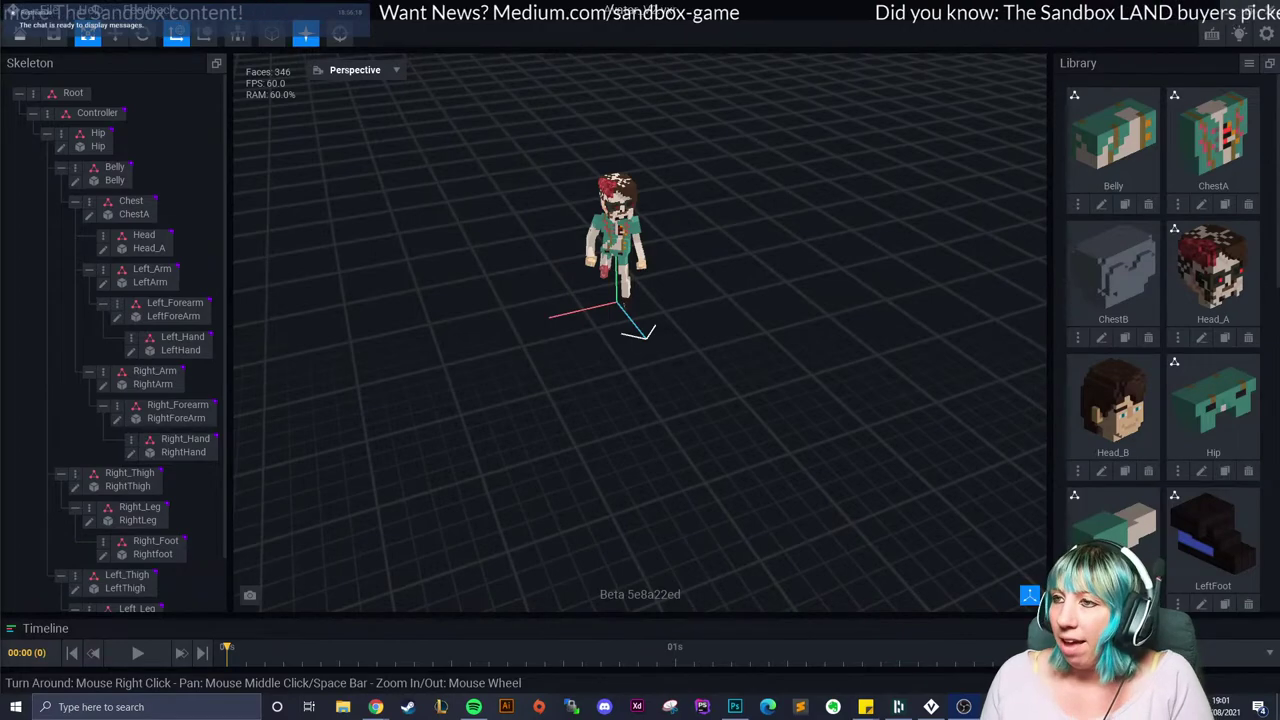
Step: Examine the zombie avatar from the front and side, including a close-up of its head and torso
mouse_move(640, 400)
right_mouse_down()
mouse_move(591, 409)
mouse_move(636, 405)
right_mouse_up()
scroll(591, 409, "up", 3)
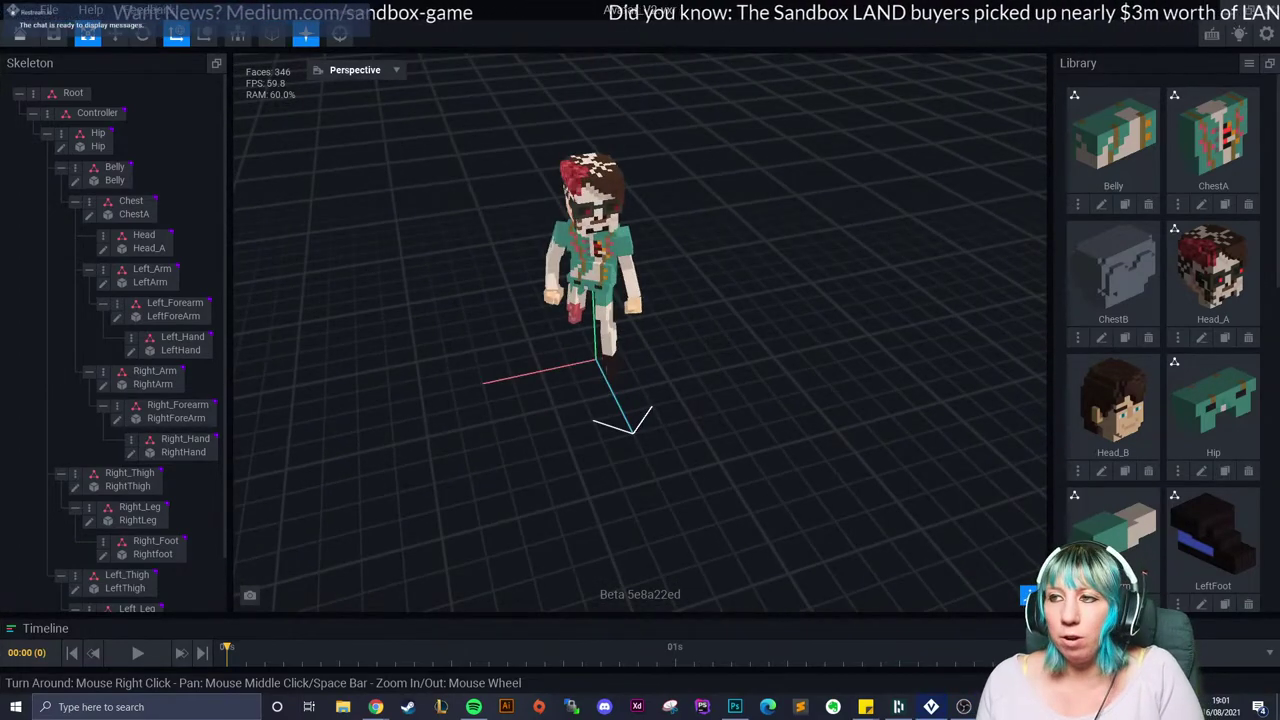
right_click_drag(636, 405, 636, 310)
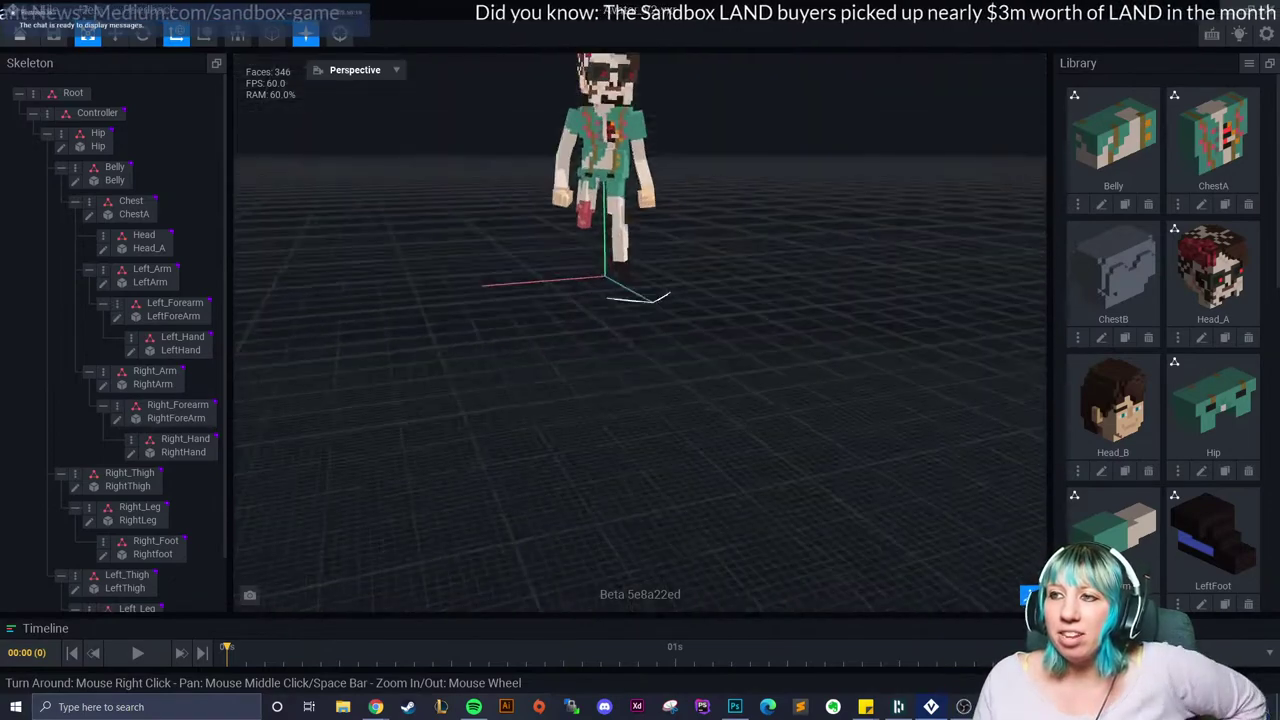
scroll(636, 310, "up", 2)
middle_click_drag(636, 310, 636, 485)
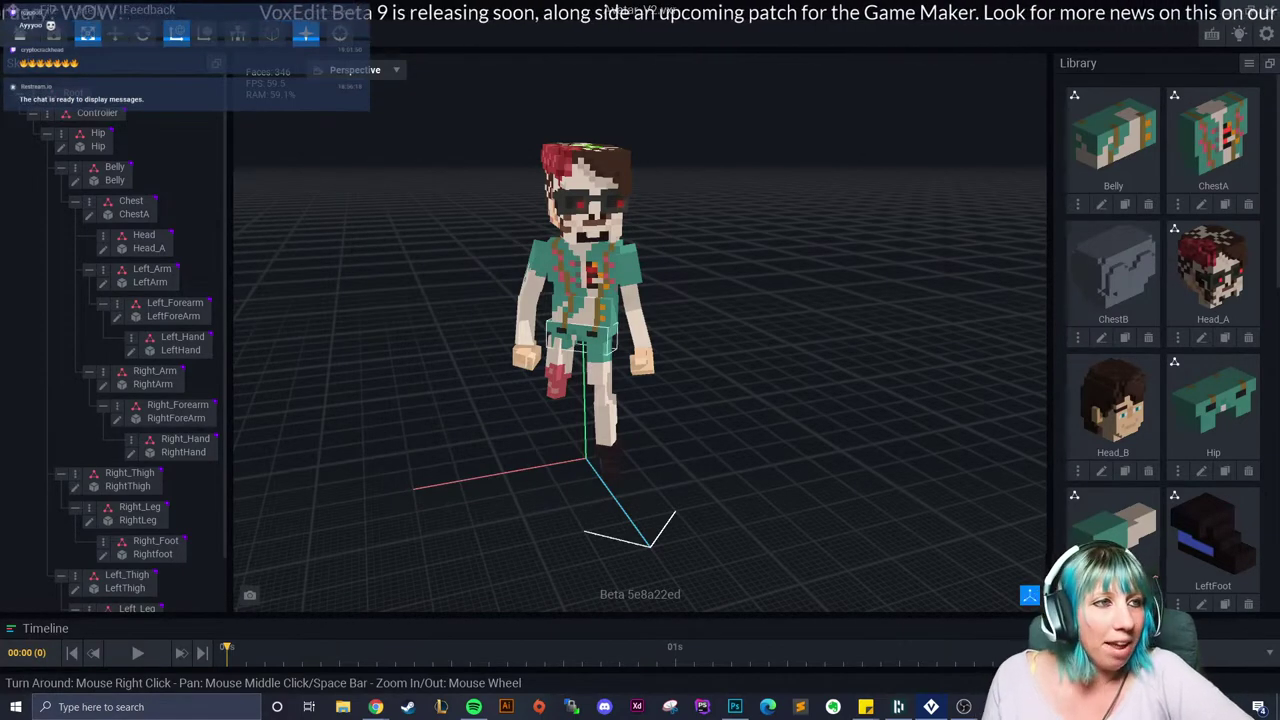
right_click_drag(600, 340, 570, 340)
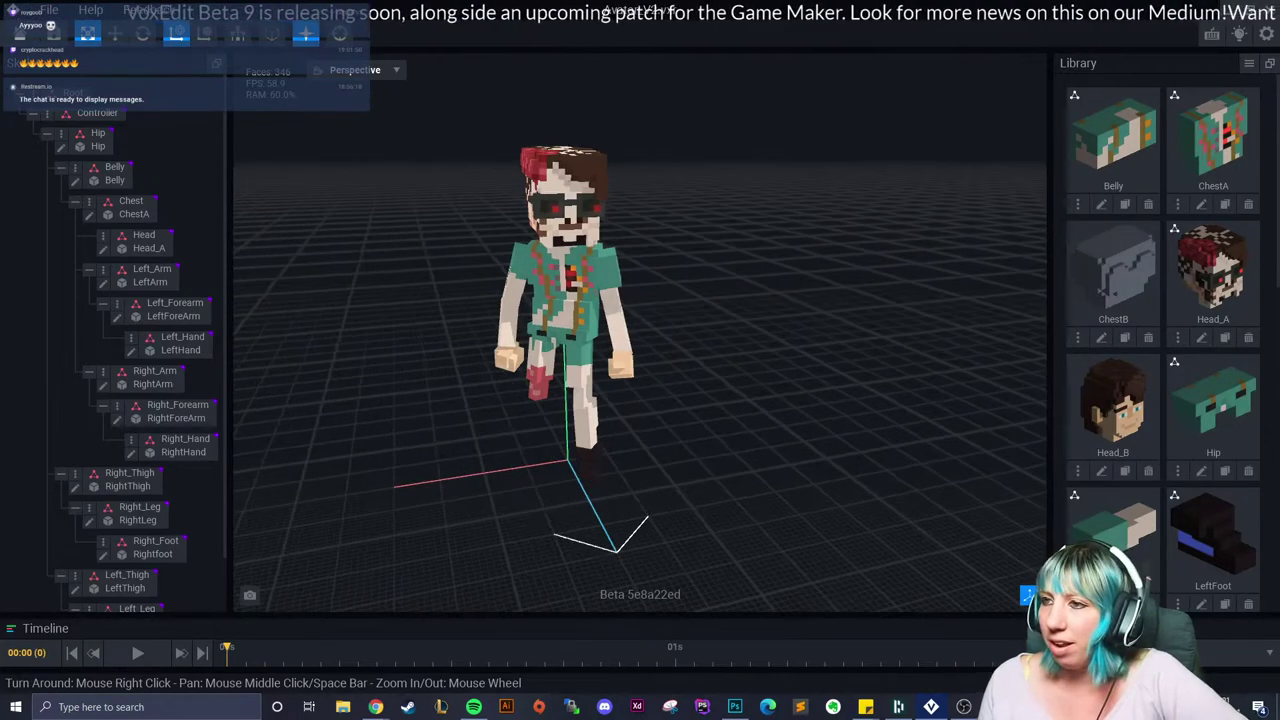
scroll(640, 335, "up", 2)
scroll(640, 335, "down", 1)
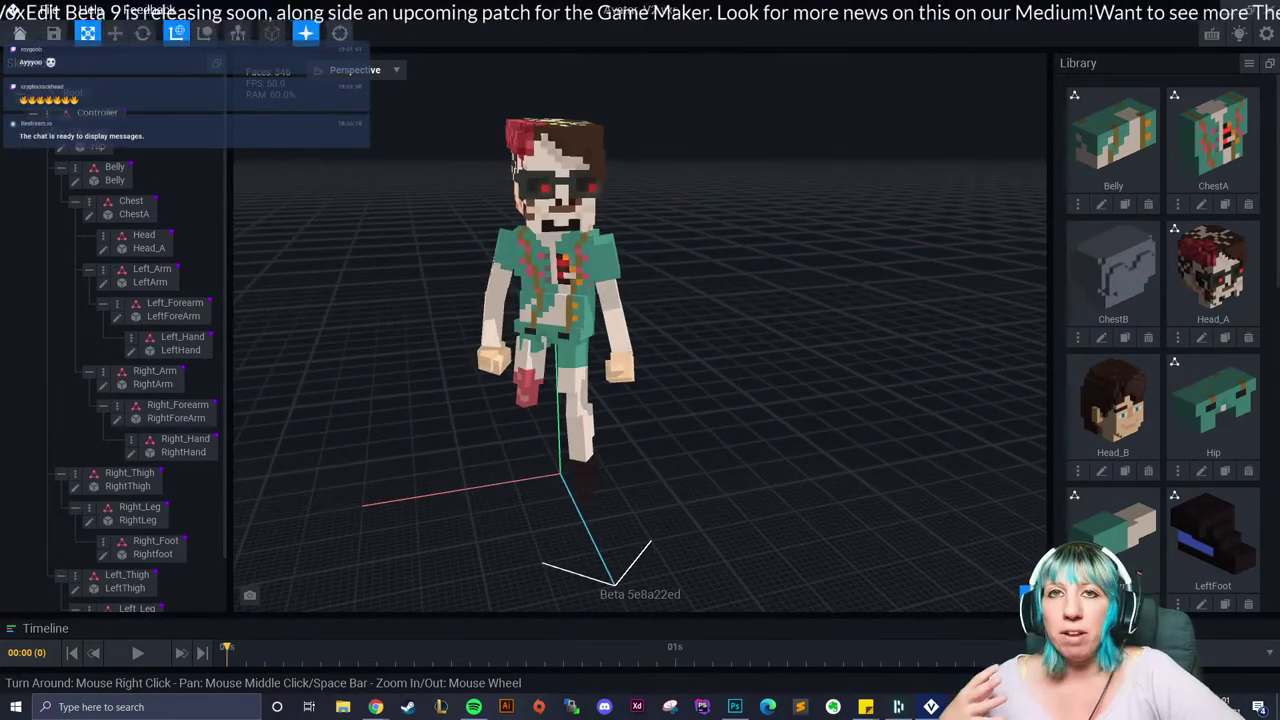
scroll(651, 413, "up", 5)
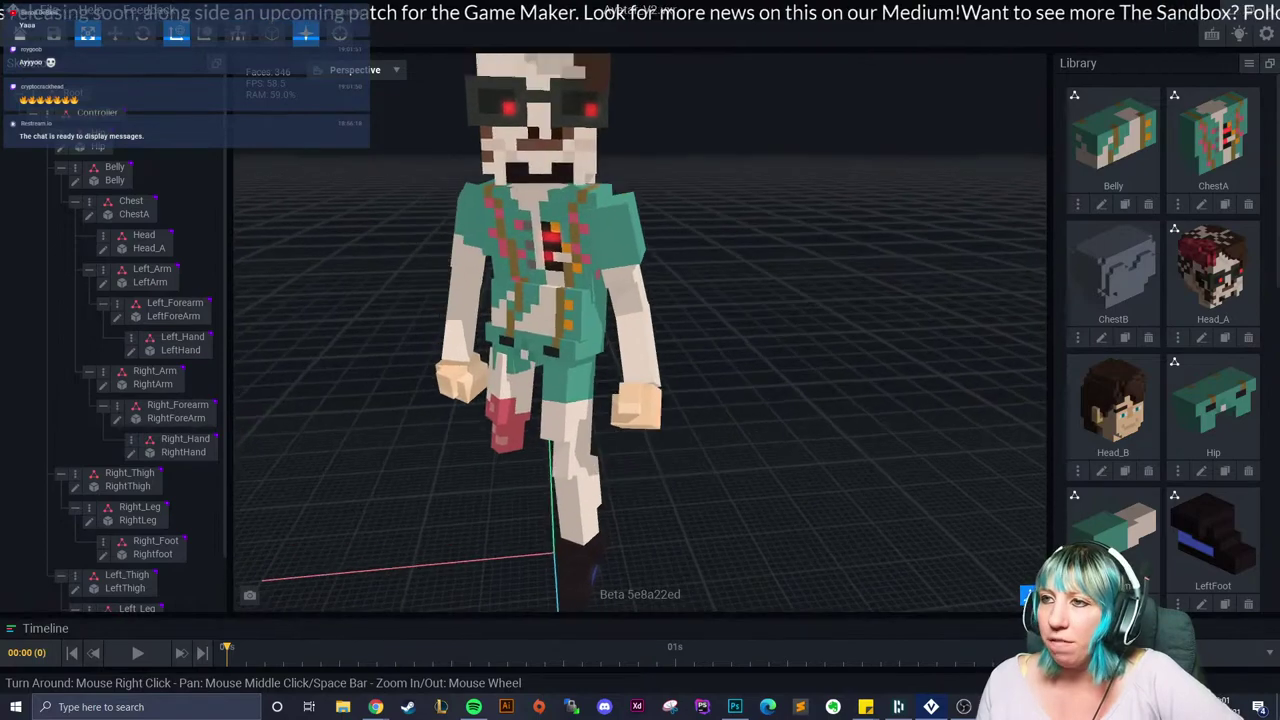
scroll(651, 413, "down", 4)
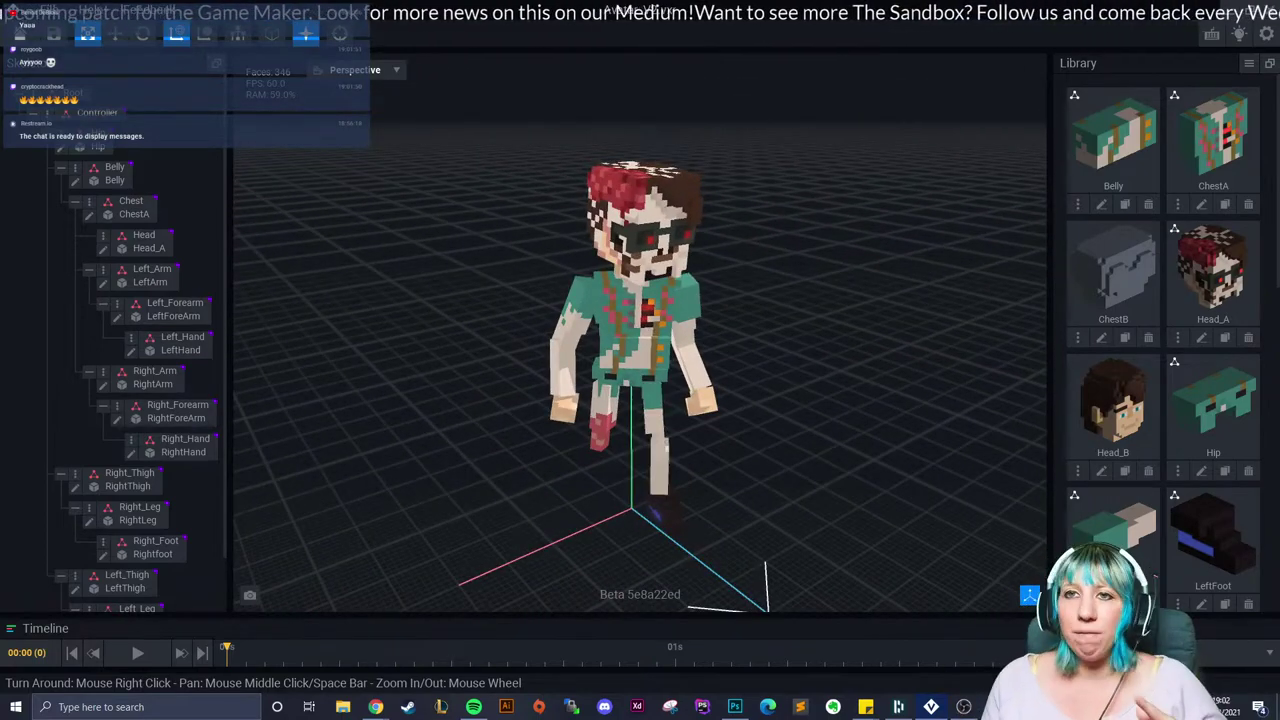
Step: Save and close the zombie avatar, and open computer desk.vxr from its folder inside the MONDAY streams project folder
left_click(20, 33)
left_click(519, 257)
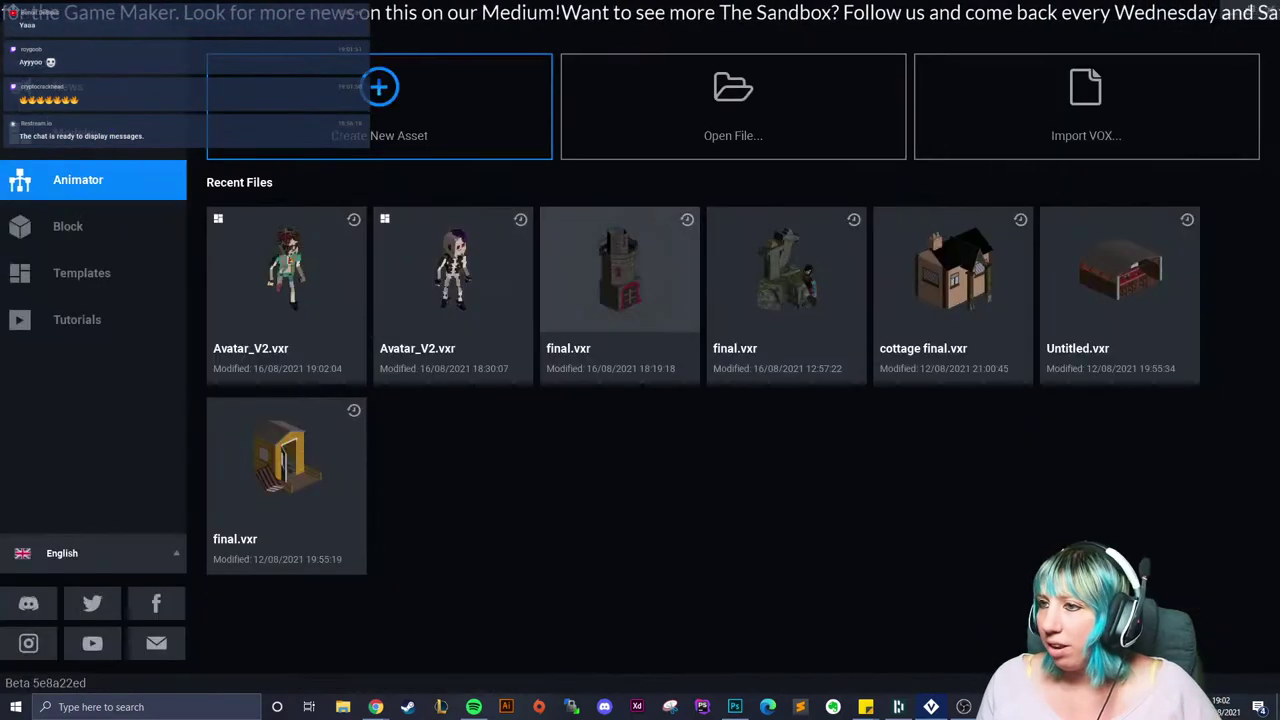
left_click(732, 148)
left_click(769, 157)
left_click(715, 157)
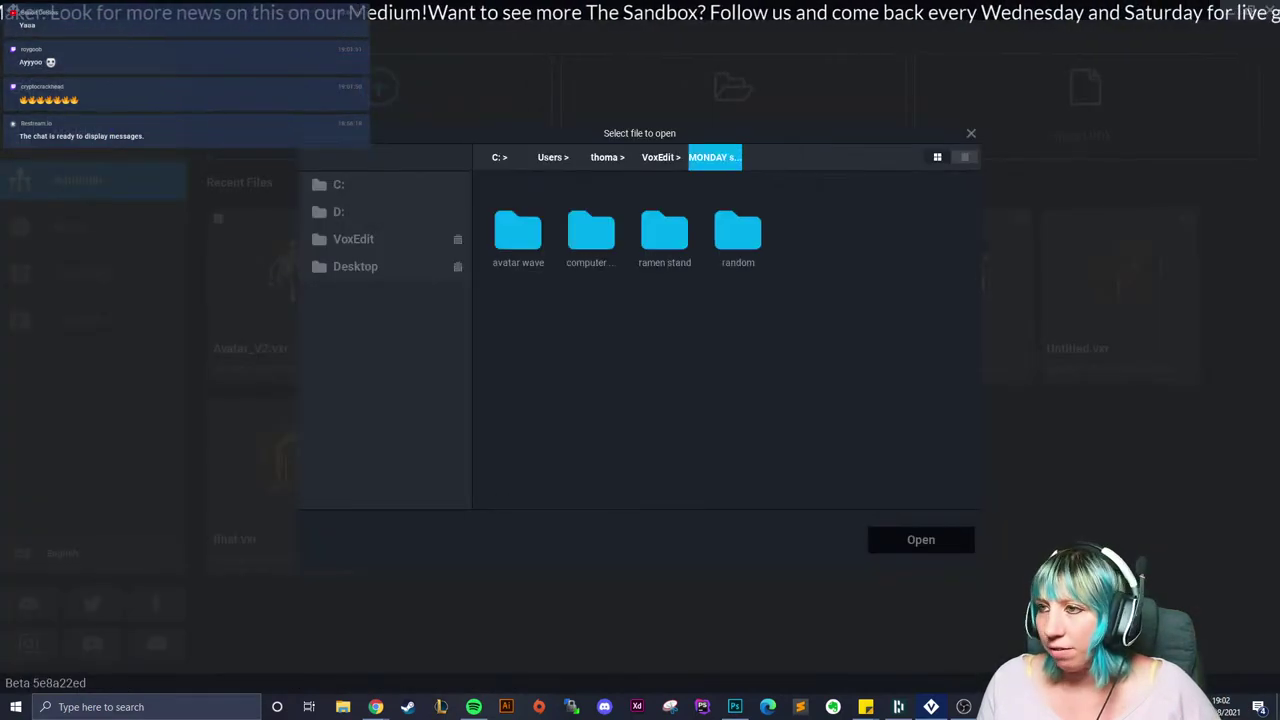
double_click(591, 230)
left_click(517, 224)
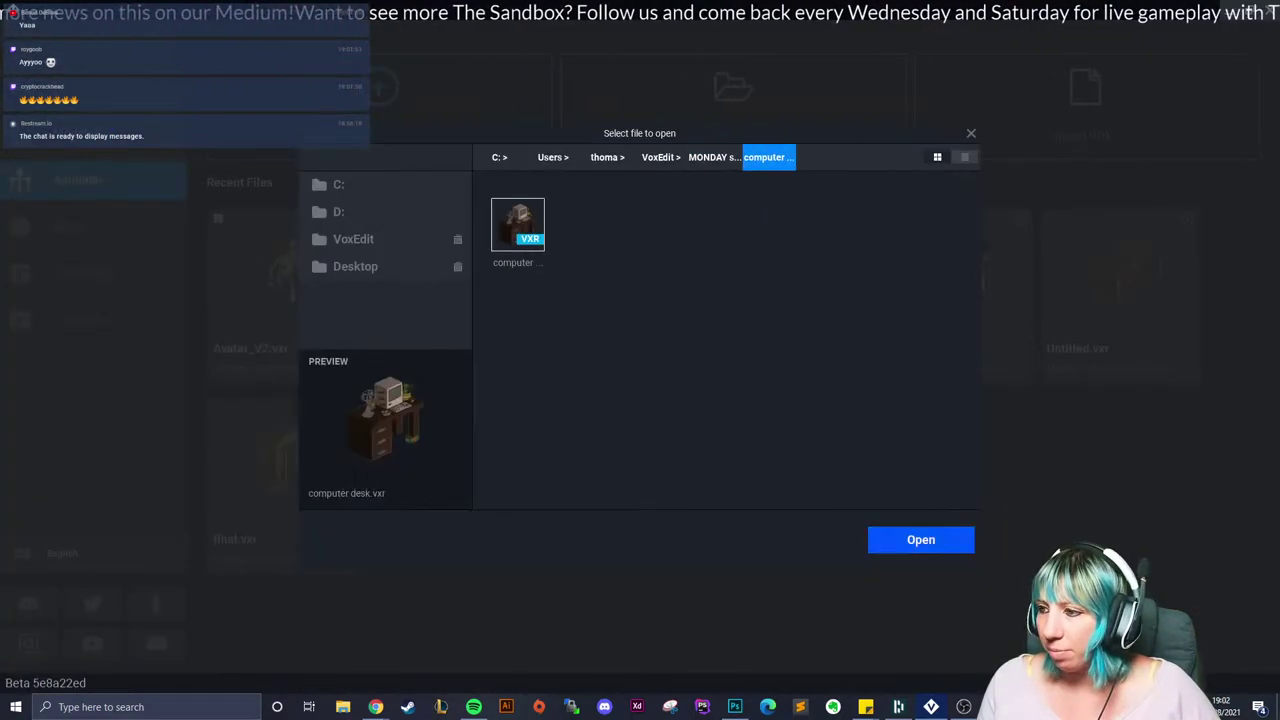
double_click(517, 224)
scroll(726, 229, "up", 3)
middle_click_drag(690, 208, 739, 296)
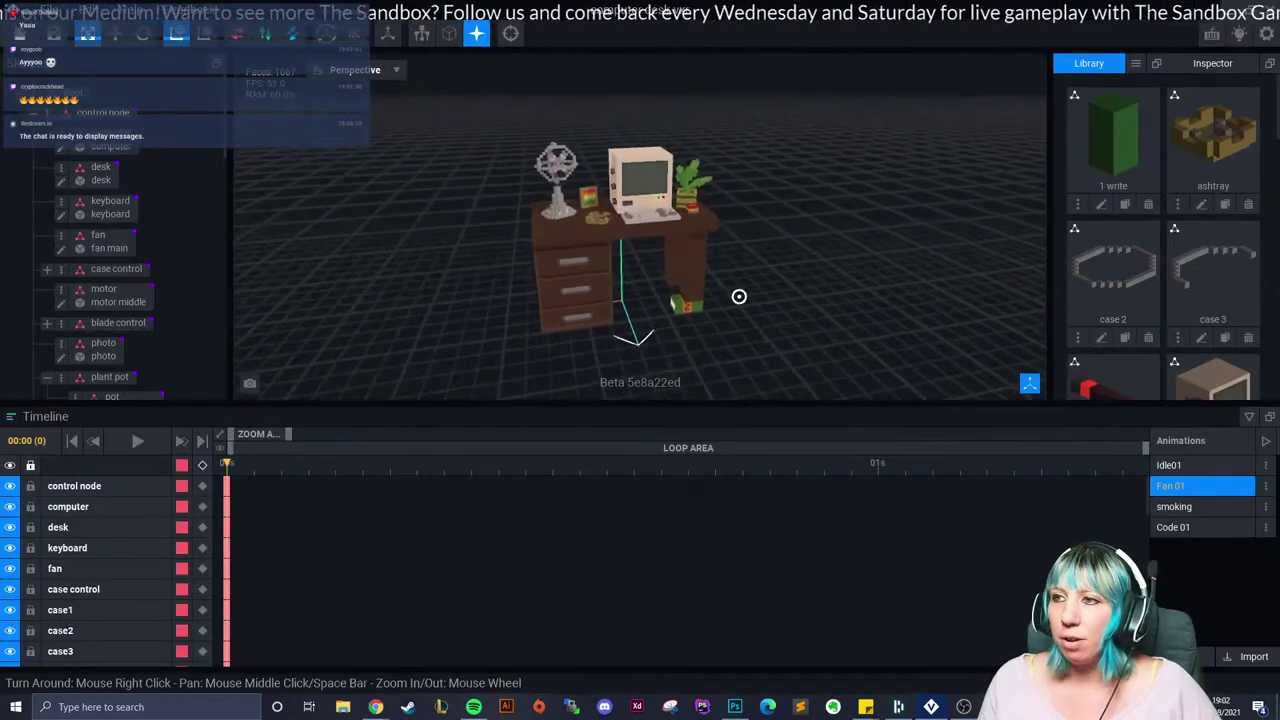
Step: Save and close the computer desk, and open the ramen stand model from the Untitled folder within its final version folder
left_click(20, 33)
left_click(520, 257)
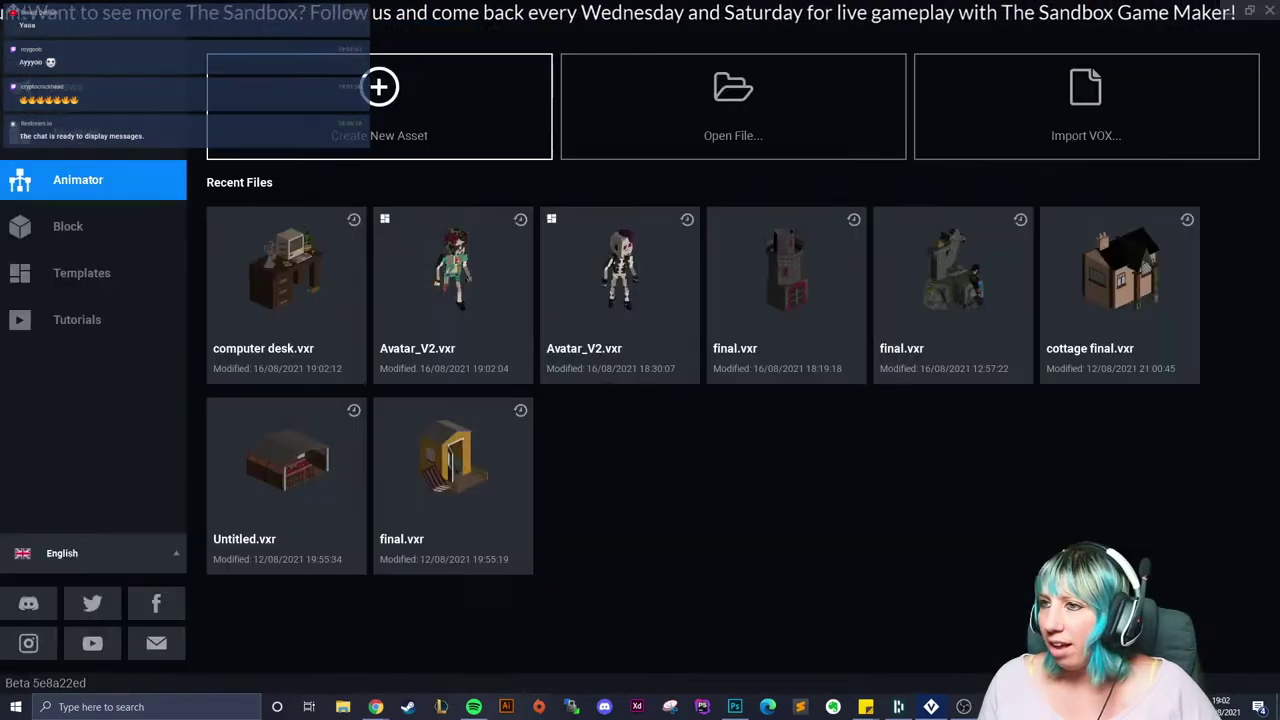
left_click(733, 105)
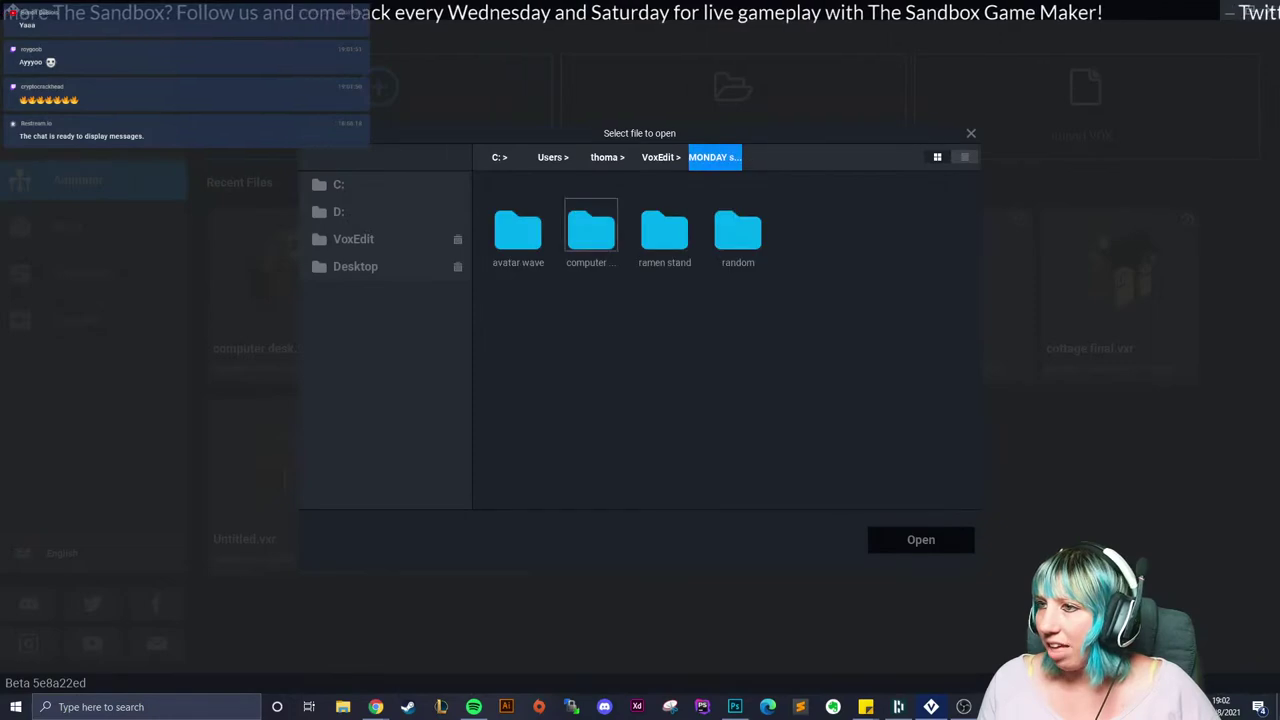
double_click(664, 230)
double_click(664, 230)
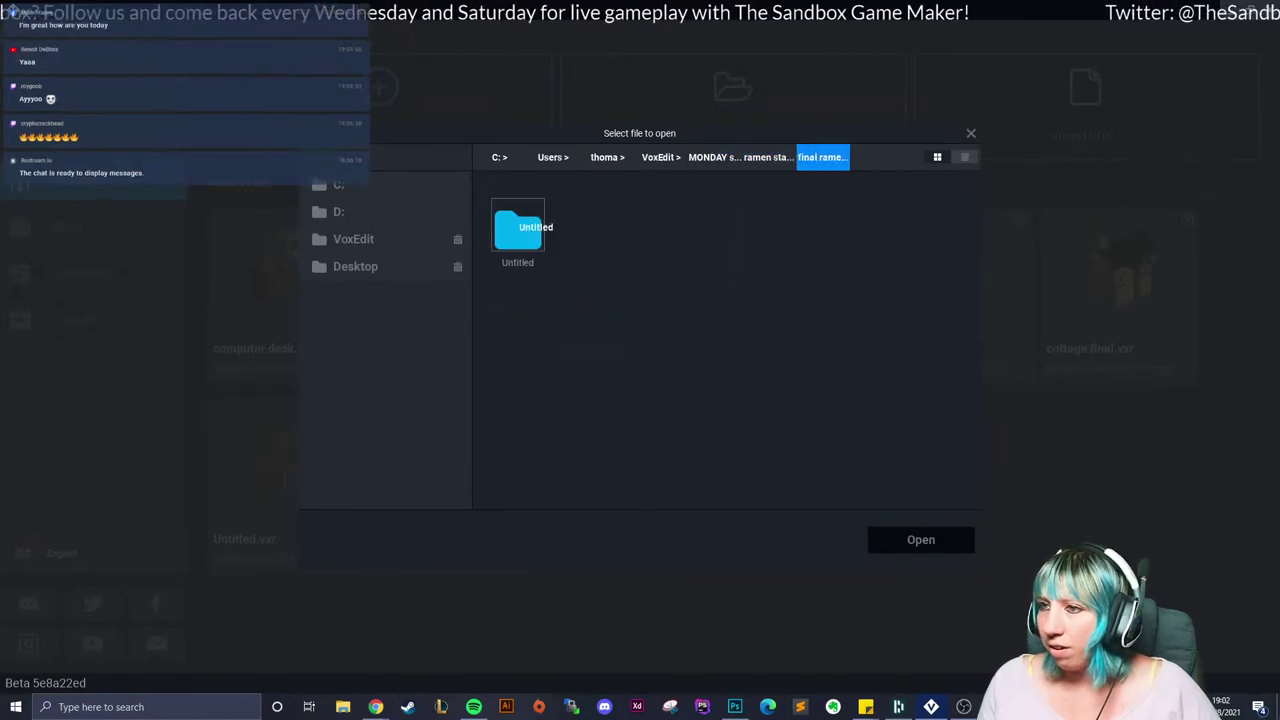
double_click(518, 228)
left_click(518, 225)
double_click(528, 225)
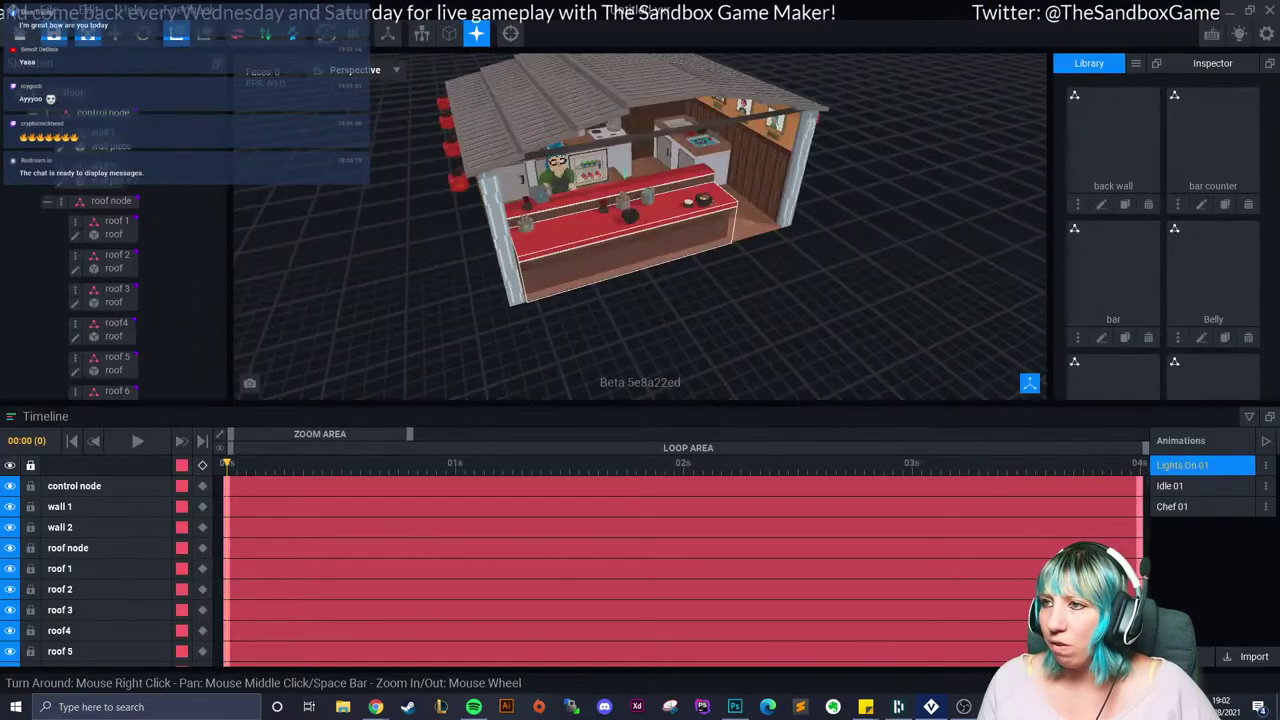
Step: Play the Chef 01 animation of the ramen stand with its open front and side in view
right_click_drag(528, 225, 600, 210)
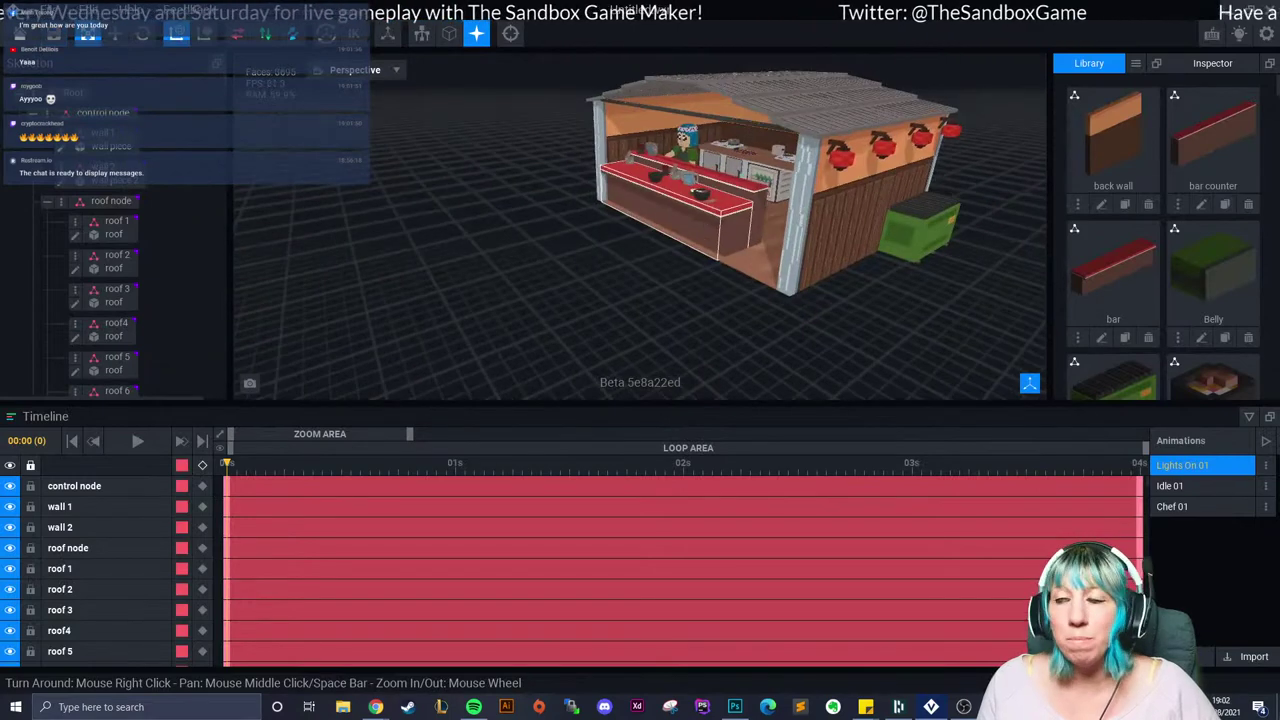
left_click(1180, 506)
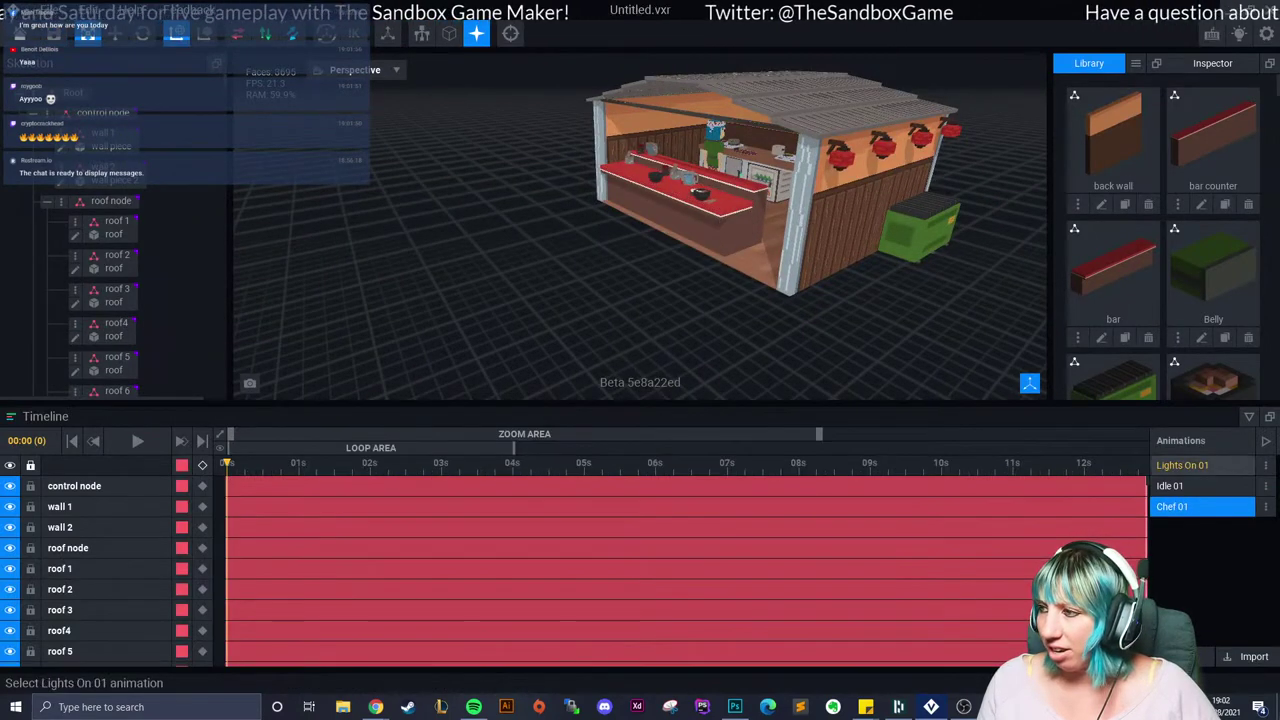
left_click(133, 441)
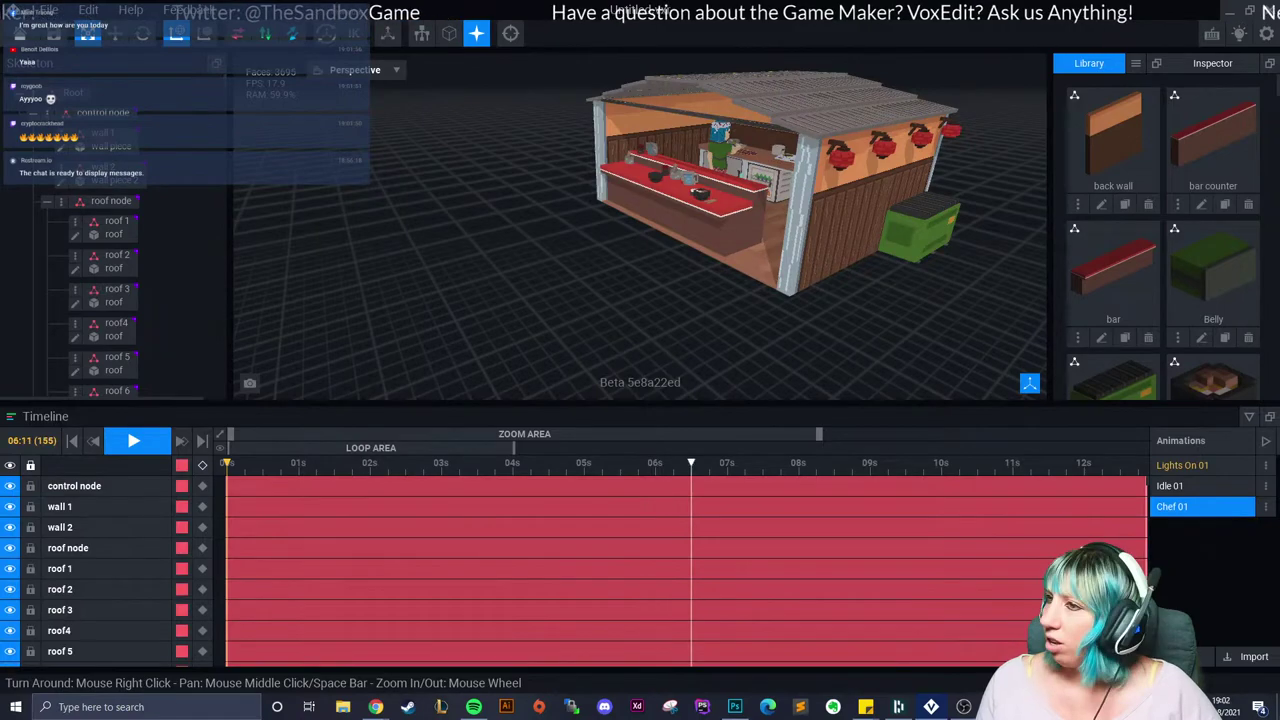
Step: Save and close the ramen stand, and reopen the zombie Avatar_V2.vxr from the recent files
key("ctrl+w")
left_click(519, 257)
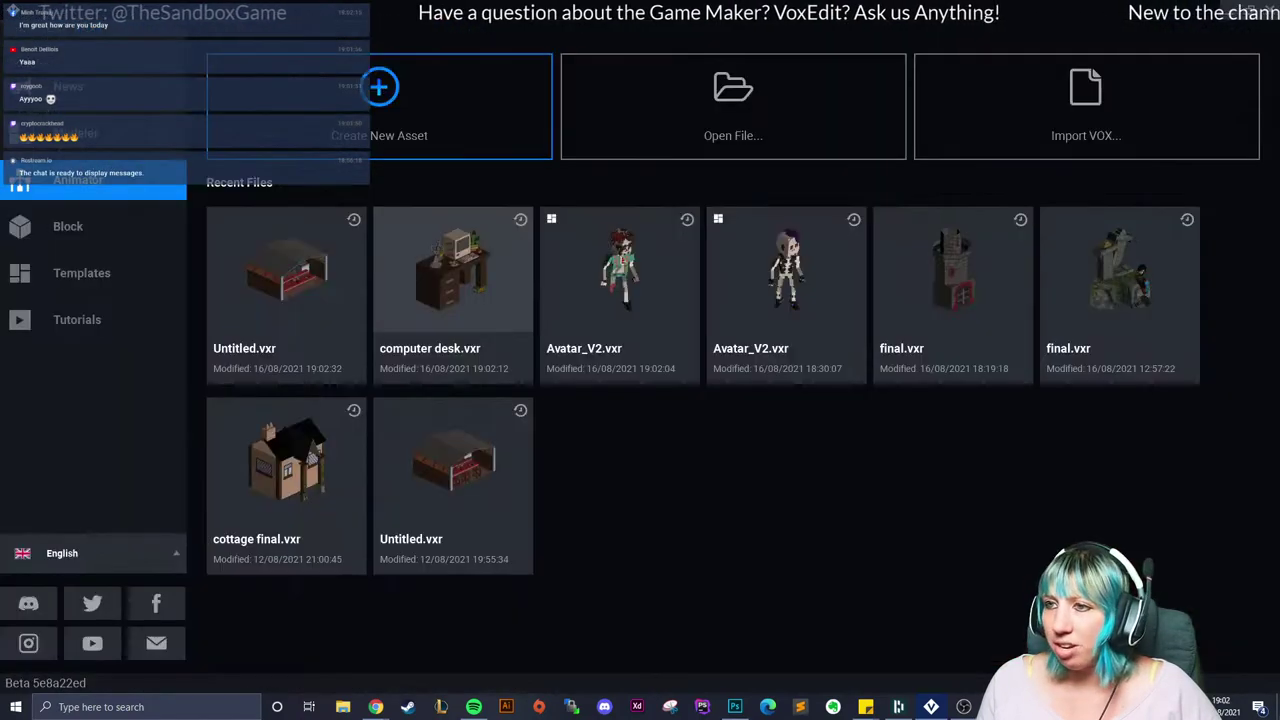
left_click(620, 280)
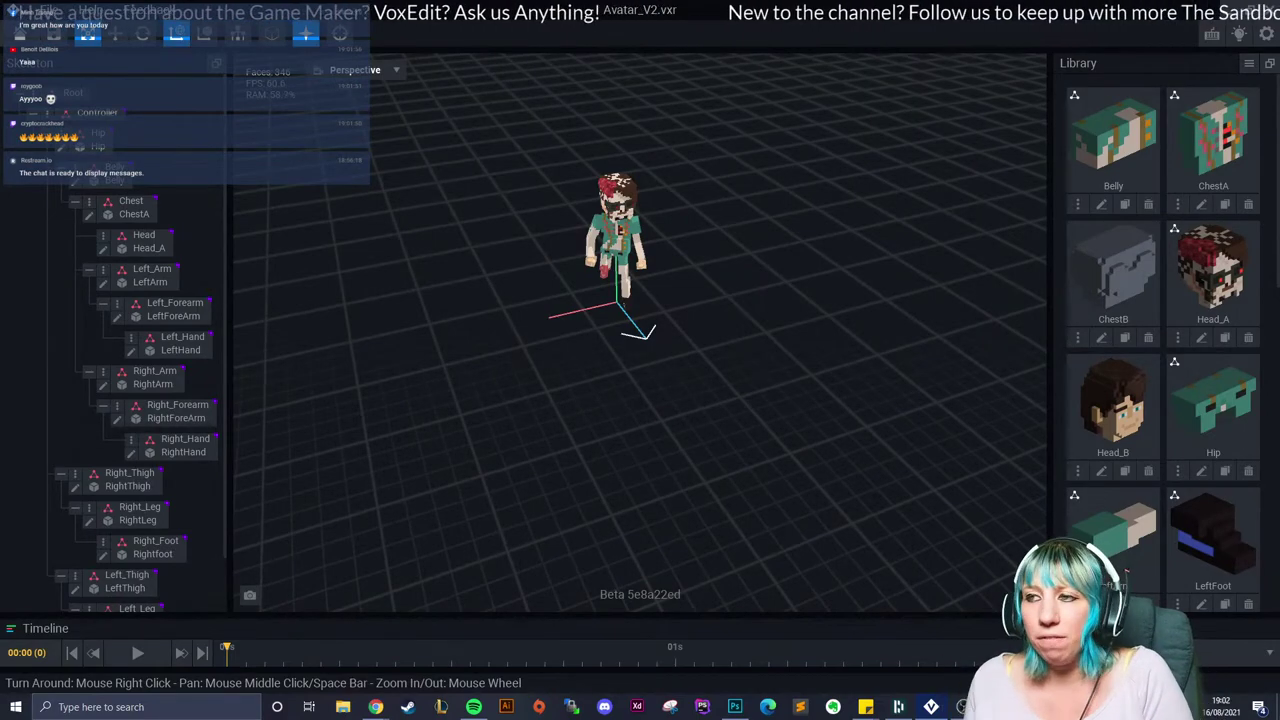
Step: Inspect the reopened zombie avatar's head, torn clothing and missing lower leg up close
scroll(591, 300, "up", 6)
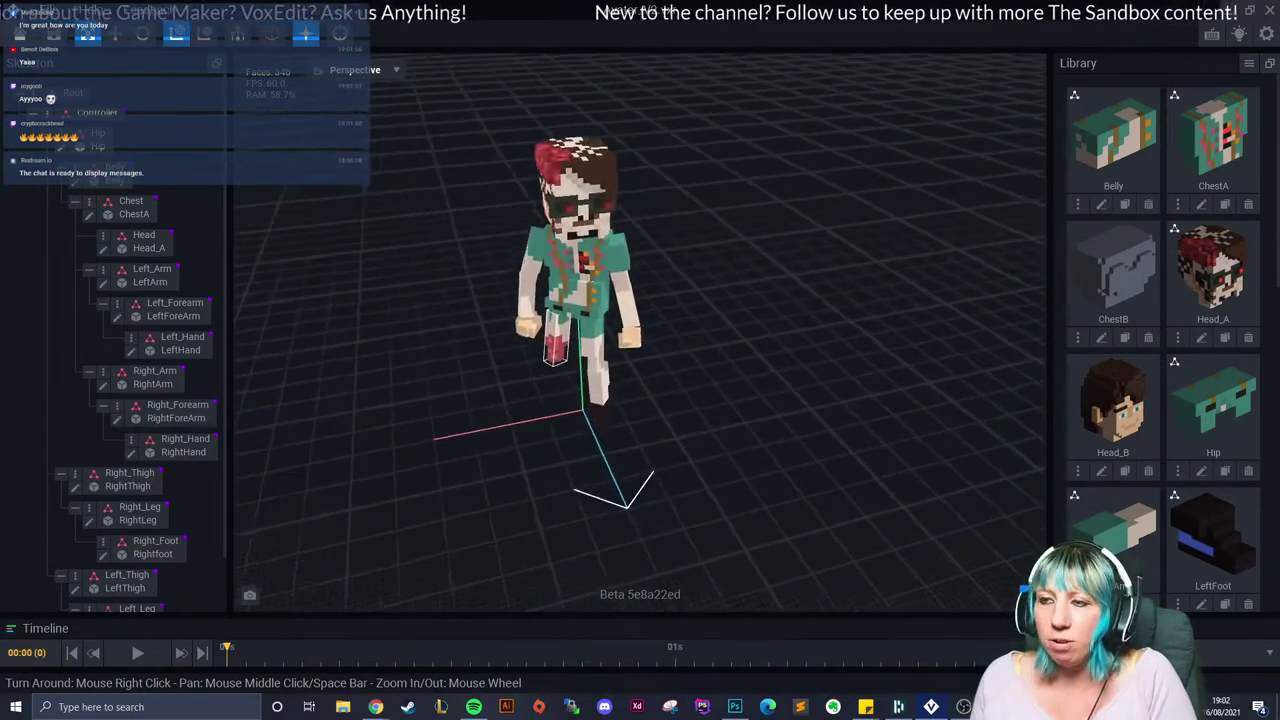
right_click_drag(555, 345, 651, 355)
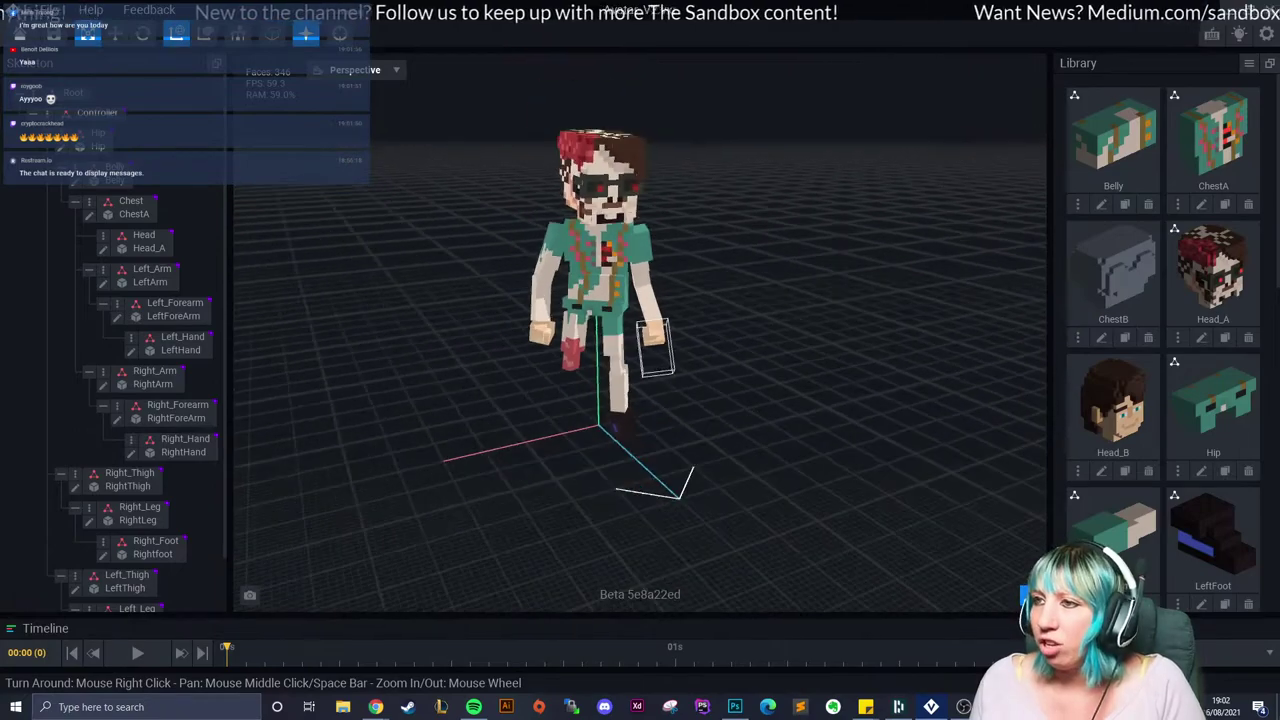
right_click_drag(600, 250, 650, 244)
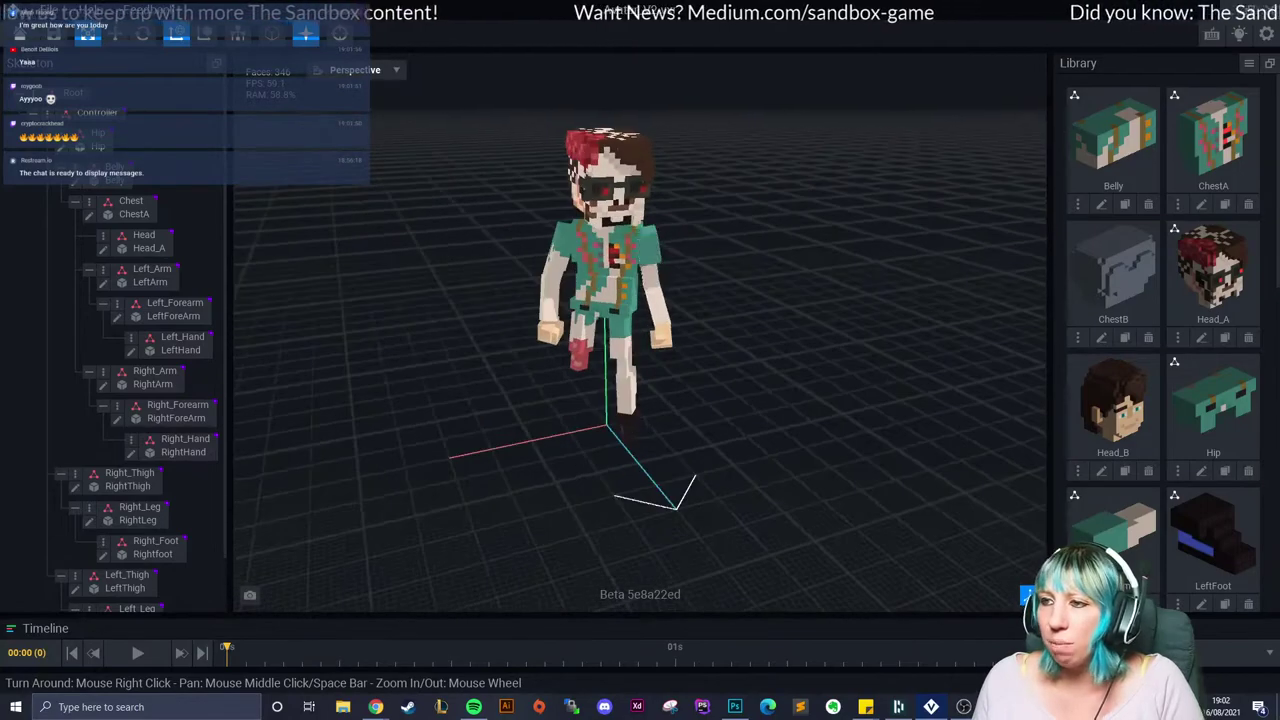
scroll(604, 390, "up", 3)
scroll(590, 390, "up", 1)
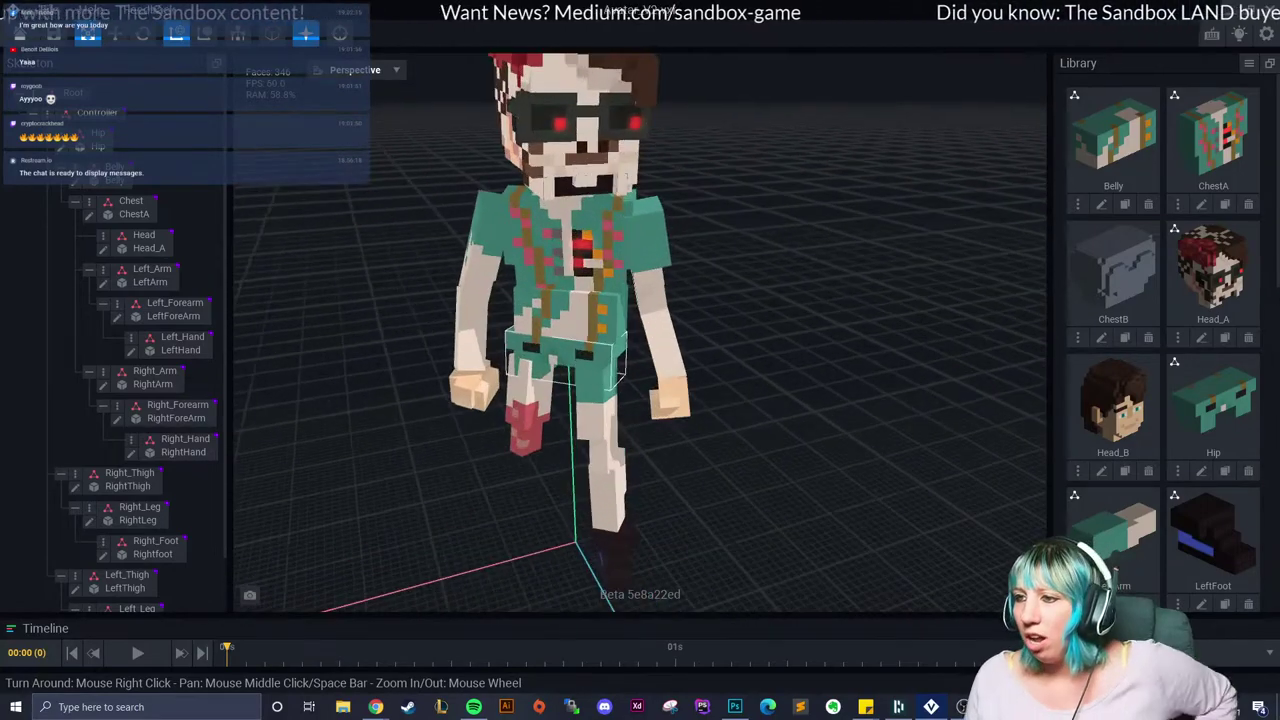
scroll(590, 390, "down", 2)
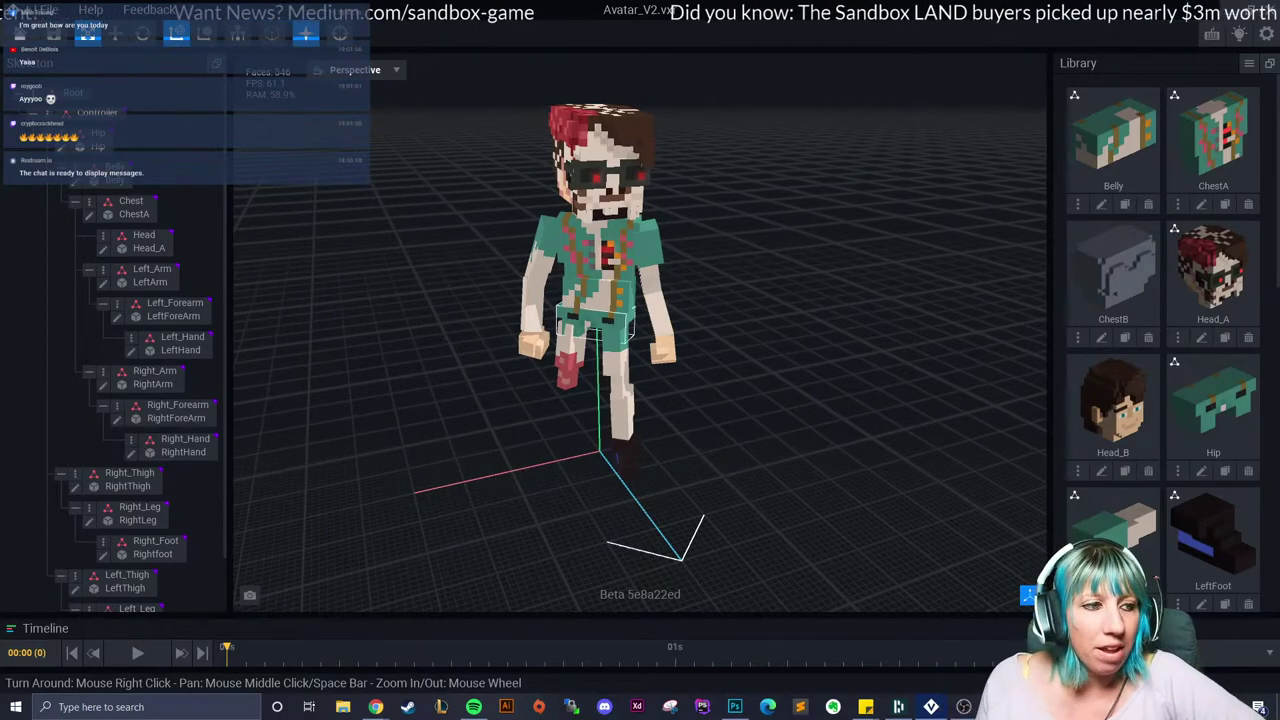
Step: Save and close the zombie avatar, and open the skeleton Avatar_V2.vxr from the recent files
key("ctrl+w")
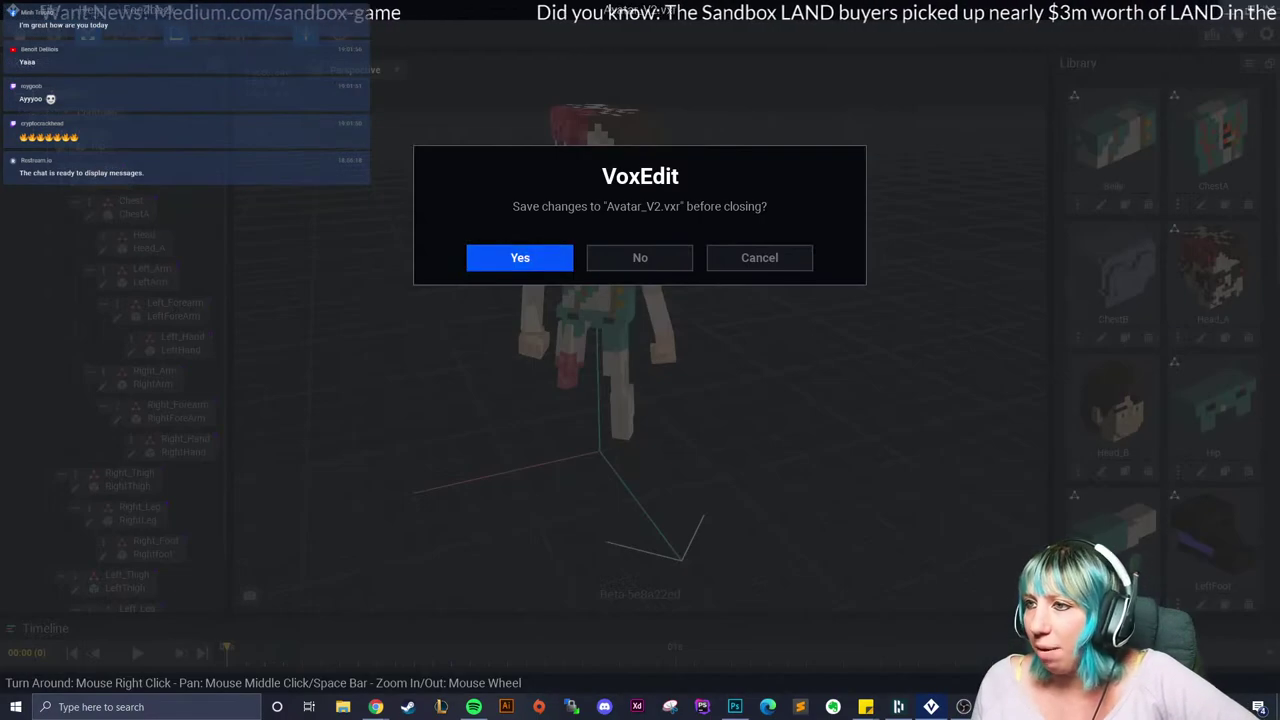
left_click(520, 257)
left_click(786, 270)
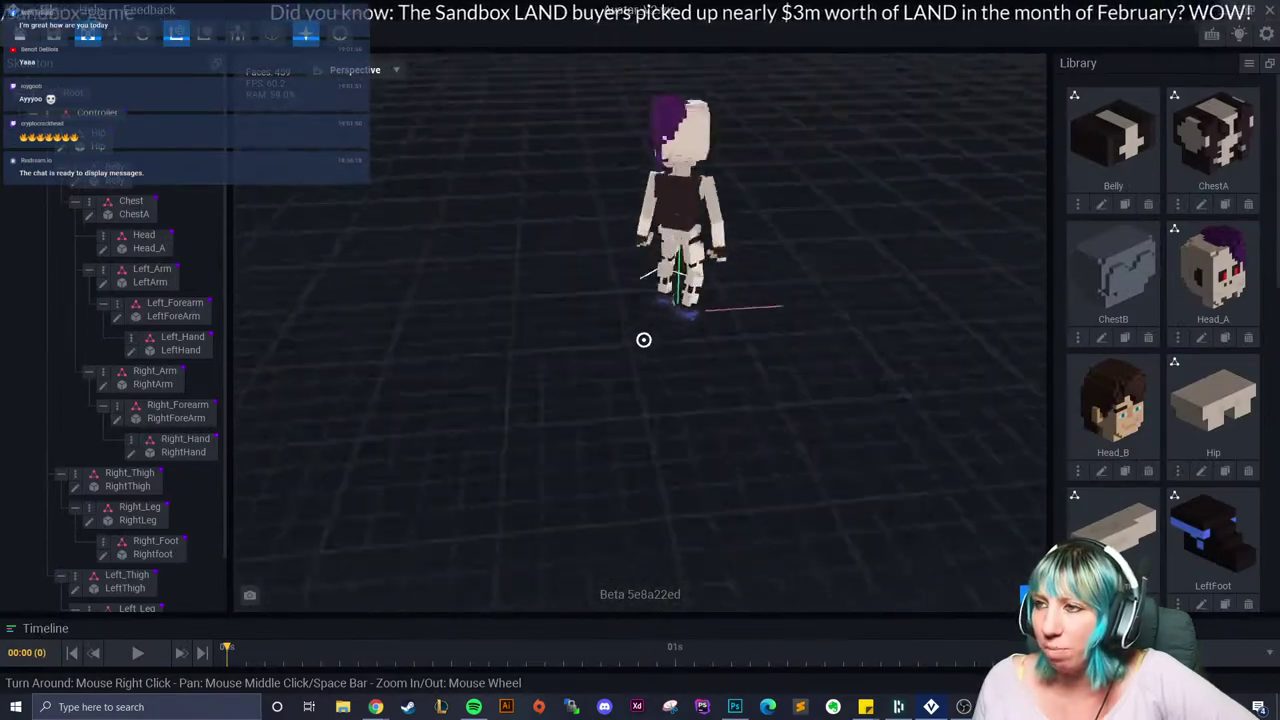
Step: Examine the skeleton avatar from the front, including a close-up of its skull and ribcage
right_click_drag(644, 340, 700, 320)
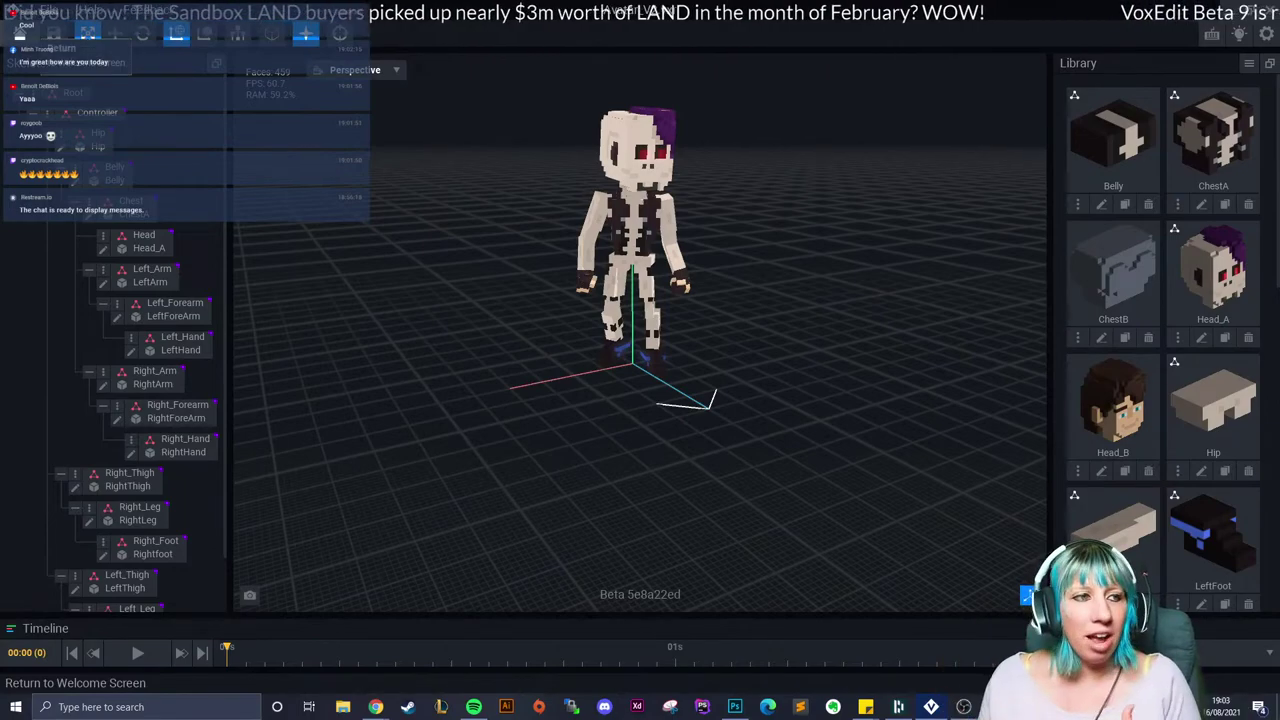
scroll(640, 330, "up", 2)
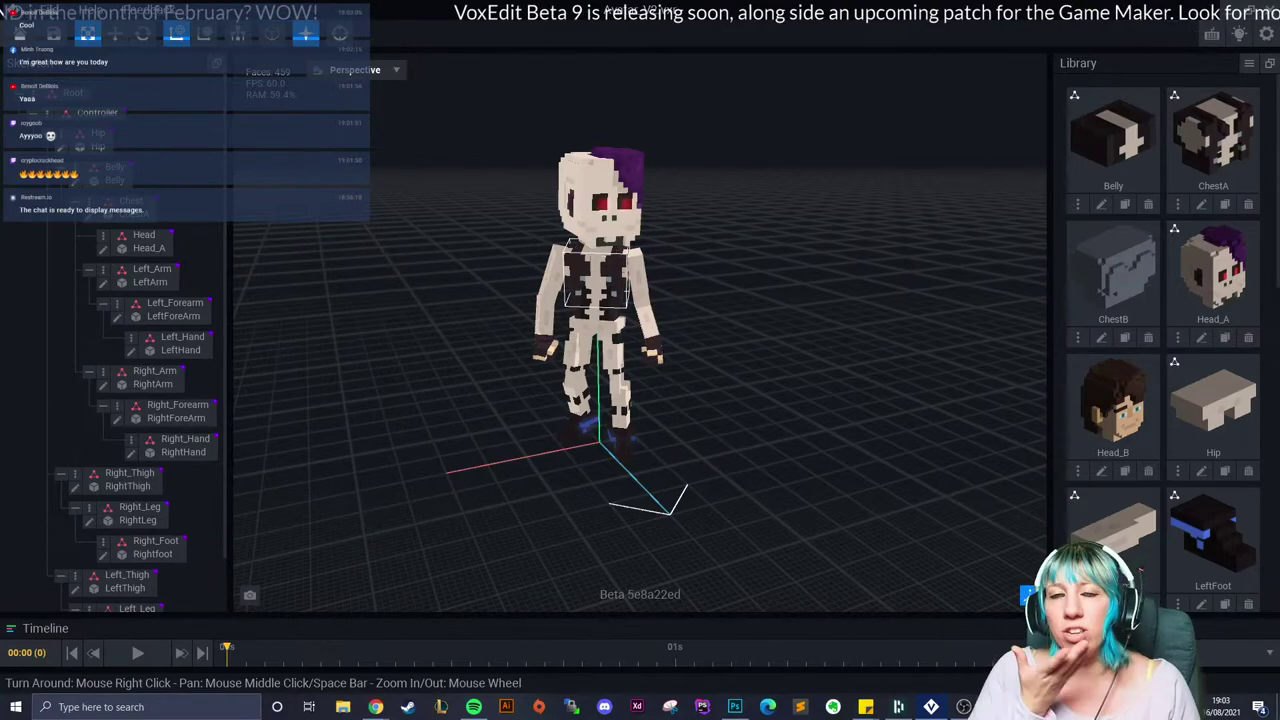
scroll(600, 330, "up", 5)
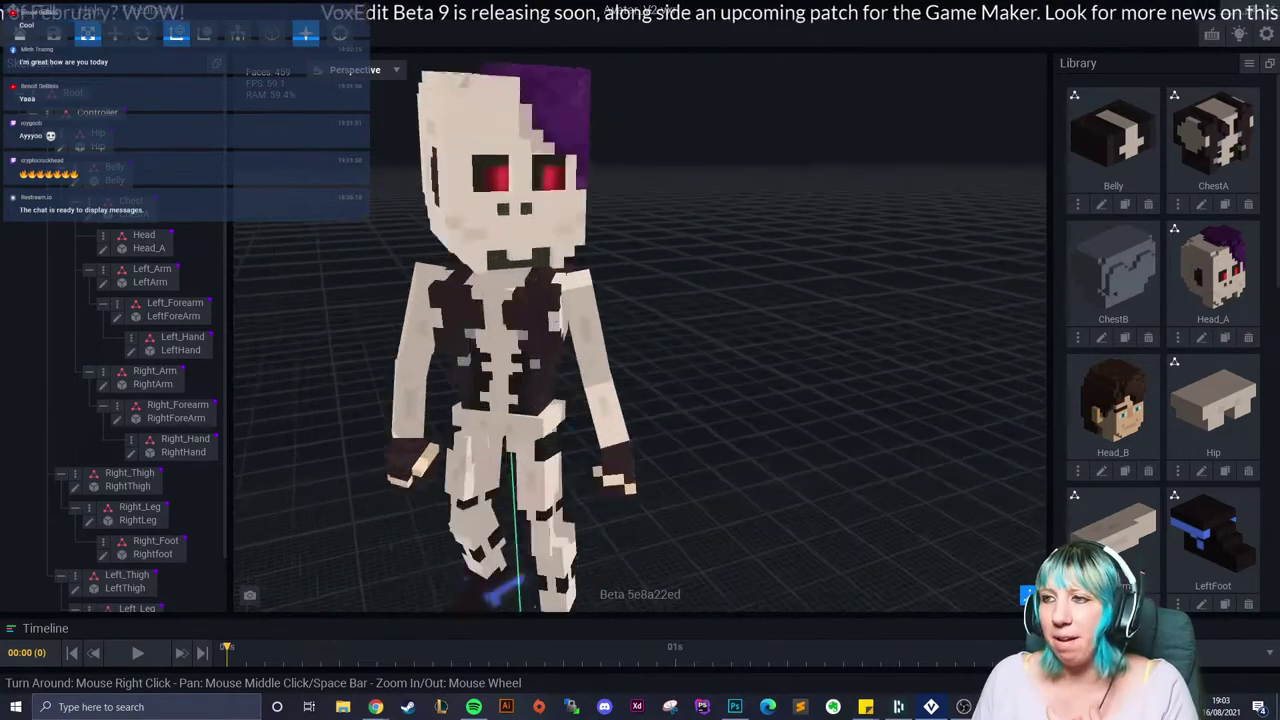
scroll(600, 330, "down", 2)
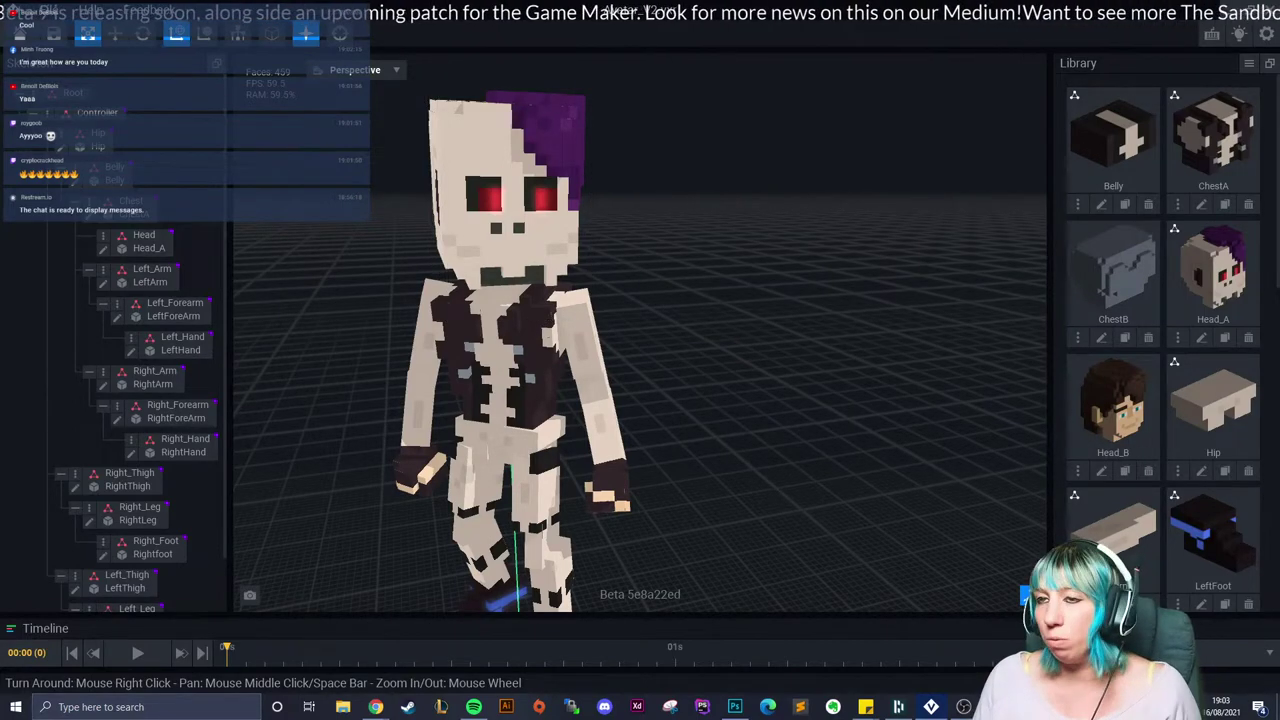
scroll(645, 364, "down", 3)
middle_click_drag(645, 364, 592, 364)
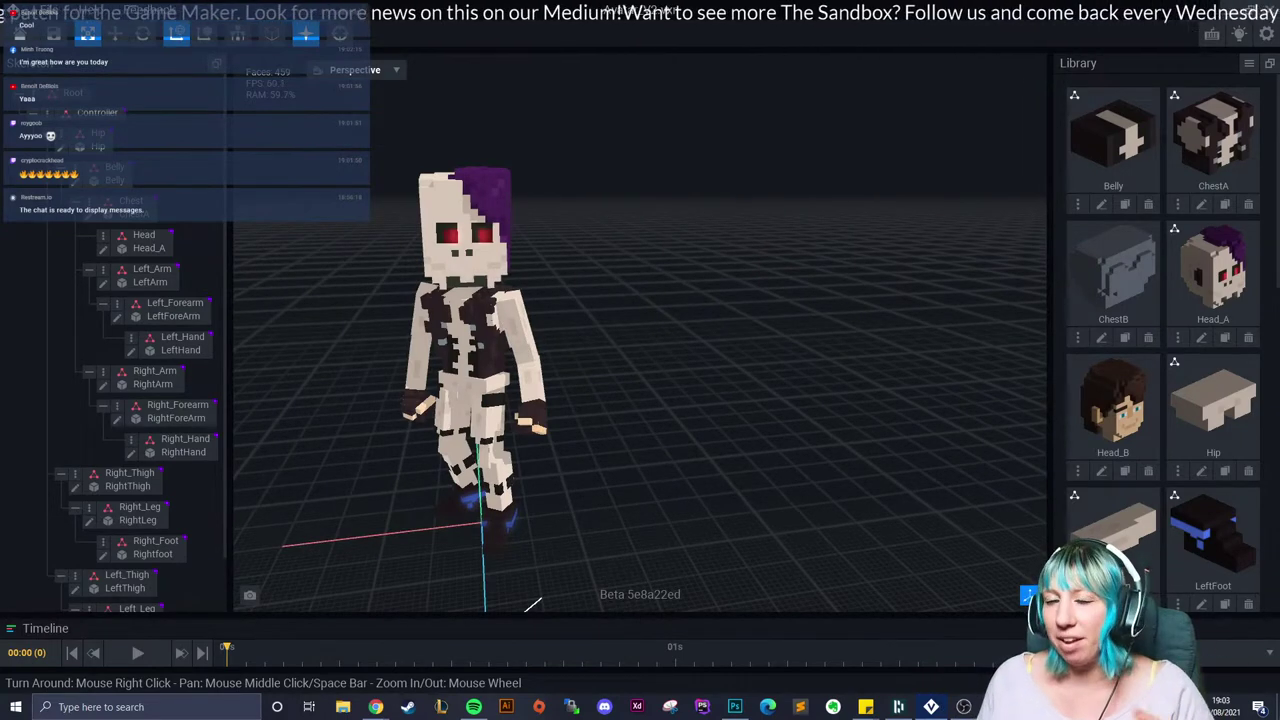
middle_click_drag(592, 364, 660, 390)
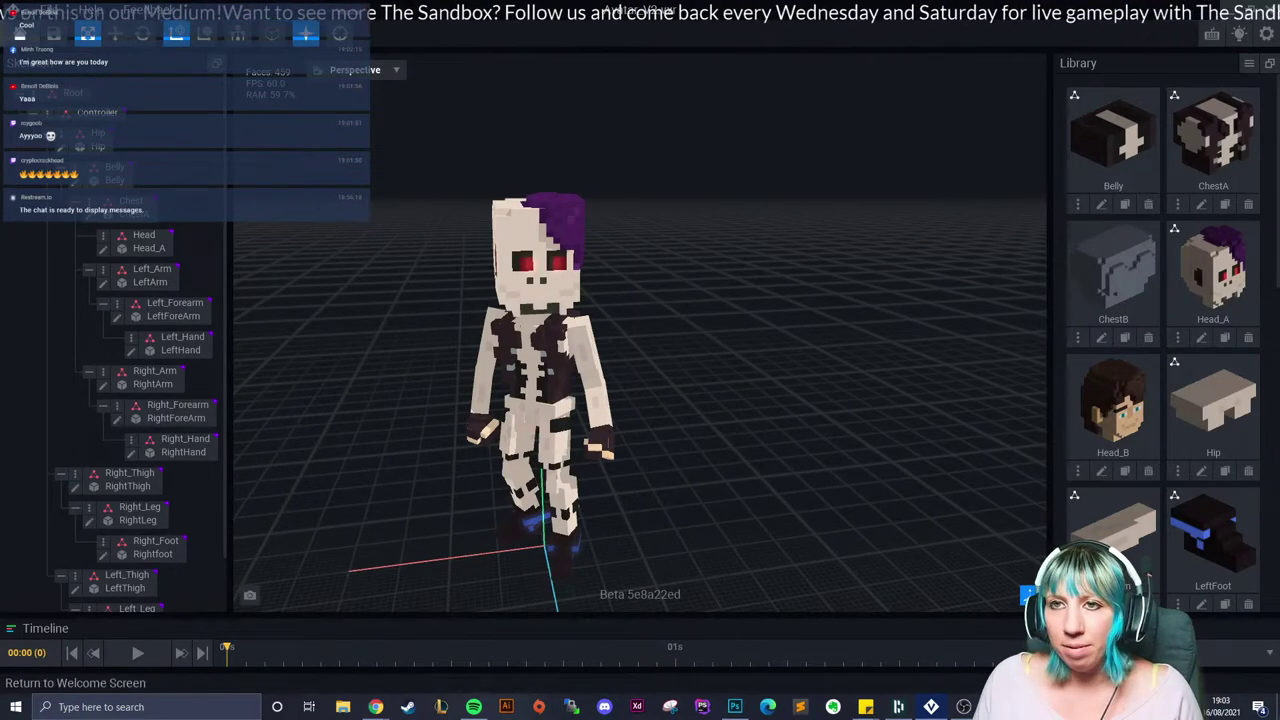
Step: Save and close the skeleton avatar, and switch back to the zombie Avatar_V2.vxr from the recent files
left_click(20, 33)
left_click(520, 256)
left_click(286, 285)
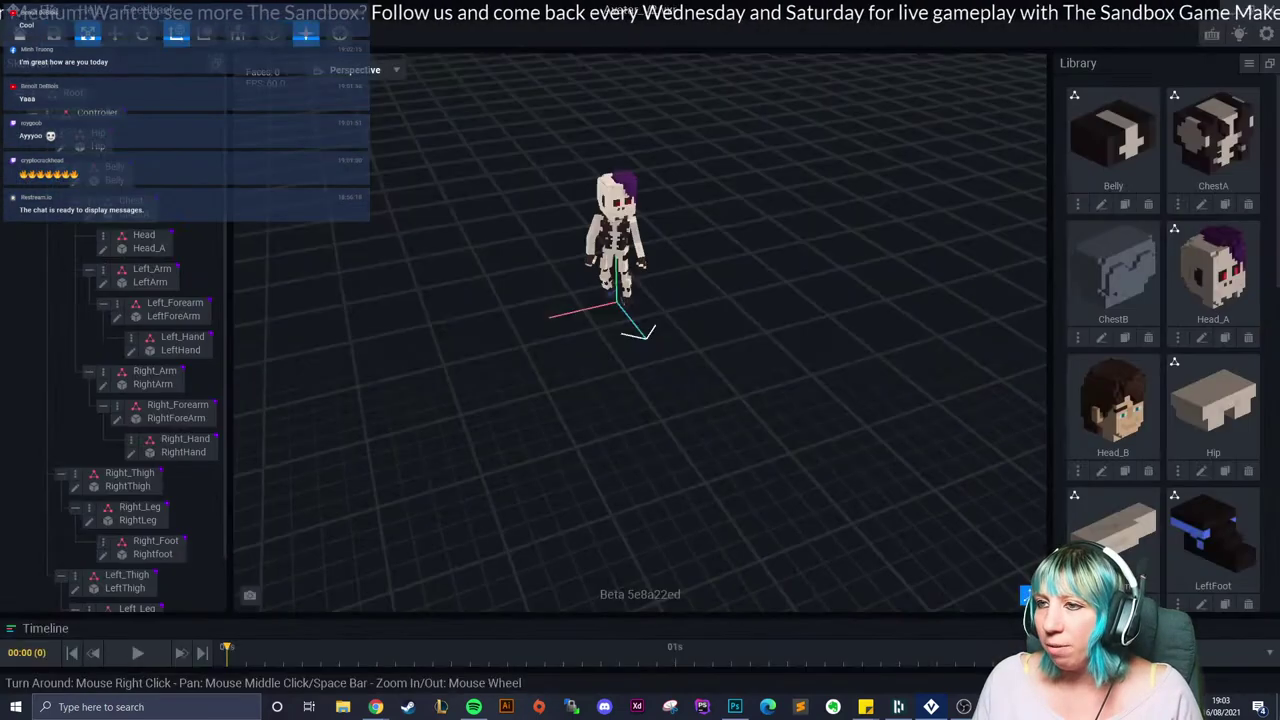
left_click(520, 257)
left_click(446, 285)
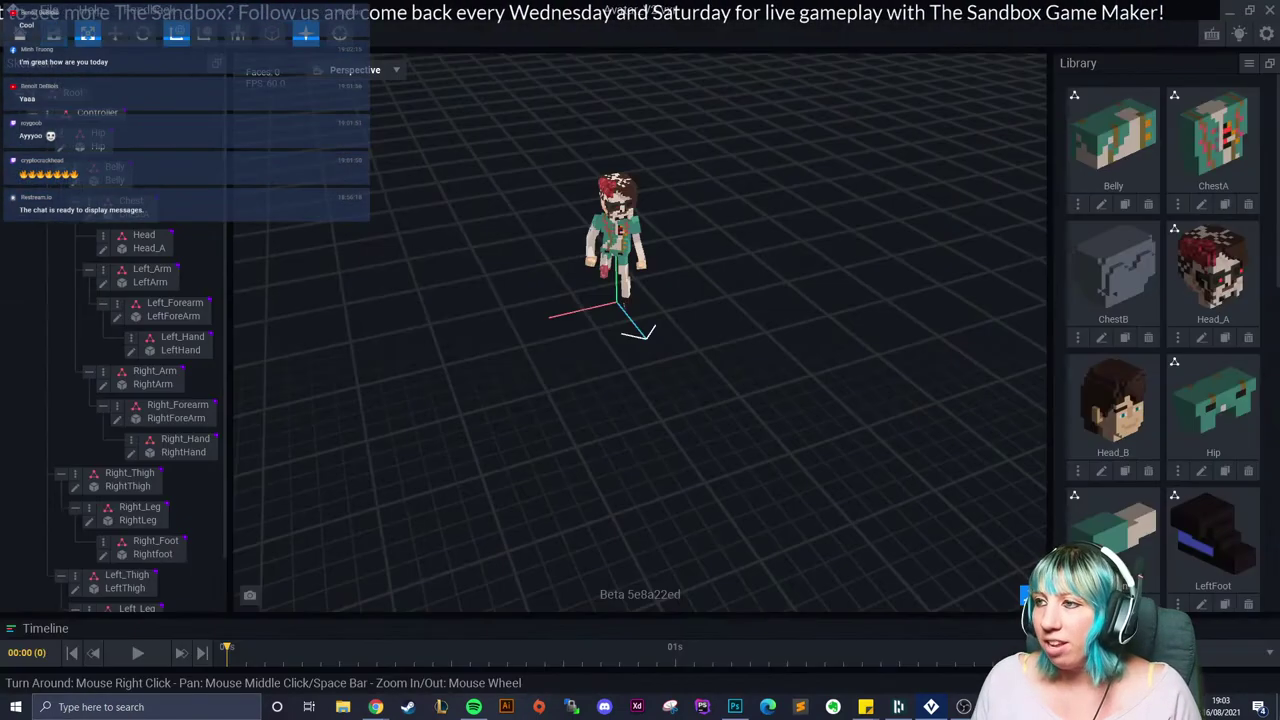
Step: Examine the zombie avatar from the side, including a close-up of its bloodied head and torn jacket
right_click_drag(640, 380, 590, 360)
scroll(640, 334, "up", 3)
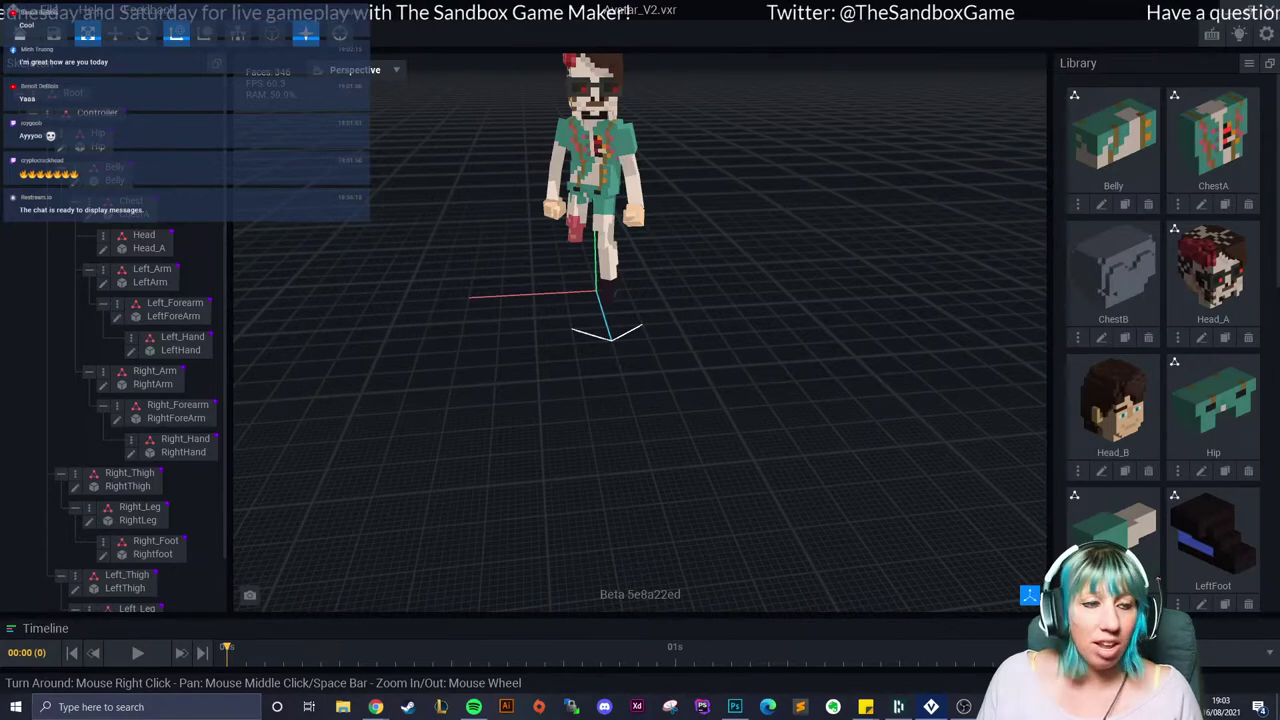
right_click_drag(603, 337, 690, 310)
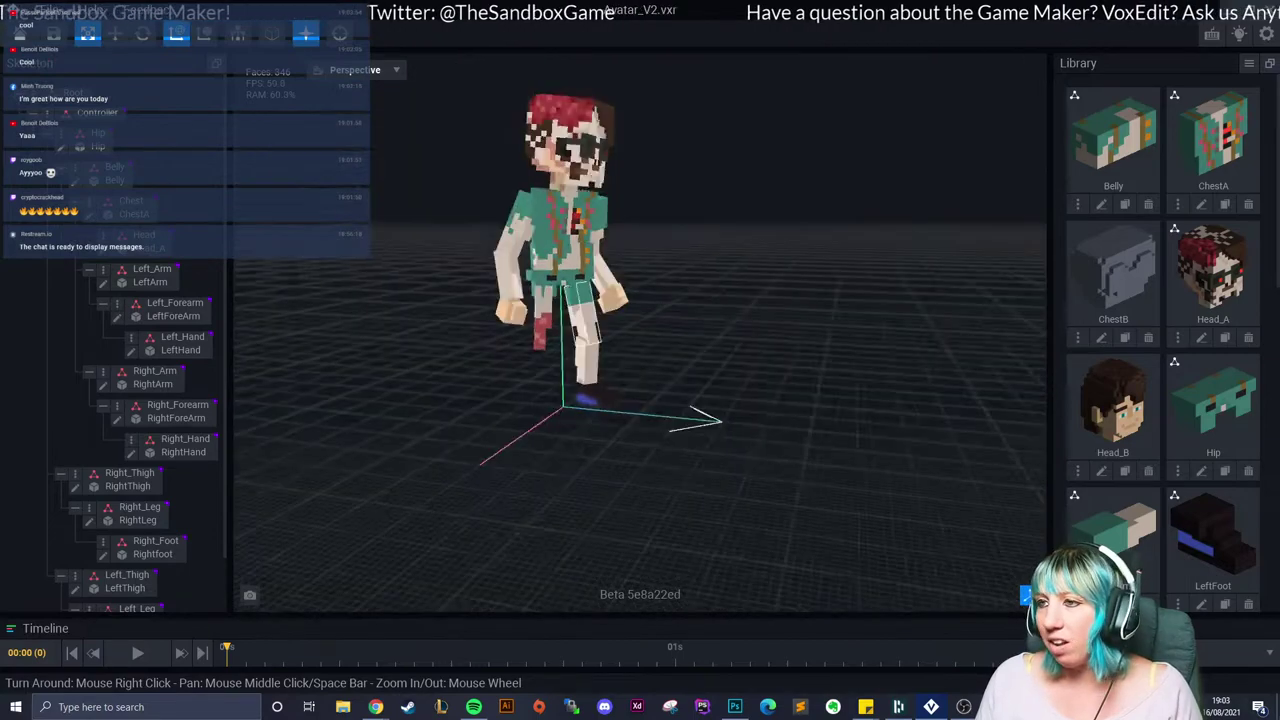
scroll(566, 228, "up", 3)
right_click_drag(603, 337, 590, 400)
right_click_drag(590, 300, 620, 290)
scroll(606, 200, "up", 3)
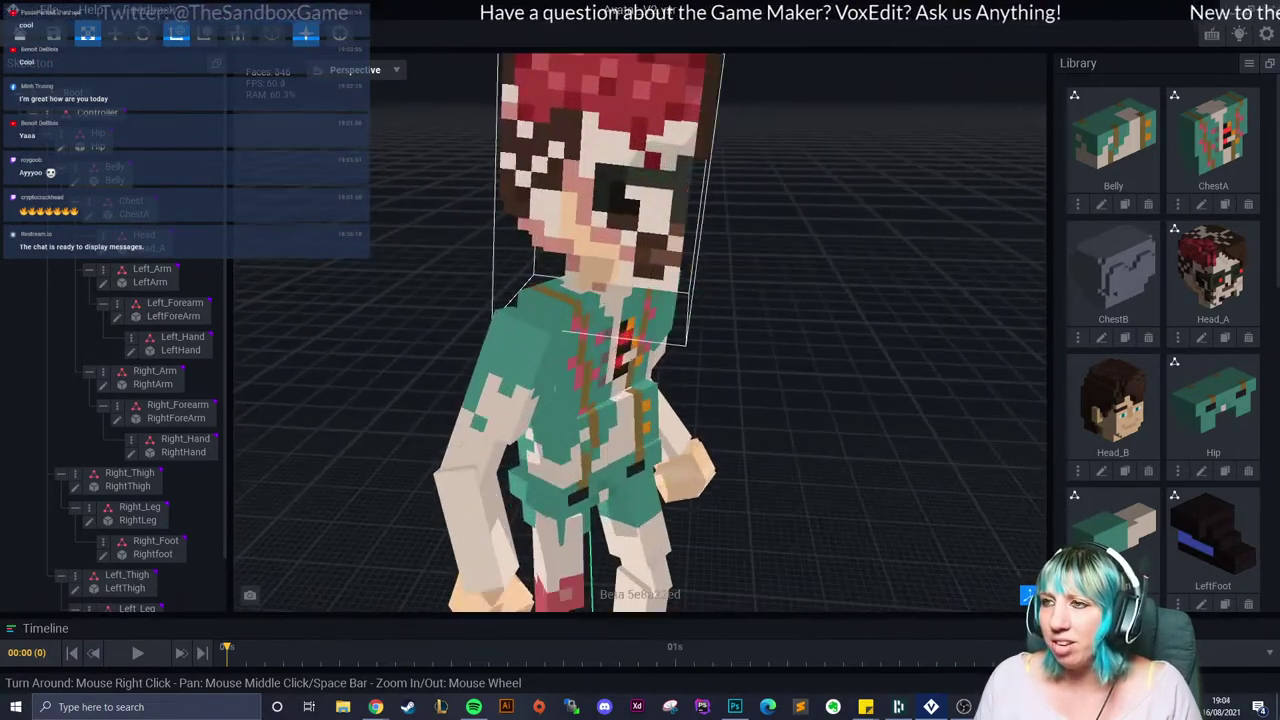
right_click_drag(603, 337, 603, 337)
scroll(603, 337, "up", 2)
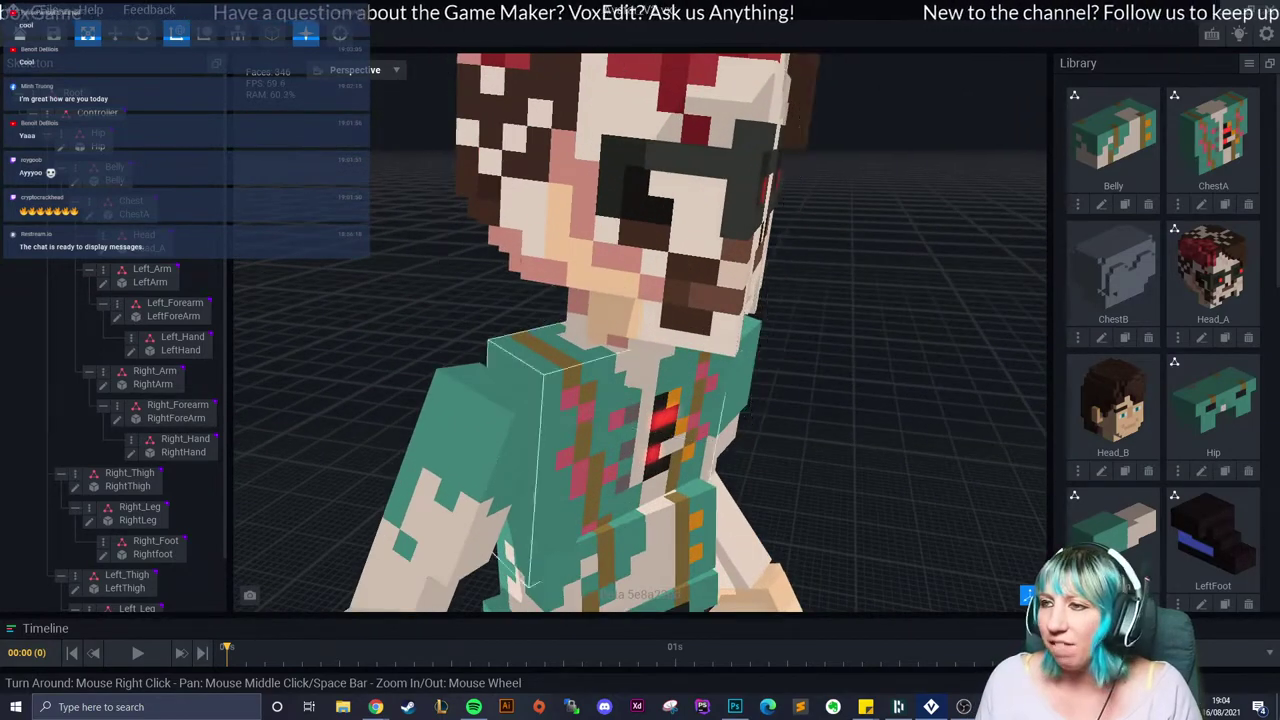
Step: Inspect the zombie avatar's lower body from a front angle, covering its hands, legs and severed limb
right_click_drag(603, 337, 500, 330)
scroll(500, 330, "down", 2)
middle_click_drag(480, 580, 480, 410)
right_click_drag(391, 350, 450, 350)
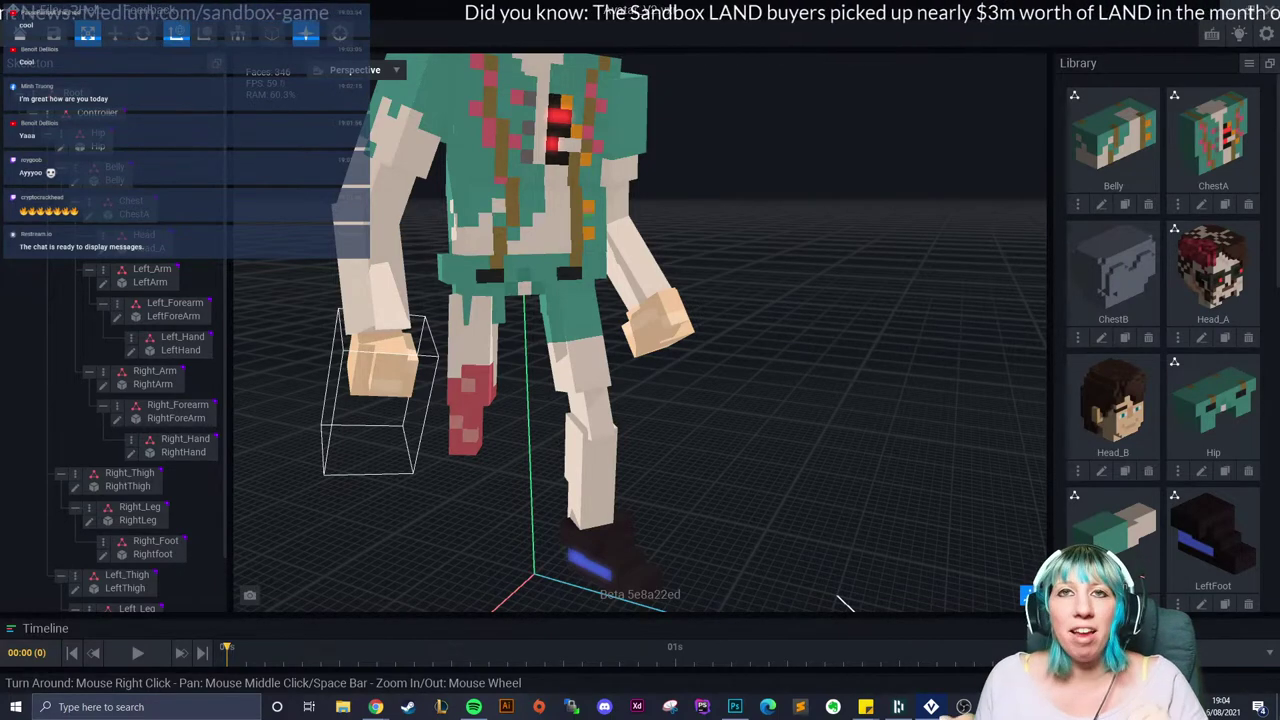
scroll(425, 380, "down", 2)
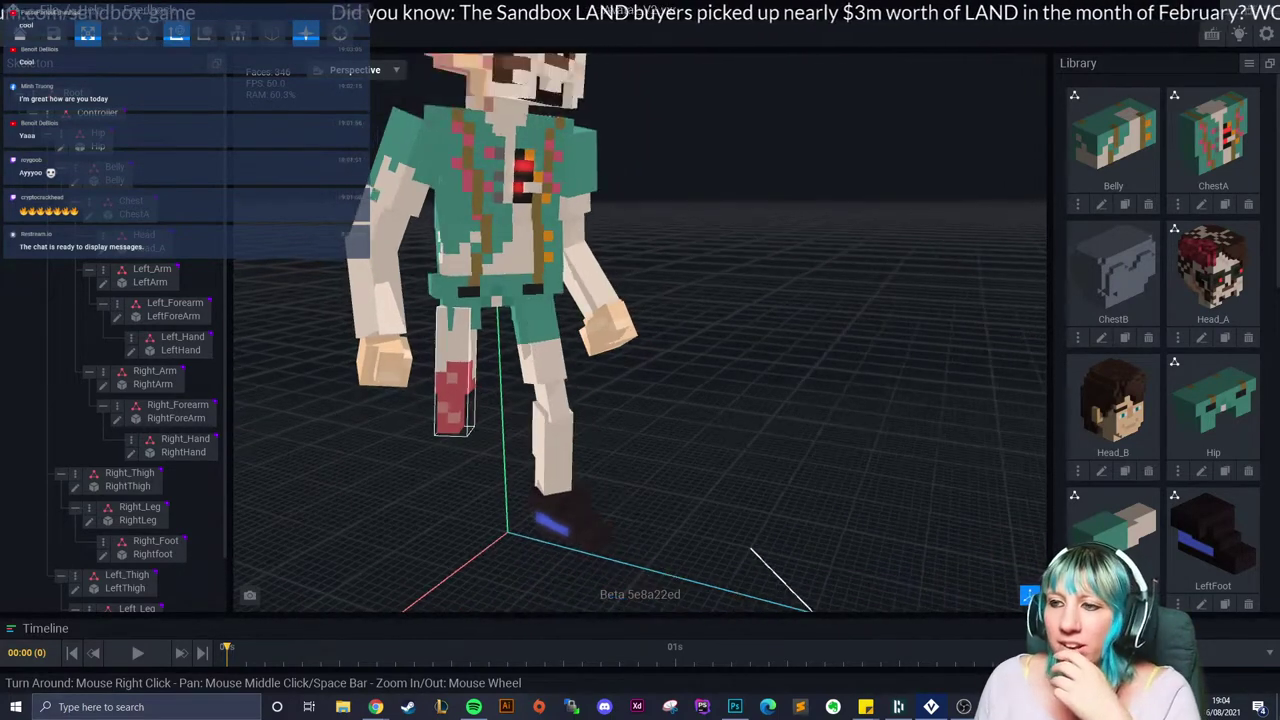
right_click_drag(450, 385, 425, 378)
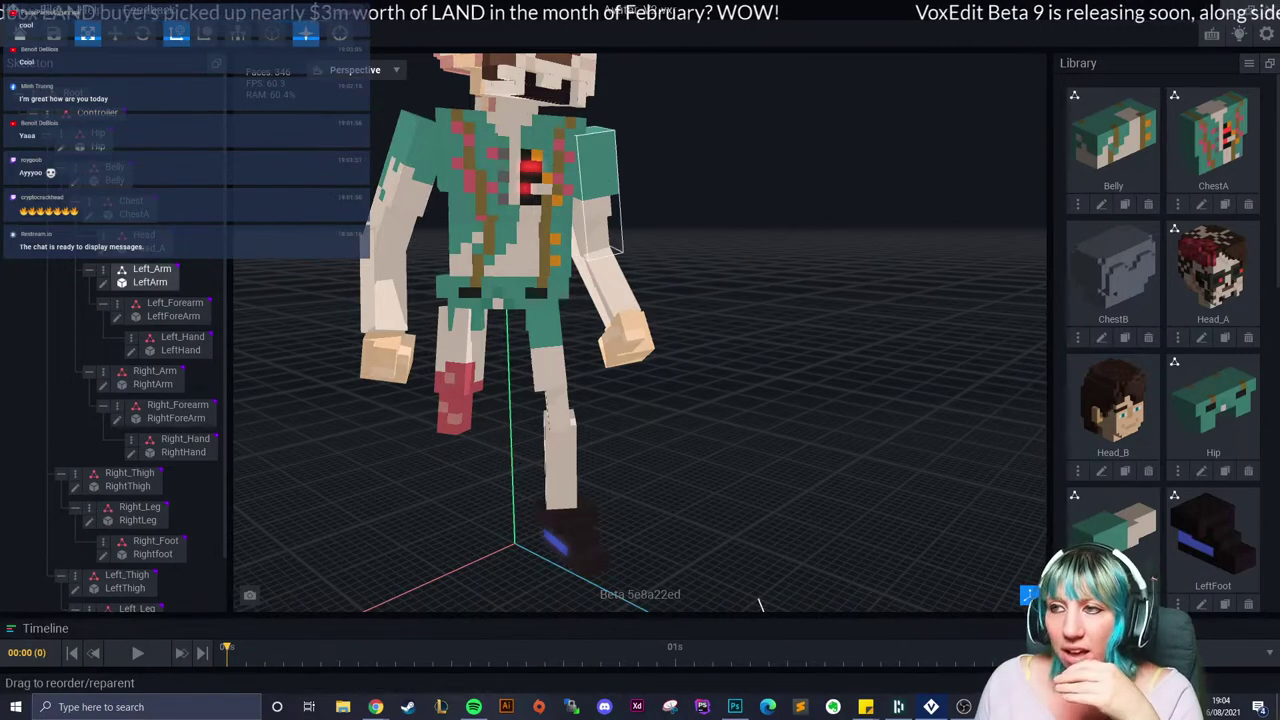
Step: Open the LeftArm model for editing and paint one voxel of its bare skin pink, using #C57C7C
left_click(103, 283)
right_click_drag(440, 360, 457, 366)
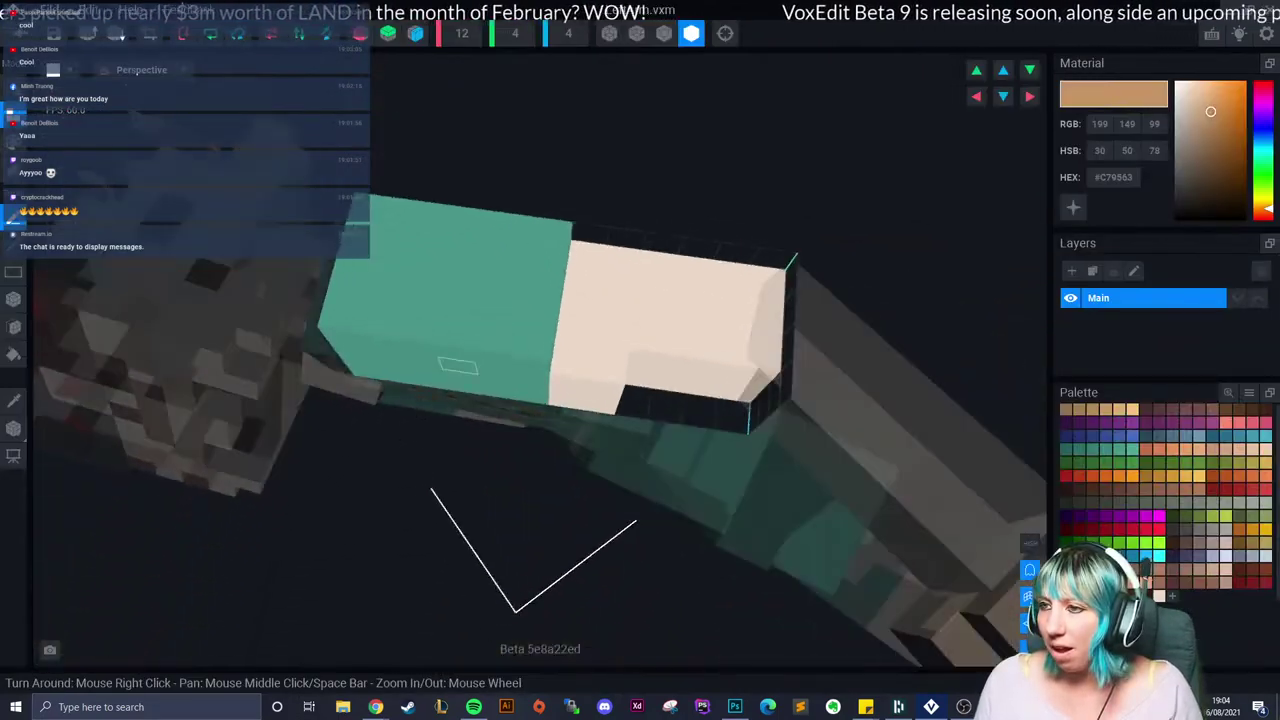
scroll(529, 410, "up", 3)
middle_click_drag(529, 410, 312, 381)
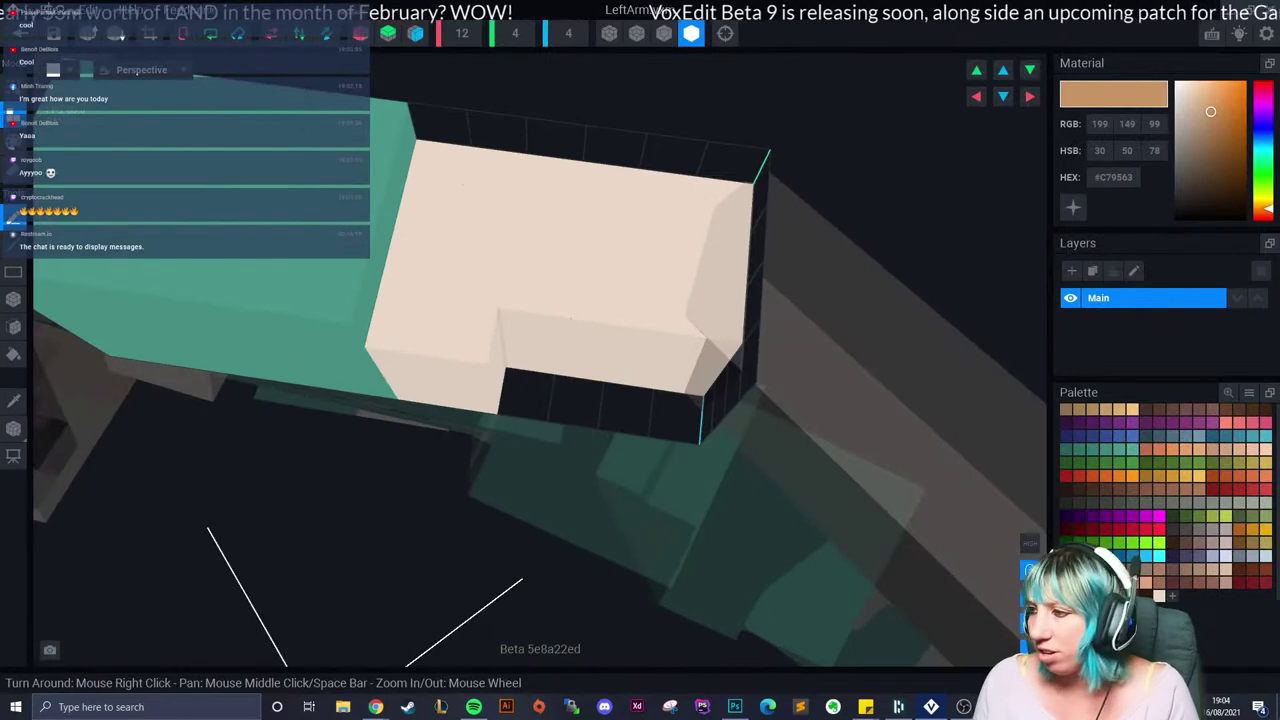
left_click(1128, 582)
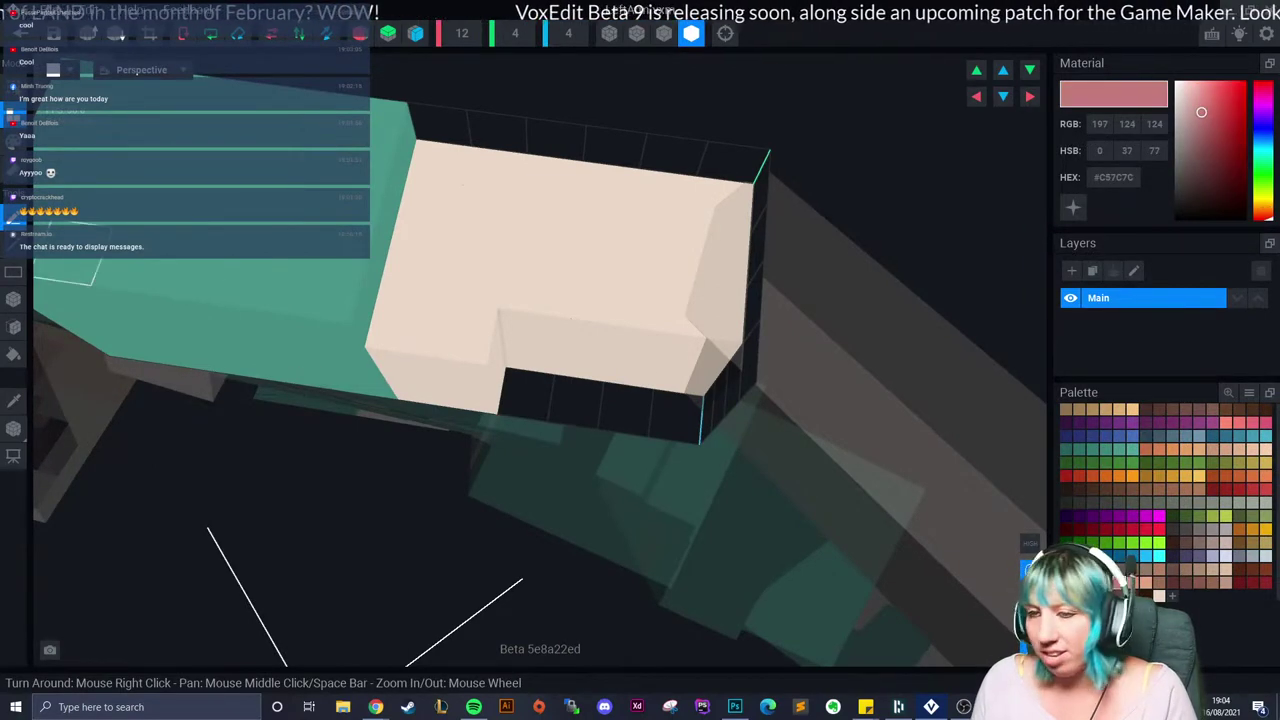
left_click(13, 142)
left_click(484, 224)
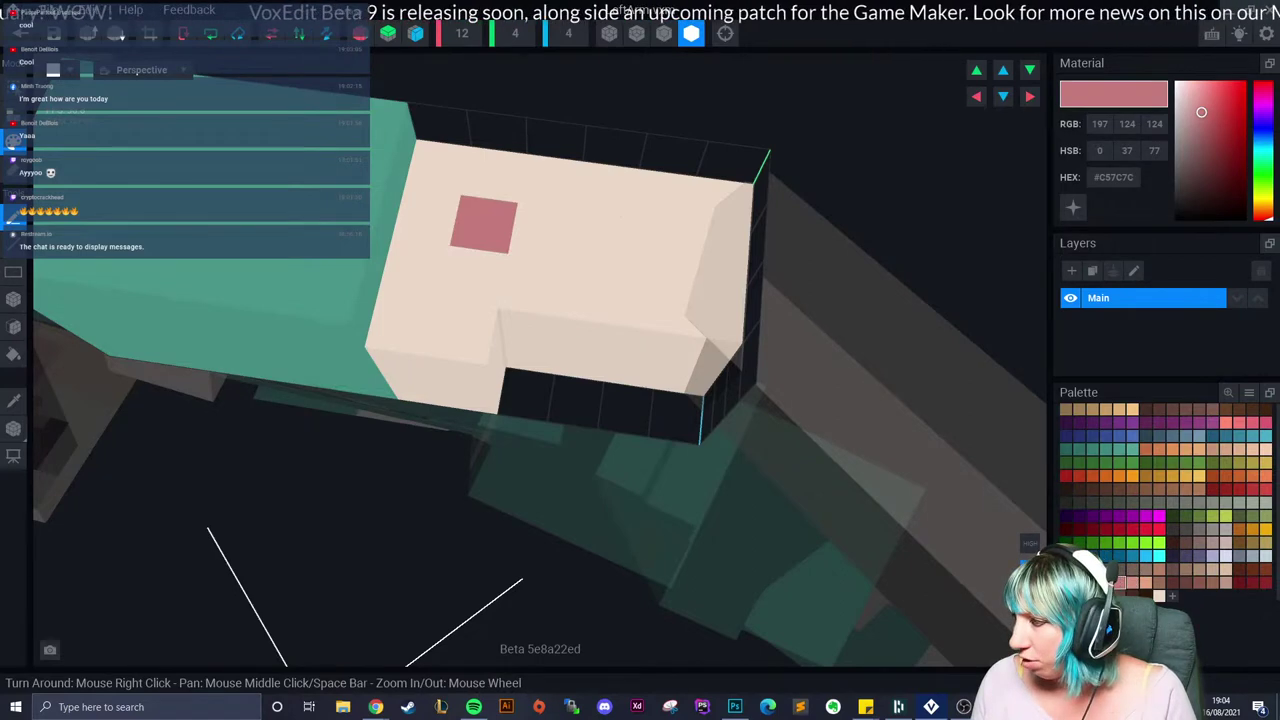
Step: Repaint the pink voxel and the one diagonally beside it at the sleeve edge in #D3977C, and save and close the left arm model
left_click(1106, 582)
left_click(484, 224)
left_click(1186, 449)
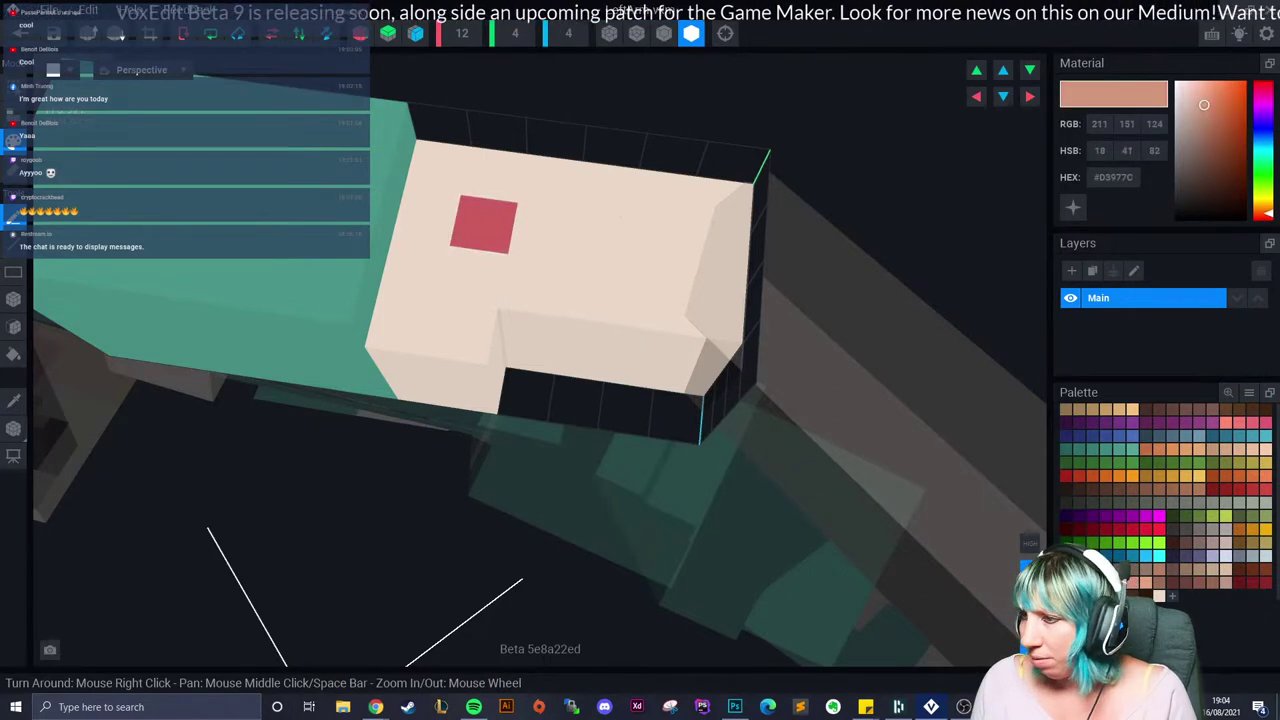
left_click(484, 224)
left_click(414, 270)
scroll(430, 366, "down", 3)
scroll(440, 362, "down", 2)
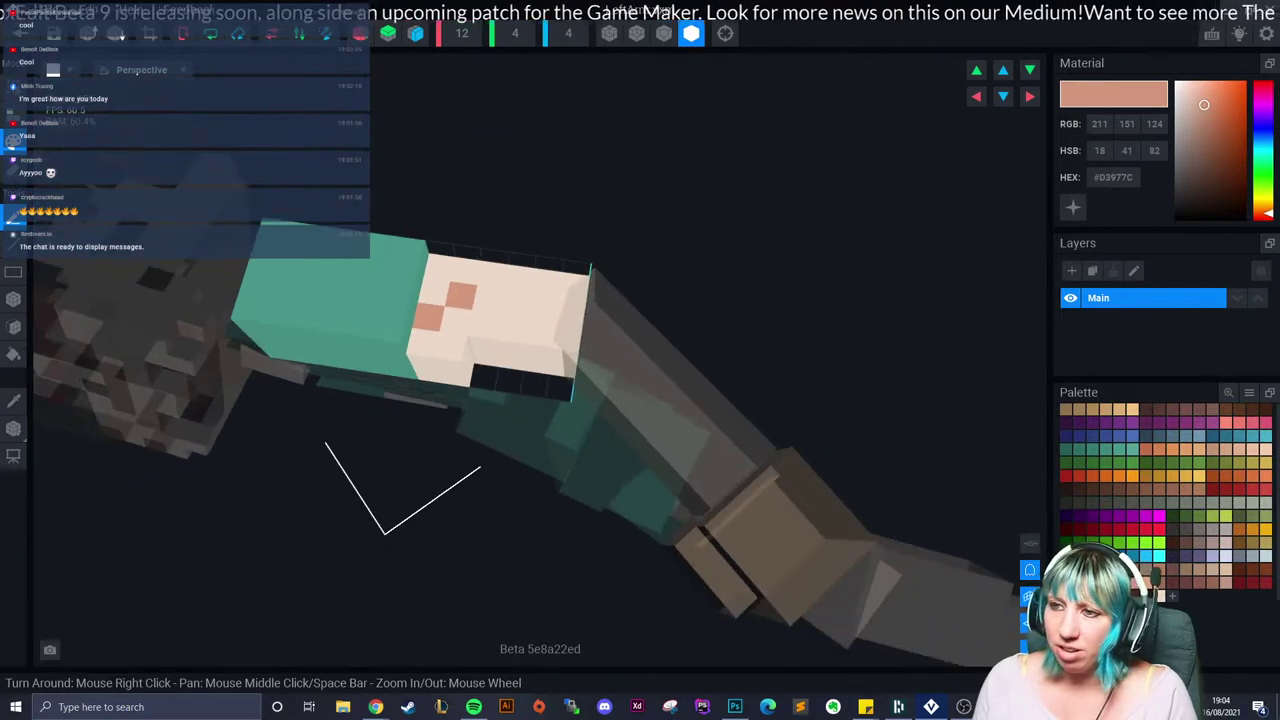
left_click(20, 33)
key("Return")
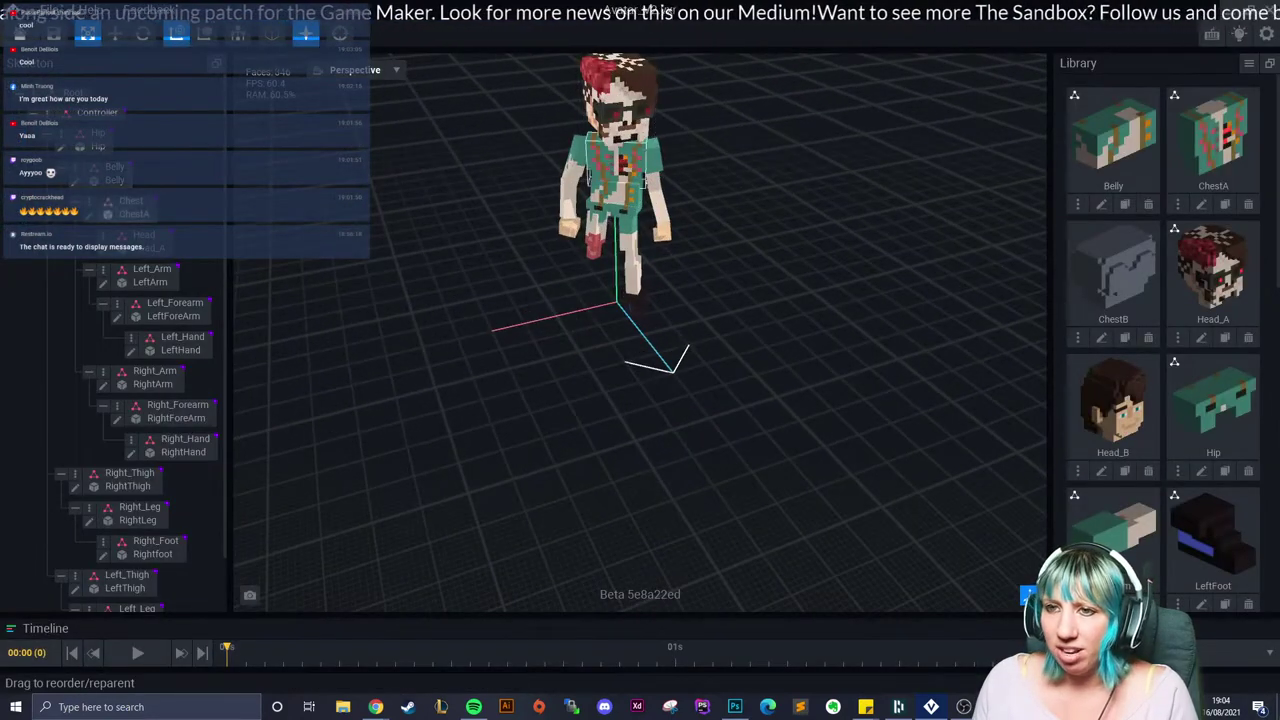
Step: Open the Head_A model for editing and sample the pinkish skin colour #D49080 from the side of the face
left_click(103, 248)
right_click_drag(384, 176, 470, 340)
left_click(14, 400)
right_click_drag(400, 400, 490, 390)
left_click(397, 313)
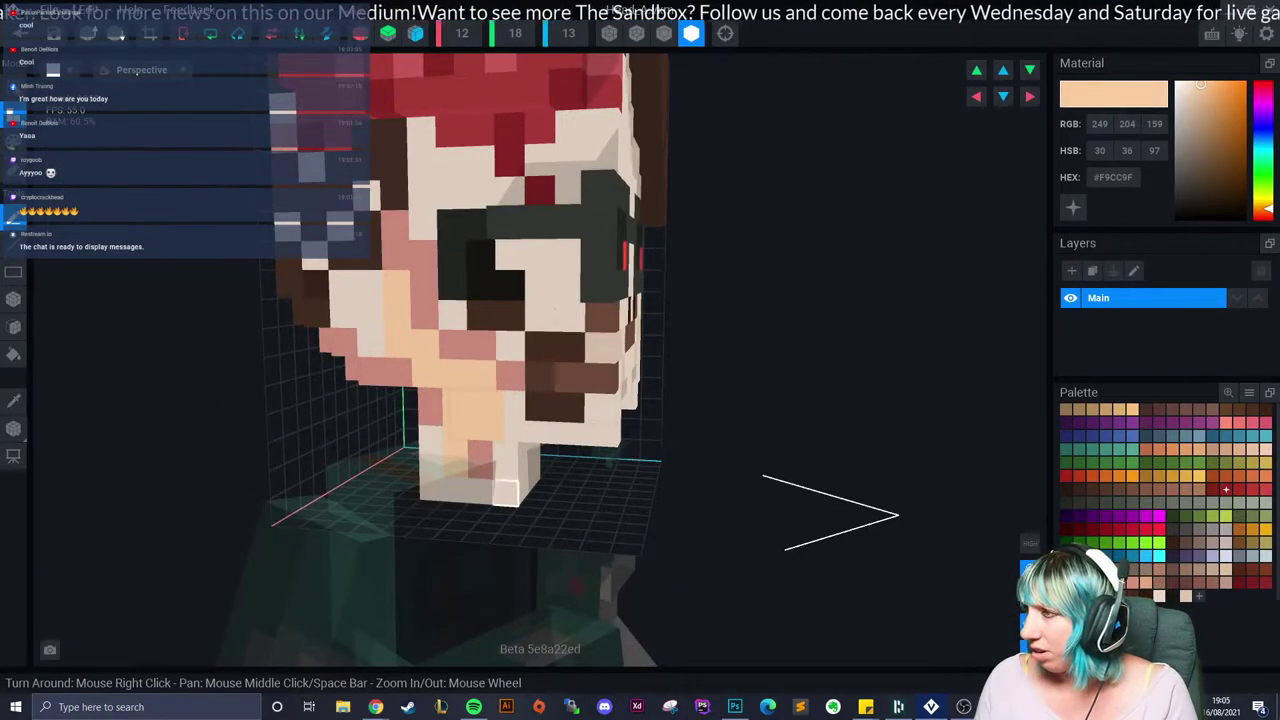
left_click(14, 400)
left_click(424, 285)
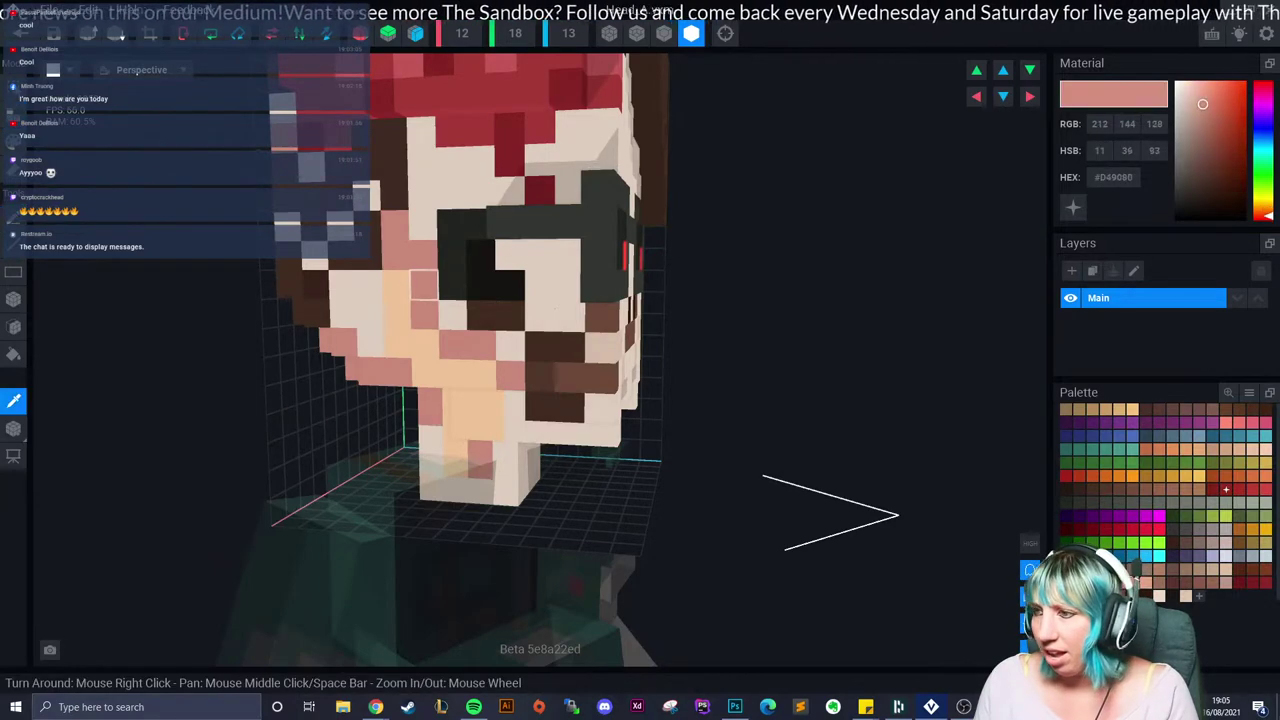
Step: Sample the beige skin shade #DEC5B0 from the front of the face, copy its hex code, and save and close the head model
right_click_drag(555, 308, 615, 376)
scroll(615, 376, "up", 3)
right_click_drag(520, 434, 561, 436)
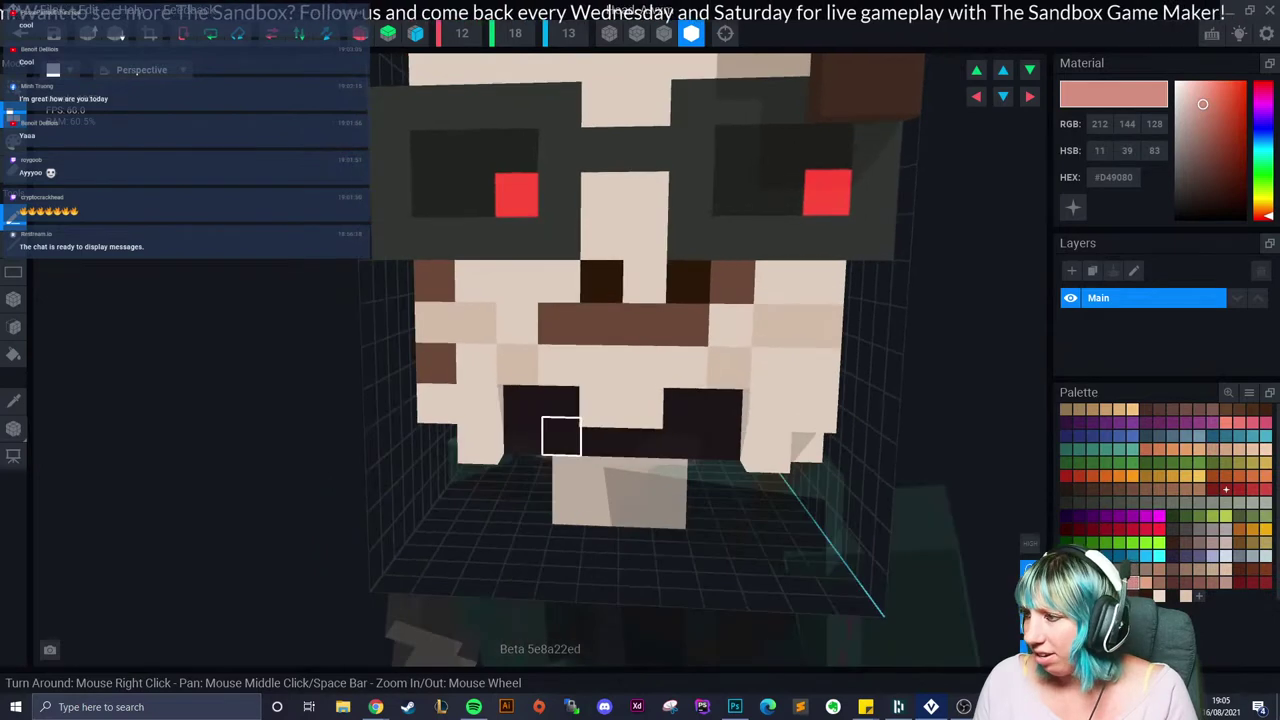
left_click(14, 400)
left_click(476, 322)
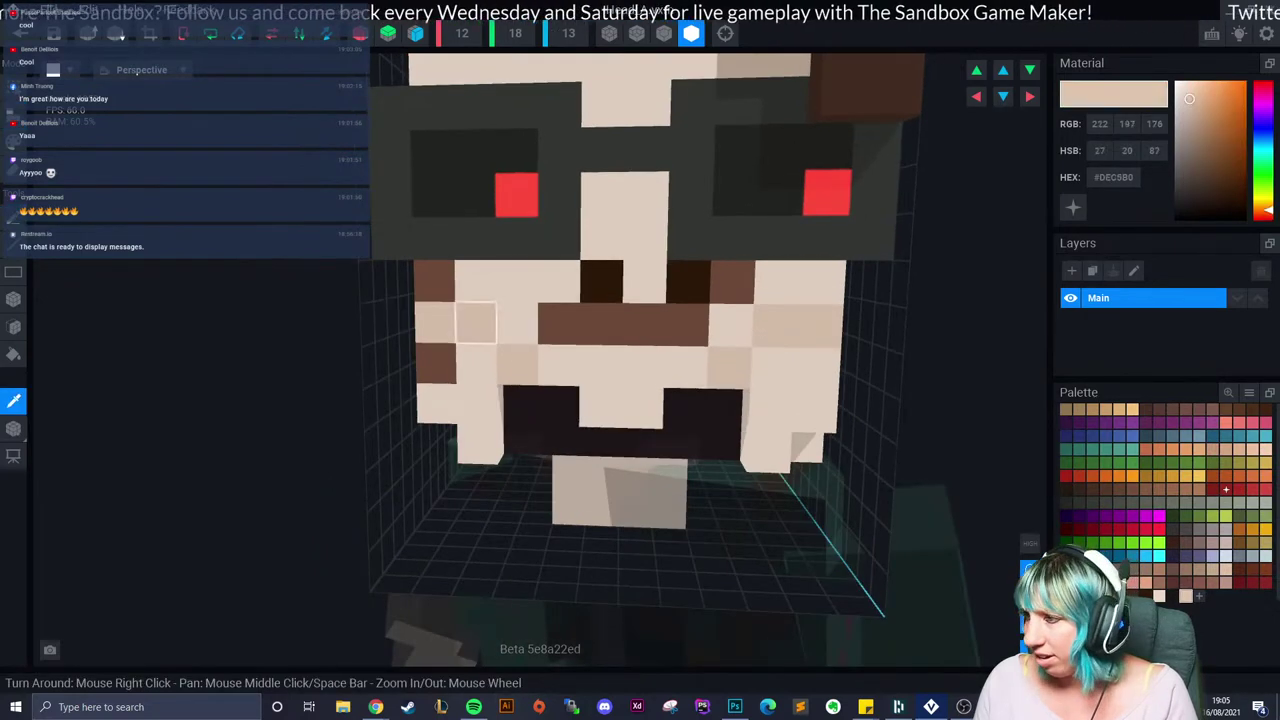
right_click(1109, 180)
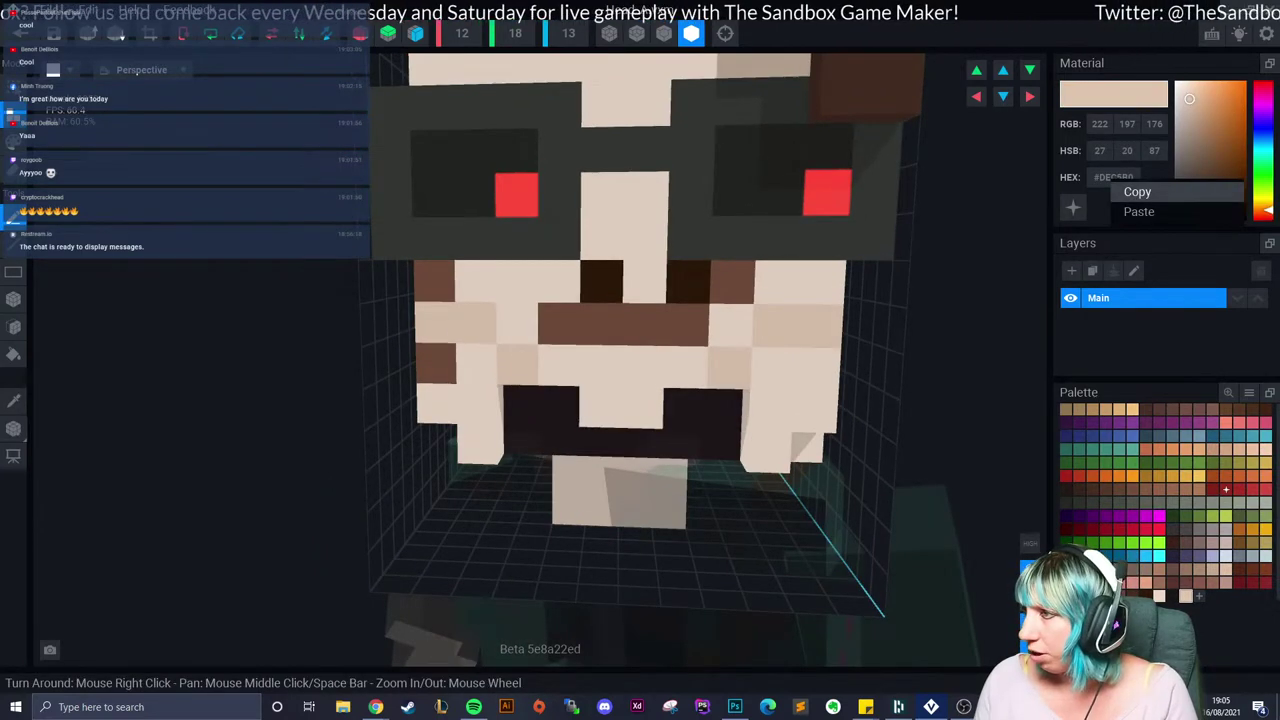
left_click(1134, 191)
left_click(20, 33)
left_click(520, 258)
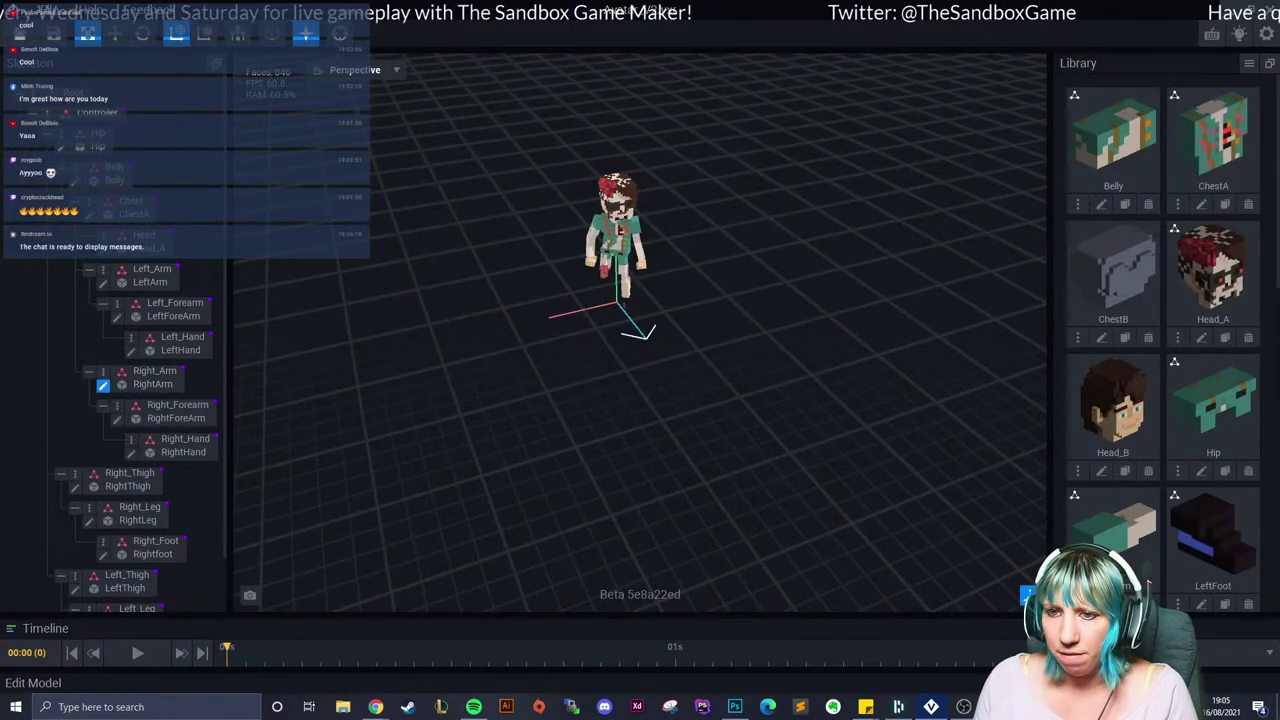
Step: Open the RightArm model for editing and set the material colour to the copied hex code #DEC5B0
left_click(108, 384)
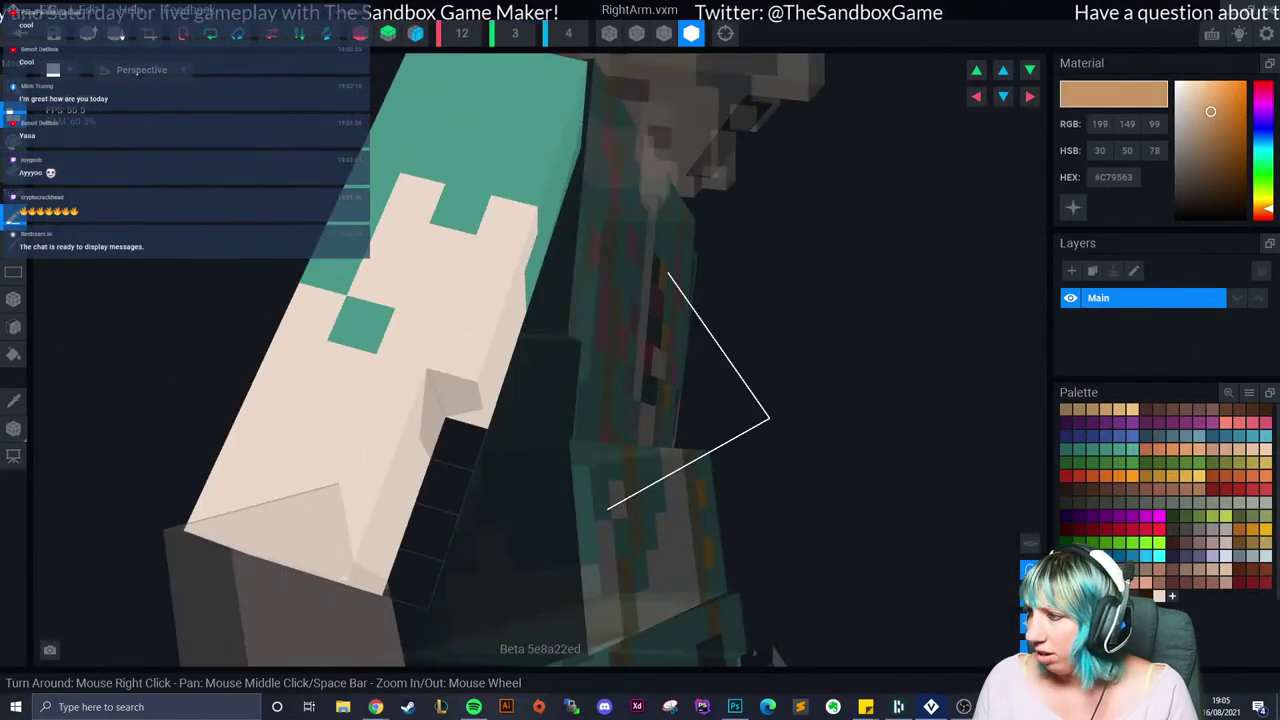
right_click(1113, 177)
left_click(1140, 213)
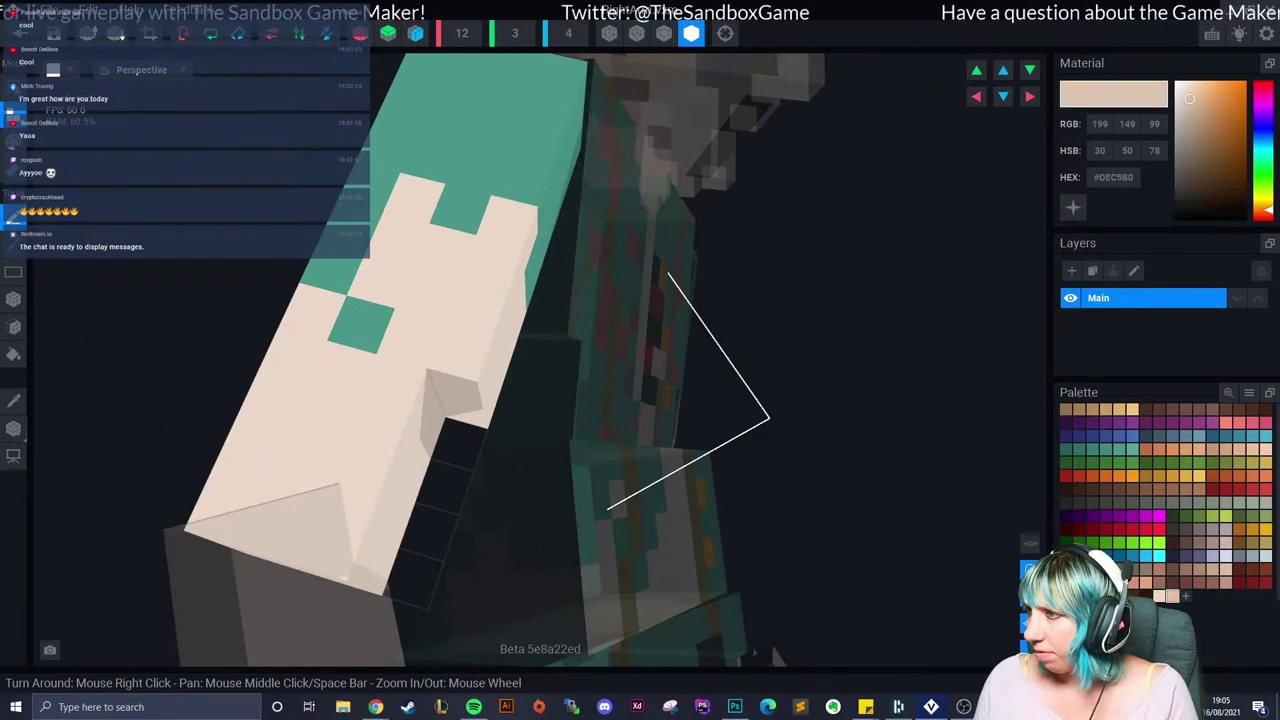
Step: Paint beige shadow voxels on the skin along the right arm's torn sleeve edge with the box shape, and save and close the model
left_click(13, 141)
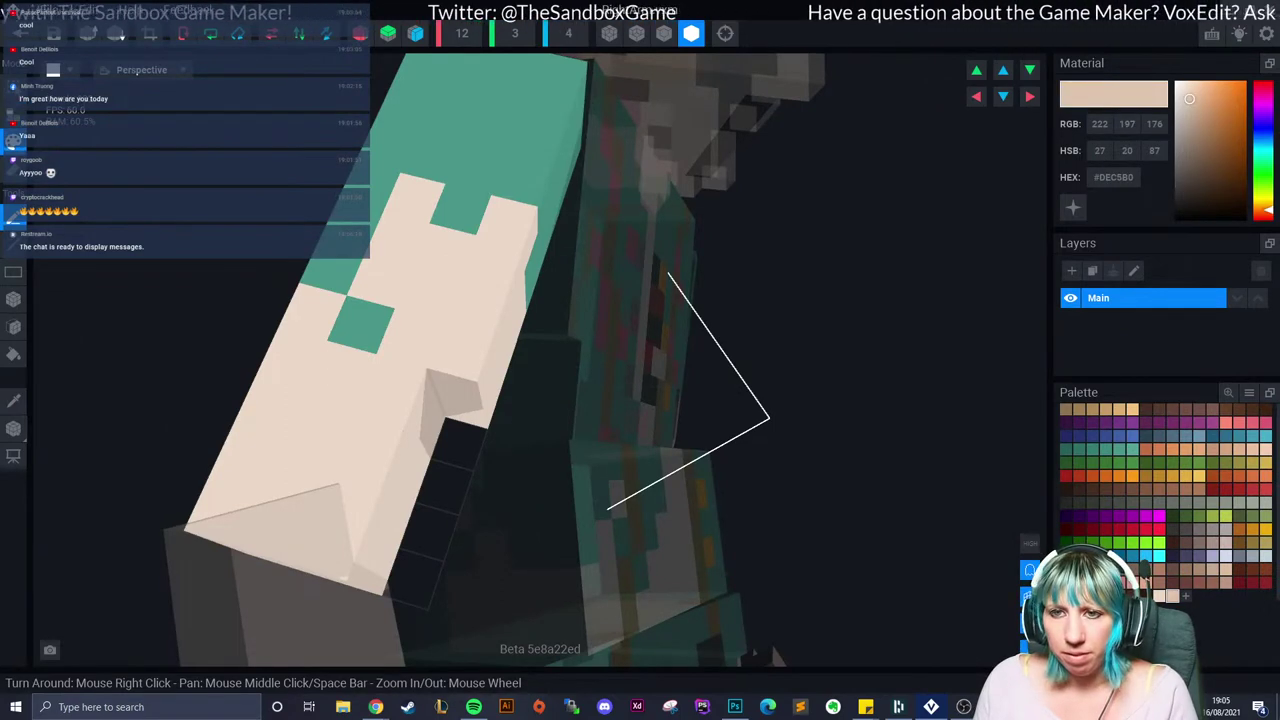
left_click(13, 299)
mouse_move(560, 400)
right_mouse_down()
mouse_move(491, 369)
mouse_move(432, 310)
right_mouse_up()
left_click_drag(476, 208, 434, 240)
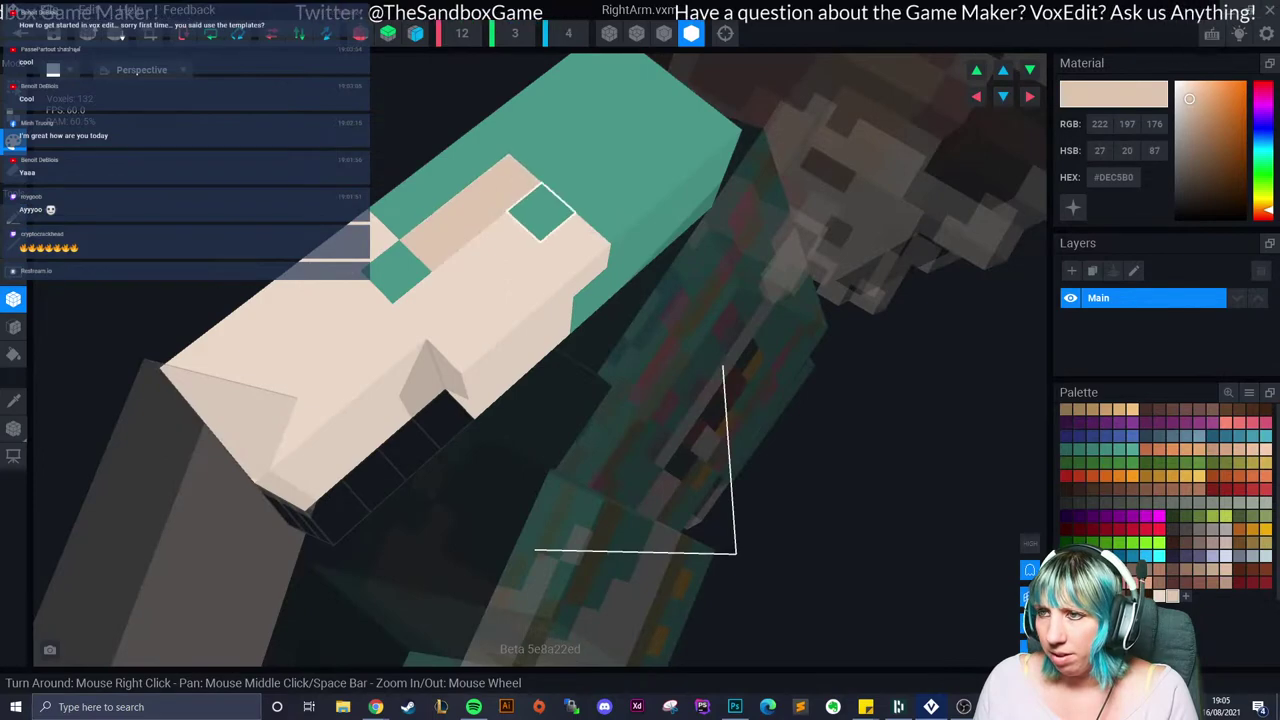
right_click_drag(540, 240, 614, 437)
left_click(608, 553)
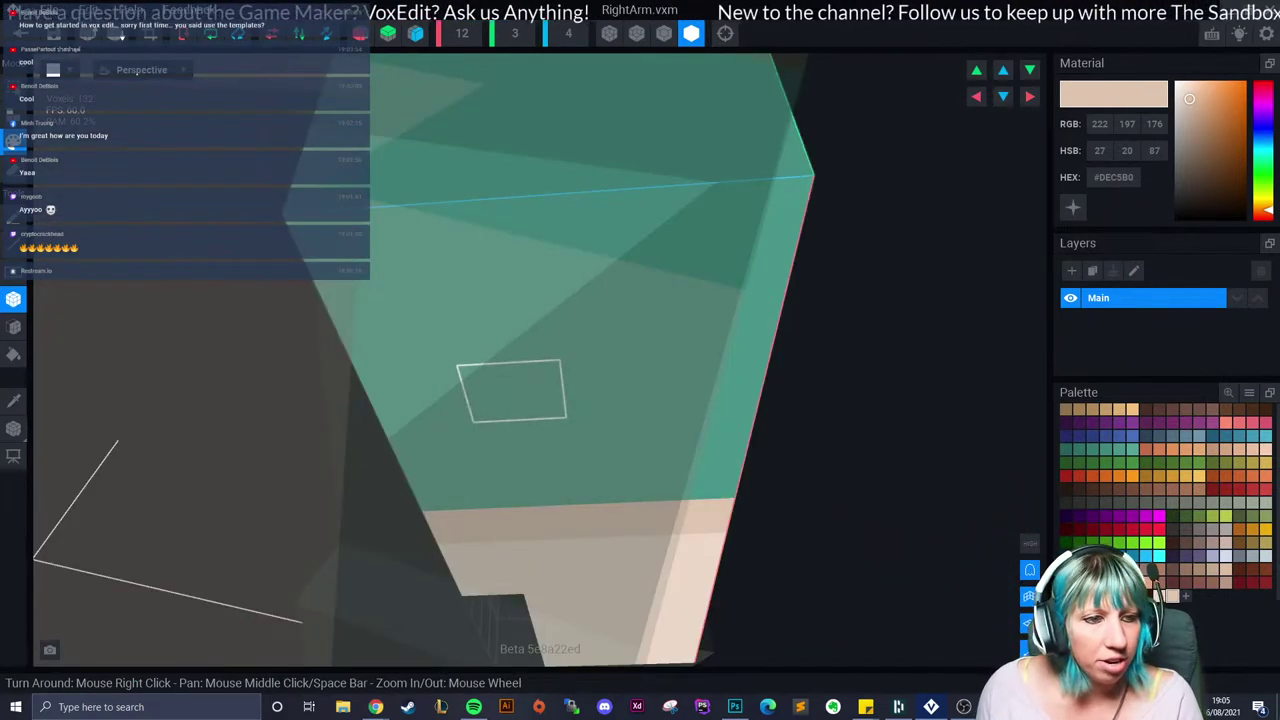
right_click_drag(606, 437, 531, 394)
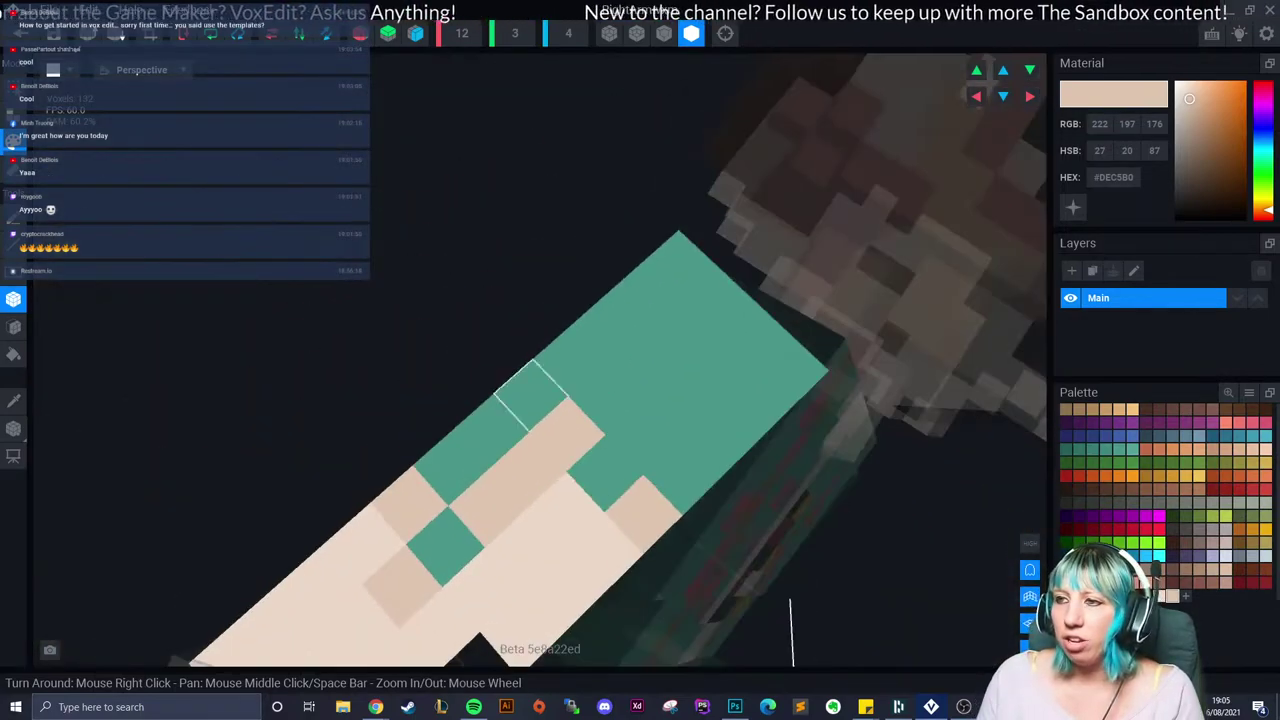
left_click(20, 33)
left_click(519, 257)
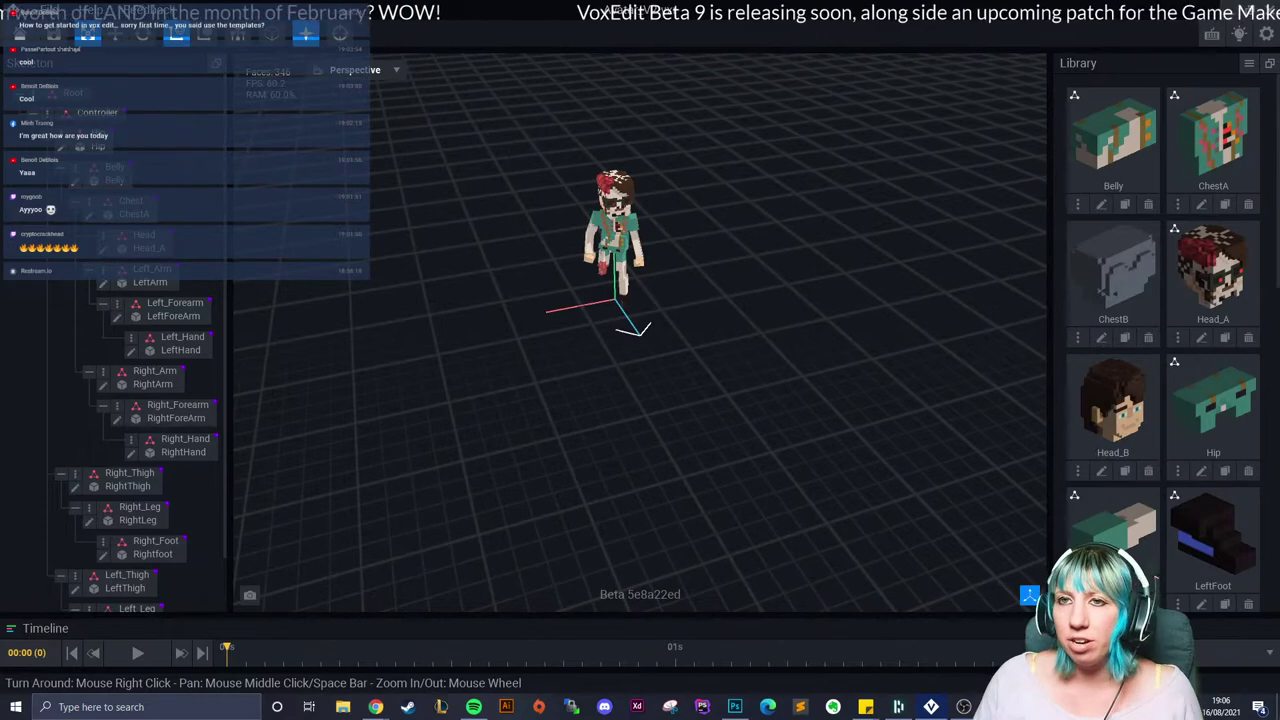
Step: Save and close the zombie avatar, and show the Modeler section of the start screen
left_click(20, 33)
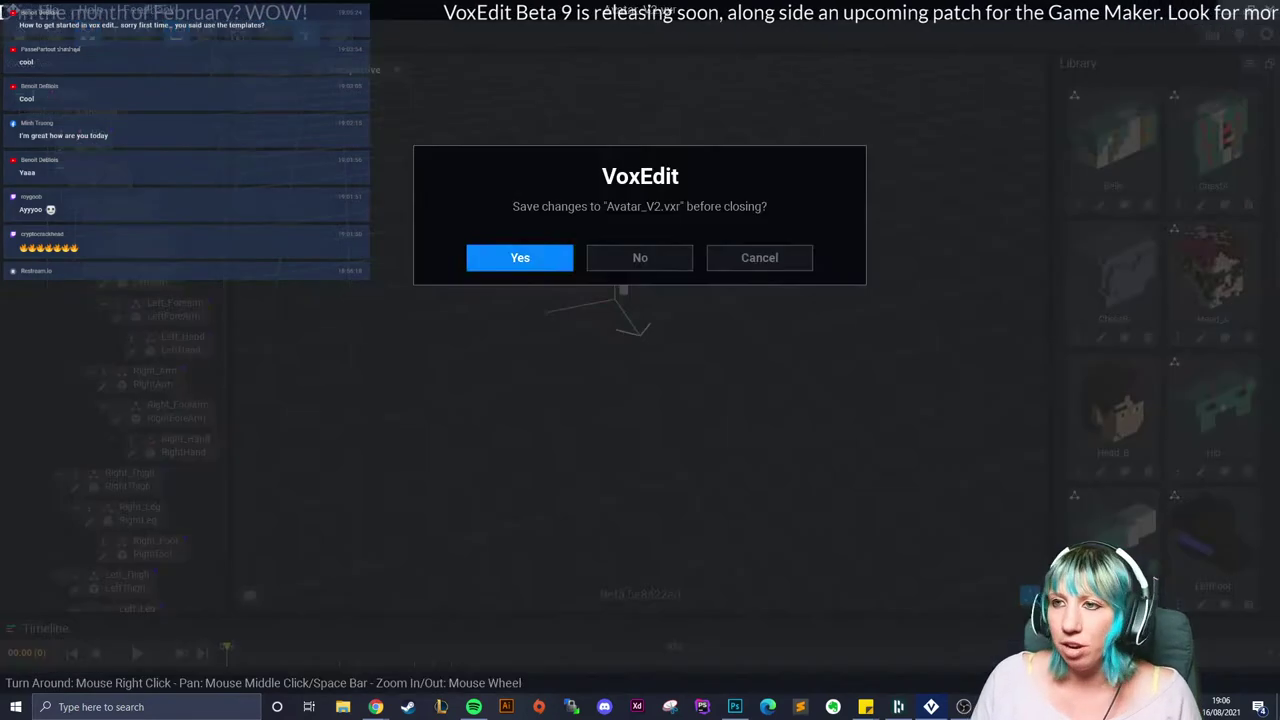
left_click(520, 257)
left_click(93, 133)
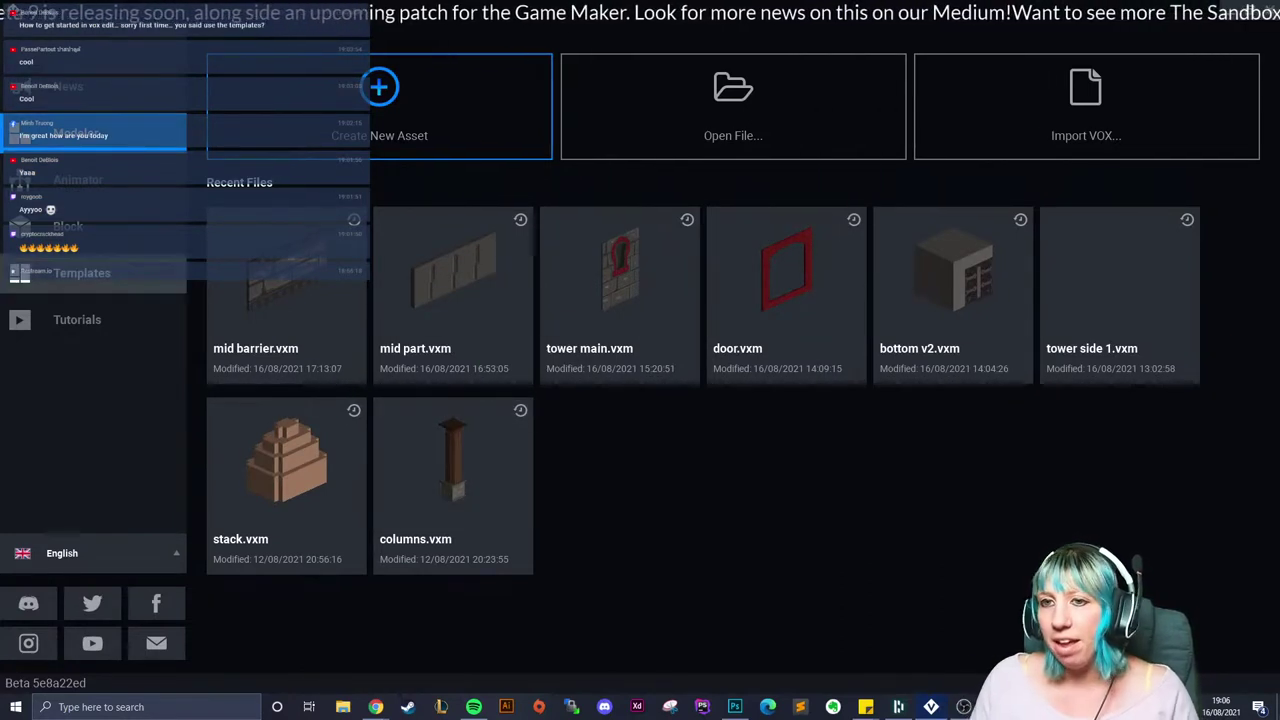
Step: Create a new project from the Medium Human template named "panda skeleton" in the random folder of the MONDAY directory
left_click(82, 273)
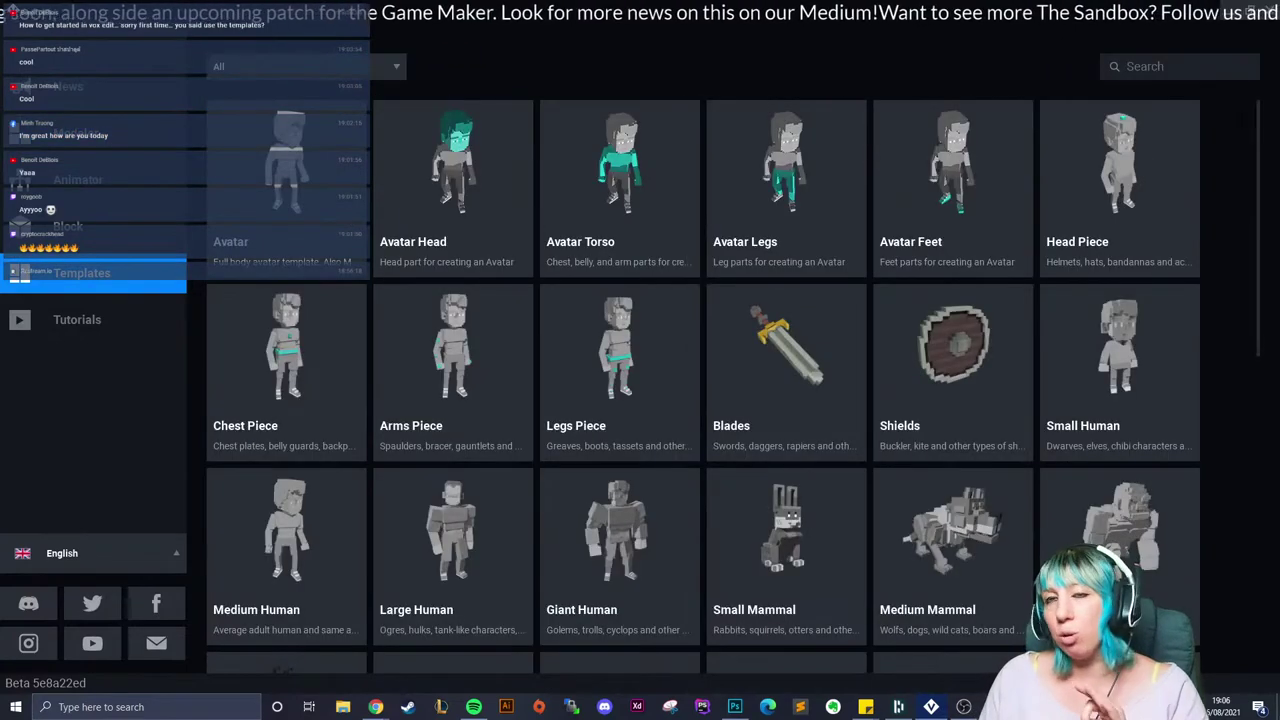
scroll(286, 500, "down", 2)
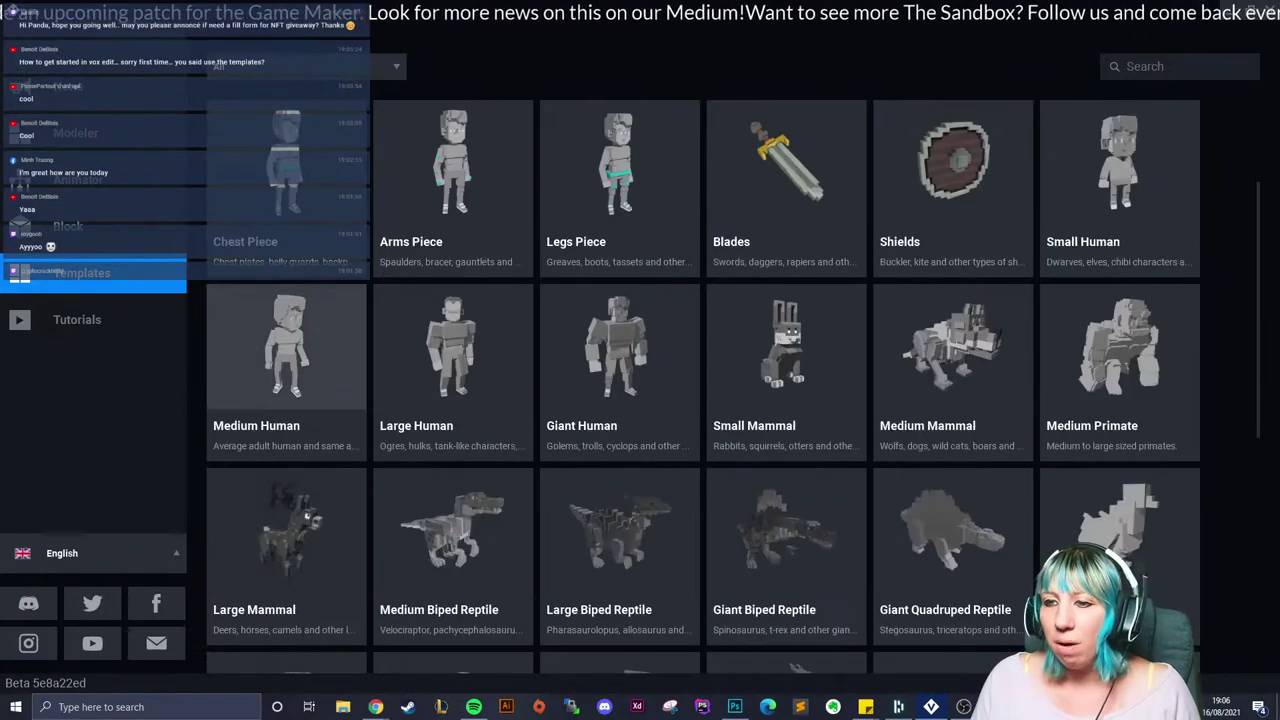
left_click(286, 372)
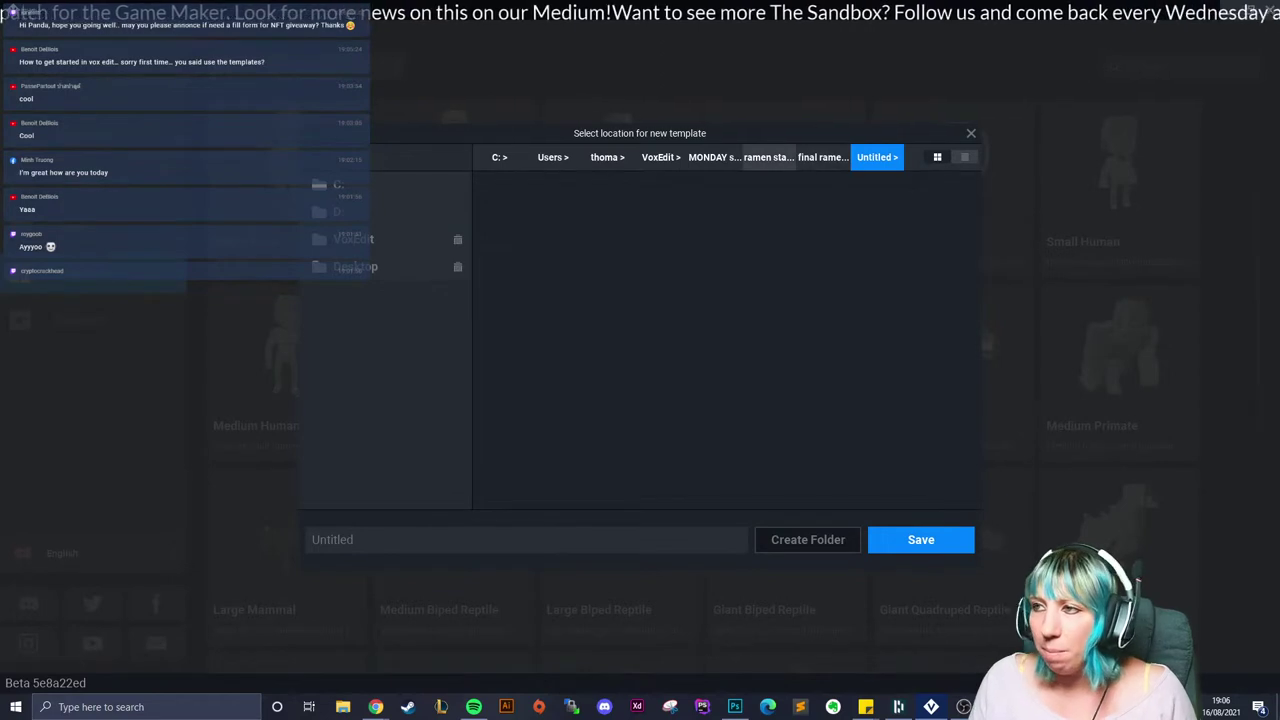
left_click(714, 157)
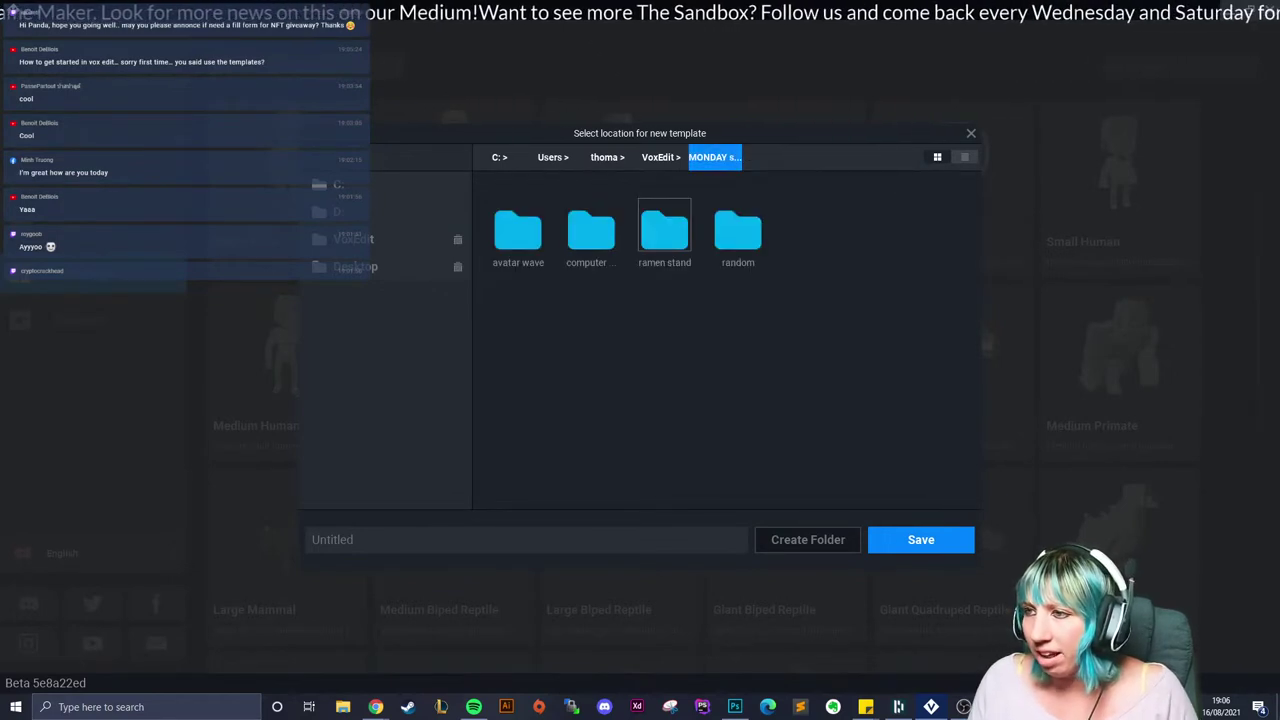
double_click(738, 232)
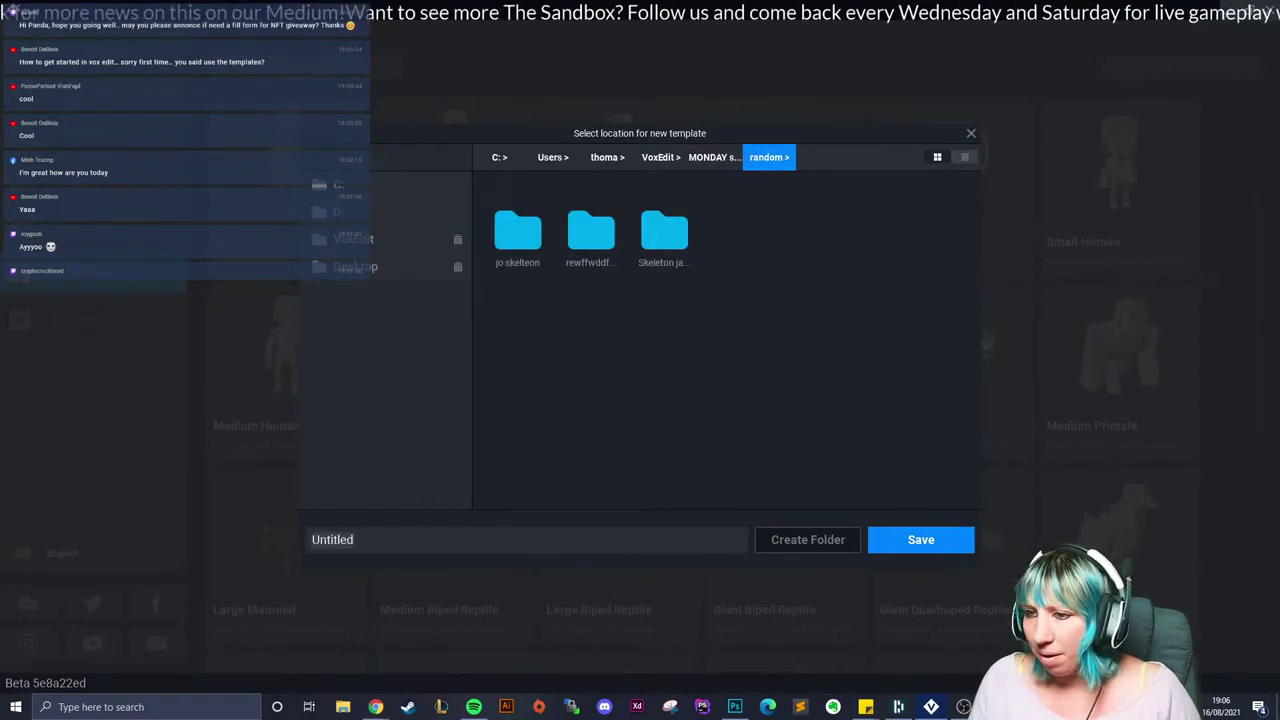
type("panda skeleton")
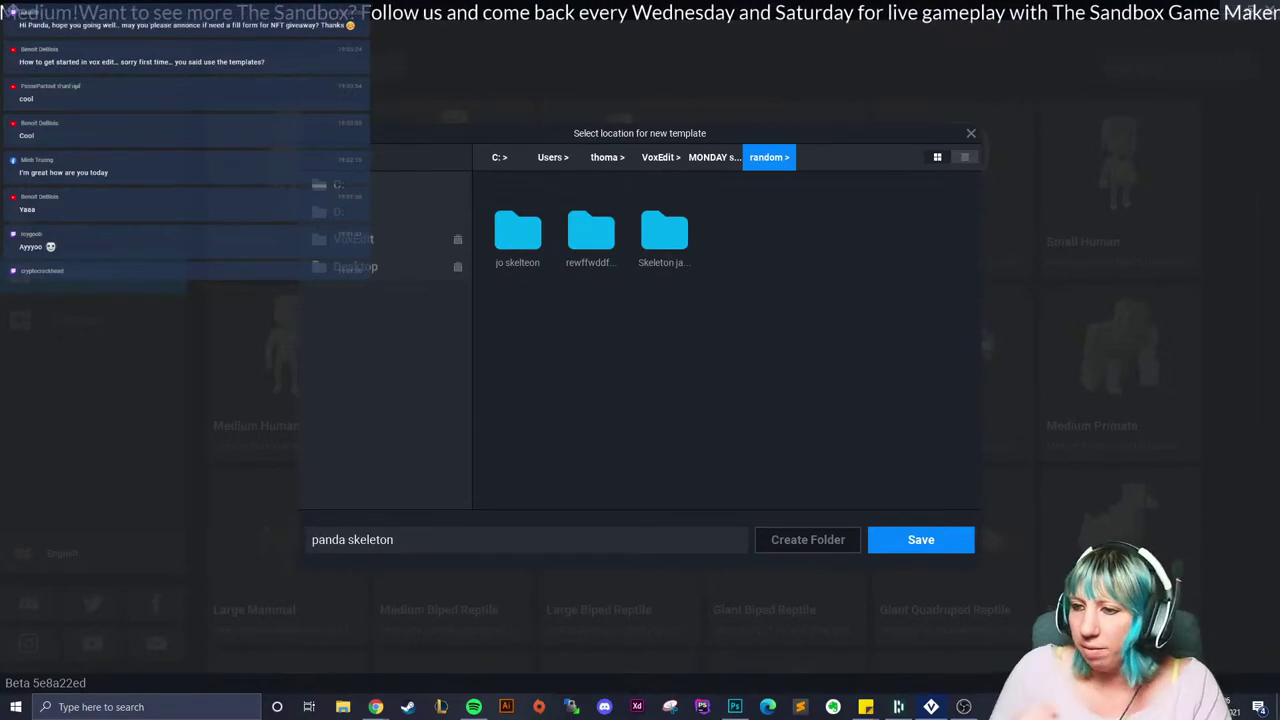
key("Return")
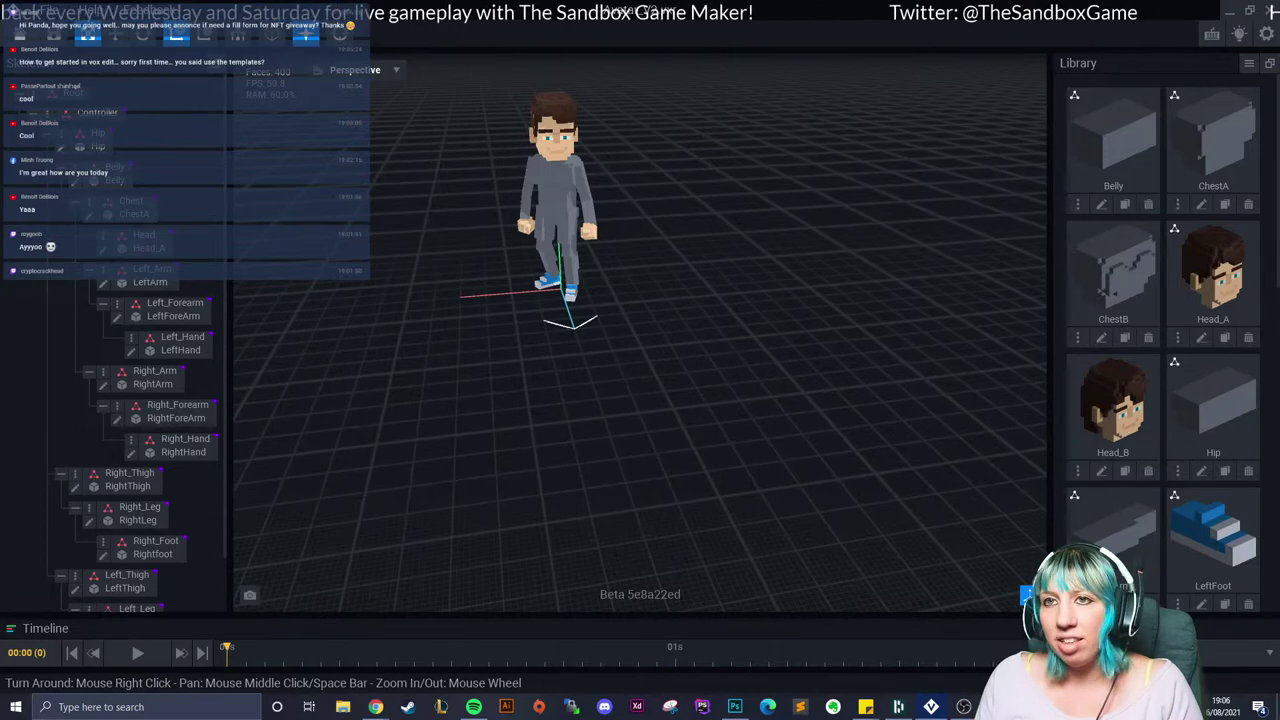
Step: Open the new avatar's Belly model for viewing, and save and close both the model and the avatar
left_click(75, 182)
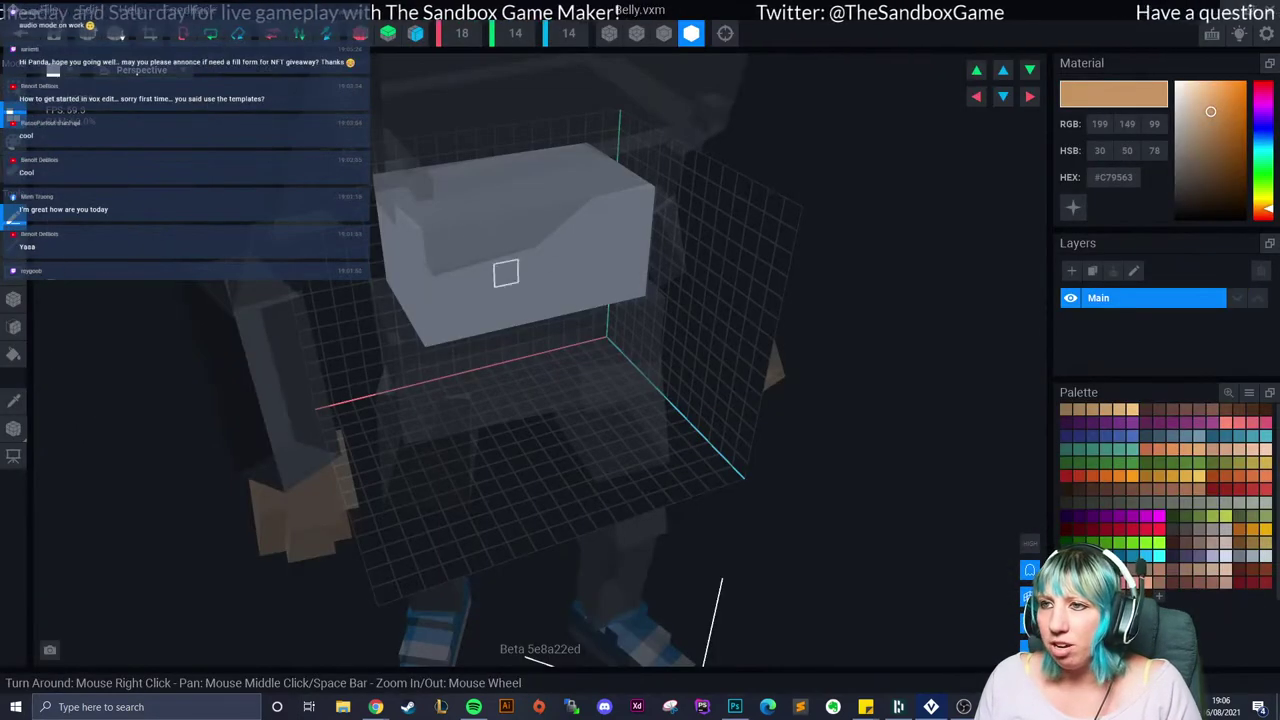
left_click(20, 33)
left_click(520, 257)
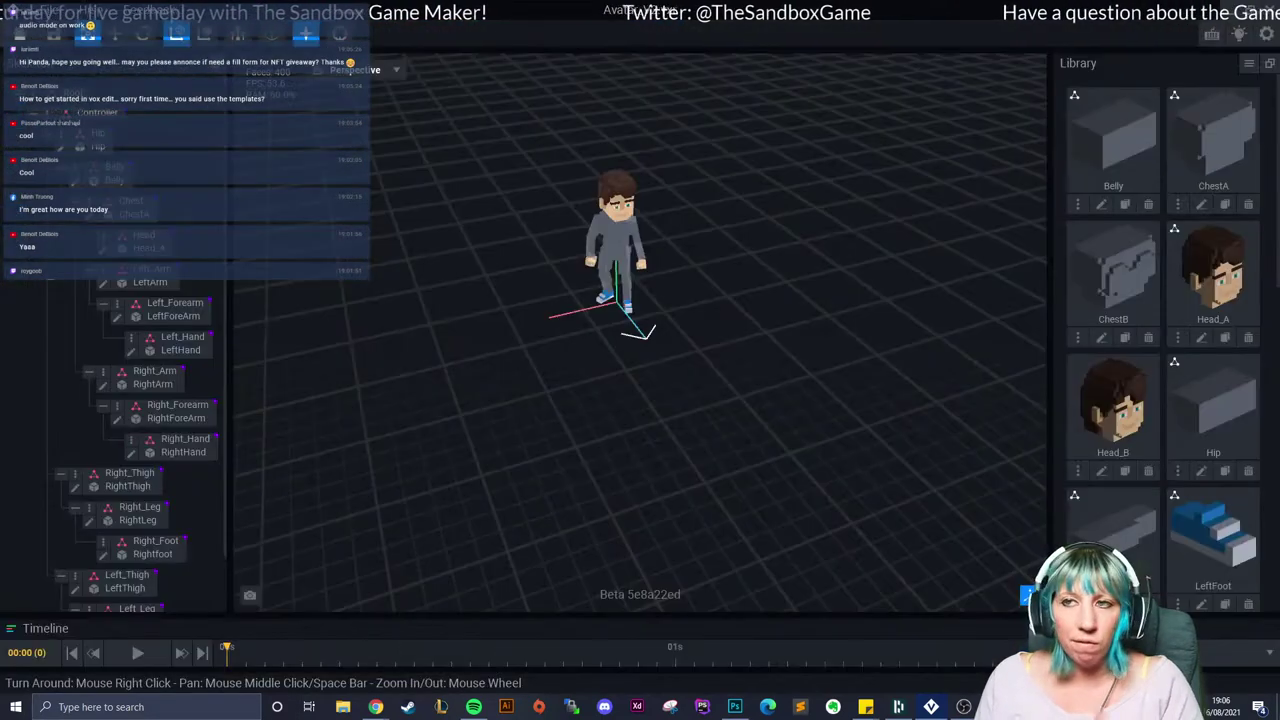
left_click(20, 33)
left_click(518, 258)
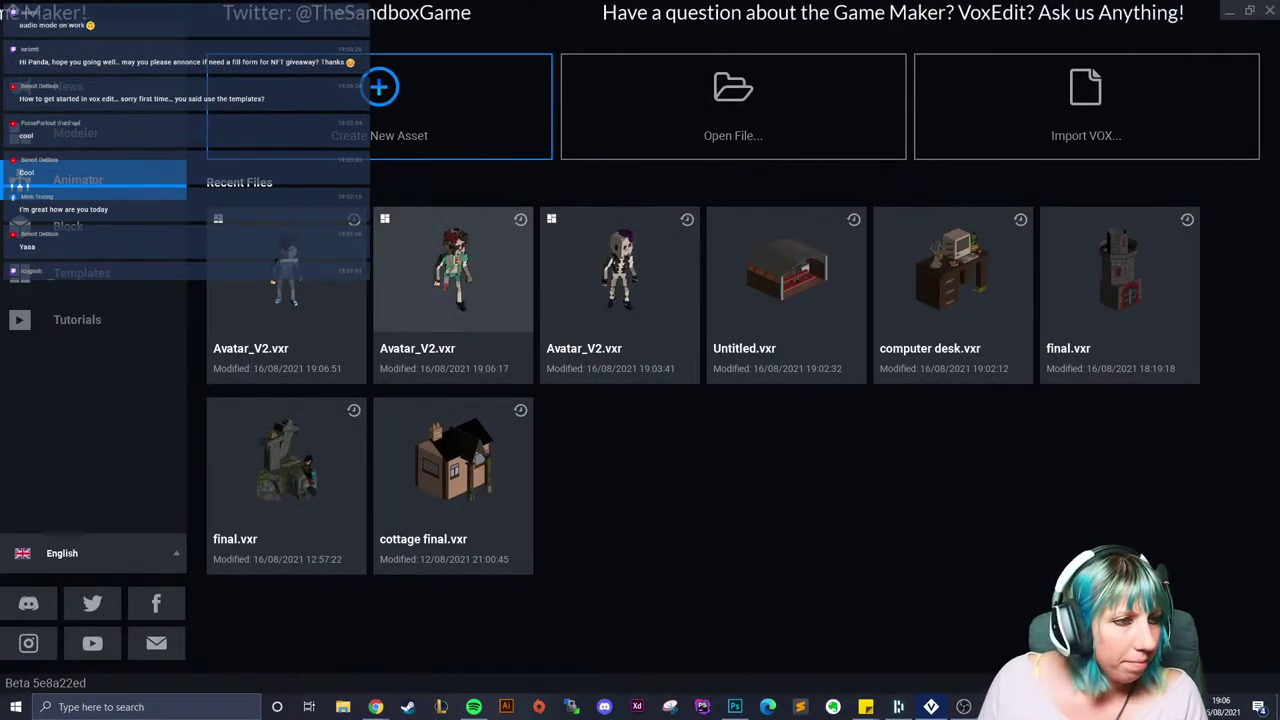
Step: Open the recent zombie avatar to show it, and save and close it
left_click(453, 270)
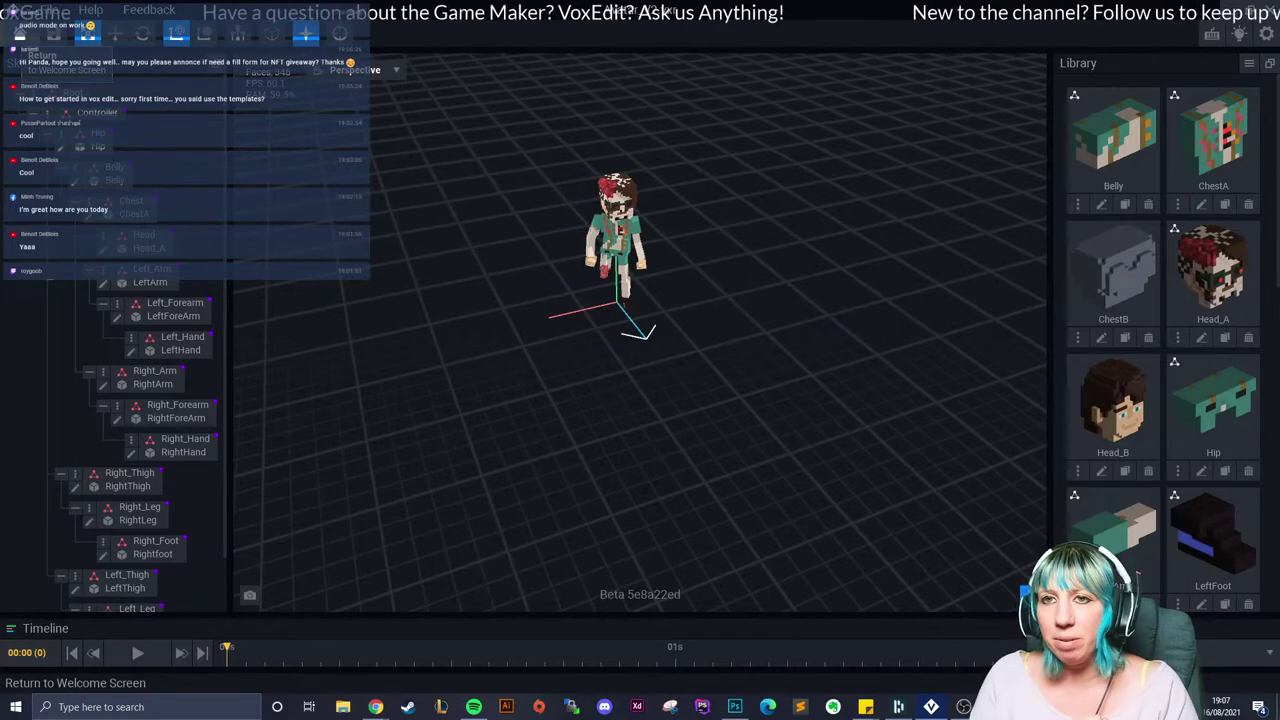
left_click(20, 36)
left_click(520, 256)
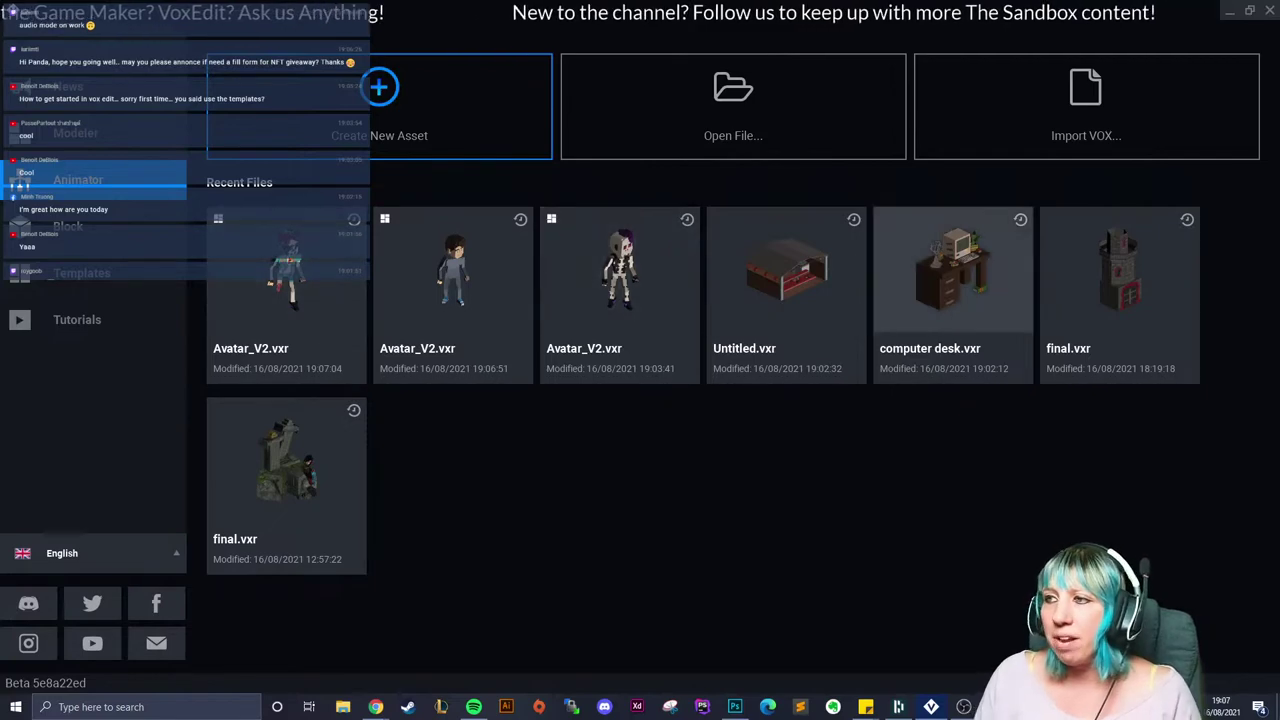
Step: Open the computer desk.vxr project and play its smoking and Code 01 animations
left_click(952, 290)
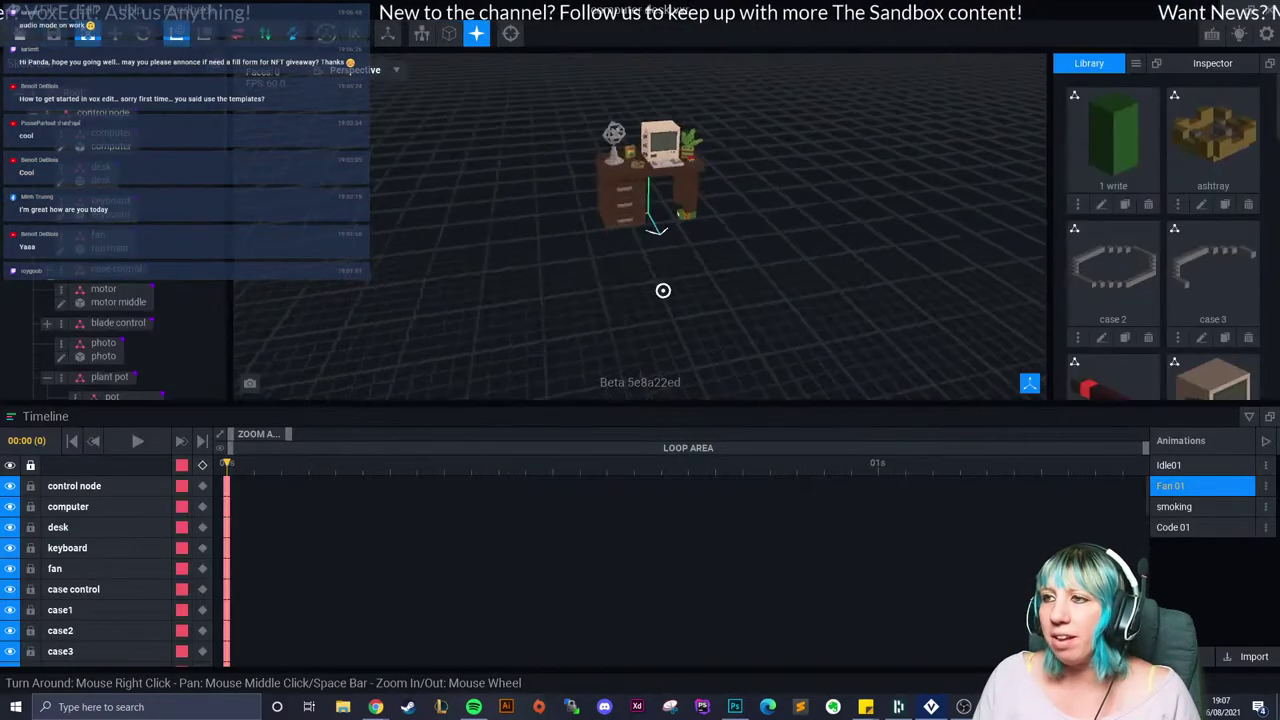
left_click(1174, 506)
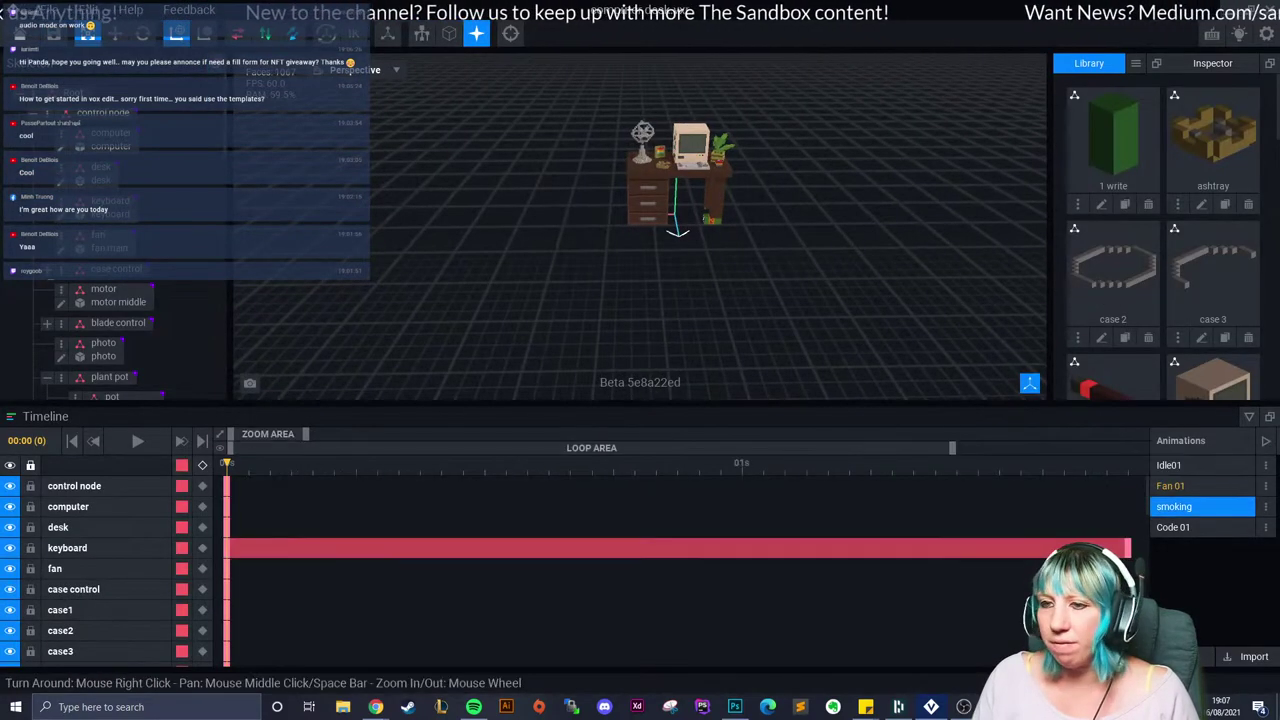
left_click(134, 440)
scroll(640, 220, "up", 5)
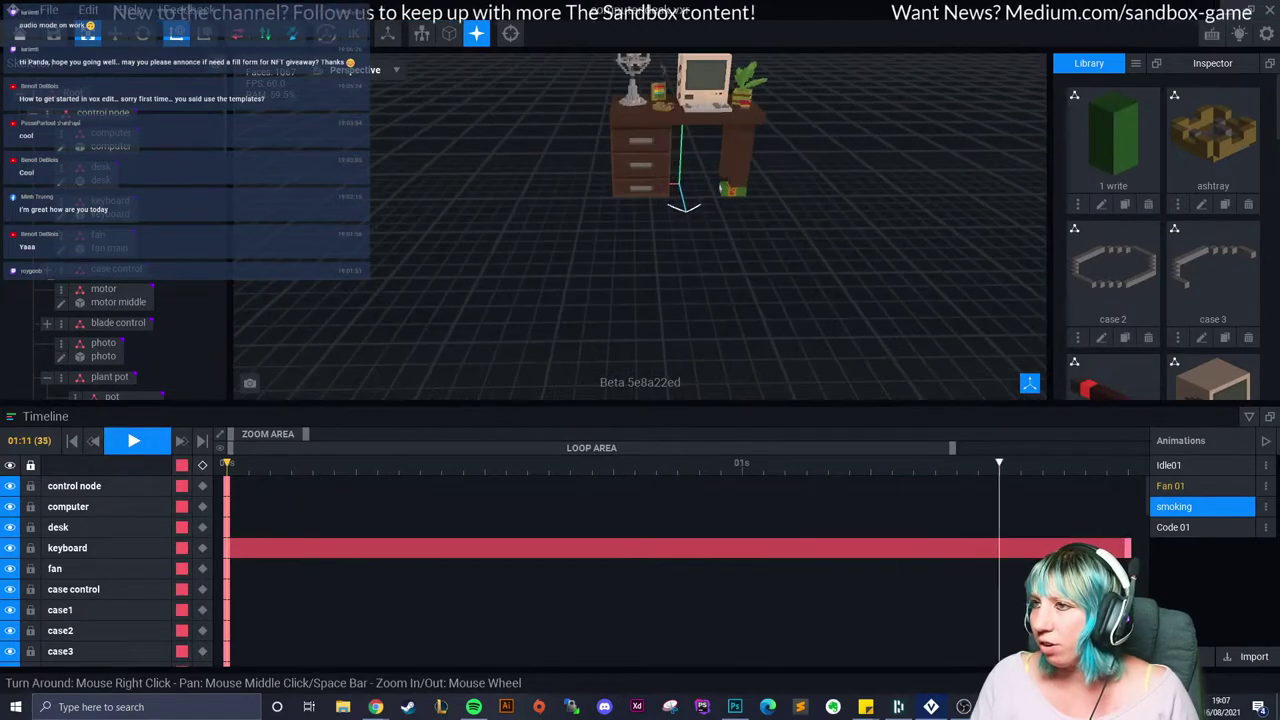
left_click(1202, 527)
middle_click_drag(640, 220, 640, 249)
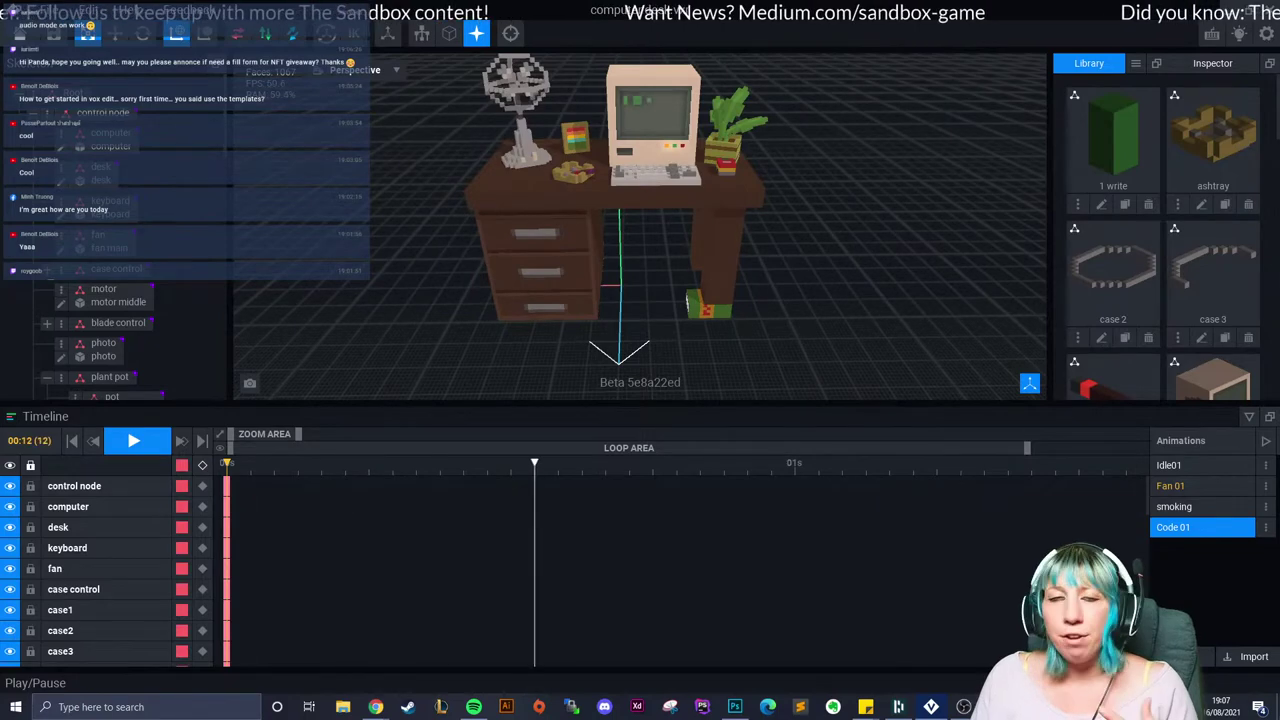
left_click(137, 440)
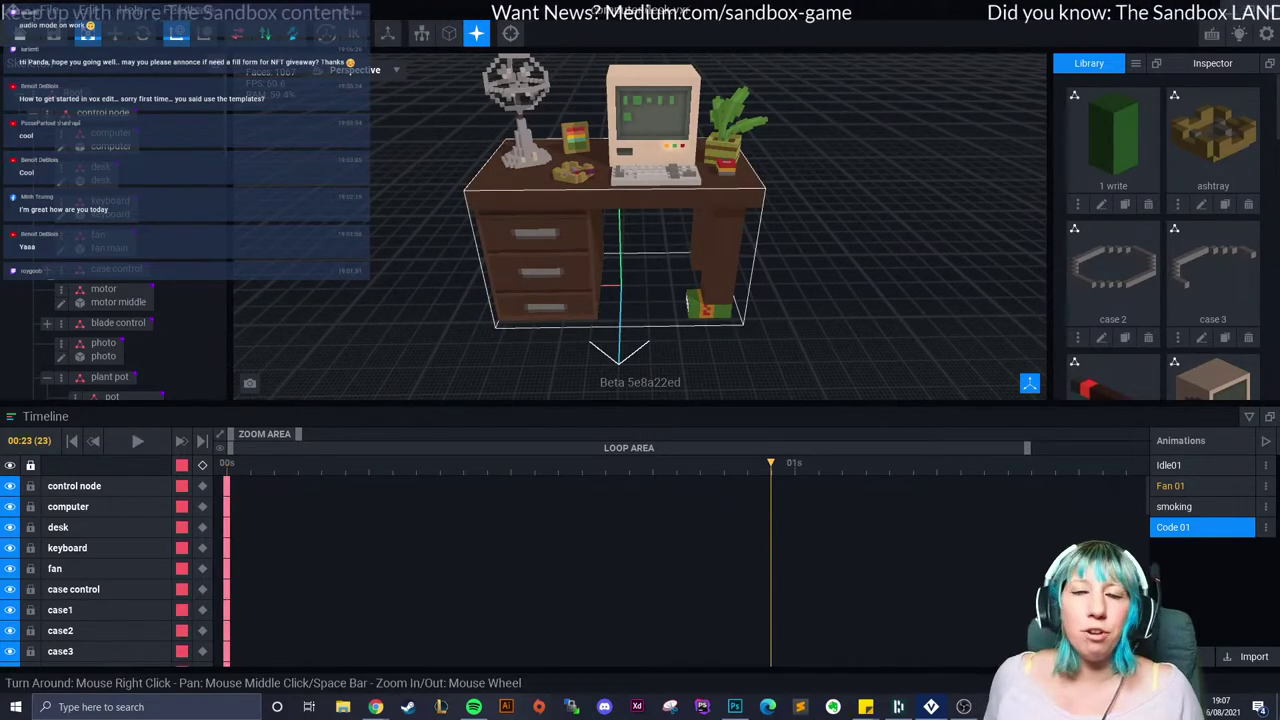
key("Escape")
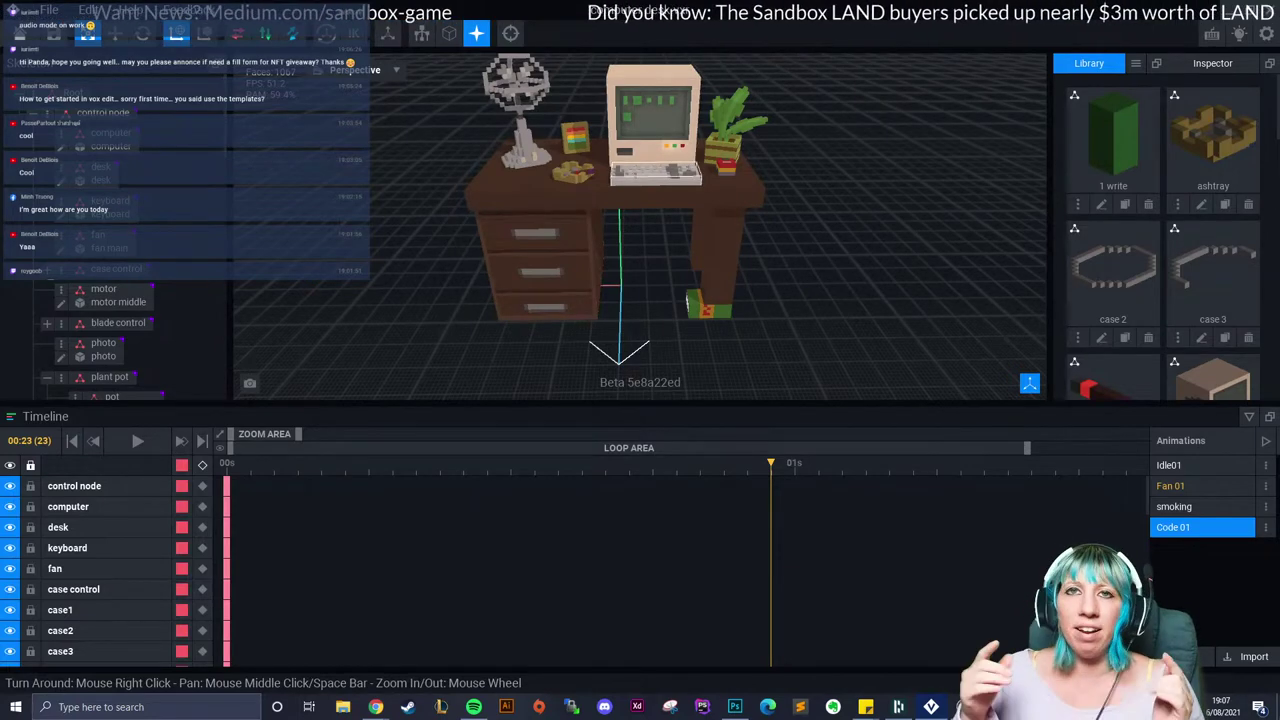
Step: Examine the ashtray, keyboard and drawers of the computer desk up close, and save and close the project
scroll(603, 163, "up", 3)
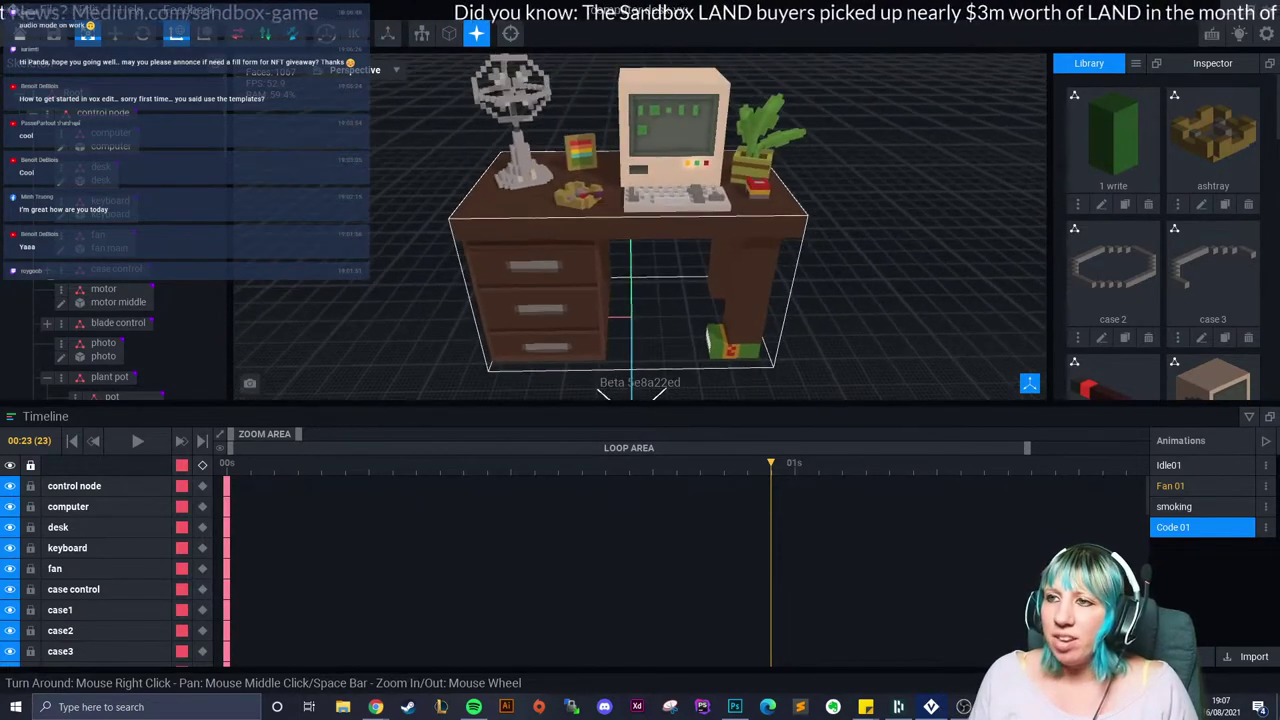
scroll(603, 163, "up", 1)
scroll(563, 178, "up", 1)
right_click_drag(463, 156, 560, 220)
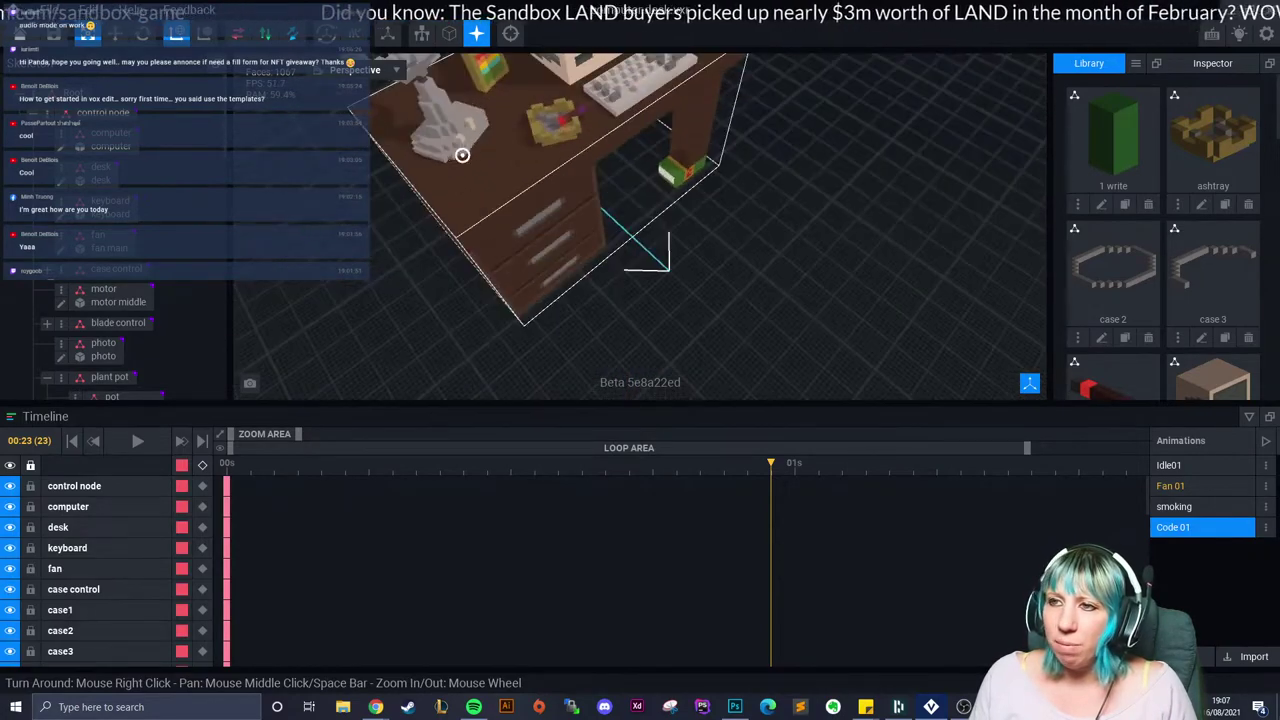
right_click_drag(640, 230, 532, 155)
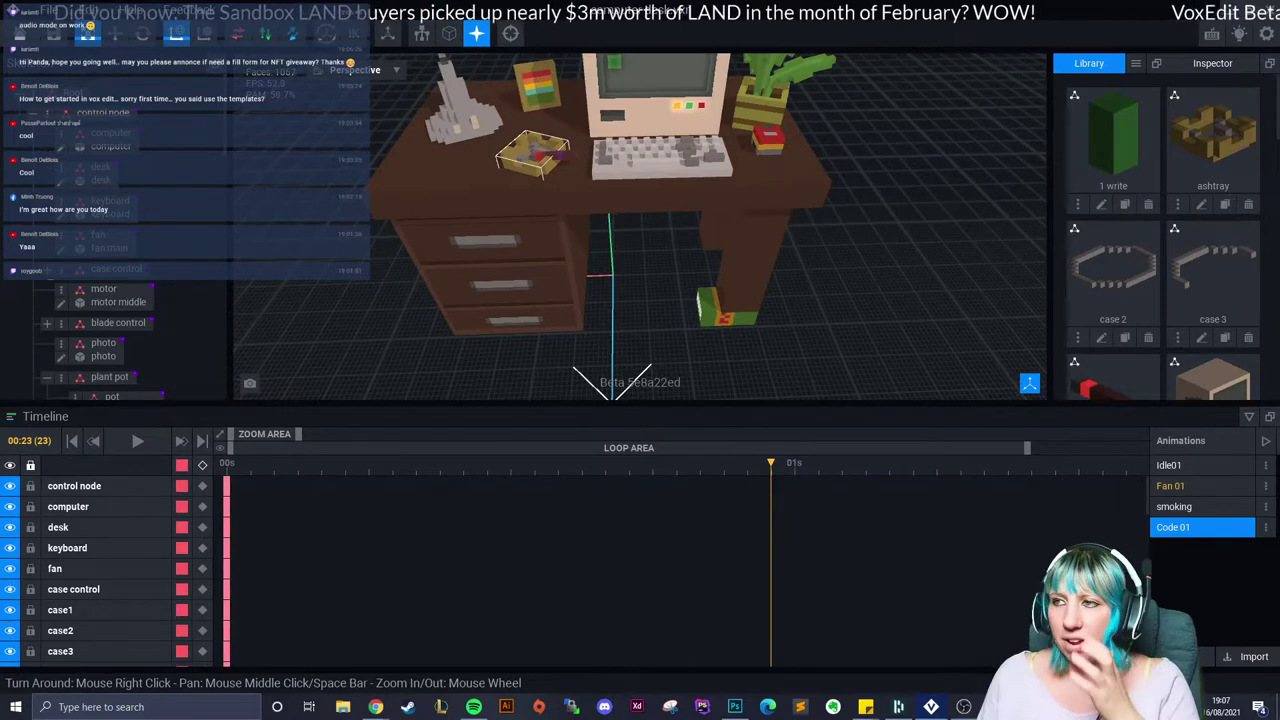
scroll(726, 211, "up", 3)
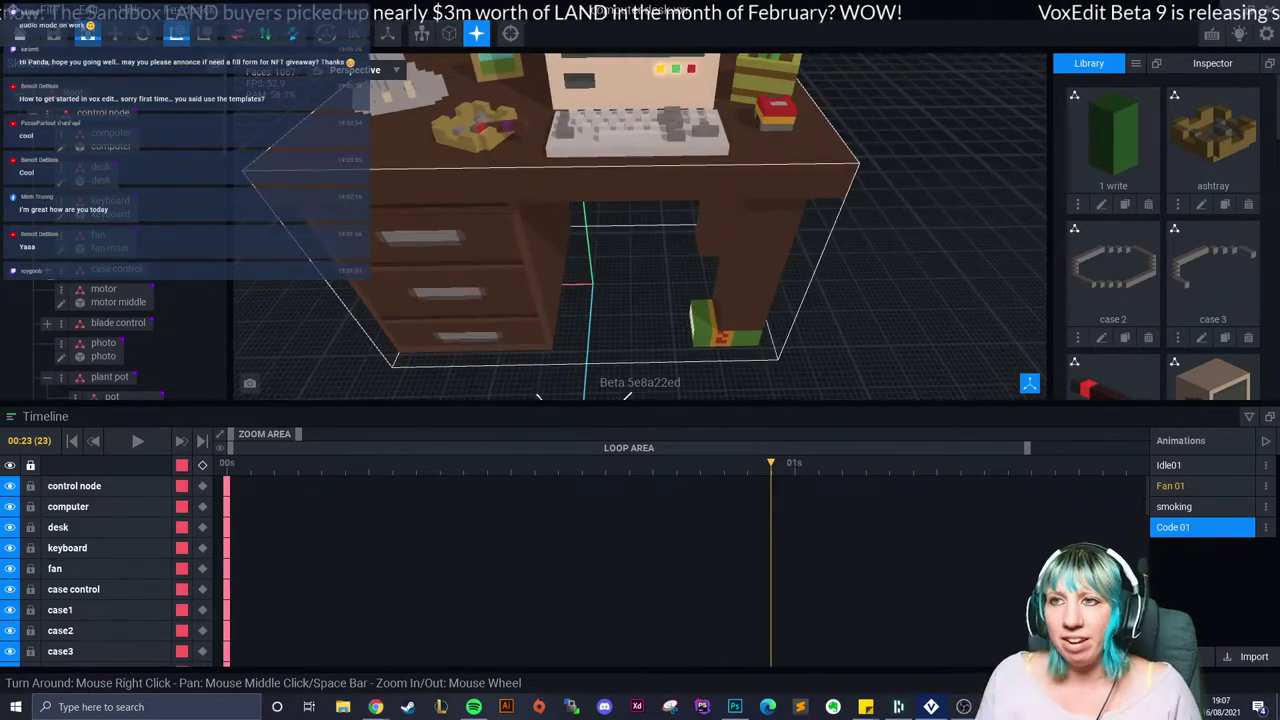
left_click(20, 33)
left_click(520, 257)
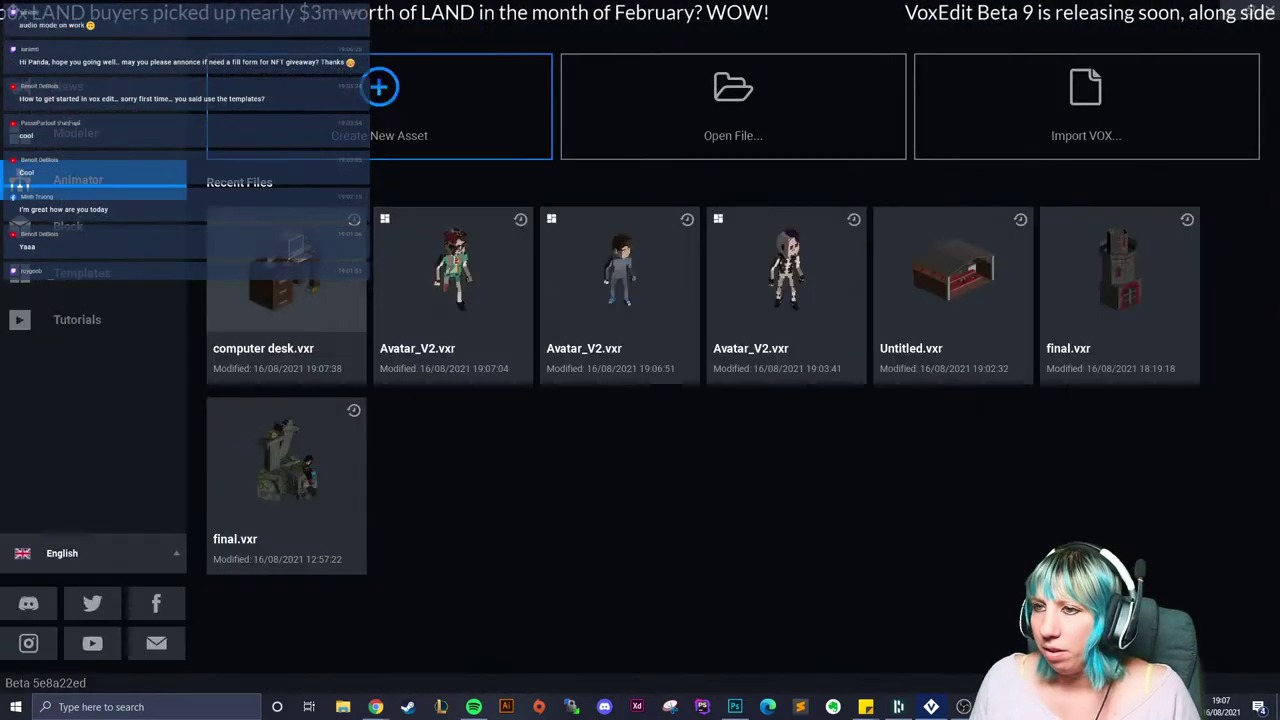
Step: Reopen the zombie avatar and open its RightArm model for editing
left_click(453, 275)
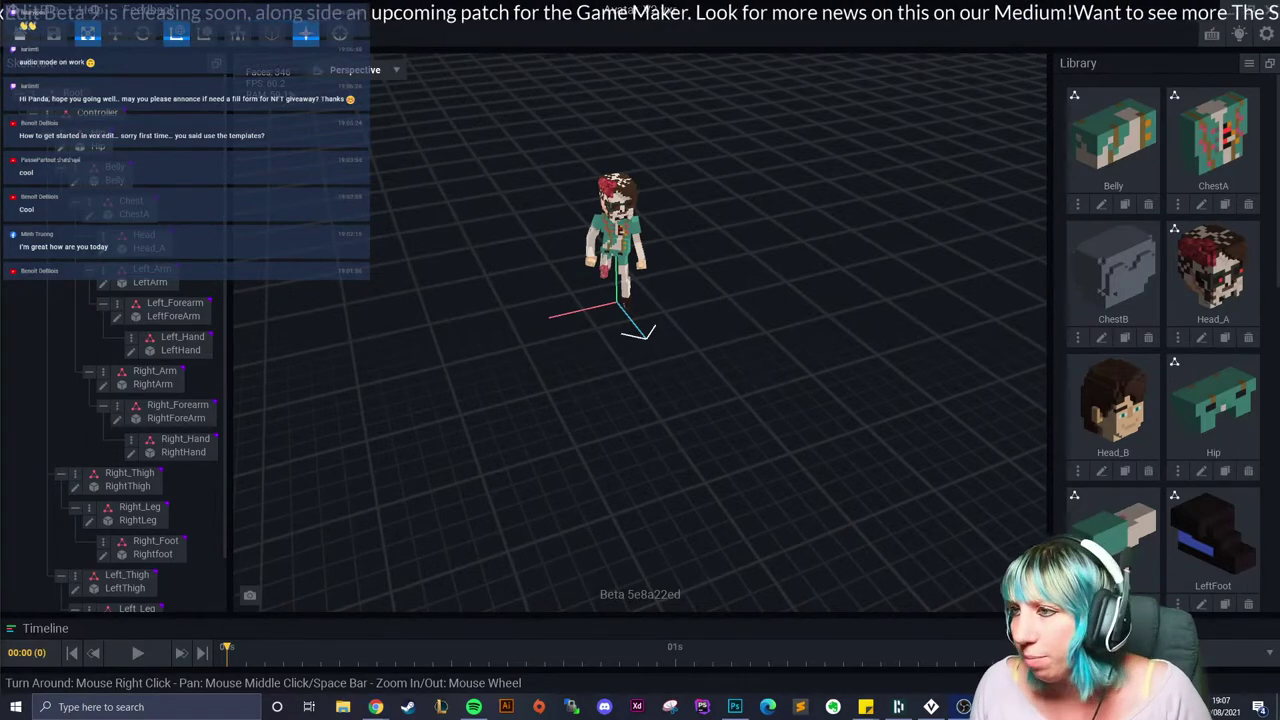
scroll(636, 275, "up", 6)
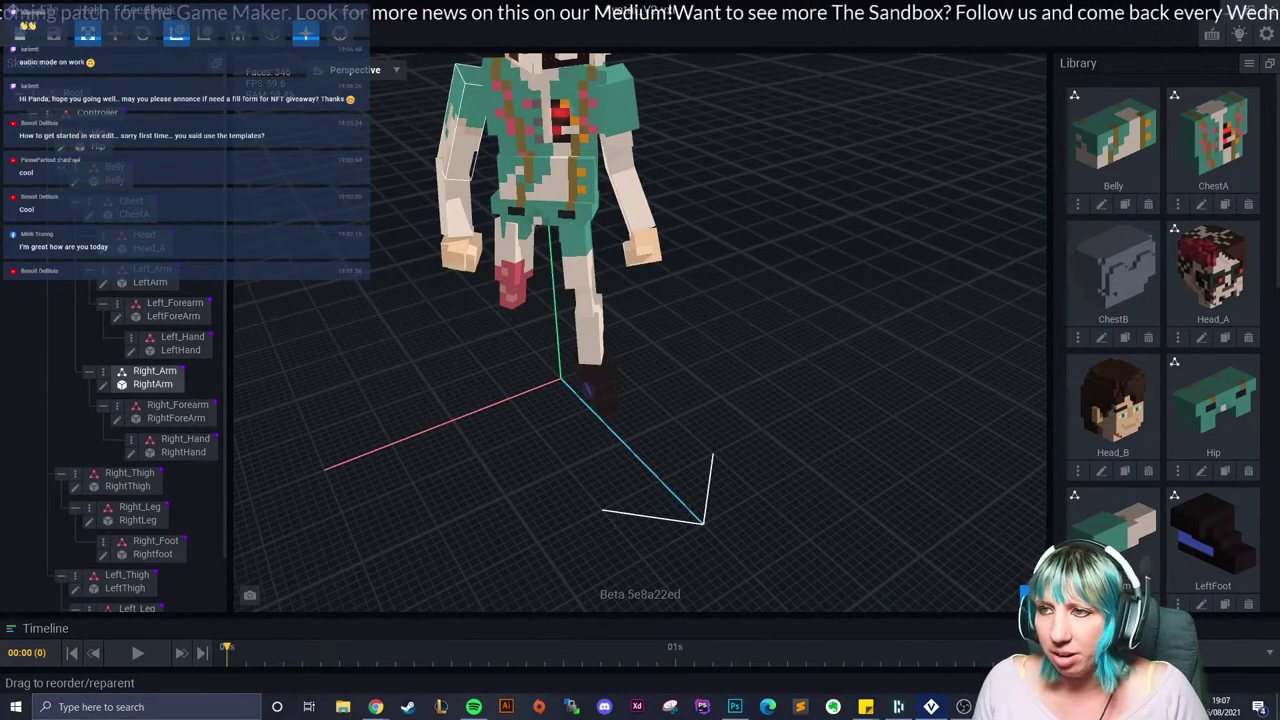
left_click(102, 384)
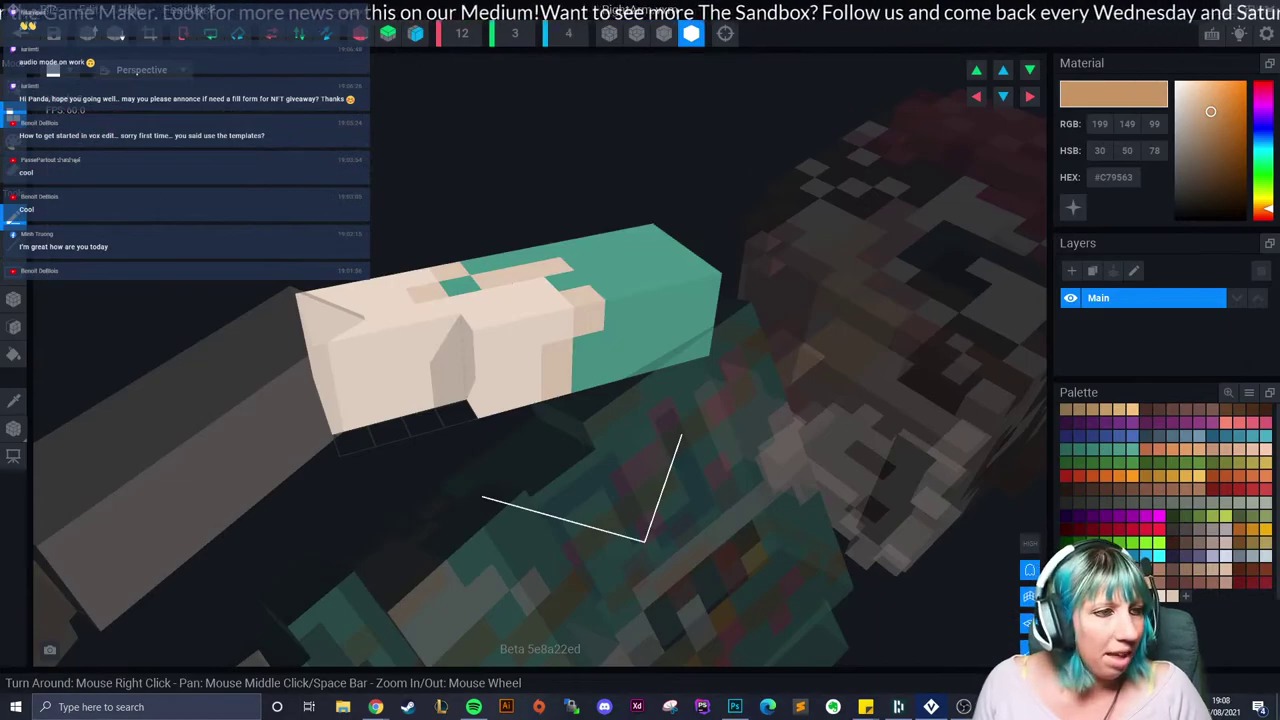
Step: Paint two pink #D49080 wound voxels on the exposed skin beside the right arm's torn sleeve edge
right_click_drag(557, 326, 768, 305)
left_click(1120, 580)
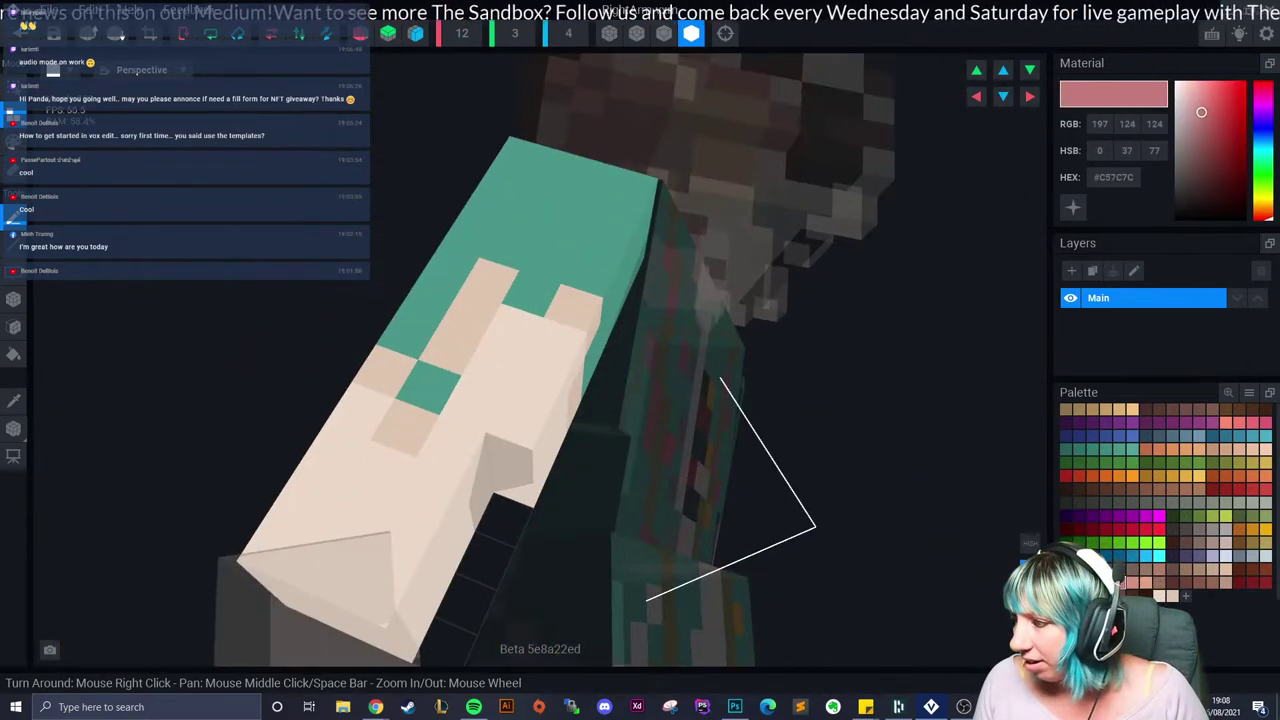
left_click(1133, 582)
right_click_drag(480, 364, 454, 451)
left_click(13, 141)
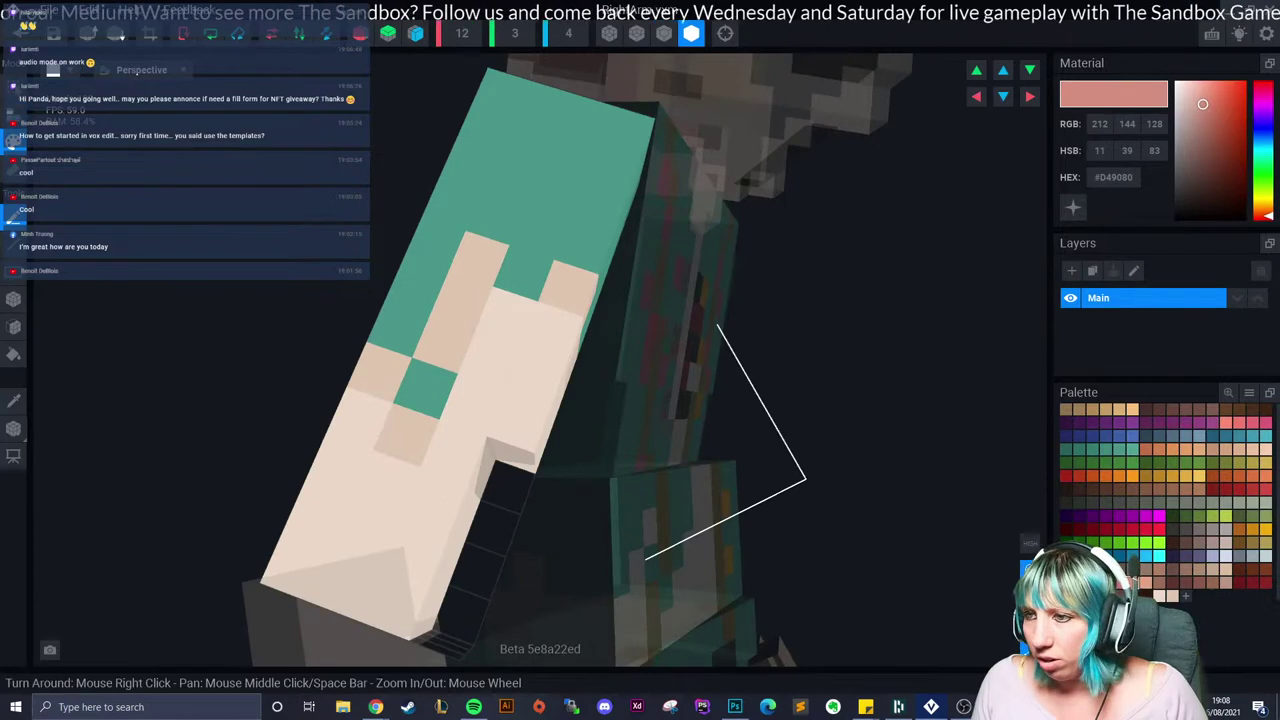
left_click(472, 405)
right_click_drag(472, 405, 428, 410)
left_click(555, 390)
mouse_move(555, 390)
right_mouse_down()
mouse_move(500, 369)
mouse_move(512, 370)
right_mouse_up()
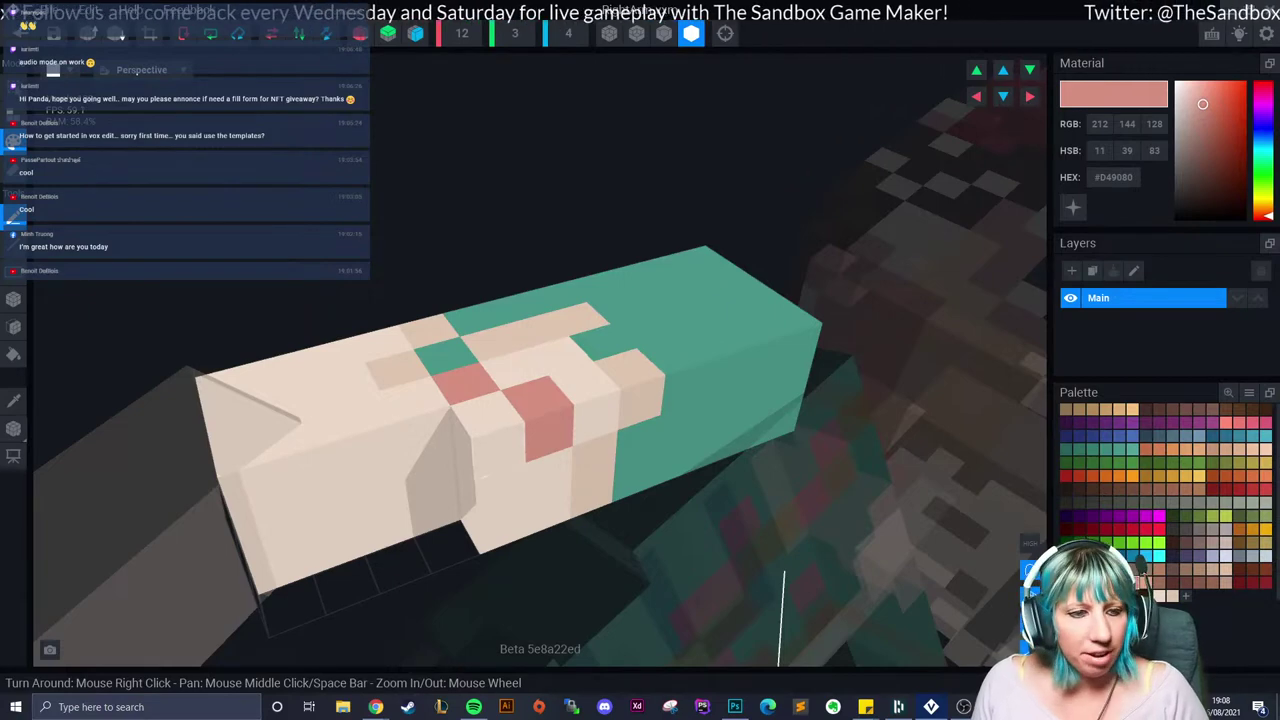
right_click_drag(763, 363, 700, 434)
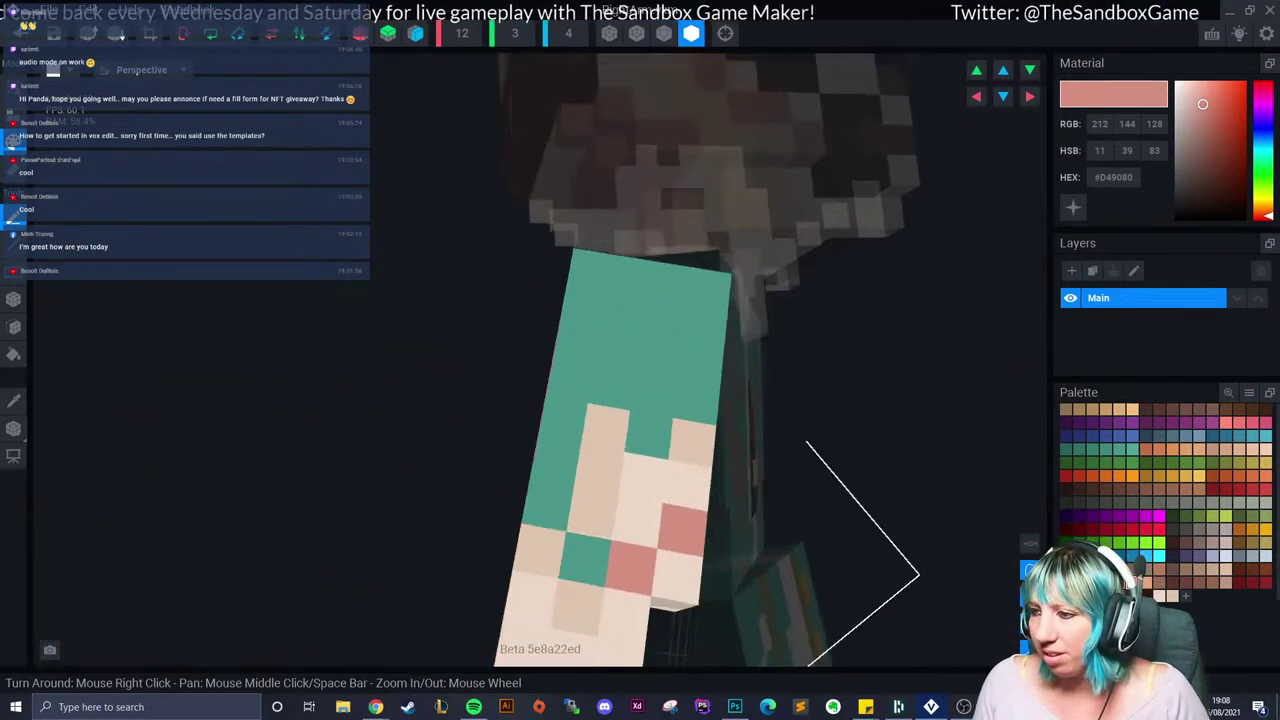
right_click_drag(840, 365, 730, 375)
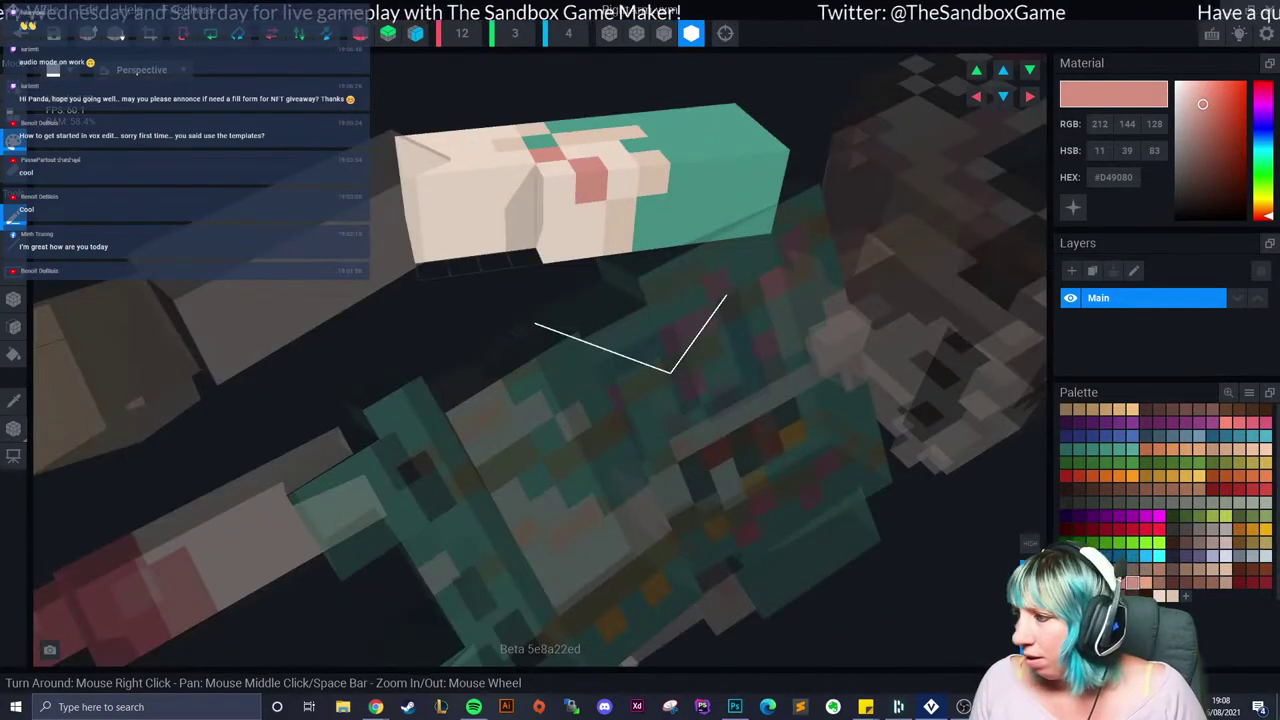
Step: Select the beige skin shade #DEC5B0 from the palette, copy its hex code, and save and close the RightArm model
left_click(1172, 595)
left_click(1113, 178)
right_click(1113, 181)
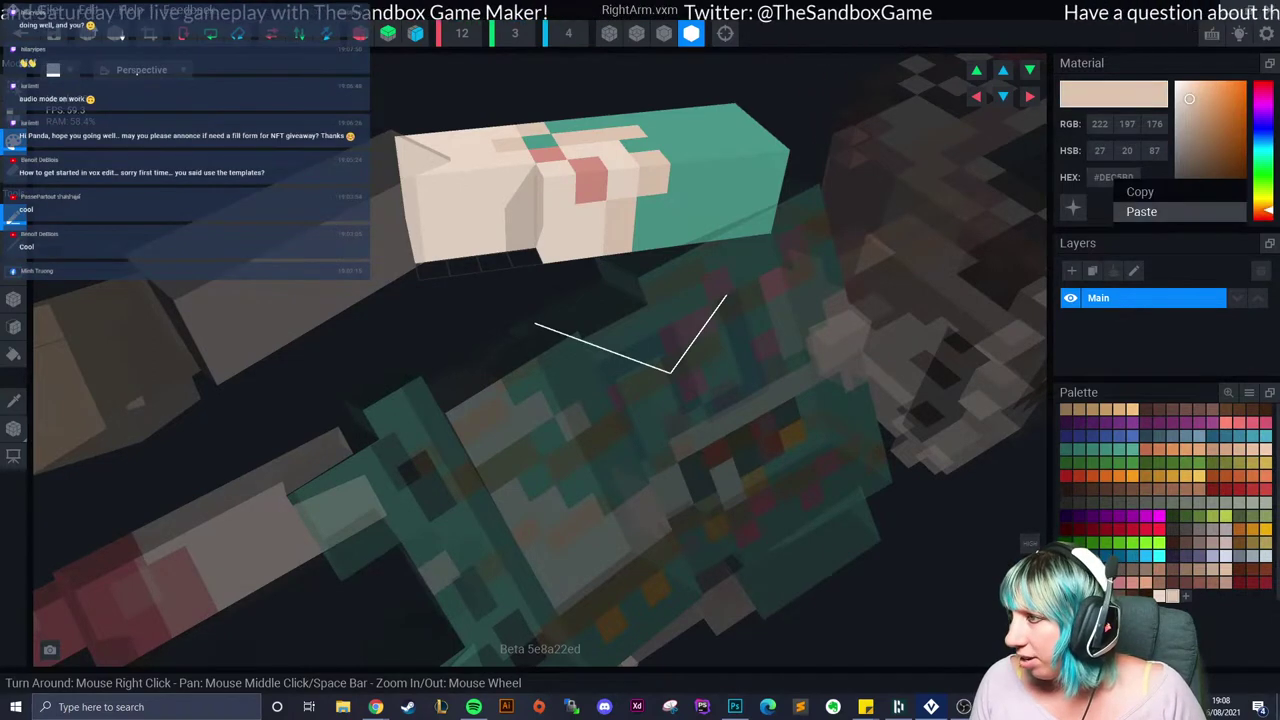
left_click(1140, 191)
key("ctrl+w")
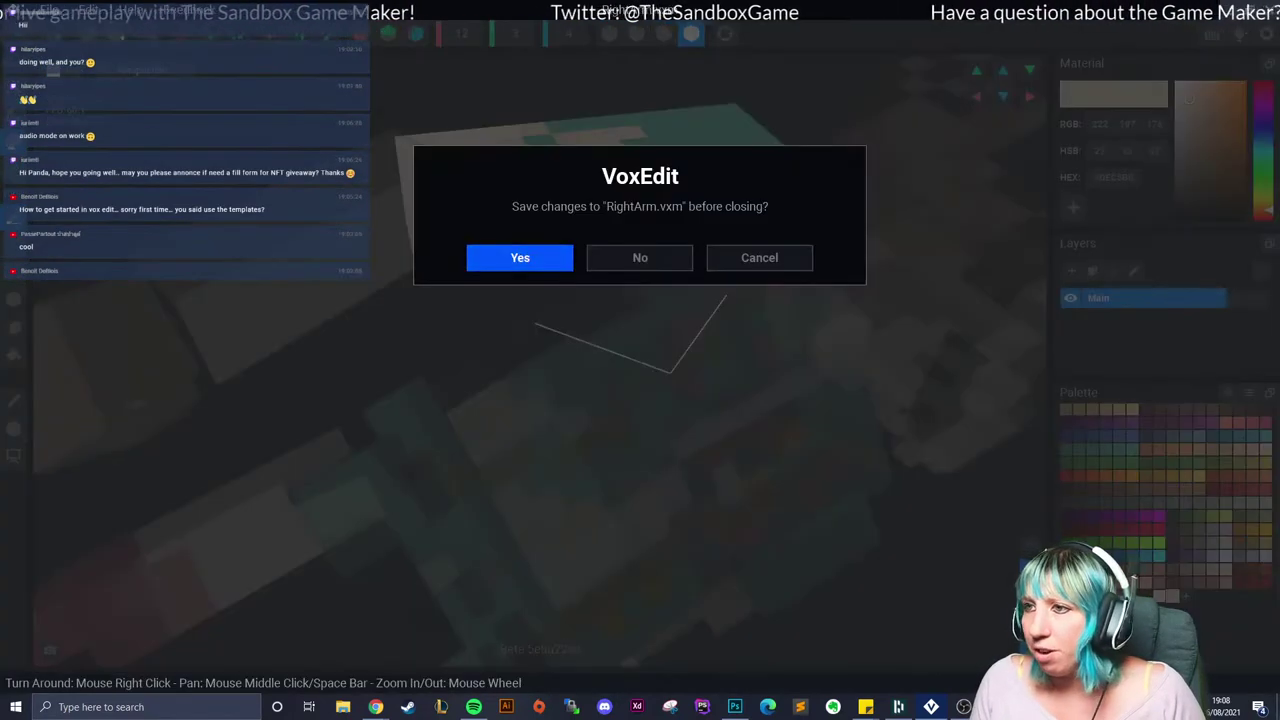
key("Return")
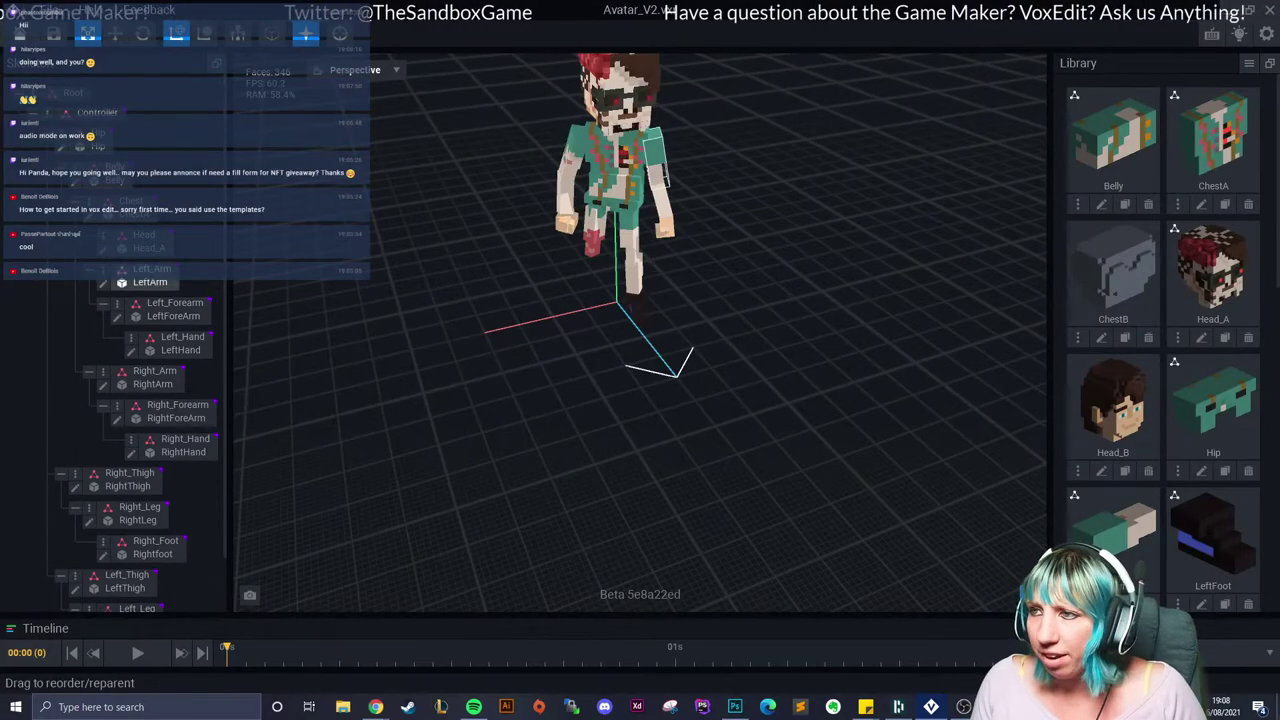
Step: Open the avatar's LeftForeArm model for editing and set the material colour to the copied skin shade #DEC5B0
left_click(116, 316)
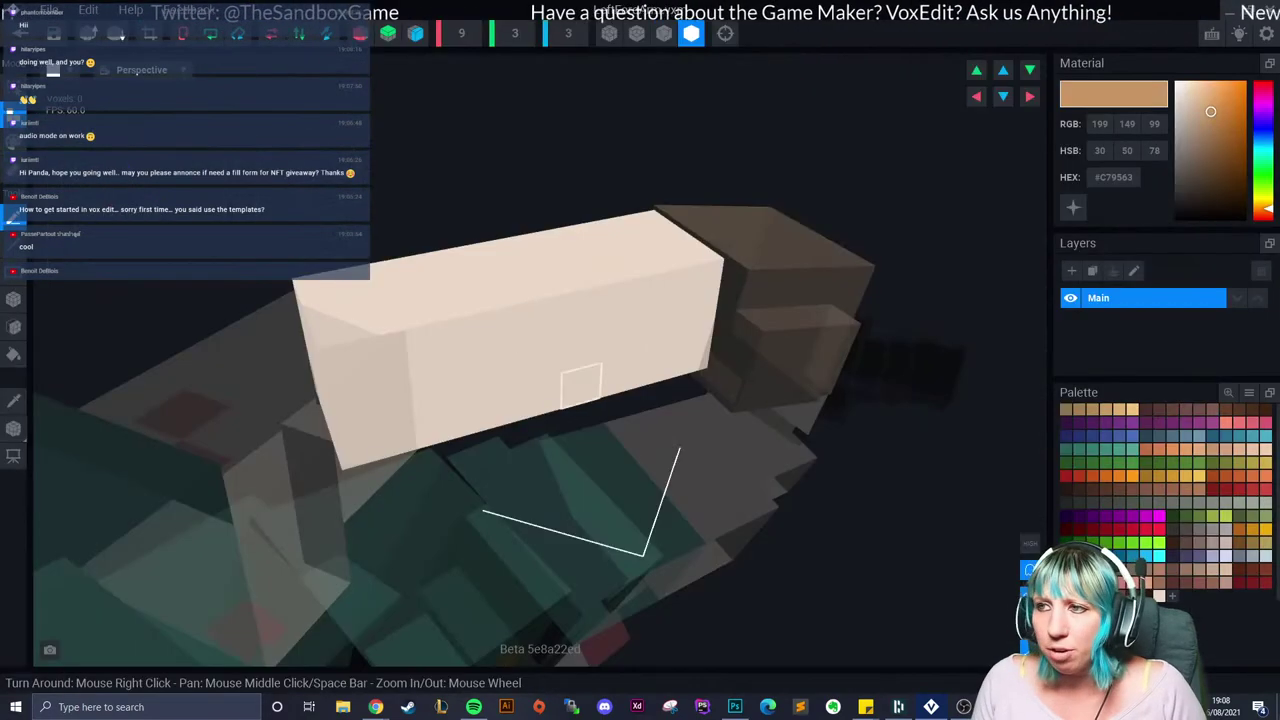
right_click_drag(640, 360, 590, 375)
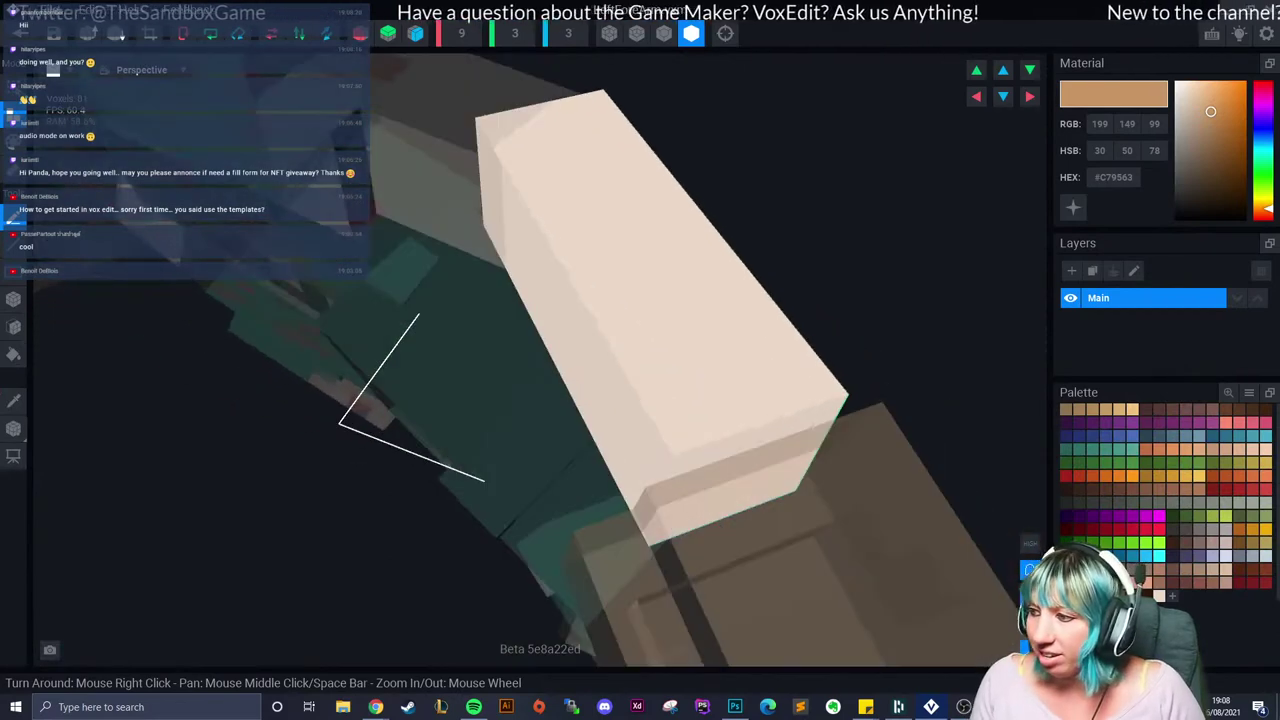
right_click(1112, 178)
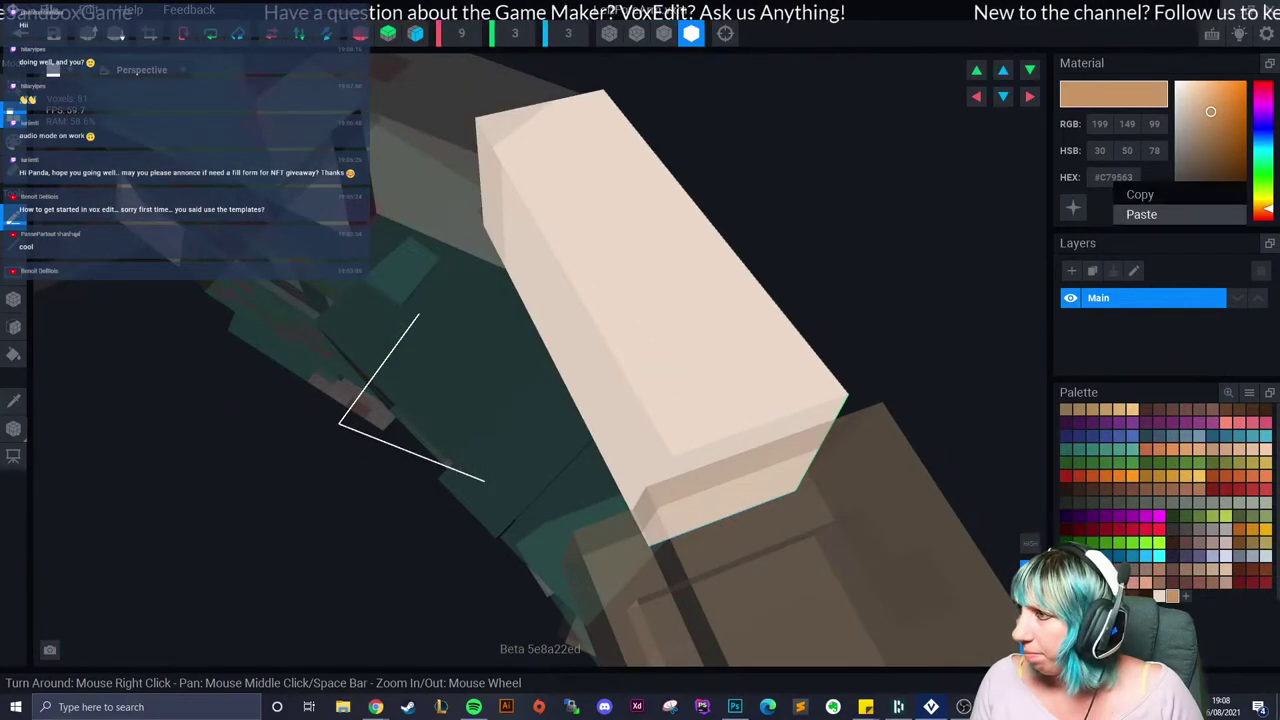
left_click(1141, 214)
left_click(13, 141)
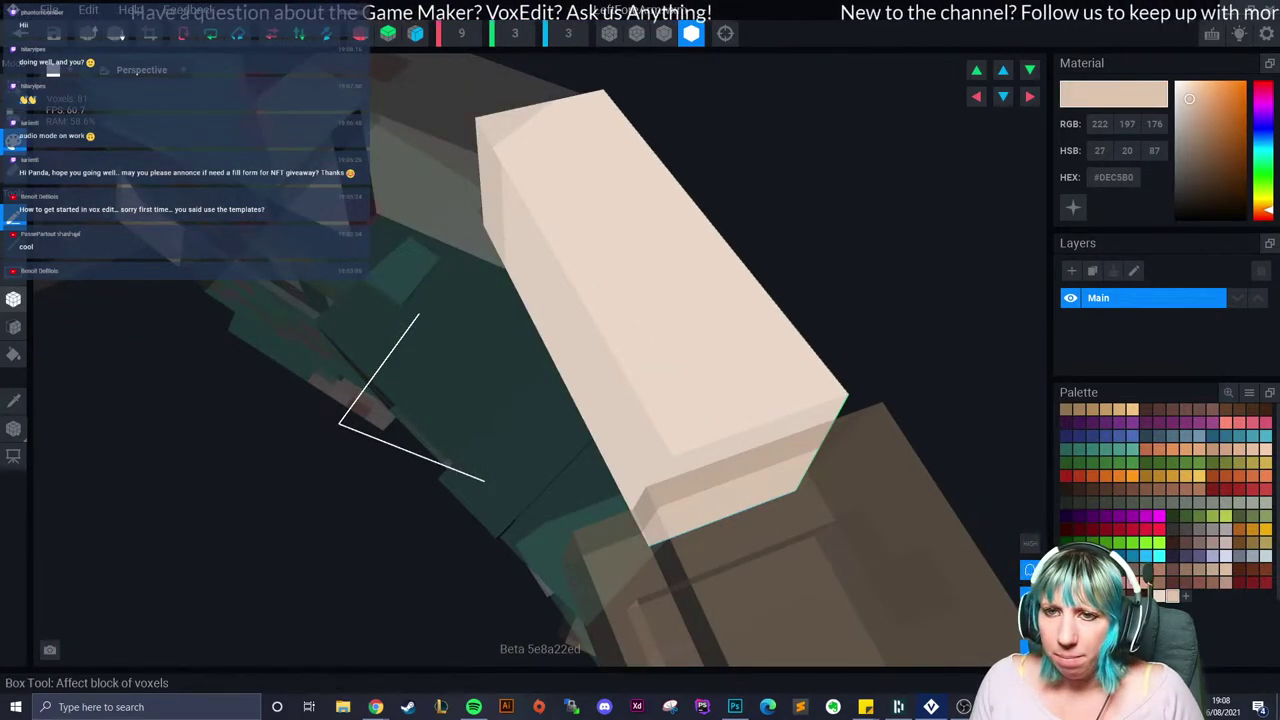
Step: Erase a two-voxel-wide notch from each long side of the left forearm near its middle
mouse_move(420, 300)
right_mouse_down()
mouse_move(580, 285)
mouse_move(534, 249)
mouse_move(545, 252)
right_mouse_up()
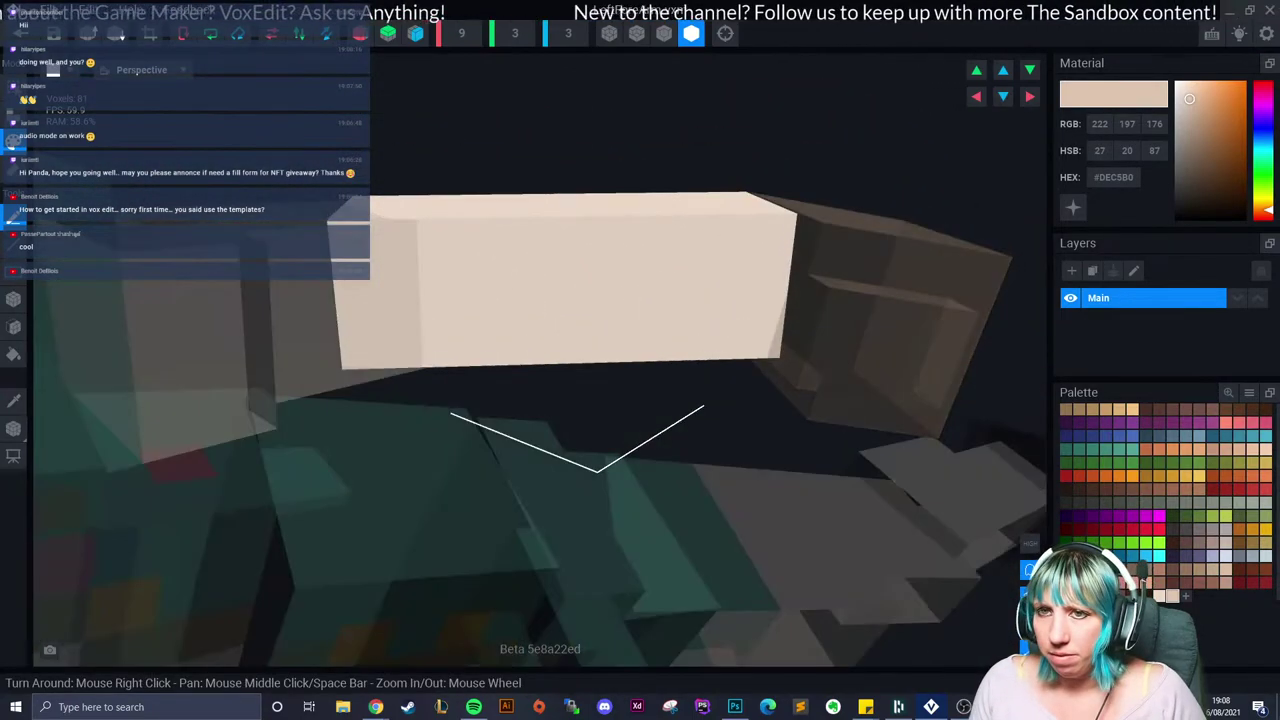
left_click(13, 169)
right_click_drag(355, 240, 380, 330)
left_click(13, 299)
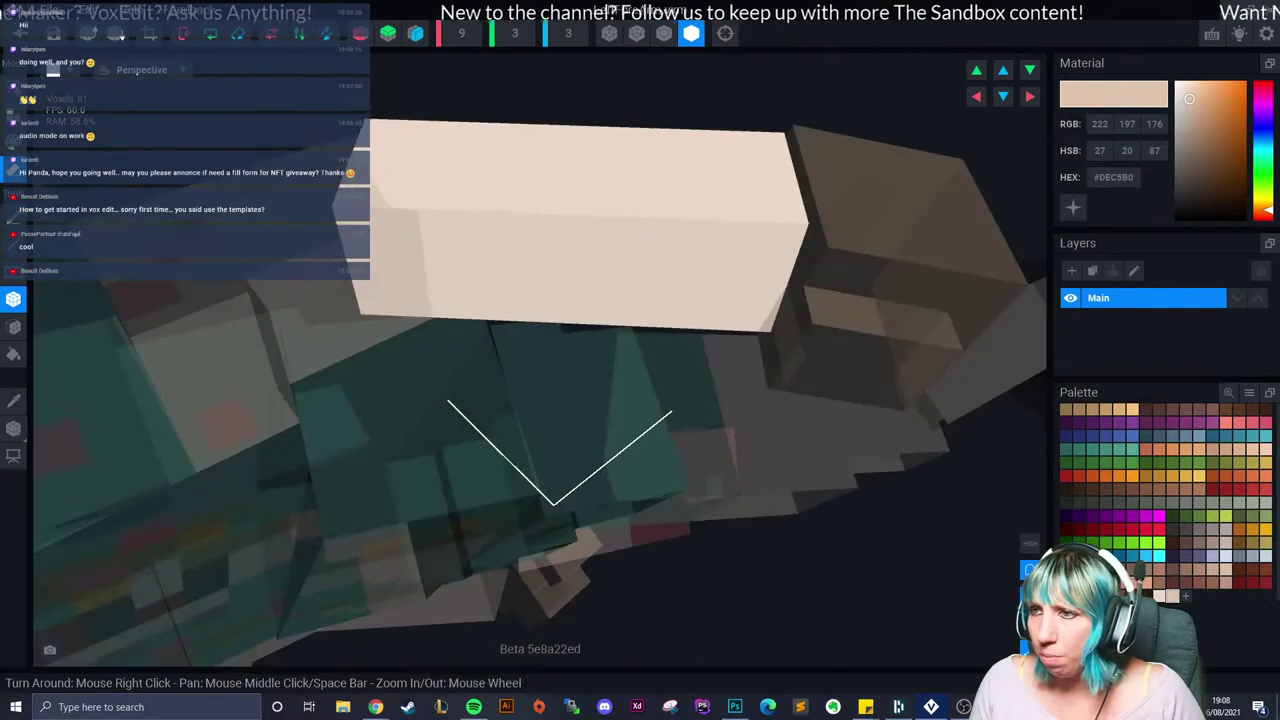
mouse_move(524, 139)
left_mouse_down()
mouse_move(568, 160)
mouse_move(568, 236)
left_mouse_up()
right_click_drag(560, 420, 514, 332)
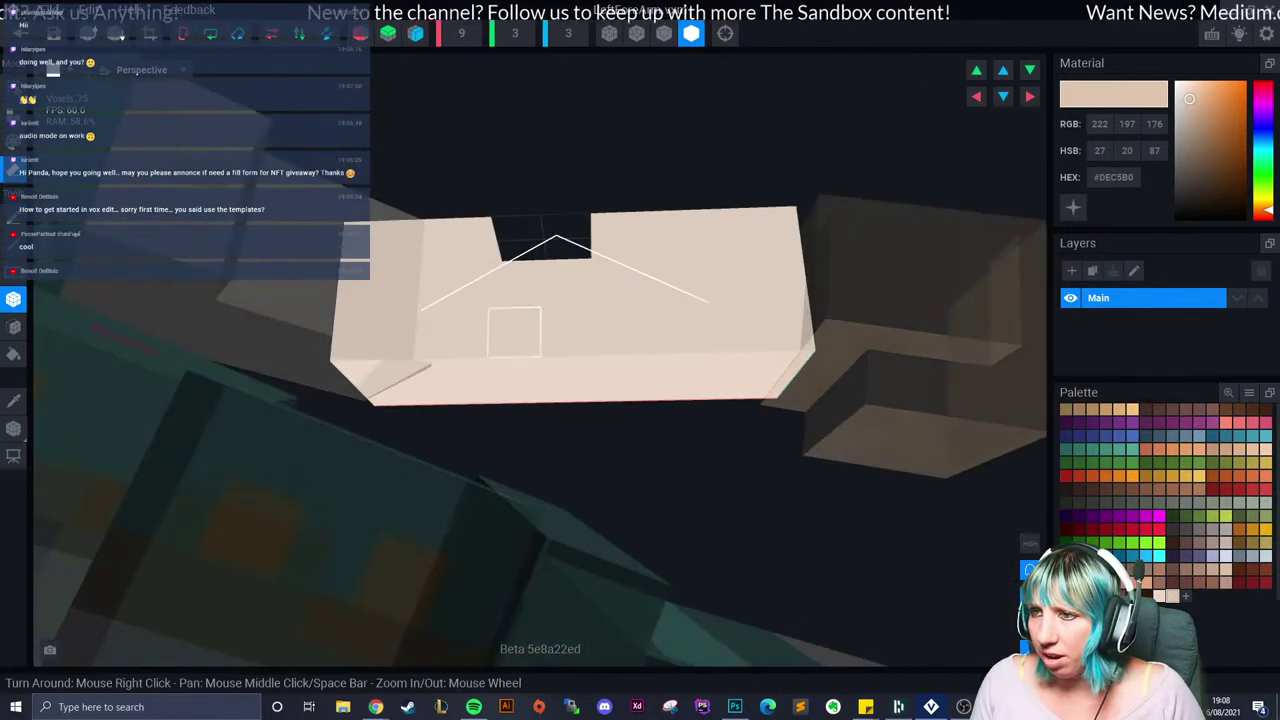
left_click_drag(514, 332, 570, 380)
right_click_drag(570, 380, 545, 384)
left_click_drag(534, 380, 582, 390)
mouse_move(582, 390)
right_mouse_down()
mouse_move(597, 243)
mouse_move(580, 215)
right_mouse_up()
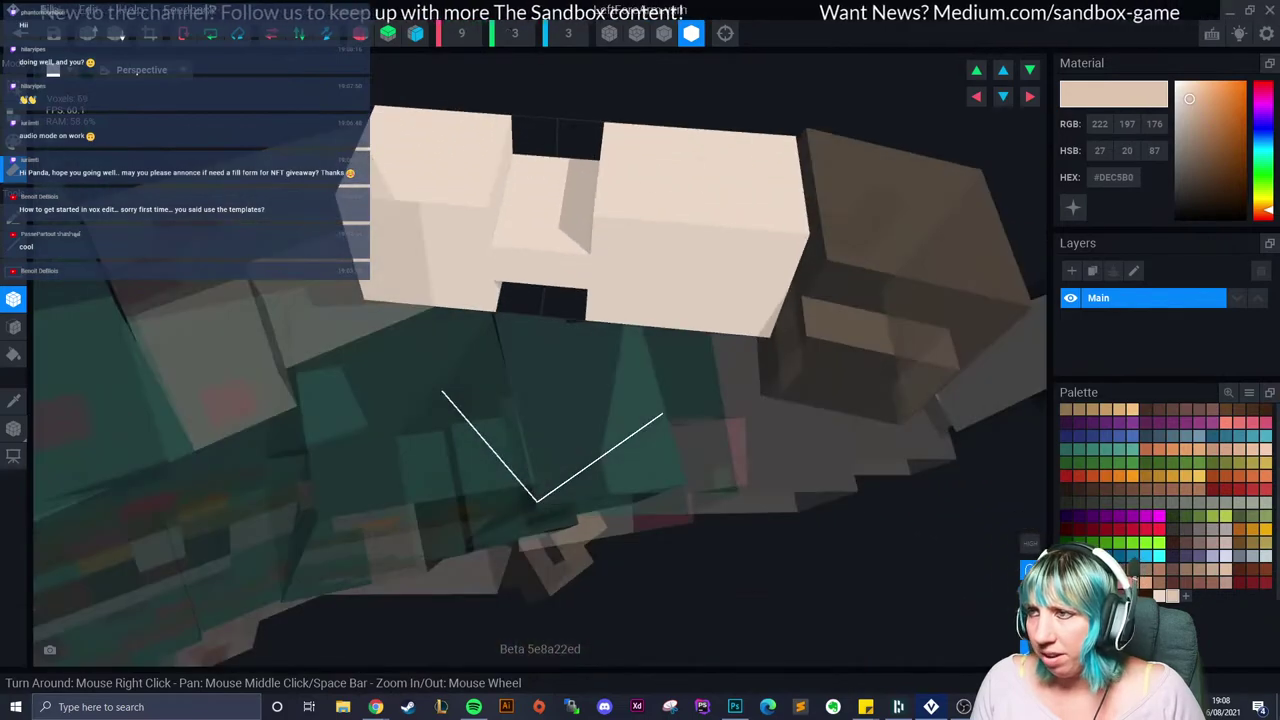
Step: Erase a one-voxel-wide notch from each long side of the left forearm near the hand
mouse_move(723, 133)
left_mouse_down()
mouse_move(724, 247)
mouse_move(726, 236)
left_mouse_up()
mouse_move(600, 225)
right_mouse_down()
mouse_move(597, 243)
mouse_move(660, 330)
right_mouse_up()
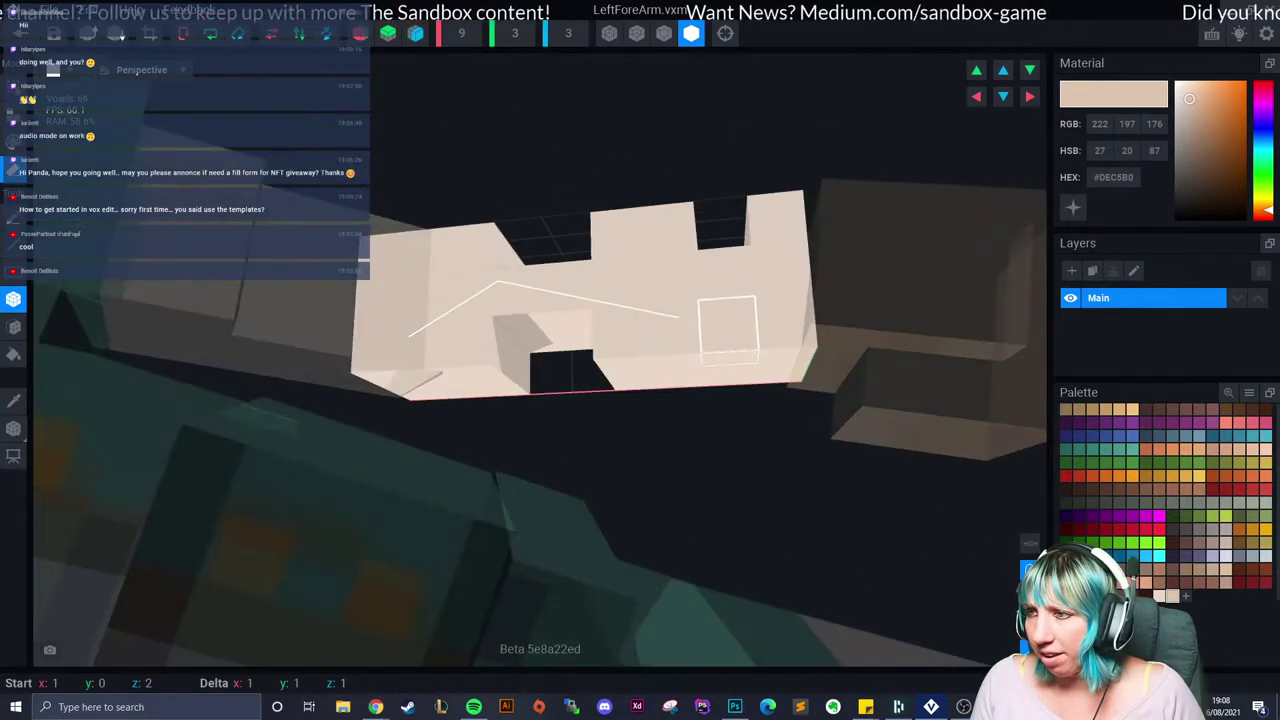
left_click_drag(729, 372, 729, 378)
right_click_drag(660, 330, 597, 245)
scroll(602, 243, "up", 2)
middle_click_drag(602, 243, 657, 364)
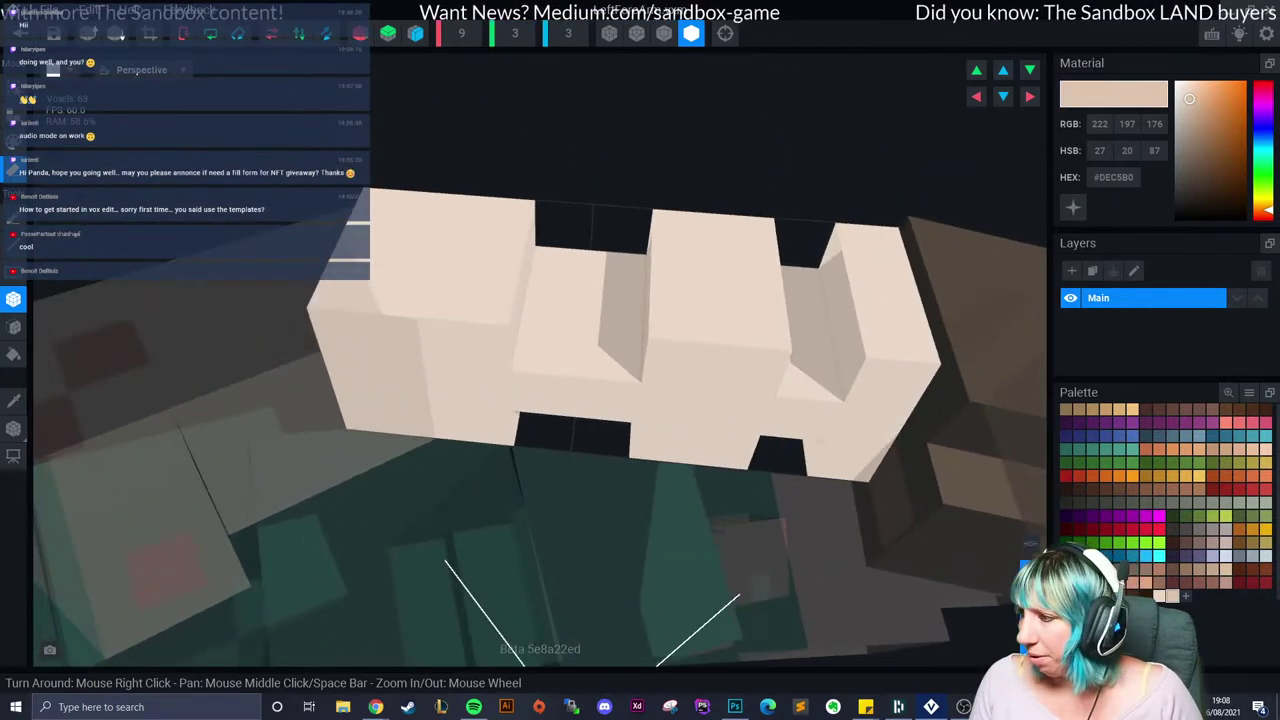
Step: Paint #DEC5B0 shading onto the recessed notches and a few neighbouring surface voxels of the left forearm
left_click(13, 141)
left_click_drag(505, 216, 492, 355)
right_click_drag(496, 361, 508, 338)
left_click_drag(568, 315, 610, 369)
mouse_move(715, 370)
right_mouse_down()
mouse_move(822, 352)
mouse_move(703, 409)
mouse_move(674, 384)
mouse_move(682, 398)
right_mouse_up()
left_click(741, 476)
mouse_move(741, 476)
right_mouse_down()
mouse_move(729, 466)
mouse_move(698, 478)
mouse_move(794, 431)
mouse_move(782, 454)
right_mouse_up()
scroll(782, 454, "down", 2)
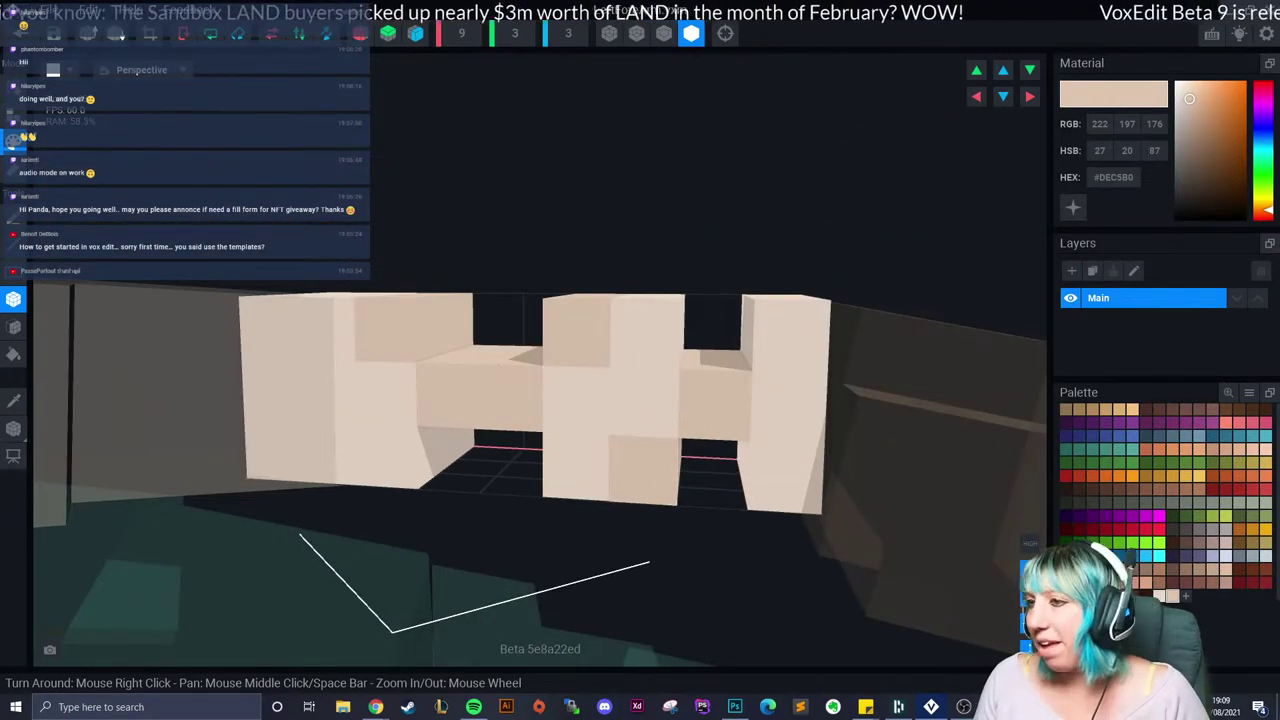
right_click_drag(322, 272, 382, 330)
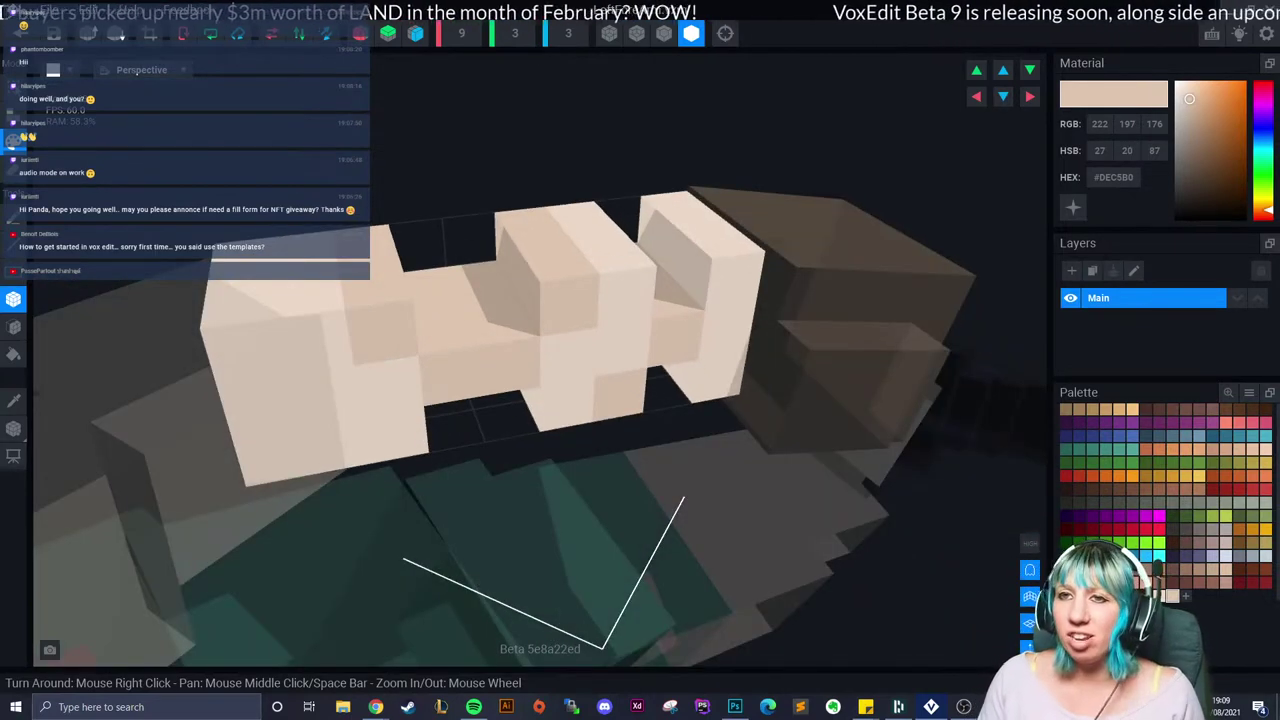
Step: Save and close the LeftForeArm model, and check the bony forearm on the assembled avatar
left_click(14, 140)
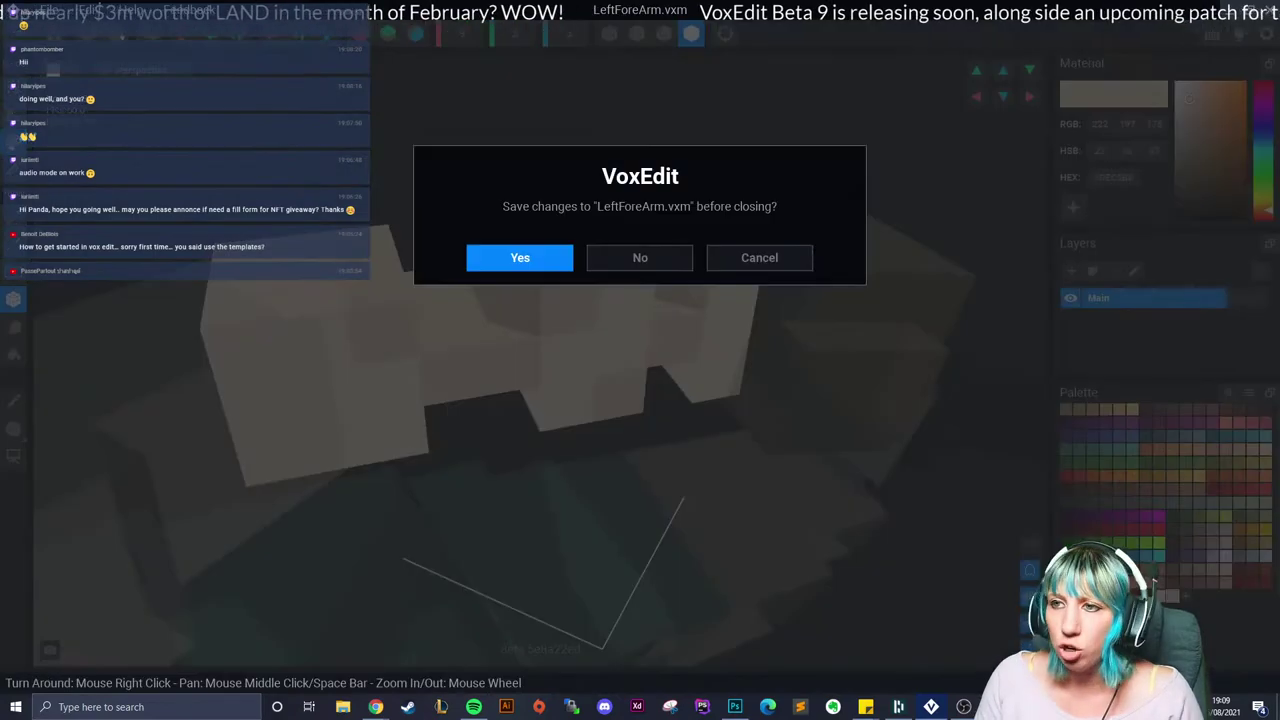
left_click(518, 258)
scroll(560, 250, "up", 4)
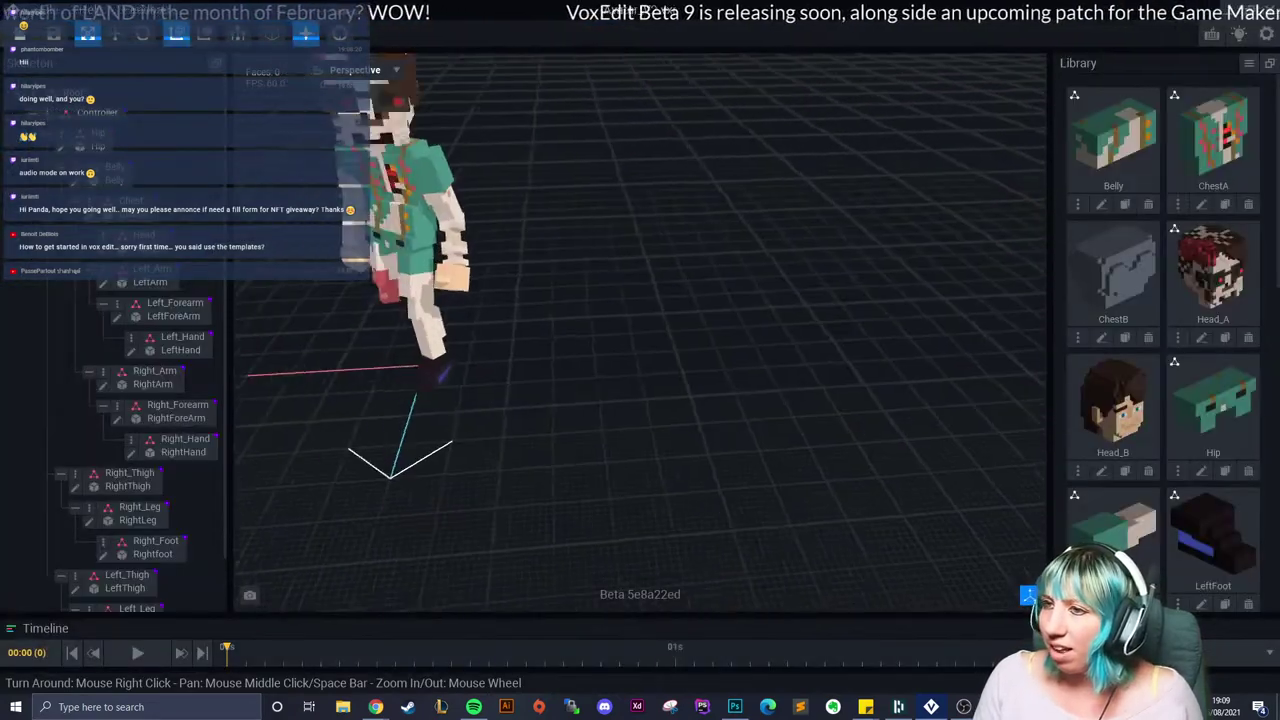
right_click_drag(572, 260, 790, 268)
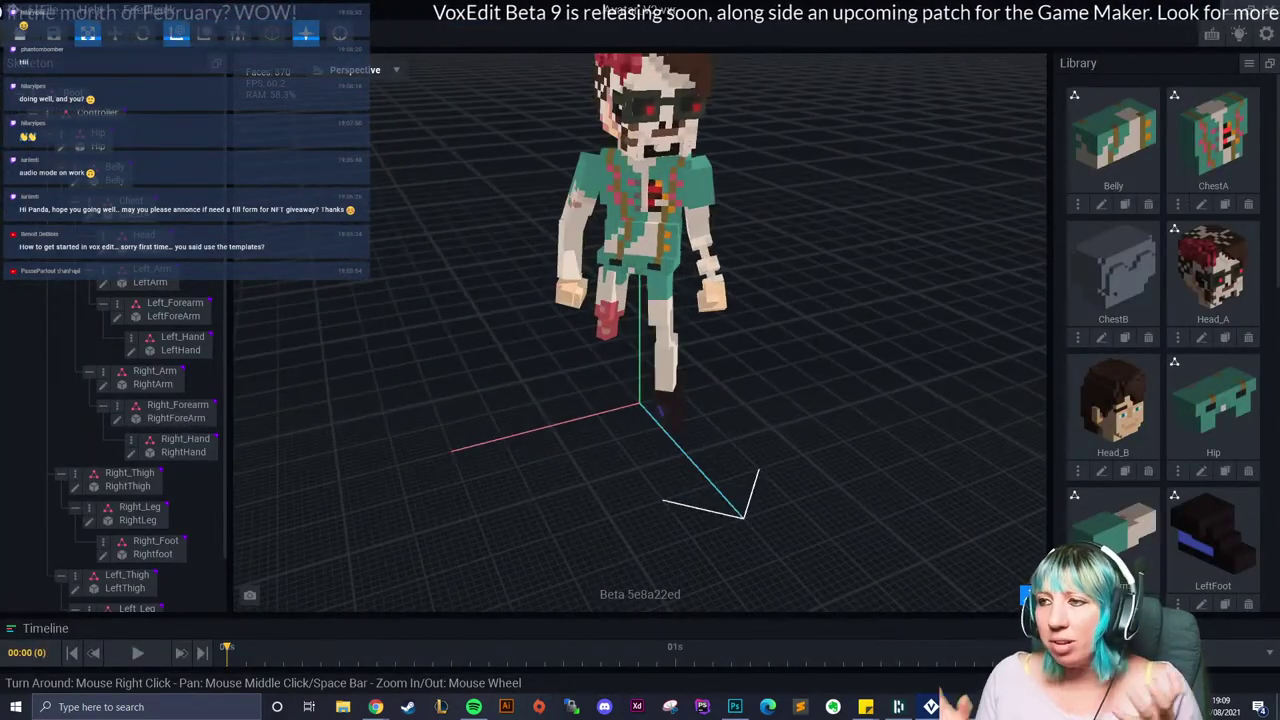
scroll(762, 315, "up", 3)
right_click_drag(762, 315, 640, 305)
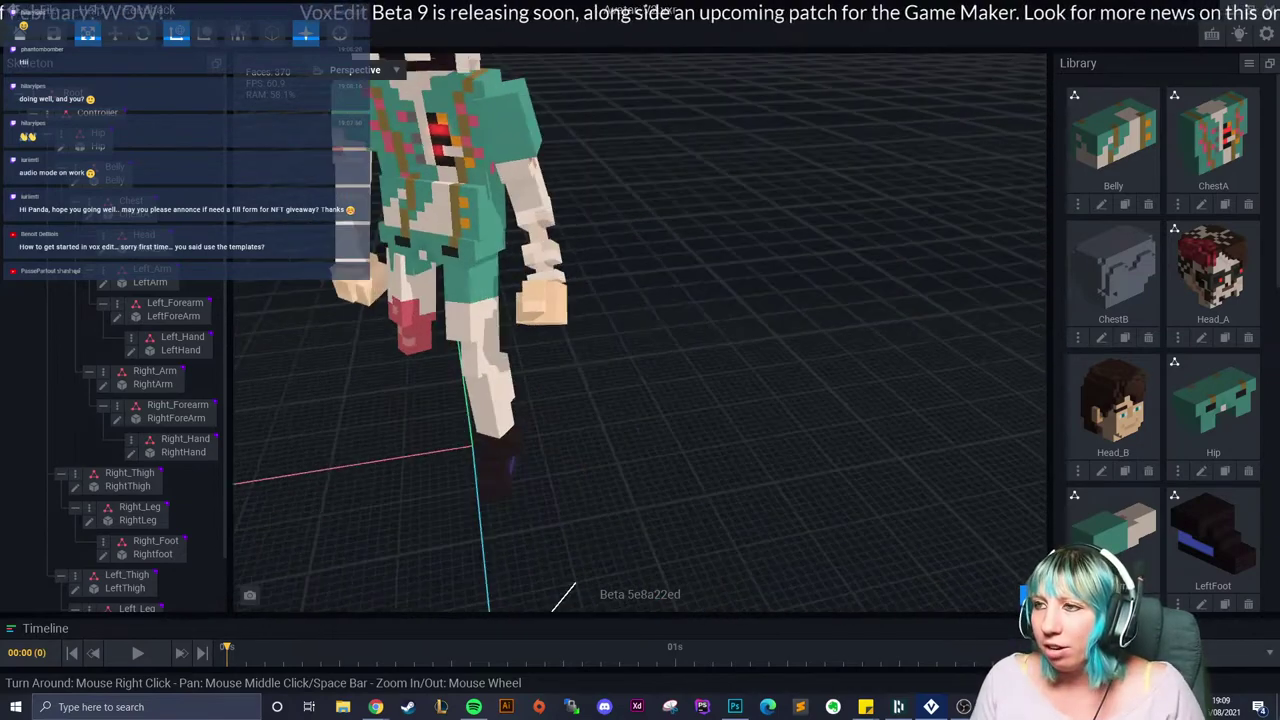
Step: Open the avatar's LeftArm model for editing, with the exposed skin below the sleeve in view
left_click(150, 282)
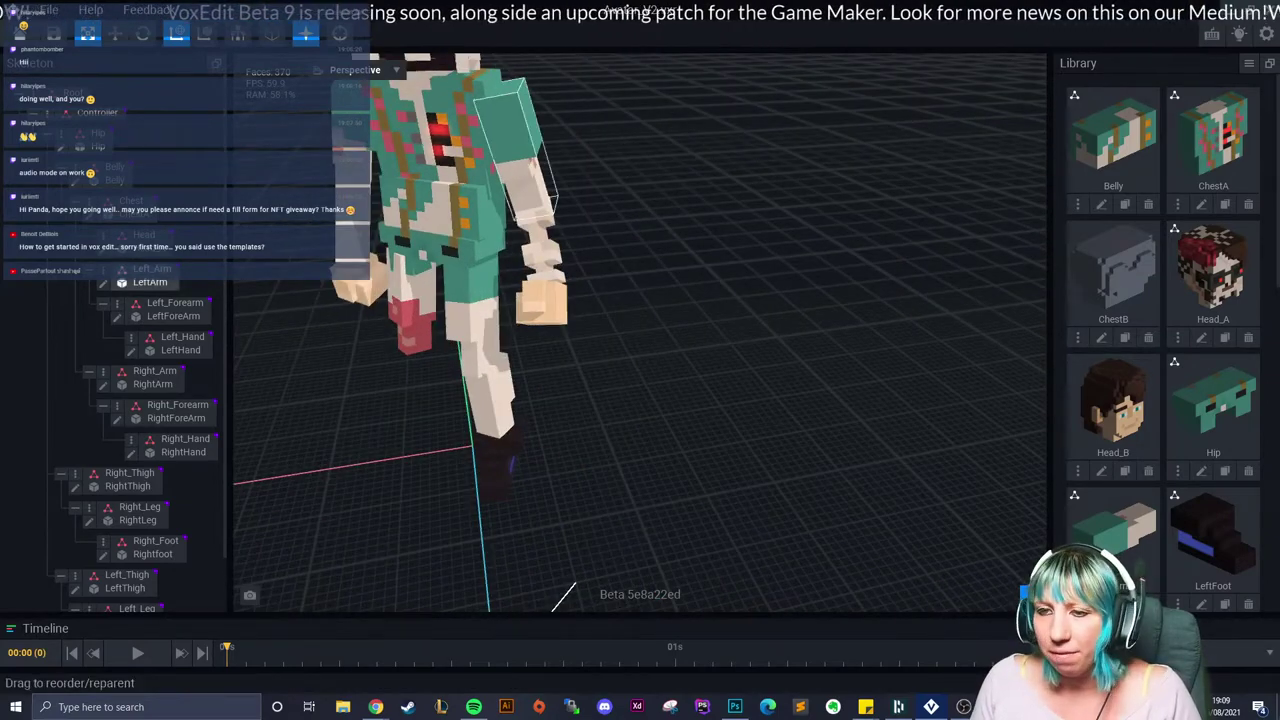
left_click(103, 283)
right_click_drag(417, 340, 422, 380)
scroll(420, 340, "up", 2)
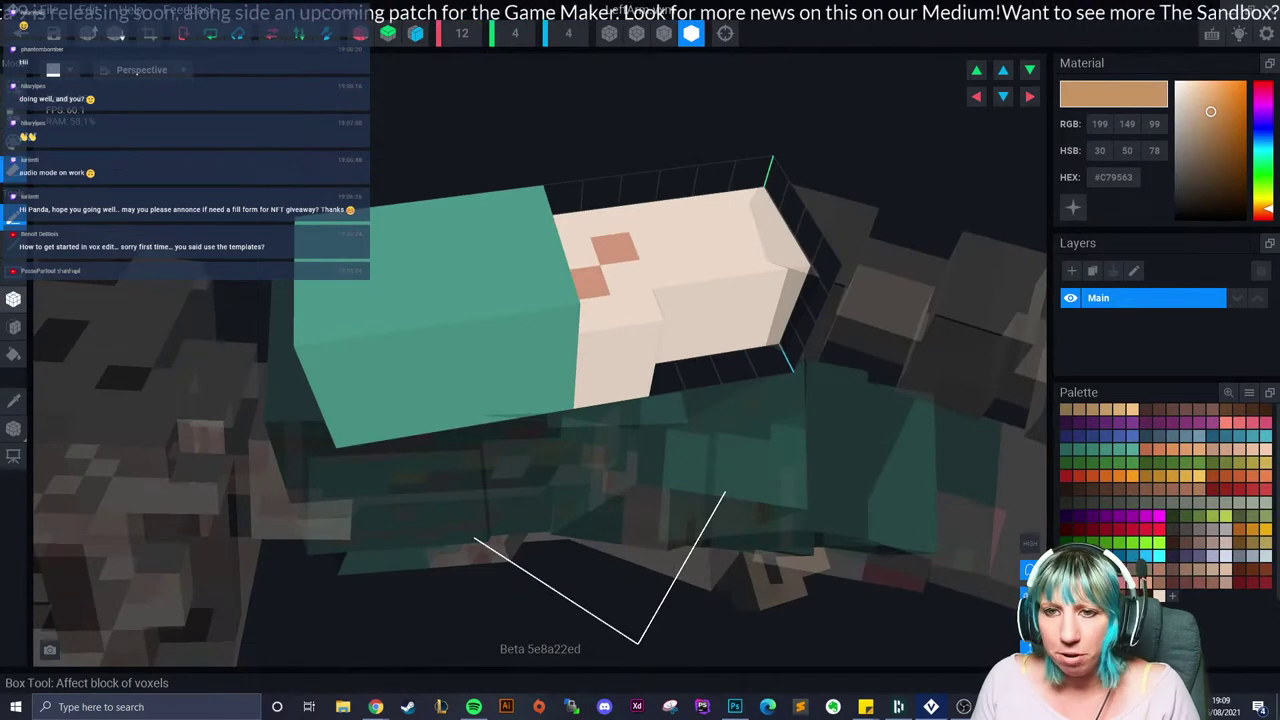
right_click_drag(480, 322, 590, 325)
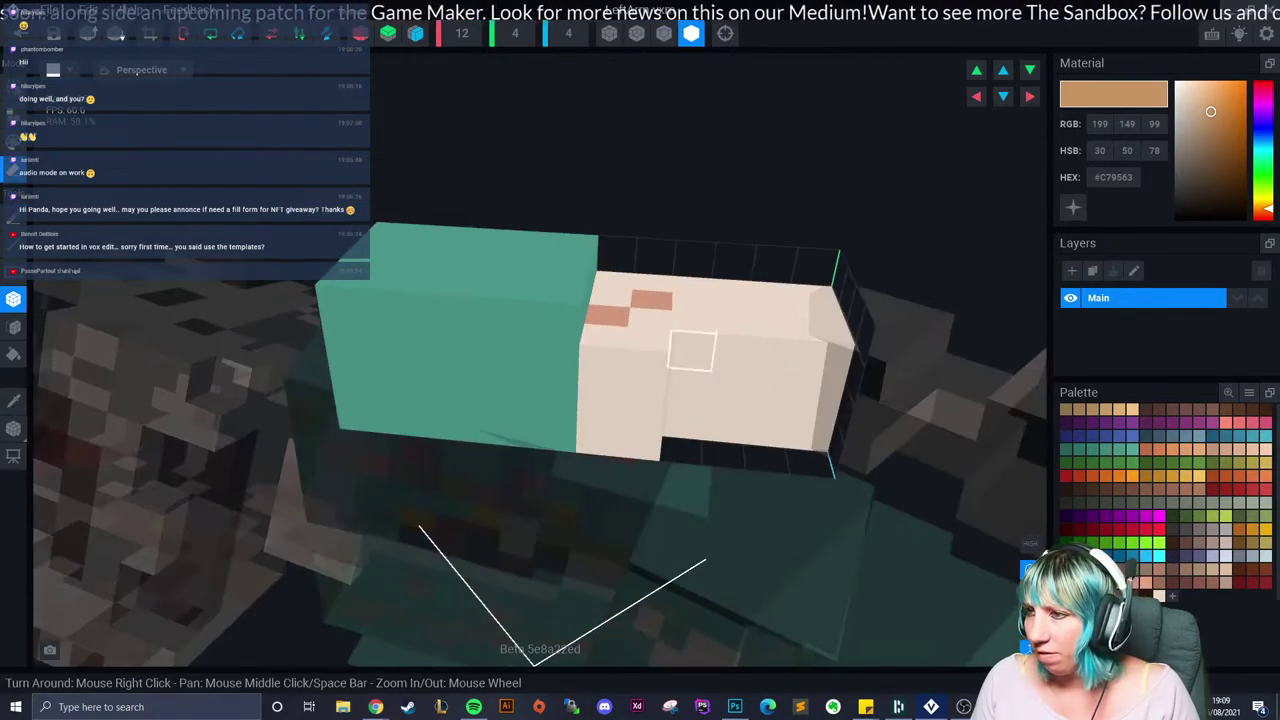
left_click_drag(690, 350, 688, 428)
mouse_move(688, 428)
right_mouse_down()
mouse_move(731, 451)
mouse_move(726, 423)
mouse_move(703, 443)
right_mouse_up()
key("ctrl+z")
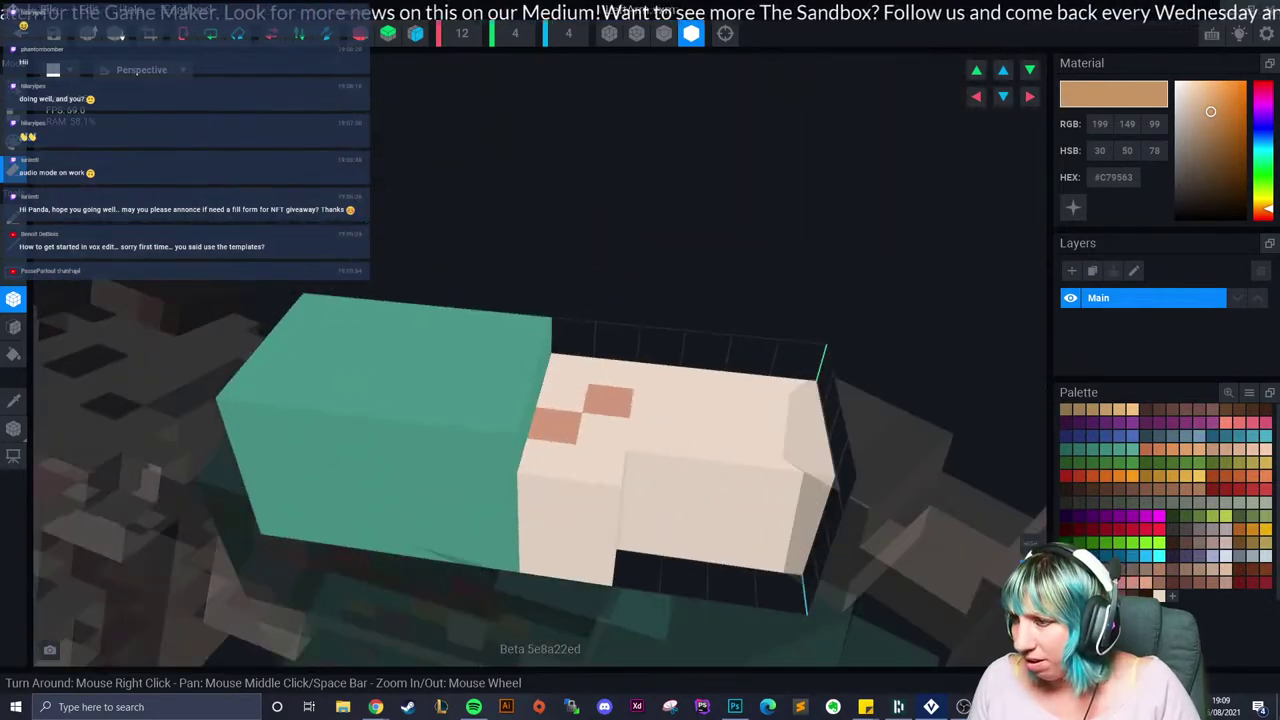
Step: Erase a one-voxel-wide notch from both sides of the left arm's exposed skin, close to the elbow
left_click_drag(703, 443, 686, 530)
right_click_drag(686, 530, 703, 474)
left_click_drag(703, 474, 706, 580)
right_click_drag(706, 580, 552, 446)
Step: Erase the outer skin voxels bordering the sleeve edge on both sides of the left arm
left_click_drag(552, 446, 552, 505)
right_click_drag(552, 505, 619, 558)
left_click_drag(641, 532, 655, 564)
right_click_drag(655, 564, 580, 520)
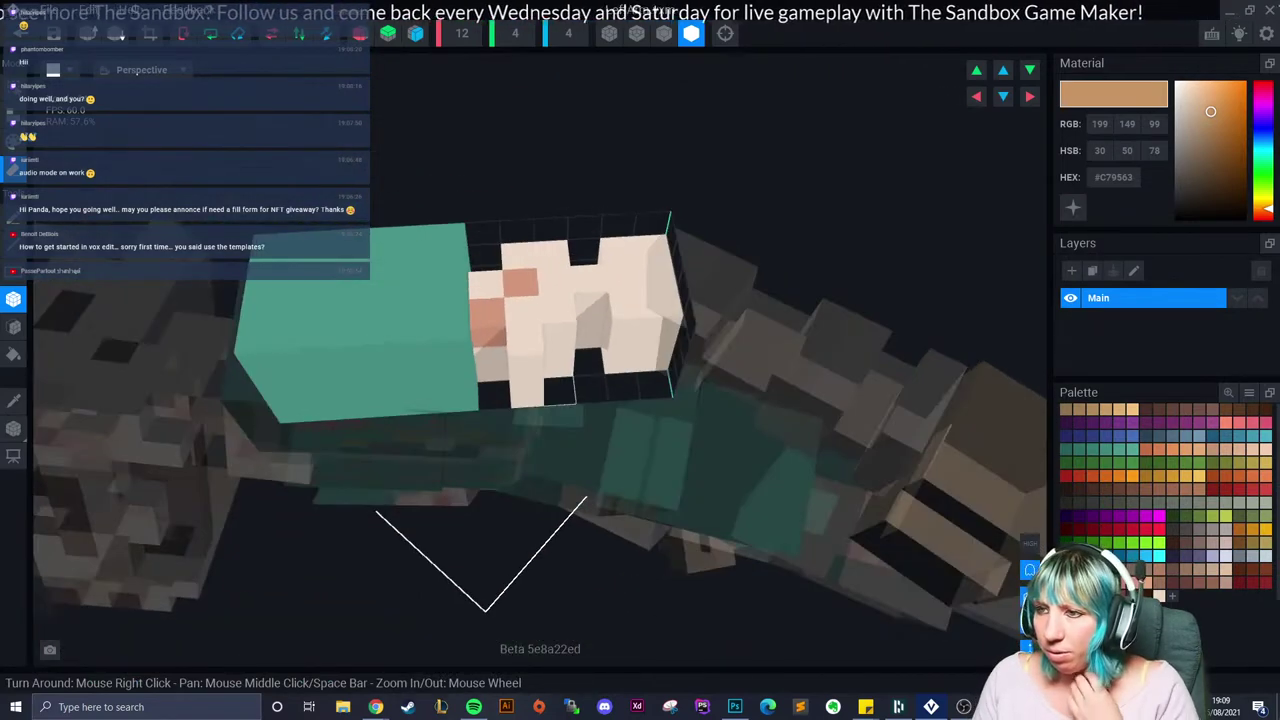
left_click_drag(526, 340, 526, 394)
right_click_drag(560, 520, 606, 589)
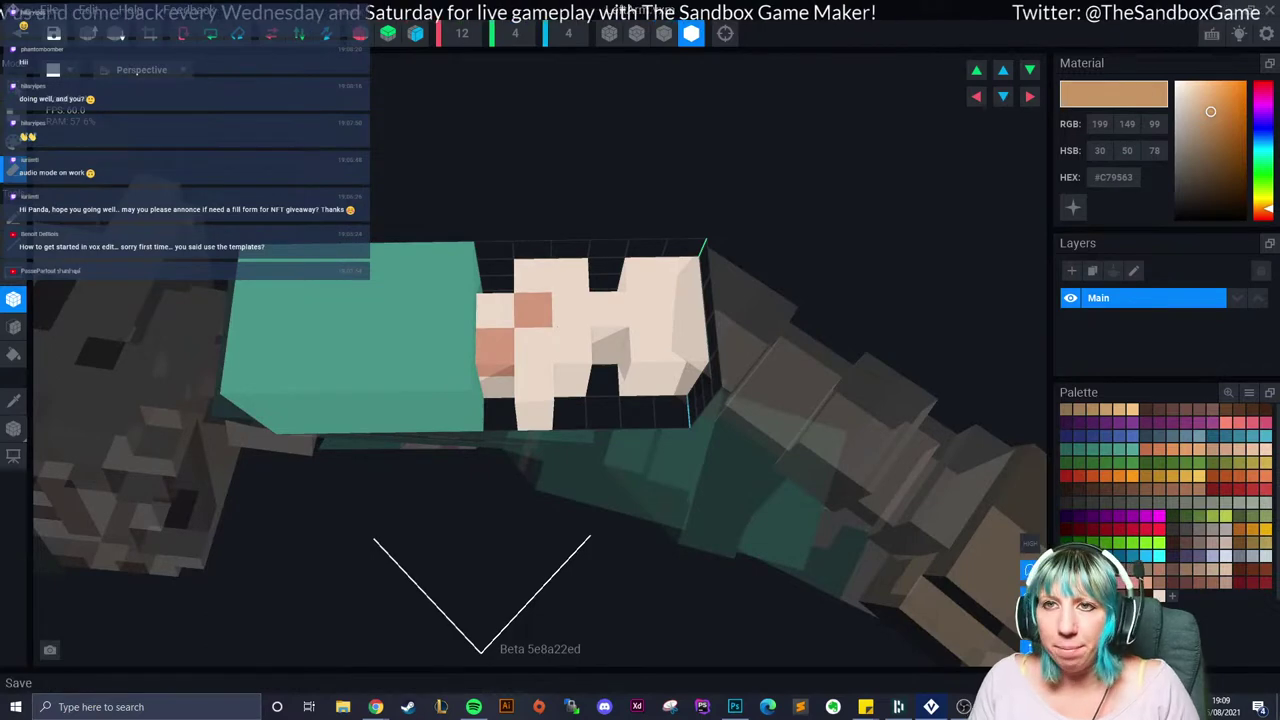
Step: Save and close the LeftArm model, and check both arms on the assembled avatar
right_click_drag(486, 251, 486, 250)
left_click(19, 33)
key("Return")
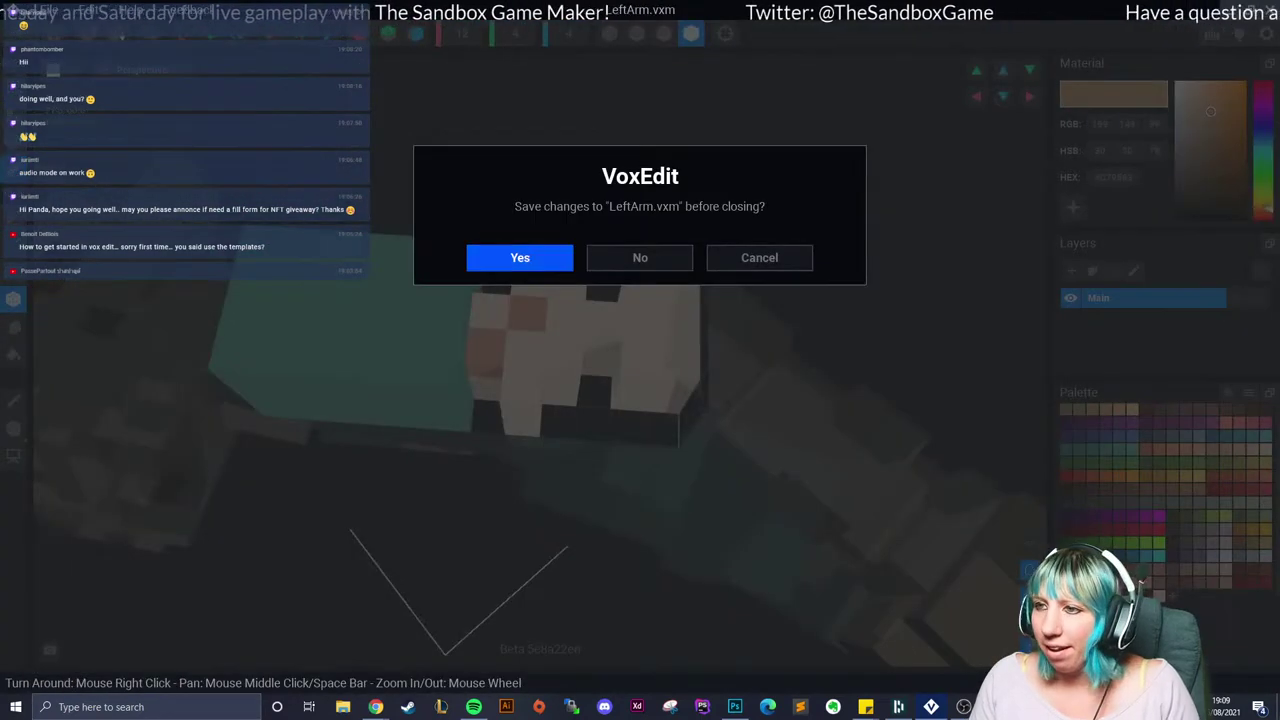
right_click_drag(623, 266, 623, 266)
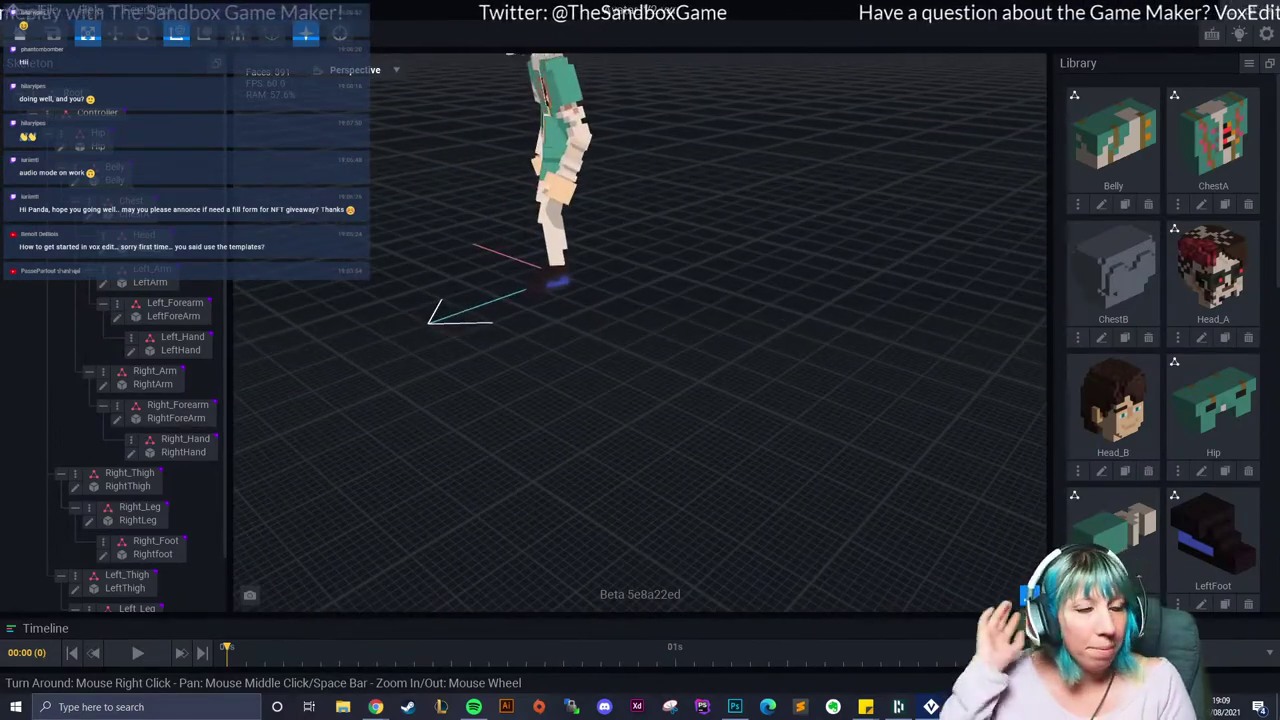
right_click_drag(480, 300, 665, 305)
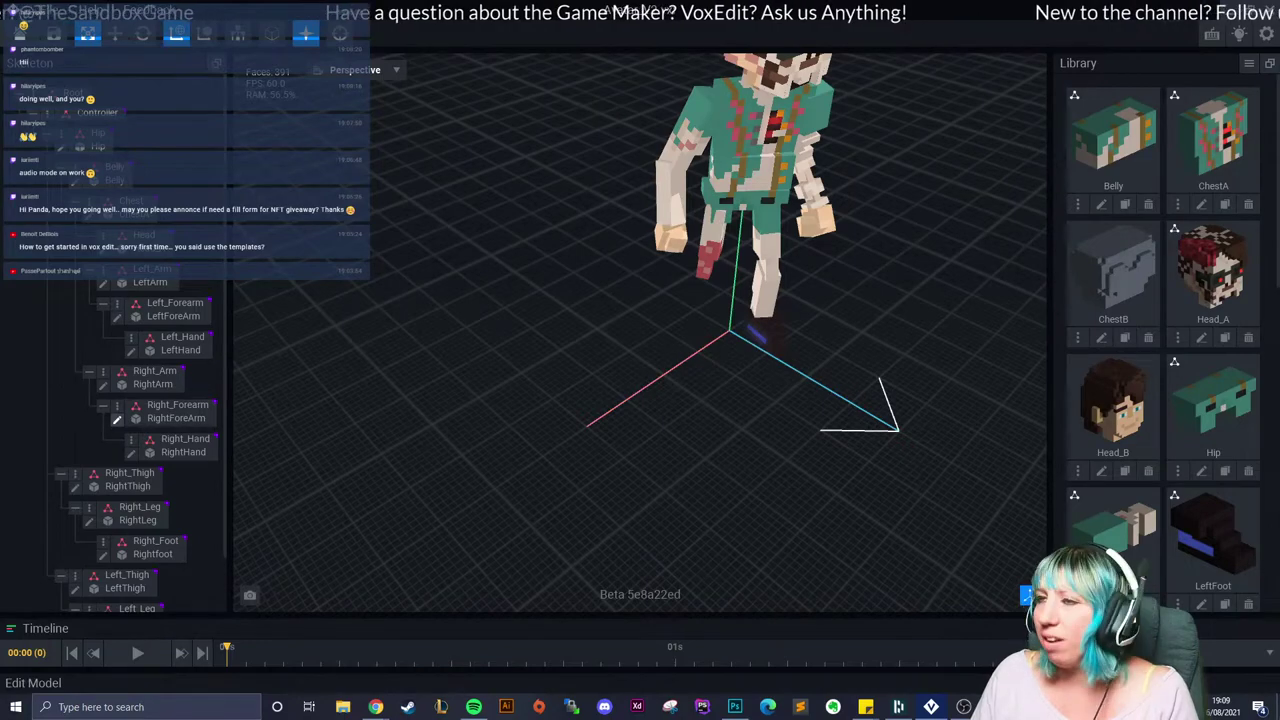
Step: Open the avatar's RightForeArm model for editing and ready the box tool for erasing voxels
left_click(117, 419)
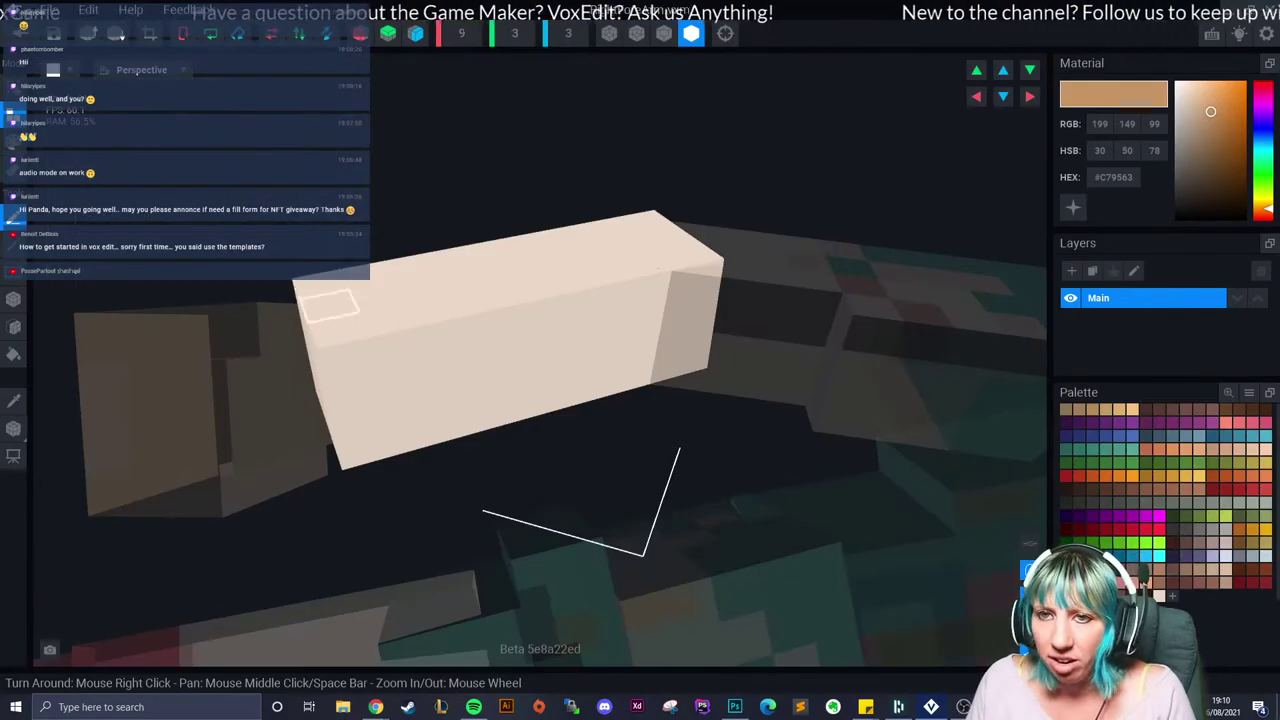
right_click_drag(329, 303, 316, 318)
left_click(13, 169)
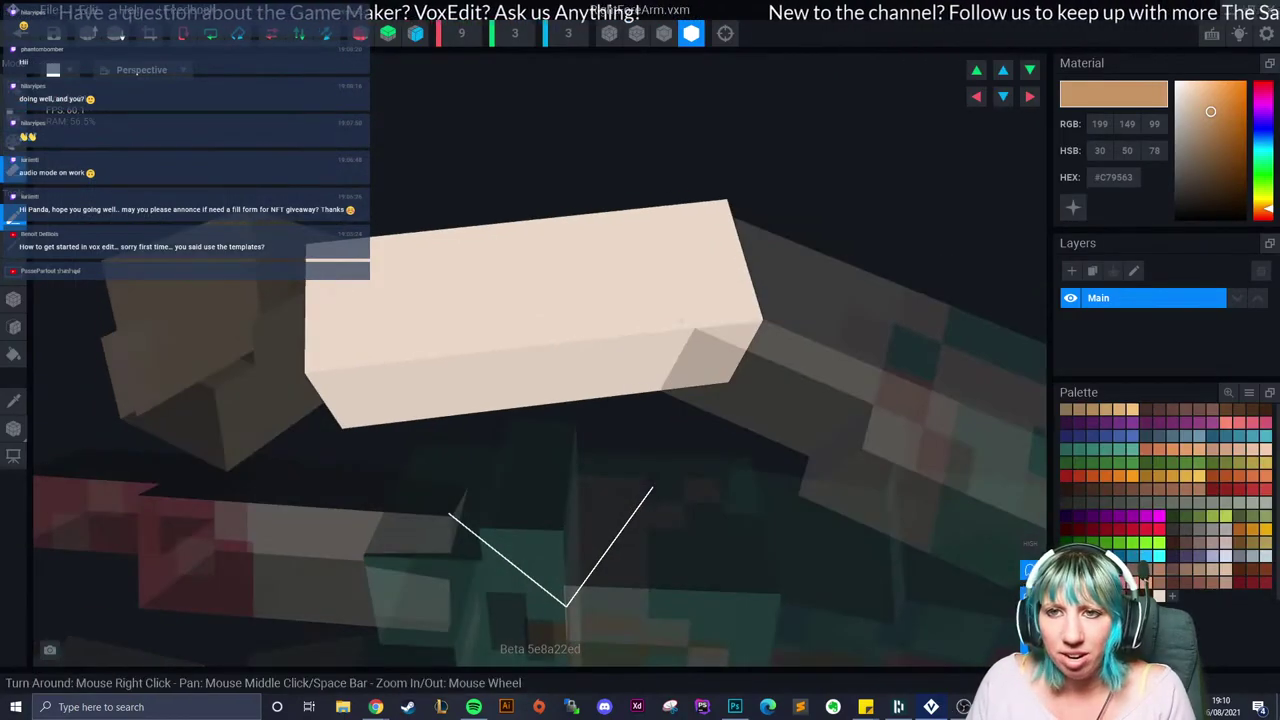
left_click(13, 298)
Step: Try to erase two-voxel-wide notches from both long sides of the right forearm's middle, and undo them
right_click_drag(494, 388, 490, 350)
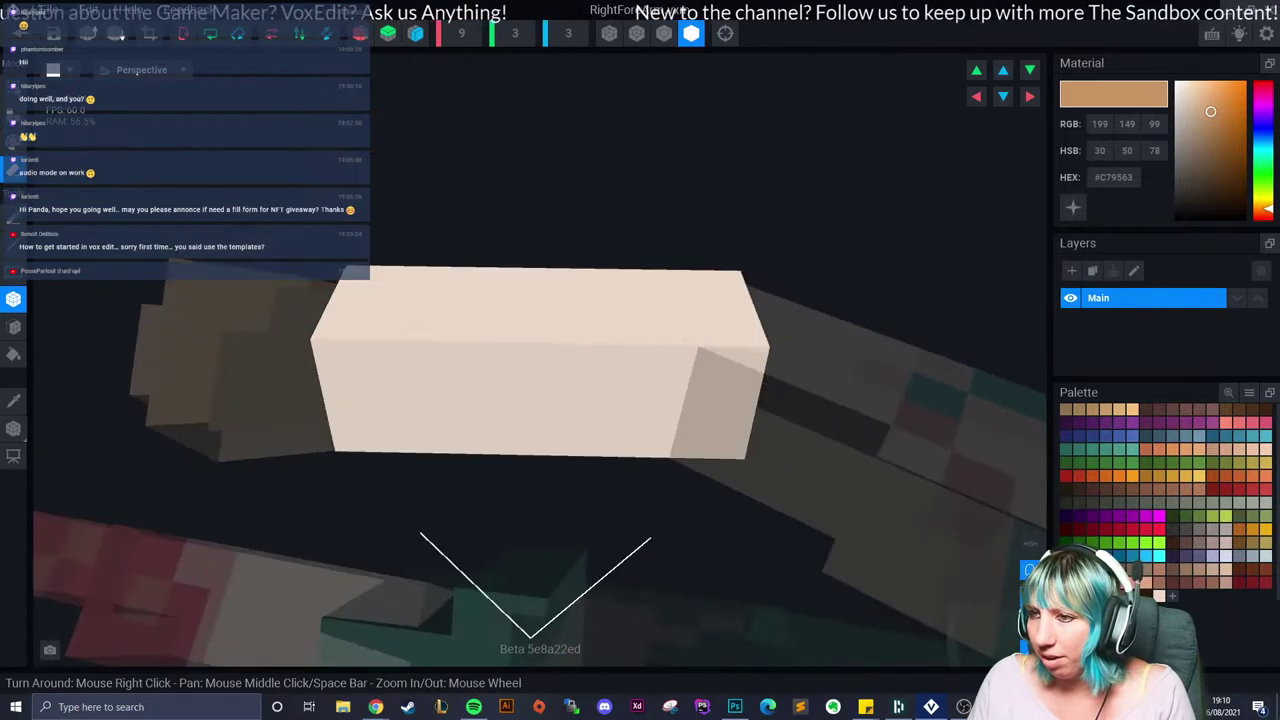
left_click(536, 365)
left_click_drag(489, 350, 494, 440)
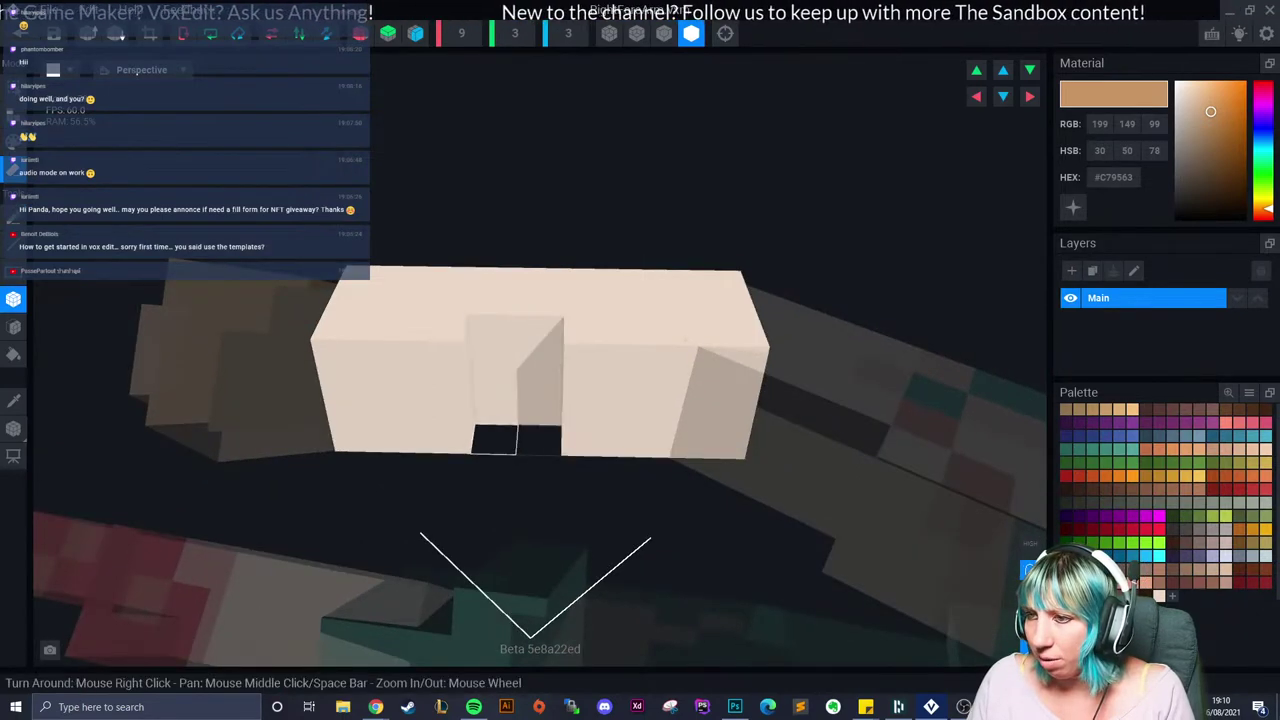
right_click_drag(494, 440, 518, 448)
left_click_drag(462, 410, 519, 510)
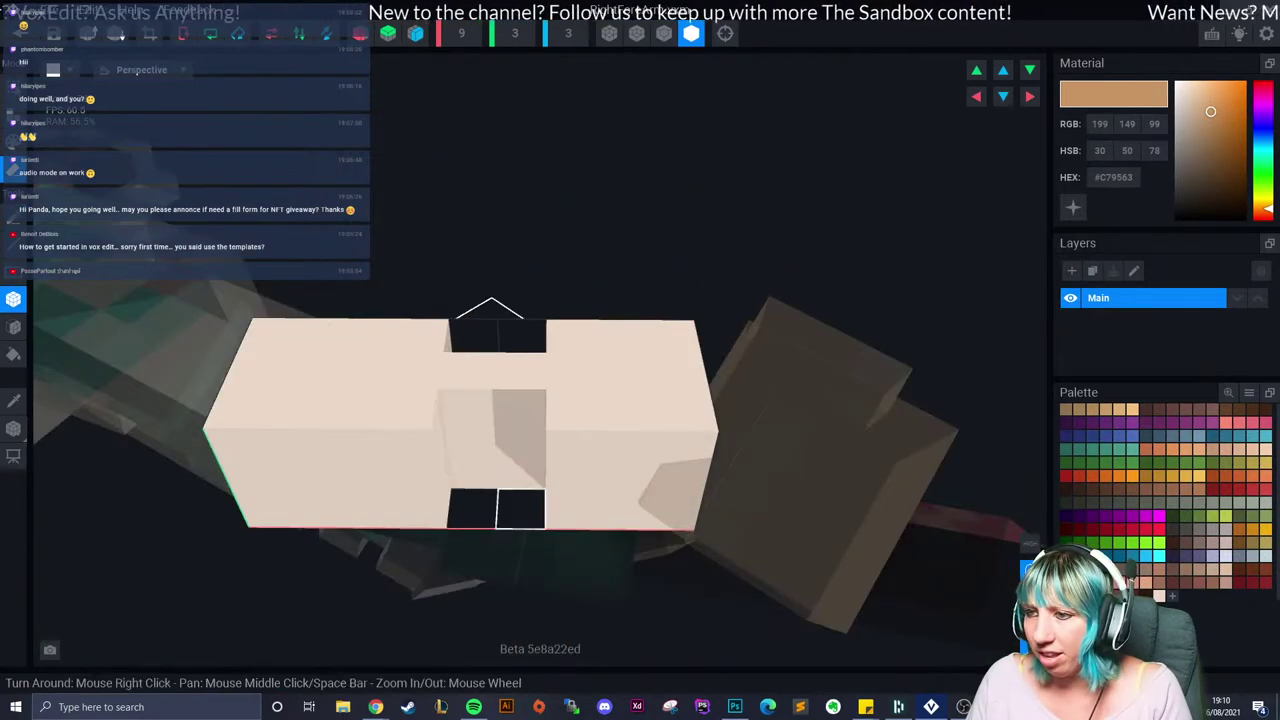
right_click_drag(519, 510, 508, 434)
middle_click_drag(508, 434, 569, 378)
middle_click_drag(569, 430, 586, 409)
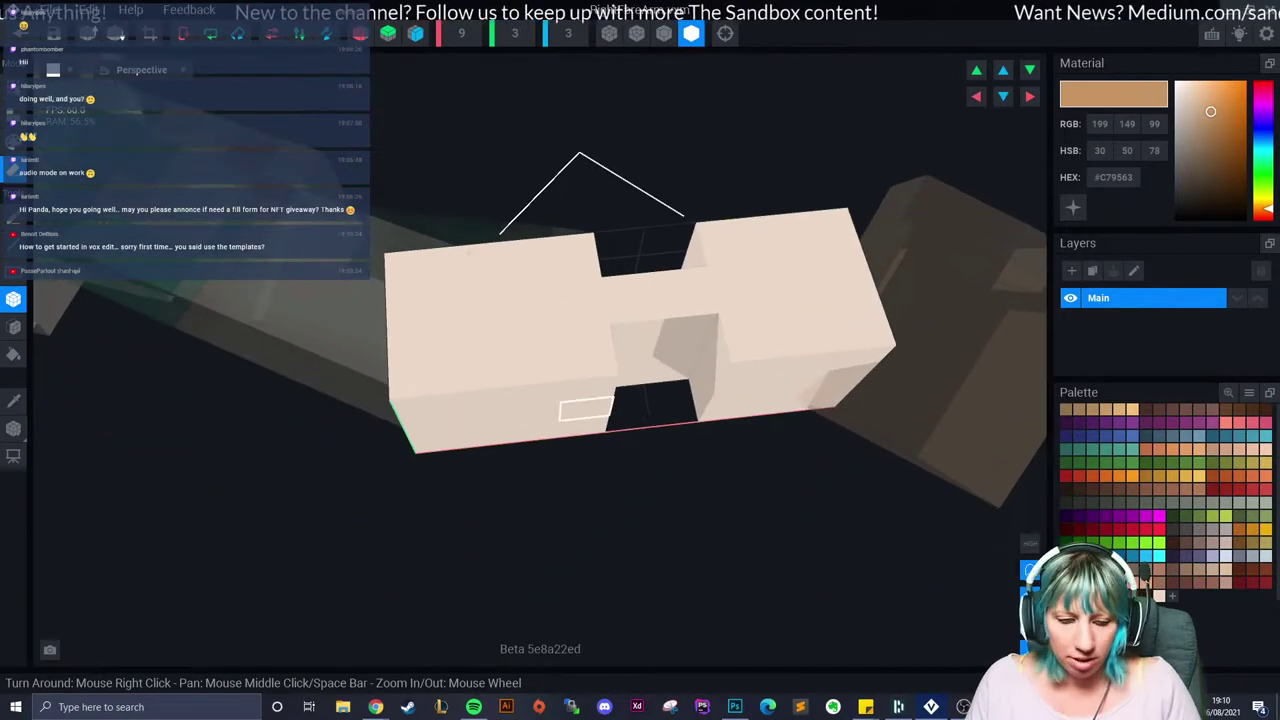
key("ctrl+z")
key("ctrl+z")
key("ctrl+z")
Step: Try to erase opposing two-voxel-wide notches from the right forearm closer to the elbow, and undo them
mouse_move(530, 360)
left_mouse_down()
mouse_move(640, 424)
mouse_move(590, 422)
left_mouse_up()
right_click_drag(590, 422, 620, 484)
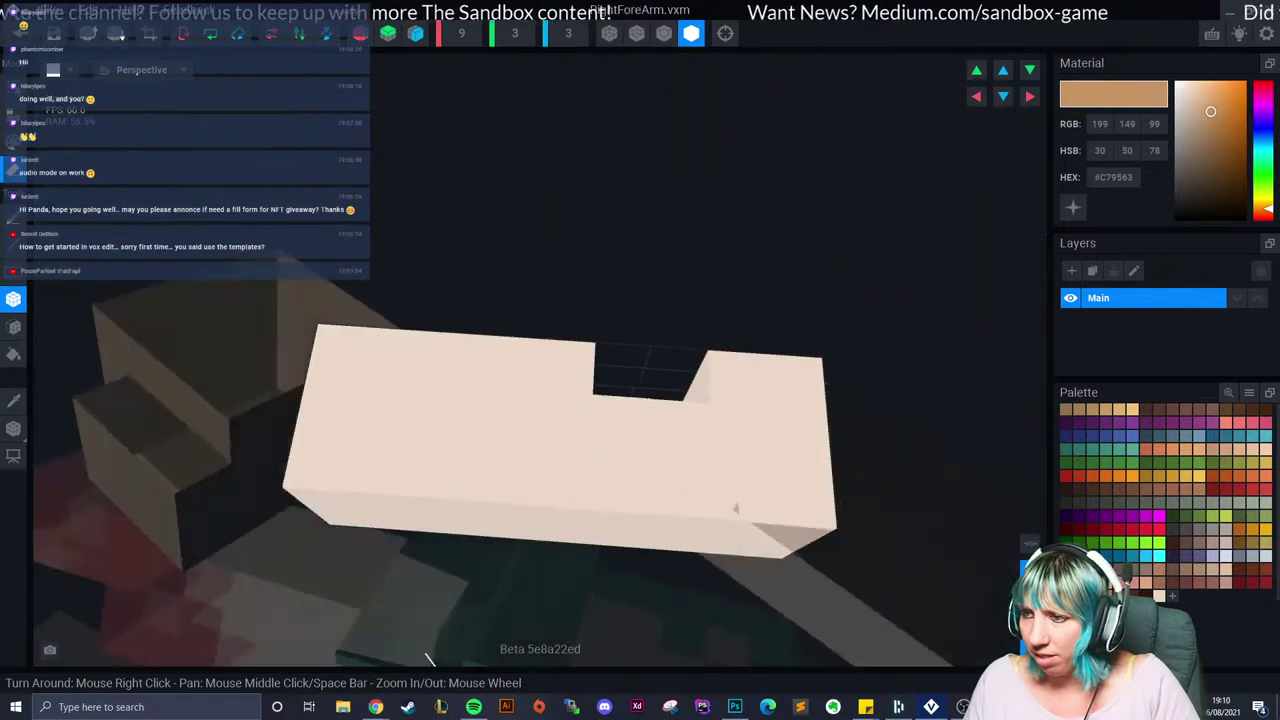
mouse_move(620, 484)
left_mouse_down()
mouse_move(622, 512)
mouse_move(660, 540)
mouse_move(654, 527)
left_mouse_up()
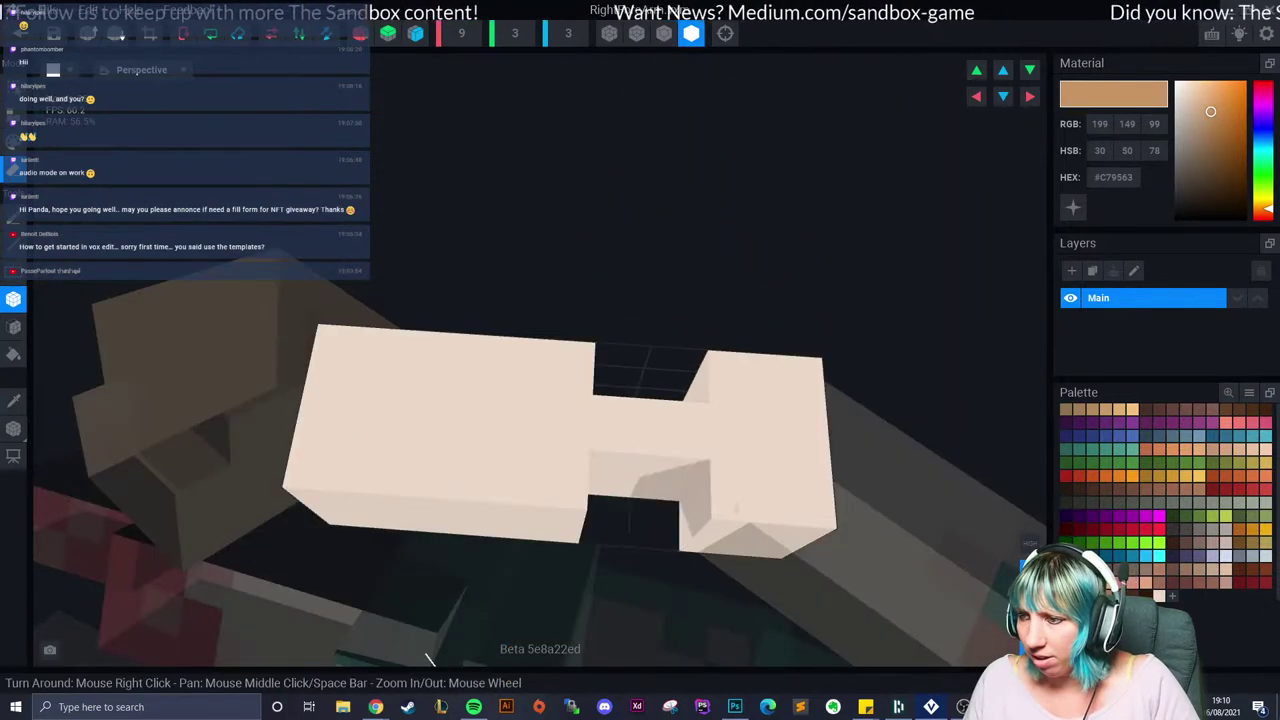
right_click_drag(654, 527, 592, 415)
key("ctrl+z")
key("ctrl+z")
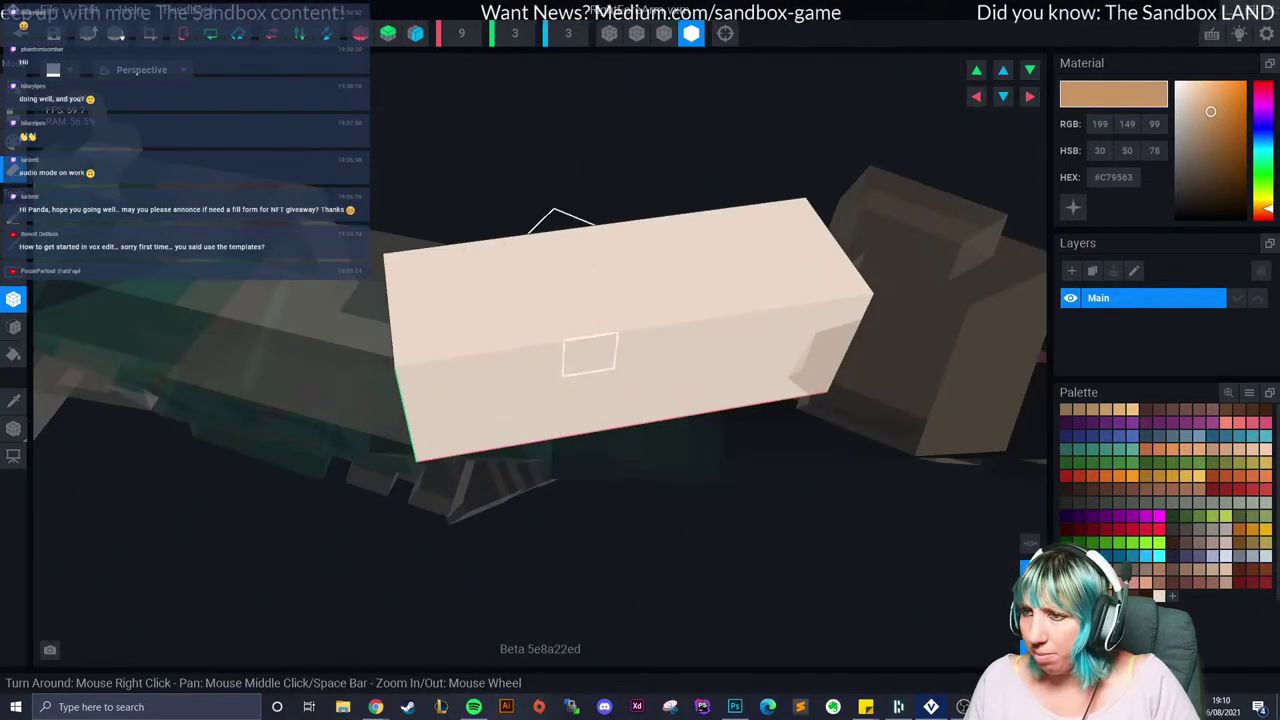
Step: Erase opposing two-voxel-wide notches from both long sides of the right forearm's middle
mouse_move(591, 355)
left_mouse_down()
mouse_move(622, 392)
mouse_move(620, 414)
left_mouse_up()
right_click_drag(620, 414, 640, 443)
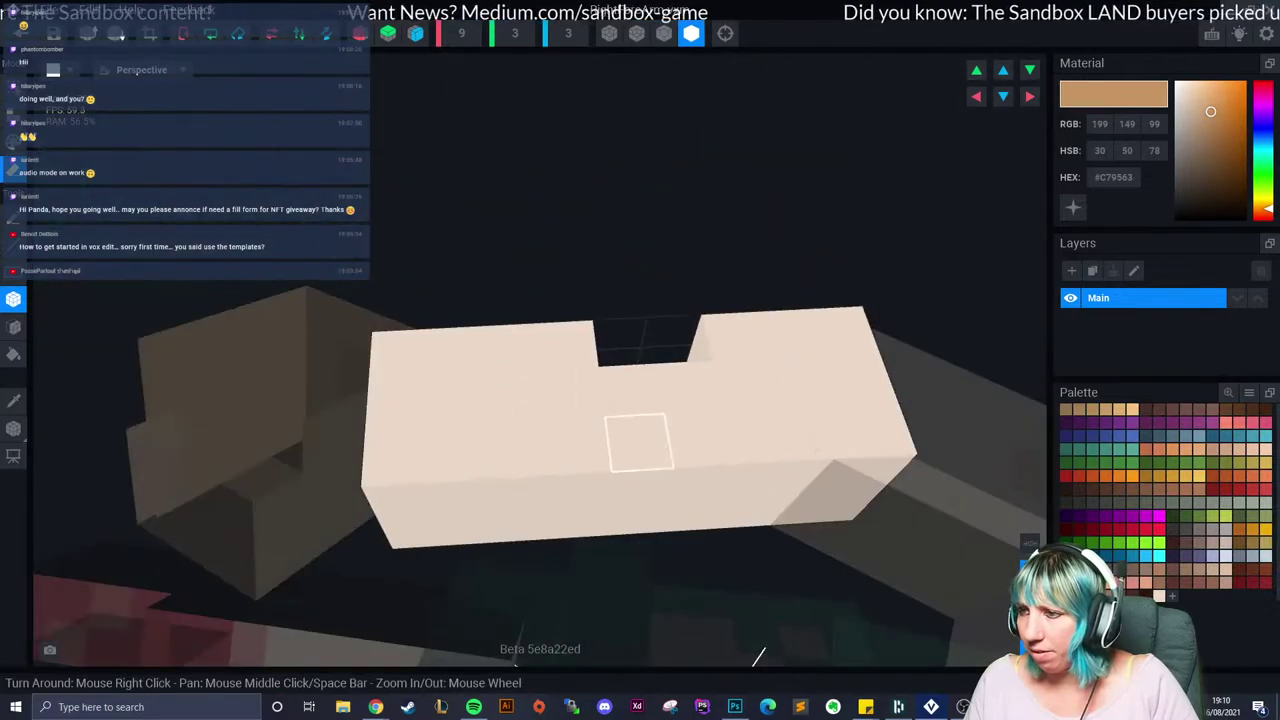
left_click_drag(640, 443, 671, 508)
right_click_drag(671, 508, 617, 413)
scroll(617, 411, "down", 3)
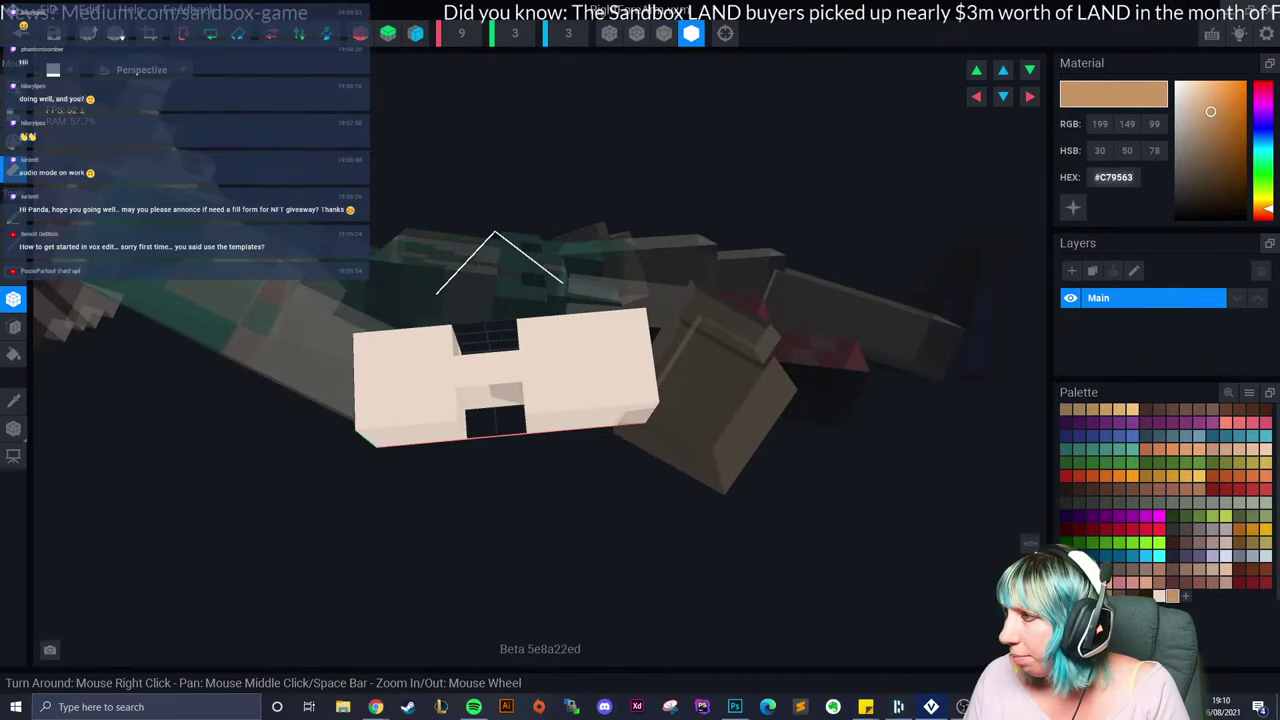
Step: Paint the right forearm's narrowed middle and the voxels bordering the notches in #DEC5B0
right_click(1113, 177)
left_click(1135, 205)
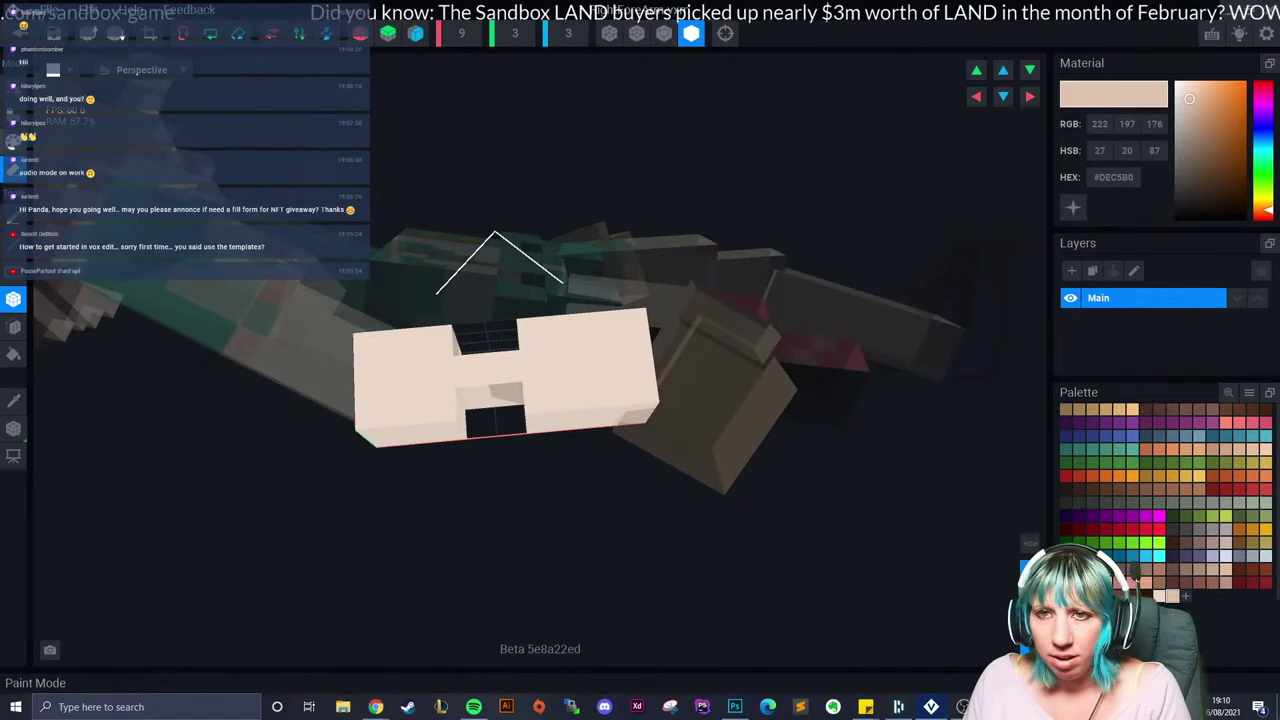
left_click(13, 141)
right_click_drag(505, 392, 502, 388)
mouse_move(436, 342)
left_mouse_down()
mouse_move(442, 408)
mouse_move(474, 392)
mouse_move(505, 398)
left_mouse_up()
mouse_move(505, 398)
right_mouse_down()
mouse_move(497, 407)
mouse_move(543, 375)
right_mouse_up()
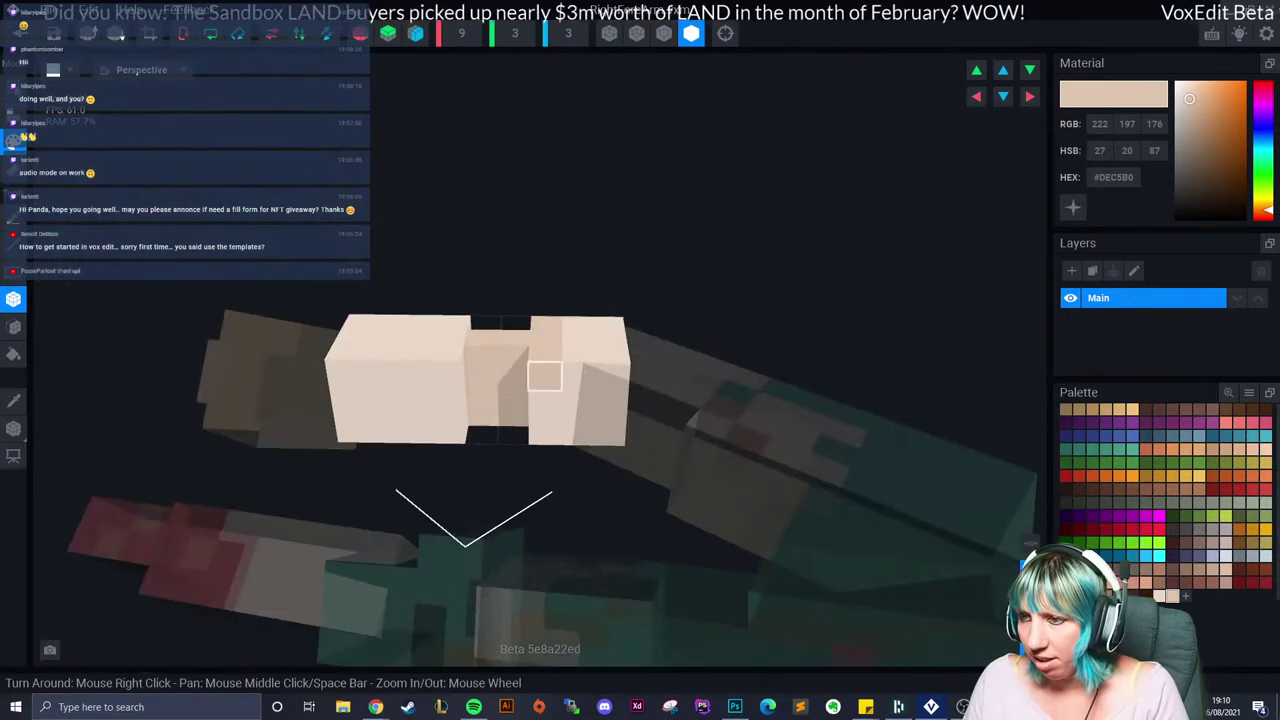
left_click_drag(543, 375, 544, 405)
right_click_drag(531, 414, 476, 364)
left_click_drag(441, 328, 443, 383)
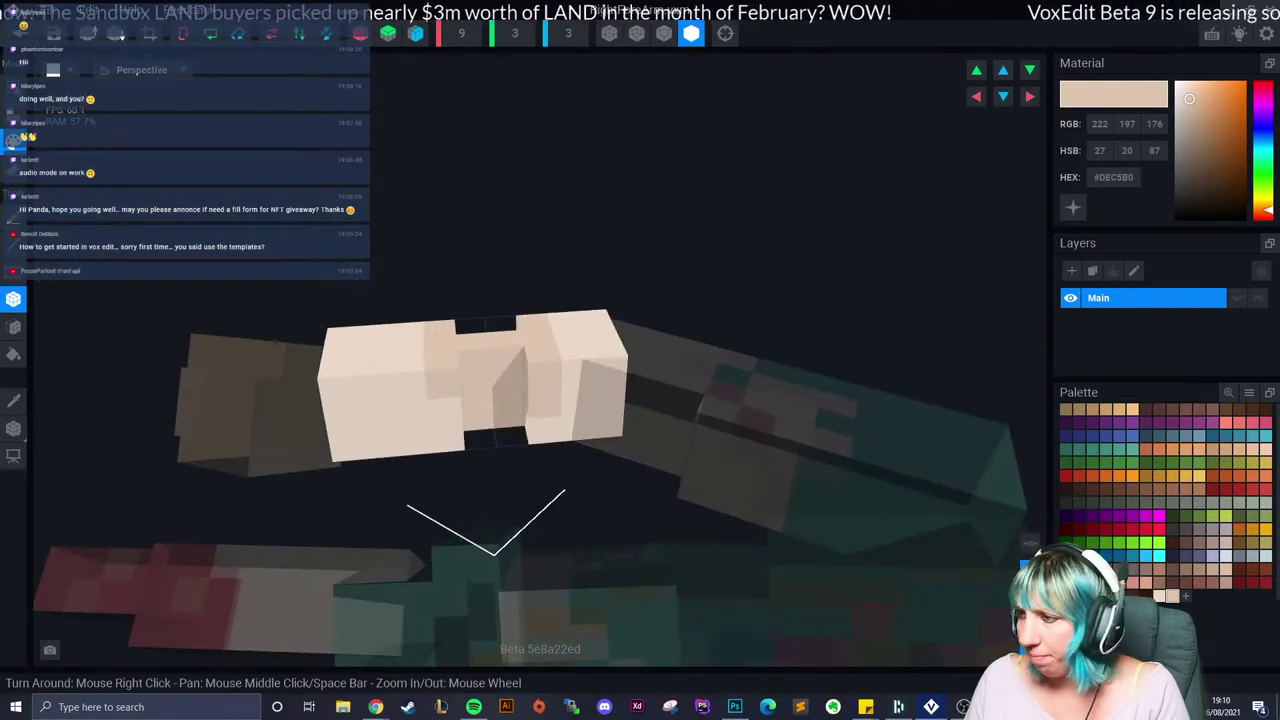
Step: Paint accent voxels beside the right forearm's notches in #F9CC9F, plus one reddish voxel in #D49080
left_click(1132, 409)
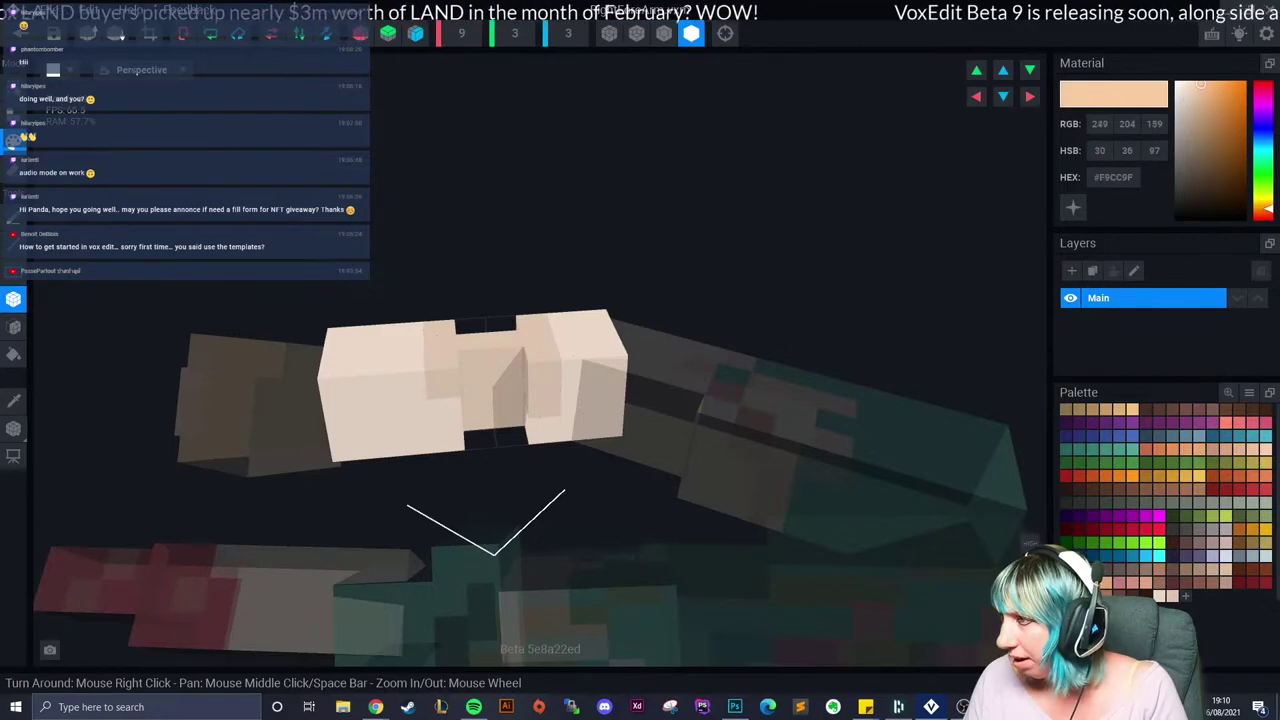
right_click_drag(497, 330, 407, 257)
left_click_drag(414, 260, 440, 285)
mouse_move(440, 285)
right_mouse_down()
mouse_move(413, 307)
mouse_move(420, 285)
mouse_move(438, 300)
right_mouse_up()
left_click(297, 398)
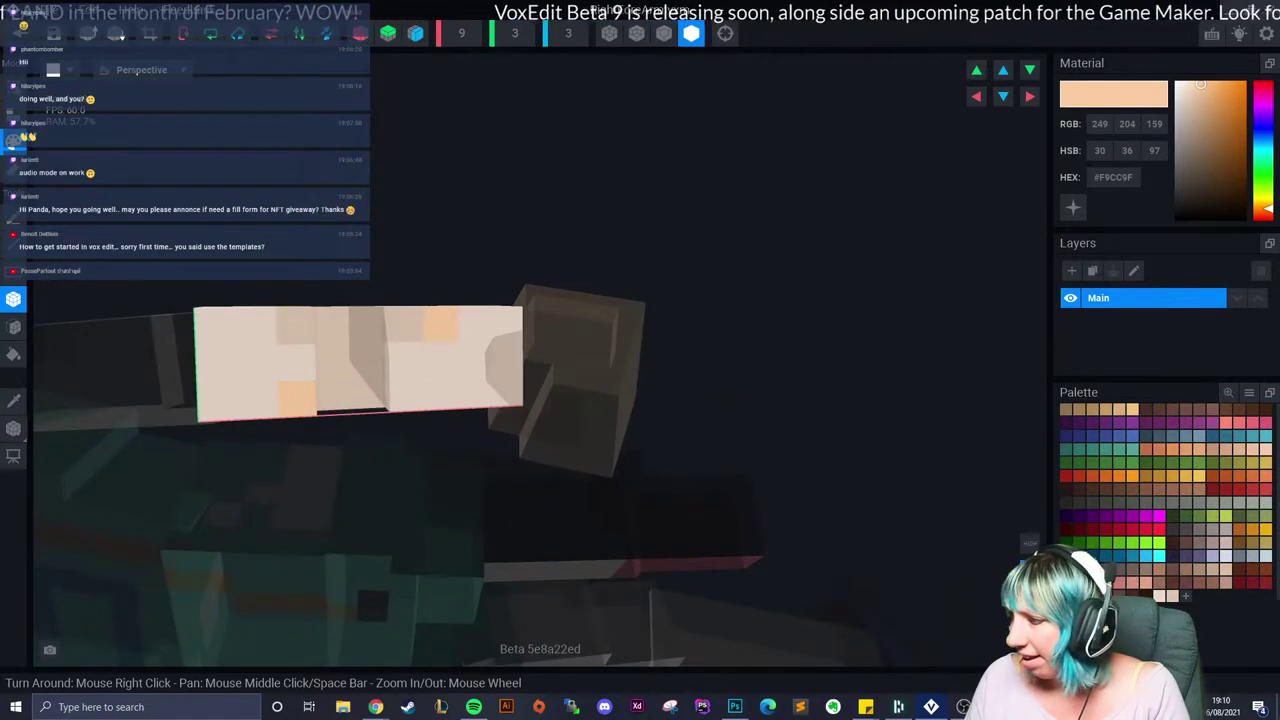
left_click(1132, 582)
left_click(296, 362)
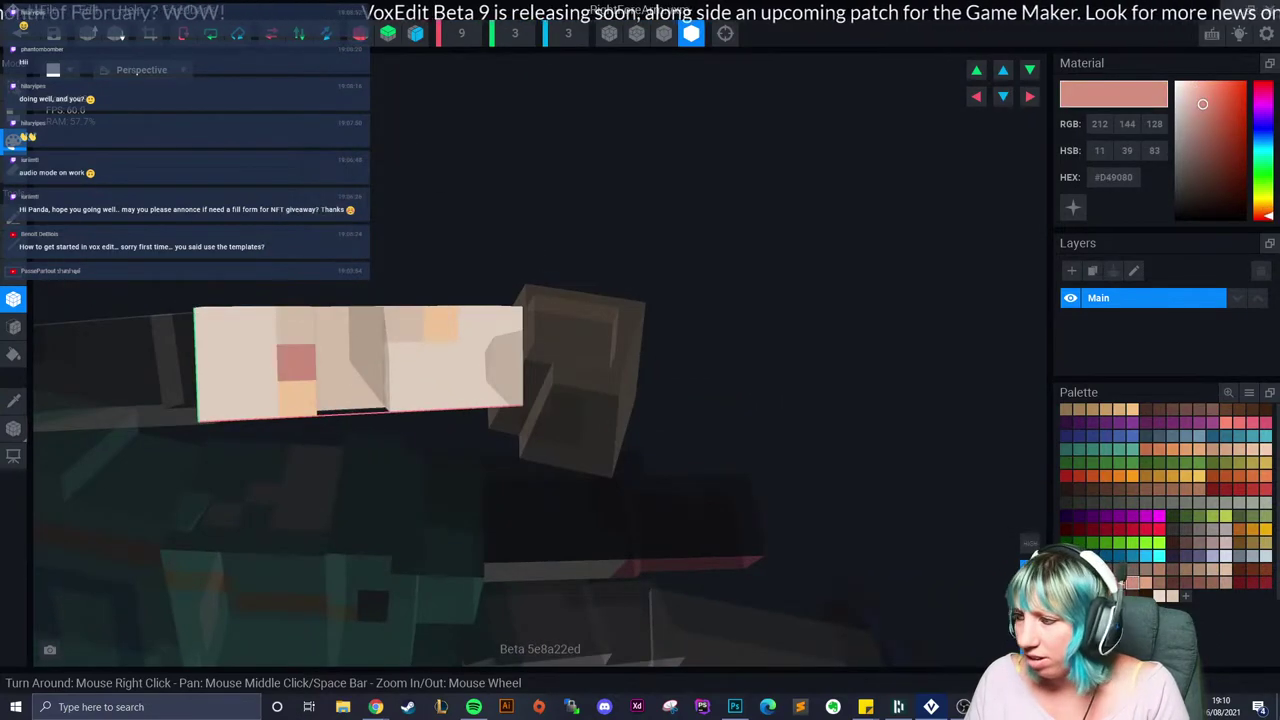
Step: Lighten the peach paint color to #F8D5B1, and add reddish #D49080 wound voxels on the right forearm's other faces
left_click(1106, 582)
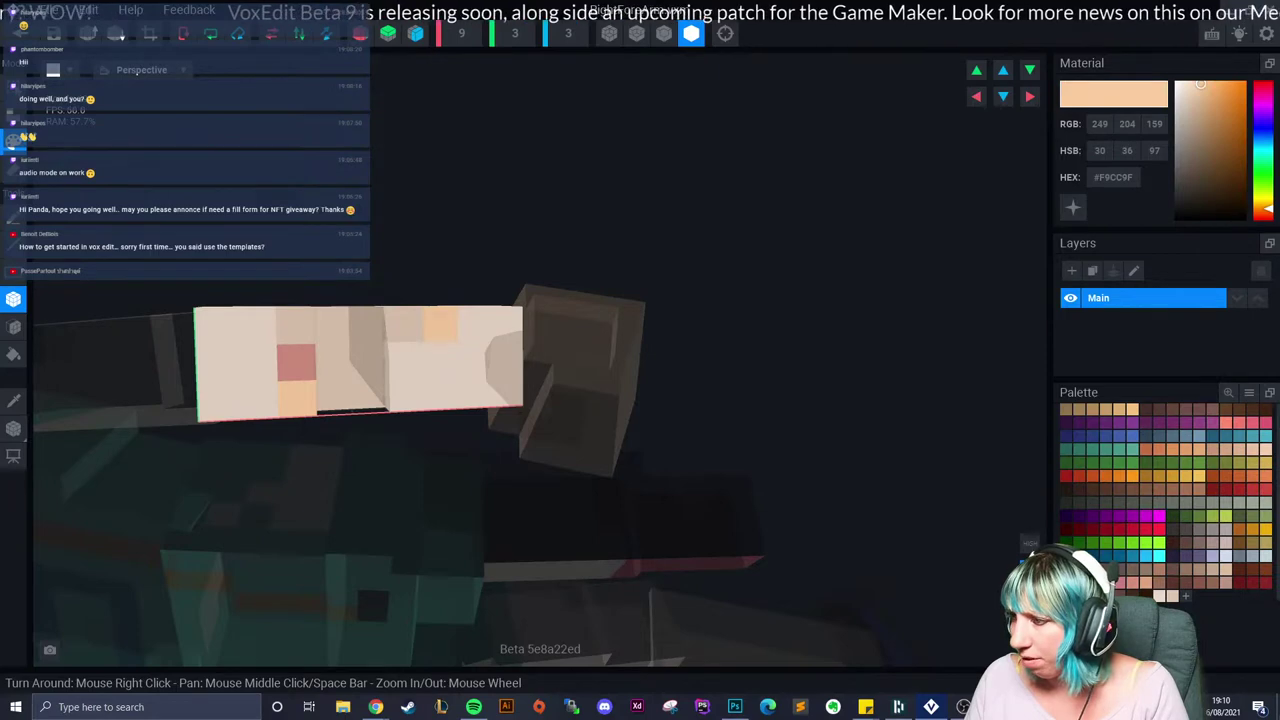
mouse_move(1201, 85)
left_mouse_down()
mouse_move(1205, 95)
mouse_move(1194, 85)
left_mouse_up()
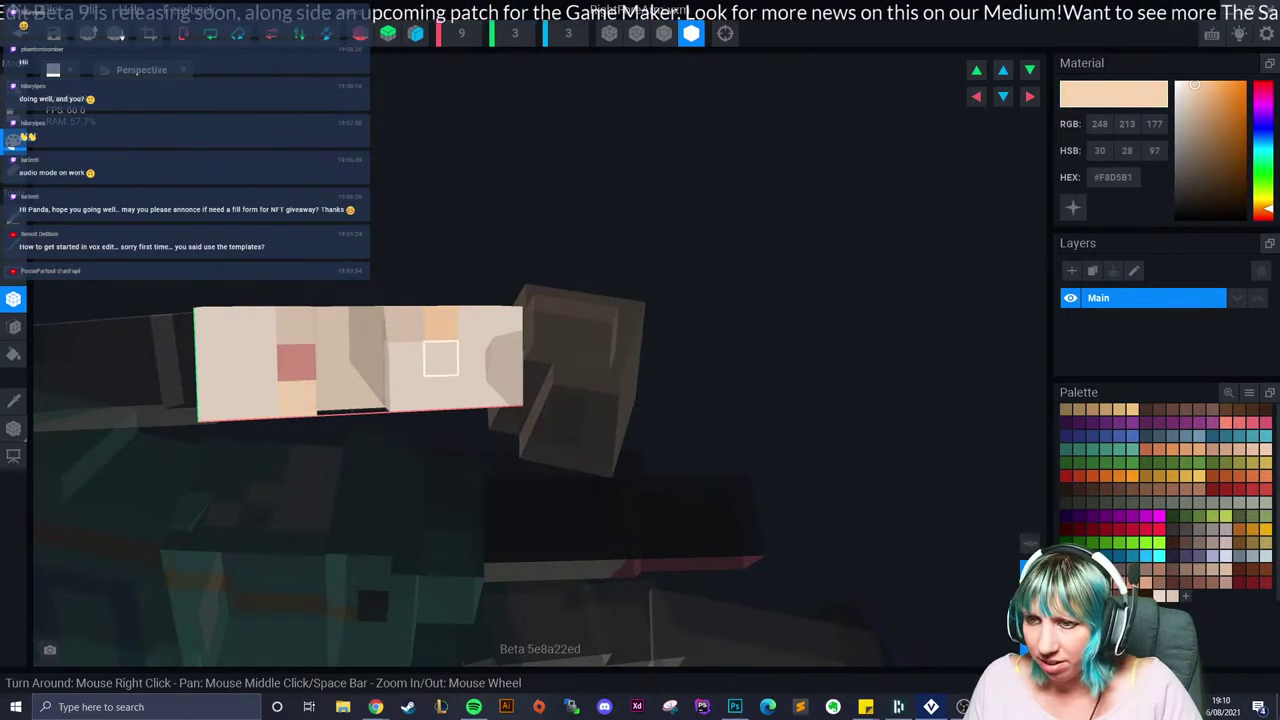
right_click_drag(441, 359, 448, 470)
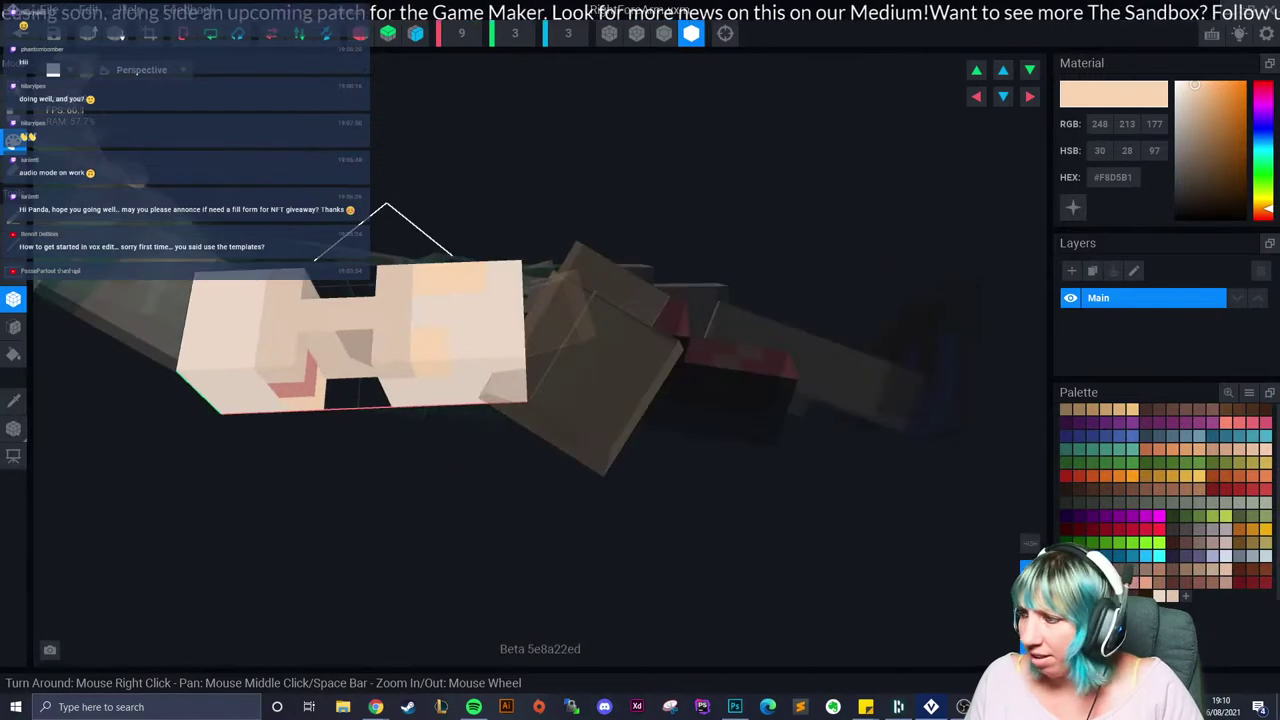
left_click(1145, 582)
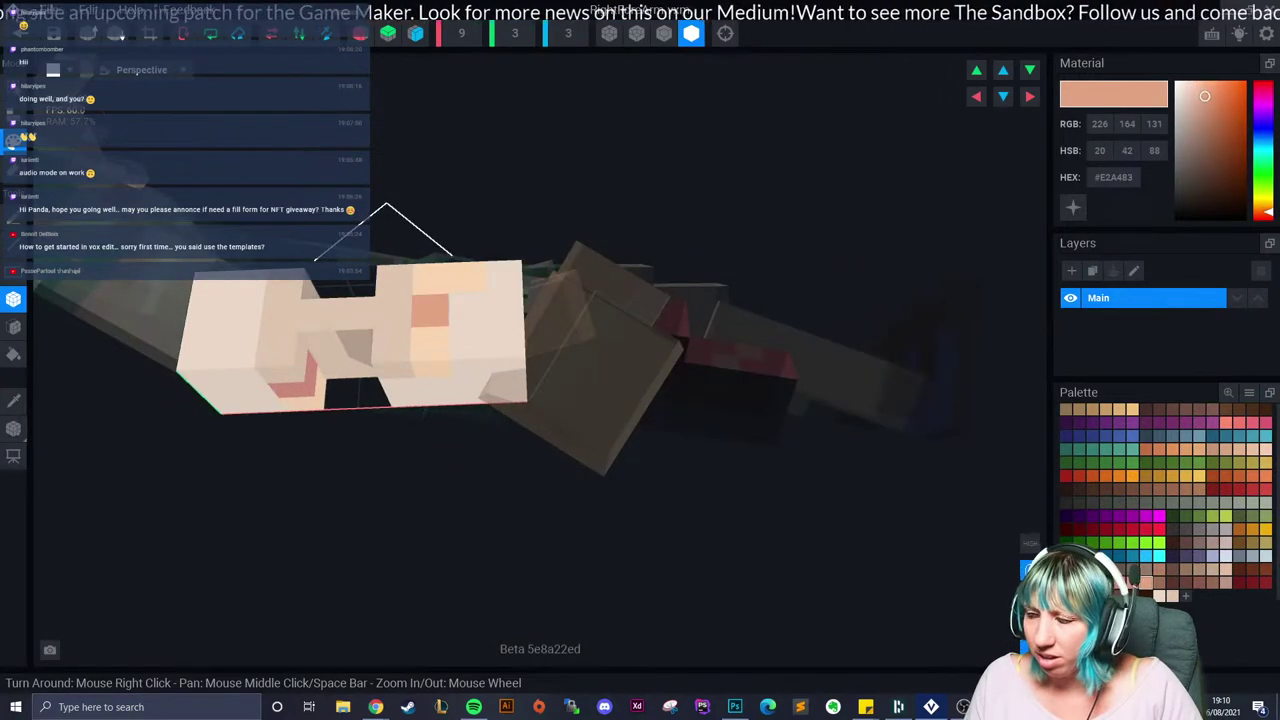
left_click(430, 310, "alt")
left_click(430, 310)
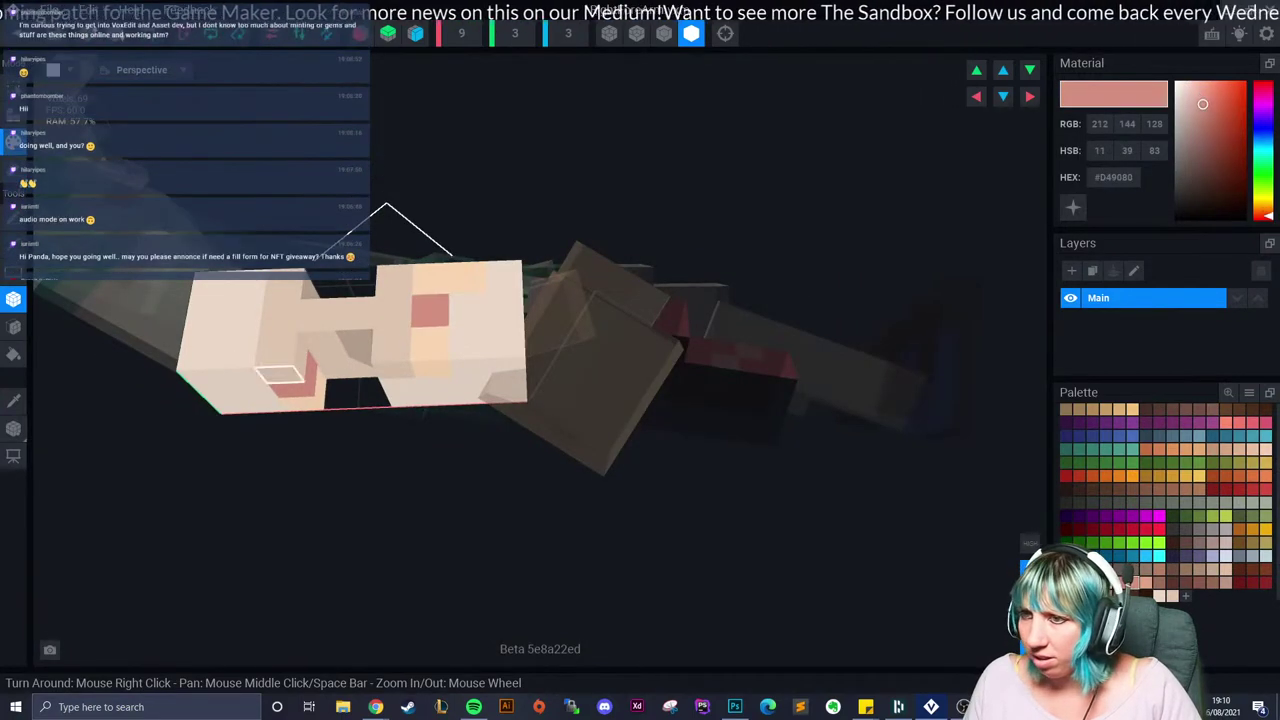
right_click_drag(280, 372, 540, 470)
left_click(408, 252)
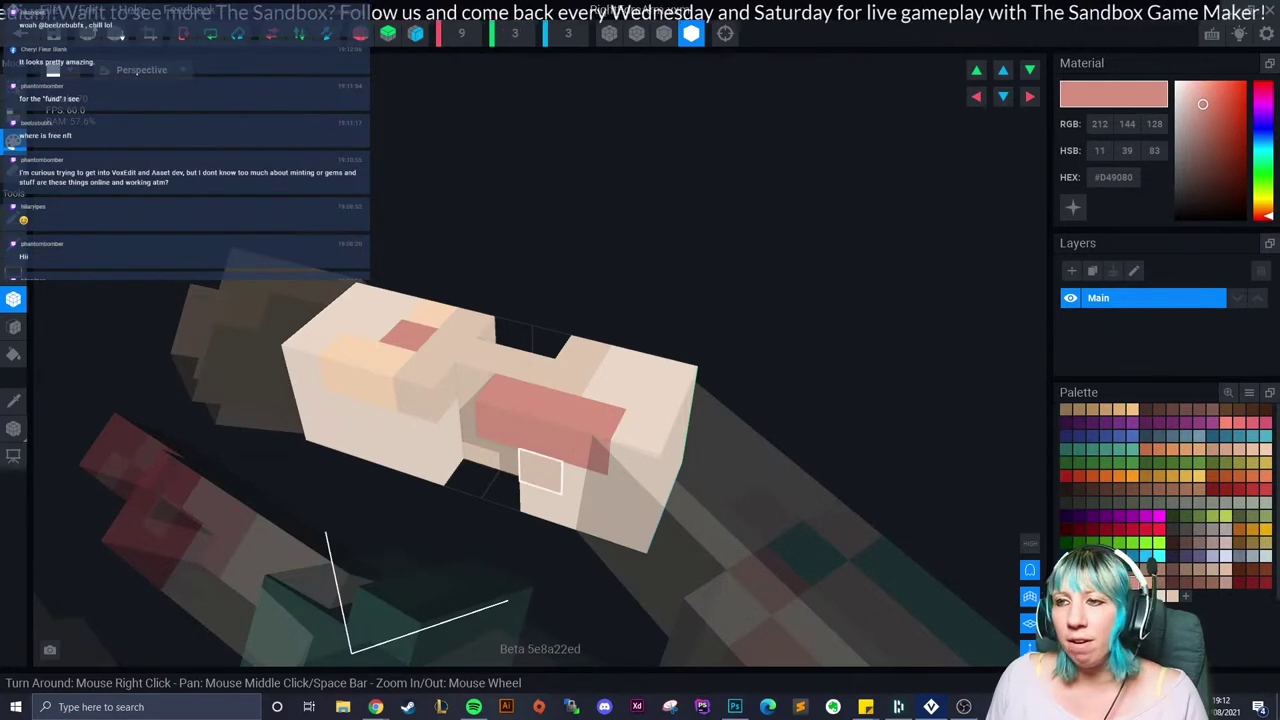
right_click_drag(540, 478, 512, 490)
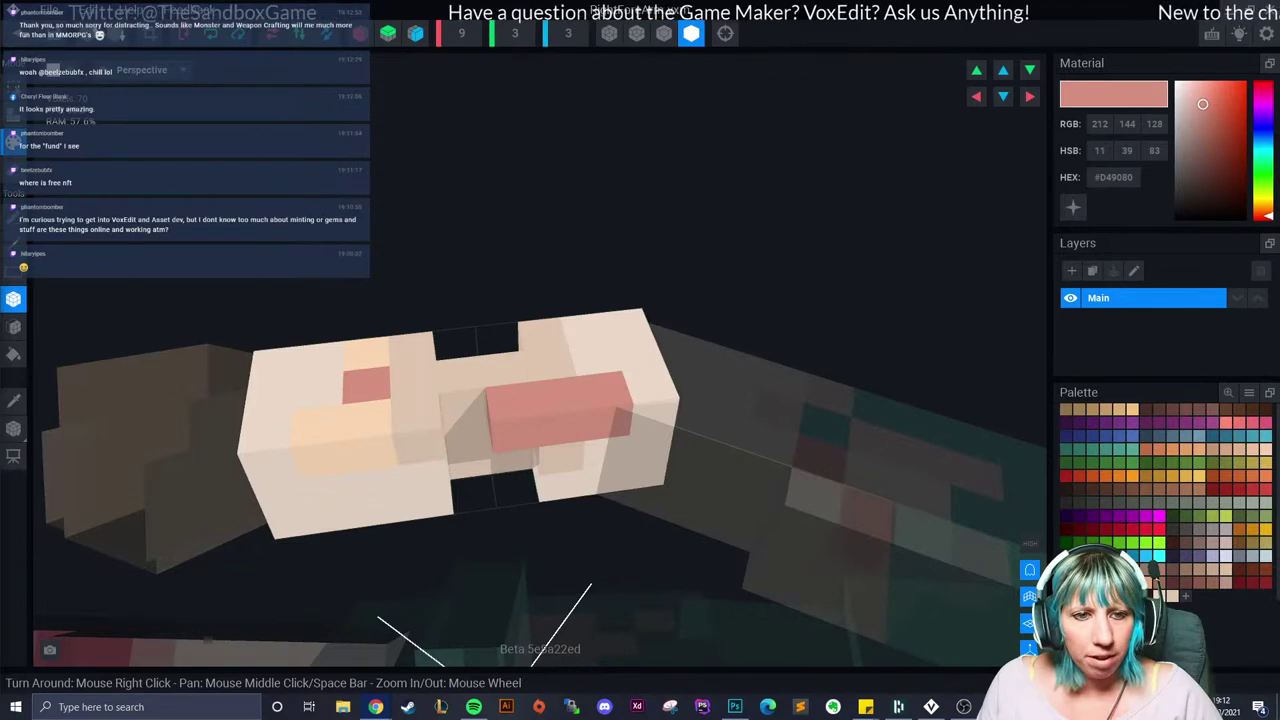
Step: Switch to the browser and examine the 3D preview of the Mega mechatron asset
left_click_drag(405, 150, 400, 0)
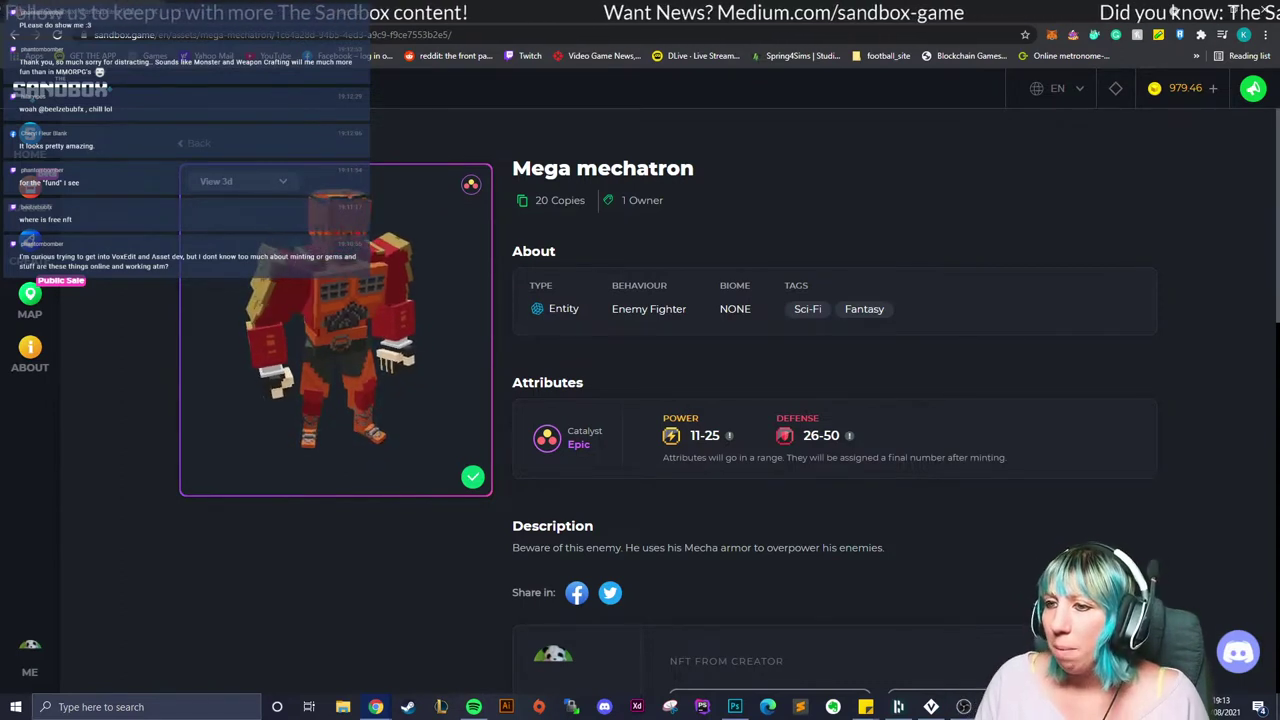
right_click(379, 356)
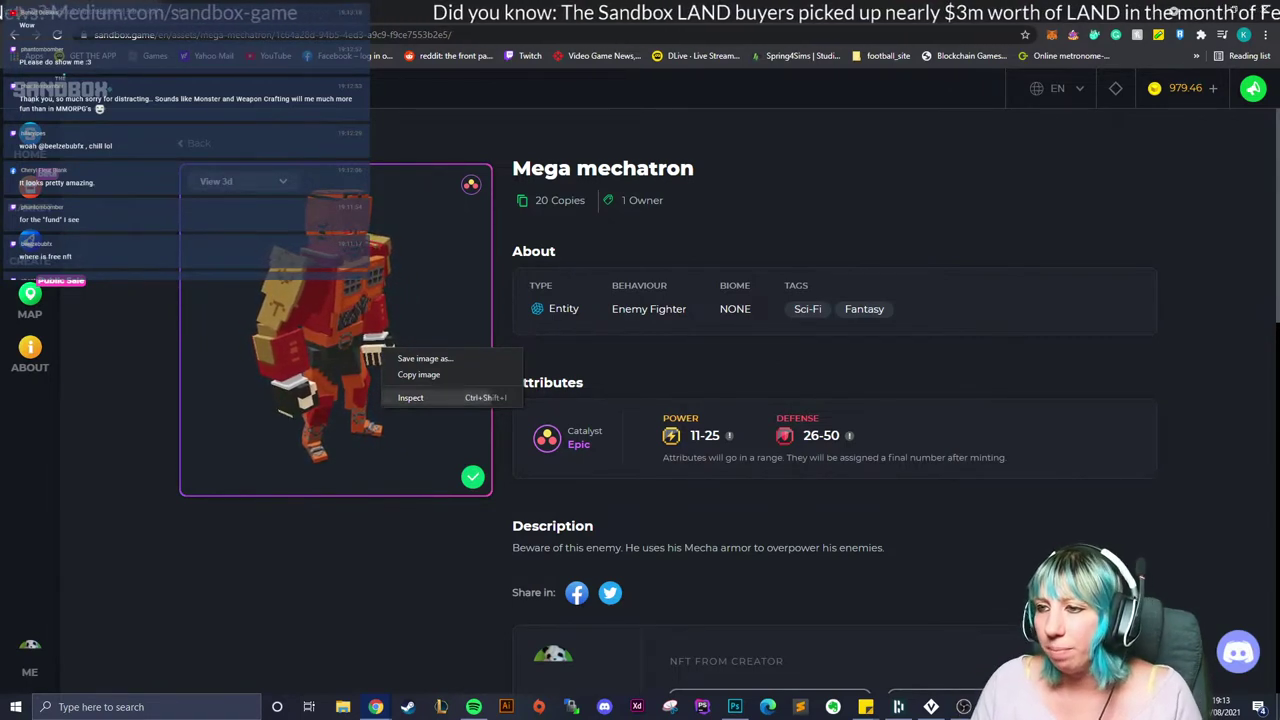
left_click(455, 397)
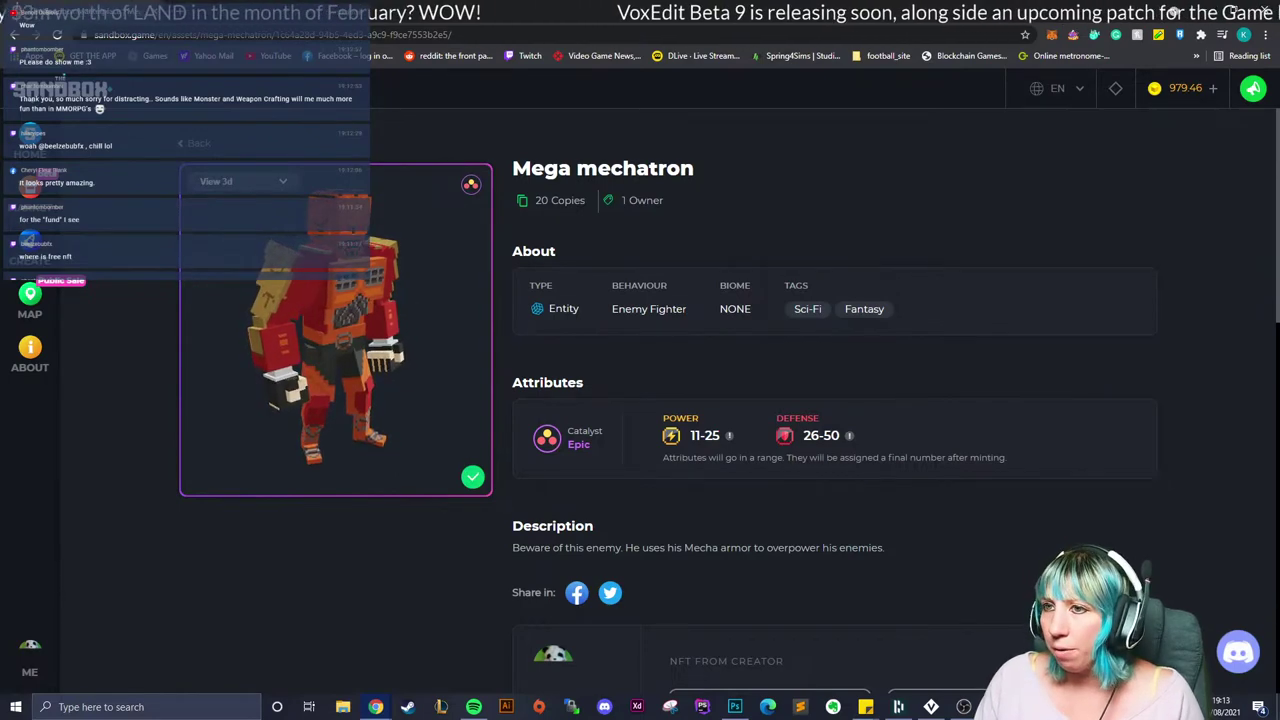
Step: Go back to the inventory, list the assets that are ready to mint, and select Mega Mechatron
key("alt+Left")
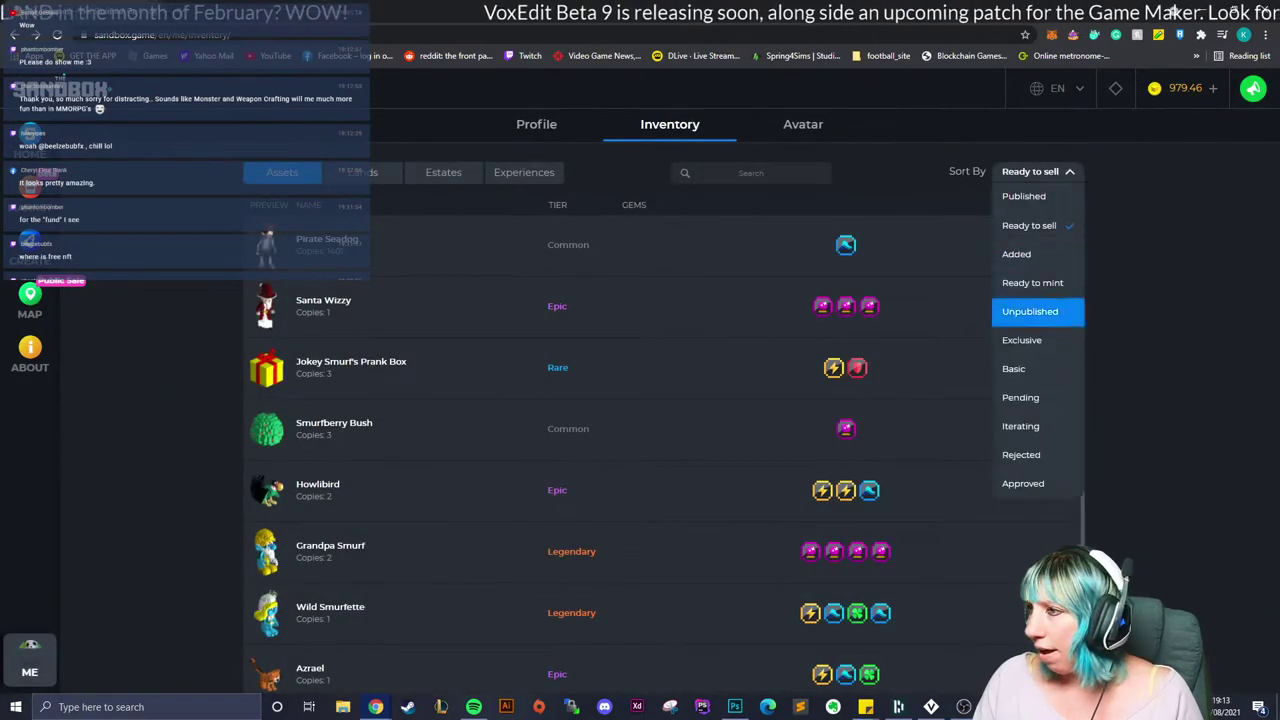
left_click(1032, 283)
left_click(1238, 153)
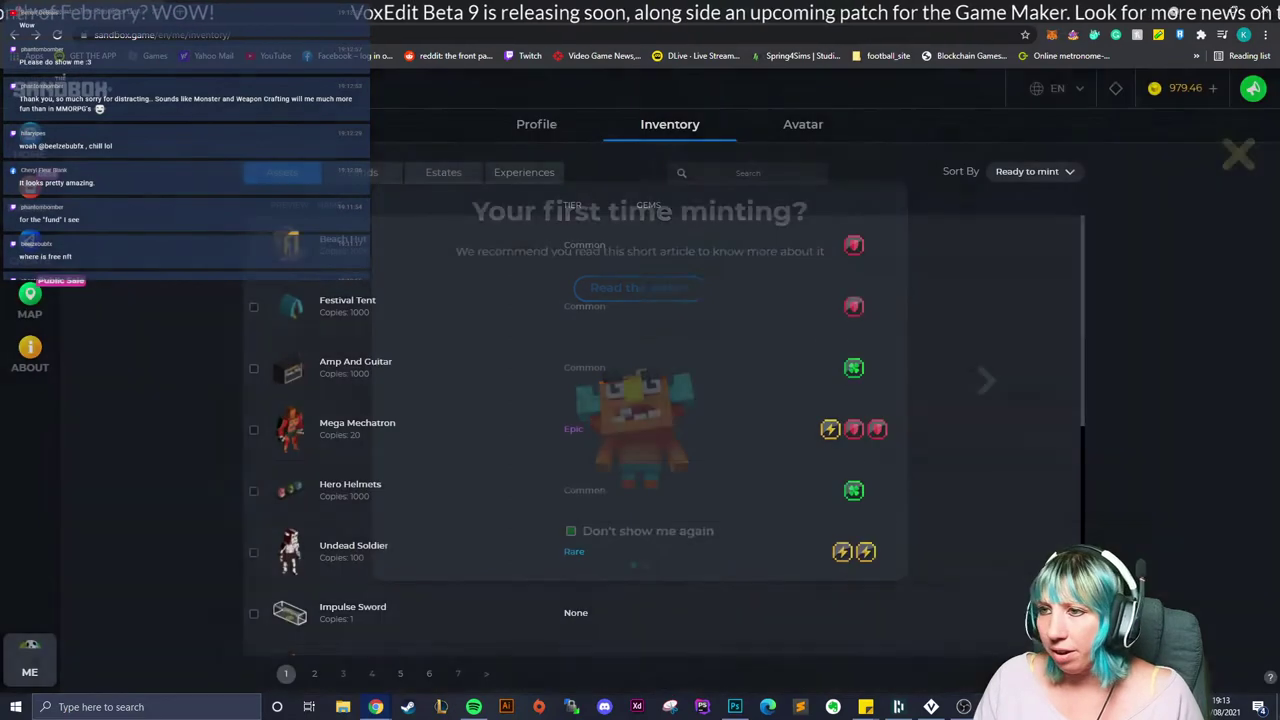
scroll(660, 430, "down", 3)
scroll(660, 430, "up", 2)
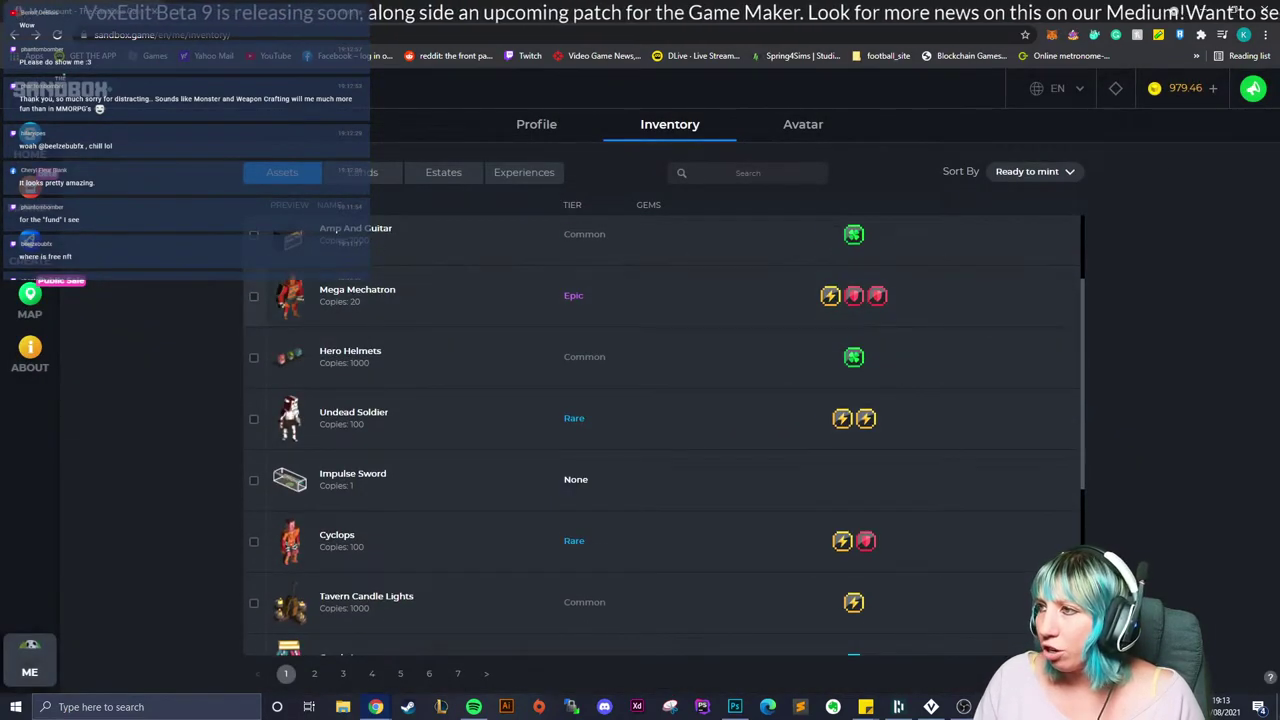
left_click(254, 296)
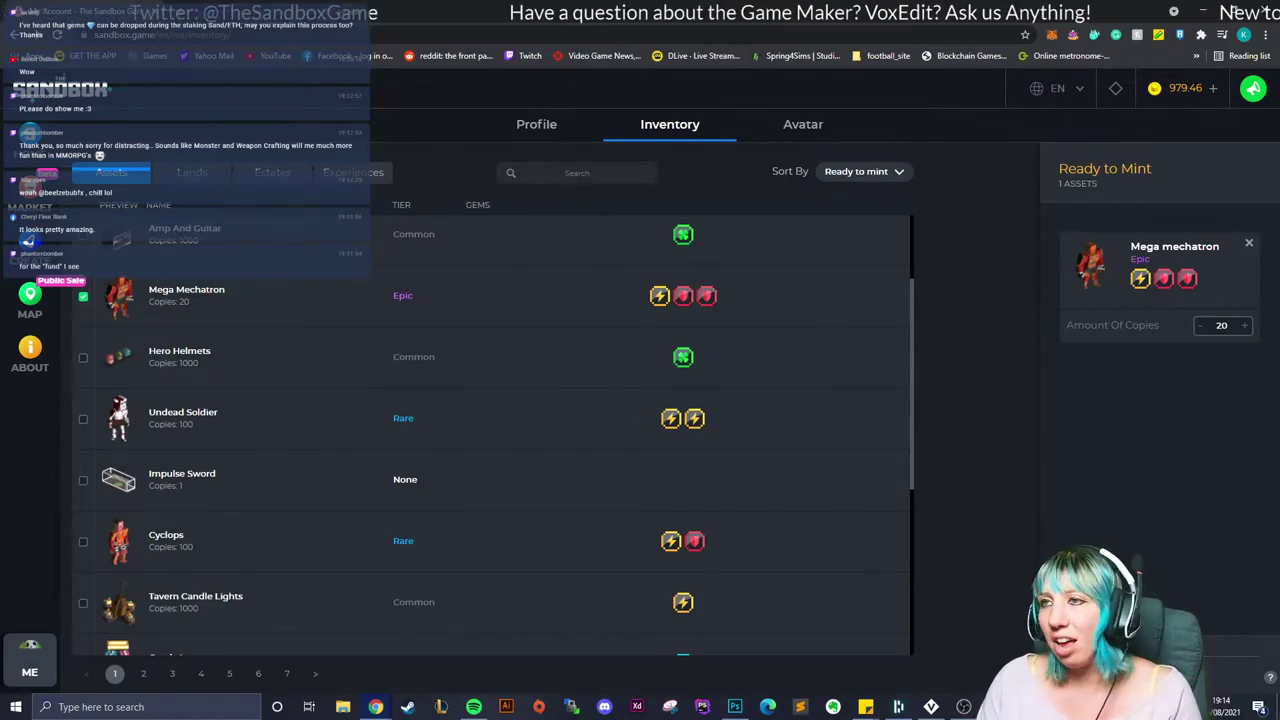
Step: Switch back to VoxEdit, save and close the RightForeArm model, and check the arms on the assembled avatar
key("alt+Tab")
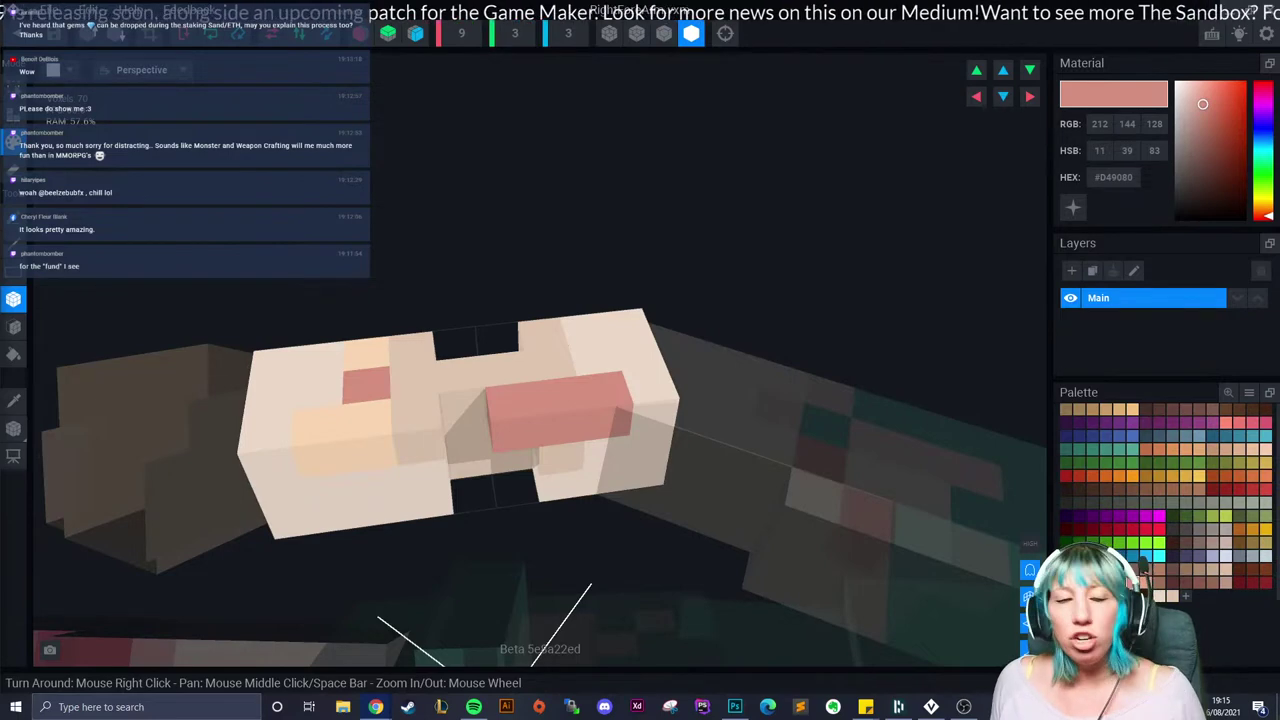
right_click_drag(590, 470, 450, 400)
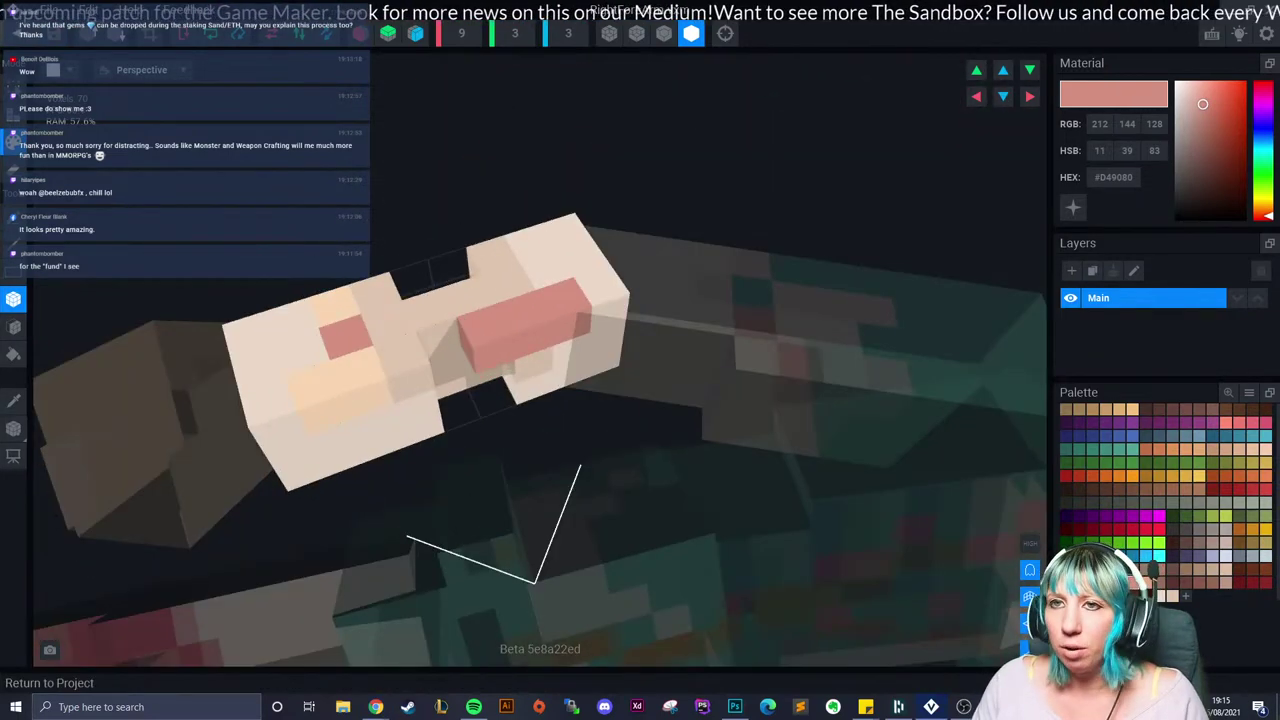
left_click(20, 33)
left_click(520, 257)
scroll(615, 300, "up", 4)
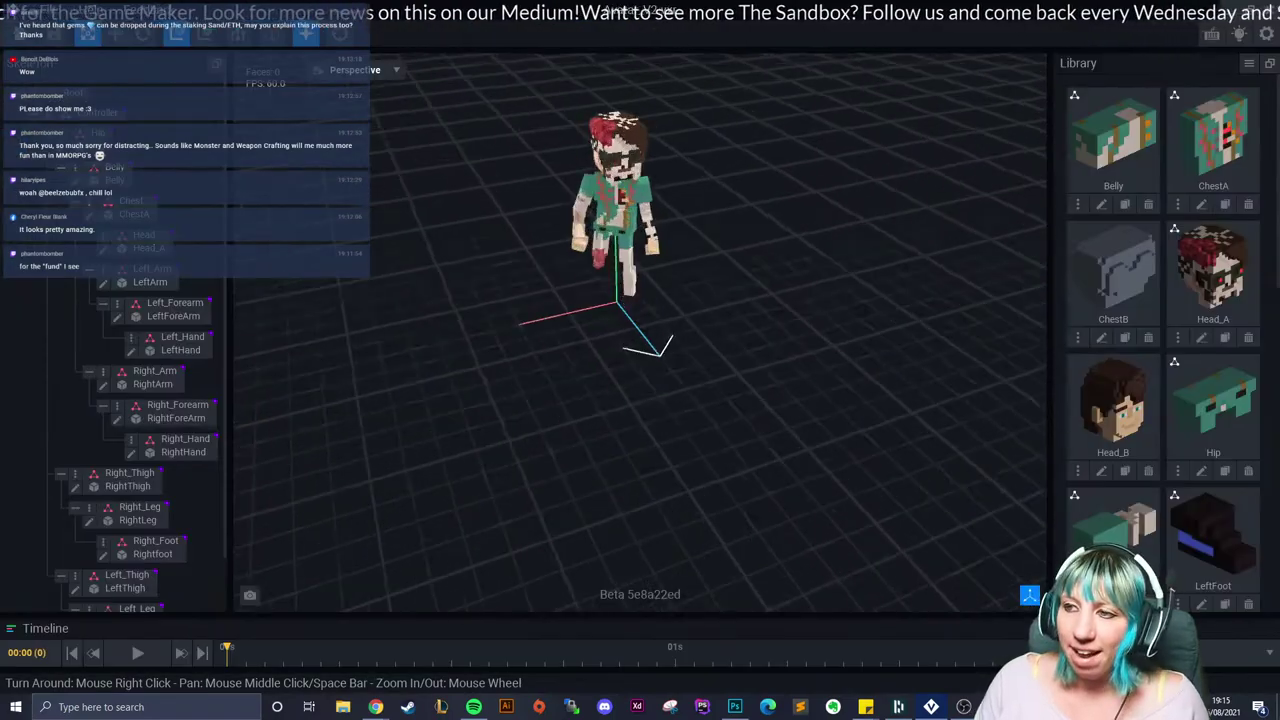
scroll(617, 300, "up", 4)
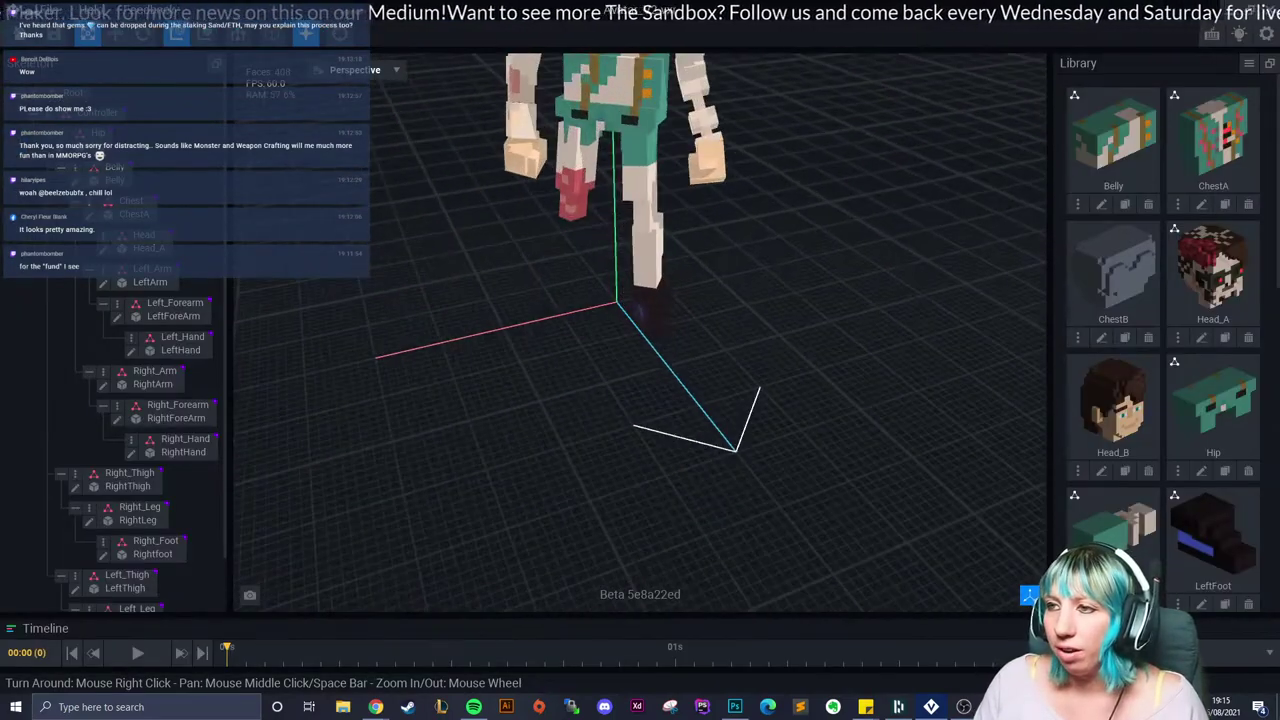
right_click_drag(617, 300, 677, 288)
middle_click_drag(582, 177, 528, 271)
scroll(510, 262, "up", 3)
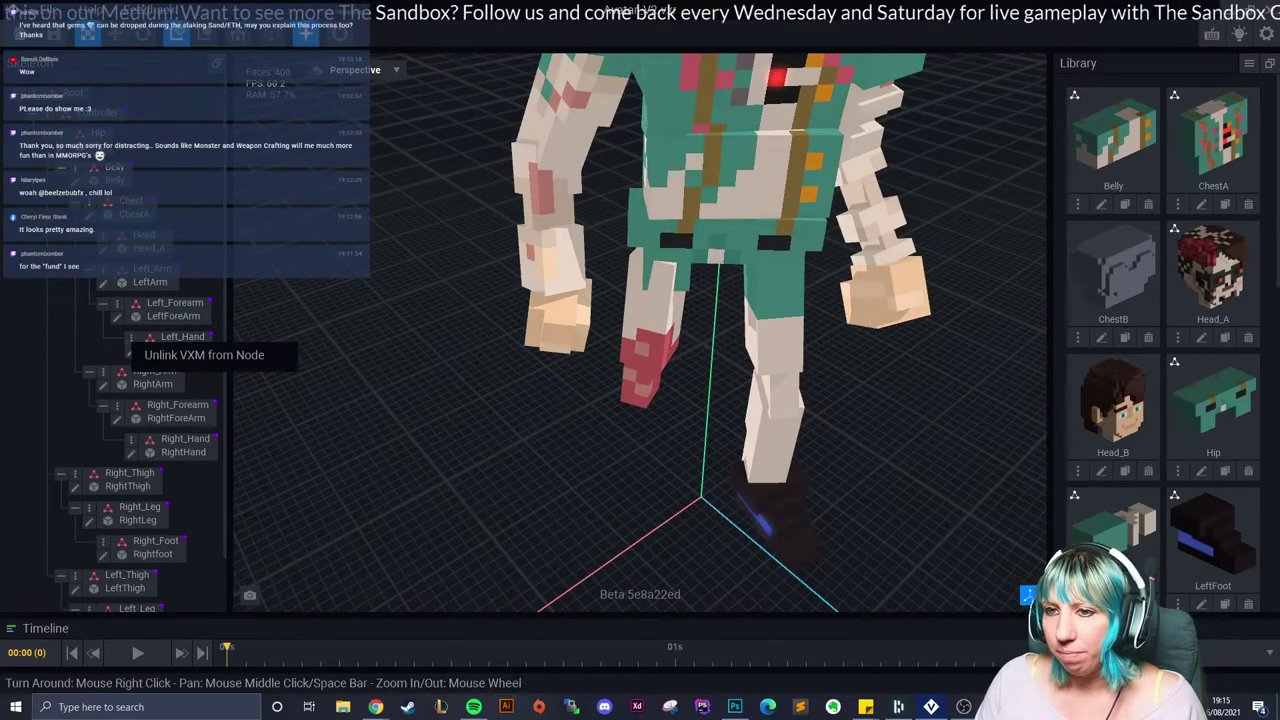
Step: Open the avatar's LeftHand model for editing and ready the box tool for painting in #FFE1C3
left_click(130, 350)
right_click_drag(698, 366, 694, 411)
scroll(694, 411, "up", 3)
mouse_move(771, 443)
right_mouse_down()
mouse_move(784, 421)
mouse_move(754, 428)
right_mouse_up()
left_click(775, 247, "alt")
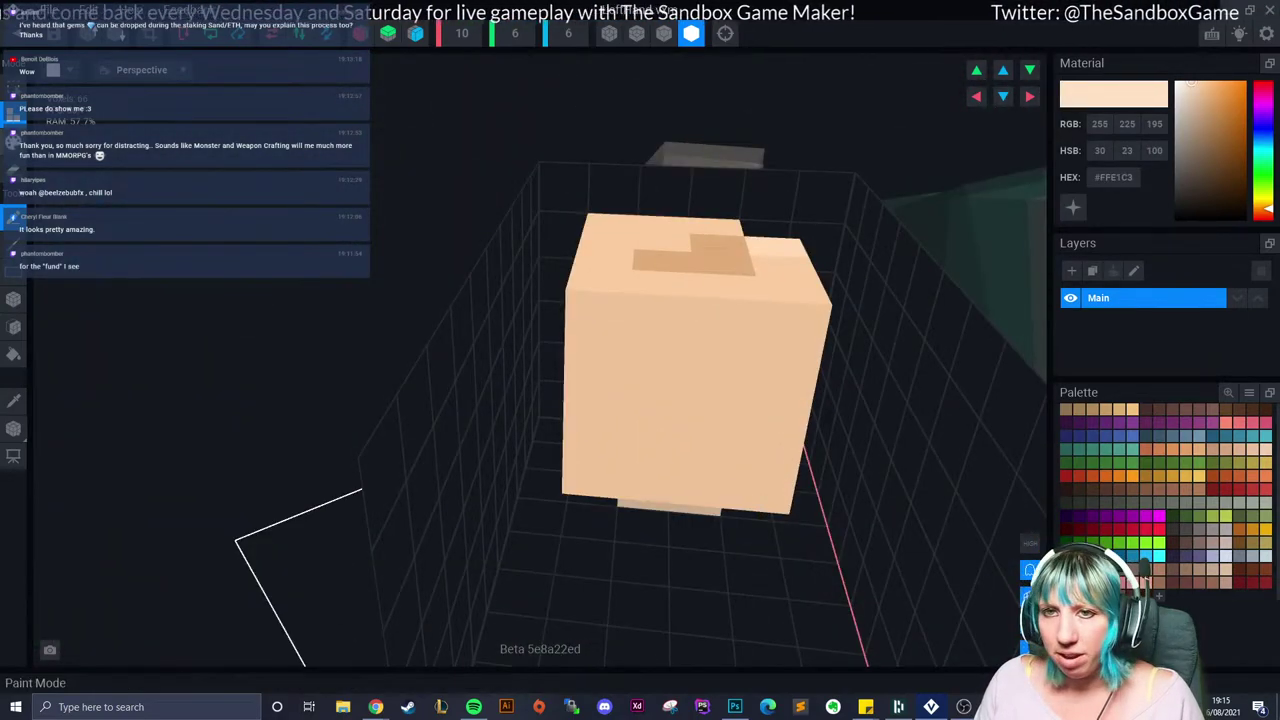
left_click(13, 141)
left_click(13, 299)
Step: Paint most of the left hand's outer faces in #FFE1C3
right_click_drag(612, 240, 632, 318)
left_click_drag(558, 140, 596, 368)
left_click_drag(634, 178, 641, 142)
right_click_drag(614, 130, 655, 194)
left_click_drag(650, 153, 605, 425)
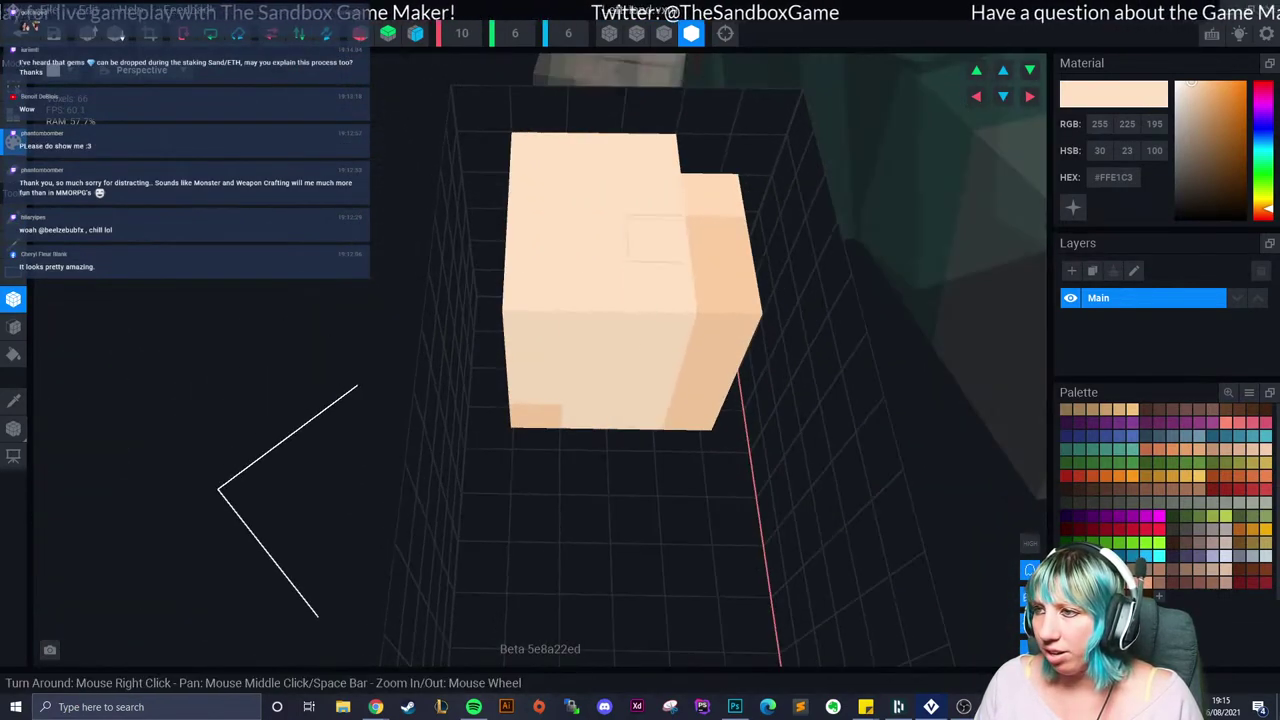
mouse_move(708, 194)
left_mouse_down()
mouse_move(708, 330)
mouse_move(690, 410)
left_mouse_up()
left_click_drag(532, 335, 536, 418)
Step: Set the paint color to #FFDAB5 and shade voxels on the left hand's remaining faces
mouse_move(583, 429)
right_mouse_down()
mouse_move(532, 516)
mouse_move(514, 497)
mouse_move(630, 462)
mouse_move(580, 300)
mouse_move(545, 285)
mouse_move(606, 280)
mouse_move(646, 337)
right_mouse_up()
left_click(1195, 82)
left_click_drag(830, 280, 828, 255)
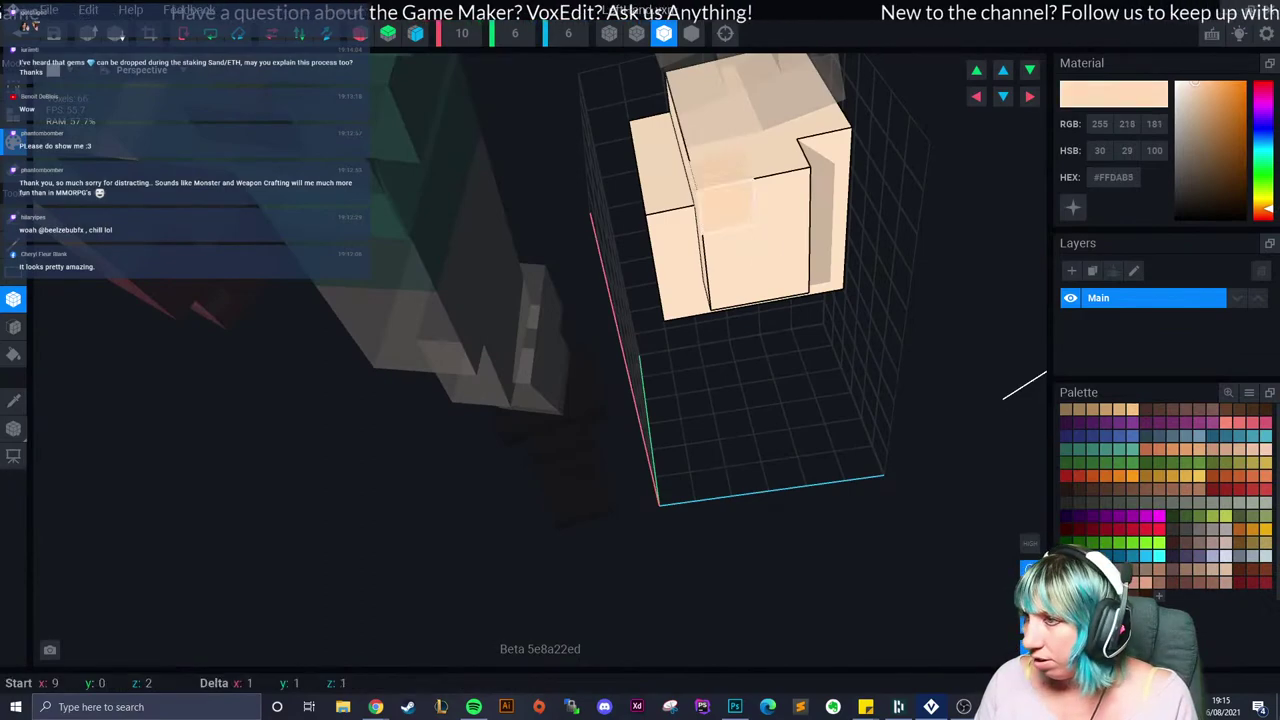
right_click_drag(828, 255, 706, 255)
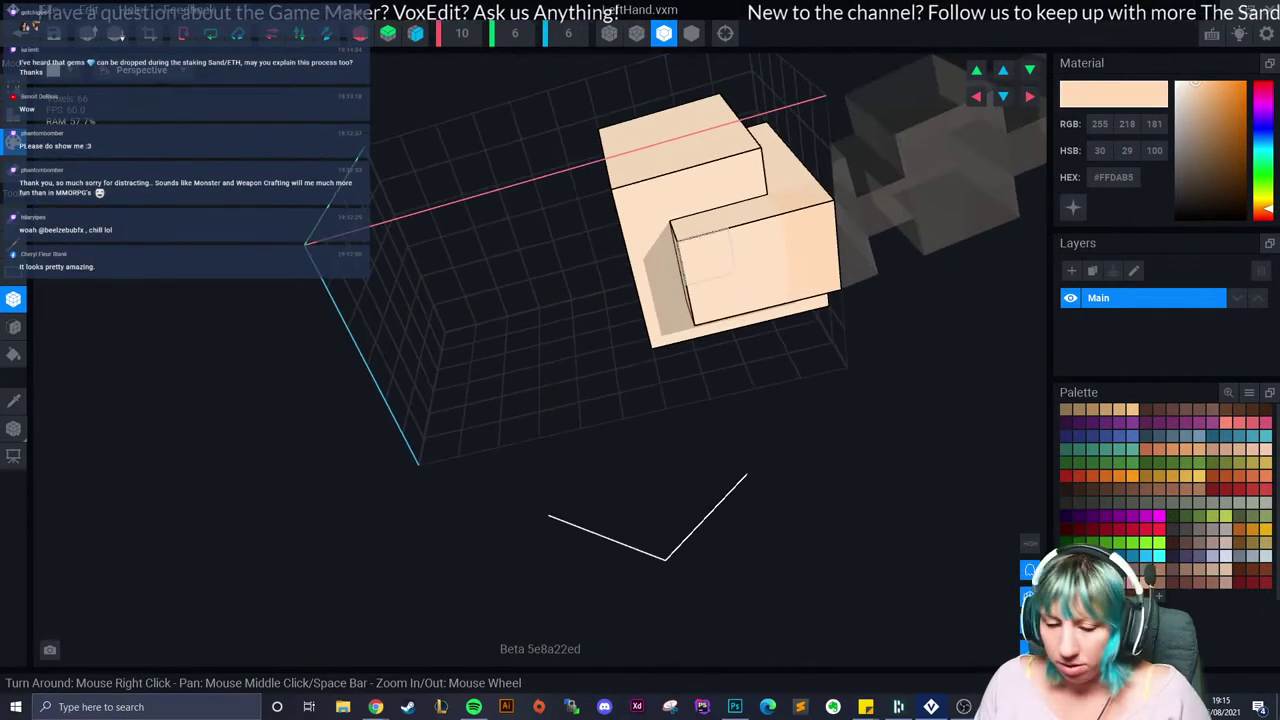
left_click_drag(705, 257, 714, 298)
right_click_drag(714, 298, 720, 311)
middle_click_drag(720, 311, 737, 455)
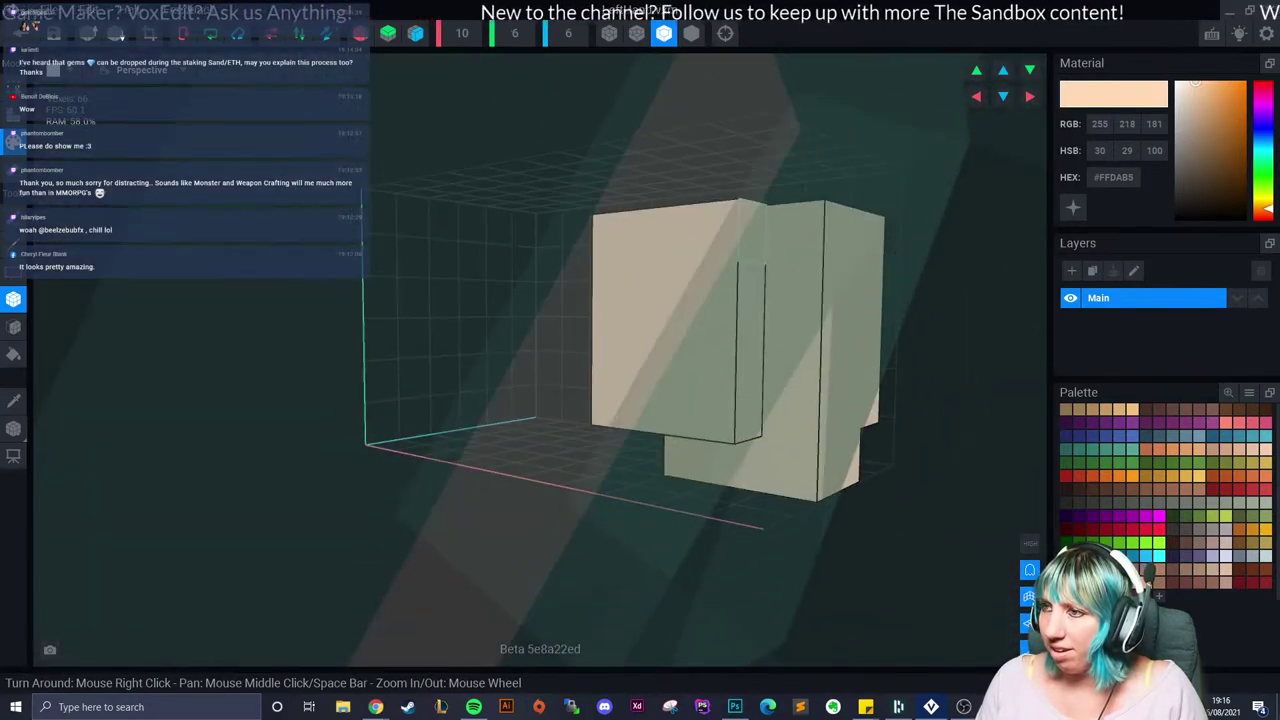
left_click_drag(711, 228, 713, 418)
Step: Set the paint color to #4A968A and paint blocks of voxels on the left hand's large flat faces
right_click_drag(713, 418, 703, 416)
scroll(703, 416, "up", 3)
scroll(614, 343, "down", 3)
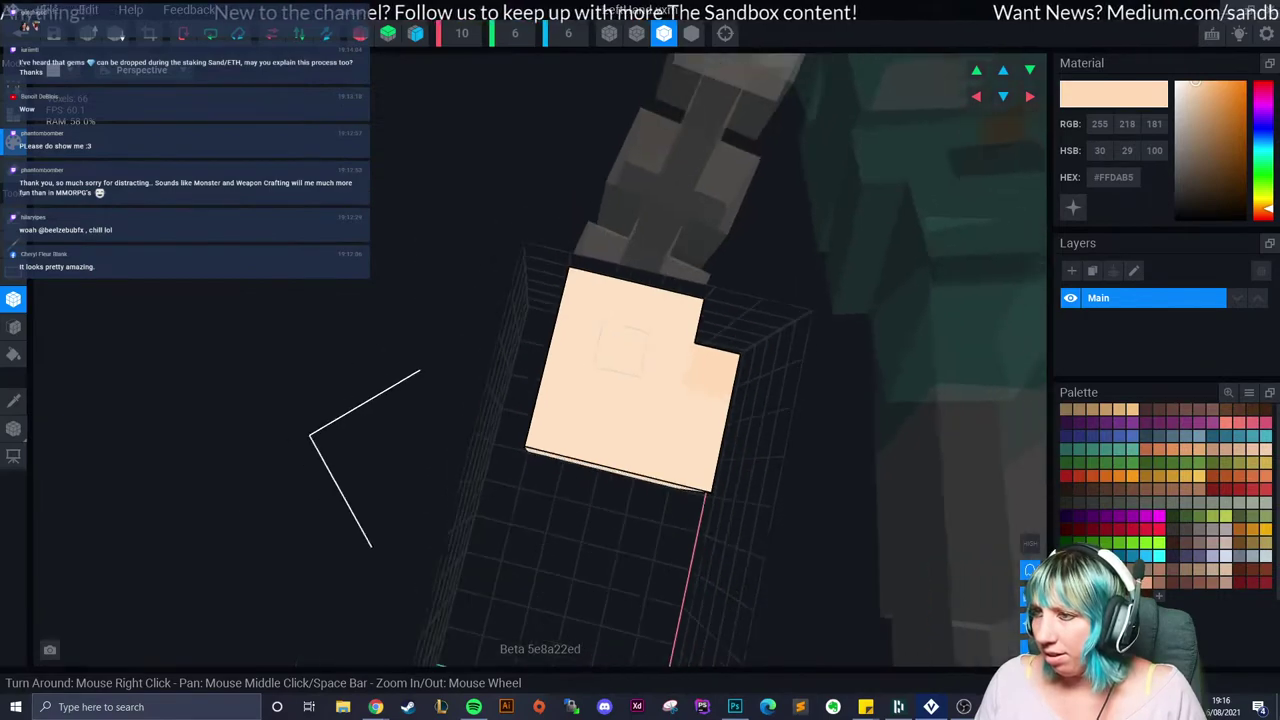
mouse_move(623, 349)
right_mouse_down()
mouse_move(649, 356)
mouse_move(606, 360)
right_mouse_up()
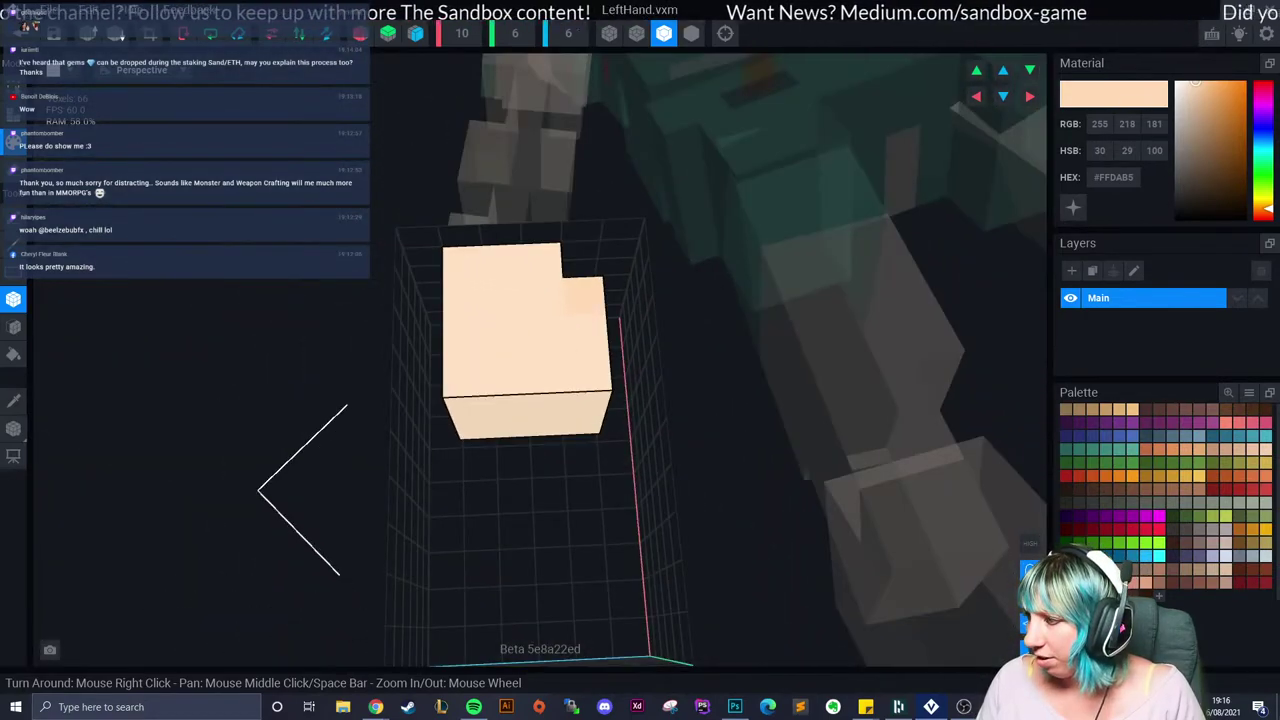
left_click(1119, 449)
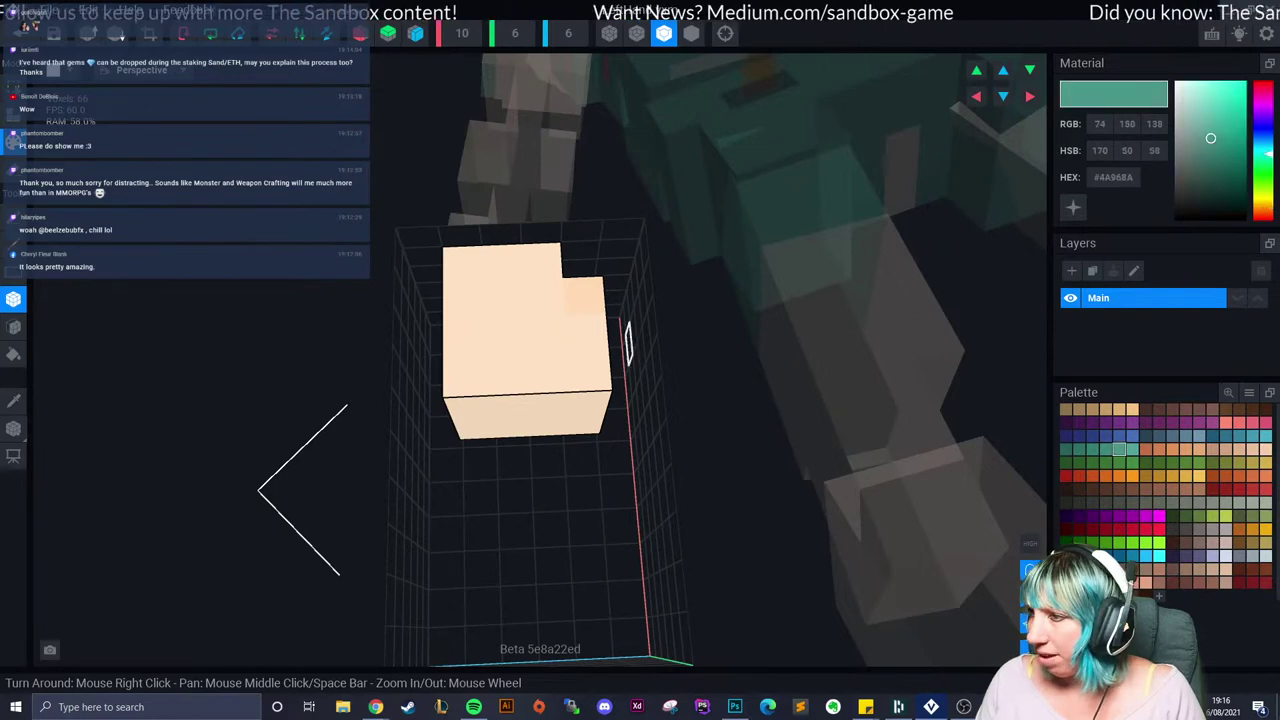
left_click_drag(463, 262, 543, 297)
mouse_move(463, 338)
left_mouse_down()
mouse_move(506, 378)
mouse_move(547, 373)
left_mouse_up()
mouse_move(547, 373)
right_mouse_down()
mouse_move(537, 391)
mouse_move(590, 421)
right_mouse_up()
mouse_move(590, 432)
left_mouse_down()
mouse_move(590, 566)
mouse_move(543, 564)
left_mouse_up()
left_click(635, 491)
right_click_drag(594, 563, 594, 563)
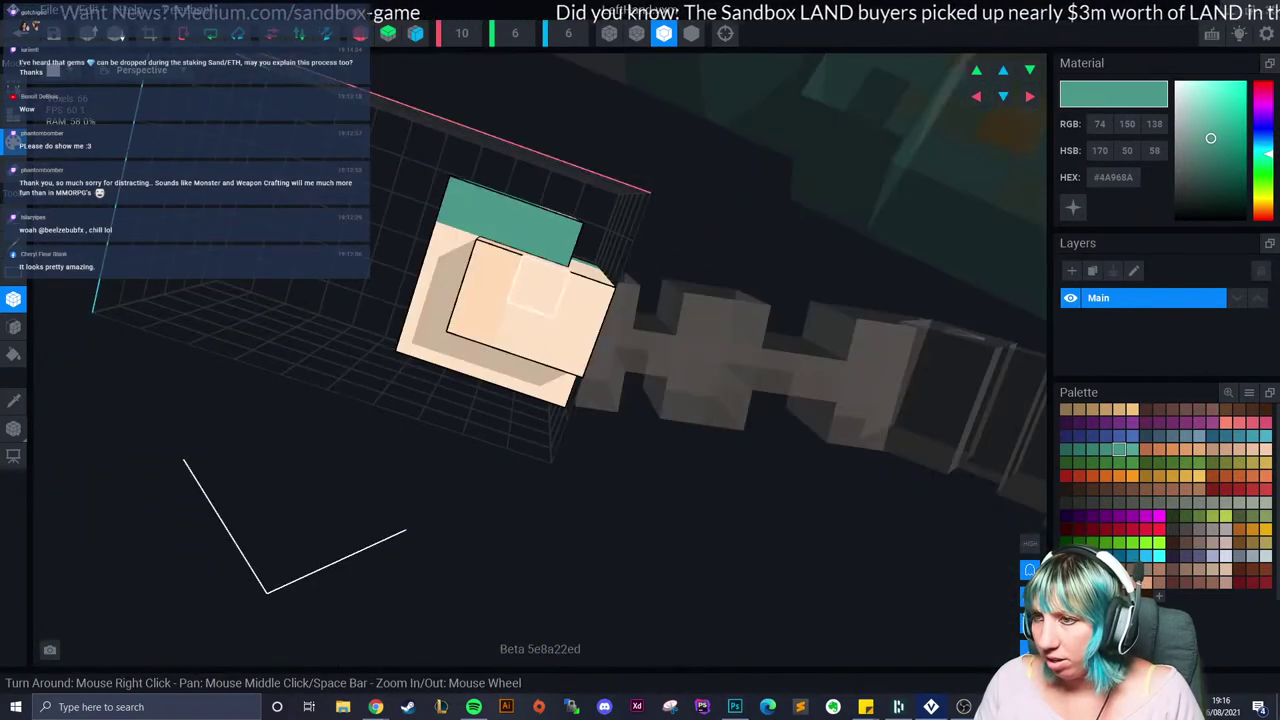
Step: Paint the left hand's thumb side and remaining faces in #4A968A, leaving a few skin-colored voxels at the fingers
left_click_drag(541, 285, 521, 333)
right_click_drag(521, 333, 516, 270)
left_click(516, 270)
left_click_drag(516, 270, 545, 330)
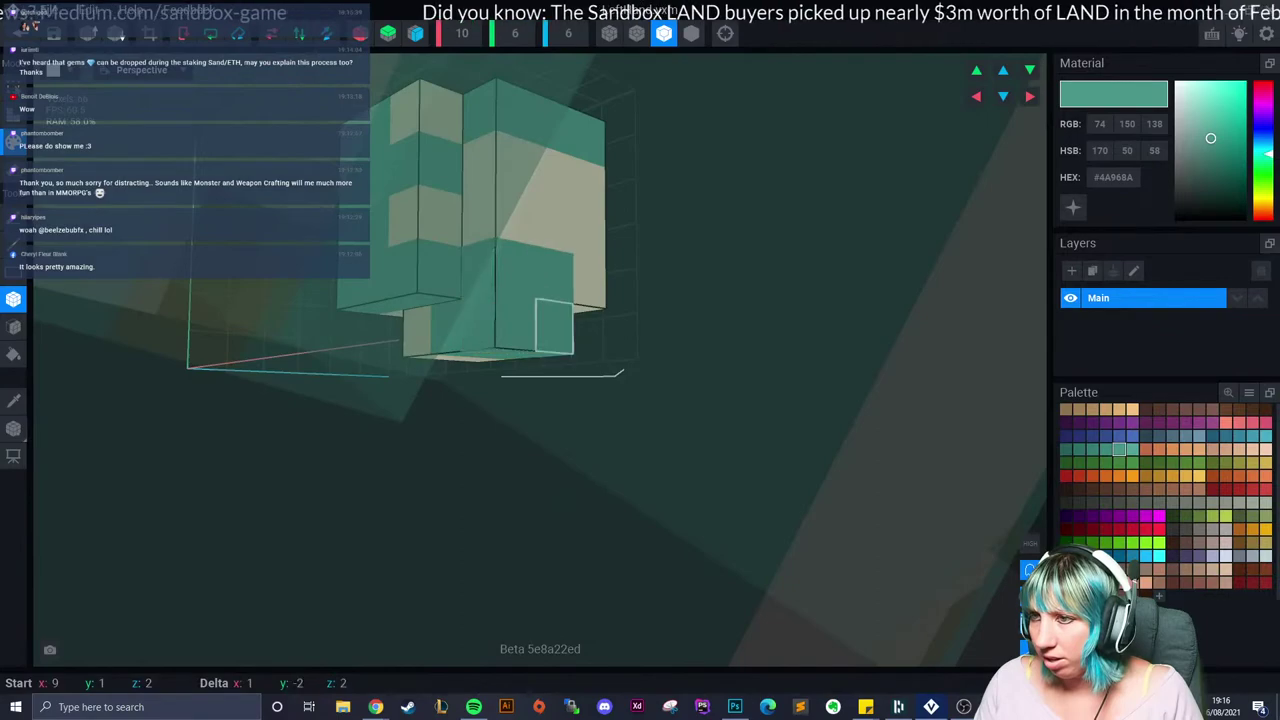
right_click_drag(545, 330, 523, 275)
left_click(520, 158)
mouse_move(520, 158)
left_mouse_down()
mouse_move(571, 216)
mouse_move(548, 270)
left_mouse_up()
mouse_move(548, 270)
right_mouse_down()
mouse_move(523, 274)
mouse_move(586, 220)
right_mouse_up()
left_click_drag(586, 160, 737, 286)
mouse_move(737, 286)
right_mouse_down()
mouse_move(721, 281)
mouse_move(795, 290)
right_mouse_up()
right_click_drag(795, 290, 720, 310)
Step: Sample #FFDAB5 from the left hand and paint vertical finger strips in it over the green area
left_click(14, 400)
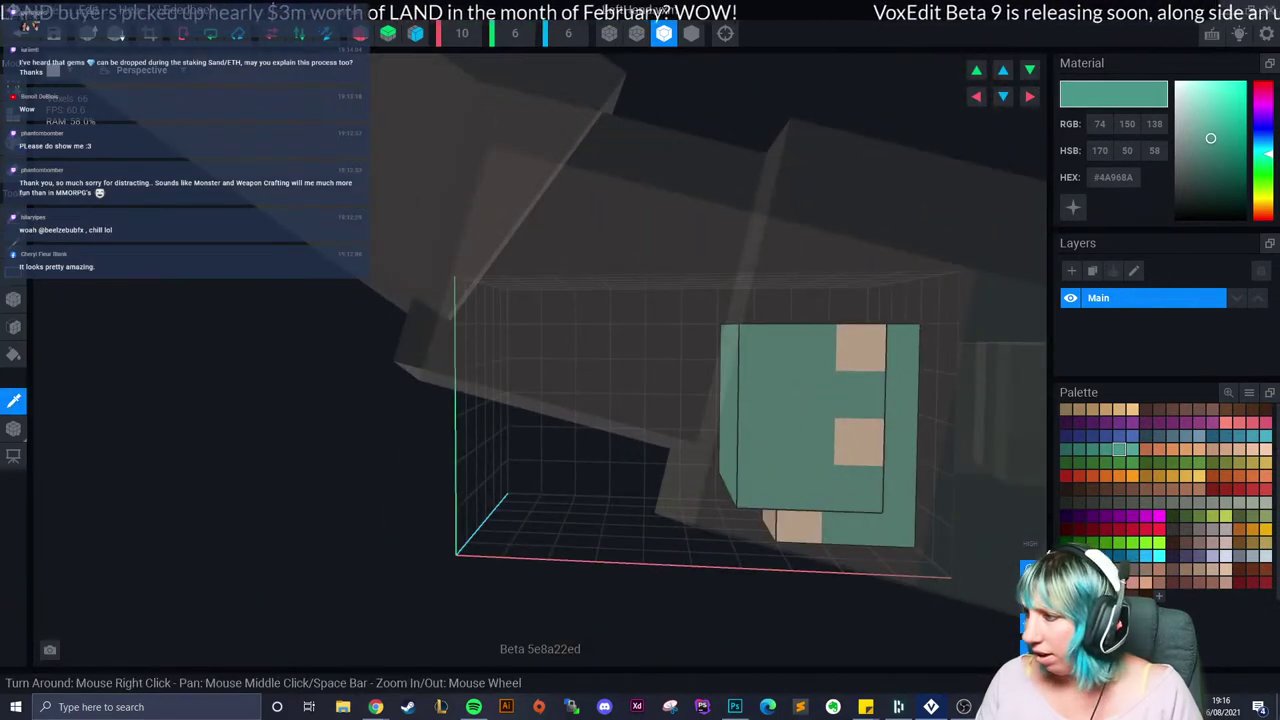
left_click(858, 441)
right_click_drag(540, 377, 594, 377)
left_click(13, 141)
right_click_drag(520, 363, 449, 363)
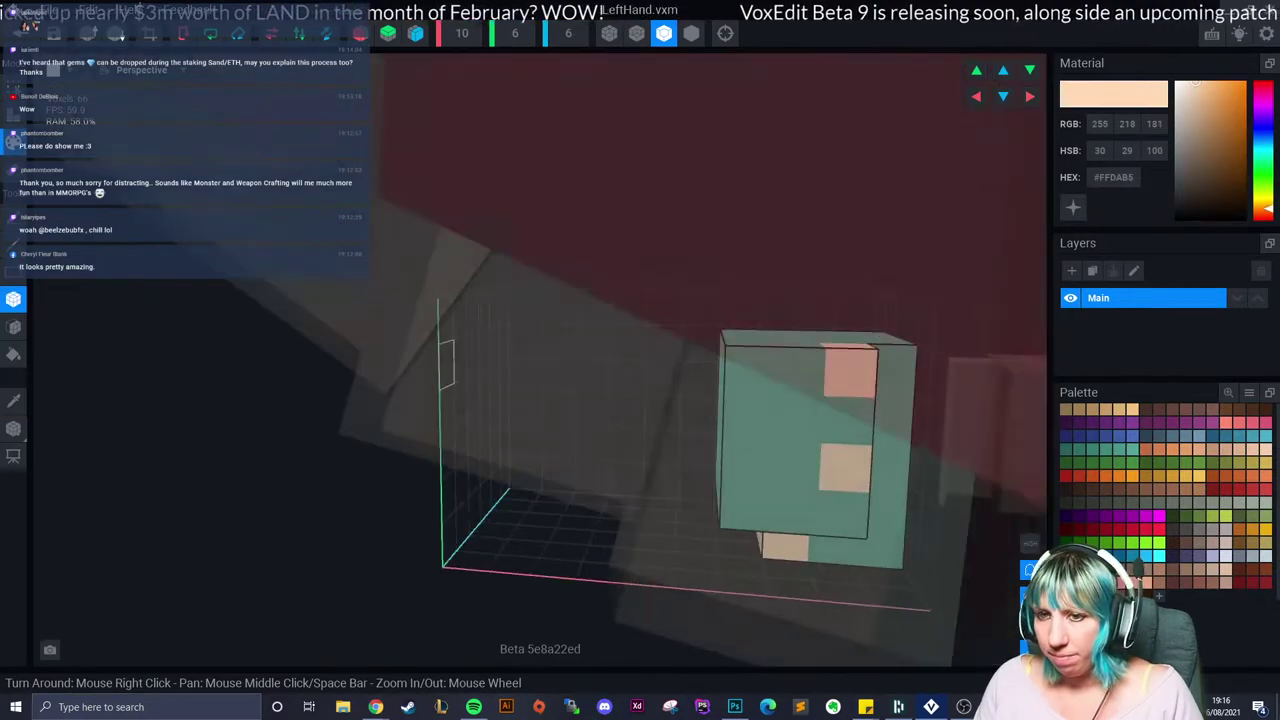
middle_click_drag(700, 355, 573, 294)
left_click_drag(627, 303, 627, 445)
right_click_drag(510, 398, 606, 405)
left_click_drag(459, 310, 459, 467)
mouse_move(459, 467)
right_mouse_down()
mouse_move(511, 489)
mouse_move(486, 489)
right_mouse_up()
scroll(511, 489, "down", 2)
right_click_drag(486, 385, 560, 418)
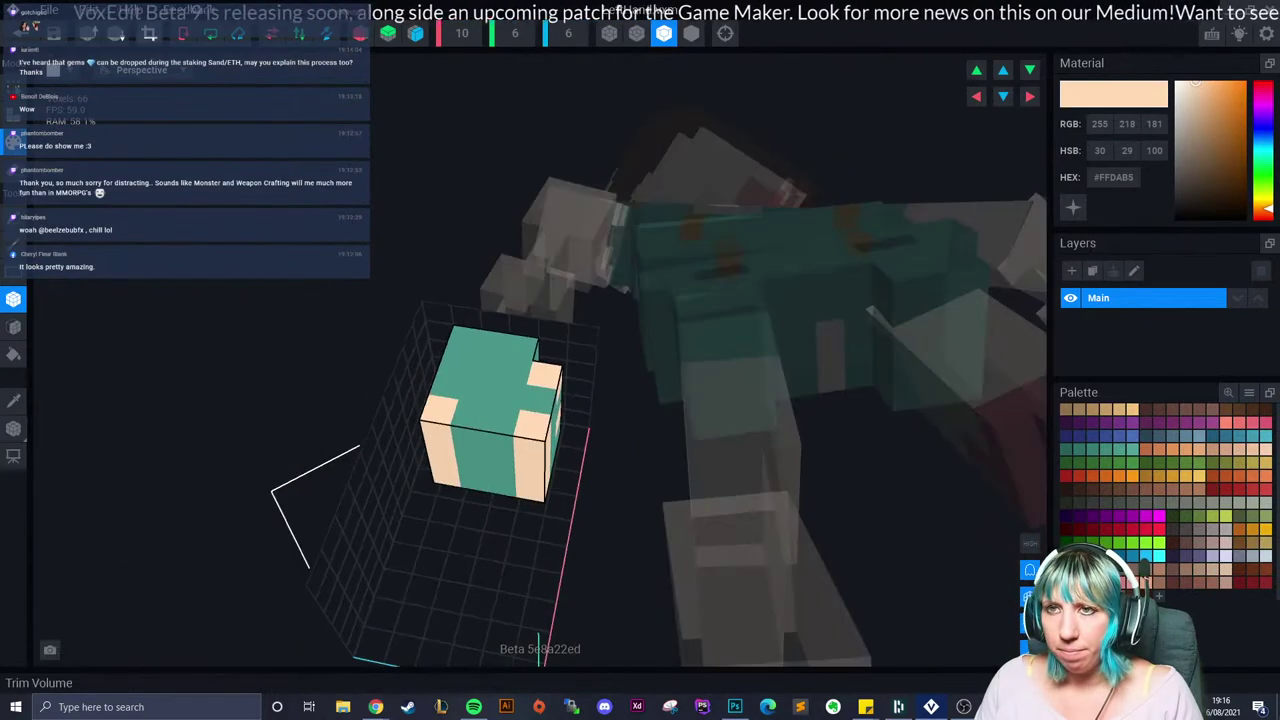
Step: Trim the left hand's volume to fit its voxels, then save and close the LeftHand model
scroll(486, 489, "up", 3)
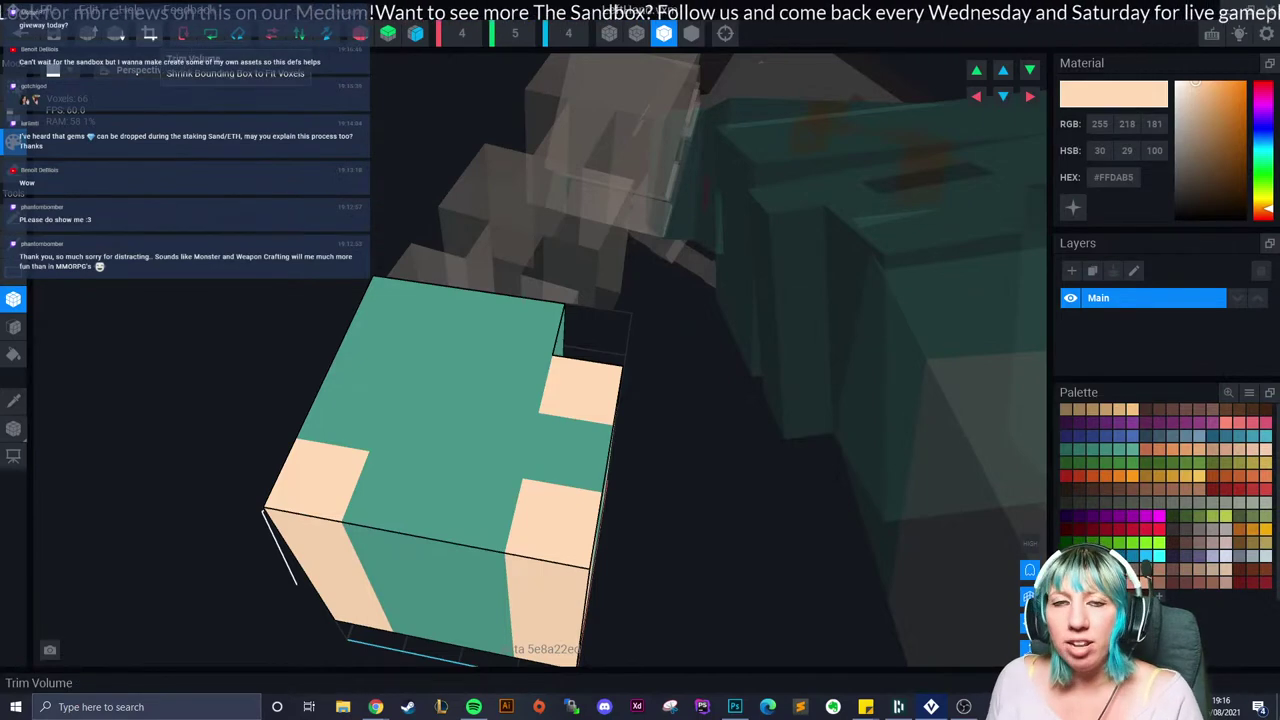
scroll(563, 443, "down", 3)
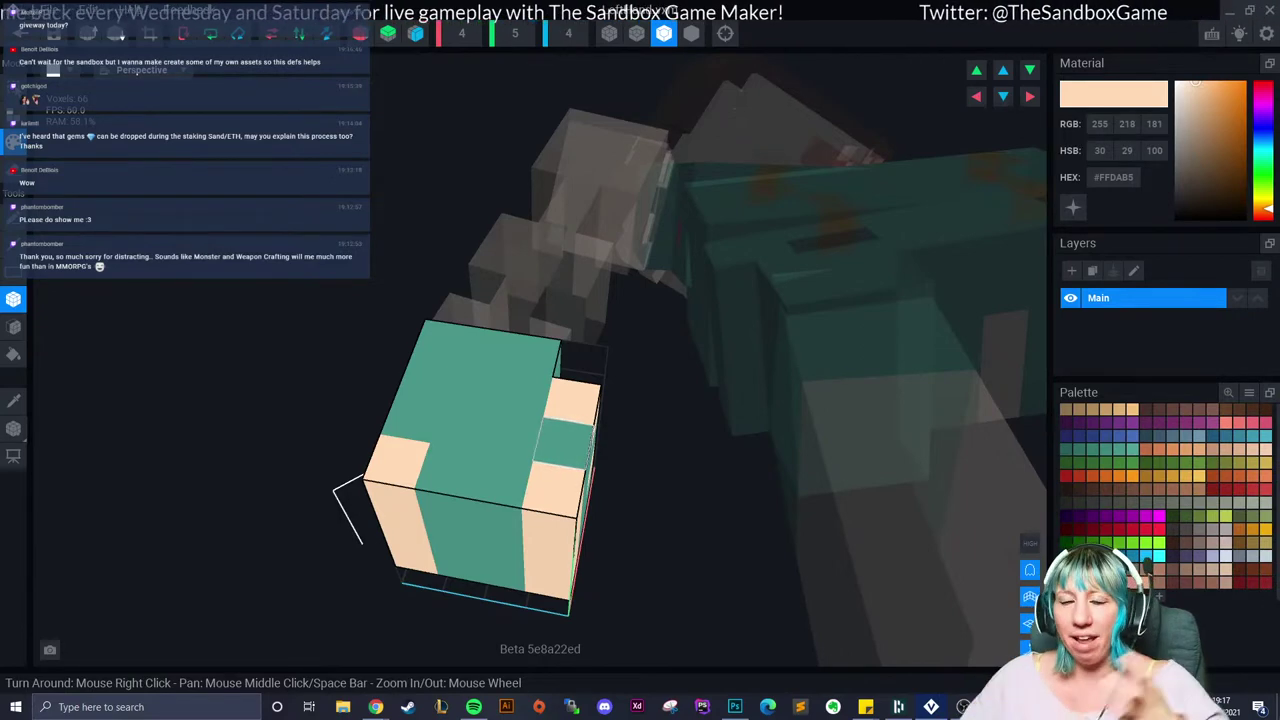
right_click_drag(590, 440, 606, 487)
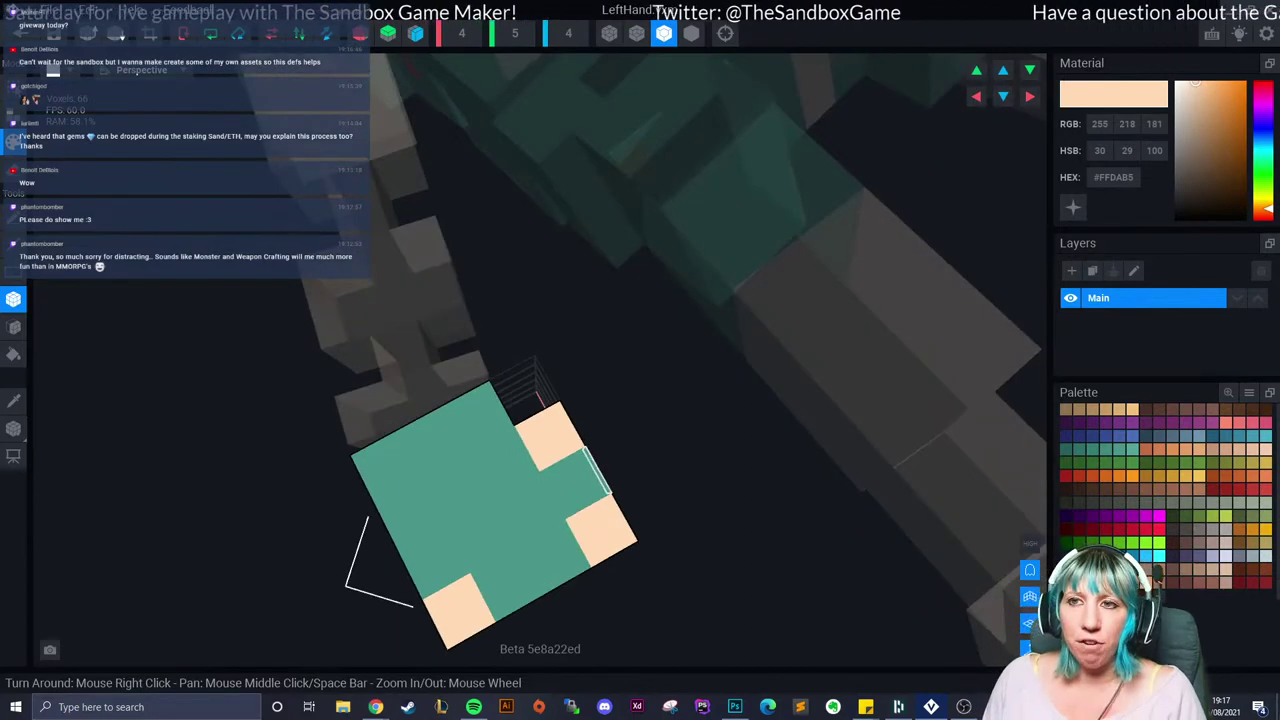
right_click_drag(606, 487, 600, 440)
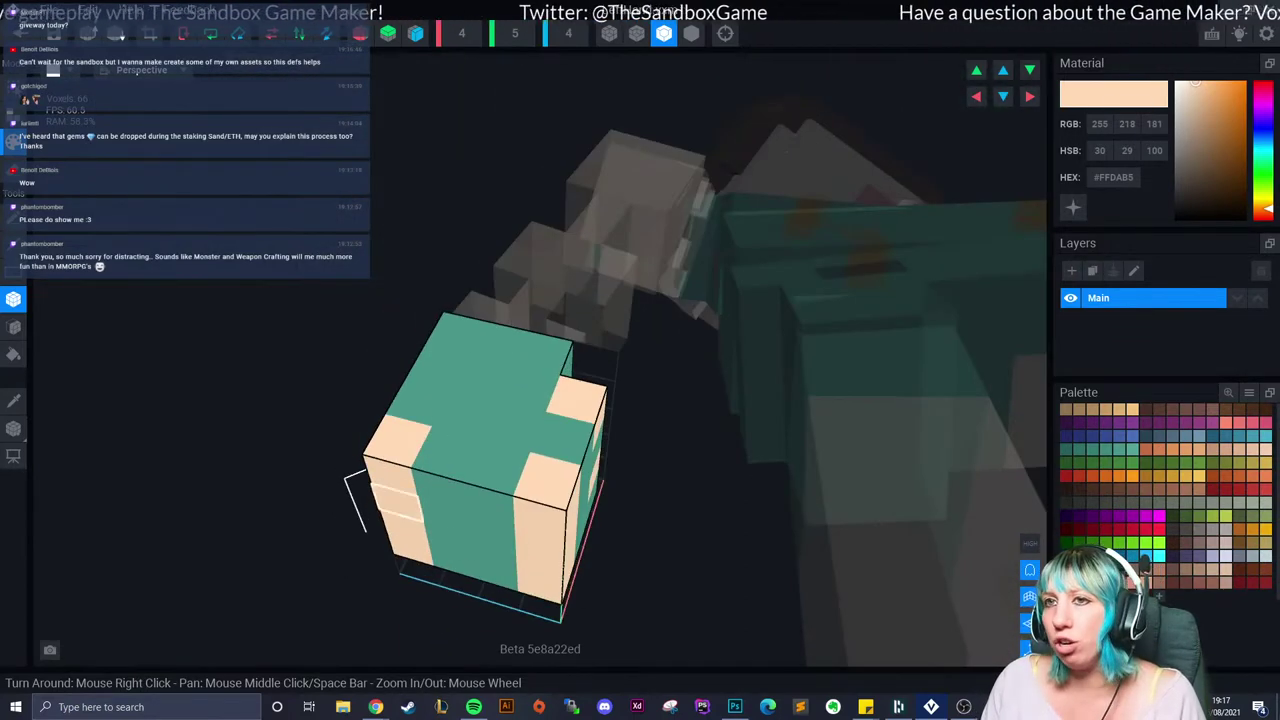
left_click(20, 33)
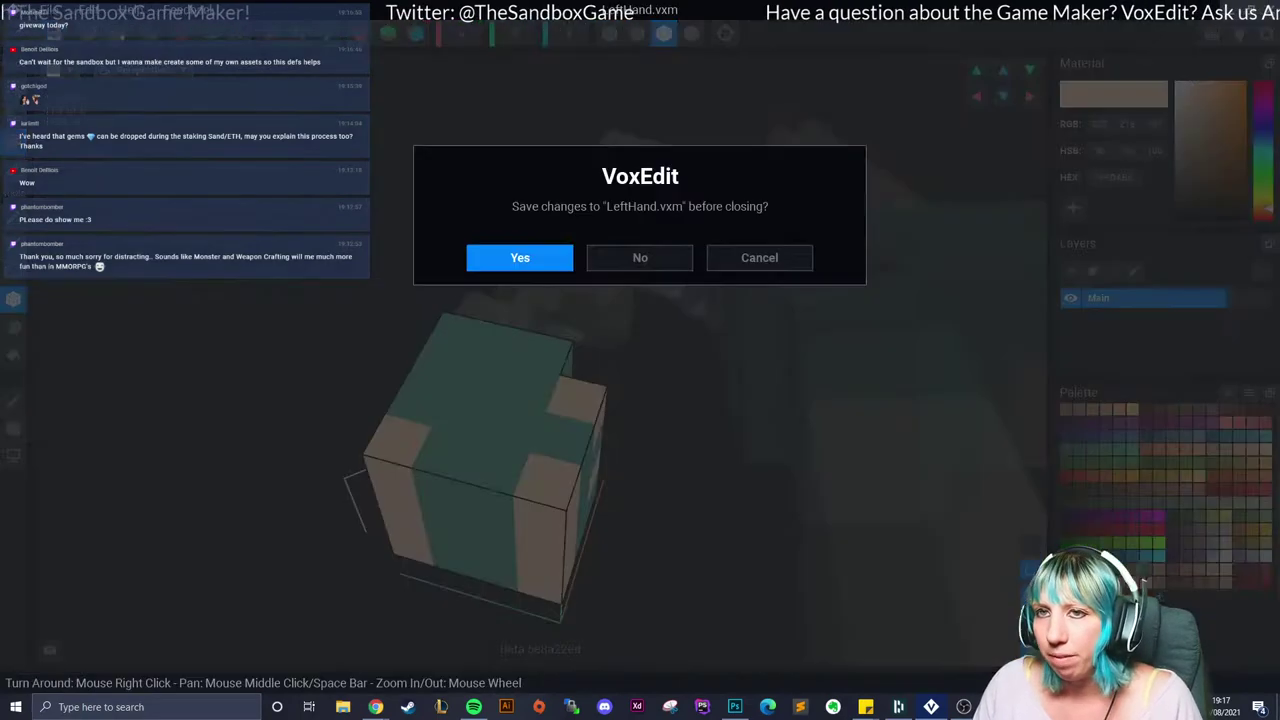
left_click(520, 257)
scroll(630, 310, "up", 6)
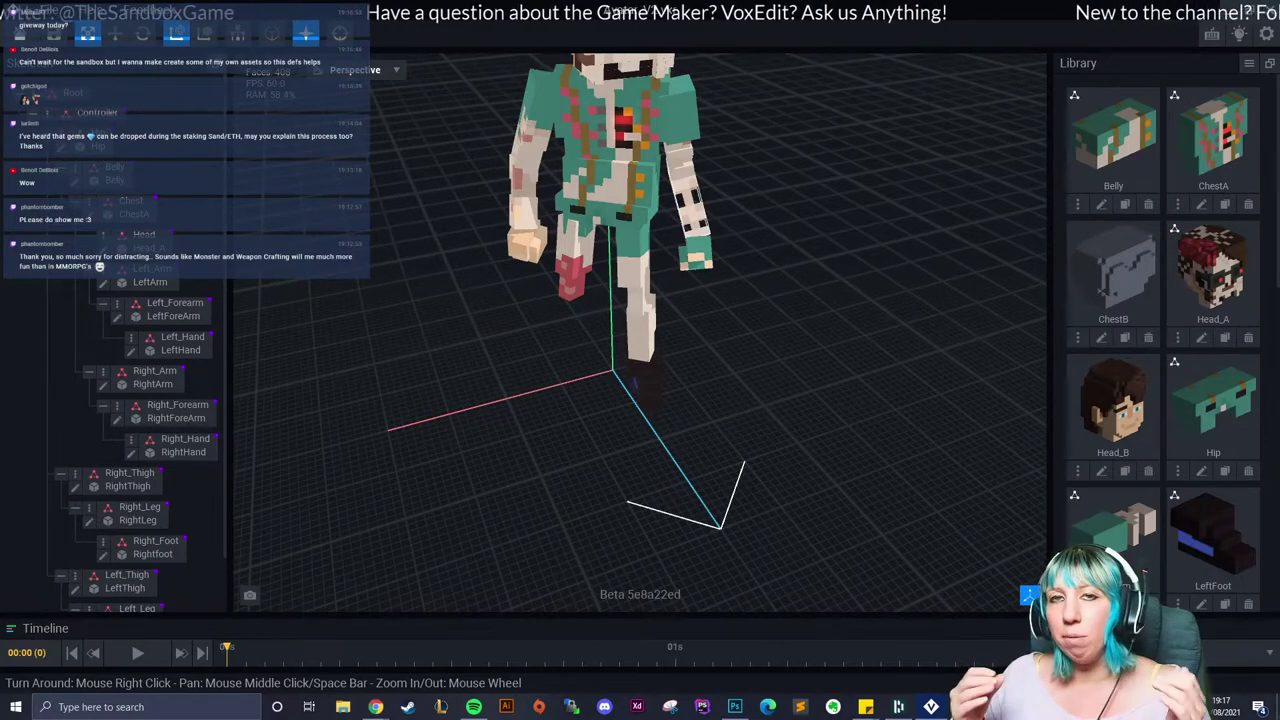
scroll(660, 300, "up", 6)
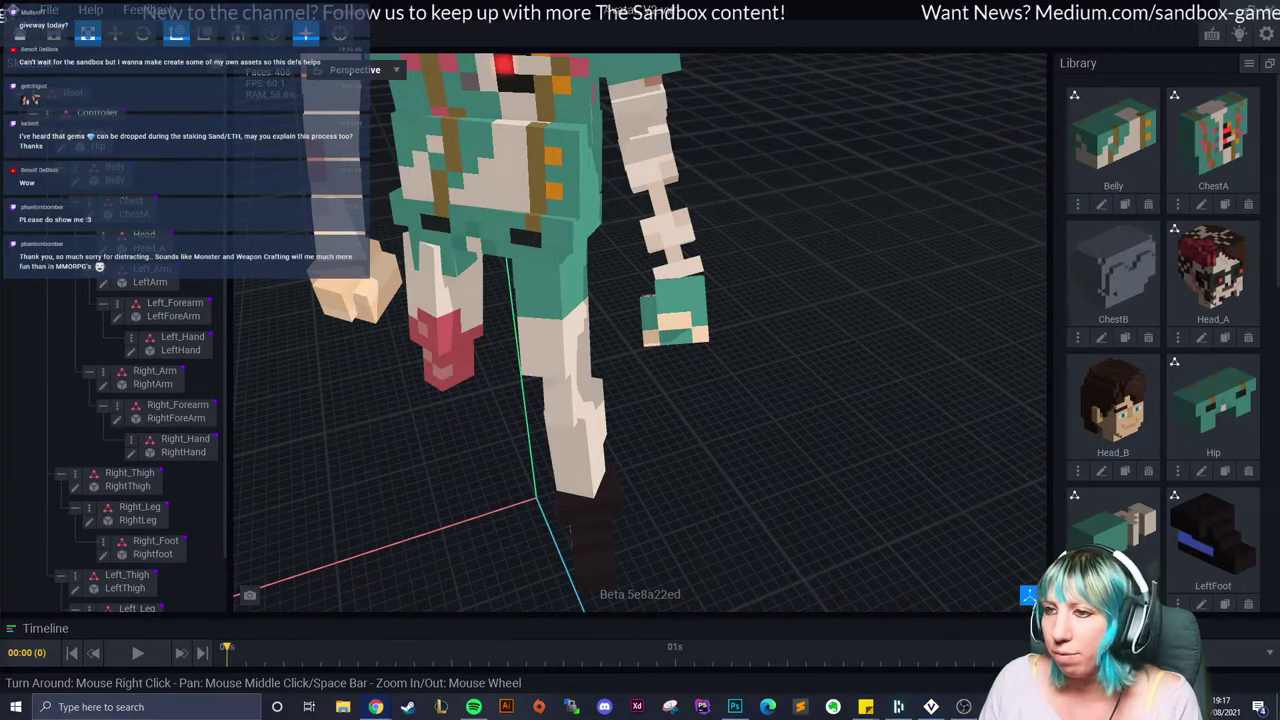
right_click_drag(420, 340, 310, 295)
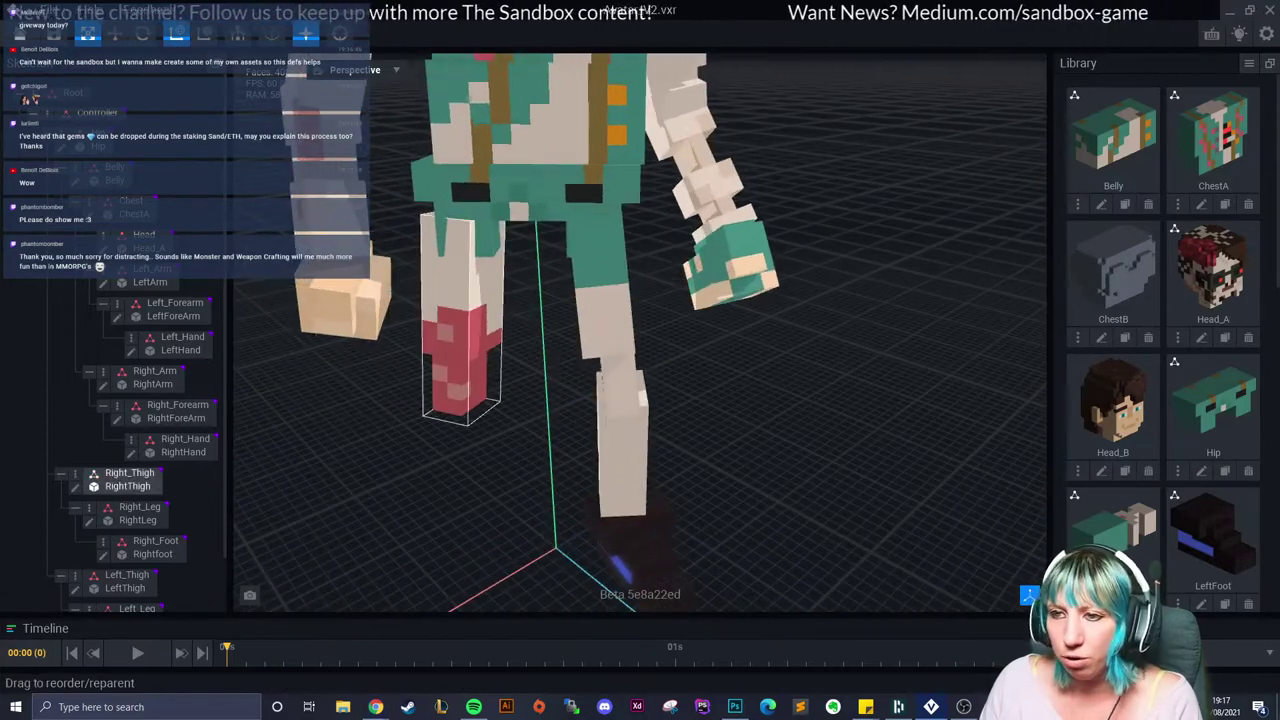
Step: Inspect the RightHand model and the LeftHand's green paint color, saving and closing each model
left_click(131, 452)
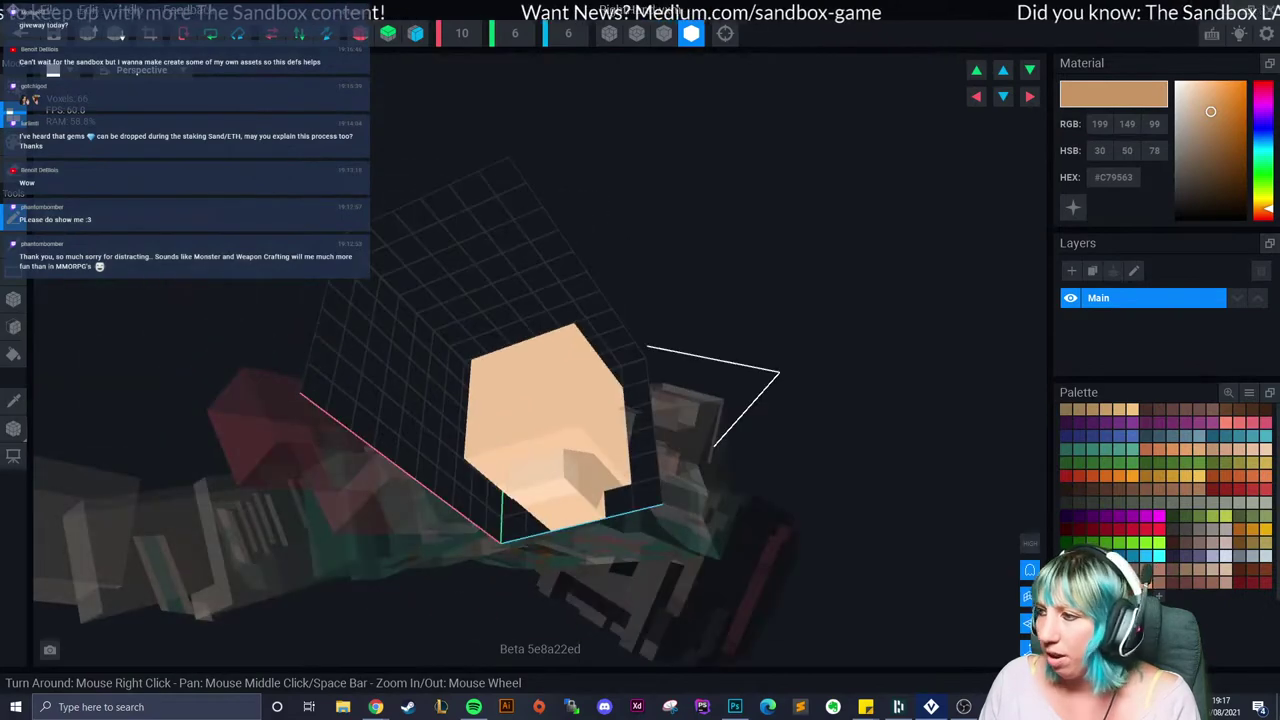
right_click_drag(560, 362, 506, 423)
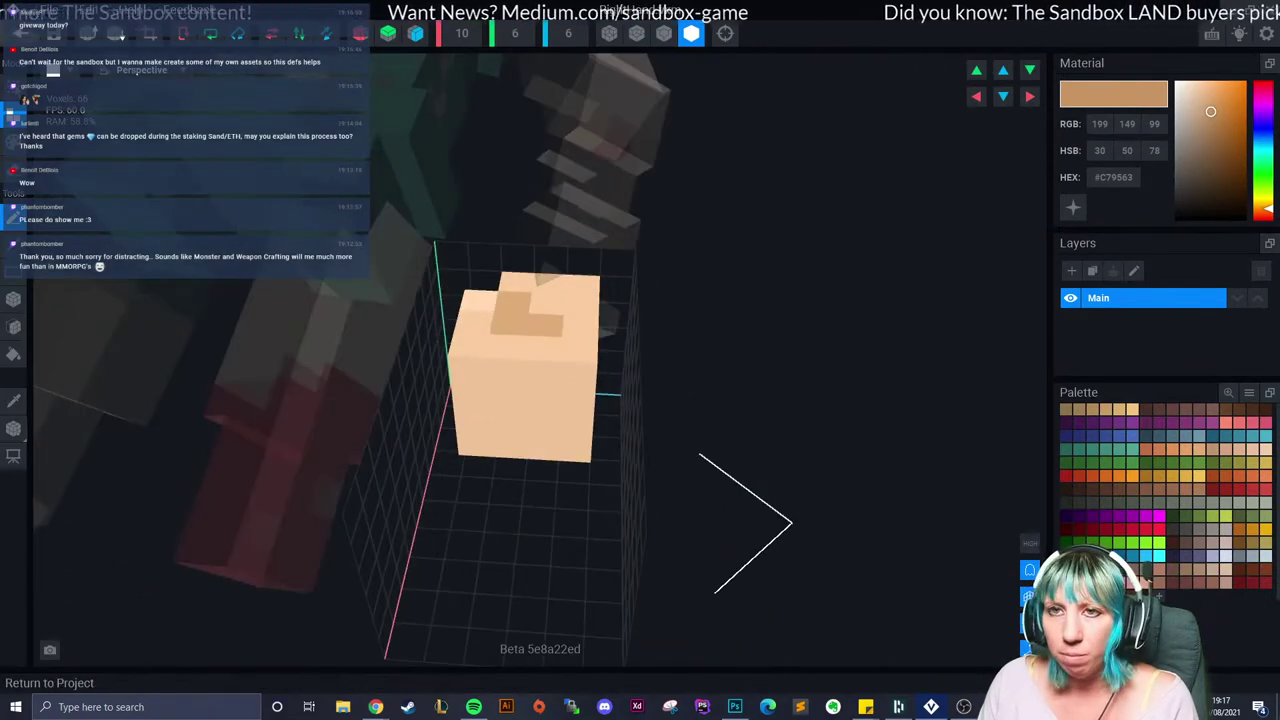
left_click(20, 33)
left_click(519, 257)
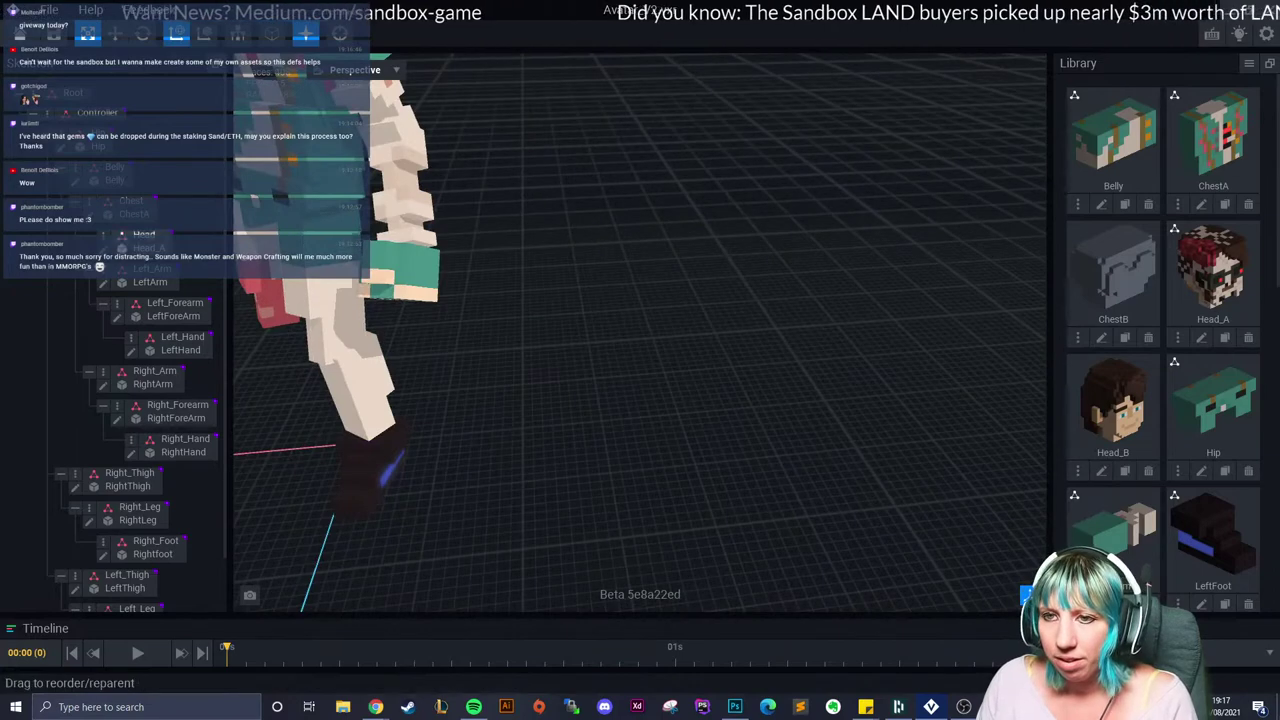
left_click(130, 350)
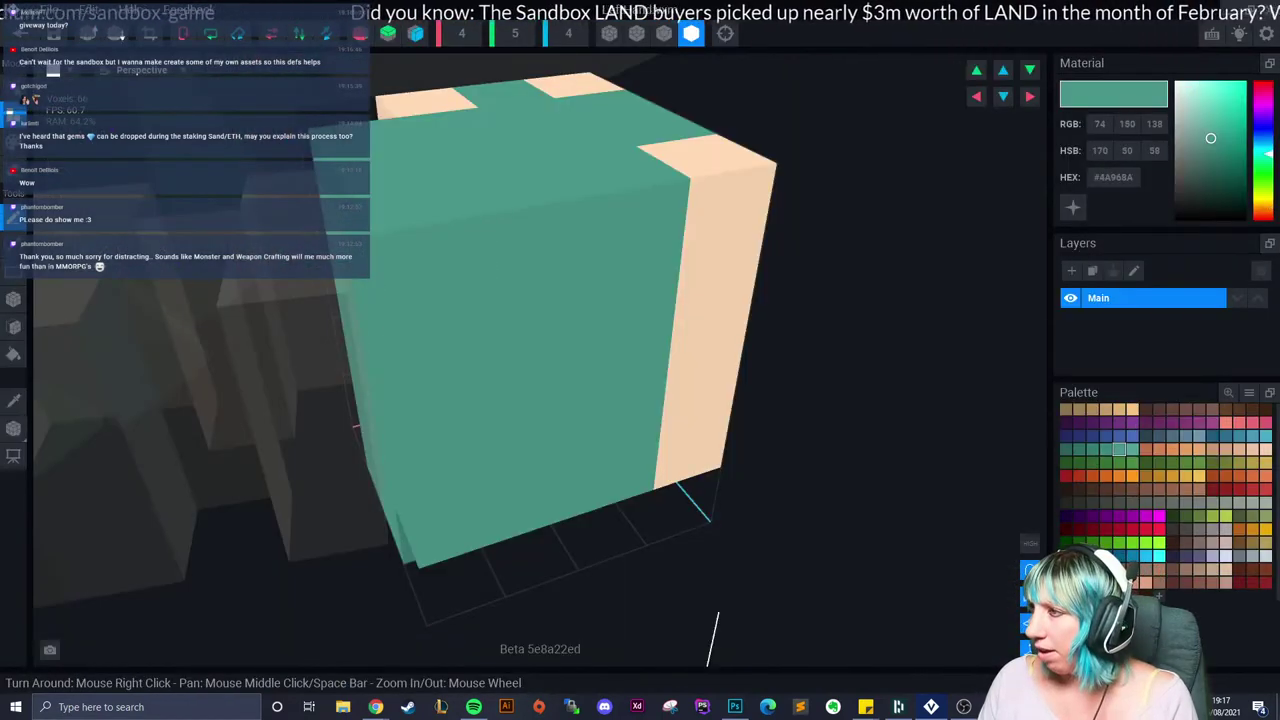
left_click(20, 33)
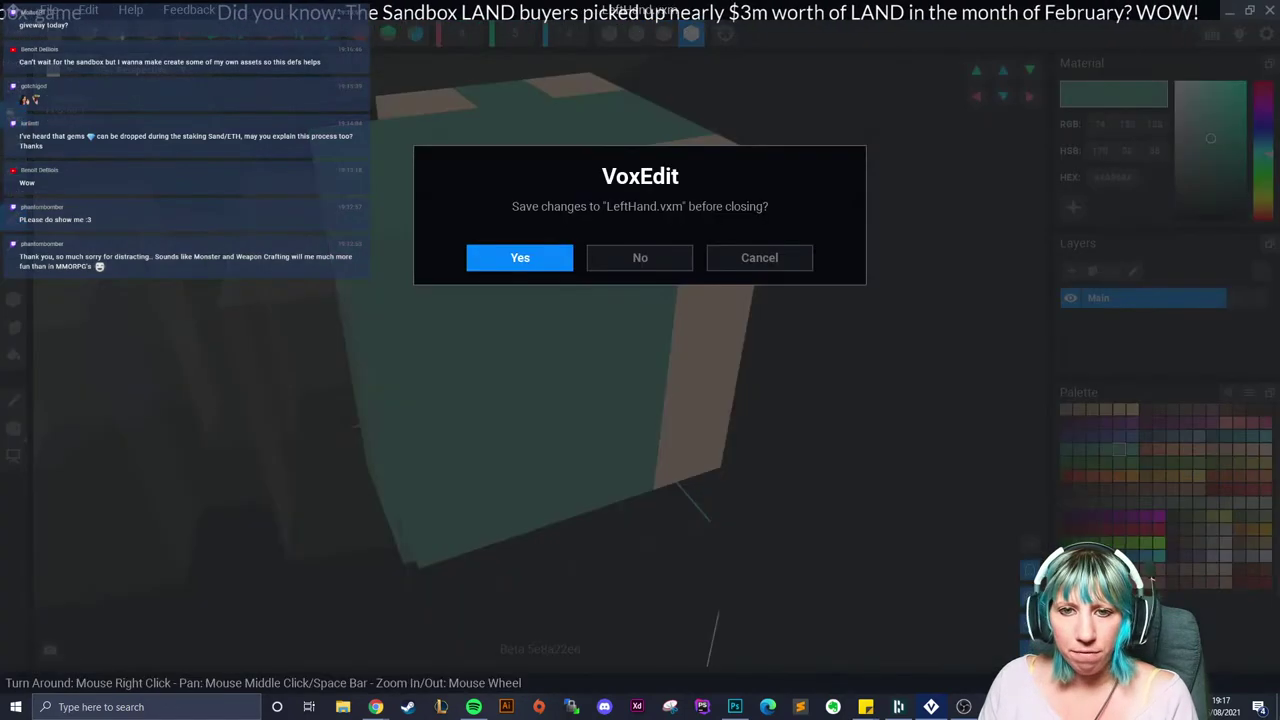
left_click(519, 257)
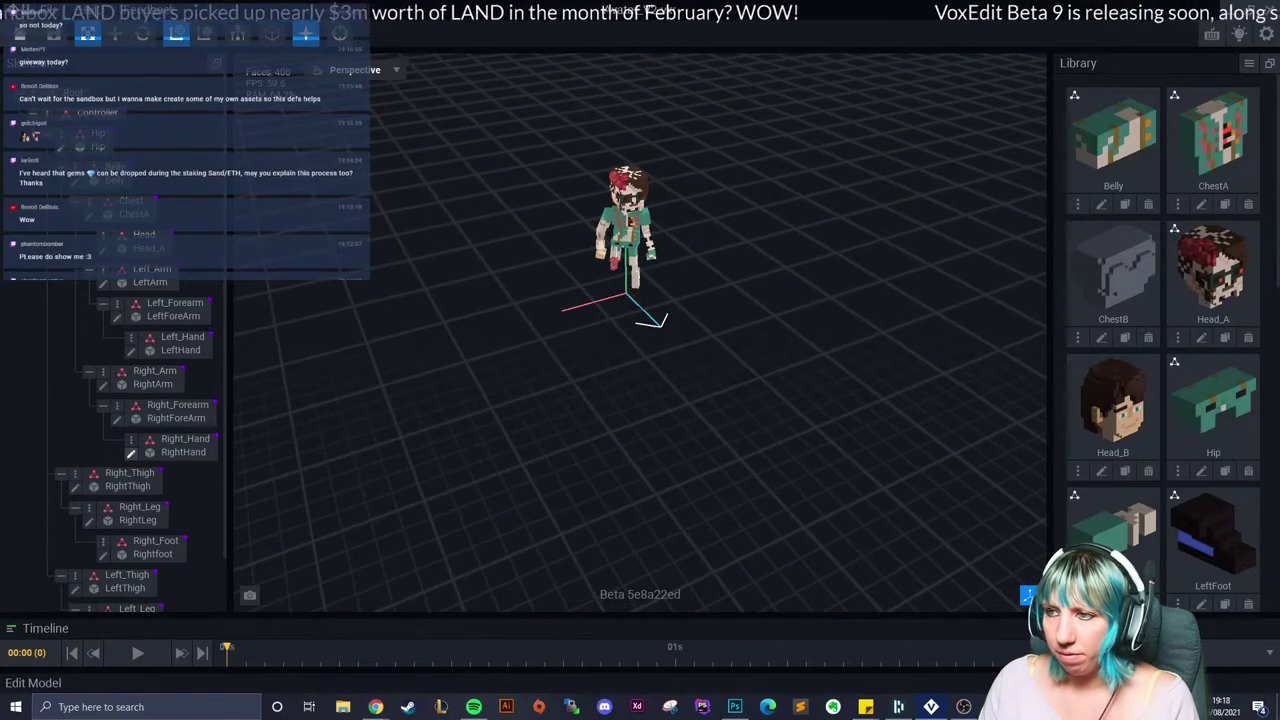
Step: Open the avatar's RightHand model for editing and ready the box tool for painting in #4A968A
left_click(130, 453)
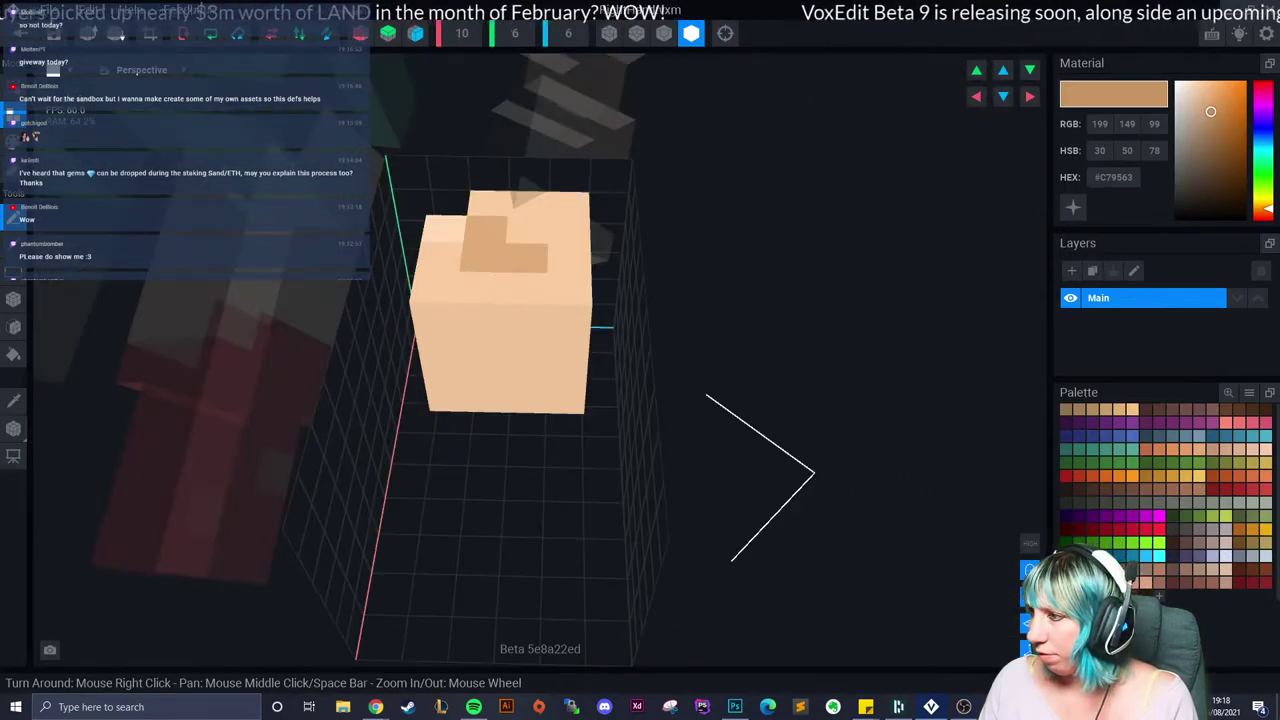
left_click(1119, 449)
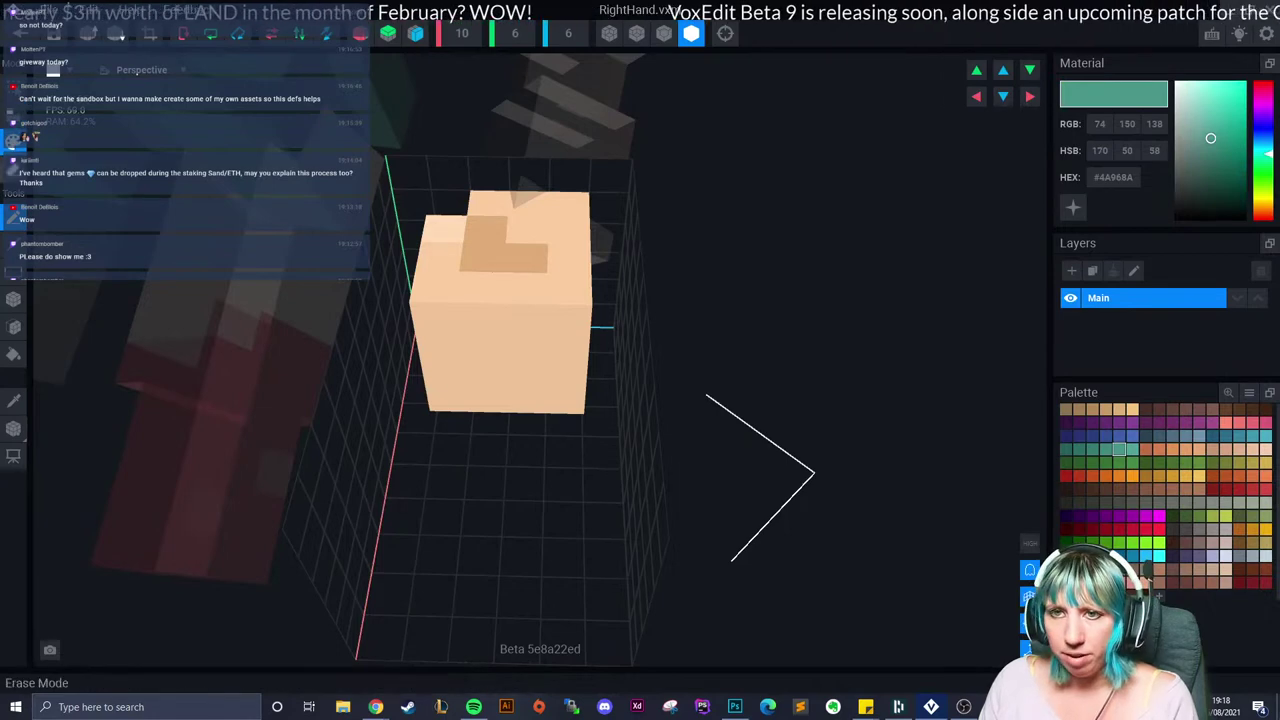
left_click(13, 298)
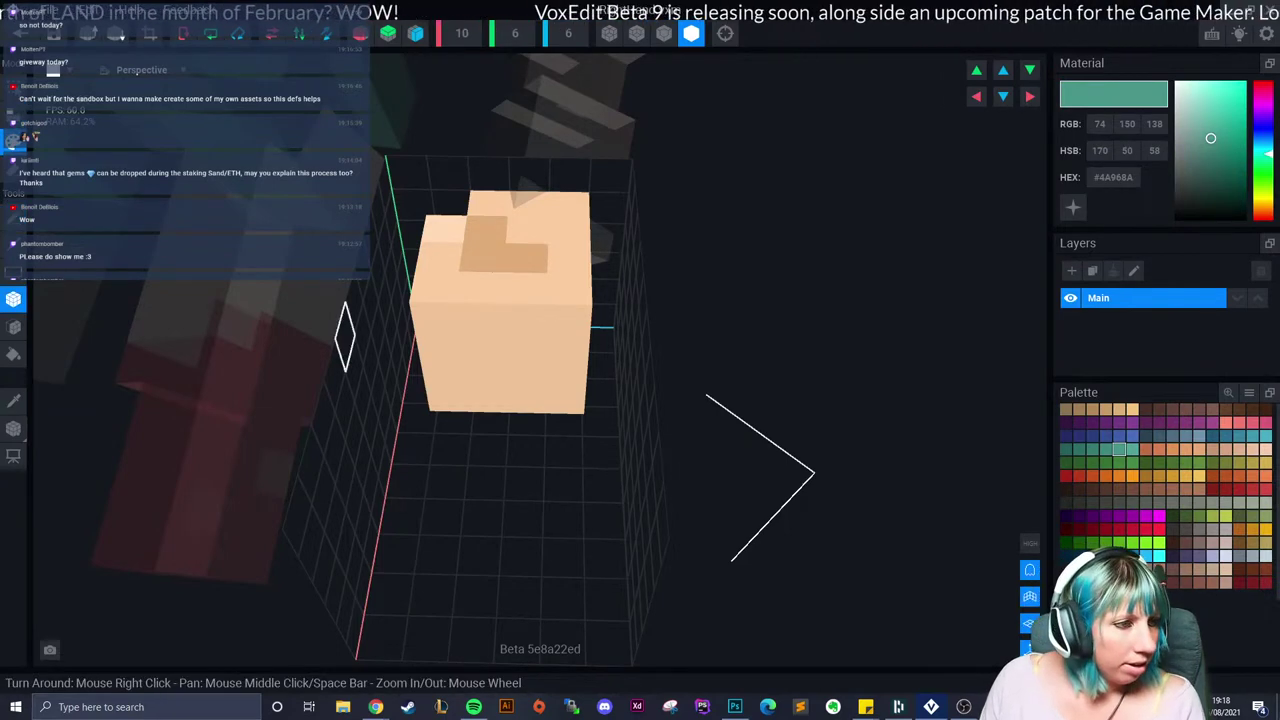
right_click_drag(760, 478, 549, 320)
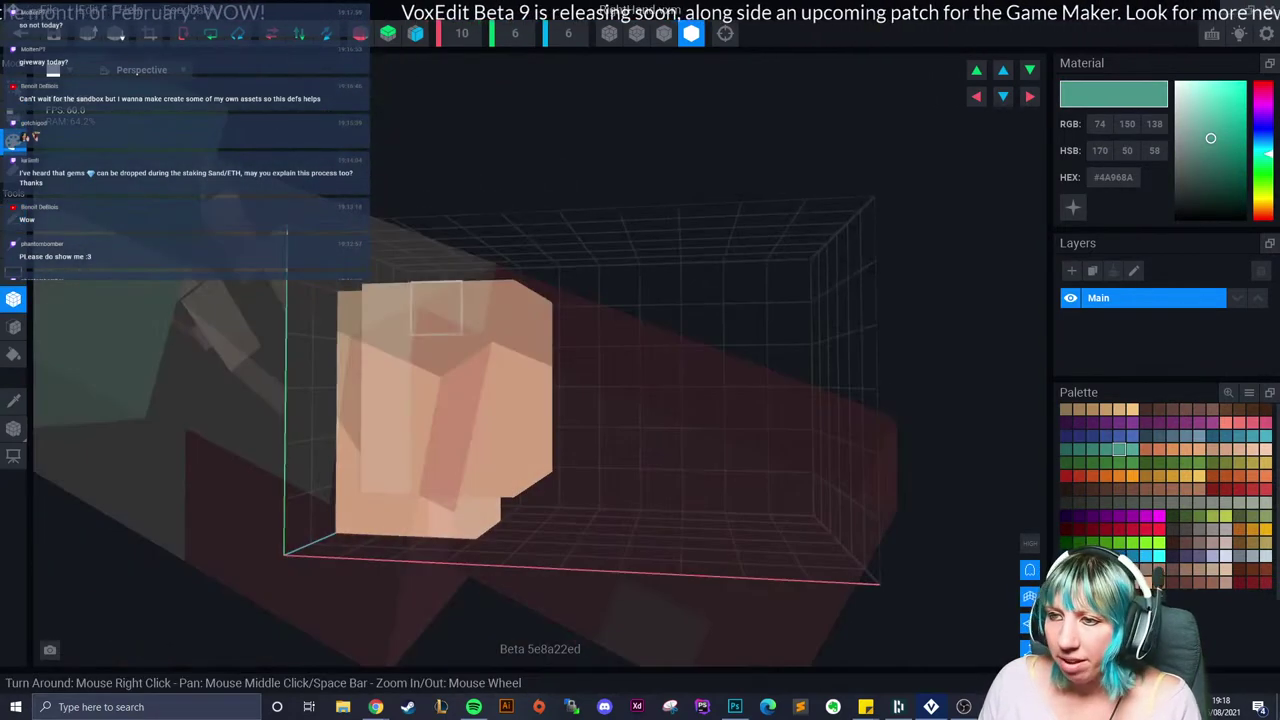
Step: Paint most of the right hand's faces in #4A968A, leaving the thumb skin-colored
mouse_move(436, 306)
left_mouse_down()
mouse_move(488, 466)
mouse_move(530, 462)
mouse_move(540, 444)
left_mouse_up()
right_click_drag(532, 440, 494, 492)
left_click_drag(348, 578, 427, 640)
mouse_move(427, 640)
right_mouse_down()
mouse_move(403, 634)
mouse_move(330, 380)
right_mouse_up()
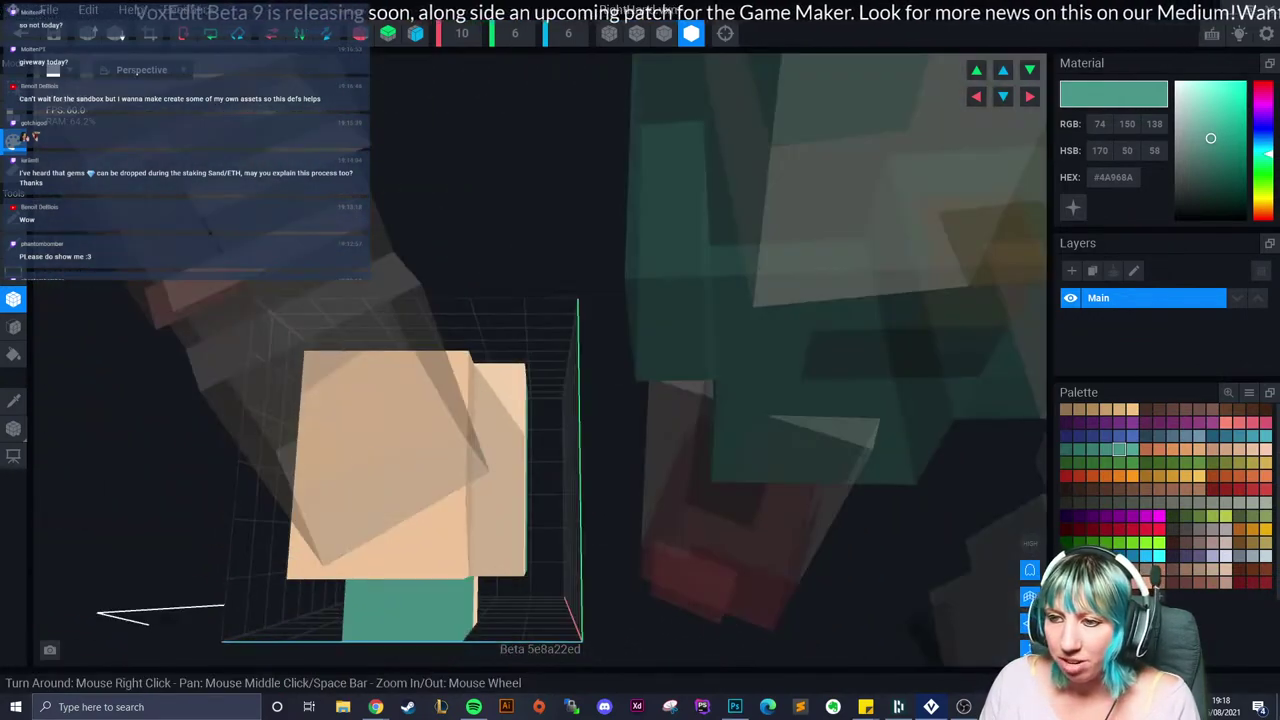
left_click_drag(329, 377, 434, 549)
mouse_move(434, 549)
right_mouse_down()
mouse_move(433, 580)
mouse_move(374, 497)
right_mouse_up()
left_click_drag(374, 497, 193, 497)
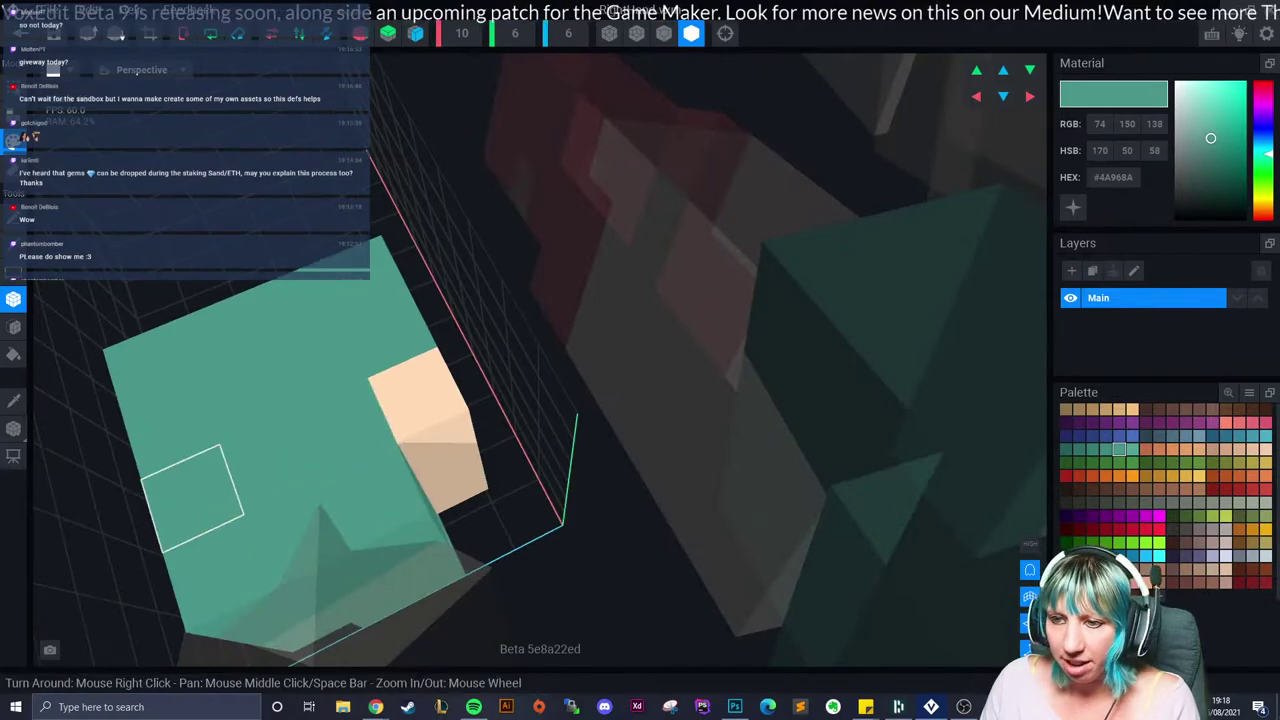
right_click_drag(193, 497, 335, 328)
left_click_drag(415, 328, 425, 462)
right_click_drag(425, 462, 455, 423)
Step: Sample #FFDAB5 from the right hand and paint vertical finger strips in it over the green faces
left_click(543, 420, "alt")
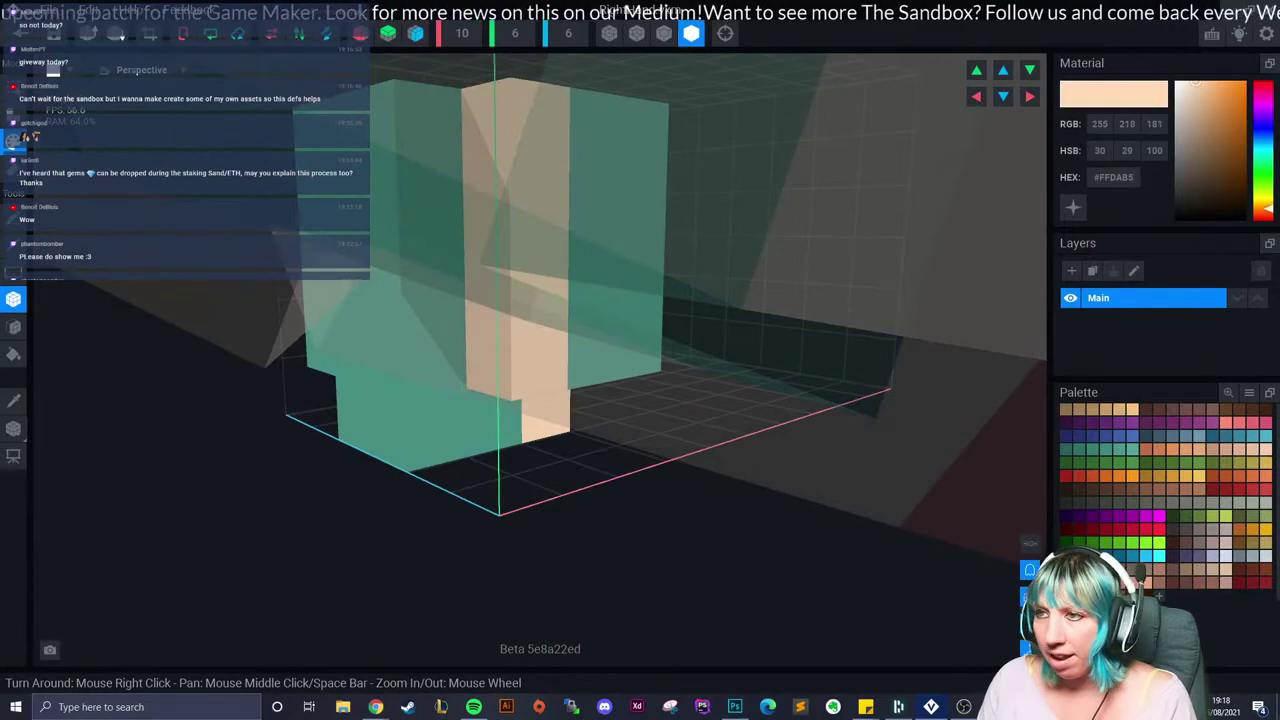
right_click_drag(455, 423, 509, 417)
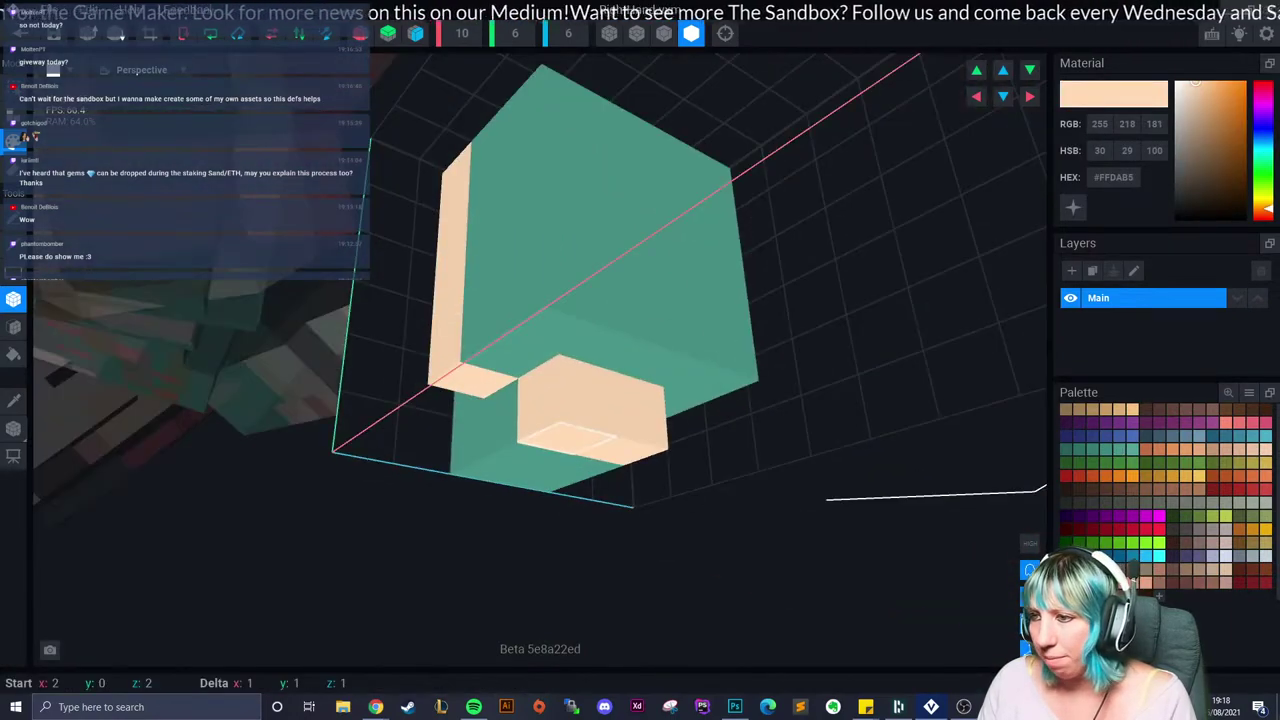
right_click_drag(623, 449, 633, 442)
left_click_drag(728, 281, 718, 568)
right_click_drag(718, 568, 580, 300)
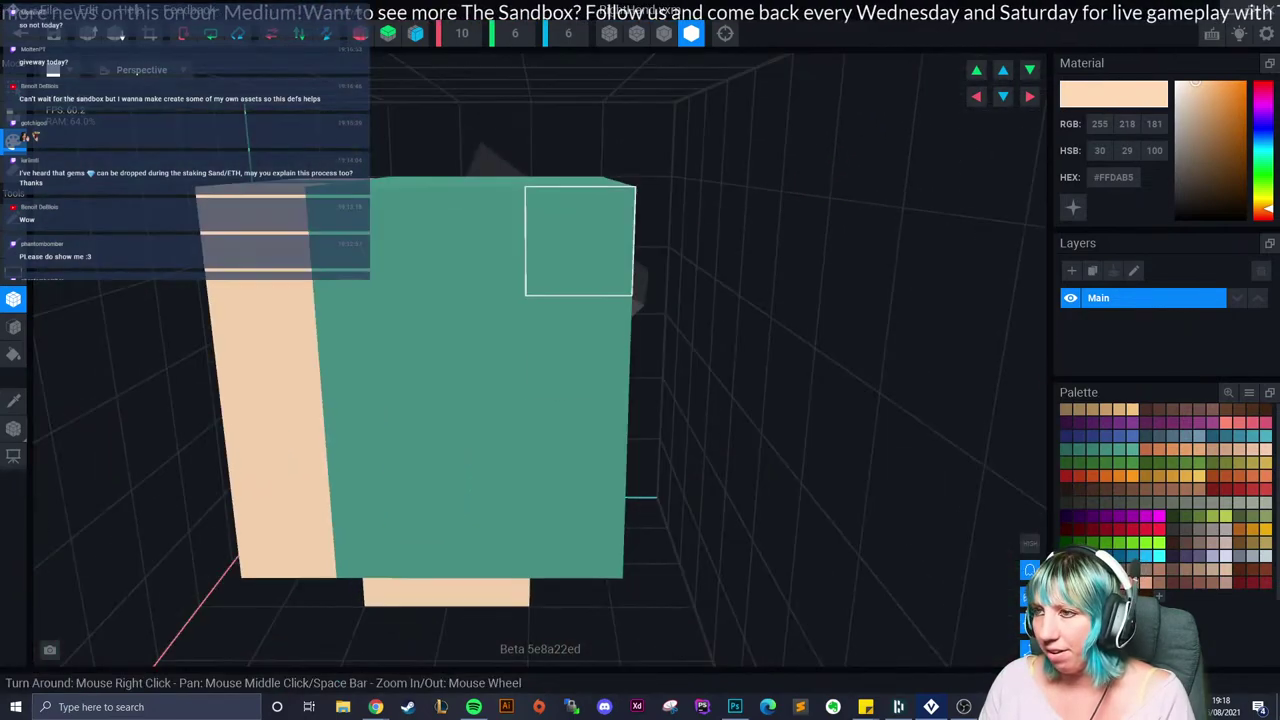
left_click_drag(580, 241, 565, 535)
scroll(554, 525, "down", 2)
right_click_drag(554, 525, 545, 510)
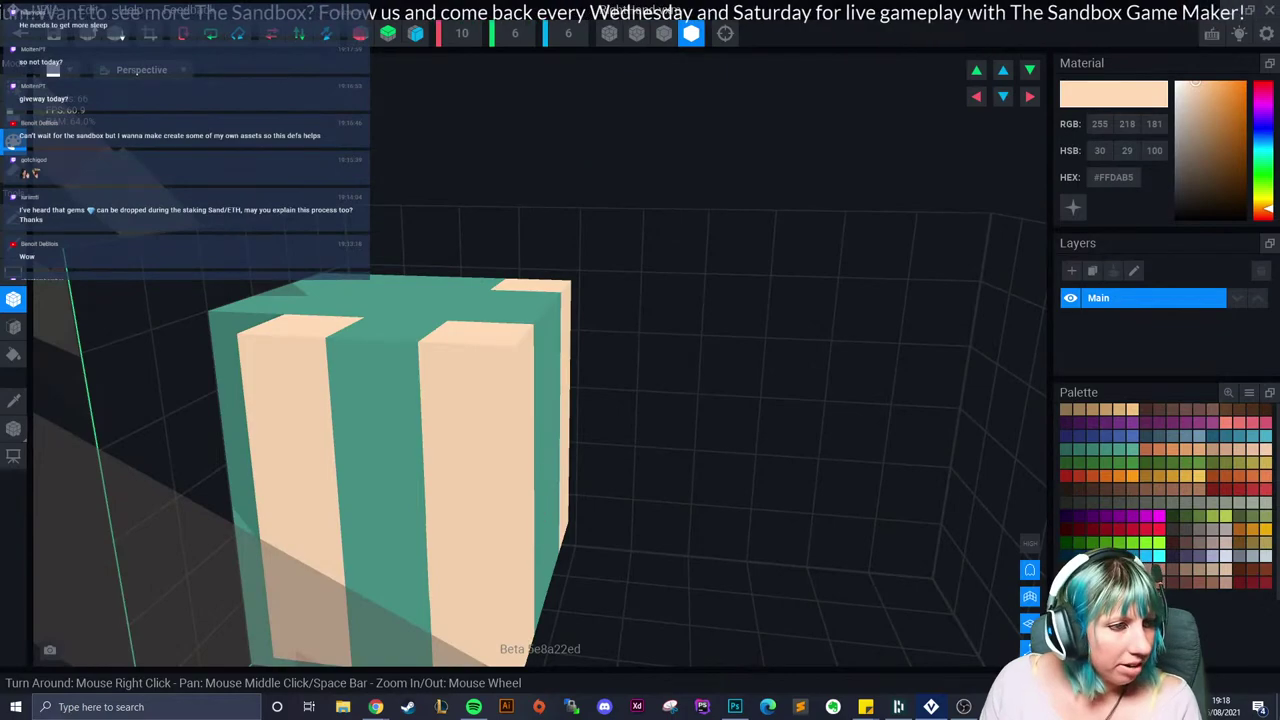
Step: Trim the right hand's volume to fit its voxels, then save and close the RightHand model
left_click(150, 33)
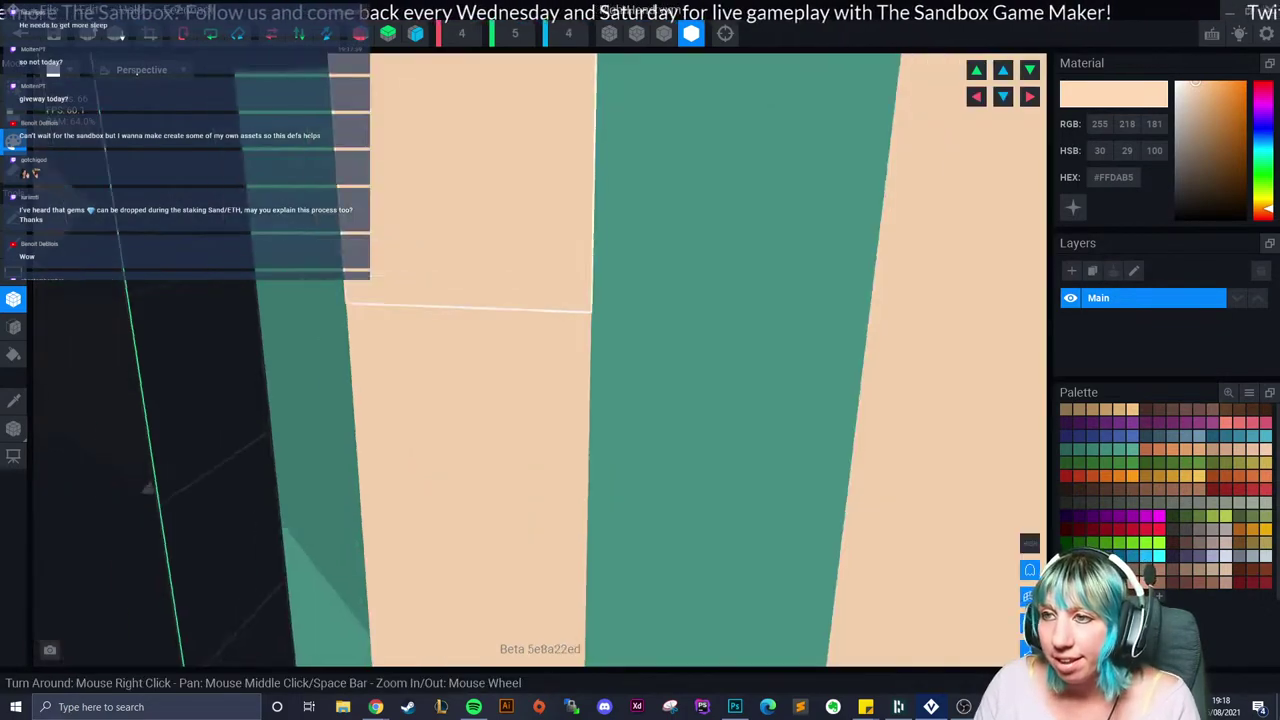
scroll(680, 350, "down", 5)
right_click_drag(642, 372, 630, 415)
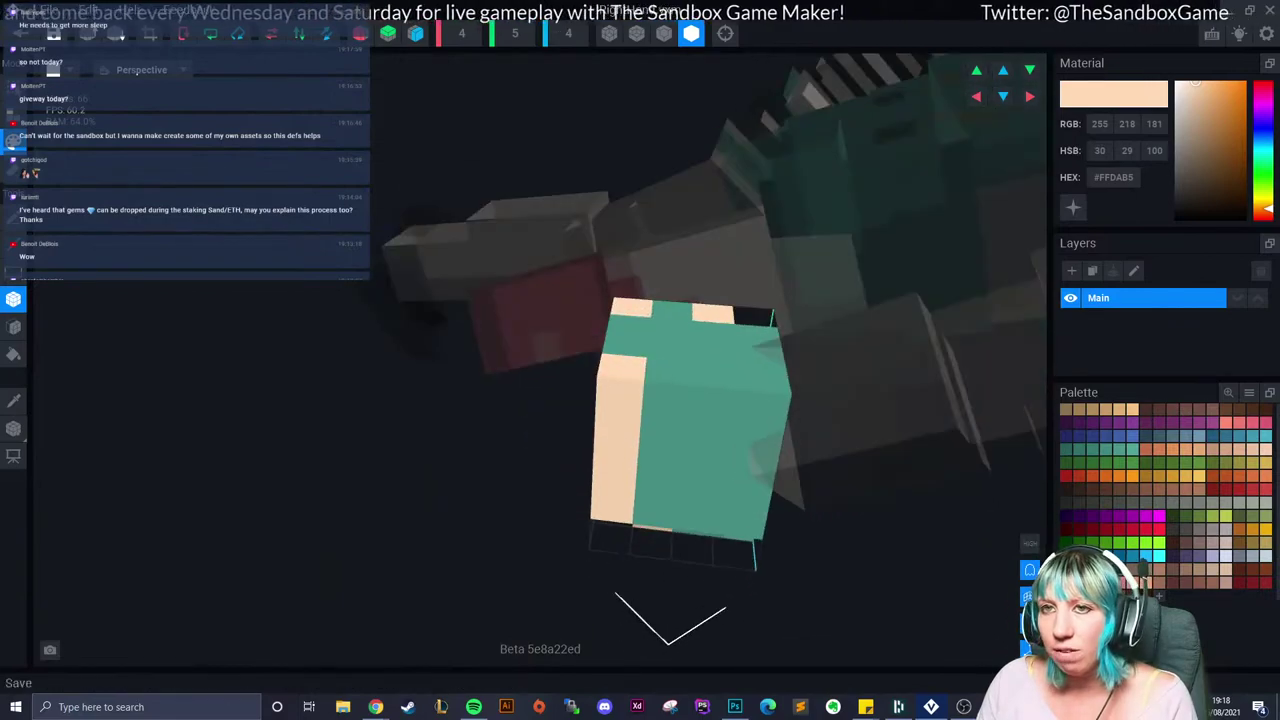
left_click(20, 33)
left_click(520, 257)
scroll(636, 280, "up", 3)
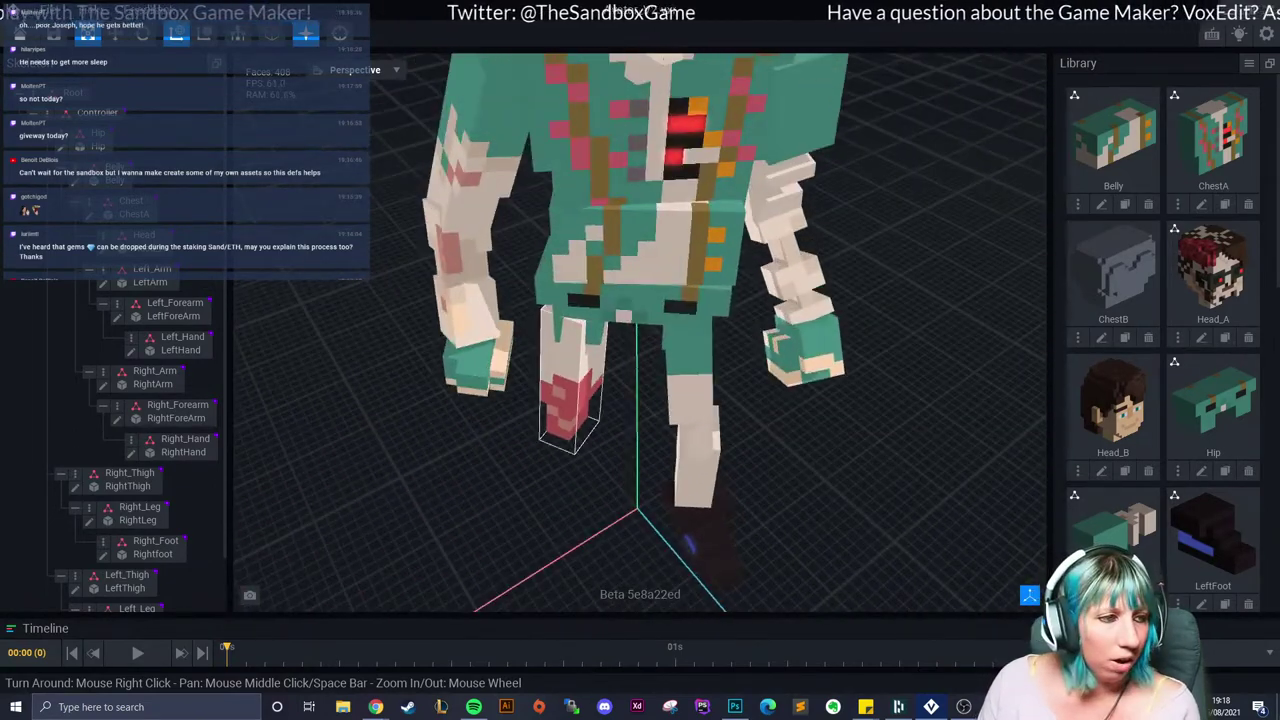
Step: Open the Hip model, sample #EBD8C8 from it, and box-paint the hip's right trouser leg in that color
scroll(570, 400, "up", 2)
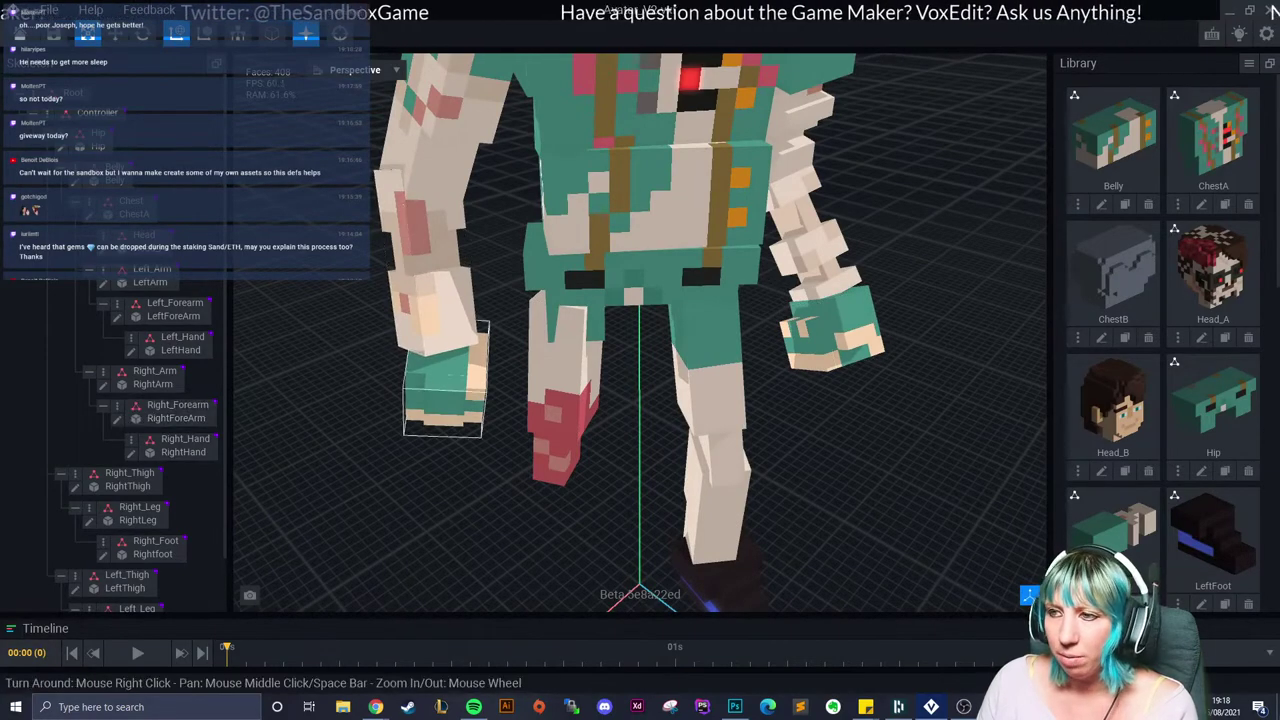
right_click_drag(590, 400, 611, 342)
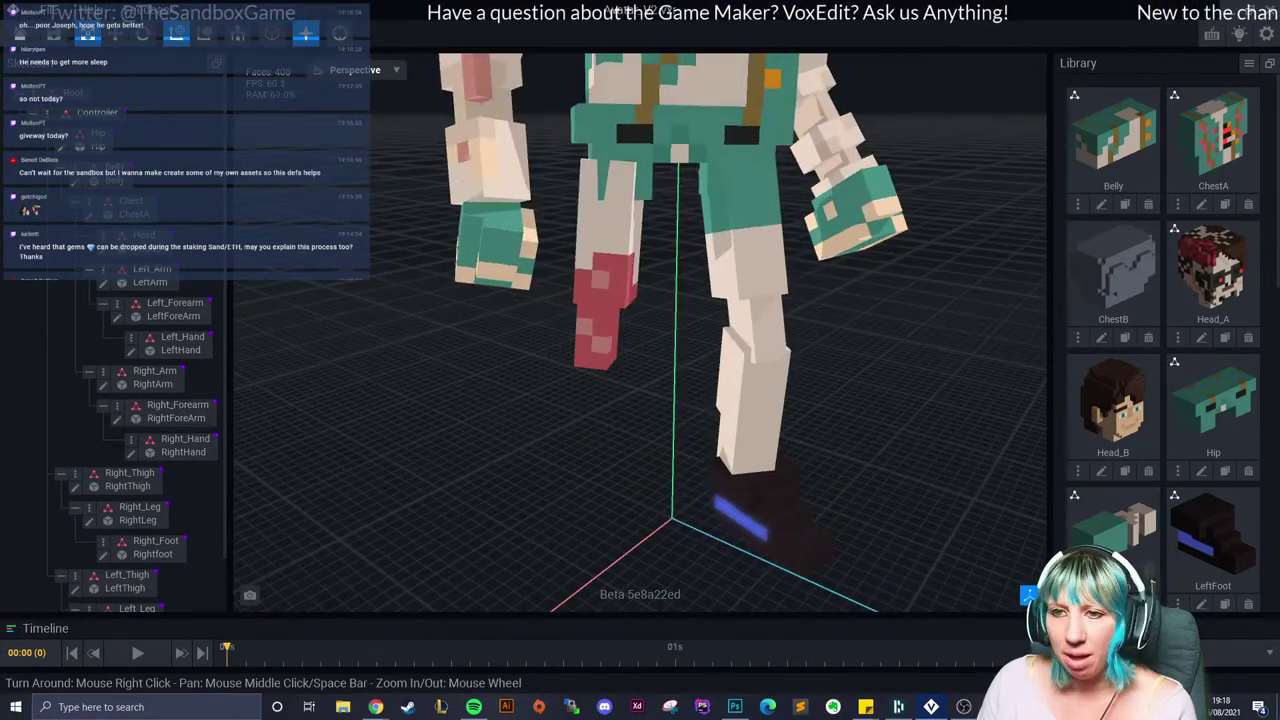
double_click(743, 109)
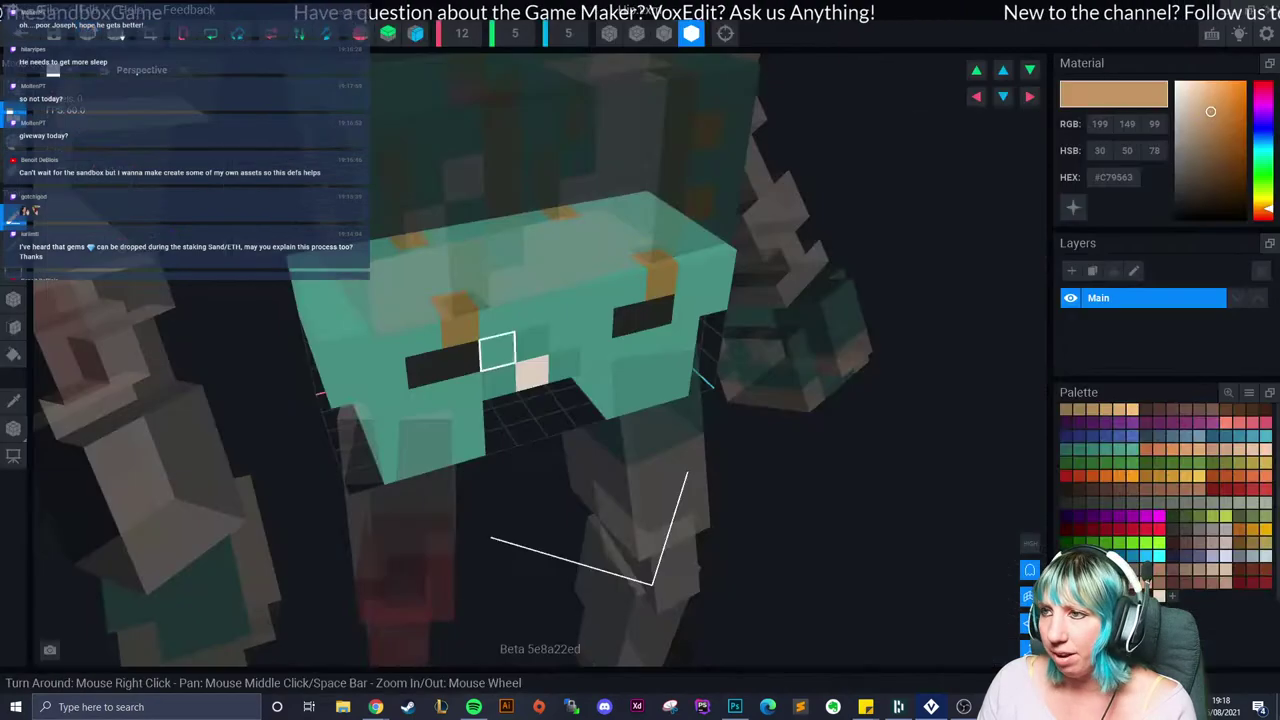
right_click_drag(497, 351, 519, 372)
left_click(13, 400)
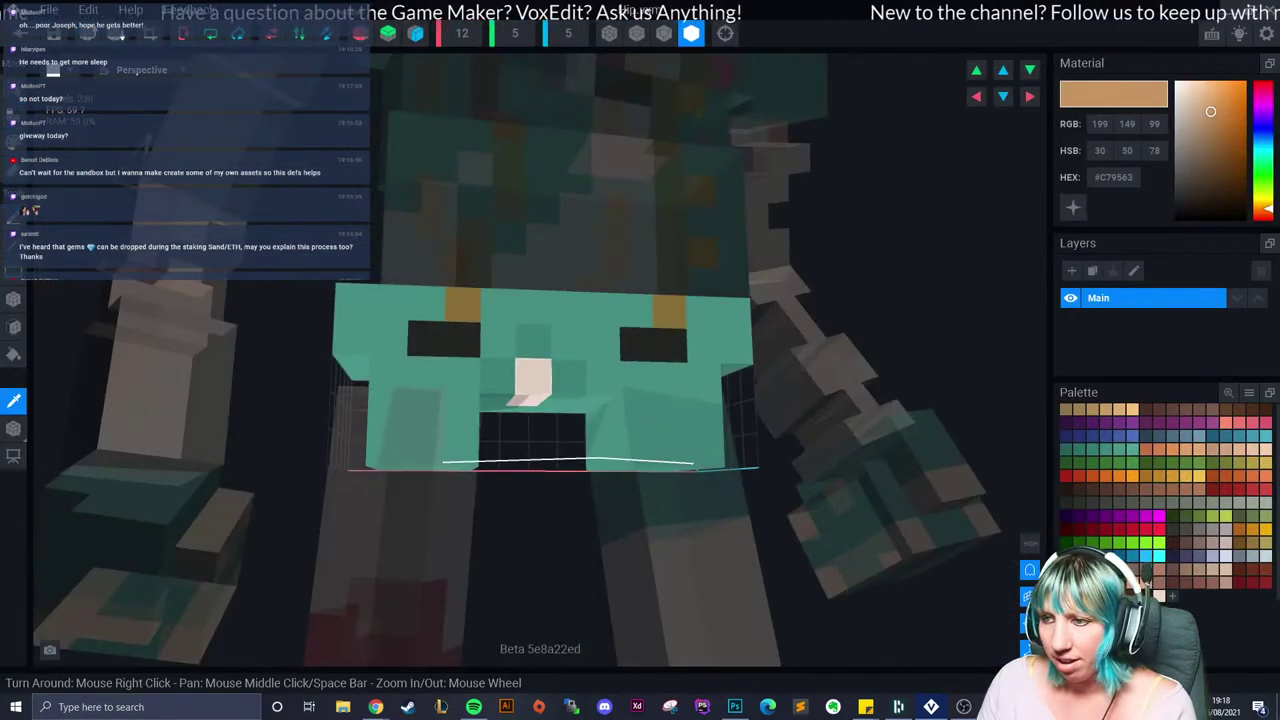
left_click(533, 378)
left_click(13, 216)
left_click(13, 170)
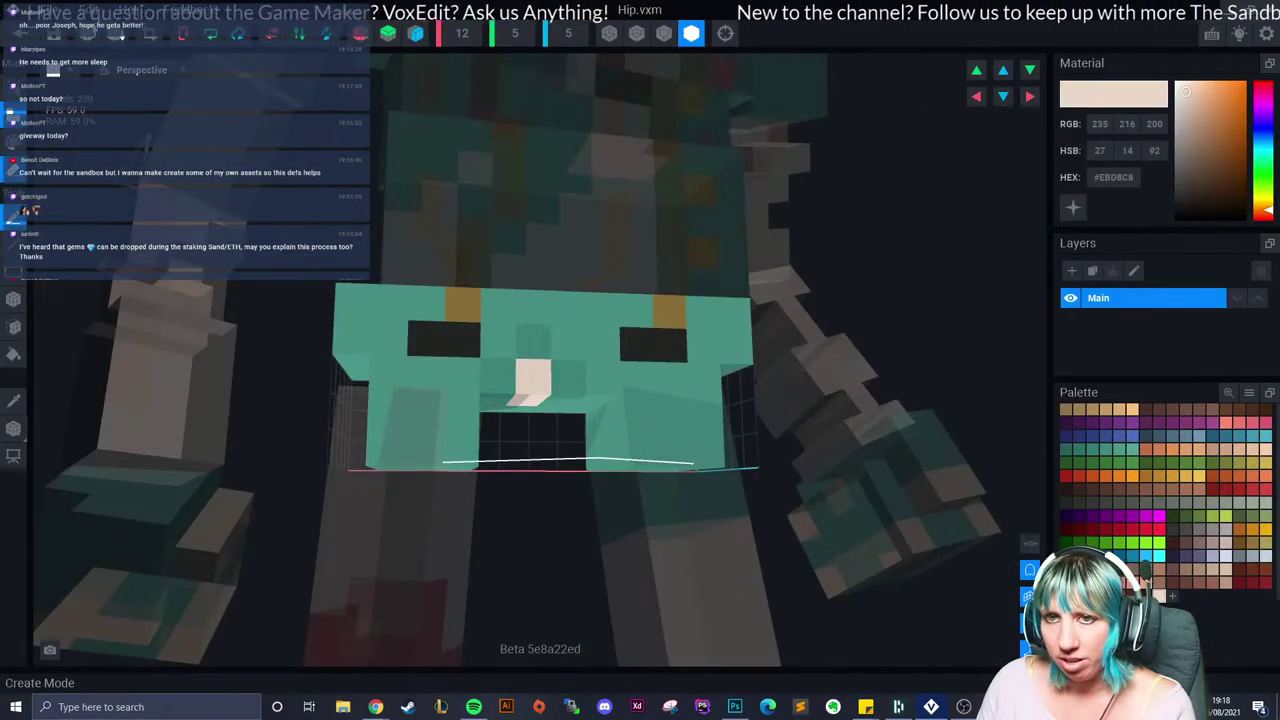
left_click(13, 299)
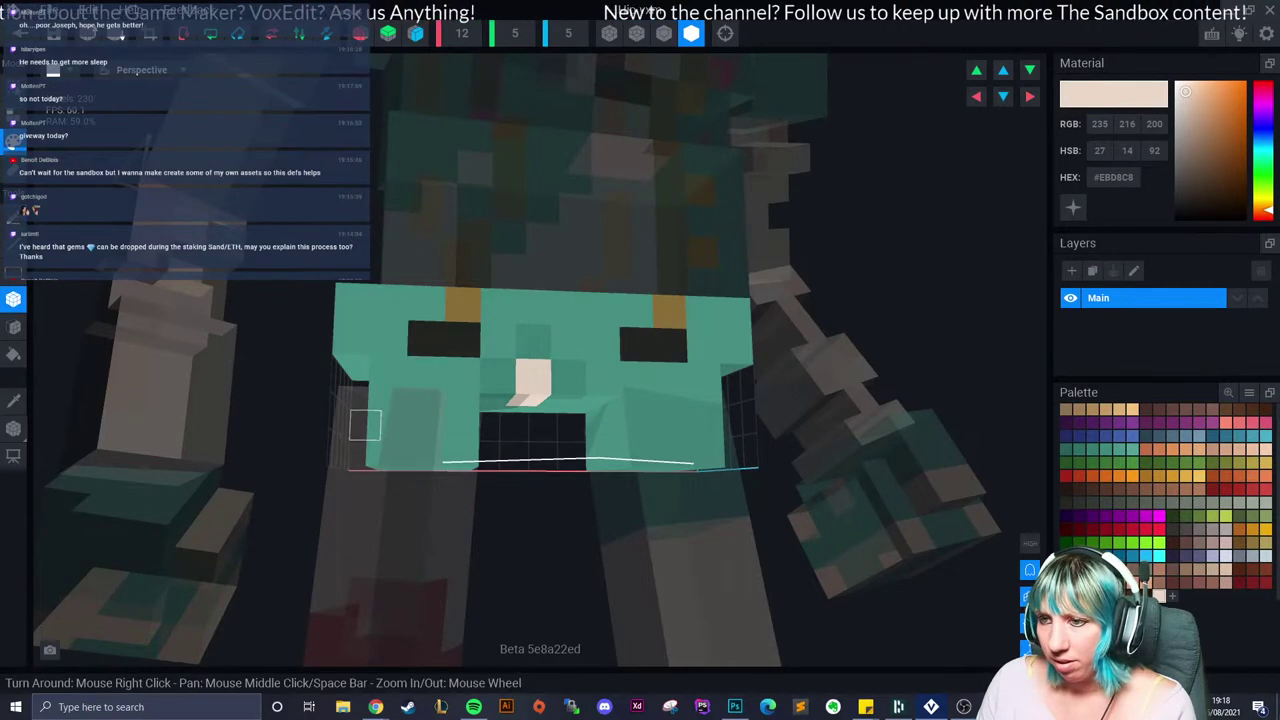
left_click_drag(380, 410, 462, 450)
right_click_drag(462, 450, 448, 463)
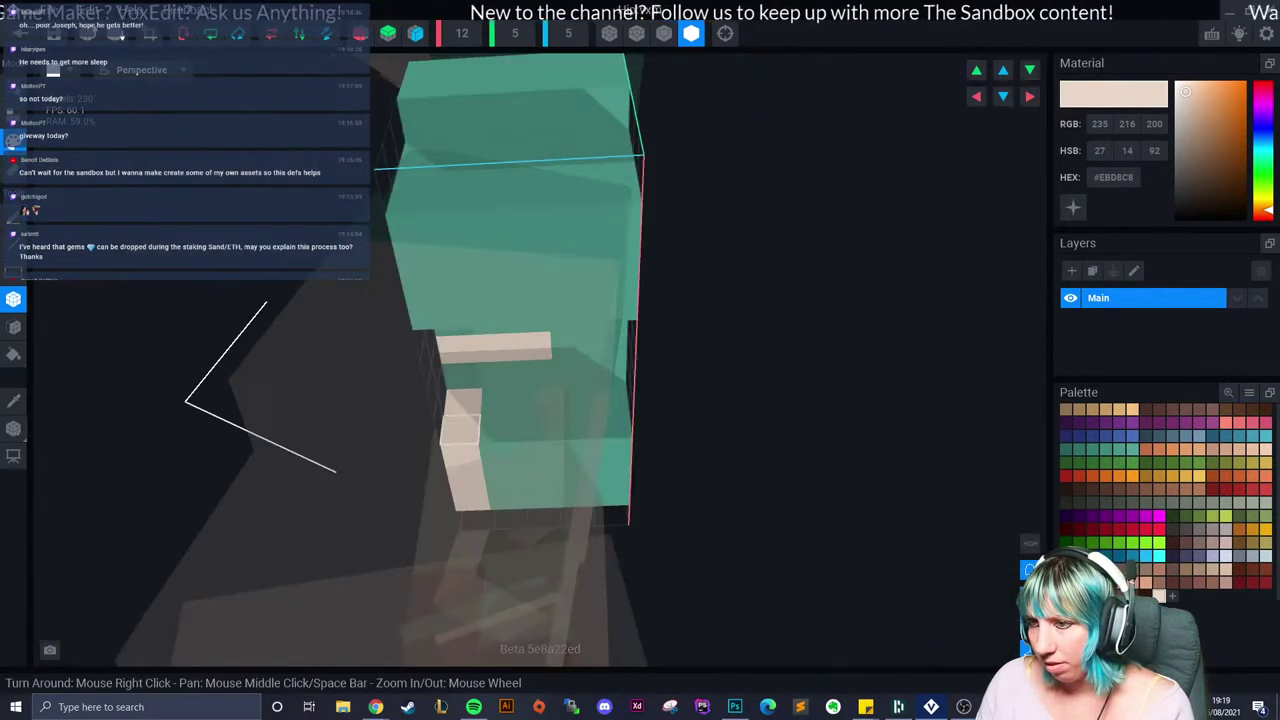
left_click_drag(460, 465, 615, 495)
right_click_drag(446, 464, 445, 464)
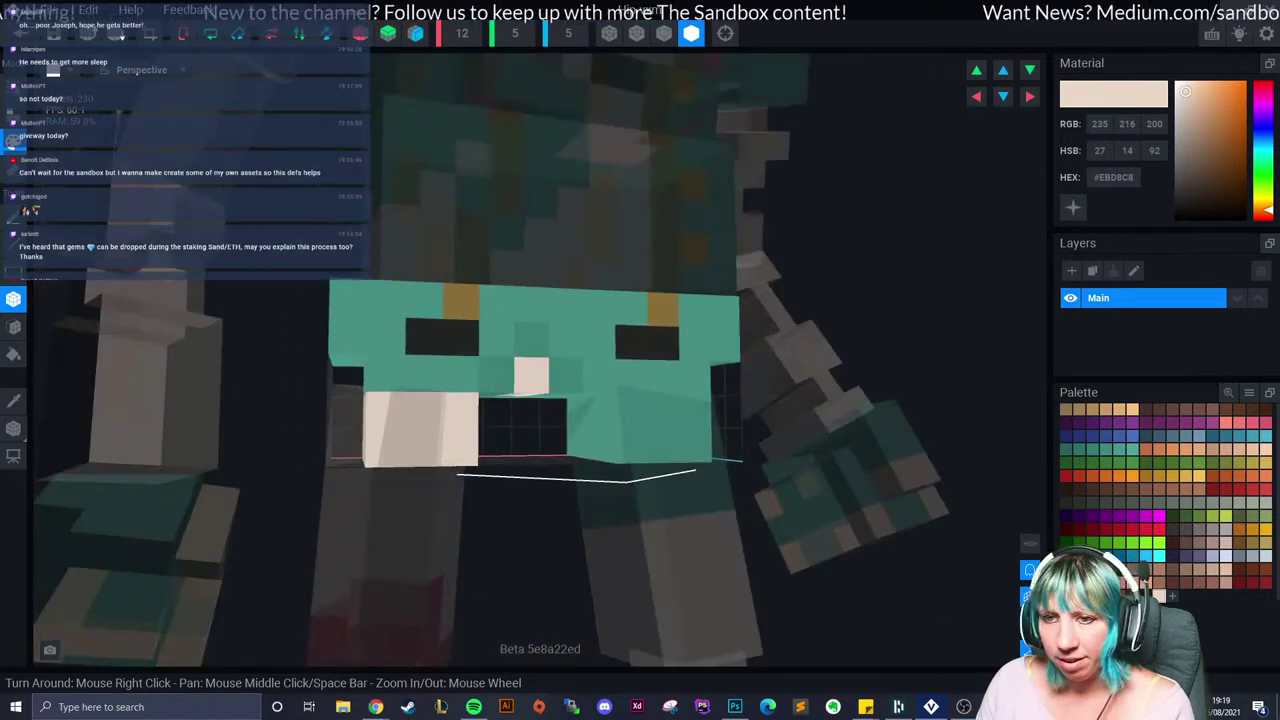
Step: Sample #4A968A, repaint the hip's right trouser leg in it, then save and close the Hip model
left_click(13, 400)
left_click(385, 372)
right_click_drag(385, 372, 386, 372)
left_click_drag(262, 430, 437, 440)
right_click_drag(437, 440, 421, 458)
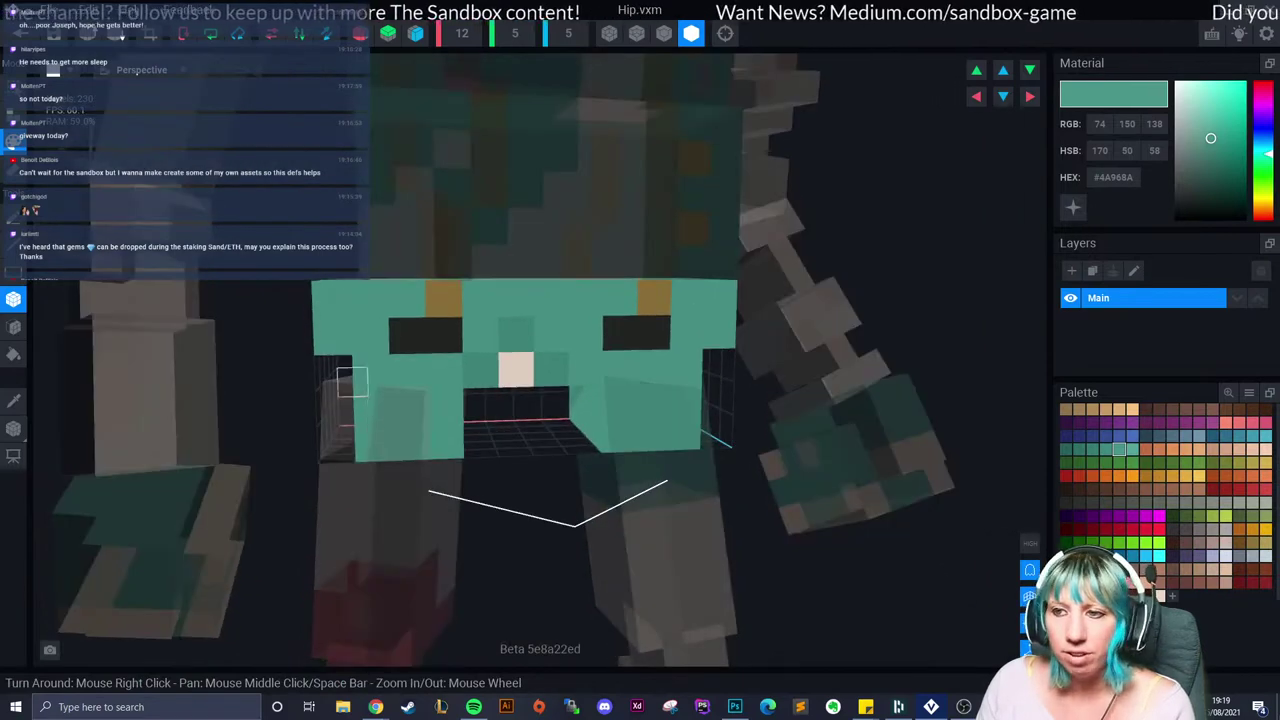
right_click_drag(352, 382, 360, 412)
left_click(20, 33)
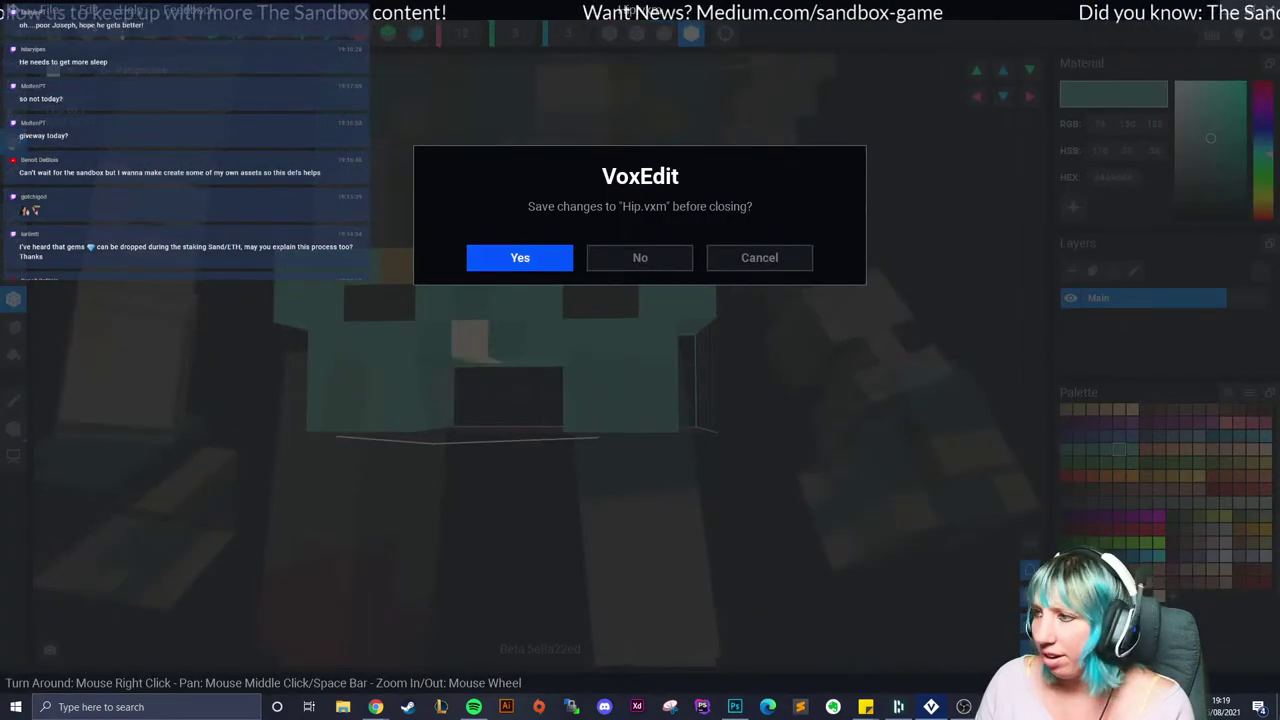
left_click(519, 257)
Step: Open the RightThigh model and box-paint the upper part of the thigh in #4A968A
scroll(590, 230, "up", 5)
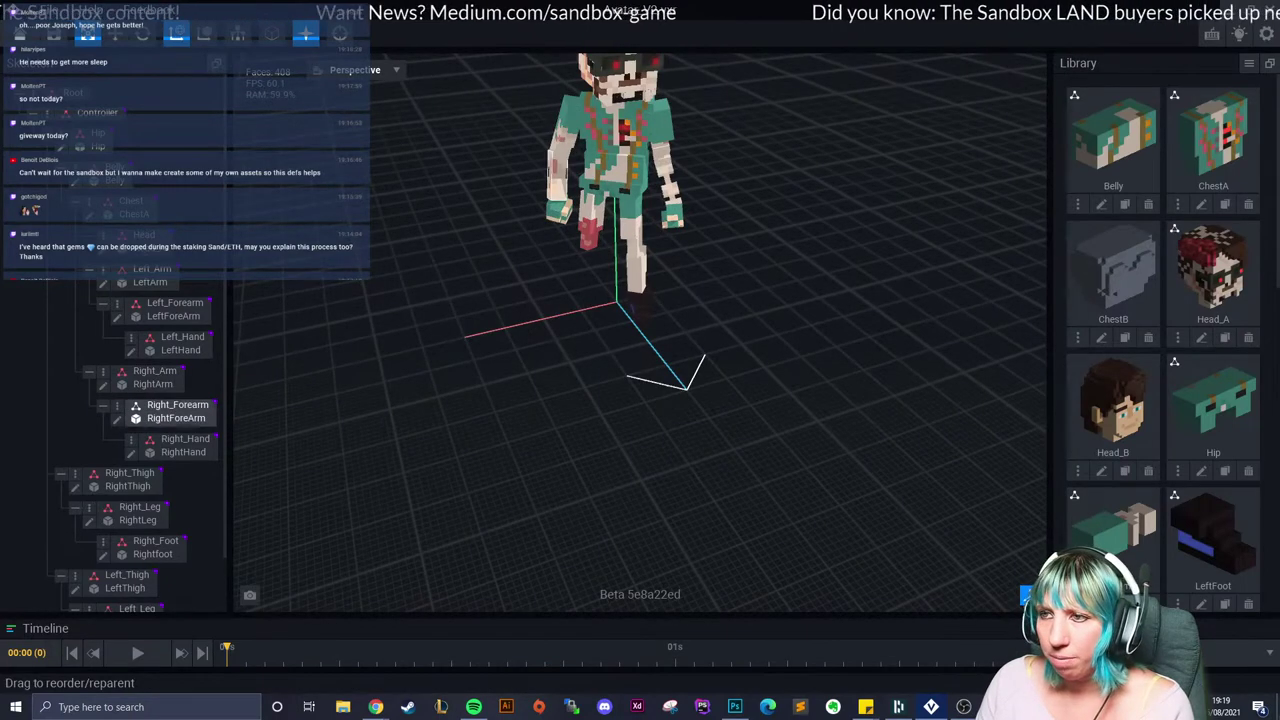
double_click(125, 479)
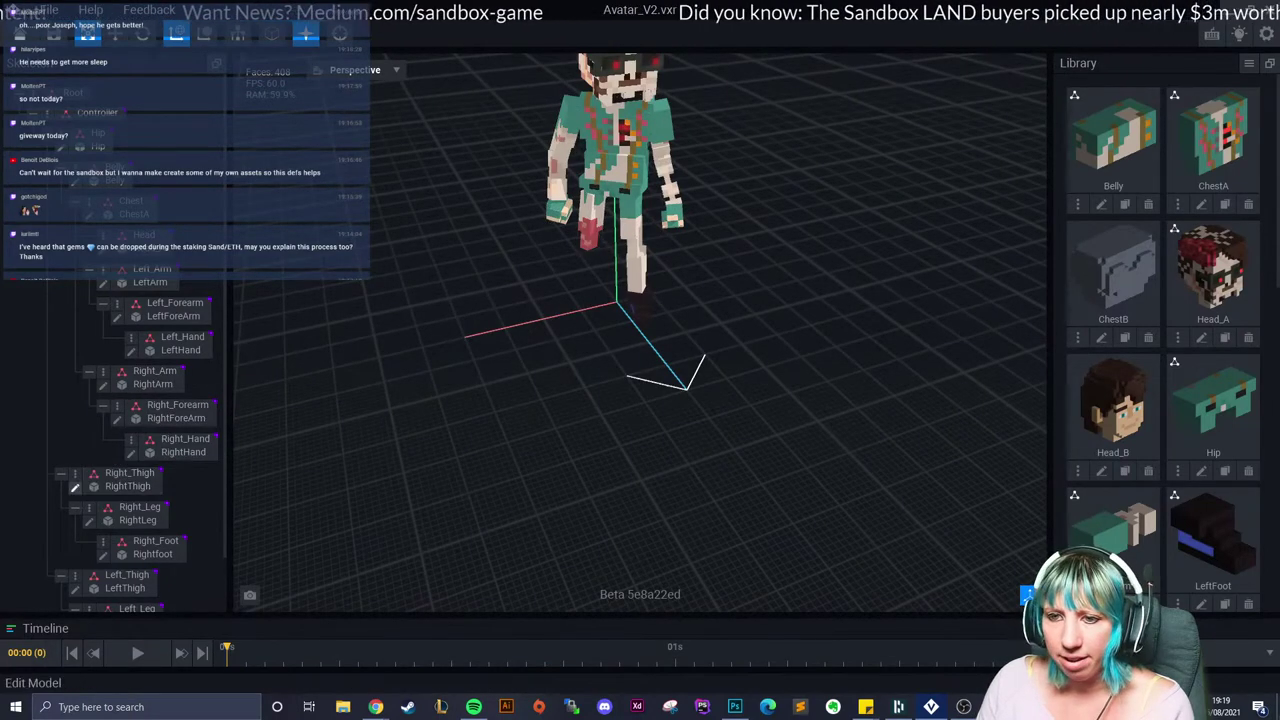
left_click(1119, 449)
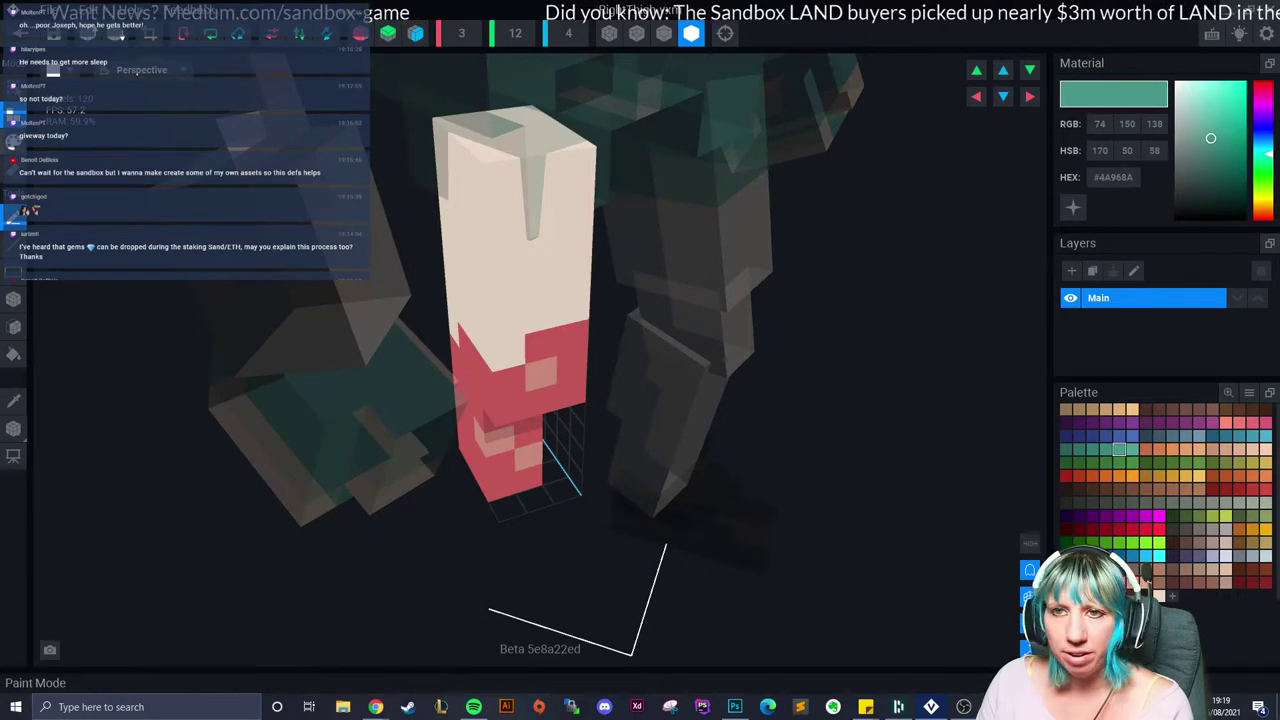
left_click(13, 141)
left_click(13, 299)
right_click_drag(600, 330, 540, 370)
mouse_move(470, 131)
left_mouse_down()
mouse_move(560, 266)
mouse_move(560, 297)
left_mouse_up()
mouse_move(560, 297)
right_mouse_down()
mouse_move(560, 264)
mouse_move(551, 277)
mouse_move(650, 277)
mouse_move(595, 272)
right_mouse_up()
key("ctrl+s")
Step: Sample #EBD8C8, paint ragged notches into the green's lower edge on the right thigh, then save and close the model
left_click(13, 400)
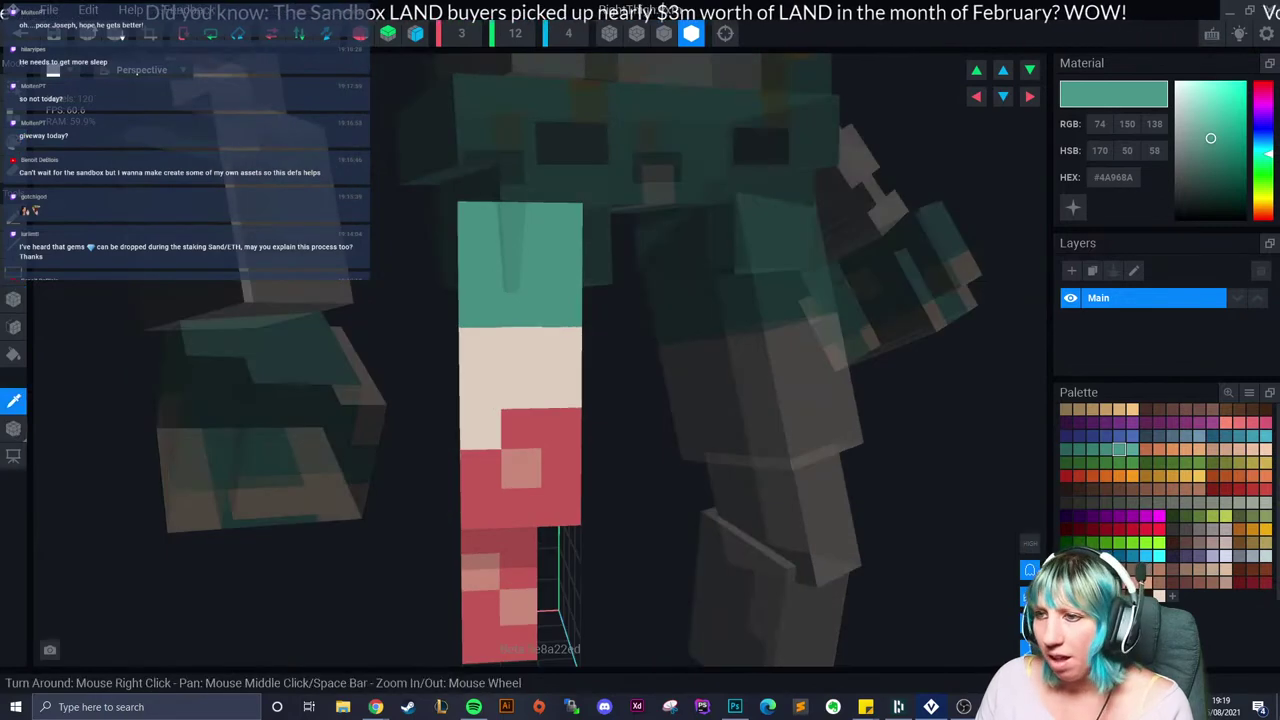
left_click(540, 350)
left_click(560, 306)
right_click_drag(480, 348, 500, 363)
left_click(462, 306)
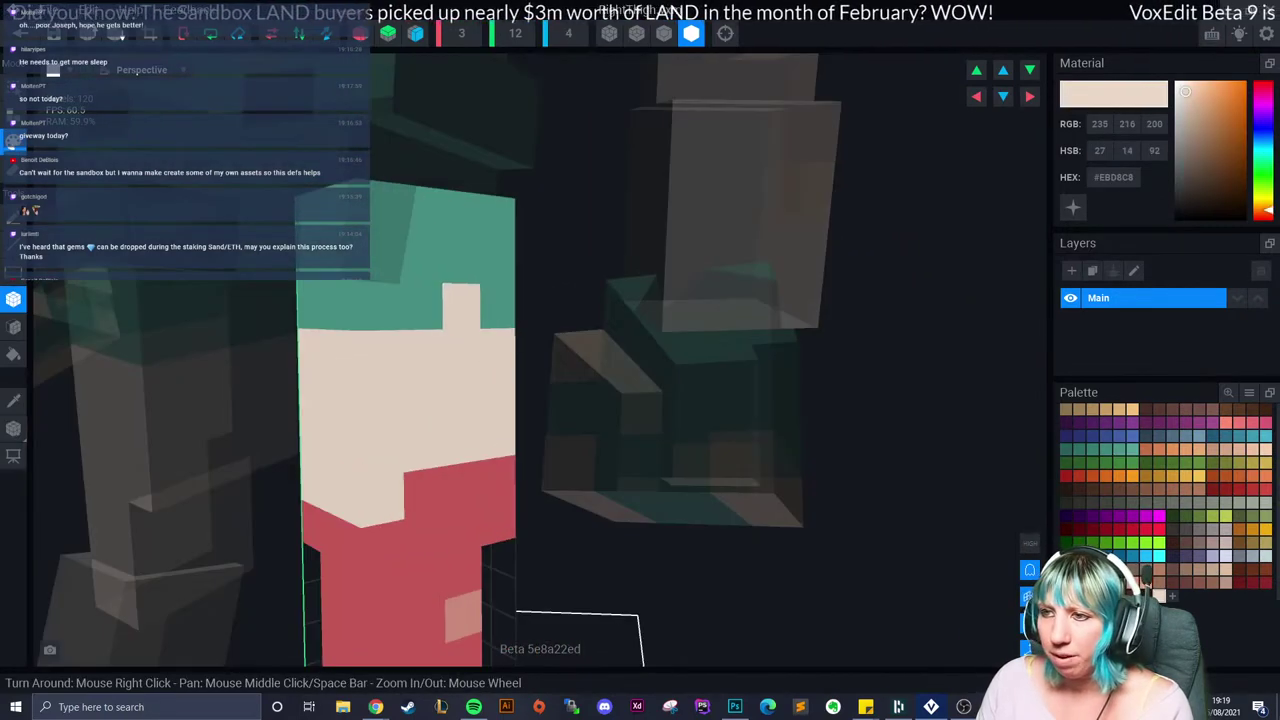
right_click_drag(462, 306, 560, 310)
right_click_drag(263, 354, 290, 331)
scroll(229, 331, "down", 3)
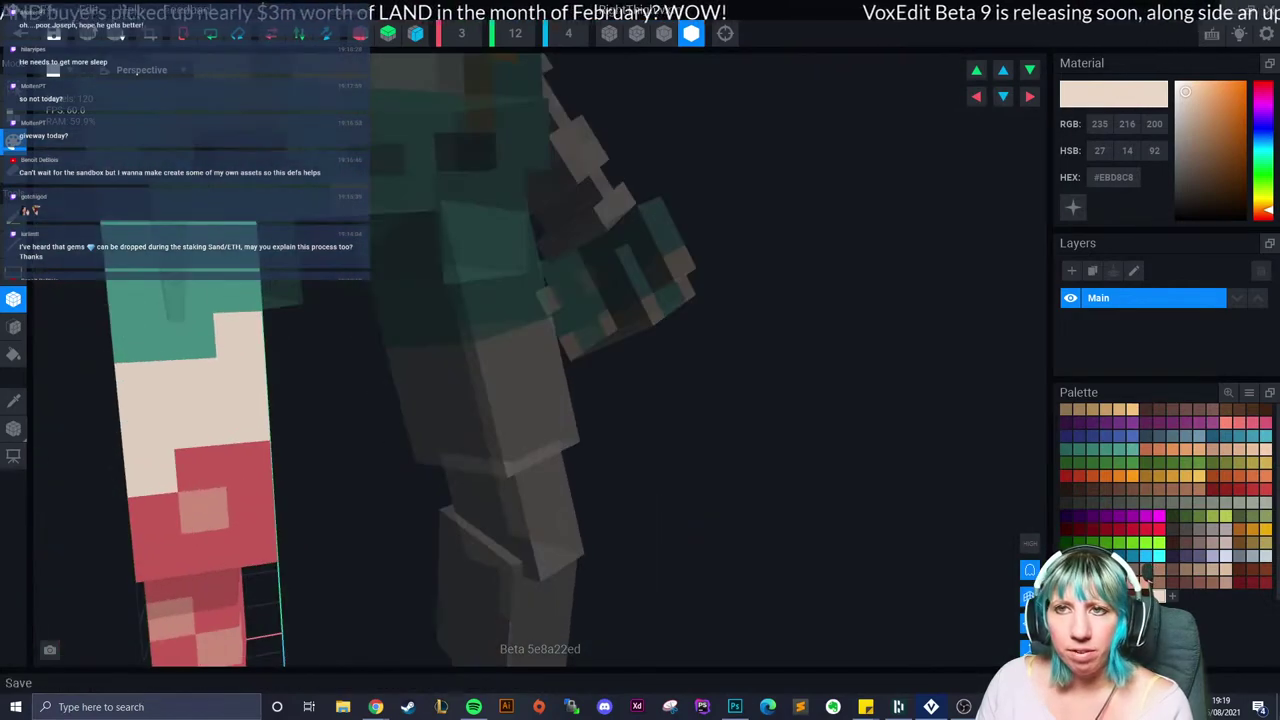
left_click(20, 33)
left_click(519, 257)
Step: Examine the assembled zombie avatar from several angles and distances
scroll(519, 257, "up", 3)
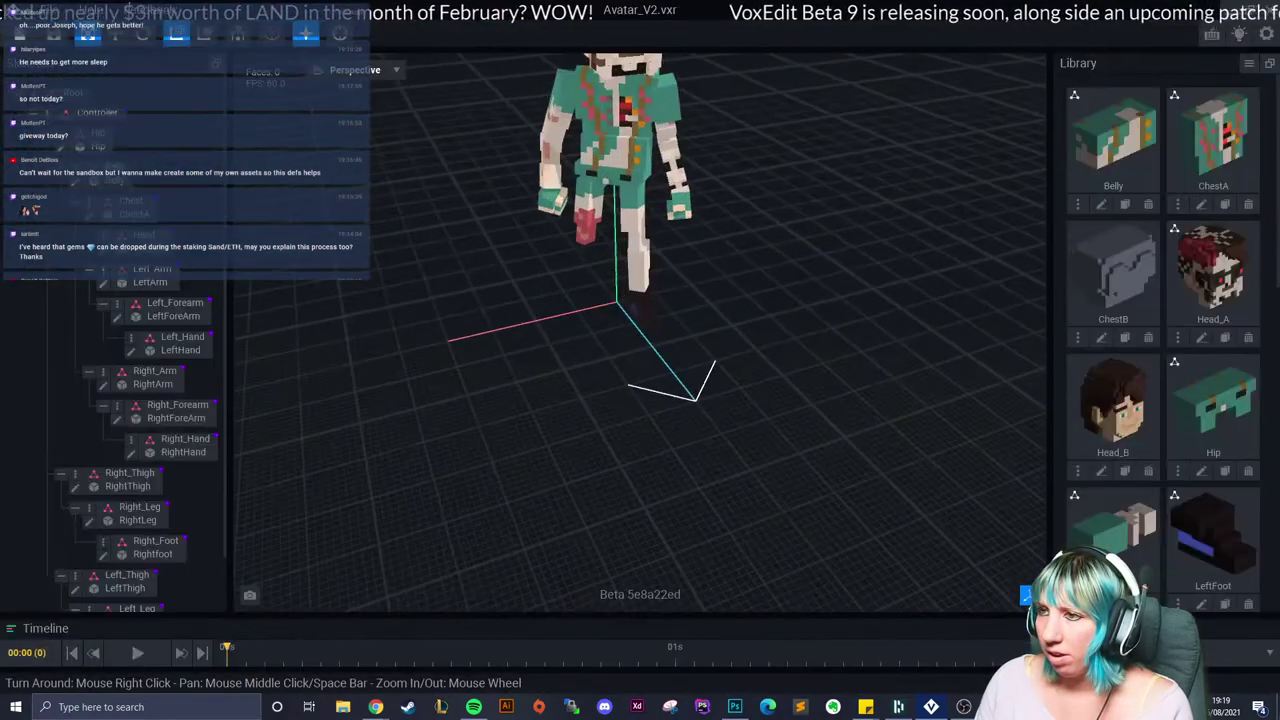
scroll(640, 330, "up", 6)
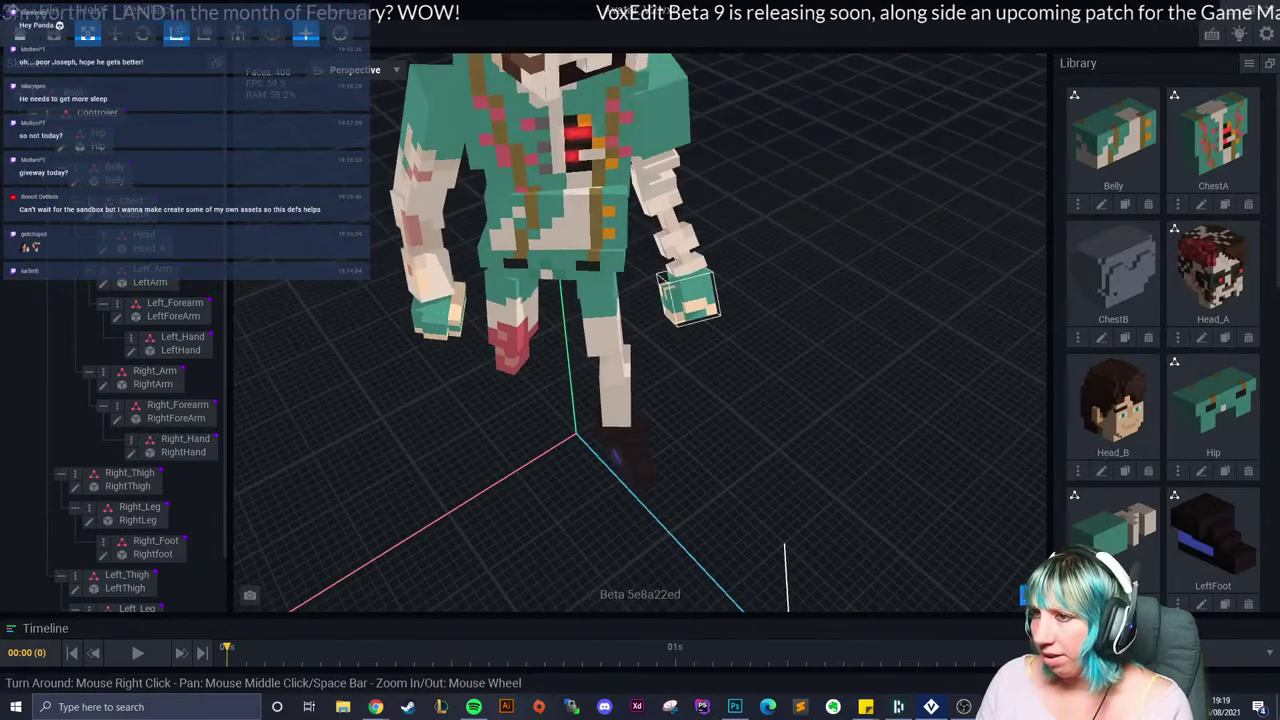
right_click_drag(760, 400, 692, 397)
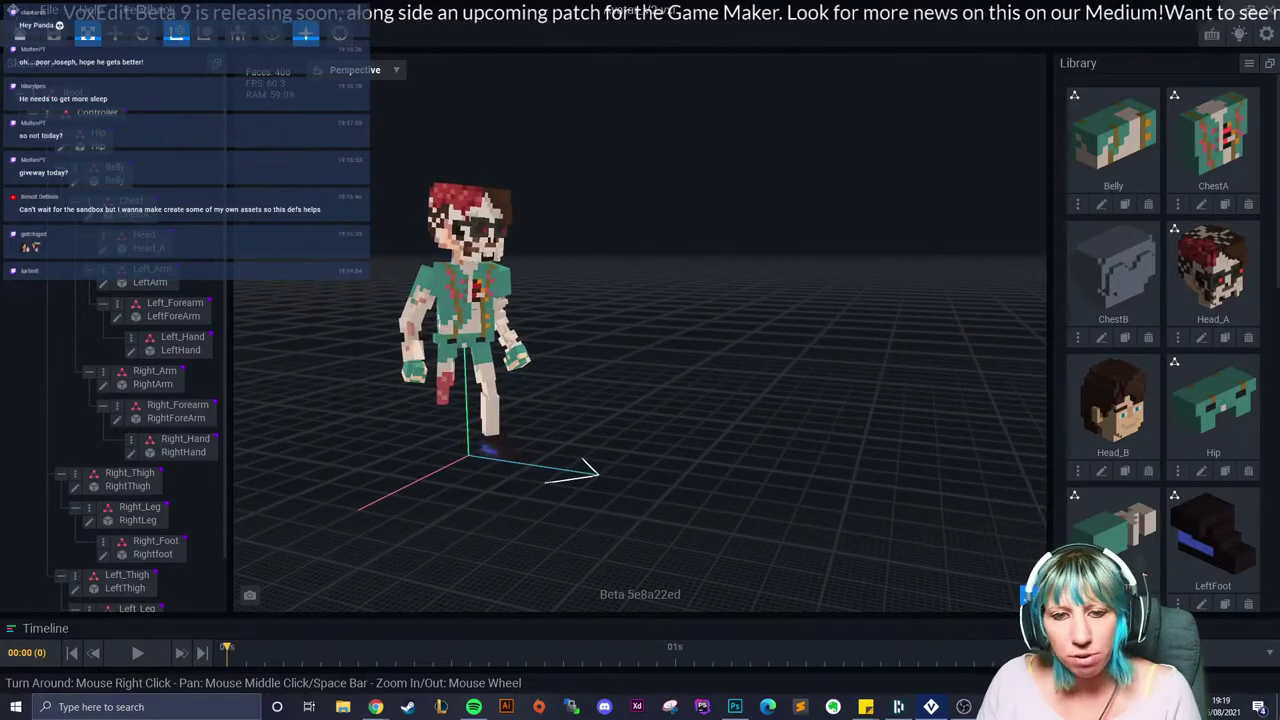
right_click_drag(692, 397, 662, 417)
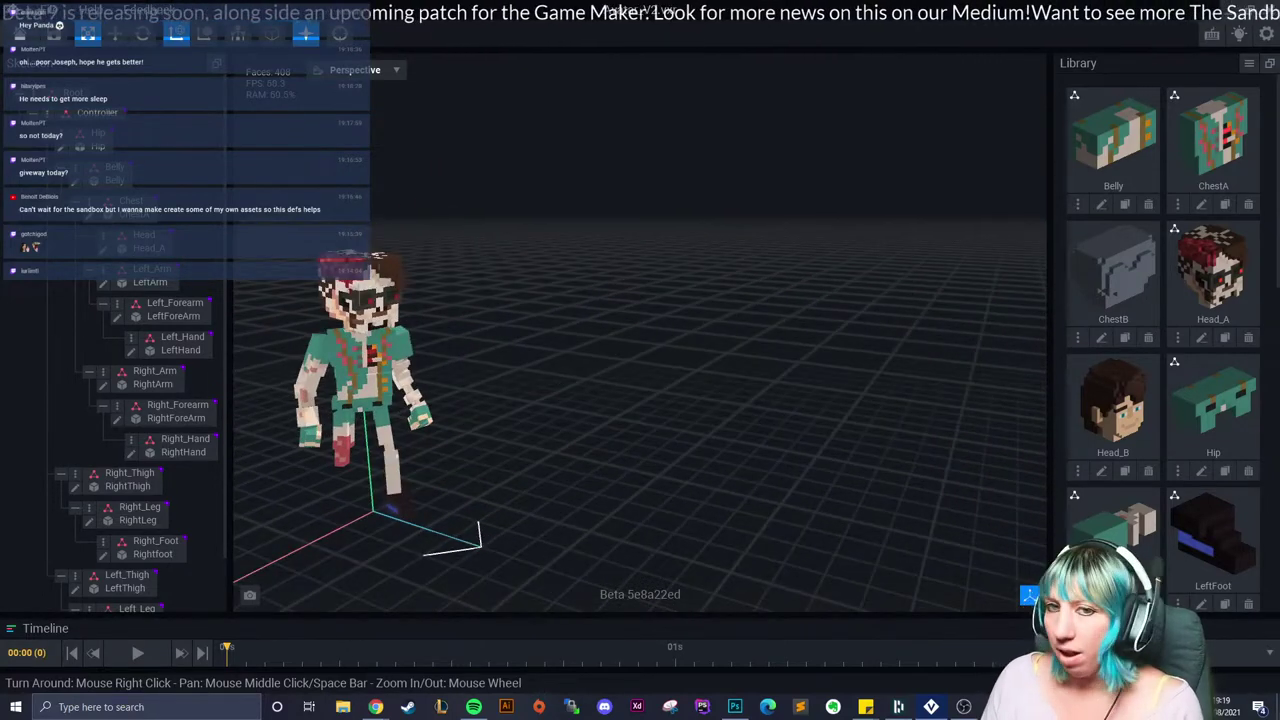
right_click_drag(567, 344, 566, 343)
scroll(566, 343, "up", 3)
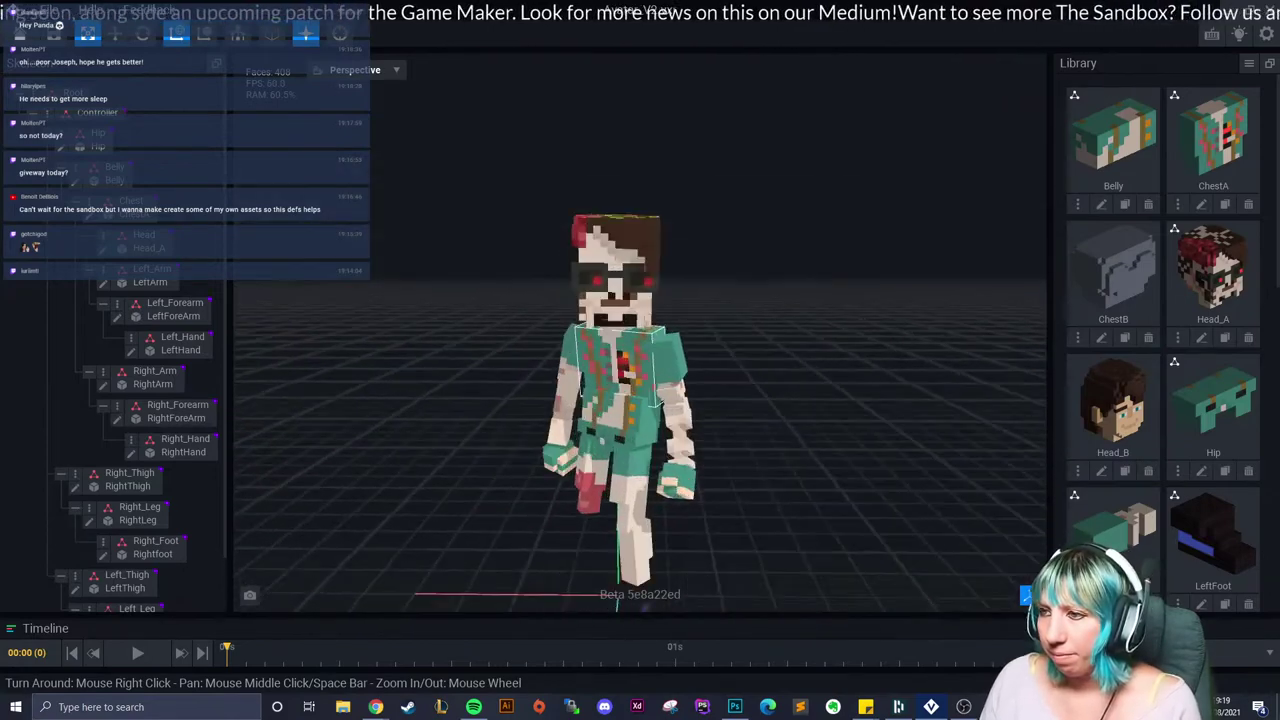
middle_click_drag(650, 400, 586, 240)
scroll(586, 240, "down", 2)
right_click_drag(586, 240, 622, 372)
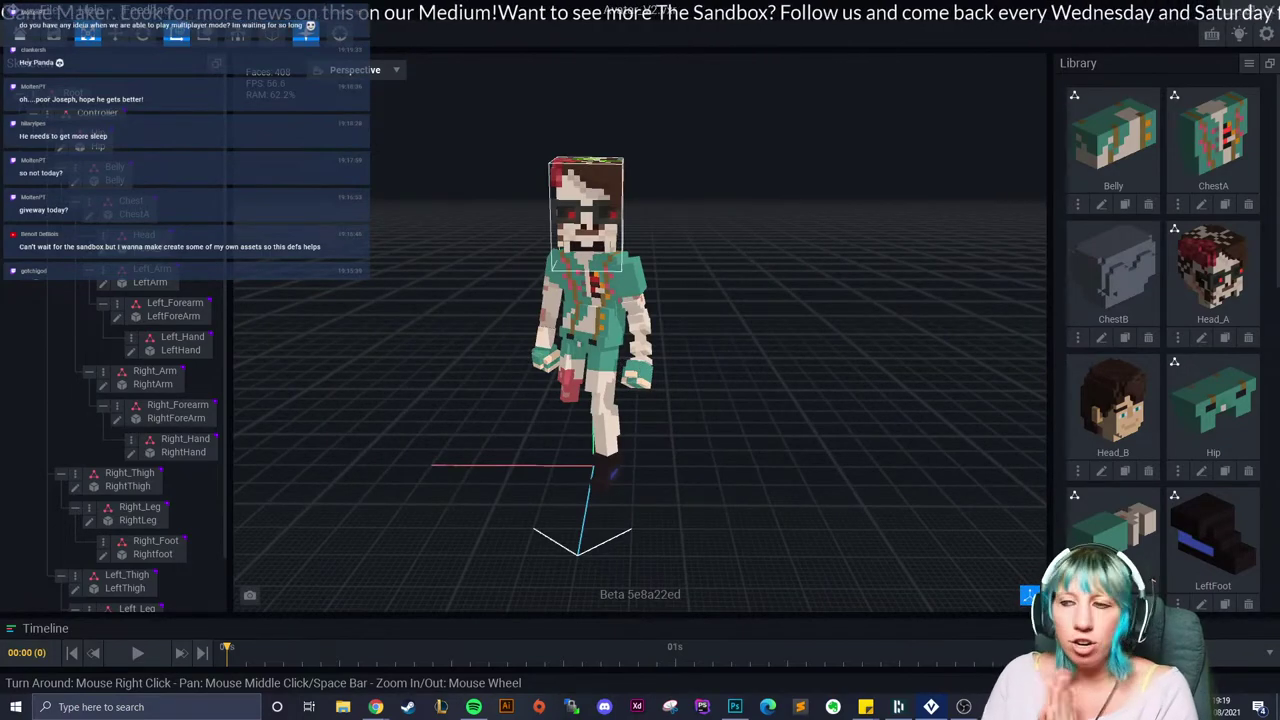
mouse_move(590, 215)
right_mouse_down()
mouse_move(625, 212)
mouse_move(580, 195)
mouse_move(630, 240)
mouse_move(650, 205)
mouse_move(590, 218)
mouse_move(625, 226)
mouse_move(608, 228)
right_mouse_up()
scroll(595, 215, "up", 3)
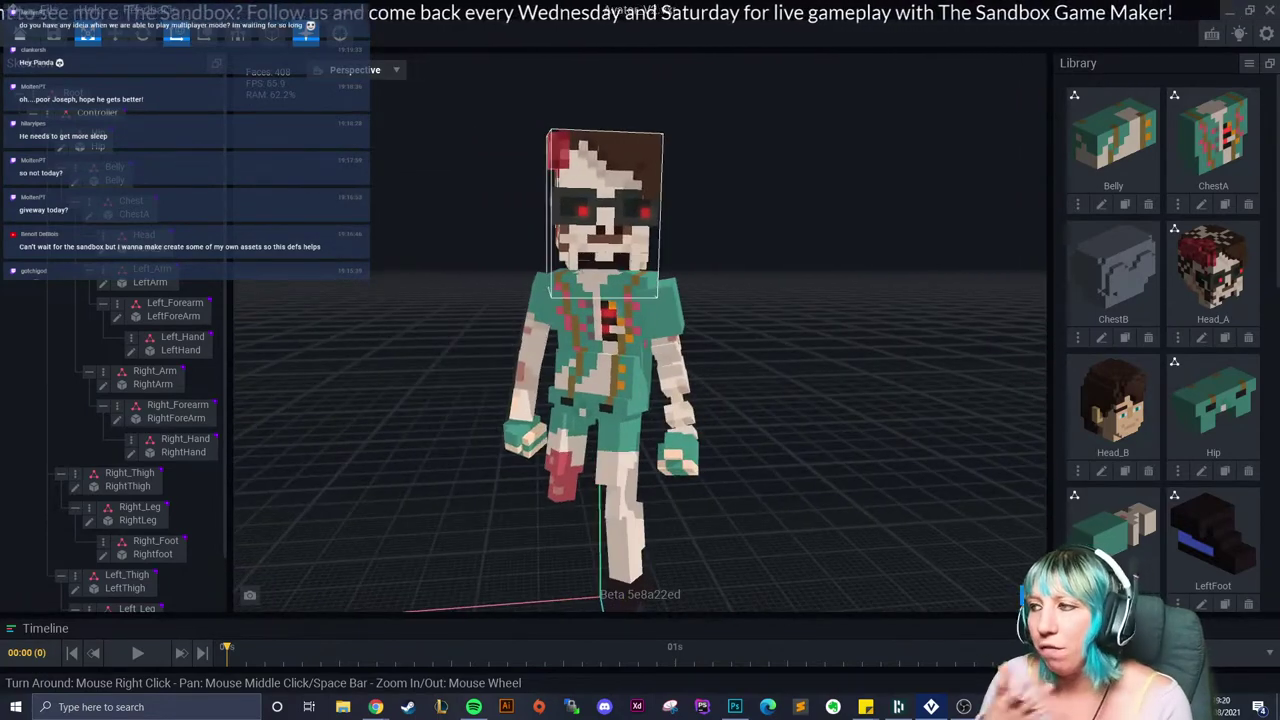
middle_click_drag(608, 228, 585, 125)
scroll(600, 240, "down", 3)
Step: Frame the whole zombie avatar and capture a screenshot of the area around it
right_click_drag(600, 240, 675, 238)
scroll(640, 332, "down", 3)
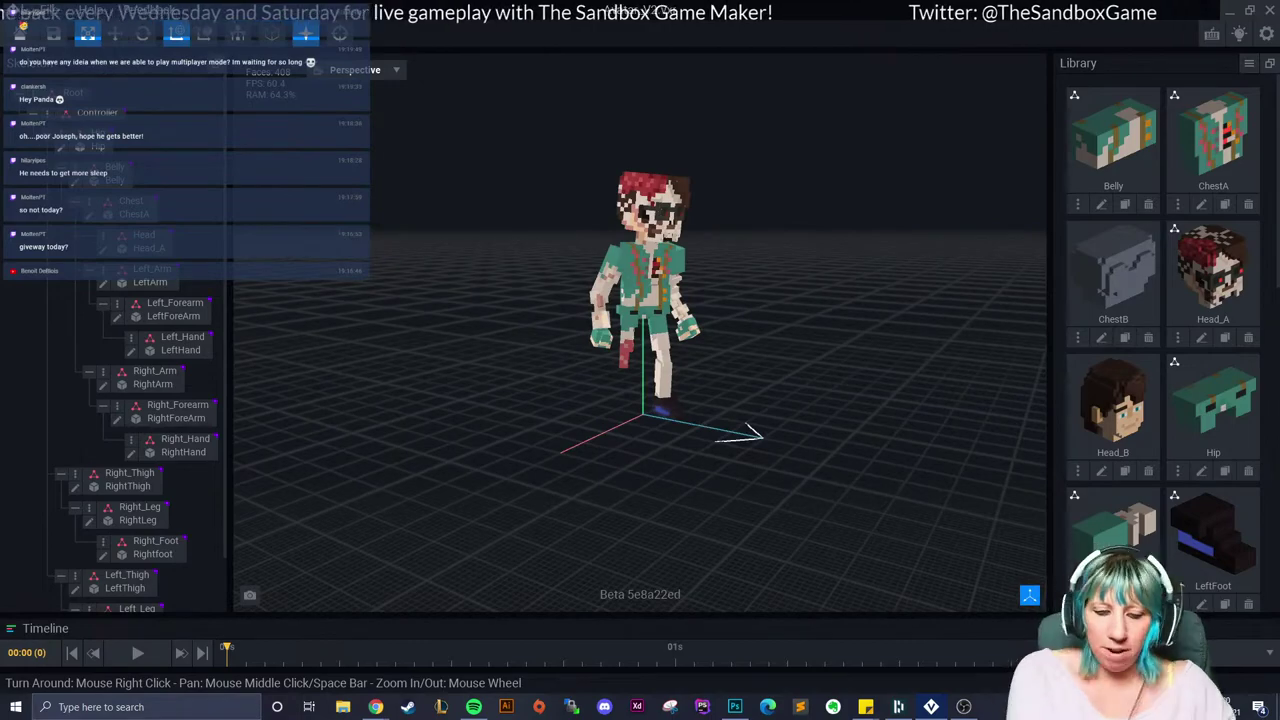
key("super+shift+s")
left_click_drag(437, 86, 890, 543)
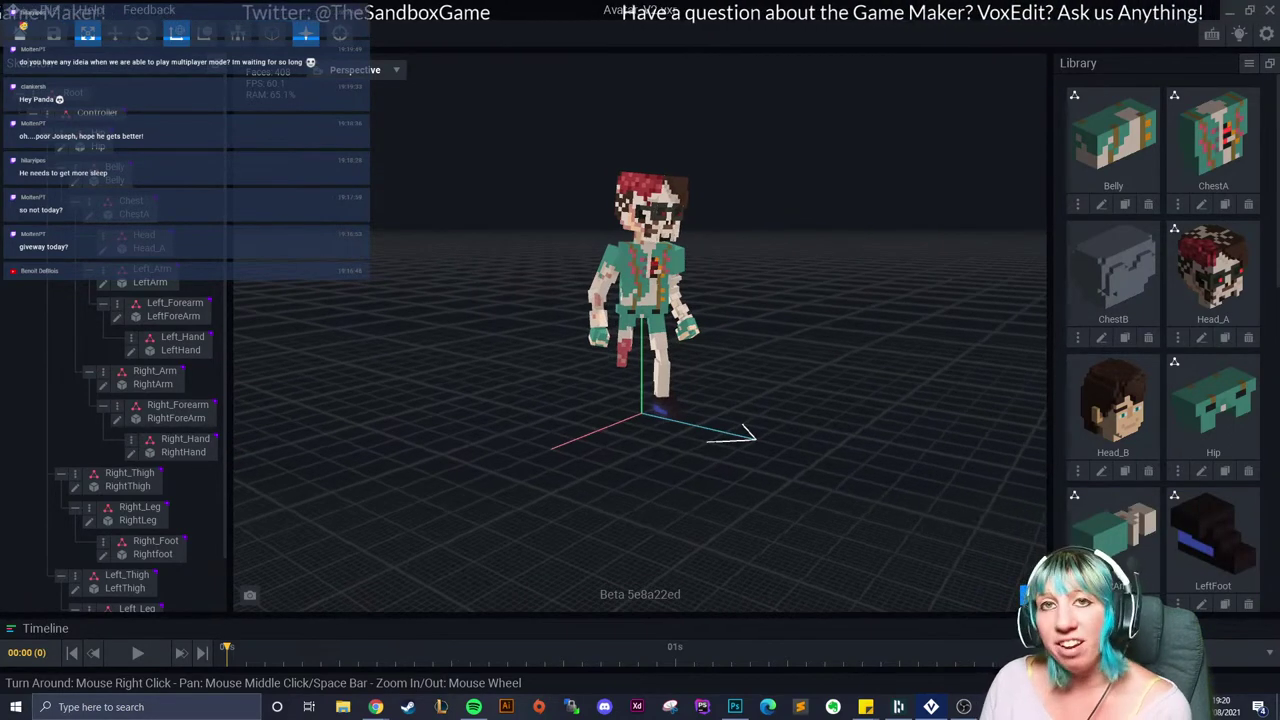
Step: Save the zombie avatar project and return to the welcome screen
right_click_drag(604, 355, 563, 368)
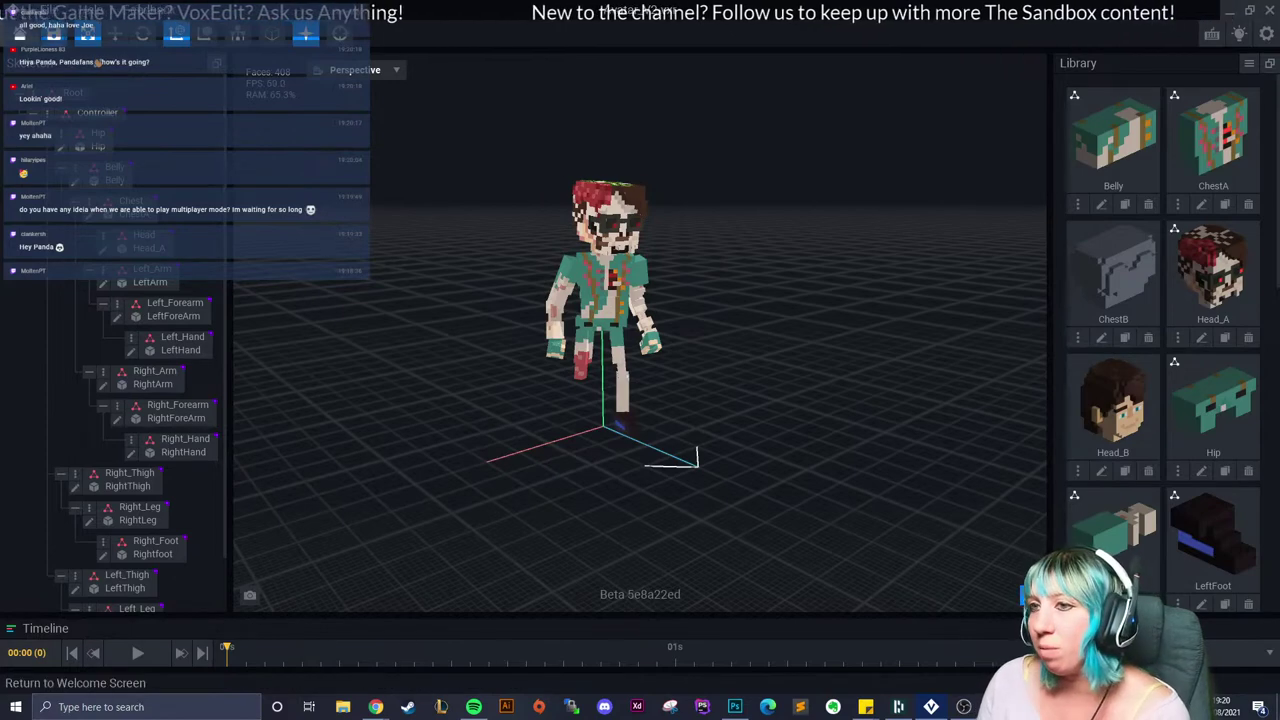
left_click(20, 34)
key("Return")
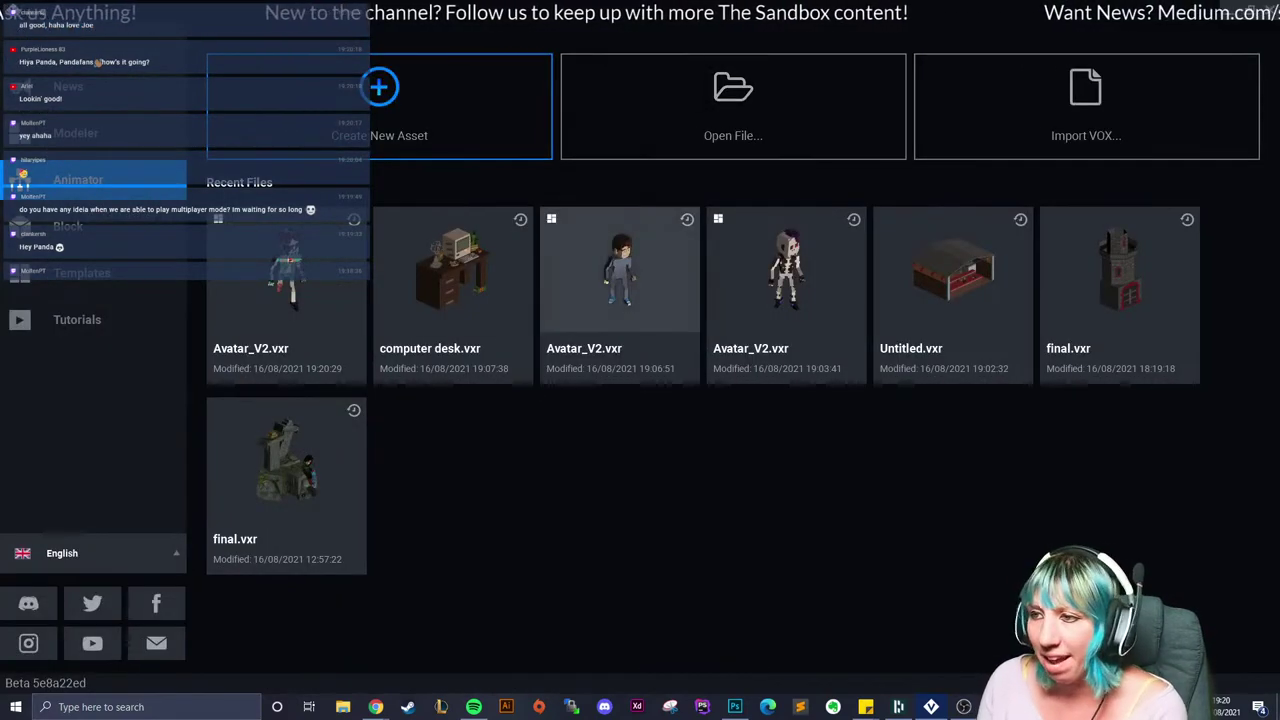
left_click(620, 280)
scroll(640, 340, "up", 4)
middle_click_drag(511, 414, 606, 480)
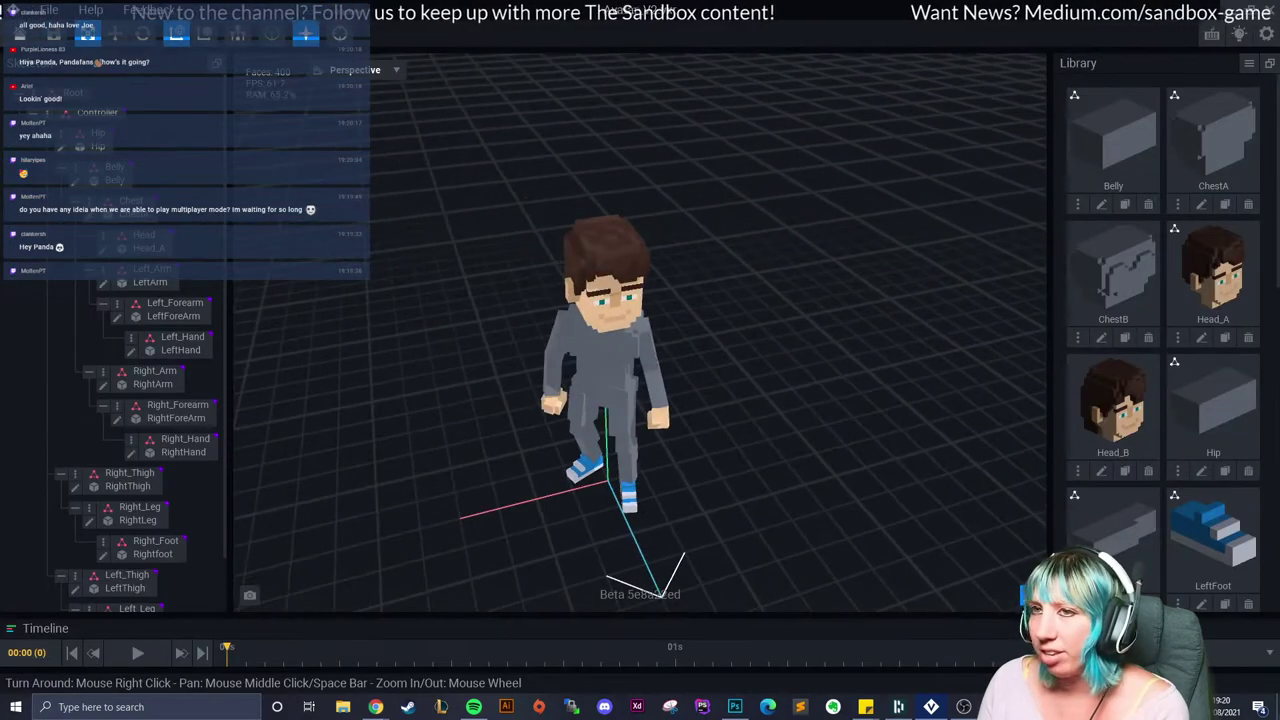
key("alt+F4")
left_click(519, 257)
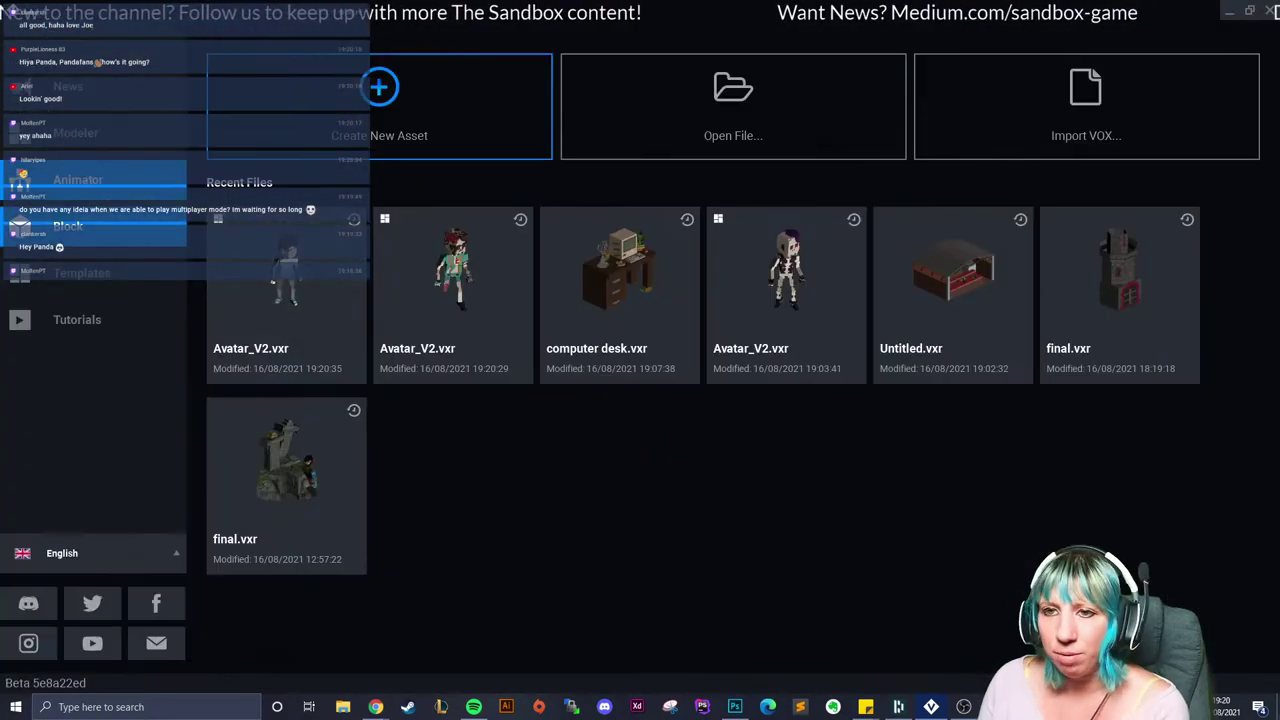
Step: Create a new project from the Medium Human template in the random folder, entering a person's first name as its name
left_click(93, 227)
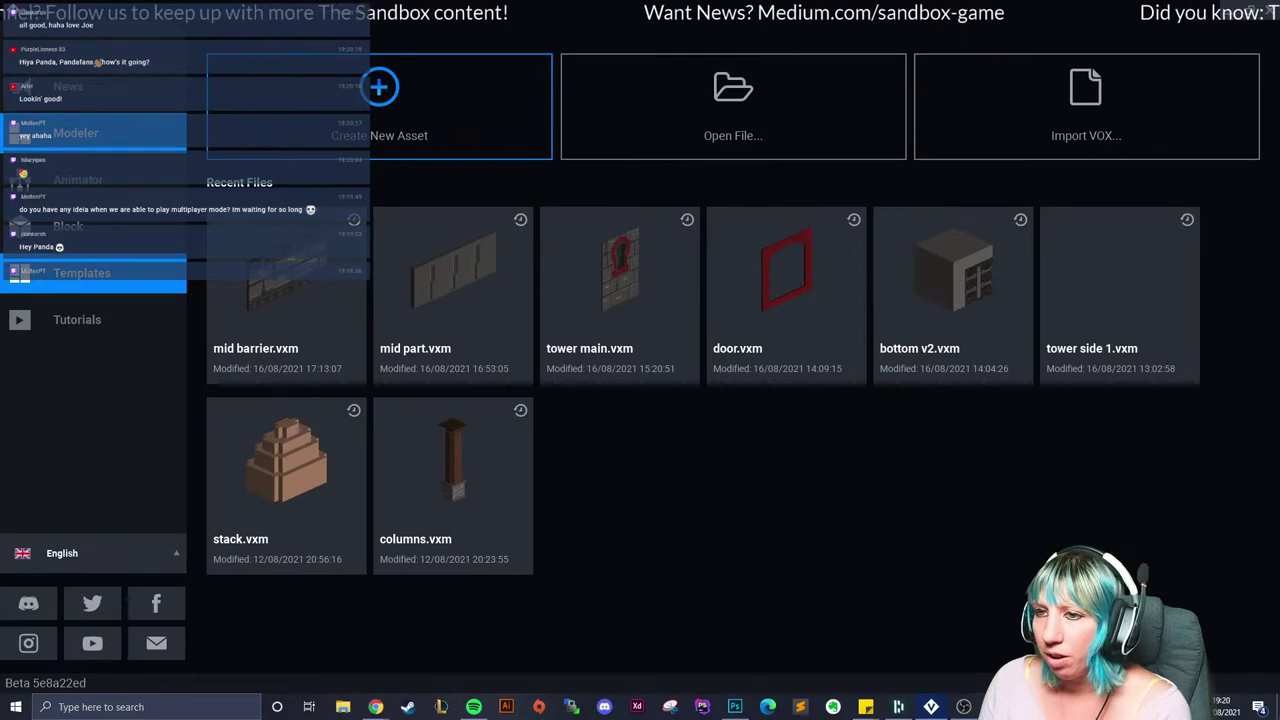
left_click(82, 273)
left_click(286, 530)
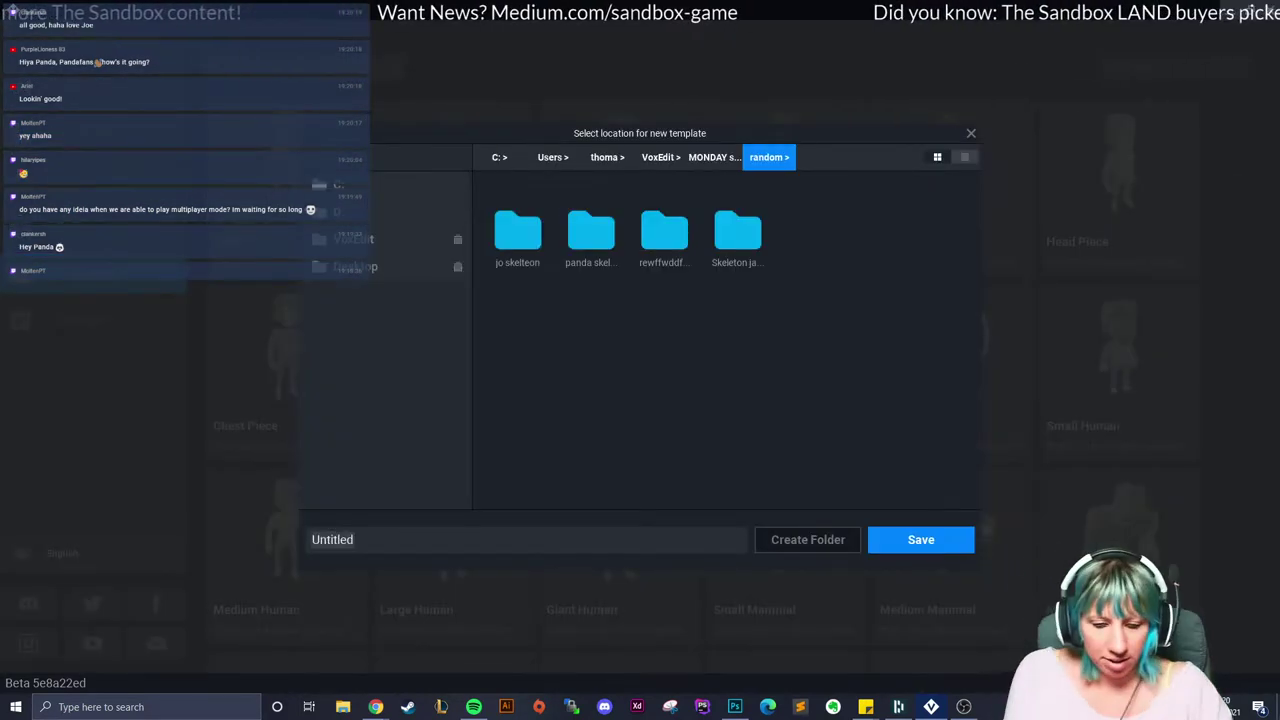
type("andy")
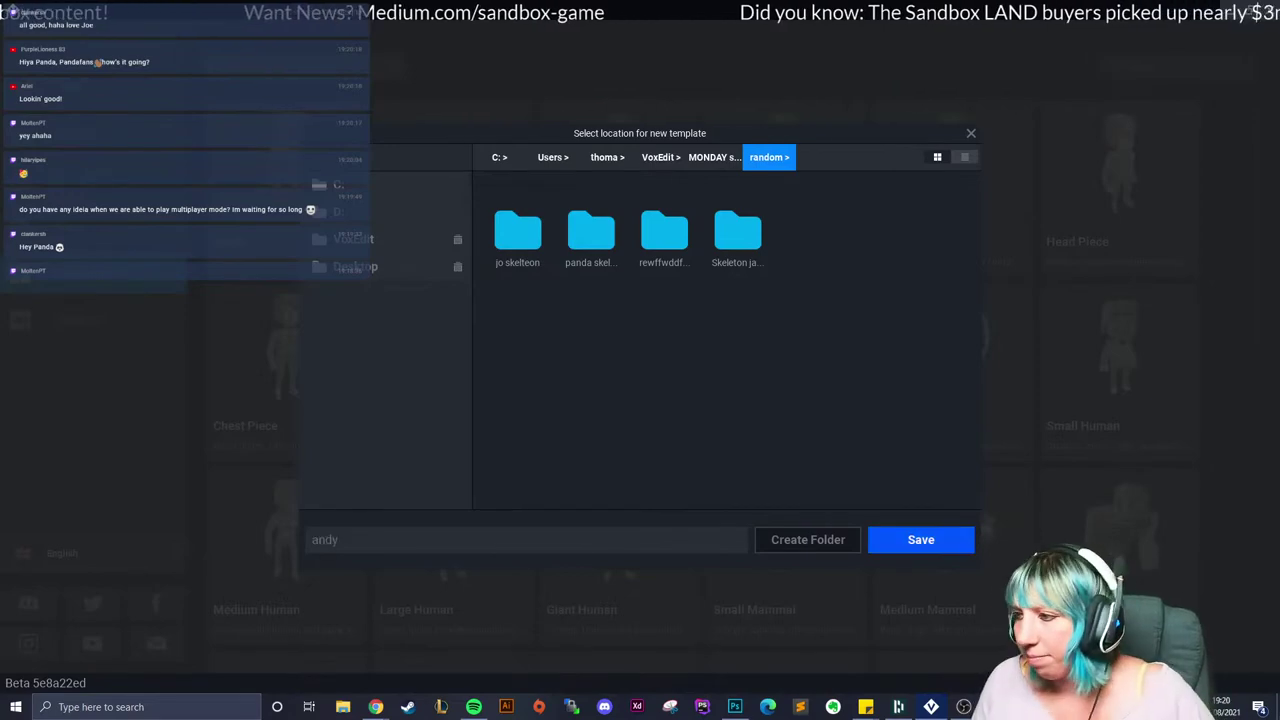
key("Return")
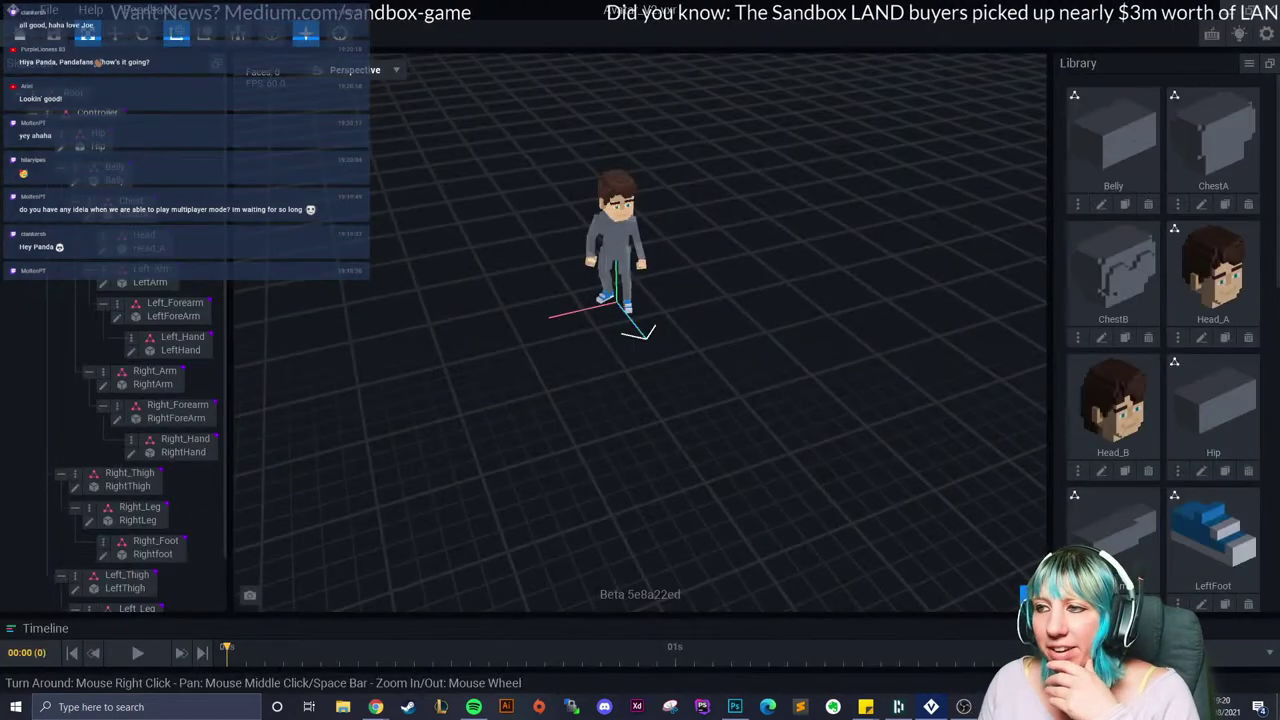
Step: Open the new avatar's Head_A model for editing
scroll(640, 333, "up", 3)
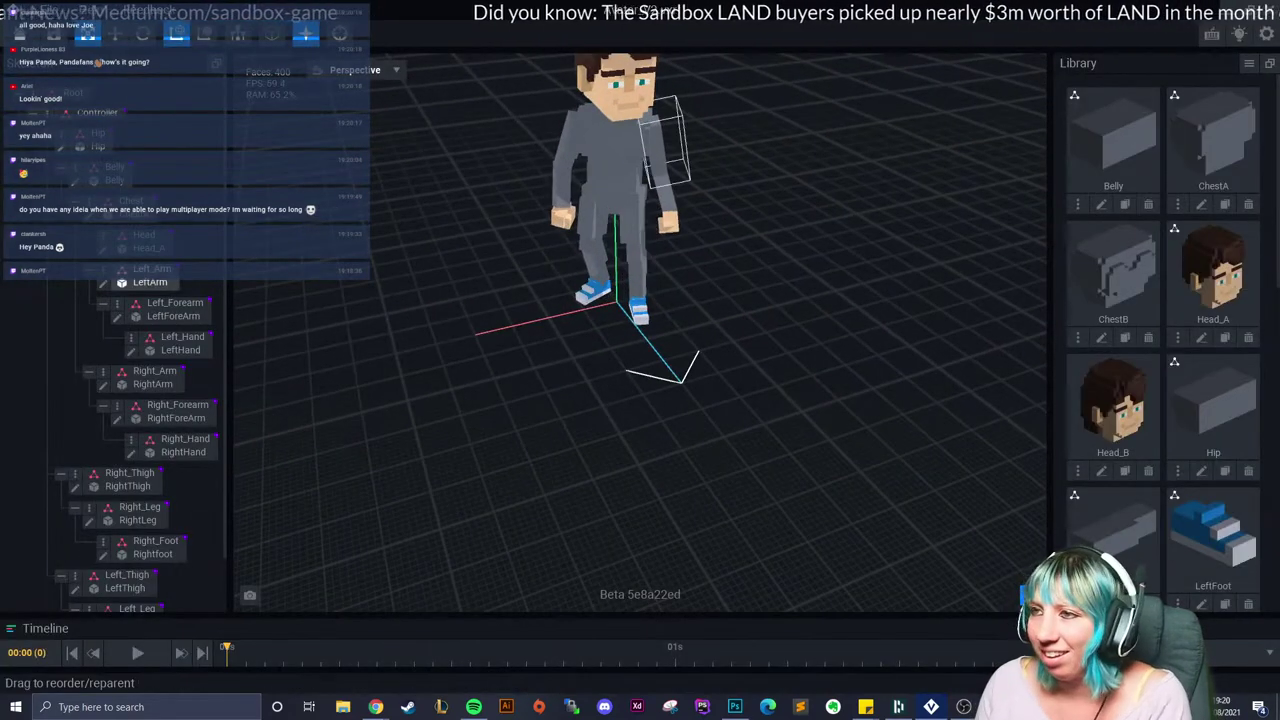
left_click(102, 248)
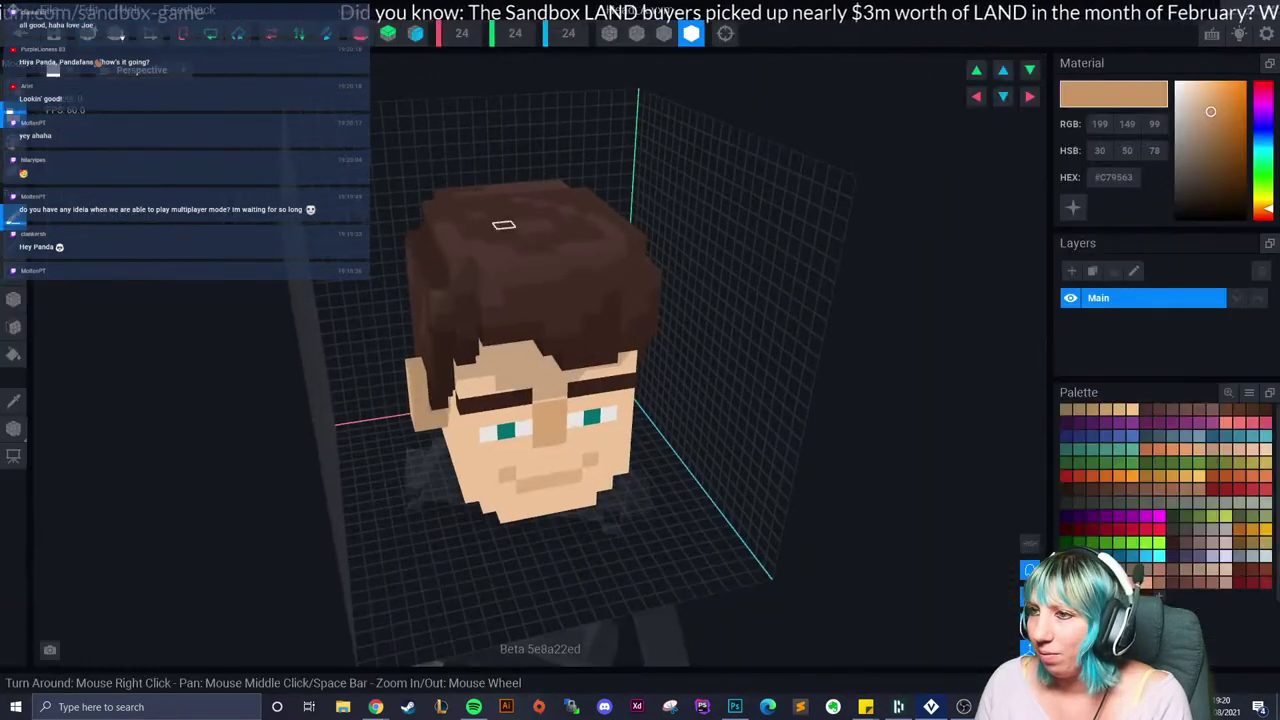
Step: Display the avatar head with outlined edges and frame its face
scroll(503, 226, "up", 2)
middle_click_drag(565, 338, 534, 310)
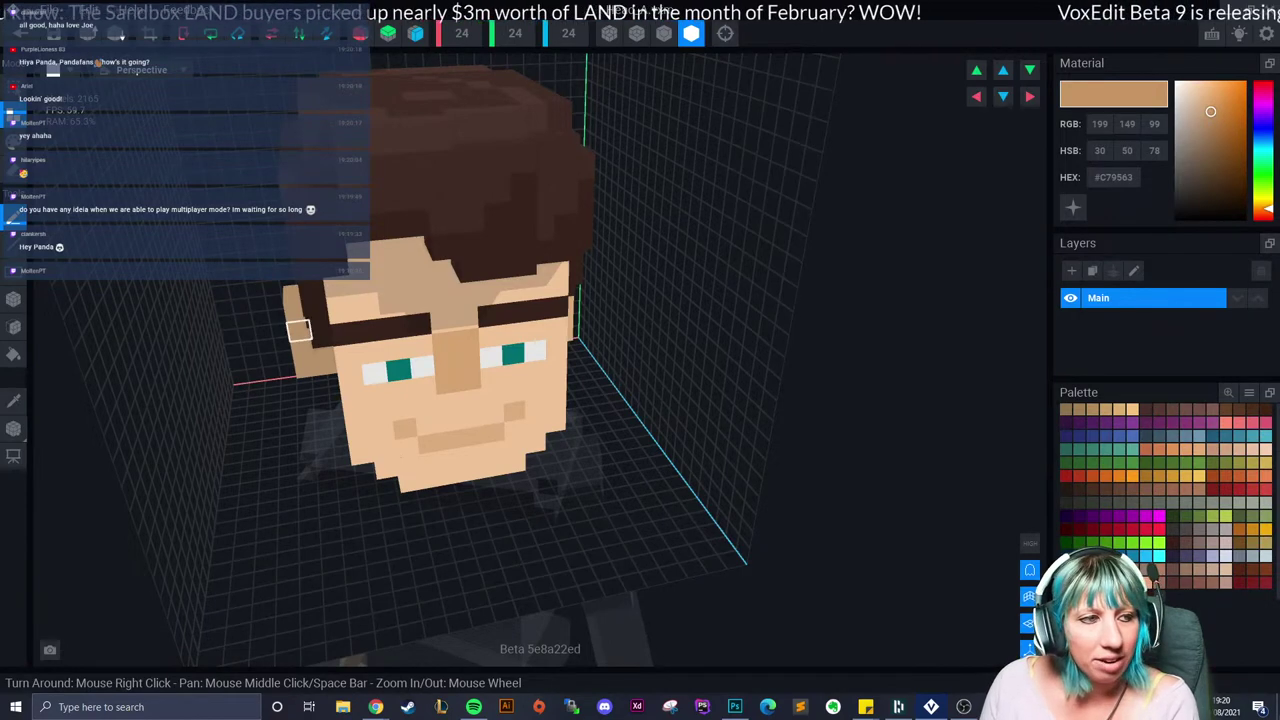
left_click(664, 33)
right_click_drag(620, 180, 575, 180)
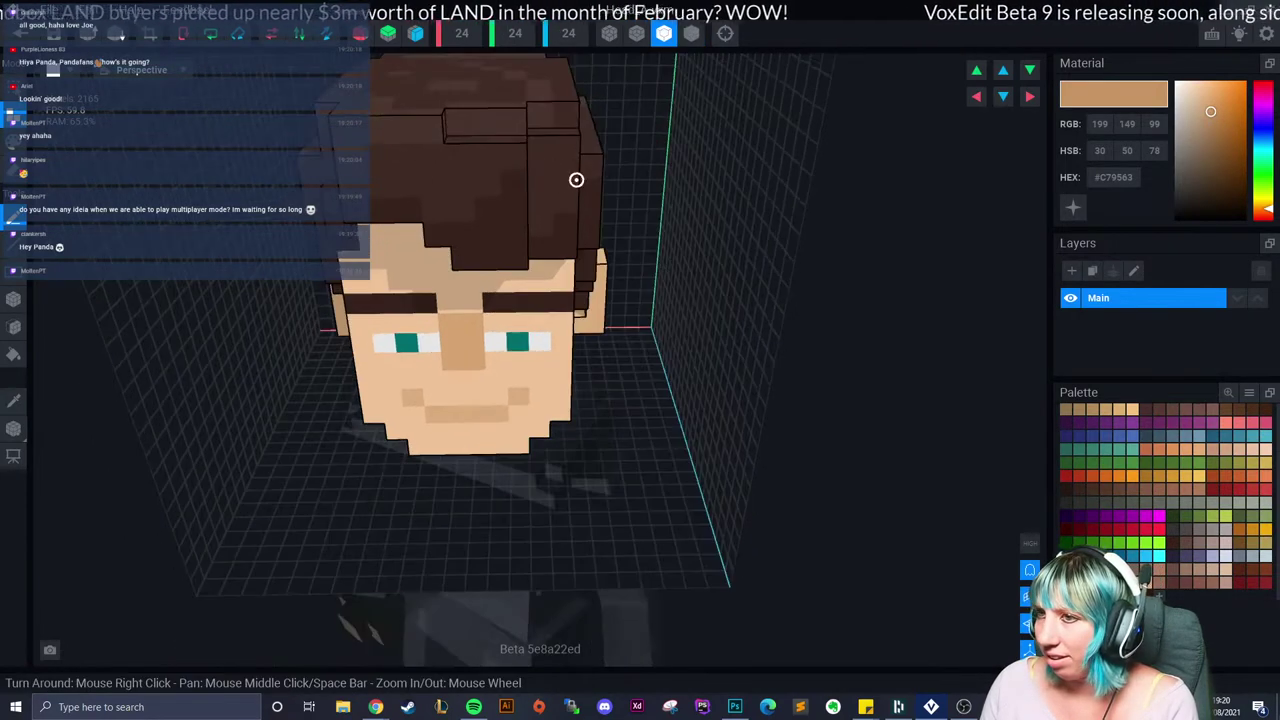
Step: Erase box-shaped blocks of voxels from the front fringe of the head's hair
left_click(14, 141)
left_click(14, 170)
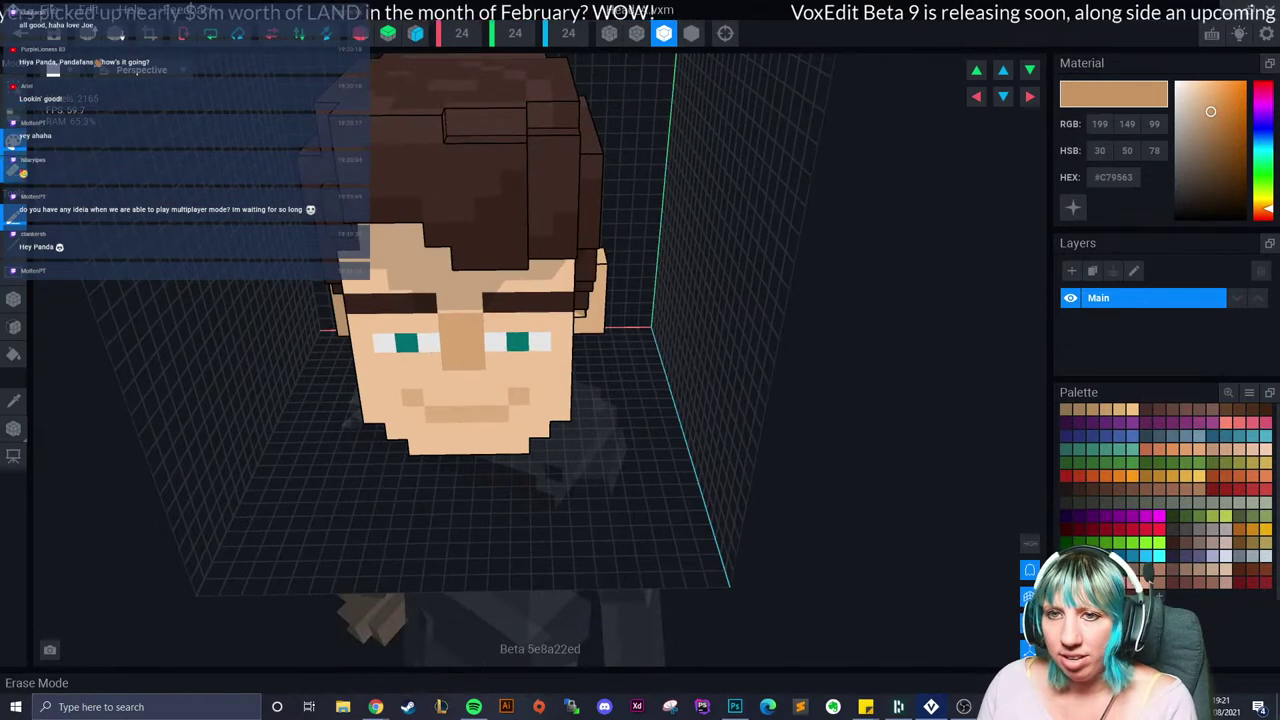
left_click(14, 299)
left_click_drag(343, 128, 408, 210)
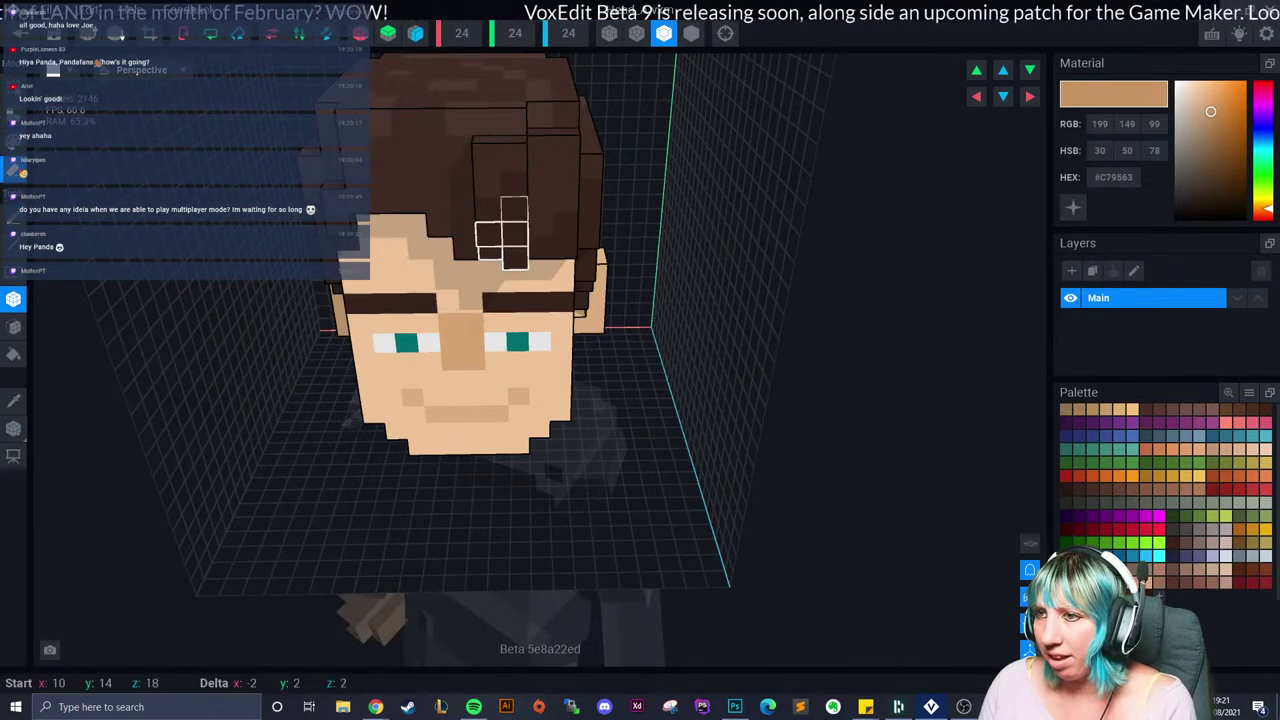
right_click_drag(508, 214, 464, 166)
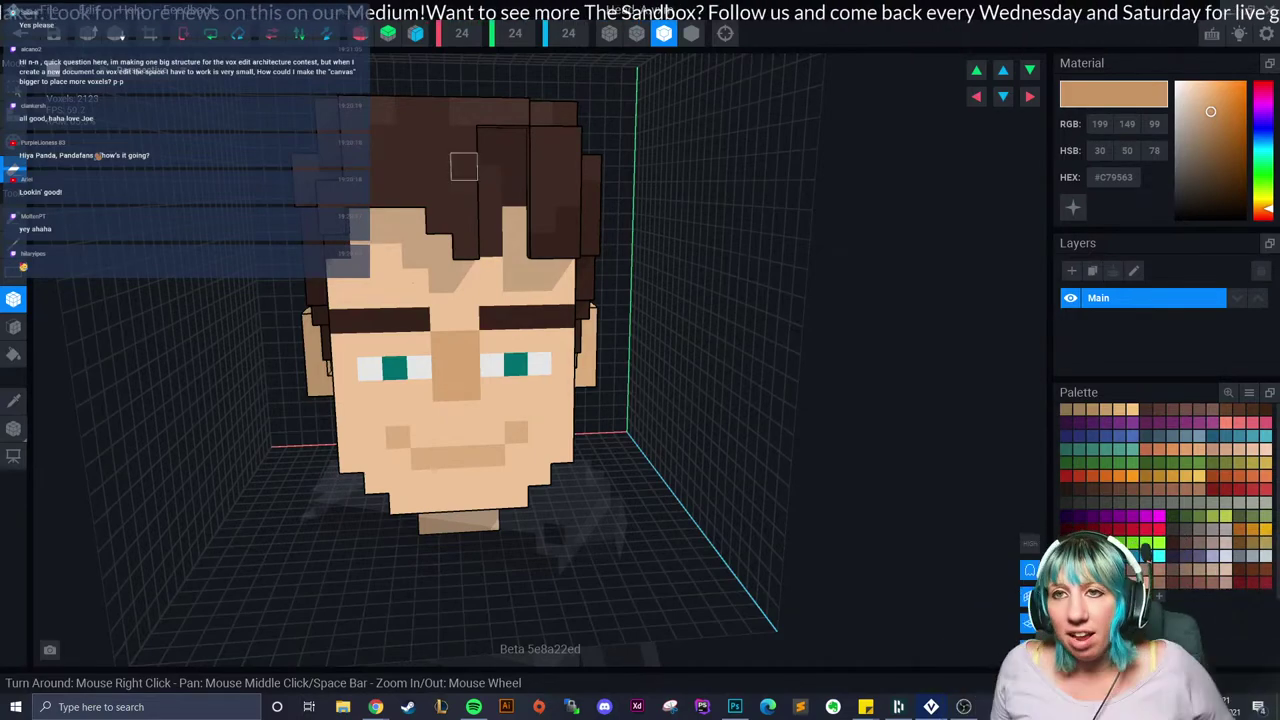
Step: Save the edited head and the avatar project, and return to the welcome screen
left_click(20, 33)
left_click(520, 257)
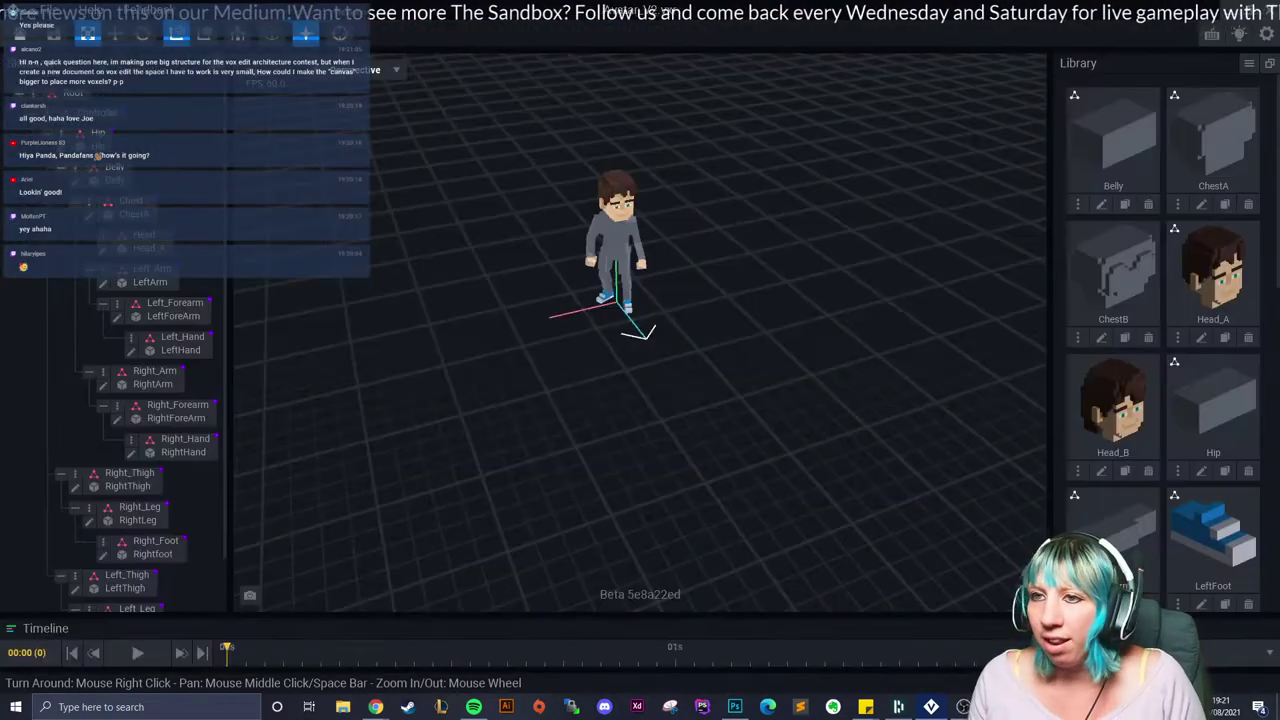
left_click(20, 33)
left_click(520, 257)
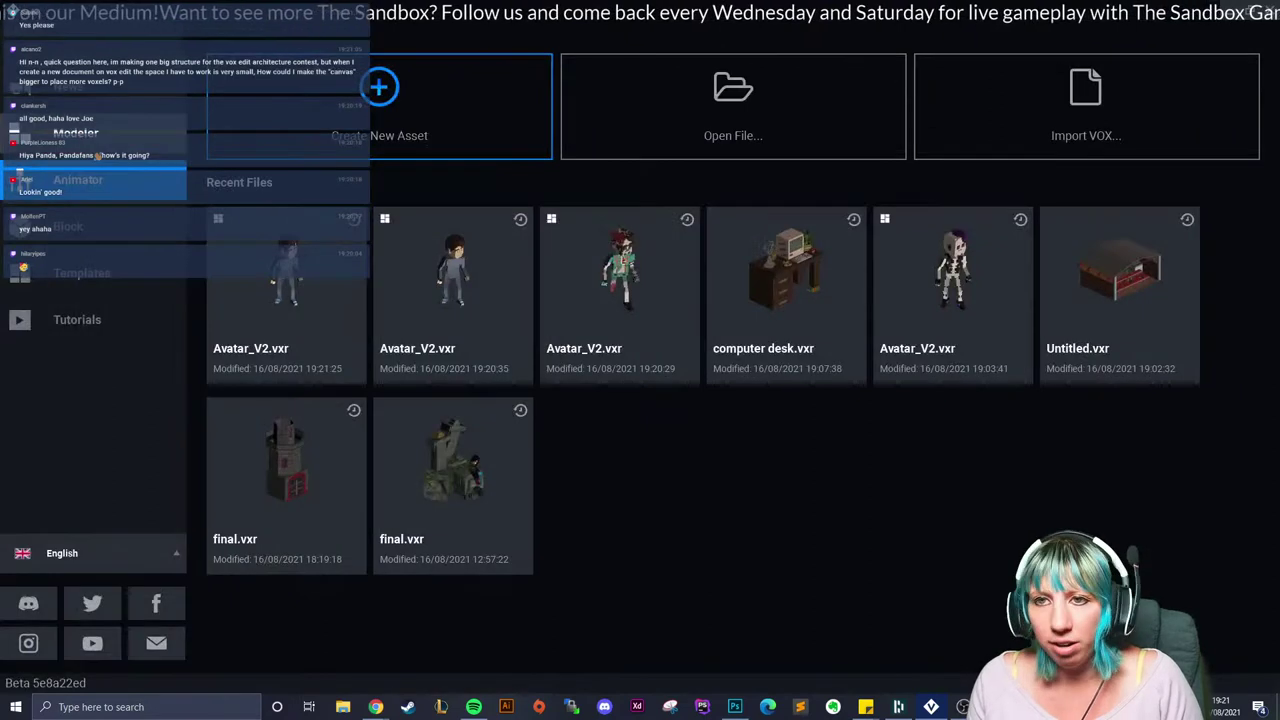
Step: Open the recent tower asset final.vxr, examine the whole tower, and close it with its changes saved
left_click(93, 133)
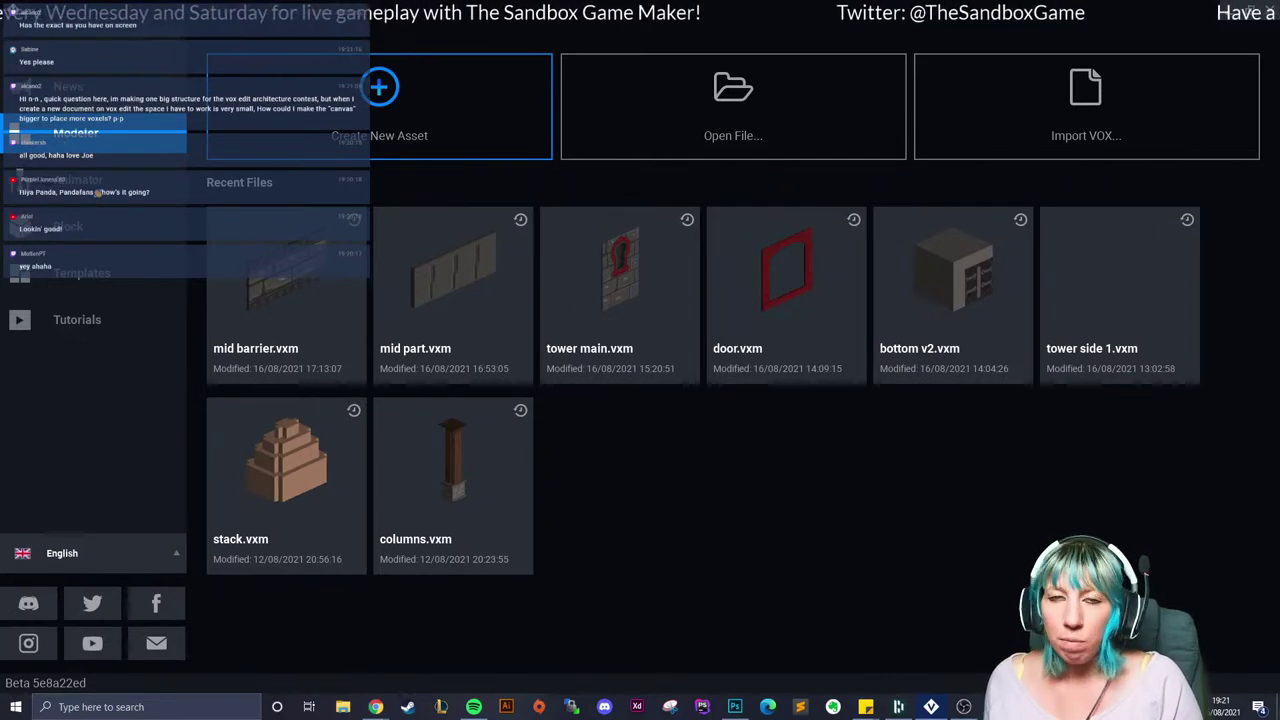
left_click(93, 180)
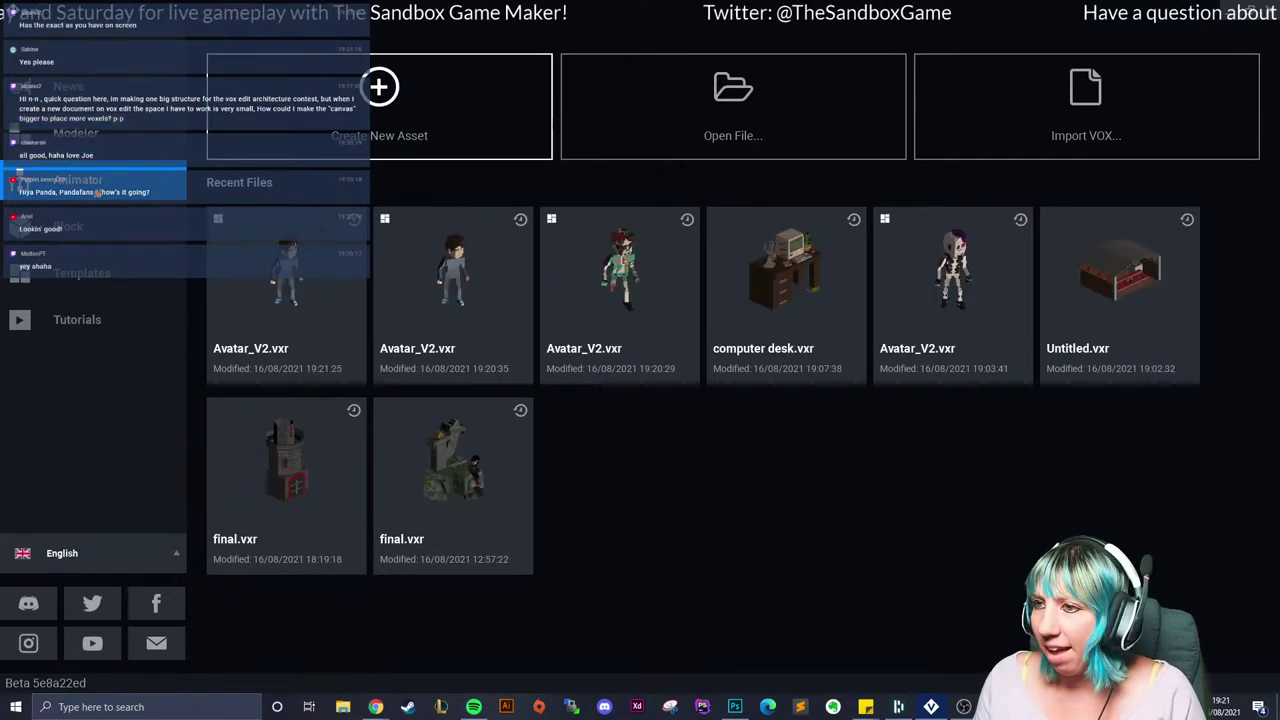
left_click(286, 460)
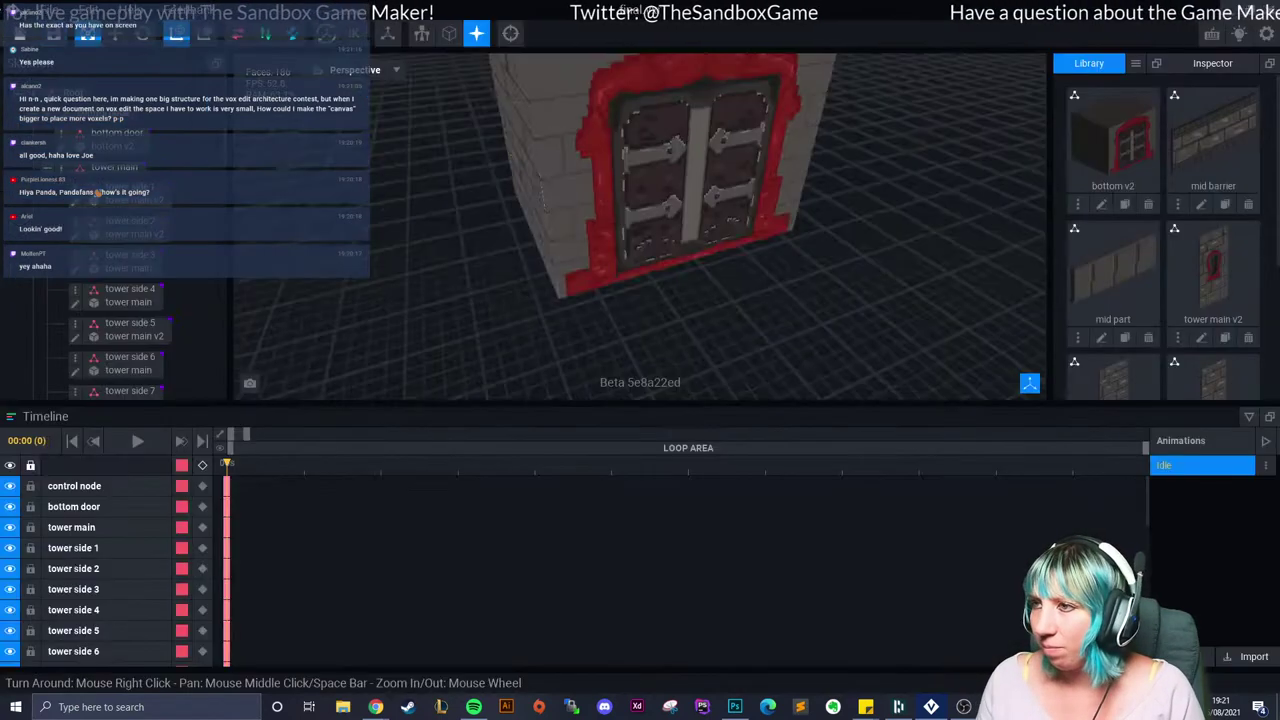
scroll(680, 320, "down", 3)
right_click_drag(660, 335, 680, 320)
scroll(680, 320, "up", 2)
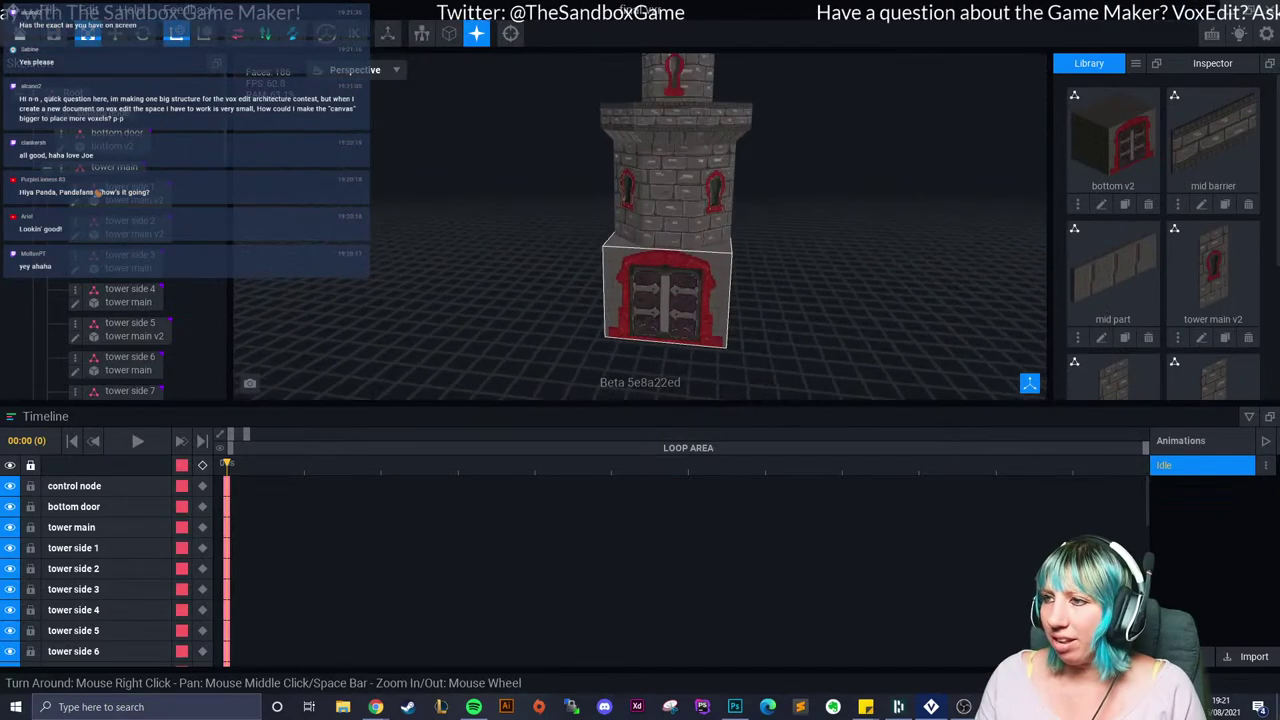
left_click(20, 33)
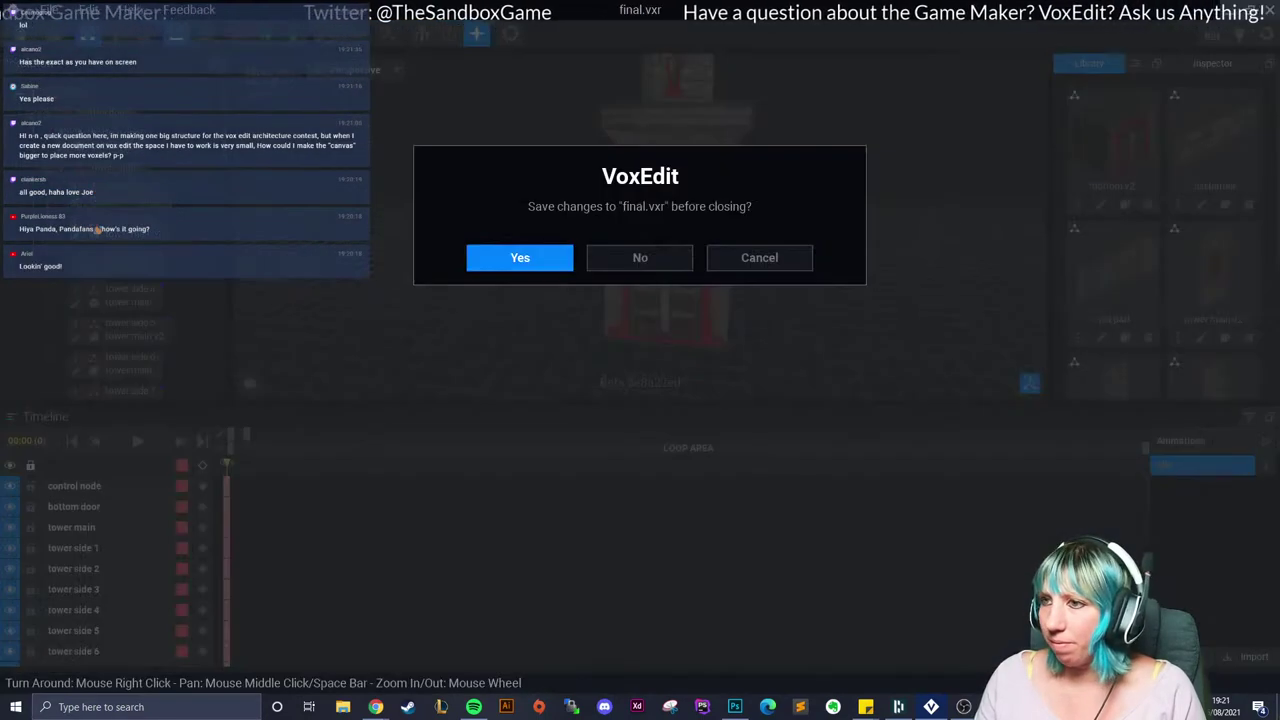
left_click(520, 257)
Step: Create a new voxel model named building in the VoxEdit delete folder
left_click(93, 133)
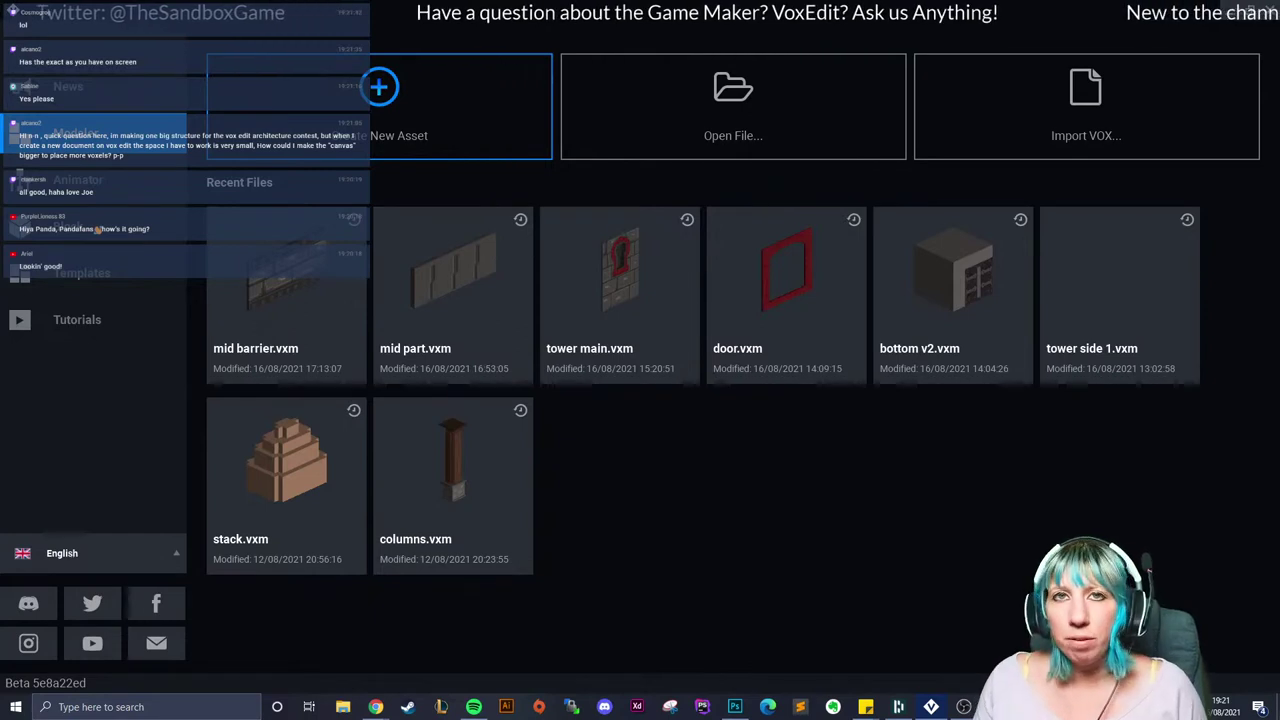
left_click(380, 105)
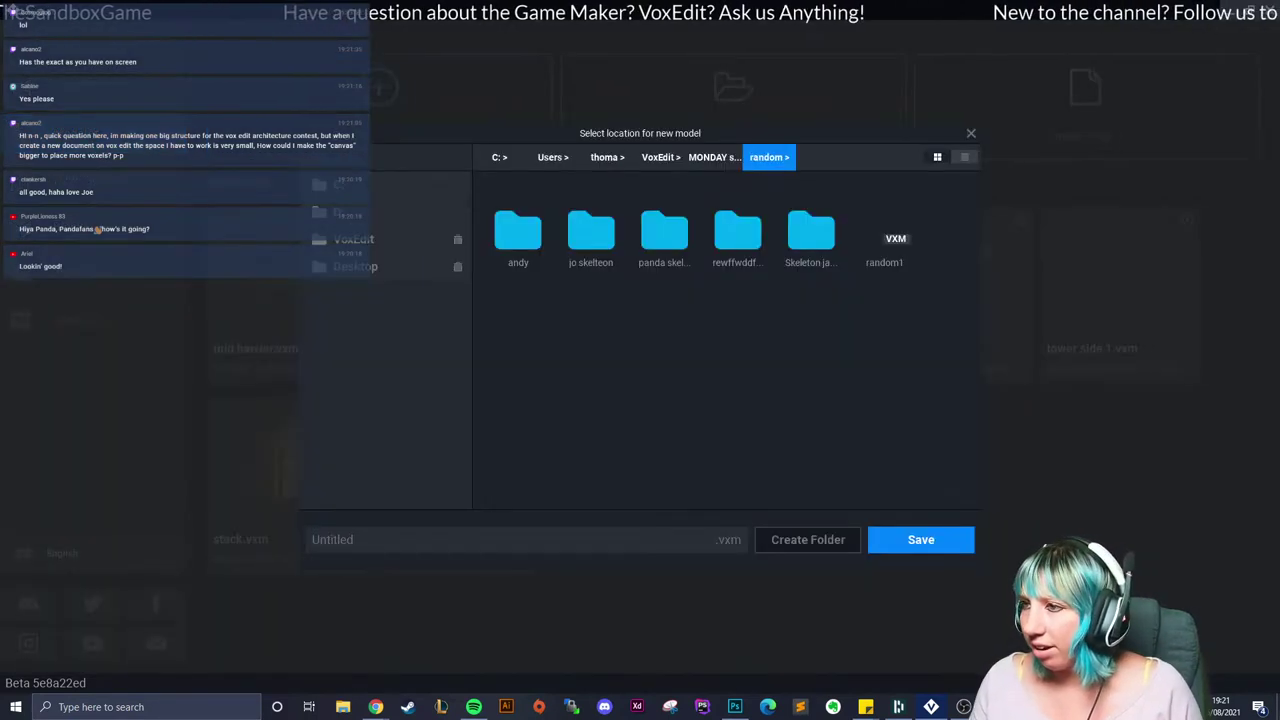
left_click(660, 157)
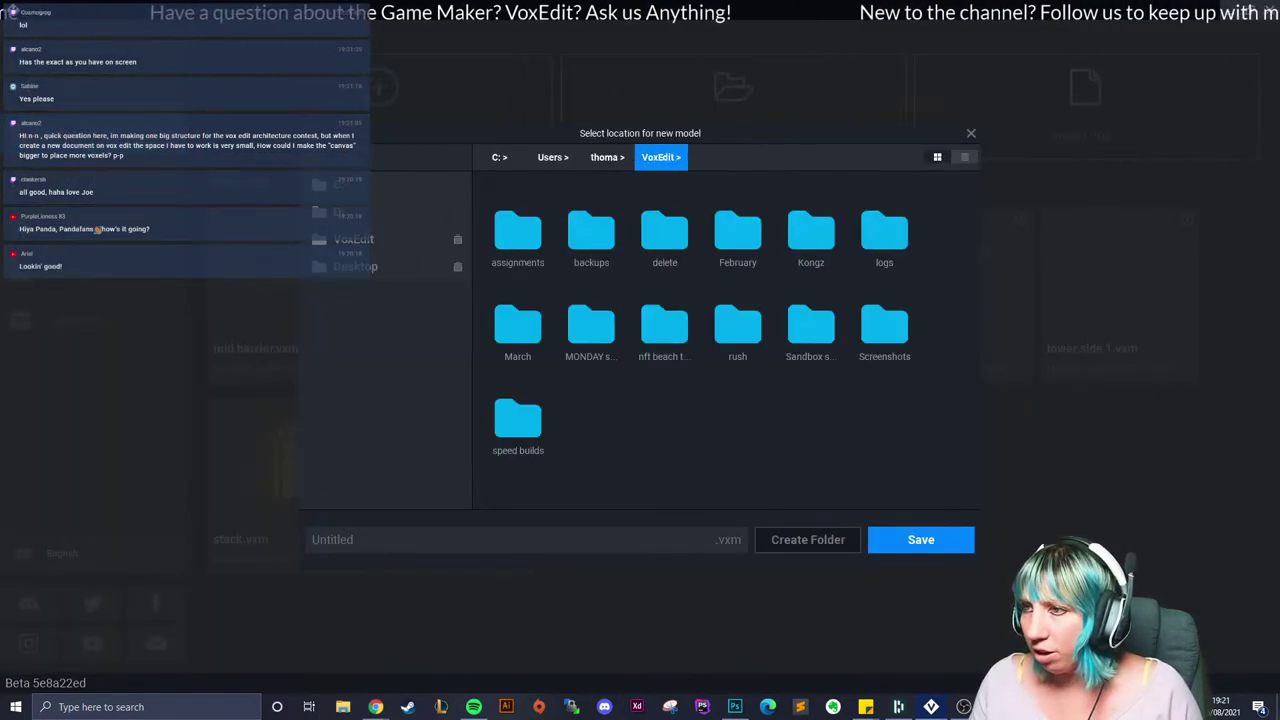
double_click(664, 232)
left_click(332, 539)
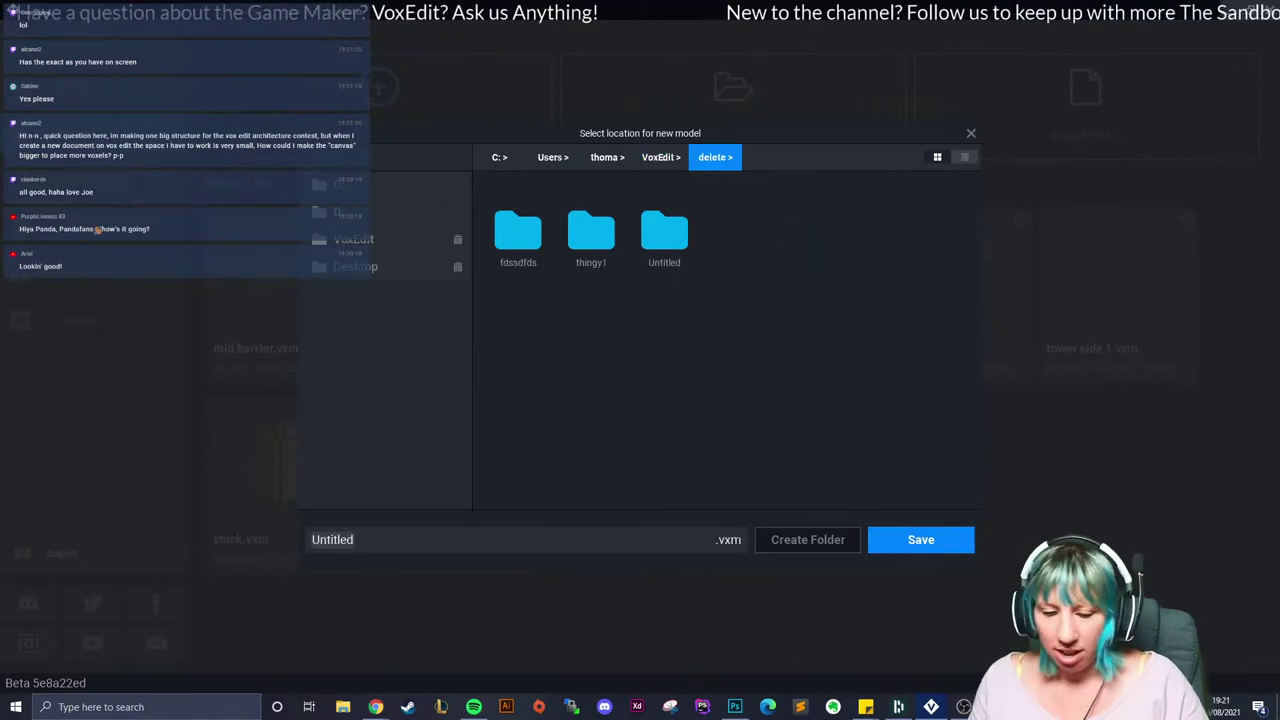
type("building")
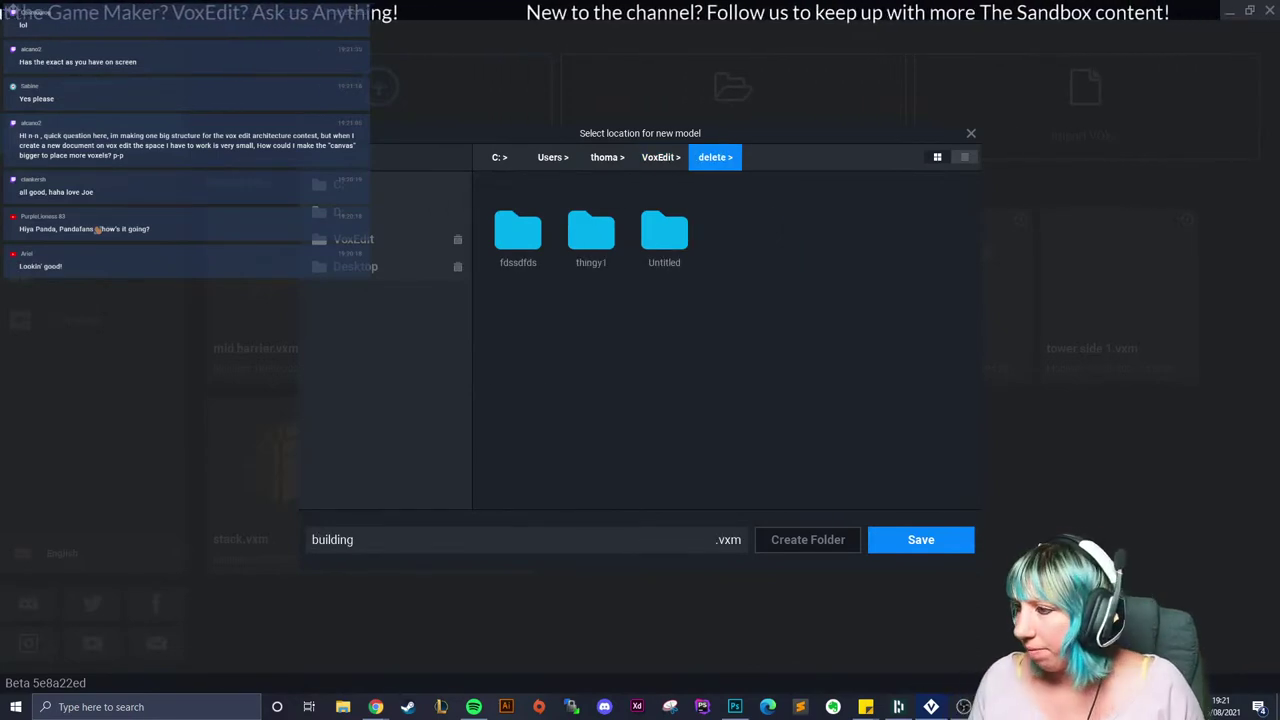
key("Return")
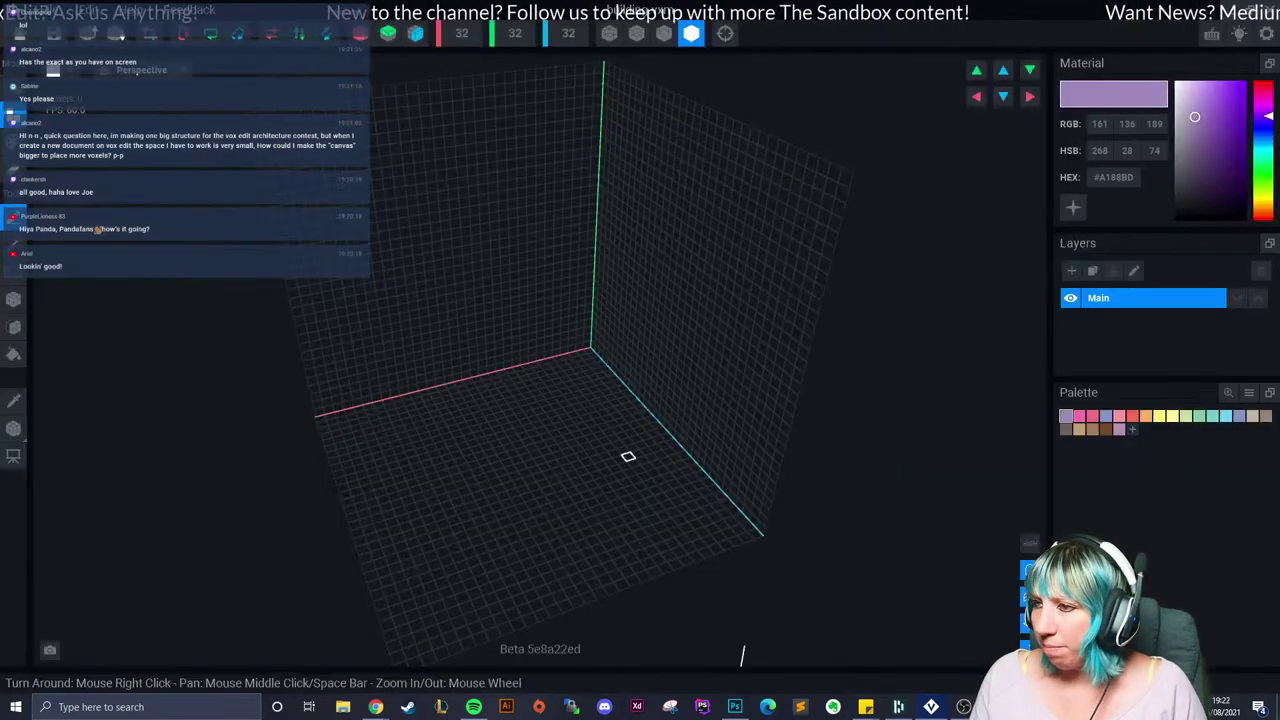
Step: Try to set the building model's X width to 500 voxels
right_click_drag(762, 442, 690, 446)
scroll(762, 442, "up", 2)
scroll(755, 451, "down", 3)
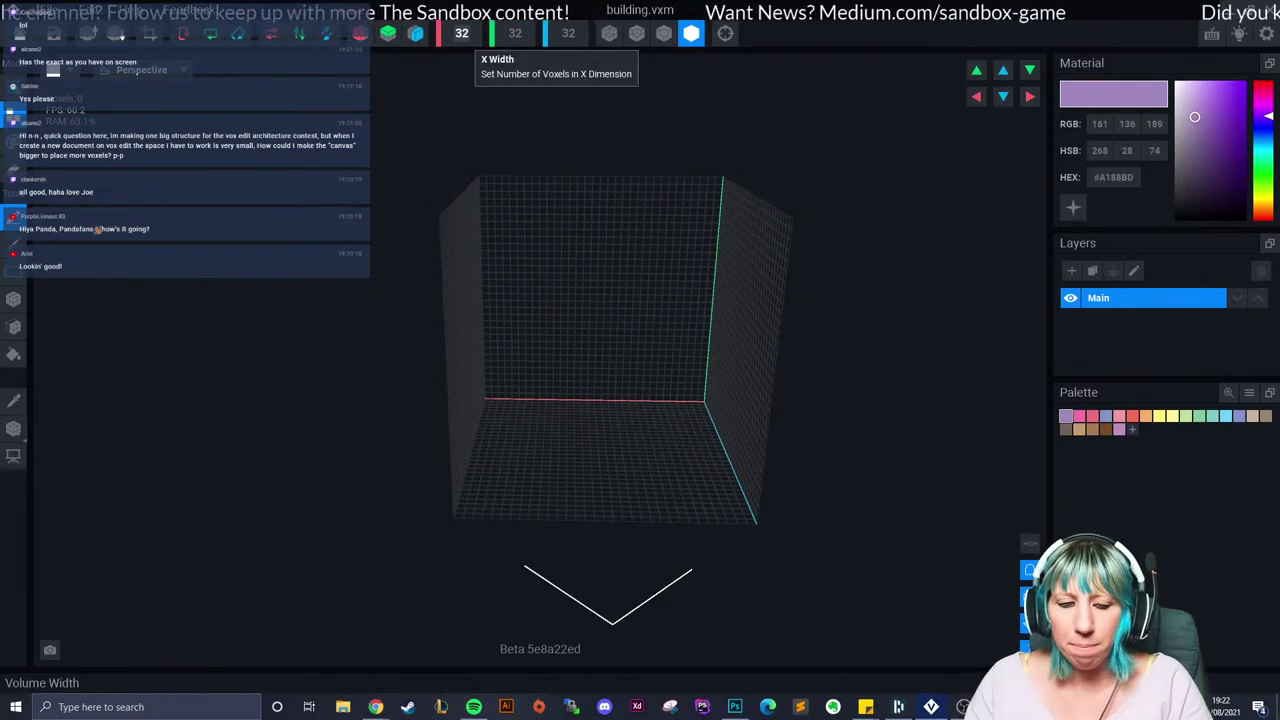
key("Return")
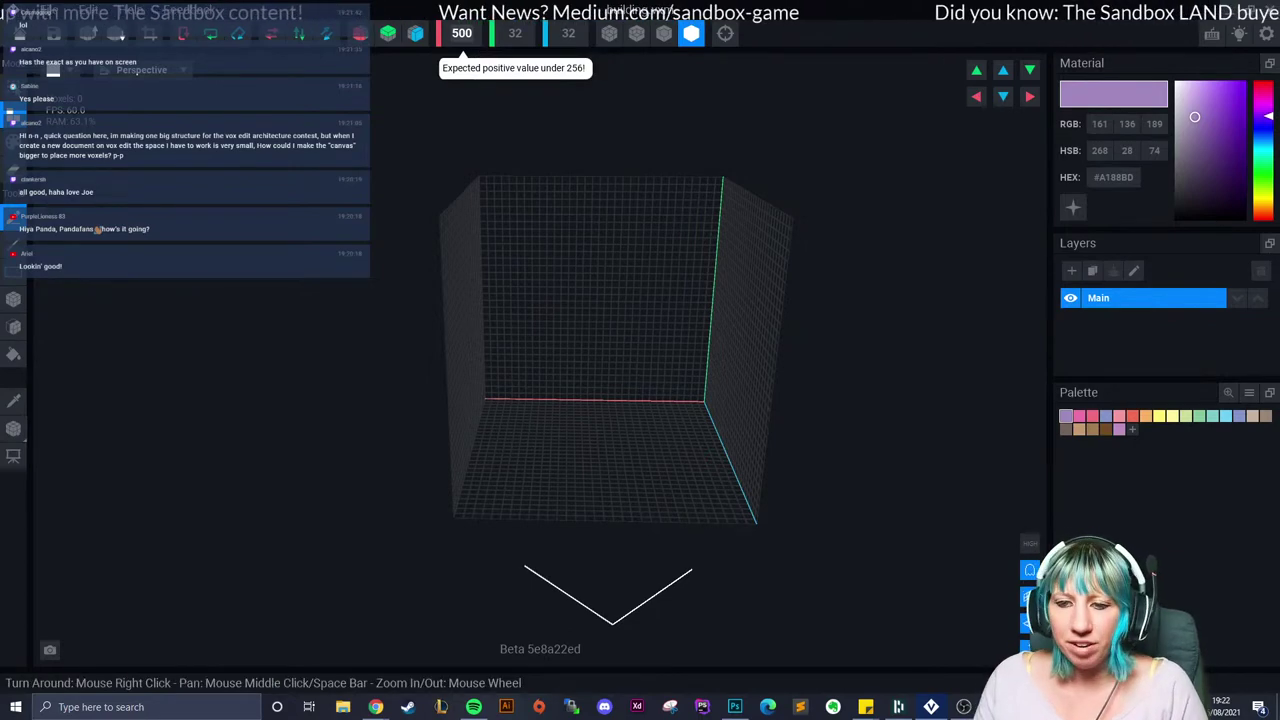
Step: Switch to the Windows Calculator and divide 256 by 32
left_click(146, 706)
type("ca")
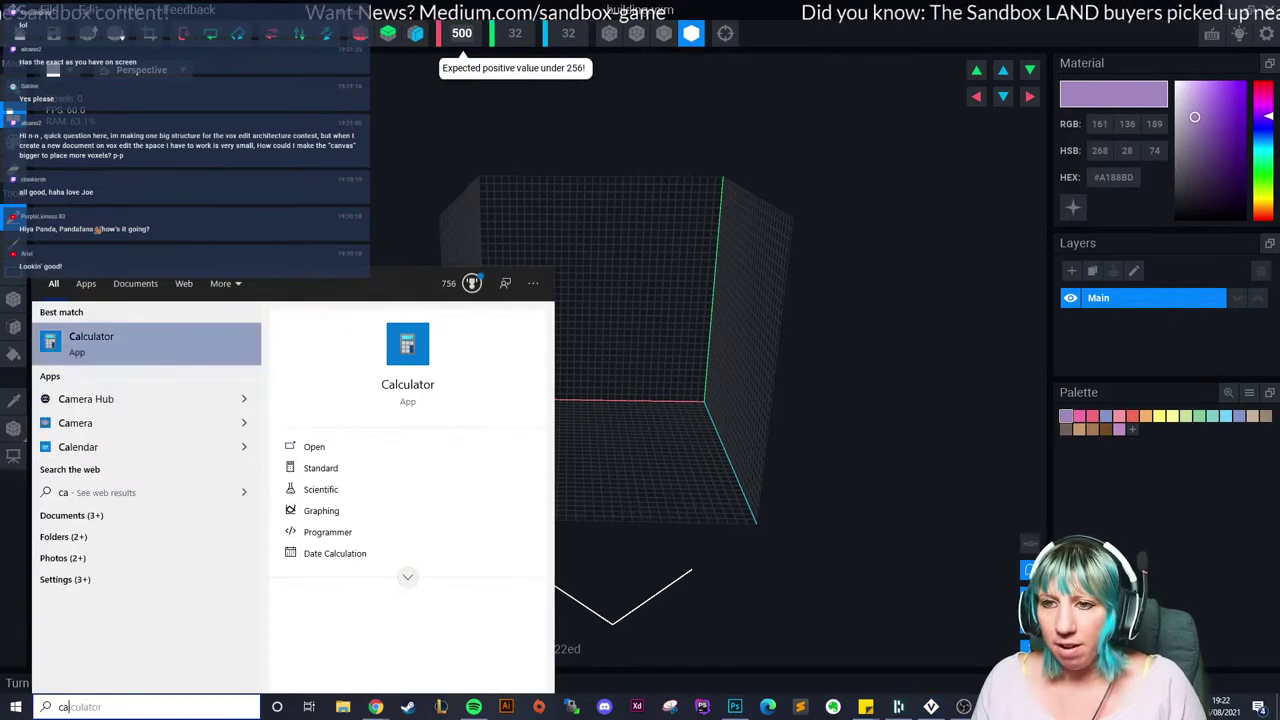
key("Return")
left_click(218, 436)
left_click(218, 397)
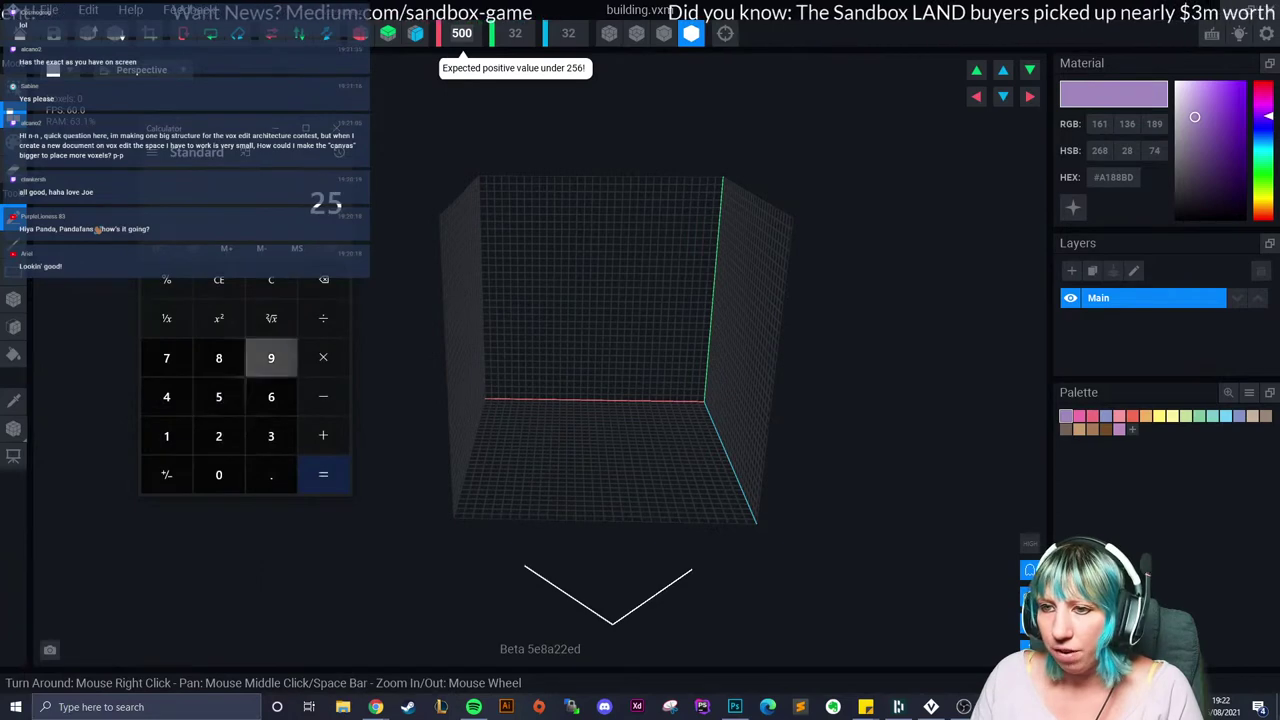
left_click(271, 397)
left_click(271, 436)
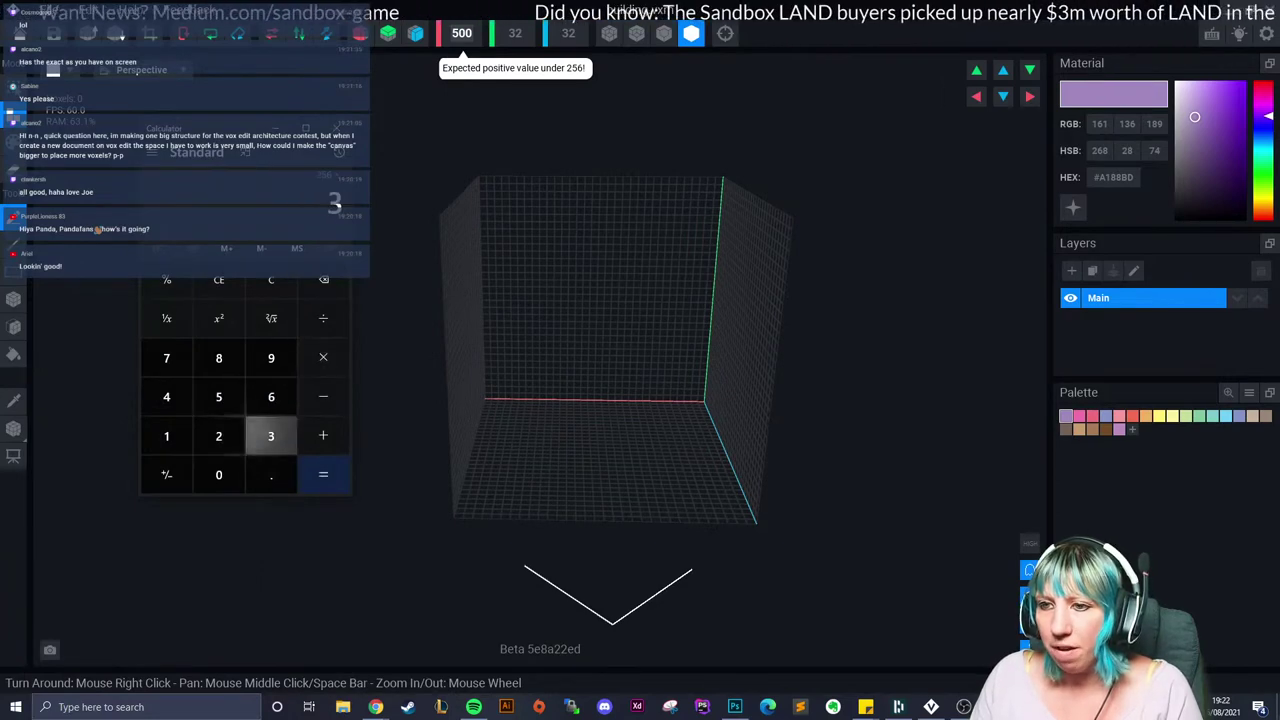
left_click(218, 436)
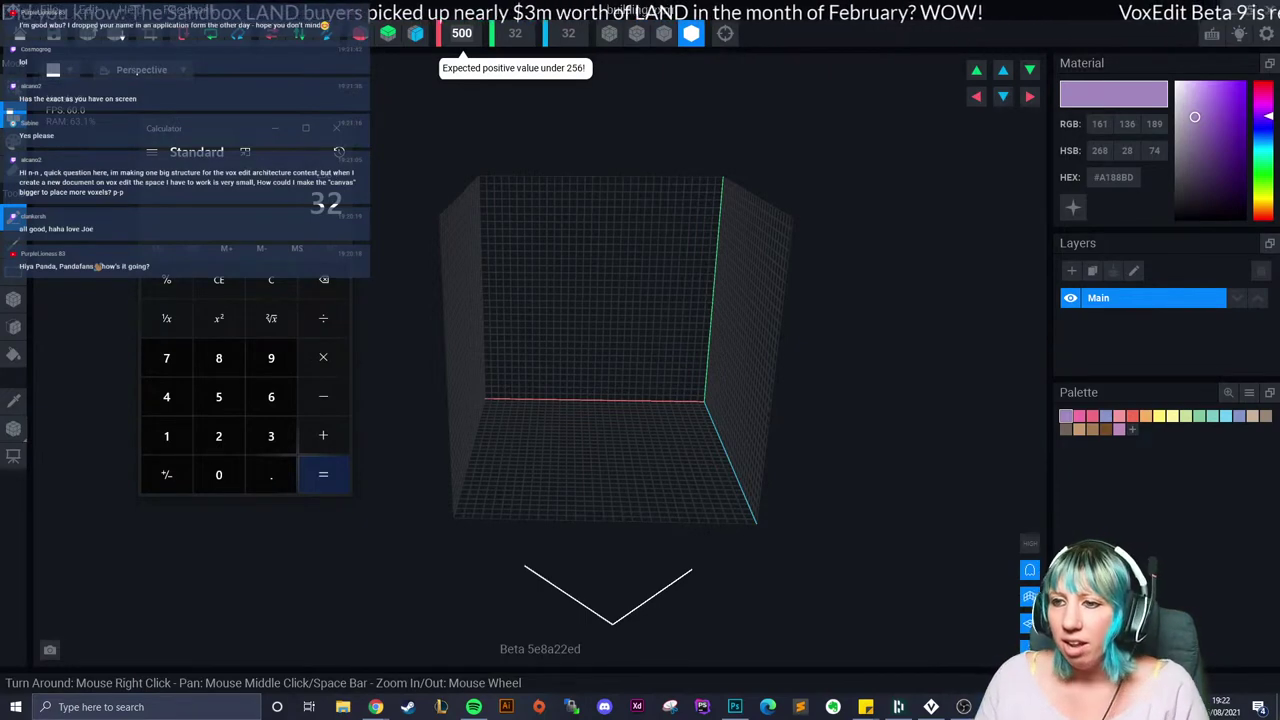
left_click(323, 474)
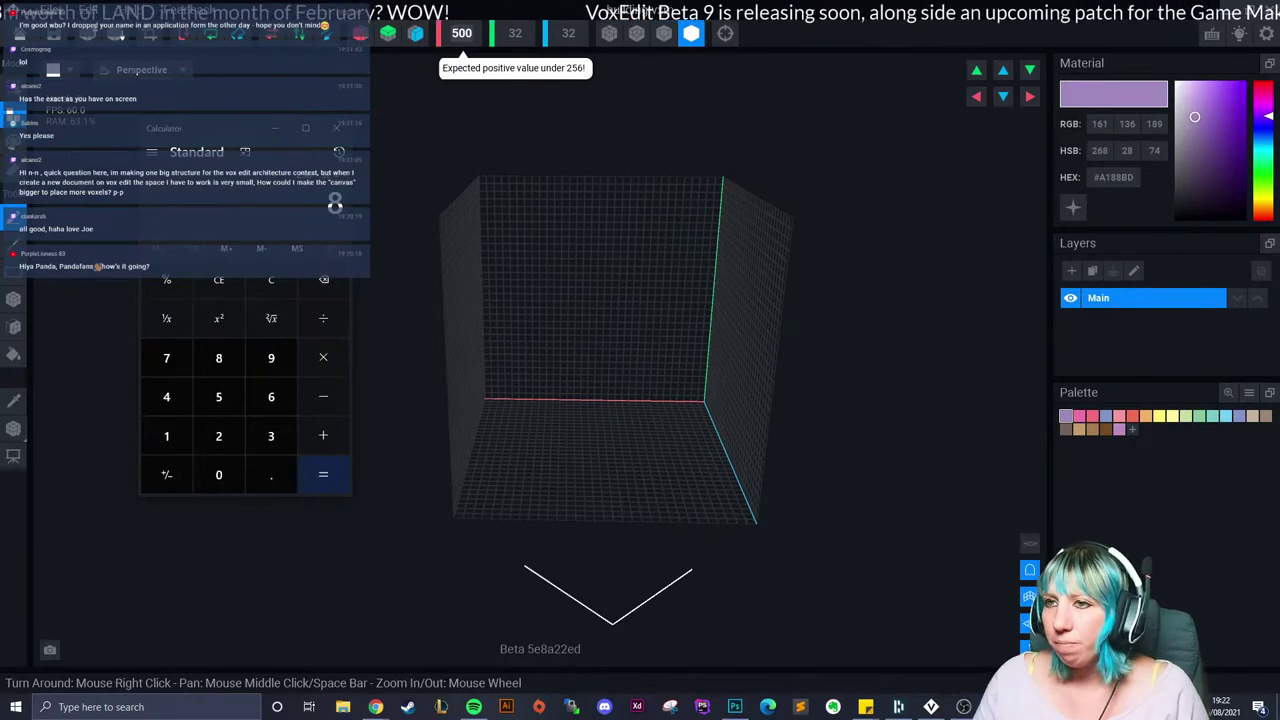
Step: Return to VoxEdit and set the building model's X width to 256 voxels
mouse_move(540, 305)
right_mouse_down()
mouse_move(523, 320)
mouse_move(538, 315)
right_mouse_up()
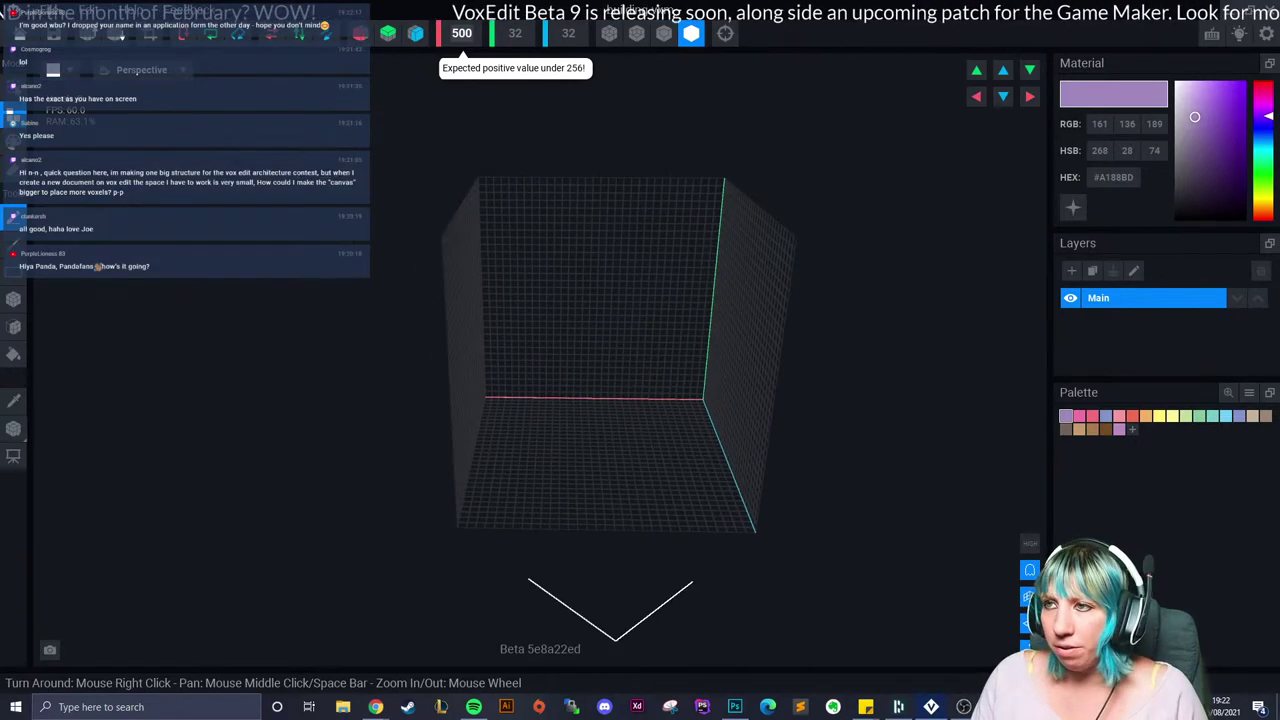
left_click(461, 33)
type("2")
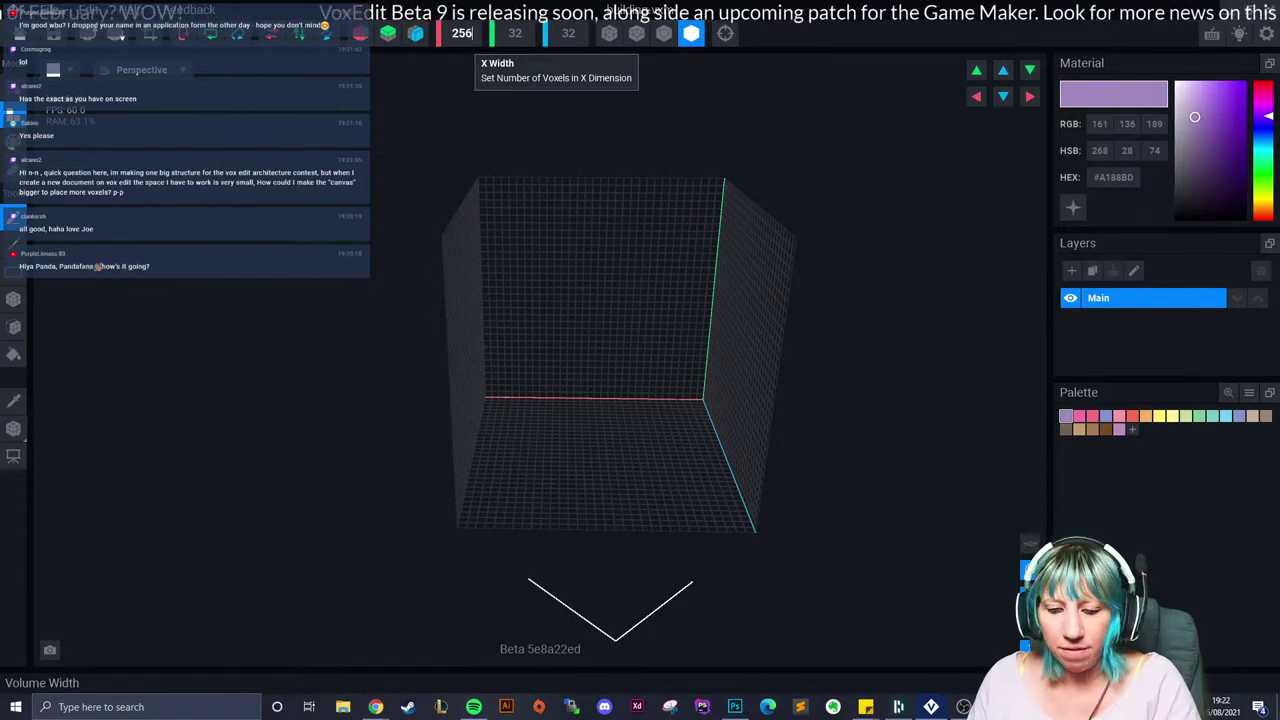
type("56")
key("Return")
Step: Set the building model's volume height to 256 voxels
scroll(640, 360, "up", 5)
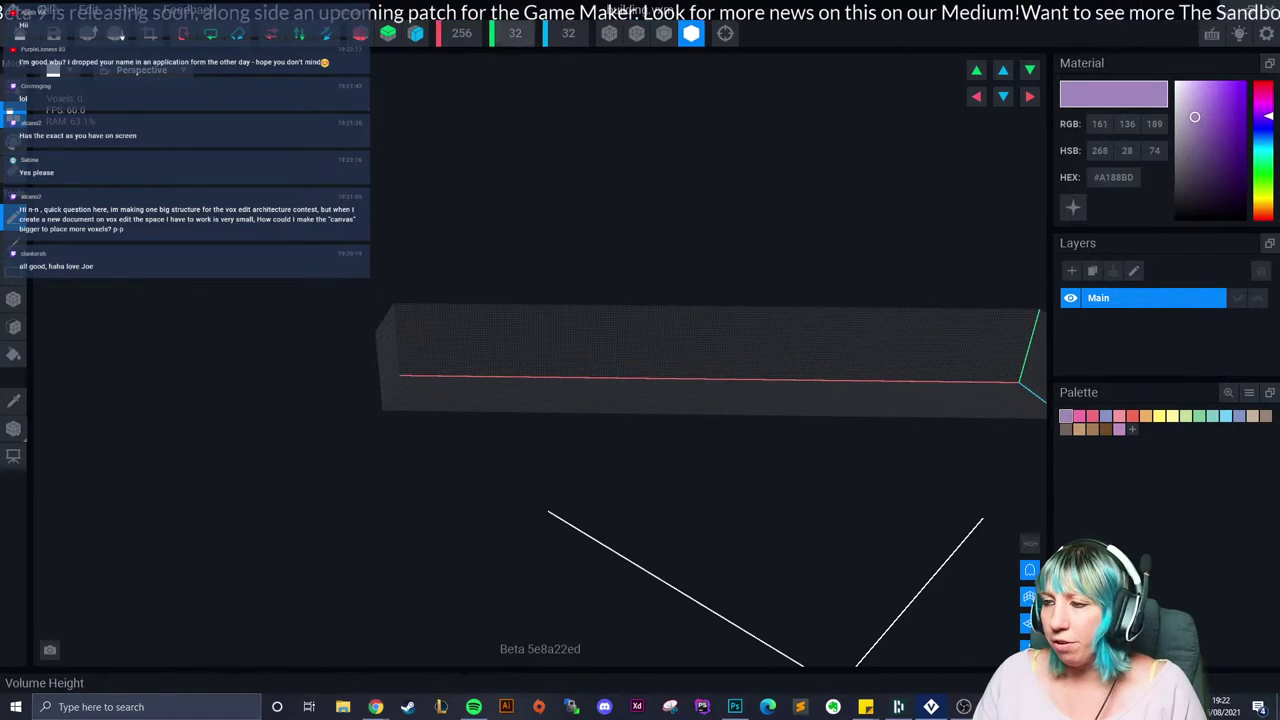
middle_click_drag(831, 349, 637, 403)
scroll(586, 349, "up", 3)
scroll(569, 377, "down", 2)
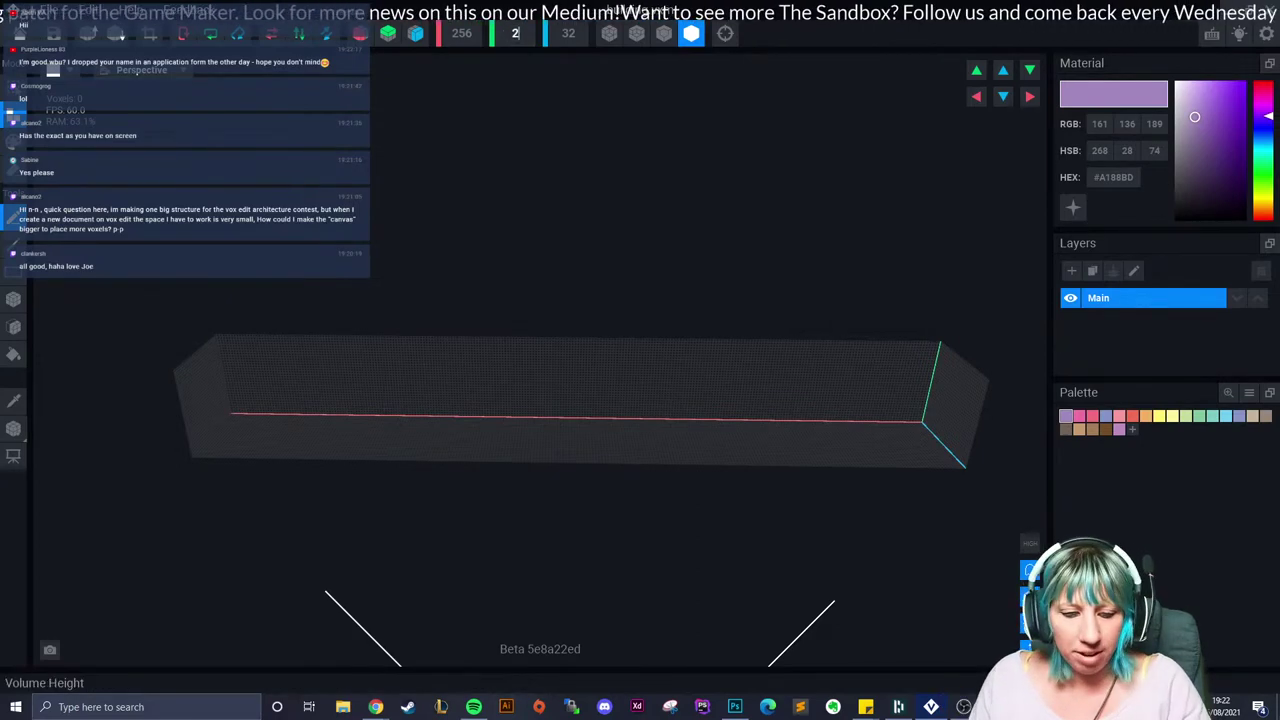
type("6")
key("Return")
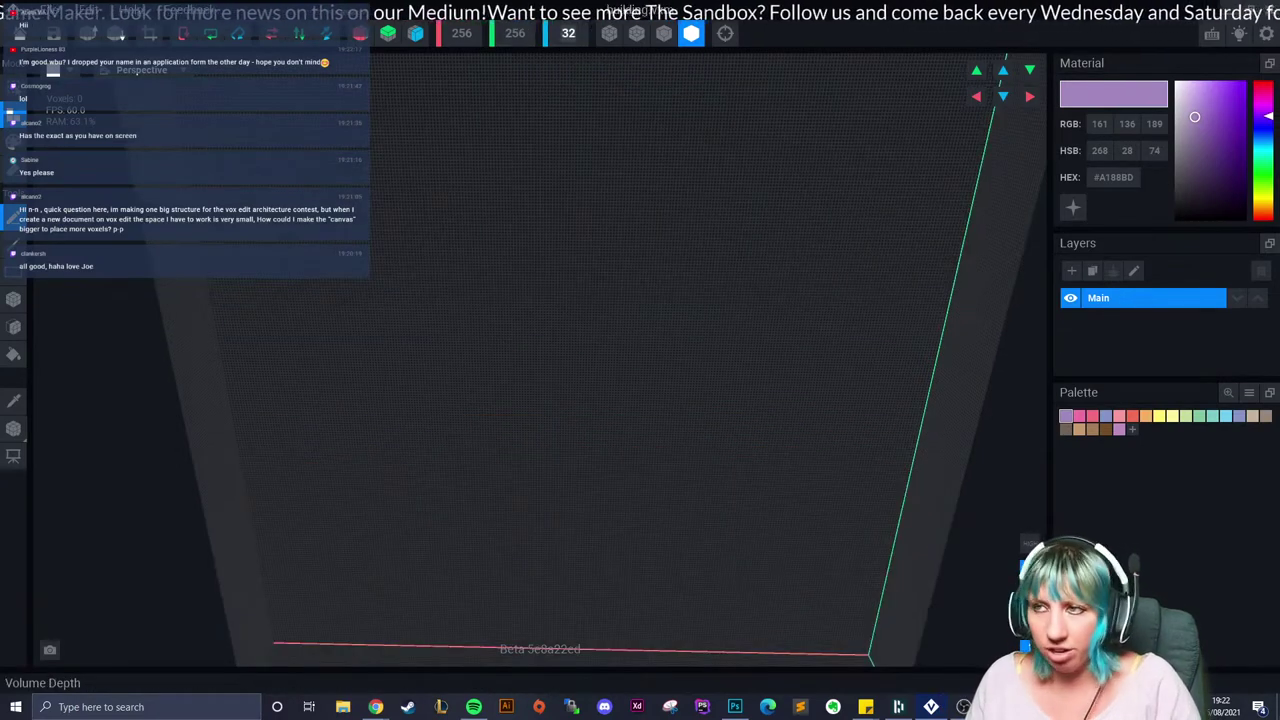
Step: Set the building model's volume depth to 256 voxels and bring the whole volume into view
type("256")
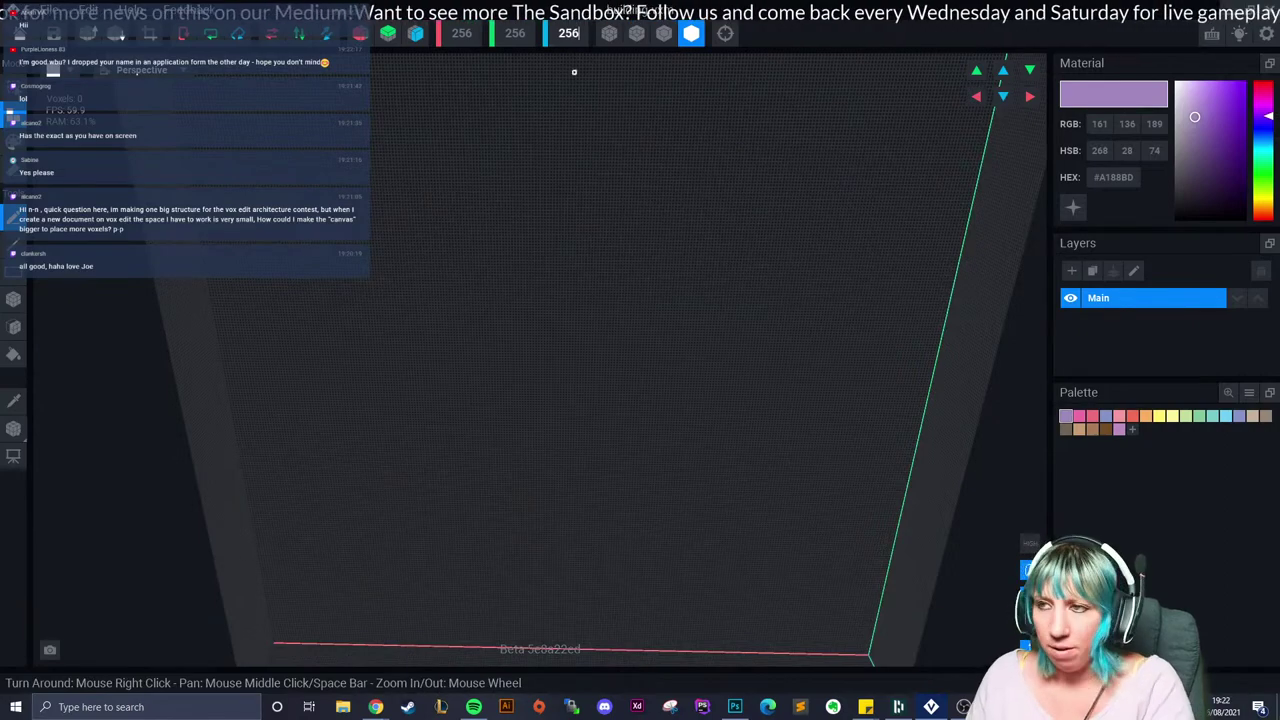
key("Return")
scroll(654, 447, "down", 5)
right_click_drag(654, 447, 565, 350)
Step: Fill the building model's volume with the palette colour #8494C8
left_click(1106, 416)
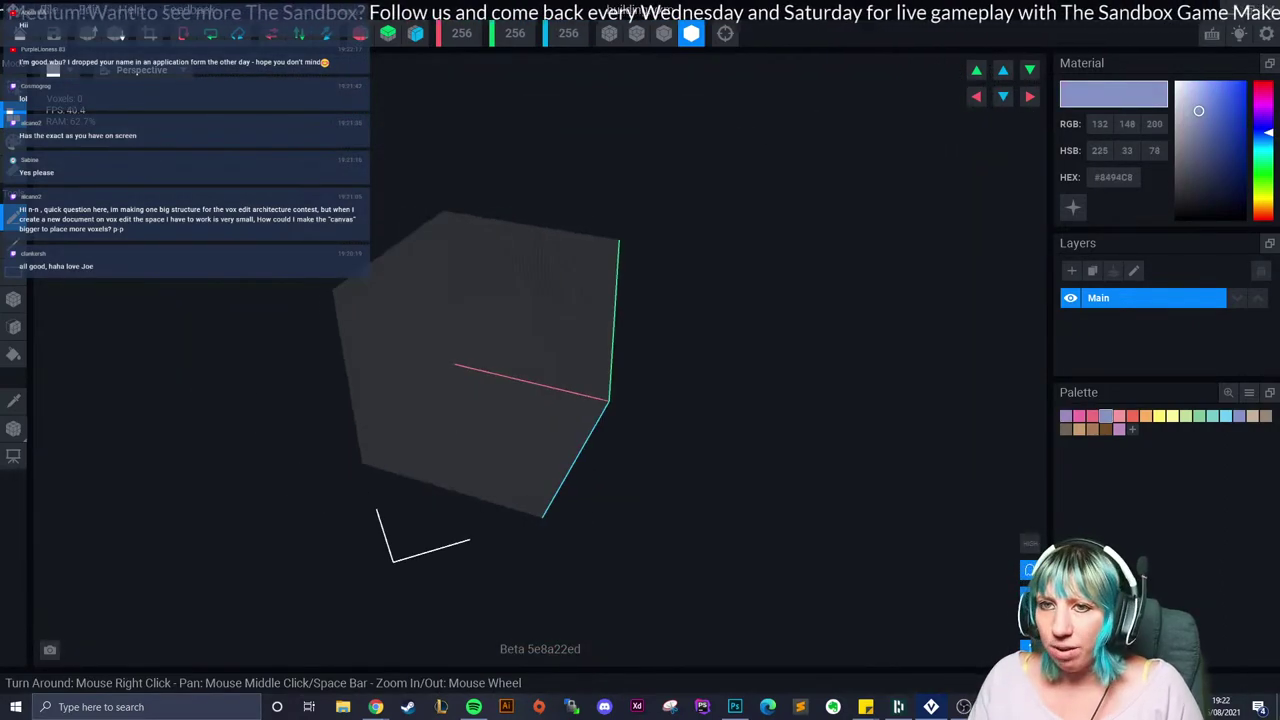
left_click(13, 354)
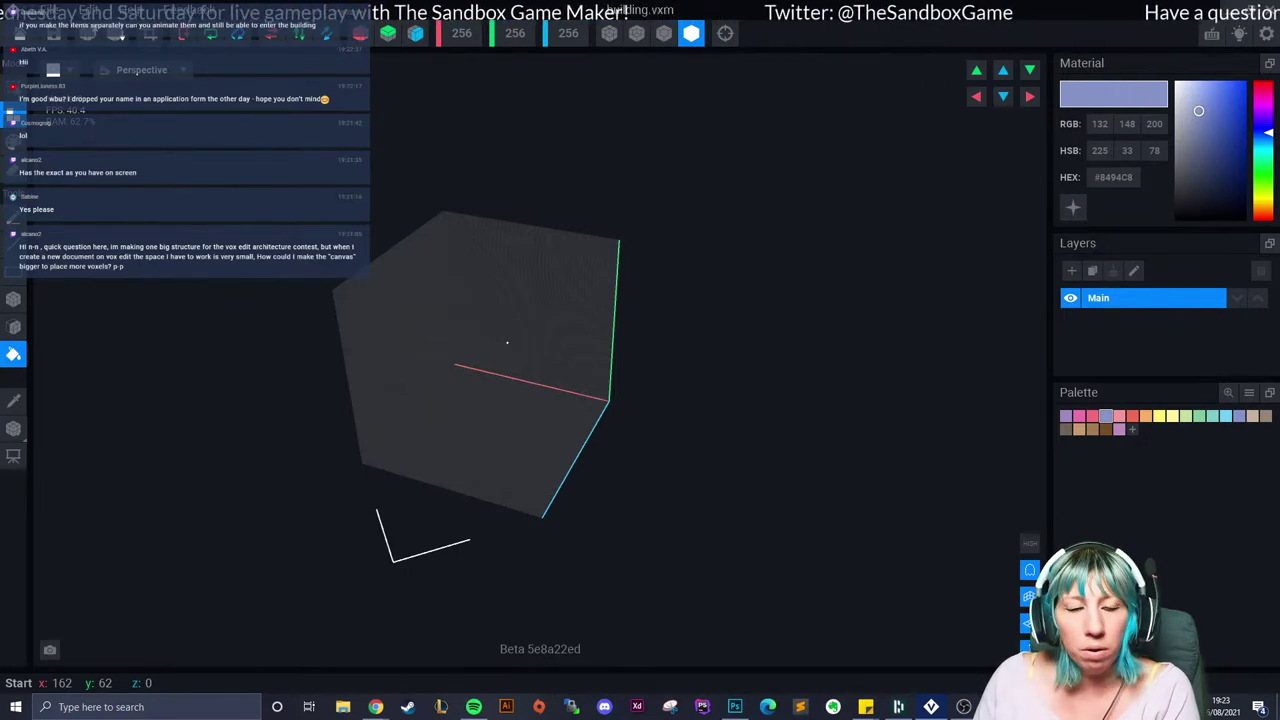
left_click(507, 342)
right_click_drag(460, 384, 486, 423)
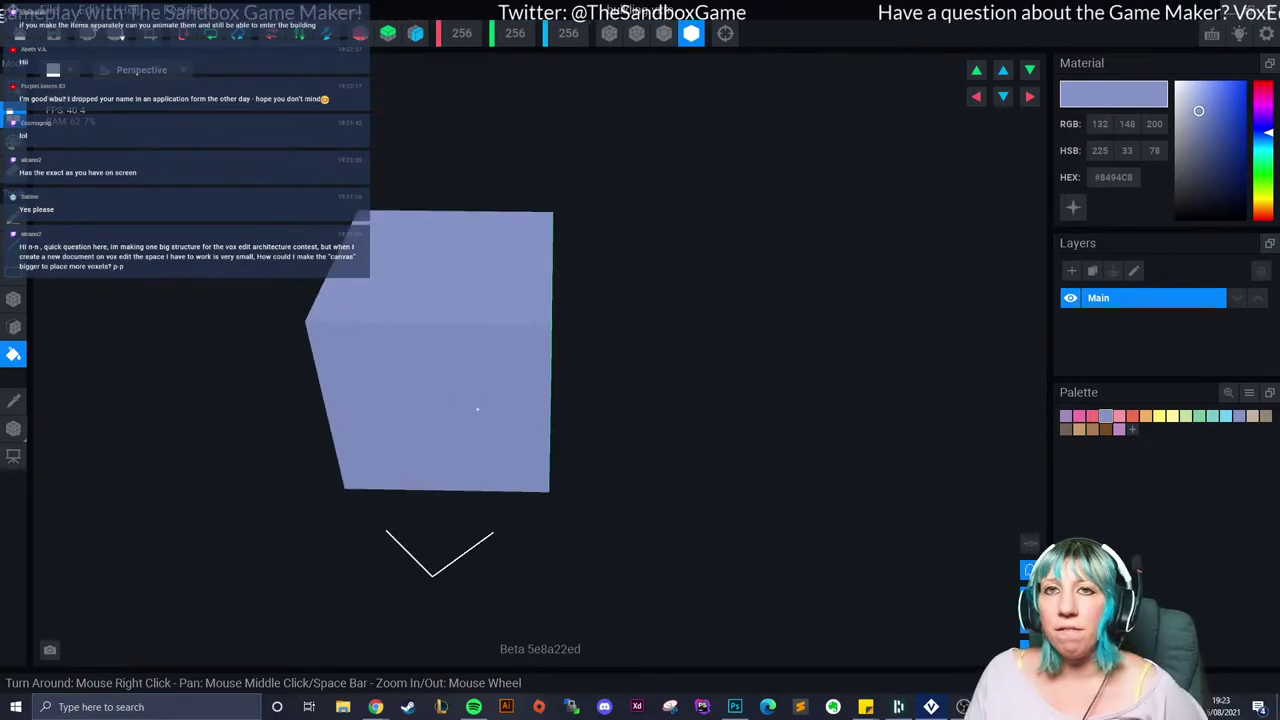
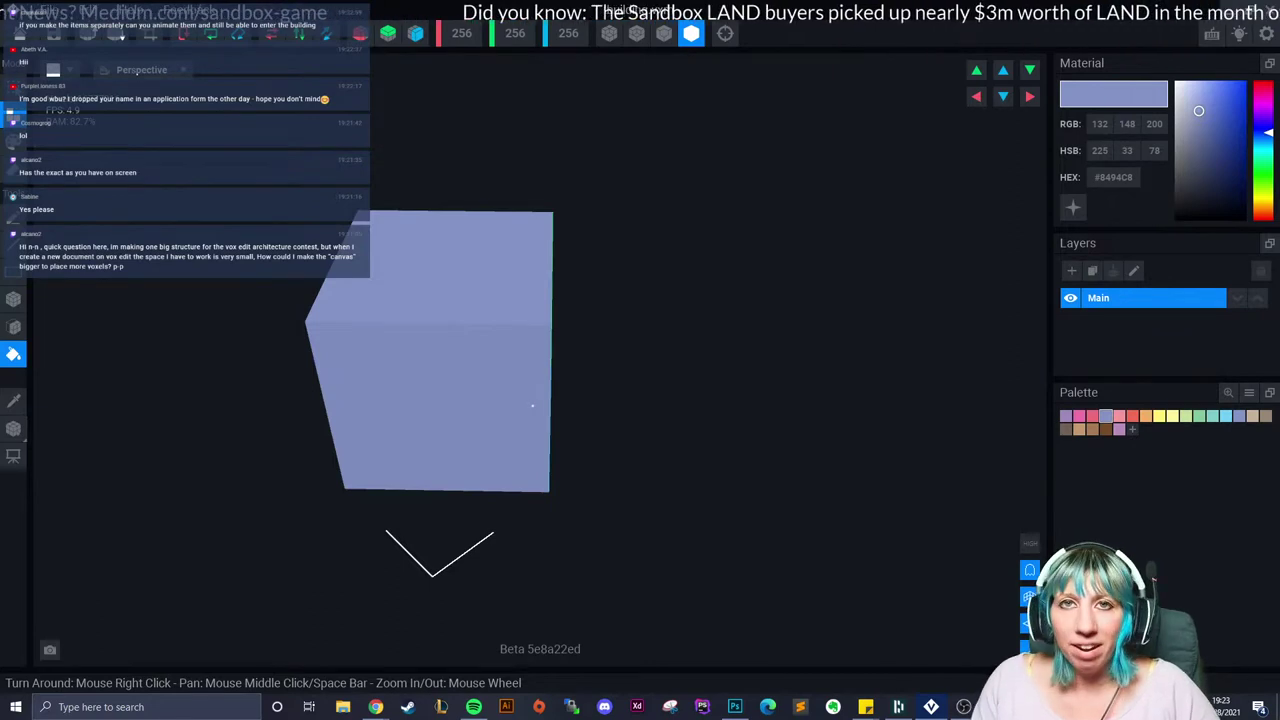
Step: Paint two pink #EF6E7E rectangles, one above the other, on the front face of the filled cube
scroll(522, 388, "up", 3)
scroll(560, 391, "down", 10)
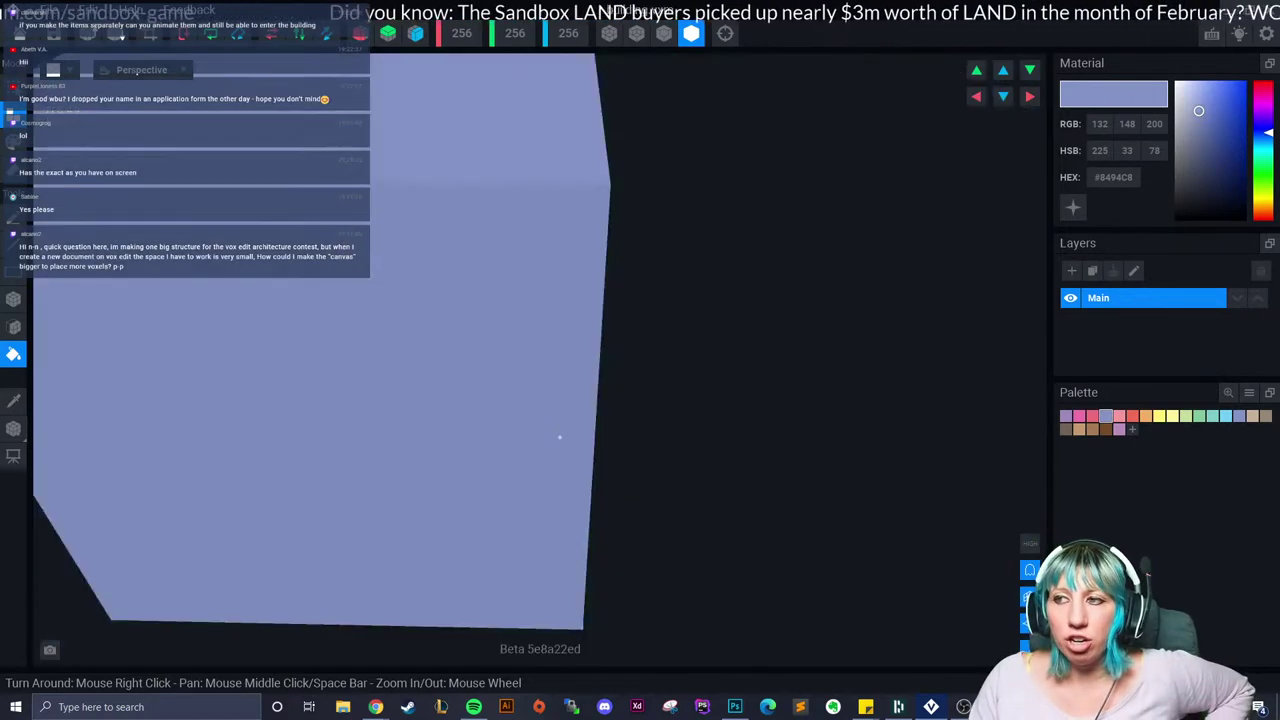
scroll(558, 430, "up", 10)
scroll(551, 410, "down", 1)
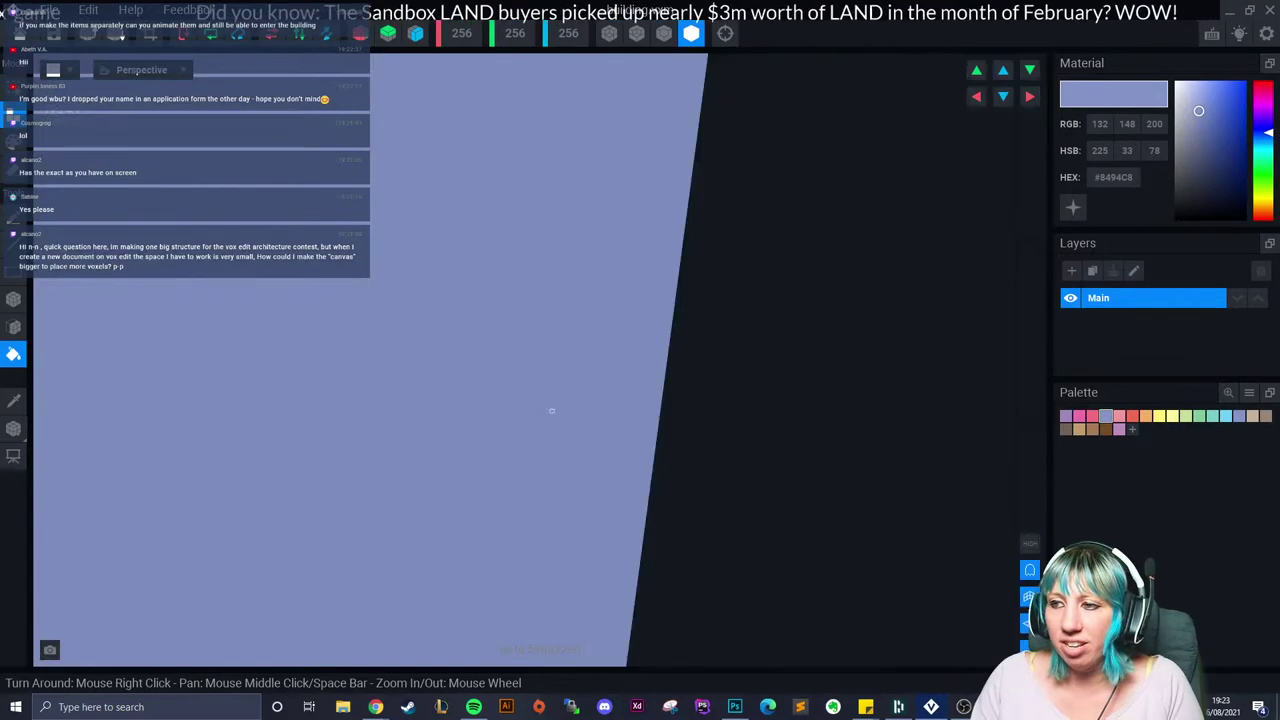
scroll(556, 420, "down", 3)
left_click(1092, 416)
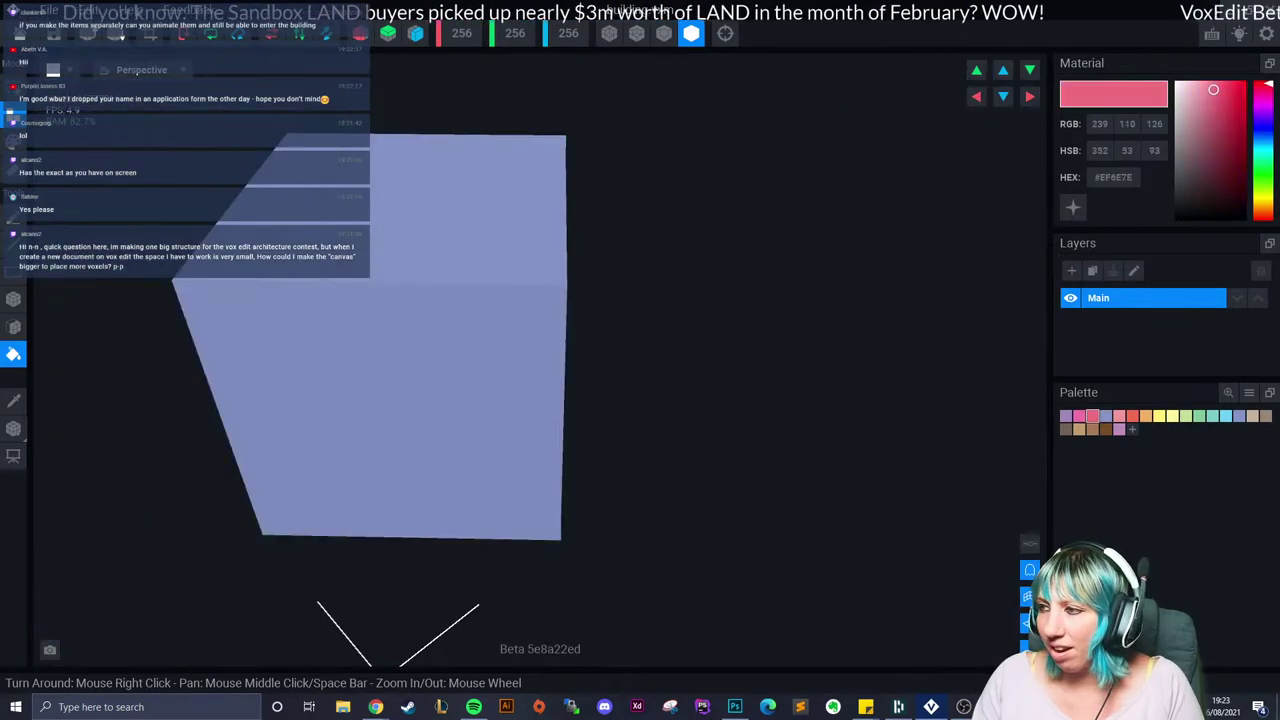
left_click(13, 298)
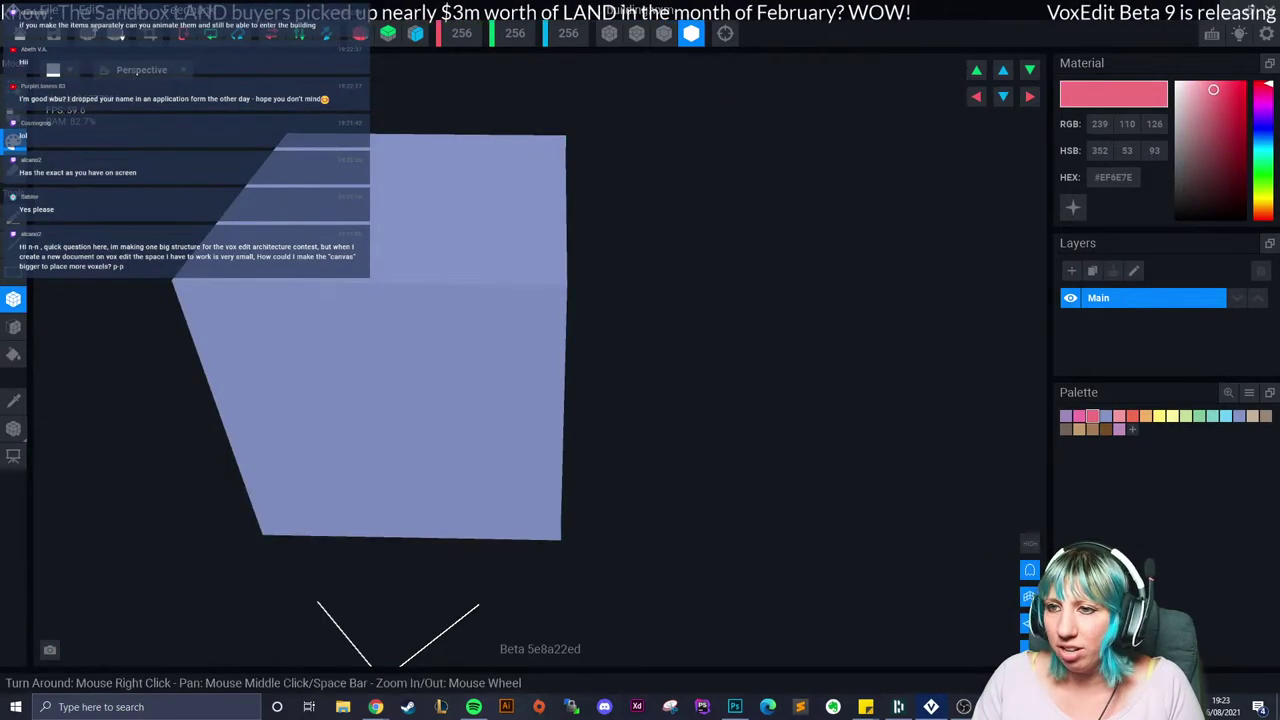
right_click_drag(358, 397, 357, 397)
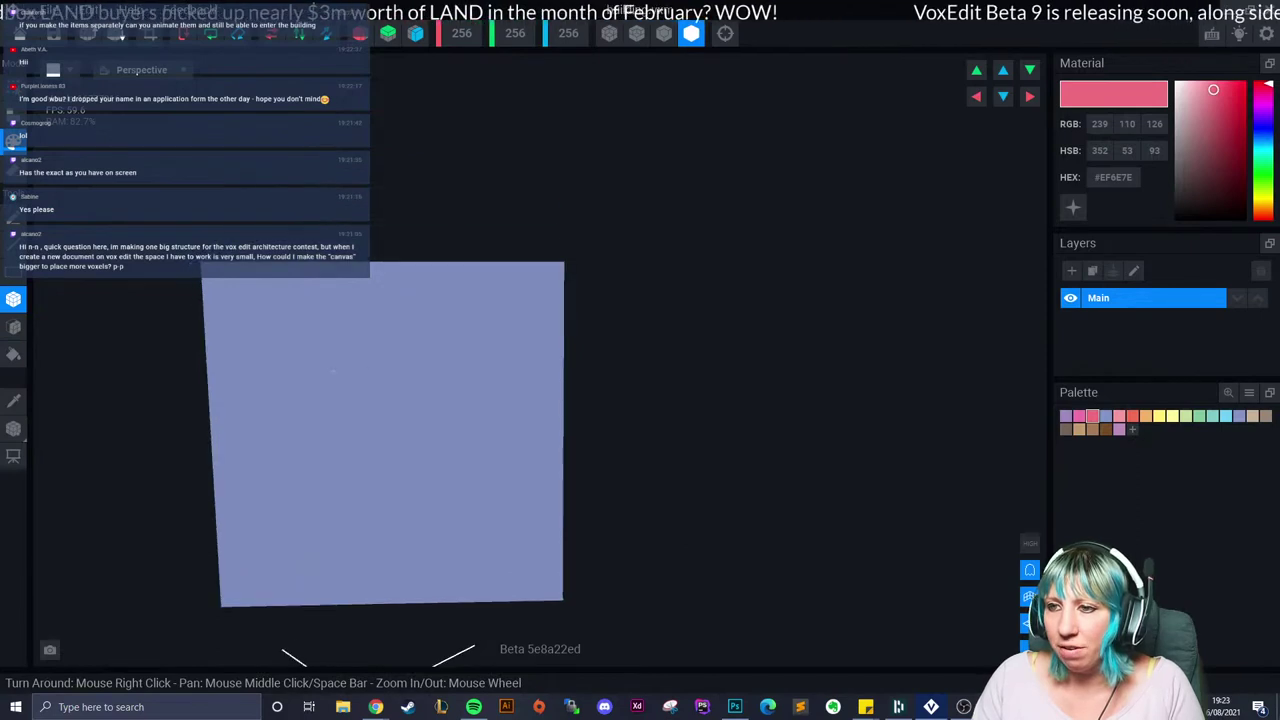
left_click_drag(321, 408, 401, 348)
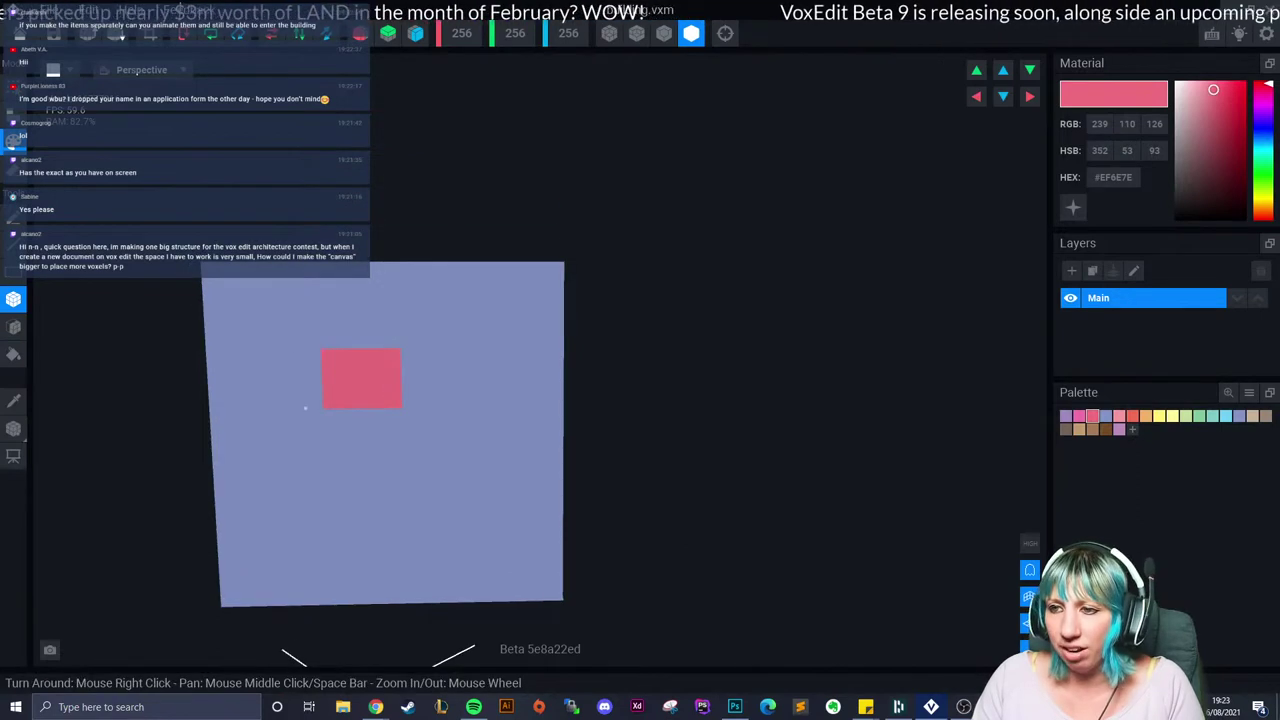
left_click_drag(313, 413, 385, 482)
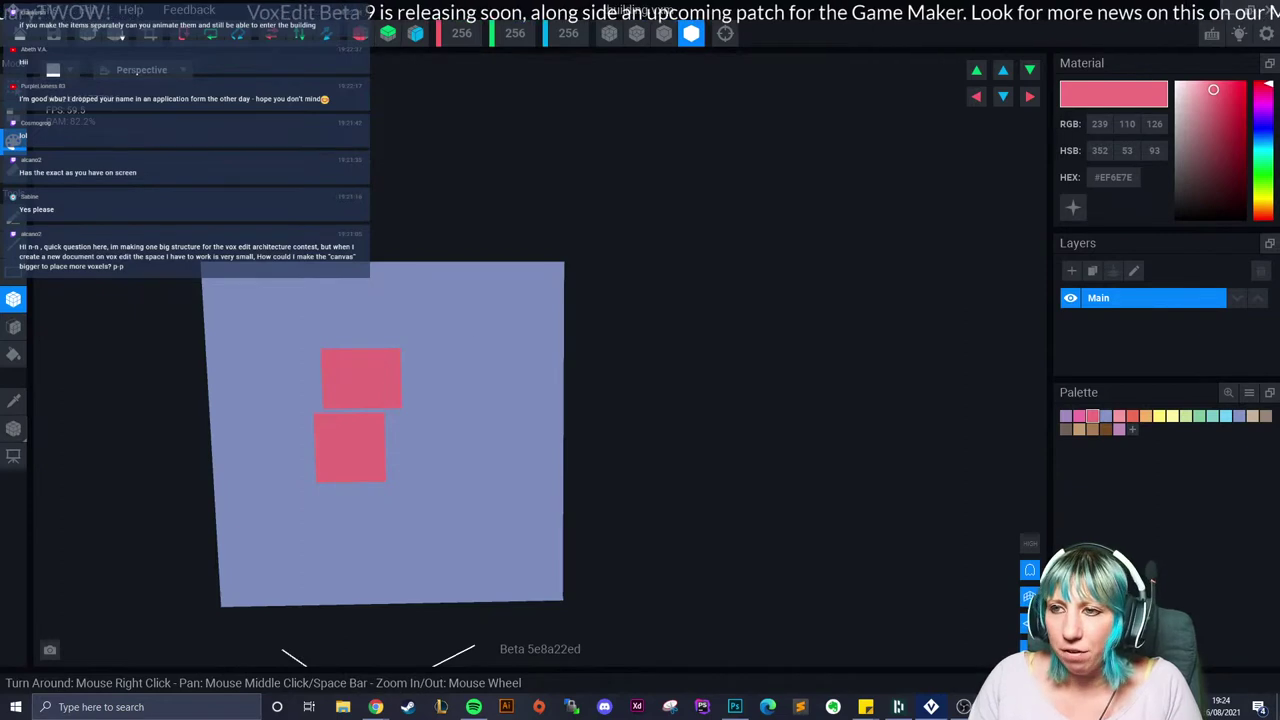
mouse_move(354, 295)
right_mouse_down()
mouse_move(362, 350)
mouse_move(372, 303)
right_mouse_up()
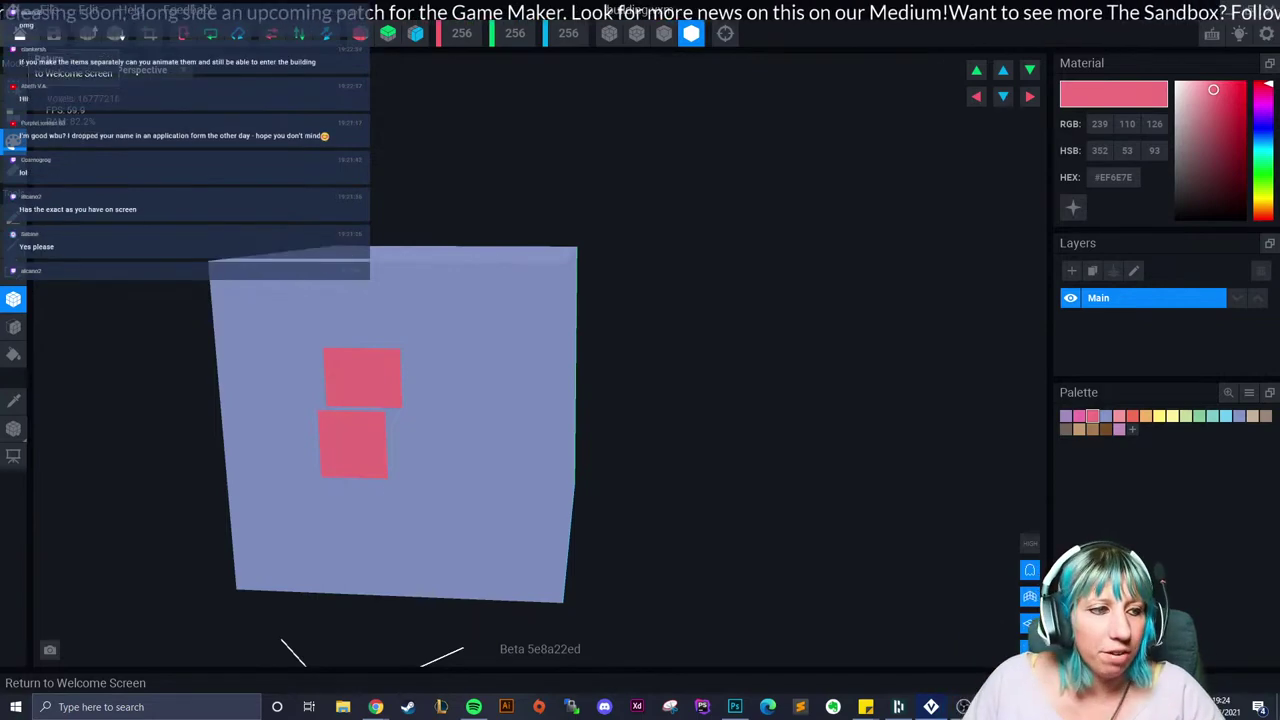
Step: Close the building model without saving its changes and reopen it with the empty default volume
left_click(20, 33)
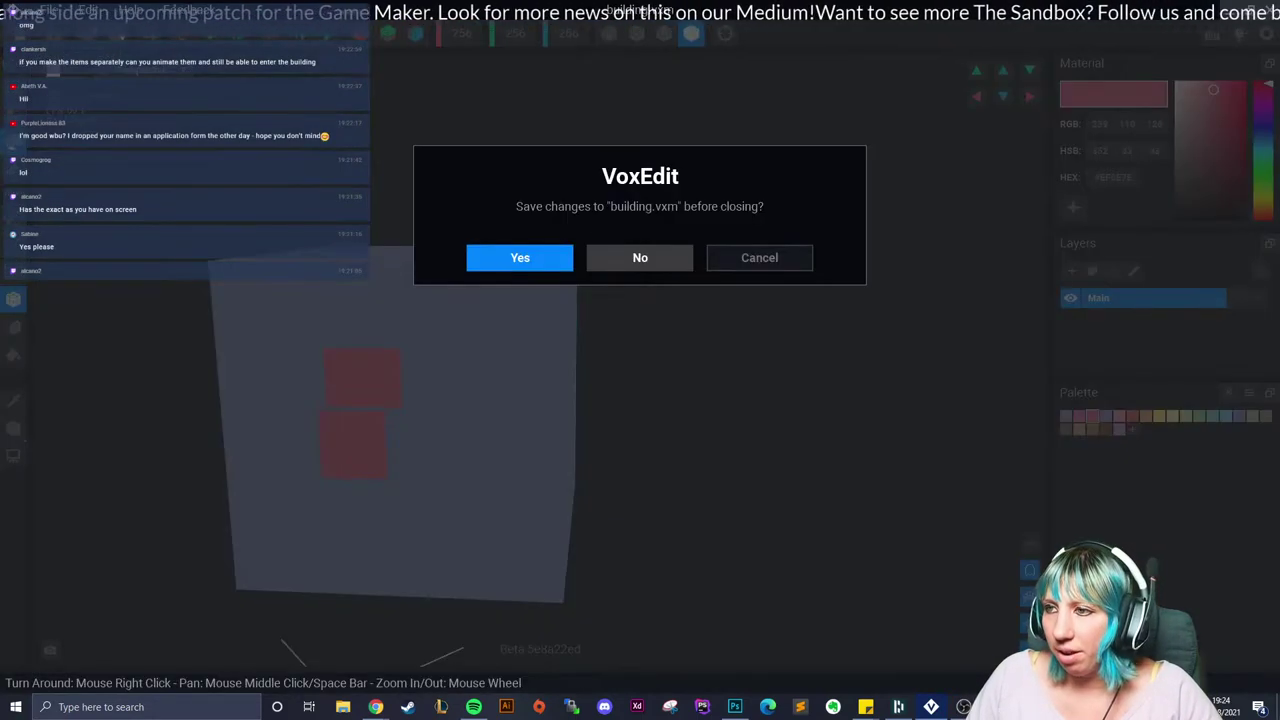
left_click(640, 257)
left_click(286, 278)
right_click_drag(495, 235, 690, 228)
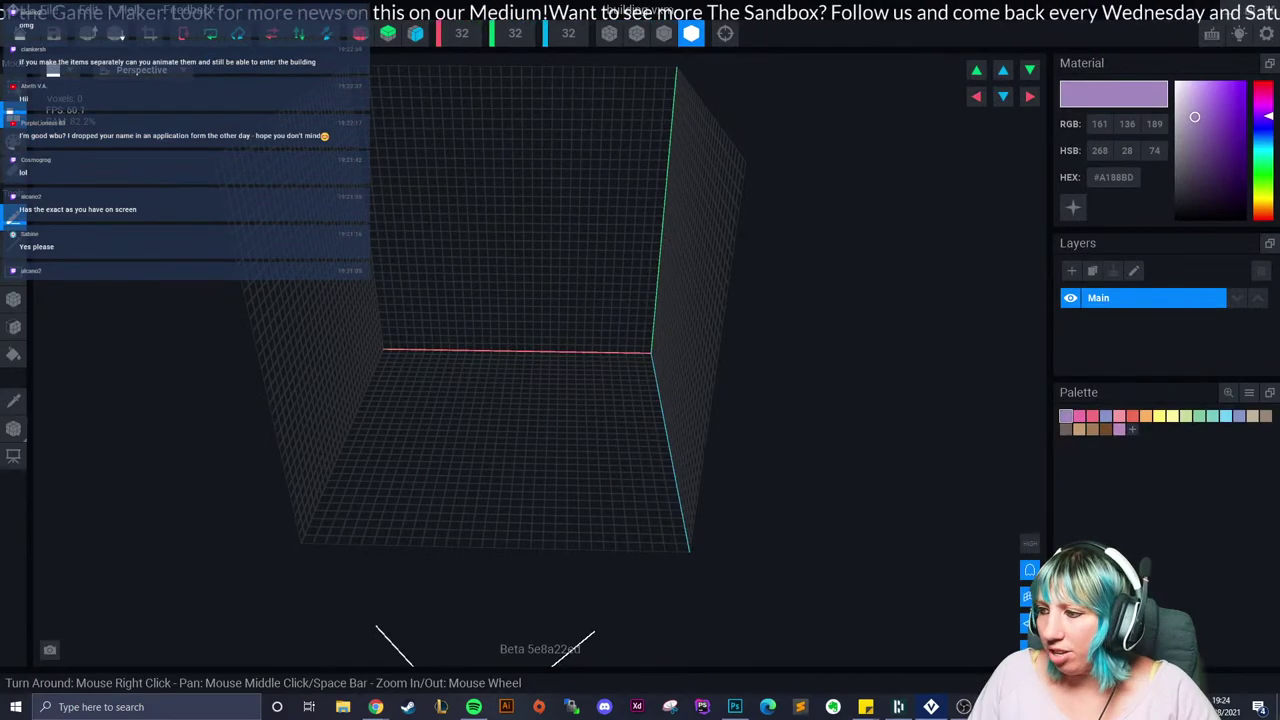
Step: Calculate 32 × 4 in the Calculator
key("alt+Tab")
left_click(219, 279)
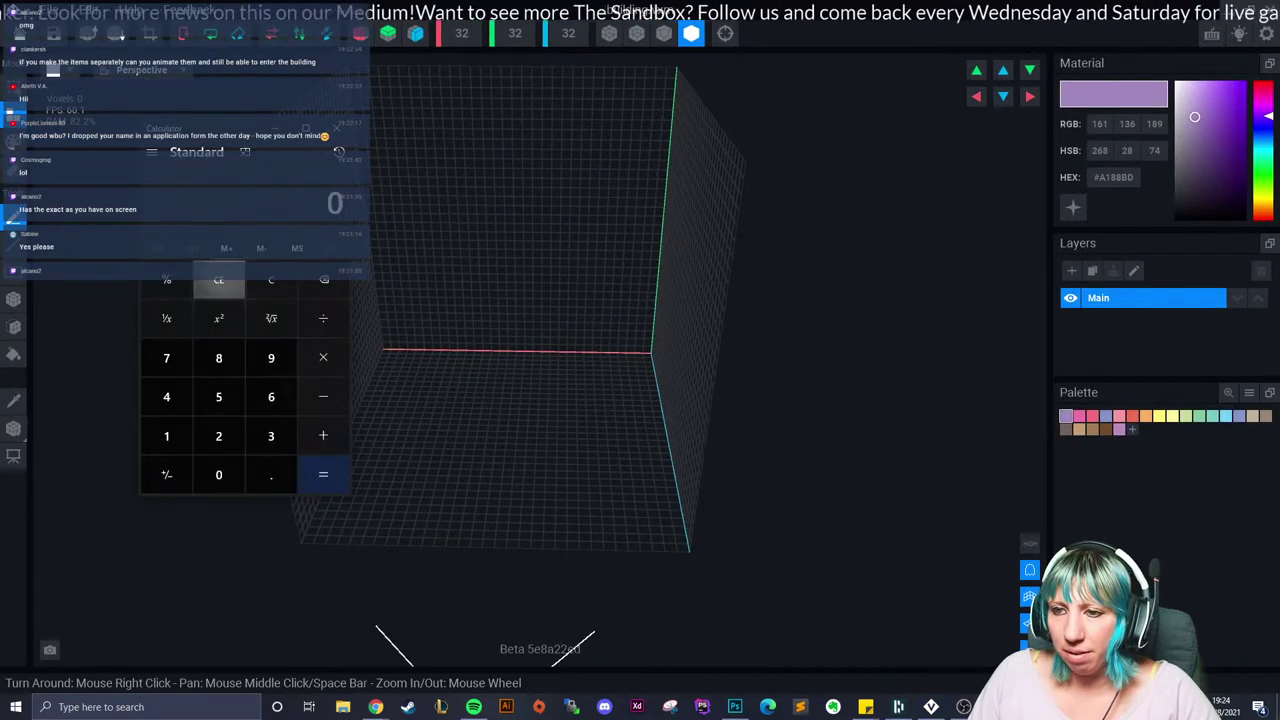
left_click(271, 435)
left_click(218, 435)
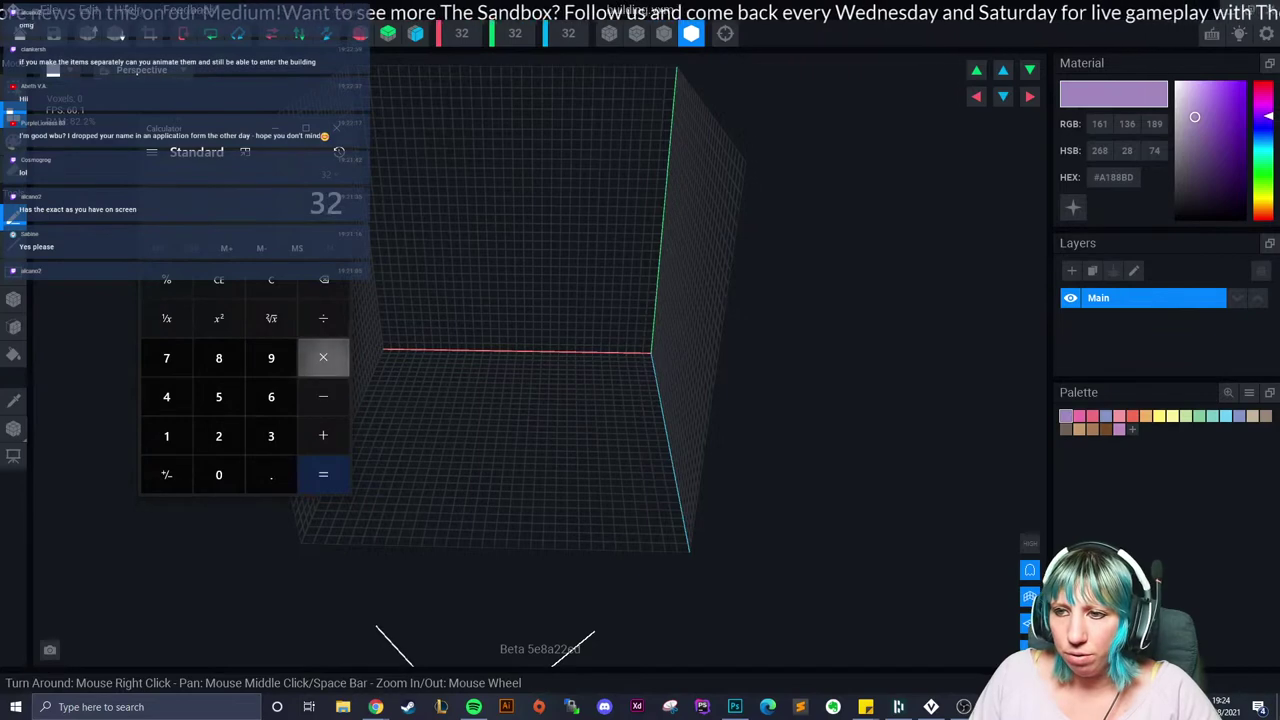
left_click(166, 396)
left_click(323, 474)
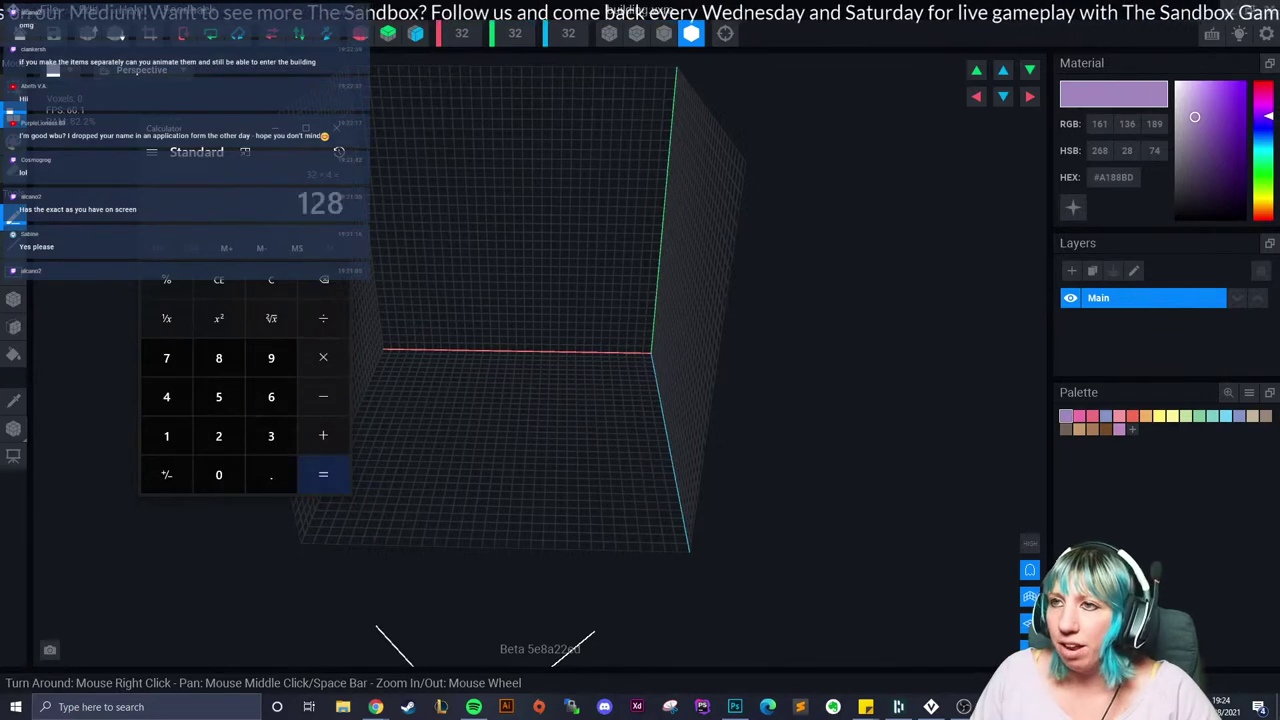
Step: Return to VoxEdit and set the building model's X width to 128 voxels
left_click(461, 33)
type("1")
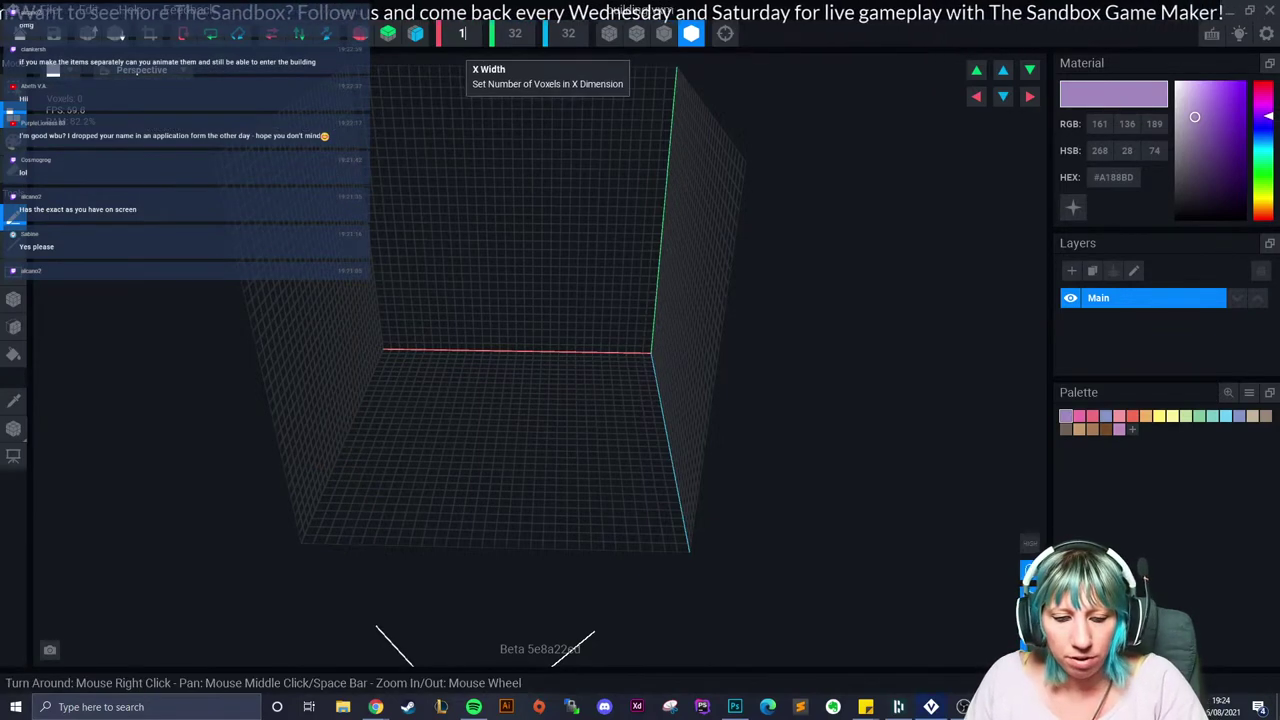
type("28")
key("Return")
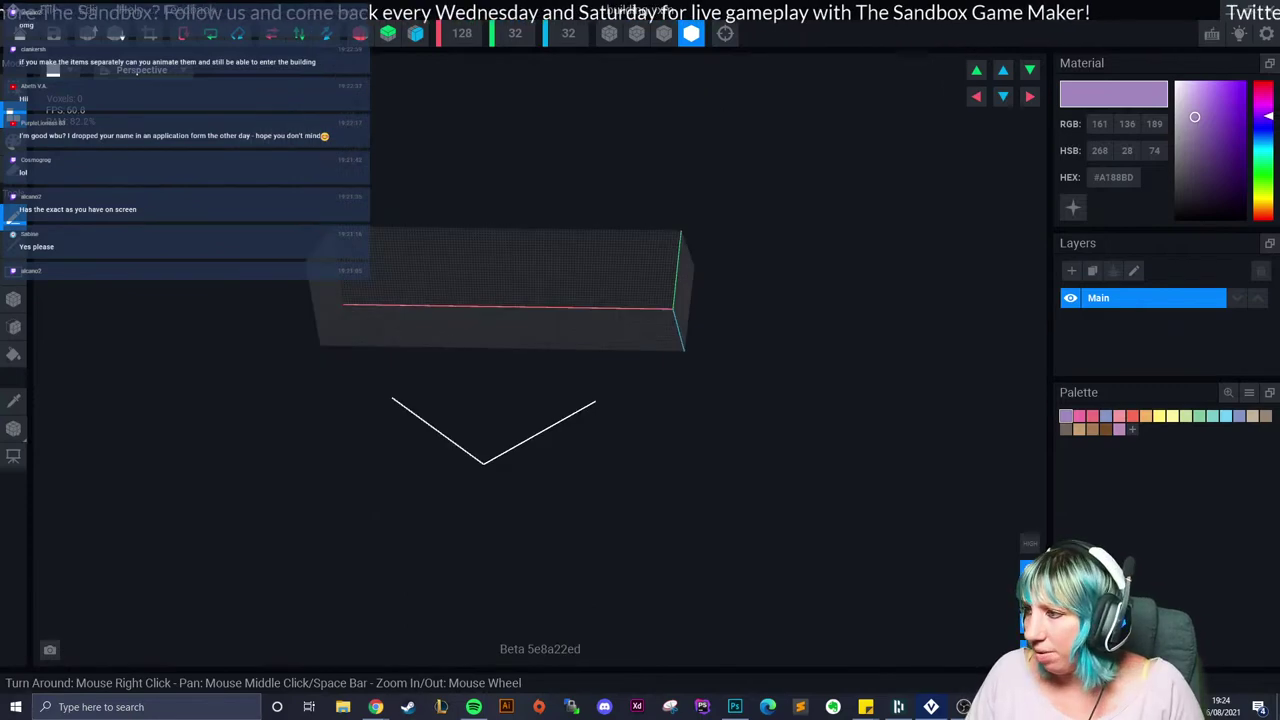
key("Down")
right_click_drag(640, 231, 560, 231)
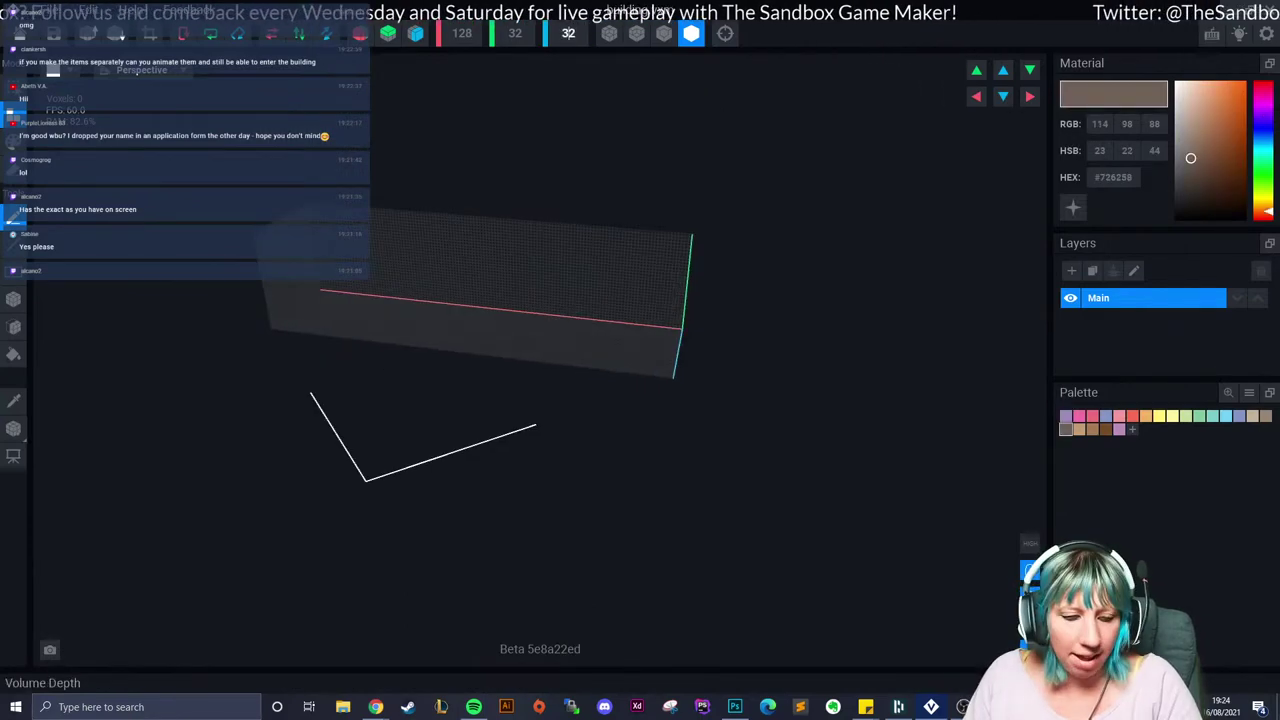
Step: Set the building model's volume depth to 3 voxels
key("Return")
left_click(566, 33)
key("BackSpace")
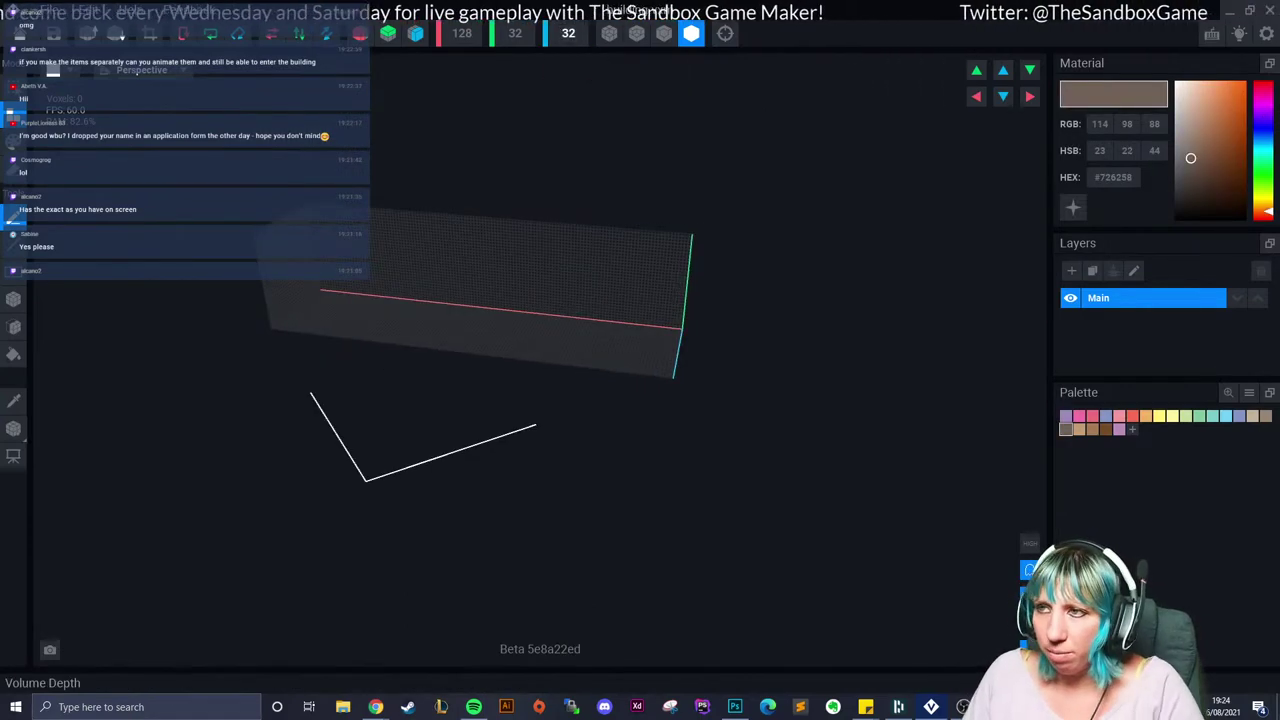
key("BackSpace")
key("Return")
right_click_drag(640, 323, 571, 323)
scroll(571, 323, "up", 3)
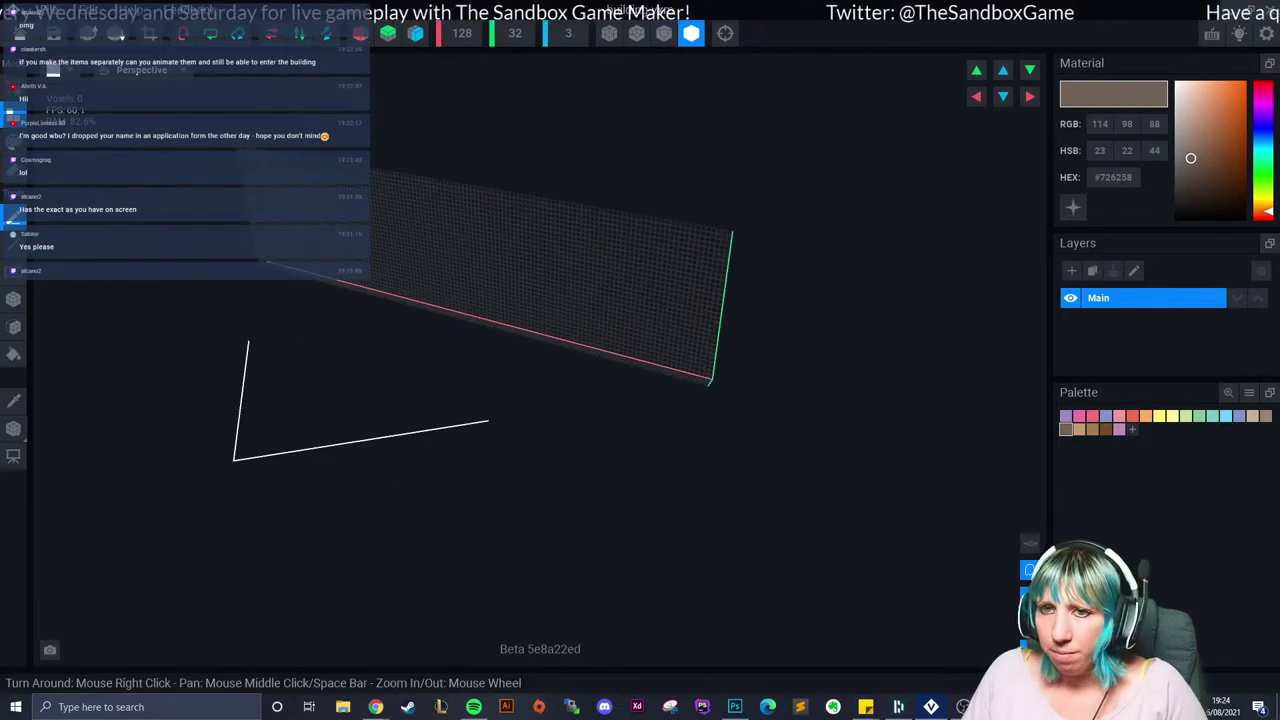
Step: Fill the thin wall volume with the brown palette colour #726258
left_click(13, 354)
left_click(443, 300)
right_click_drag(443, 300, 406, 298)
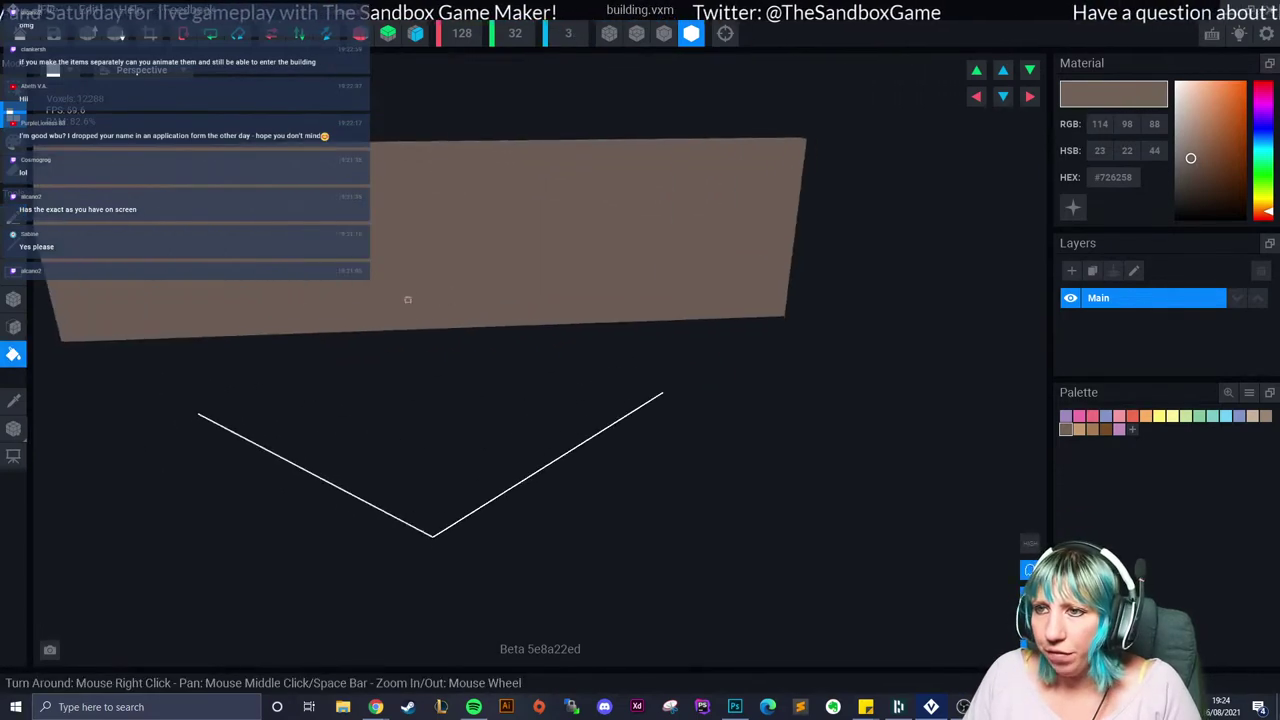
Step: Add a slightly darker brown, #675951, to the palette for box painting on the wall
left_click(13, 298)
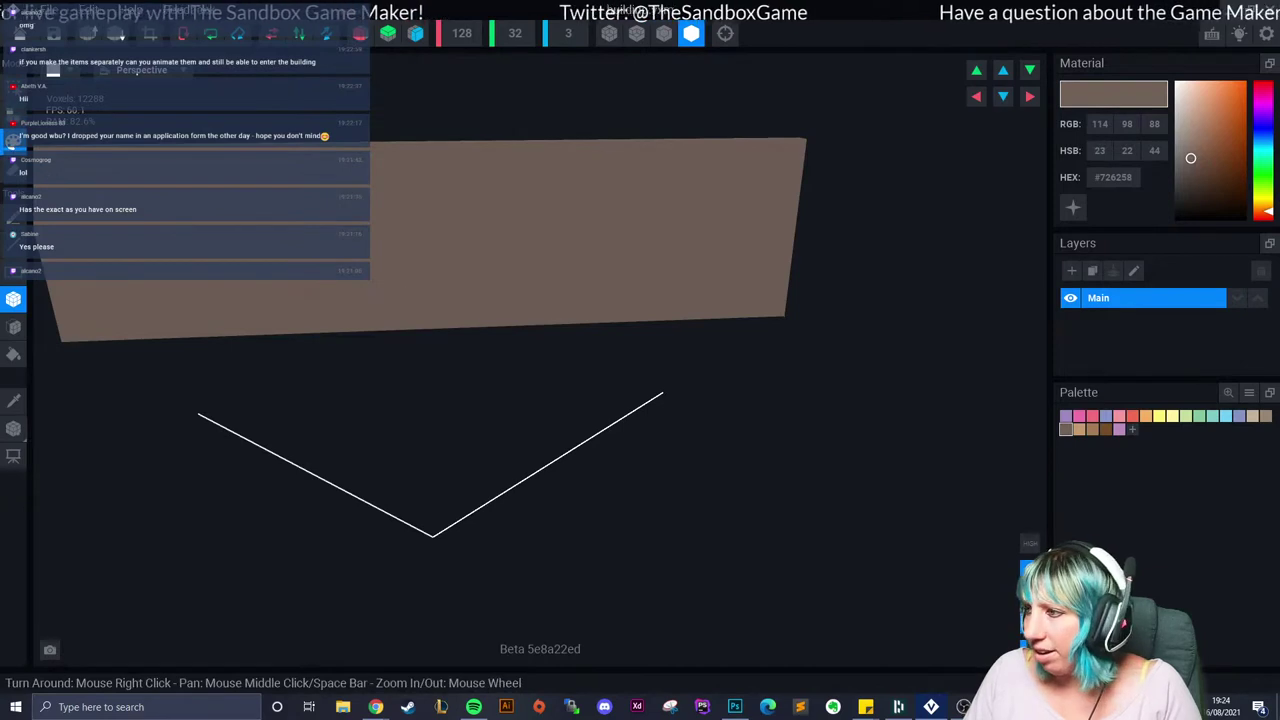
left_click(1132, 429)
left_click_drag(1190, 158, 1190, 164)
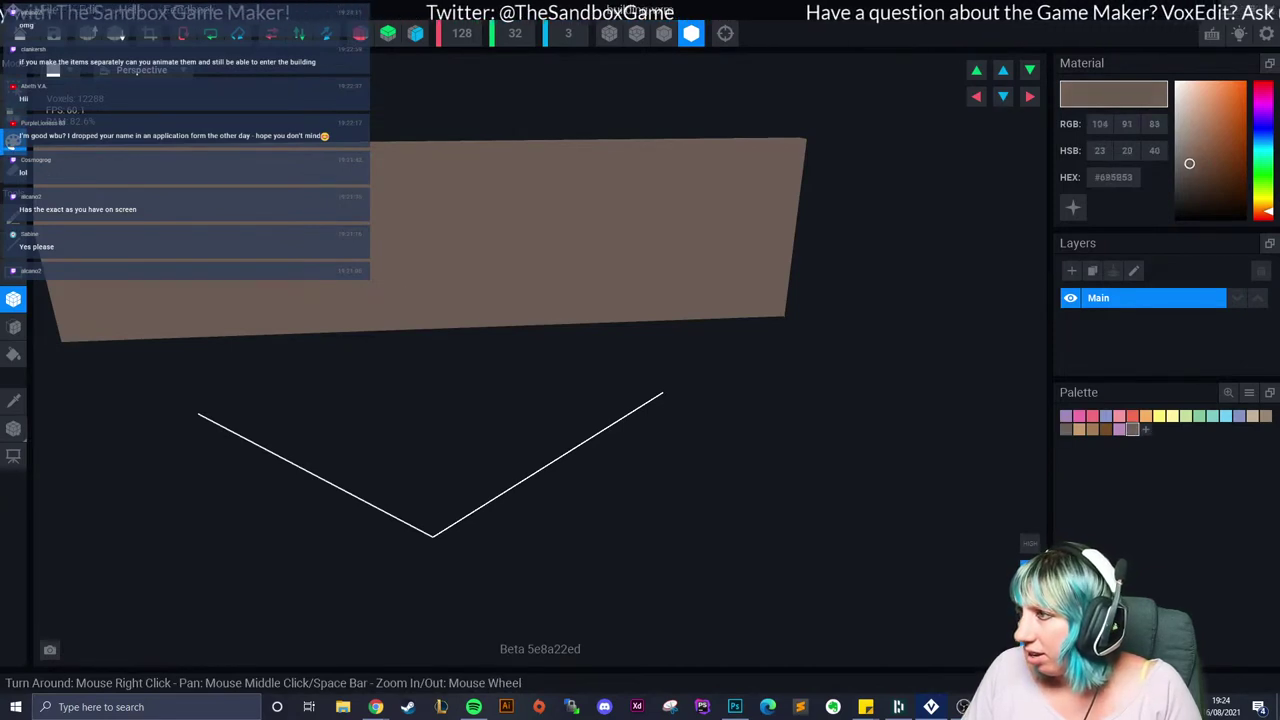
Step: Paint darker border strips along both side edges and the bottom edge of the wall's front face, with side strips about 6 voxels wide
scroll(164, 345, "up", 1)
scroll(164, 345, "down", 1)
middle_click_drag(190, 282, 381, 260)
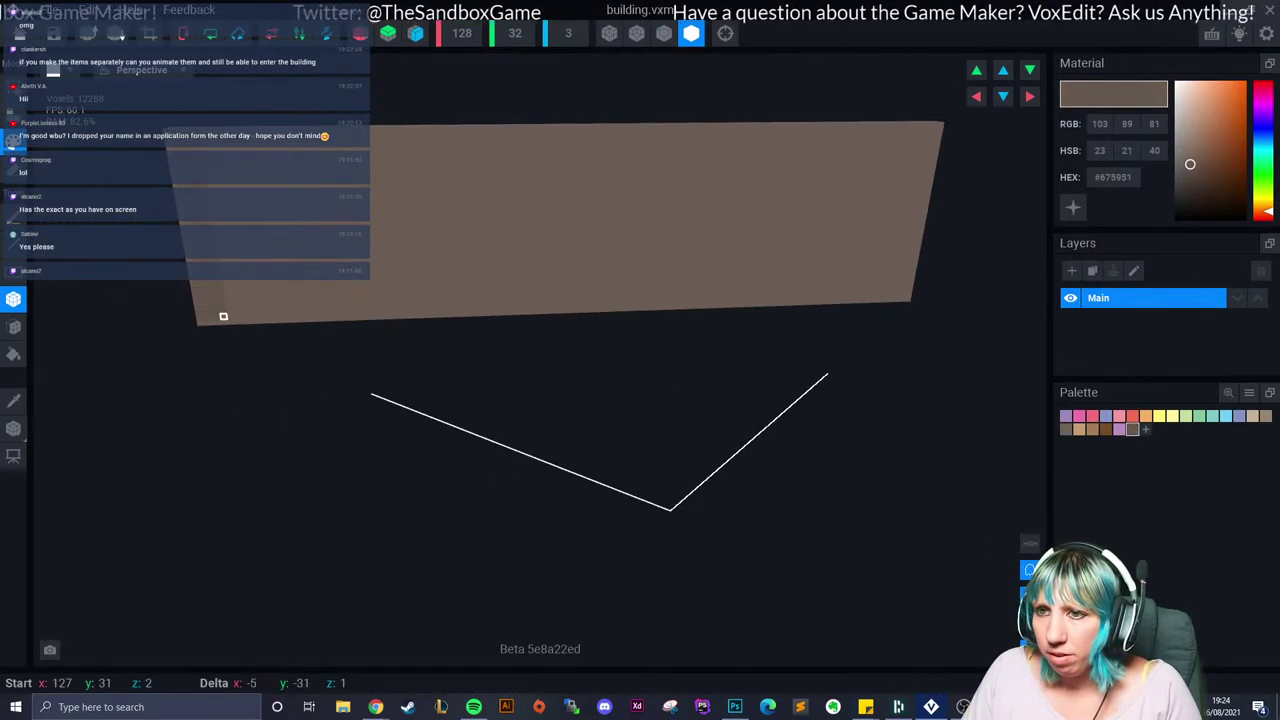
left_click_drag(223, 316, 909, 297)
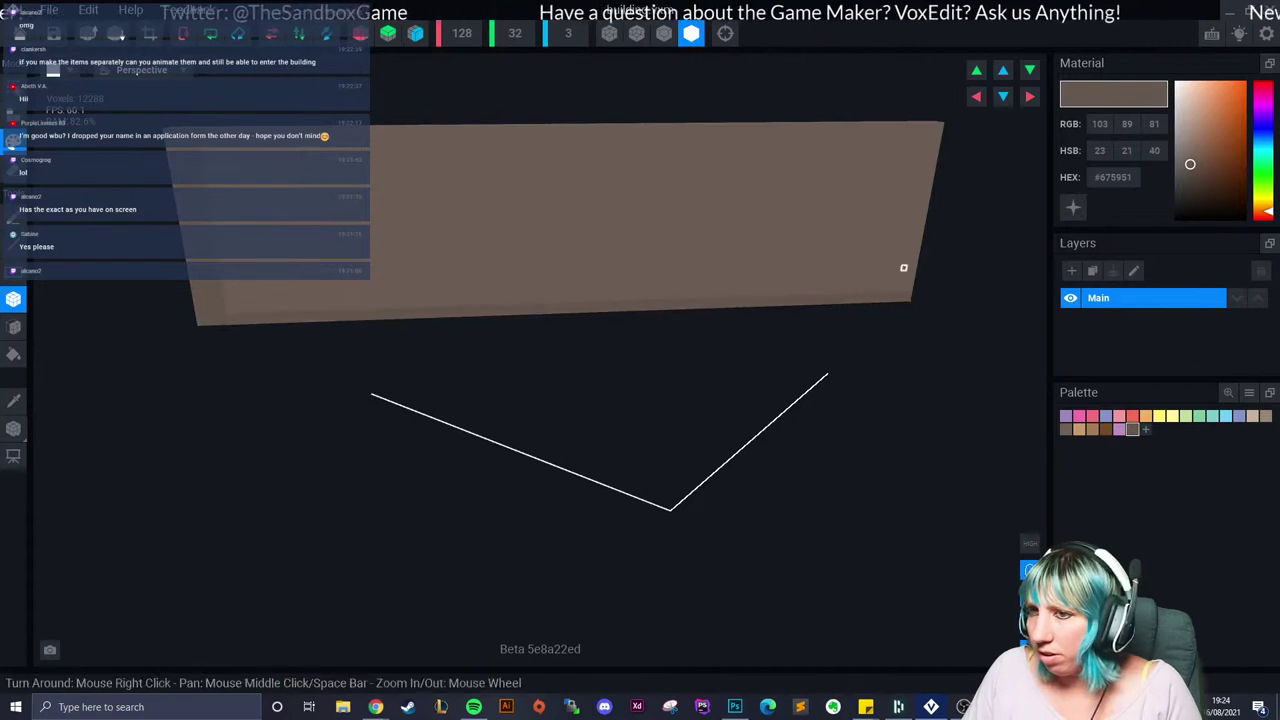
left_click_drag(925, 126, 909, 298)
right_click_drag(330, 330, 229, 321)
left_click_drag(231, 318, 878, 254)
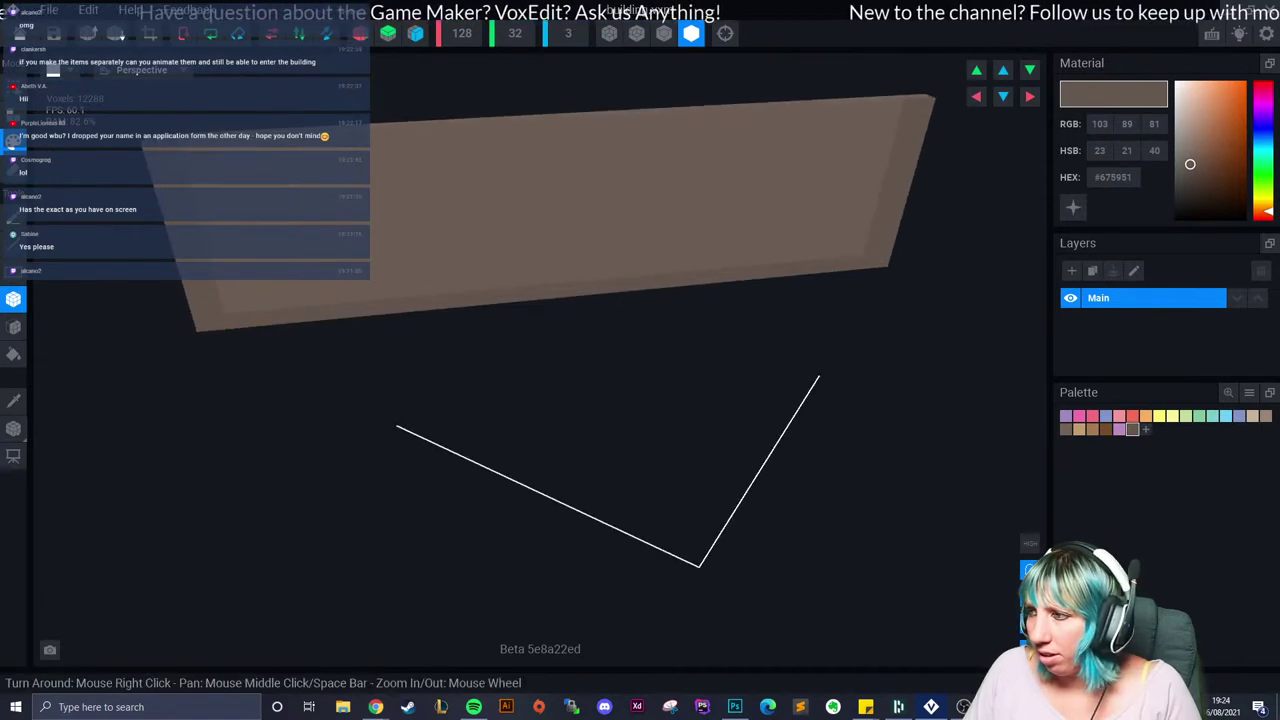
Step: Add dark brown #4B3D34 to the palette and draw two horizontal mortar lines across the wall with the Line tool
left_click(1146, 429)
left_click(1196, 179)
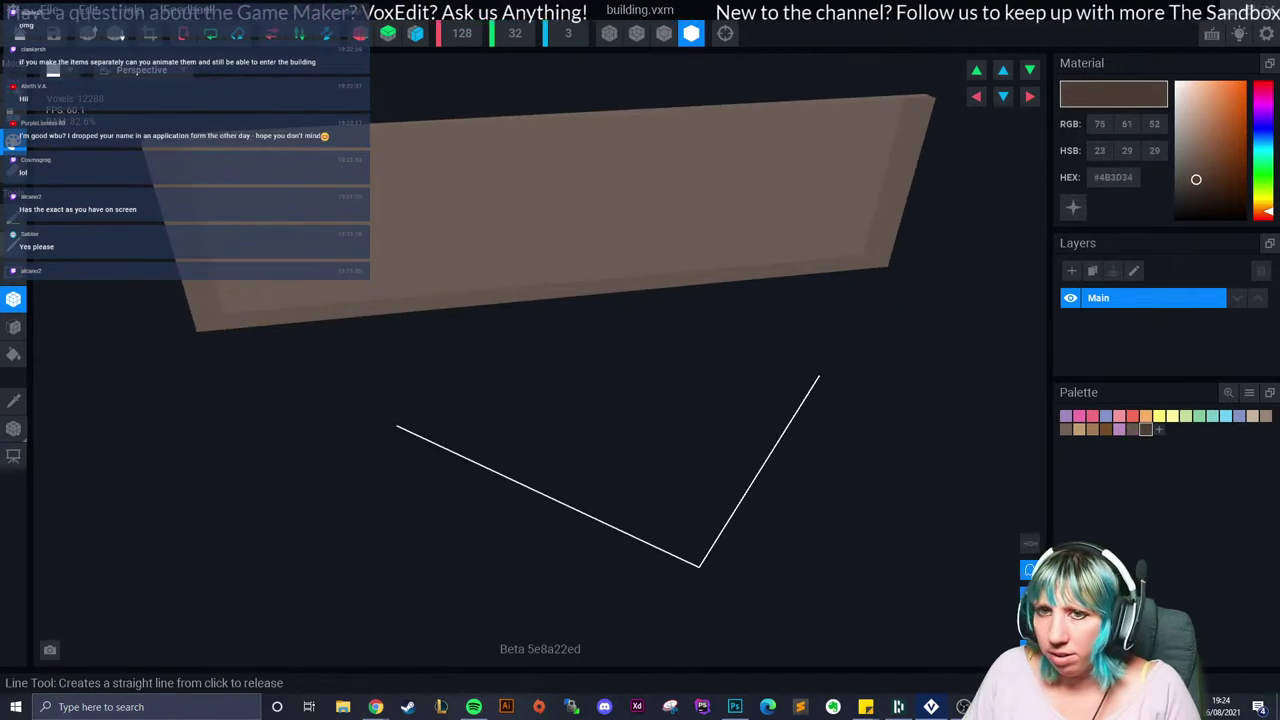
left_click(13, 244)
left_click_drag(203, 214, 884, 166)
right_click_drag(800, 280, 780, 199)
left_click_drag(206, 234, 873, 244)
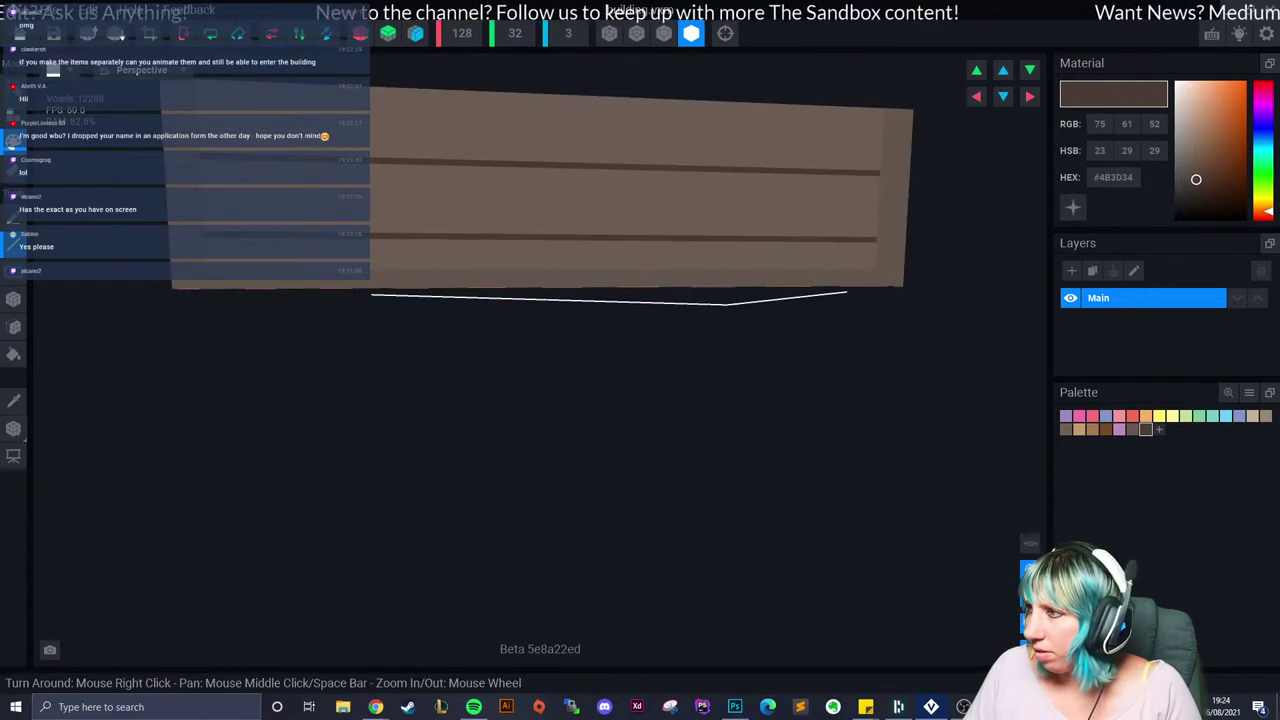
Step: Recolour the mortar lines to grey #484746 and add a second palette colour, #4B4642
left_click_drag(1196, 179, 1179, 181)
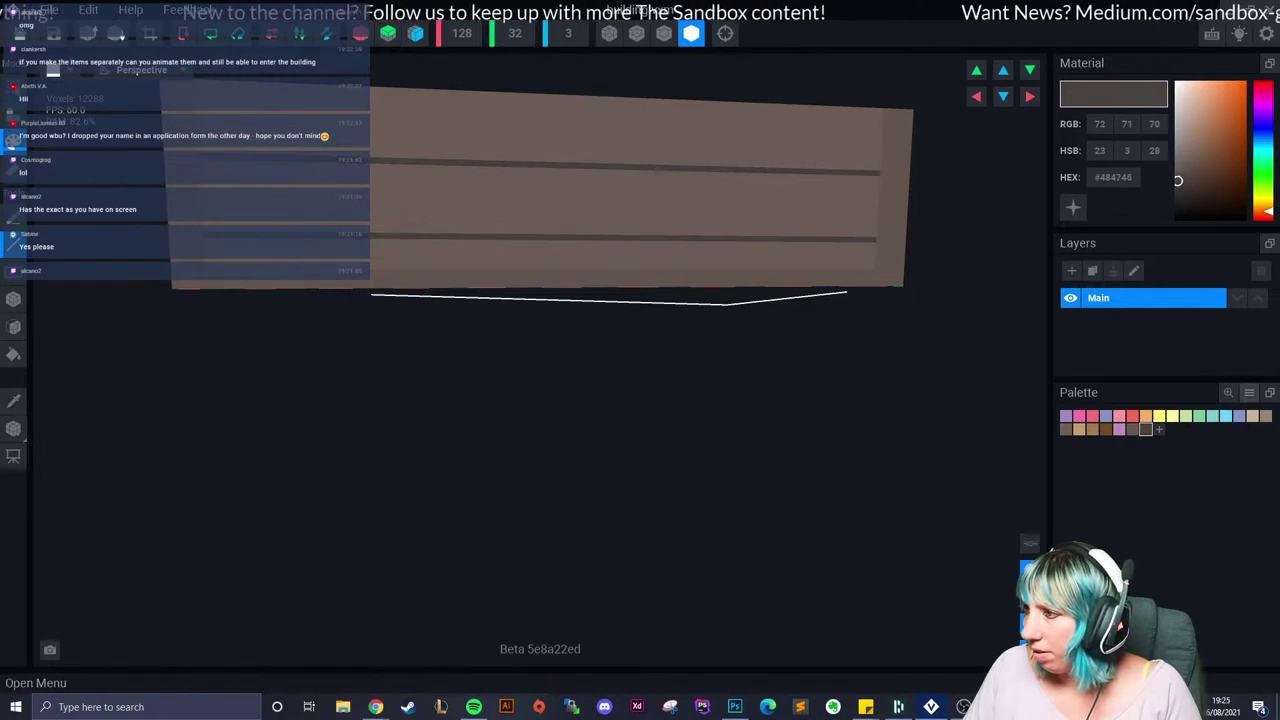
left_click(1159, 429)
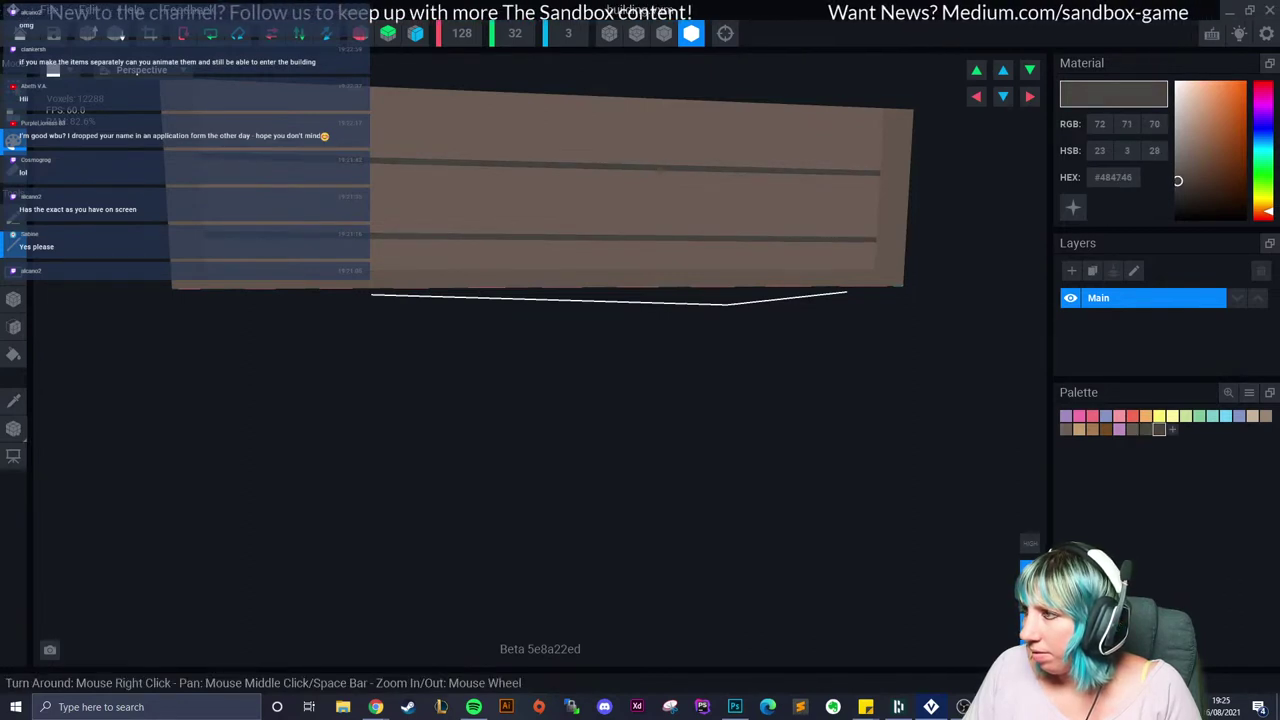
left_click_drag(1178, 181, 1183, 179)
right_click_drag(381, 211, 381, 250)
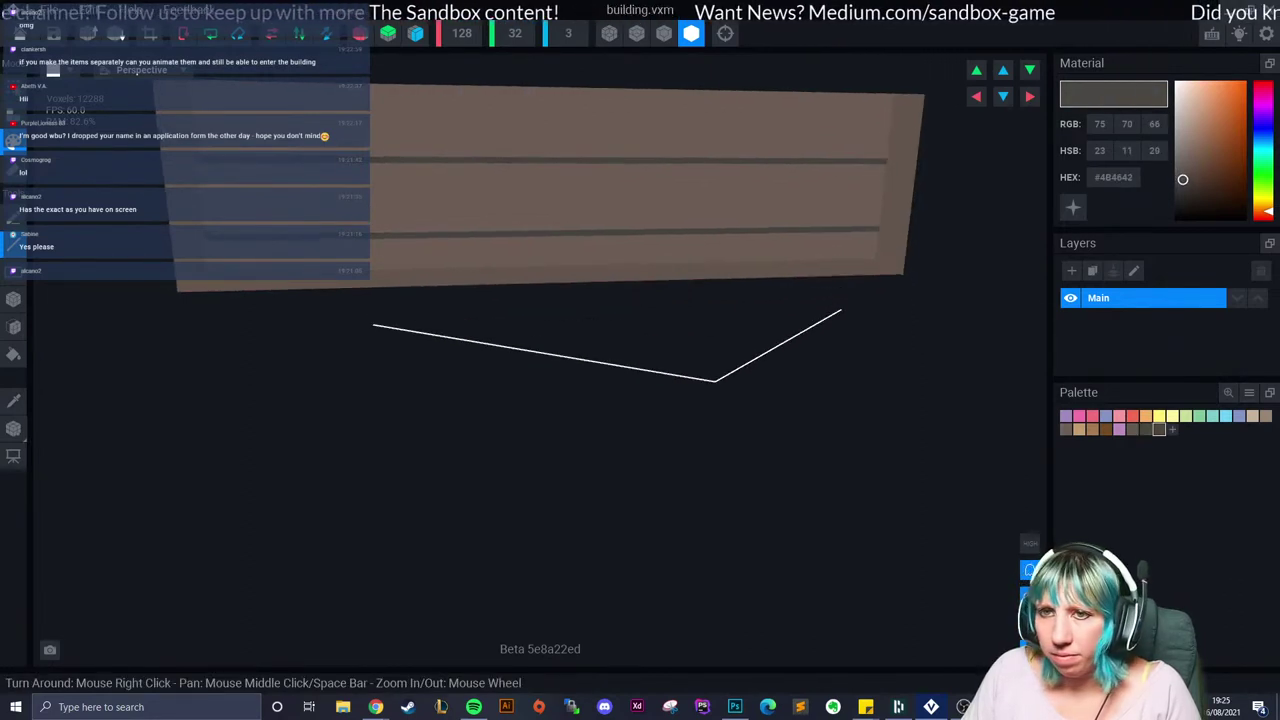
Step: Draw staggered vertical mortar joints in #484746 through all three rows of the wall to form bricks
left_click(1146, 429)
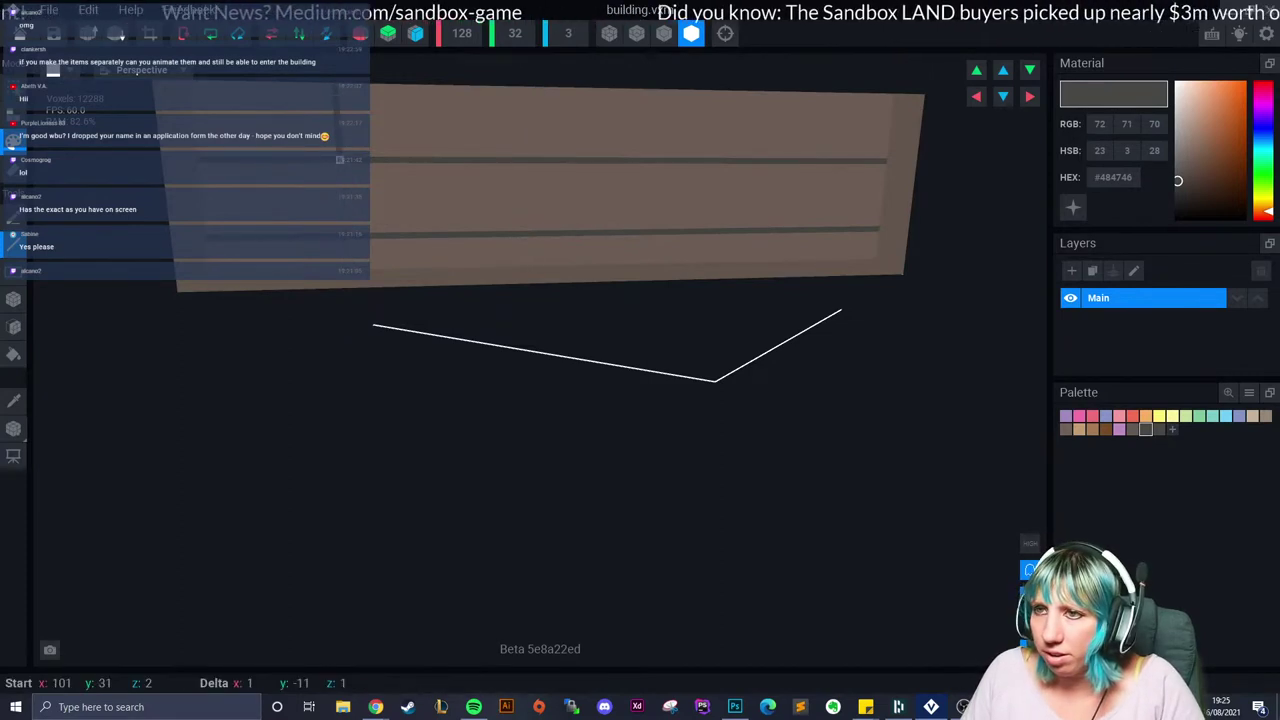
left_click_drag(384, 166, 388, 230)
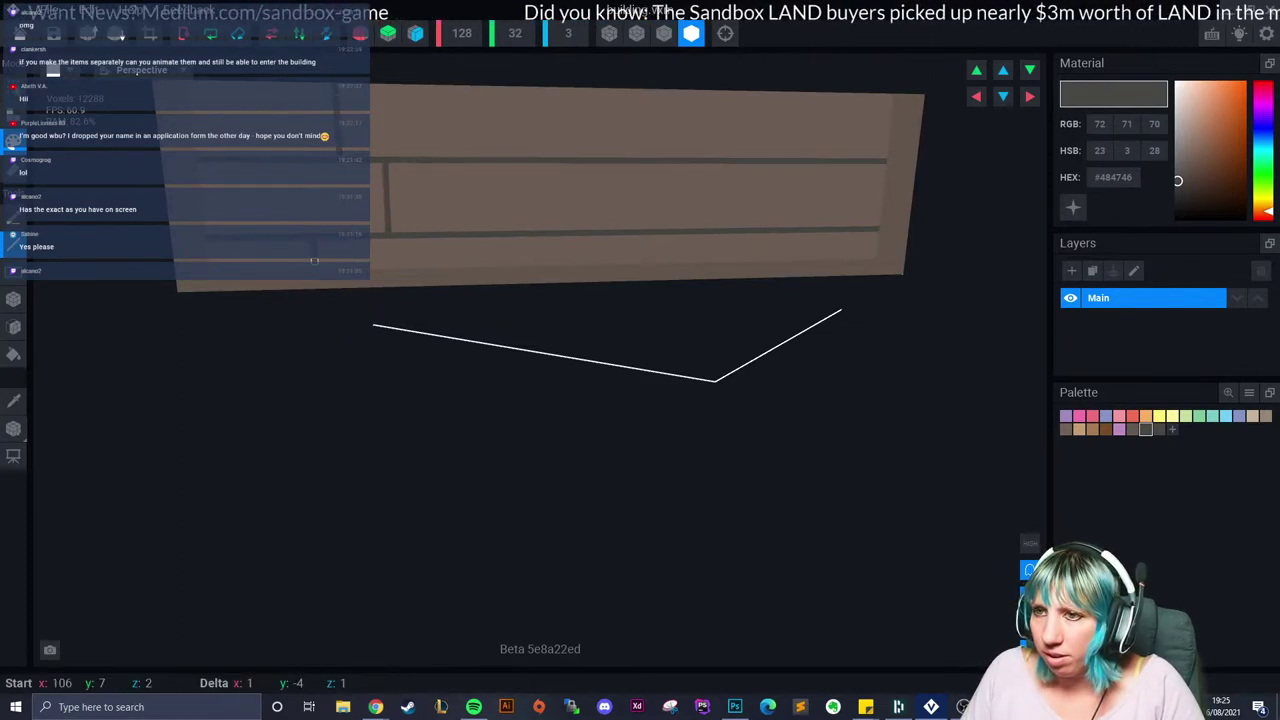
left_click_drag(489, 95, 490, 158)
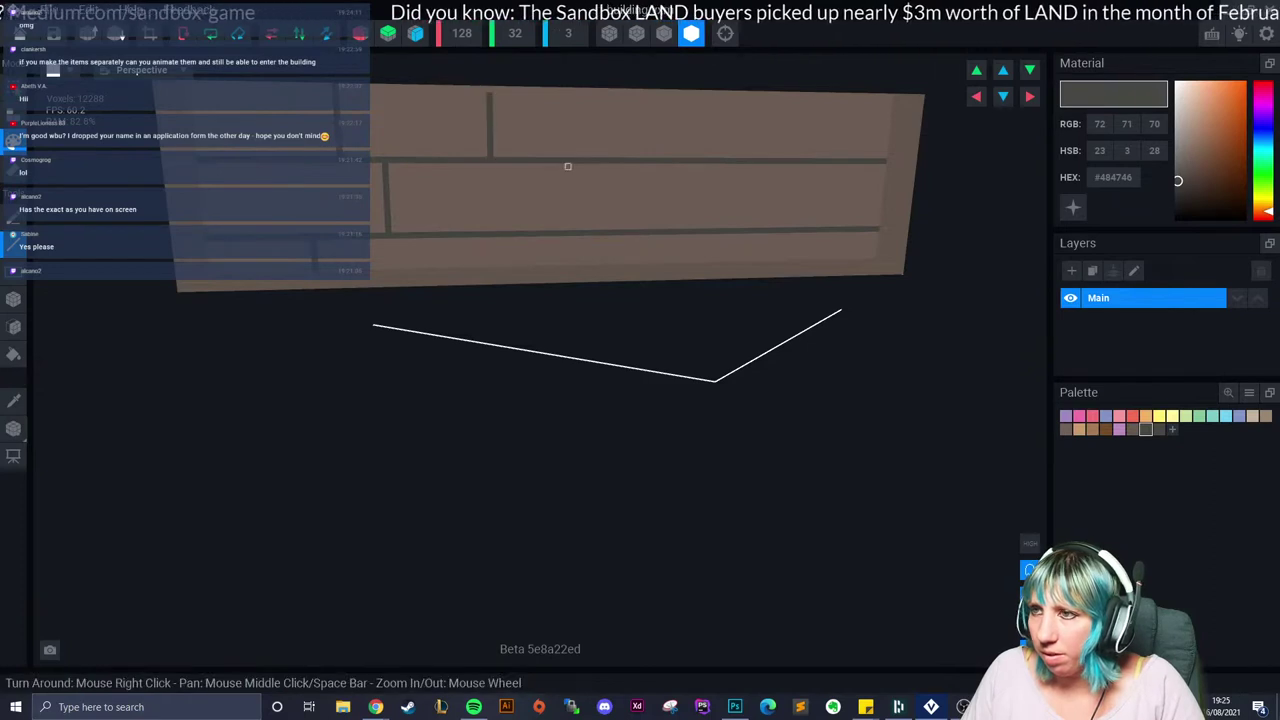
mouse_move(567, 166)
left_mouse_down()
mouse_move(567, 233)
mouse_move(509, 266)
left_mouse_up()
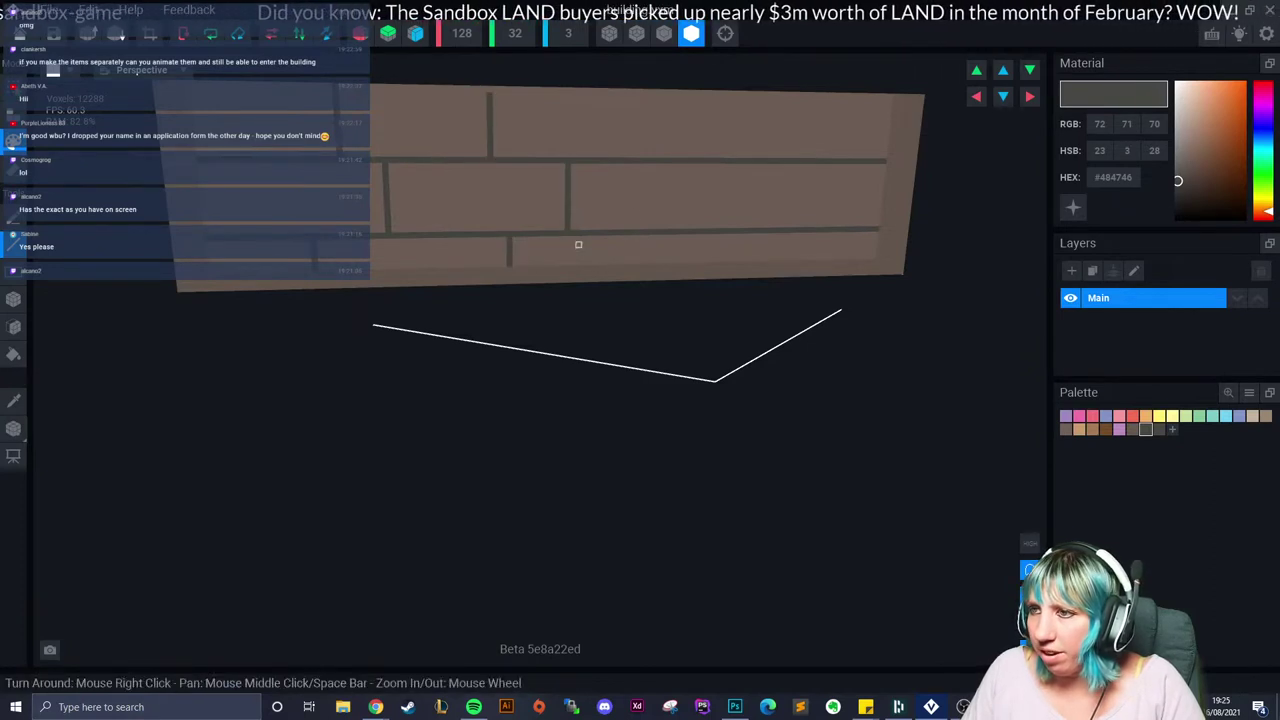
left_click_drag(704, 163, 711, 237)
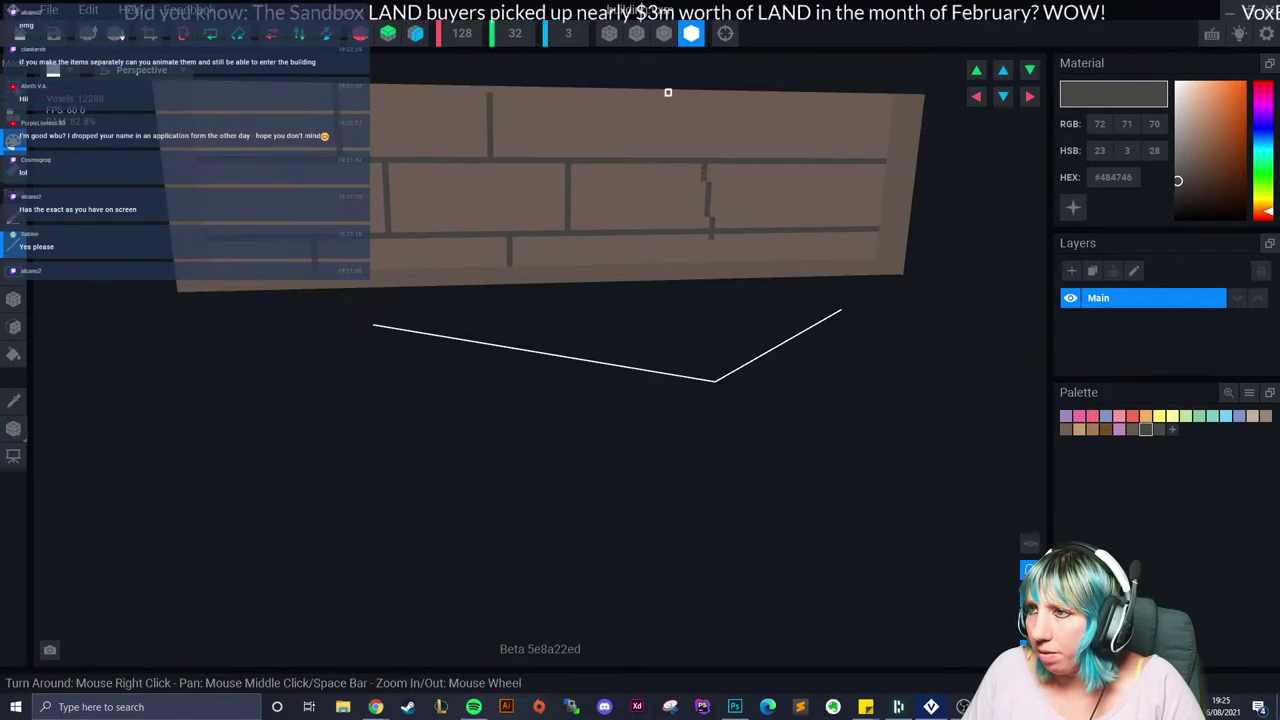
left_click_drag(668, 92, 667, 157)
left_click_drag(827, 95, 824, 157)
left_click_drag(757, 234, 758, 262)
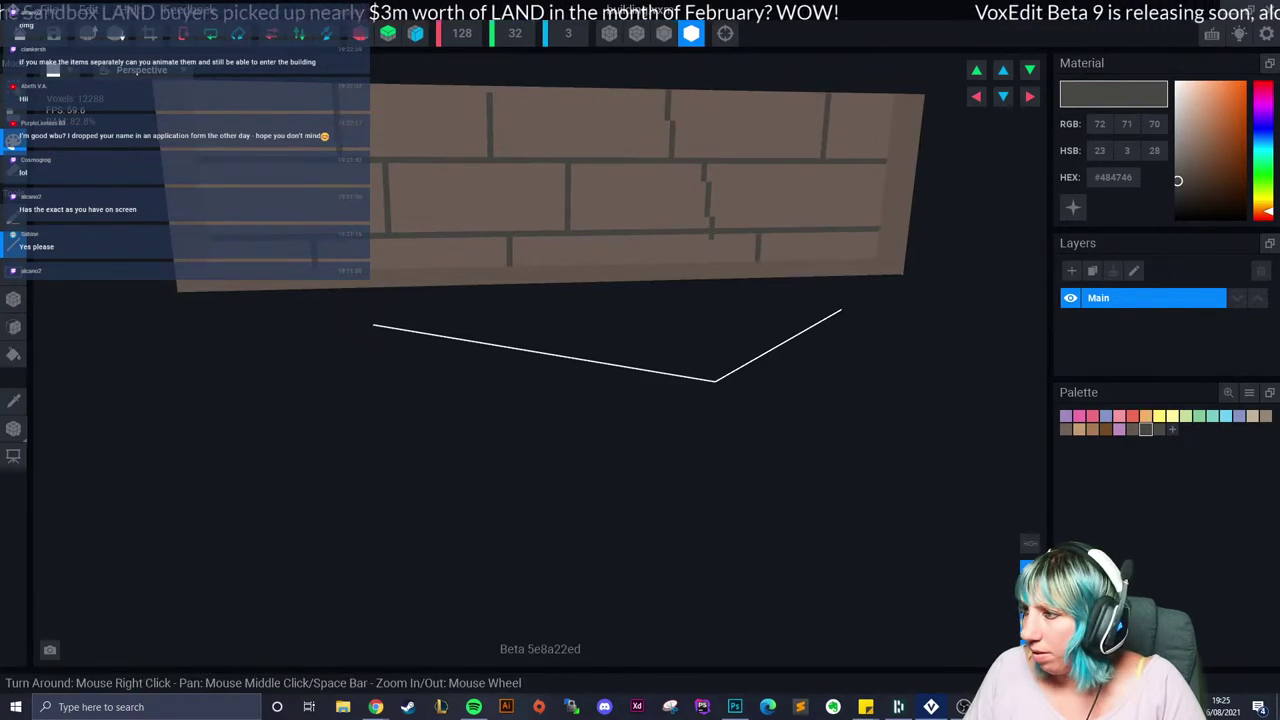
Step: Shade the edges of a middle-row brick in #4B4642 with the Box tool and add highlight colour #846F62 to the palette
left_click(1159, 429)
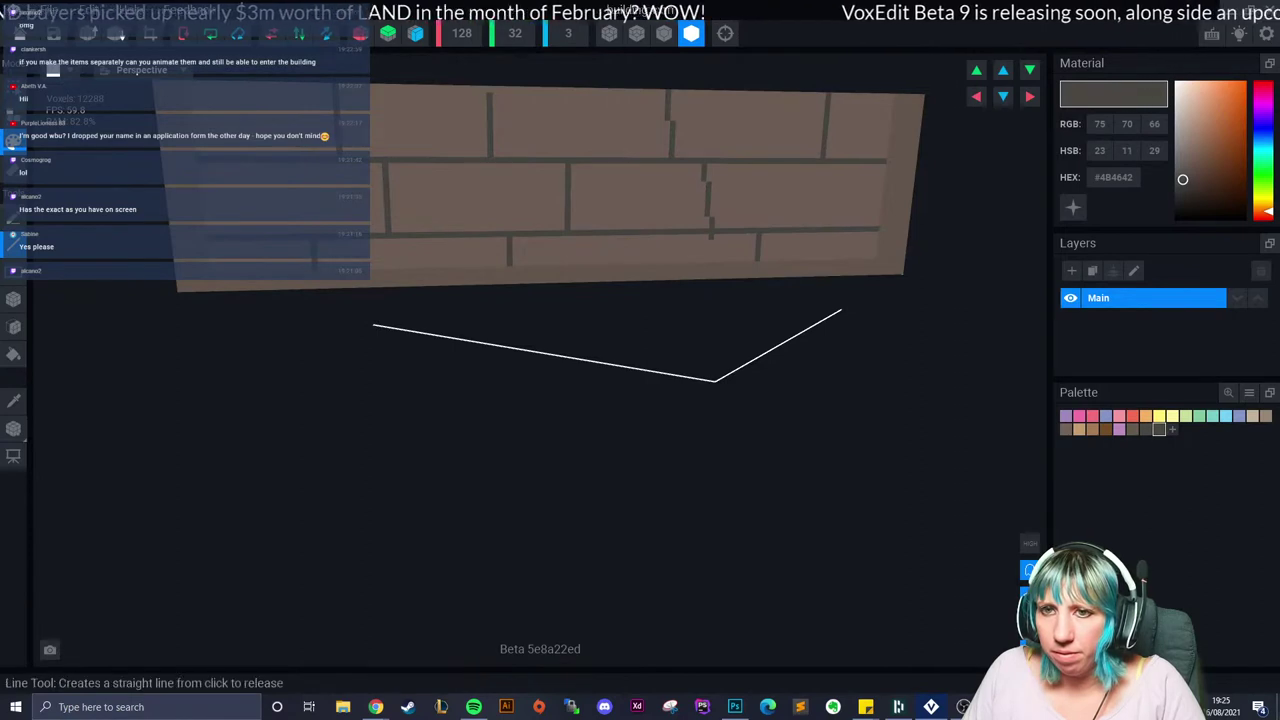
left_click(13, 298)
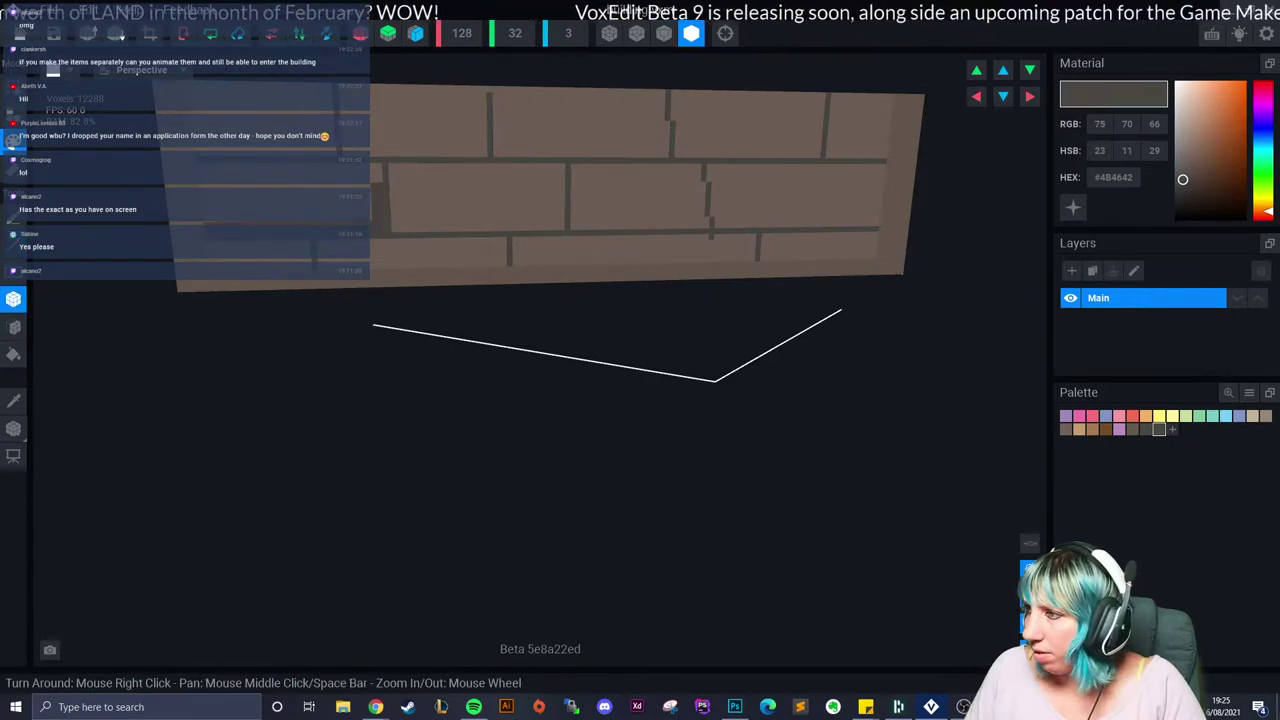
left_click(1172, 429)
left_click_drag(1183, 179, 1185, 170)
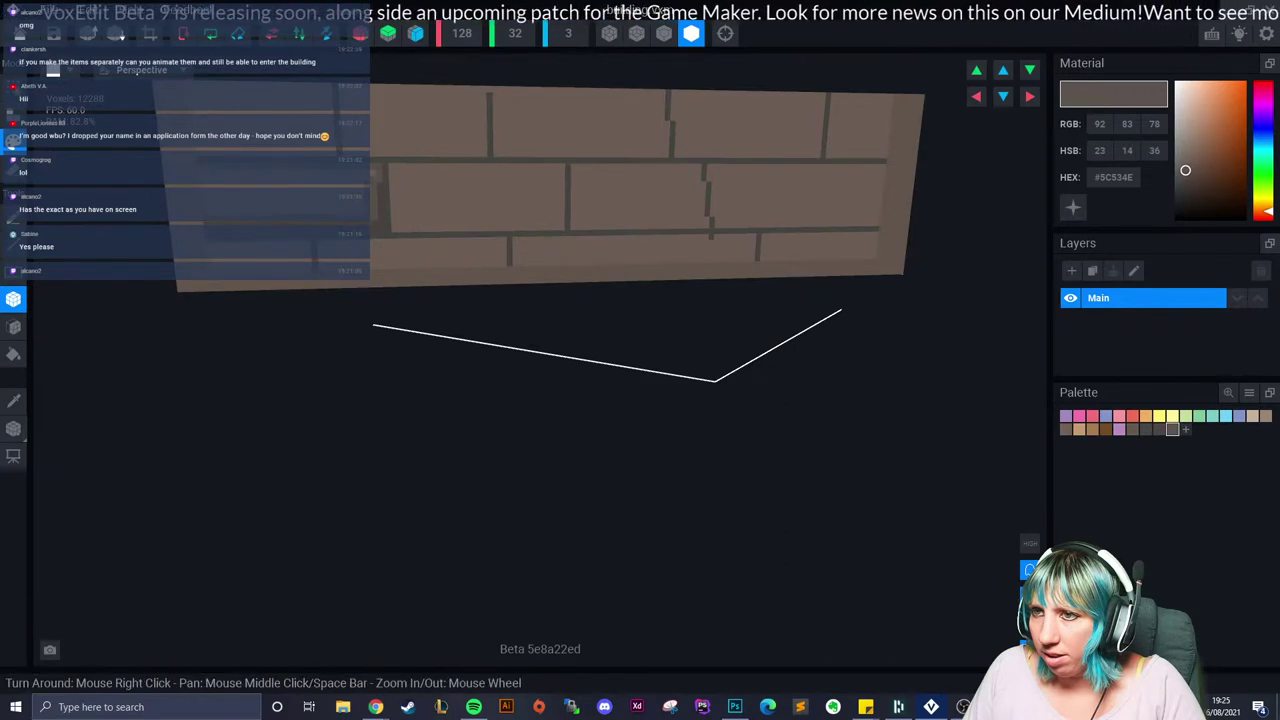
left_click_drag(1186, 171, 1193, 148)
scroll(394, 223, "up", 2)
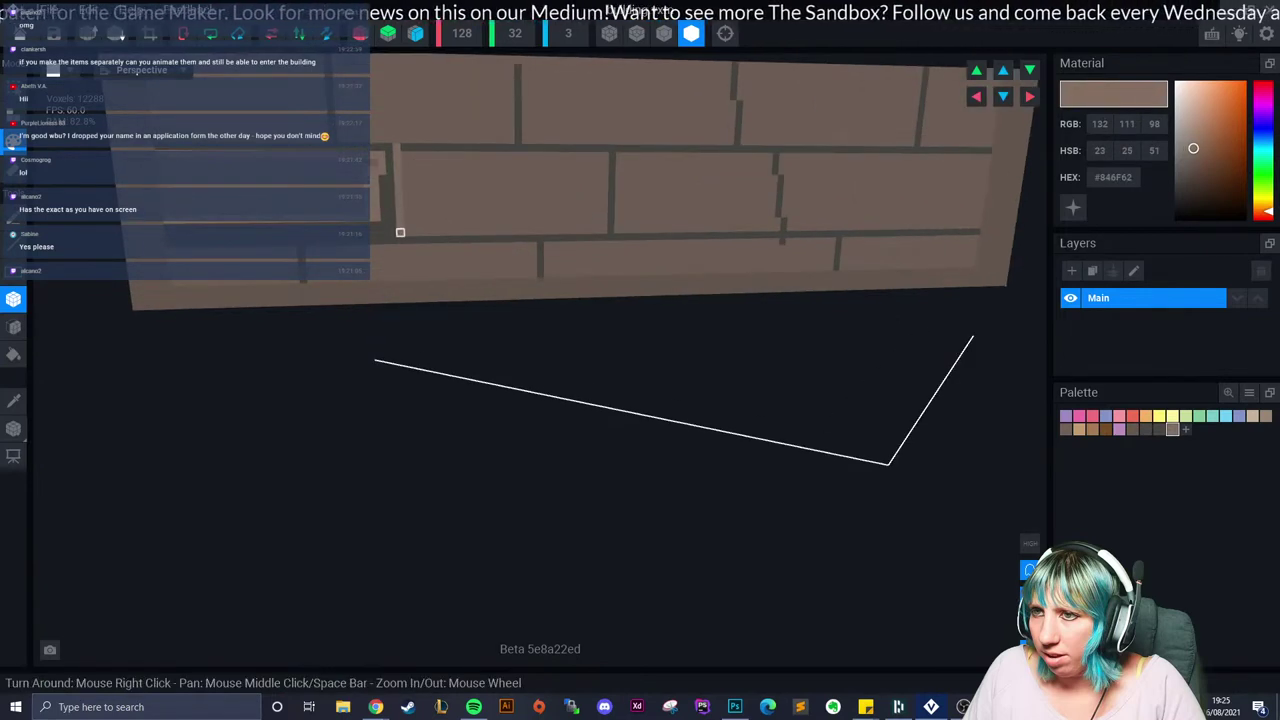
Step: Undo the last highlight stroke and paint #846F62 highlights along the edges of bricks in the middle and upper rows
key("ctrl+z")
left_click_drag(397, 163, 566, 229)
scroll(447, 272, "down", 2)
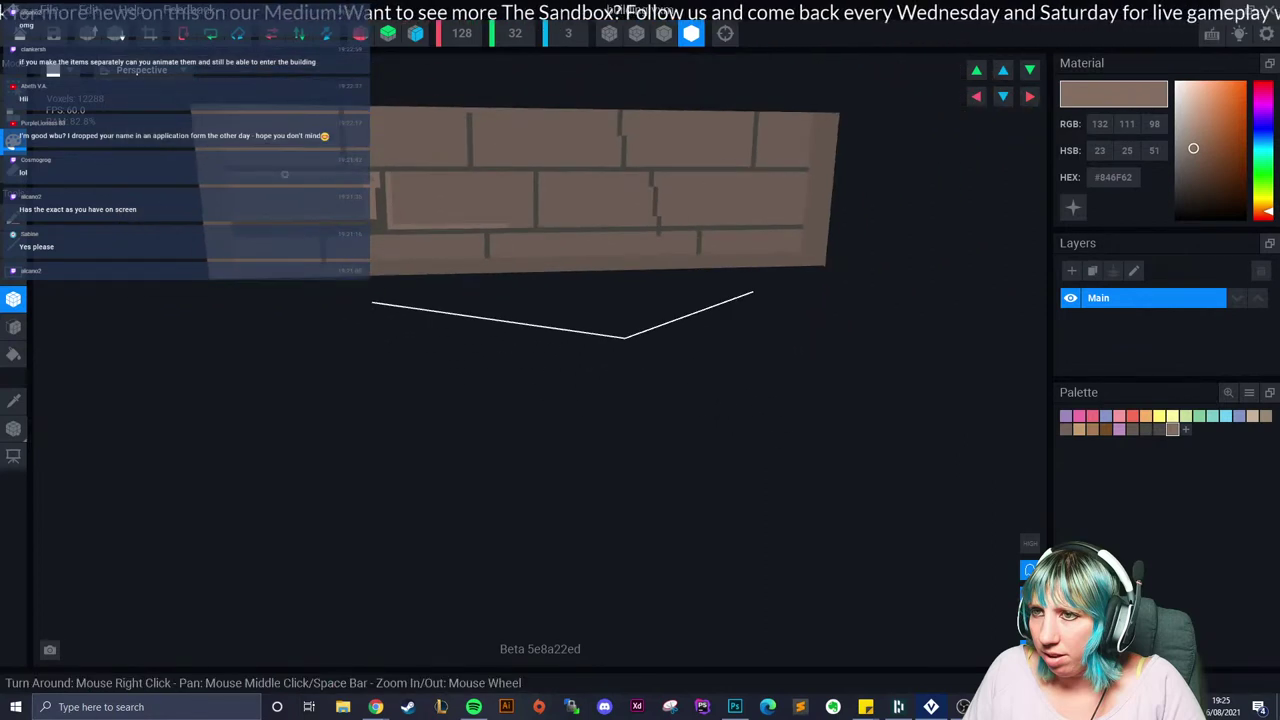
left_click_drag(229, 164, 340, 158)
left_click_drag(346, 108, 454, 163)
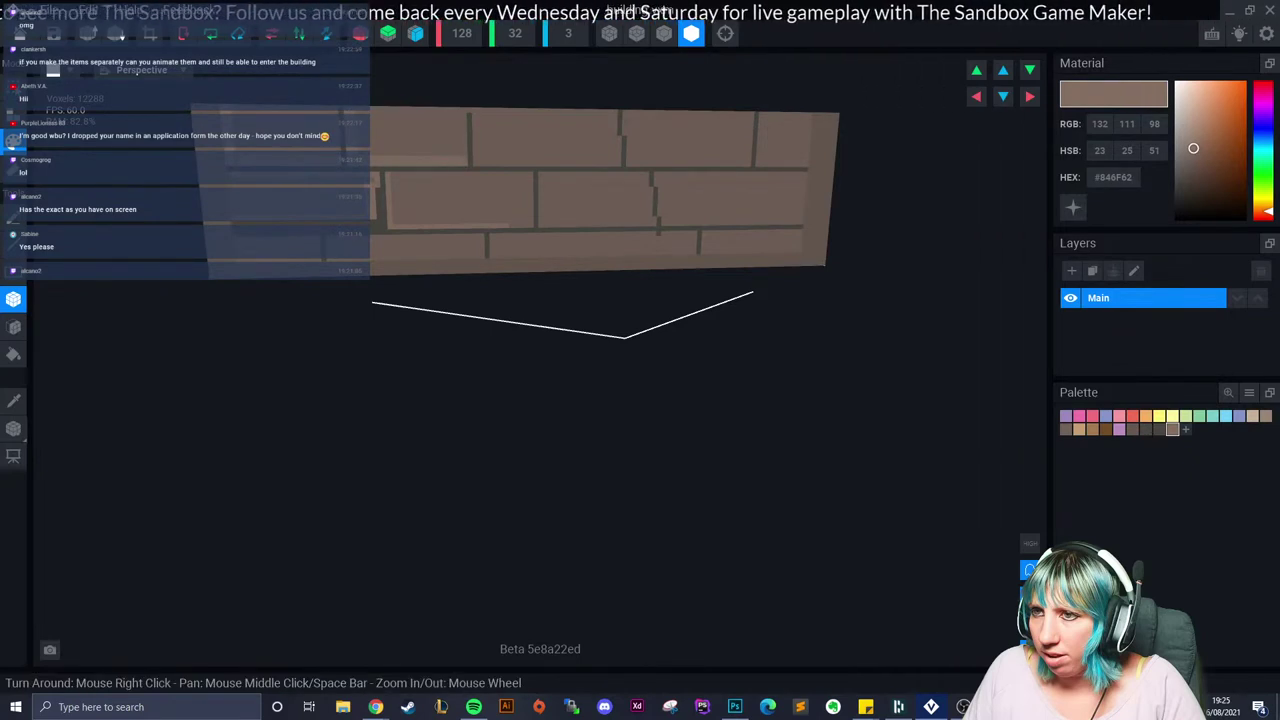
Step: Close the building model with its changes saved and create a new Animator rig named ffffff in the delete folder
left_click(20, 33)
left_click(520, 257)
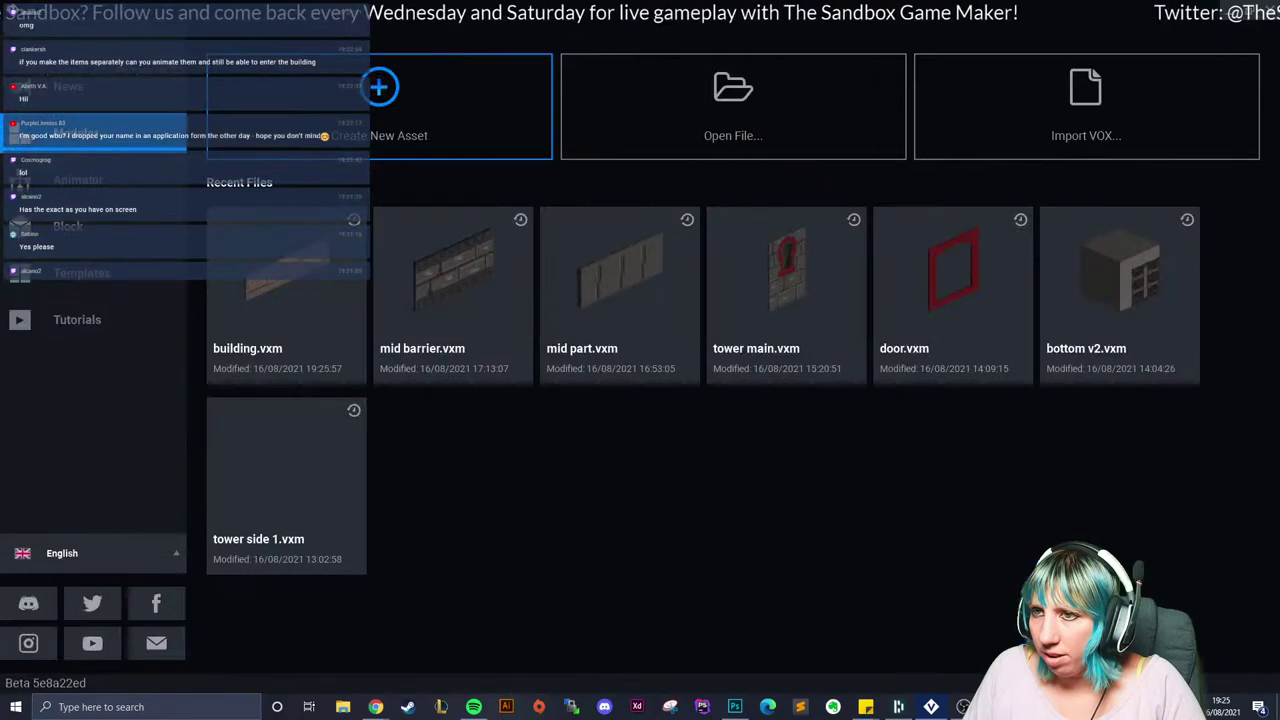
left_click(77, 179)
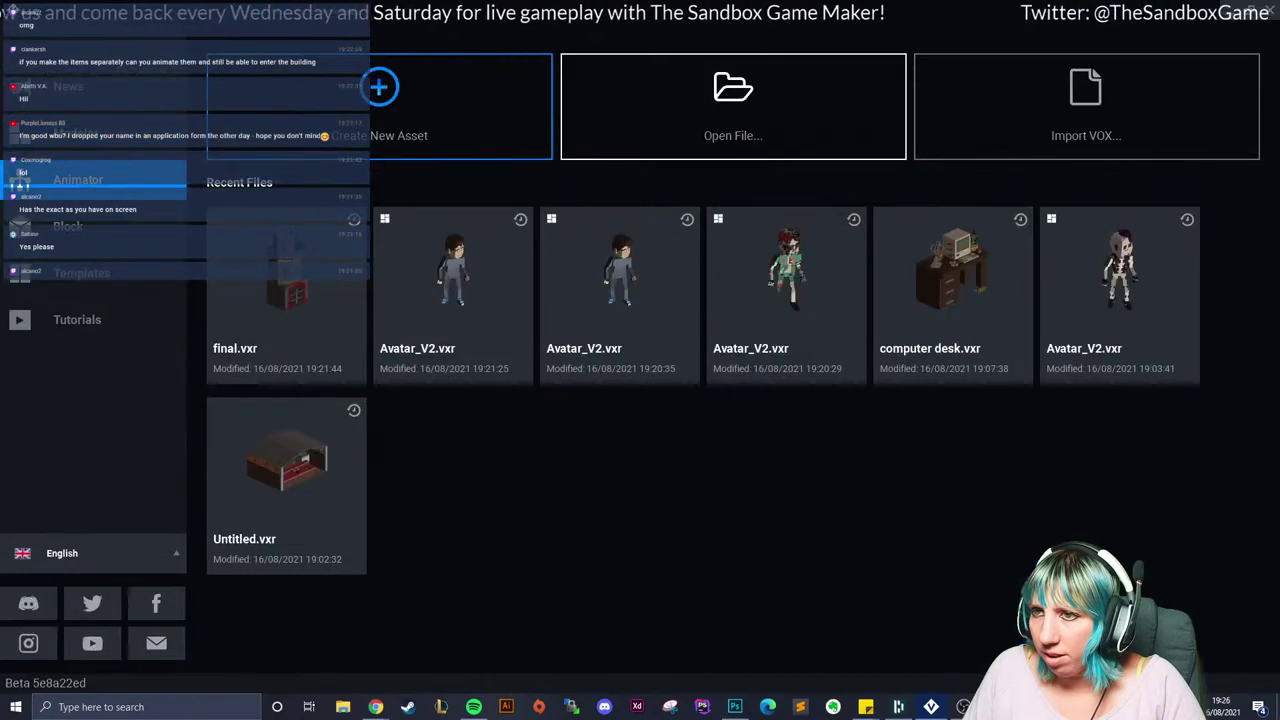
left_click(733, 106)
left_click(971, 133)
left_click(380, 106)
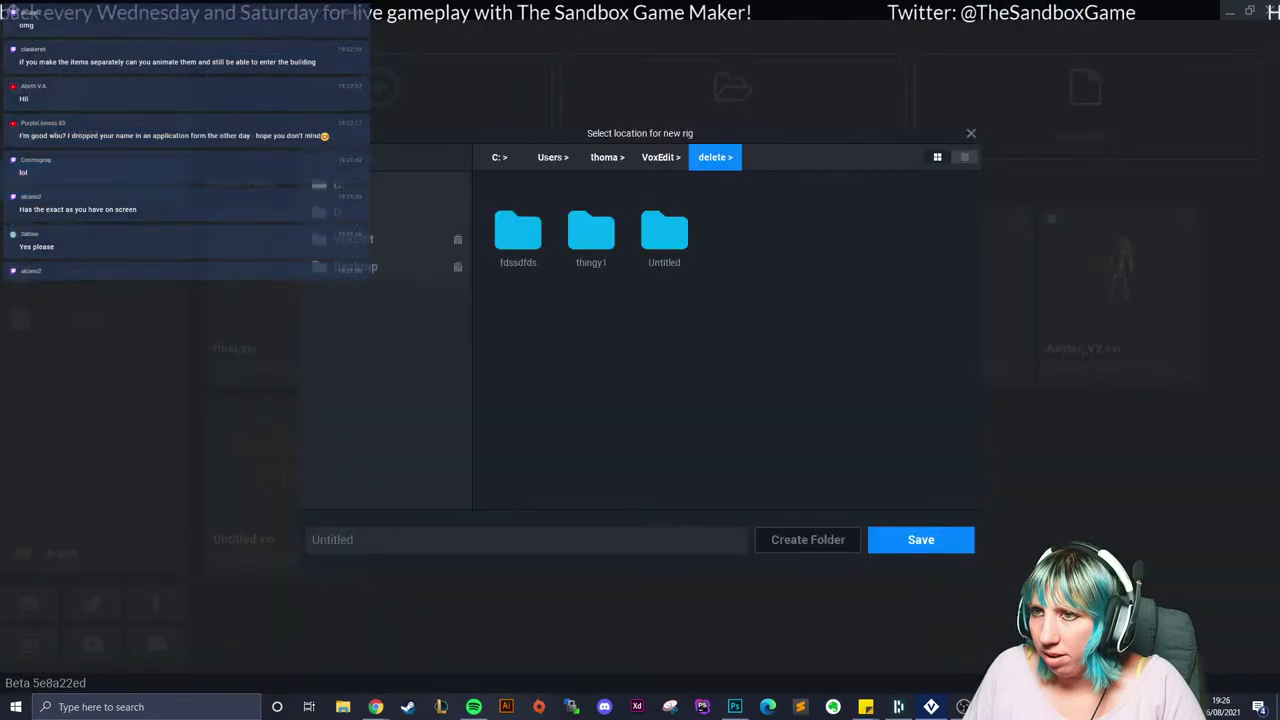
type("ffffff")
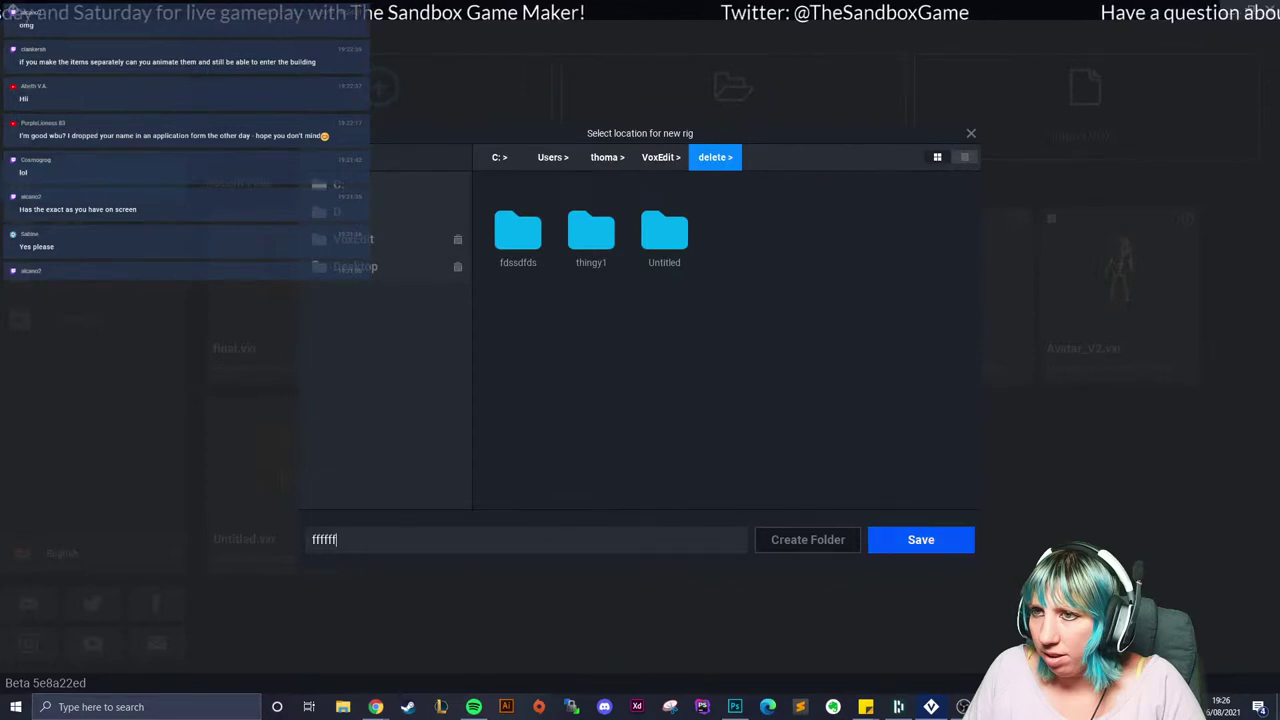
key("Return")
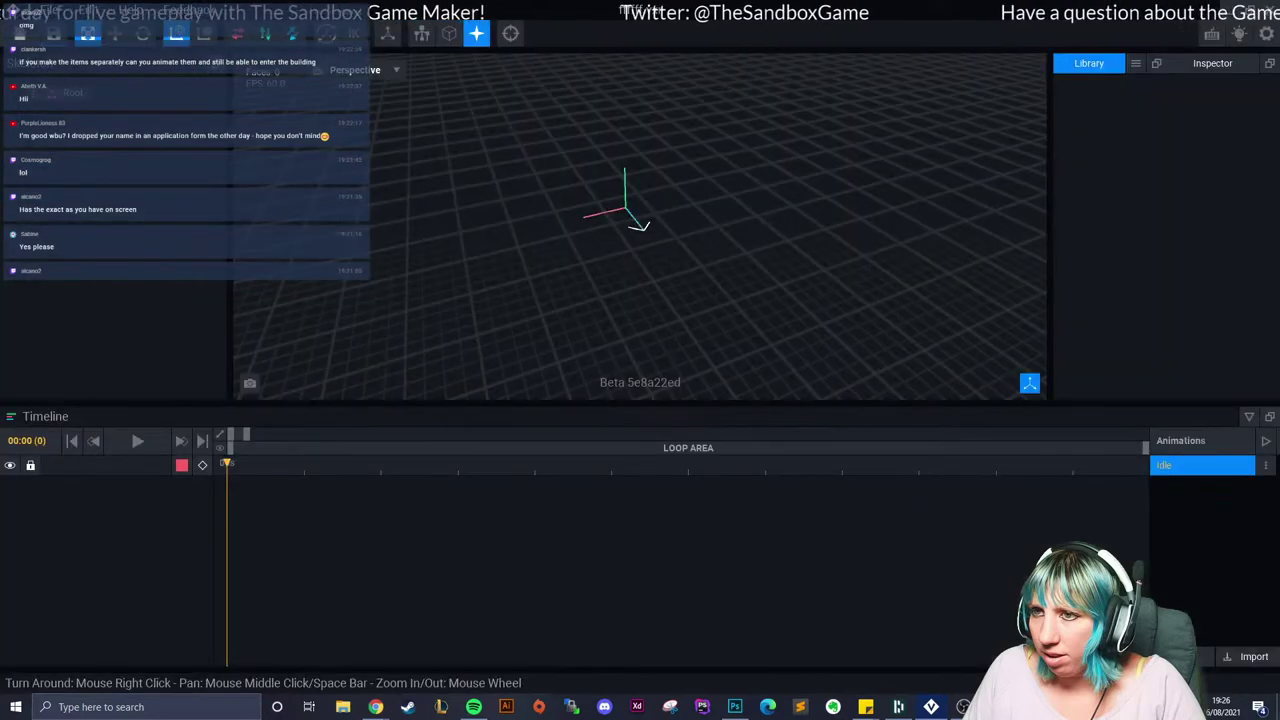
Step: Import the building model from the delete folder into the rig's library
left_click(1136, 63)
left_click(1170, 117)
left_click(715, 157)
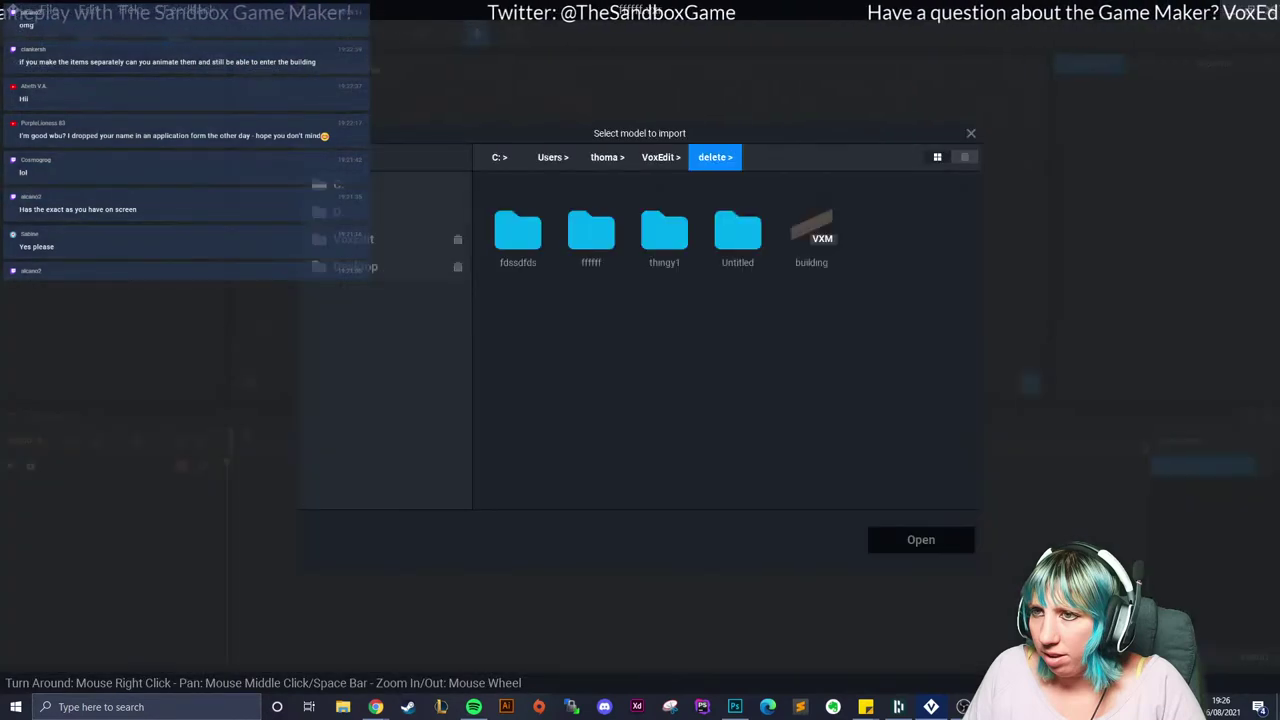
left_click(811, 226)
left_click(920, 539)
Step: Create a child node named control under Root and a child node named wall 1 under control
right_click(73, 92)
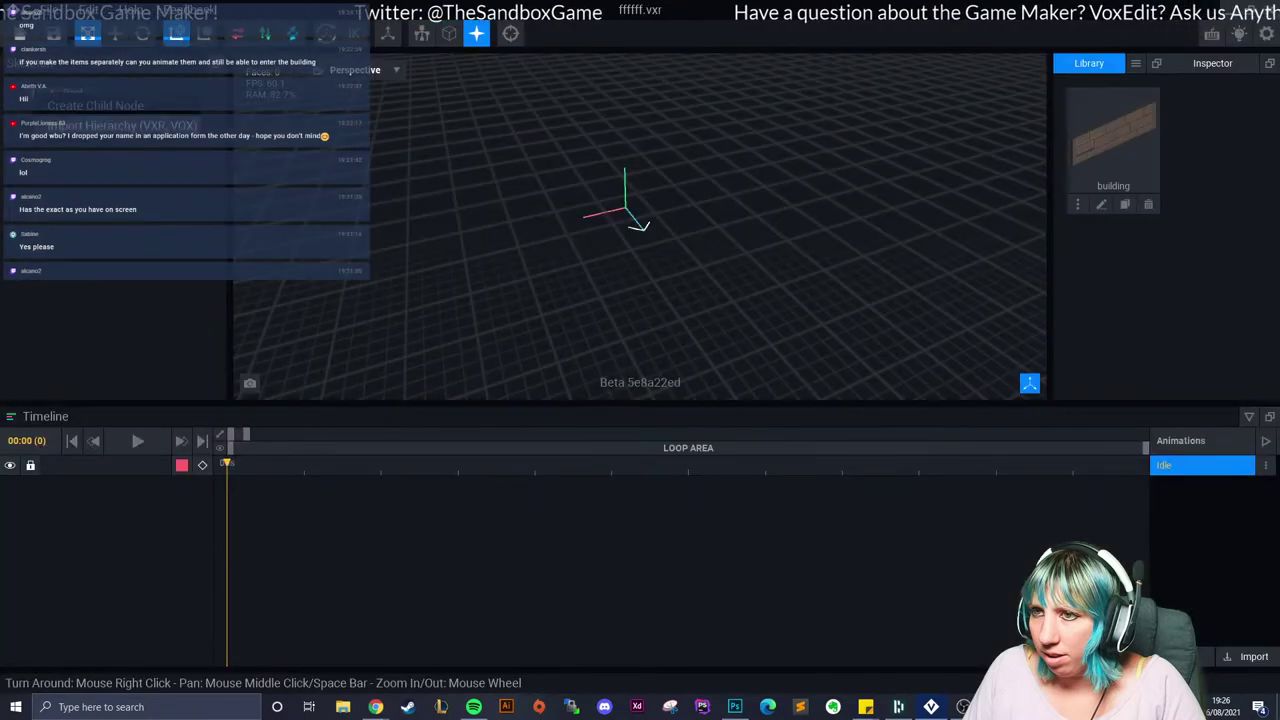
left_click(118, 126)
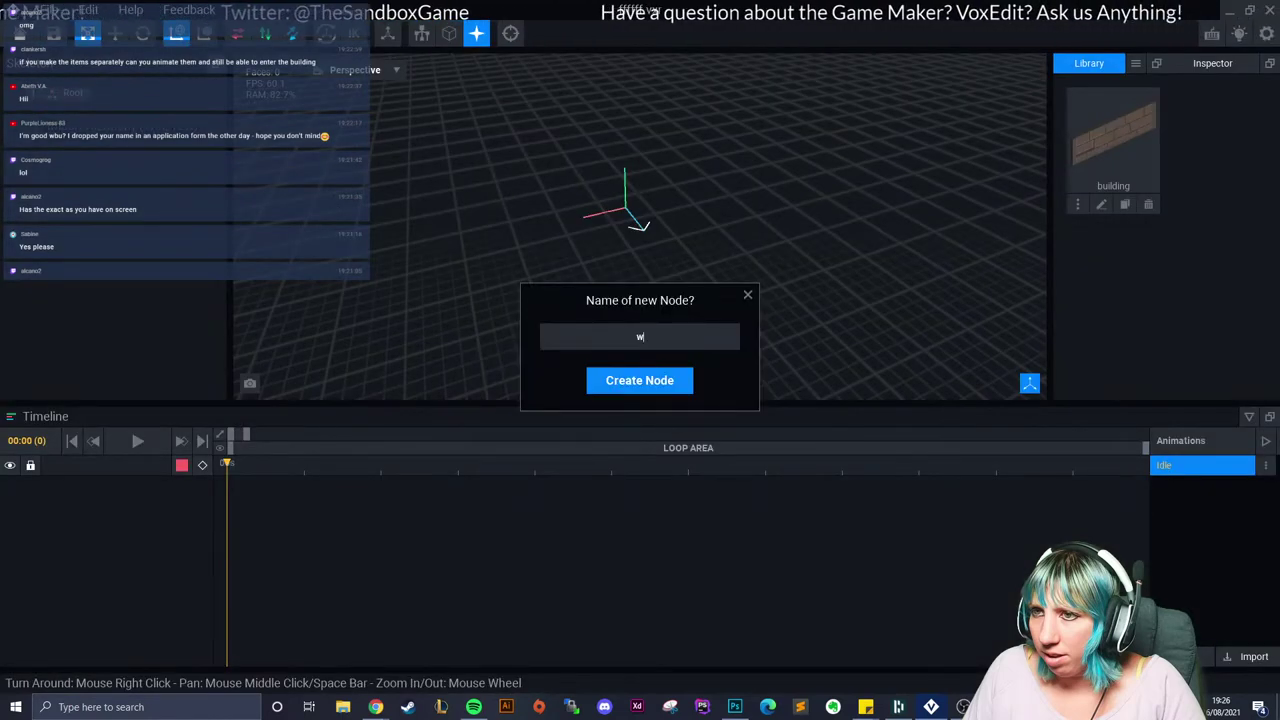
type("control")
key("Return")
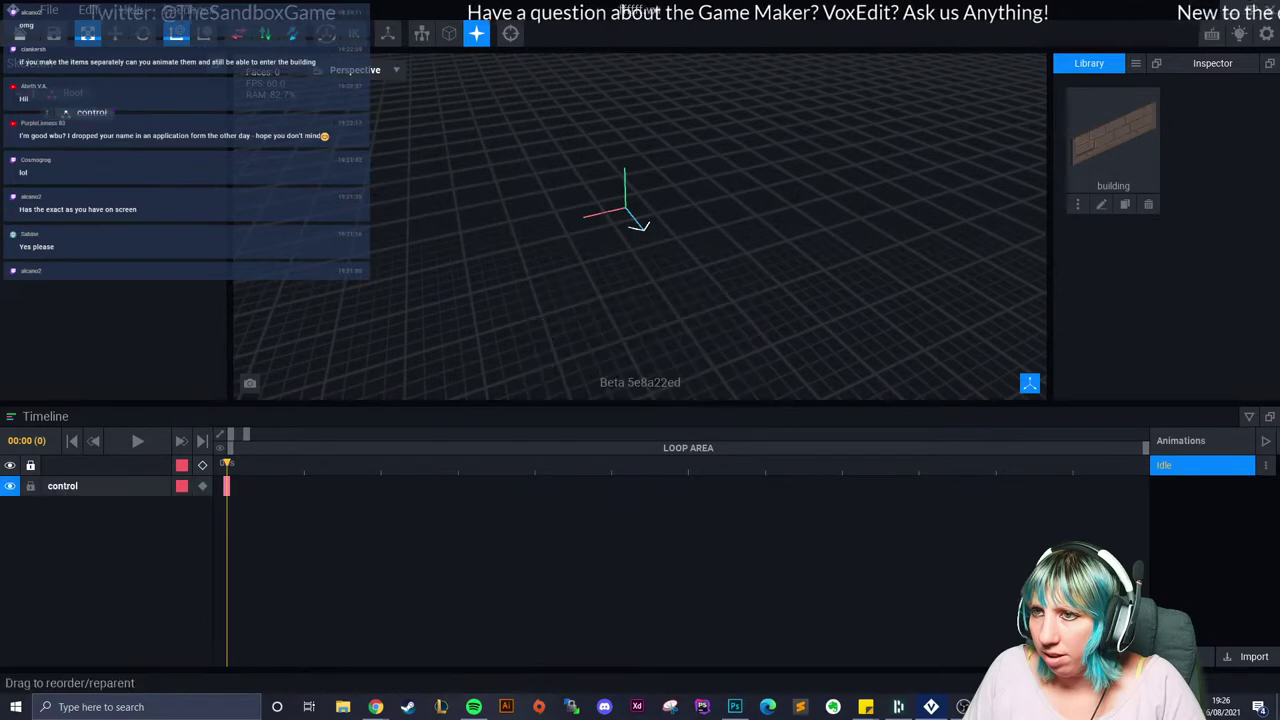
left_click(47, 113)
left_click(118, 146)
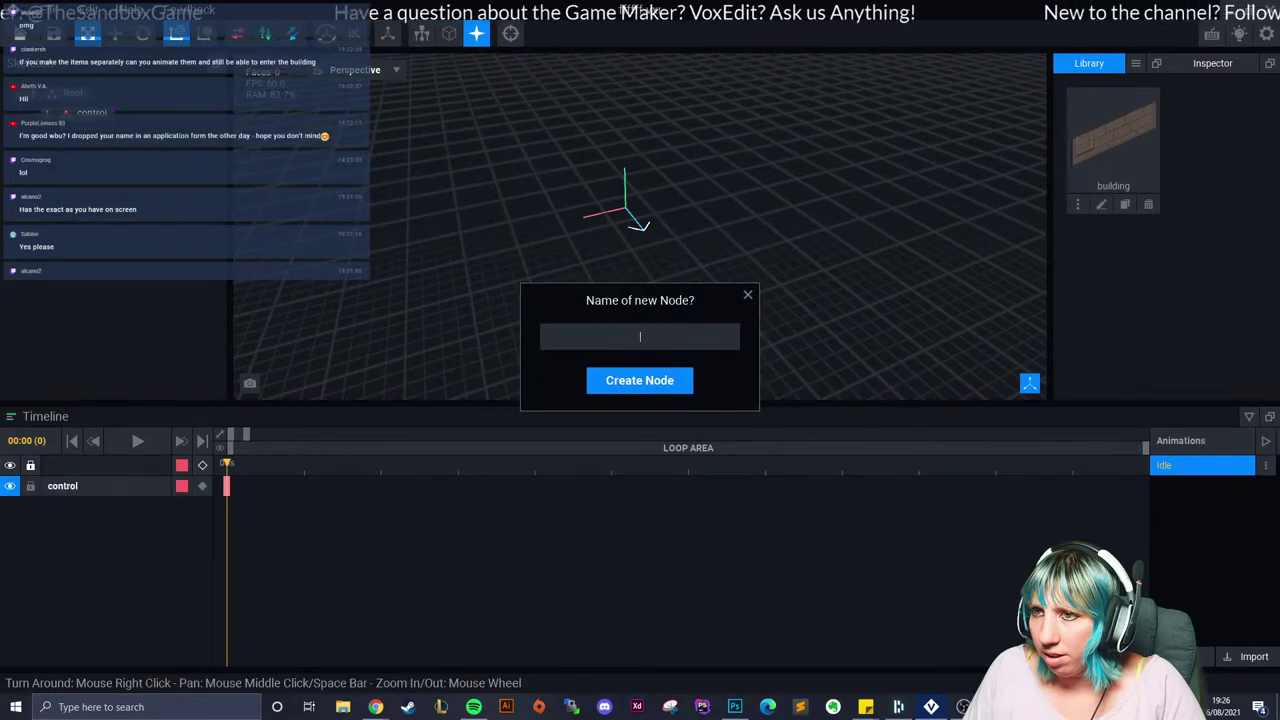
type("wall 1")
key("Return")
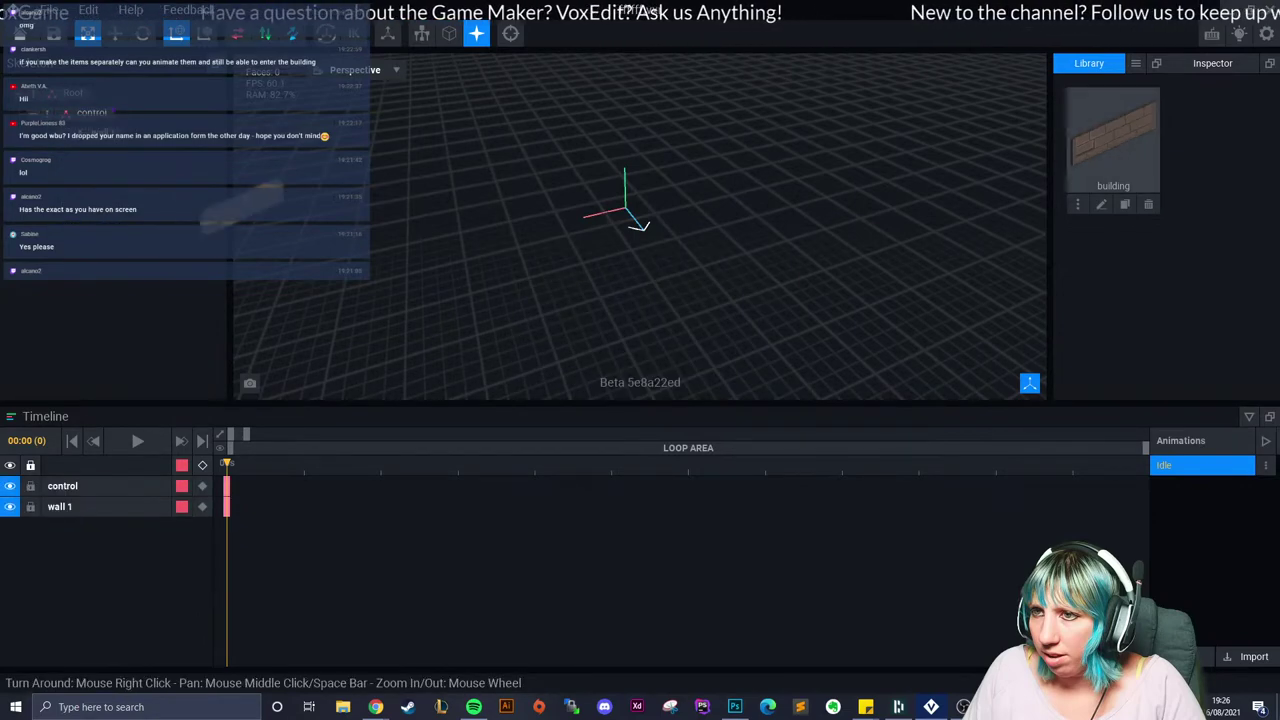
Step: Attach the building model to the wall 1 node and duplicate that node under the name 2
left_click_drag(242, 206, 116, 134)
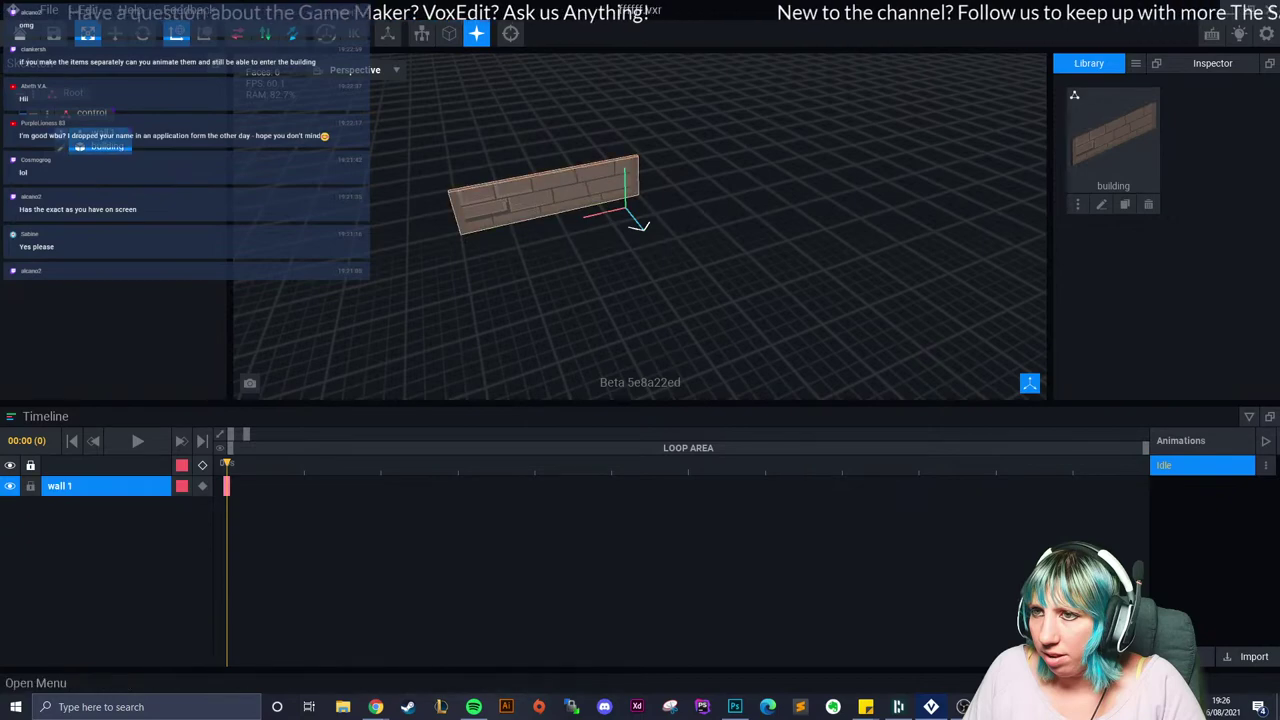
left_click(61, 133)
left_click(118, 228)
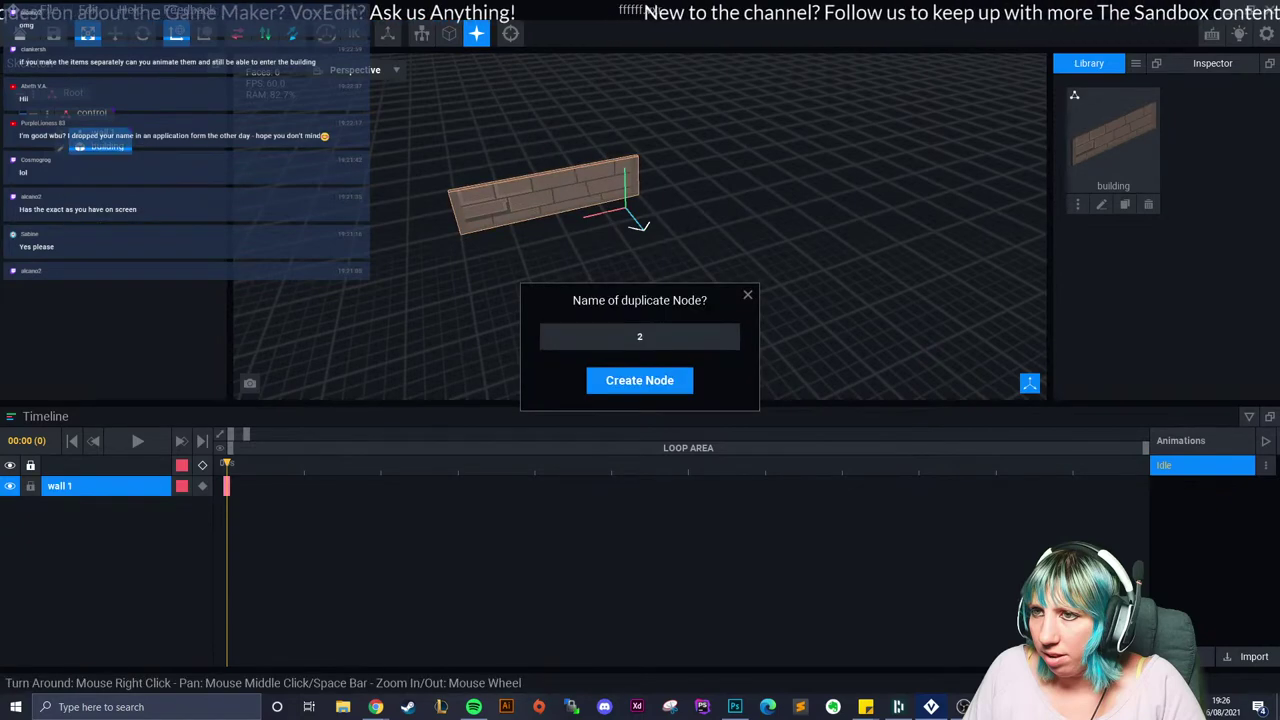
key("Return")
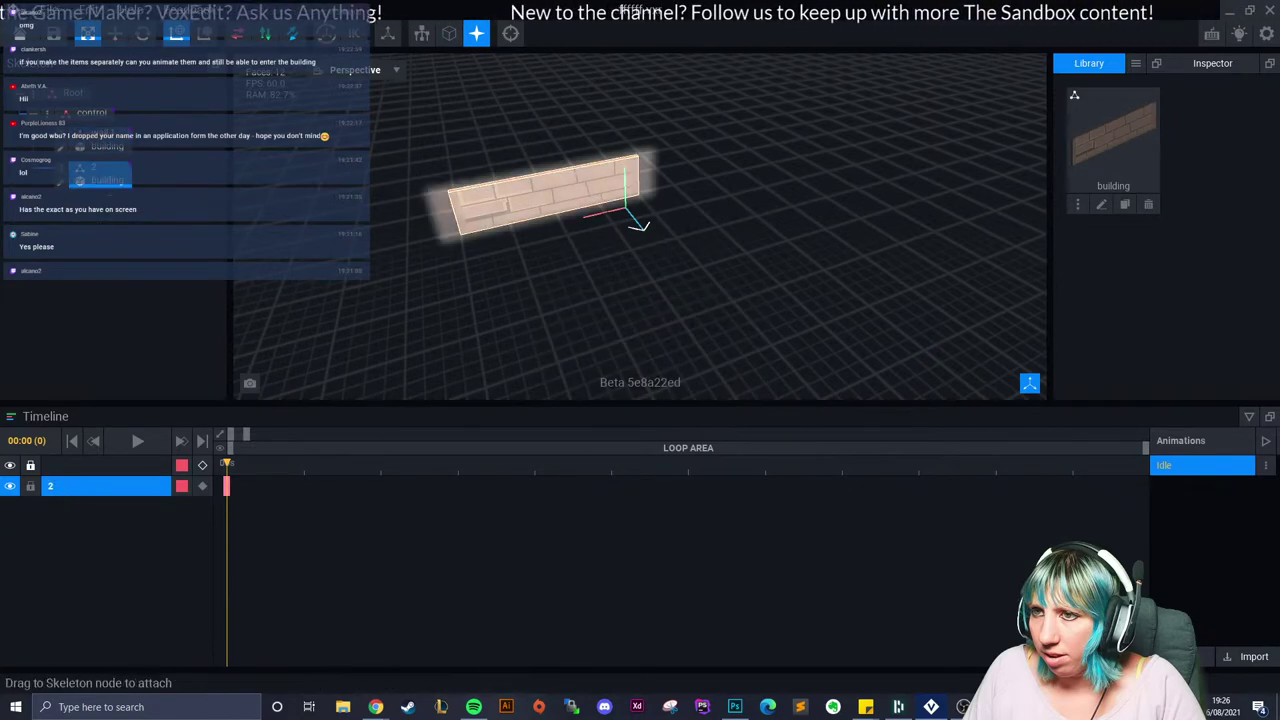
Step: Open the building model from the library for editing, check its pivot position, and close it with its changes saved
left_click(1101, 204)
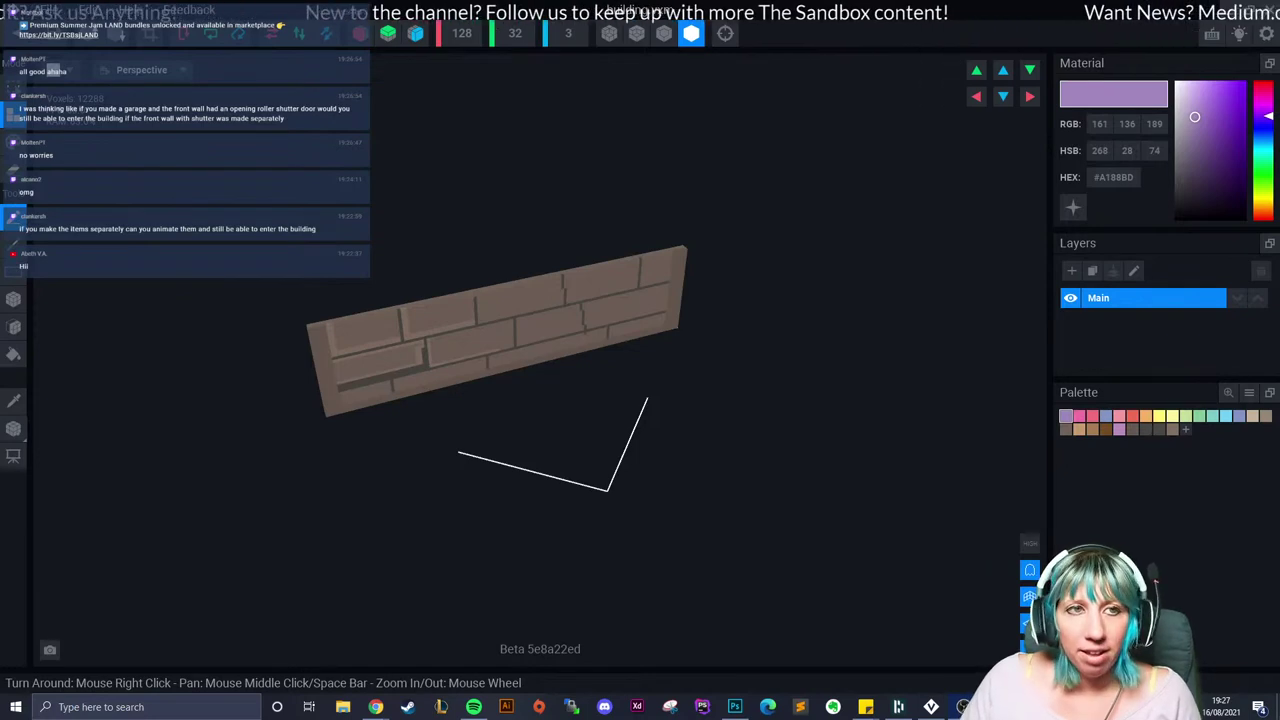
scroll(446, 337, "up", 3)
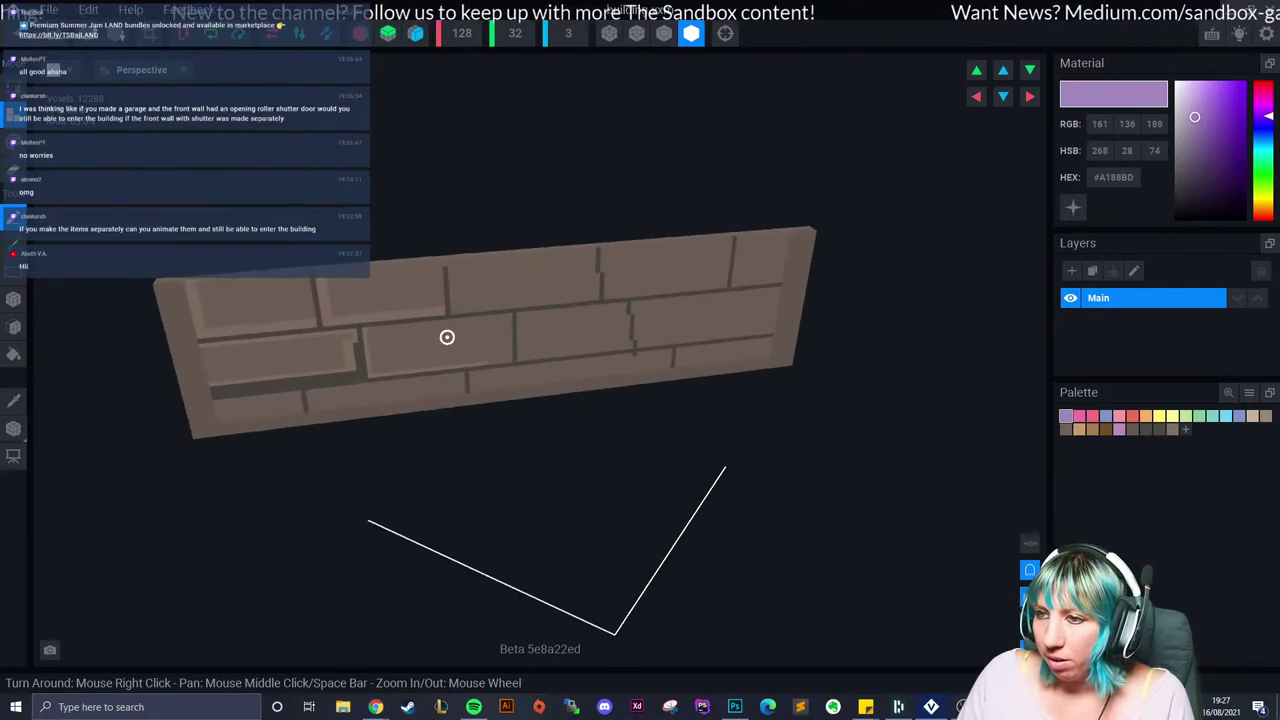
left_click(13, 428)
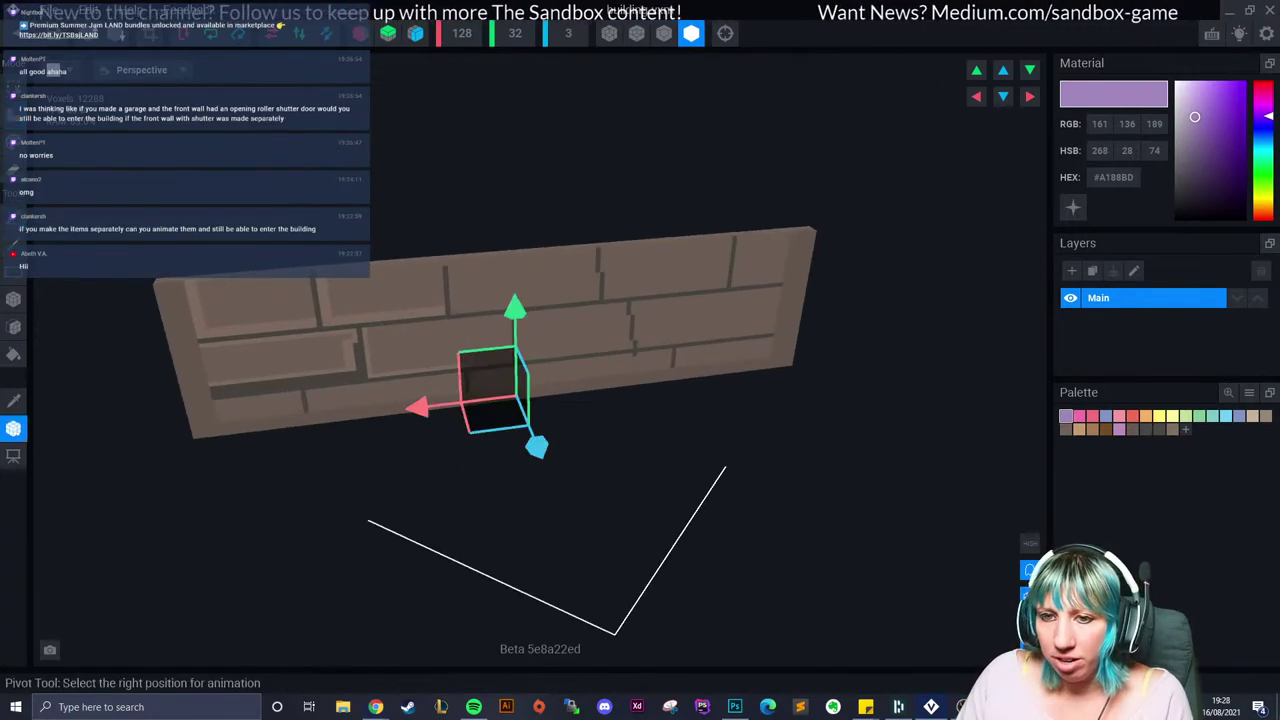
left_click(13, 455)
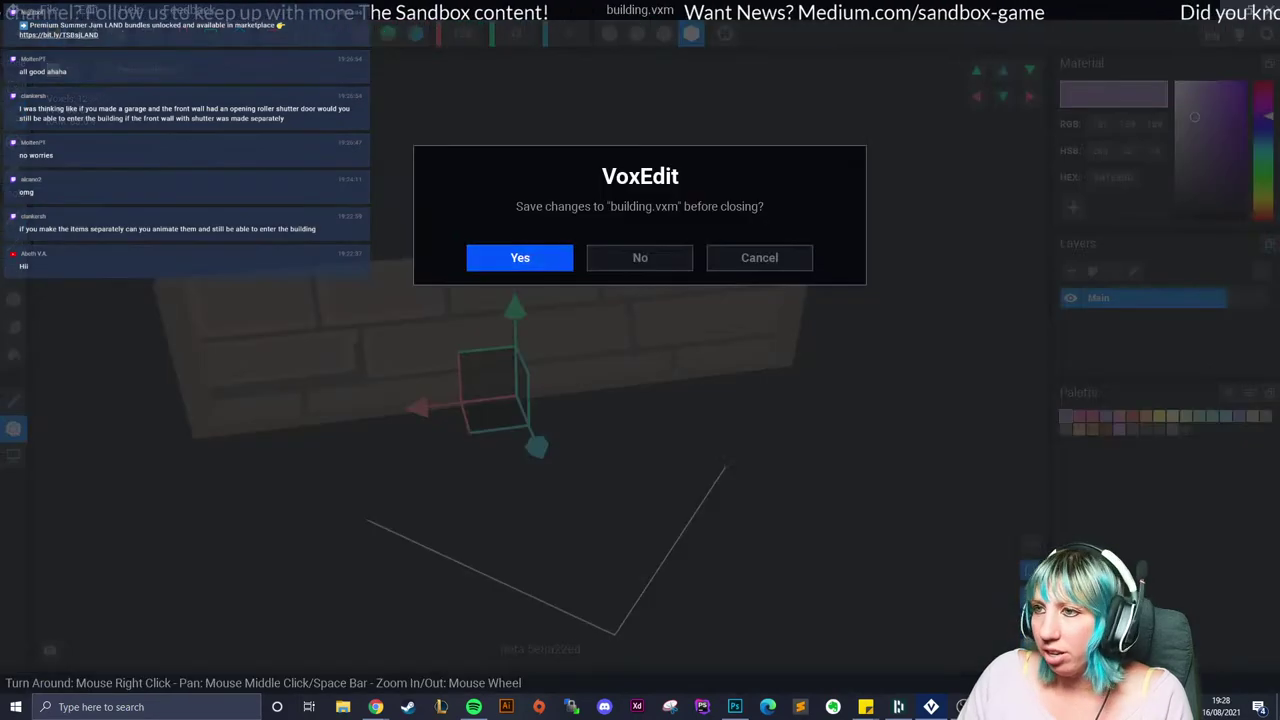
left_click(520, 257)
Step: Move the wall copy on node 2 lengthwise so it sits end to end with the first wall
left_click(60, 527)
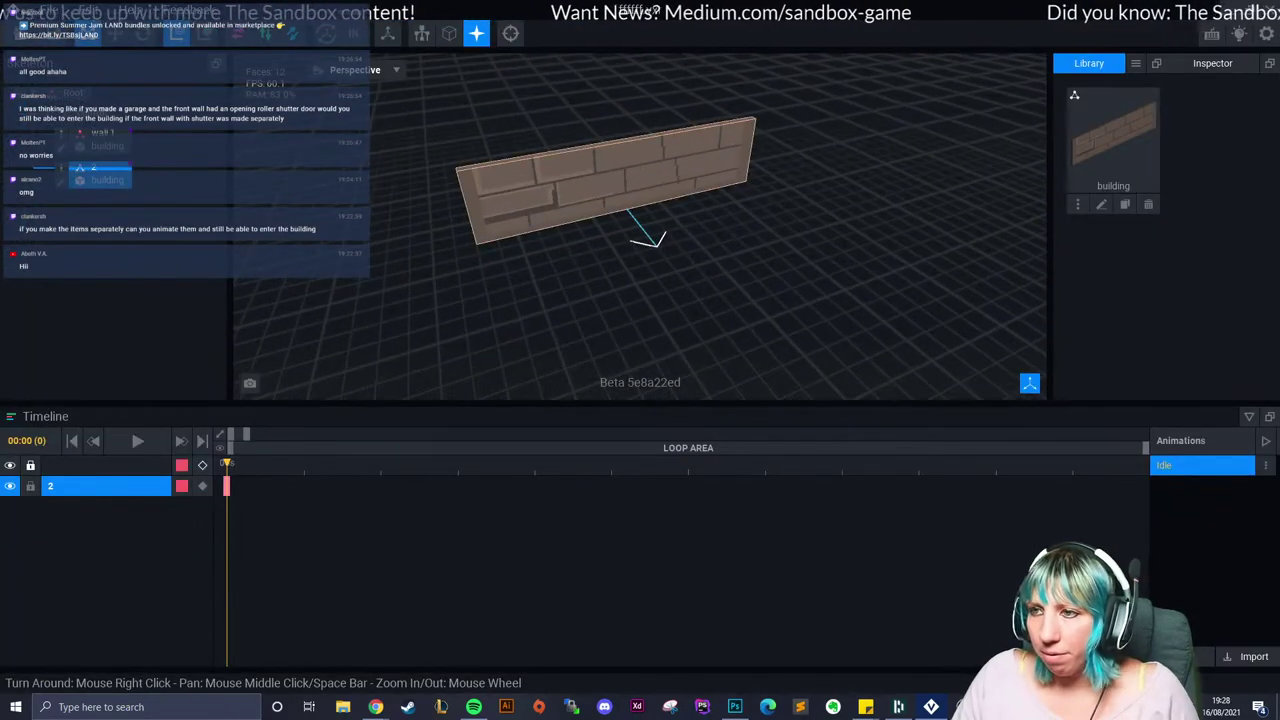
left_click(115, 33)
left_click_drag(586, 219, 206, 275)
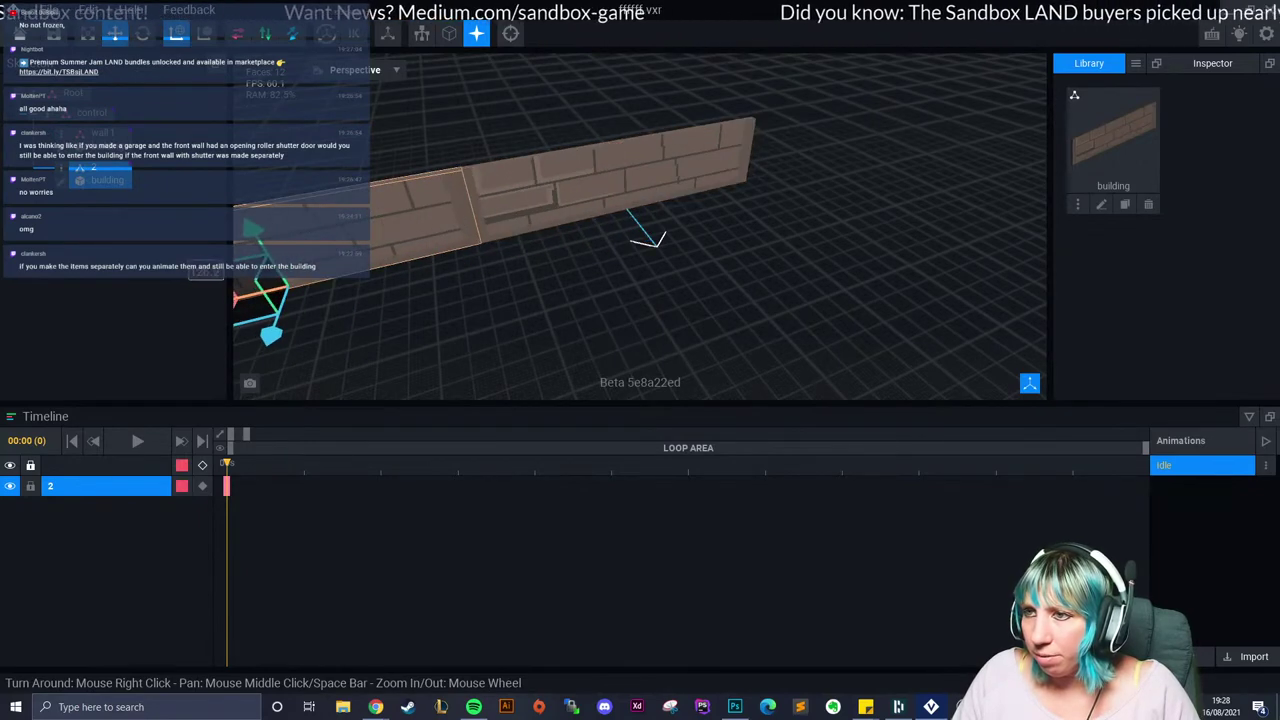
Step: Rotate wall copy 2 perpendicular to the first wall and place it at that wall's end corner
left_click(142, 33)
scroll(420, 283, "down", 2)
left_click_drag(418, 283, 456, 174)
key("w")
left_click(514, 250)
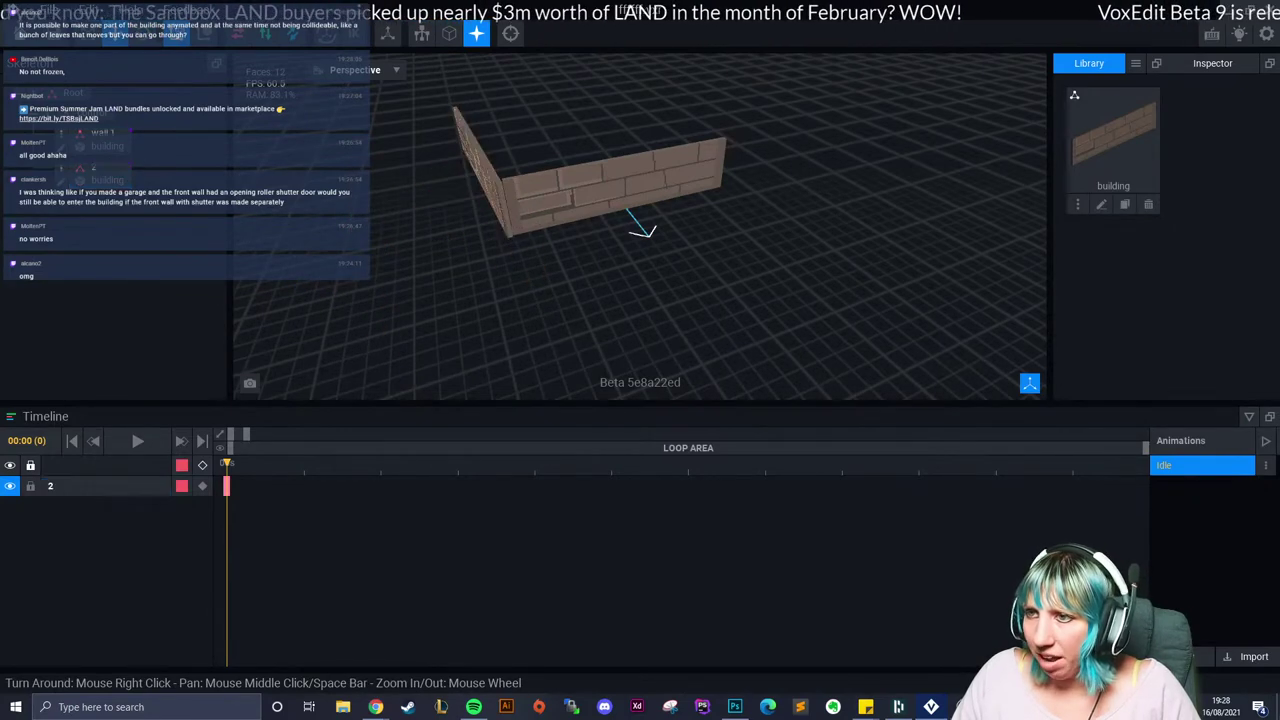
Step: Adjust wall copy 2 along its depth axis so it meets the first wall at the corner
left_click(505, 217)
right_click_drag(505, 217, 700, 220)
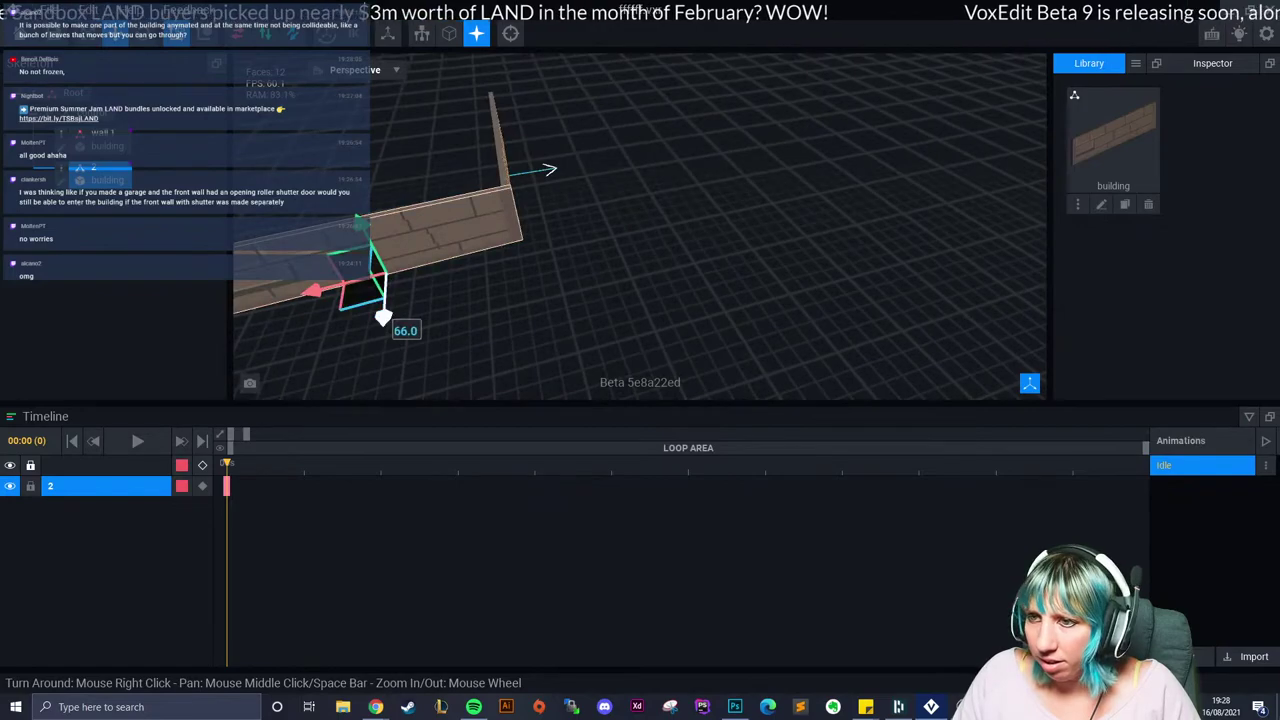
left_click(549, 168)
right_click_drag(549, 168, 545, 270)
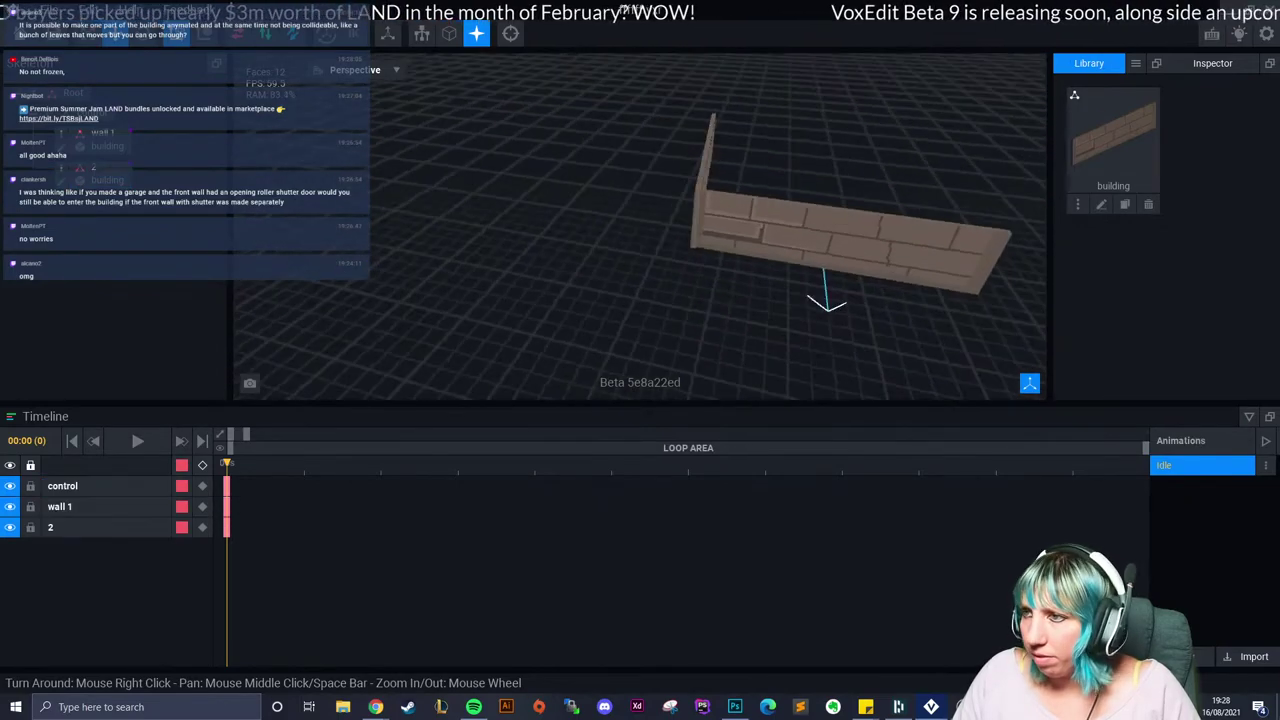
Step: Adjust the rotation of wall copy 2 so it stands square to the first wall
middle_click_drag(545, 270, 428, 274)
left_click(610, 172)
key("e")
right_click_drag(660, 168, 520, 160)
left_click_drag(508, 203, 540, 194)
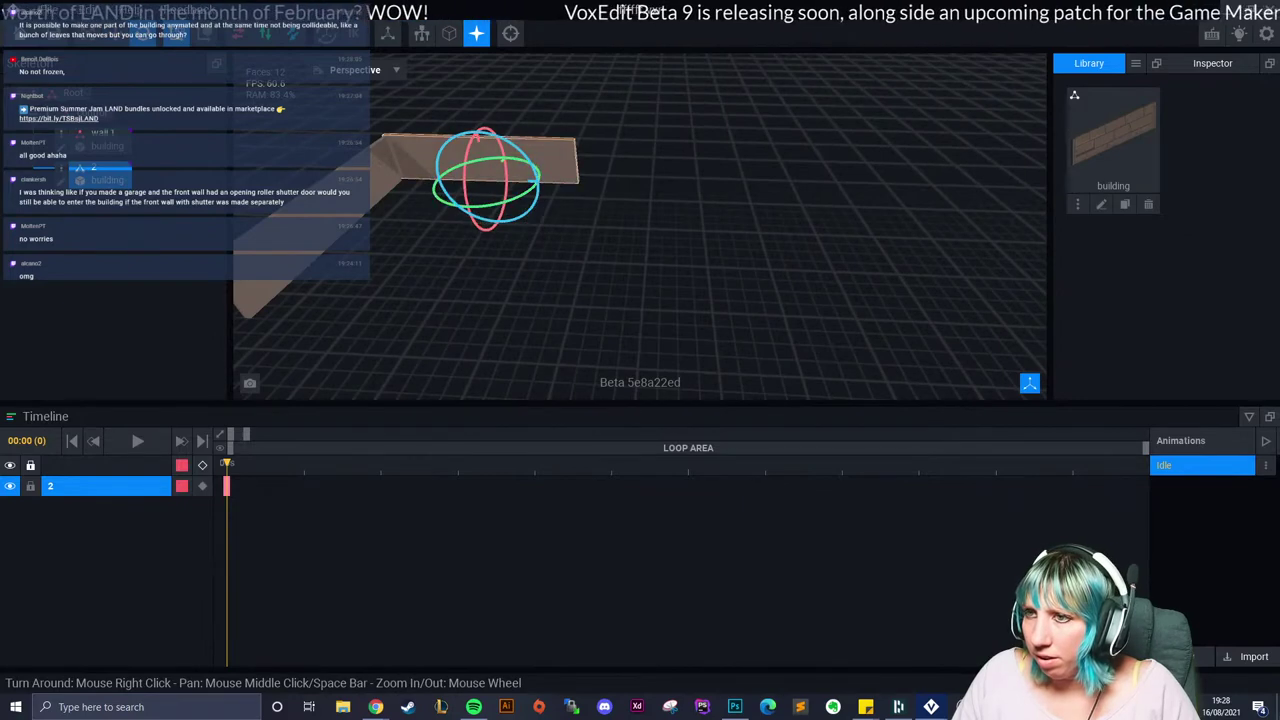
Step: Nudge wall copy 2 slightly to line up its end with the corner of the first wall
right_click_drag(540, 194, 470, 200)
left_click(436, 180)
key("w")
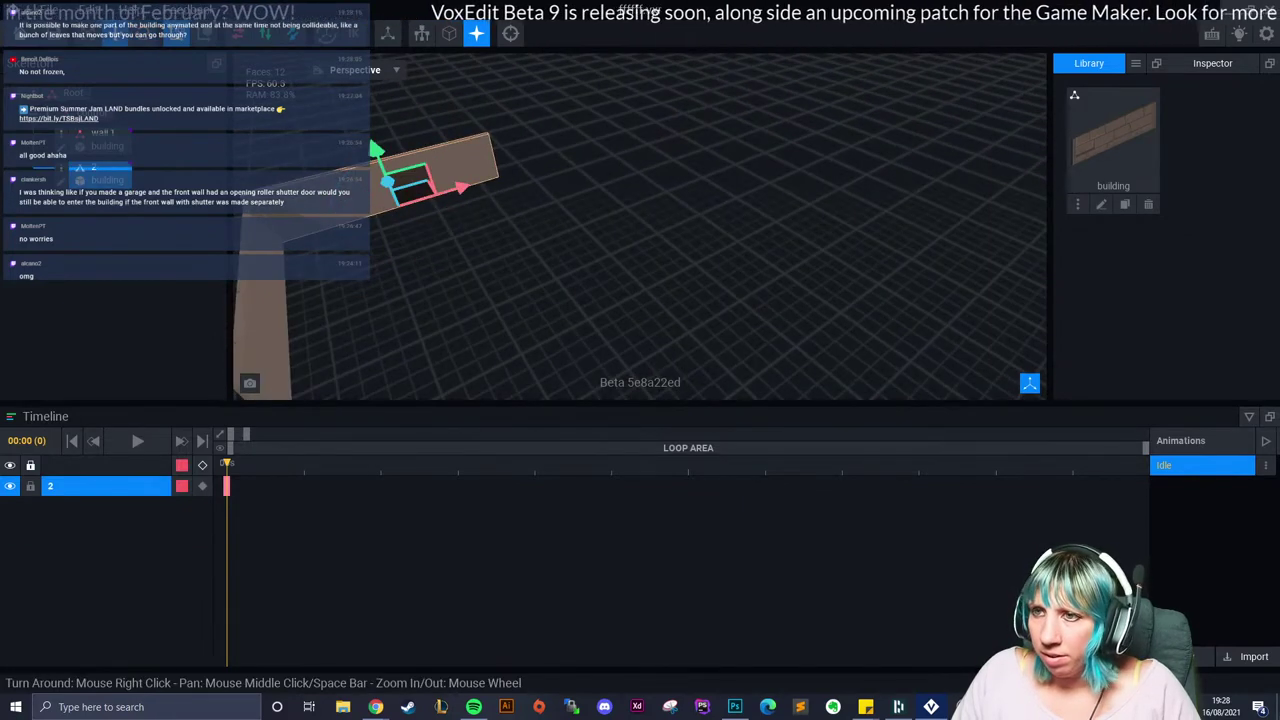
left_click_drag(390, 181, 396, 190)
right_click_drag(417, 271, 408, 276)
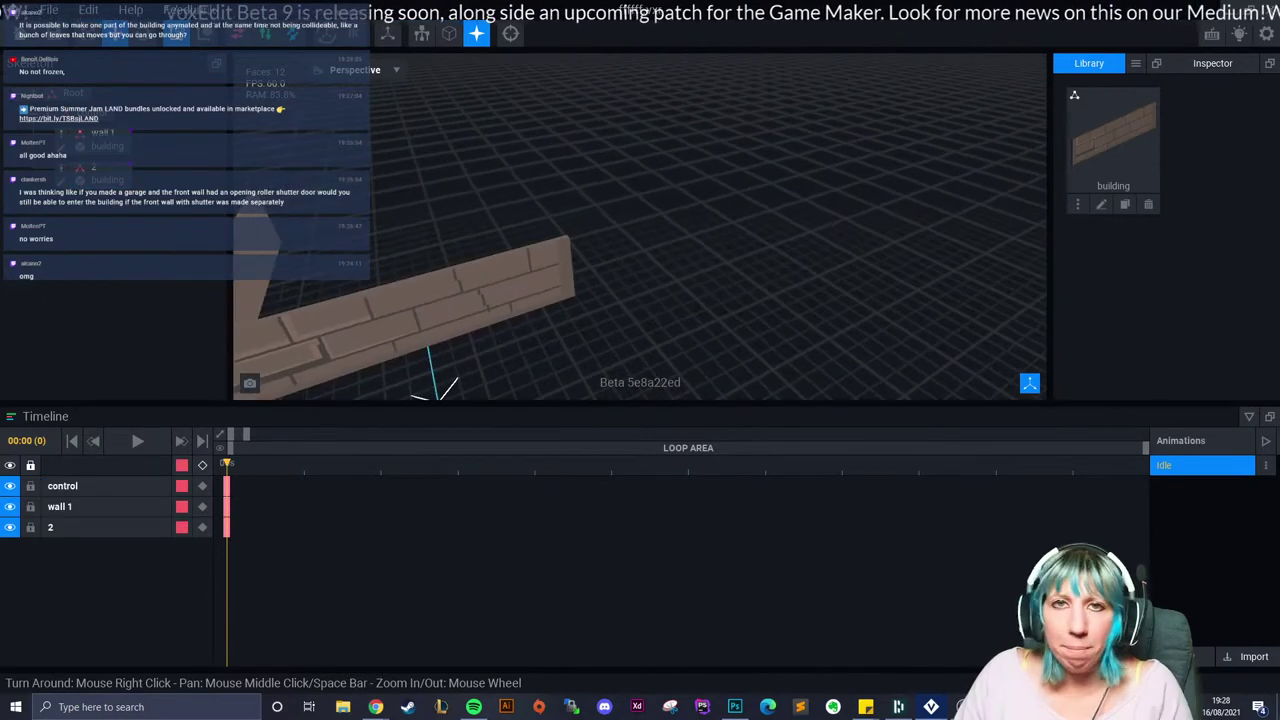
scroll(418, 271, "down", 1)
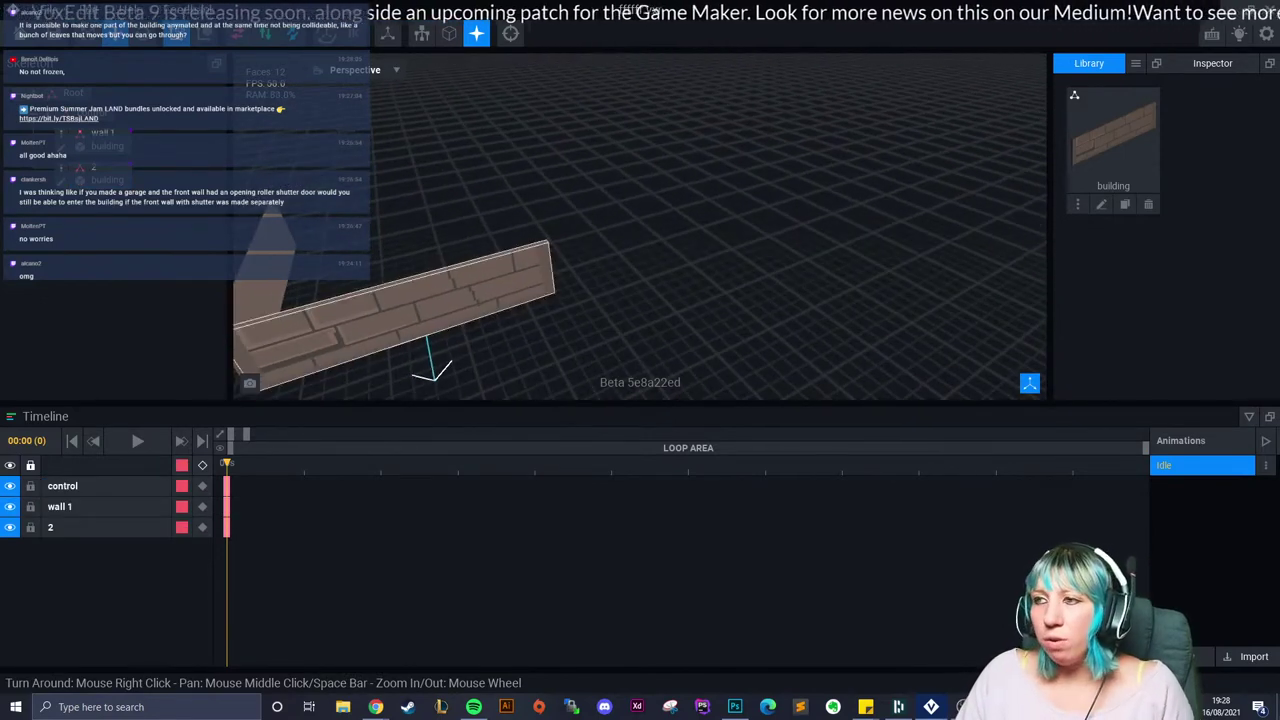
Step: Try to set the building model's first dimension to 400 voxels and return from the model to the rig
left_click(1101, 204)
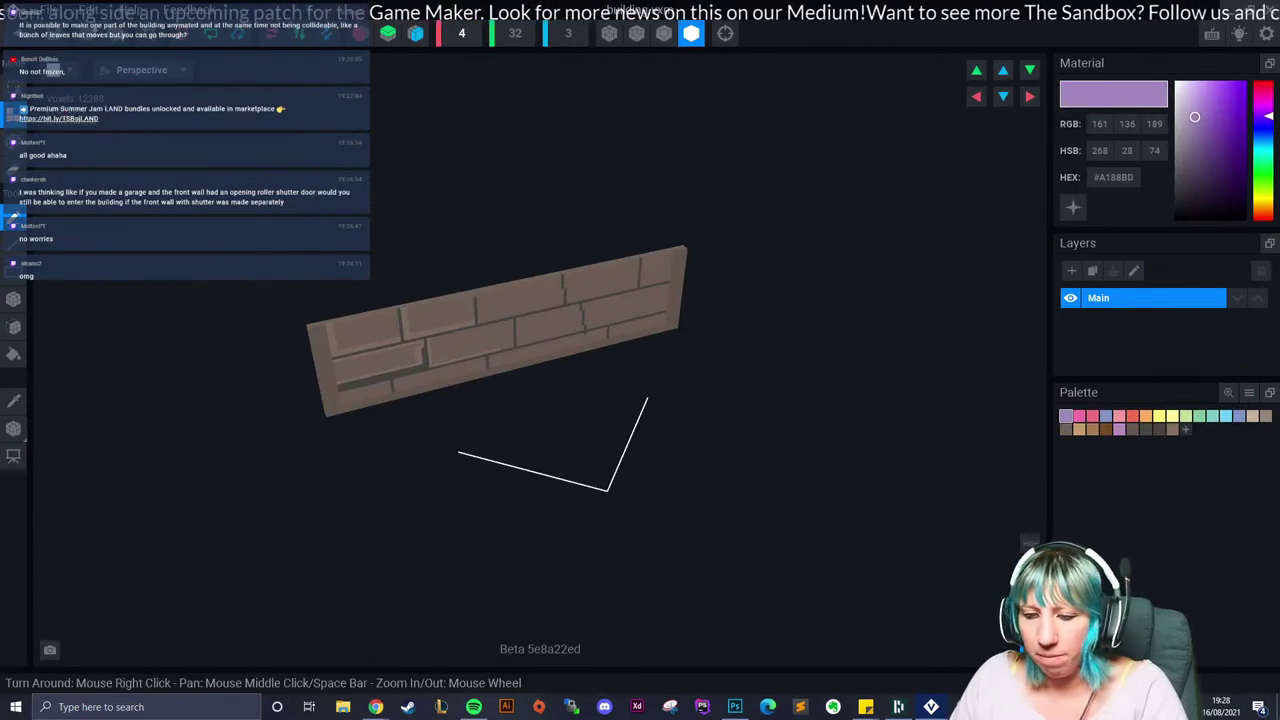
key("Return")
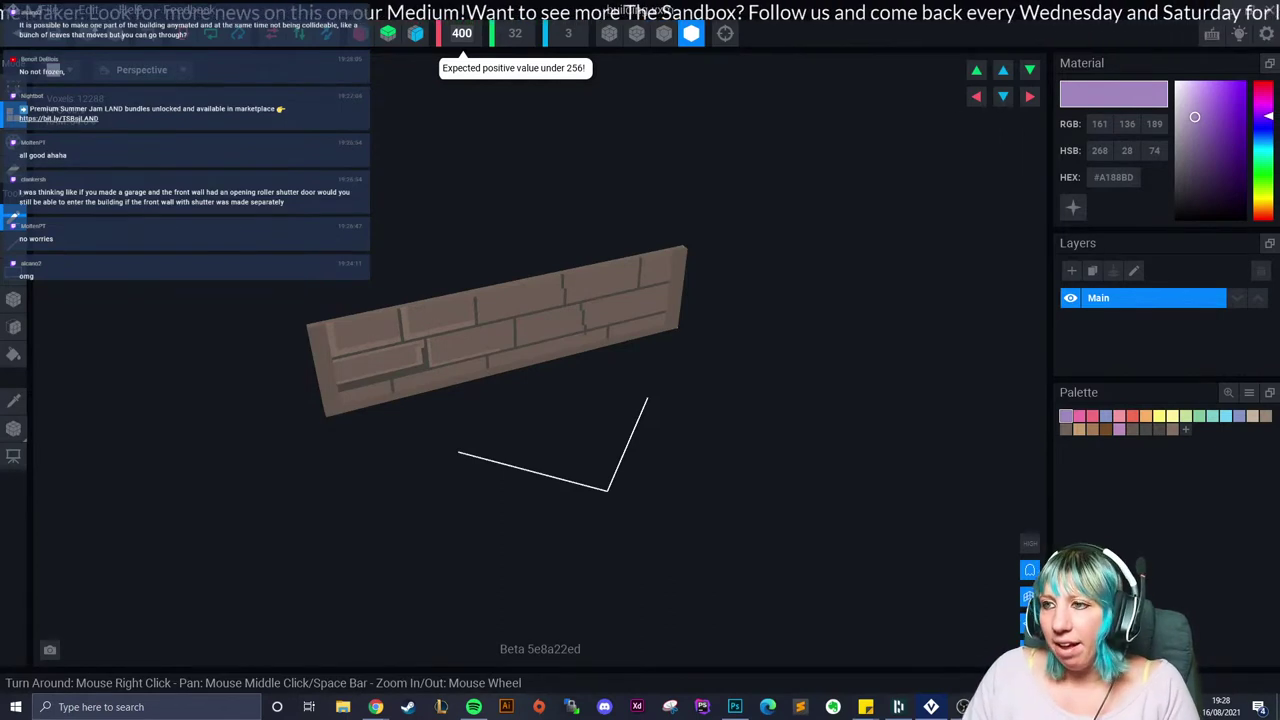
right_click_drag(697, 372, 541, 326)
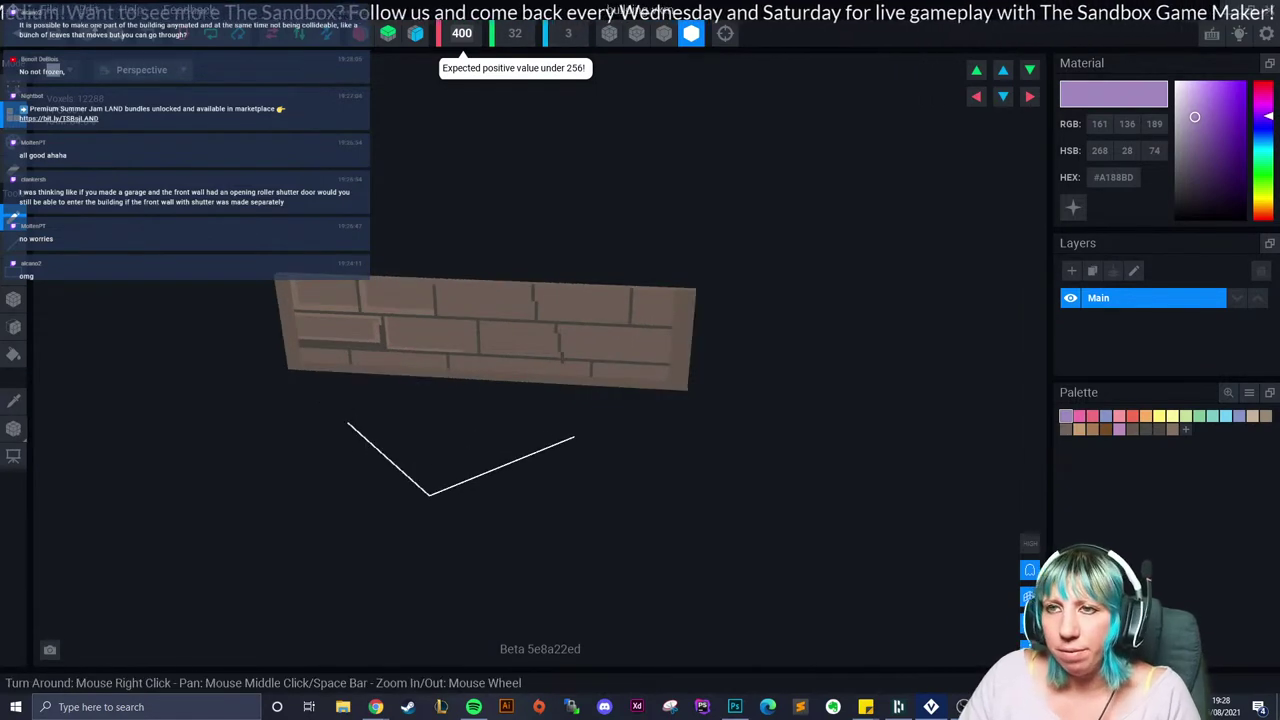
left_click(20, 33)
left_click(520, 257)
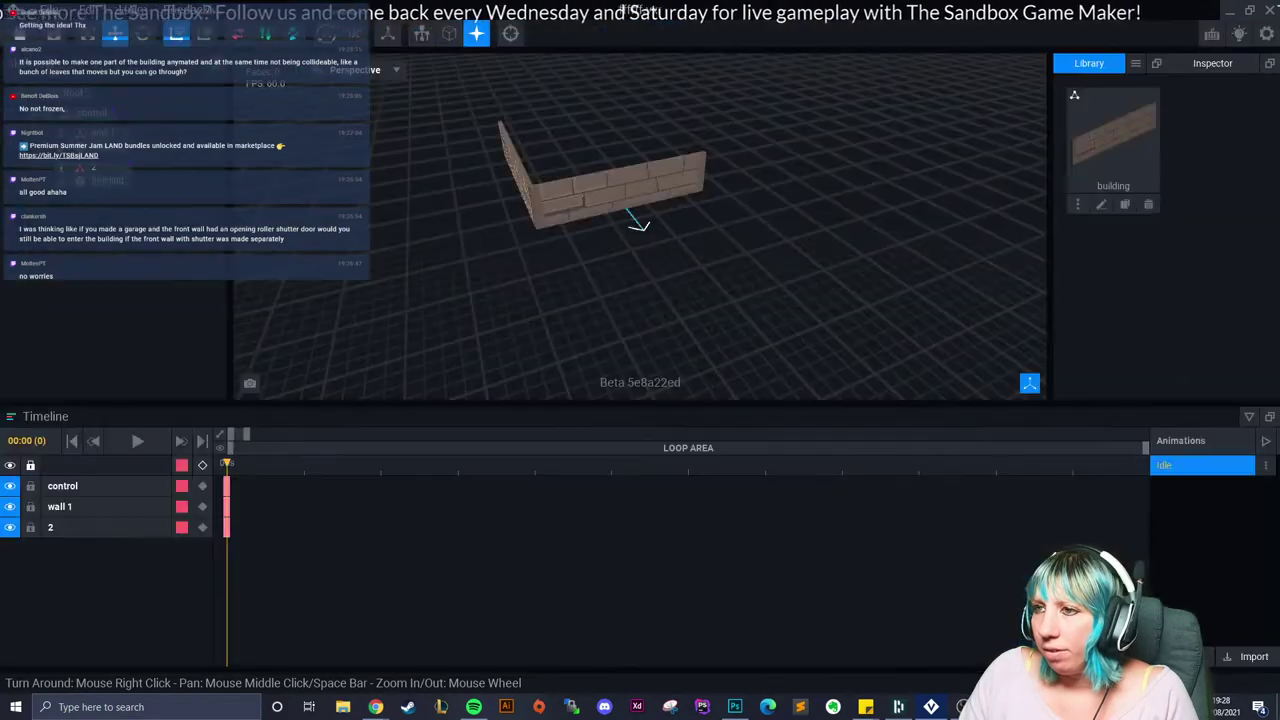
Step: Examine the corner of the two joined walls and close the ffffff rig without saving its changes
left_click(1212, 63)
scroll(622, 205, "up", 3)
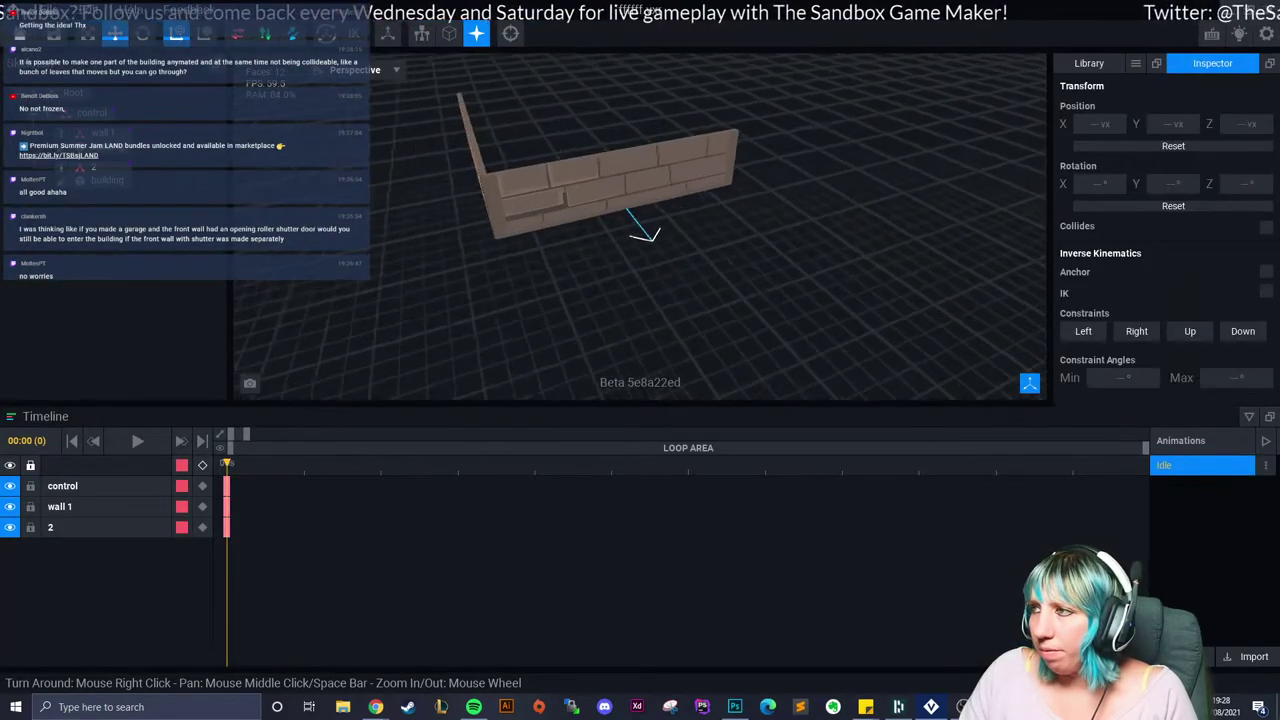
right_click_drag(760, 232, 478, 214)
right_click_drag(565, 226, 720, 208)
scroll(720, 208, "down", 3)
key("ctrl+w")
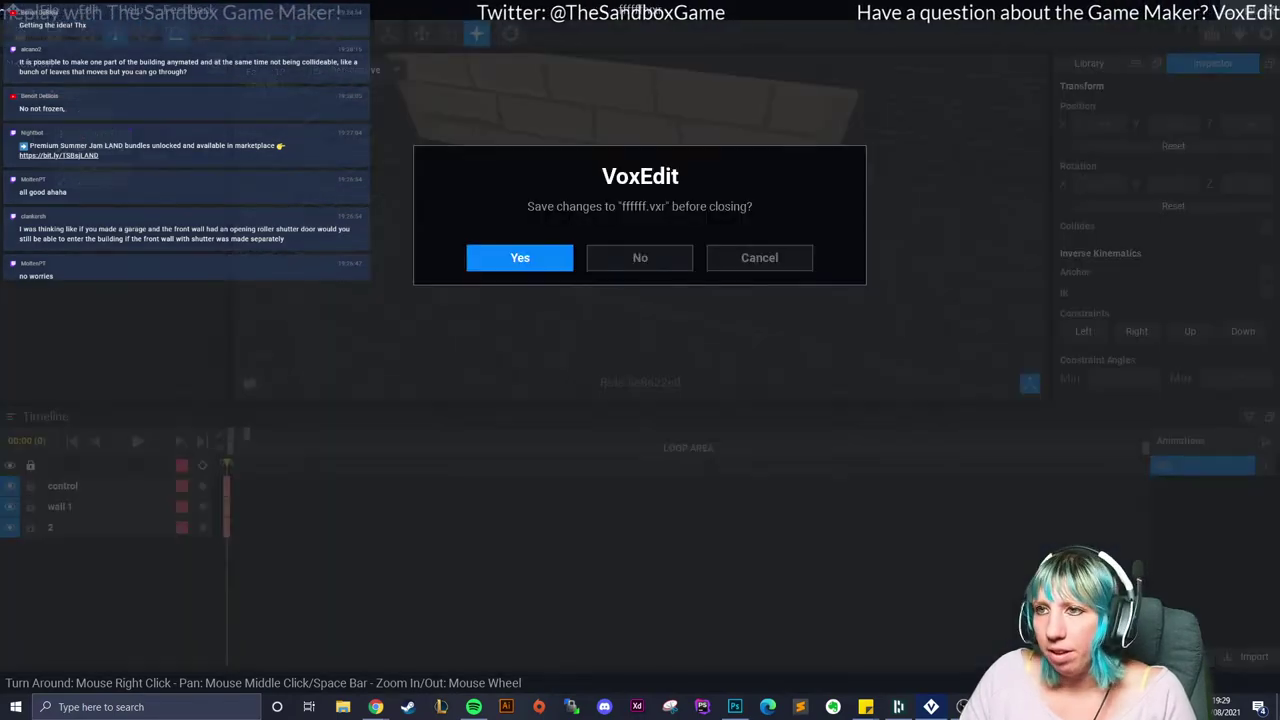
left_click(639, 258)
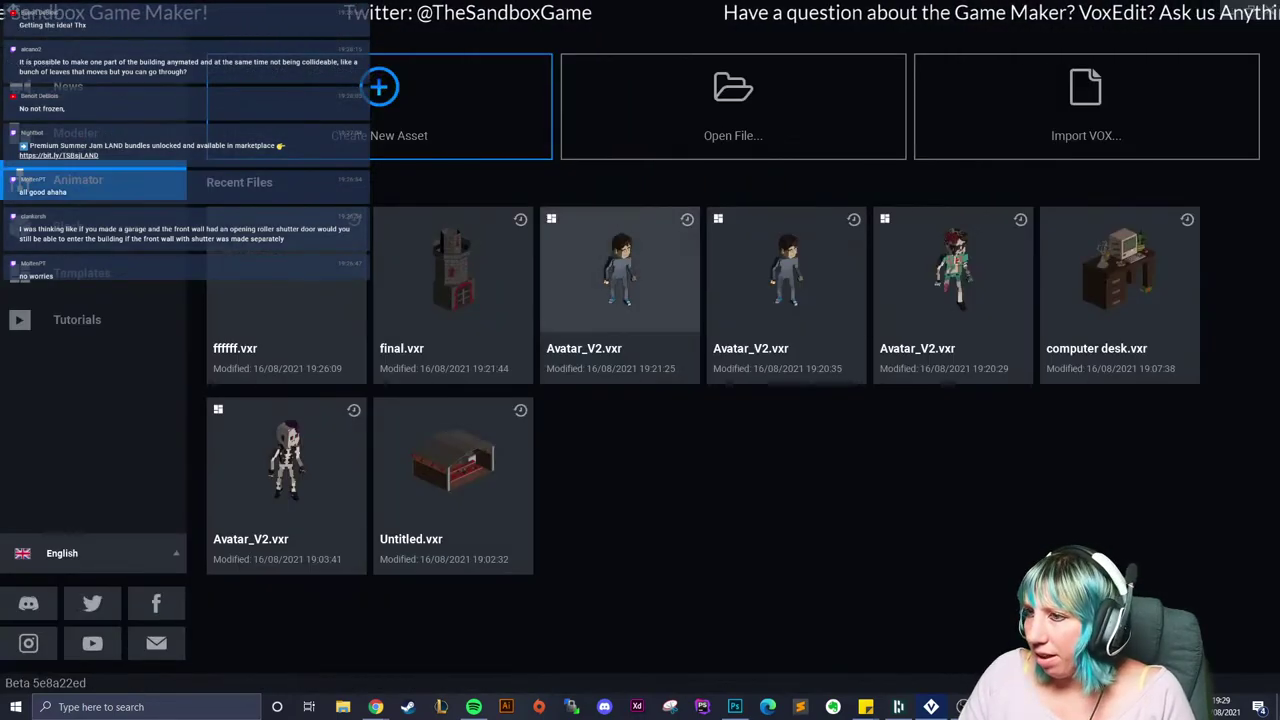
Step: Open the Avatar_V2 rig and edit its Head_A model with Nice Edges shown
left_click(620, 268)
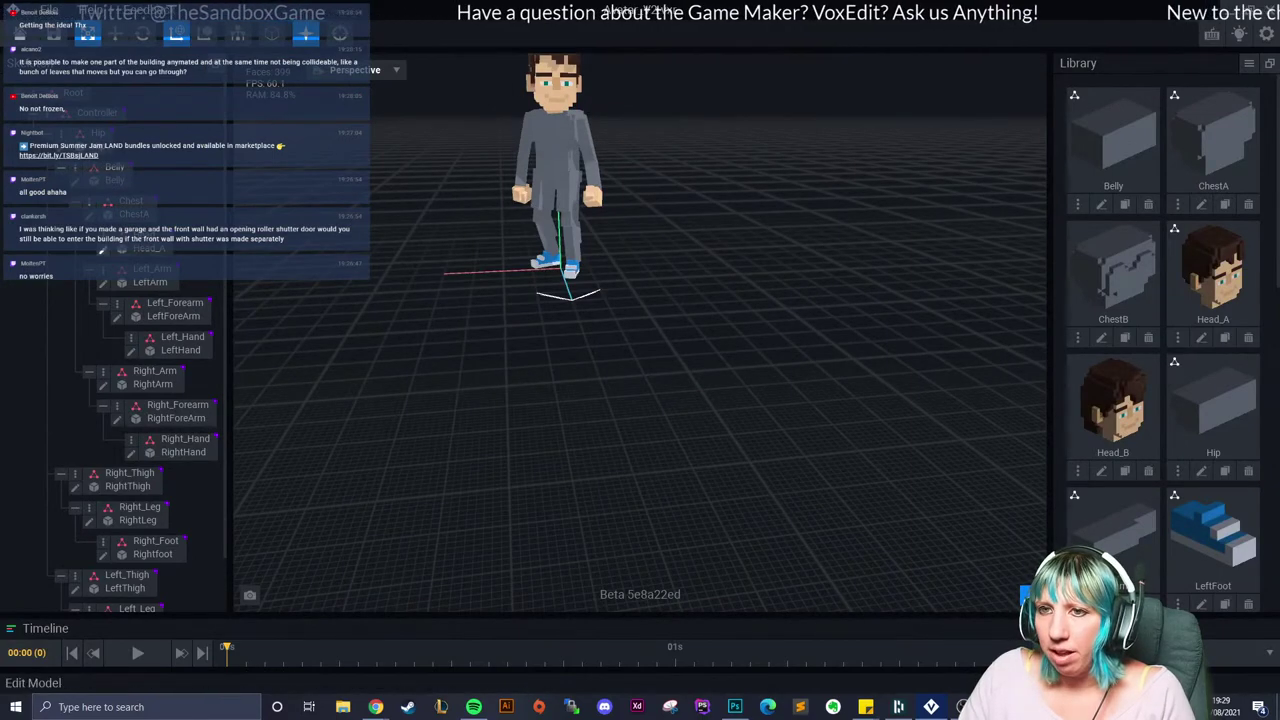
left_click(103, 248)
right_click_drag(471, 271, 494, 410)
left_click(663, 33)
mouse_move(680, 420)
right_mouse_down()
mouse_move(635, 369)
mouse_move(572, 375)
right_mouse_up()
scroll(529, 400, "up", 2)
Step: Erase blocks of hair voxels from the front of the avatar's head with the Box tool, undoing the last removal
left_click(13, 169)
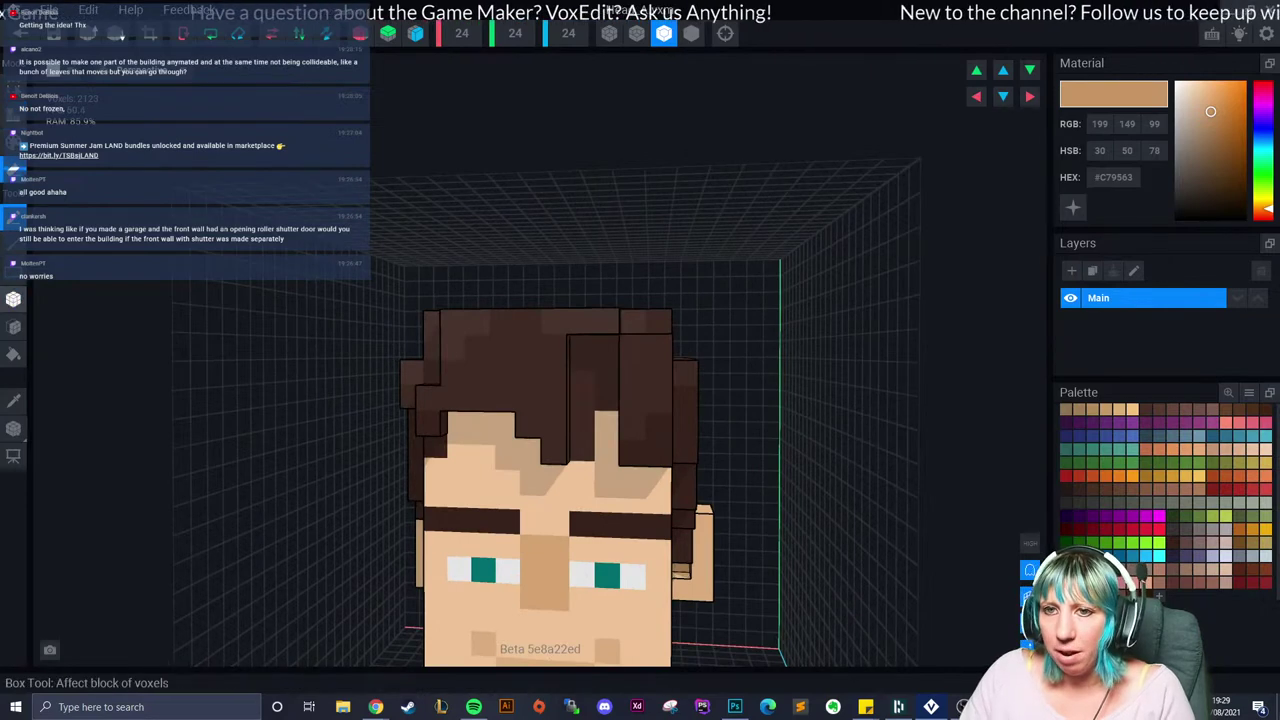
left_click(13, 299)
right_click_drag(470, 320, 477, 349)
left_click_drag(451, 321, 555, 425)
left_click(555, 446)
left_click_drag(554, 374, 554, 321)
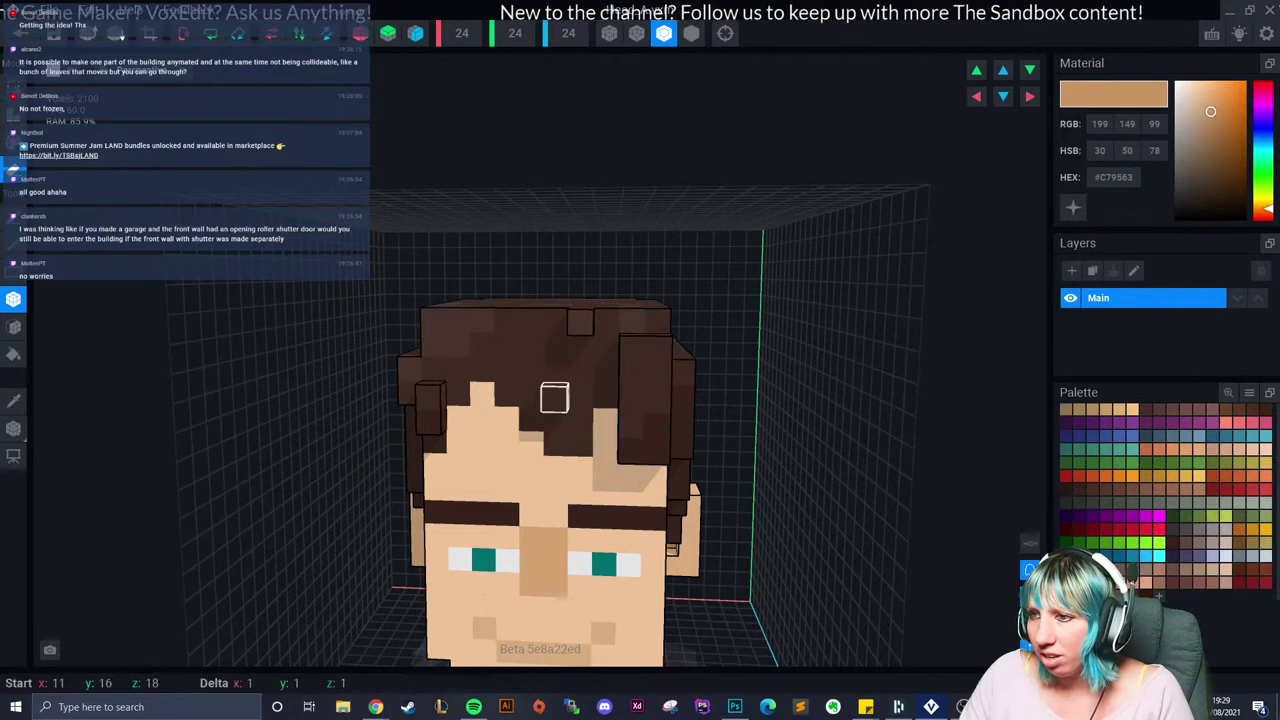
right_click_drag(571, 323, 554, 379)
key("ctrl+z")
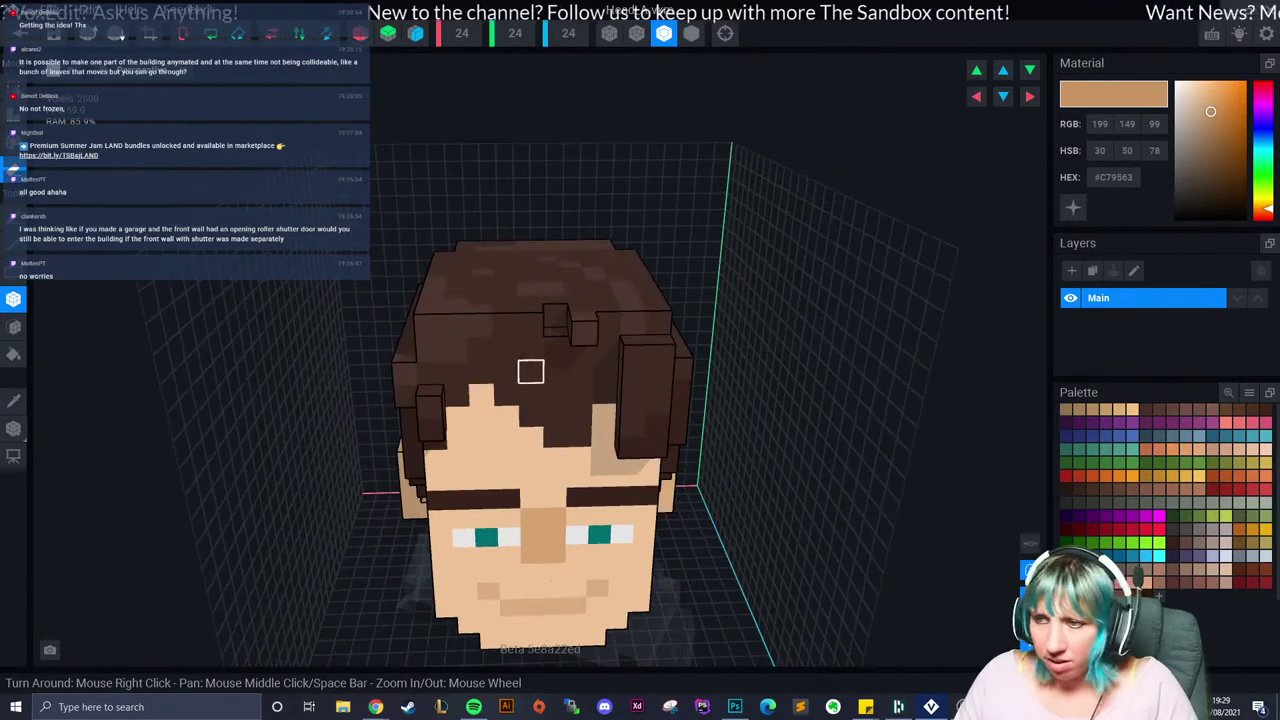
Step: Close the edited head model and the Avatar_V2 rig with their changes saved
left_click(20, 33)
key("Return")
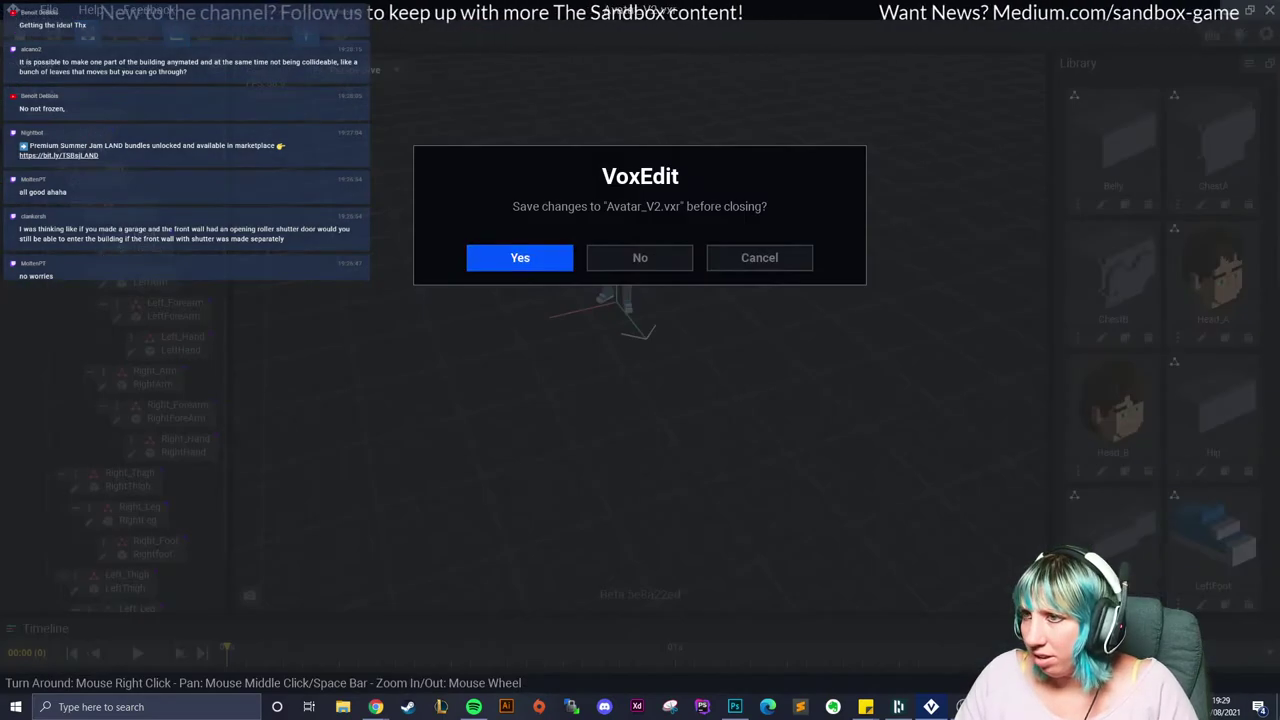
left_click(520, 258)
Step: Open the other Avatar_V2 rig and replace the model on its Head node with Head_B
left_click(786, 290)
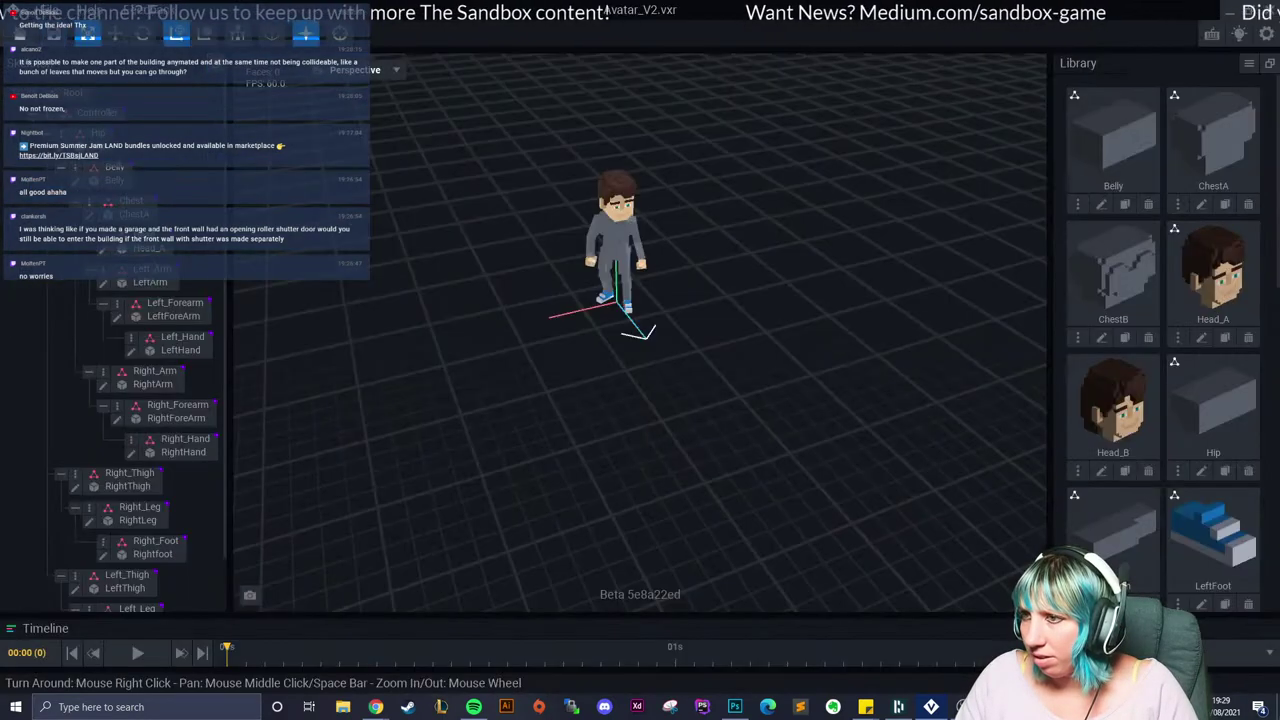
right_click_drag(700, 285, 657, 257)
scroll(657, 257, "up", 5)
middle_click_drag(657, 257, 691, 365)
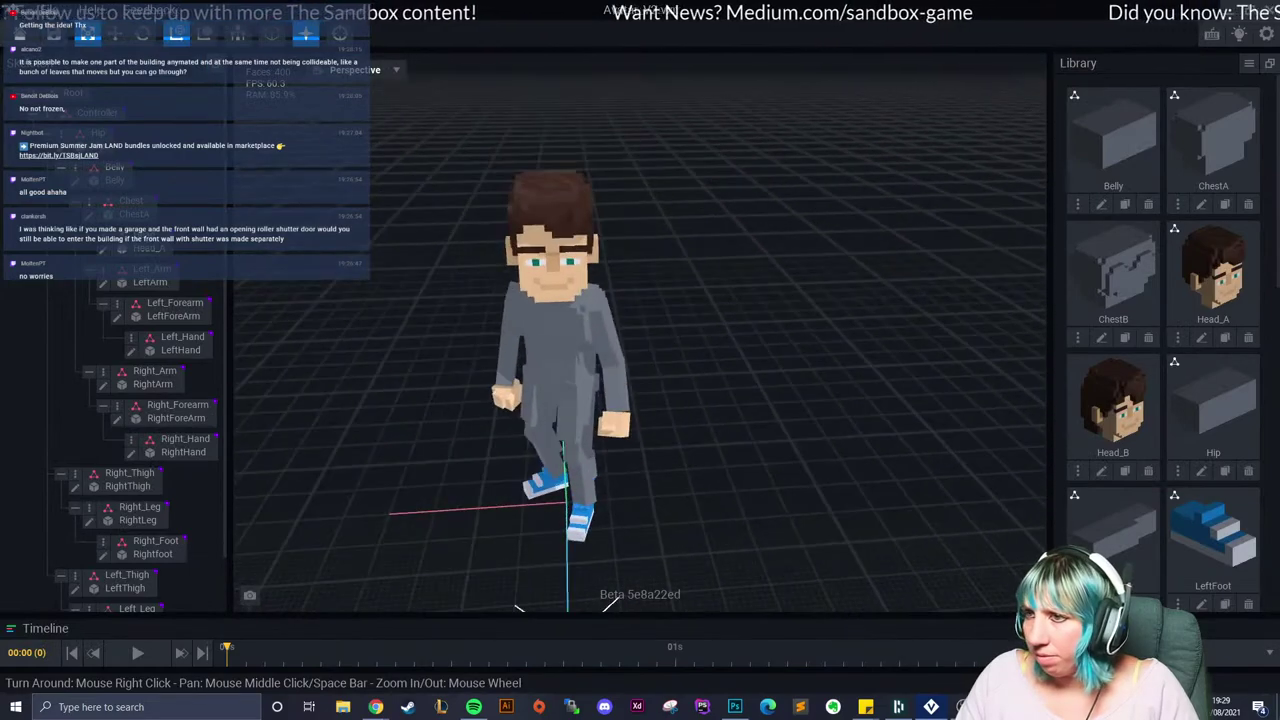
left_click_drag(1113, 400, 150, 250)
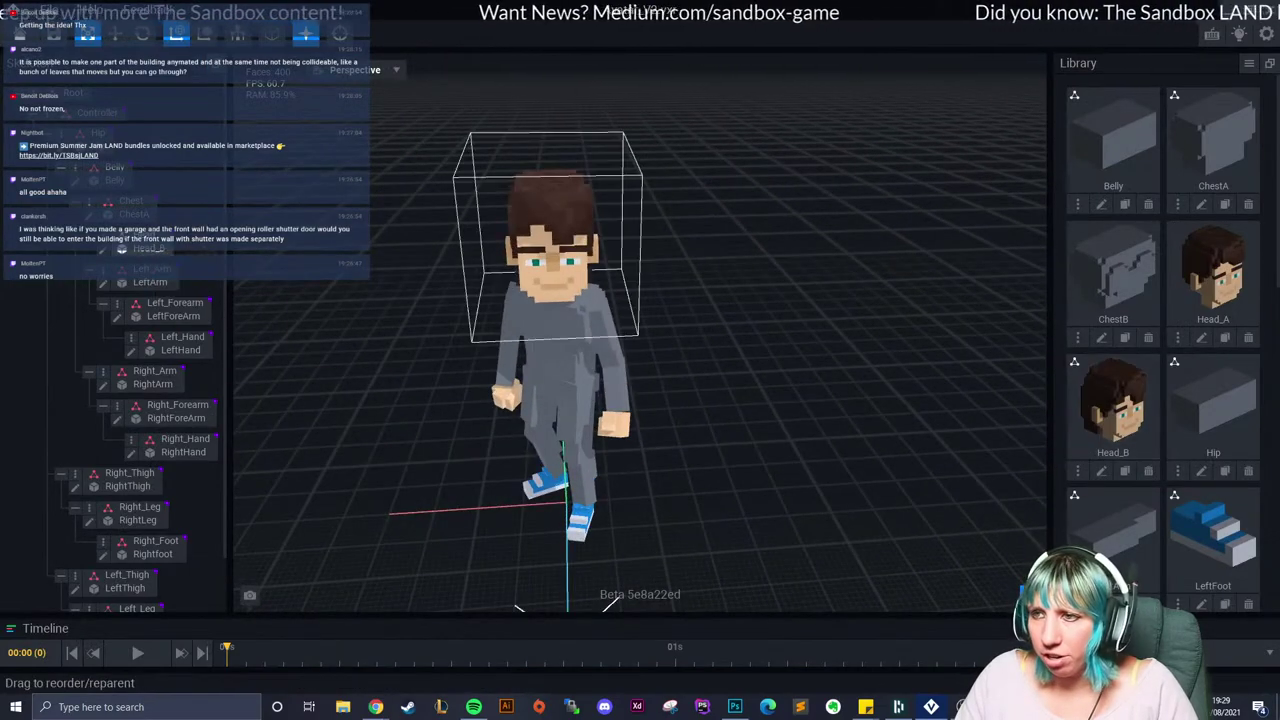
left_click_drag(1113, 405, 150, 250)
left_click_drag(1113, 405, 150, 250)
Step: Replace the model on the Chest node with ChestB and close the rig with its changes saved
right_click_drag(509, 311, 509, 311)
left_click_drag(1113, 270, 136, 213)
left_click(20, 33)
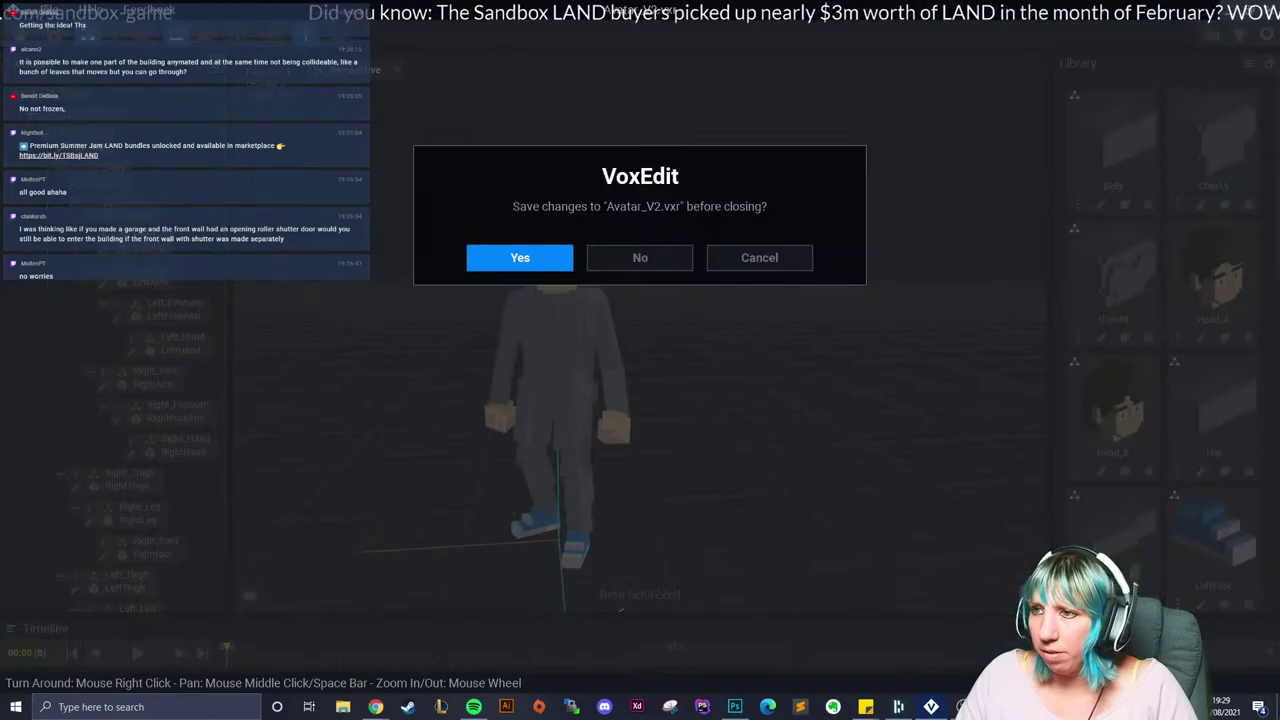
left_click(520, 257)
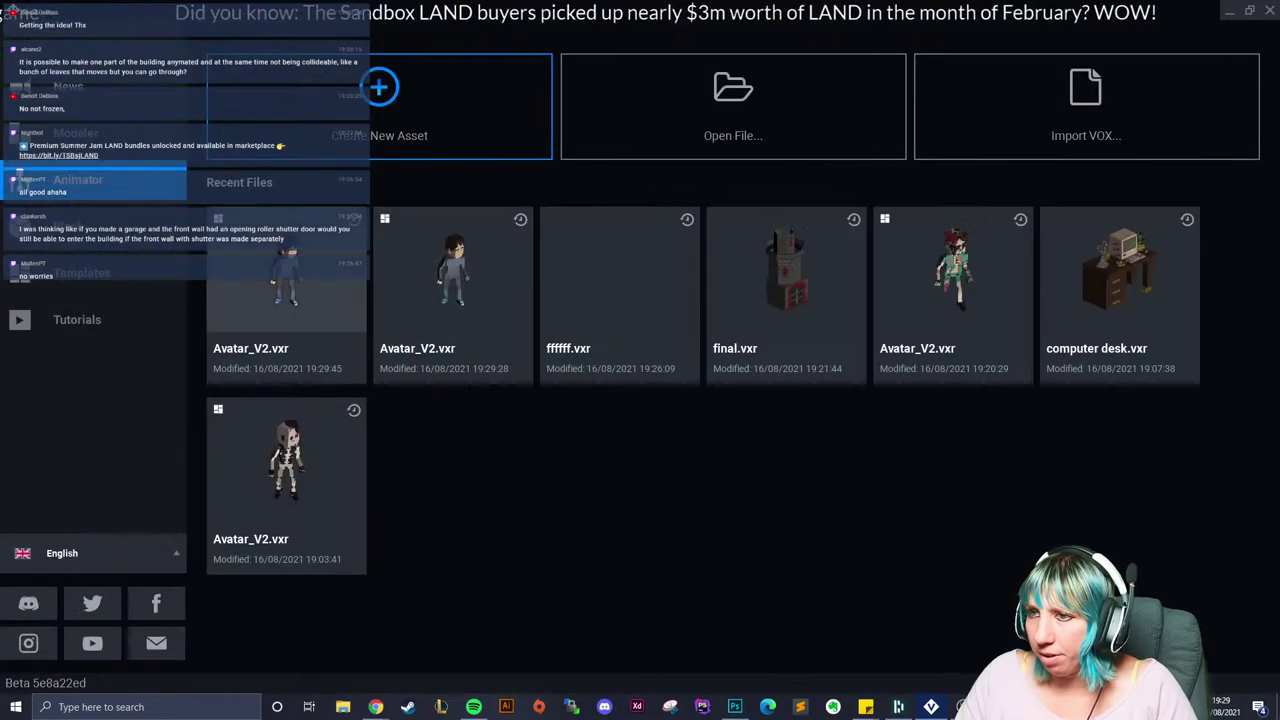
Step: Open the edited avatar's head model, view it with Nice Edges display, and return to the rig
left_click(453, 270)
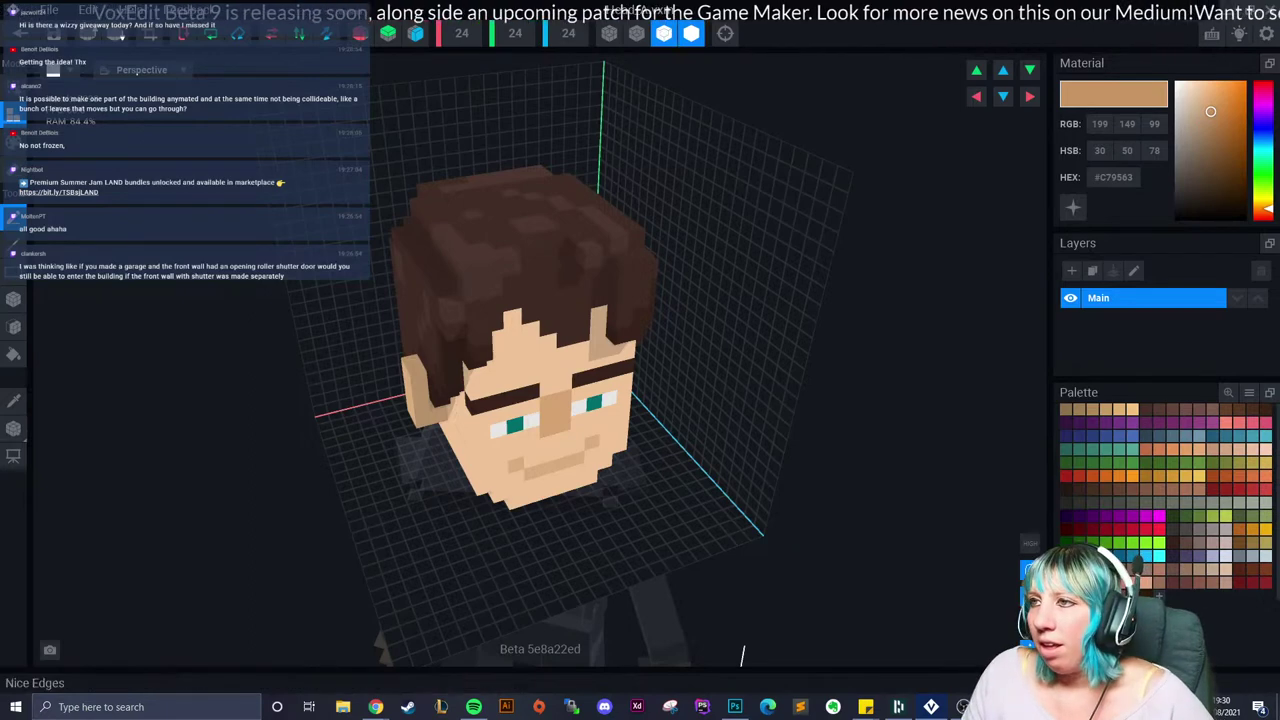
left_click(664, 33)
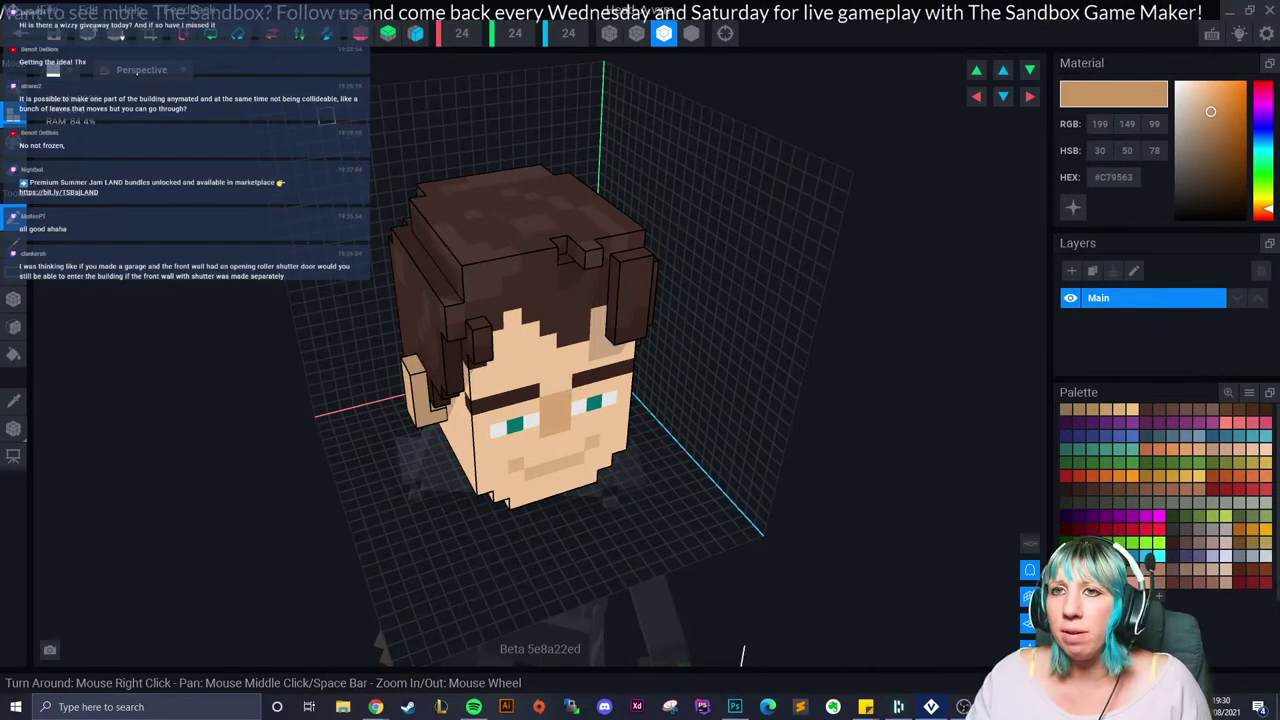
left_click(20, 33)
key("Return")
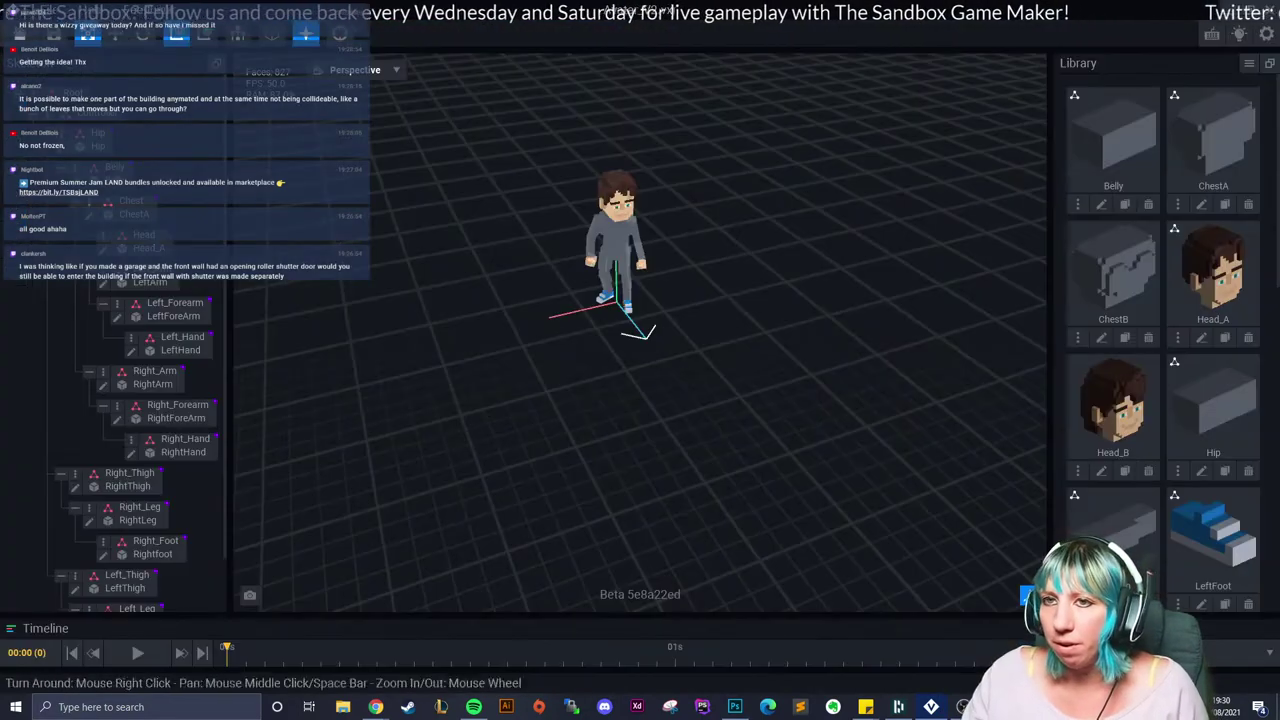
Step: Close the Avatar_V2 rig with its changes saved and open the computer desk rig
left_click(20, 33)
left_click(520, 257)
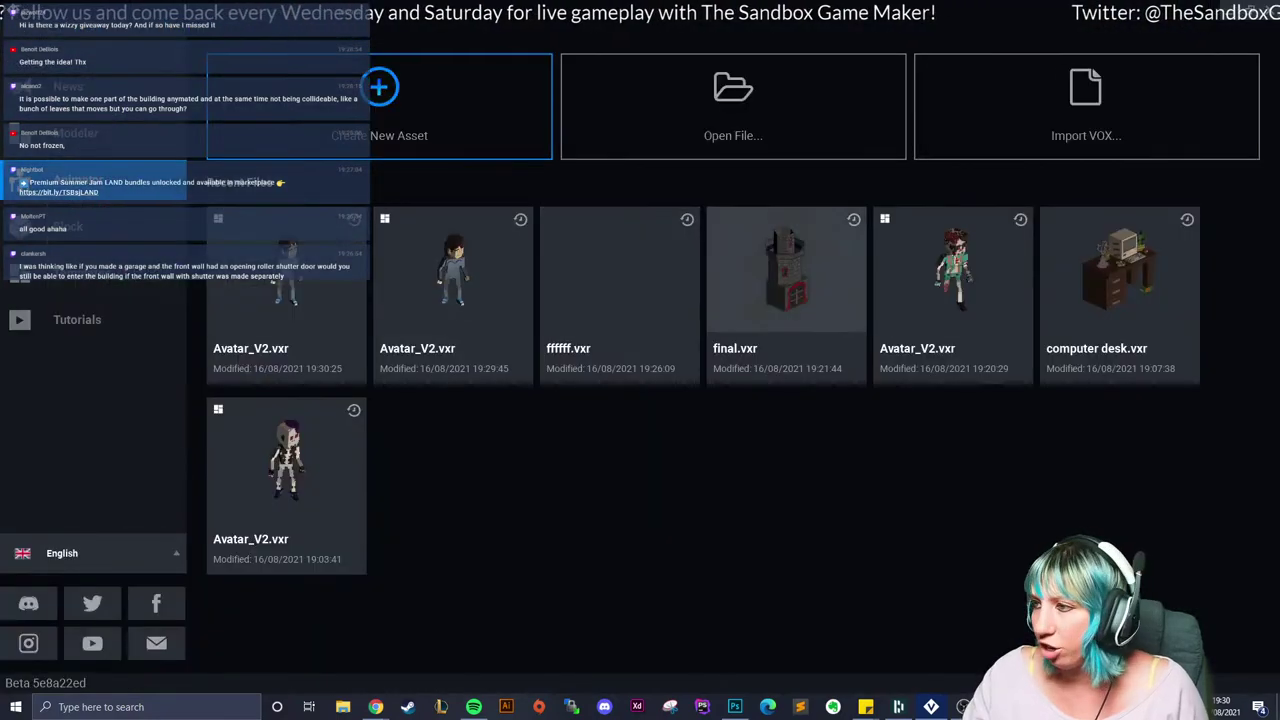
left_click(1120, 275)
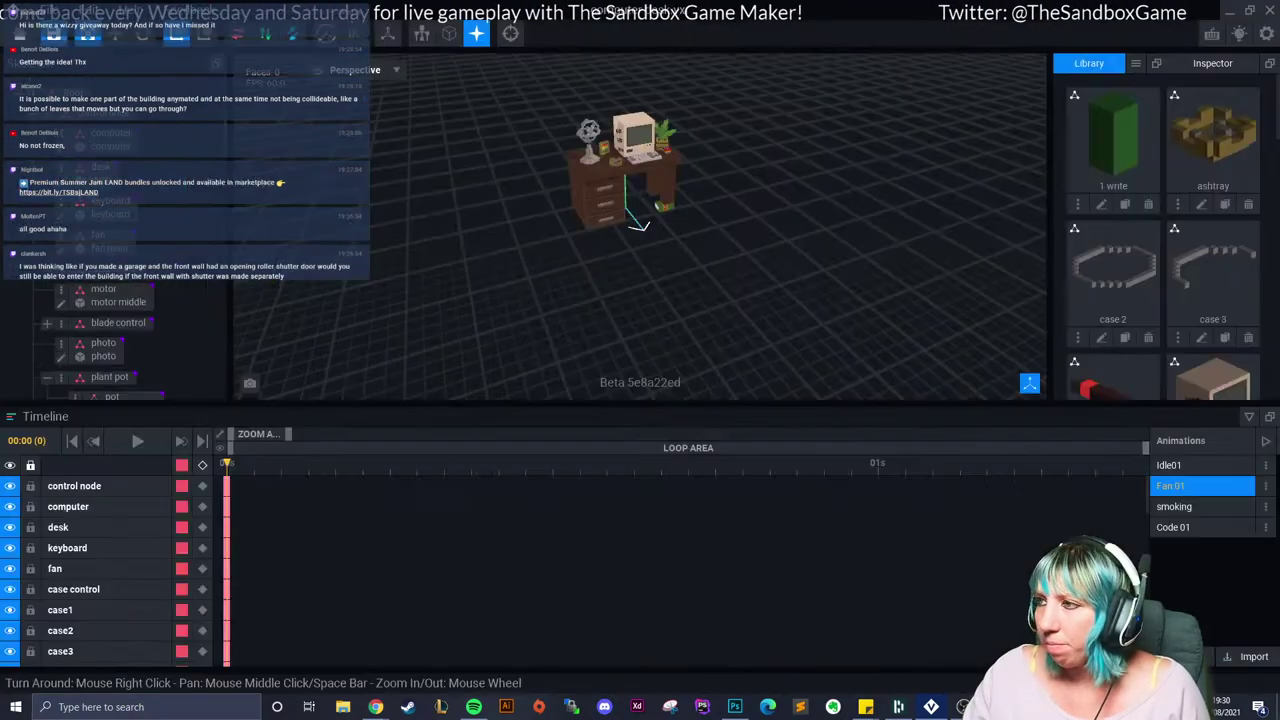
Step: Examine the computer desk rig from several angles, switch to its Idle01 animation and back, and play Fan 01
scroll(630, 240, "up", 8)
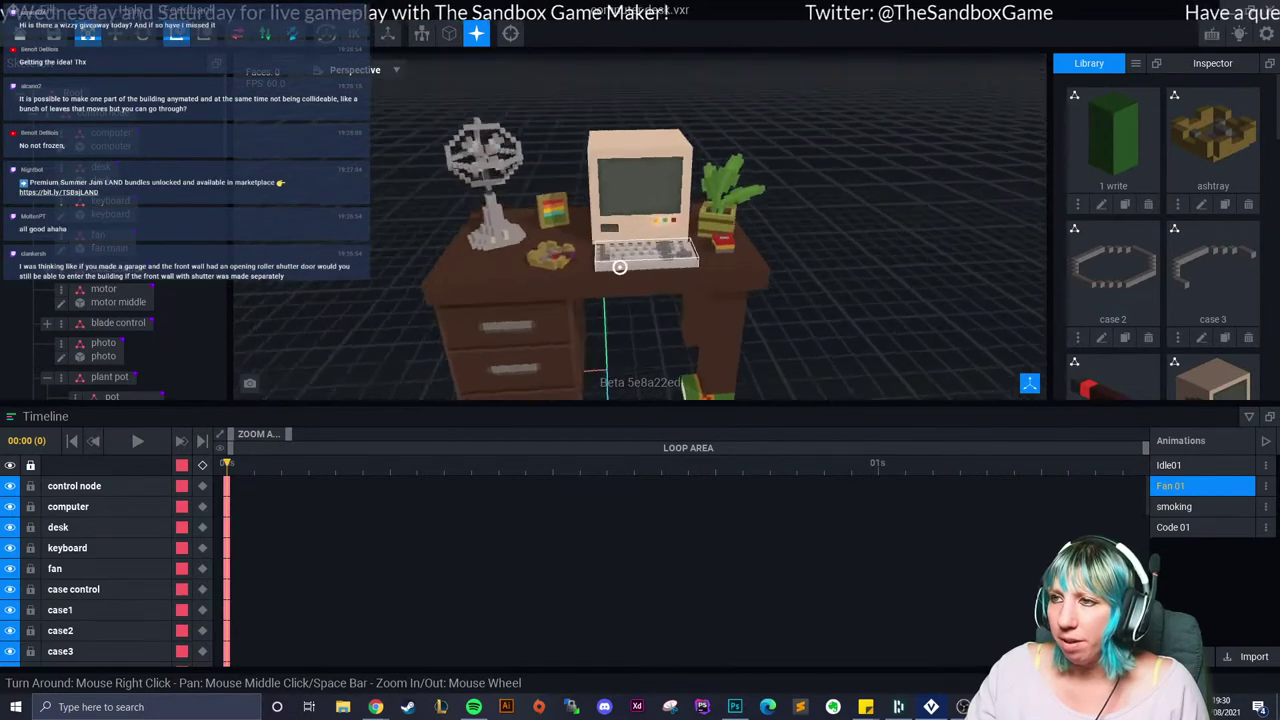
right_click_drag(620, 267, 594, 240)
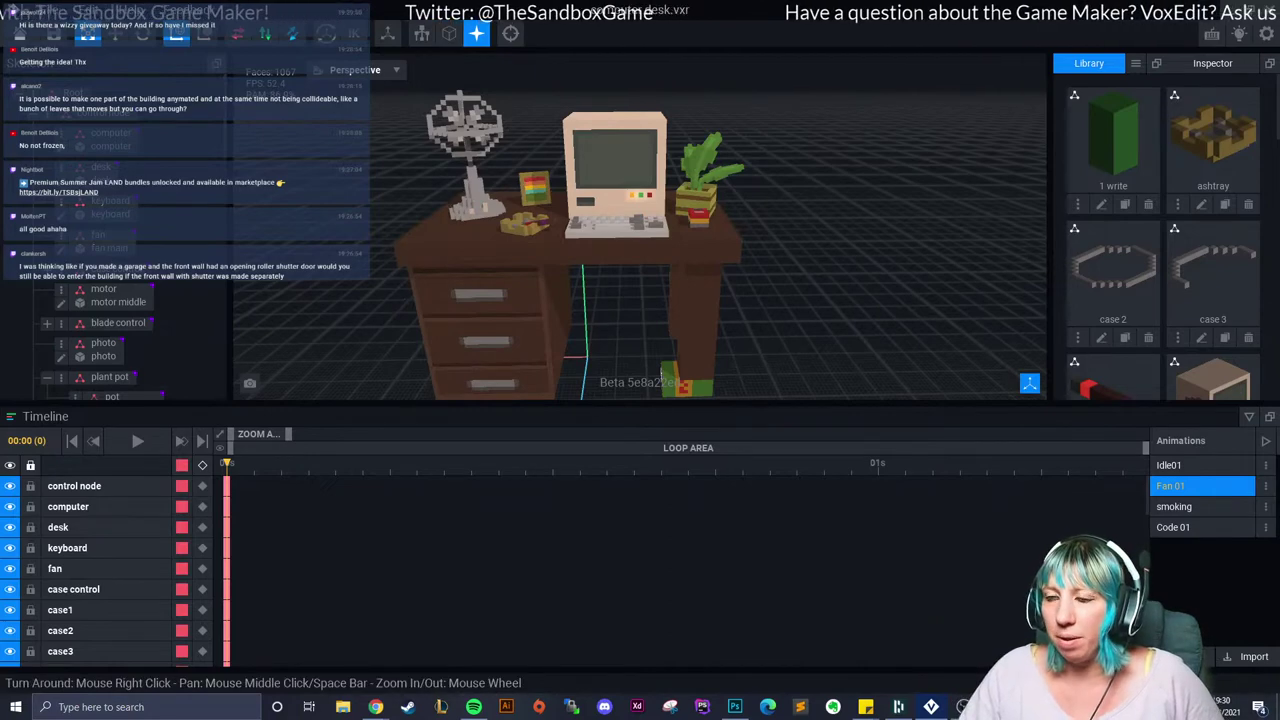
right_click_drag(661, 372, 605, 300)
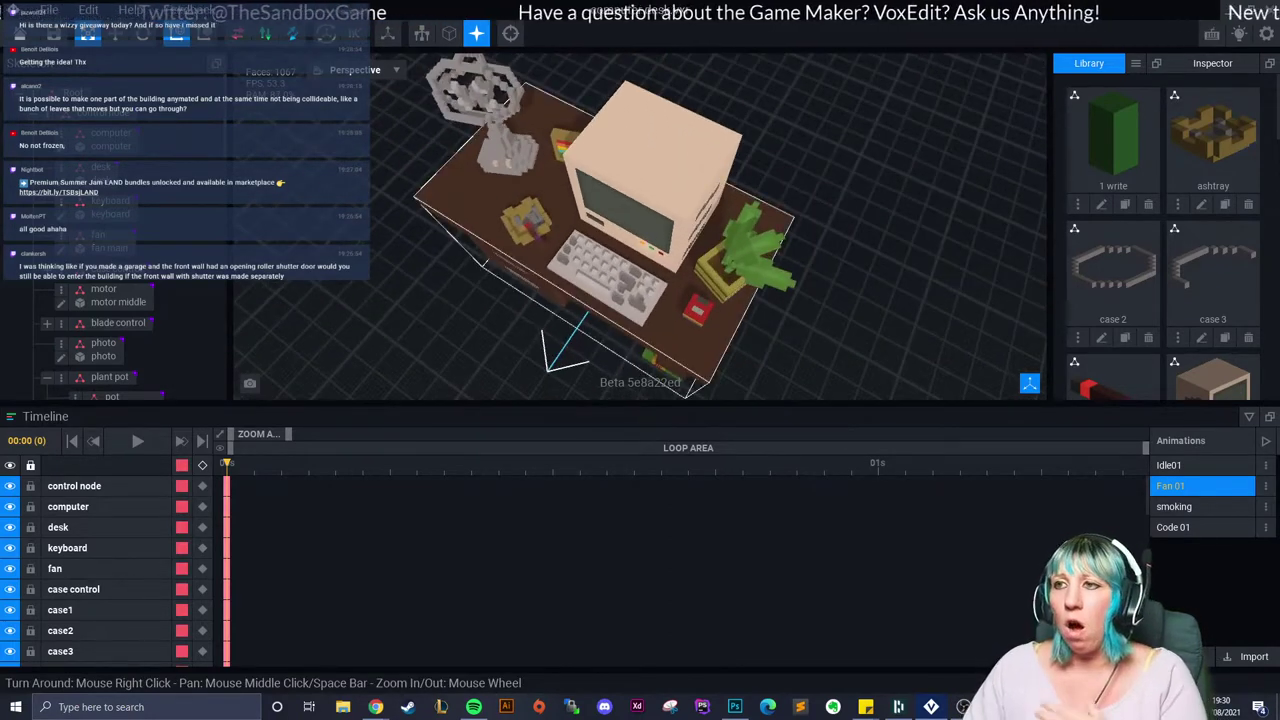
right_click_drag(605, 300, 760, 205)
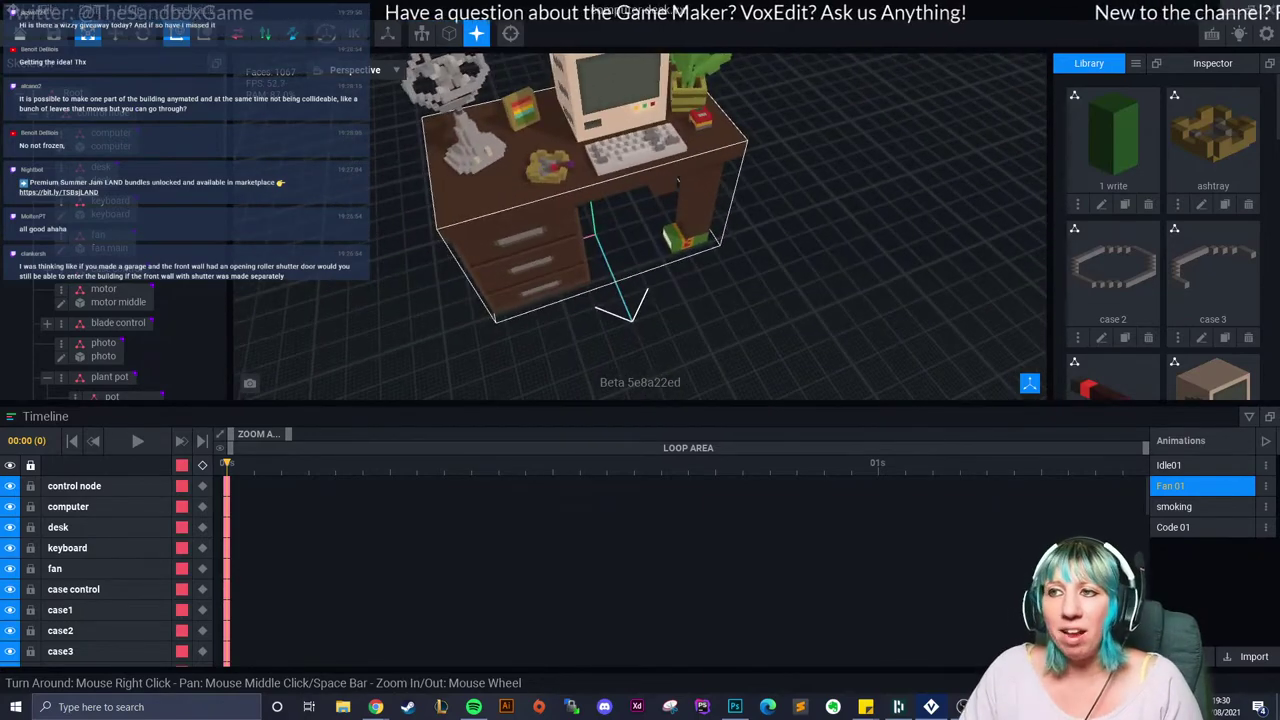
right_click_drag(571, 194, 520, 196)
middle_click_drag(520, 196, 516, 258)
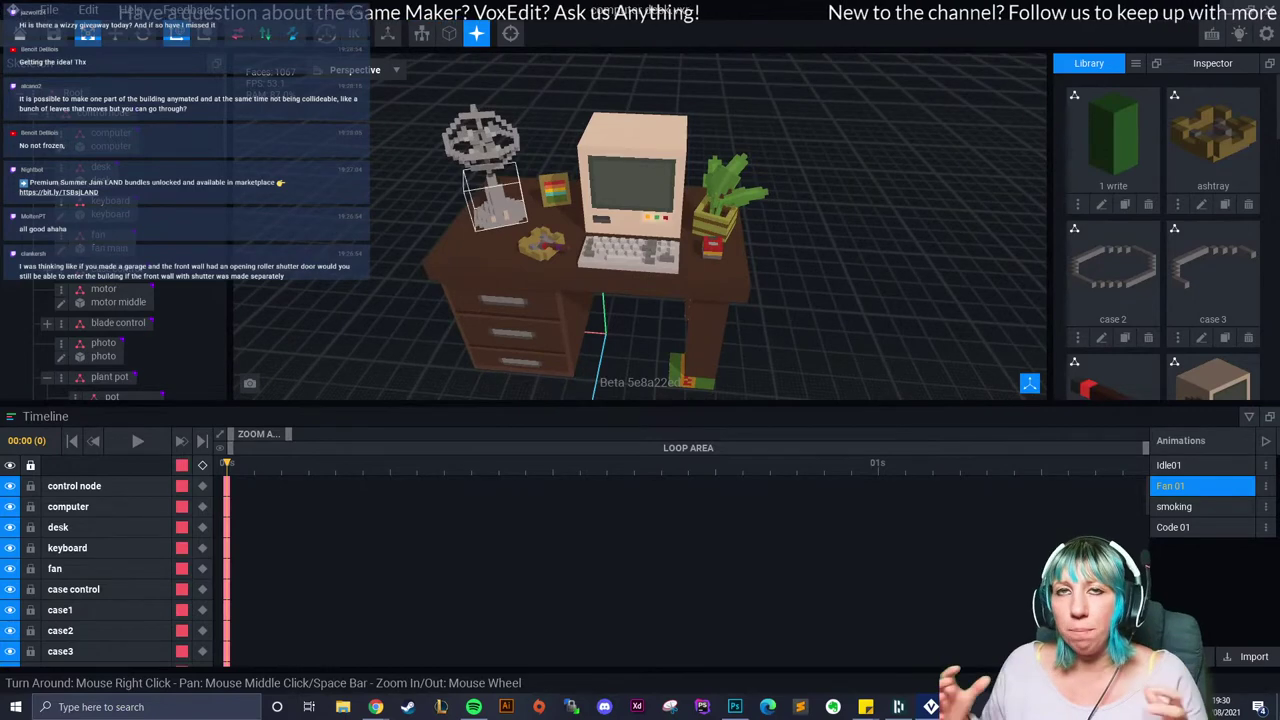
left_click(1195, 465)
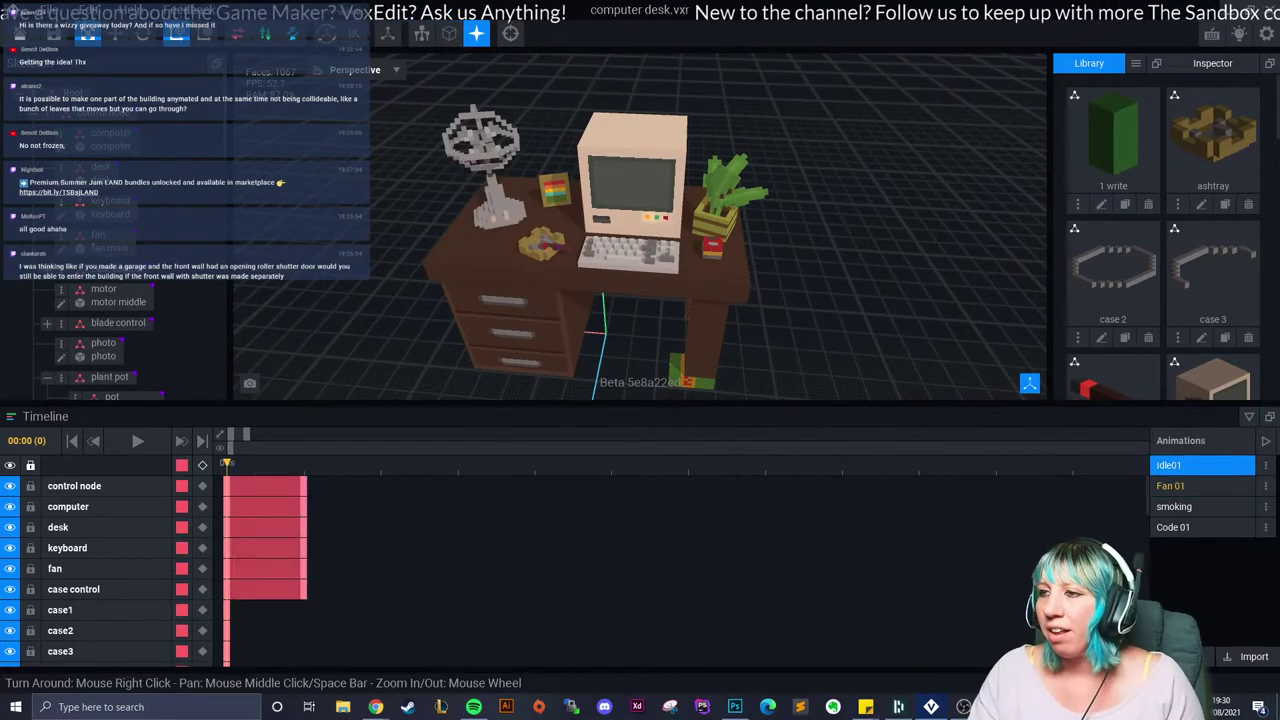
left_click(1195, 486)
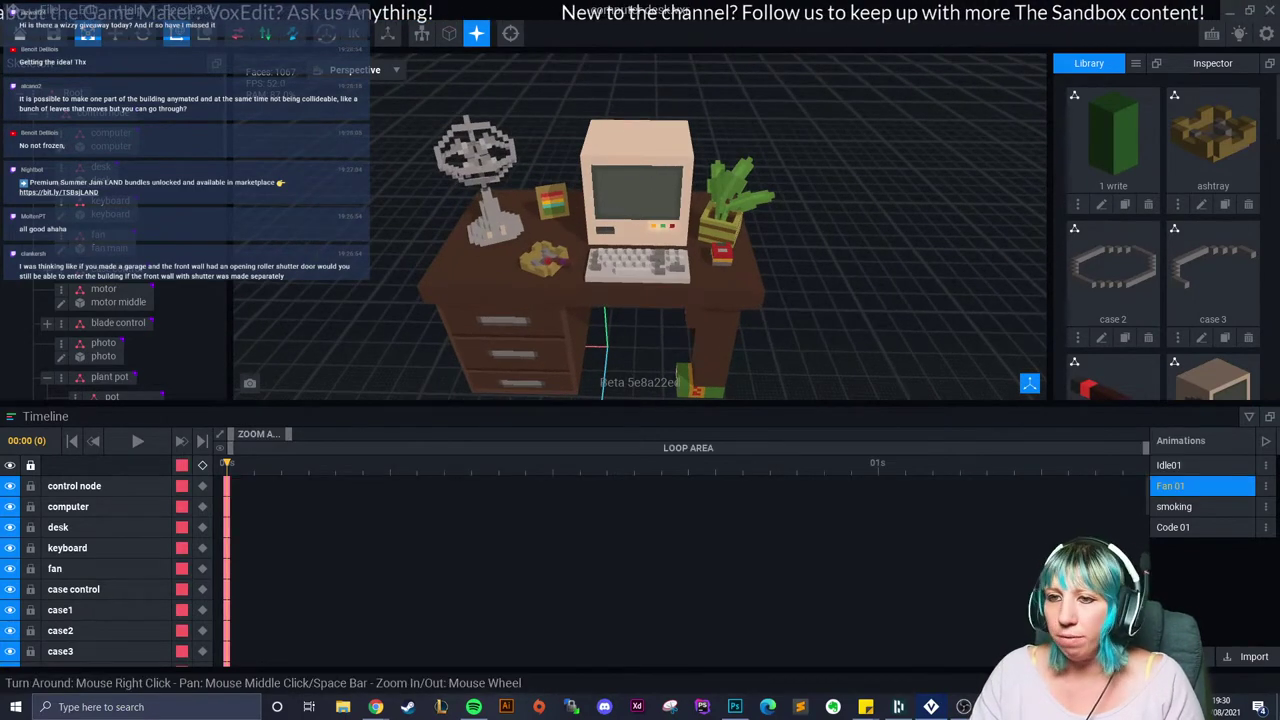
left_click(137, 440)
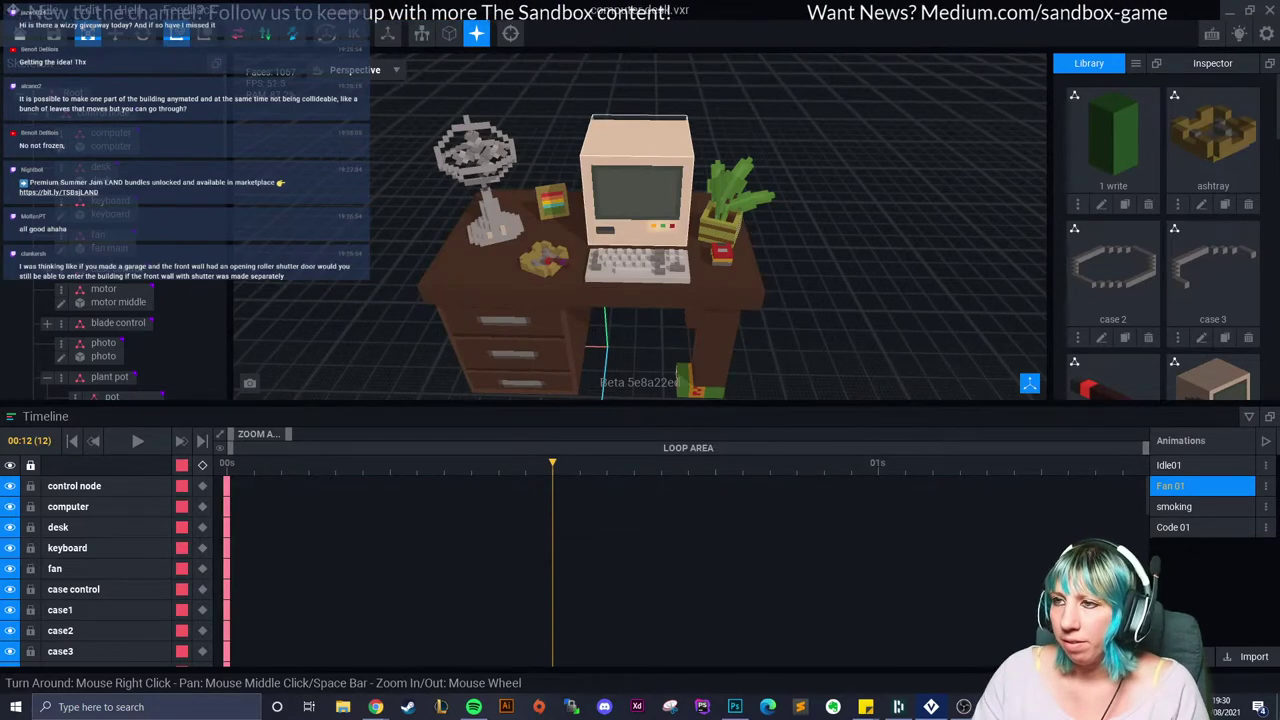
scroll(640, 230, "up", 4)
right_click_drag(660, 230, 735, 255)
scroll(700, 250, "down", 2)
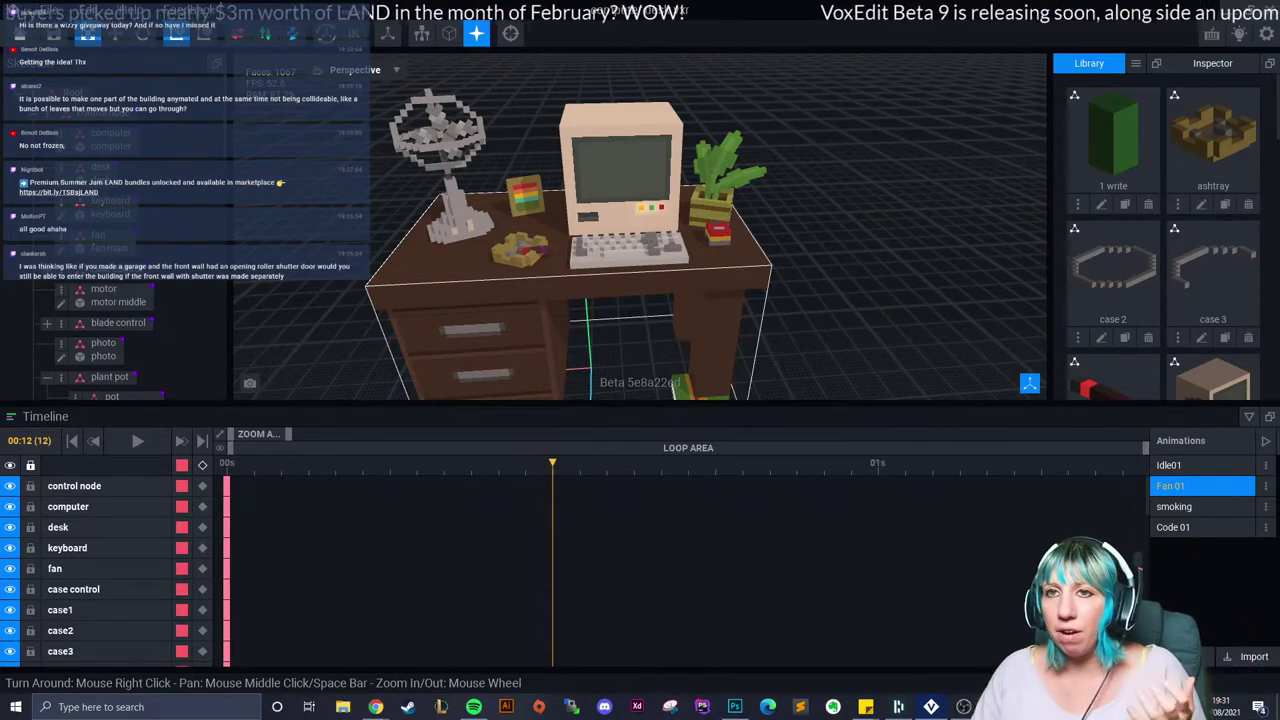
Step: Close the computer desk rig with its changes saved and open the Untitled rig from the ramen stand project's final folder
left_click(19, 33)
left_click(519, 257)
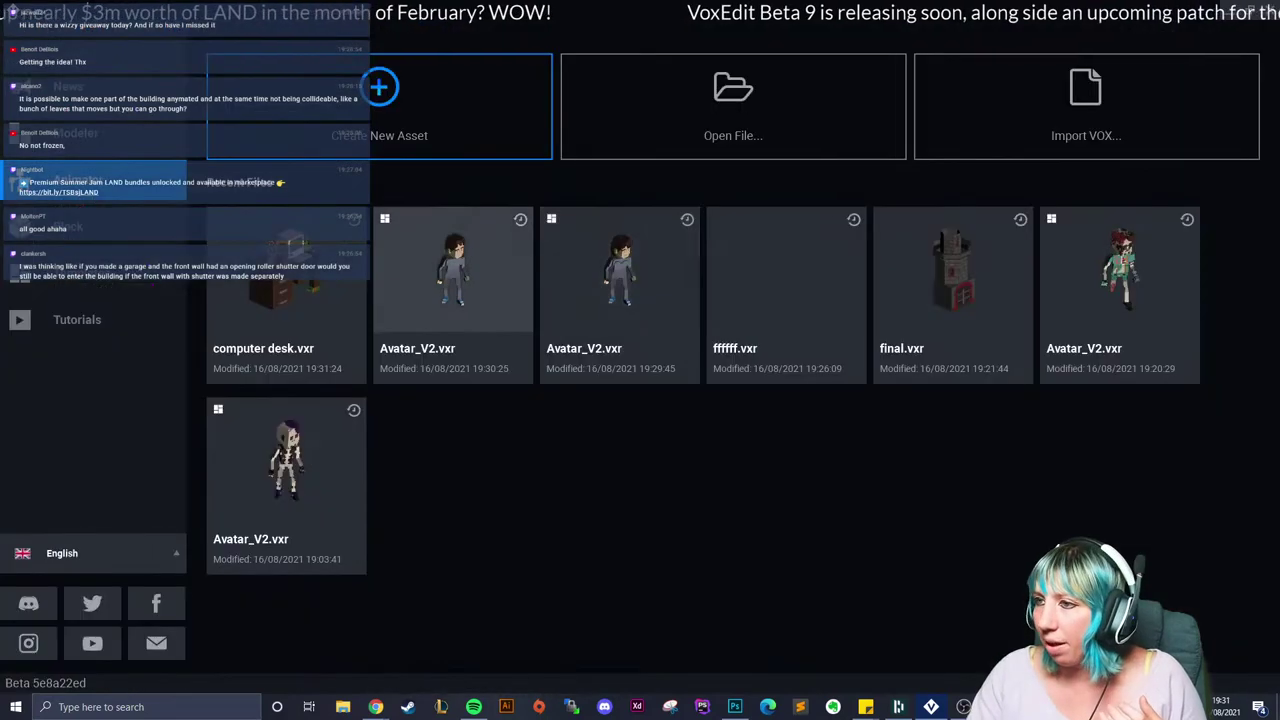
left_click(733, 106)
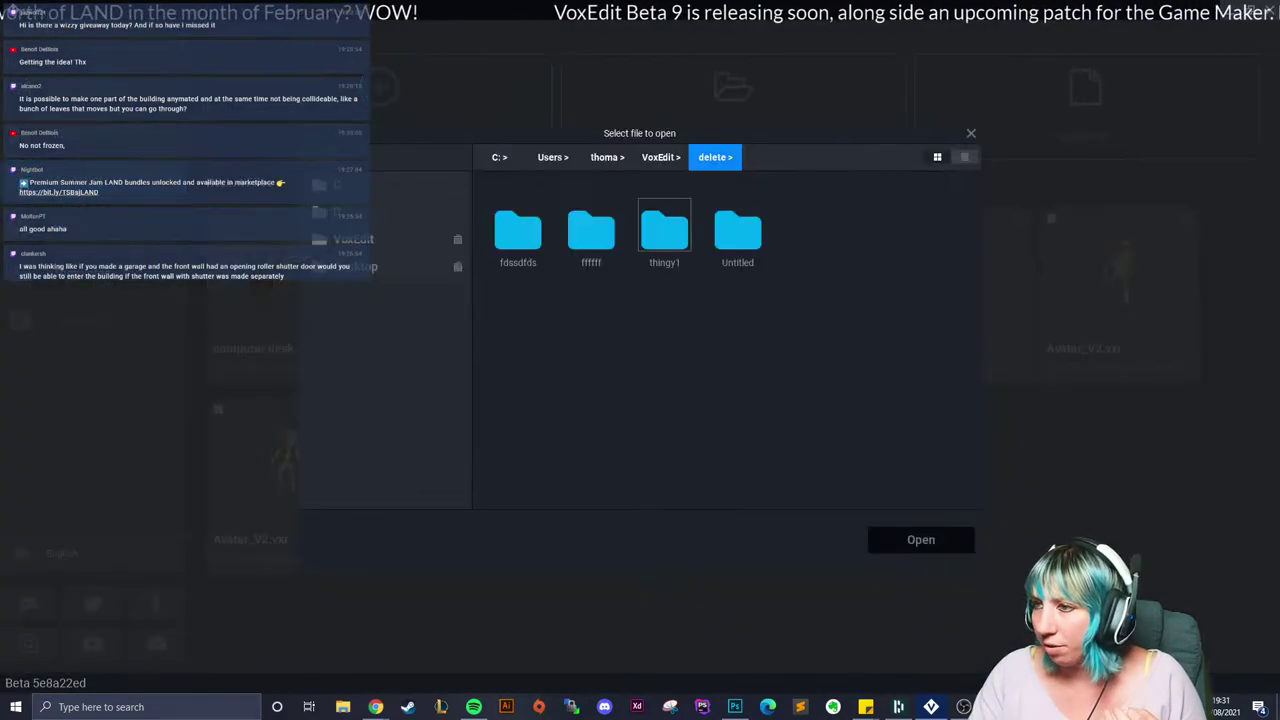
left_click(660, 157)
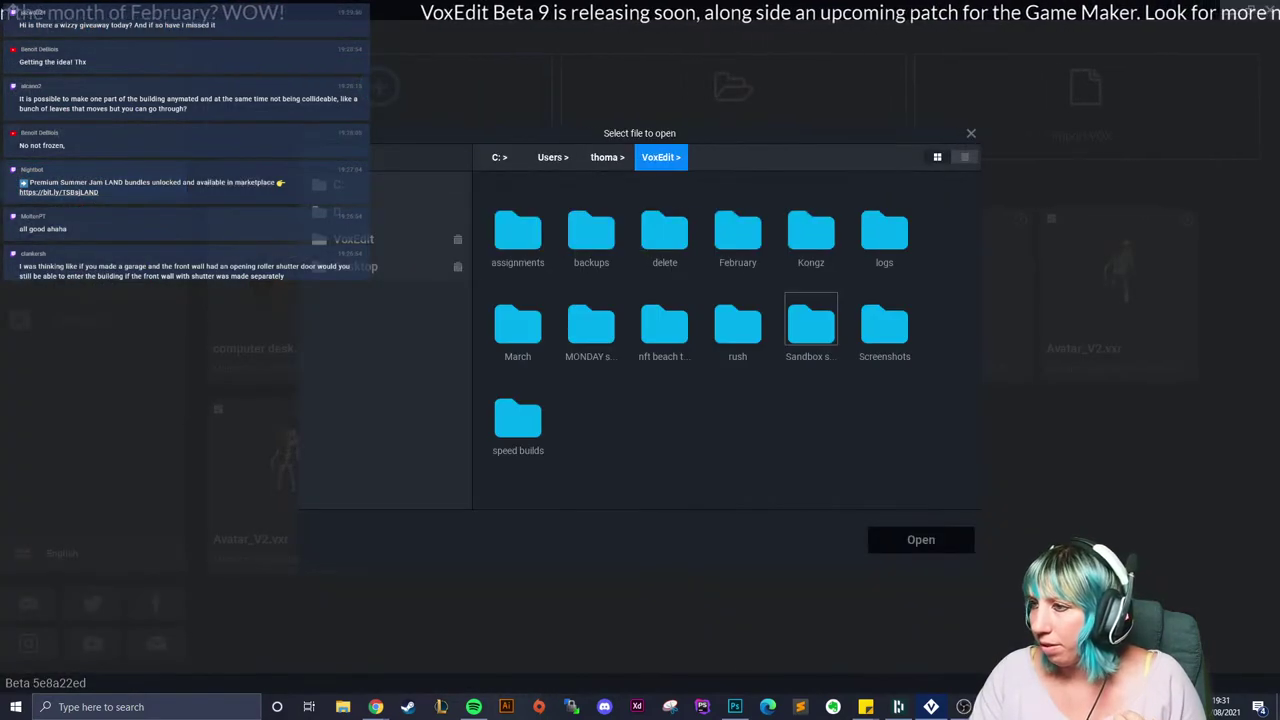
double_click(591, 322)
double_click(664, 230)
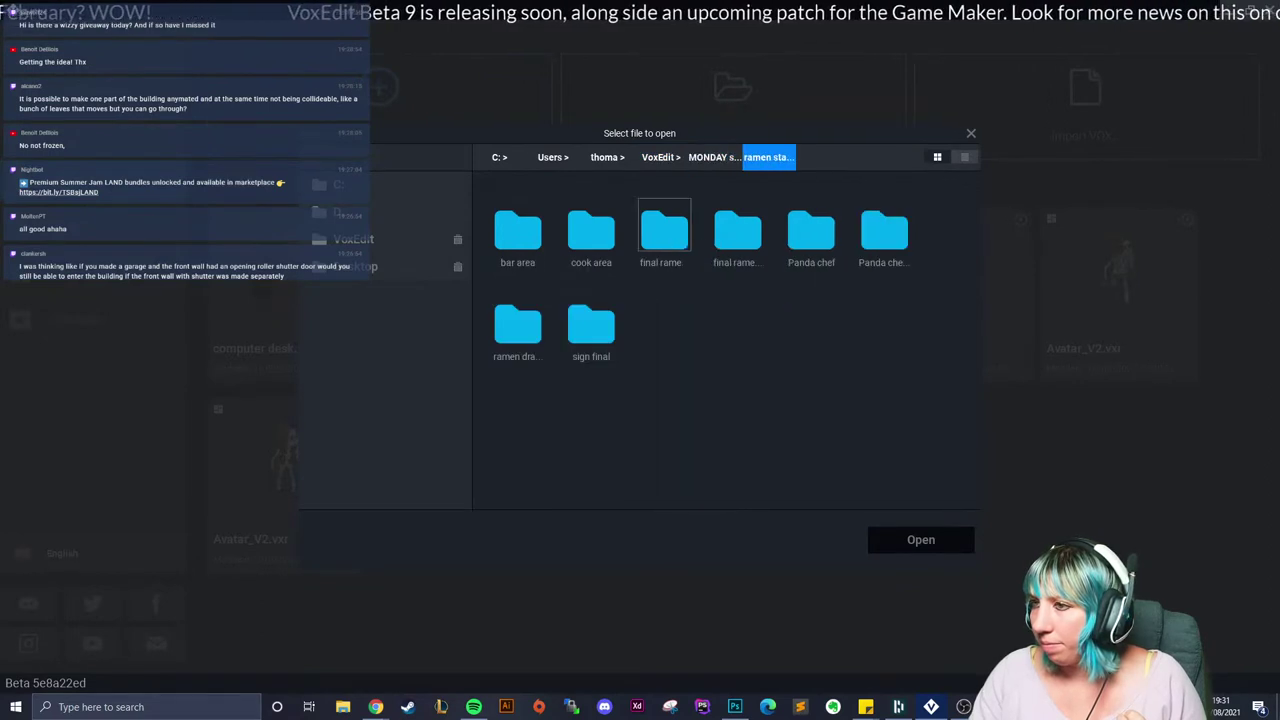
double_click(664, 230)
double_click(520, 230)
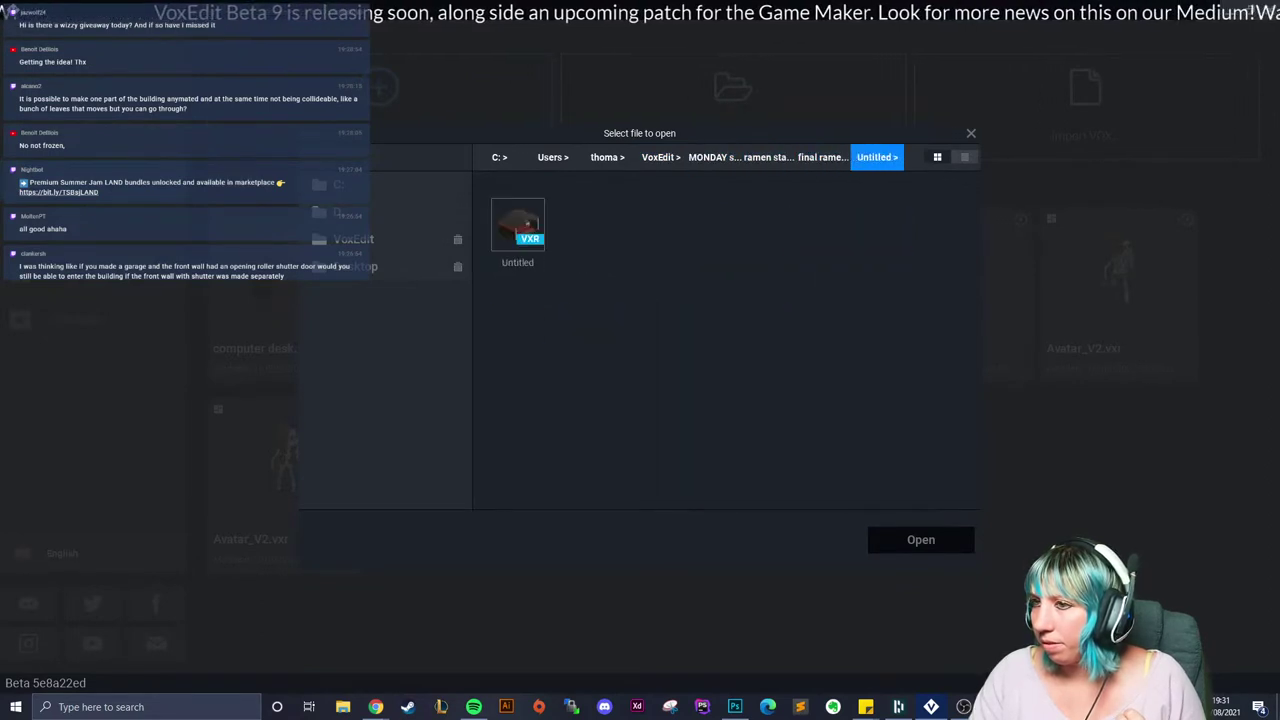
double_click(523, 225)
Step: Examine the ramen stand's exterior, from the back wall with lanterns and dumpster around to the open counter side
scroll(674, 257, "up", 2)
right_click_drag(760, 250, 716, 277)
scroll(665, 265, "down", 2)
scroll(569, 260, "up", 4)
scroll(620, 267, "down", 3)
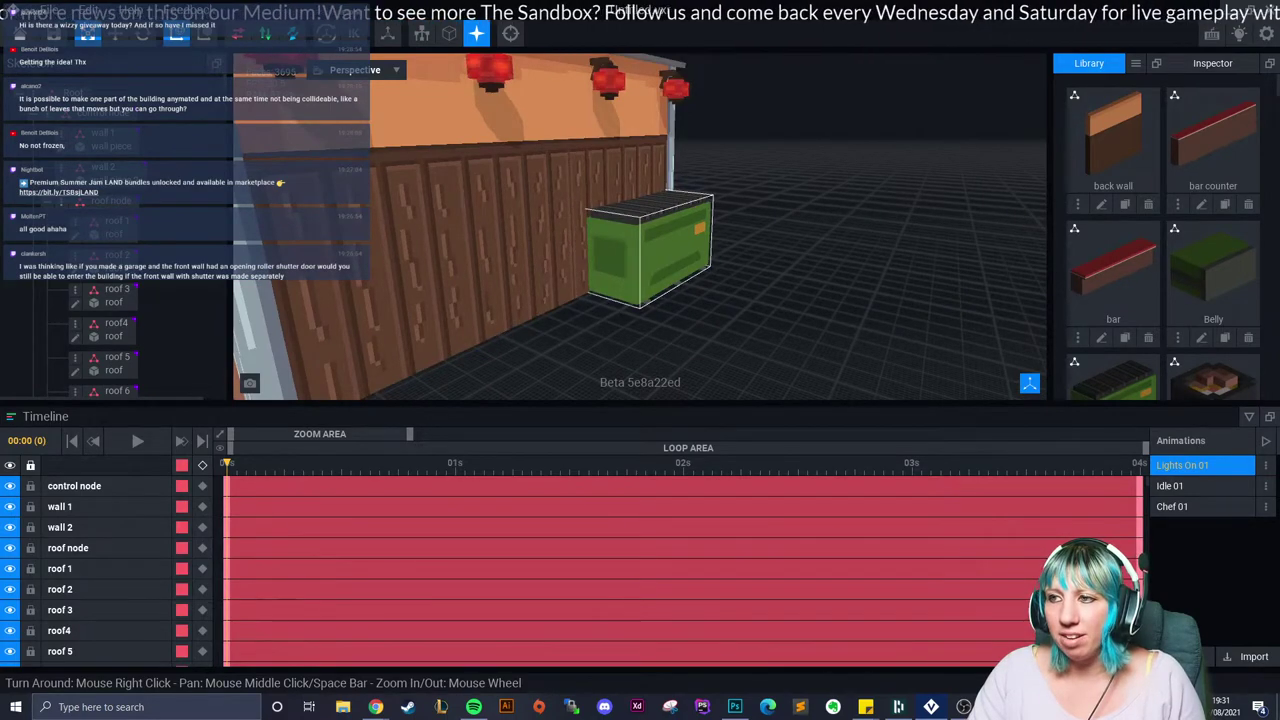
right_click_drag(540, 270, 610, 262)
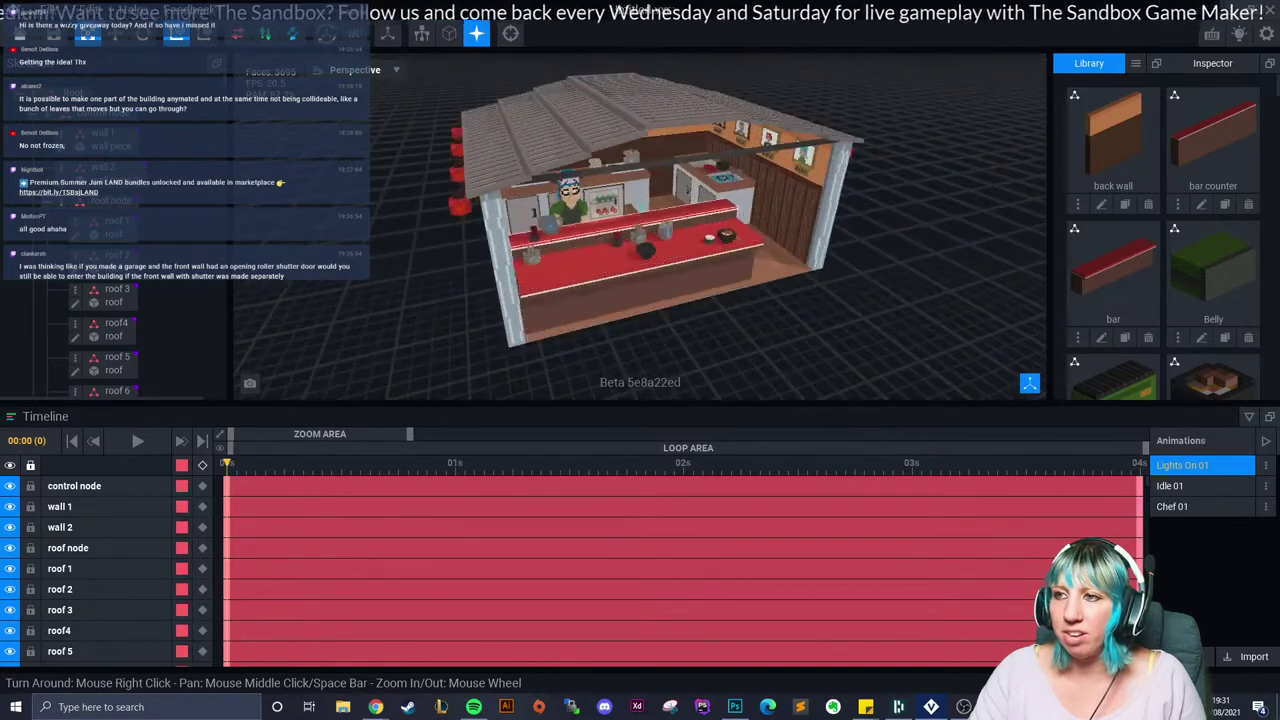
right_click_drag(610, 262, 500, 262)
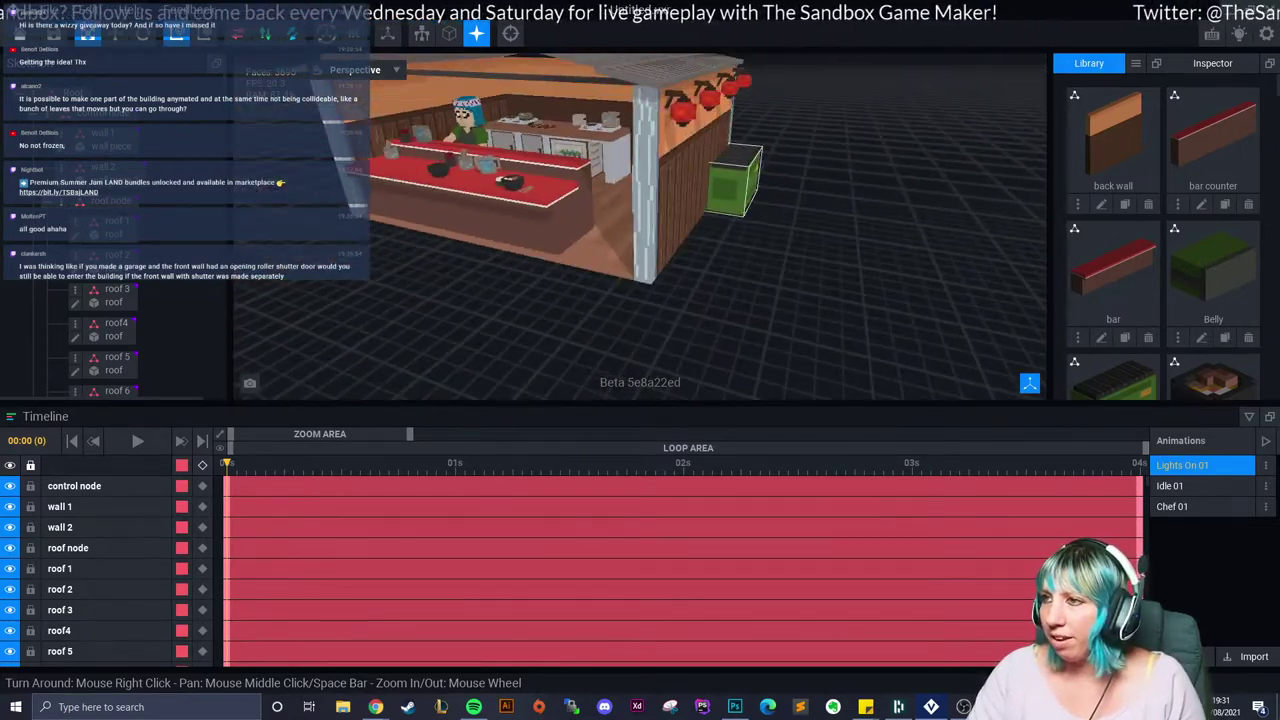
Step: Examine the dumpster beside the outer wall and the kitchen and bar details inside the ramen stand up close
scroll(640, 227, "up", 3)
right_click_drag(640, 227, 610, 240)
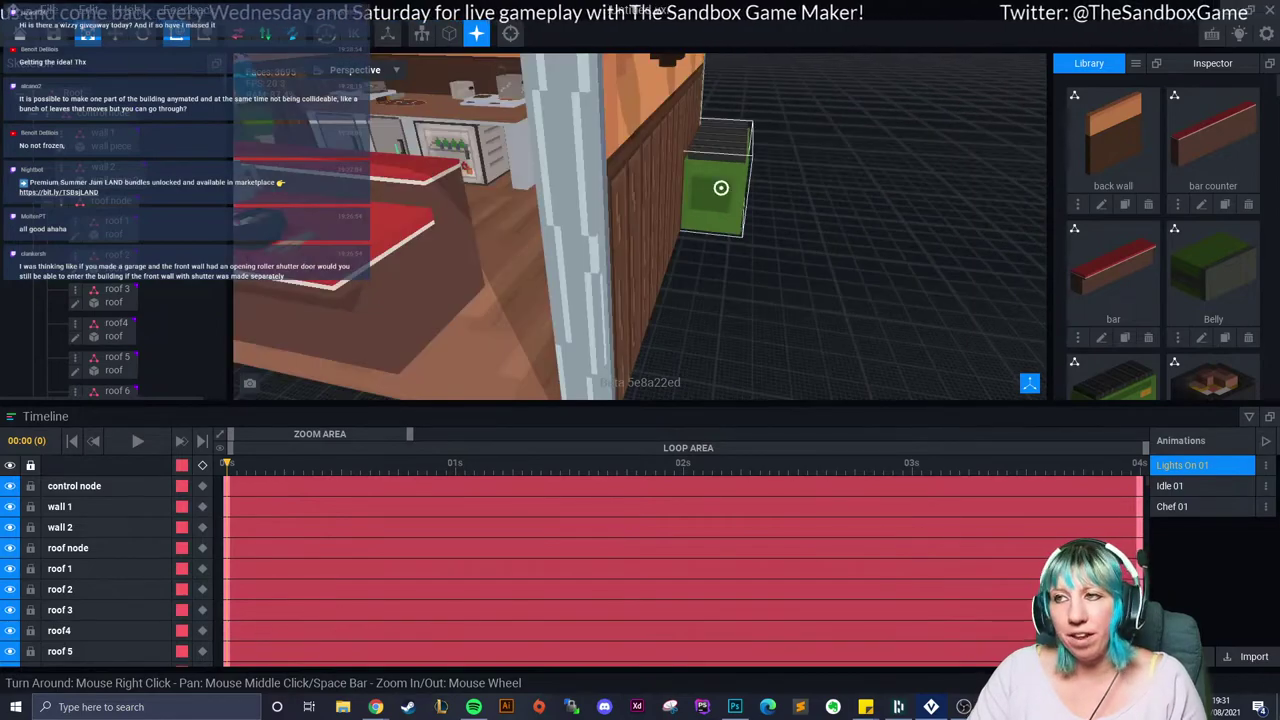
mouse_move(721, 188)
right_mouse_down()
mouse_move(780, 190)
mouse_move(680, 190)
mouse_move(690, 215)
mouse_move(660, 260)
mouse_move(721, 188)
right_mouse_up()
scroll(721, 188, "down", 4)
scroll(710, 188, "up", 4)
scroll(710, 188, "down", 4)
scroll(700, 200, "up", 5)
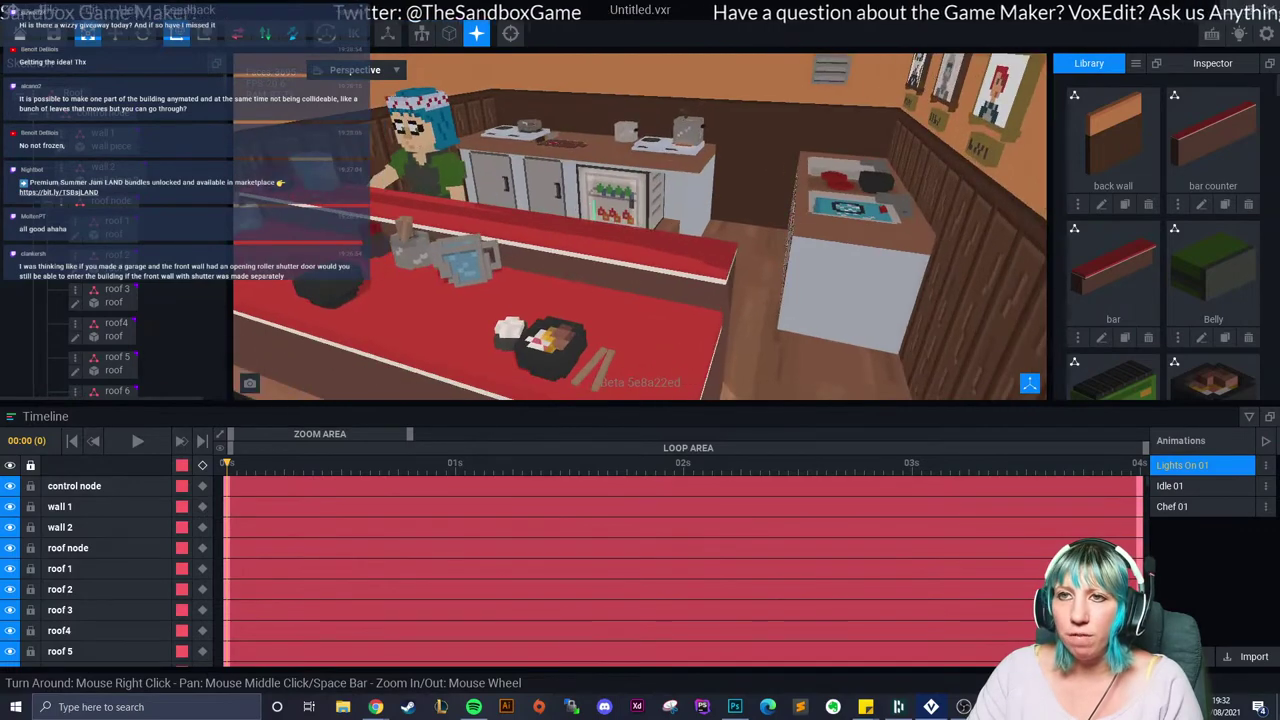
Step: Close the ramen stand rig without saving and reopen the most recently modified Avatar_V2 rig
key("ctrl+w")
left_click(640, 257)
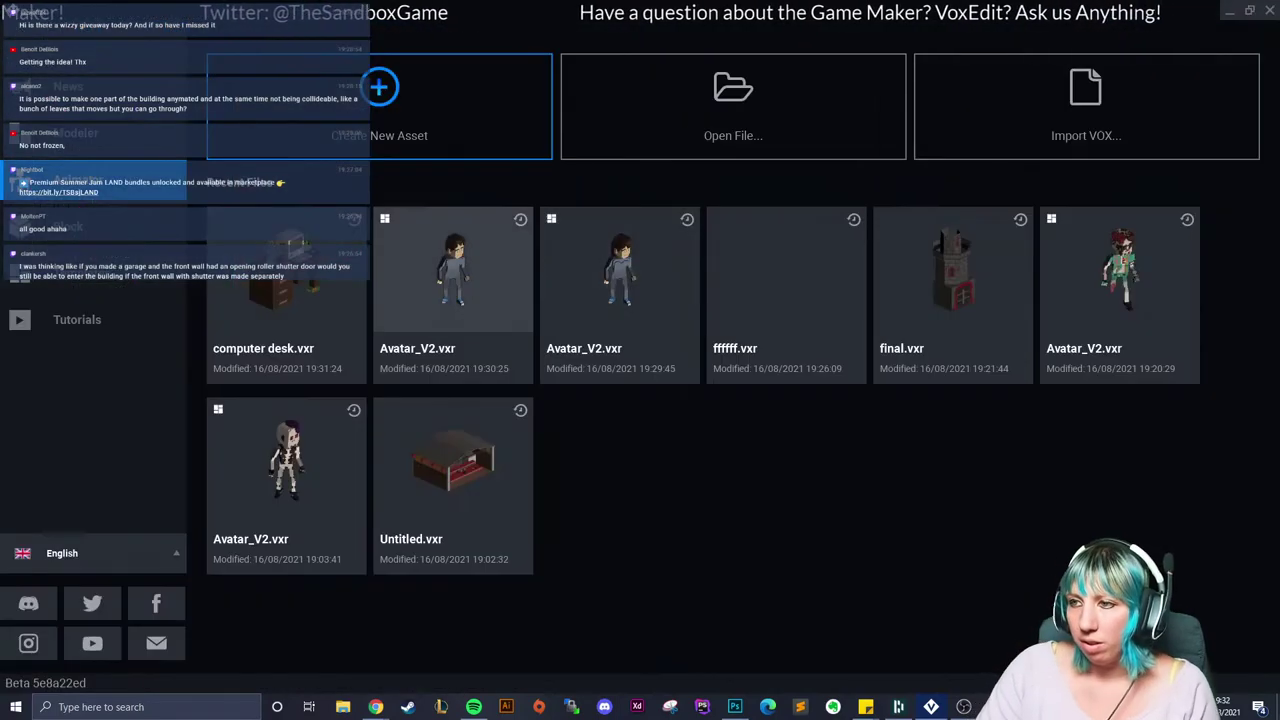
left_click(453, 270)
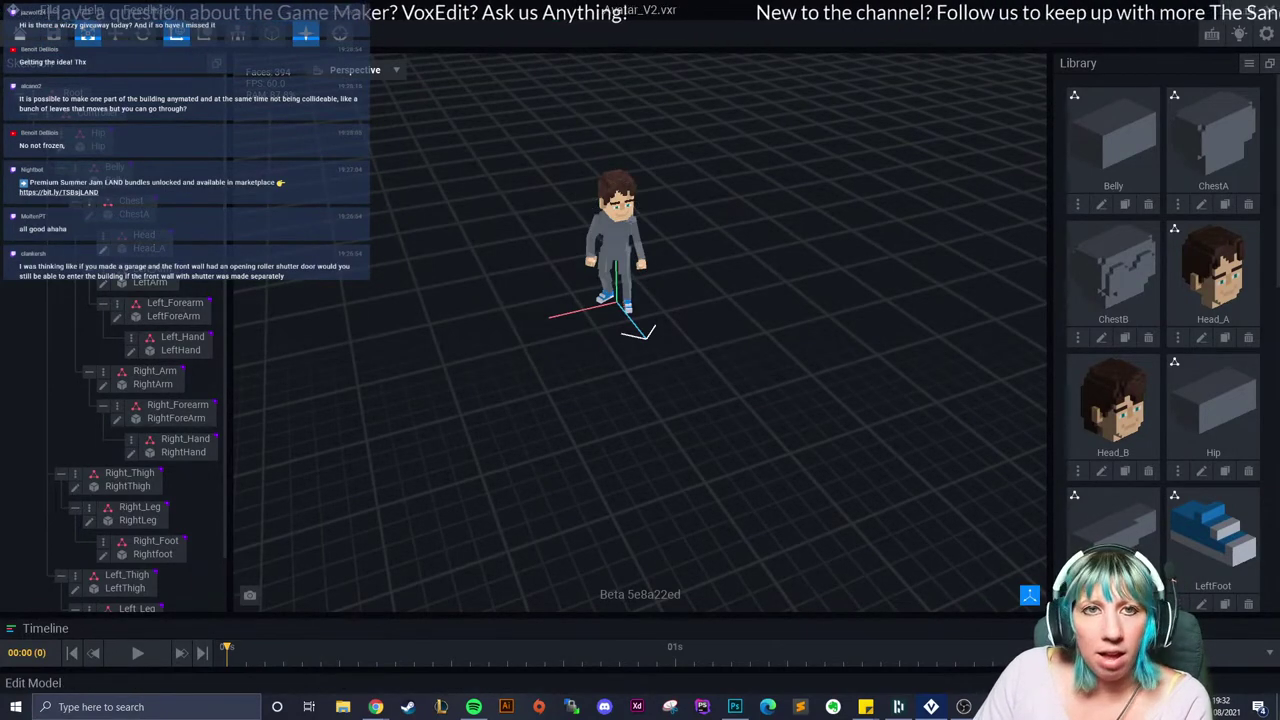
Step: Open the avatar's Head_A model for editing and display it with voxel edges outlined
left_click(103, 249)
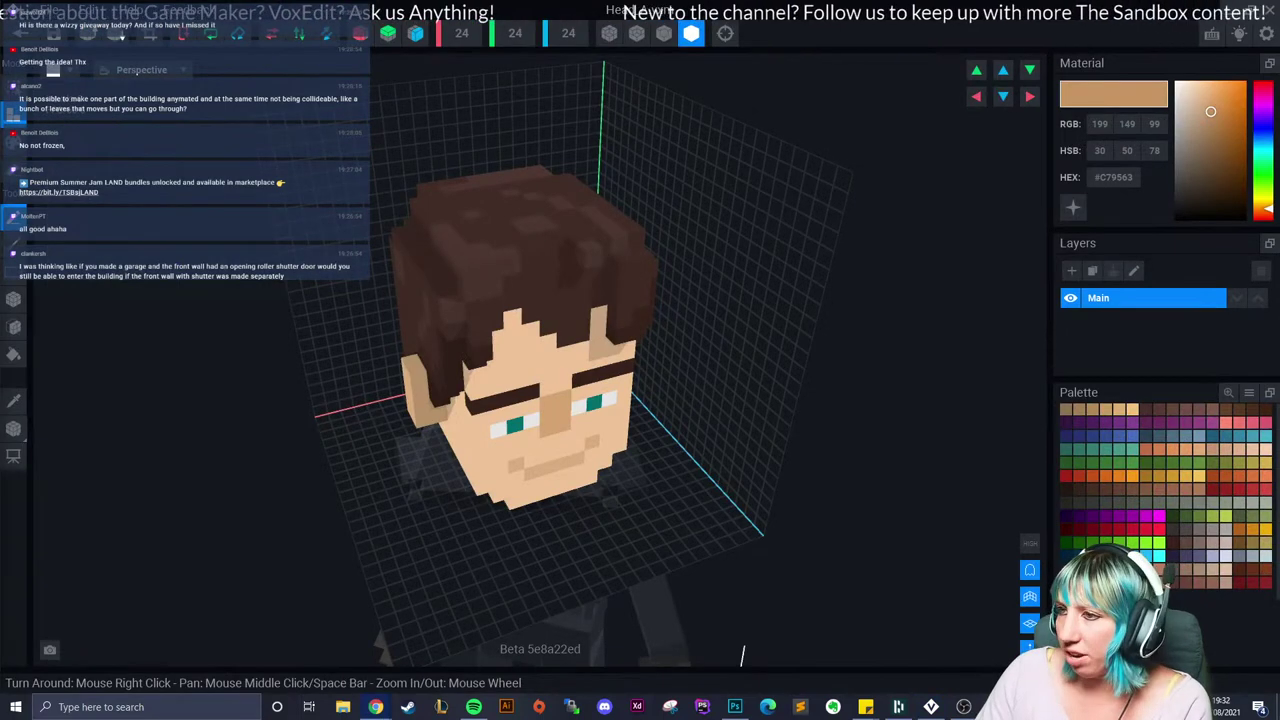
right_click_drag(525, 300, 429, 240)
left_click(663, 33)
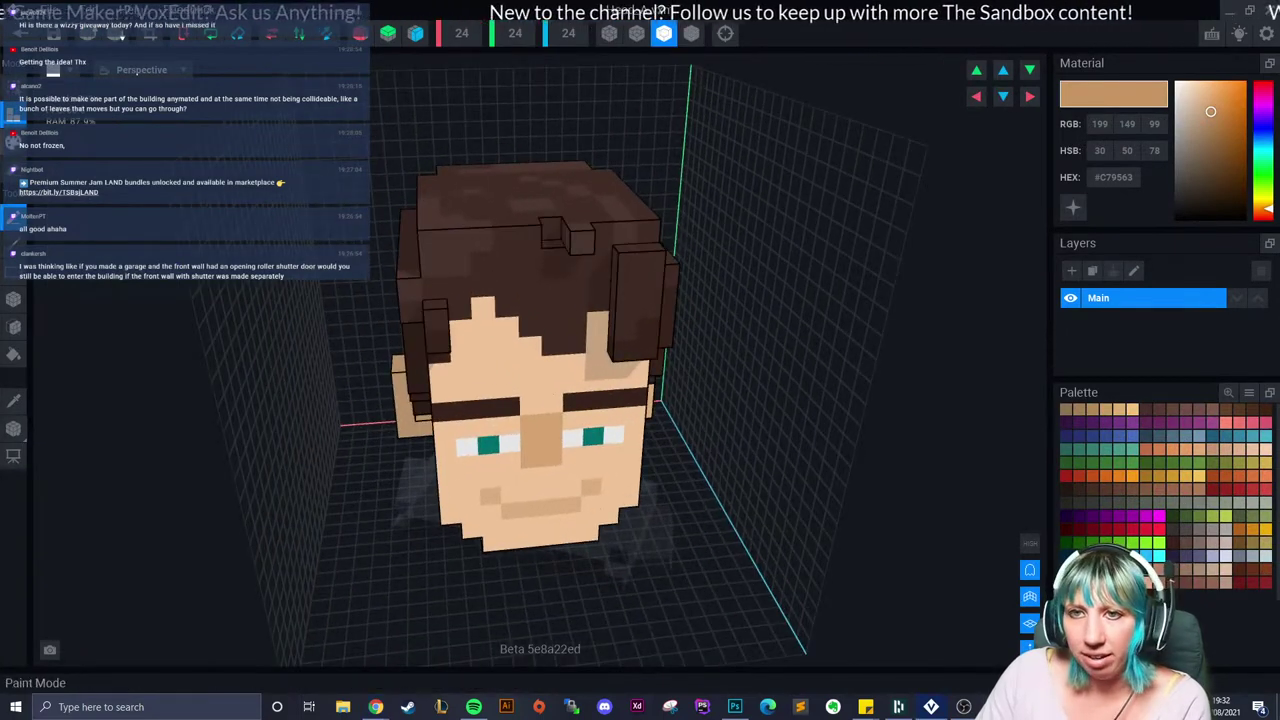
Step: In erase mode, remove the protruding hair block in front of the avatar's left temple
left_click(13, 169)
left_click(13, 299)
right_click_drag(577, 281, 500, 262)
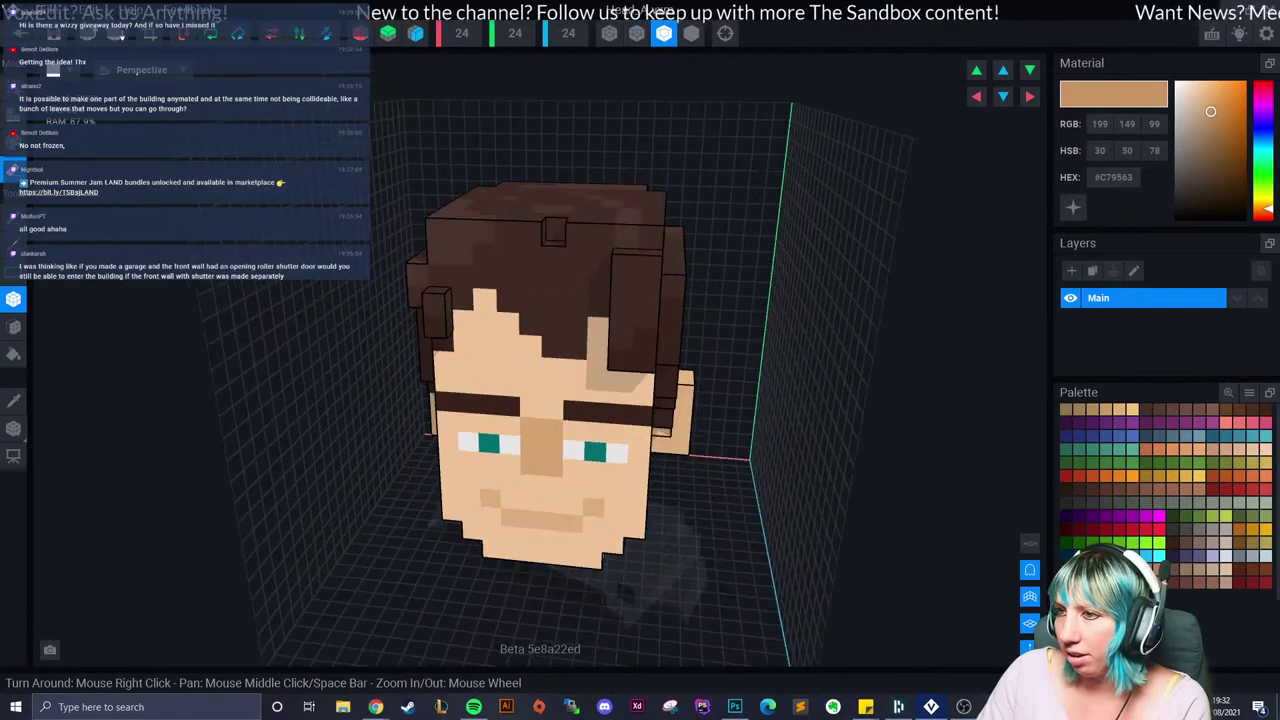
left_click_drag(623, 266, 650, 362)
Step: Erase the raised hair layers above, around and behind the avatar's left ear
right_click_drag(680, 362, 619, 350)
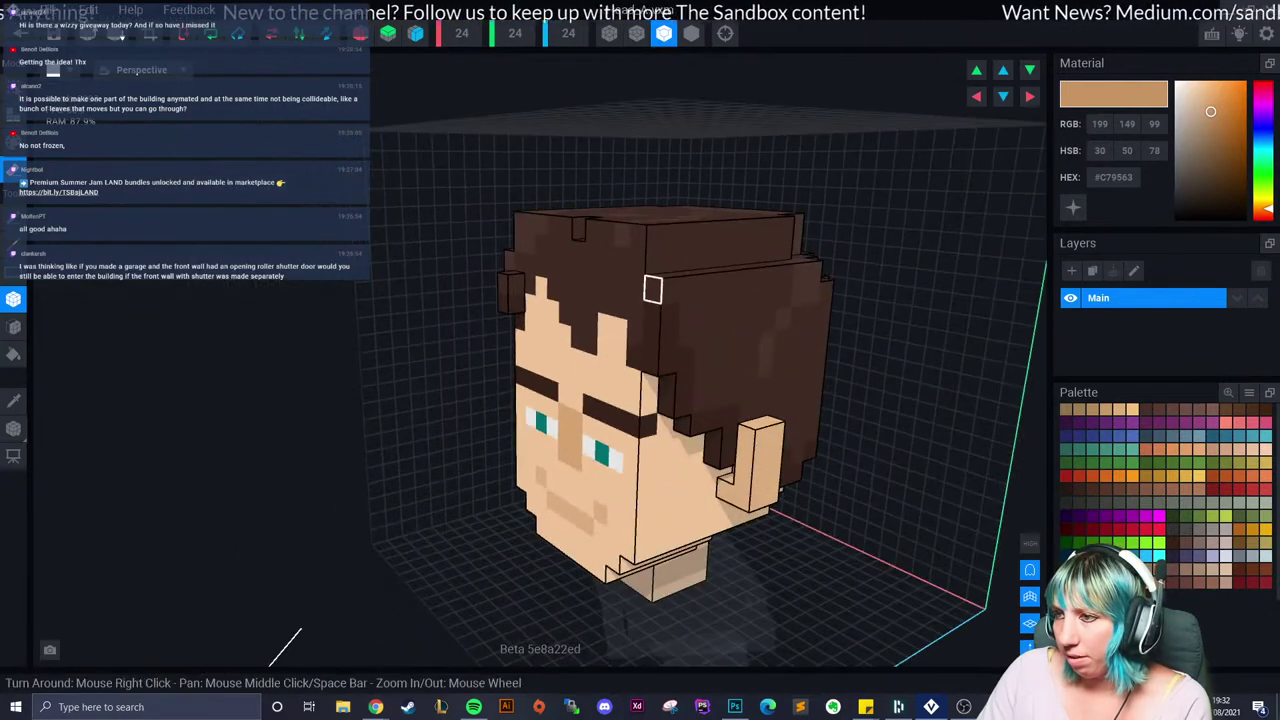
right_click_drag(791, 357, 659, 385)
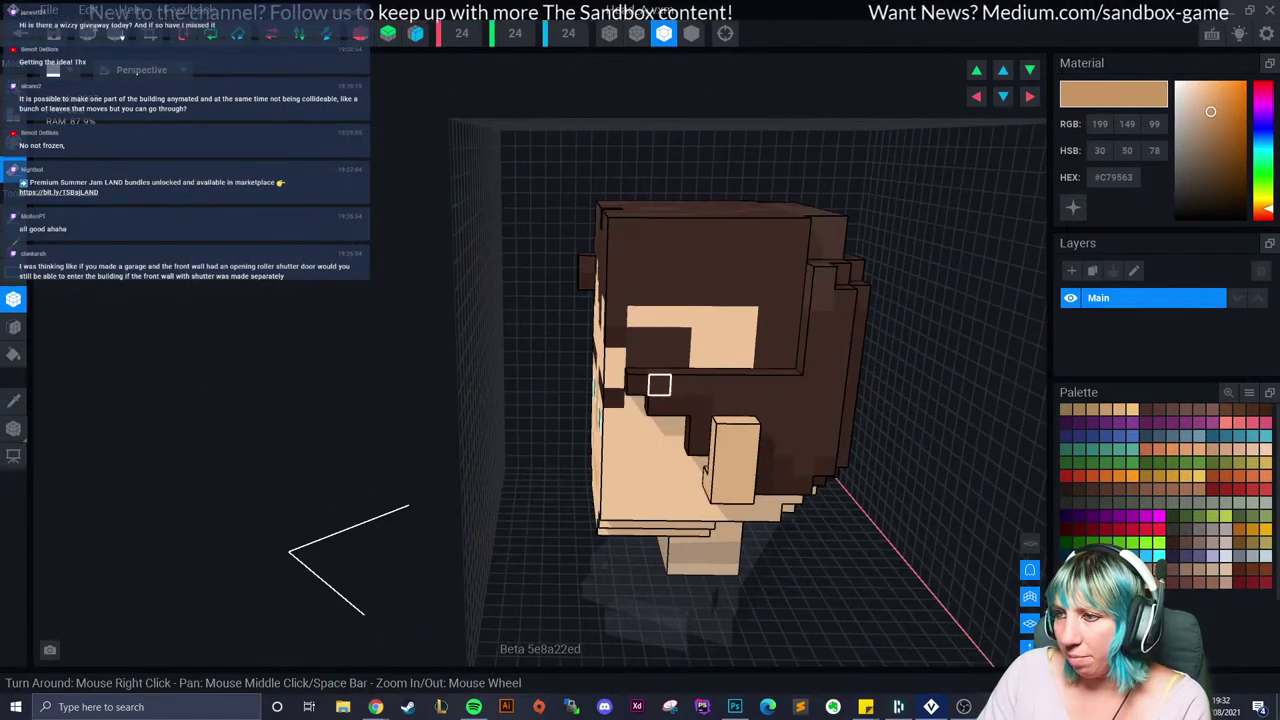
left_click_drag(659, 385, 836, 406)
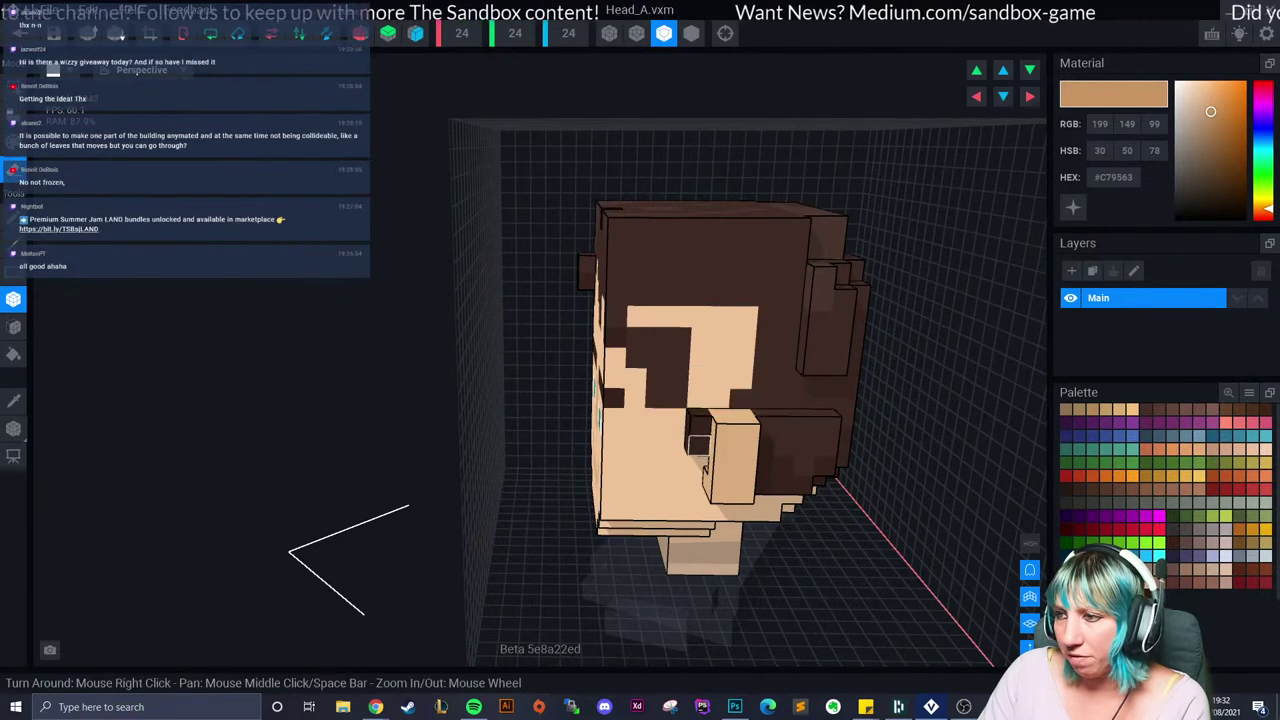
mouse_move(698, 445)
left_mouse_down()
mouse_move(698, 422)
mouse_move(768, 424)
mouse_move(800, 475)
left_mouse_up()
left_click_drag(830, 427, 820, 457)
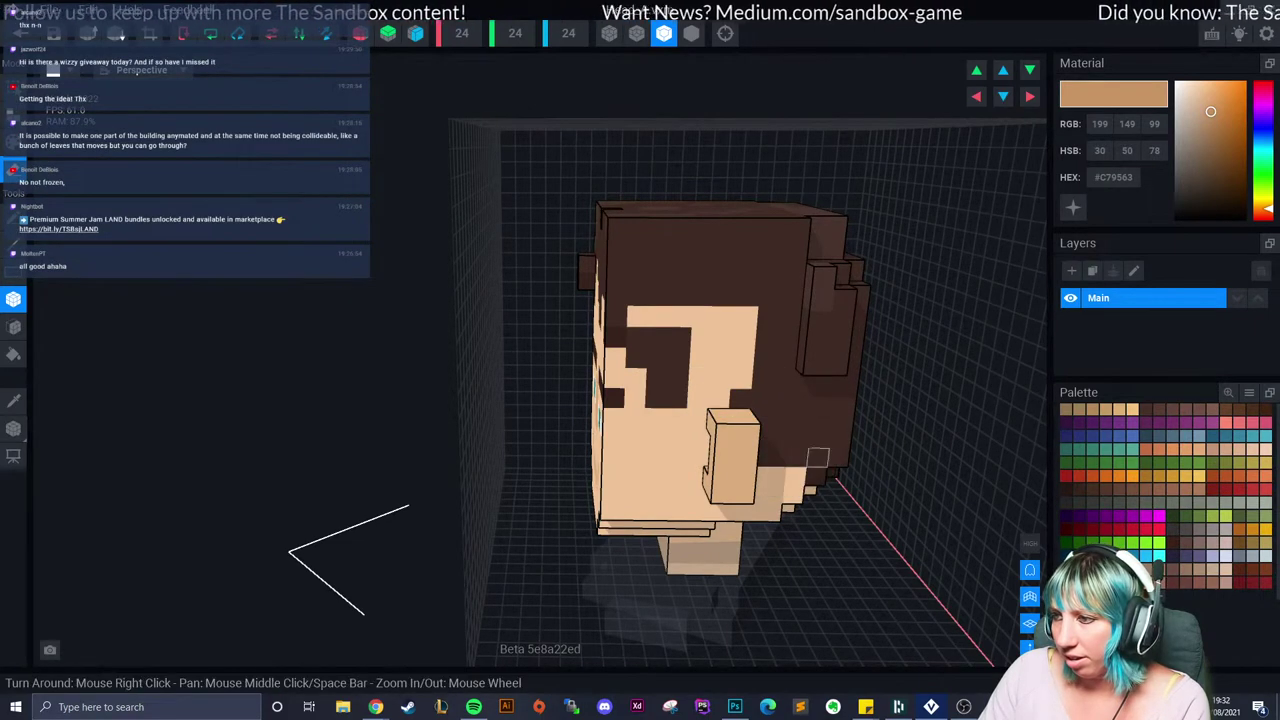
left_click_drag(822, 268, 842, 376)
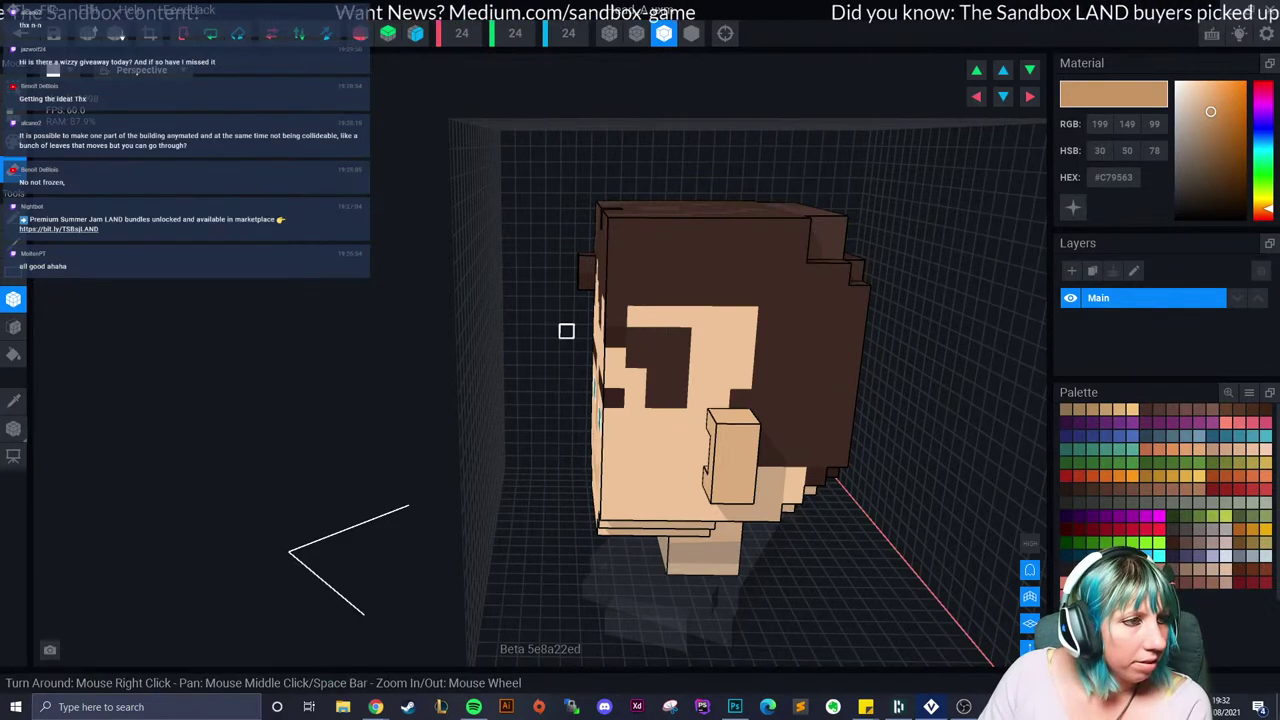
Step: Erase the raised hair layers on the right side of the avatar's head to match the other side
right_click_drag(566, 317, 620, 284)
scroll(700, 300, "up", 2)
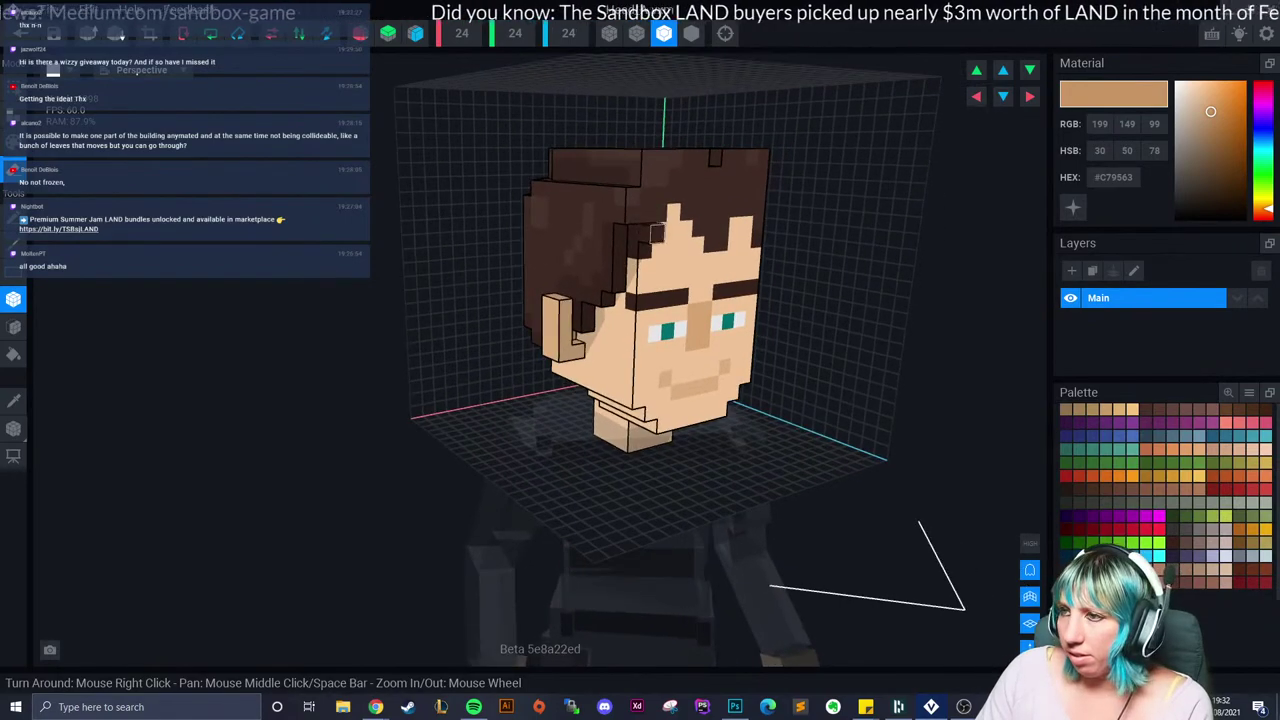
right_click_drag(657, 233, 580, 260)
left_click_drag(646, 191, 493, 343)
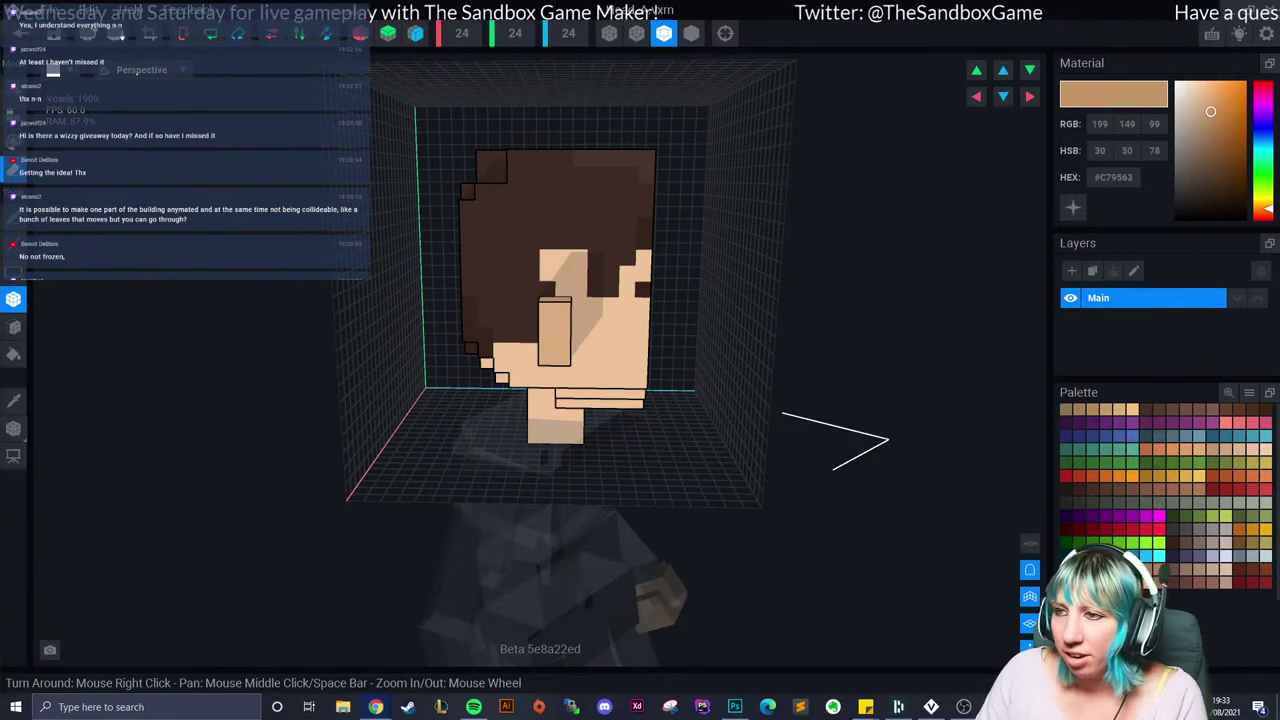
Step: Sample the forehead's skin colour #F9CC9F and paint over the central lock of hair hanging onto the forehead
right_click_drag(750, 262, 550, 270)
scroll(629, 280, "up", 3)
middle_click_drag(629, 280, 545, 304)
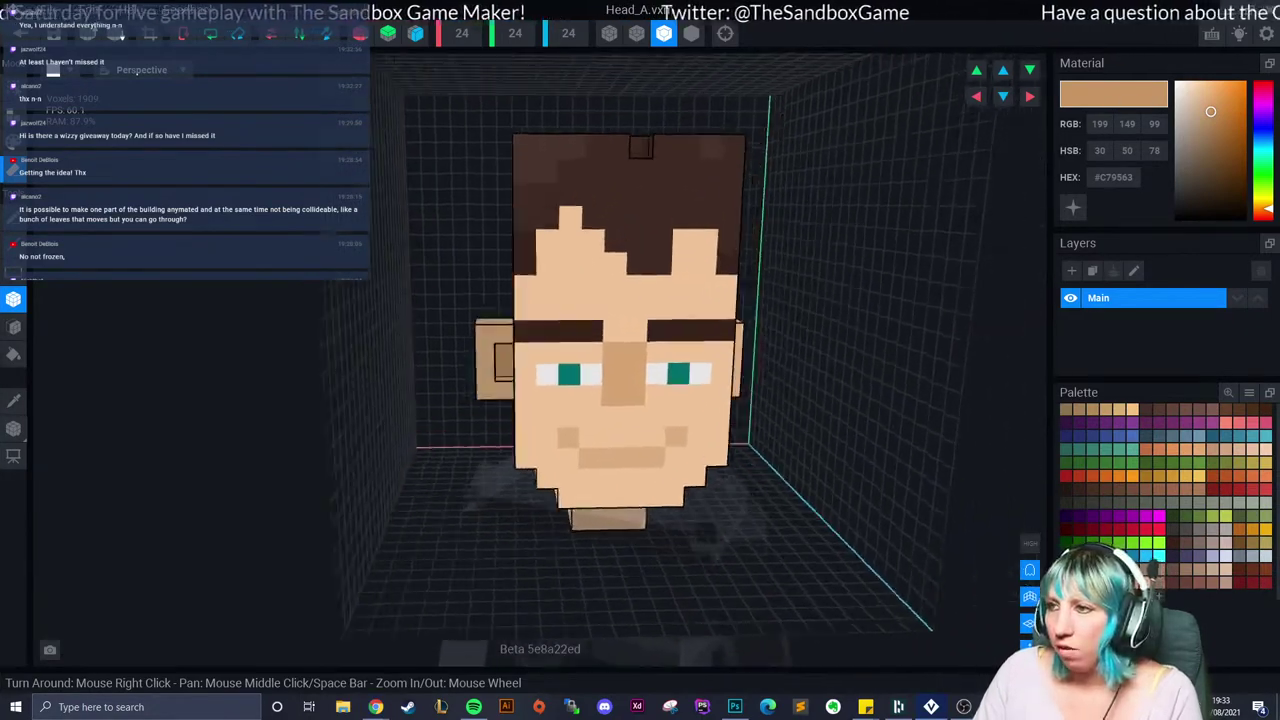
right_click_drag(545, 365, 451, 229)
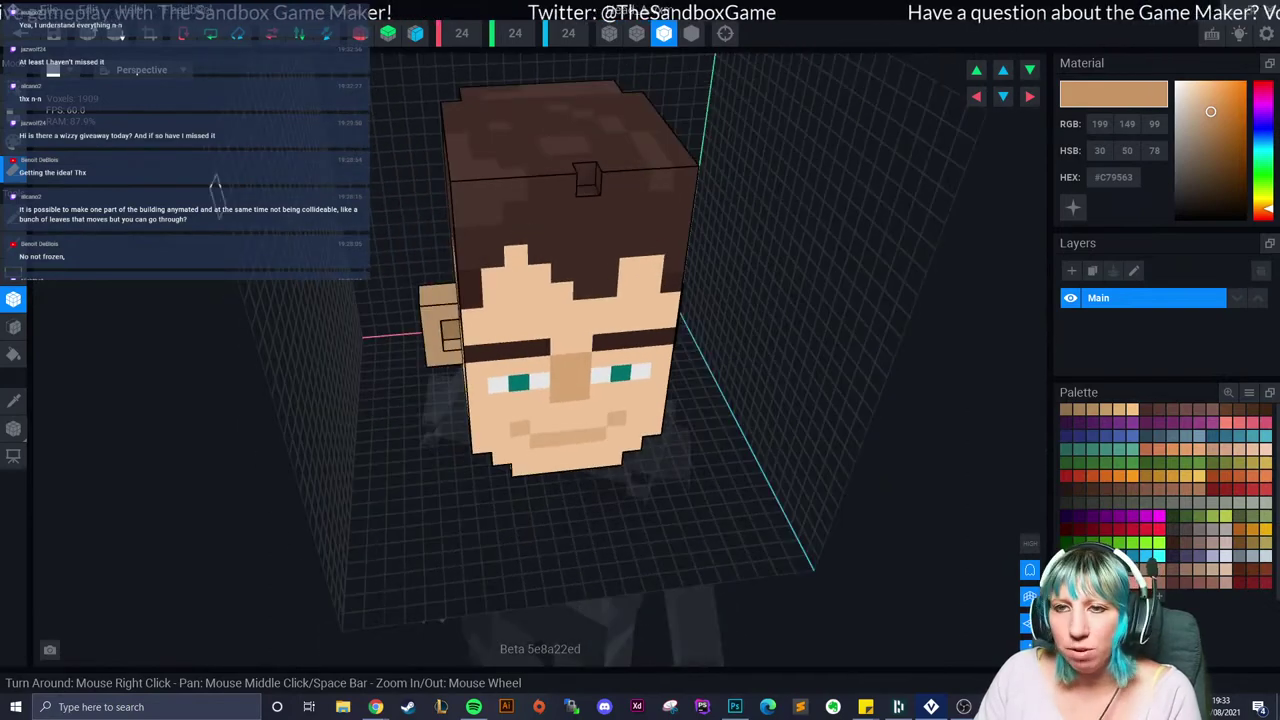
right_click_drag(540, 300, 430, 275)
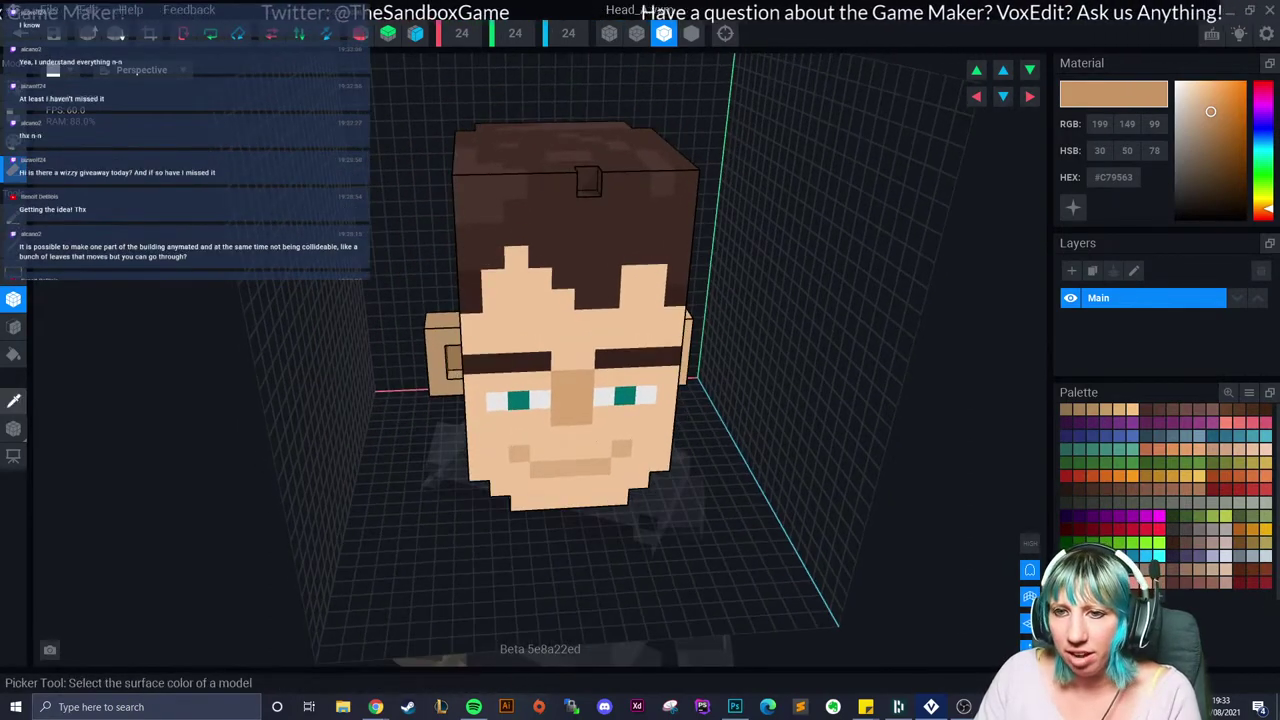
left_click(14, 401)
left_click(540, 321)
right_click_drag(540, 321, 500, 305)
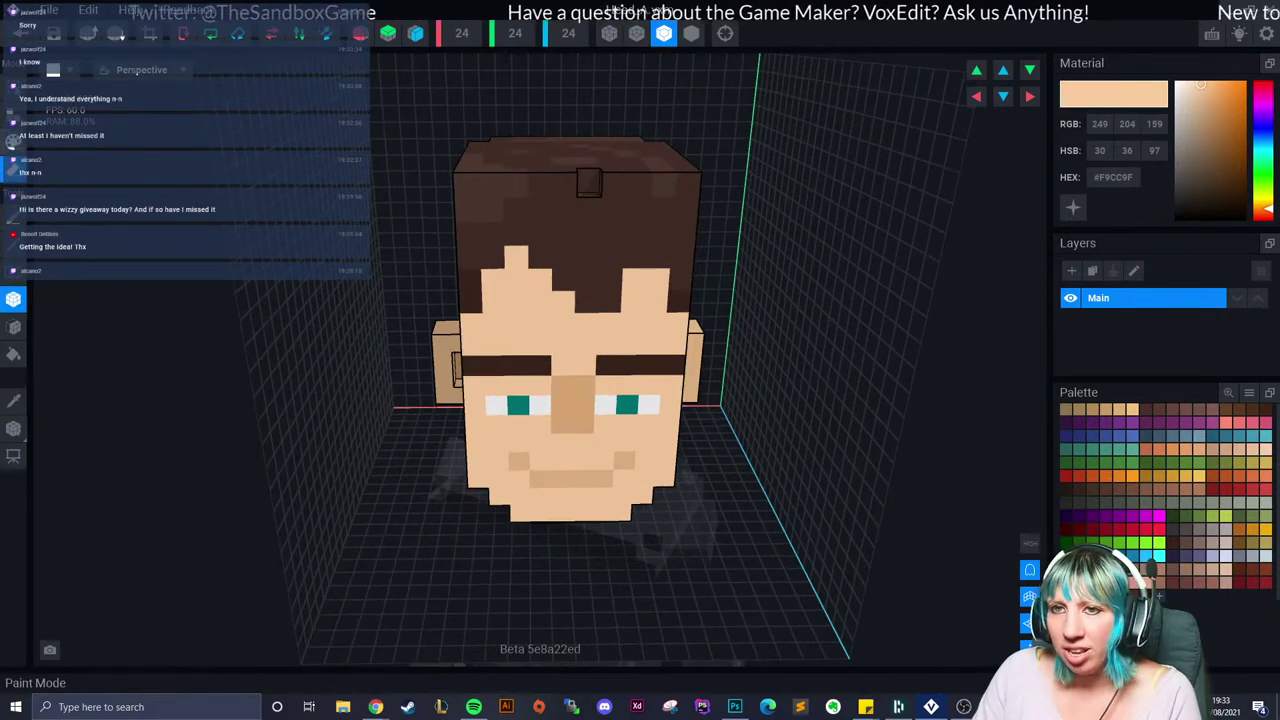
mouse_move(540, 257)
left_mouse_down()
mouse_move(608, 297)
mouse_move(636, 257)
mouse_move(658, 256)
mouse_move(680, 290)
mouse_move(636, 232)
left_mouse_up()
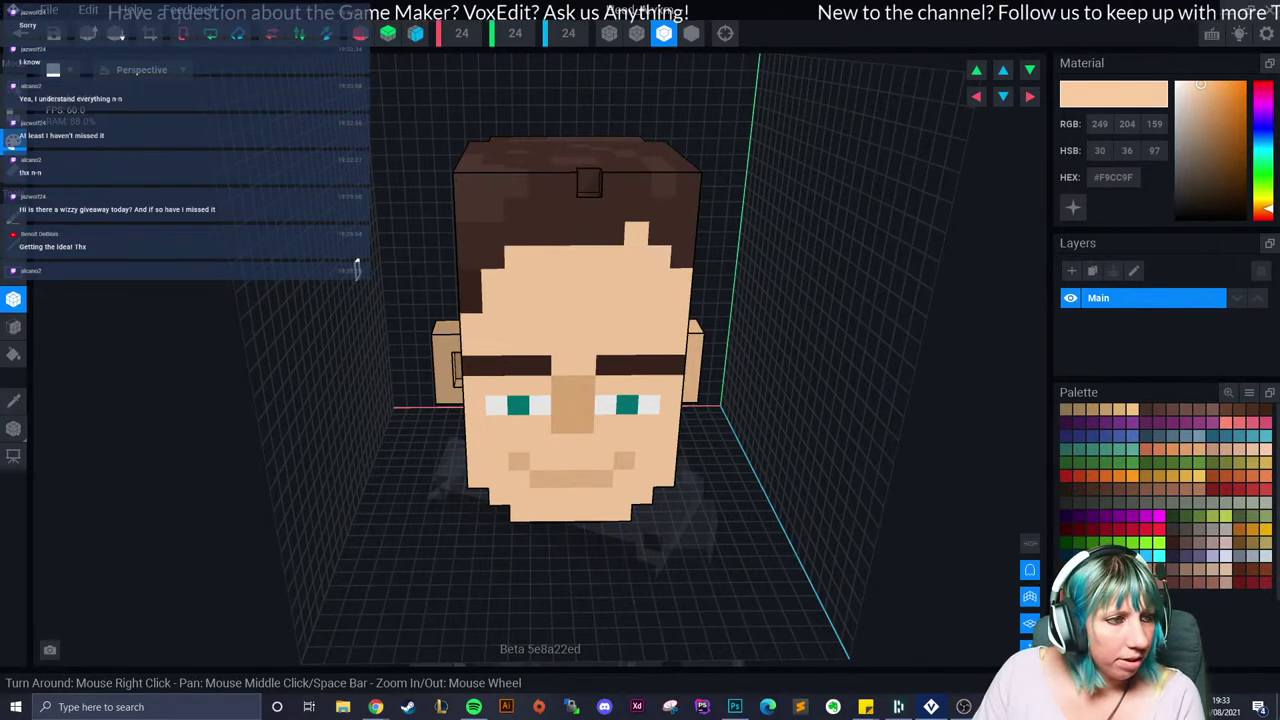
Step: Save the changes to Head_A and Avatar_V2 and return to the start page
left_click(20, 33)
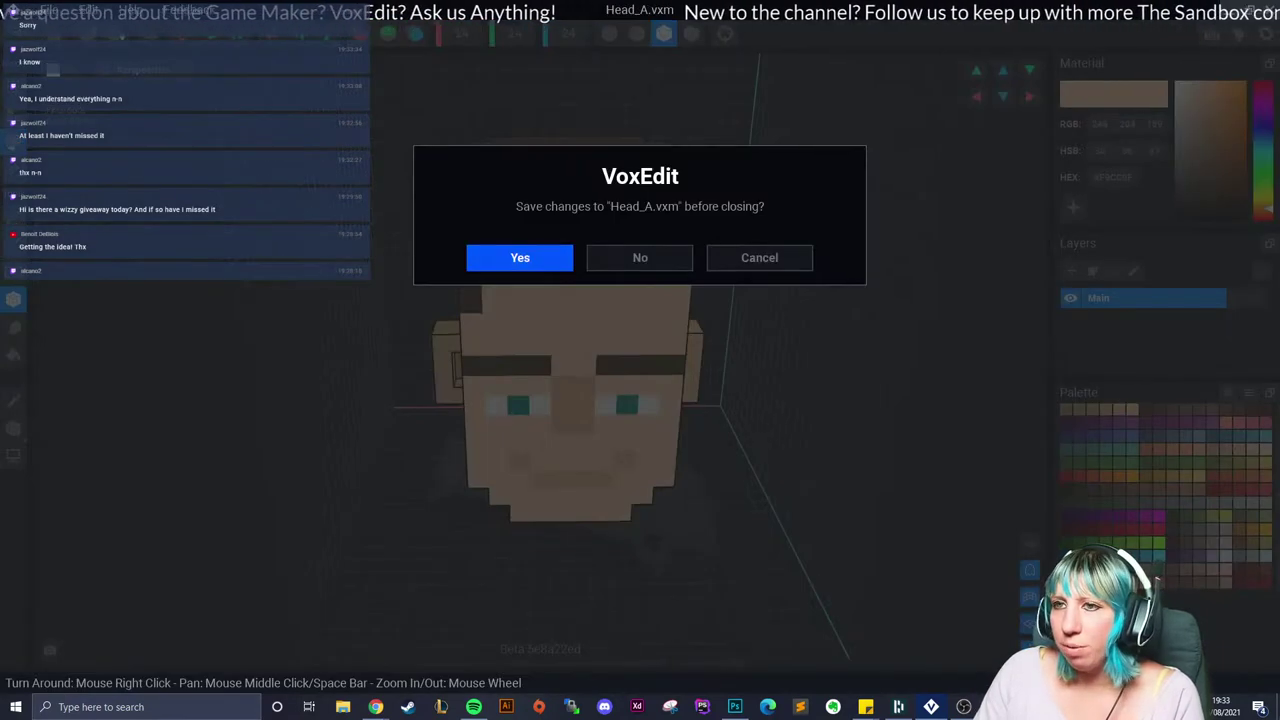
left_click(520, 257)
left_click(20, 33)
left_click(518, 256)
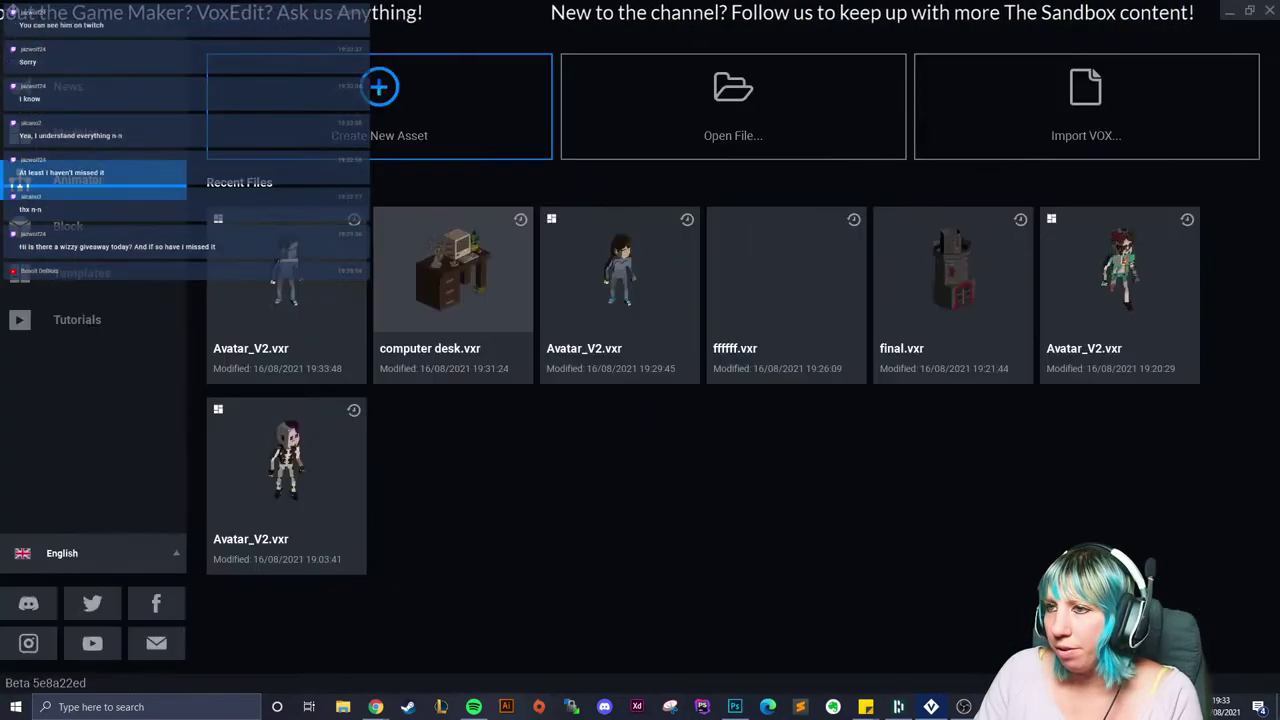
Step: Open the skeleton avatar with purple hair and examine its body and head from the front and sides
left_click(286, 460)
scroll(694, 214, "up", 5)
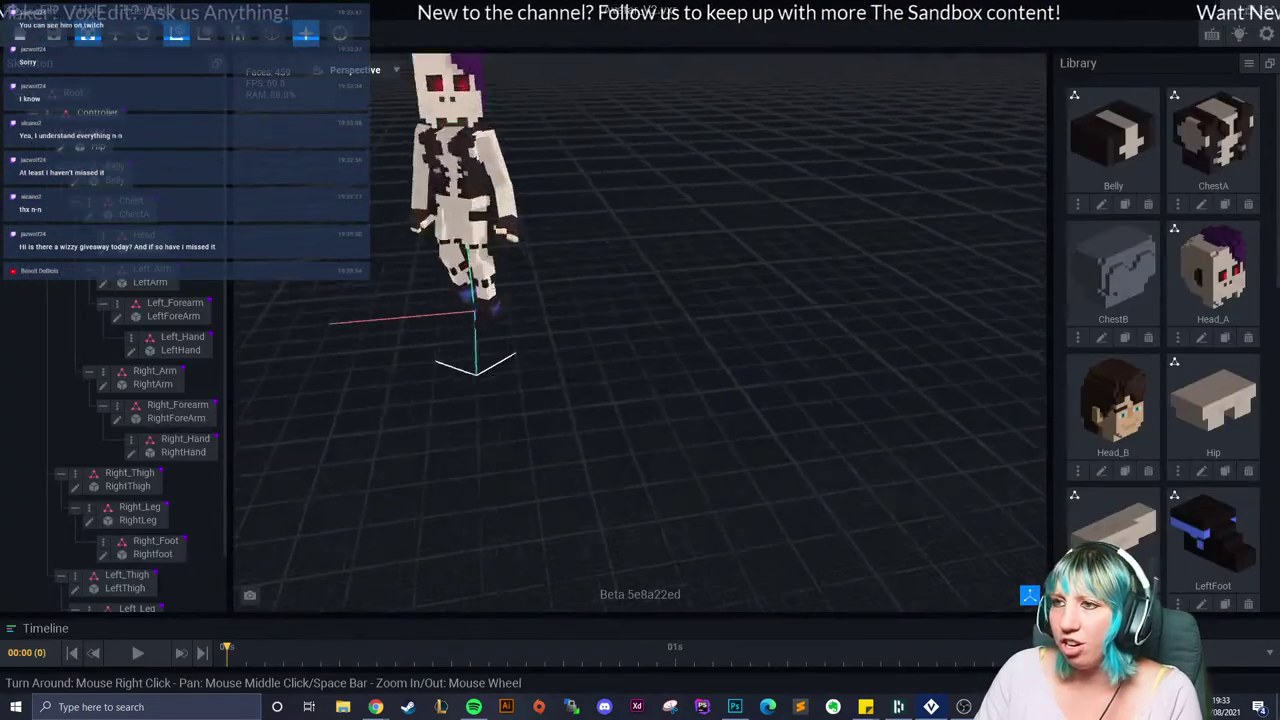
right_click_drag(694, 330, 614, 280)
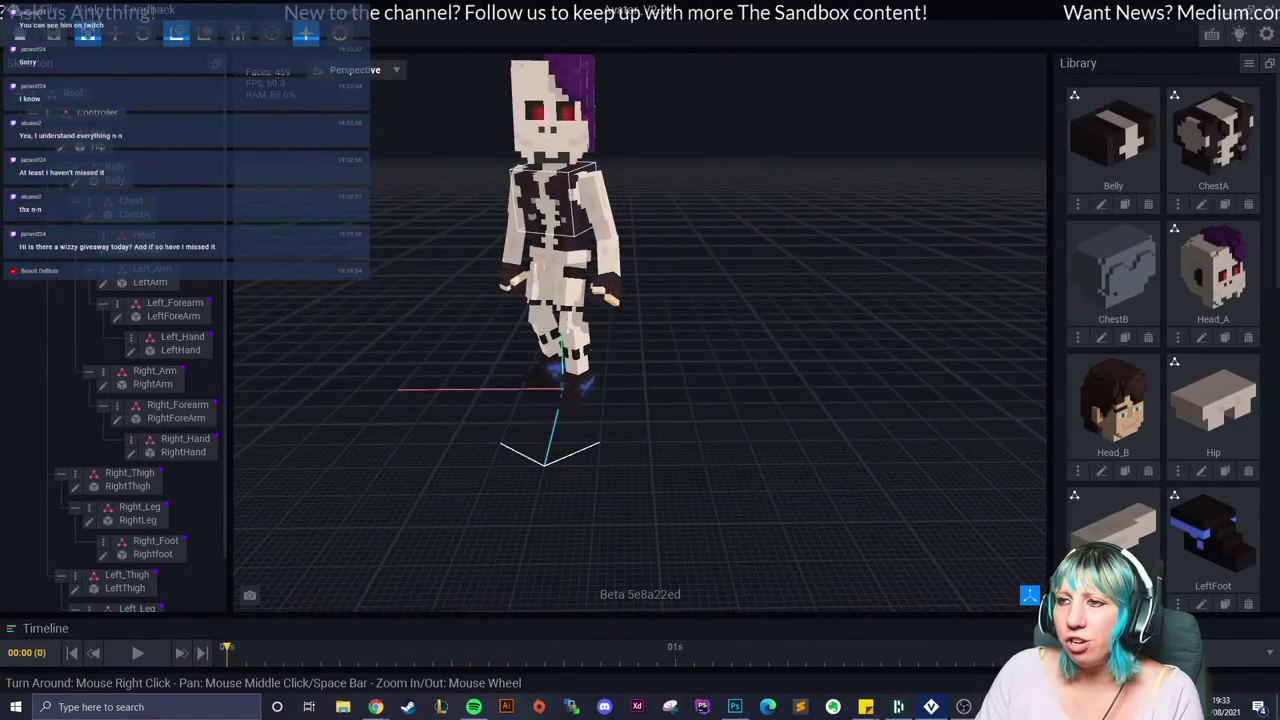
right_click_drag(614, 280, 960, 300)
scroll(680, 350, "up", 6)
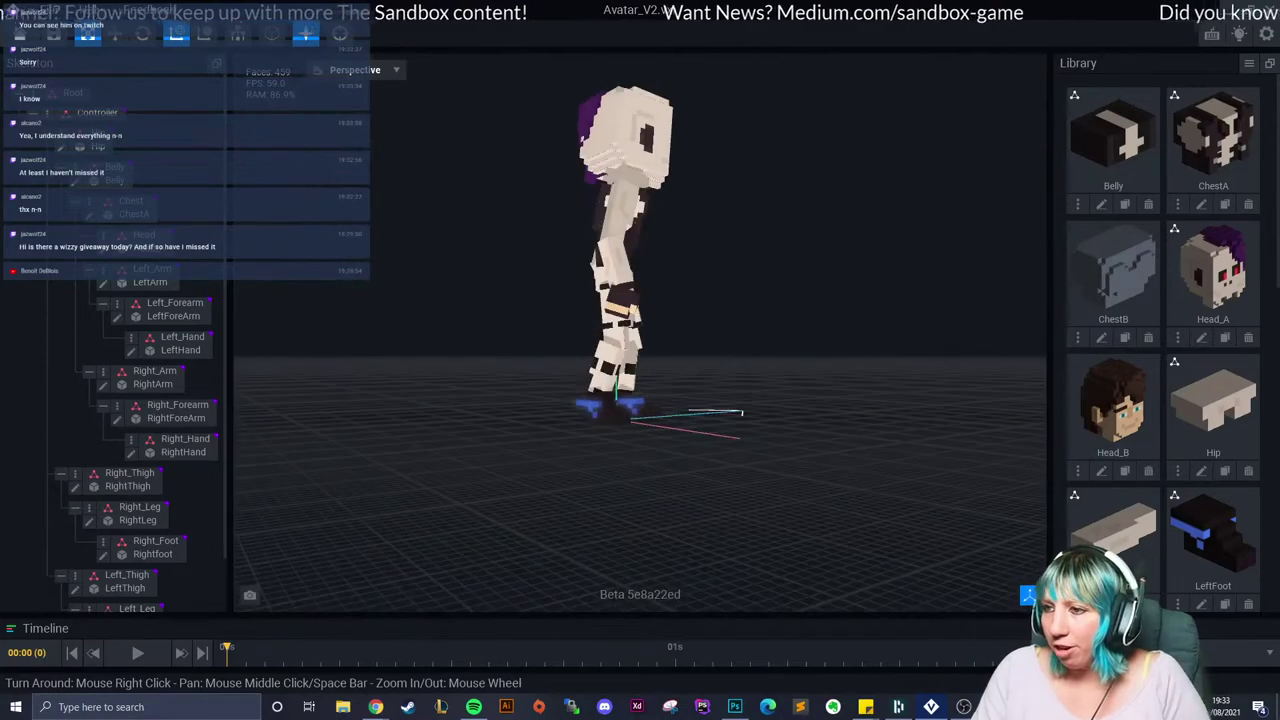
scroll(703, 385, "down", 8)
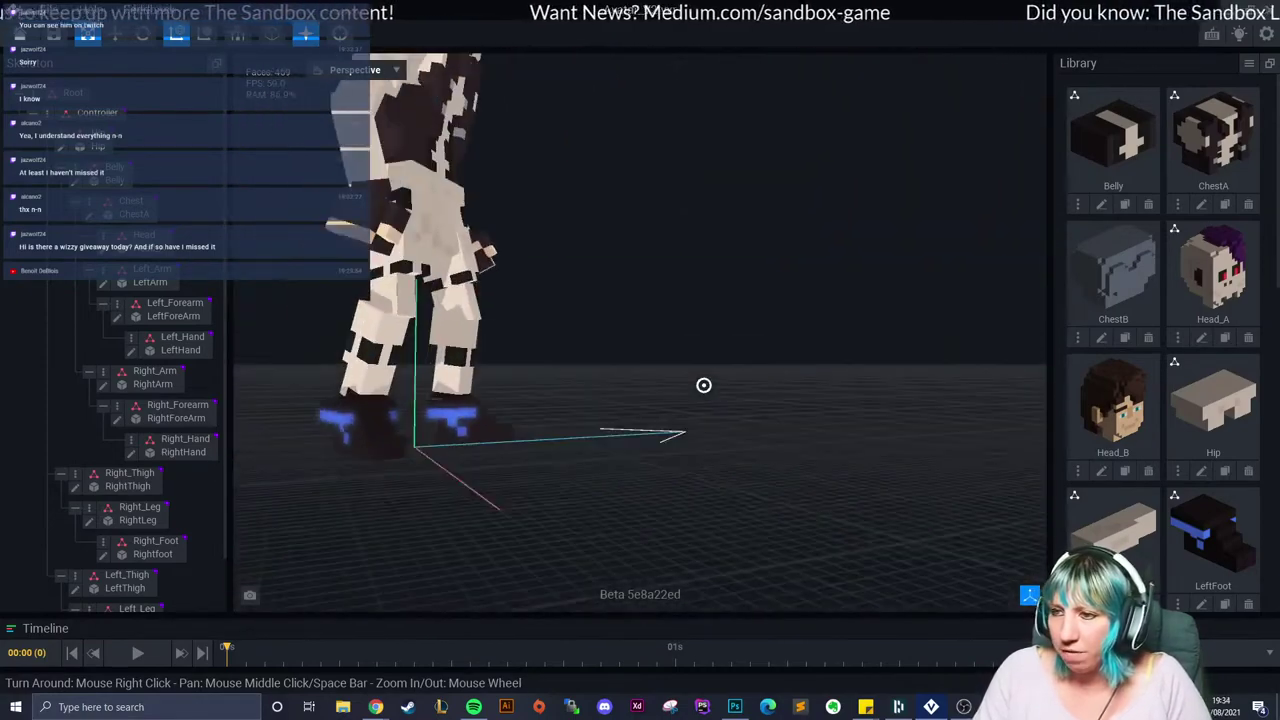
scroll(640, 380, "up", 5)
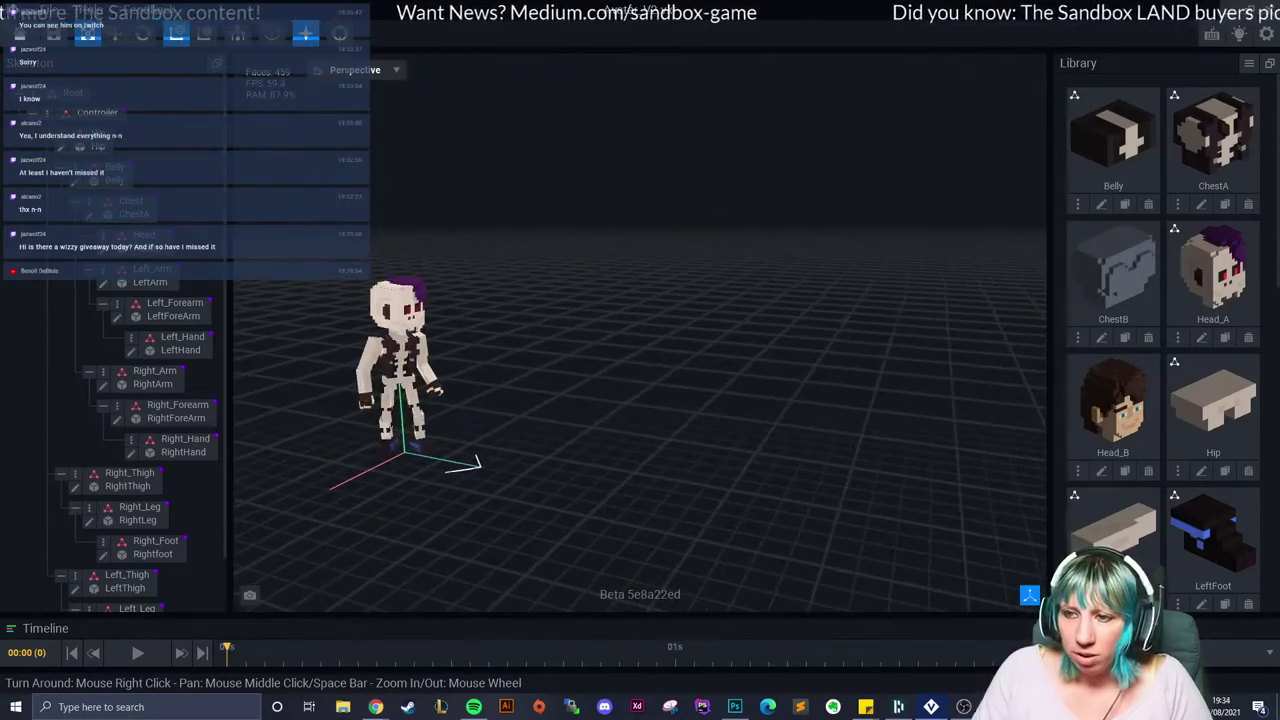
right_click_drag(640, 380, 540, 380)
Step: Save and close the skeleton avatar, and reopen the grey-suited Avatar_V2 with its Head_A model in the editor
left_click(20, 33)
left_click(519, 257)
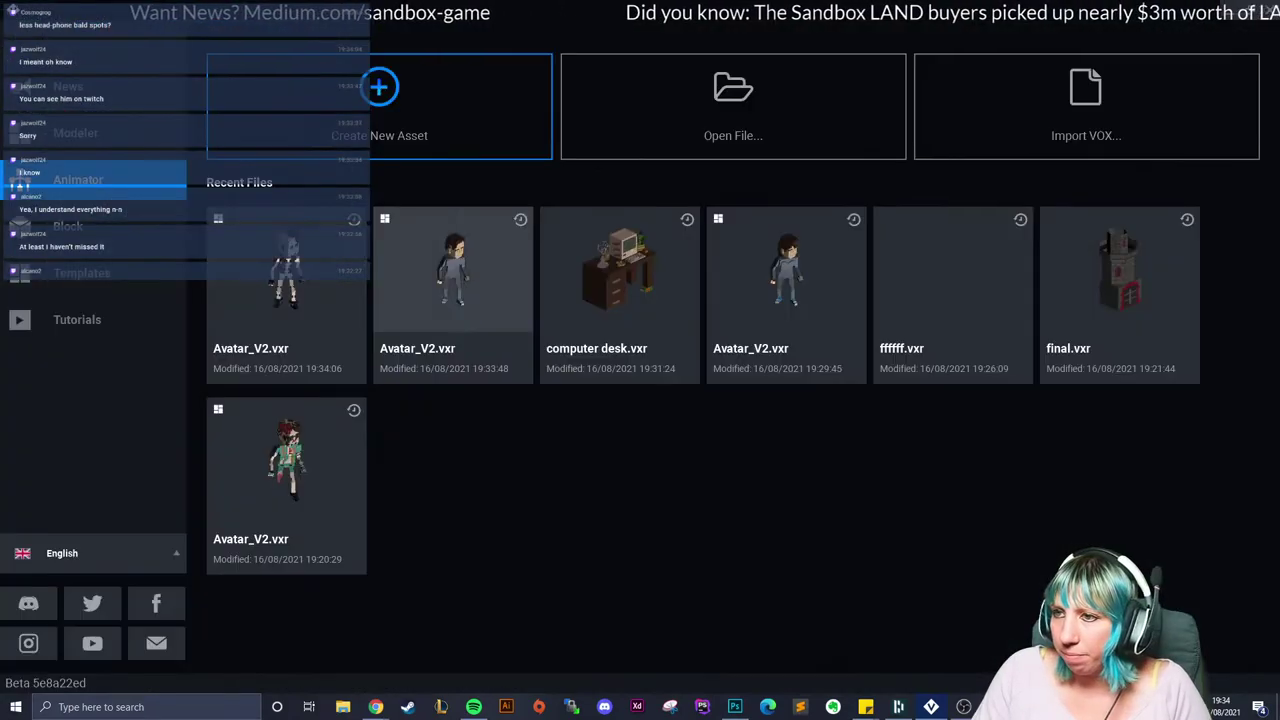
left_click(453, 270)
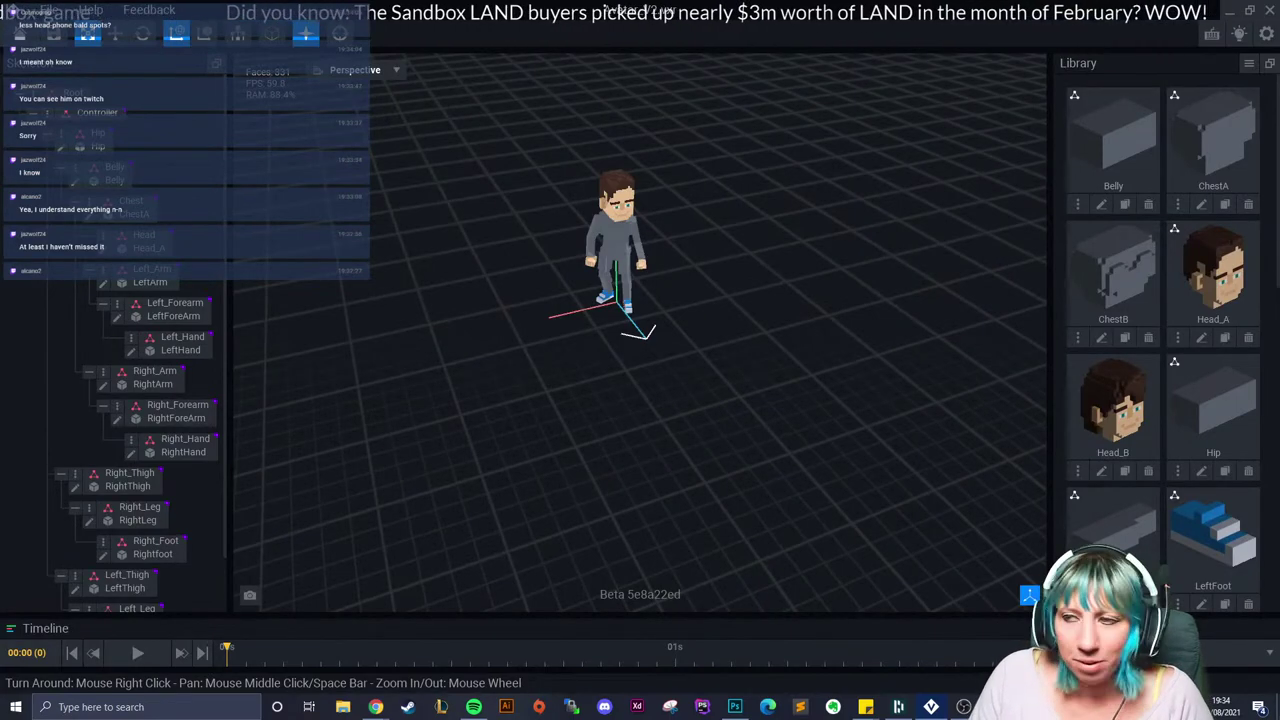
scroll(660, 240, "up", 6)
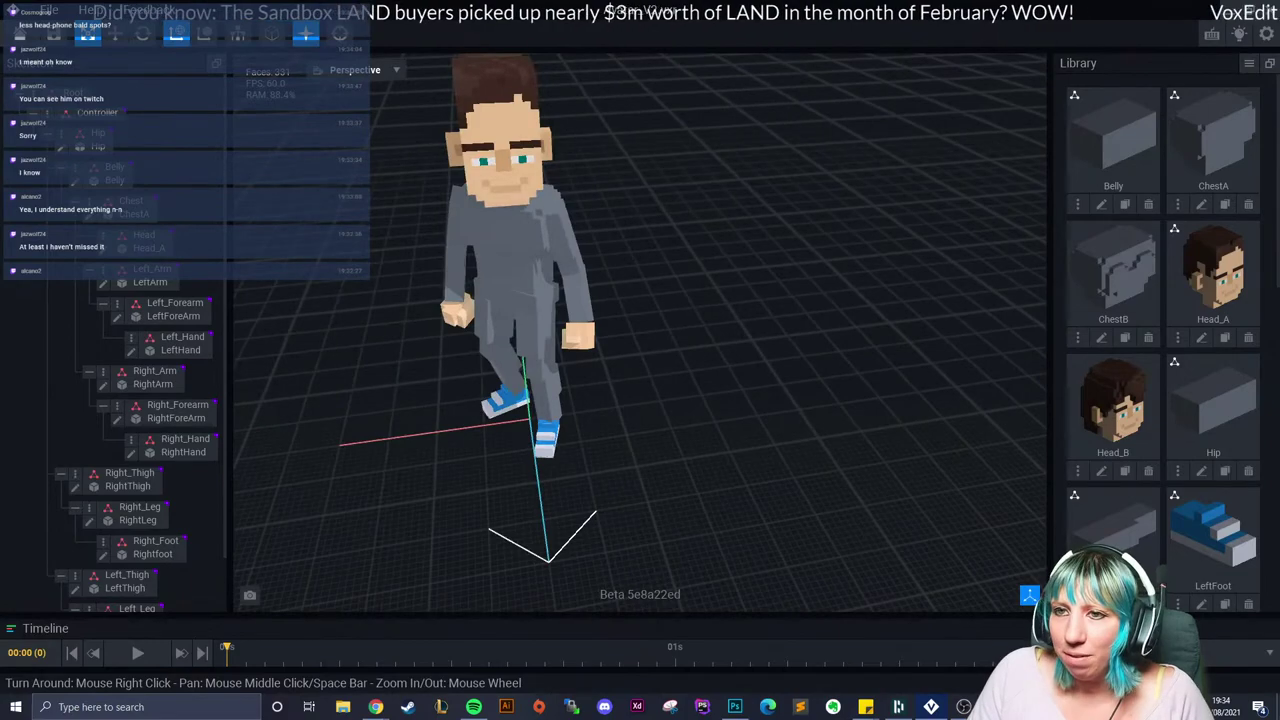
double_click(432, 236)
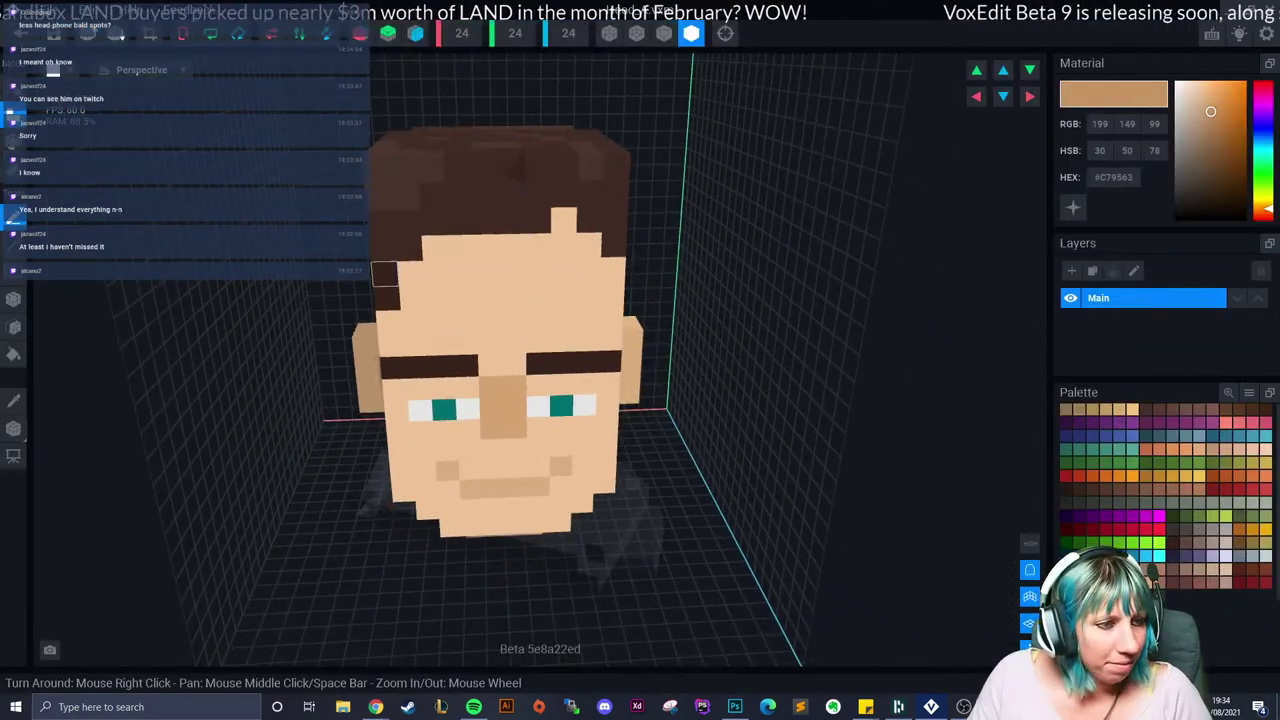
Step: Sample the dark brown hair colour #422D26 and, with voxel edges outlined, paint it along the forehead hairline to extend the fringe
left_click(13, 401)
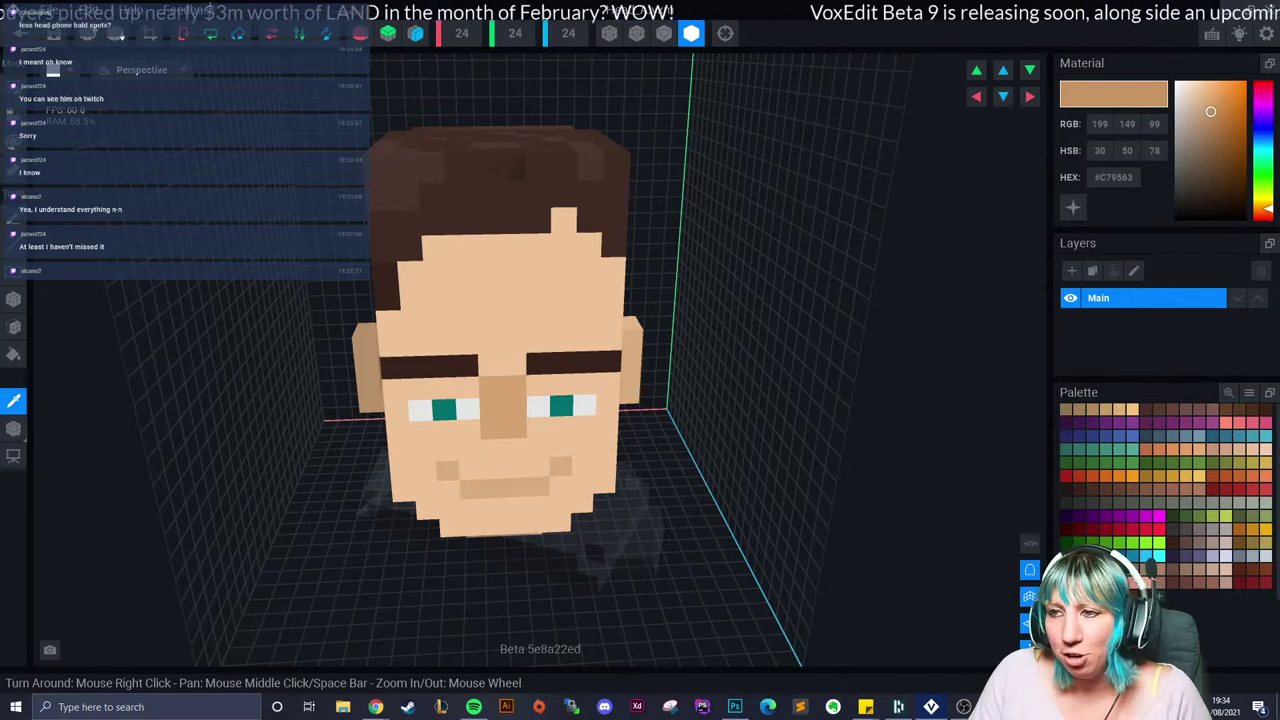
left_click(508, 220)
left_click(434, 249)
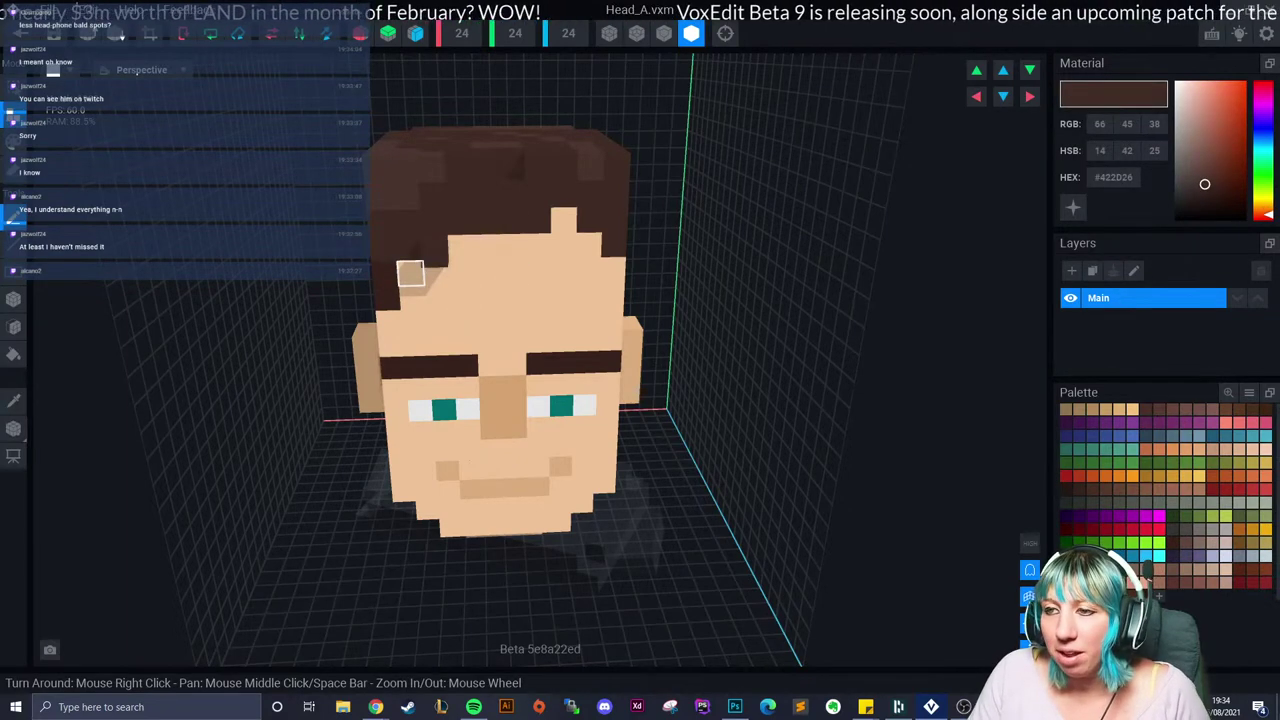
key("ctrl+z")
left_click(663, 33)
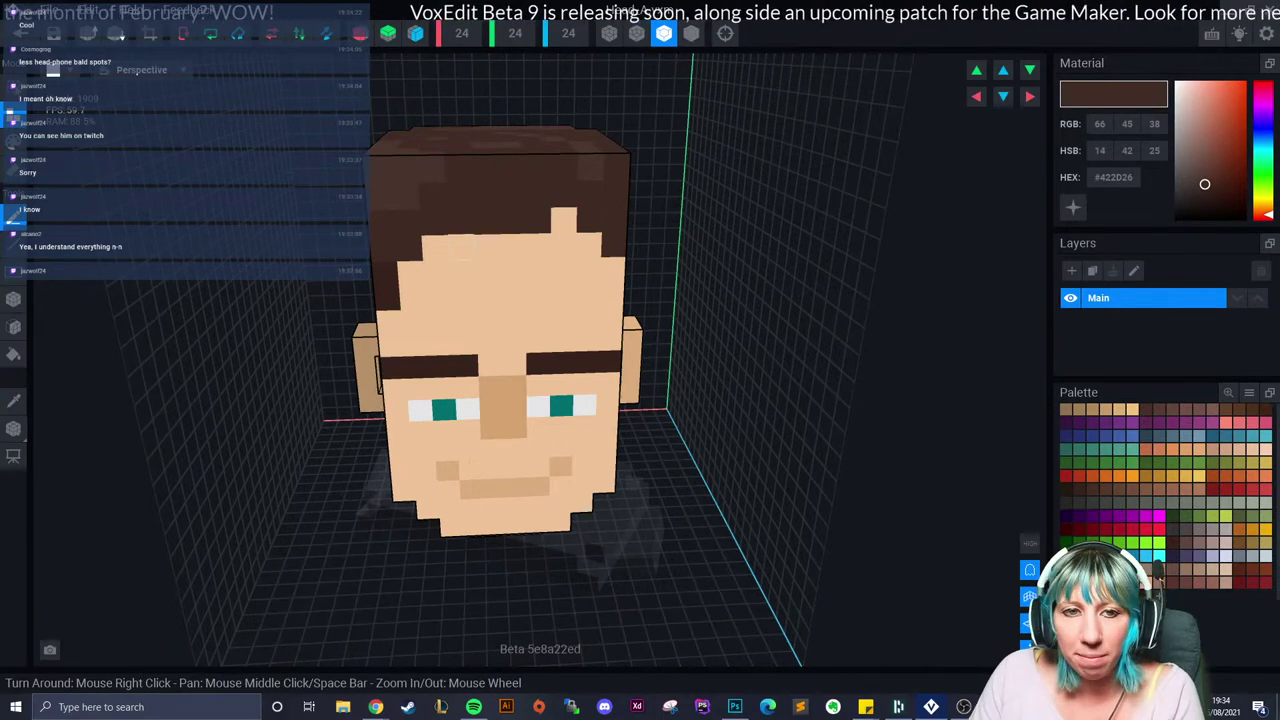
right_click_drag(463, 250, 454, 250)
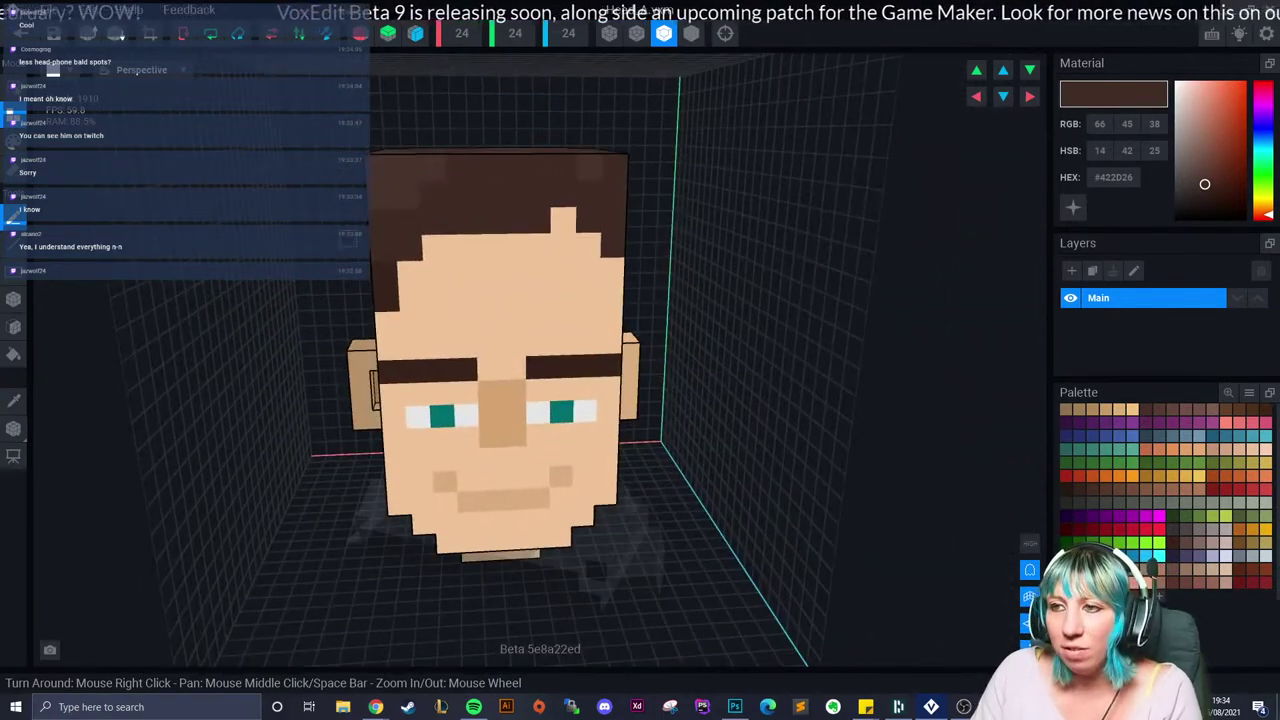
left_click(13, 299)
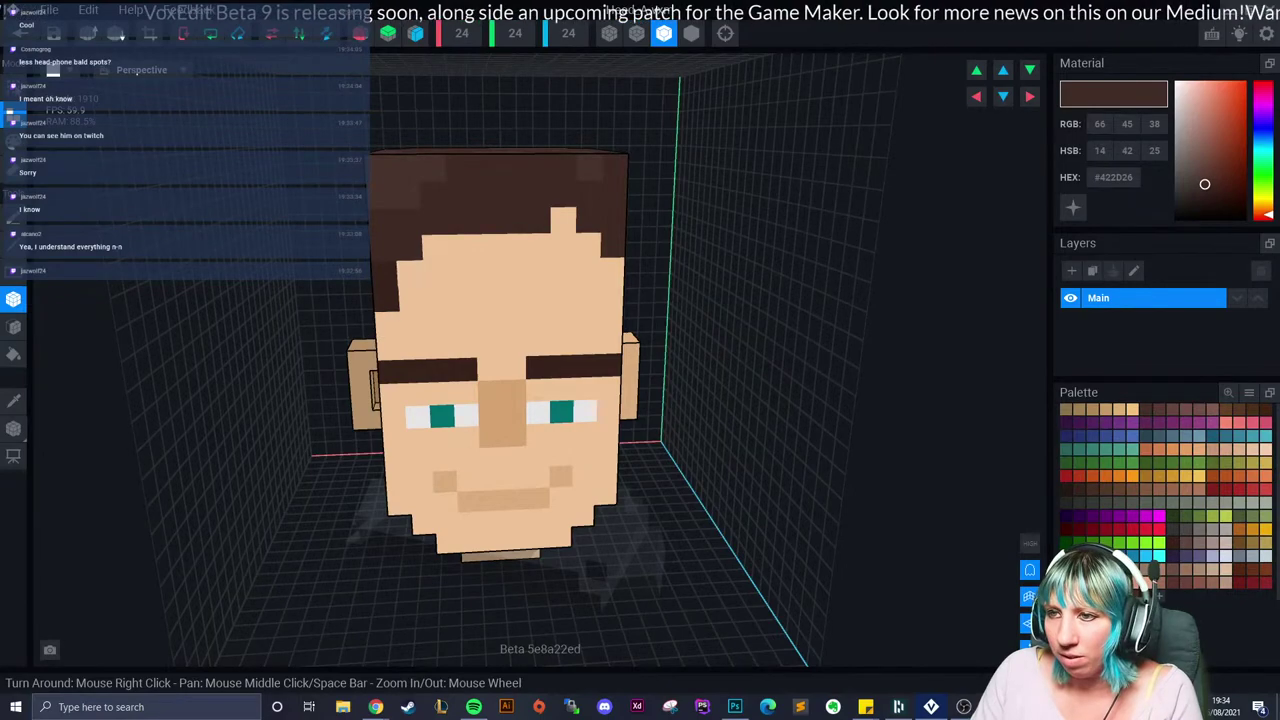
left_click(408, 276)
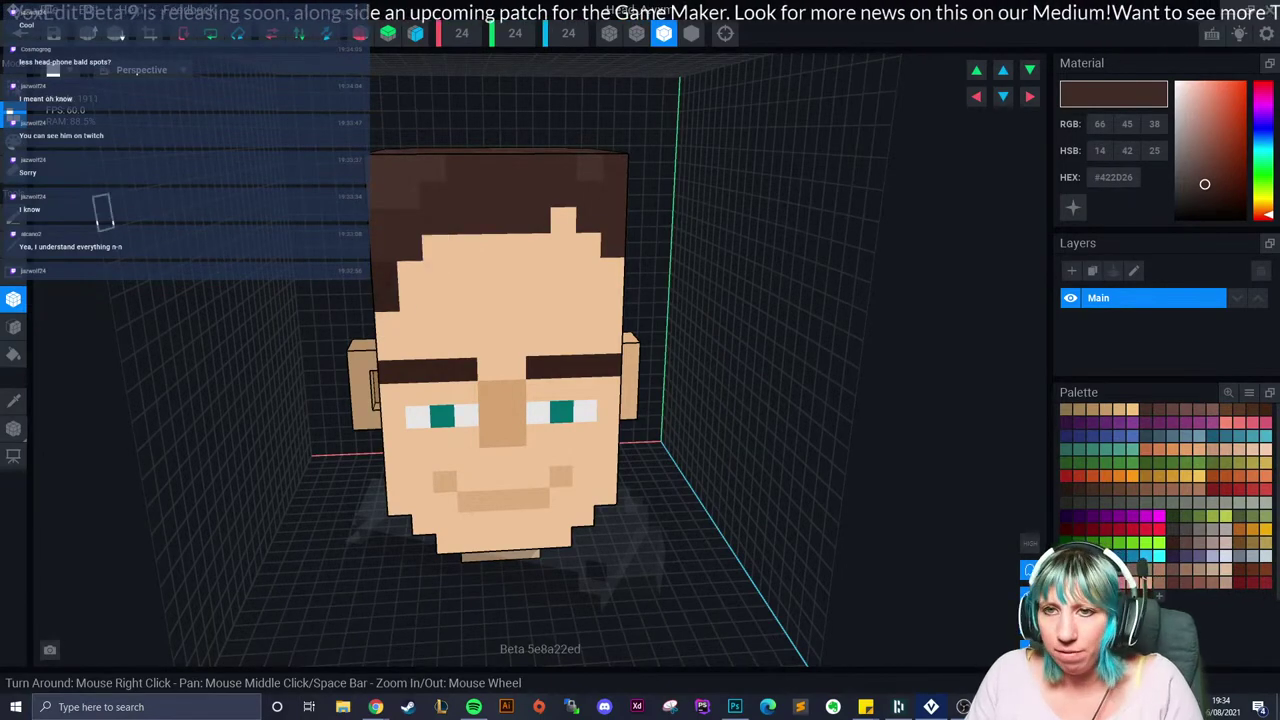
left_click(461, 247)
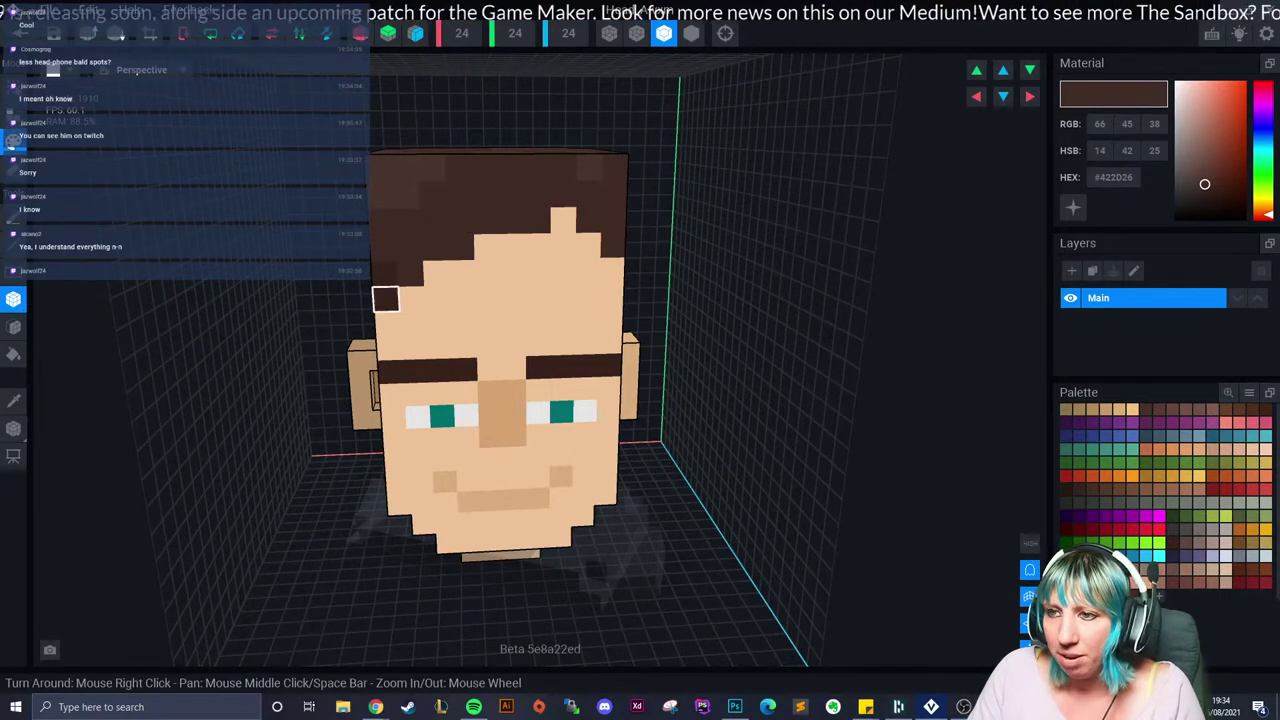
Step: Paint the exposed skin patch above the avatar's right ear in the dark brown hair colour
right_click_drag(300, 318, 400, 328)
left_click(377, 325)
middle_click_drag(288, 345, 360, 343)
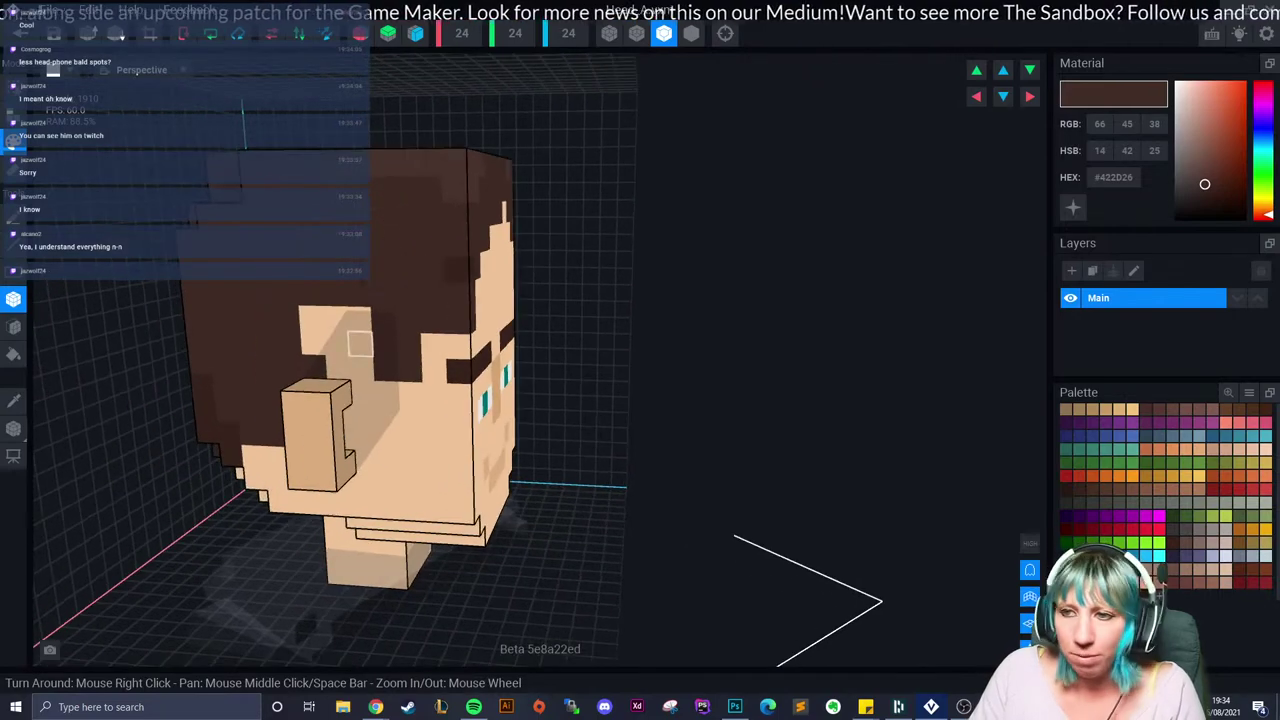
left_click_drag(311, 318, 368, 364)
Step: Paint the exposed skin above the avatar's left ear and along the left temple dark brown
mouse_move(368, 364)
right_mouse_down()
mouse_move(386, 366)
mouse_move(334, 334)
right_mouse_up()
scroll(382, 368, "up", 5)
mouse_move(197, 295)
left_mouse_down()
mouse_move(412, 397)
mouse_move(412, 432)
left_mouse_up()
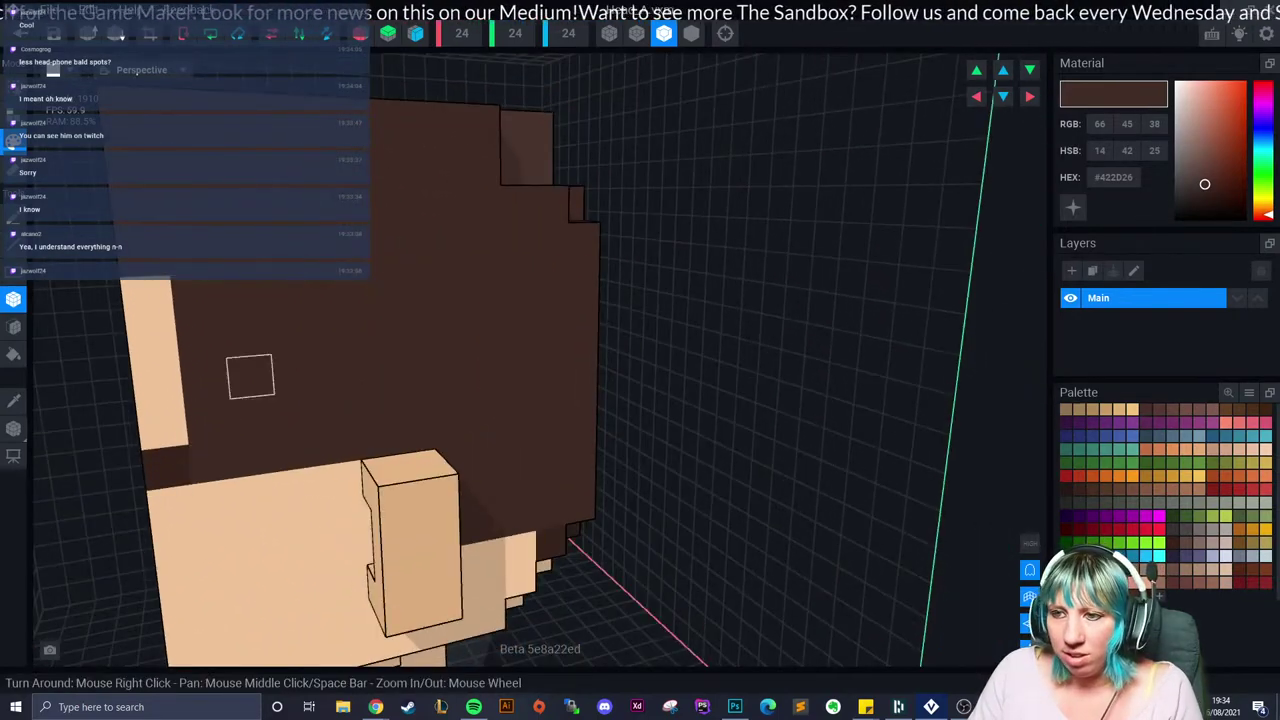
left_click_drag(147, 298, 165, 430)
right_click_drag(170, 435, 380, 452)
scroll(258, 432, "down", 2)
scroll(361, 411, "down", 3)
scroll(360, 465, "up", 1)
middle_click_drag(337, 491, 373, 418)
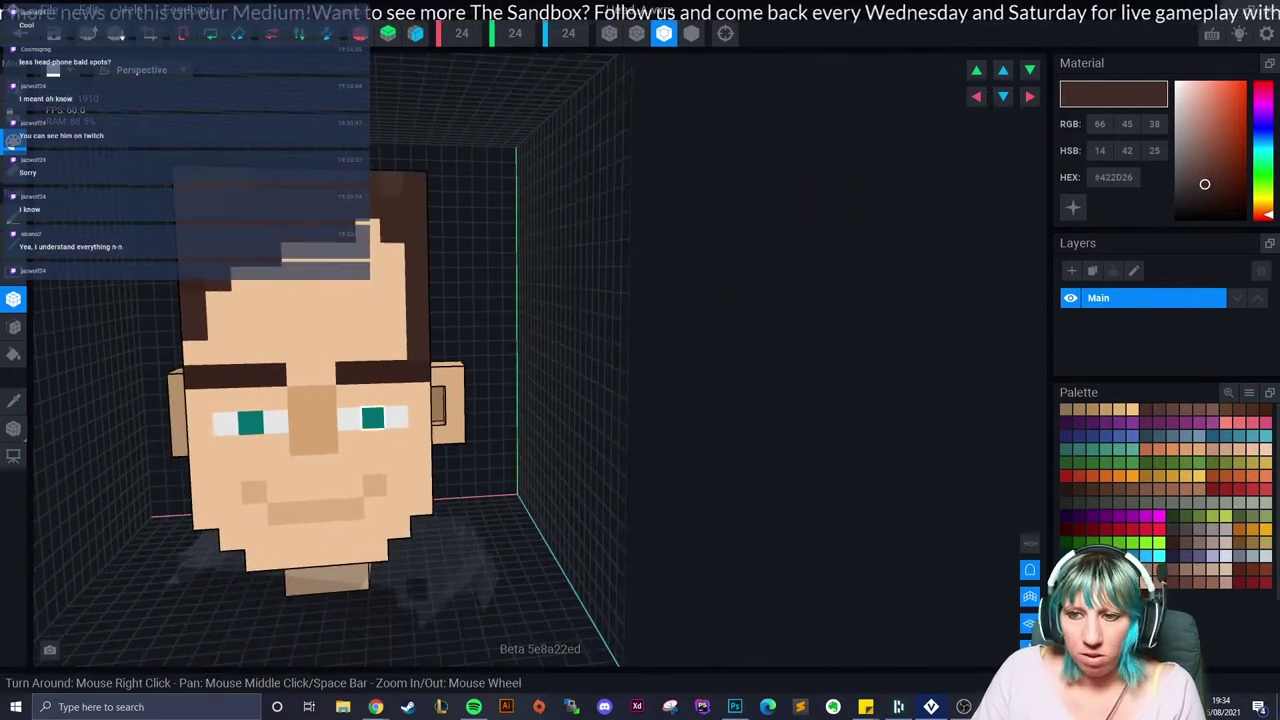
Step: Attach a raised layer of dark brown hair voxels to the right side of the head above the ear
right_click_drag(326, 443, 91, 265)
left_click_drag(324, 350, 250, 349)
right_click_drag(250, 349, 294, 406)
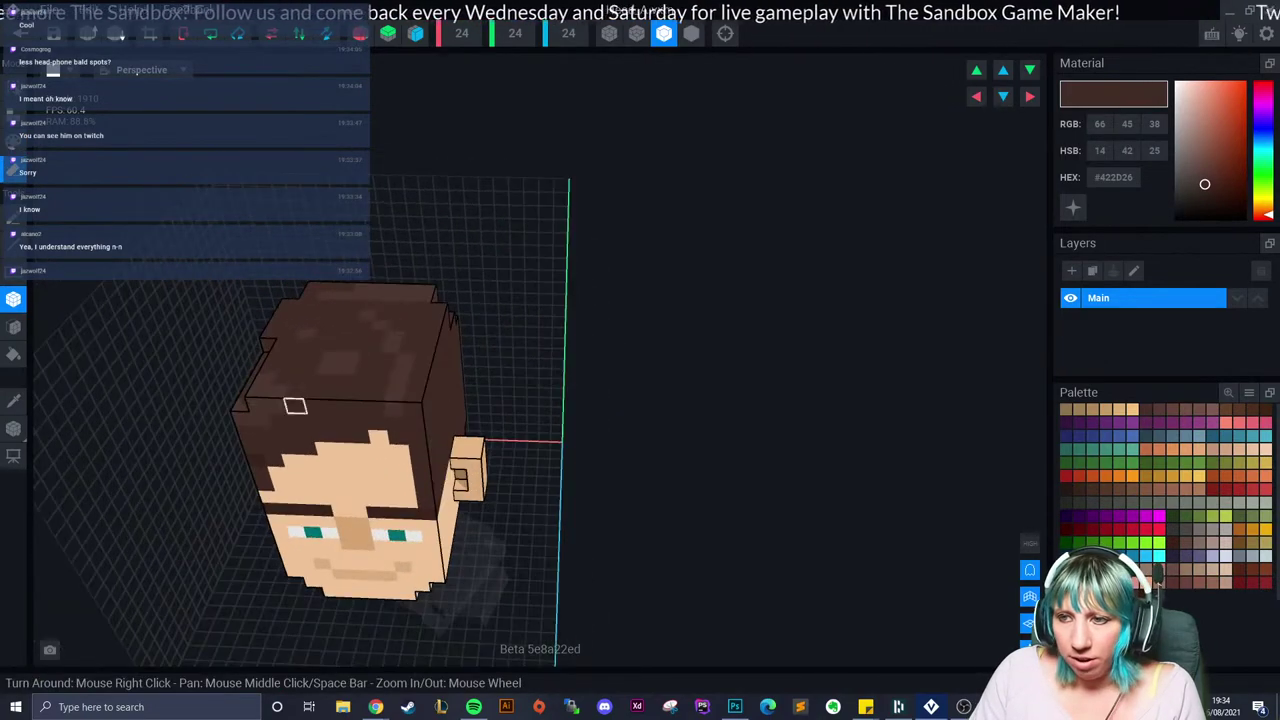
left_click_drag(414, 405, 414, 403)
right_click_drag(420, 385, 333, 416)
right_click_drag(251, 420, 343, 414)
mouse_move(197, 308)
right_mouse_down()
mouse_move(300, 332)
mouse_move(413, 332)
mouse_move(352, 343)
mouse_move(369, 290)
right_mouse_up()
left_click_drag(348, 335, 363, 478)
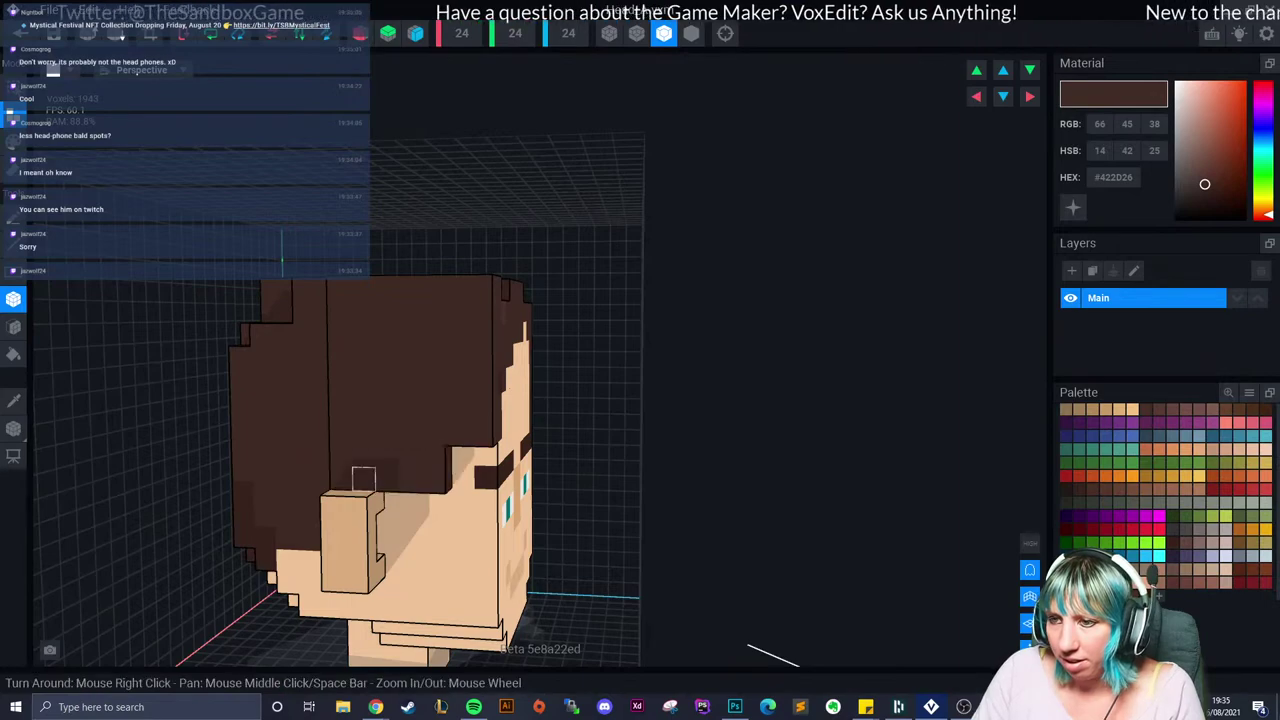
Step: Extend the raised hair downwards in front of the avatar's right ear to form a sideburn
right_click_drag(363, 478, 389, 526)
middle_click_drag(389, 526, 465, 480)
scroll(394, 492, "up", 2)
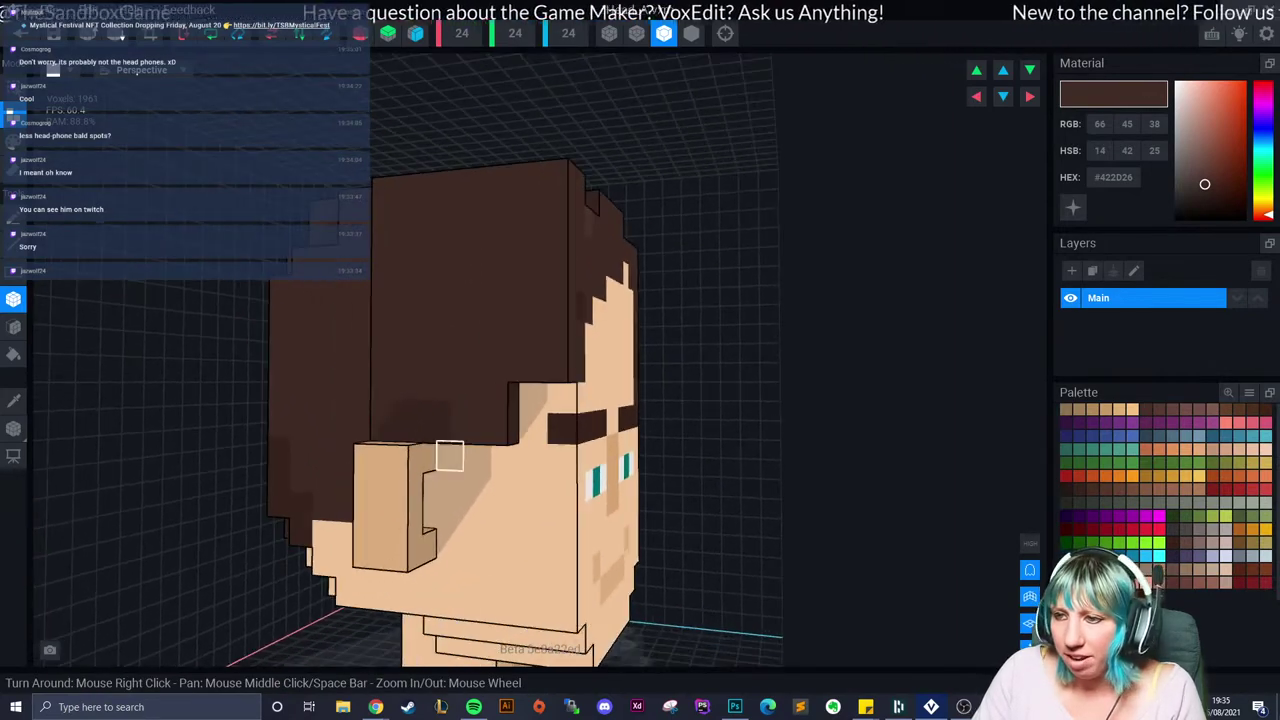
left_click_drag(450, 456, 480, 517)
right_click_drag(437, 520, 486, 446)
scroll(486, 446, "down", 2)
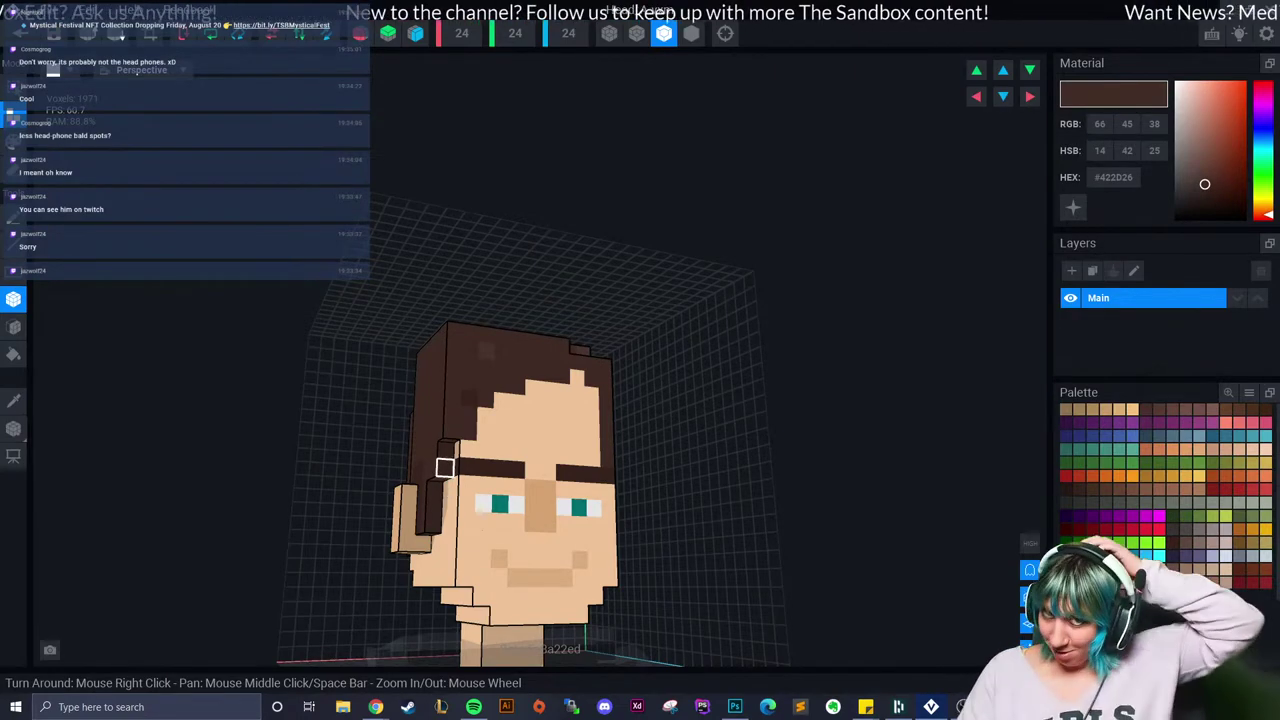
right_click_drag(429, 409, 293, 375)
scroll(303, 414, "up", 3)
scroll(310, 430, "up", 3)
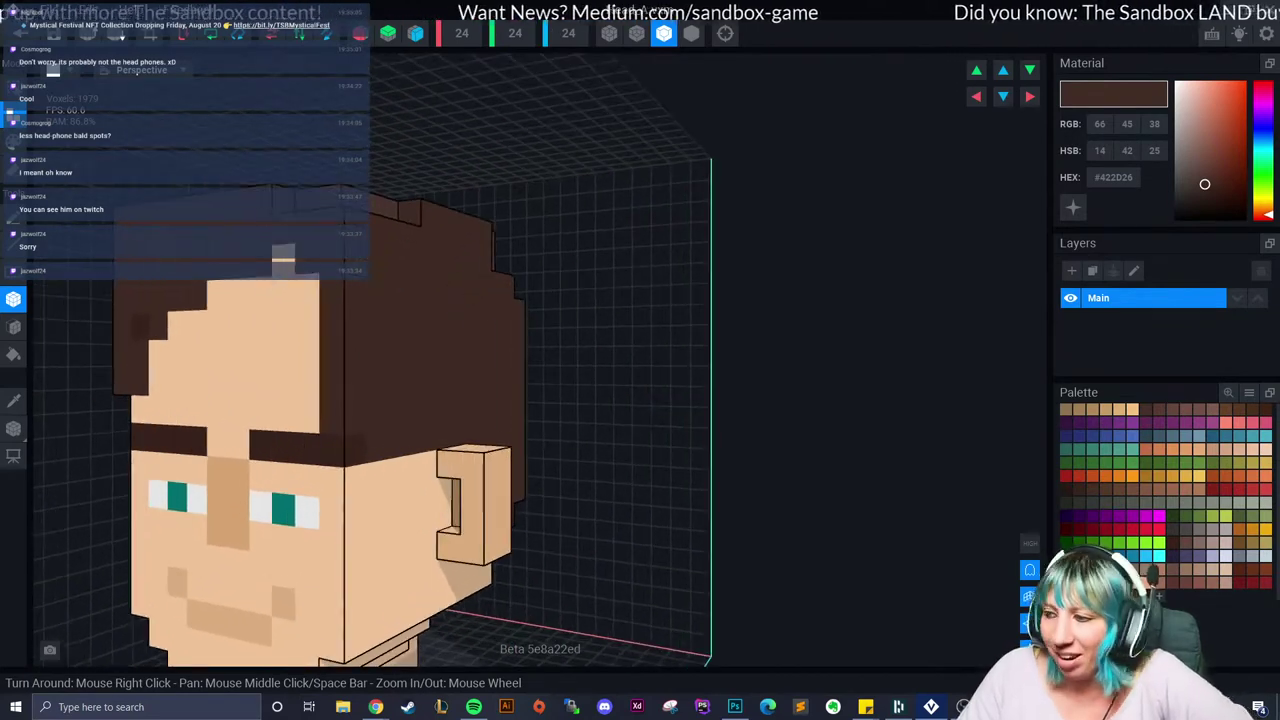
left_click(1226, 543)
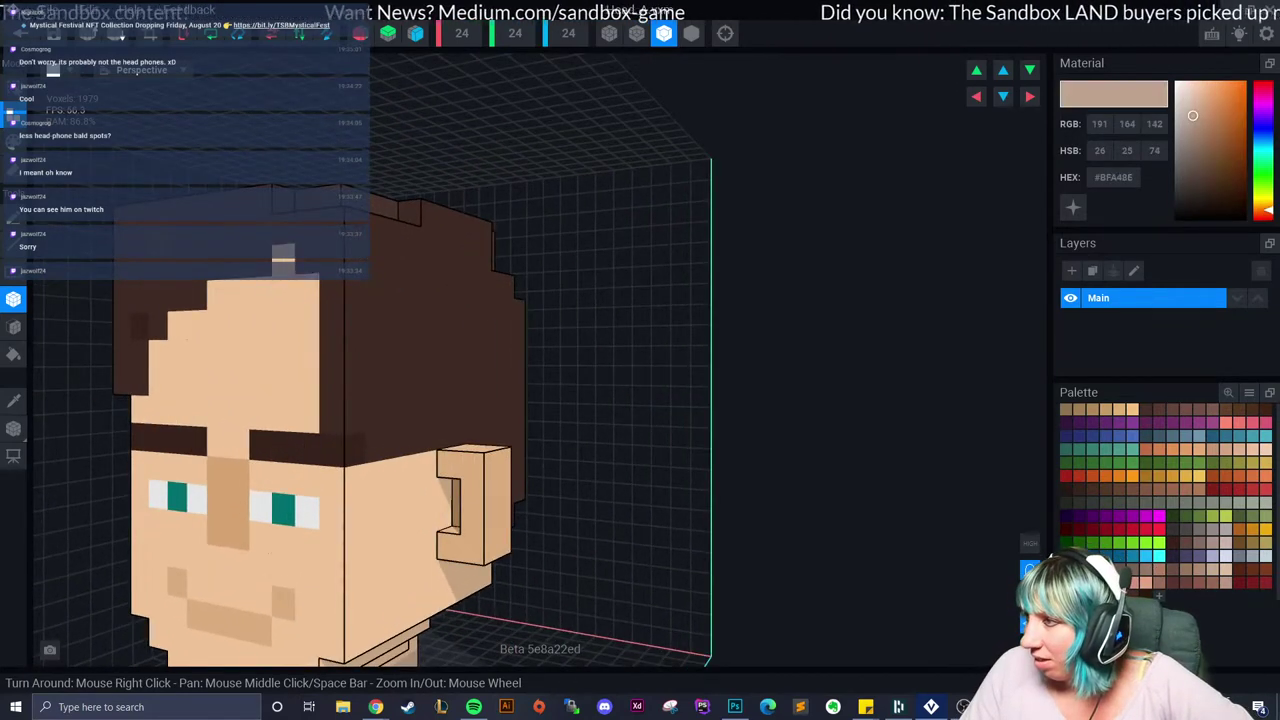
Step: Save the changes to Head_A and Avatar_V2, and reopen the skeleton avatar with purple hair
left_click(20, 33)
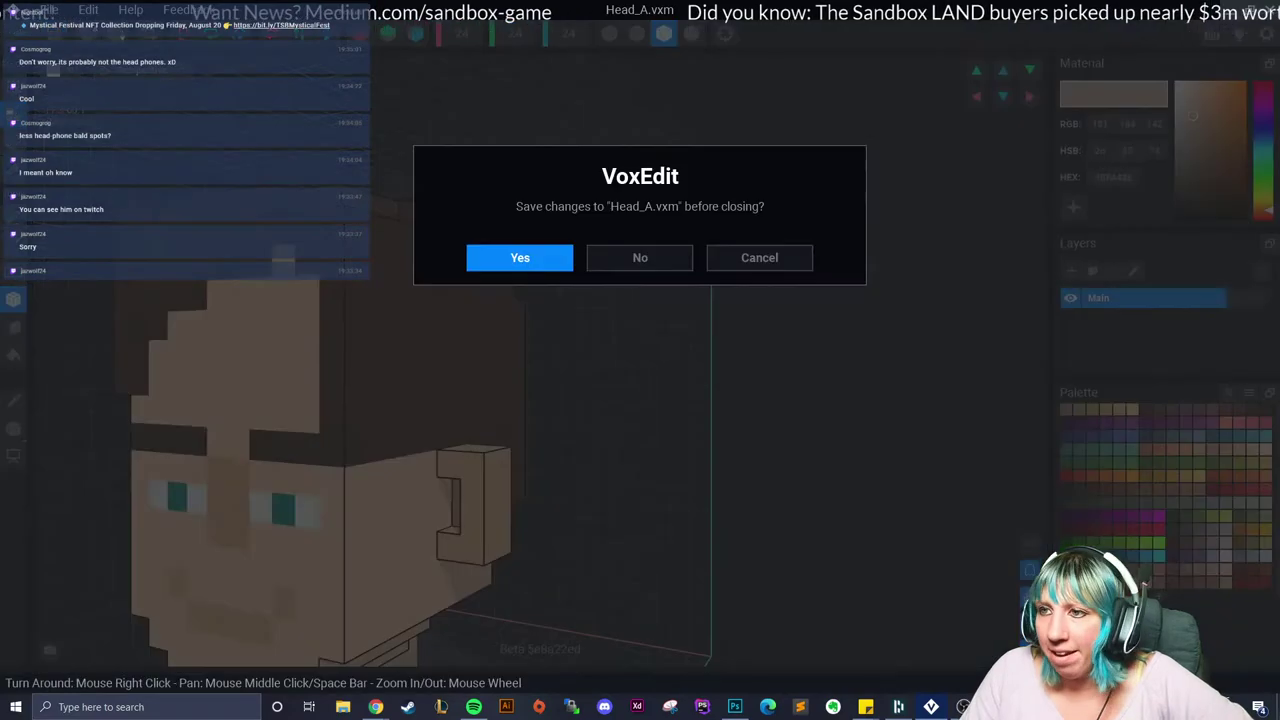
left_click(520, 258)
left_click(20, 33)
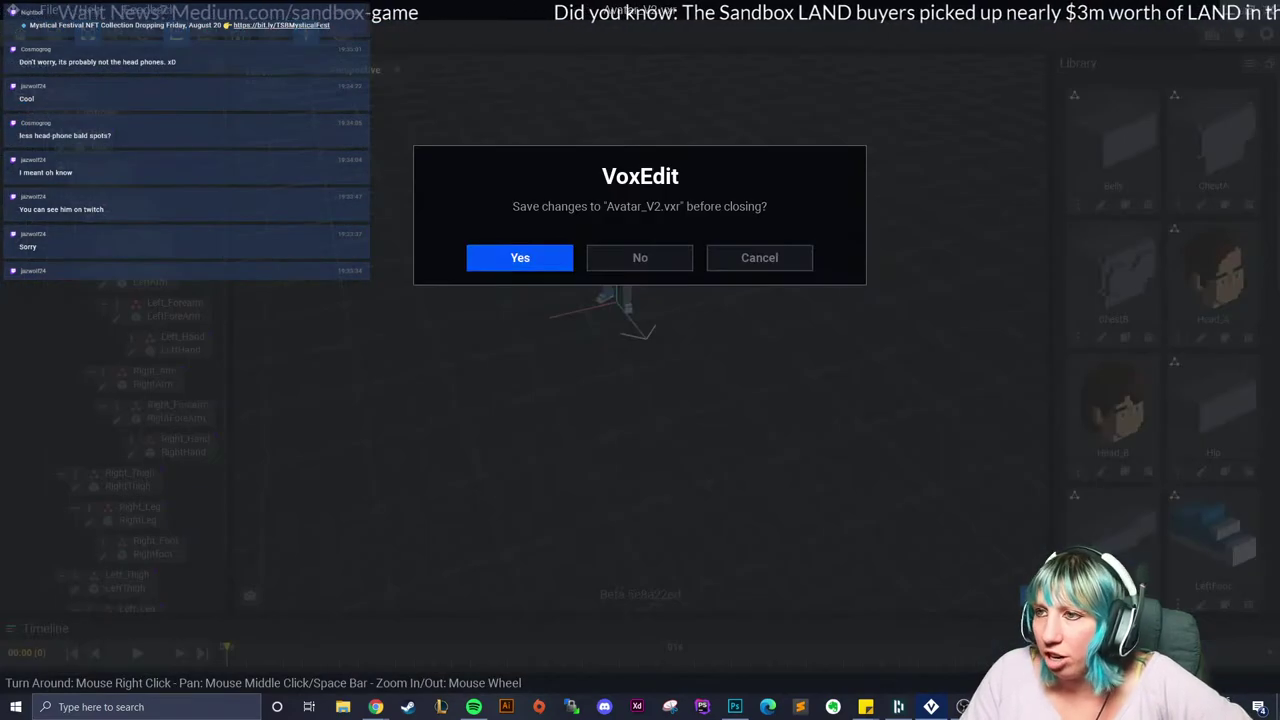
left_click(520, 258)
left_click(453, 270)
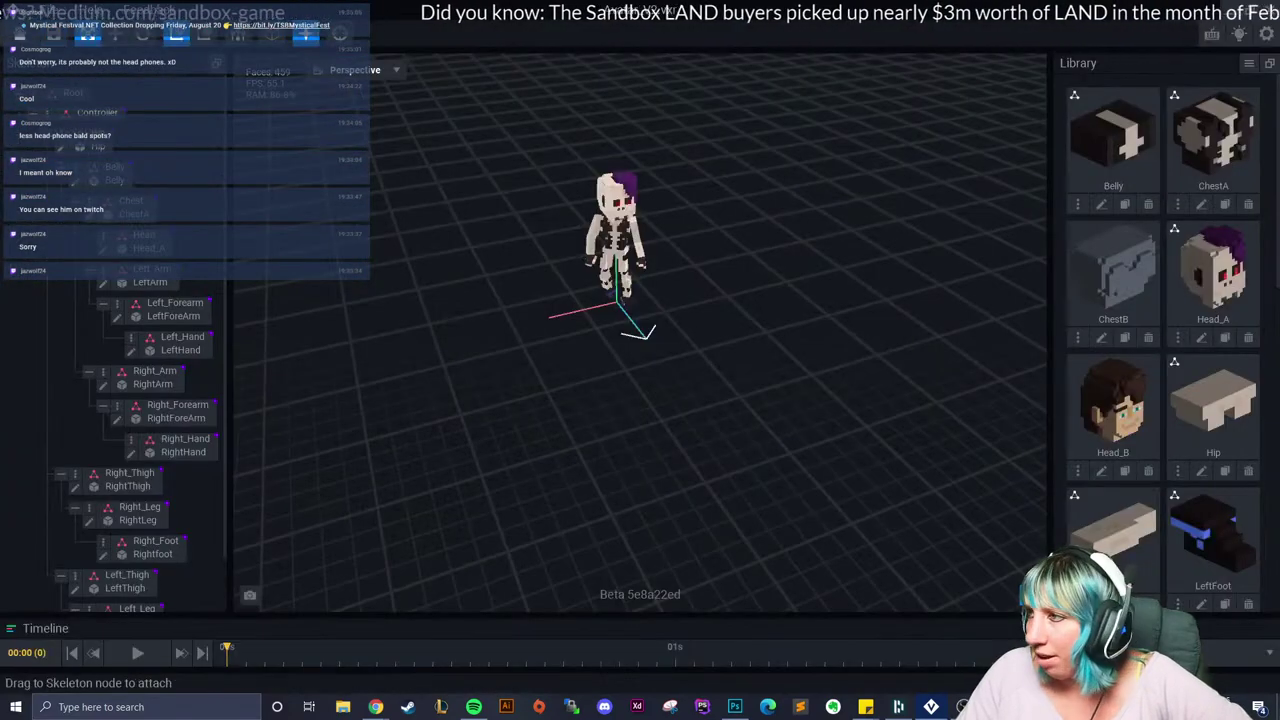
Step: Pick up and copy the skull's bone colour #EBD8C8 from the skeleton's head, and save Head_A
double_click(606, 200)
left_click(13, 400)
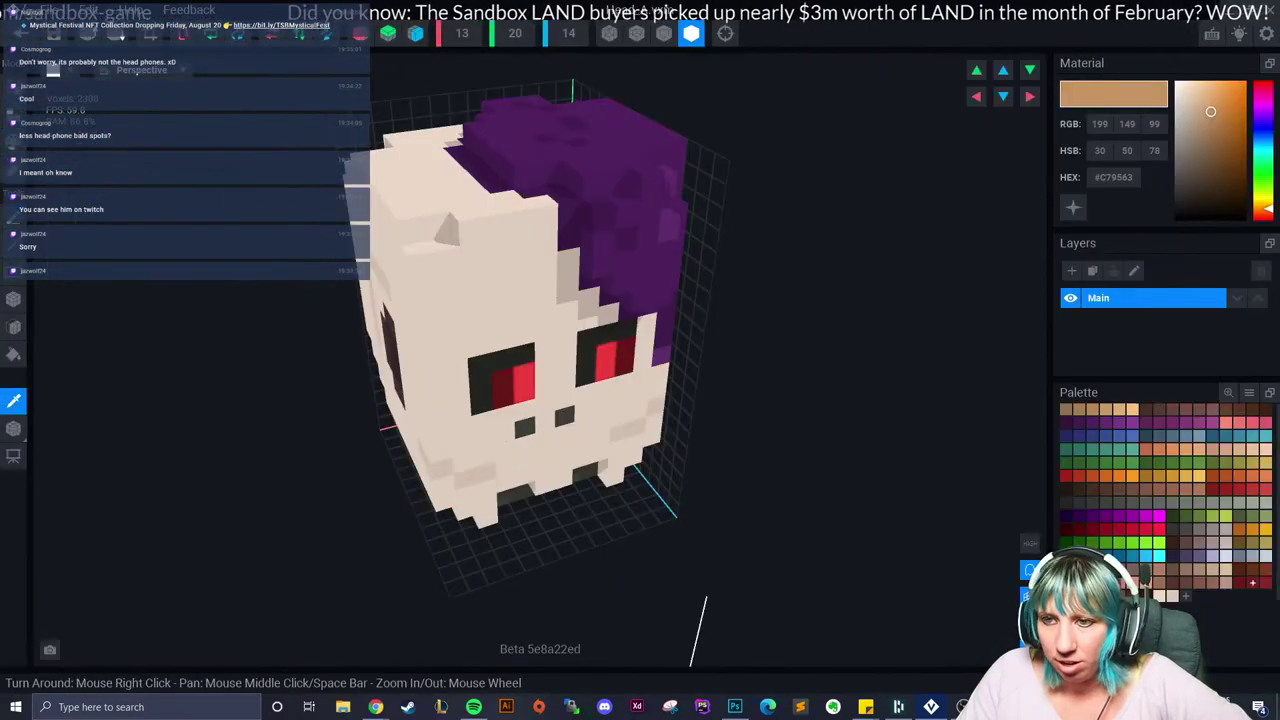
left_click(448, 262)
right_click(1113, 178)
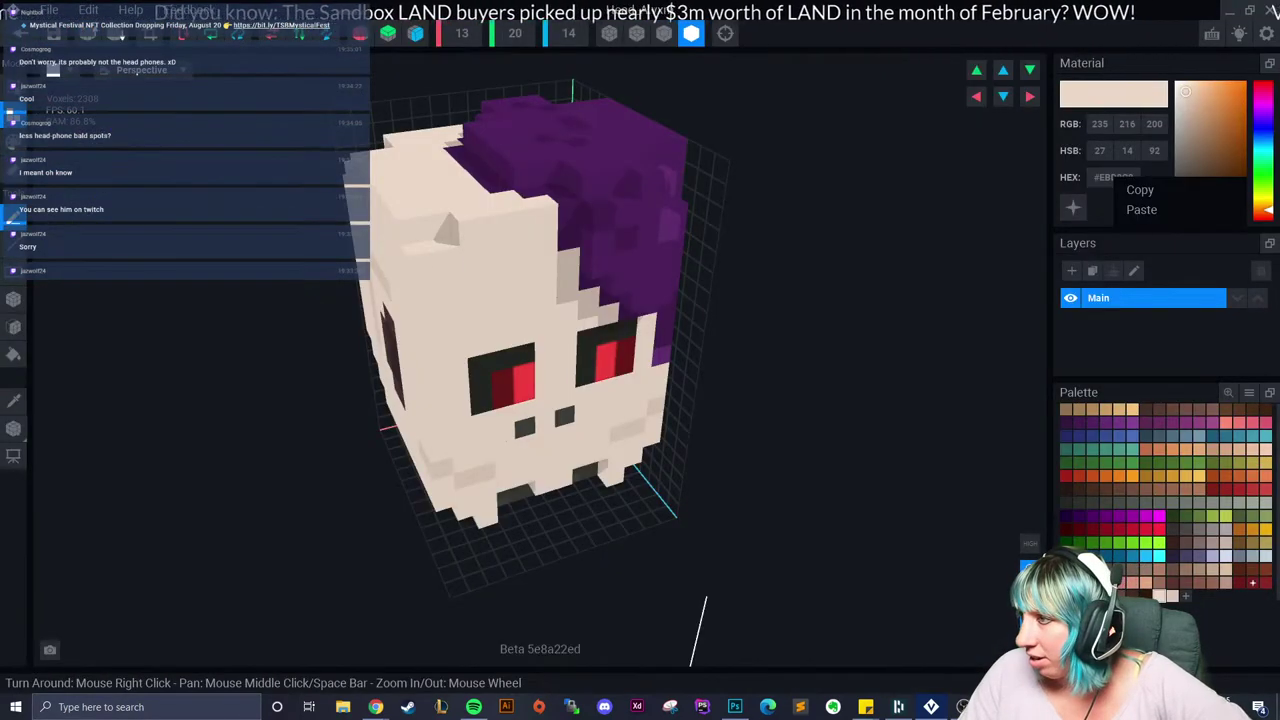
left_click(1135, 190)
left_click(20, 33)
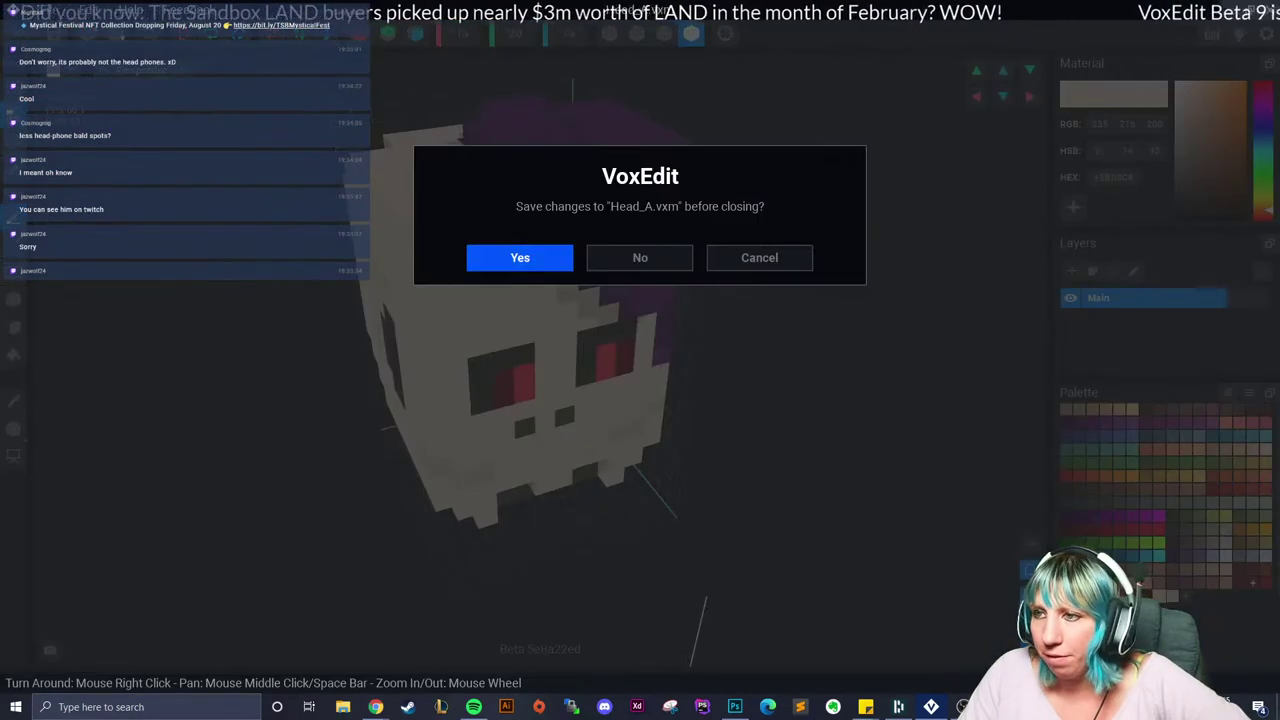
left_click(519, 257)
left_click(20, 33)
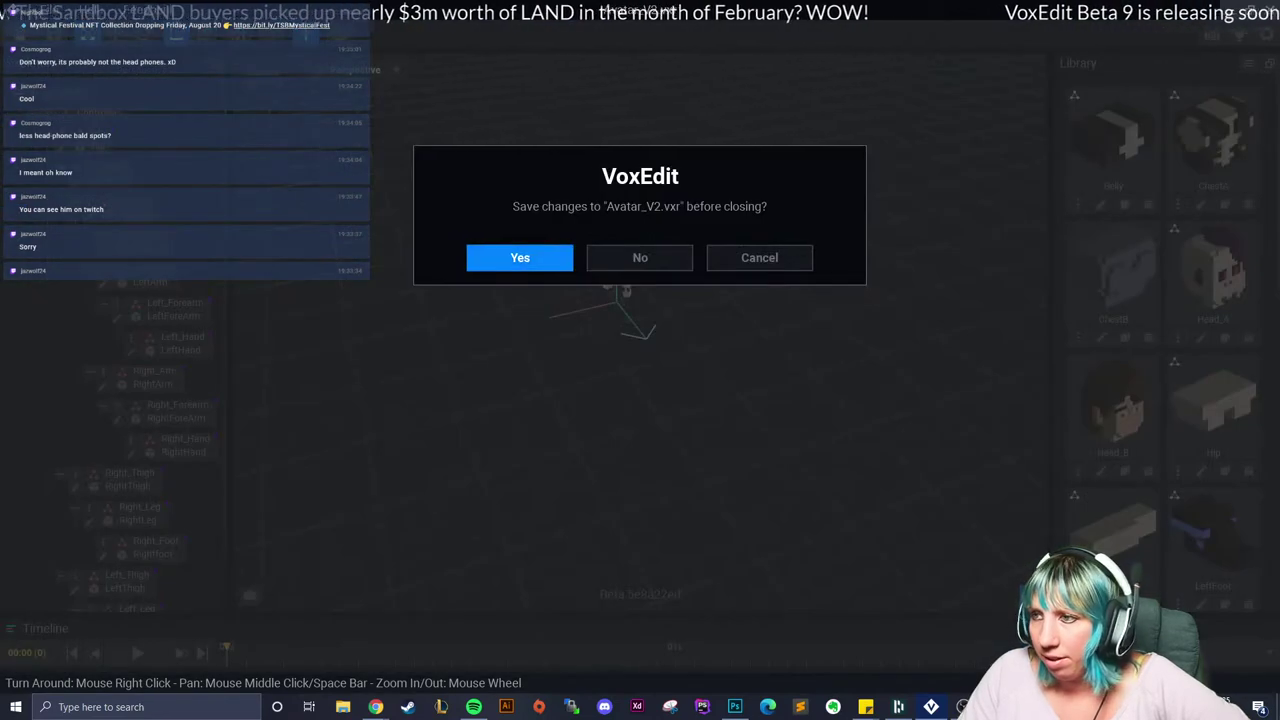
left_click(757, 257)
Step: Reopen the skeleton's Head_A and examine the skull's face and jaw shape from the front
scroll(640, 330, "up", 3)
scroll(640, 330, "up", 2)
middle_click_drag(640, 330, 616, 475)
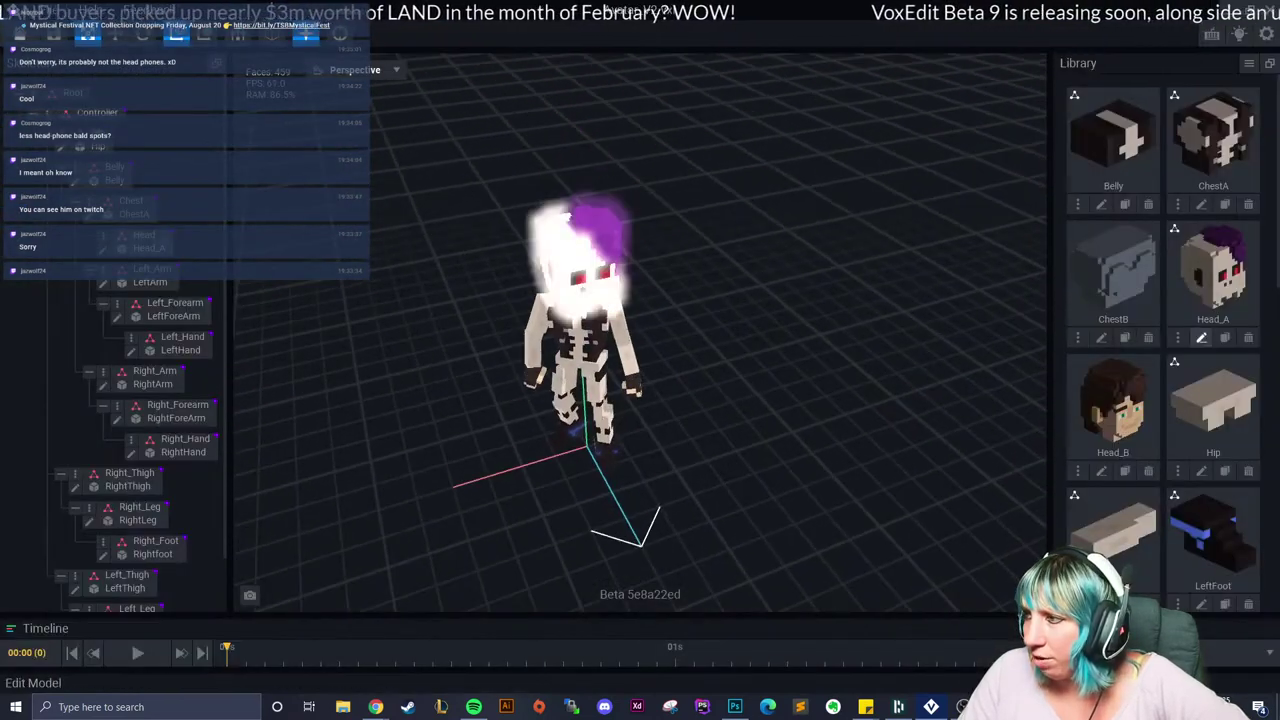
left_click(1200, 337)
right_click_drag(606, 331, 520, 305)
left_click(663, 33)
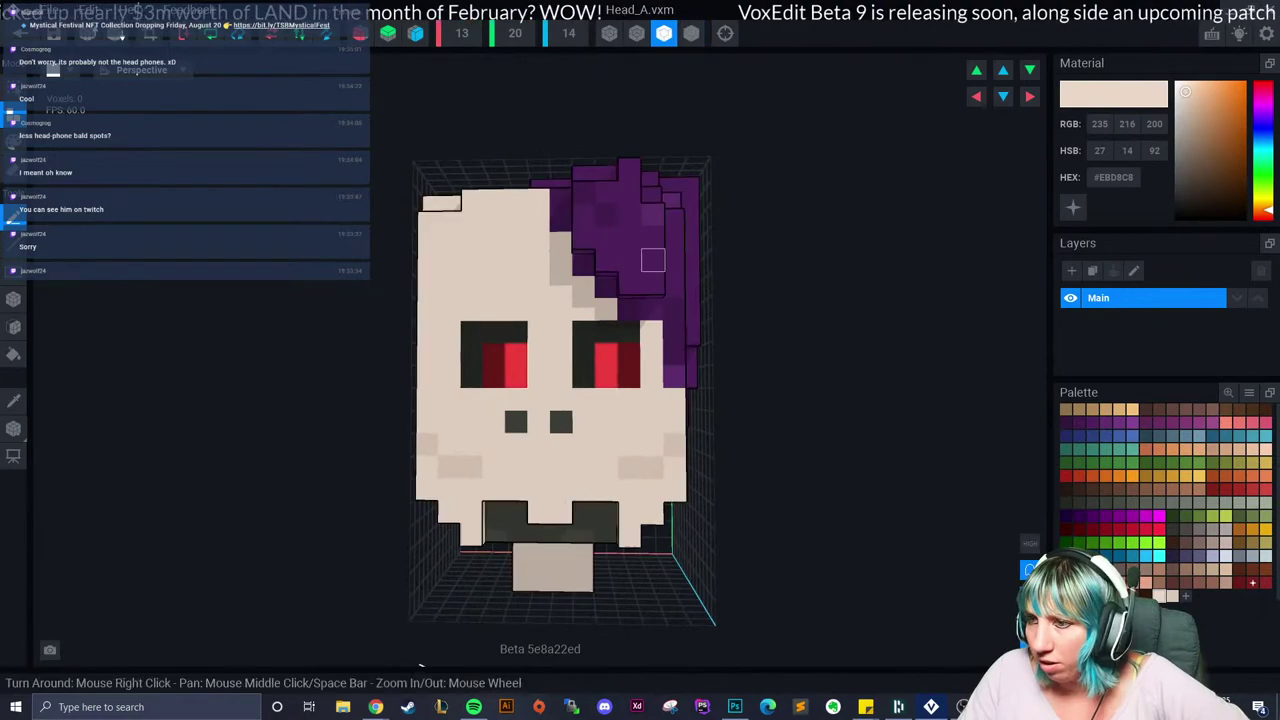
middle_click_drag(654, 257, 571, 134)
right_click_drag(480, 370, 516, 298)
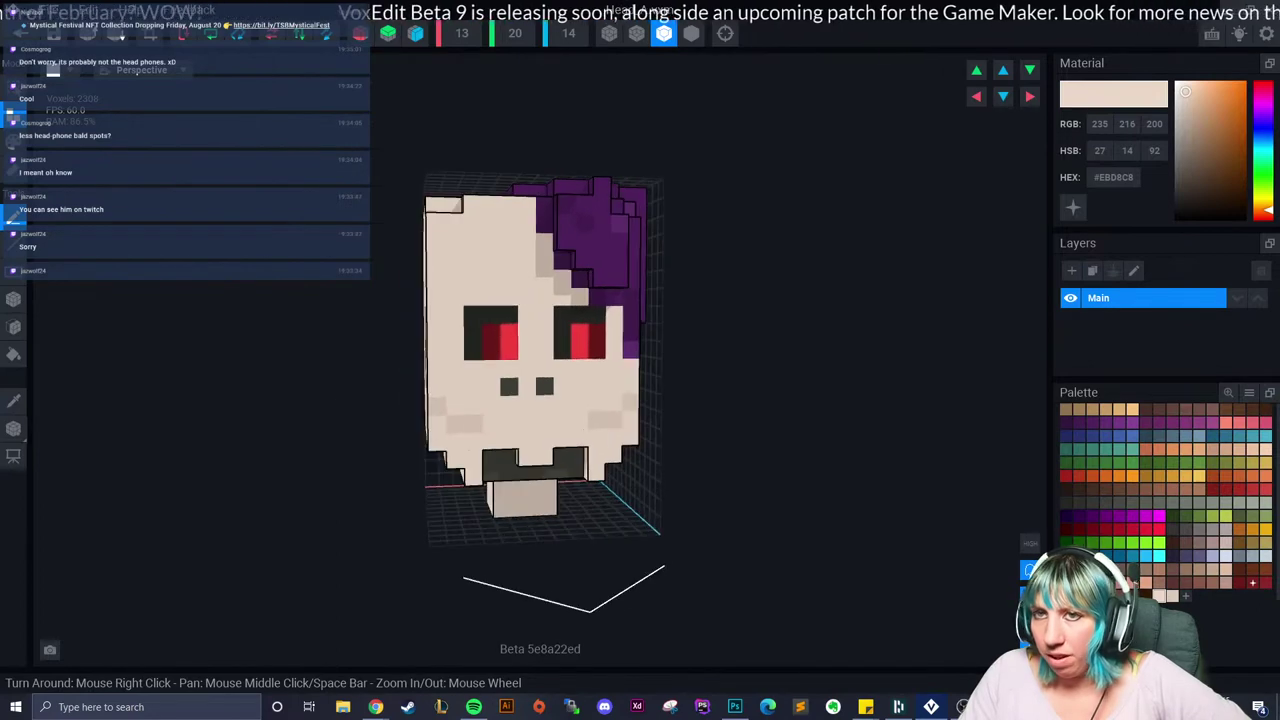
Step: Save and close the skeleton head and avatar, and open the brown-haired avatar's Head_A for editing
key("ctrl+w")
key("Return")
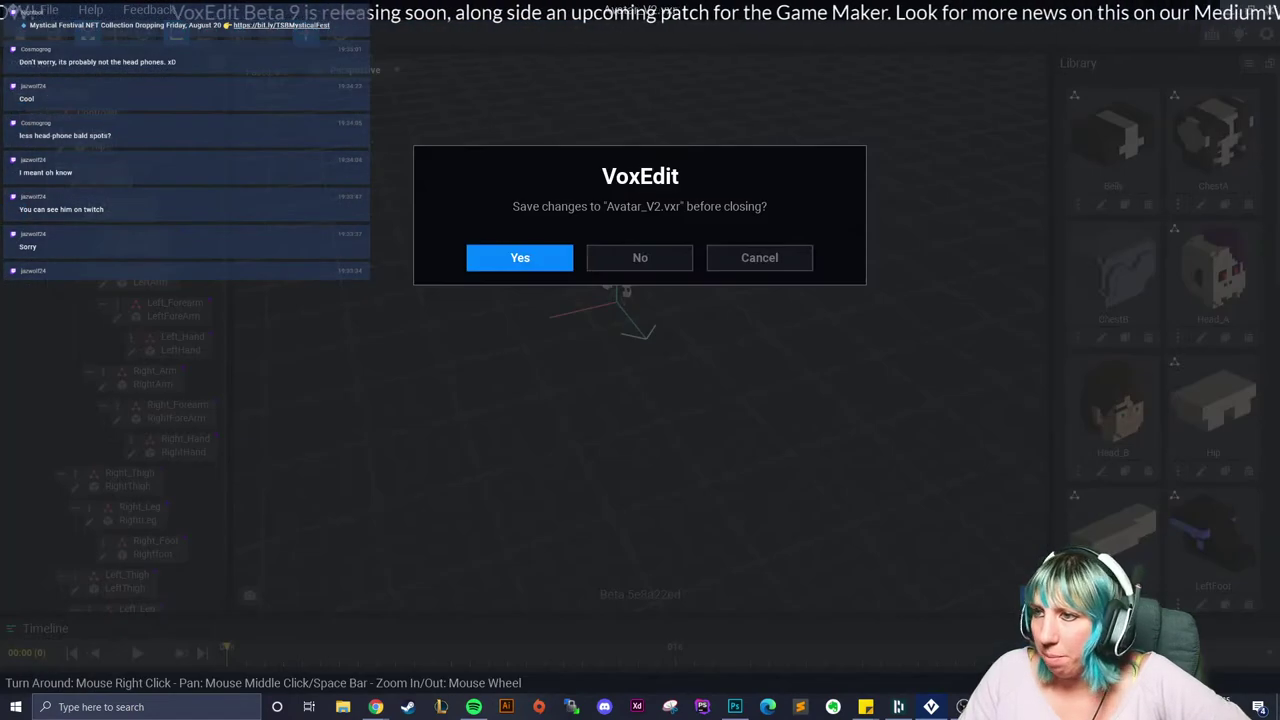
key("Return")
left_click(453, 270)
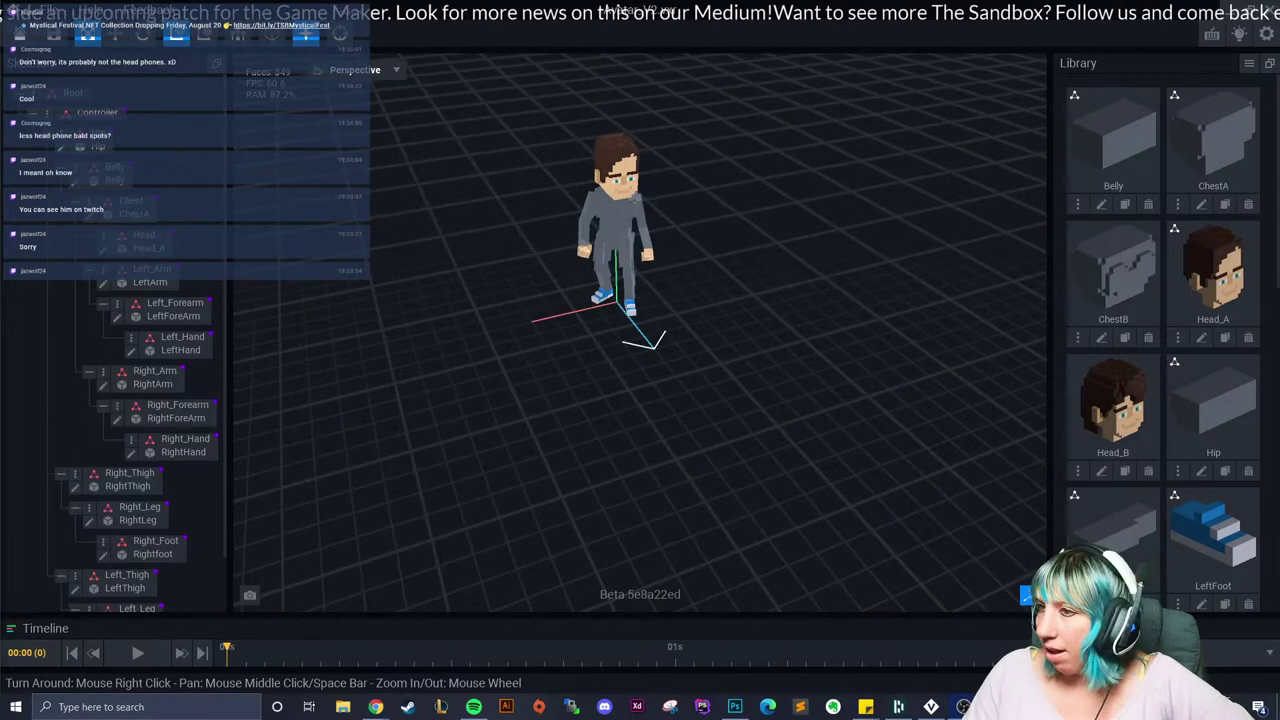
right_click_drag(640, 330, 600, 308)
scroll(600, 228, "up", 3)
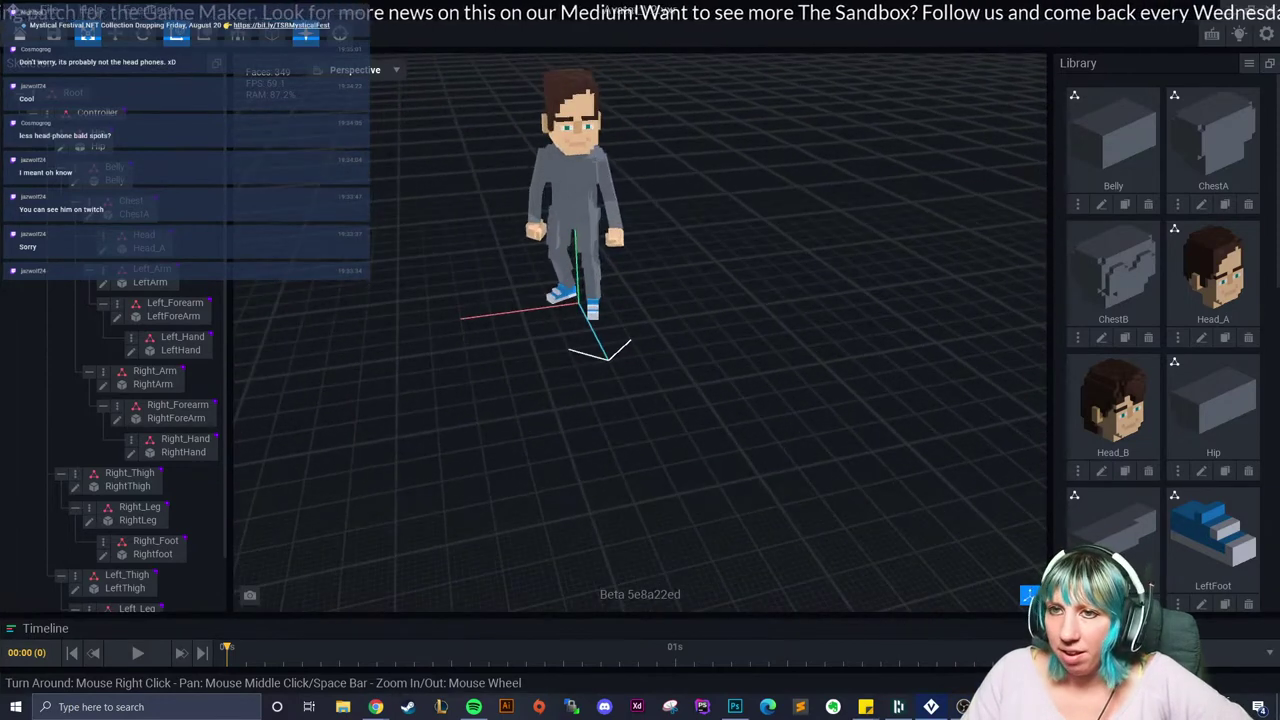
left_click(89, 254)
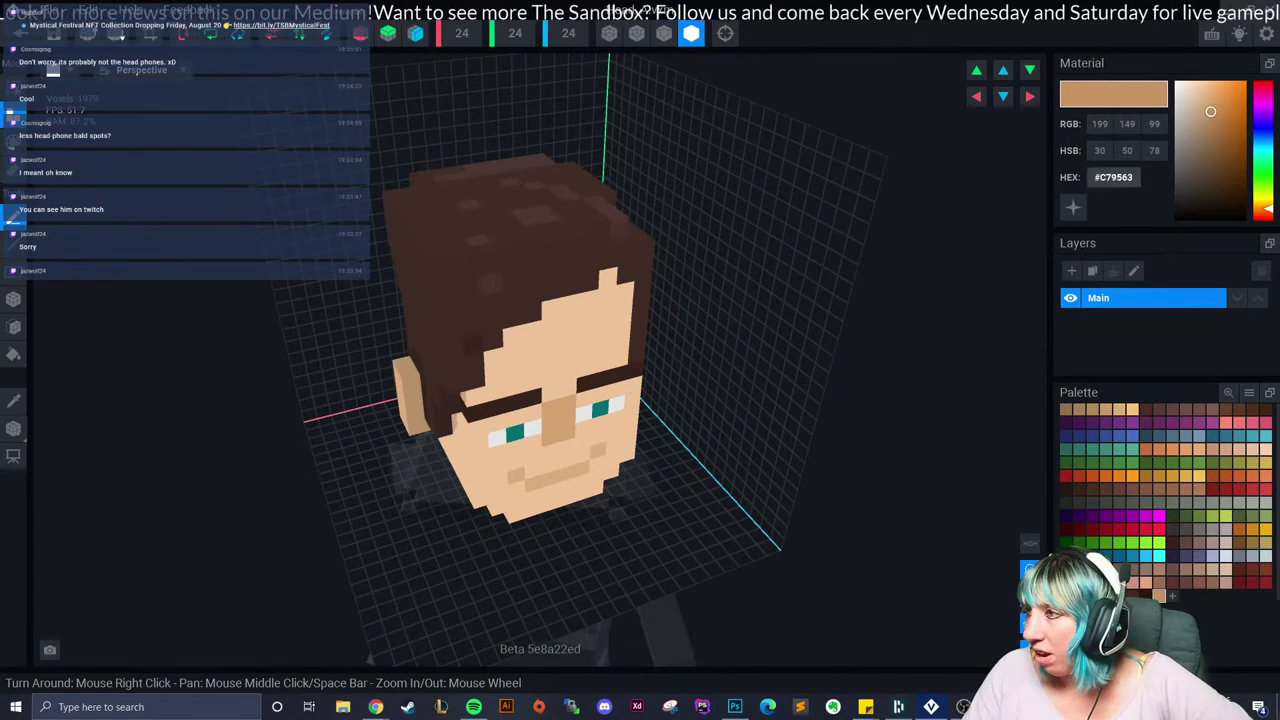
Step: Paste the copied bone colour #EBD8C8 and fill the skin of the face and ears with it
right_click(1113, 173)
left_click(1140, 205)
right_click_drag(676, 428, 560, 390)
scroll(560, 390, "up", 3)
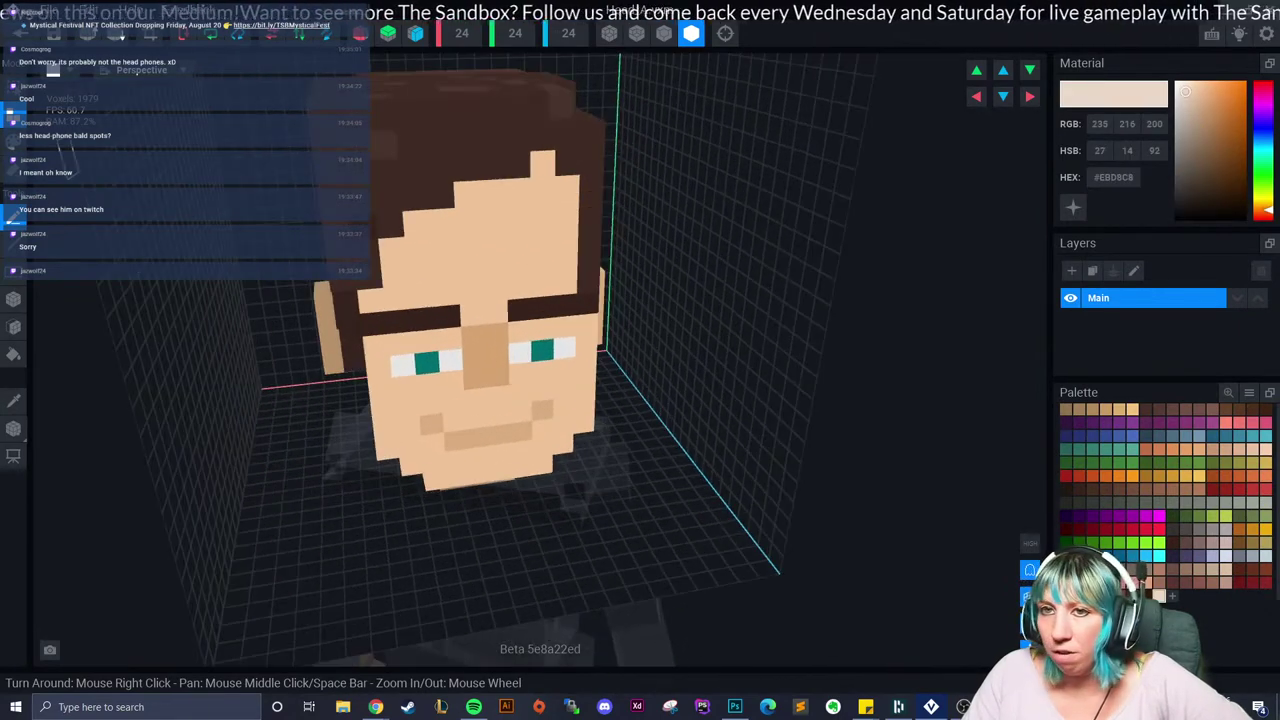
left_click(13, 354)
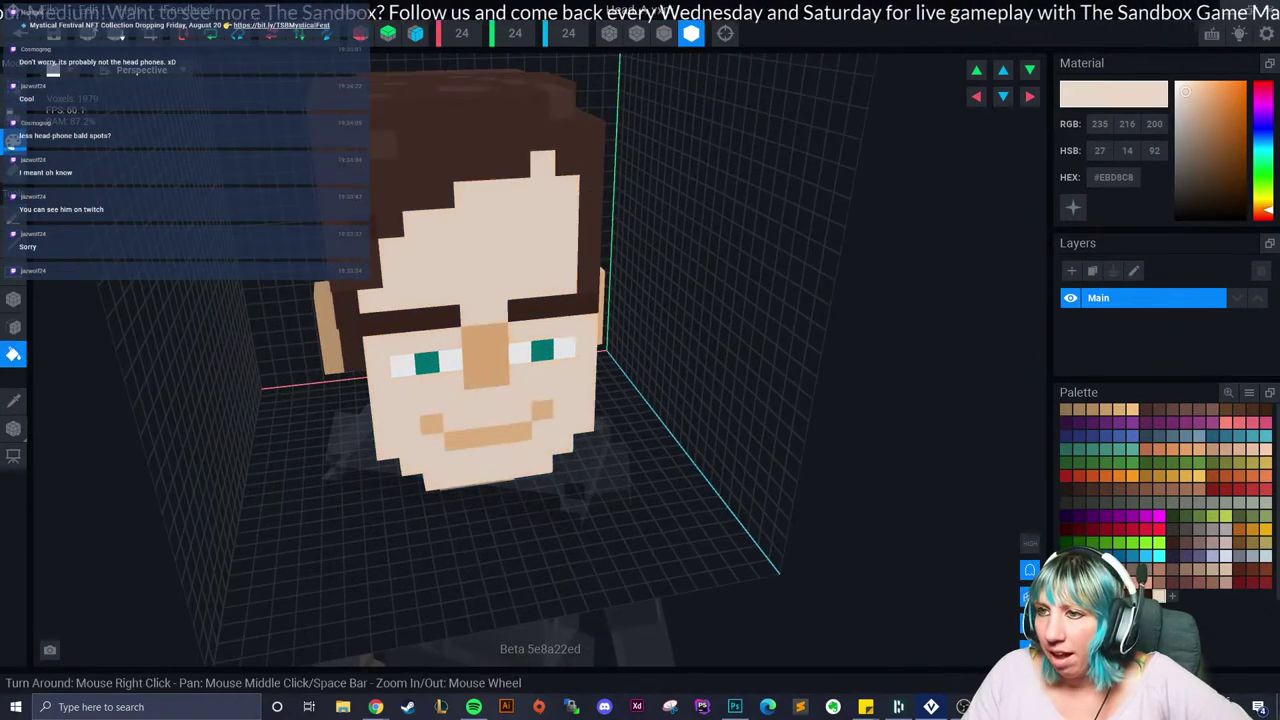
right_click_drag(497, 355, 840, 357)
left_click(262, 455)
right_click_drag(820, 462, 660, 470)
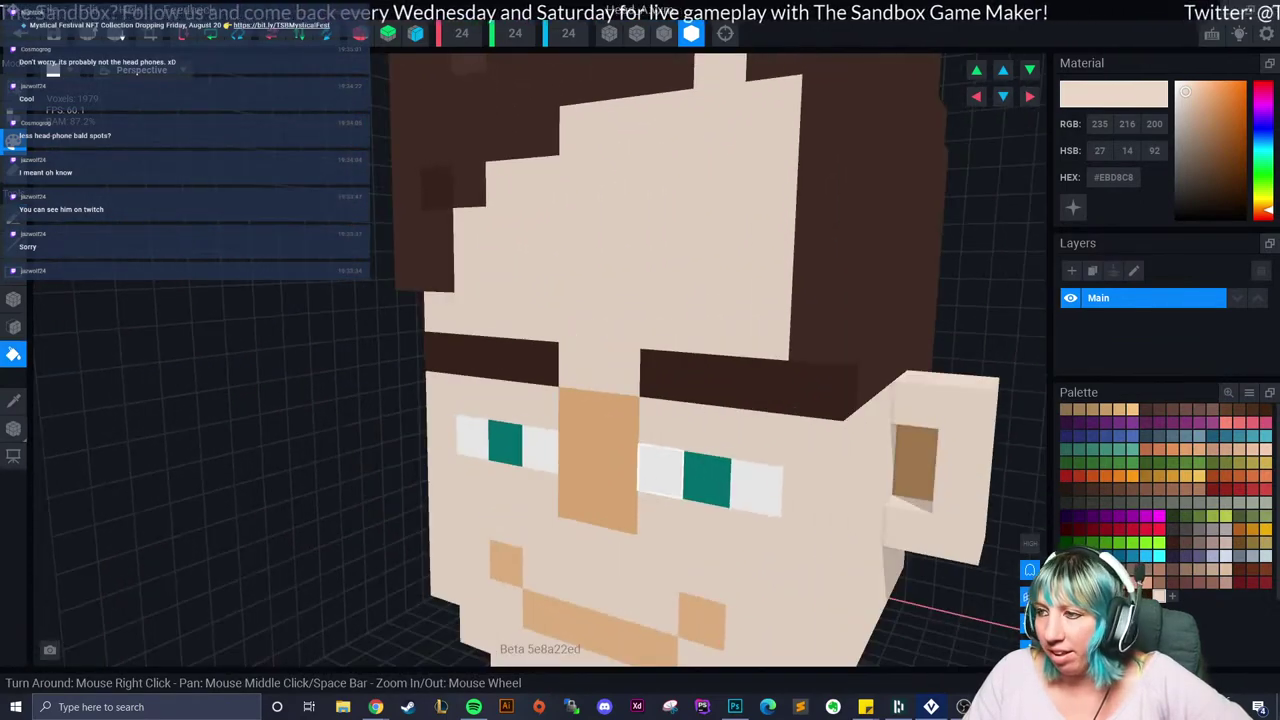
Step: Fill the nose, the mouth and both mouth corners with the bone colour
right_click_drag(480, 500, 548, 508)
middle_click_drag(548, 508, 546, 378)
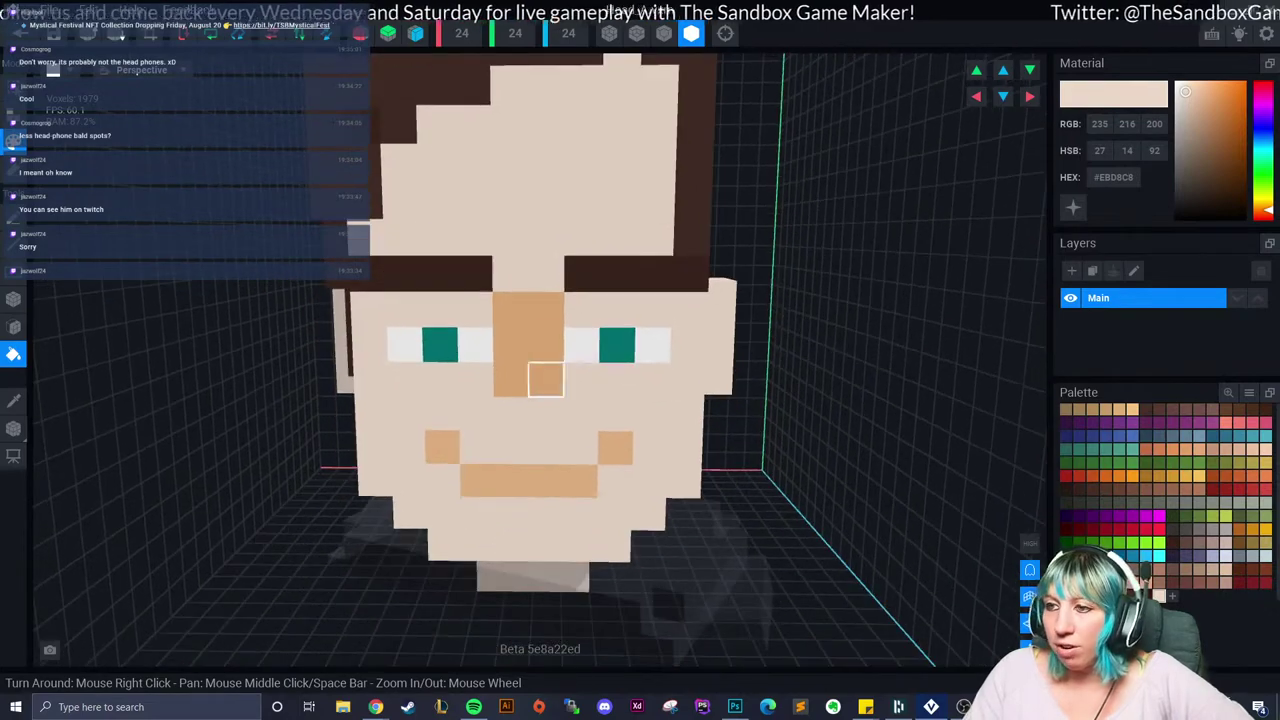
left_click(546, 378)
left_click(546, 481)
left_click(442, 447)
left_click(615, 448)
Step: Show the voxel edges and attach bone-coloured voxels to fill the stepped corners of the lower jaw
right_click_drag(540, 515, 595, 80)
left_click(663, 33)
right_click_drag(540, 130, 620, 300)
right_click_drag(314, 316, 342, 285)
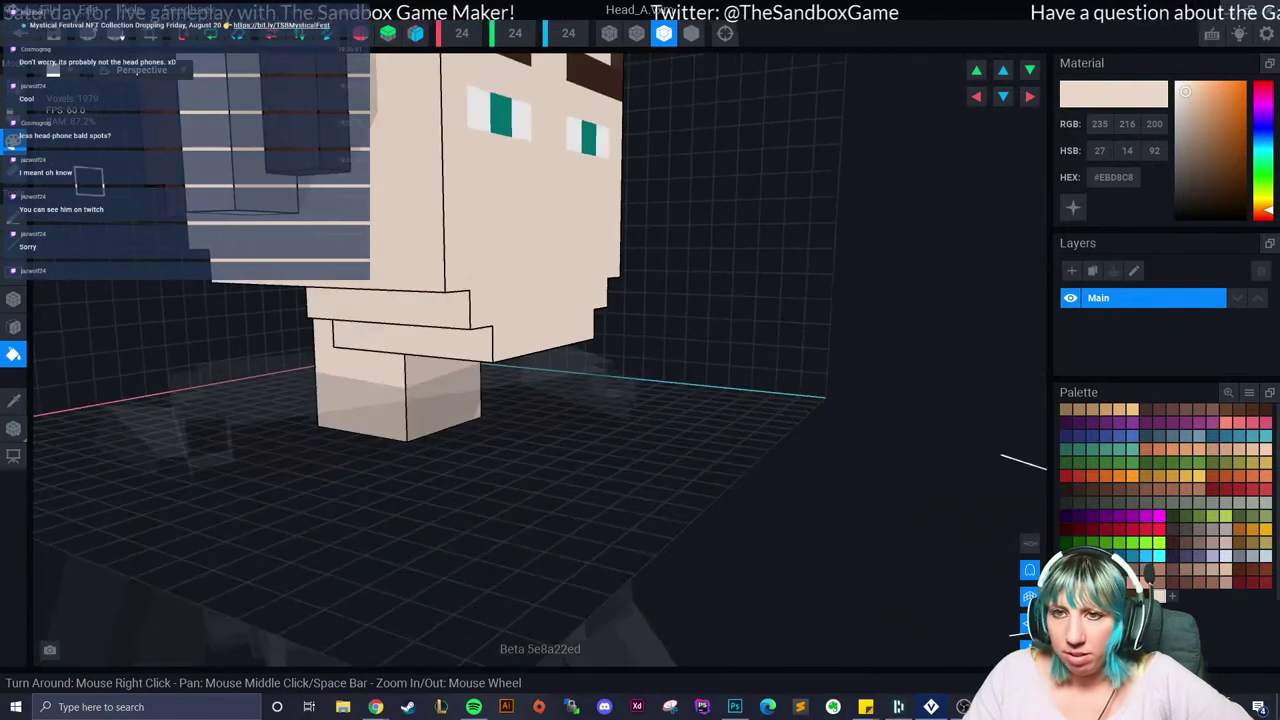
mouse_move(101, 314)
right_mouse_down()
mouse_move(303, 311)
mouse_move(305, 245)
mouse_move(350, 240)
mouse_move(352, 273)
mouse_move(364, 258)
right_mouse_up()
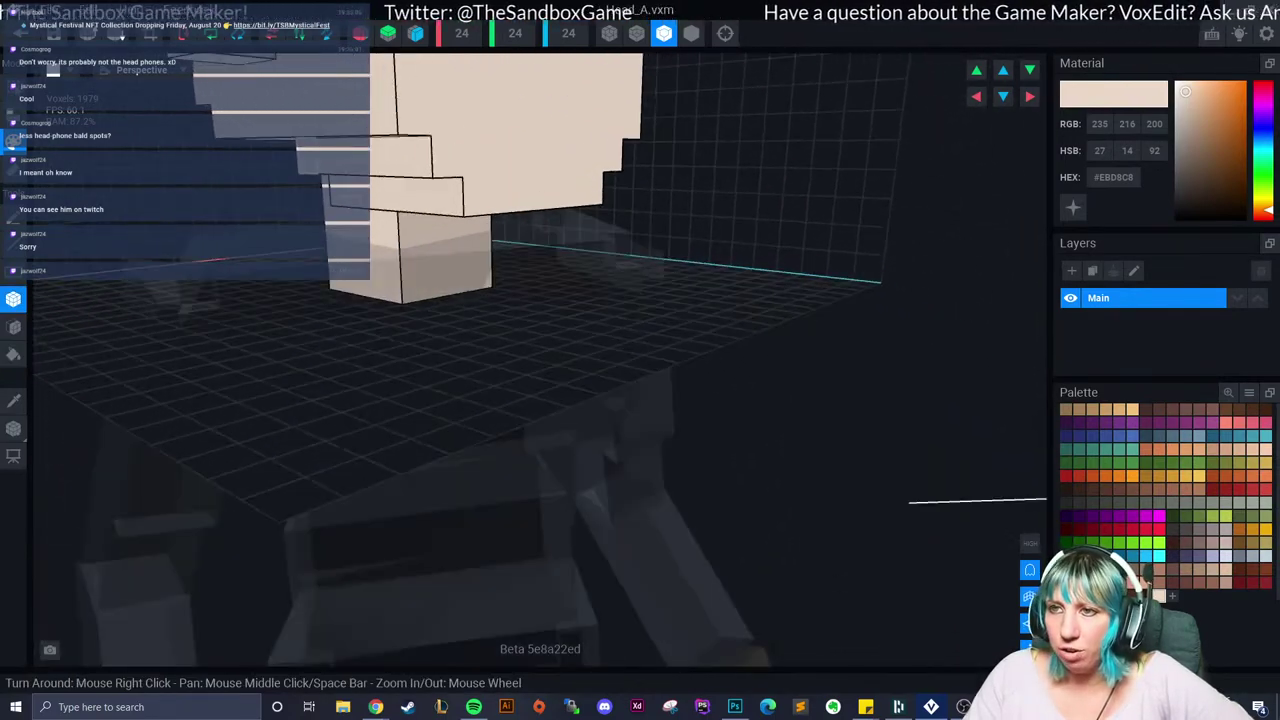
left_click(13, 112)
left_click_drag(298, 157, 424, 157)
right_click_drag(424, 160, 300, 162)
mouse_move(809, 153)
left_mouse_down()
mouse_move(830, 150)
mouse_move(808, 128)
left_mouse_up()
Step: Fill the remaining steps on the other side of the jaw, undoing the misplaced strip
right_click_drag(856, 177, 742, 174)
left_click_drag(886, 152, 680, 142)
key("ctrl+z")
mouse_move(680, 142)
right_mouse_down()
mouse_move(580, 220)
mouse_move(630, 212)
mouse_move(674, 152)
right_mouse_up()
left_click_drag(628, 242, 795, 230)
mouse_move(795, 230)
right_mouse_down()
mouse_move(775, 234)
mouse_move(797, 247)
right_mouse_up()
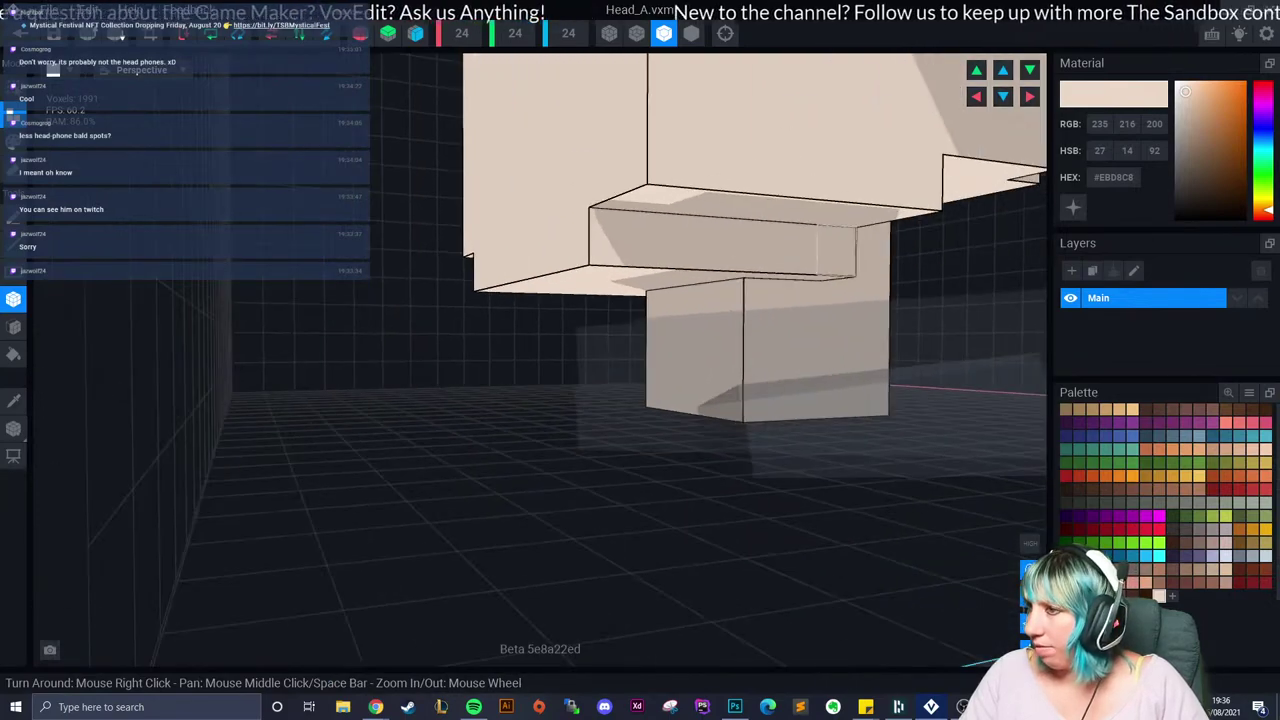
left_click_drag(836, 250, 605, 234)
Step: Attach another layer of bone-coloured voxels to the underside of the chin around the neck
scroll(657, 291, "down", 4)
right_click_drag(630, 234, 538, 243)
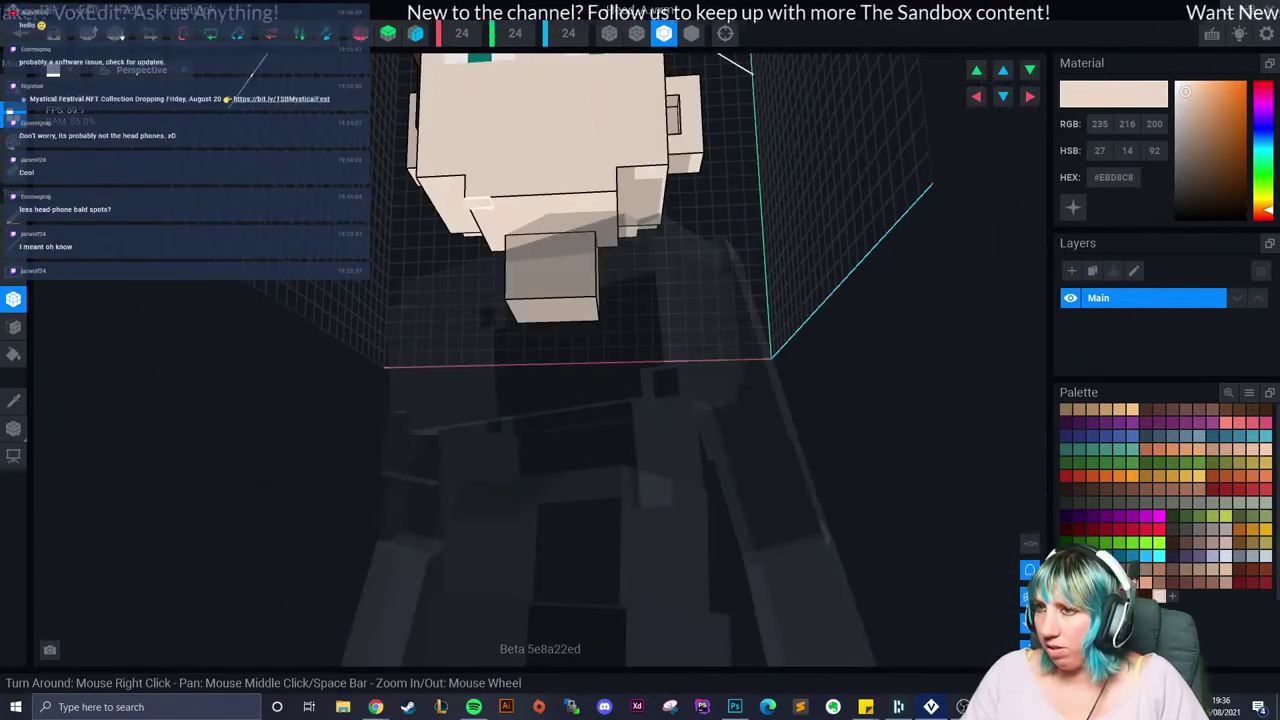
scroll(480, 205, "up", 3)
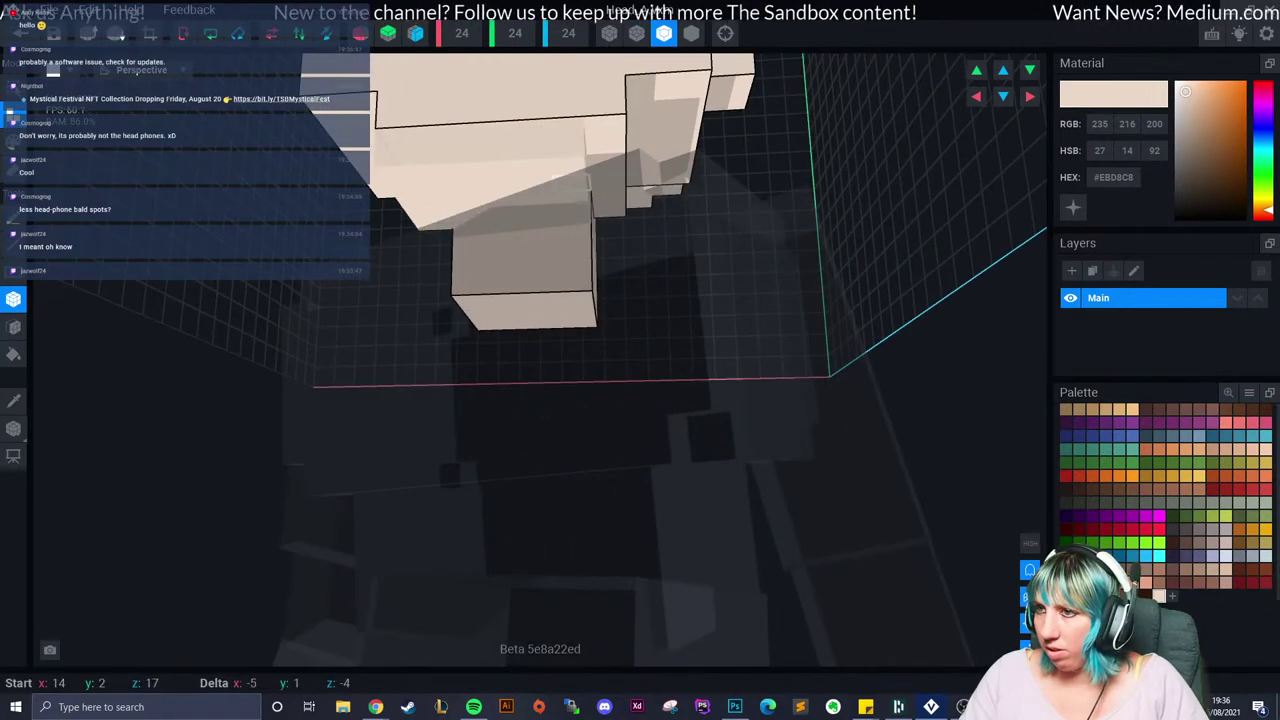
left_click_drag(572, 183, 571, 210)
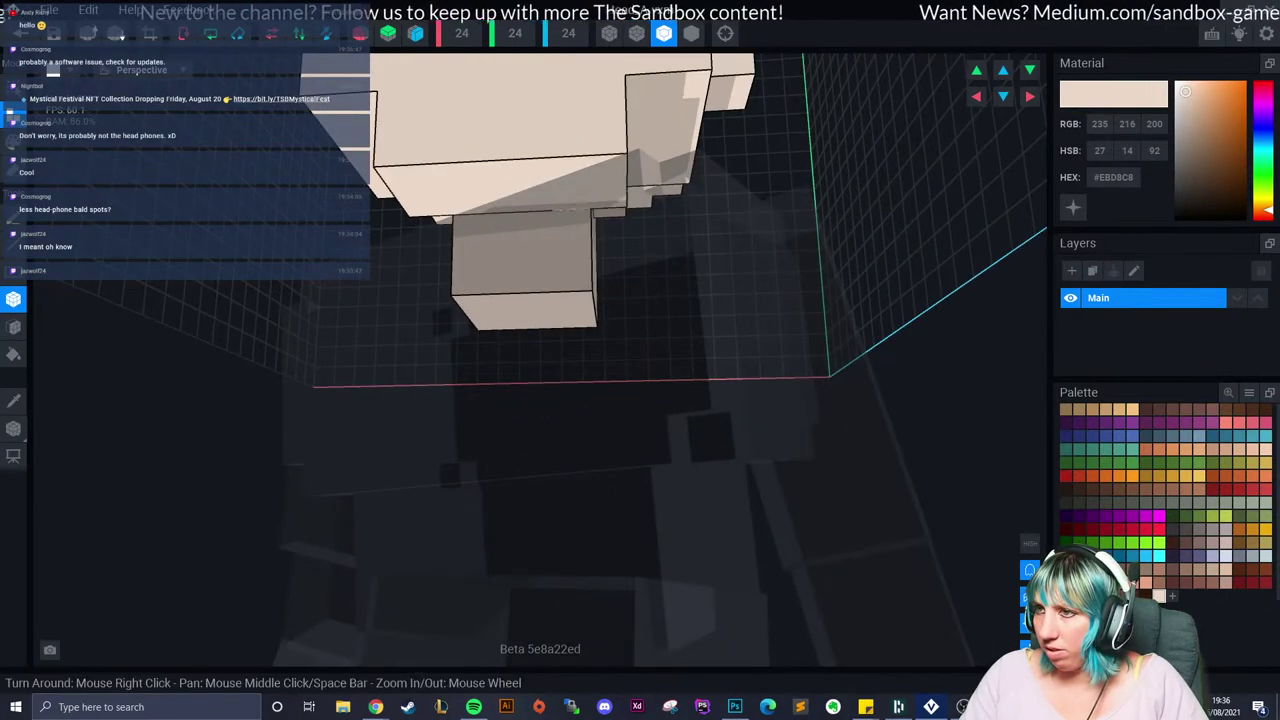
right_click_drag(562, 208, 606, 240)
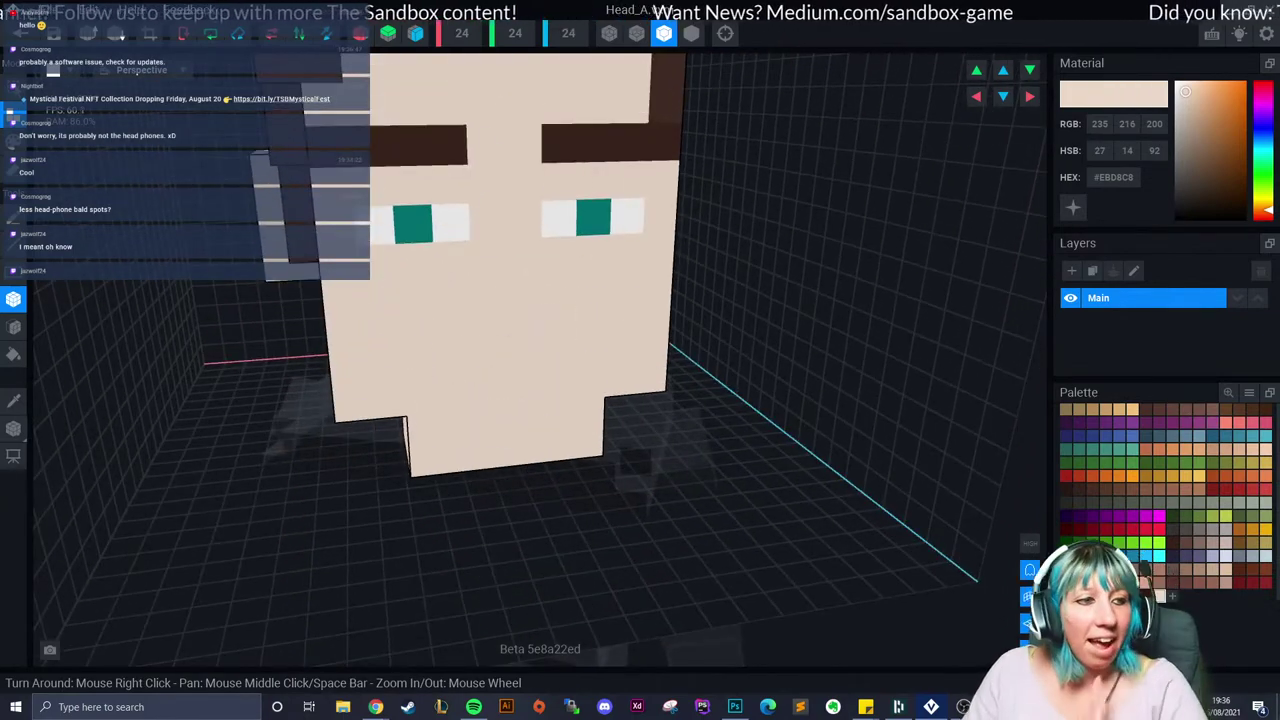
scroll(590, 353, "down", 3)
right_click_drag(590, 353, 569, 354)
middle_click_drag(569, 354, 574, 381)
mouse_move(574, 381)
right_mouse_down()
mouse_move(557, 379)
mouse_move(558, 398)
right_mouse_up()
scroll(557, 379, "up", 3)
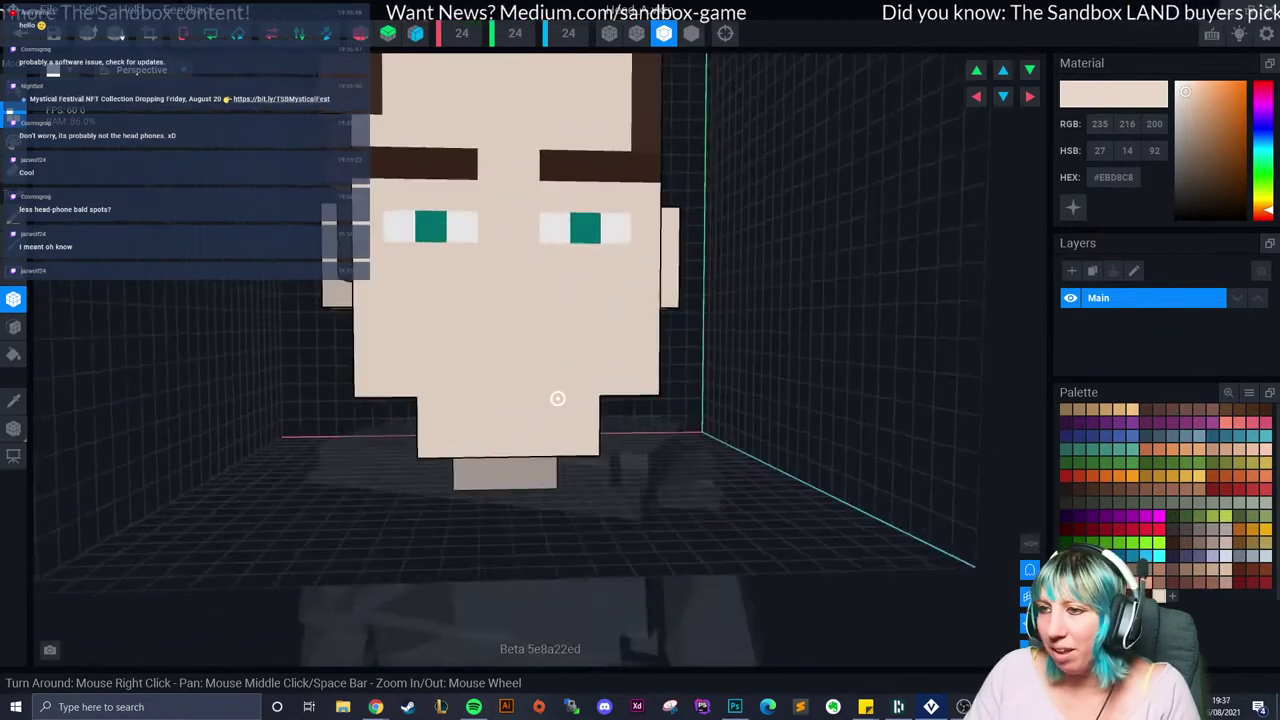
scroll(557, 398, "up", 2)
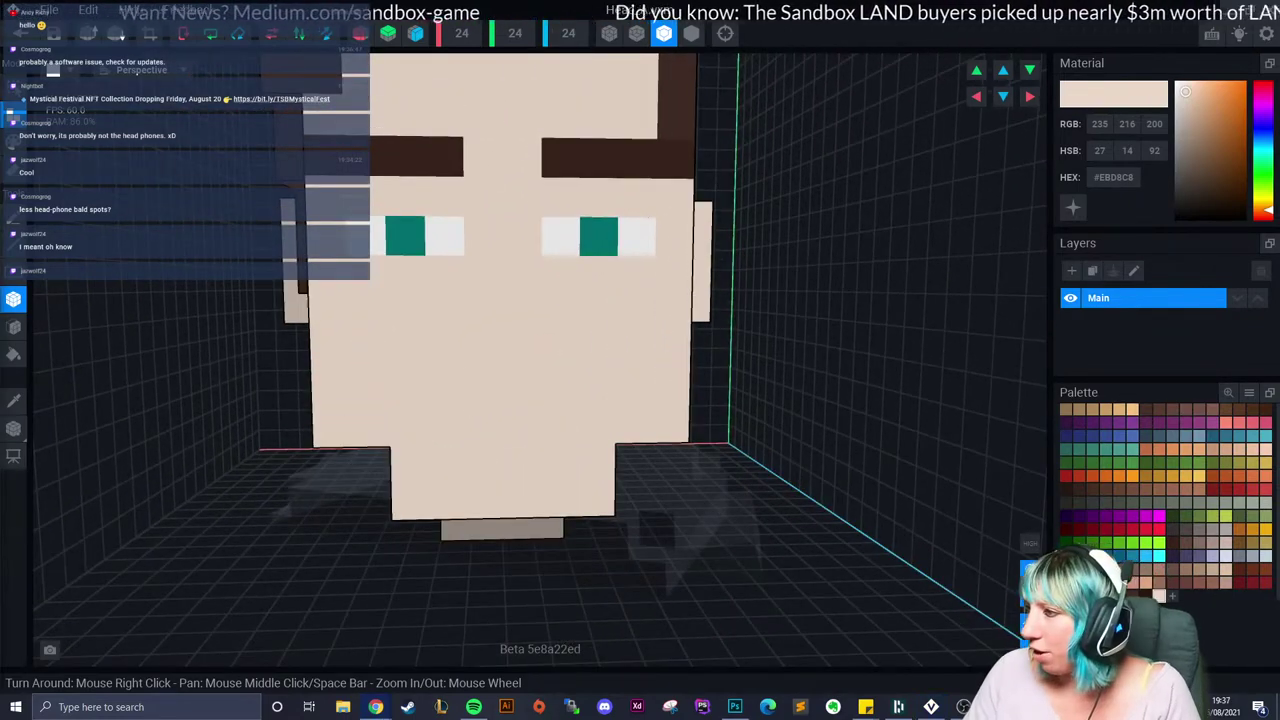
Step: Paint both green irises with the glowing brown #48302B, undoing the voxel attached by mistake
left_click(1146, 409)
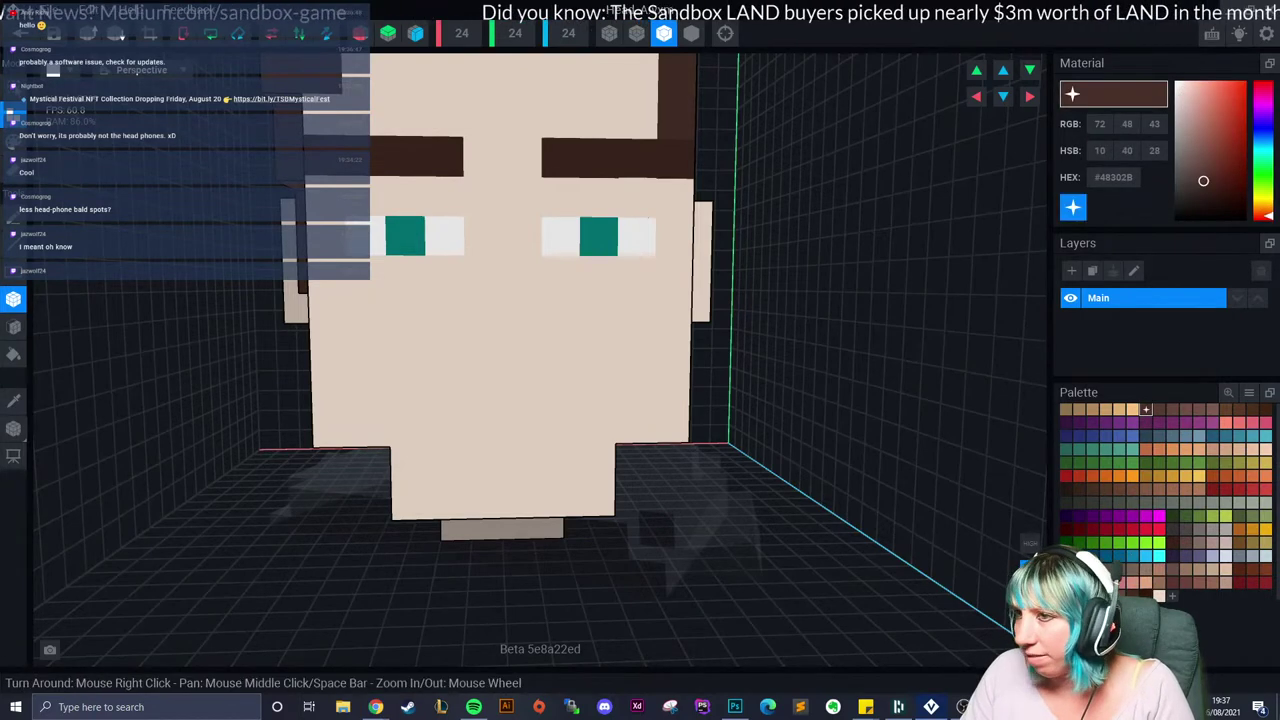
left_click(601, 235)
key("ctrl+z")
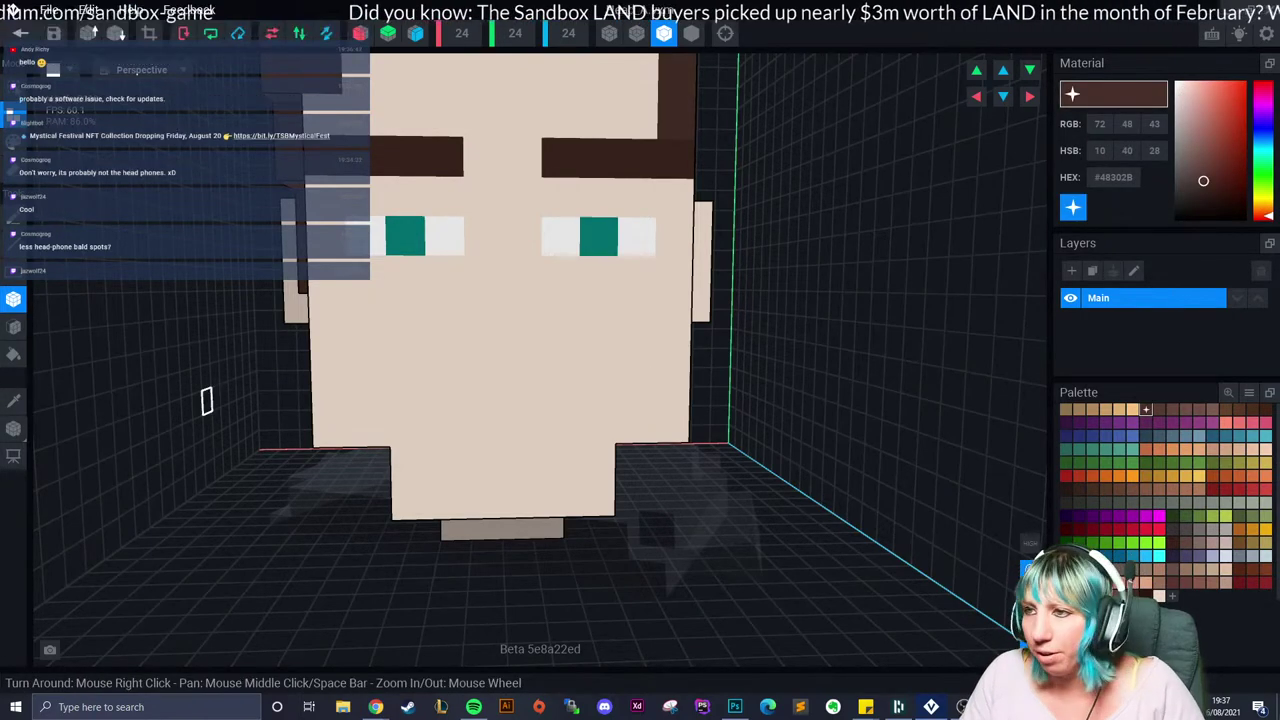
left_click(13, 142)
left_click(405, 236)
left_click(599, 236)
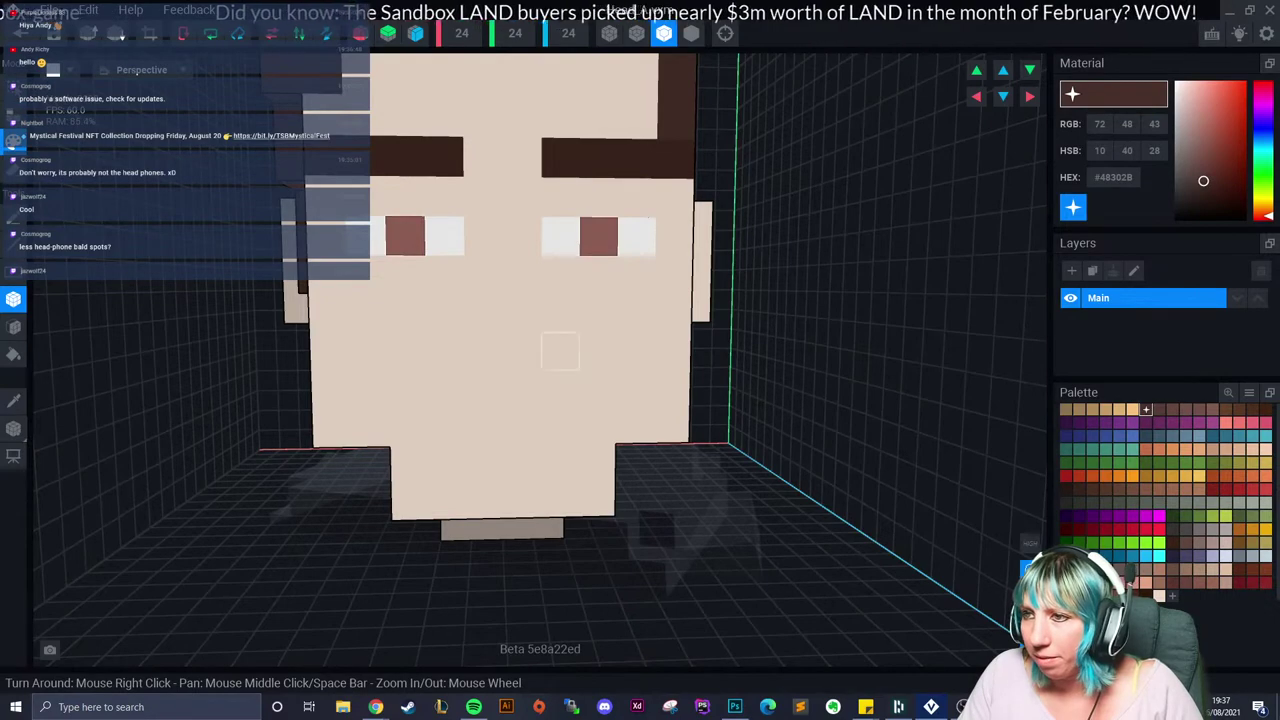
Step: Enlarge both brown irises to two-by-two voxel squares, covering the adjacent eye whites
right_click_drag(560, 351, 560, 385)
left_click(441, 236)
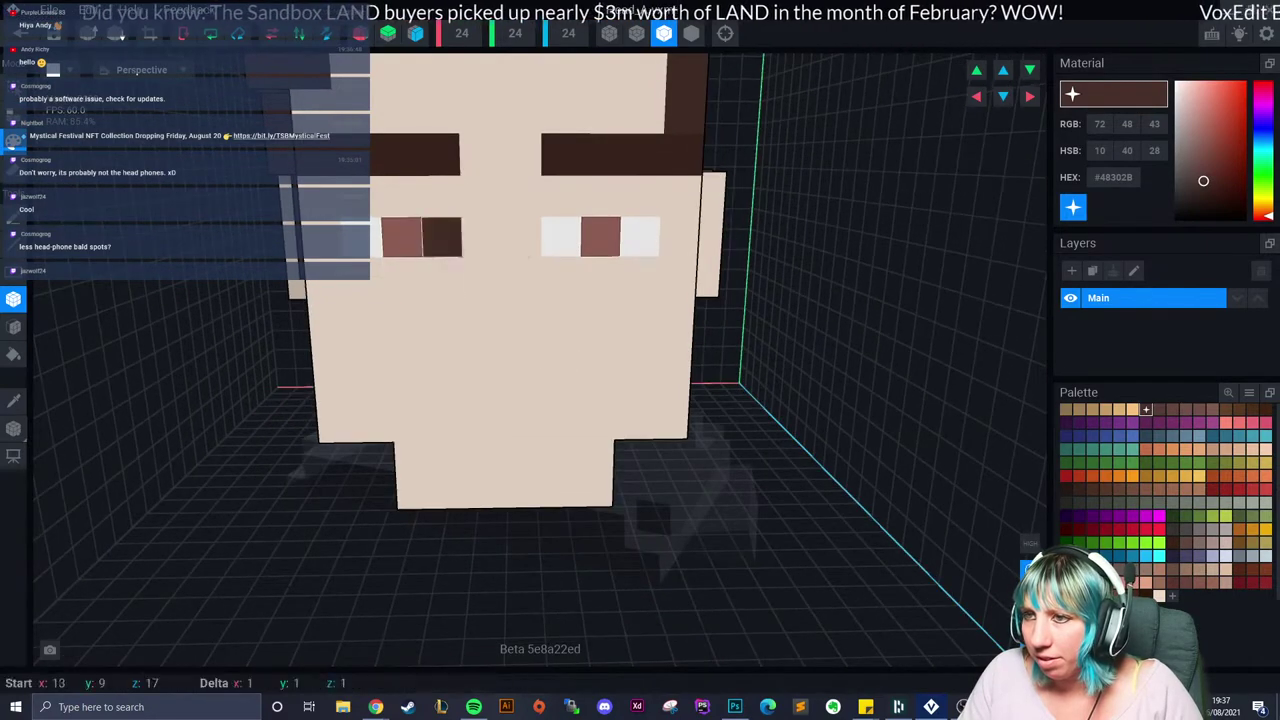
left_click(403, 276)
left_click(442, 276)
left_click(600, 276)
left_click(638, 276)
left_click(639, 236)
Step: Pick up the eye white #F2F2F2 and extend both whites one voxel downwards beside the irises
scroll(511, 356, "down", 3)
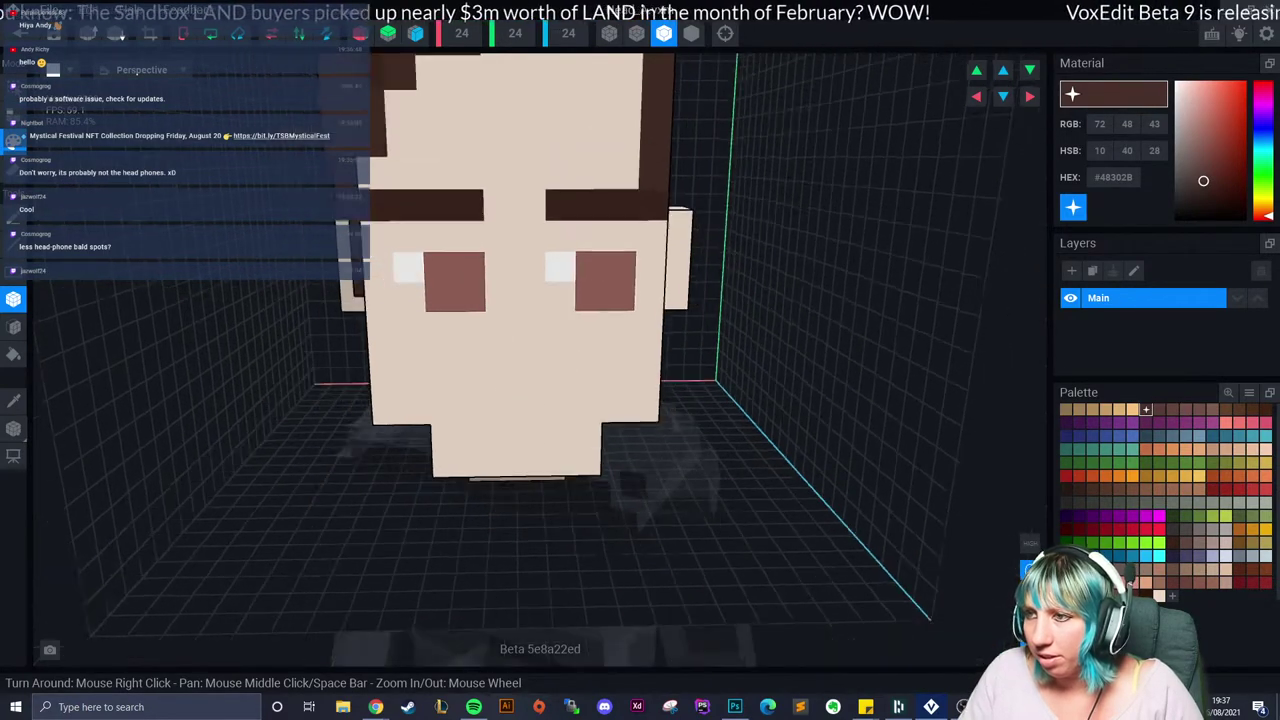
left_click(13, 401)
left_click(435, 284)
left_click(435, 308)
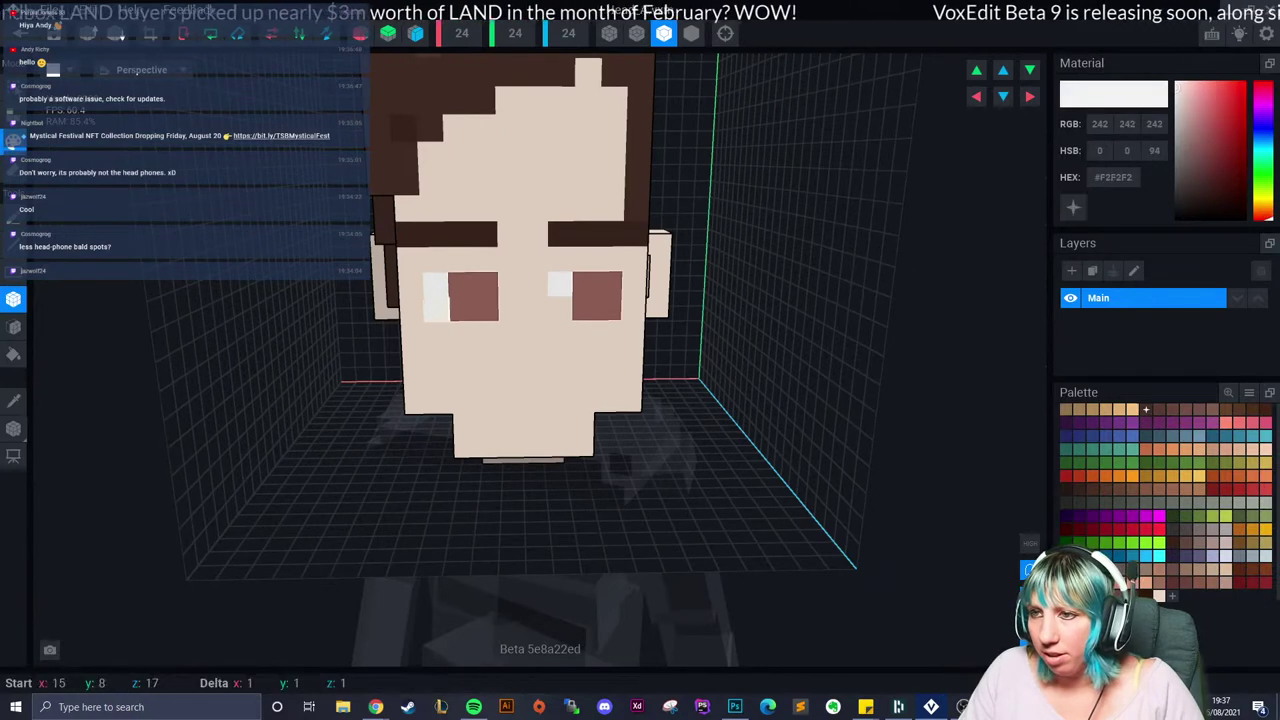
left_click(560, 308)
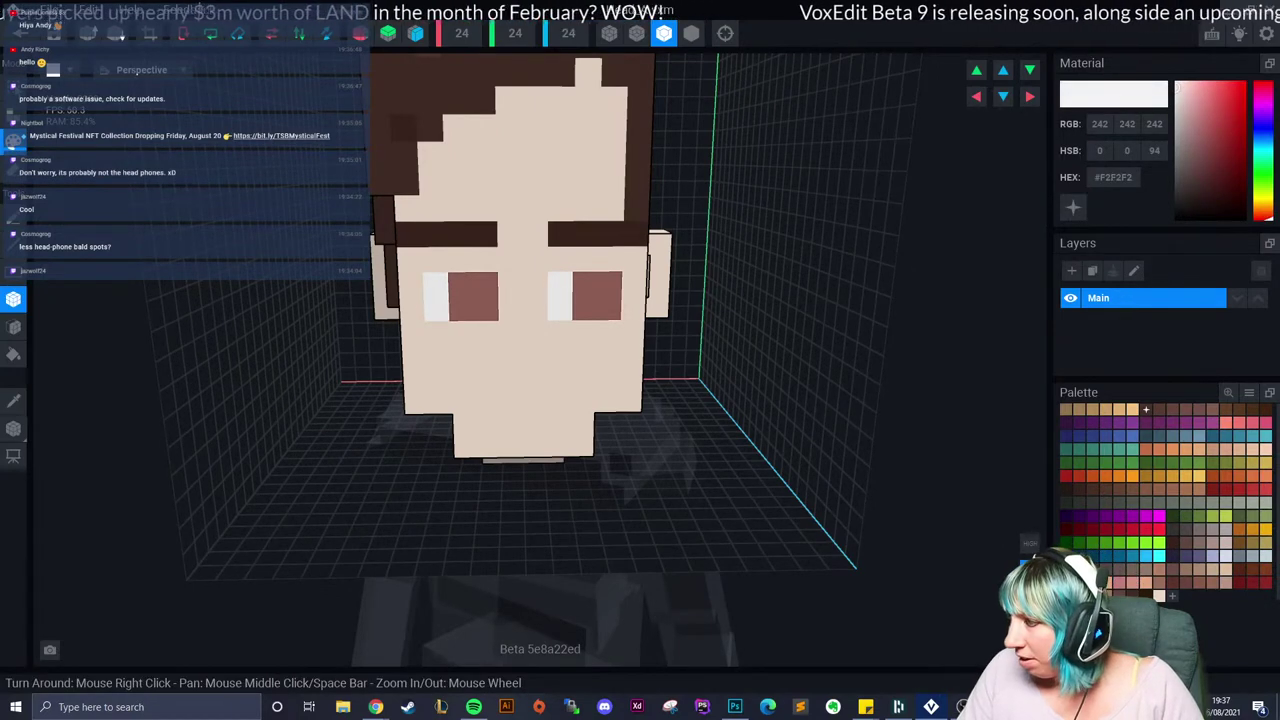
Step: Mix the near-black #231B1D and paint it over the two-voxel white strip of each eye
left_click(1190, 201)
left_click_drag(435, 284, 435, 308)
left_click_drag(560, 284, 560, 308)
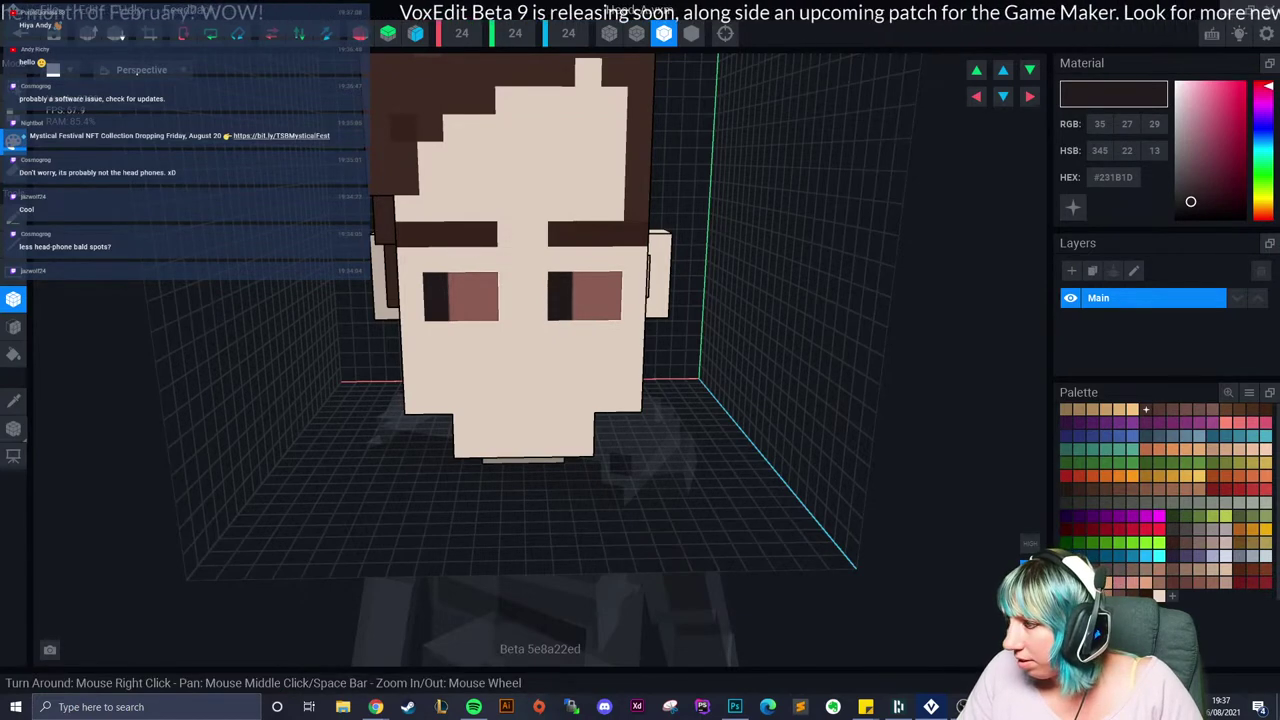
Step: Try the dark browns #392119 and #2E190A on the two-voxel dark strip of one eye
left_click(1172, 542)
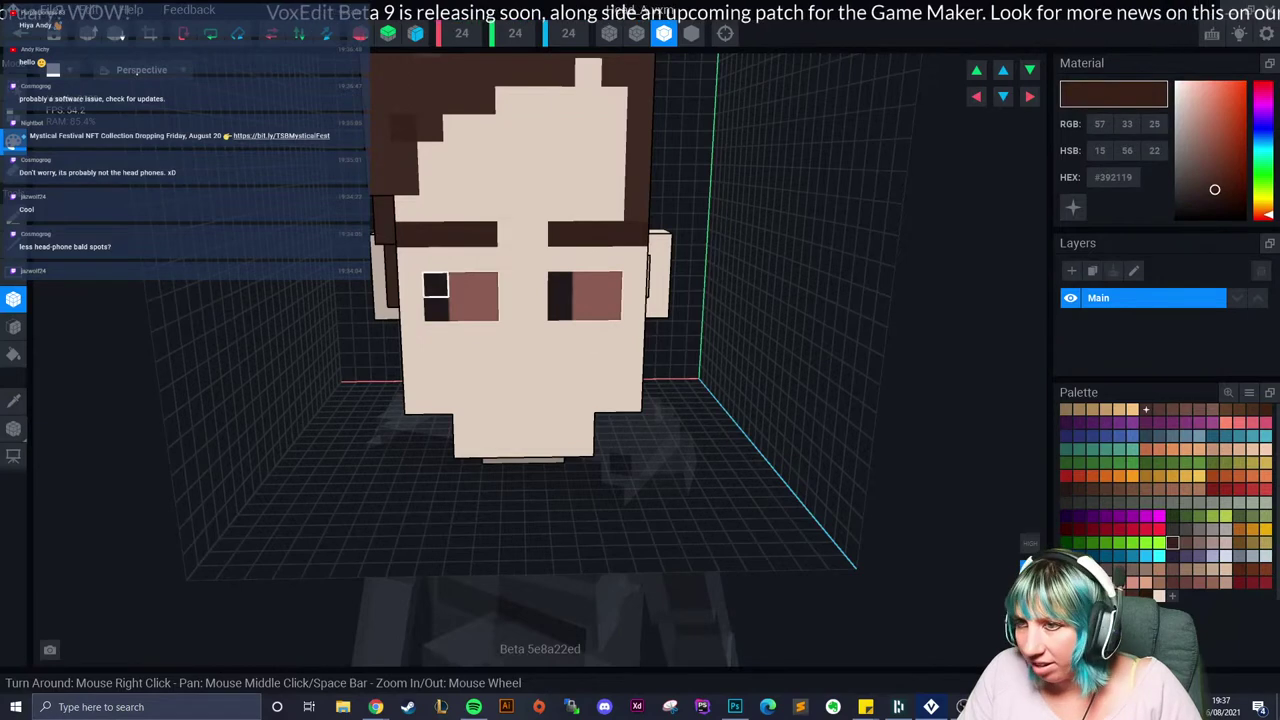
left_click_drag(436, 285, 436, 308)
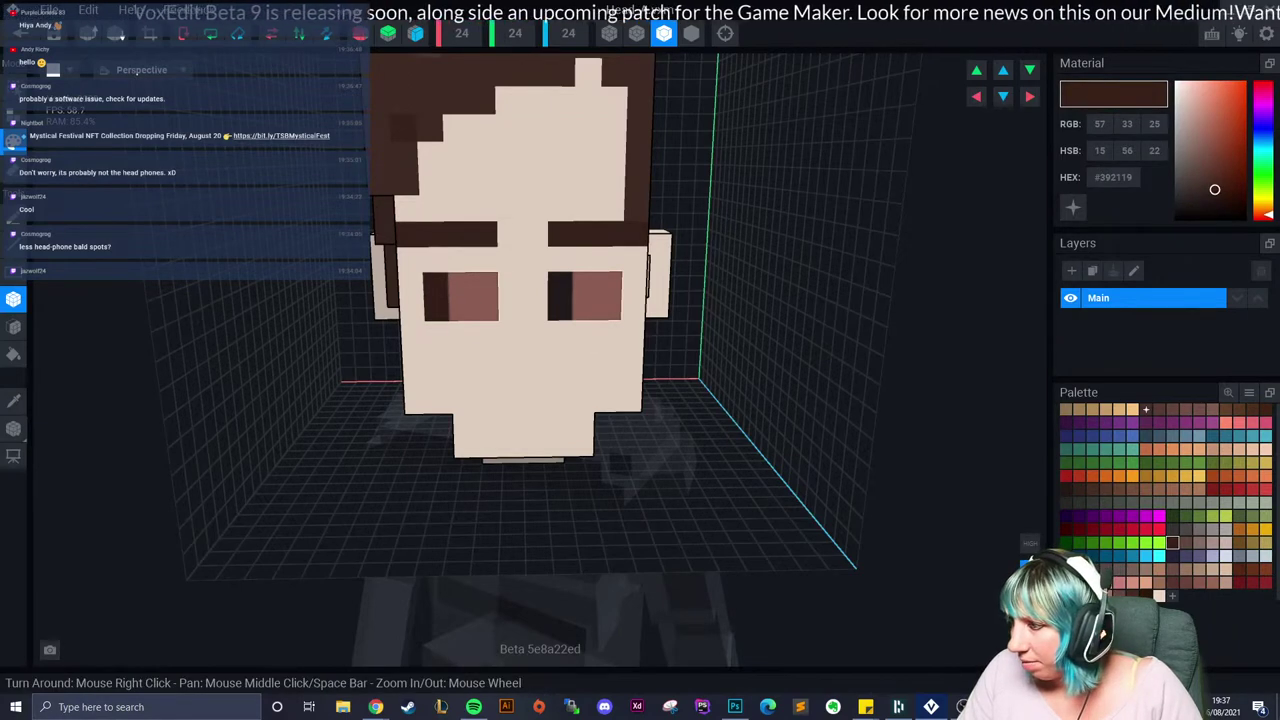
left_click(1146, 595)
Step: Paint the dark strip of both eyes and the lower-right voxel of each iris with the grey-green #2D2F2B
left_click(1079, 502)
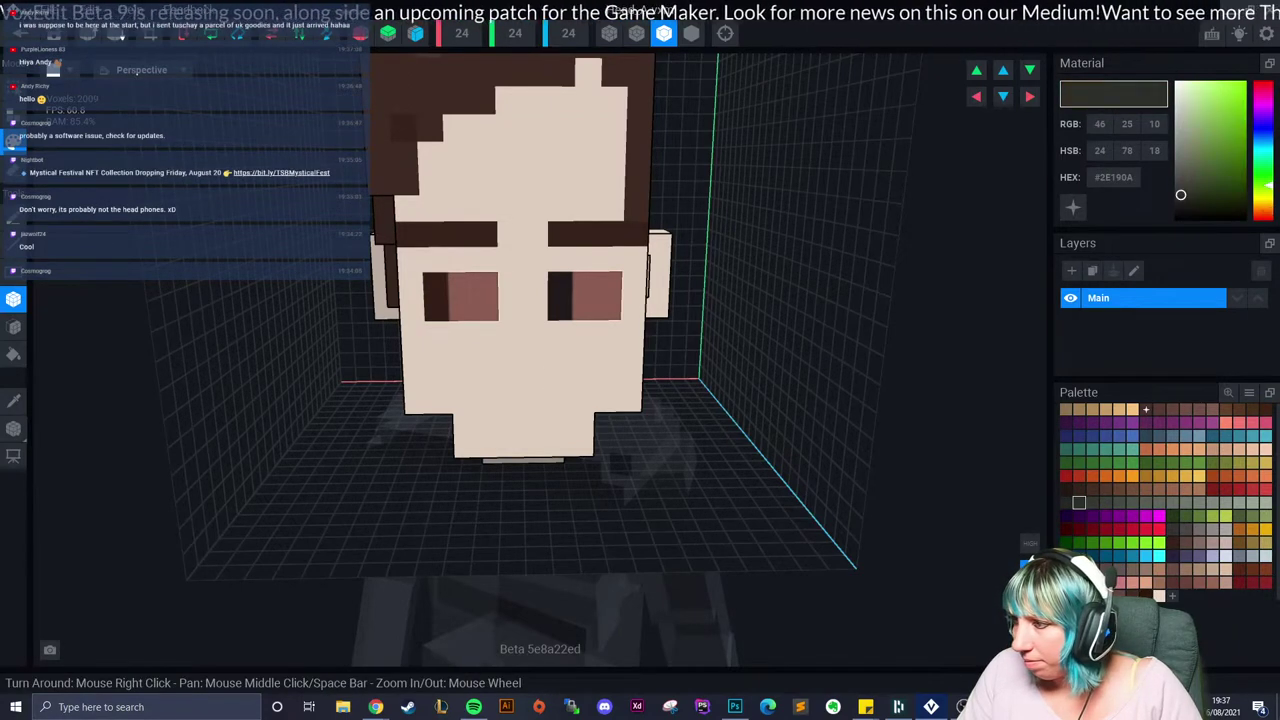
left_click_drag(436, 285, 436, 308)
left_click_drag(560, 285, 560, 308)
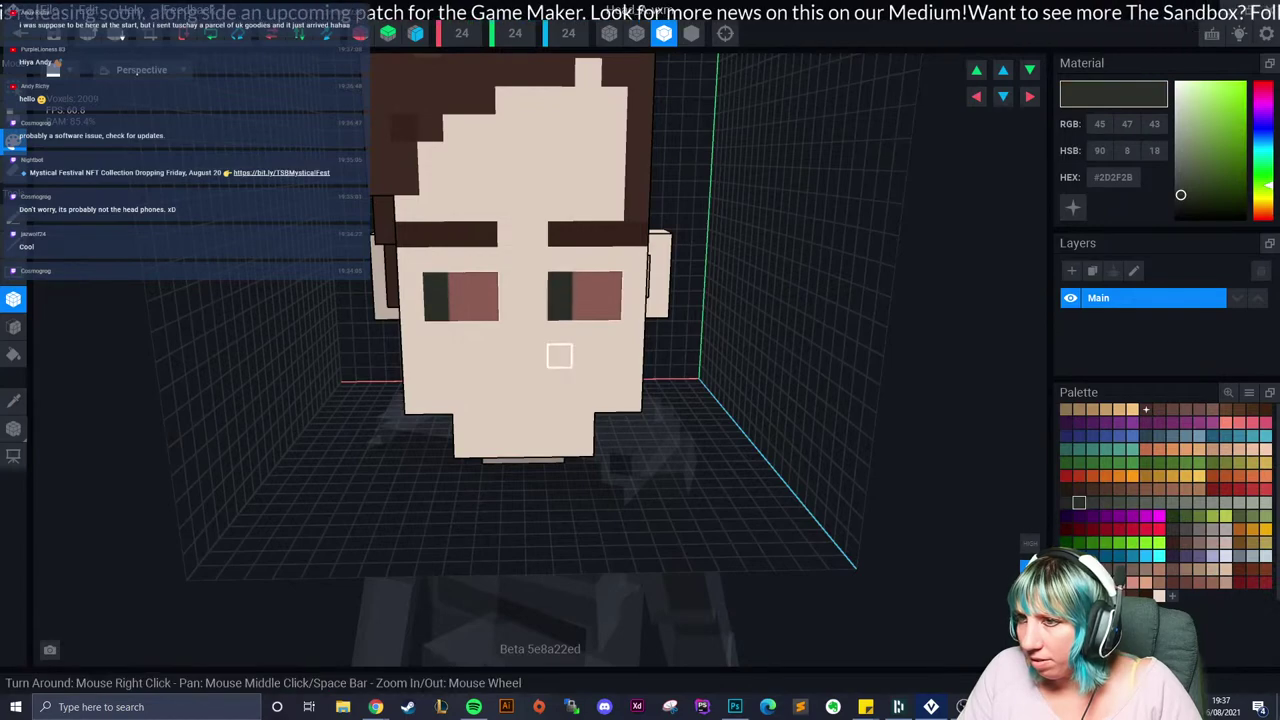
left_click(608, 308)
left_click(485, 308)
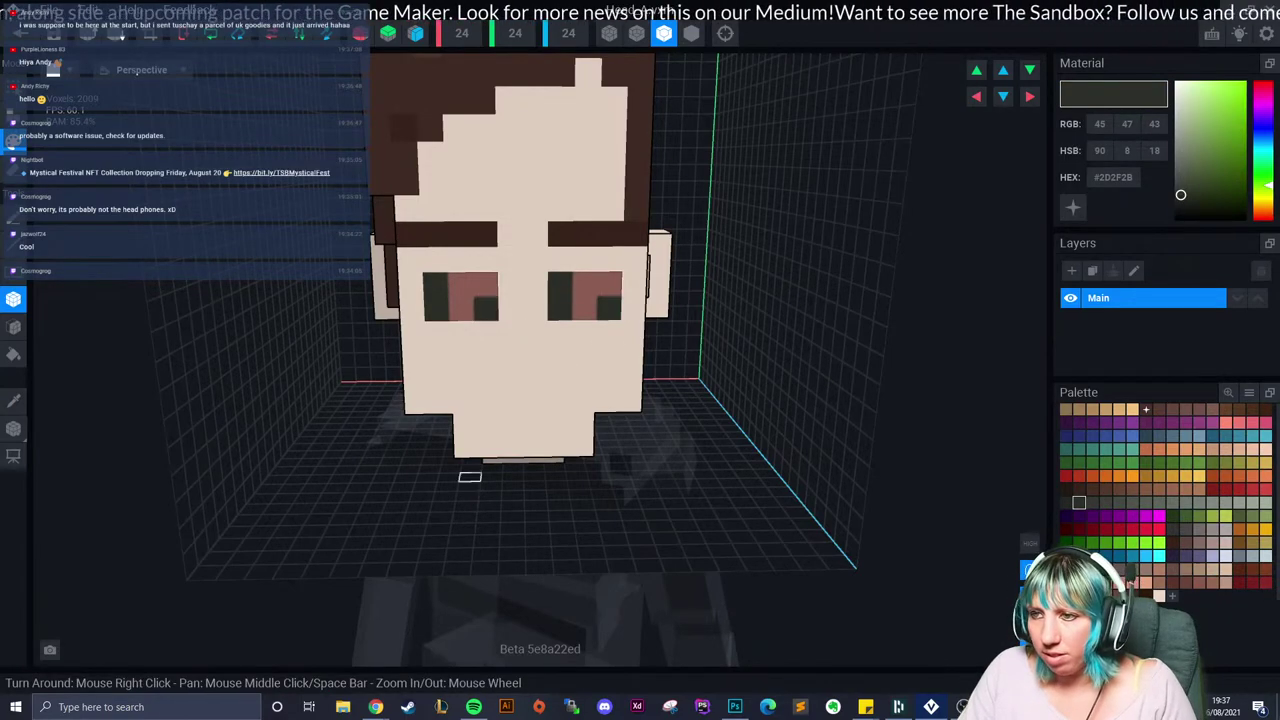
Step: Paint a two-voxel row of #2D2F2B between each iris and the eyebrow above it
scroll(515, 475, "down", 3)
scroll(550, 473, "up", 3)
scroll(555, 472, "up", 2)
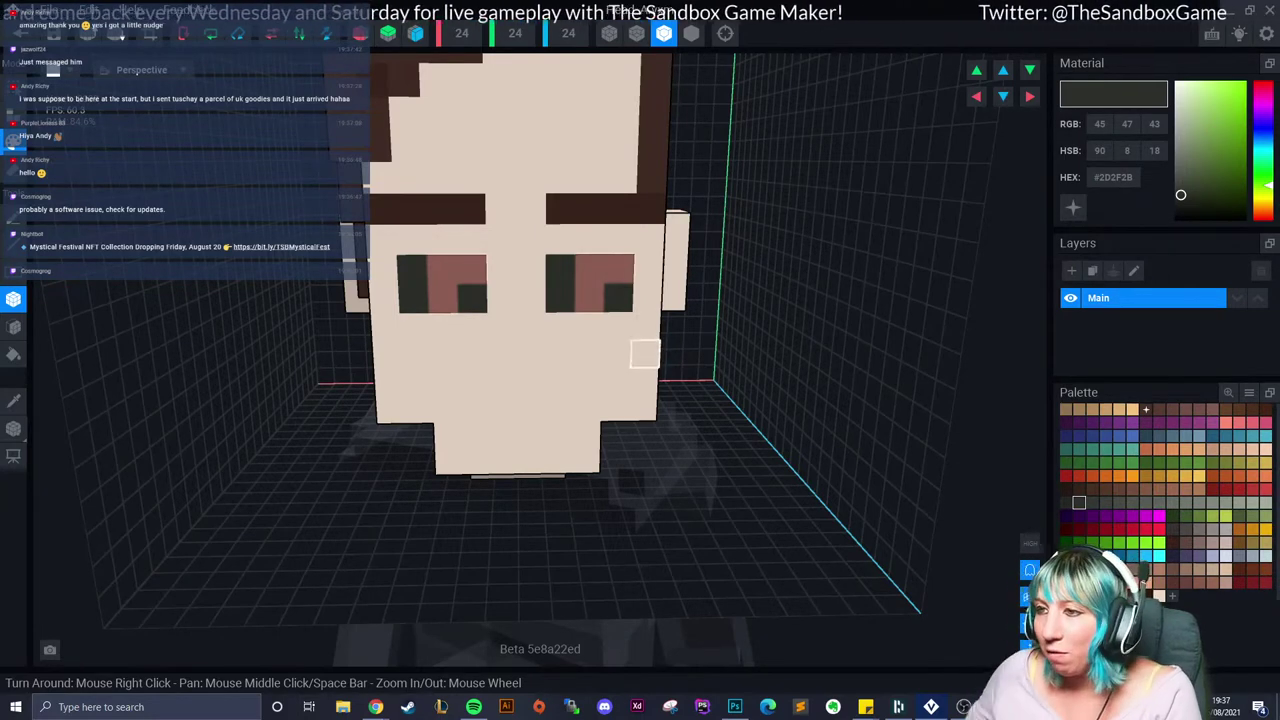
scroll(560, 300, "up", 4)
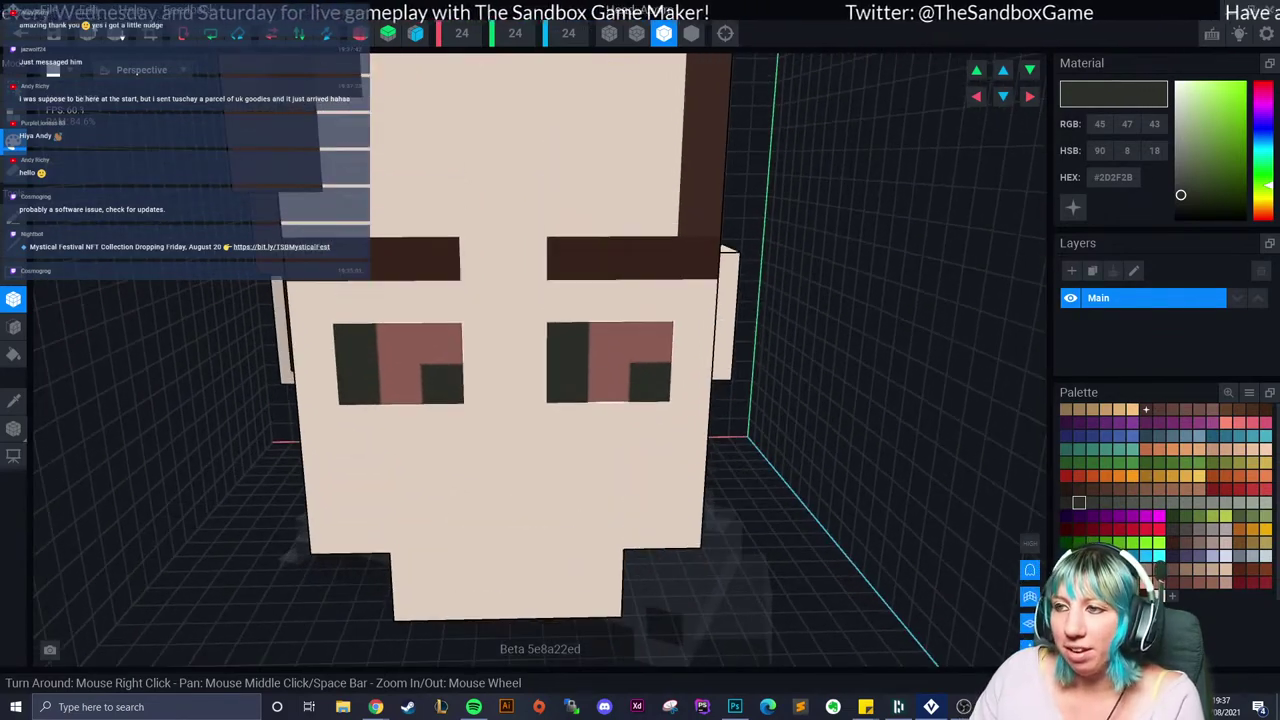
left_click_drag(611, 300, 652, 300)
left_click_drag(398, 303, 440, 303)
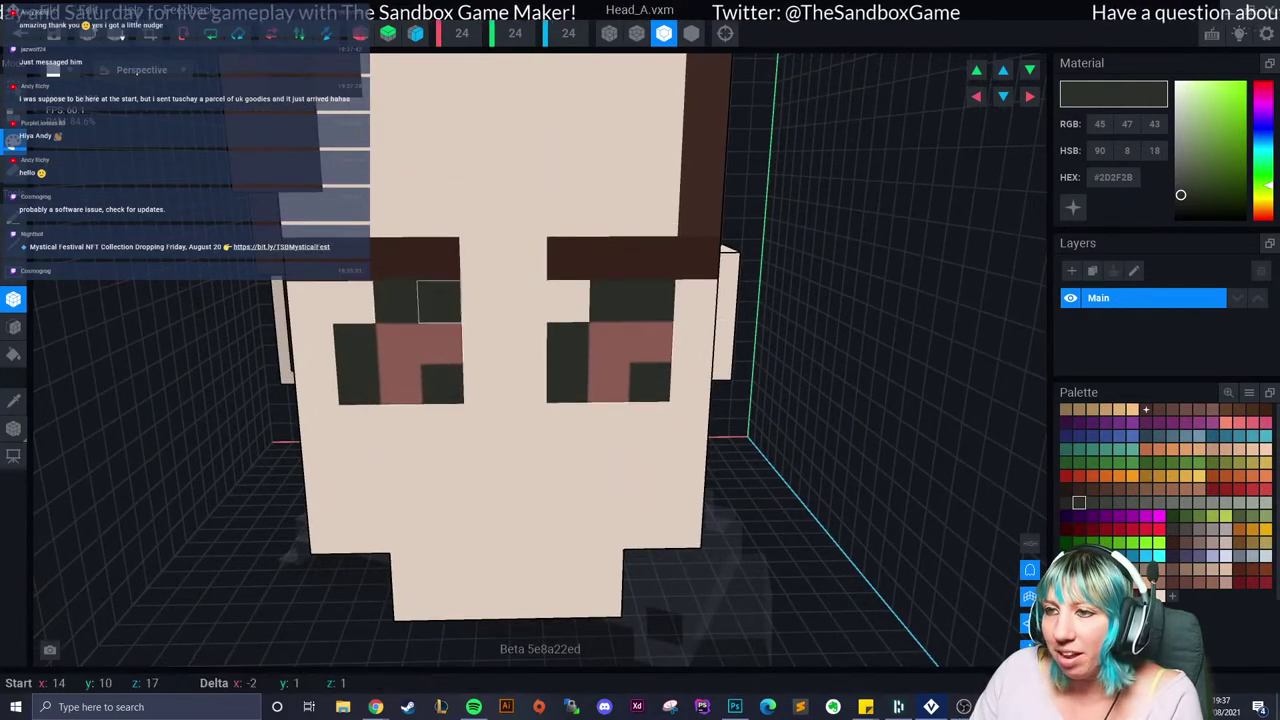
Step: Try the glowing red #82221B on the lower-right voxel of each eye
scroll(450, 330, "down", 4)
scroll(496, 460, "up", 4)
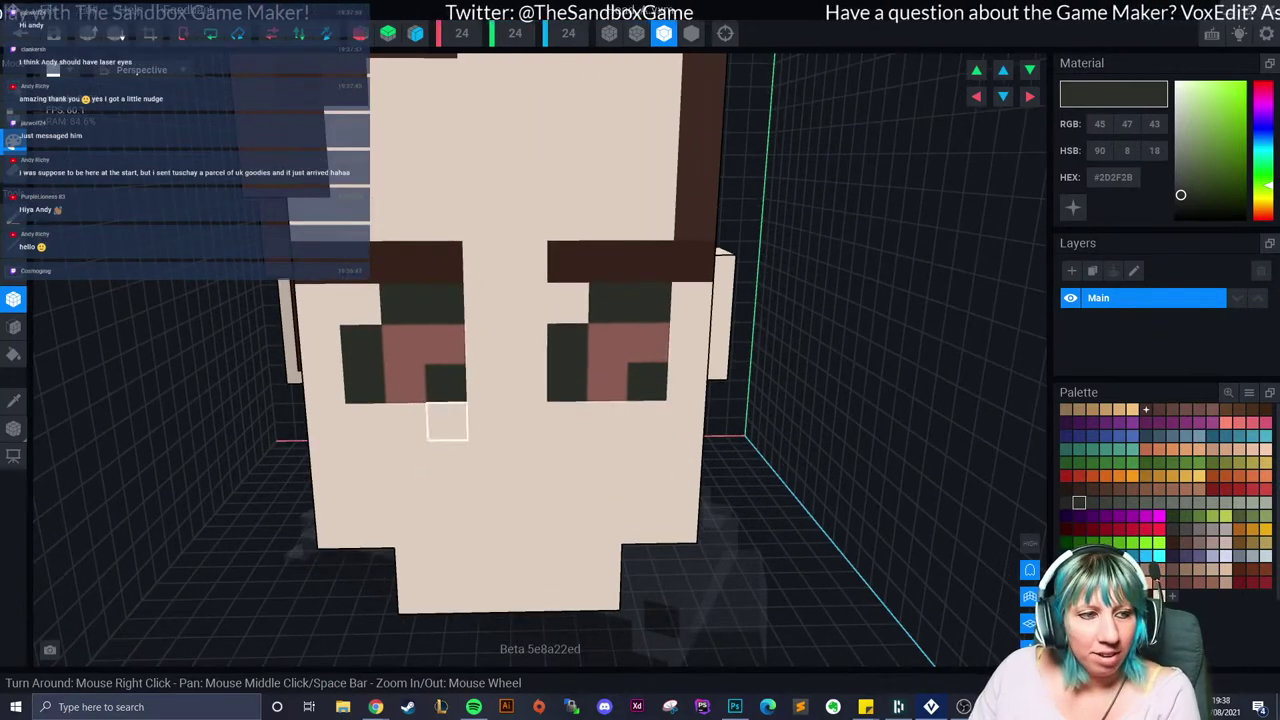
scroll(448, 421, "down", 3)
scroll(540, 360, "up", 4)
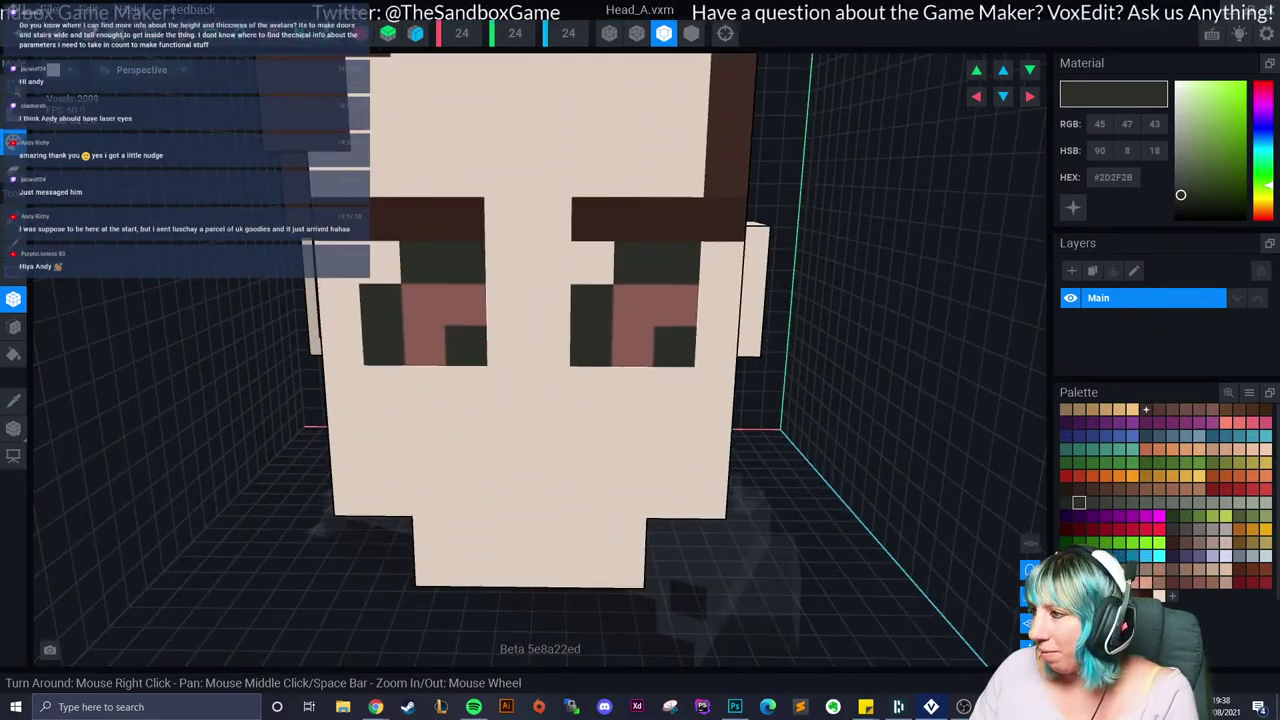
left_click(1212, 489)
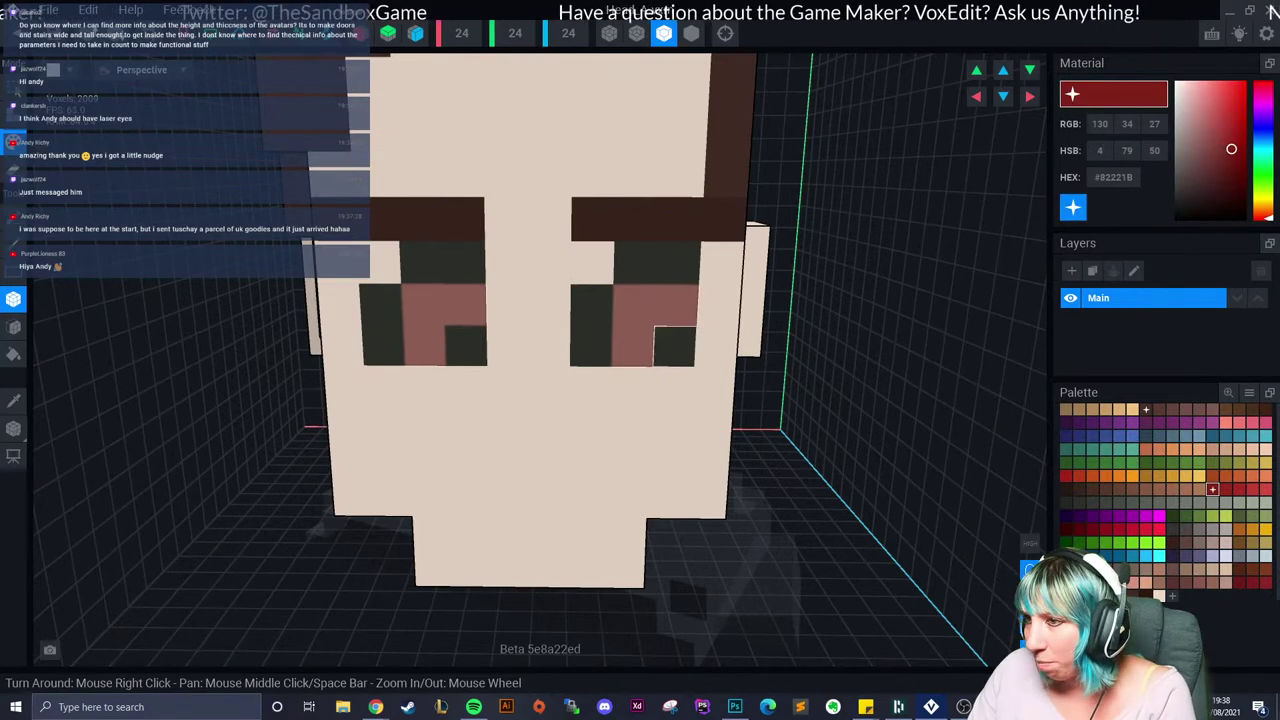
left_click(675, 345)
left_click(465, 345)
Step: Make the red #6B1A1A glowing and paint the lower-right voxel of both eyes with it
left_click(1239, 582)
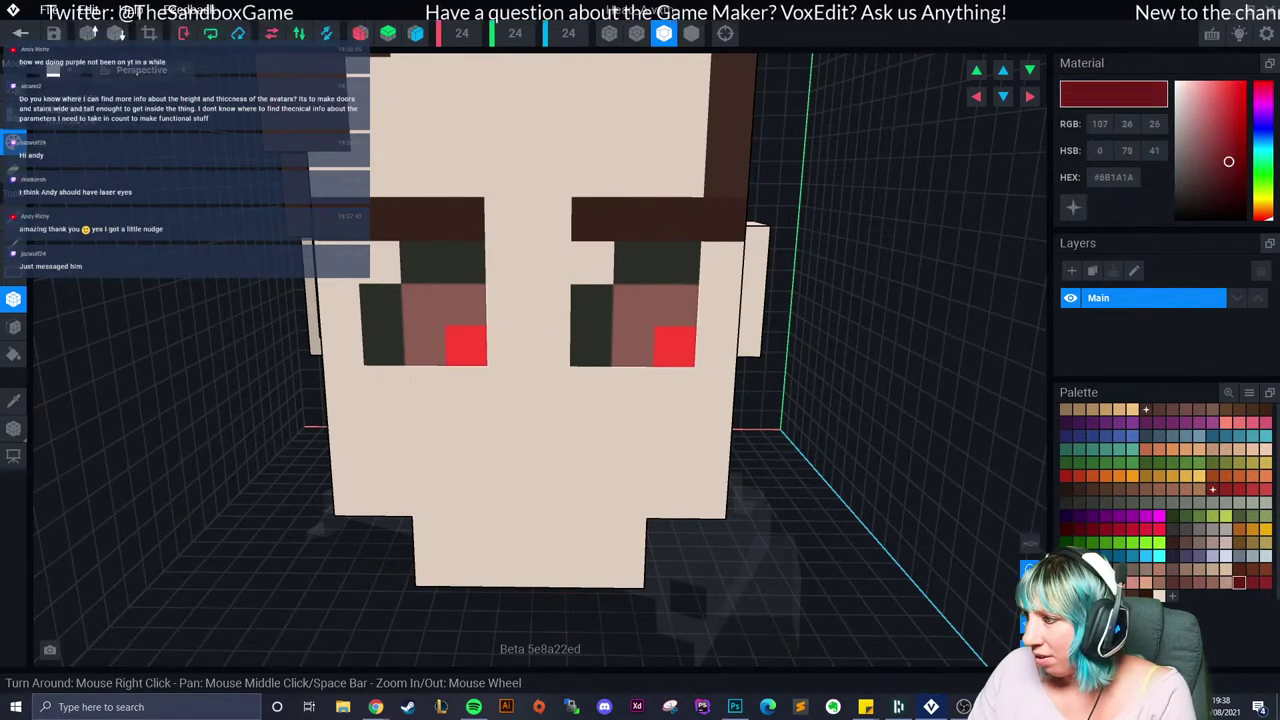
left_click(1072, 207)
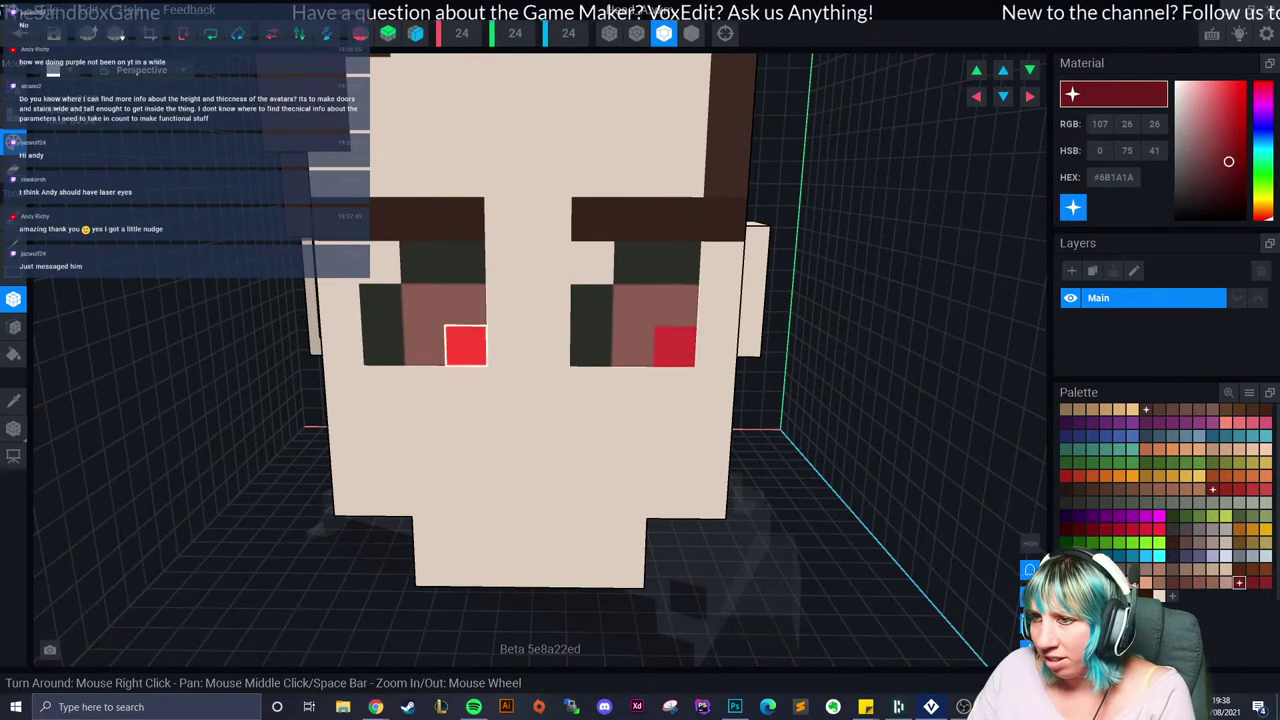
right_click_drag(466, 346, 470, 400)
scroll(514, 450, "down", 5)
scroll(512, 449, "up", 5)
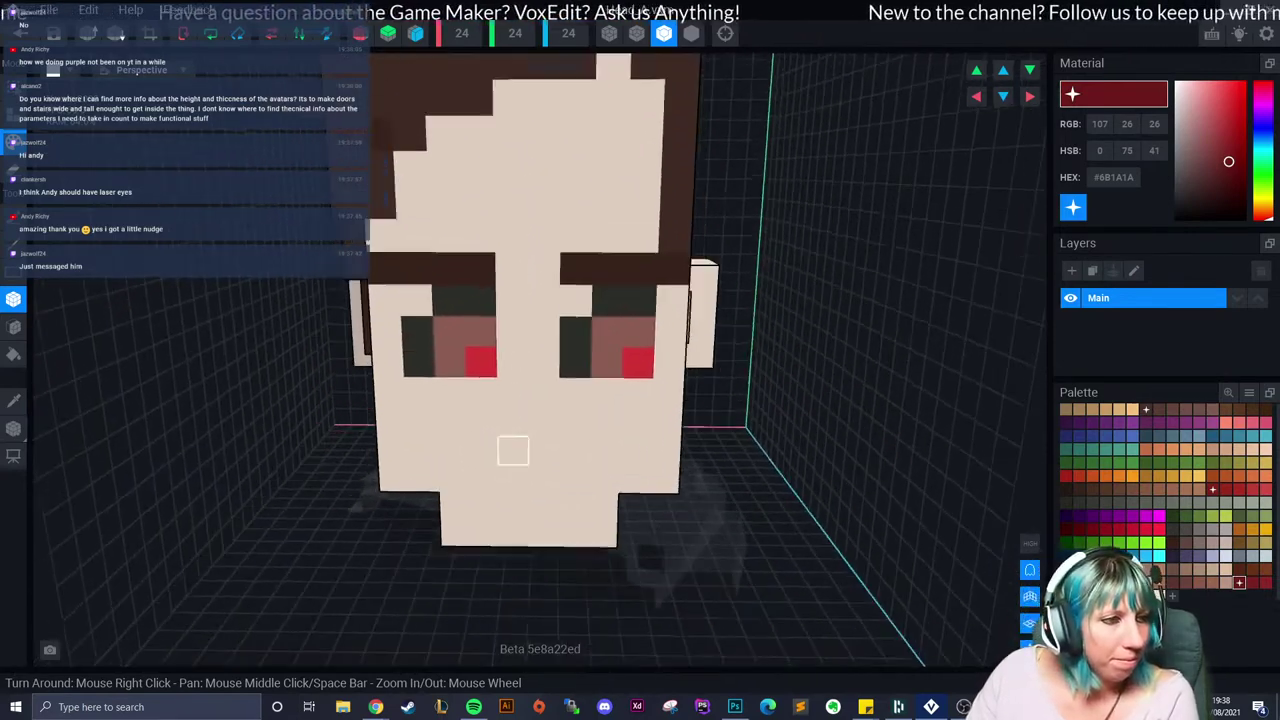
scroll(518, 473, "down", 4)
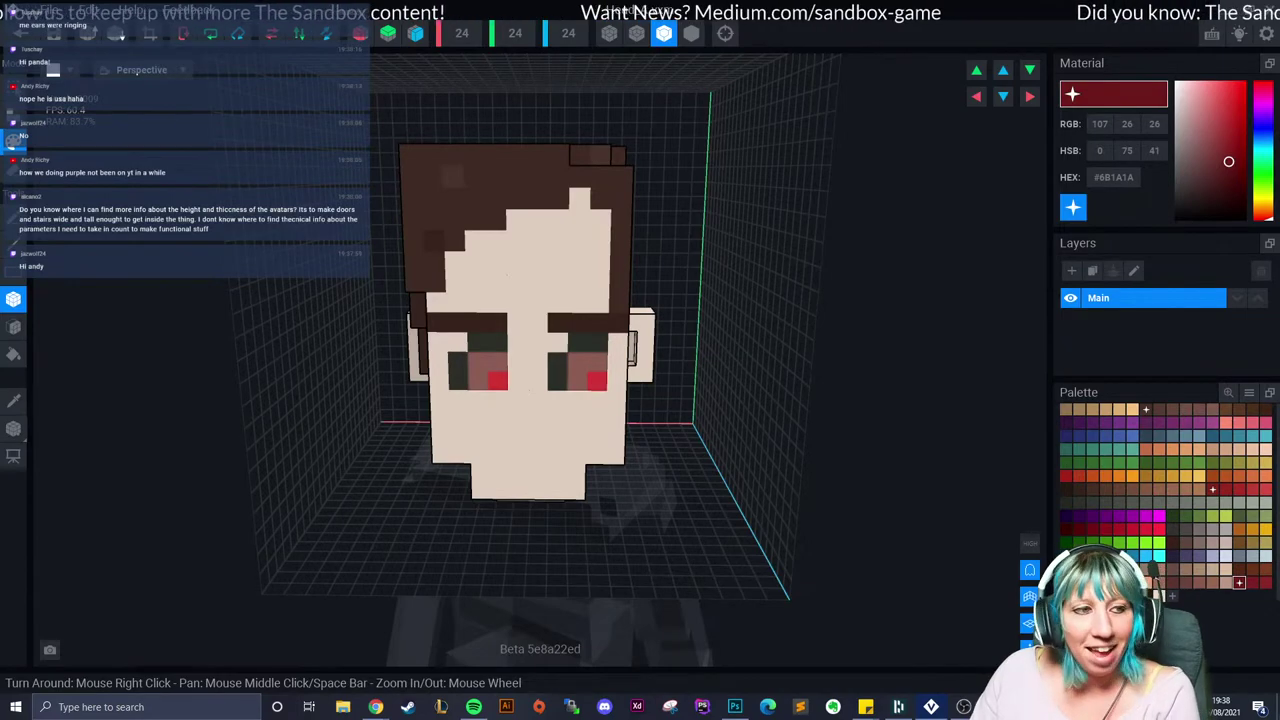
Step: Paint two separate nostril voxels below the eyes with the dark grey-green #2D2F2B
scroll(557, 419, "up", 5)
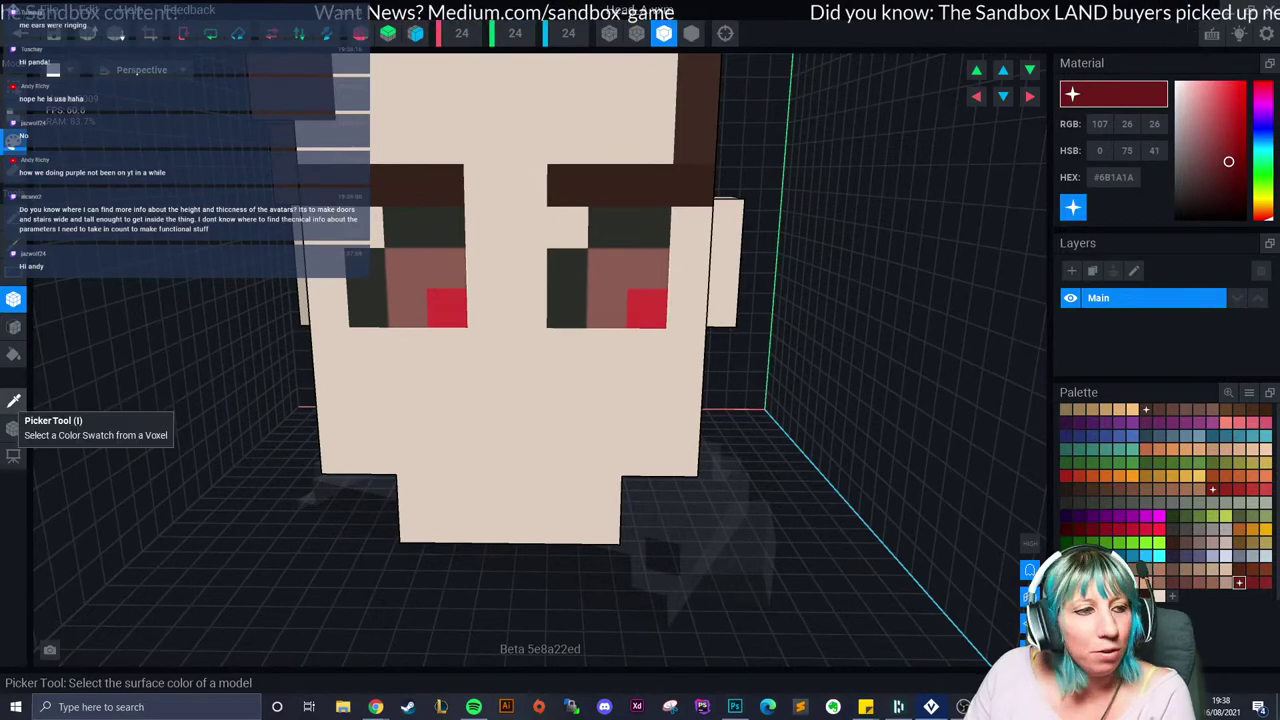
mouse_move(320, 185)
right_mouse_down()
mouse_move(301, 199)
mouse_move(310, 205)
right_mouse_up()
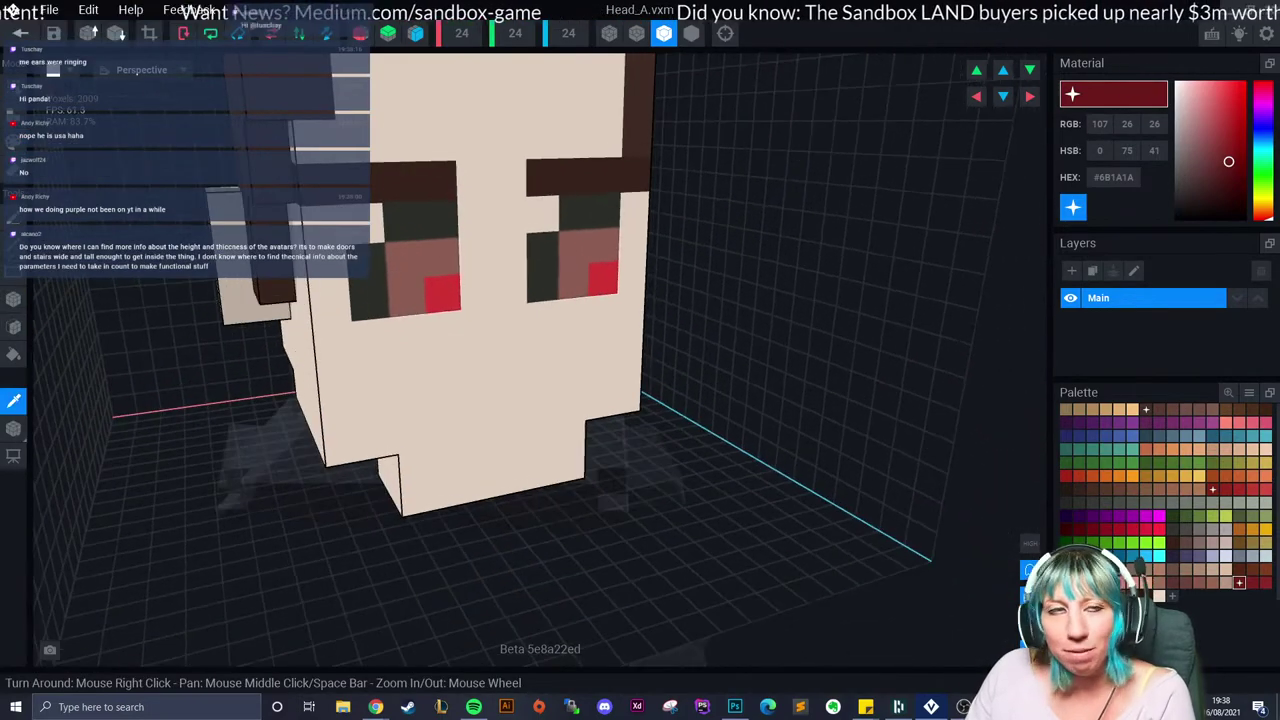
middle_click_drag(371, 337, 250, 264)
right_click_drag(250, 264, 325, 345)
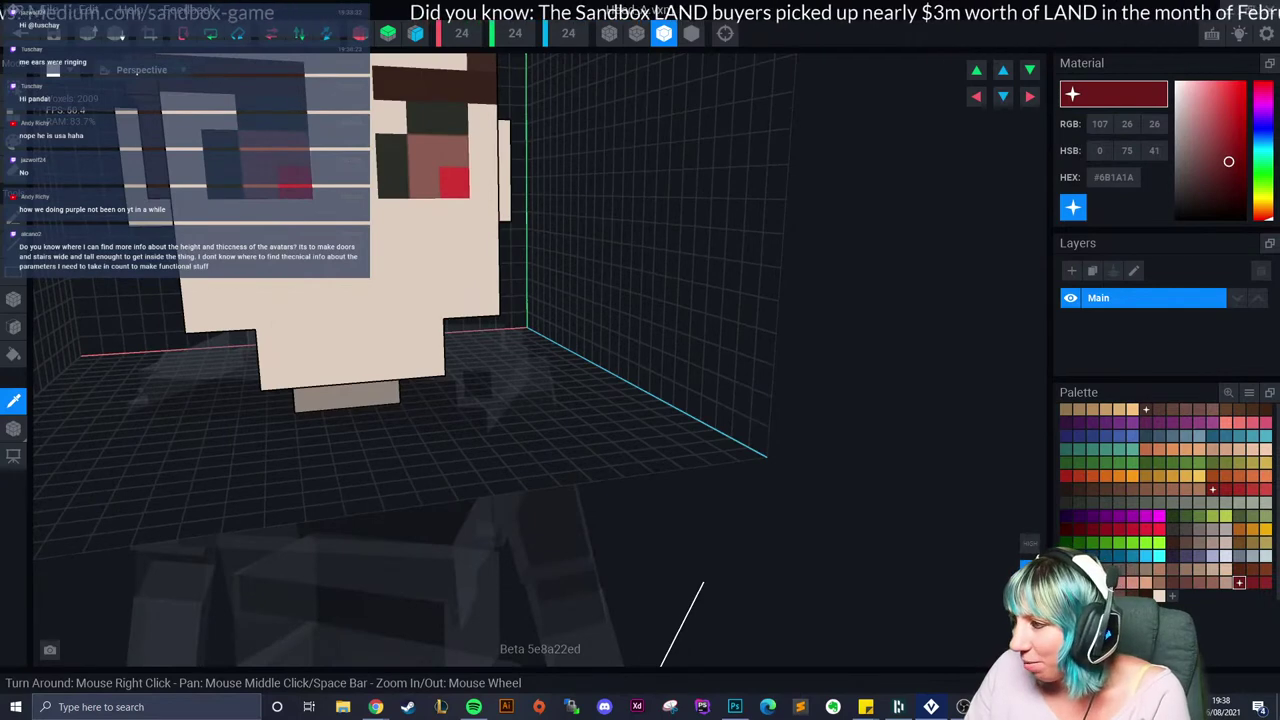
left_click(1079, 502)
left_click(13, 141)
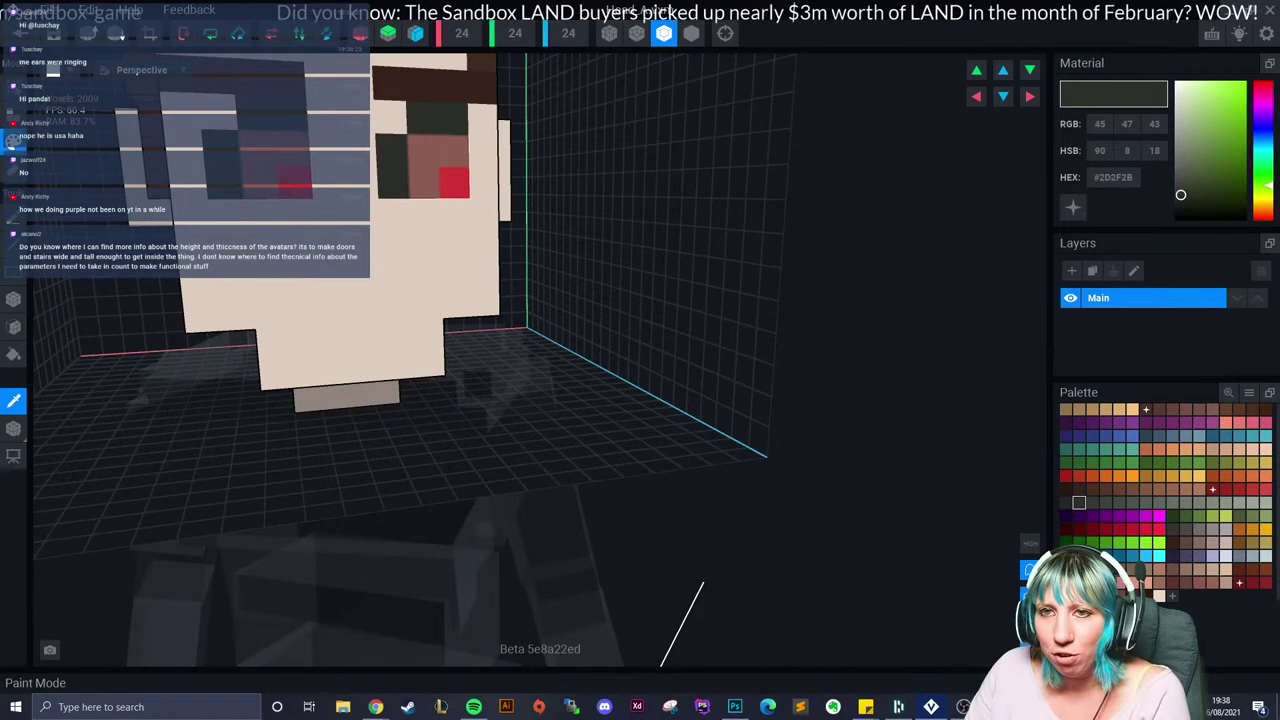
left_click(331, 246)
left_click(395, 246)
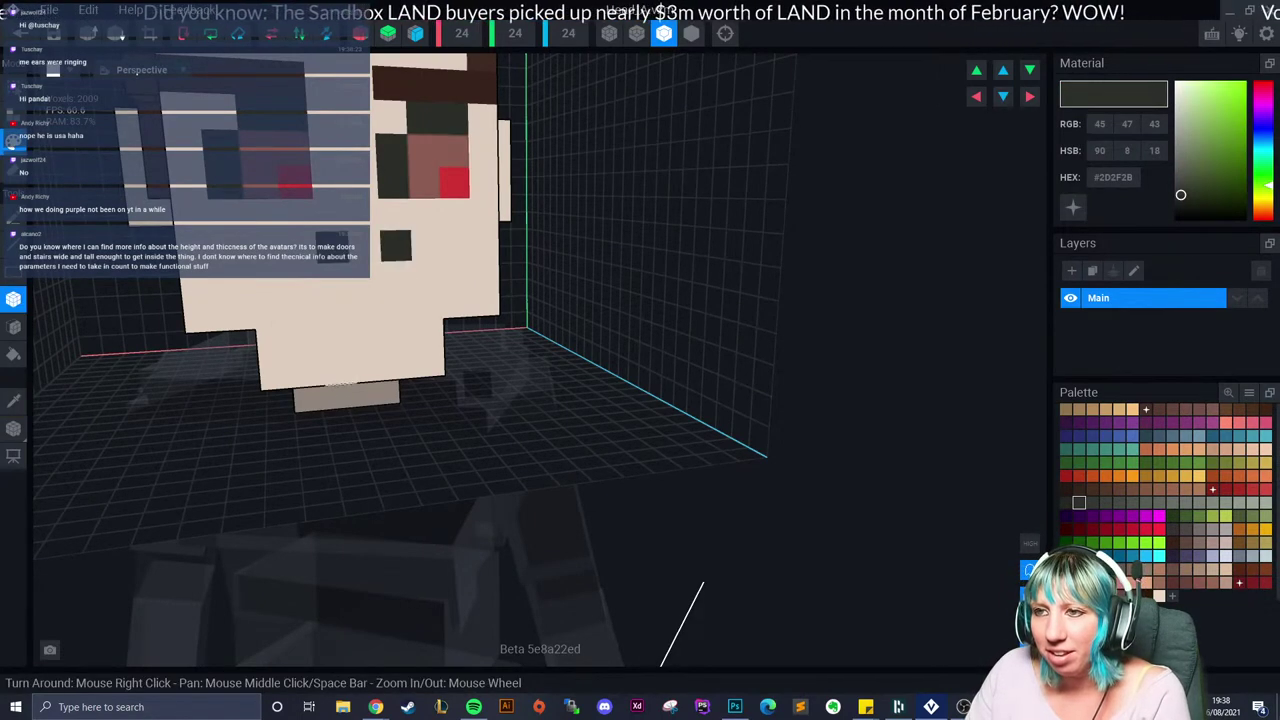
Step: Mark a two-by-two mouth area on the centre of the chin with #2D2F2B and erase those voxels
scroll(340, 370, "down", 2)
right_click_drag(342, 371, 336, 392)
mouse_move(343, 392)
left_mouse_down()
mouse_move(343, 368)
mouse_move(368, 368)
left_mouse_up()
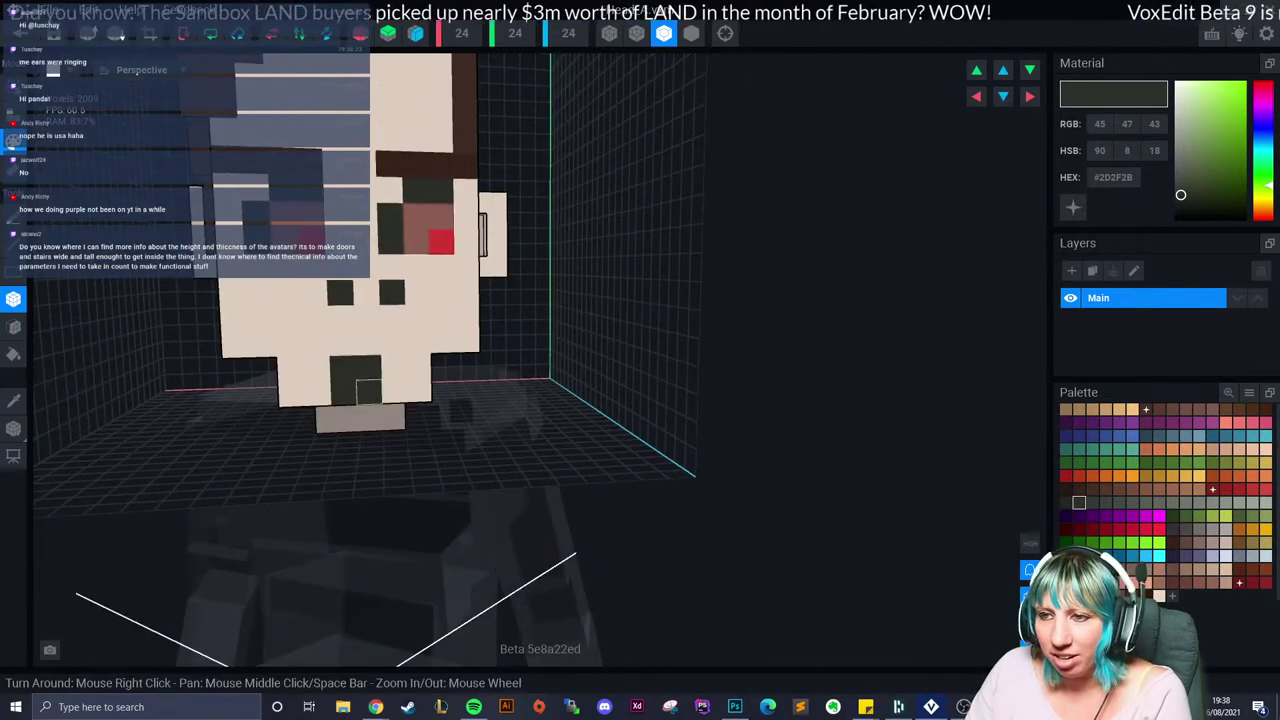
right_click_drag(334, 392, 325, 385)
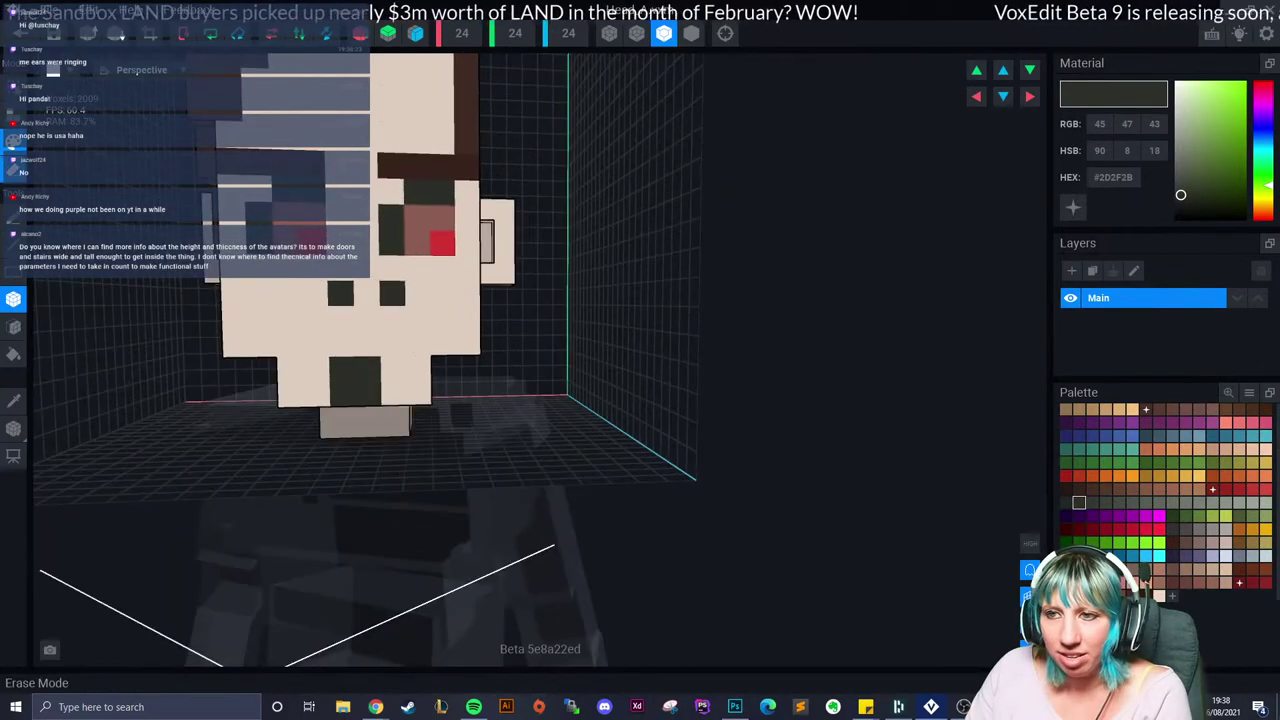
left_click(13, 169)
left_click_drag(343, 370, 368, 394)
Step: Widen the mouth opening by one voxel column on each side and paint its back wall with #2D2F2B
right_click_drag(368, 394, 386, 392)
scroll(366, 390, "up", 2)
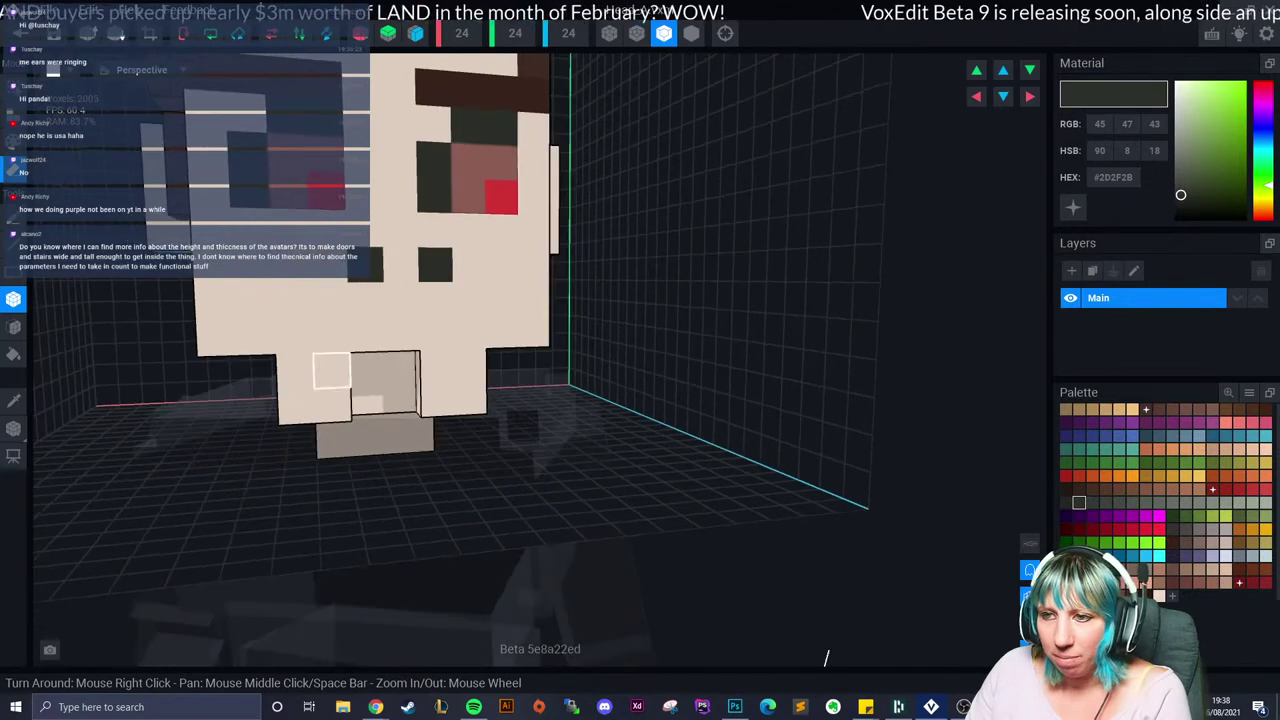
left_click_drag(332, 369, 332, 402)
left_click_drag(436, 366, 436, 400)
right_click_drag(436, 400, 407, 398)
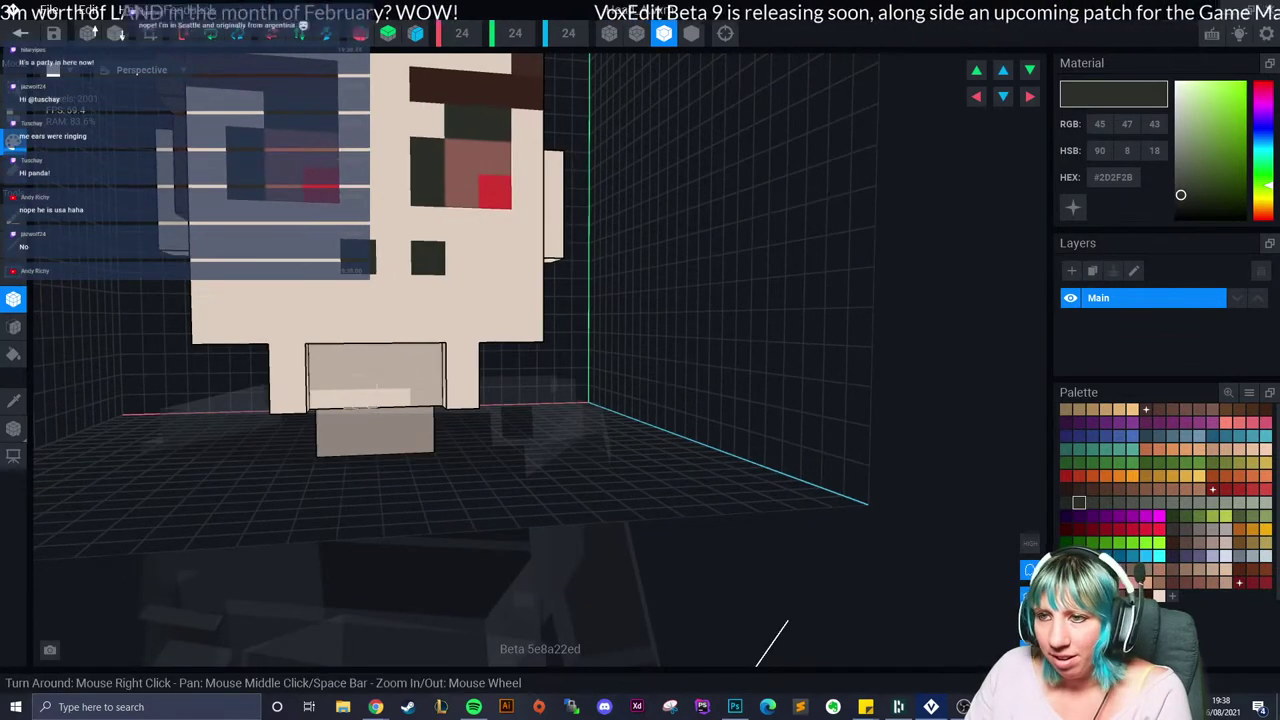
left_click_drag(325, 385, 435, 385)
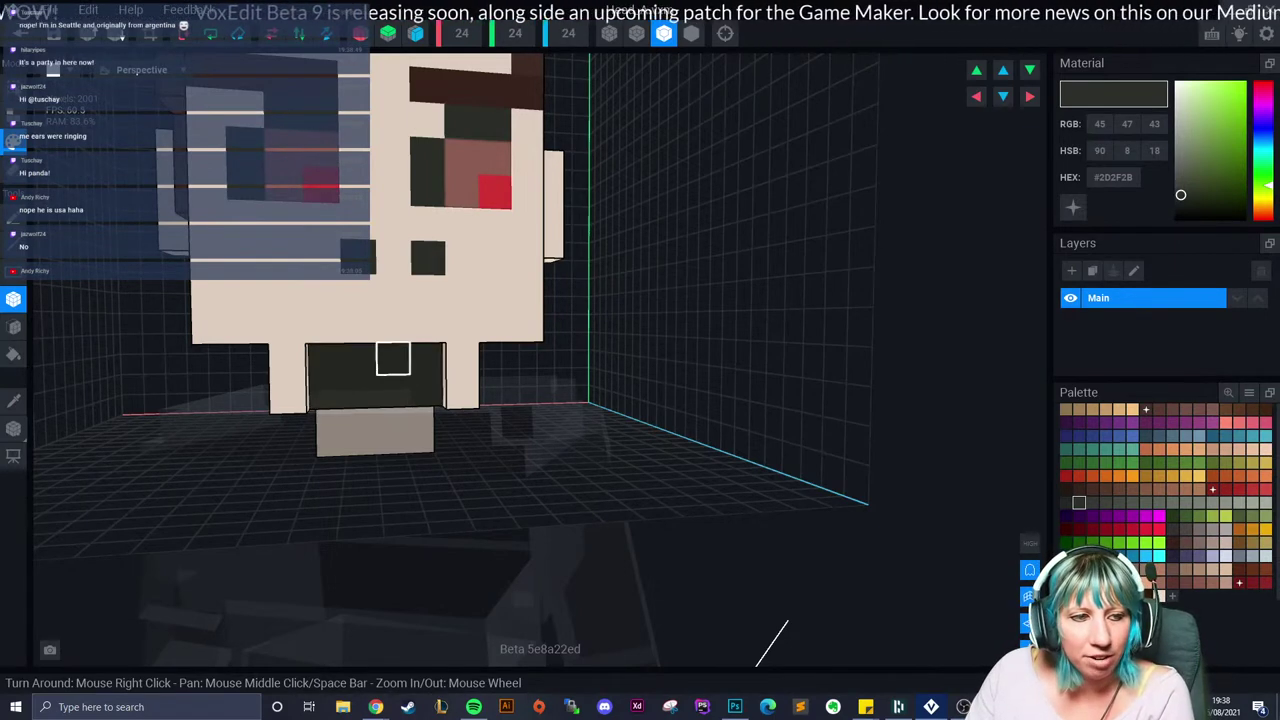
Step: Pick up the bone colour #EBD8C8 from the jaw and attach a one-voxel tooth at the mouth's upper edge
scroll(460, 360, "up", 3)
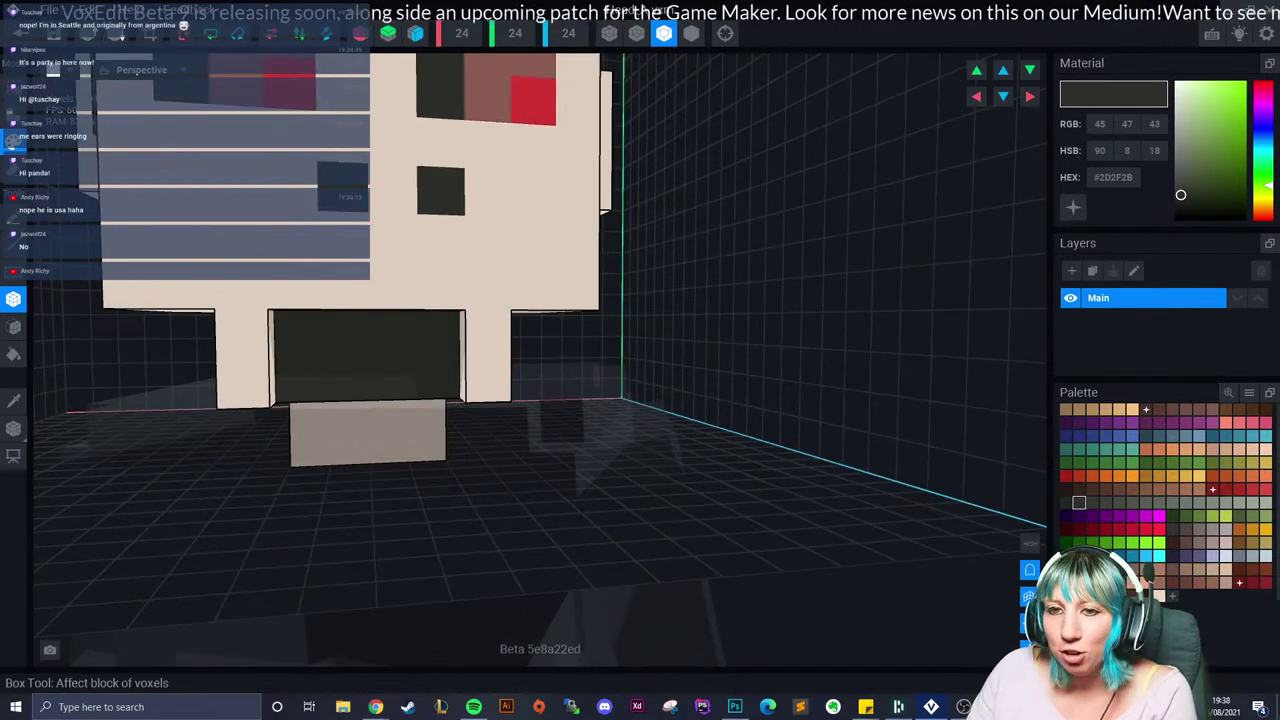
left_click(13, 401)
left_click(240, 336)
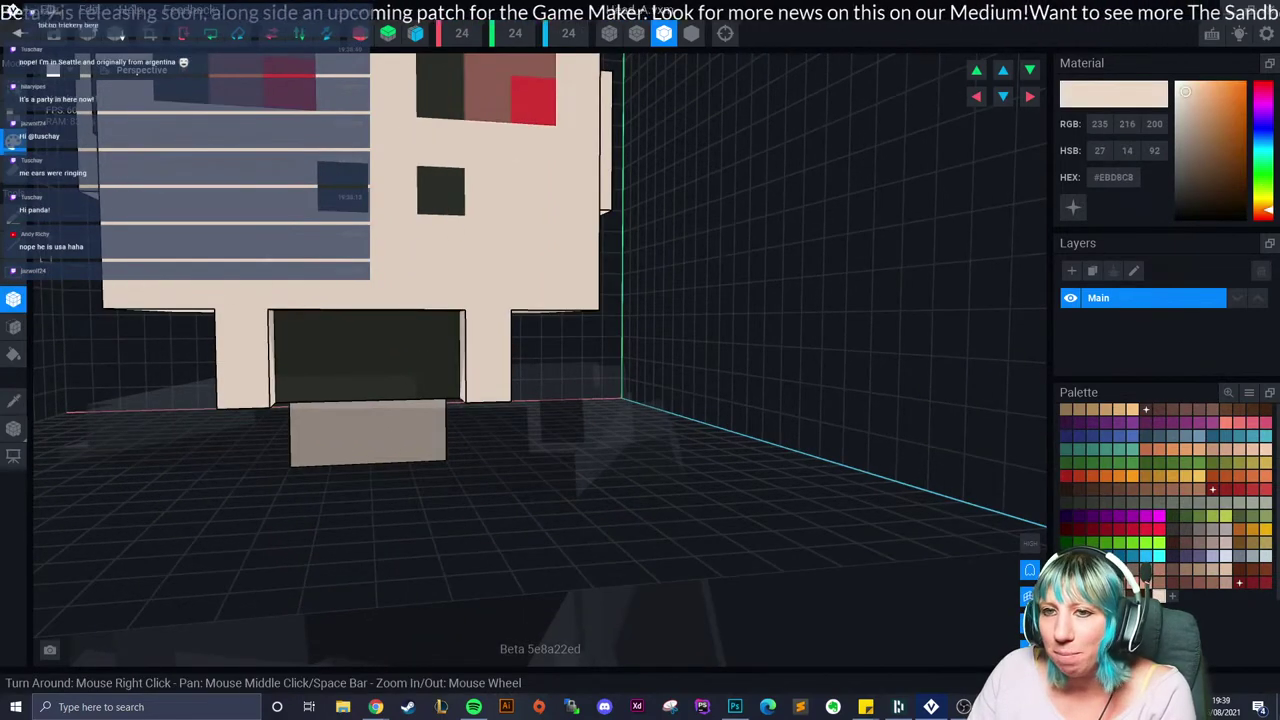
left_click(13, 113)
right_click_drag(385, 400, 365, 300)
left_click(343, 303)
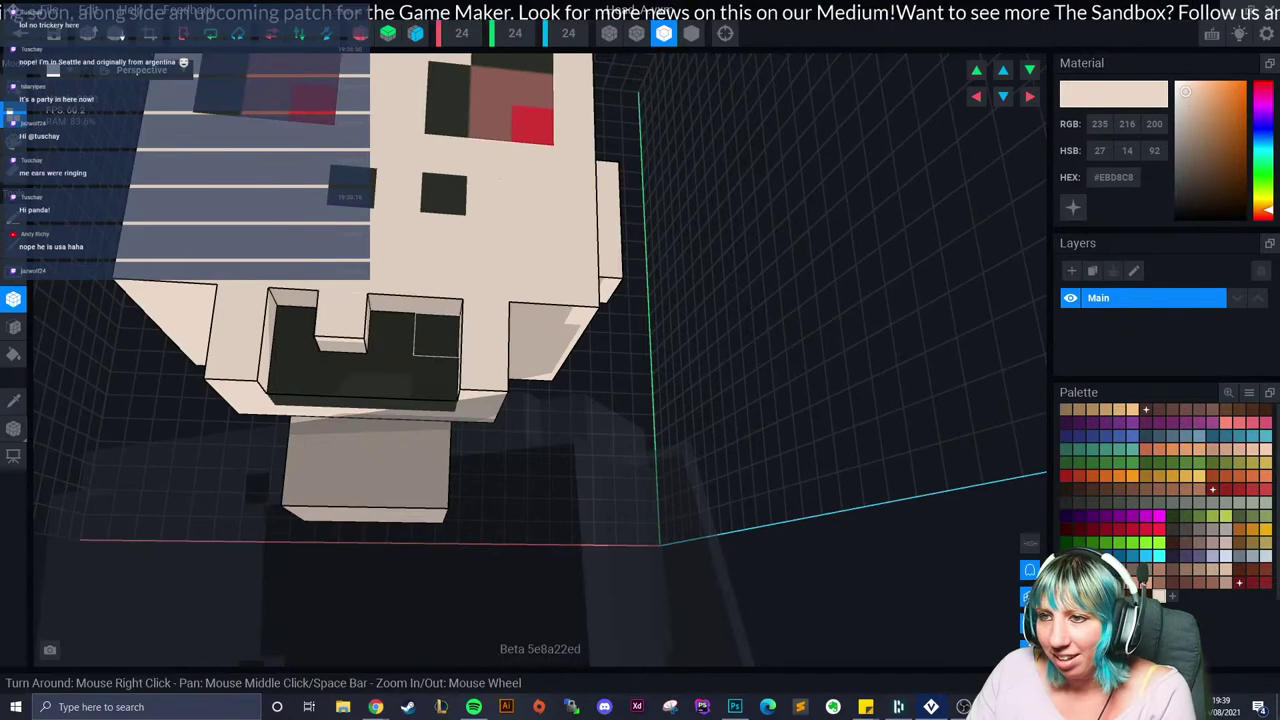
Step: Examine the skull face with its eyes, nostrils, mouth opening and tooth from the front and both sides
right_click_drag(432, 262, 432, 330)
scroll(447, 430, "down", 3)
right_click_drag(462, 410, 455, 401)
scroll(455, 401, "down", 5)
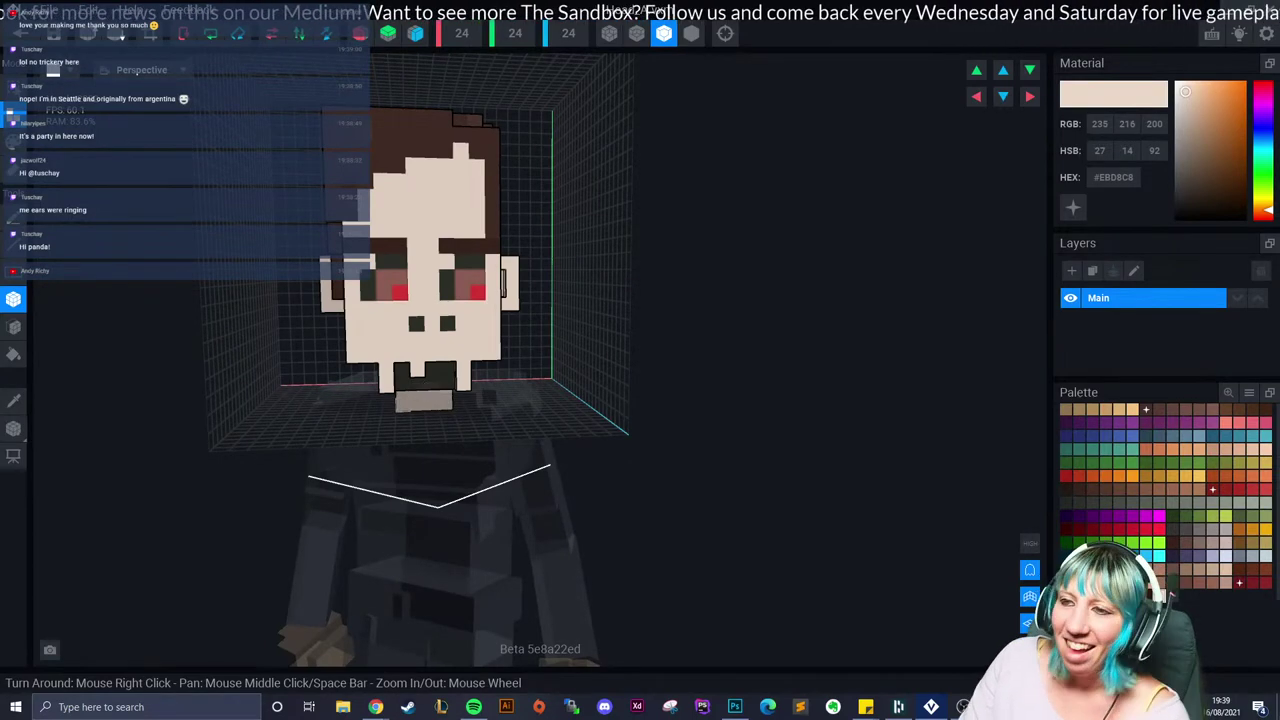
scroll(433, 259, "down", 2)
right_click_drag(435, 404, 463, 367)
scroll(578, 361, "up", 3)
scroll(463, 367, "up", 3)
middle_click_drag(463, 367, 435, 432)
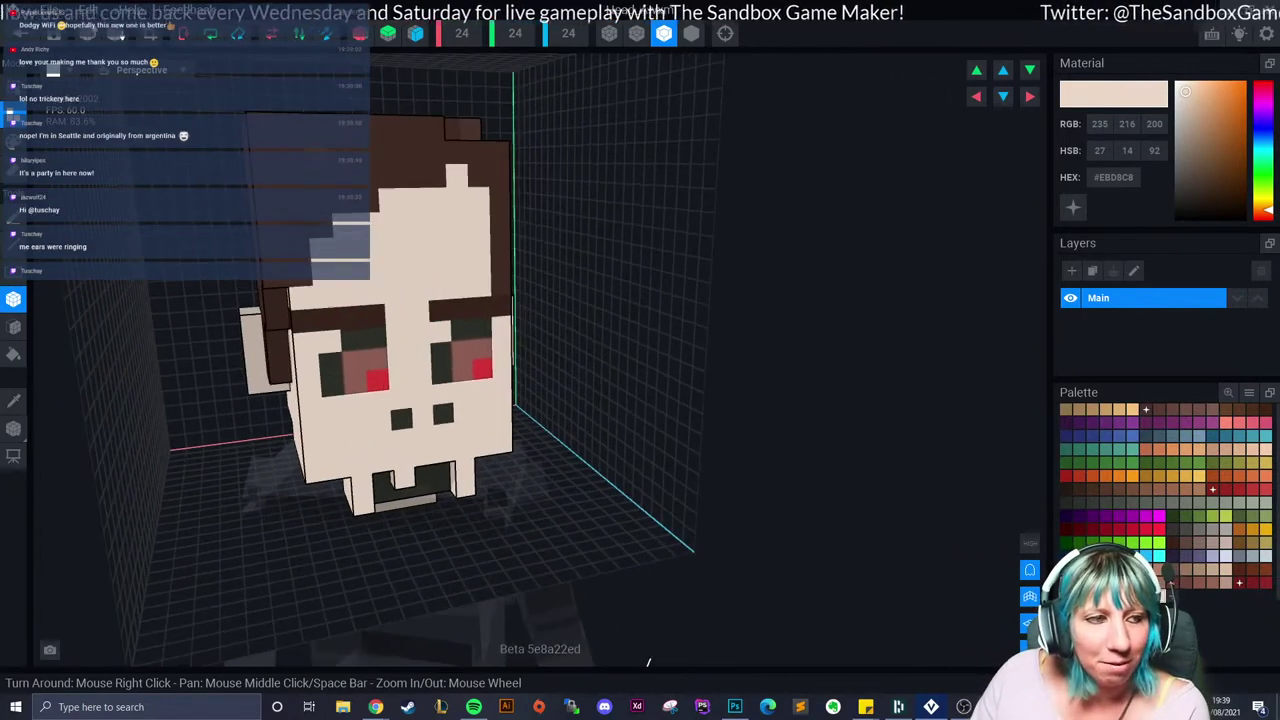
right_click_drag(420, 355, 295, 395)
scroll(400, 374, "up", 2)
scroll(408, 397, "down", 3)
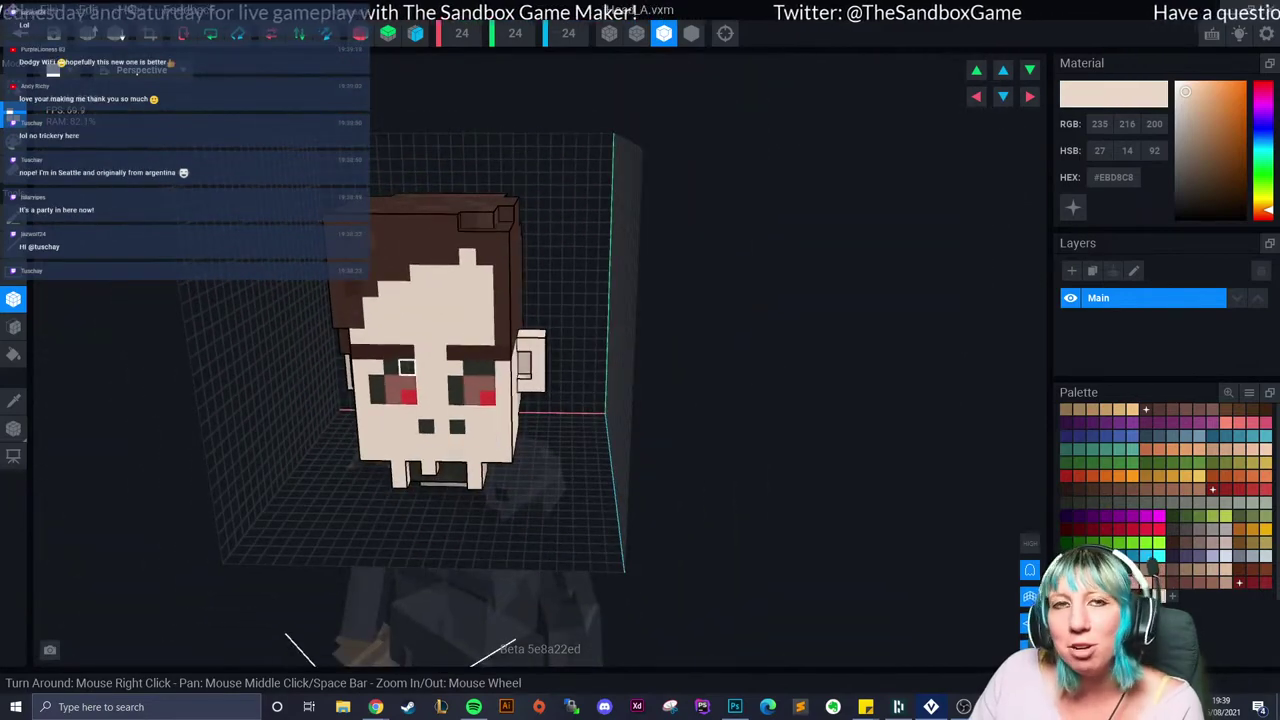
right_click_drag(407, 367, 393, 365)
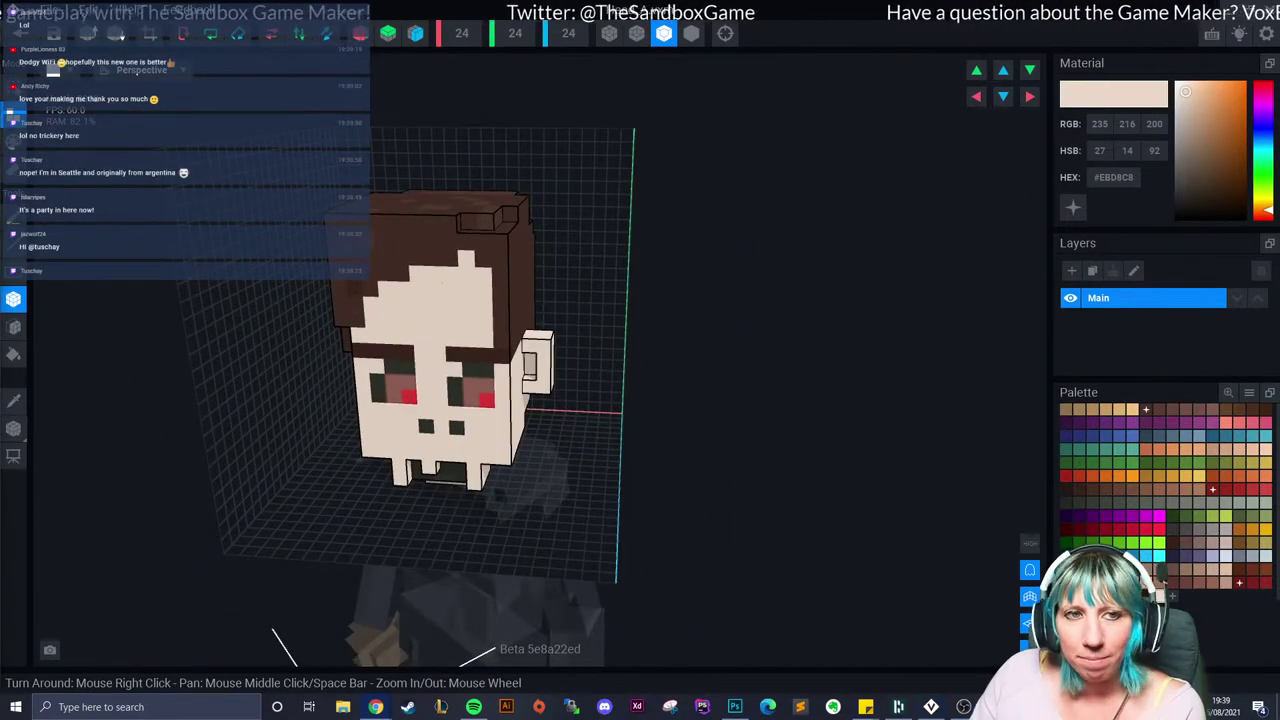
right_click_drag(378, 385, 707, 414)
scroll(397, 394, "up", 3)
scroll(451, 363, "down", 2)
scroll(495, 382, "down", 2)
scroll(640, 362, "up", 5)
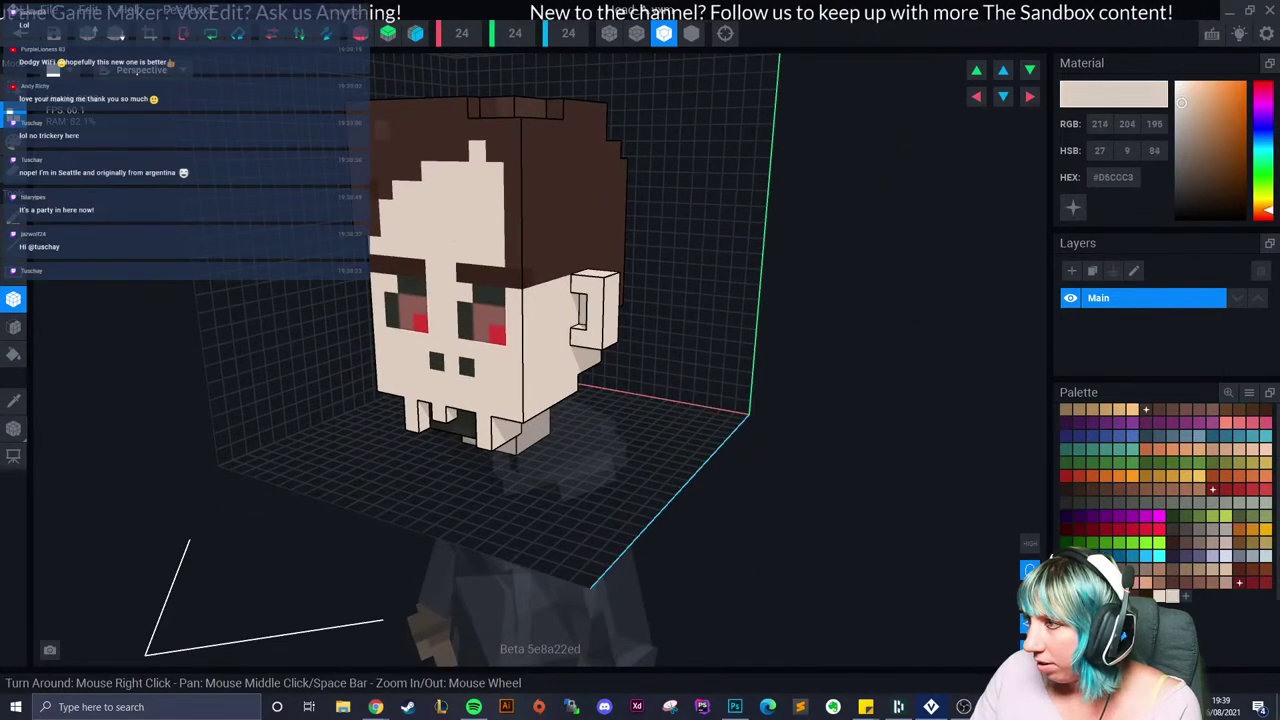
Step: Paint small stepped patches in #D5C8BD on both cheeks of the face, beside and below the nostrils
right_click_drag(300, 330, 340, 332)
left_click(13, 141)
right_click_drag(250, 330, 347, 338)
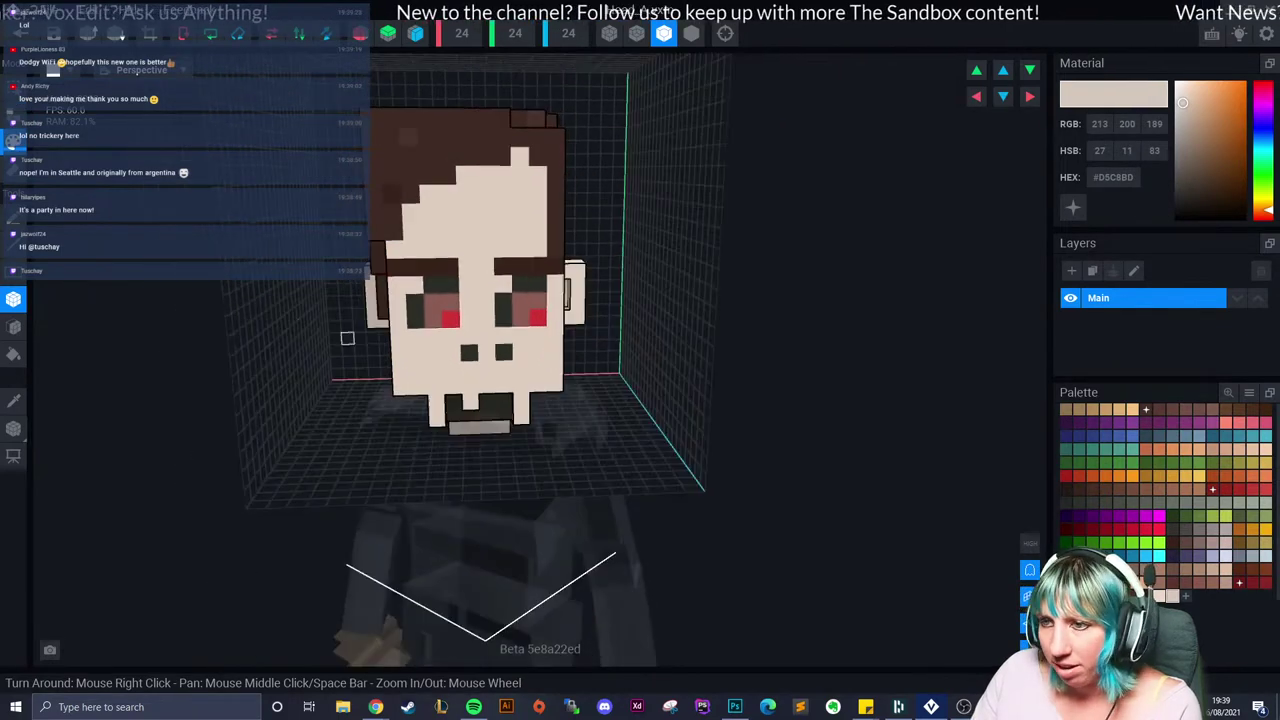
left_click_drag(401, 354, 418, 354)
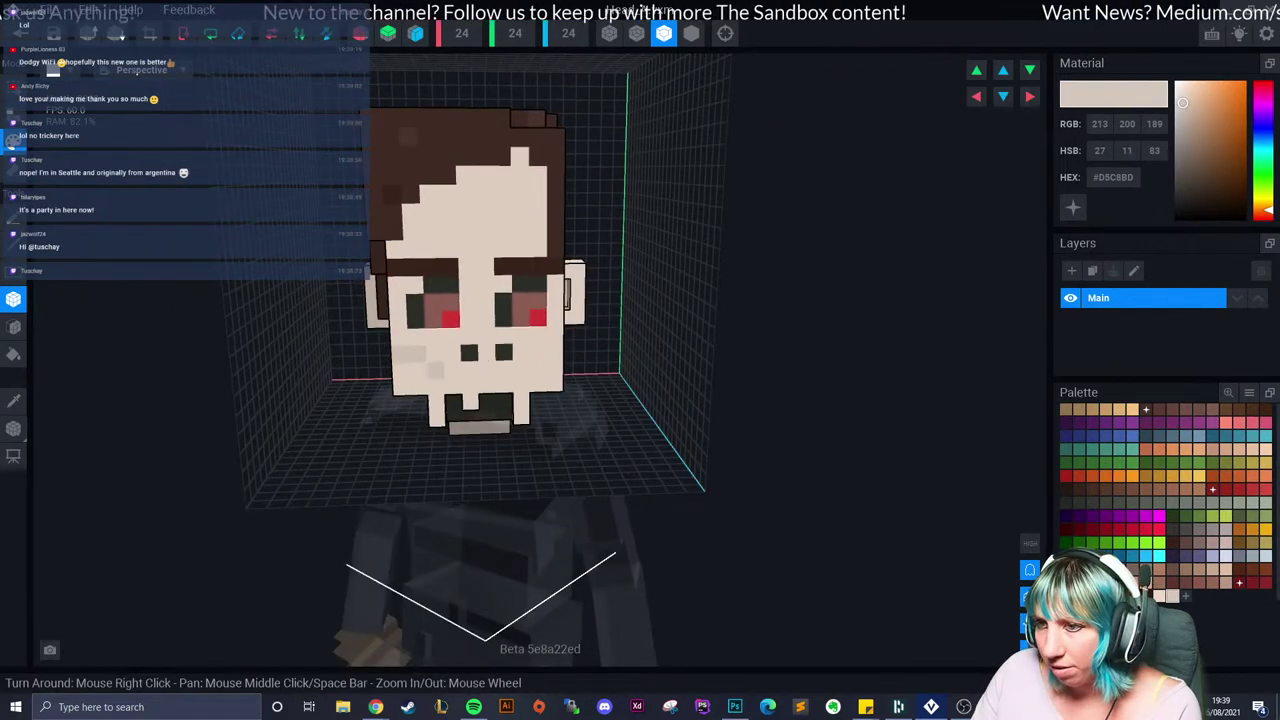
left_click_drag(548, 350, 521, 368)
Step: Paint #D5C8BD patches on both sides of the jaw and a stepped crack rising from beside the ear into the hair
right_click_drag(467, 407, 466, 403)
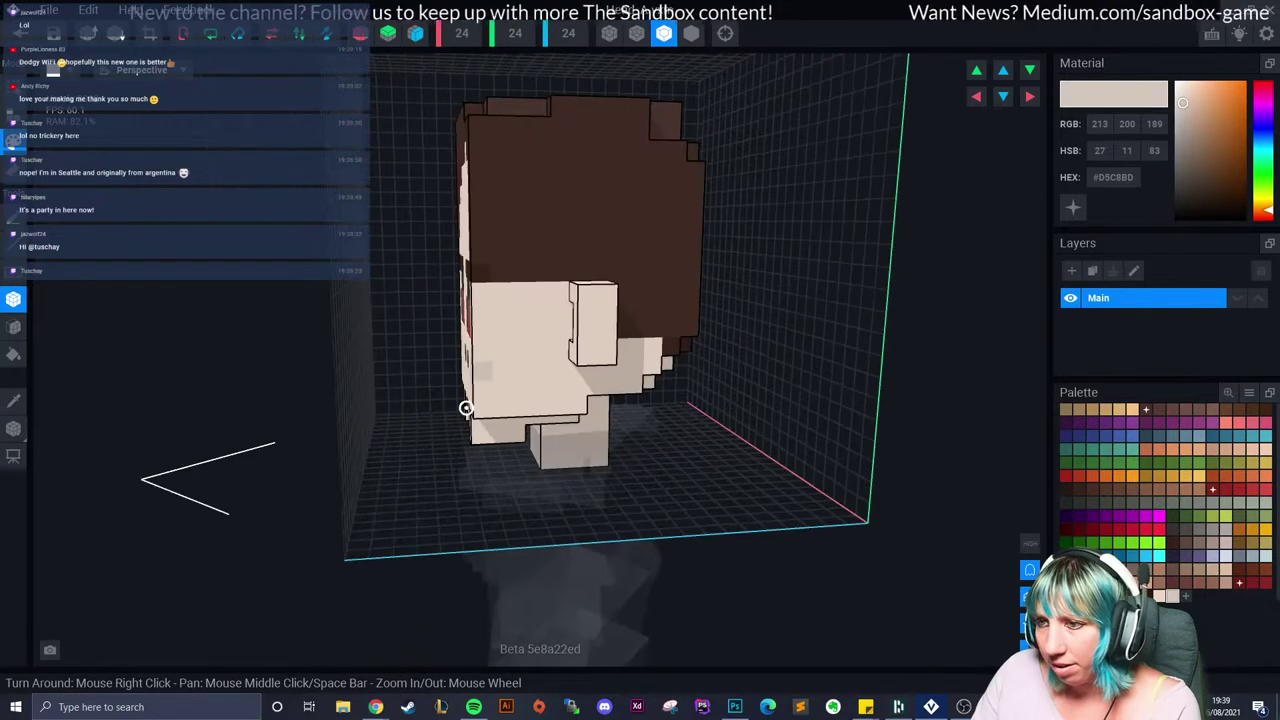
right_click_drag(559, 369, 528, 395)
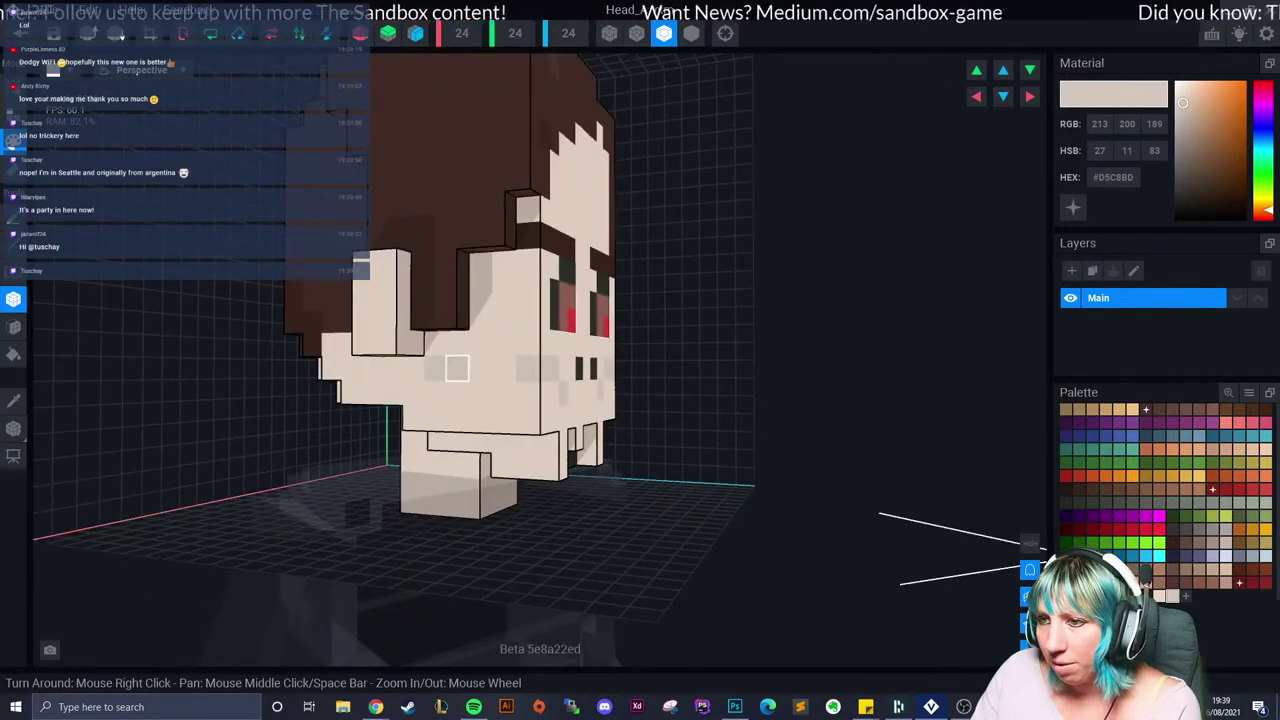
right_click_drag(433, 368, 430, 452)
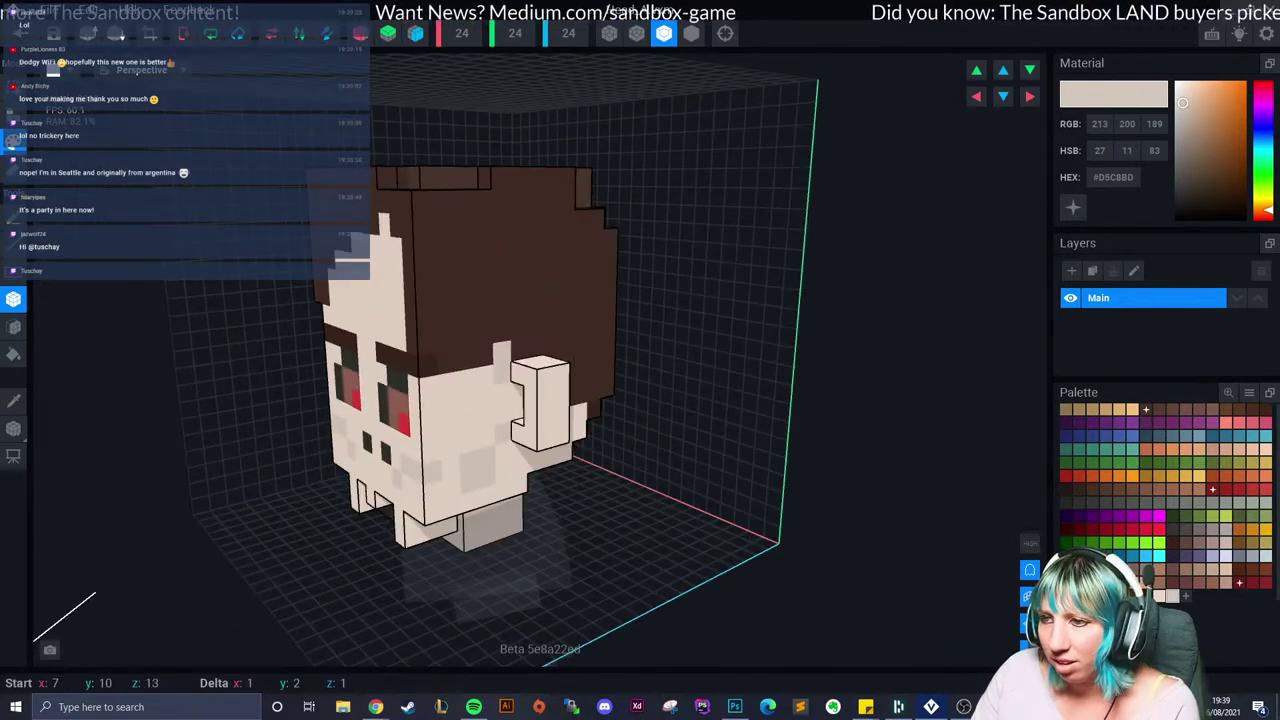
right_click_drag(515, 320, 467, 359)
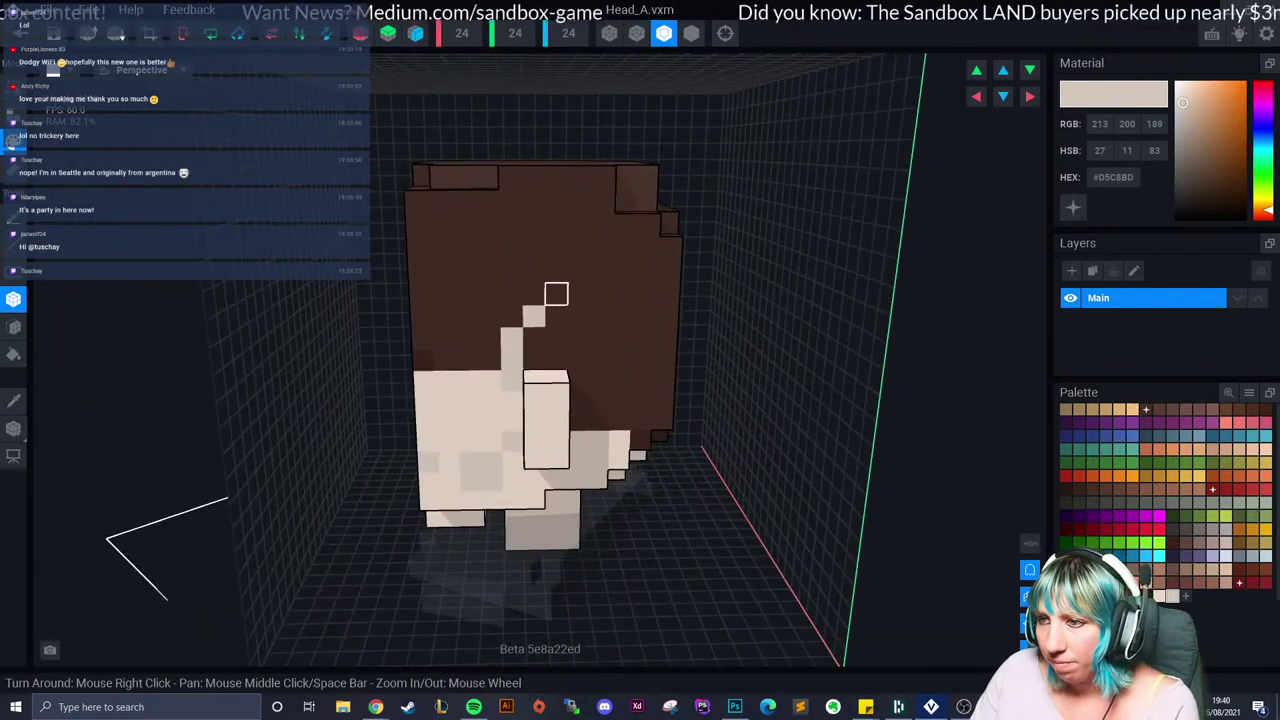
Step: Paint a three-voxel diagonal crack in #D5C8BD on the lower hair at the back of the head
mouse_move(556, 293)
right_mouse_down()
mouse_move(552, 349)
mouse_move(517, 384)
mouse_move(414, 380)
mouse_move(465, 381)
right_mouse_up()
mouse_move(433, 413)
left_mouse_down()
mouse_move(446, 412)
mouse_move(433, 383)
mouse_move(433, 410)
left_mouse_up()
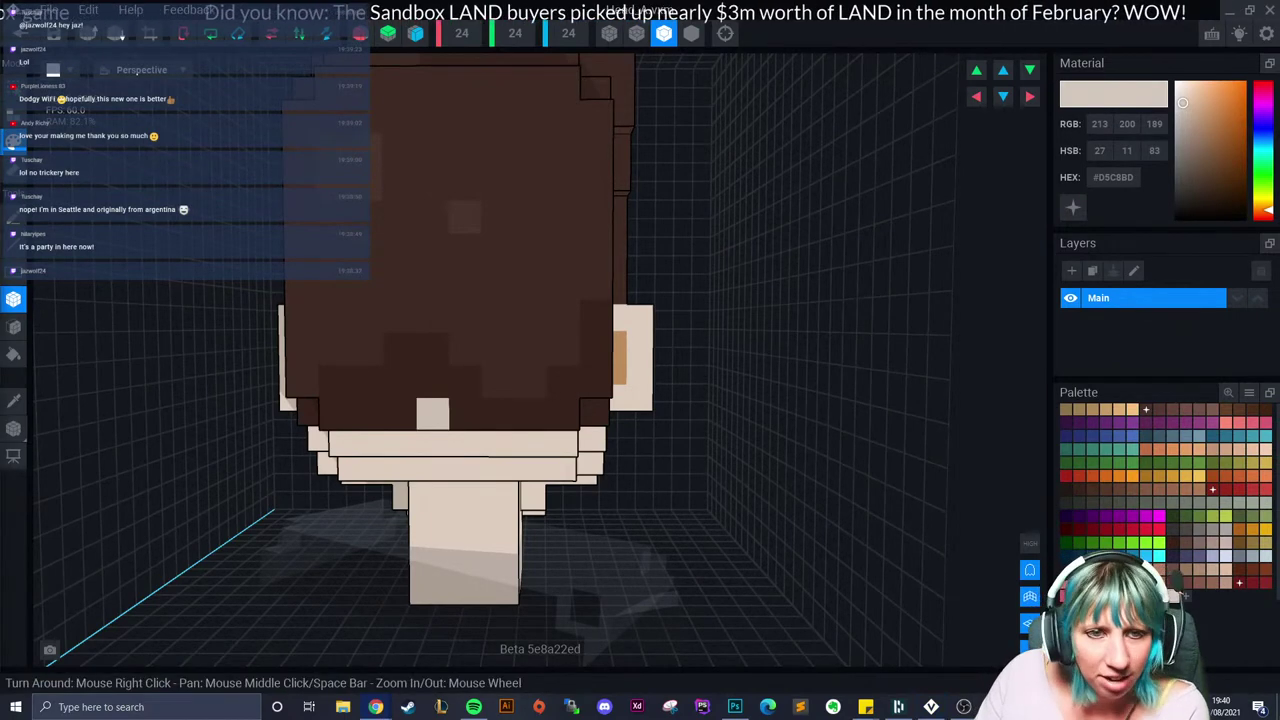
right_click_drag(434, 388, 457, 382)
left_click(465, 382)
left_click(497, 349)
mouse_move(576, 398)
right_mouse_down()
mouse_move(480, 412)
mouse_move(602, 413)
right_mouse_up()
scroll(480, 412, "down", 5)
left_click_drag(570, 391, 569, 411)
right_click_drag(470, 459, 540, 464)
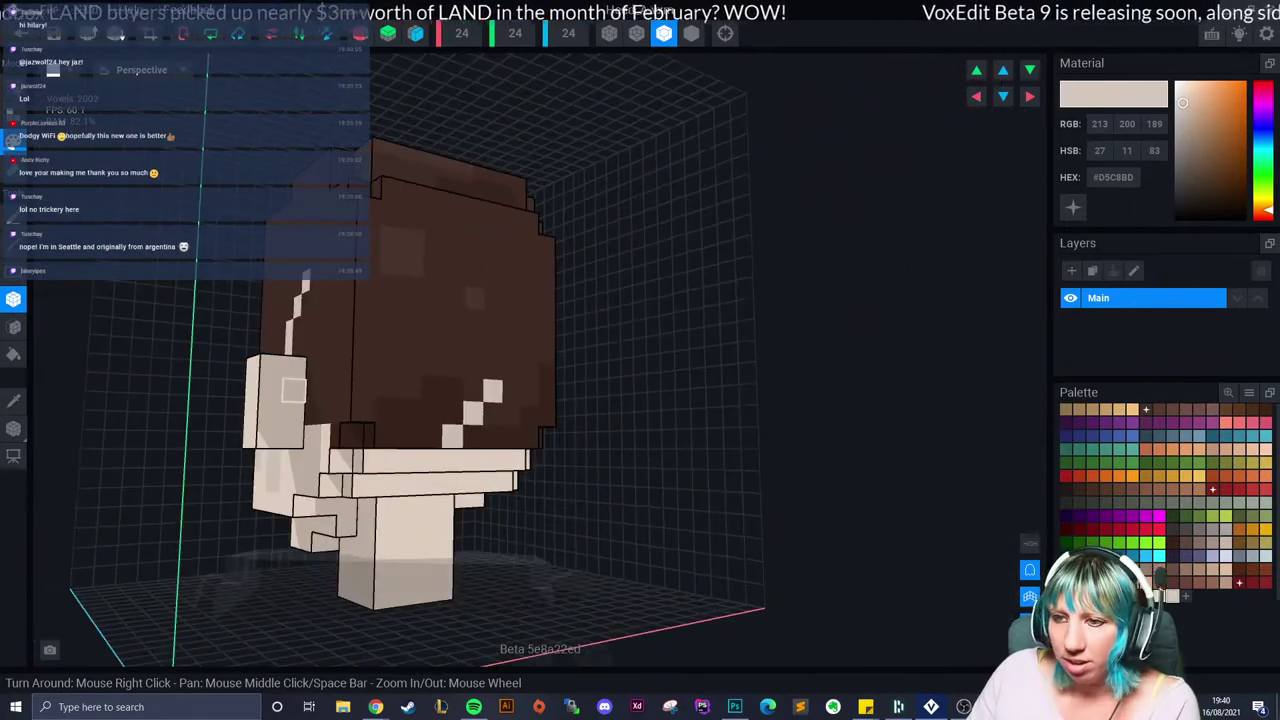
left_click_drag(293, 390, 291, 414)
right_click_drag(291, 414, 318, 438)
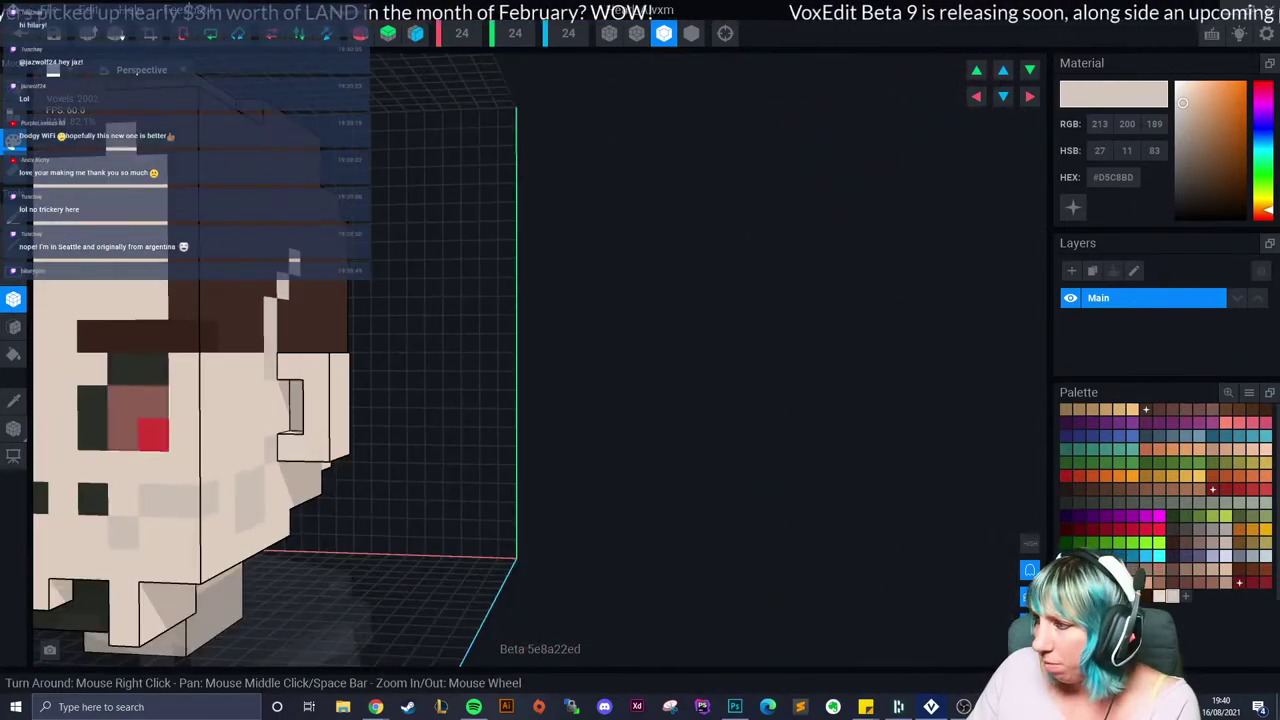
Step: Paint the inside of the avatar's left ear opening with #2D2F2B and inspect the head from both sides
left_click(1079, 502)
mouse_move(296, 392)
left_mouse_down()
mouse_move(296, 420)
mouse_move(283, 419)
left_mouse_up()
scroll(290, 410, "down", 3)
right_click_drag(290, 410, 403, 400)
scroll(330, 400, "up", 3)
scroll(330, 400, "down", 2)
scroll(403, 400, "up", 2)
right_click_drag(397, 444, 426, 445)
scroll(426, 445, "down", 2)
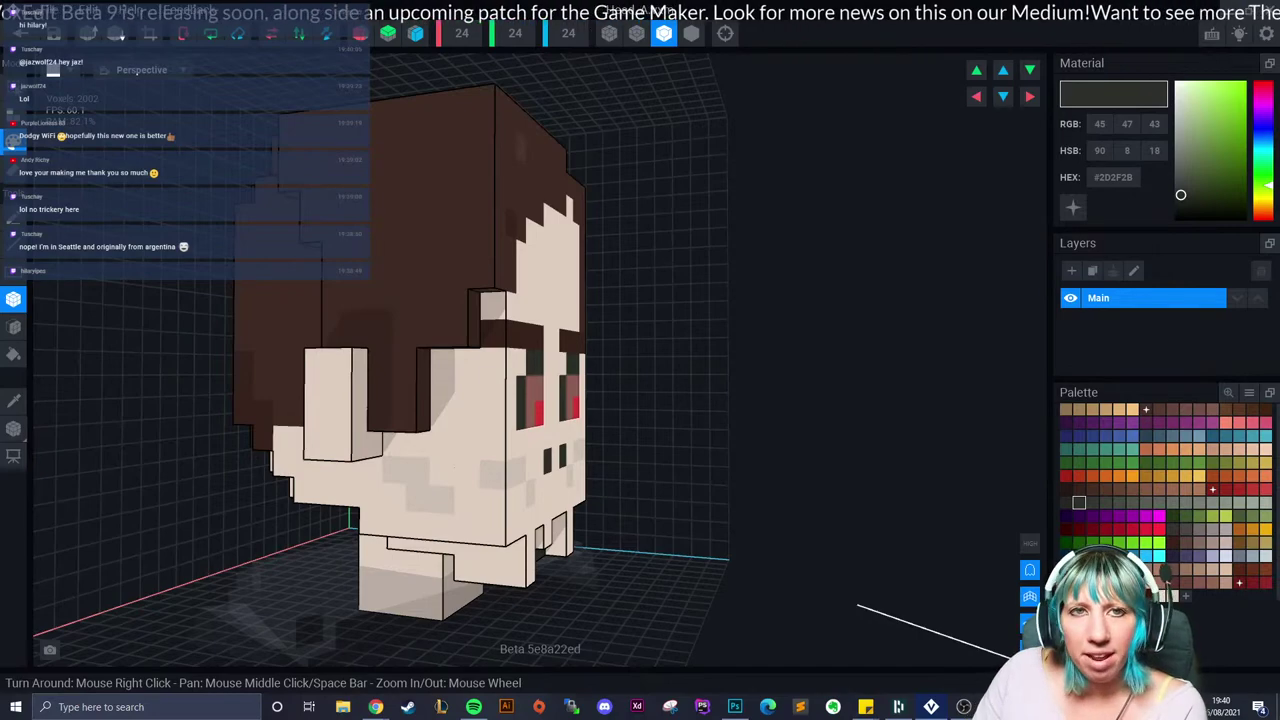
right_click_drag(454, 465, 314, 456)
scroll(500, 450, "down", 2)
scroll(492, 446, "up", 2)
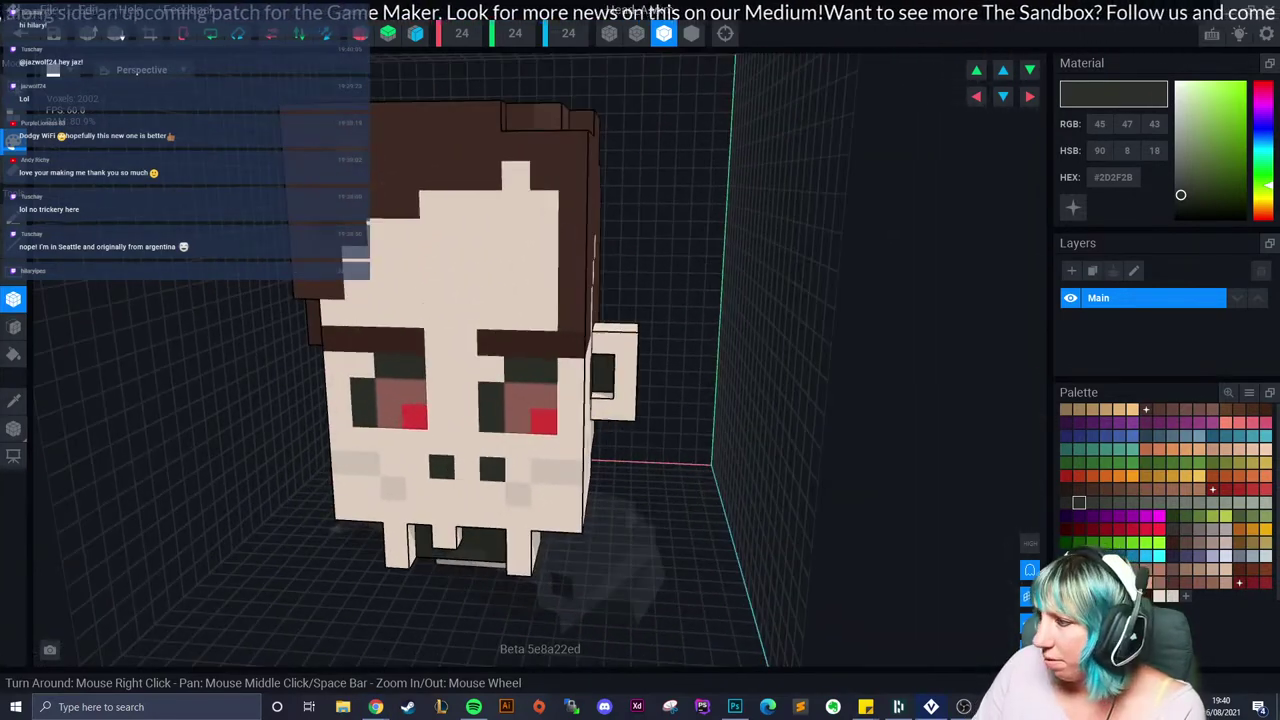
Step: Paint a short stepped crack in #D5C8BD on the middle of the forehead
left_click(1172, 595)
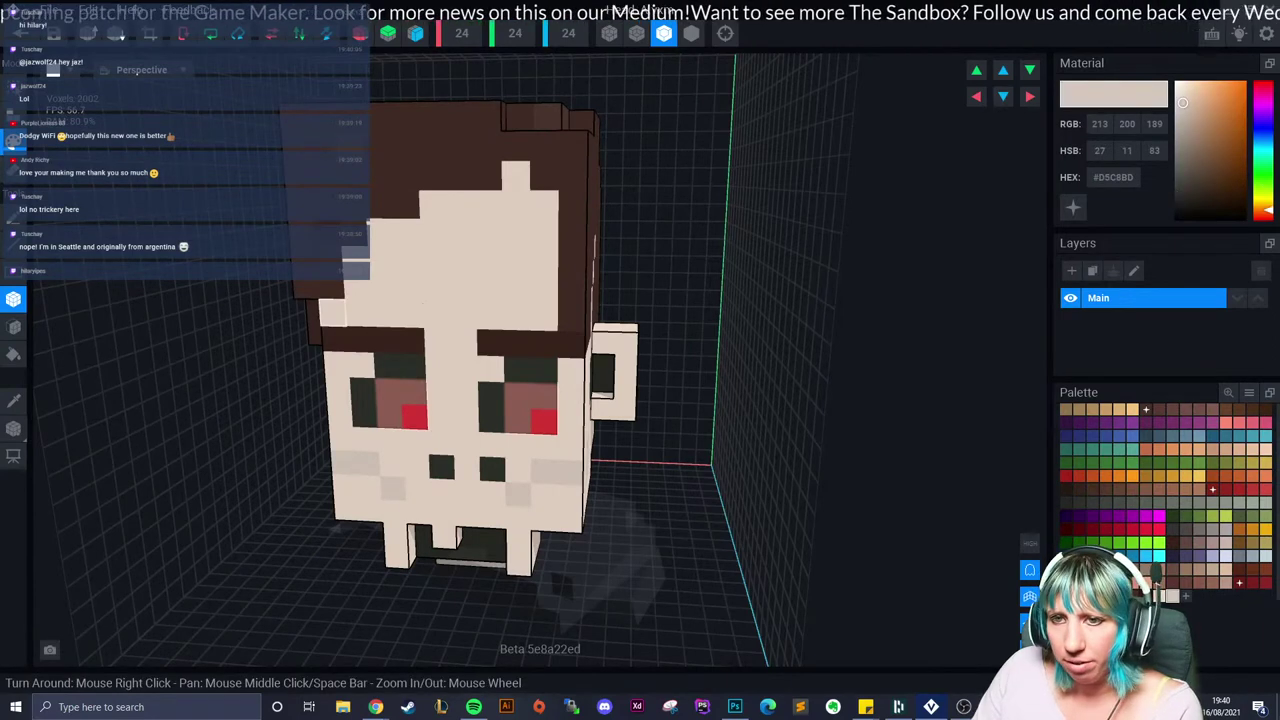
left_click(462, 261)
left_click(462, 233)
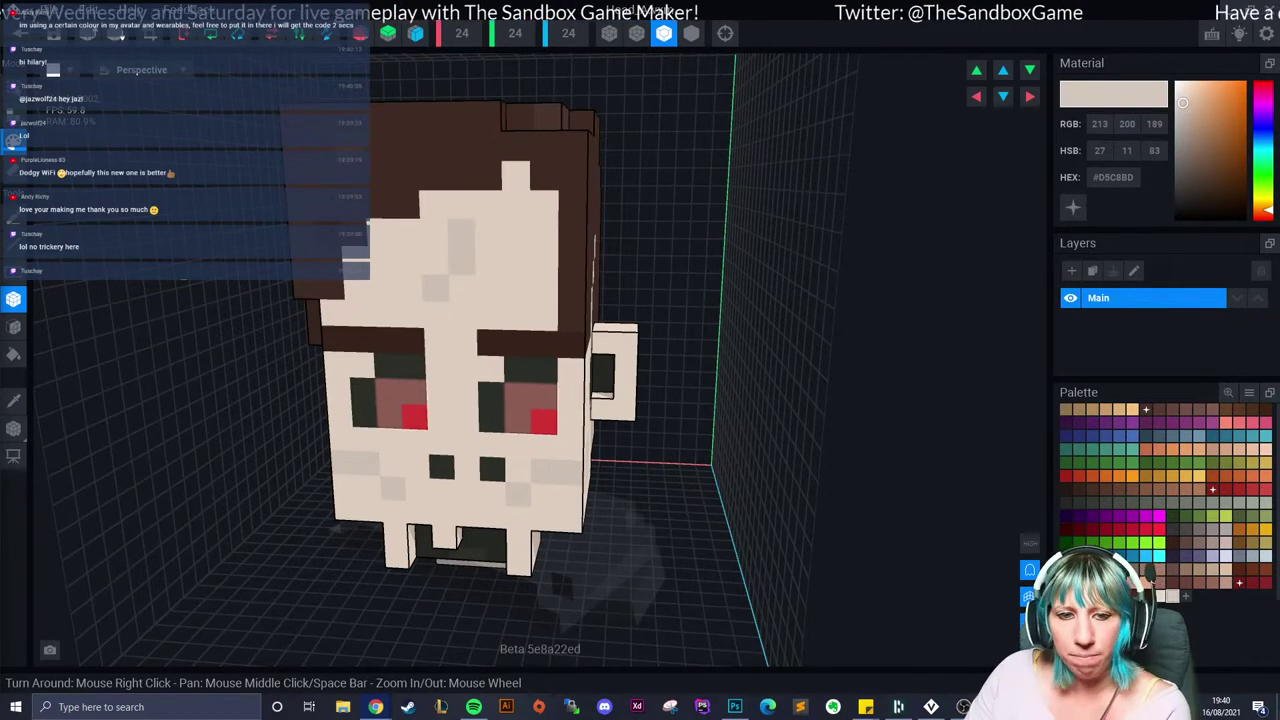
right_click_drag(380, 342, 412, 341)
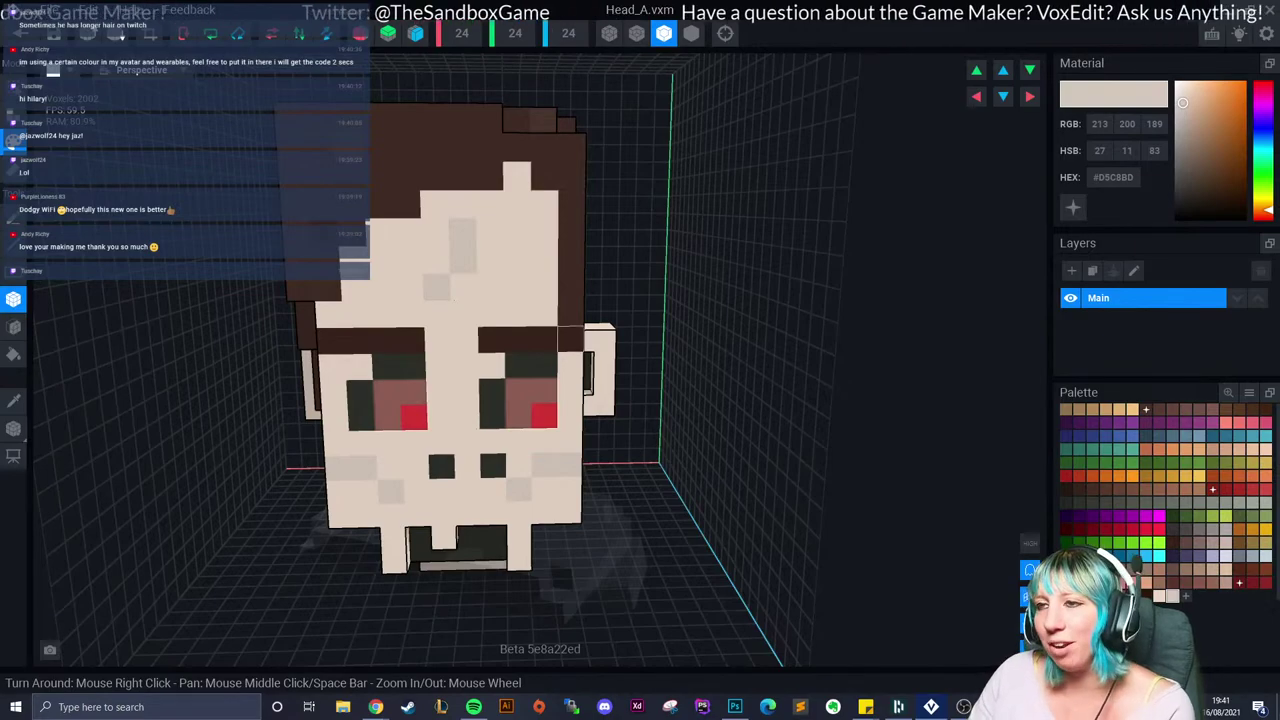
Step: Pick up the bone colour #EBD8C8 from the avatar's left ear and extend that ear upward with attached voxels
right_click_drag(570, 351, 573, 512)
scroll(450, 420, "down", 3)
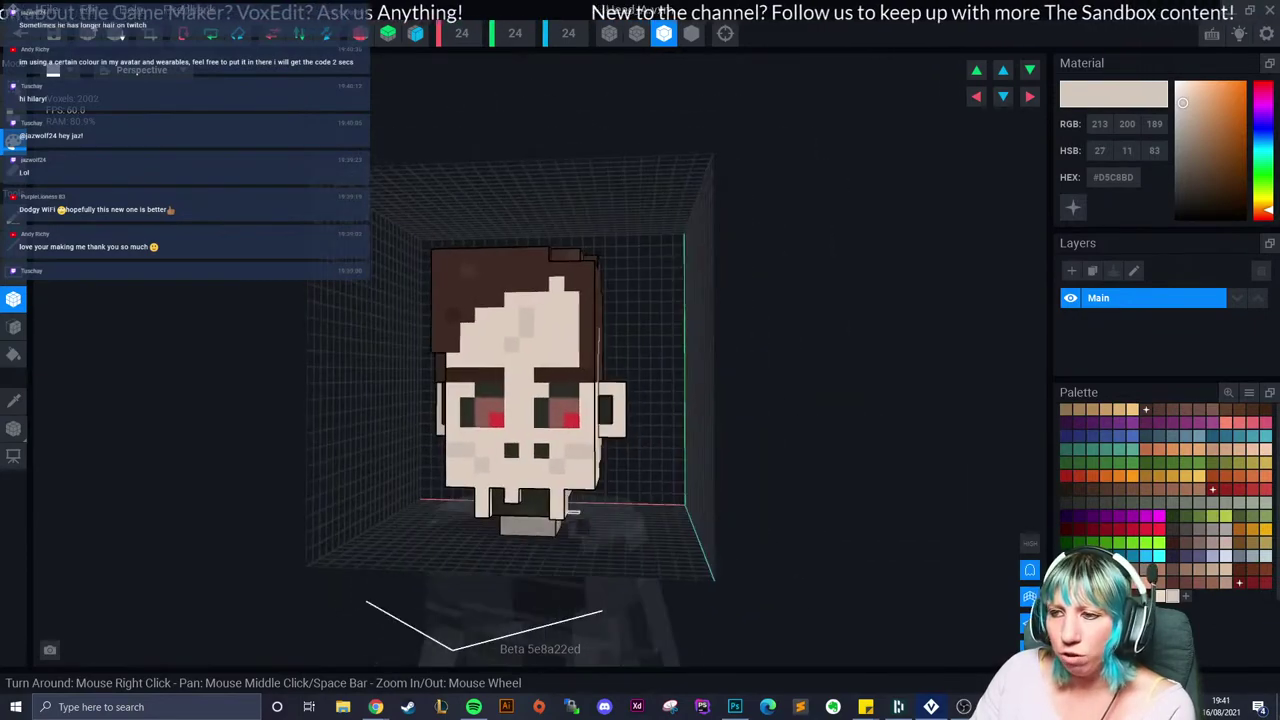
scroll(573, 512, "up", 5)
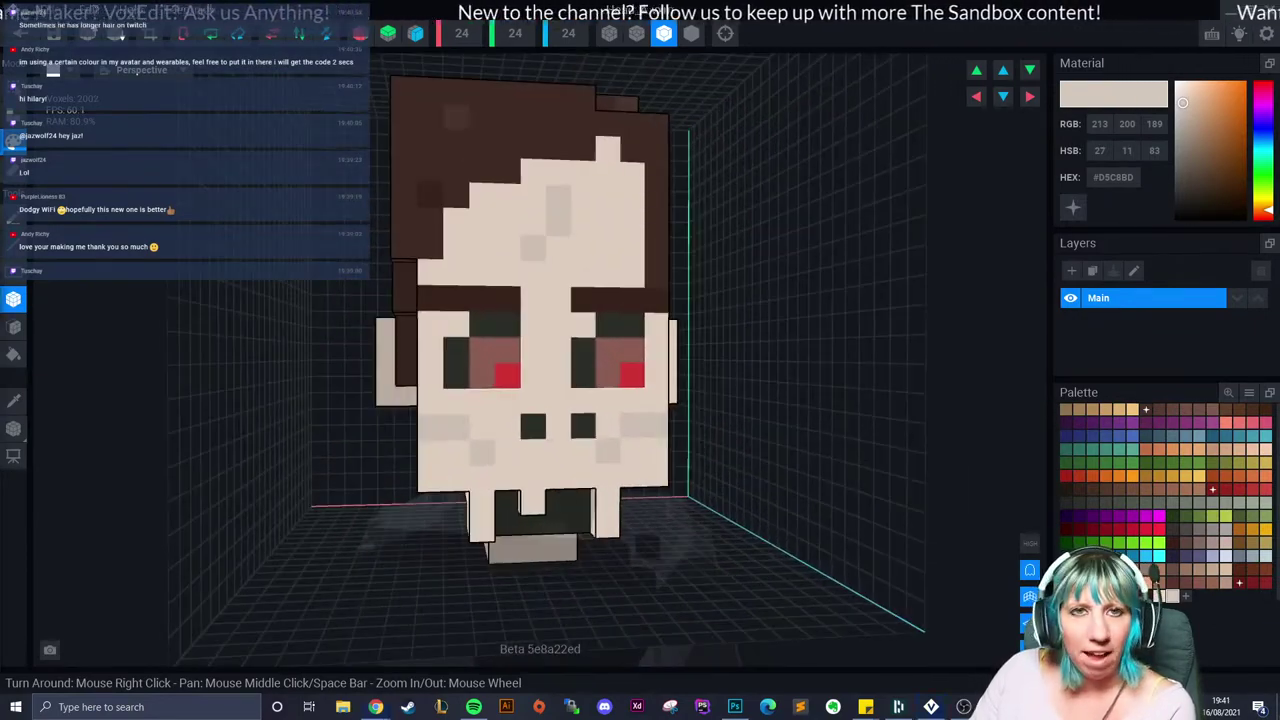
right_click_drag(800, 306, 669, 306)
scroll(669, 306, "up", 4)
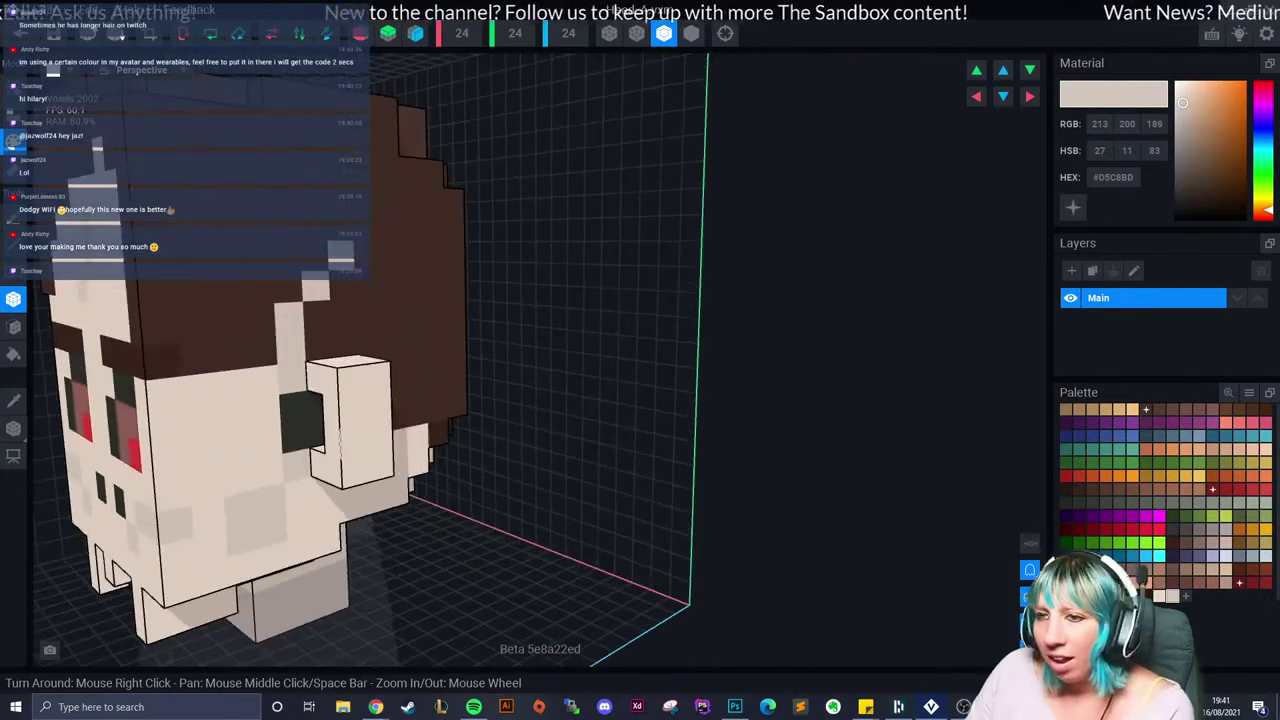
left_click(13, 400)
left_click(350, 420)
left_click(13, 113)
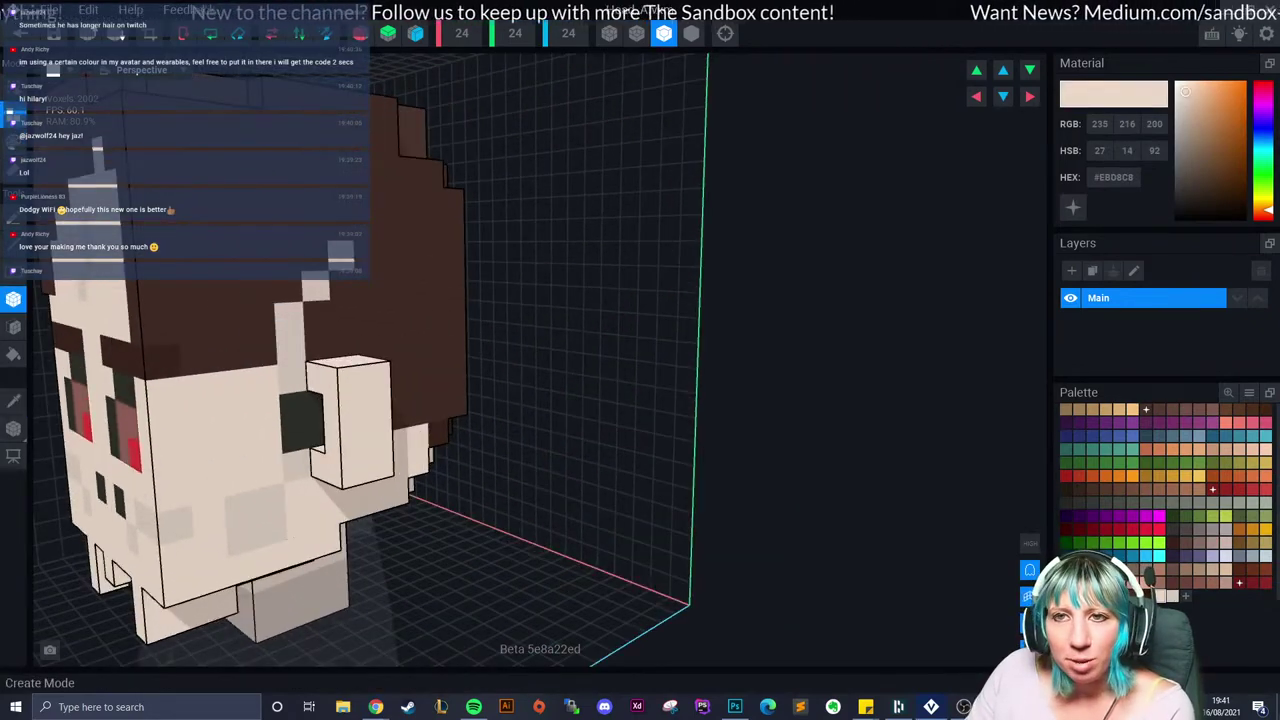
right_click_drag(390, 325, 413, 375)
left_click_drag(362, 345, 354, 357)
mouse_move(354, 357)
right_mouse_down()
mouse_move(412, 322)
mouse_move(375, 345)
right_mouse_up()
left_click_drag(365, 327, 345, 340)
right_click_drag(330, 340, 403, 440)
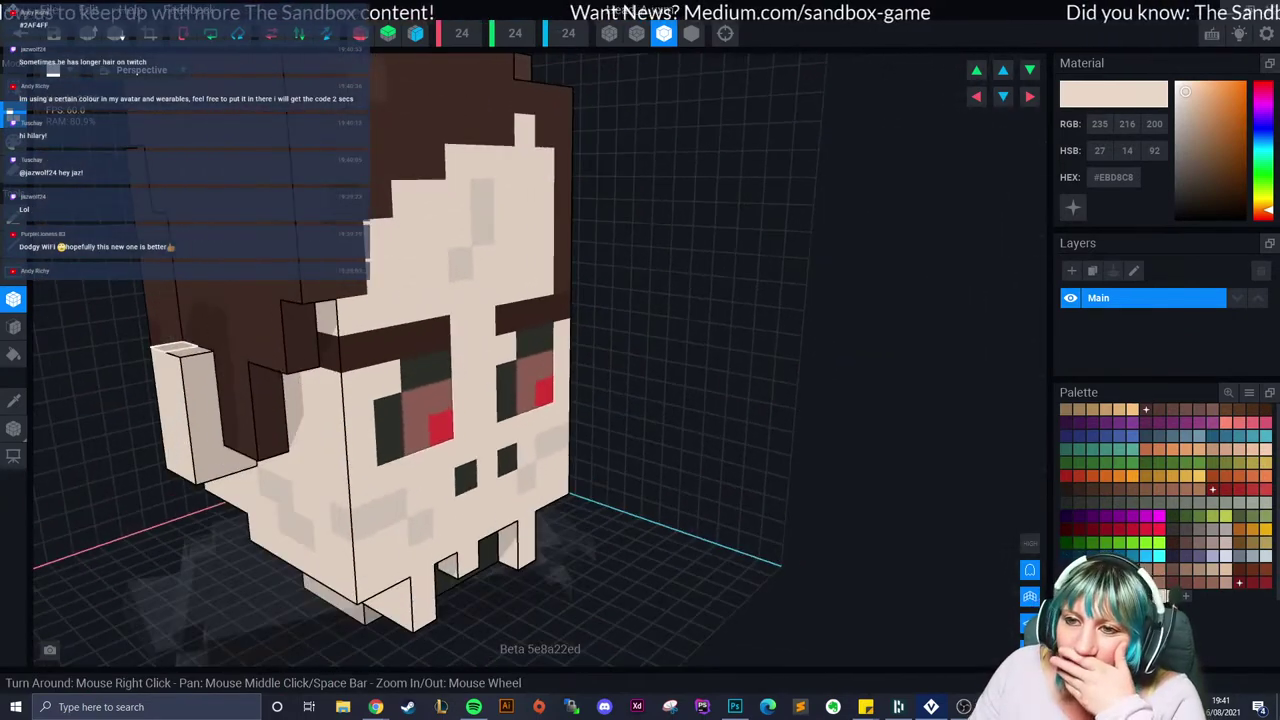
Step: Extend the avatar's right ear upward with #EBD8C8 voxels to match the other ear
left_click_drag(186, 348, 164, 343)
left_click(187, 318)
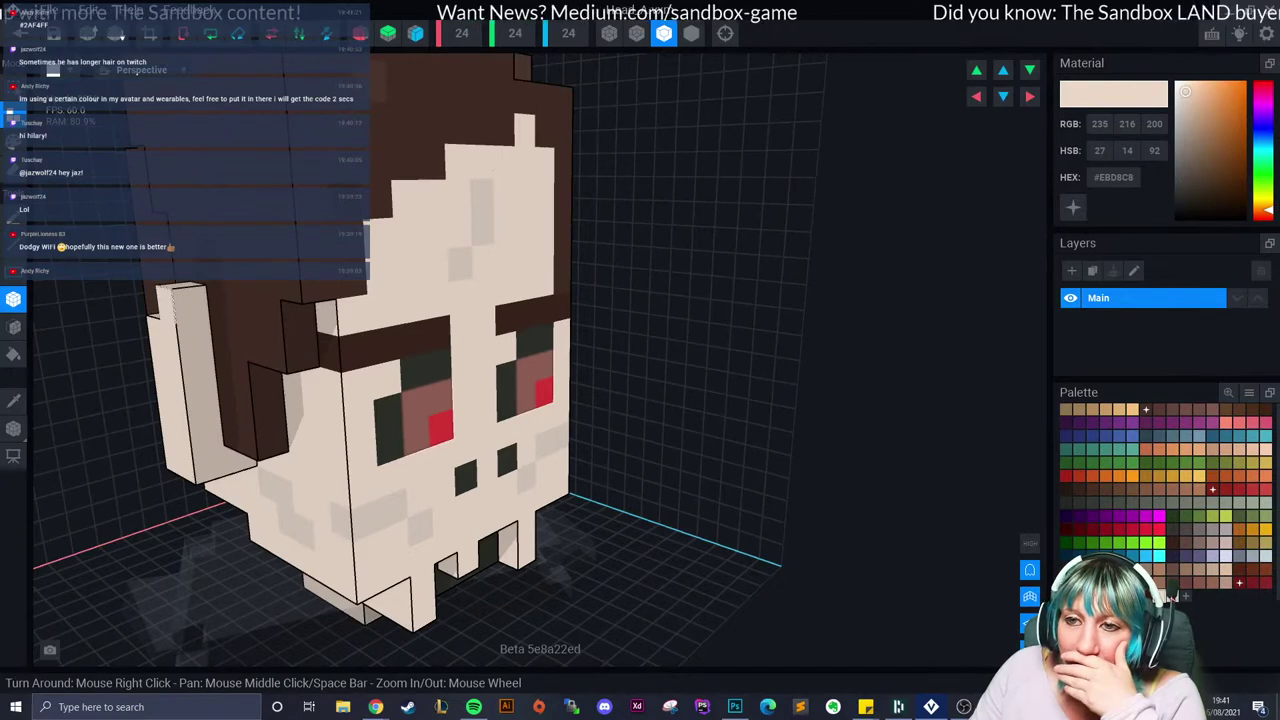
left_click(170, 314)
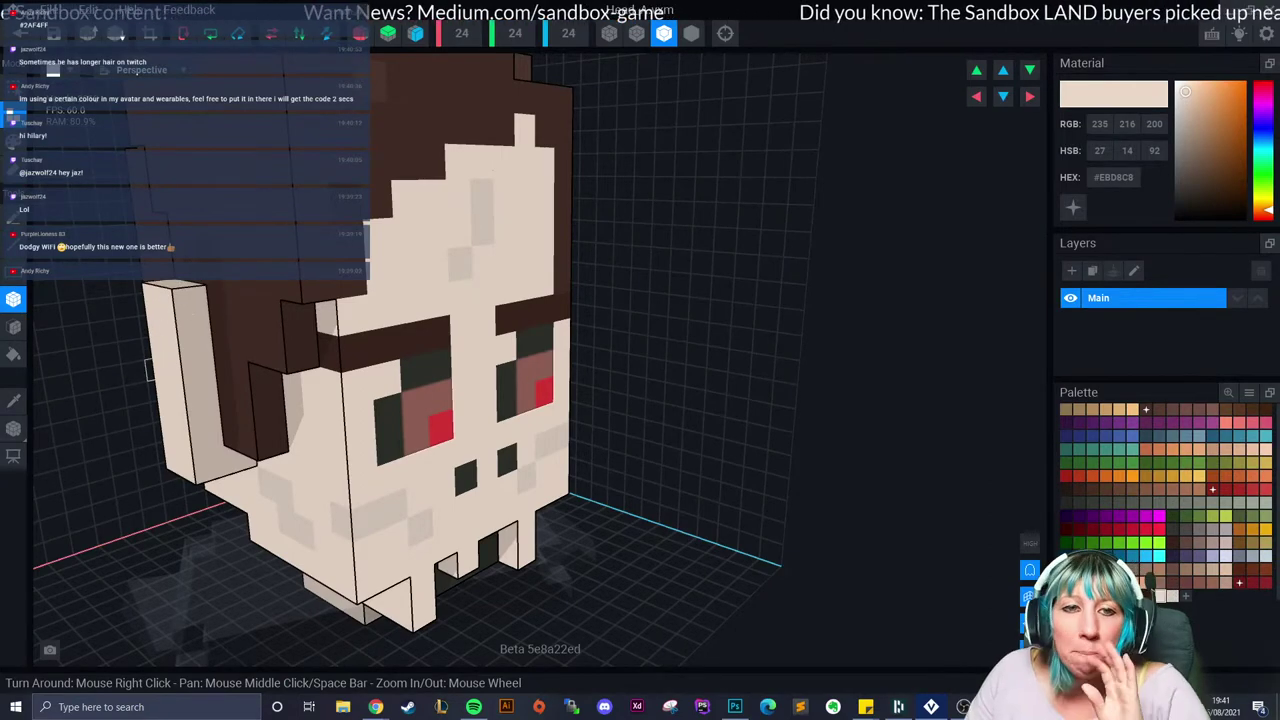
Step: Widen both ears outward by attaching full-height columns of #EBD8C8 voxels
mouse_move(149, 369)
right_mouse_down()
mouse_move(65, 362)
mouse_move(166, 352)
right_mouse_up()
scroll(65, 362, "down", 3)
left_click(168, 336)
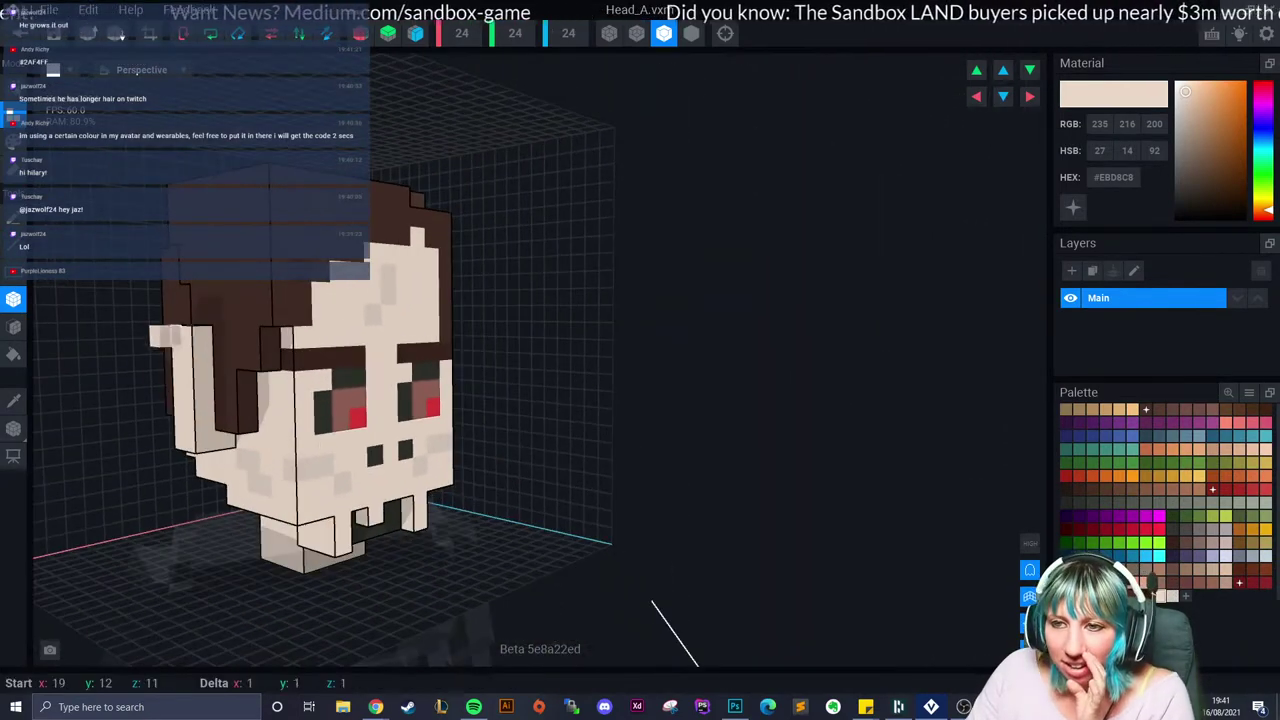
left_click_drag(168, 336, 180, 444)
right_click_drag(205, 450, 220, 450)
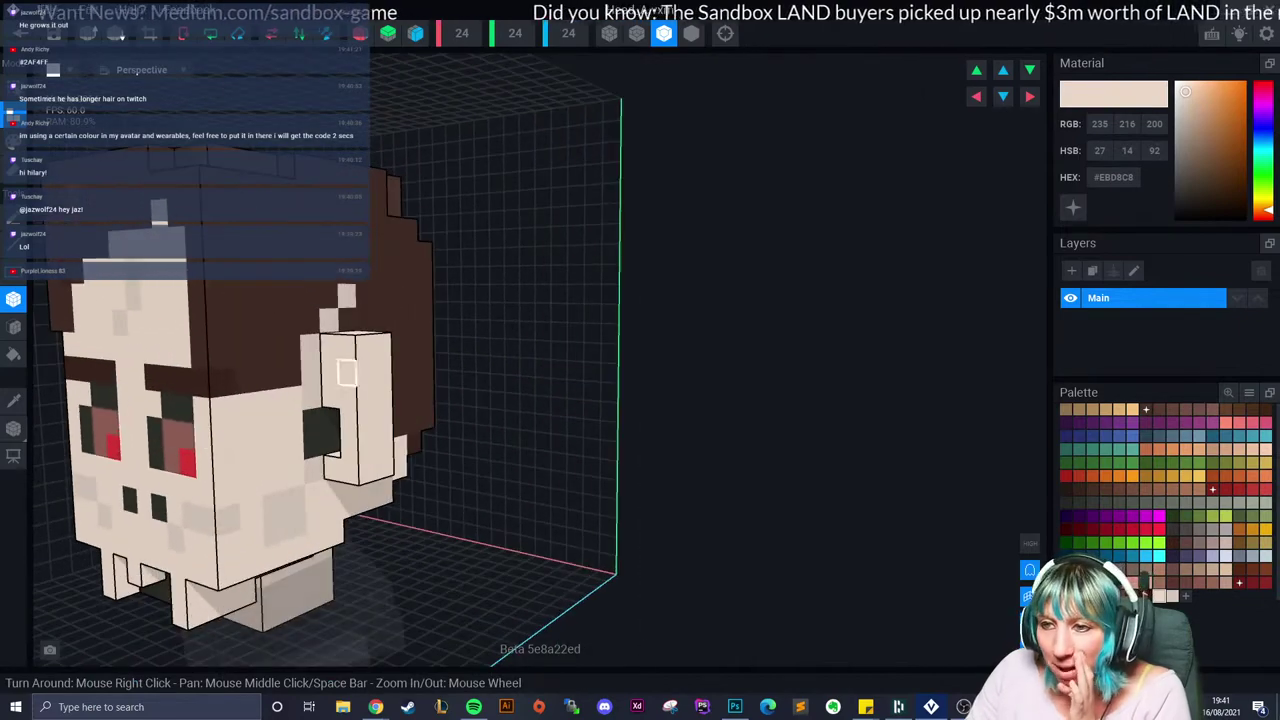
left_click_drag(364, 348, 378, 470)
right_click_drag(378, 440, 375, 362)
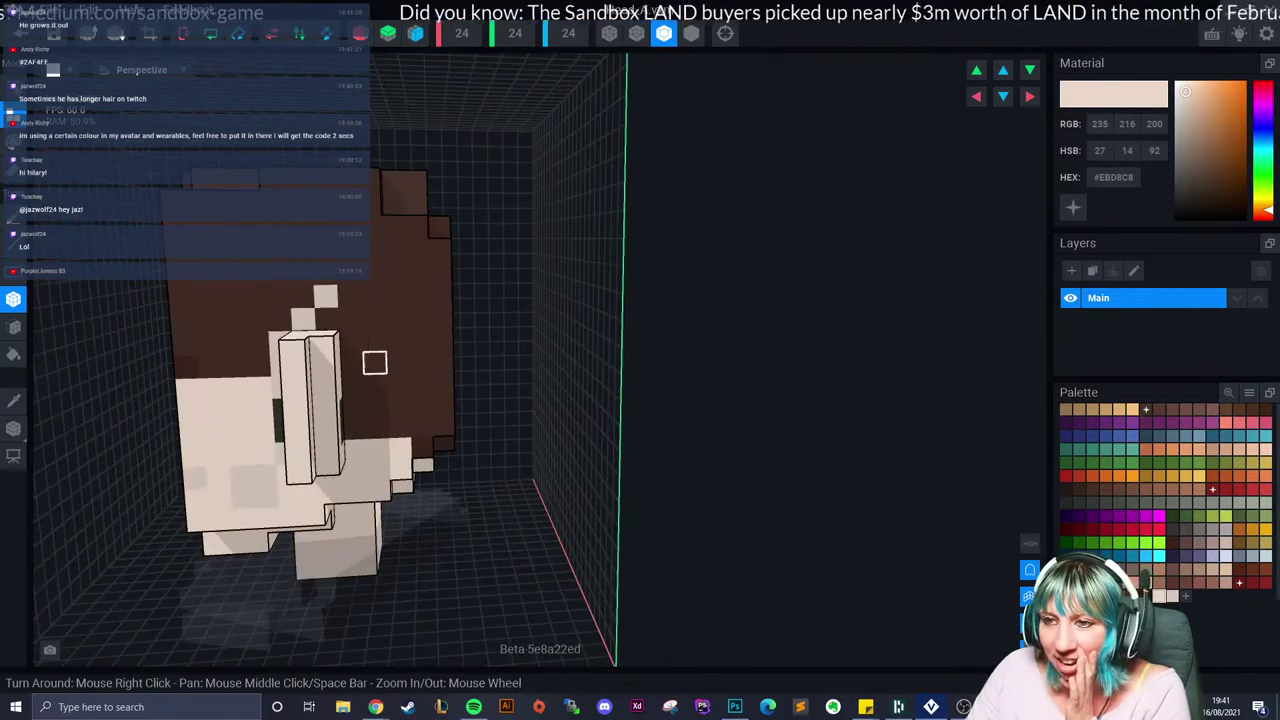
left_click_drag(322, 348, 323, 470)
mouse_move(323, 470)
right_mouse_down()
mouse_move(414, 483)
mouse_move(450, 505)
right_mouse_up()
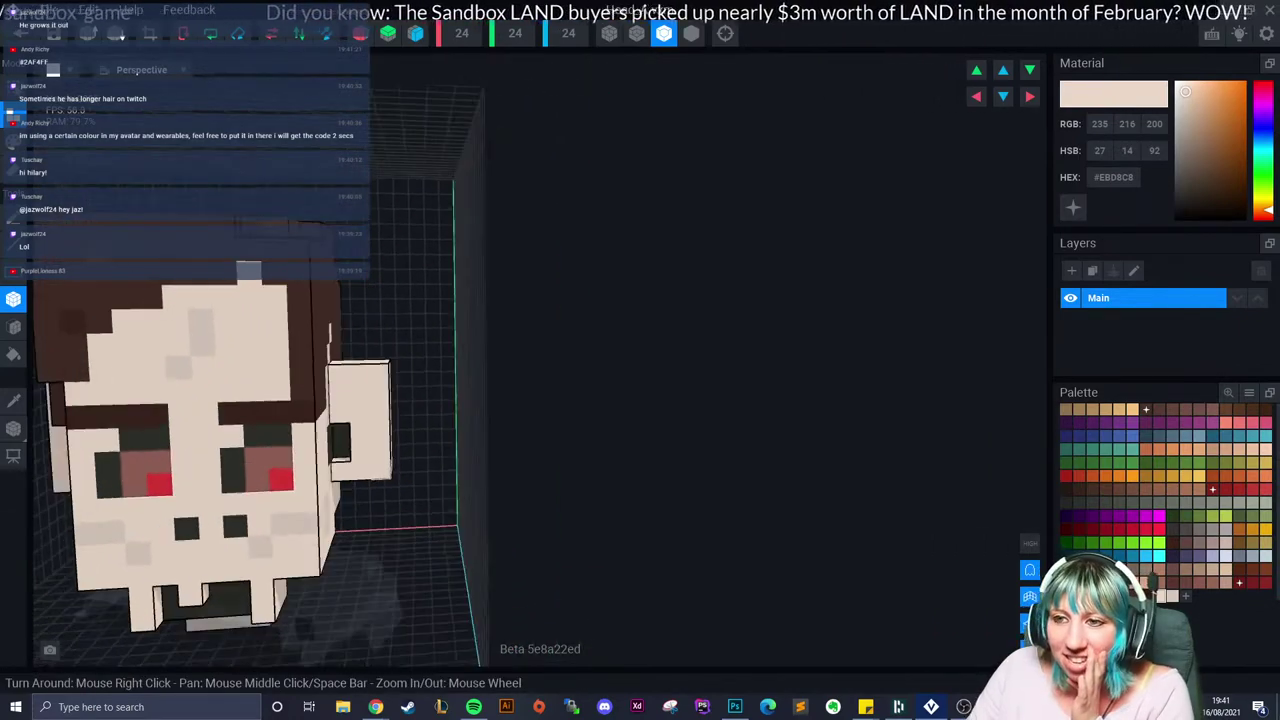
Step: Pick up #2D2F2B from the ear hollow and paint two stacked voxels beside it on the front of the avatar's left ear
scroll(372, 465, "up", 2)
left_click(13, 400)
left_click(336, 445)
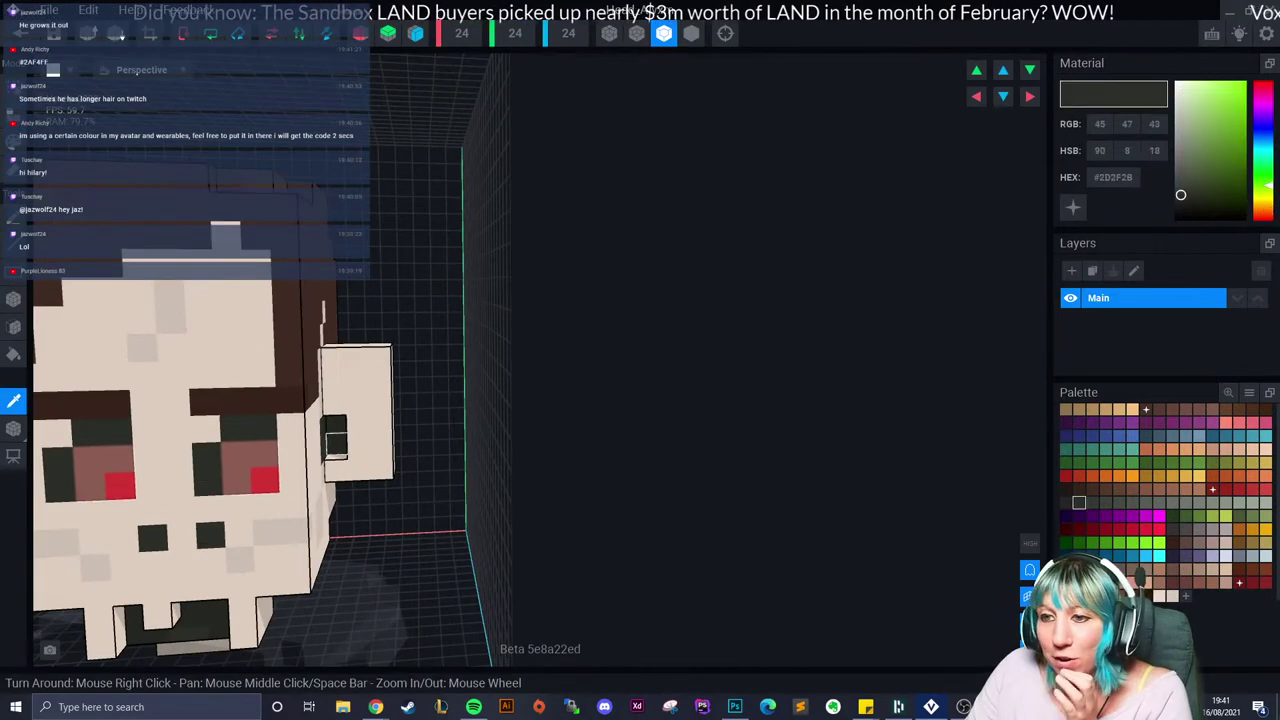
left_click(13, 299)
left_click(13, 141)
left_click_drag(358, 426, 358, 448)
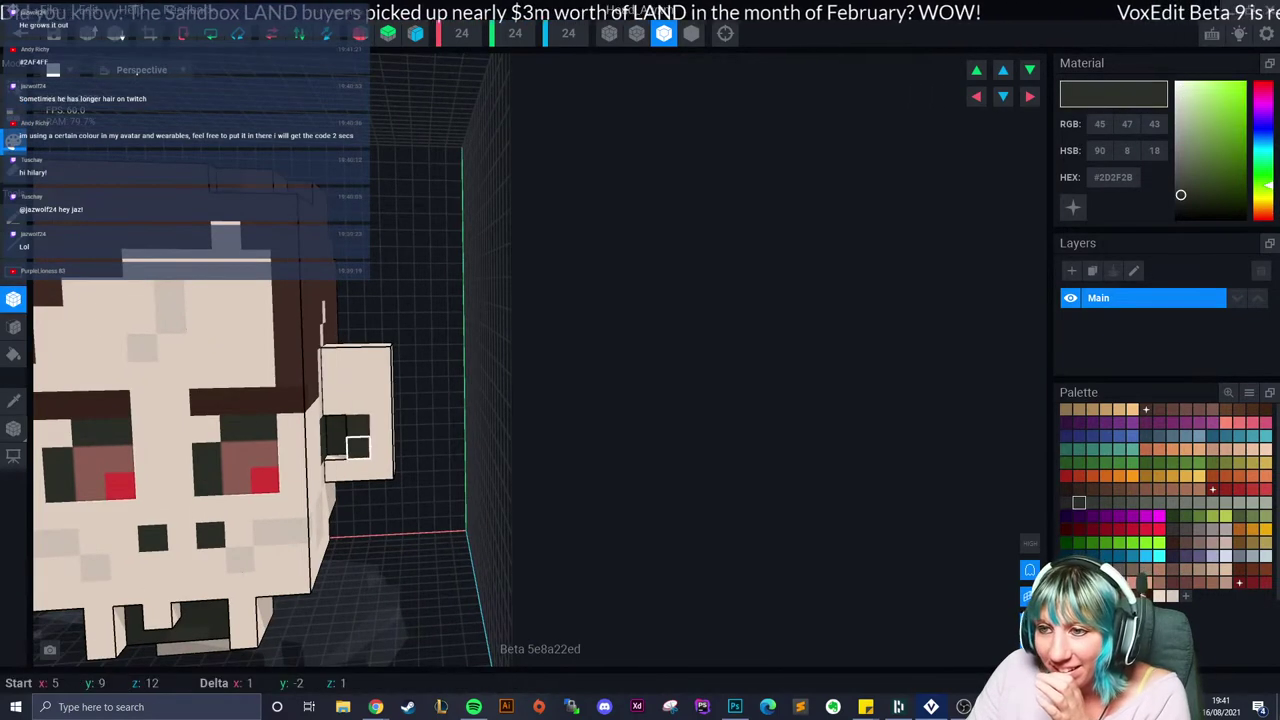
left_click(334, 405)
Step: Paint two stacked voxels with #2D2F2B on the front of the avatar's right ear
middle_click_drag(336, 436, 444, 409)
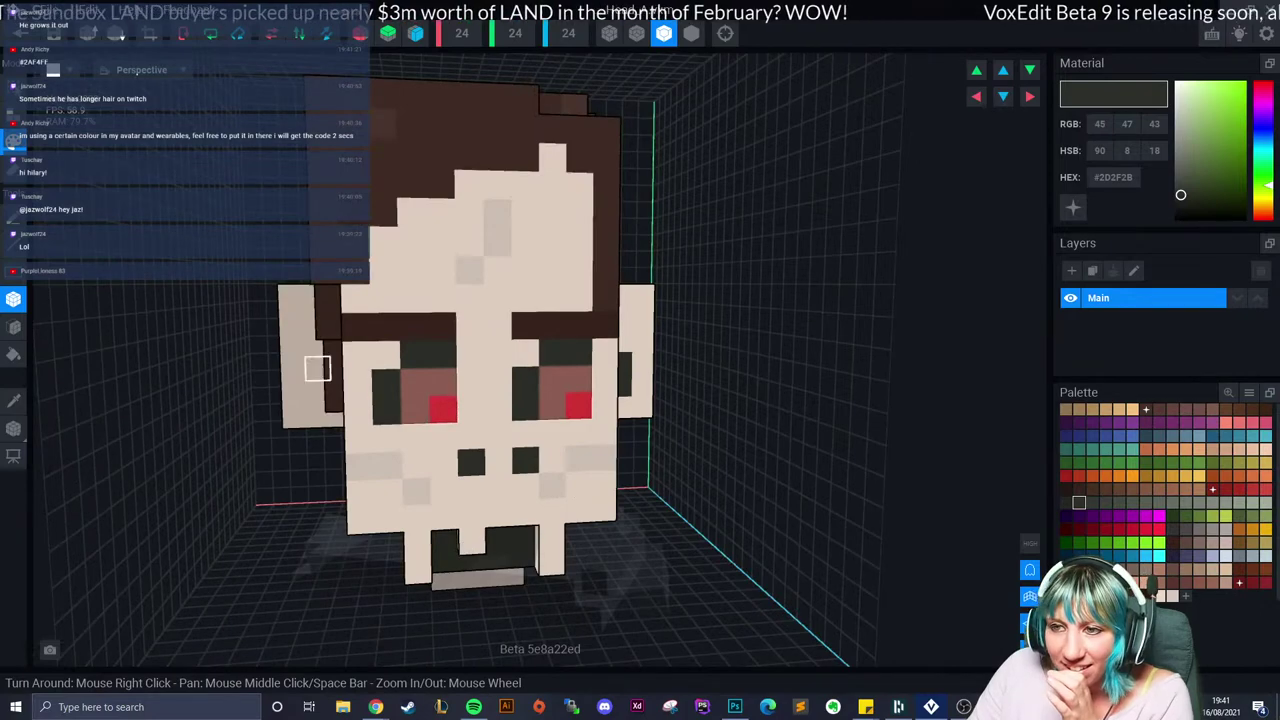
left_click_drag(317, 368, 317, 392)
right_click_drag(317, 392, 295, 405)
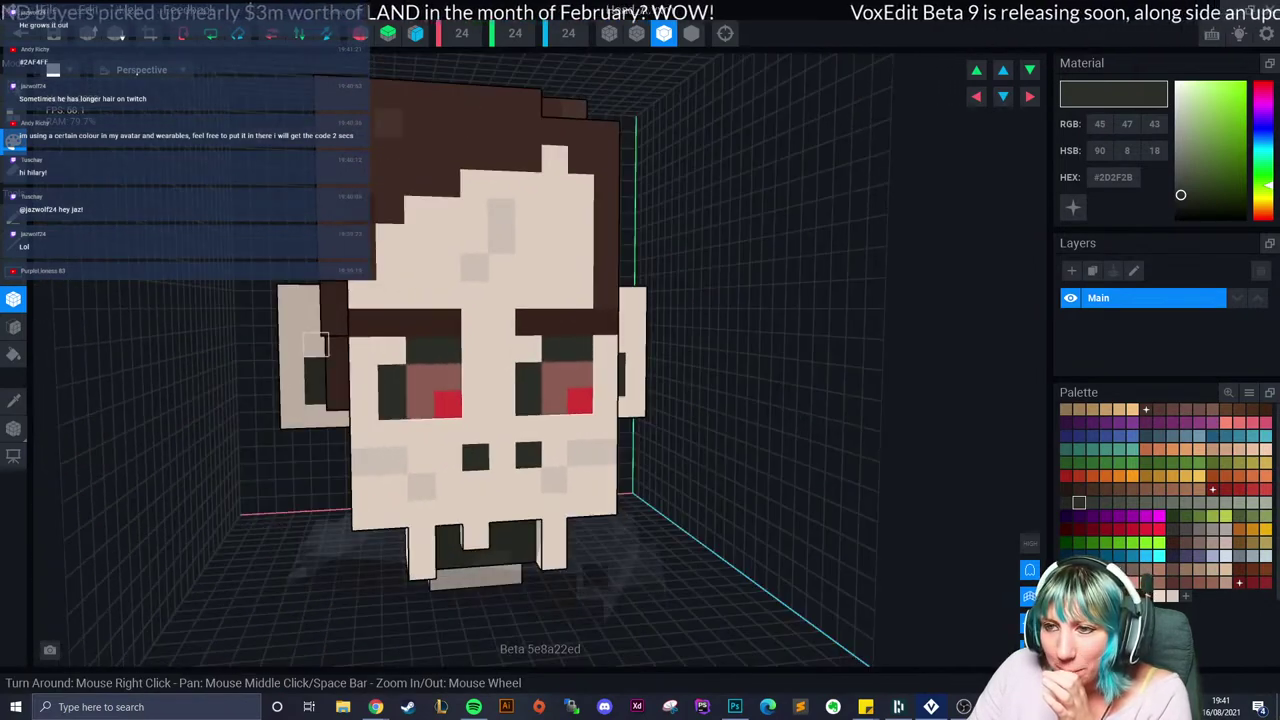
Step: Set the new palette swatch's colour to #2AF4FF by pasting its hex code
right_click_drag(315, 345, 338, 372)
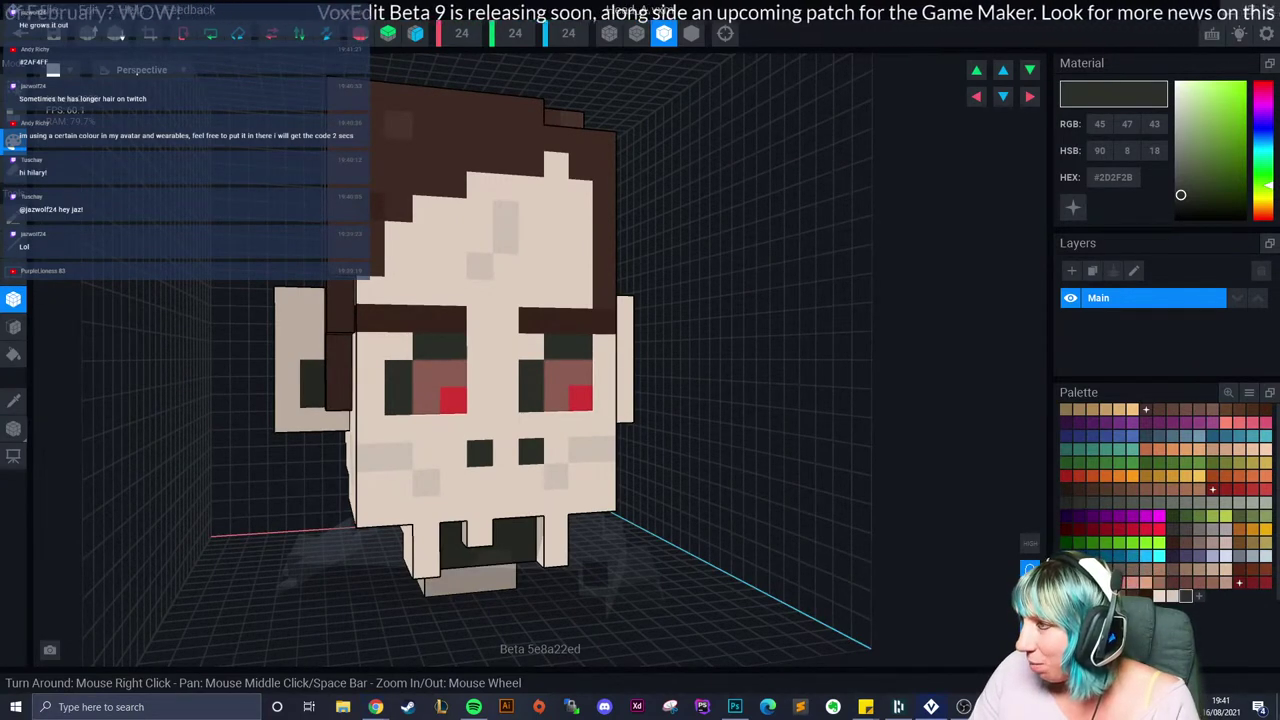
right_click(1114, 177)
left_click(1135, 211)
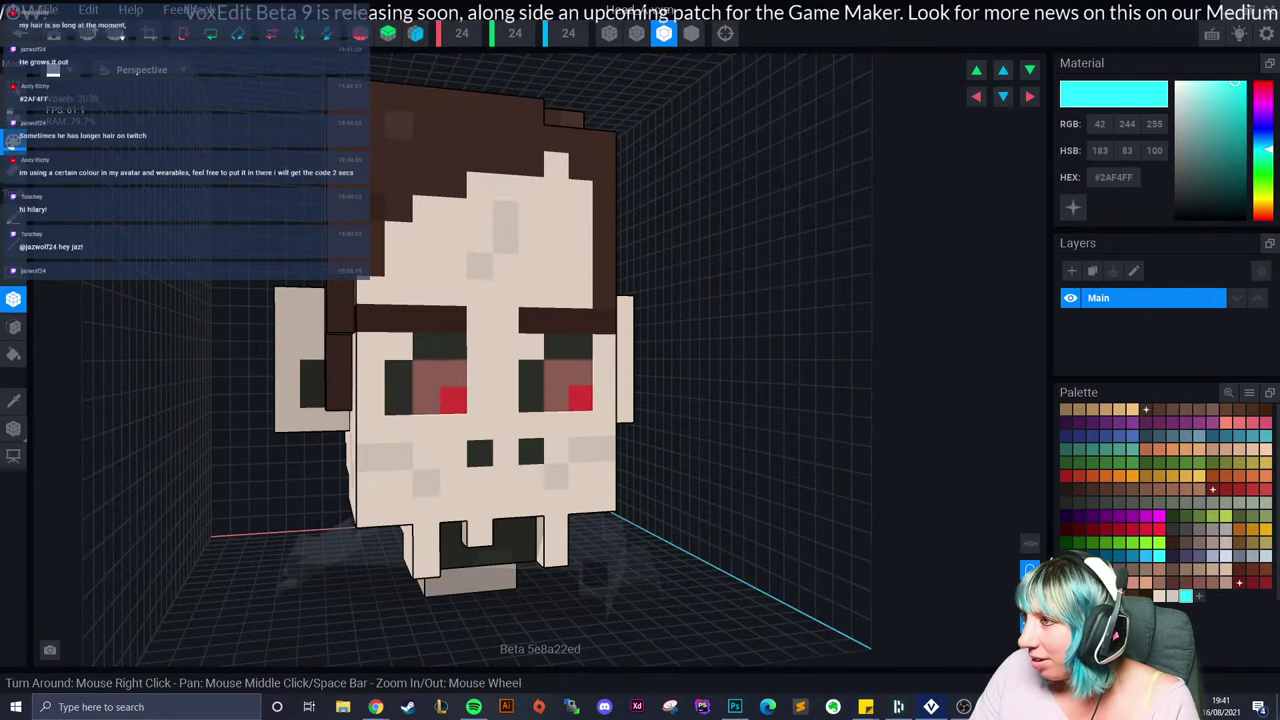
right_click_drag(497, 385, 454, 374)
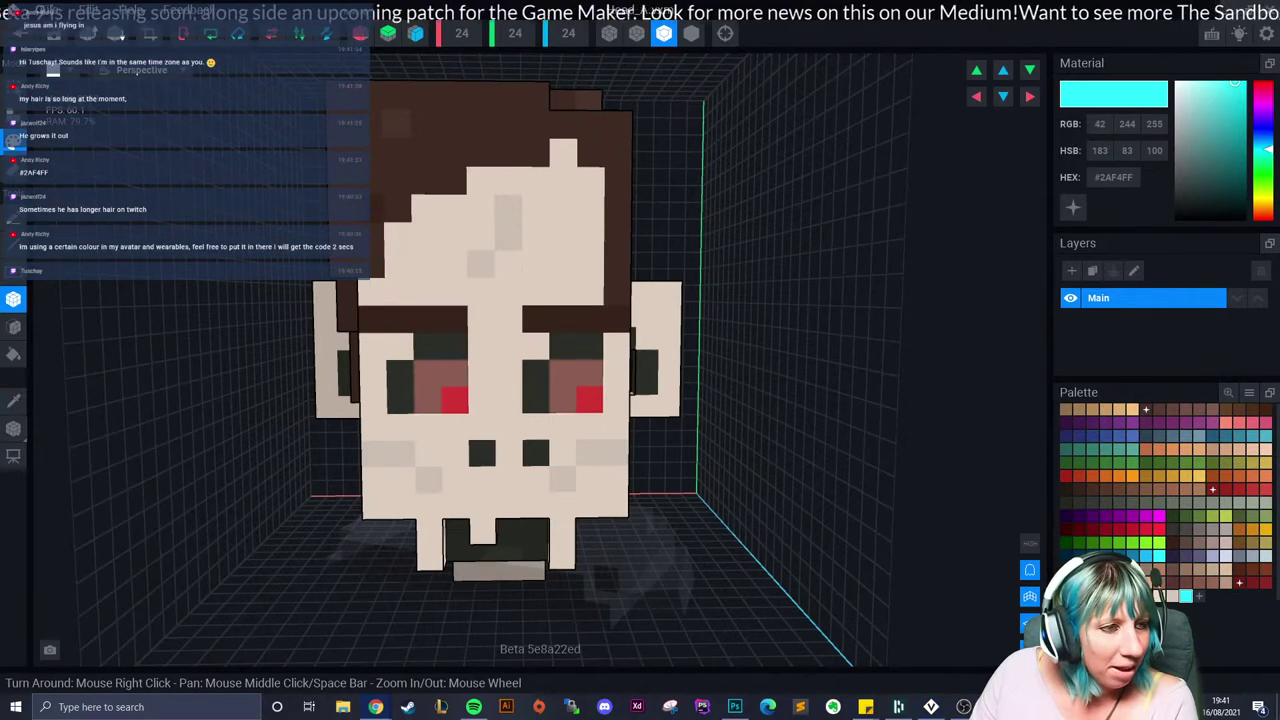
Step: Pick up the hair colour #39251E from the back of the head and attach more hair voxels there
right_click_drag(522, 269, 560, 480)
left_click(13, 400)
left_click(497, 294)
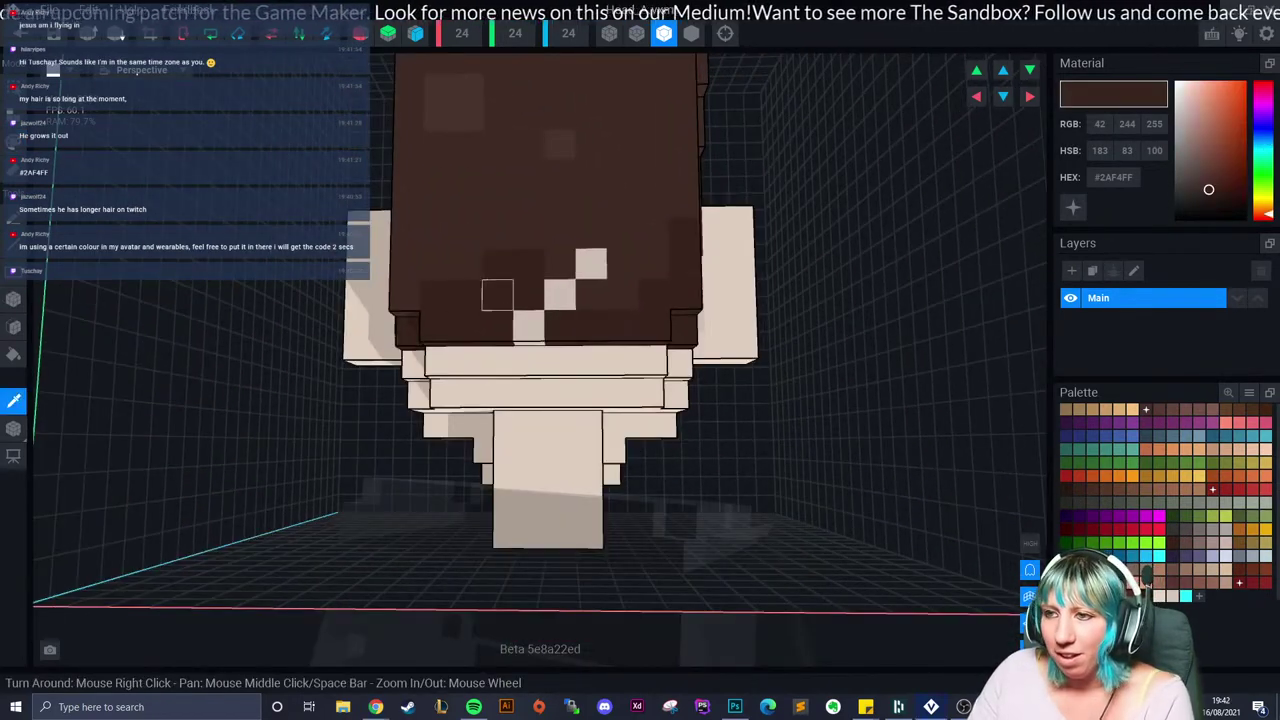
left_click(14, 113)
right_click_drag(95, 155, 460, 369)
mouse_move(460, 369)
left_mouse_down()
mouse_move(491, 351)
mouse_move(584, 361)
mouse_move(555, 411)
mouse_move(585, 414)
mouse_move(586, 472)
left_mouse_up()
left_click(589, 391)
right_click_drag(586, 472, 570, 481)
left_click(615, 341)
left_click(615, 375)
left_click(615, 409)
right_click_drag(615, 409, 528, 473)
scroll(597, 486, "down", 4)
scroll(590, 400, "down", 3)
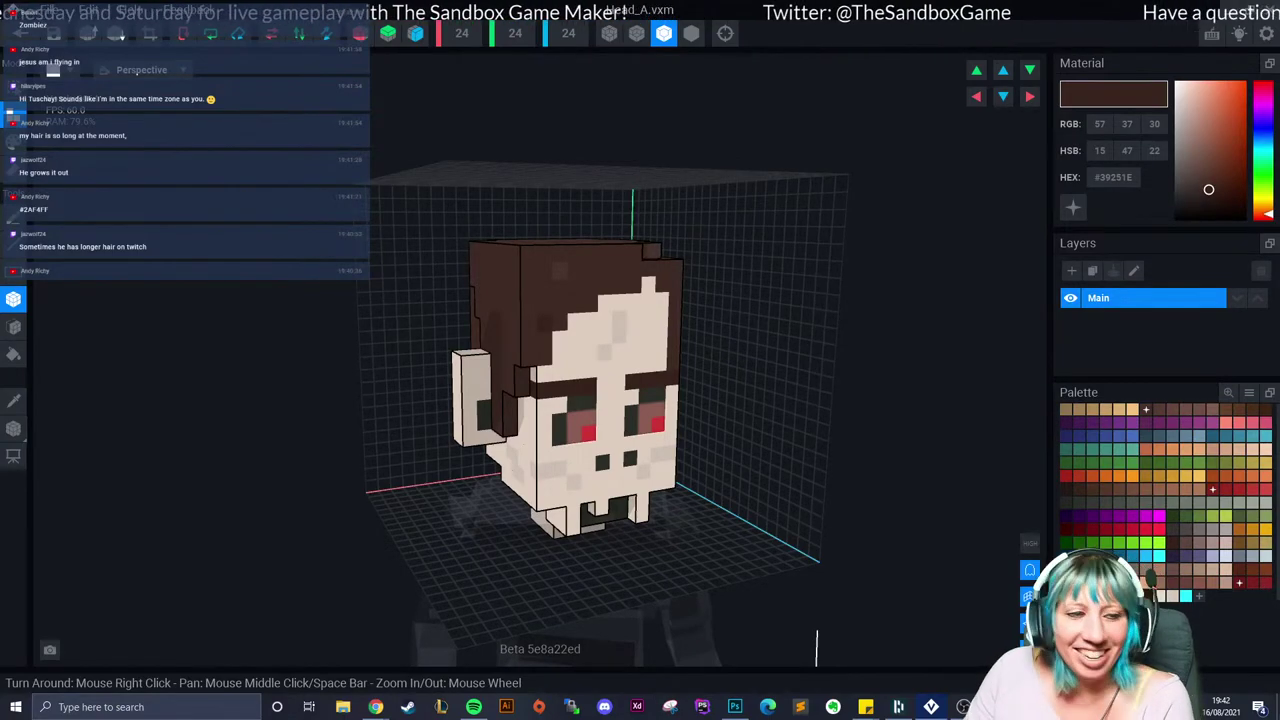
right_click_drag(528, 470, 440, 467)
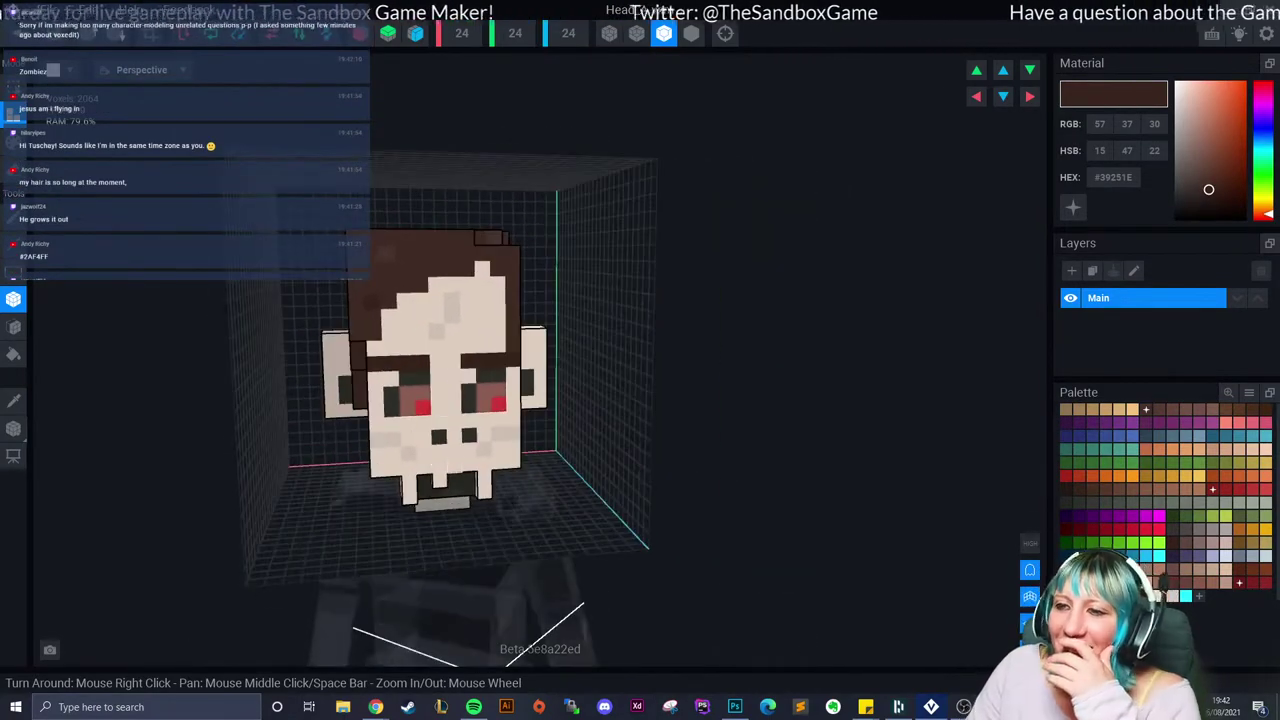
Step: Examine the head's face, hair and ears from the front and from both sides
scroll(250, 397, "up", 2)
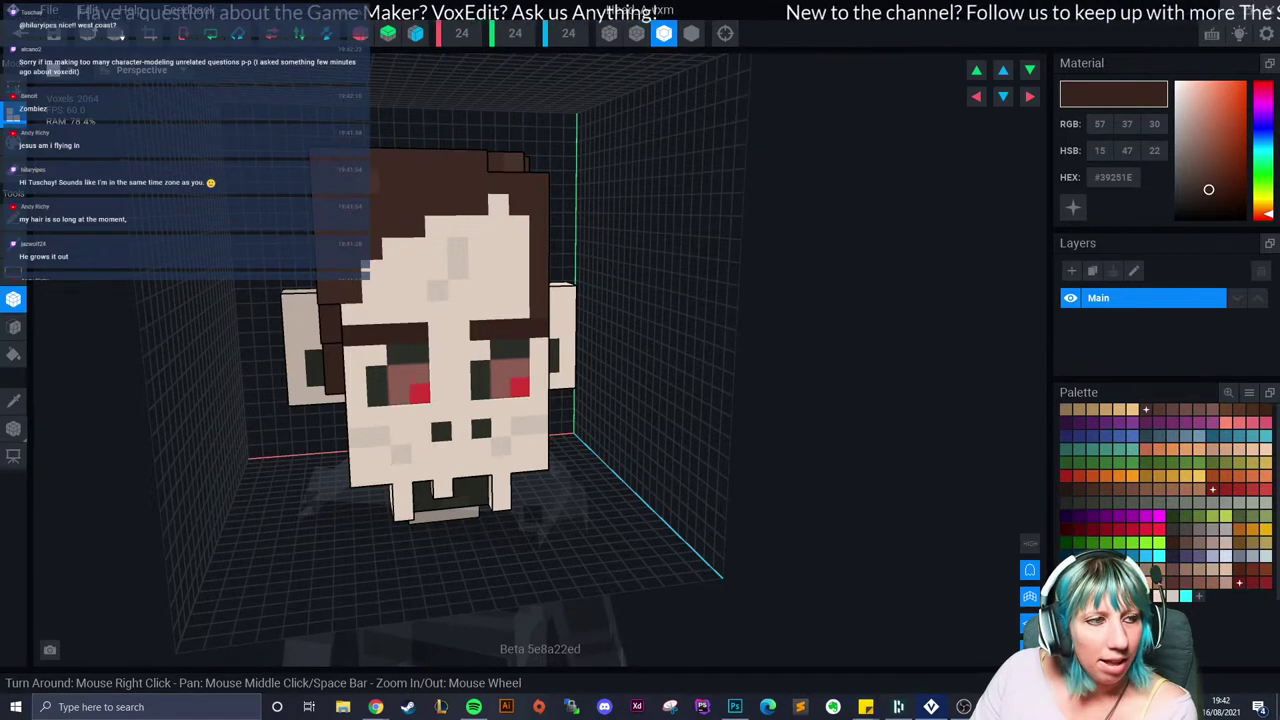
right_click_drag(265, 382, 252, 382)
scroll(265, 380, "up", 3)
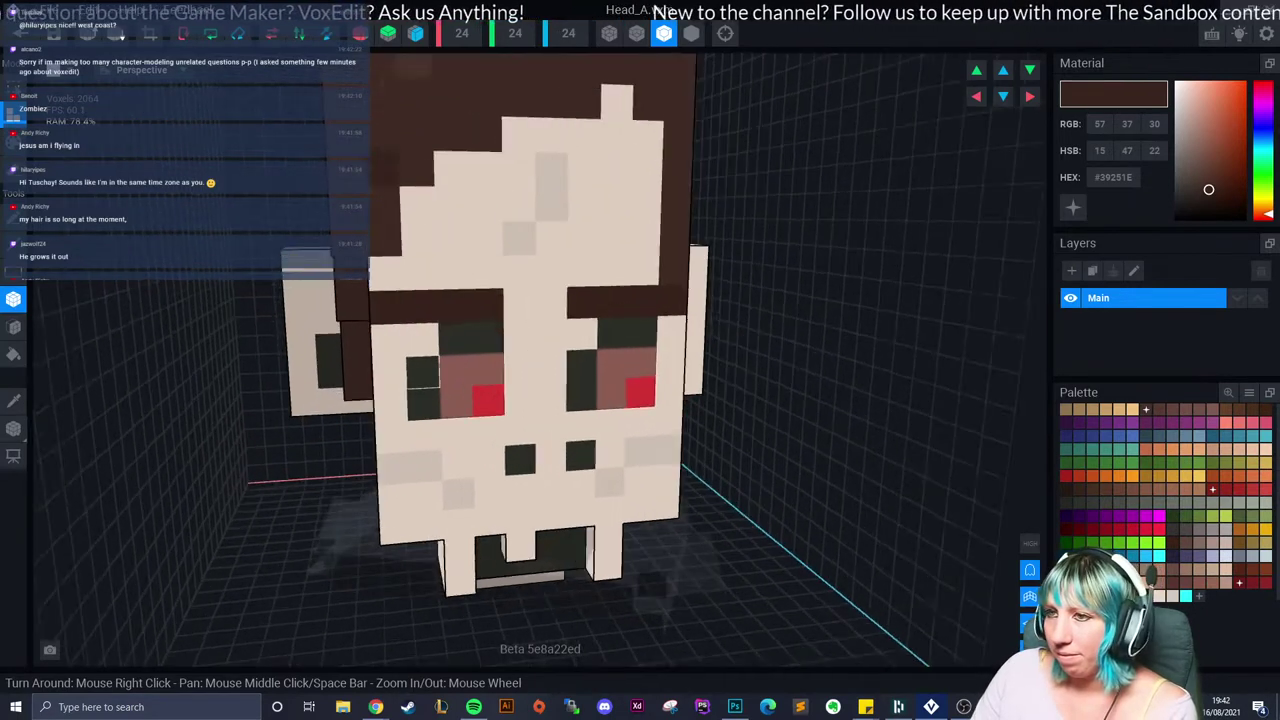
right_click_drag(480, 378, 420, 378)
scroll(420, 378, "down", 2)
scroll(496, 378, "down", 3)
mouse_move(476, 424)
right_mouse_down()
mouse_move(580, 420)
mouse_move(478, 418)
right_mouse_up()
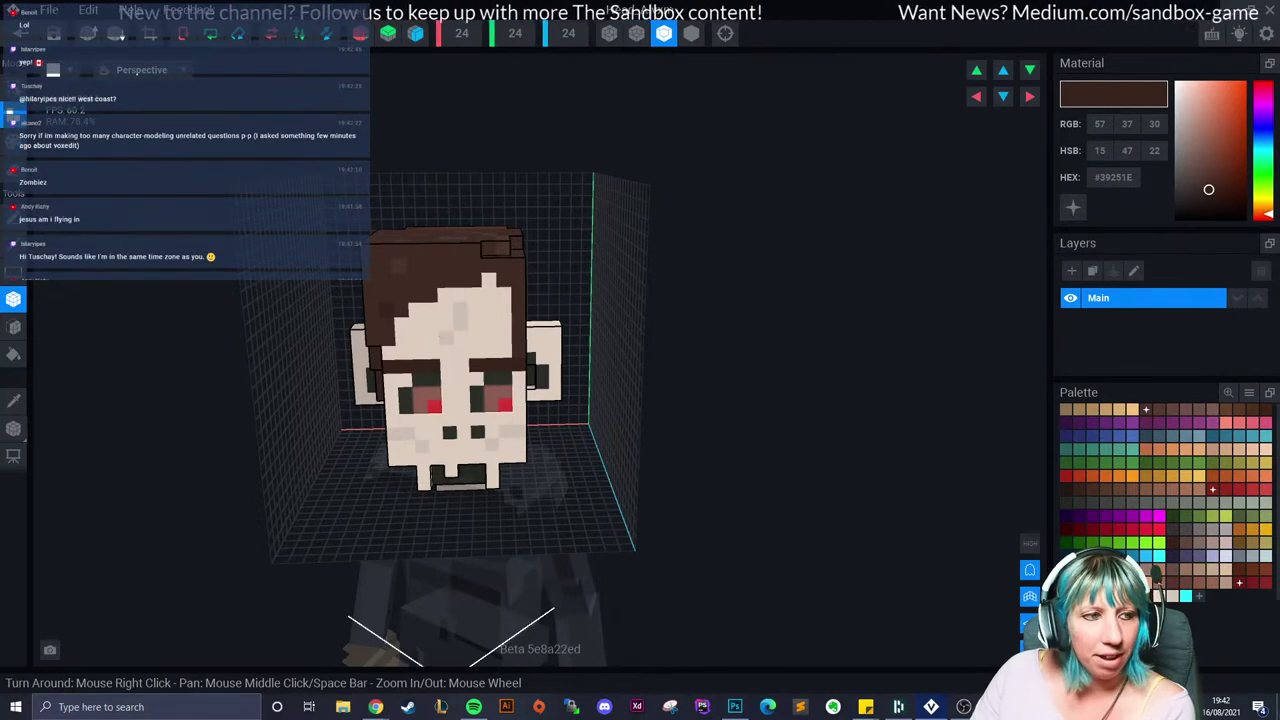
scroll(610, 352, "up", 3)
right_click_drag(663, 417, 650, 408)
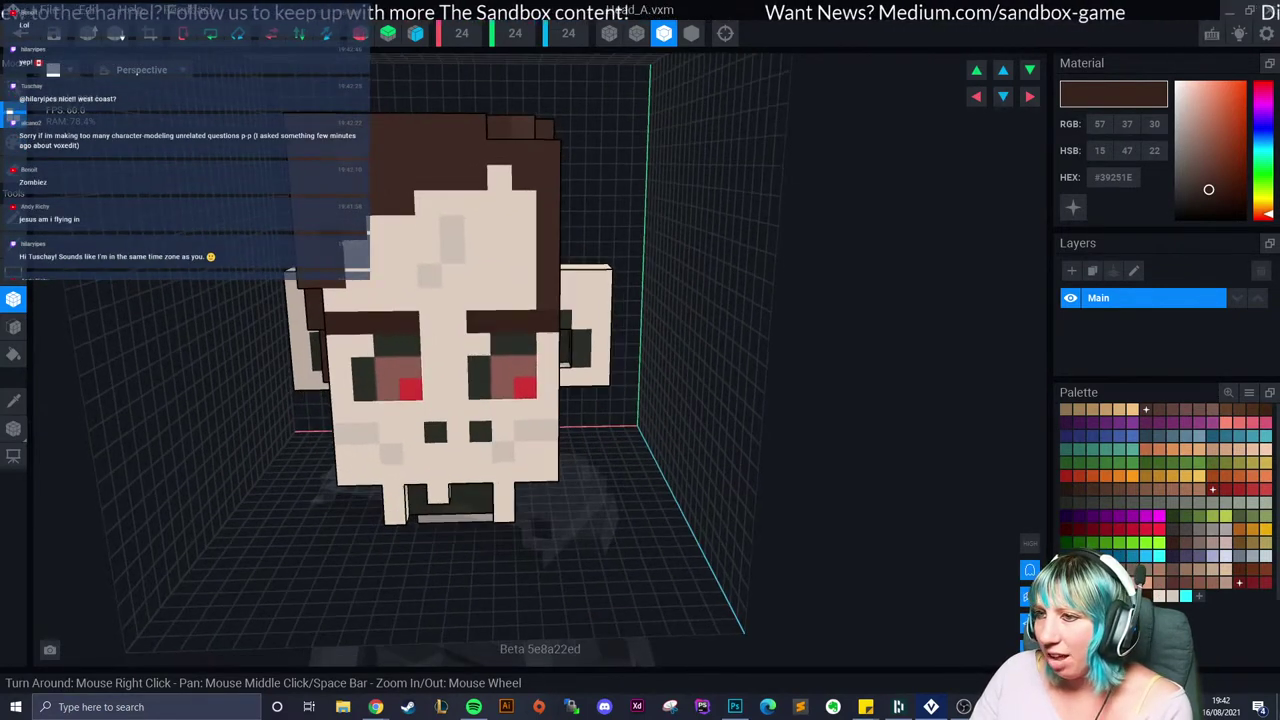
Step: Select the #2AF4FF swatch, then save the changes to Head_A and return to the full avatar
left_click(1185, 595)
right_click_drag(476, 251, 430, 292)
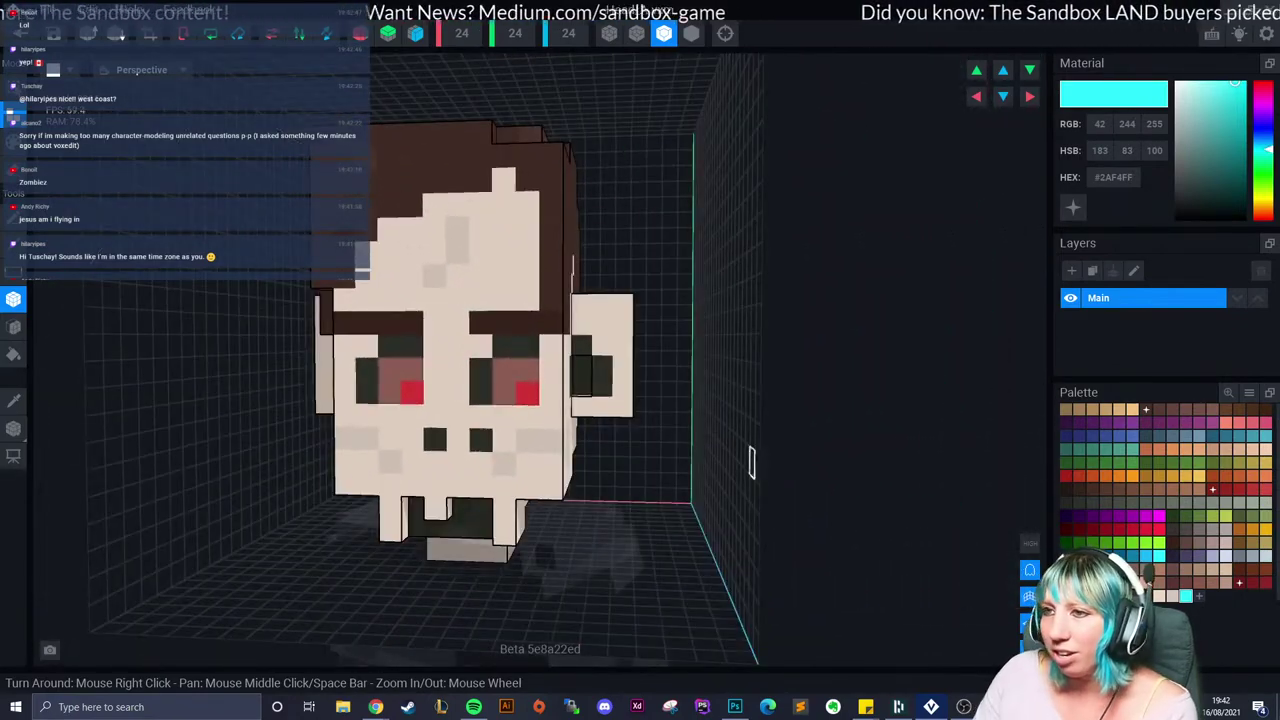
right_click_drag(527, 417, 560, 395)
scroll(276, 152, "down", 4)
left_click(20, 33)
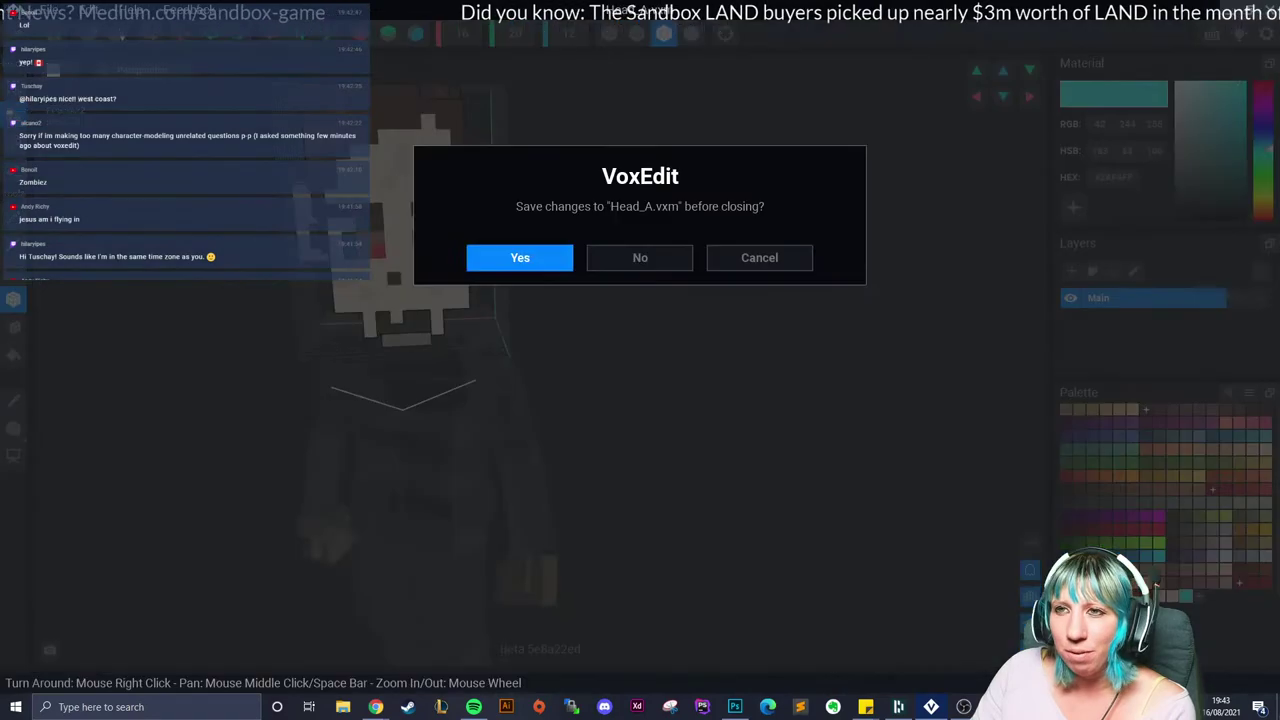
left_click(520, 257)
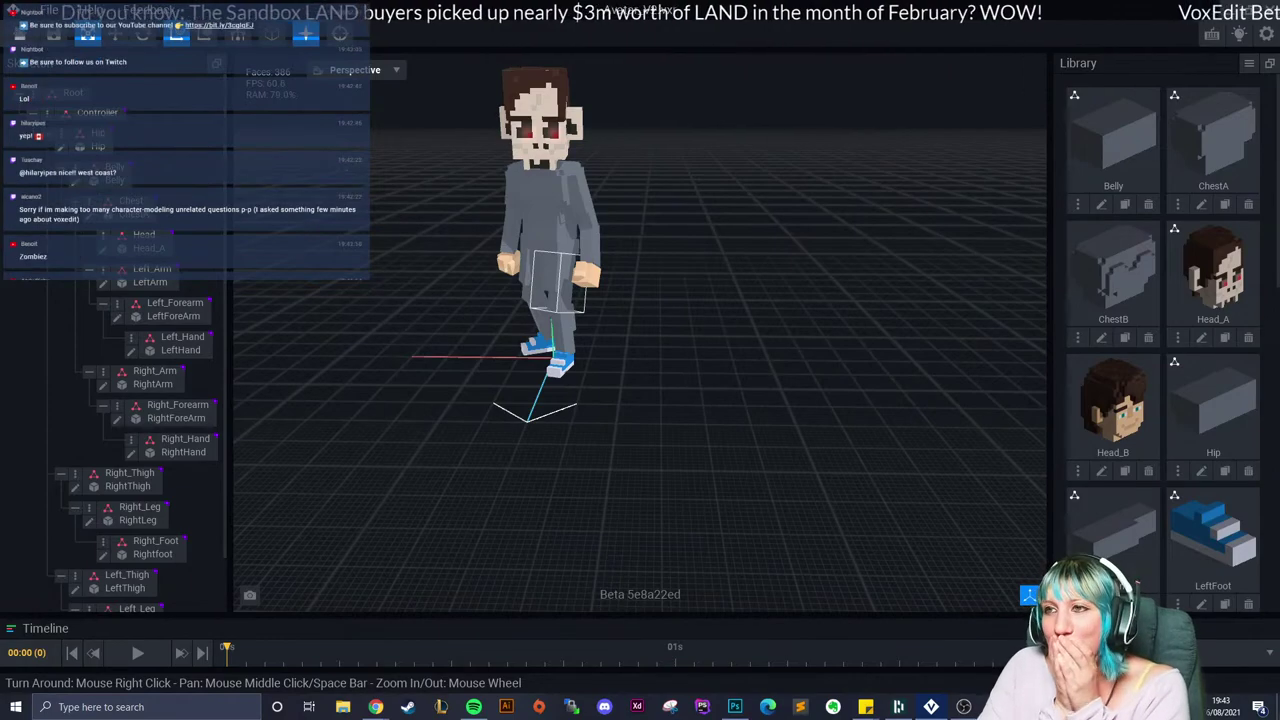
right_click_drag(548, 280, 590, 280)
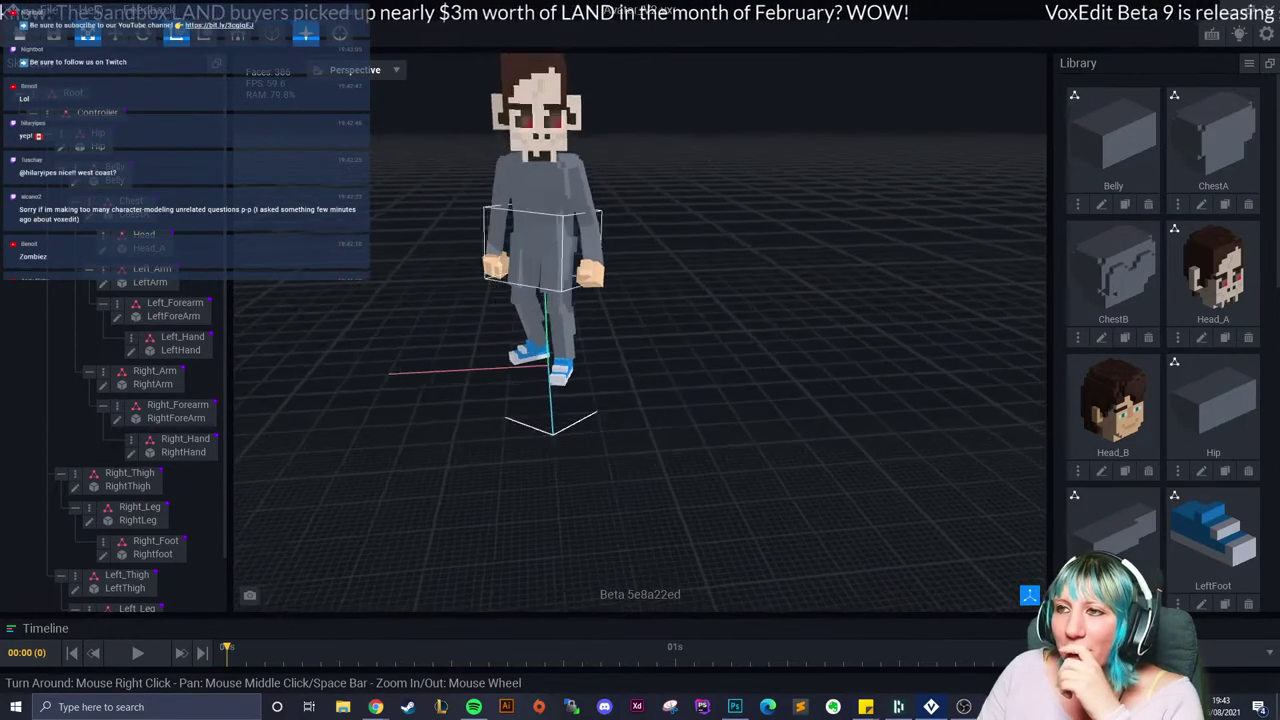
scroll(545, 230, "up", 3)
middle_click_drag(545, 240, 546, 276)
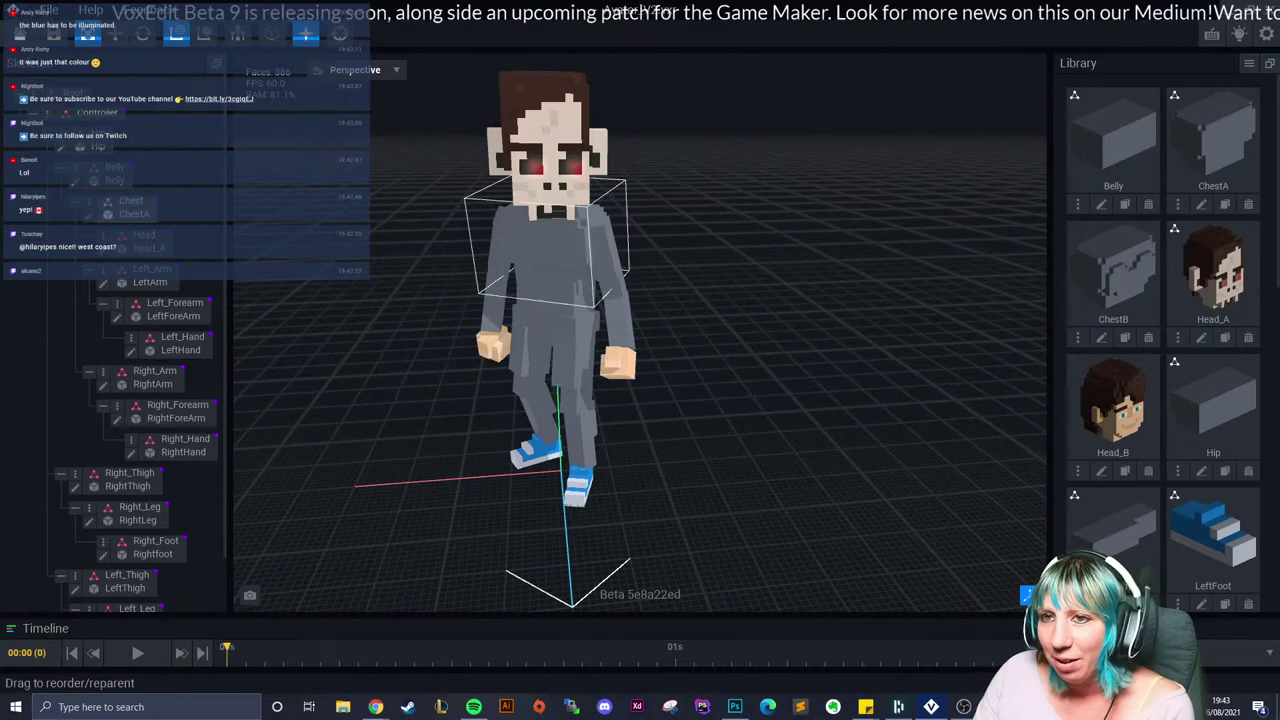
Step: Open ChestA for editing, paste #2AF4FF as the new palette swatch's colour and show the model with outlined edges
left_click(89, 214)
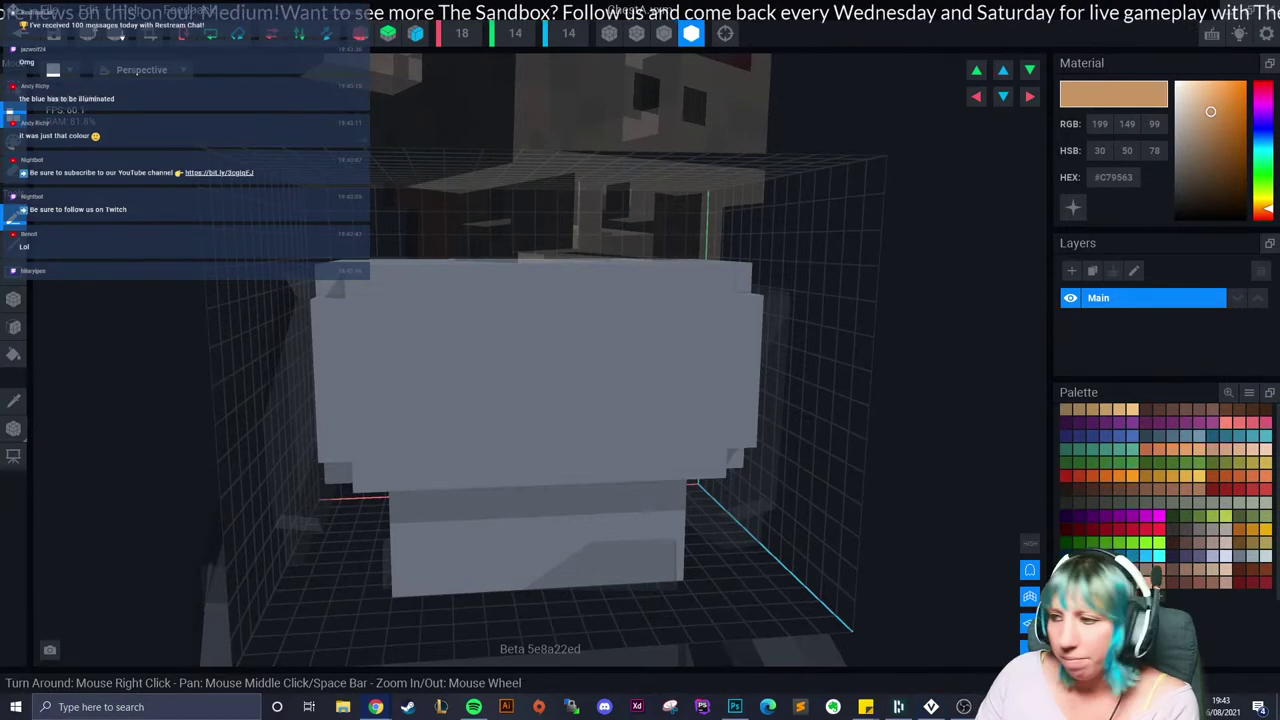
right_click(1113, 177)
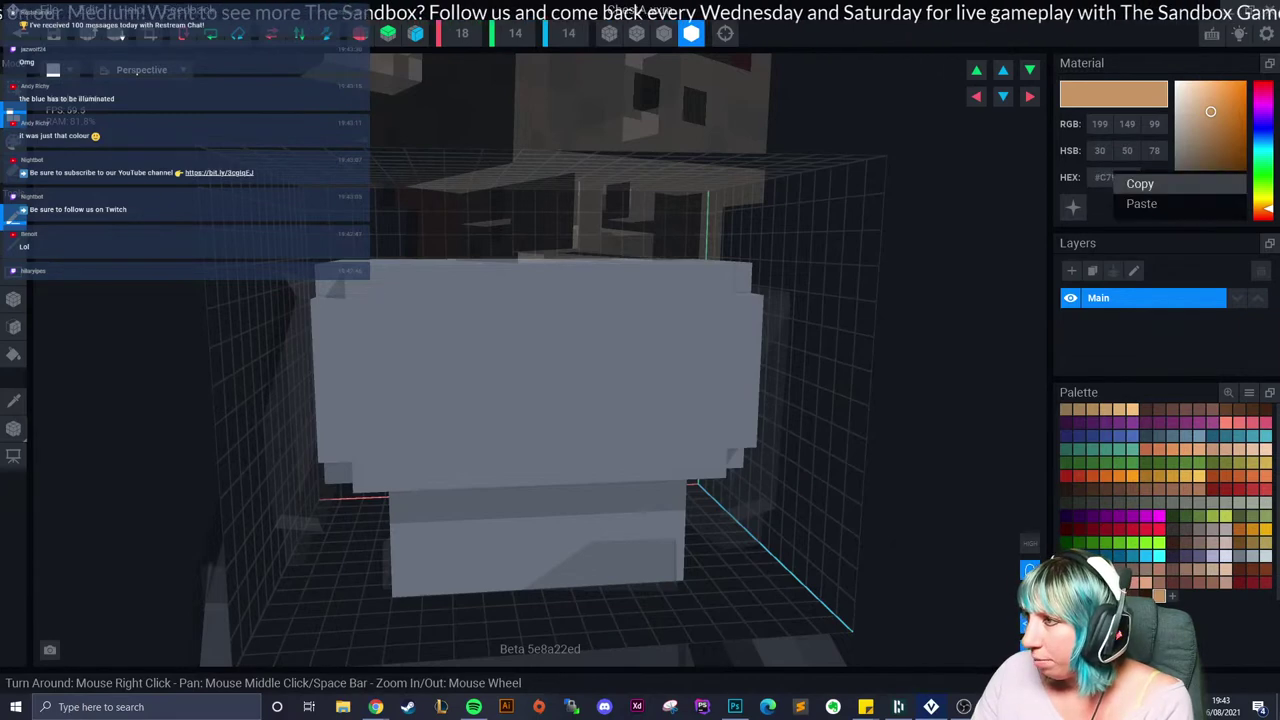
left_click(1140, 203)
right_click_drag(524, 378, 530, 409)
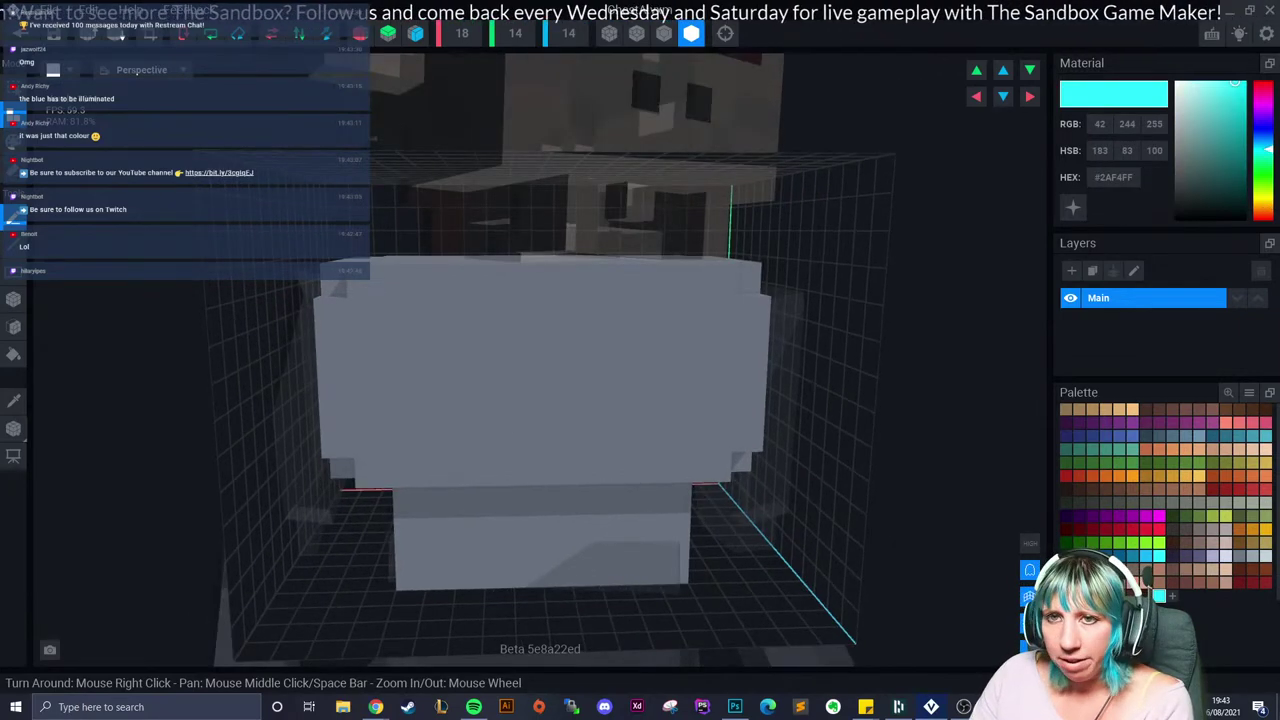
left_click(663, 33)
right_click_drag(590, 300, 569, 351)
scroll(569, 351, "down", 2)
scroll(748, 407, "up", 4)
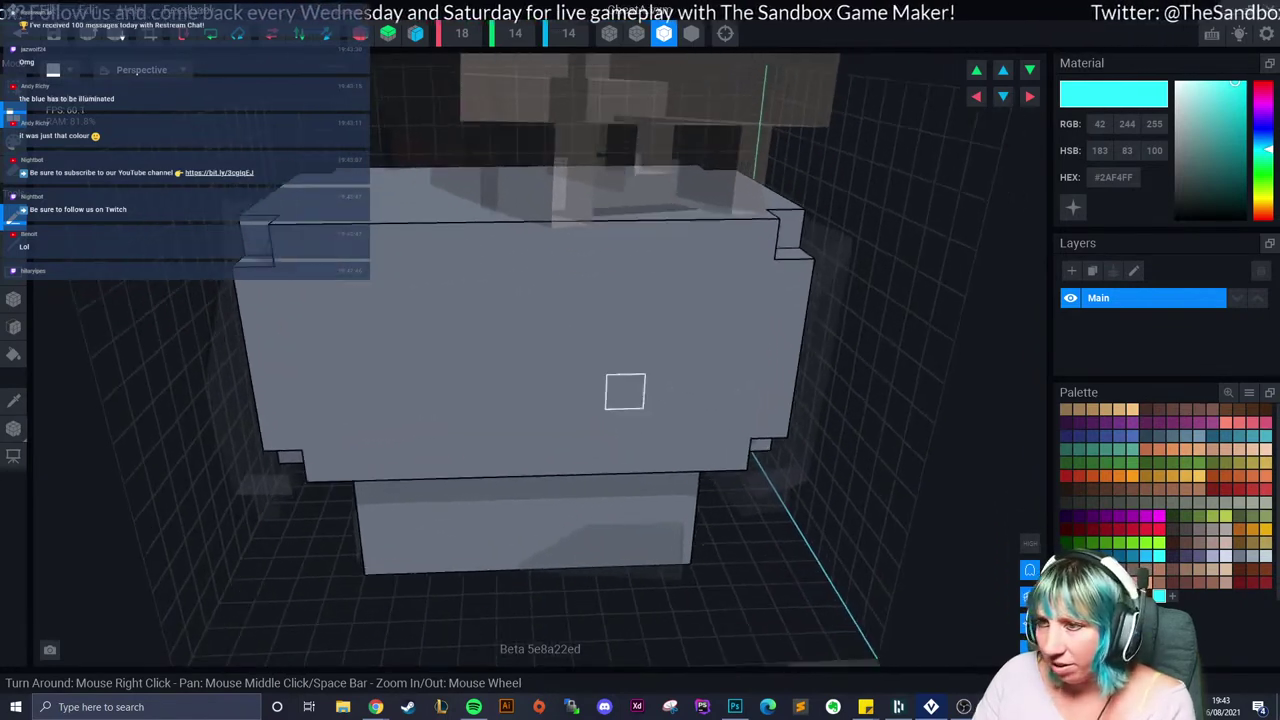
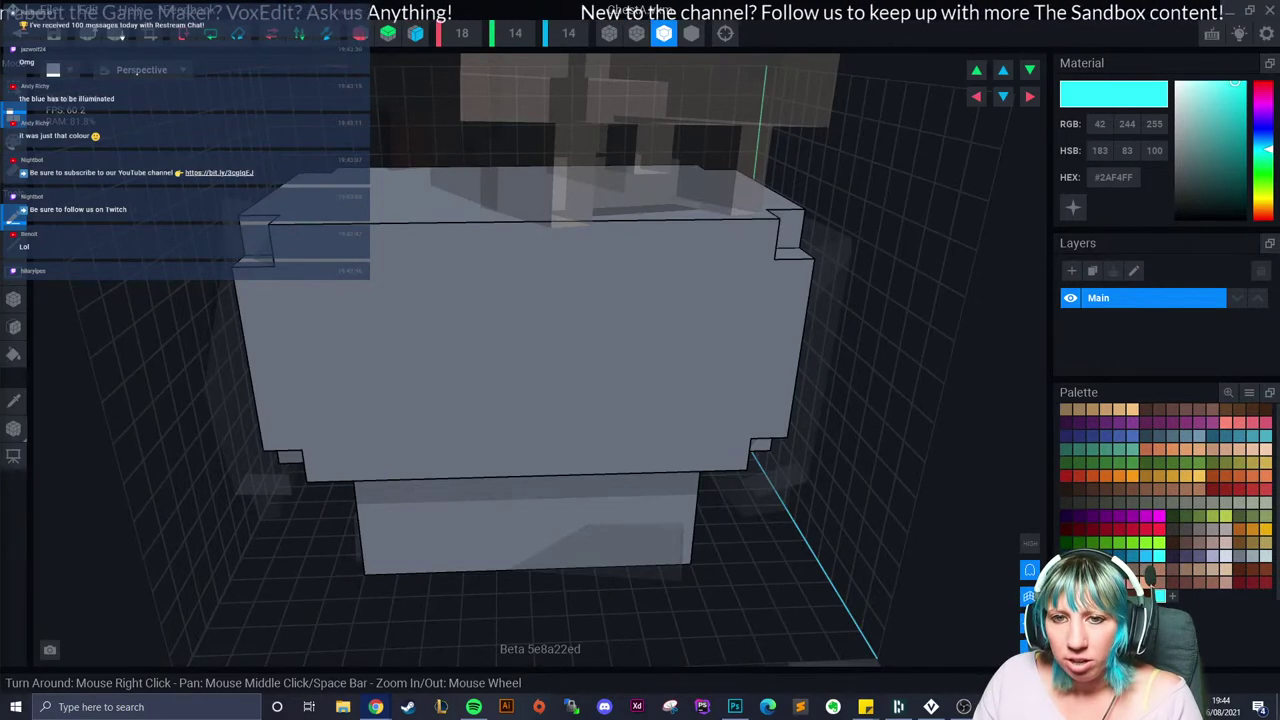
Step: Copy the hex code #2AF4FF, then save the changes to ChestA and return to the full avatar
left_click(1113, 177)
key("super+c")
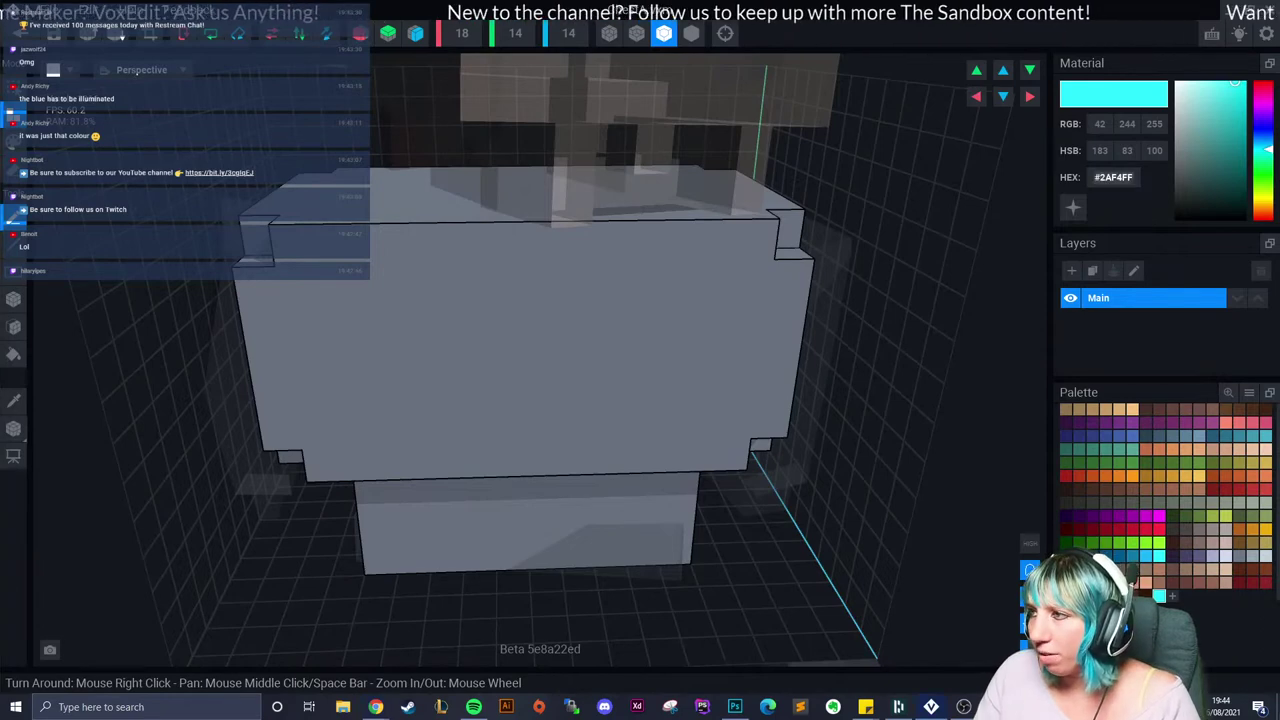
right_click(1113, 175)
left_click(1136, 185)
left_click(20, 33)
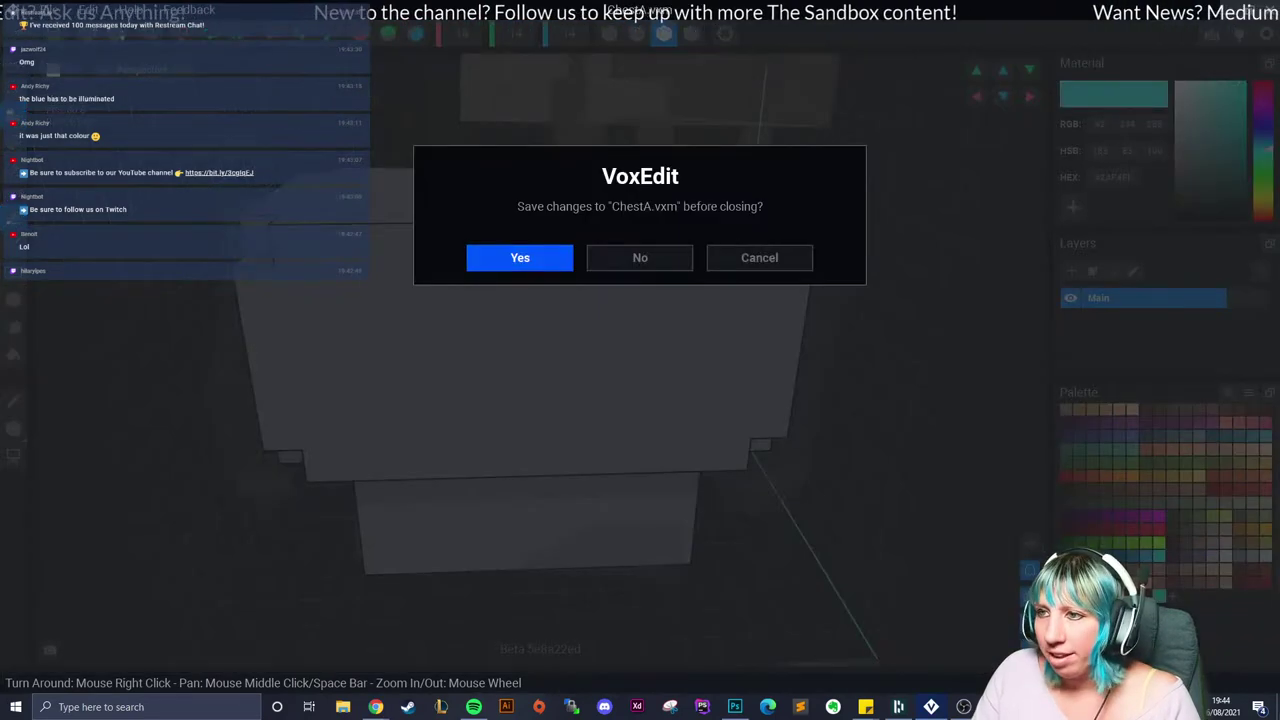
left_click(519, 257)
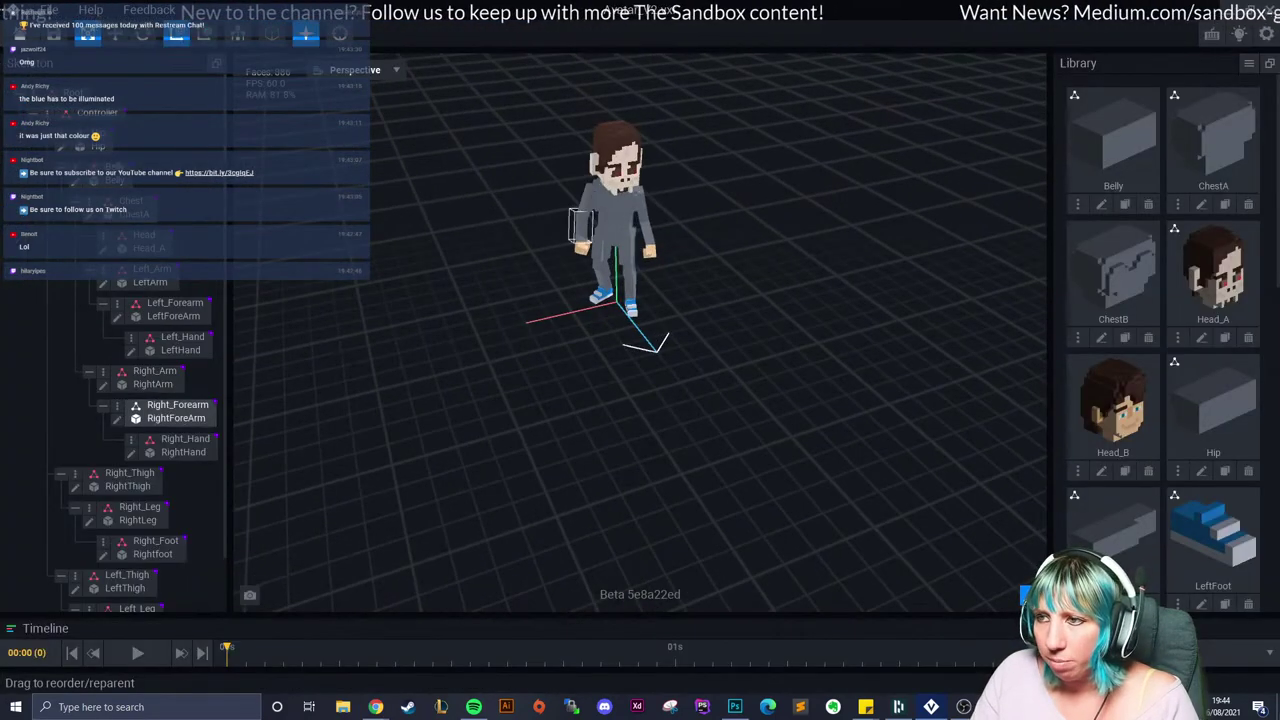
Step: Open Hip for editing and set the new palette swatch's colour to #2AF4FF by pasting the hex code
left_click(60, 147)
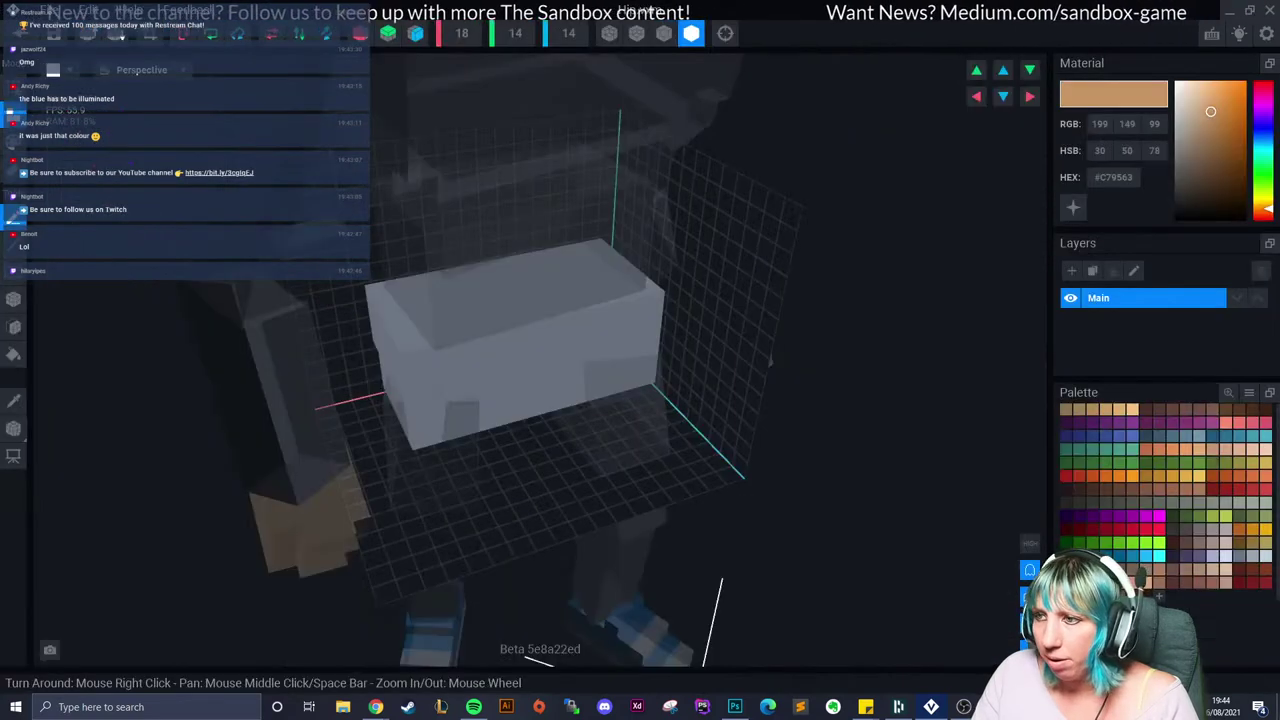
right_click(1122, 180)
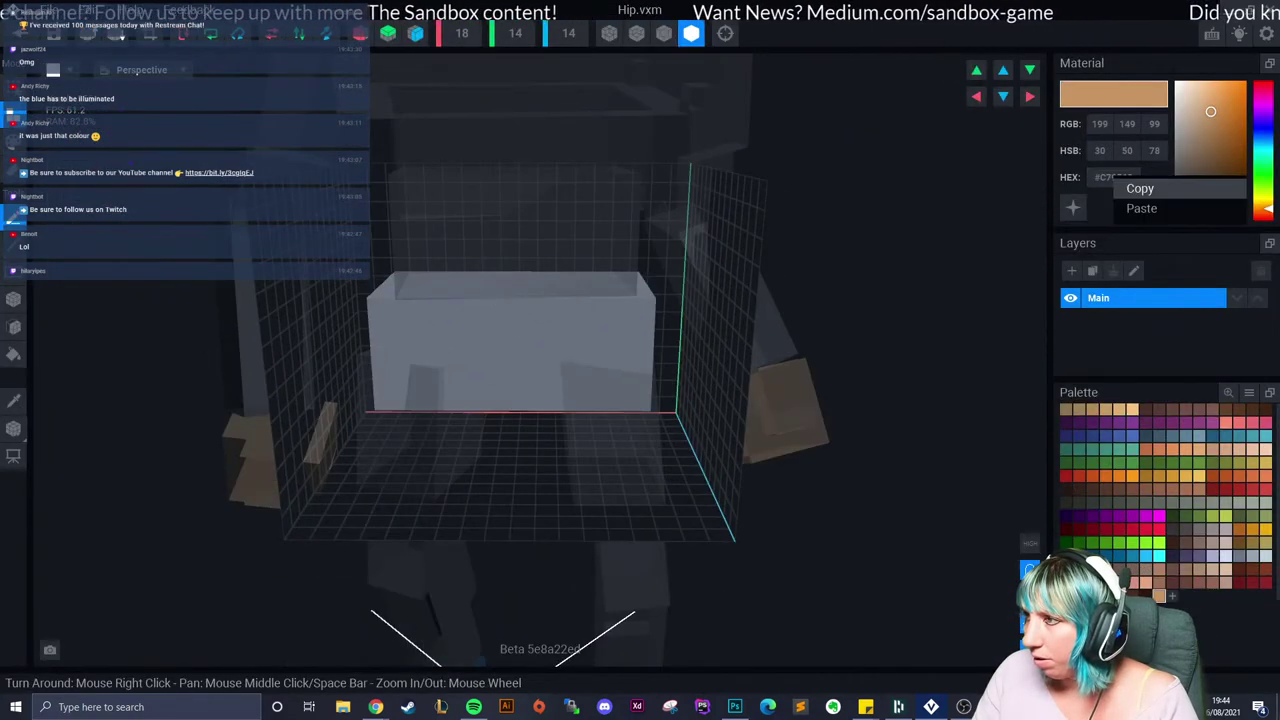
left_click(1140, 206)
Step: Paint the whole hip block #2AF4FF with the Box tool
left_click(13, 141)
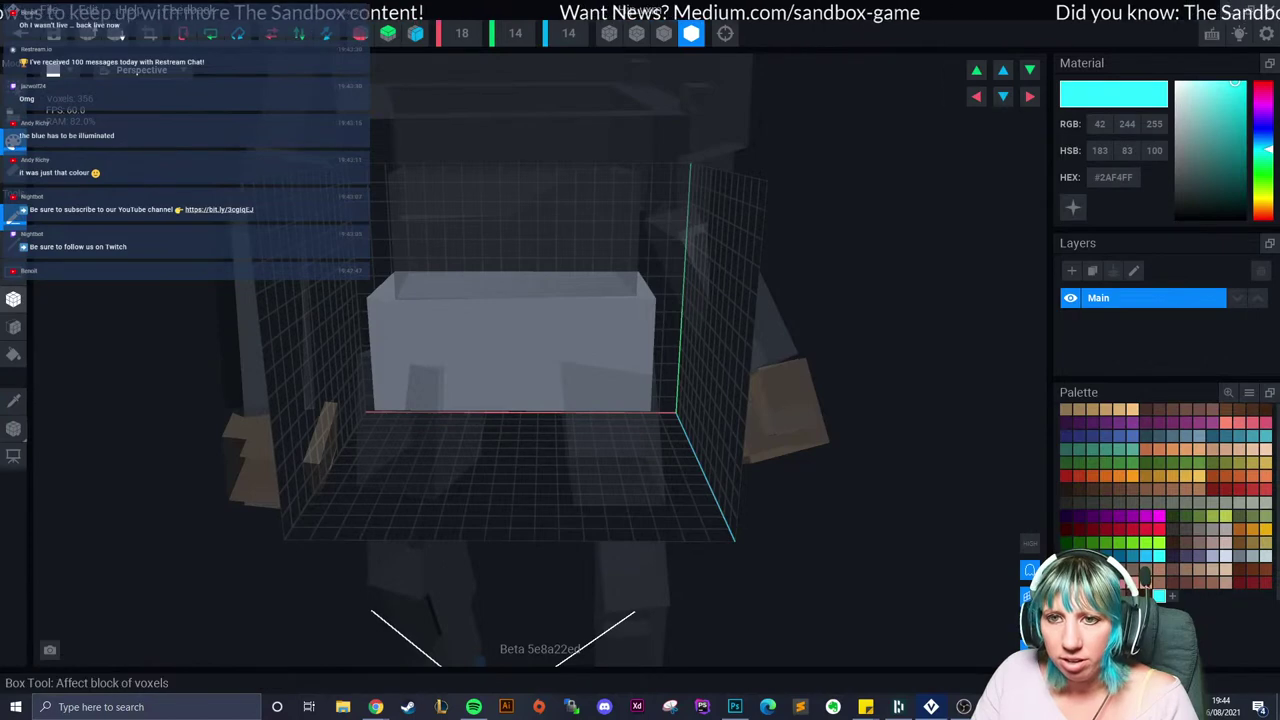
left_click(13, 299)
right_click_drag(380, 335, 383, 398)
left_click_drag(399, 318, 614, 460)
mouse_move(614, 460)
right_mouse_down()
mouse_move(613, 523)
mouse_move(385, 448)
mouse_move(294, 303)
right_mouse_up()
Step: Show outlined edges and box-erase the hip's upper corners into two descending steps on each side
left_click(13, 169)
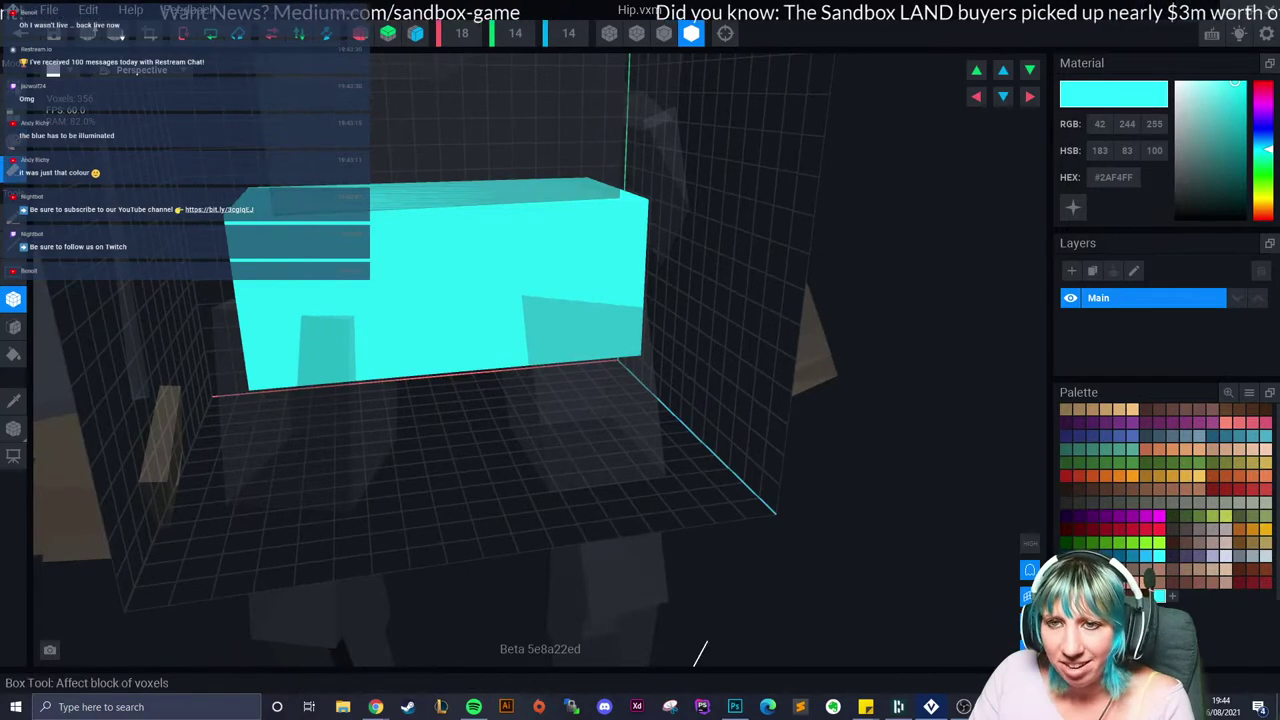
right_click_drag(130, 312, 243, 322)
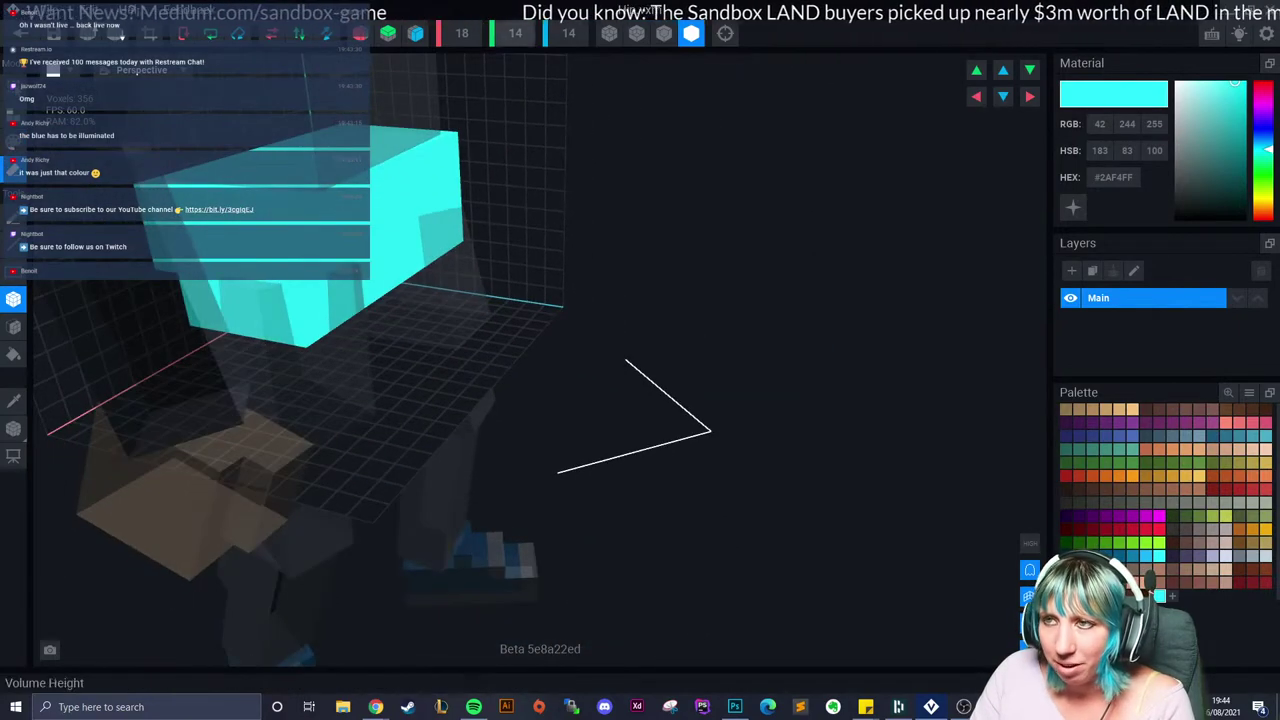
left_click(664, 33)
right_click_drag(270, 215, 245, 232)
left_click_drag(300, 210, 266, 174)
right_click_drag(266, 174, 472, 216)
left_click_drag(554, 170, 541, 248)
left_click(554, 208)
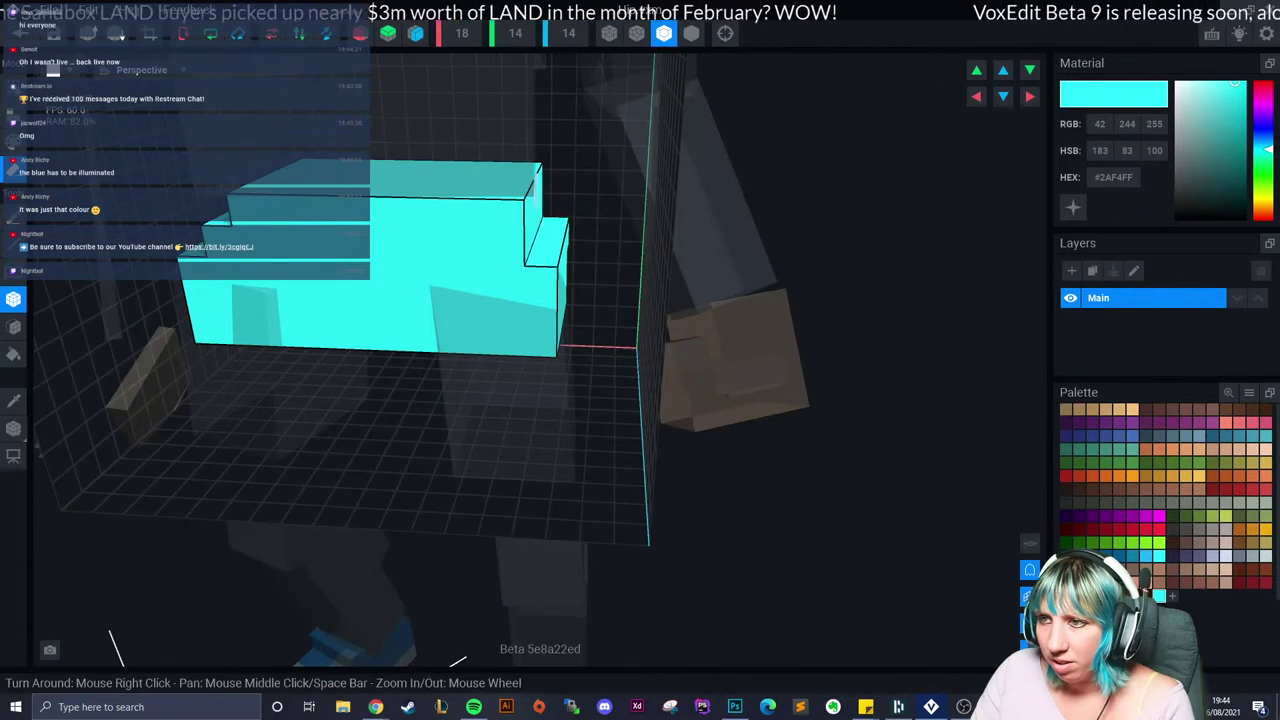
left_click(533, 165)
left_click(514, 206)
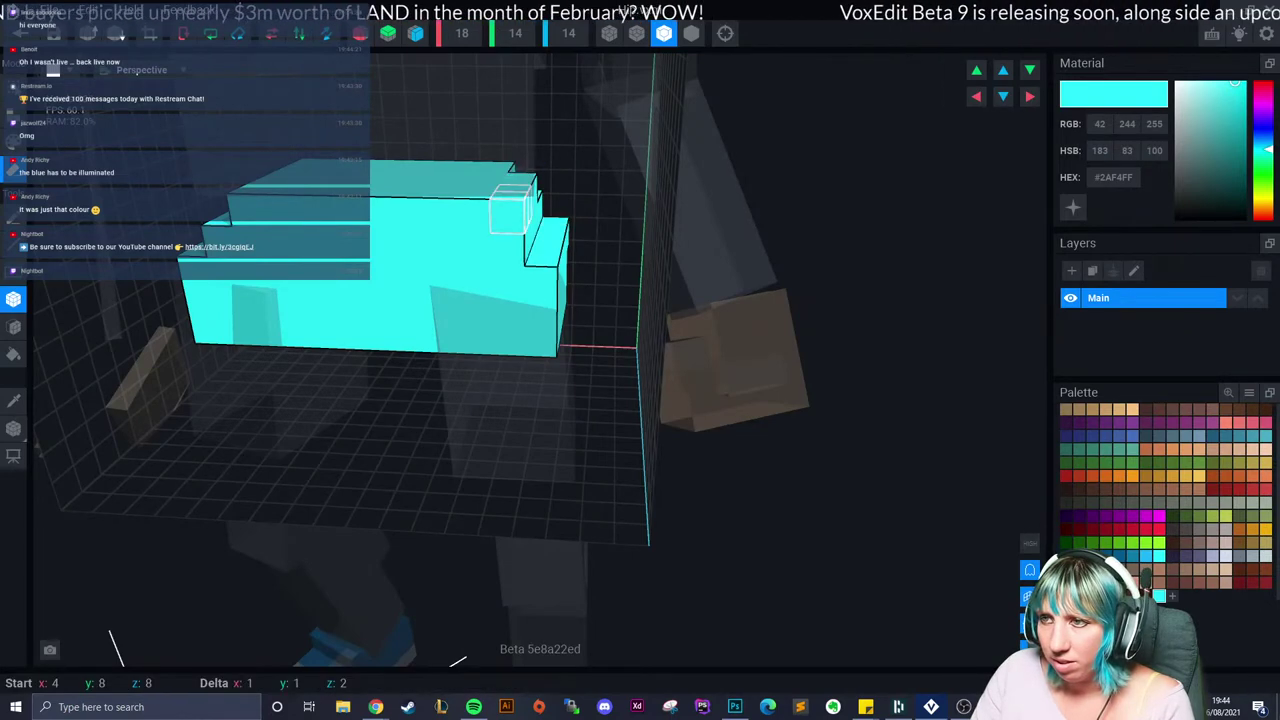
right_click_drag(494, 259, 510, 206)
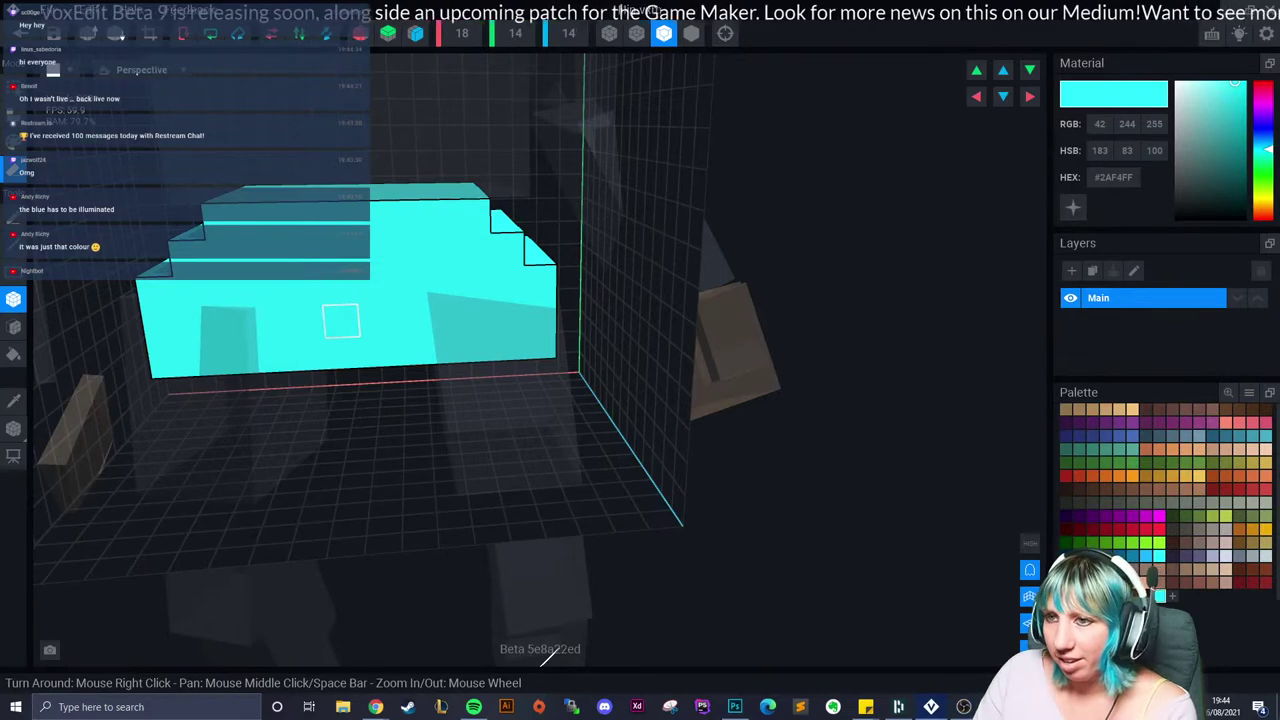
Step: Box-erase a rectangular opening two voxels wide through the middle of the hip's lower edge, from front to back
left_click_drag(342, 318, 378, 344)
right_click_drag(378, 344, 350, 304)
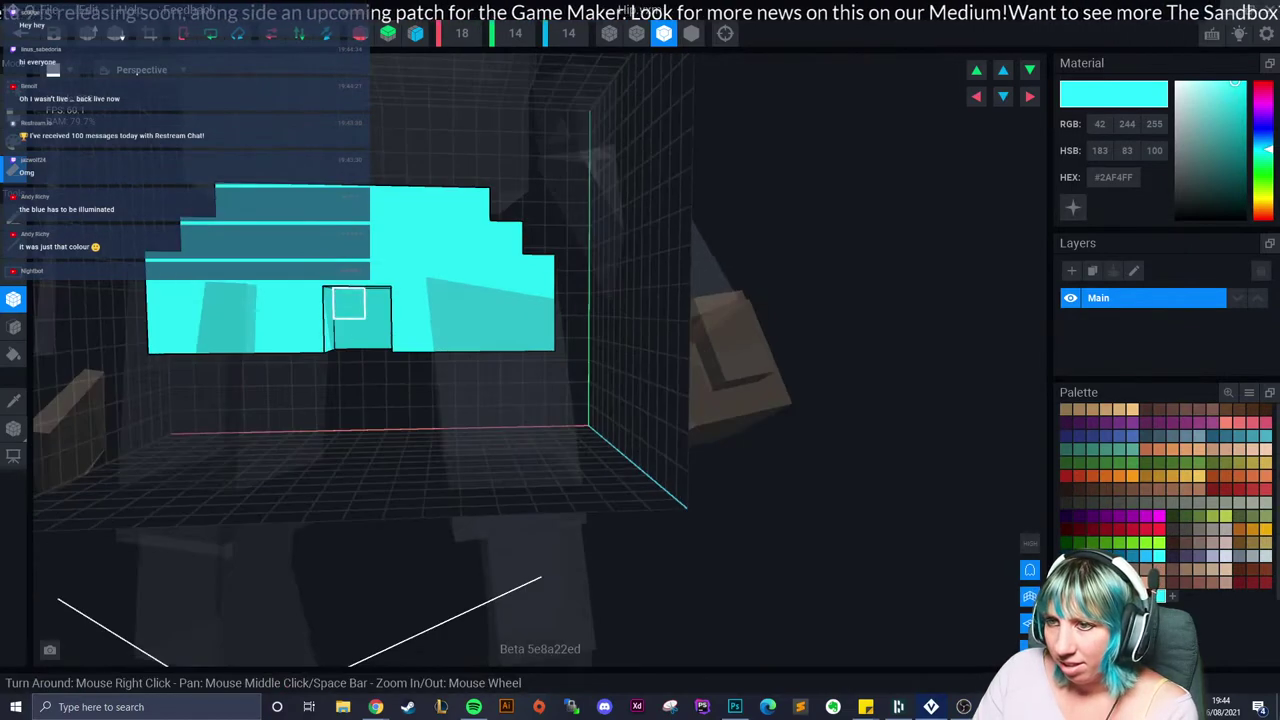
left_click_drag(350, 304, 381, 333)
right_click_drag(381, 333, 360, 304)
left_click_drag(360, 304, 386, 340)
right_click_drag(386, 340, 380, 332)
left_click_drag(352, 306, 392, 340)
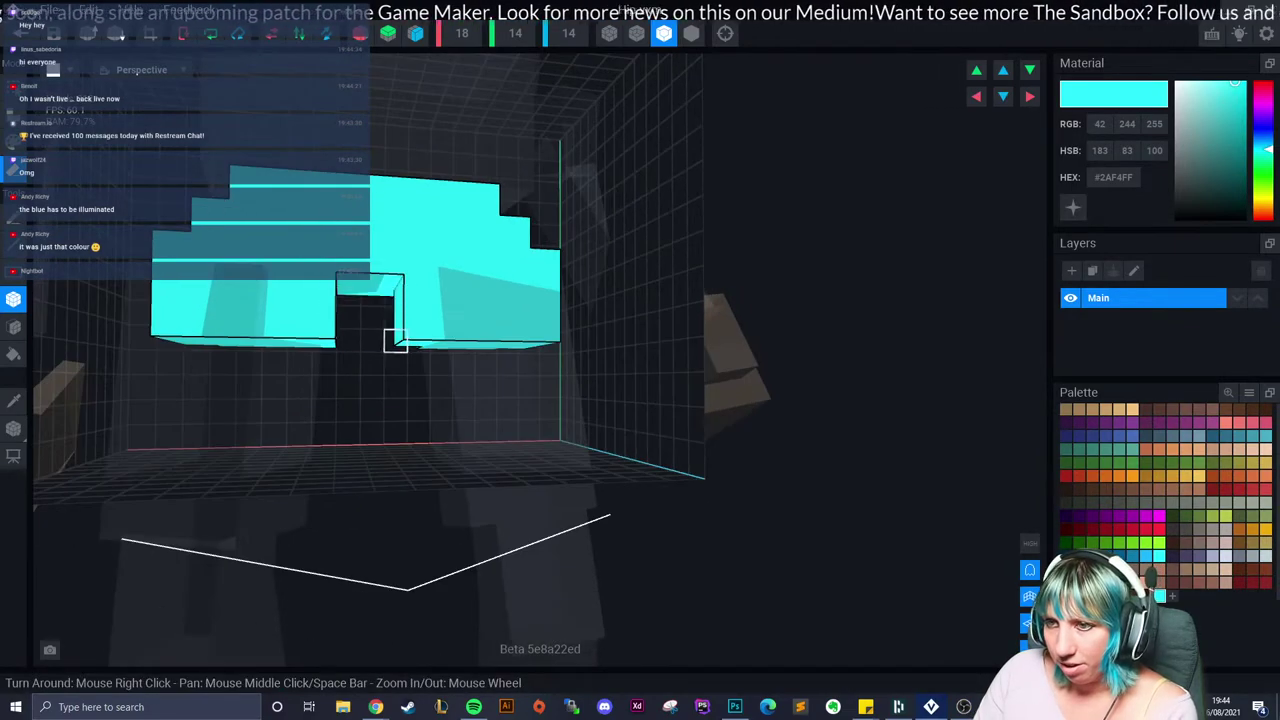
right_click_drag(350, 317, 370, 364)
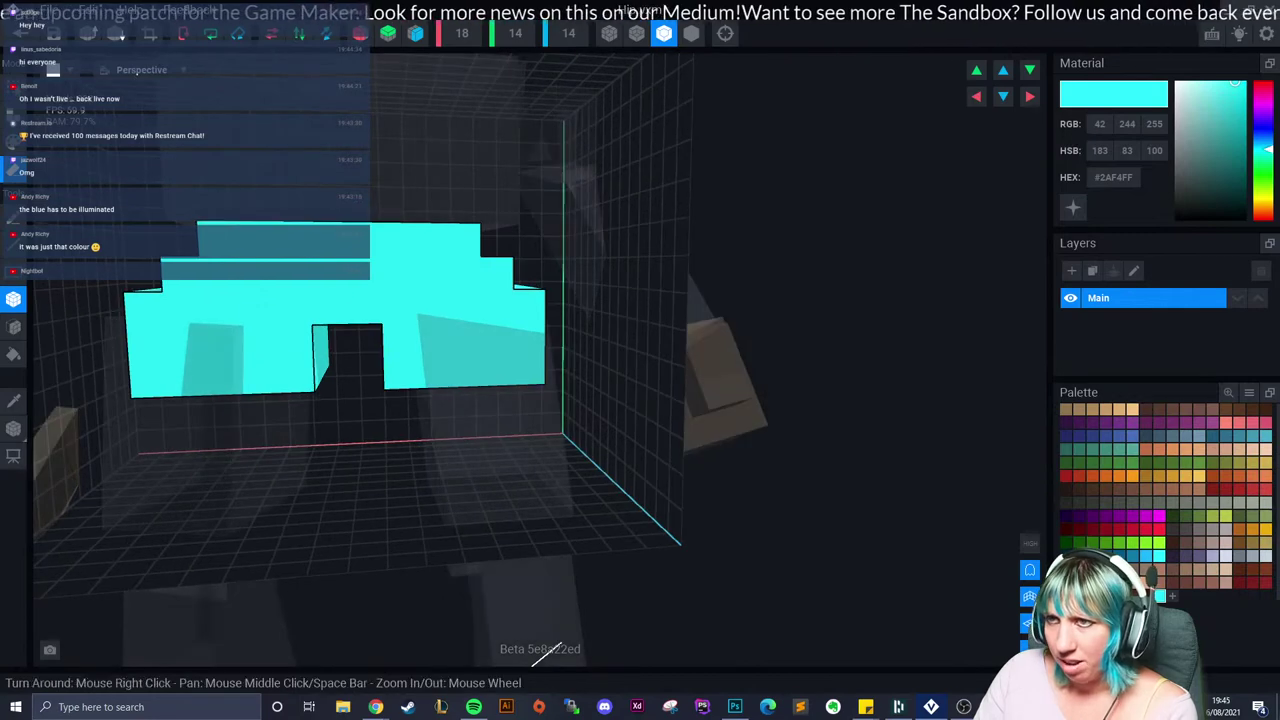
Step: Try erasing a small notch on each side of the opening in the hip's lower edge
left_click(297, 366)
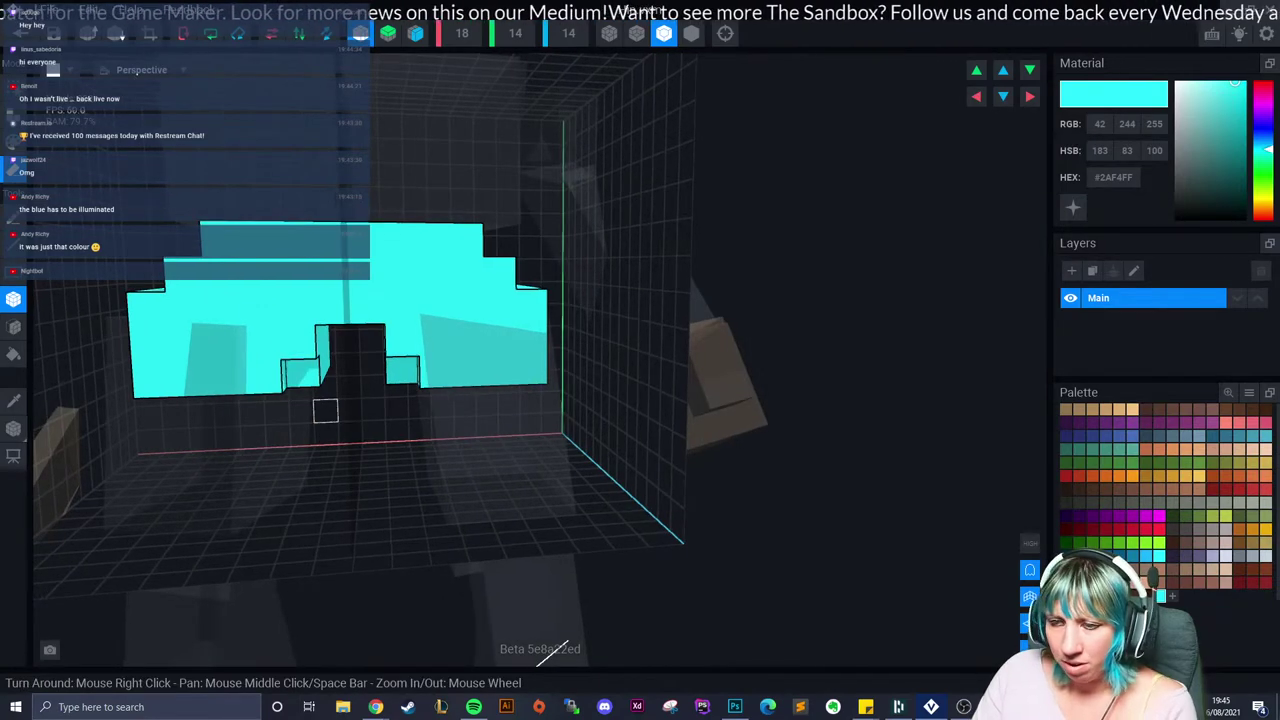
right_click_drag(325, 410, 314, 383)
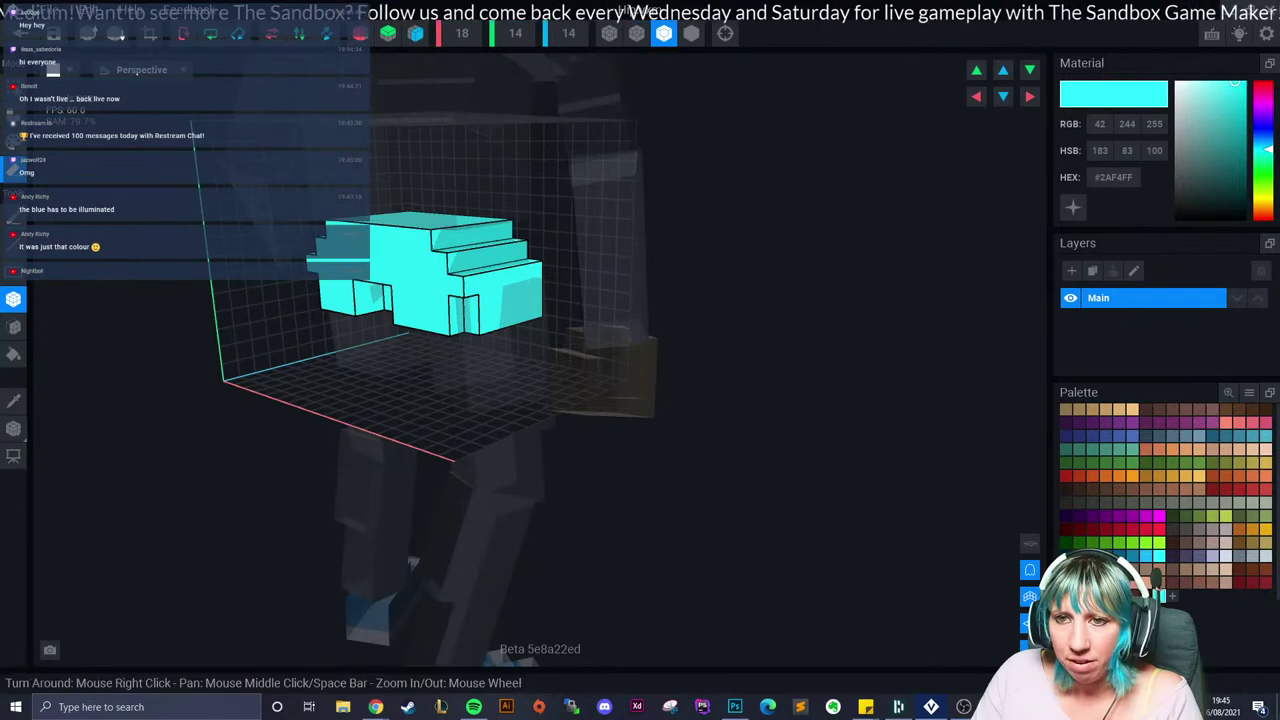
right_click_drag(448, 305, 498, 296)
scroll(498, 296, "up", 5)
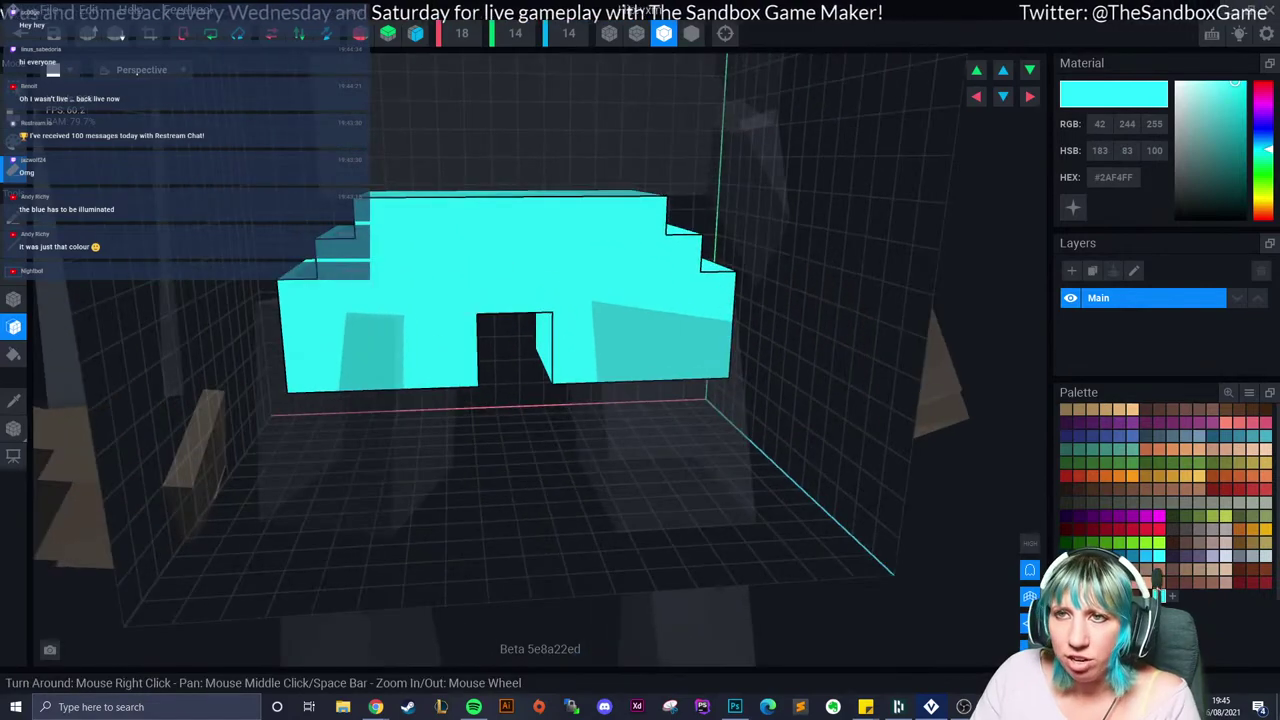
Step: Save the changes to Hip and return to the full avatar
left_click(20, 33)
left_click(520, 257)
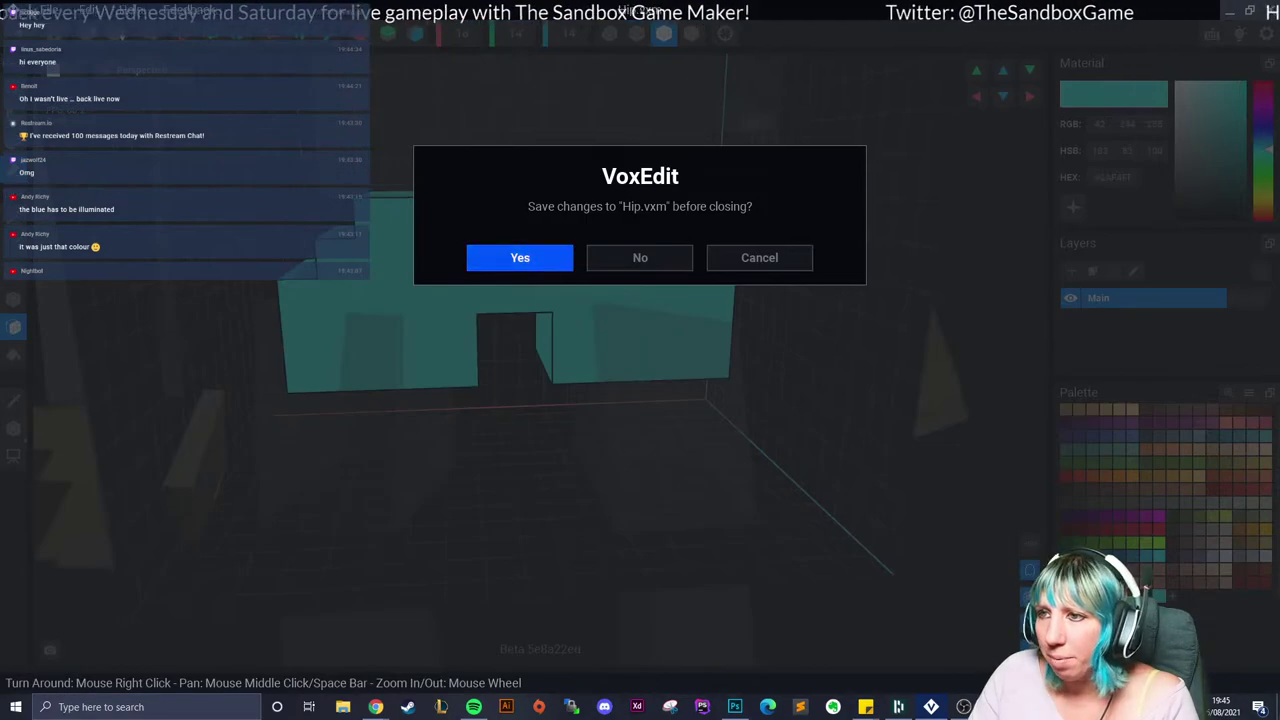
scroll(616, 301, "up", 3)
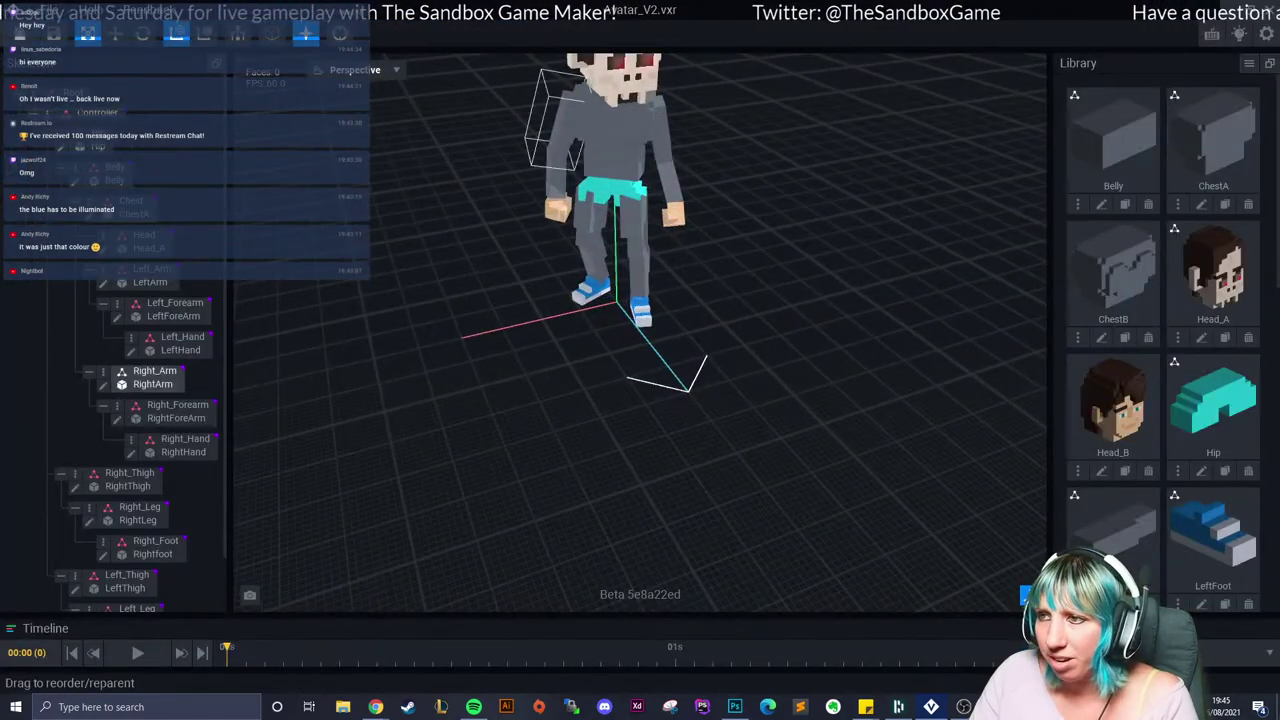
Step: Open RightThigh for editing, paste #2AF4FF as the material colour and box-paint the whole thigh with it
left_click(74, 486)
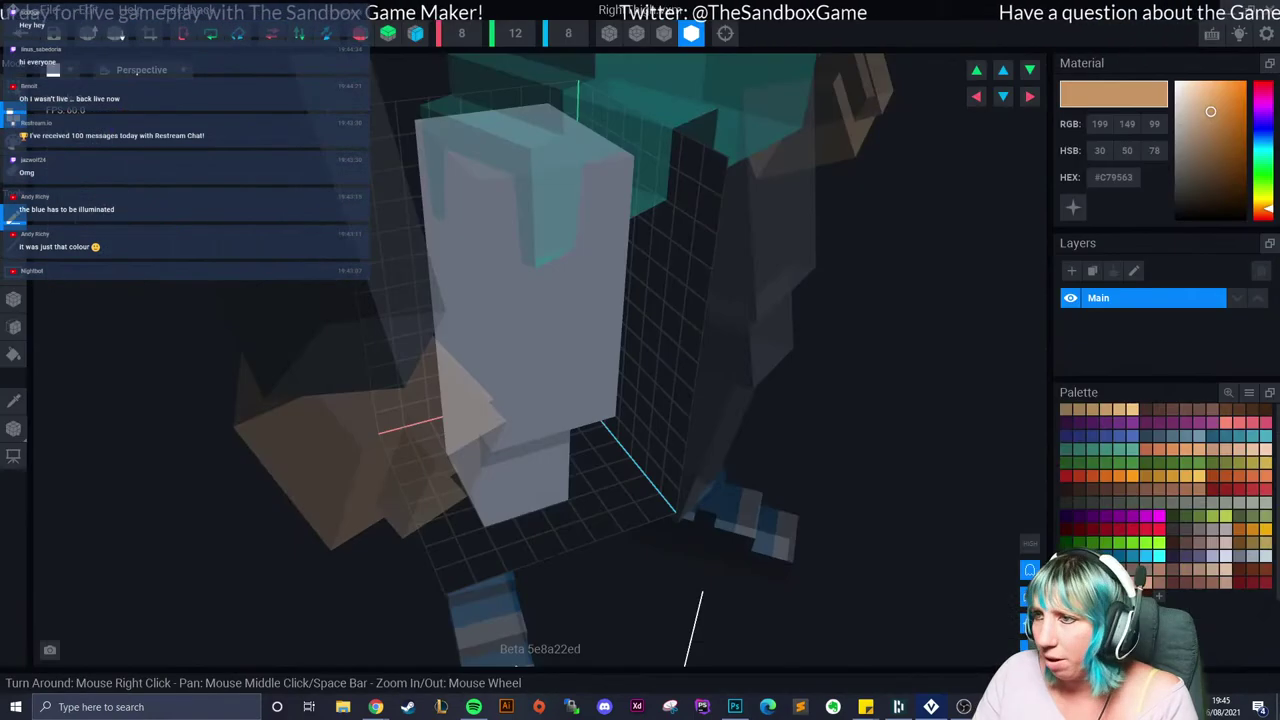
right_click(1112, 182)
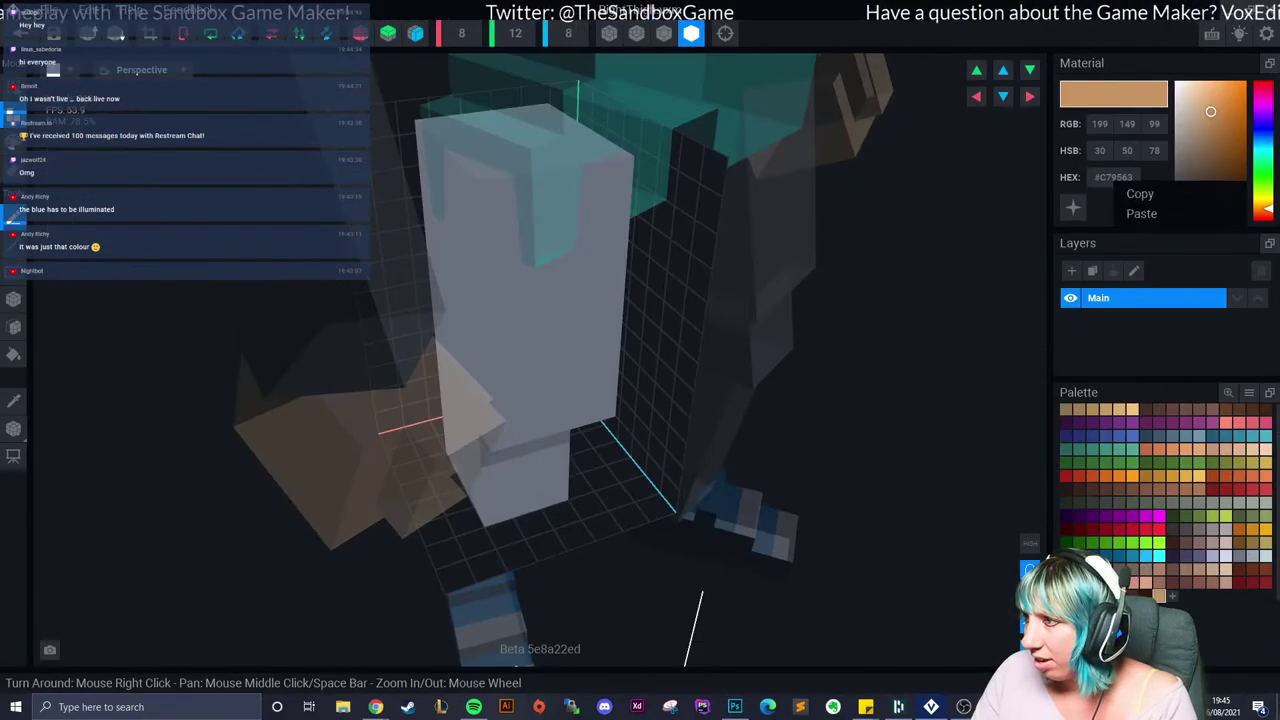
left_click(1137, 213)
right_click_drag(714, 280, 688, 330)
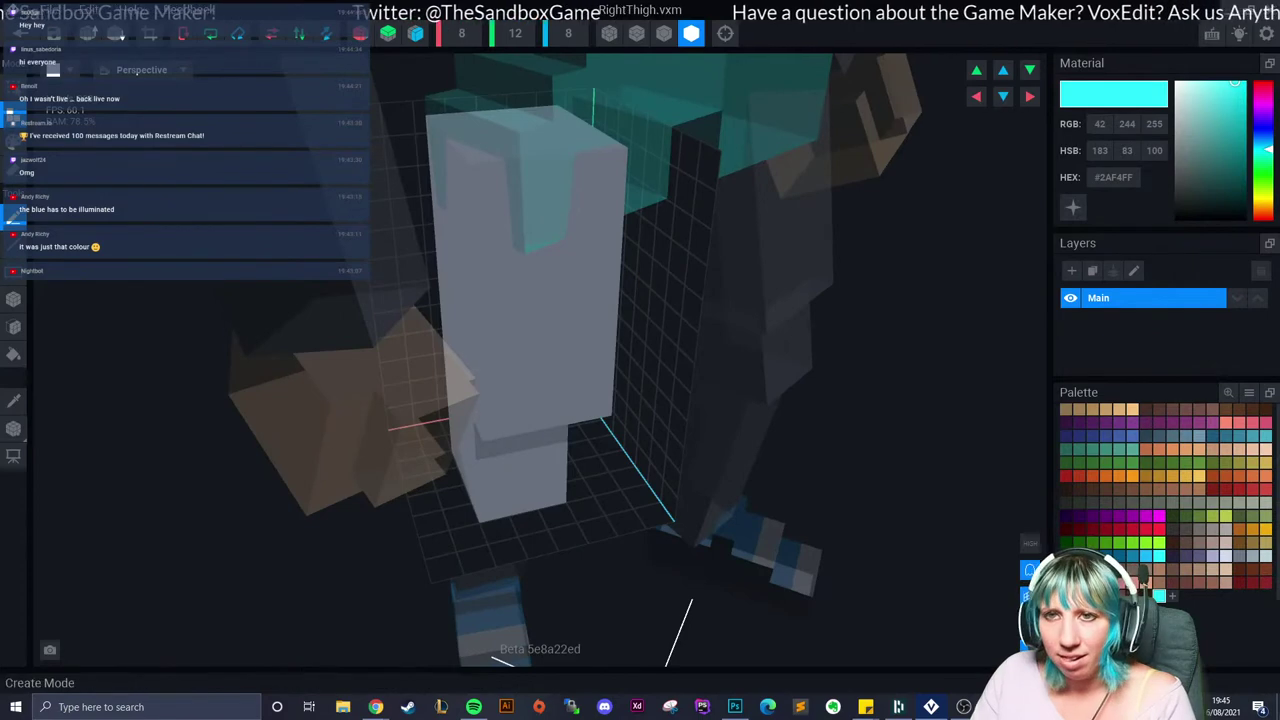
left_click(13, 298)
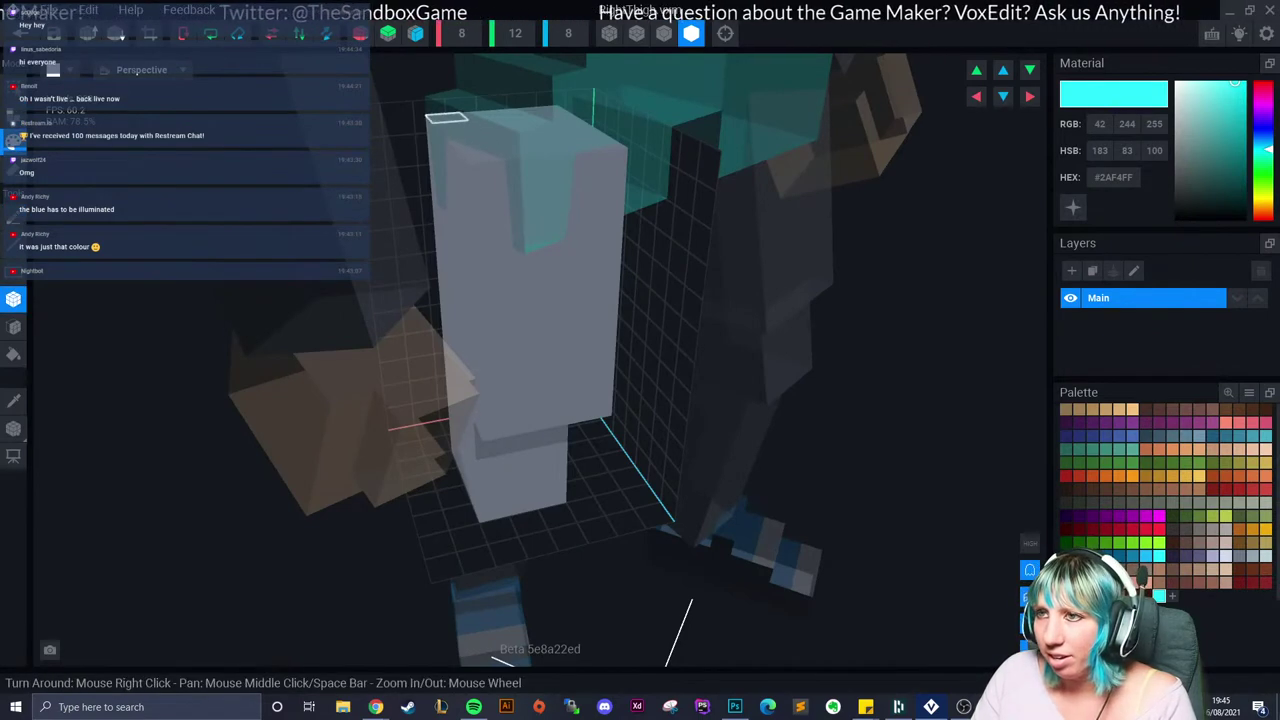
mouse_move(446, 118)
left_mouse_down()
mouse_move(566, 474)
mouse_move(552, 491)
mouse_move(580, 460)
left_mouse_up()
left_click_drag(462, 142, 596, 404)
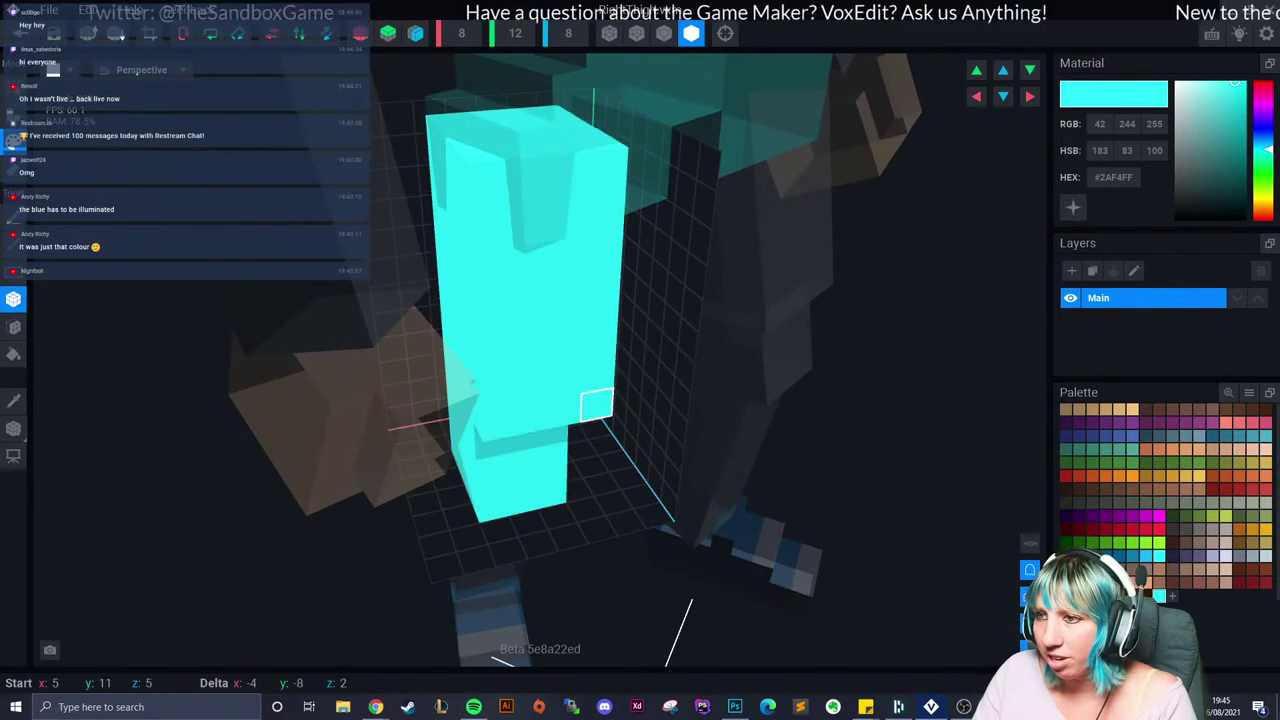
Step: Show outlined edges and erase face layers so the thigh is three voxels wide with a two-voxel-wide lower end
left_click(663, 33)
mouse_move(520, 350)
right_mouse_down()
mouse_move(686, 315)
mouse_move(566, 462)
mouse_move(686, 314)
mouse_move(728, 300)
right_mouse_up()
key("f")
key("s")
right_click_drag(486, 500, 918, 465)
right_click_drag(880, 280, 733, 303)
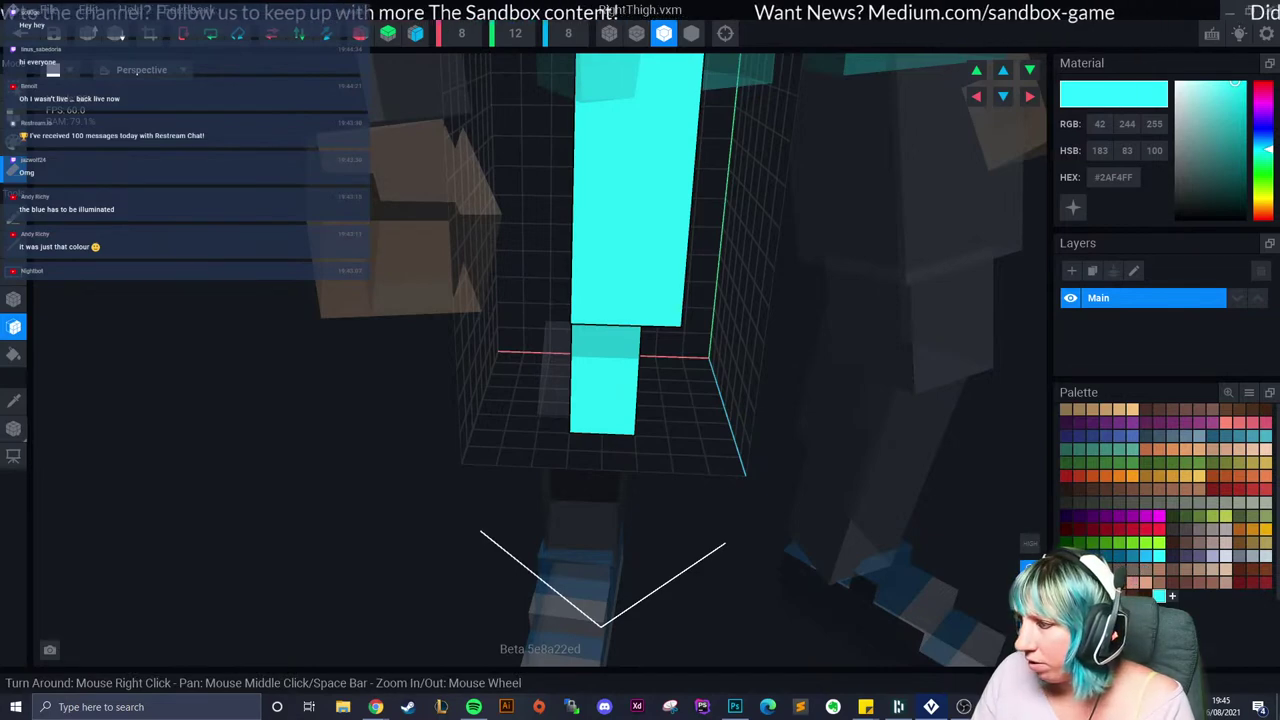
Step: Choose the near-white #DEF1F2 and box-paint every side of the narrow lower end of the right thigh
left_click_drag(1234, 83, 1178, 91)
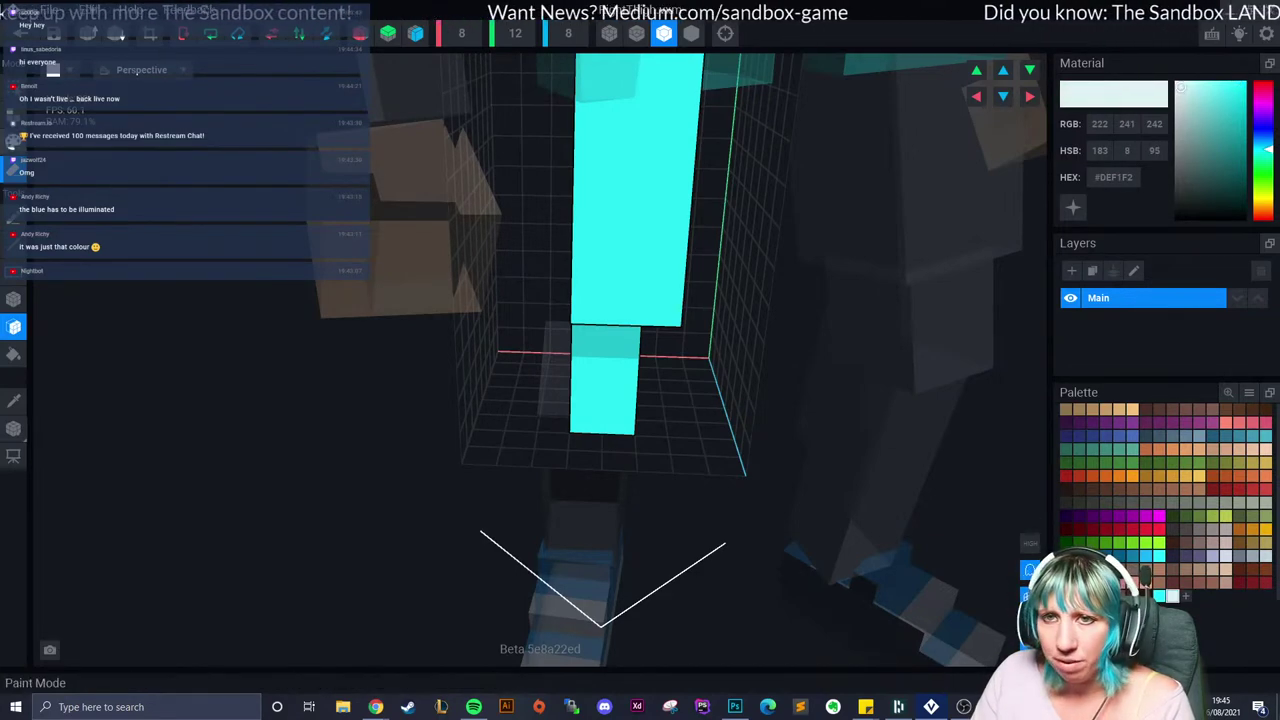
left_click(13, 141)
left_click(13, 299)
right_click_drag(560, 440, 560, 354)
left_click_drag(596, 263, 628, 362)
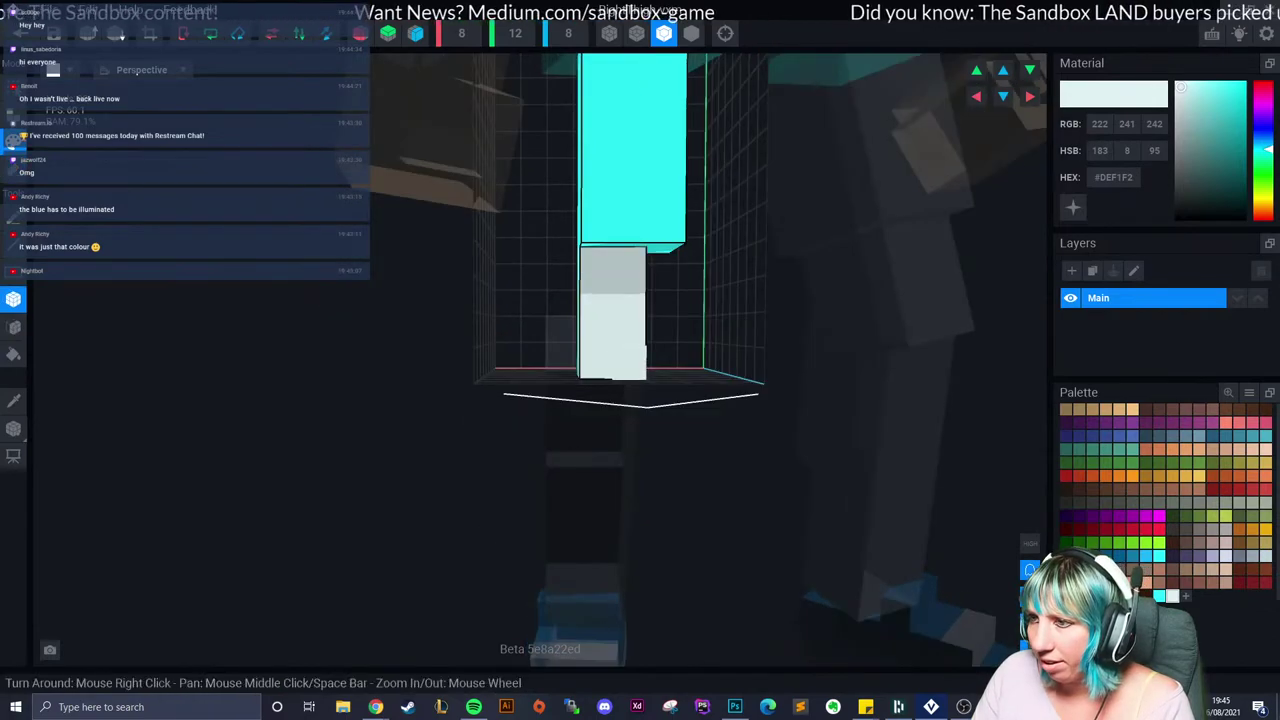
right_click_drag(470, 300, 550, 294)
left_click_drag(550, 250, 572, 380)
right_click_drag(572, 380, 670, 392)
mouse_move(472, 254)
left_mouse_down()
mouse_move(495, 310)
mouse_move(497, 392)
left_mouse_up()
mouse_move(497, 392)
right_mouse_down()
mouse_move(577, 411)
mouse_move(400, 275)
mouse_move(414, 390)
right_mouse_up()
Step: Set the painting colour back to the palette's #2AF4FF and toggle its illuminated setting on and off
middle_click_drag(416, 330, 416, 400)
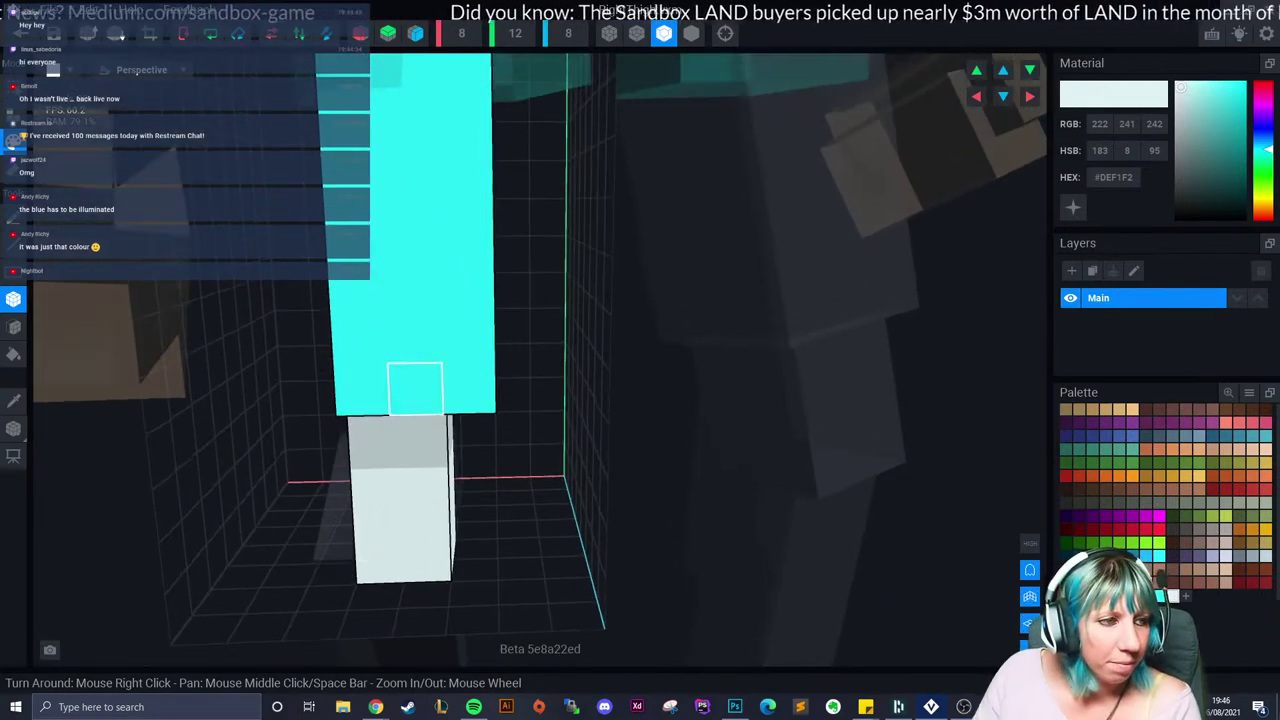
scroll(456, 388, "down", 2)
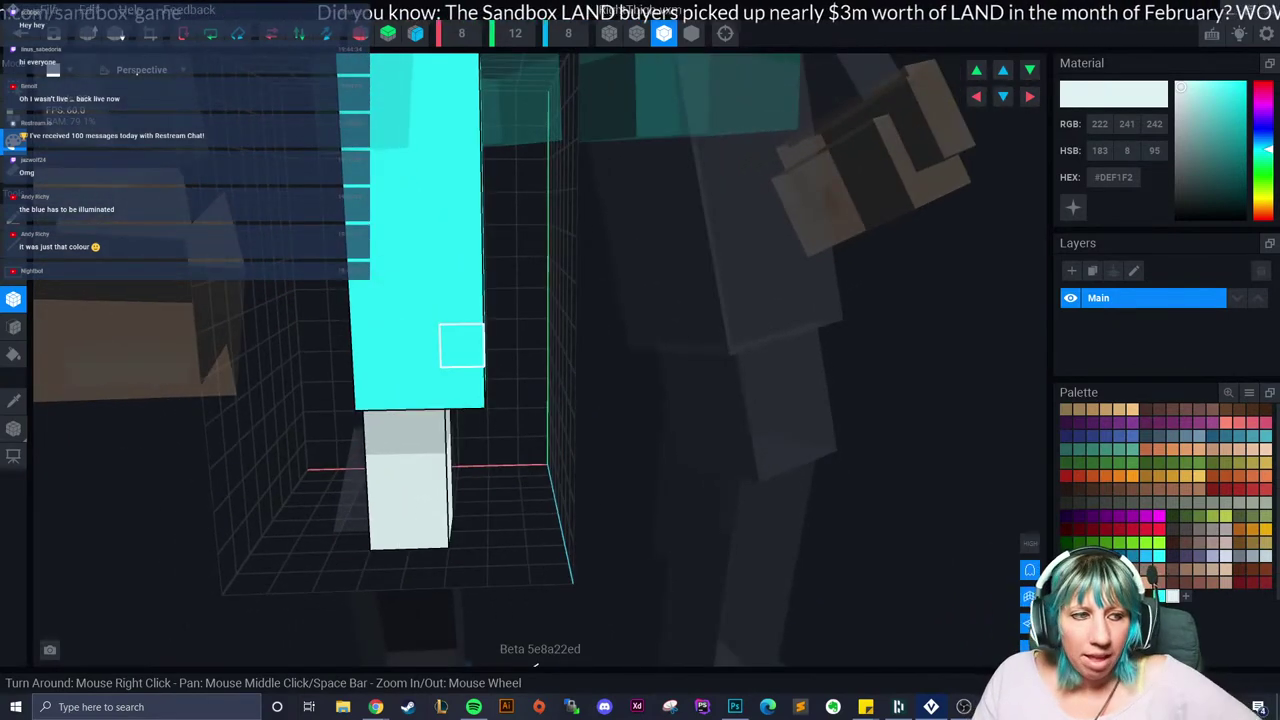
right_click_drag(418, 346, 440, 371)
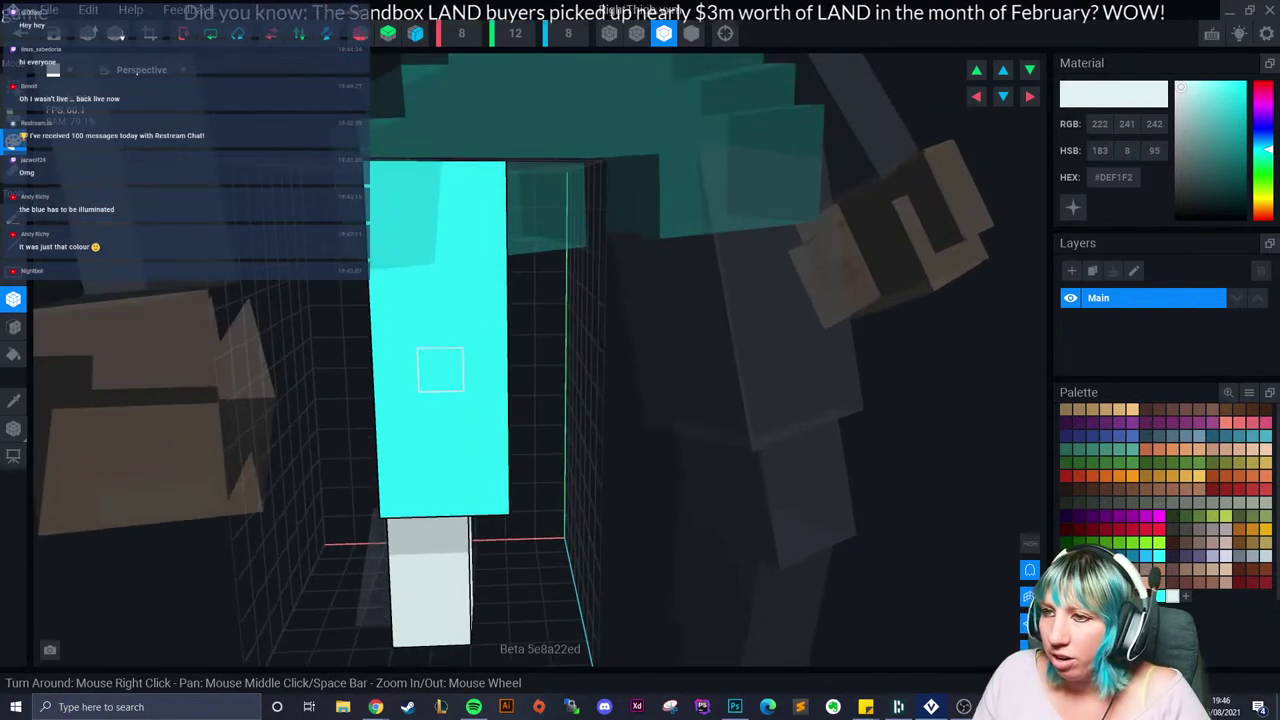
left_click(1159, 595)
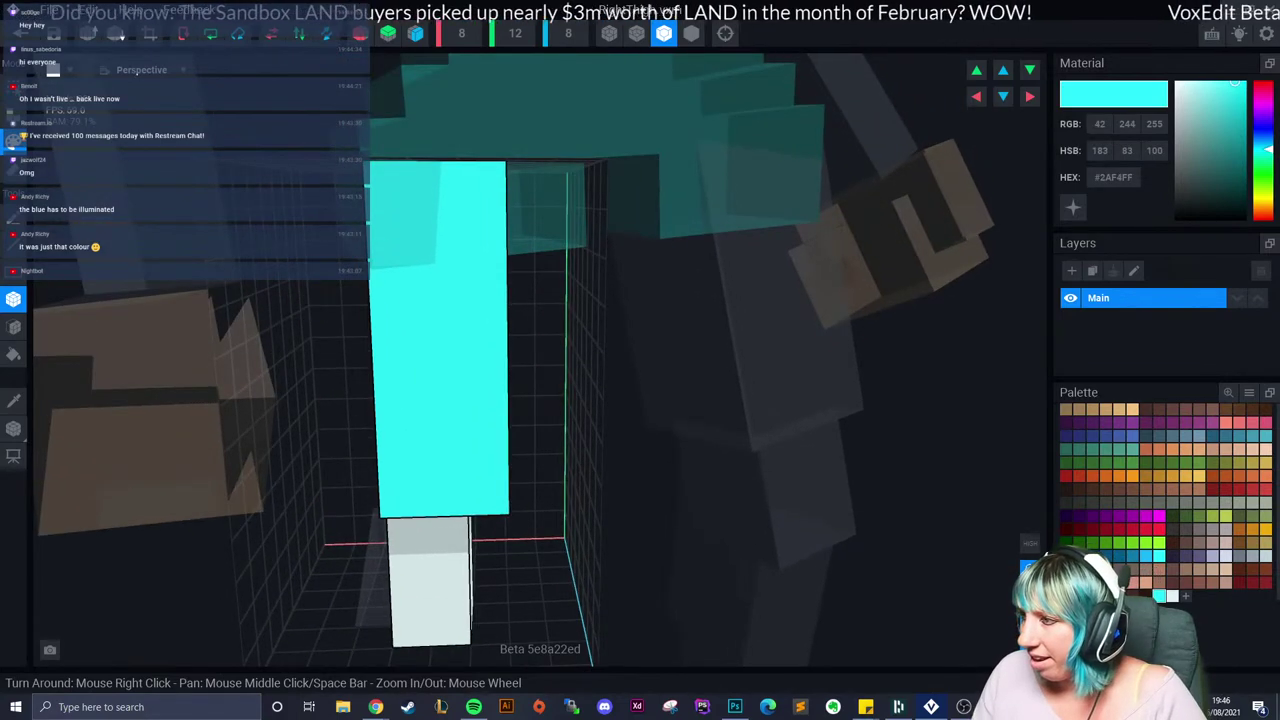
left_click(1073, 207)
scroll(520, 390, "down", 3)
right_click_drag(520, 390, 480, 420)
right_click_drag(398, 400, 446, 382)
left_click(1073, 207)
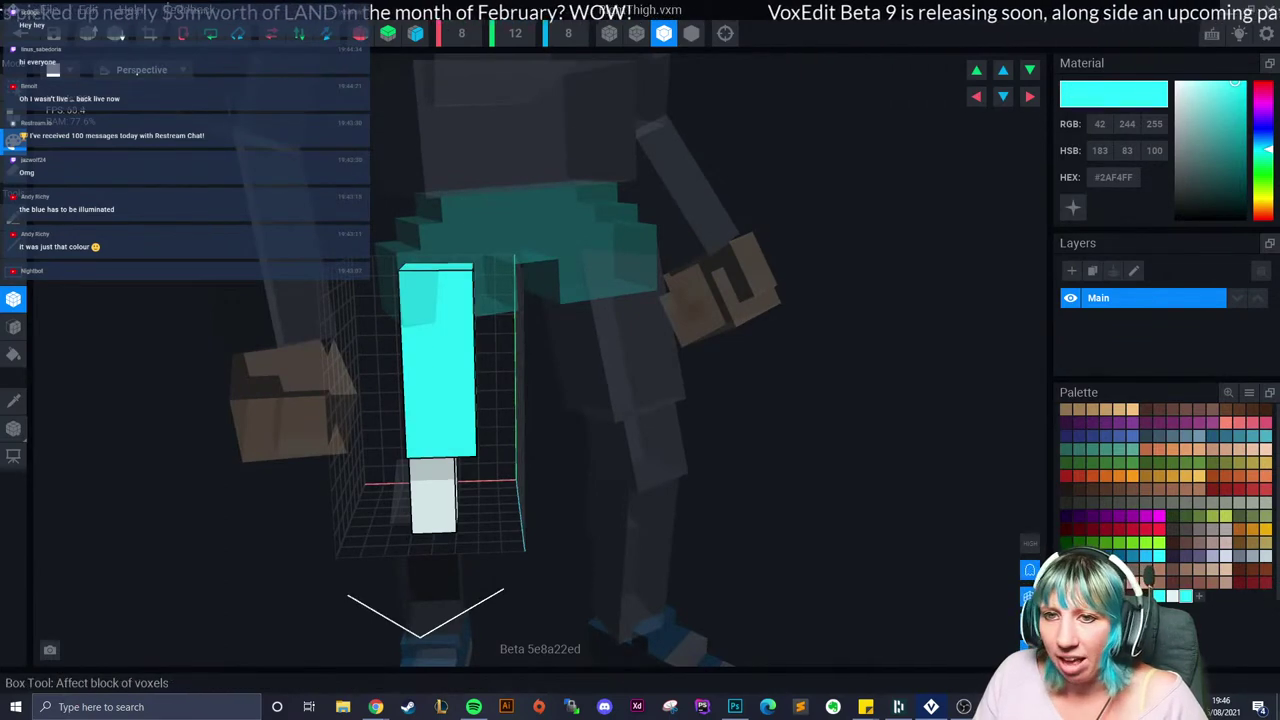
Step: Try box-painting the lower half of the right thigh with illuminated #2AF4FF
left_click_drag(414, 355, 456, 486)
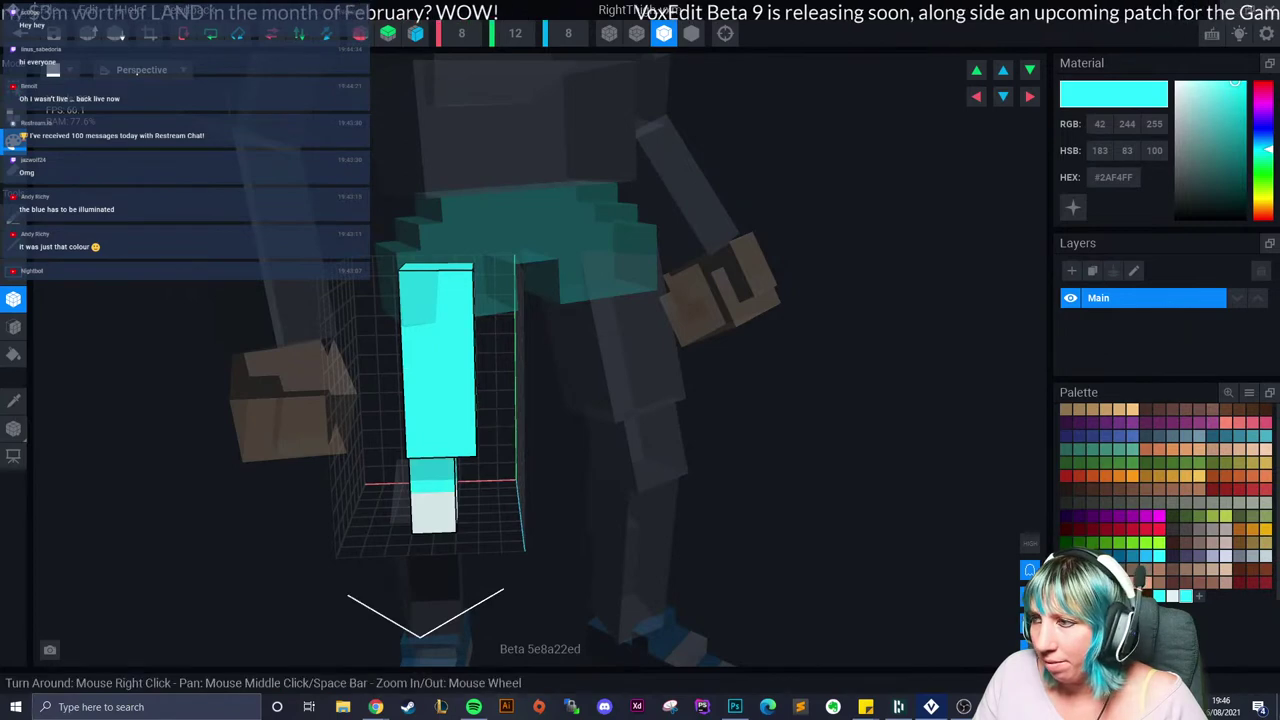
left_click(1073, 207)
right_click_drag(506, 434, 505, 417)
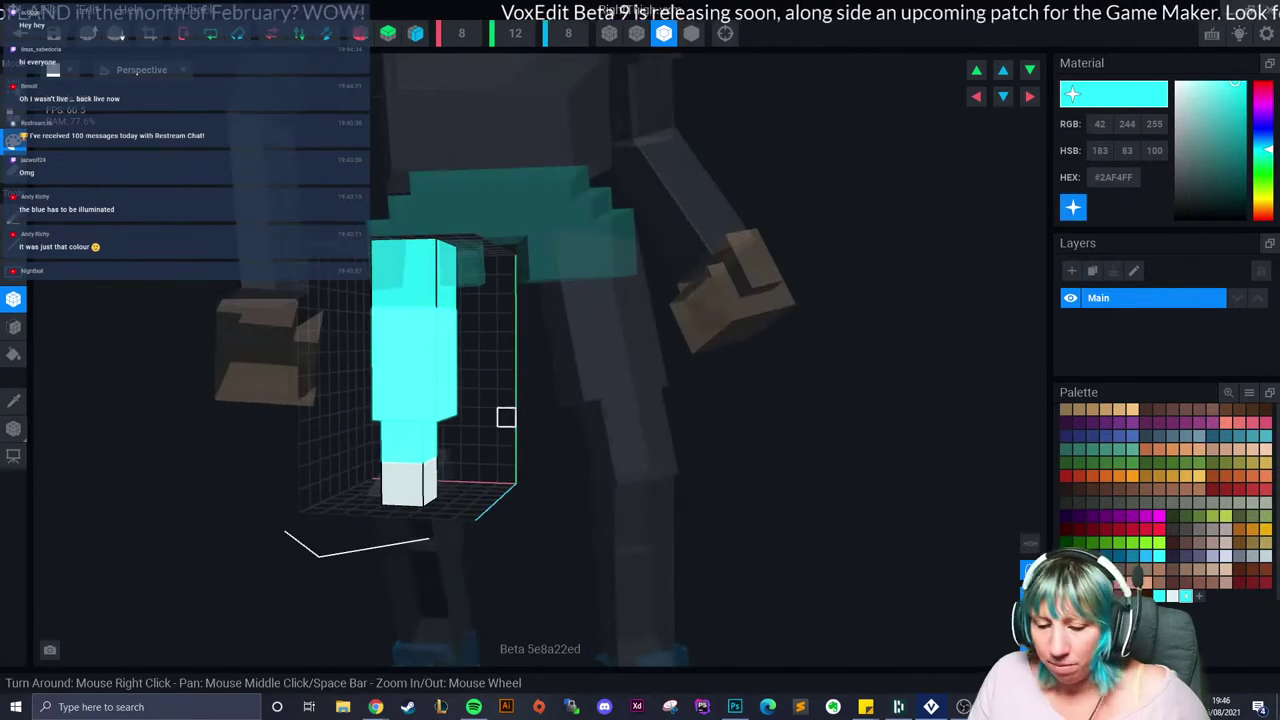
left_click_drag(382, 342, 447, 385)
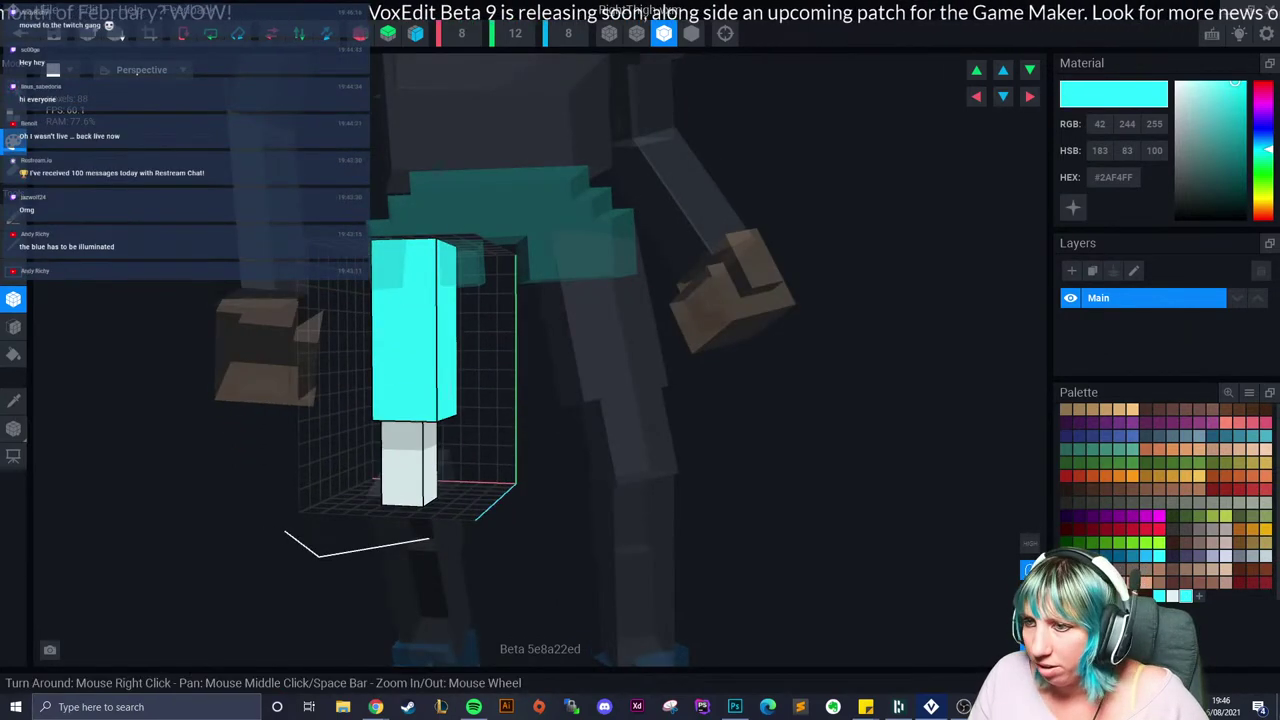
Step: Enable illumination for #2AF4FF and box-paint all sides of the lower half of the thigh's wide section
left_click(1073, 207)
right_click_drag(404, 410, 385, 409)
left_click_drag(384, 409, 452, 418)
right_click_drag(452, 418, 474, 372)
left_click_drag(471, 341, 474, 406)
right_click_drag(474, 406, 462, 404)
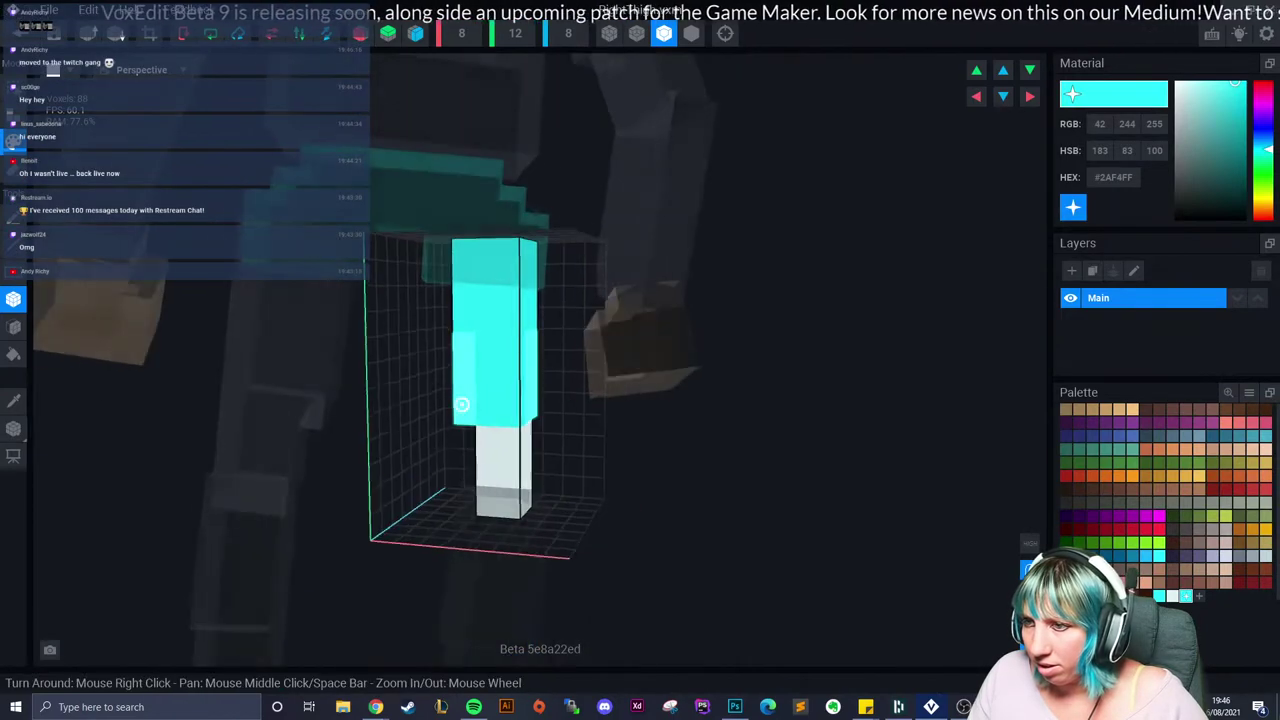
left_click_drag(462, 404, 490, 368)
right_click_drag(508, 413, 497, 400)
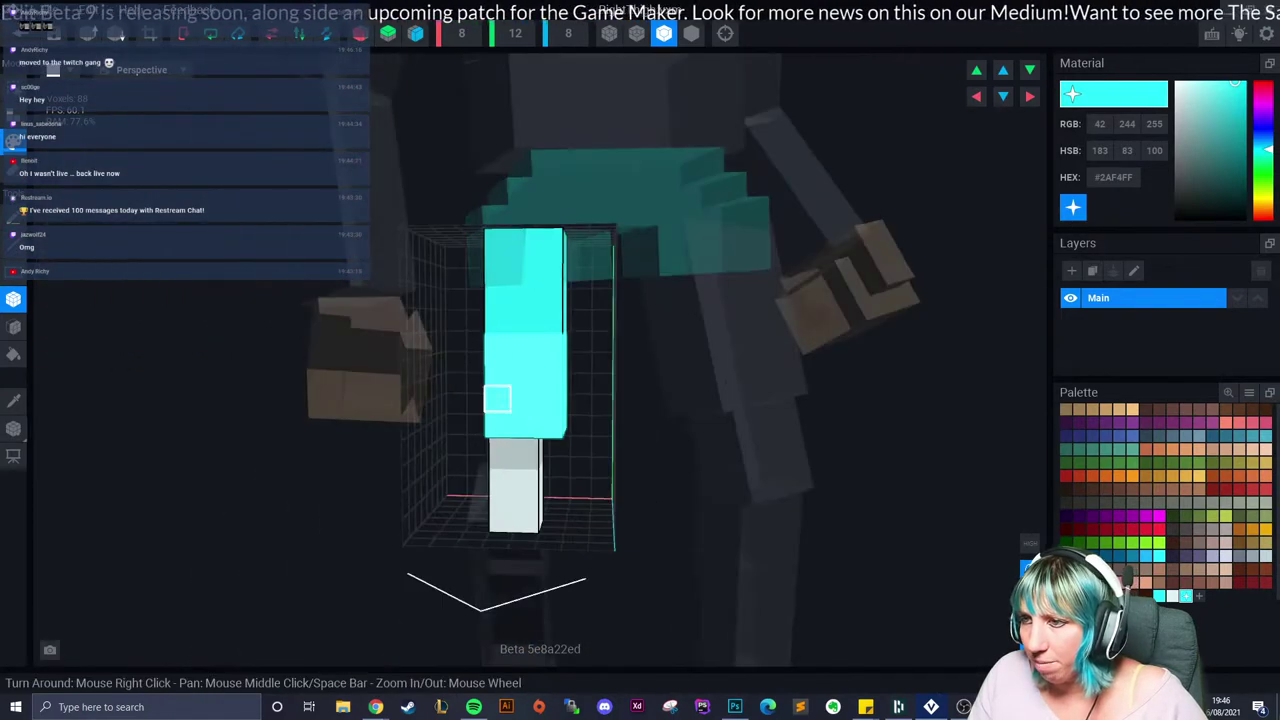
Step: Trim the thigh's volume to 3 × 12 × 3 and flood-fill its glowing part with non-illuminated #2AF4FF
scroll(500, 403, "up", 2)
scroll(523, 423, "down", 4)
right_click_drag(536, 486, 589, 508)
scroll(571, 503, "up", 4)
scroll(586, 516, "down", 1)
scroll(586, 516, "down", 2)
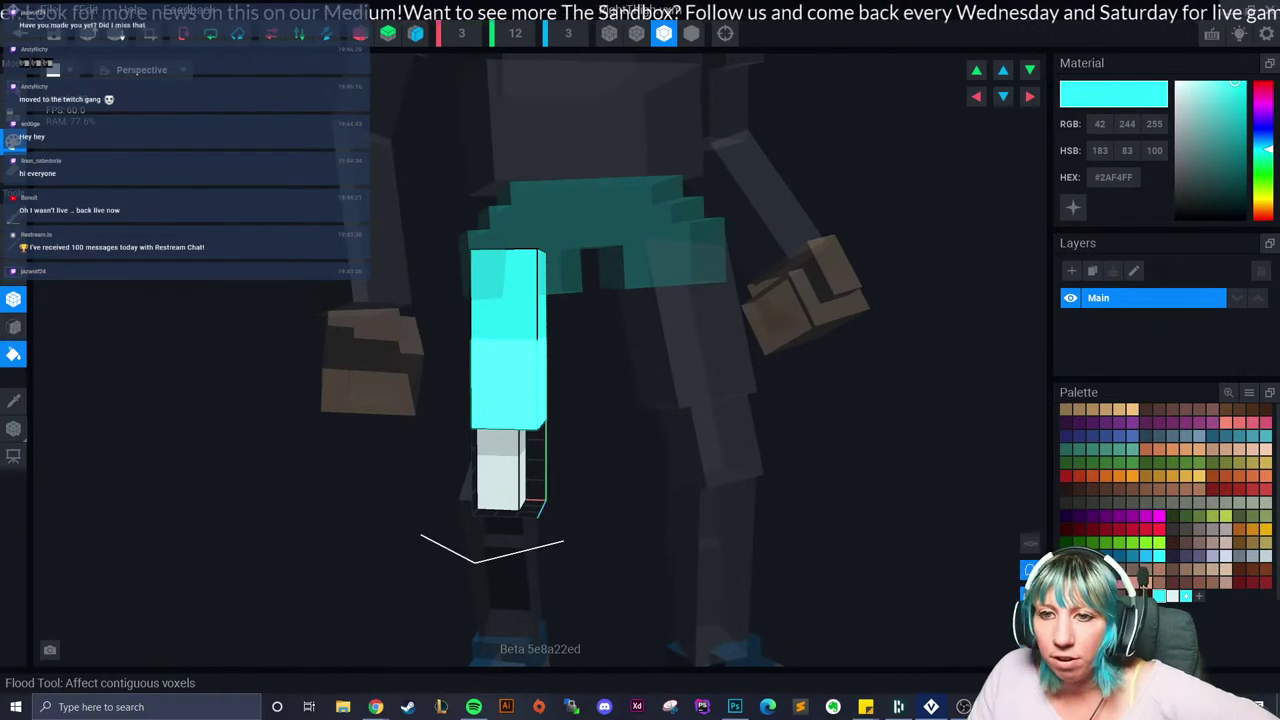
left_click(13, 354)
left_click(503, 351)
right_click_drag(525, 396, 546, 398)
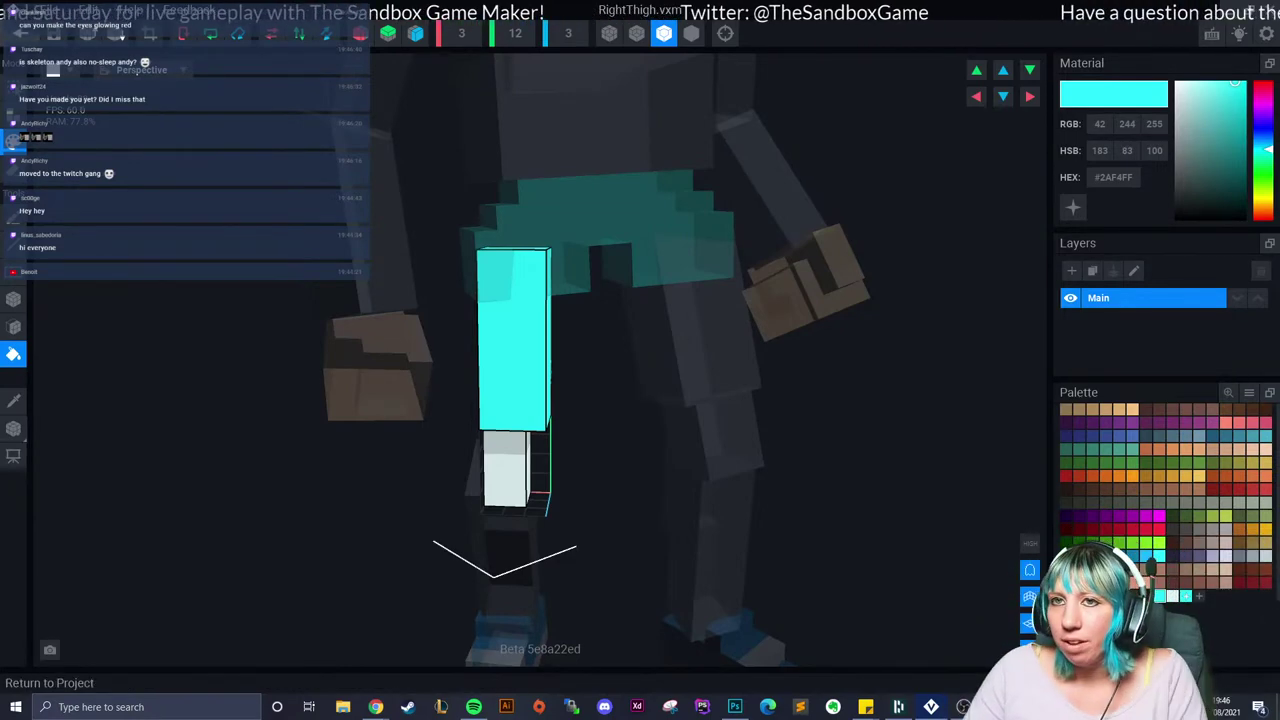
Step: Save the changes to RightThigh, returning to the full avatar, and examine the skull head's face up close
left_click(20, 33)
left_click(519, 257)
scroll(617, 300, "up", 6)
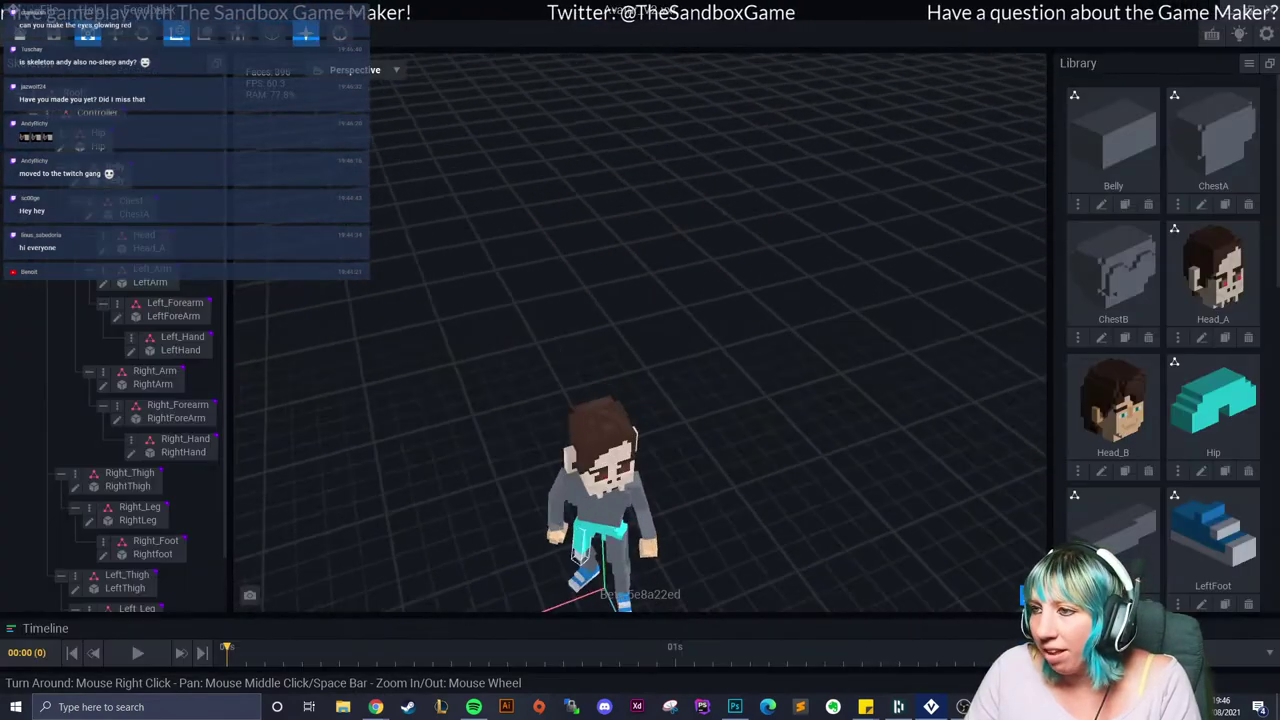
middle_click_drag(617, 560, 520, 170)
scroll(640, 330, "up", 10)
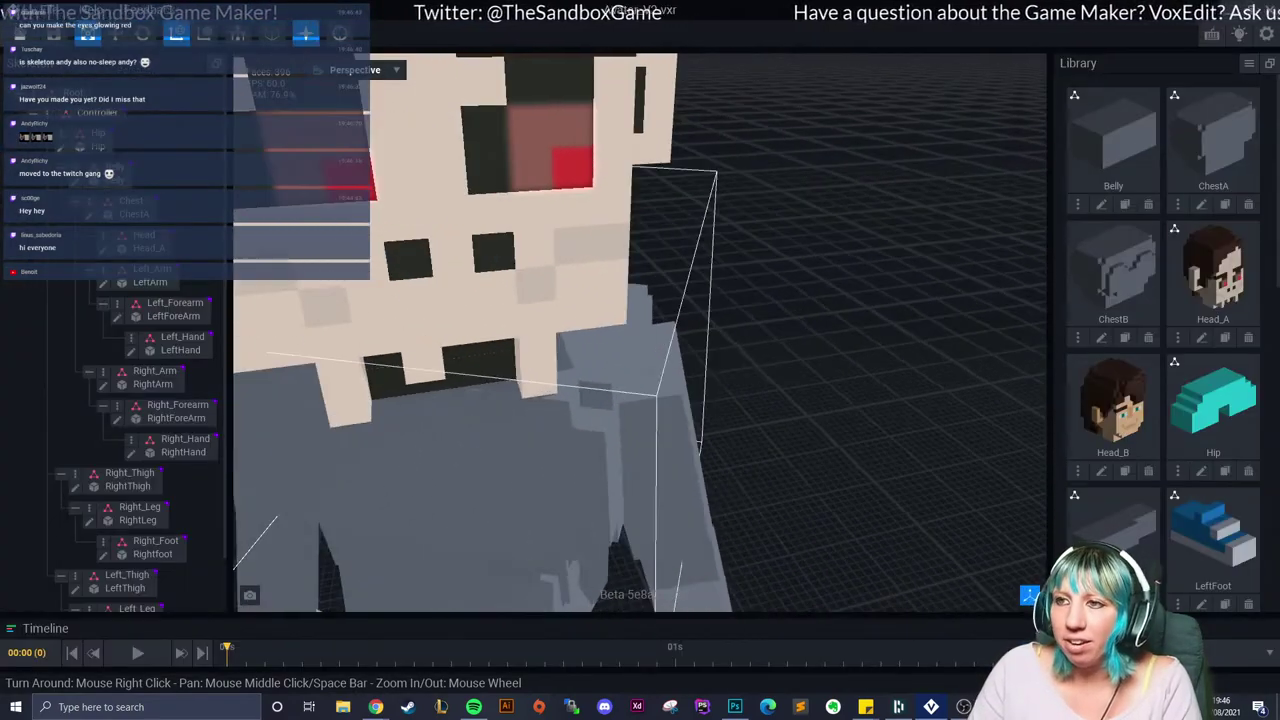
scroll(640, 330, "down", 10)
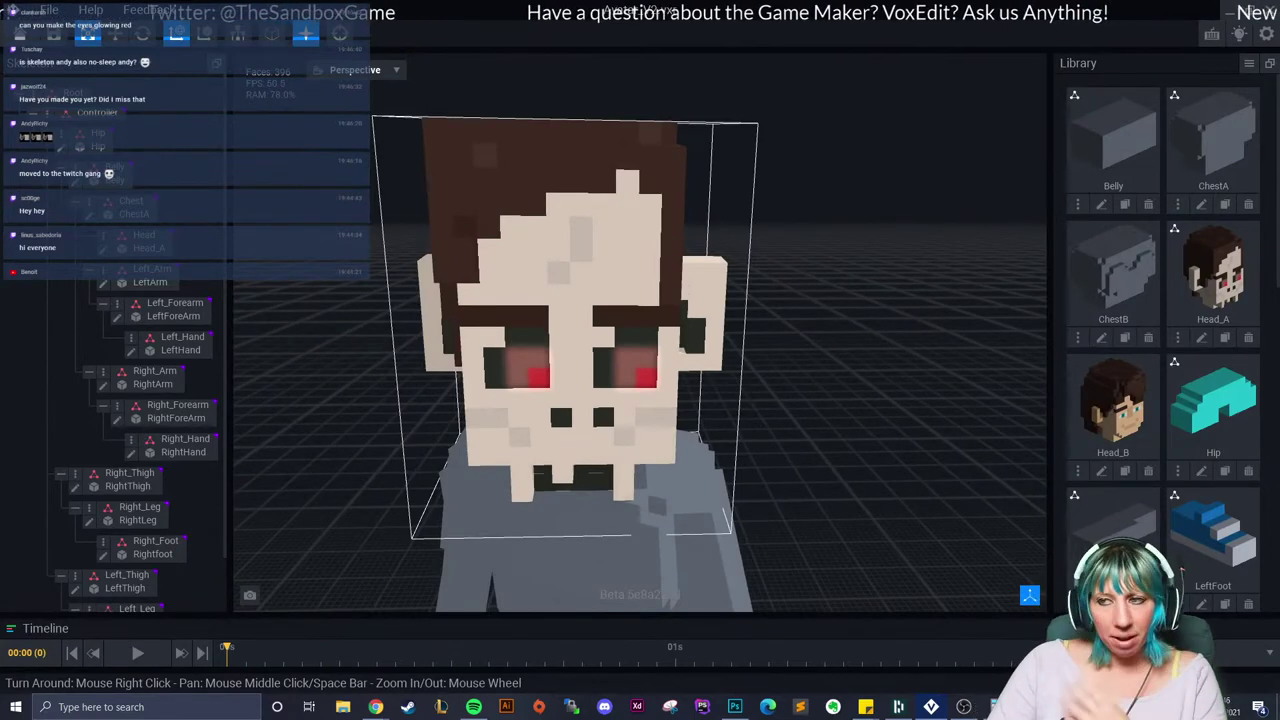
scroll(640, 330, "down", 5)
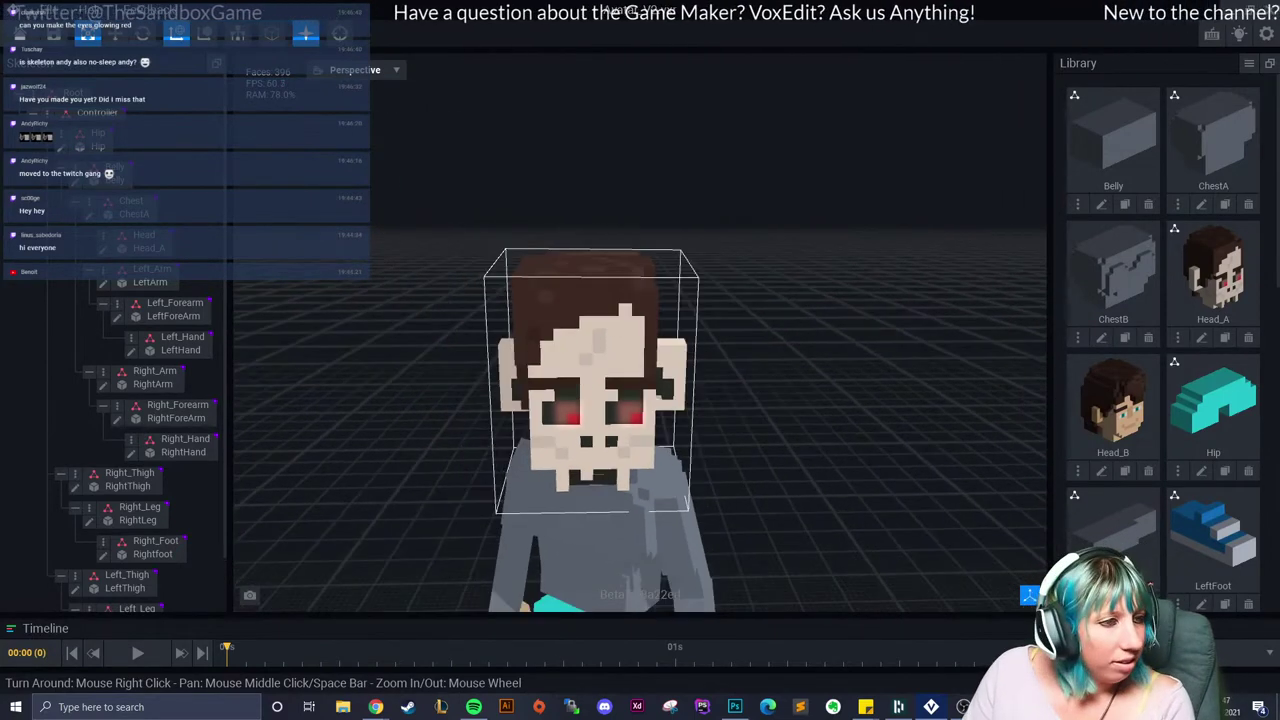
left_click(590, 510)
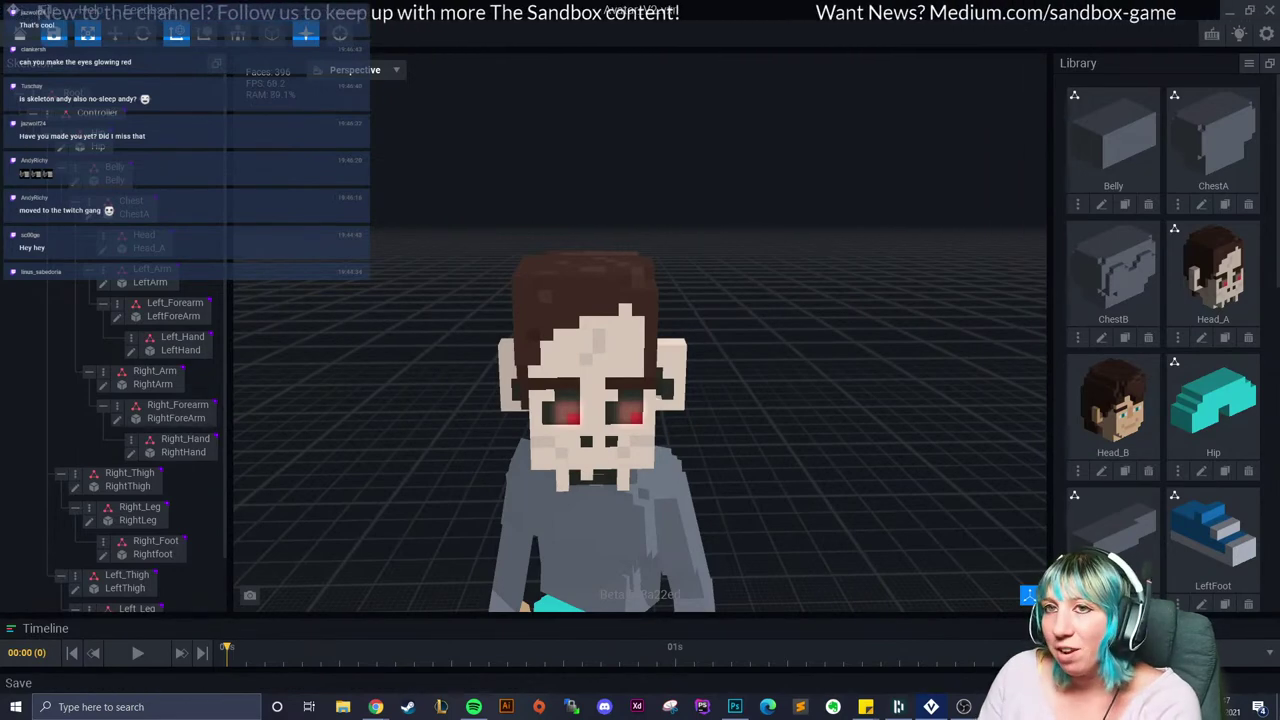
Step: Save and close the restyled avatar, and open the plain grey Avatar_V2.vxr from the recent files before starting to close it
left_click(20, 33)
left_click(519, 257)
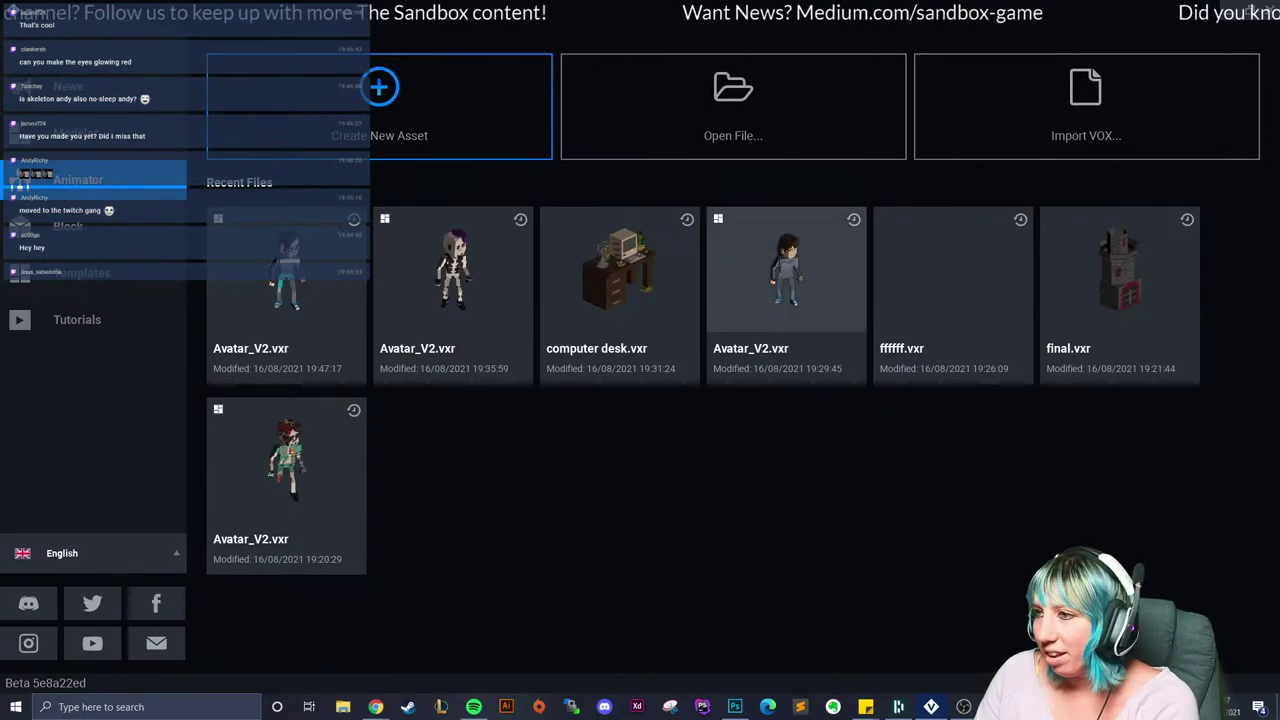
left_click(787, 270)
key("alt+F4")
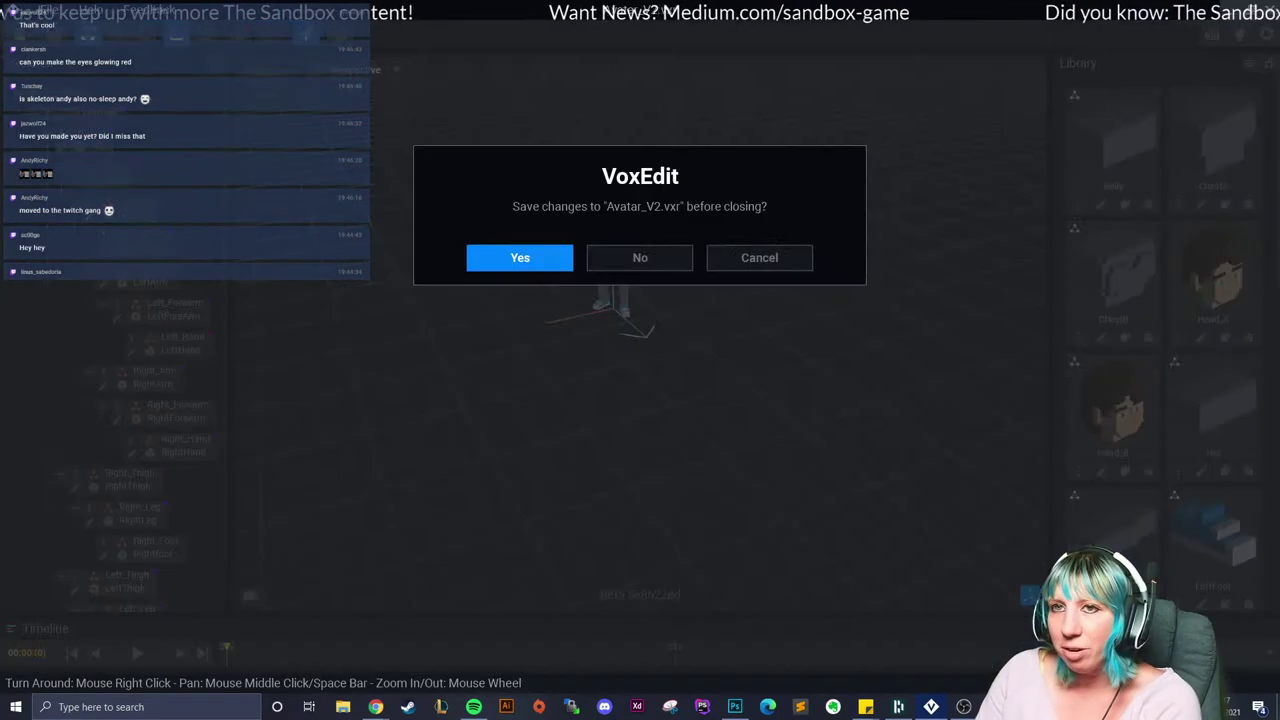
Step: Save and close the current avatar, open the zombie Avatar_V2.vxr with teal clothes, and examine its body from the front
left_click(520, 257)
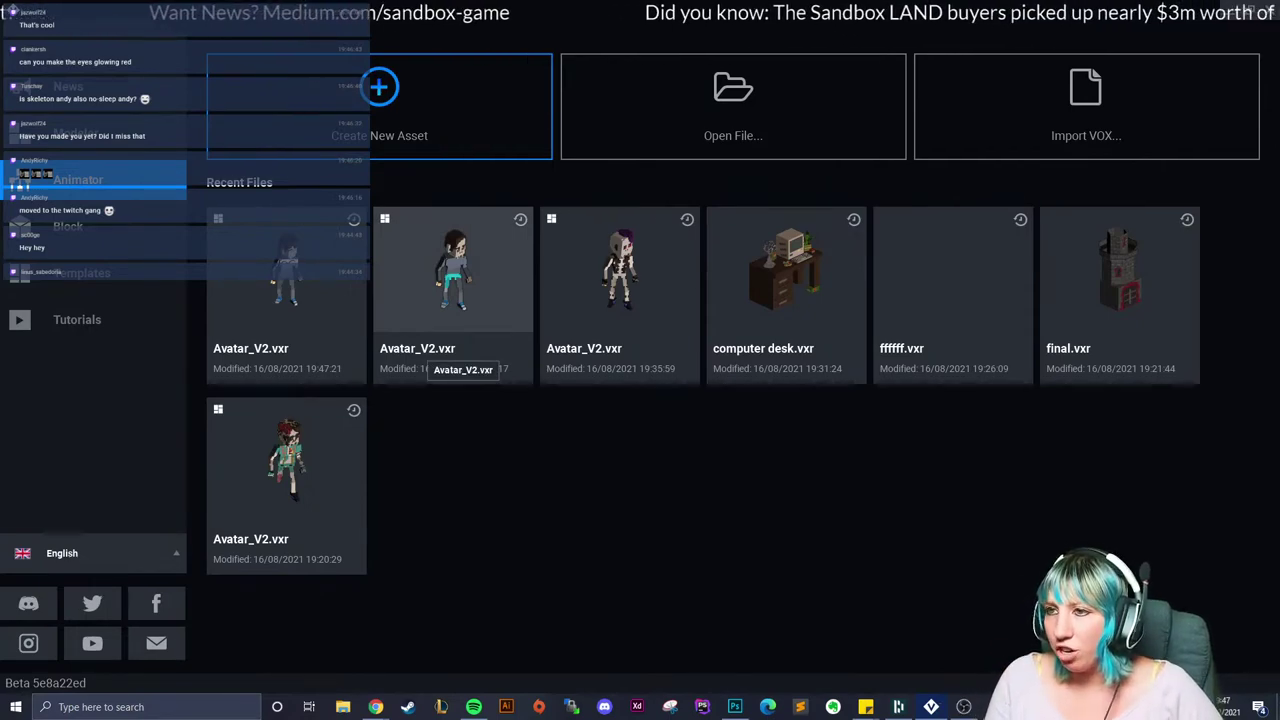
left_click(286, 462)
scroll(617, 268, "up", 3)
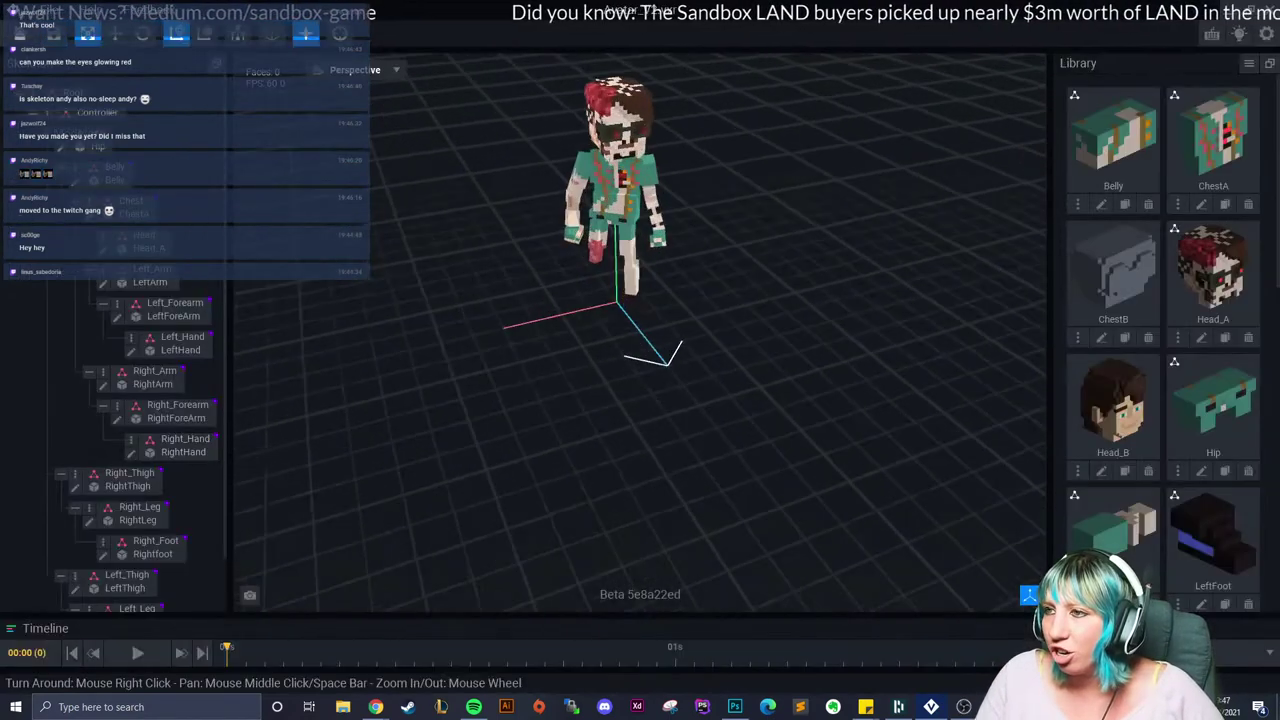
right_click_drag(590, 285, 636, 272)
scroll(636, 272, "up", 2)
scroll(731, 257, "up", 5)
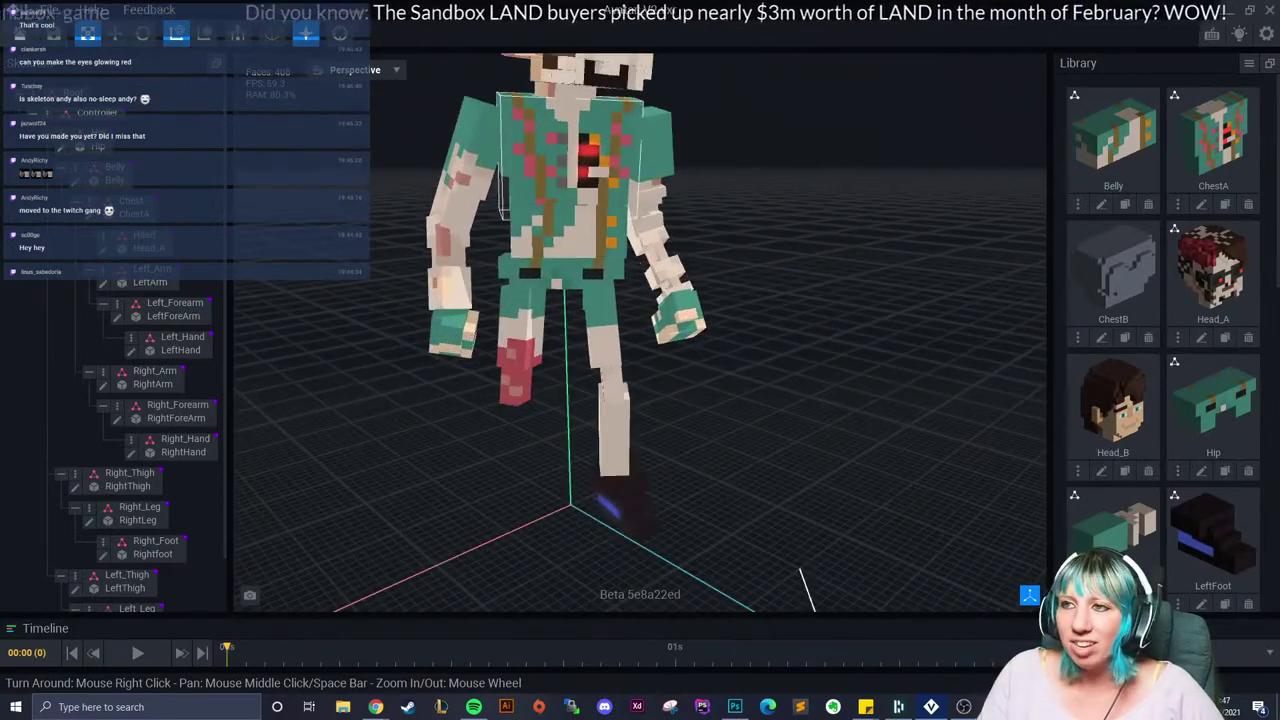
right_click_drag(700, 215, 563, 320)
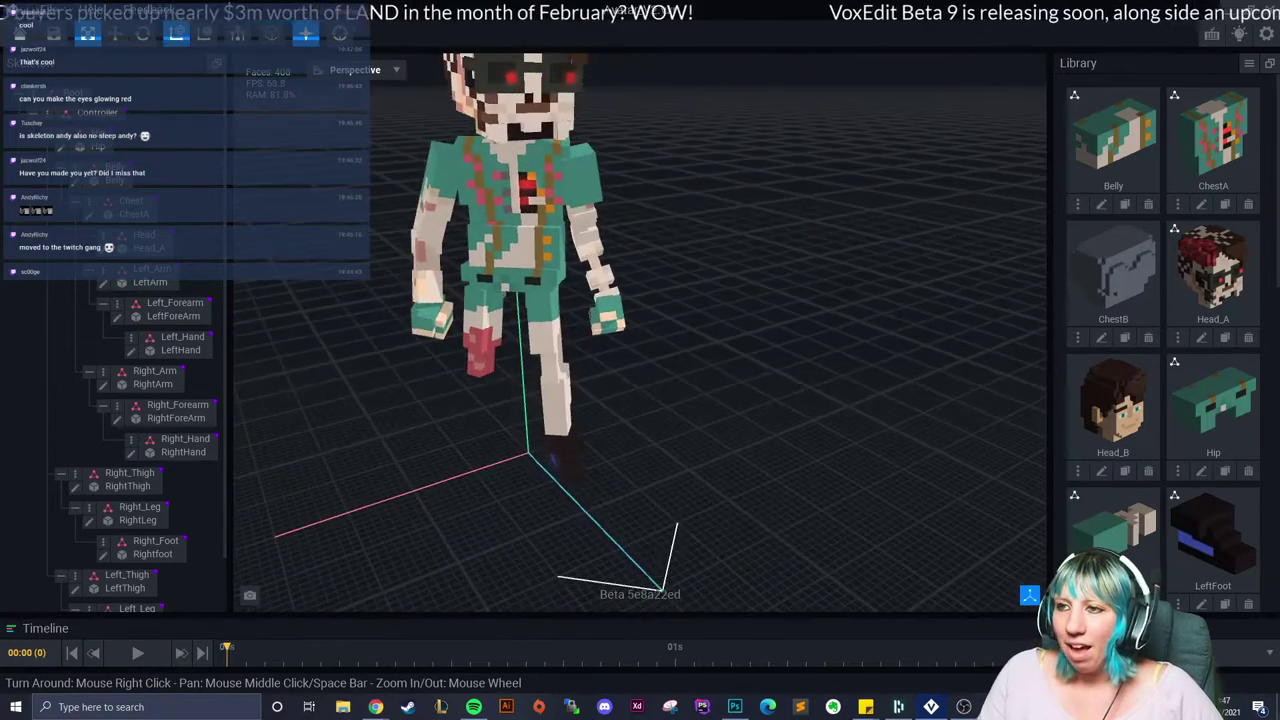
scroll(563, 320, "down", 3)
Step: Close the zombie avatar with its changes saved and open the skull-faced Avatar_V2.vxr with turquoise shorts
key("ctrl+w")
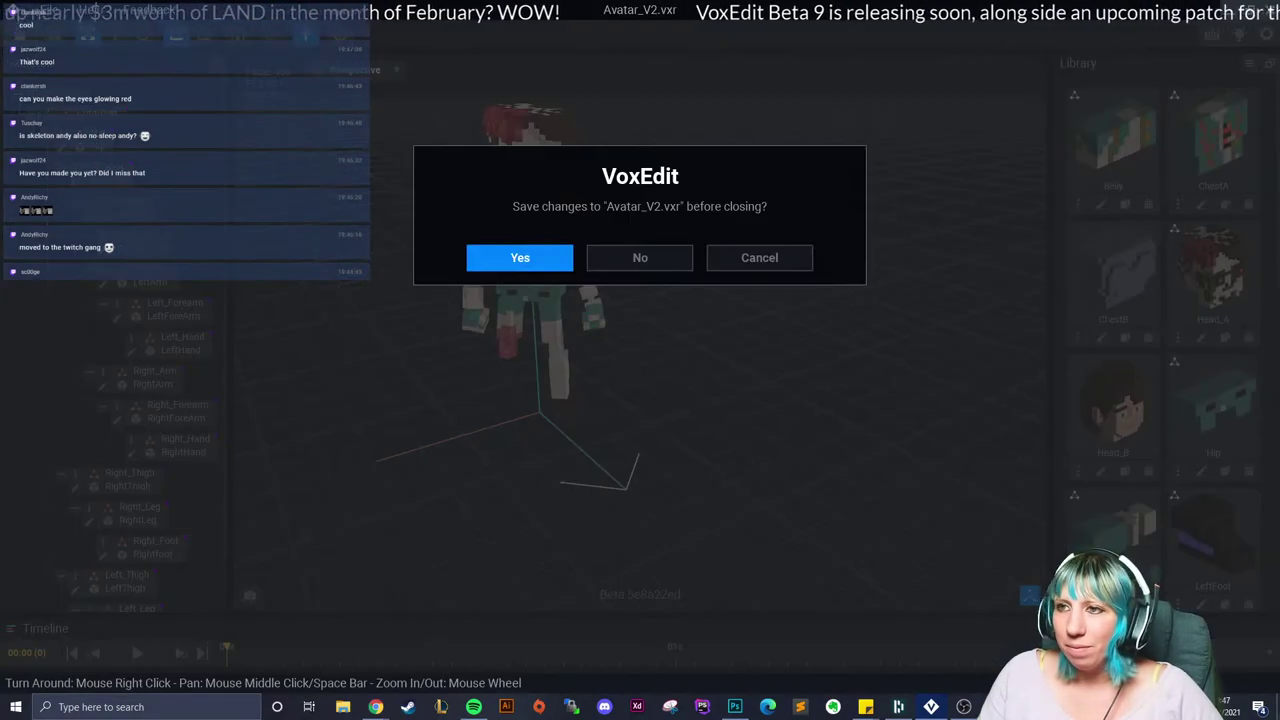
left_click(519, 257)
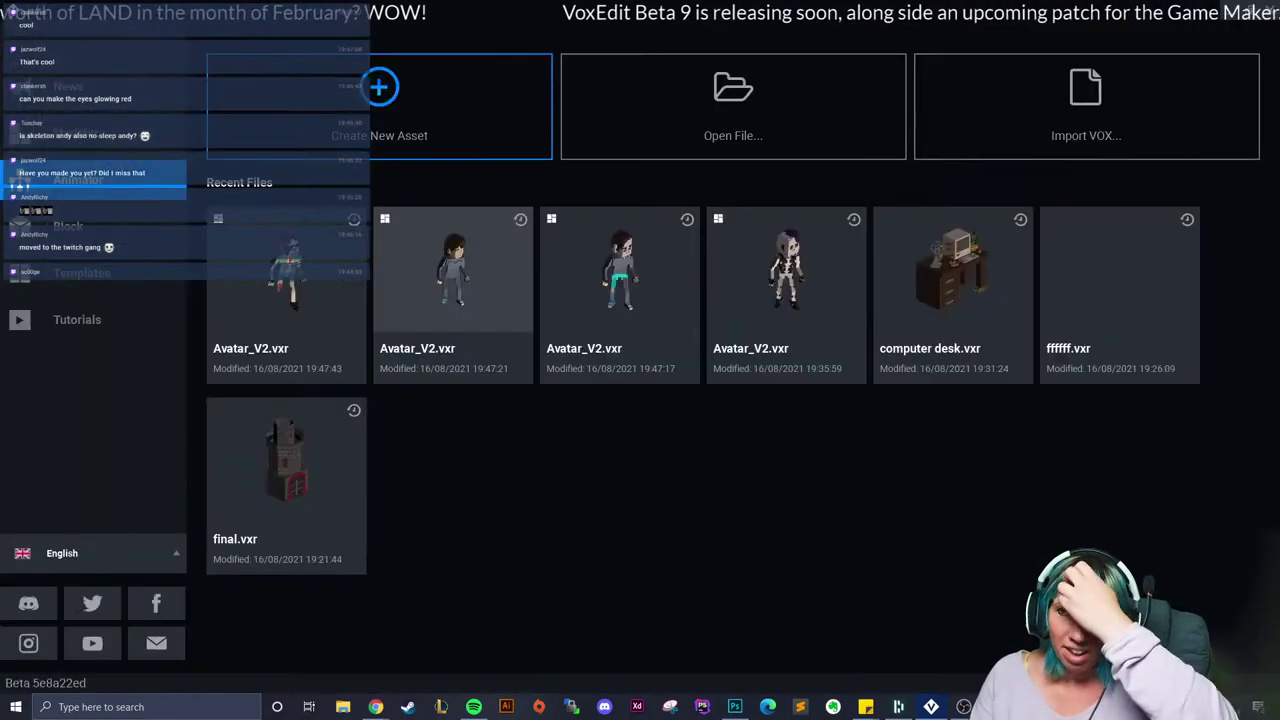
left_click(620, 270)
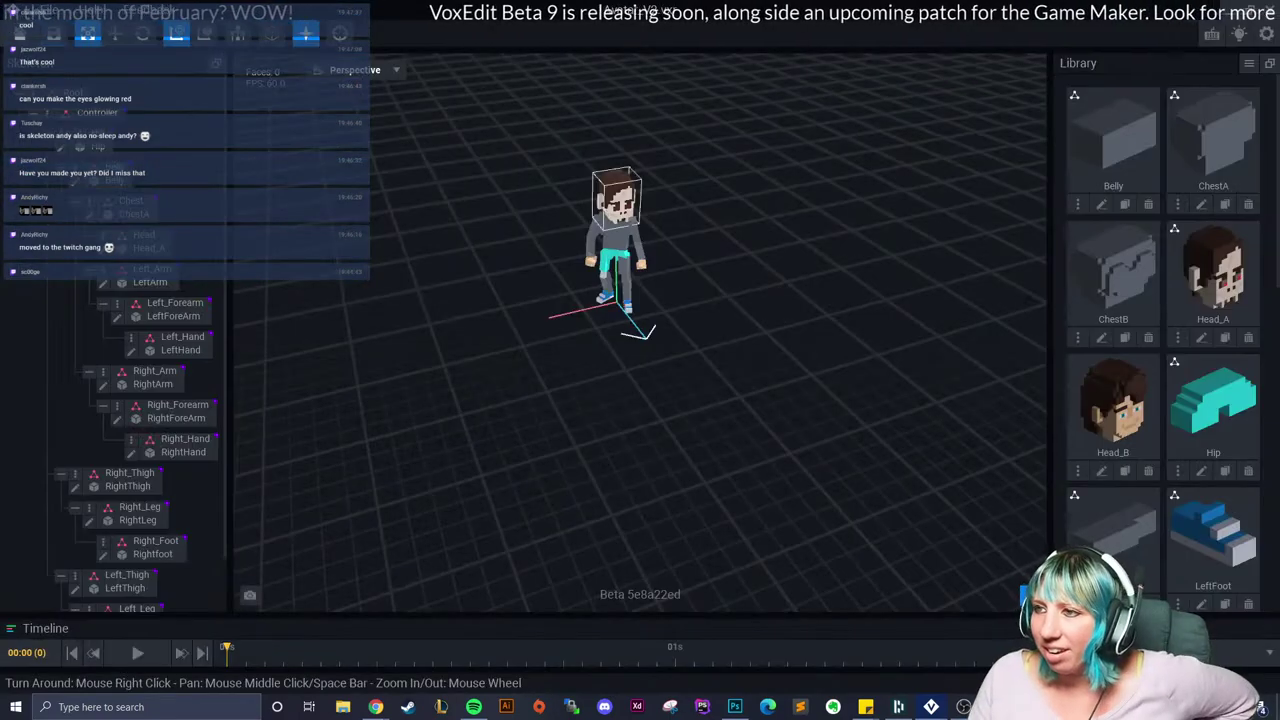
scroll(620, 270, "up", 5)
right_click_drag(611, 206, 598, 172)
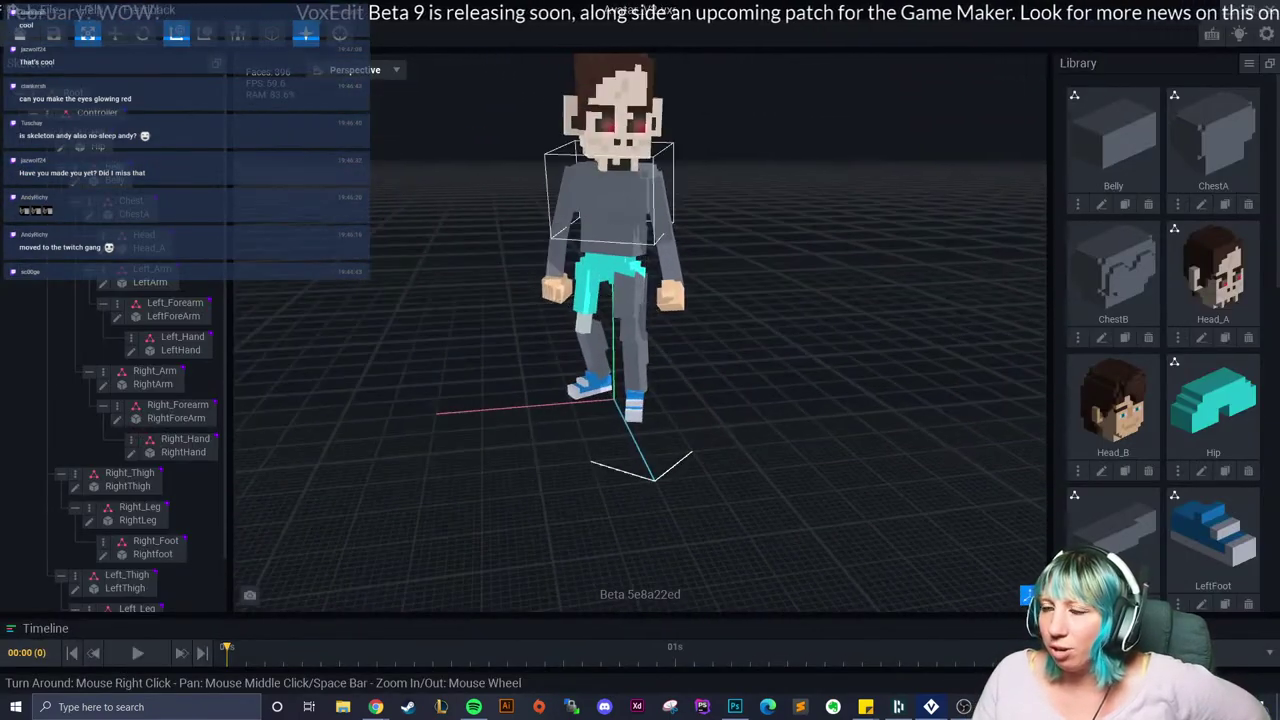
middle_click_drag(590, 295, 591, 372)
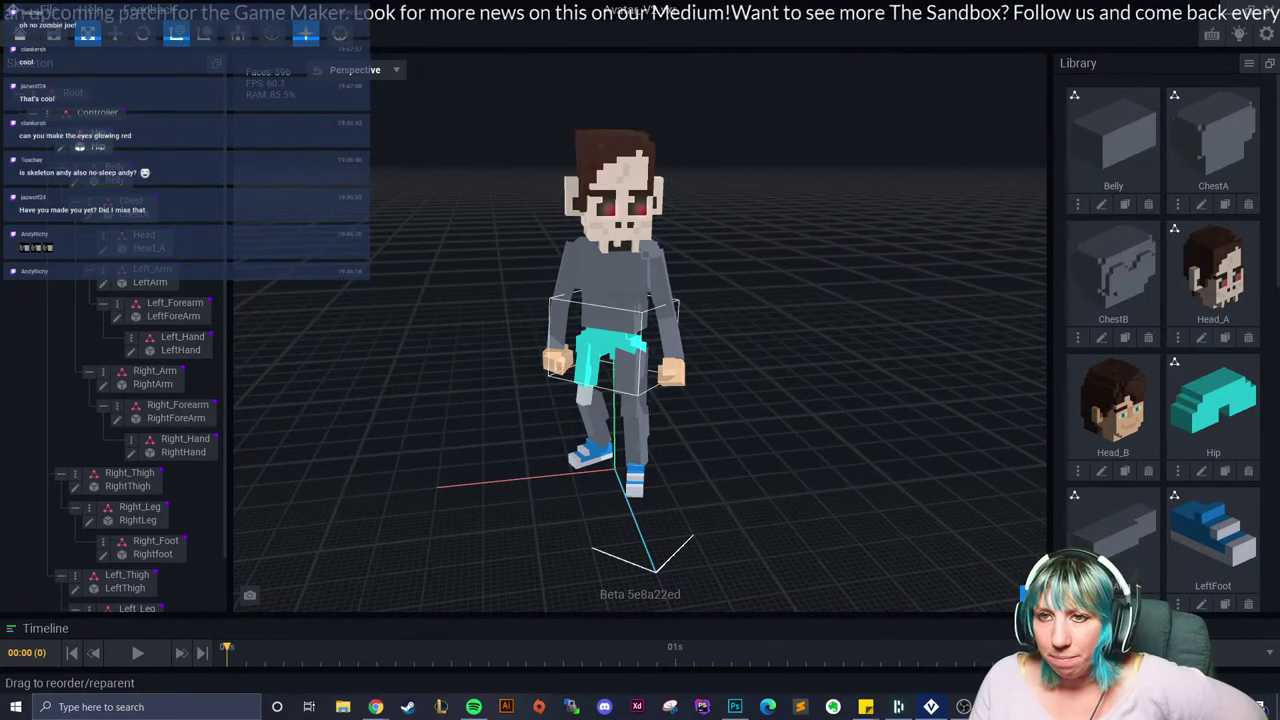
Step: Open the chest model, thin it by erasing voxel faces with nice edges shown, and save it back to the project
left_click(89, 214)
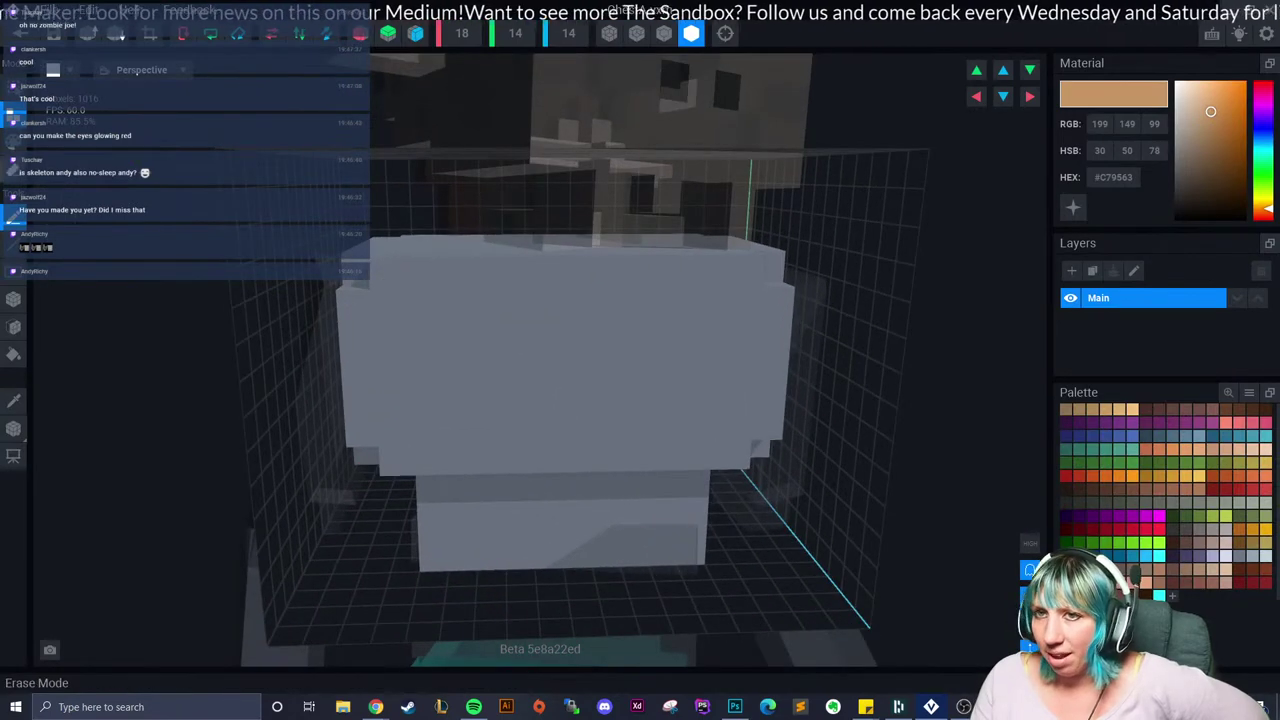
left_click(13, 327)
left_click(13, 170)
right_click_drag(180, 305, 500, 322)
left_click(664, 33)
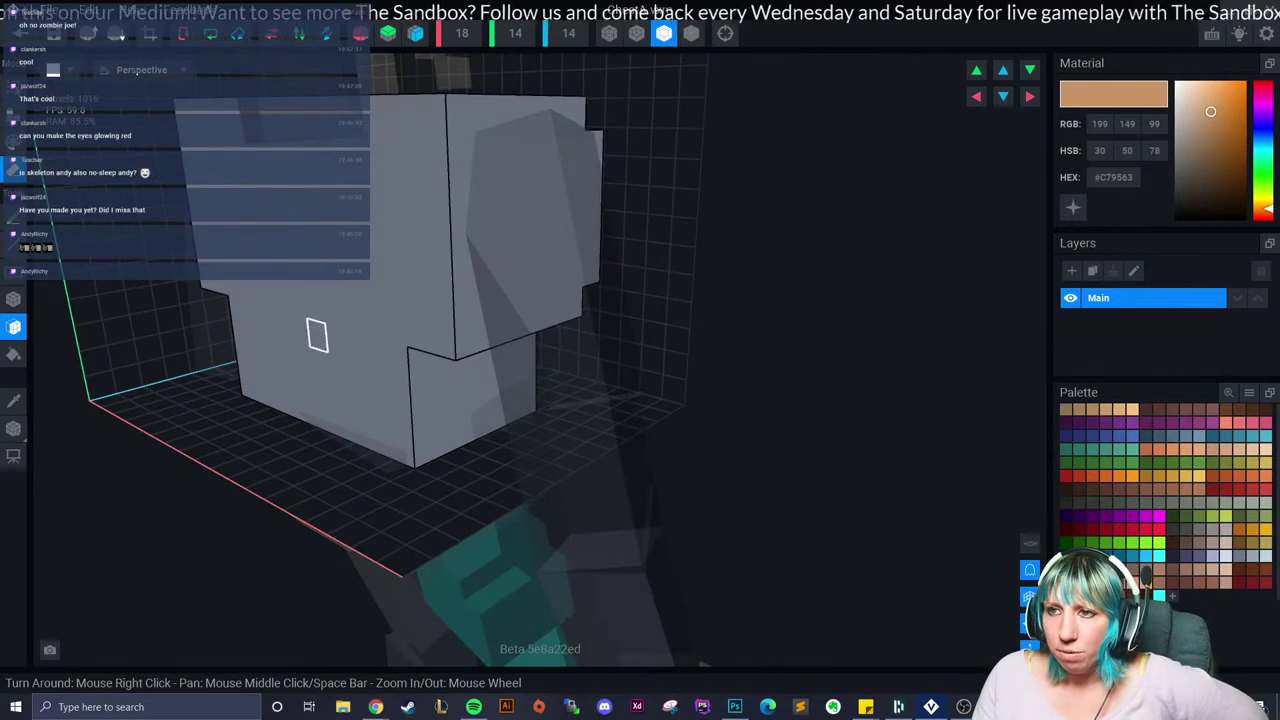
right_click_drag(310, 345, 368, 312)
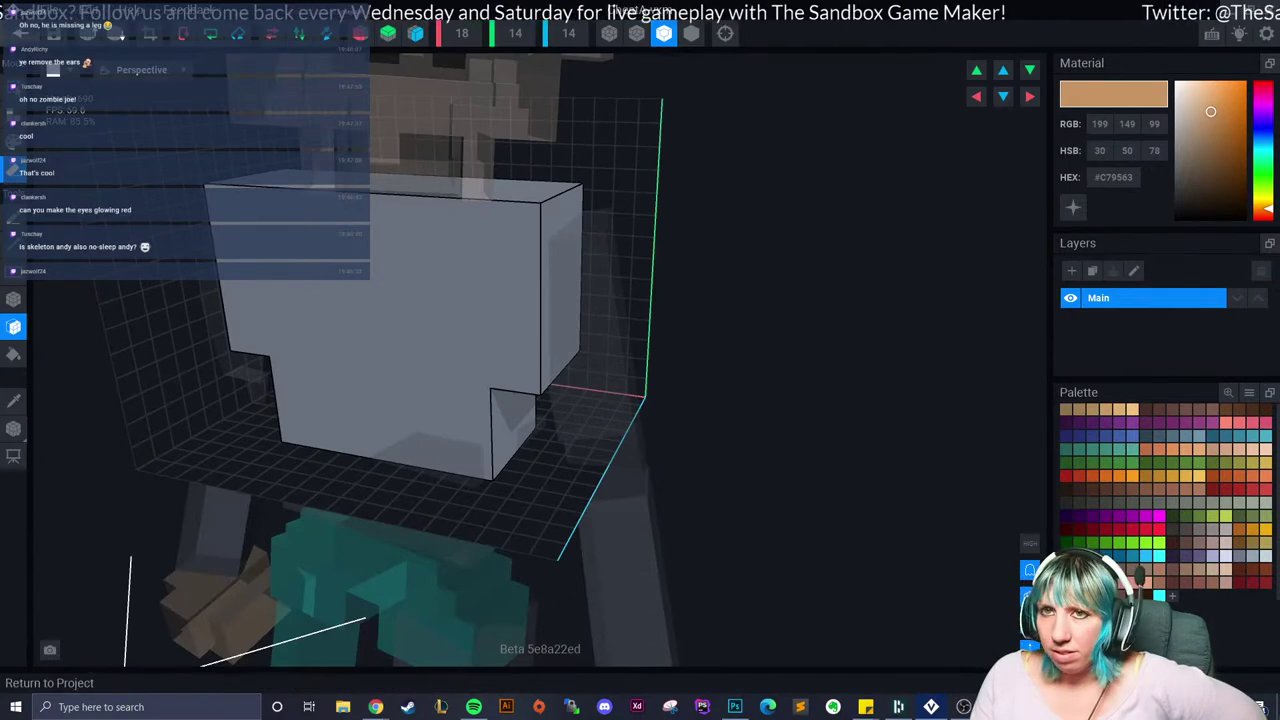
left_click(20, 33)
left_click(519, 257)
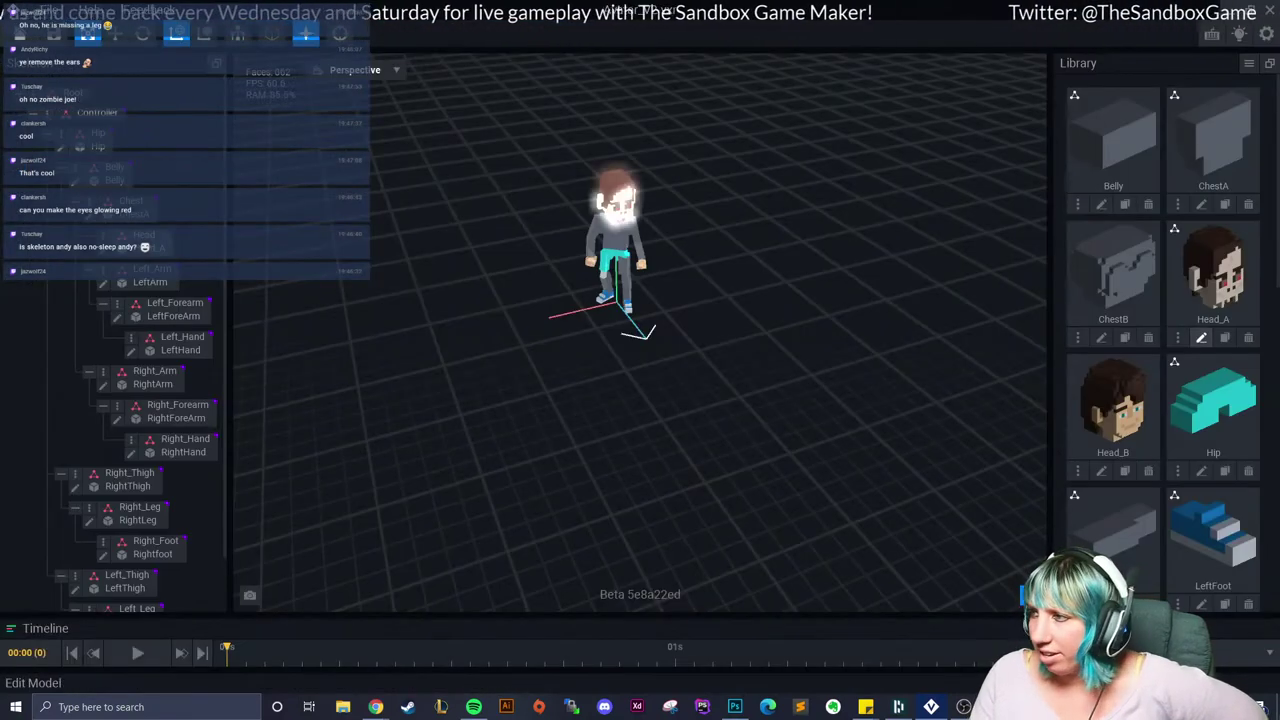
Step: Copy the pale bone colour #EBD8C8 from the Head_A model and return to the project with the model saved
left_click(1201, 337)
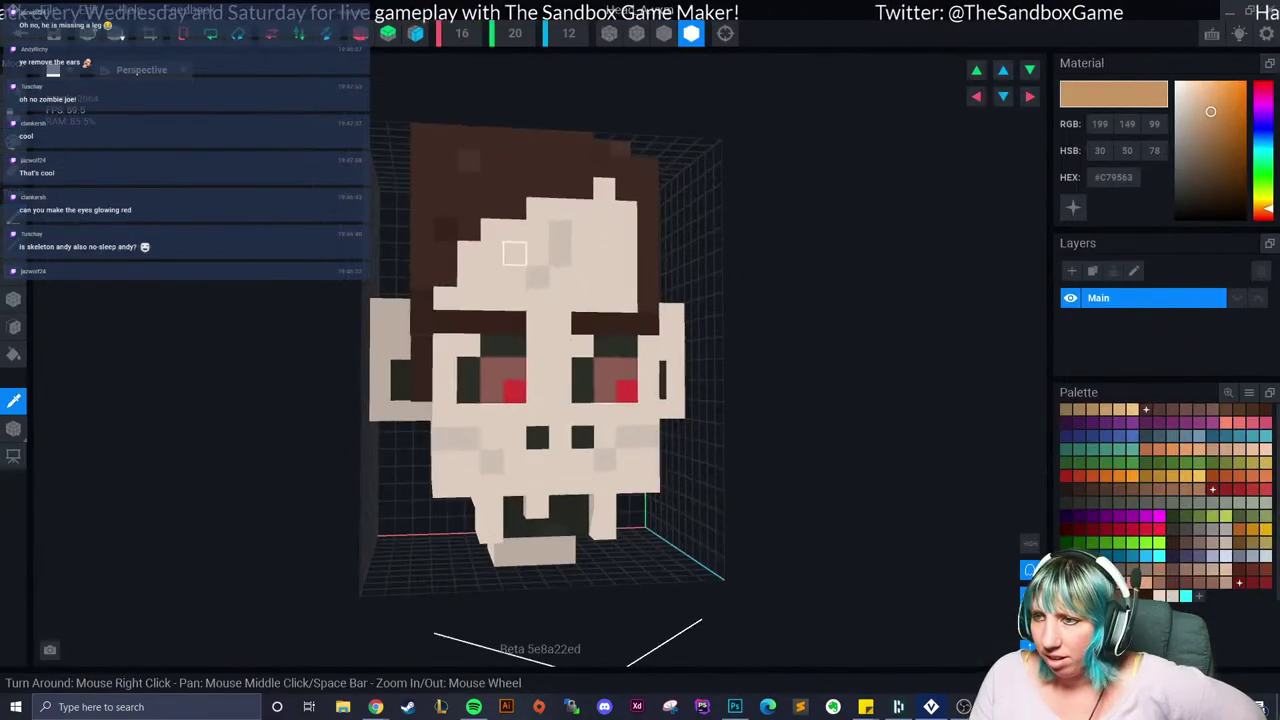
right_click(1113, 182)
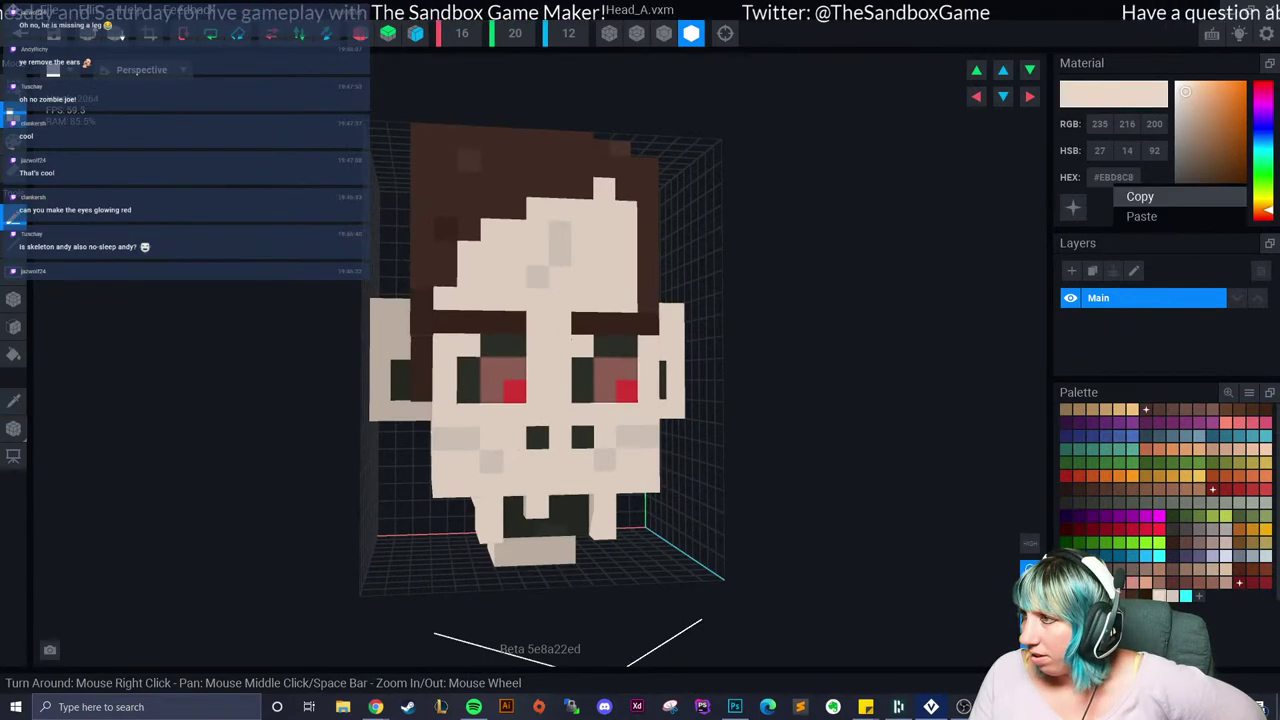
left_click(1136, 196)
key("Escape")
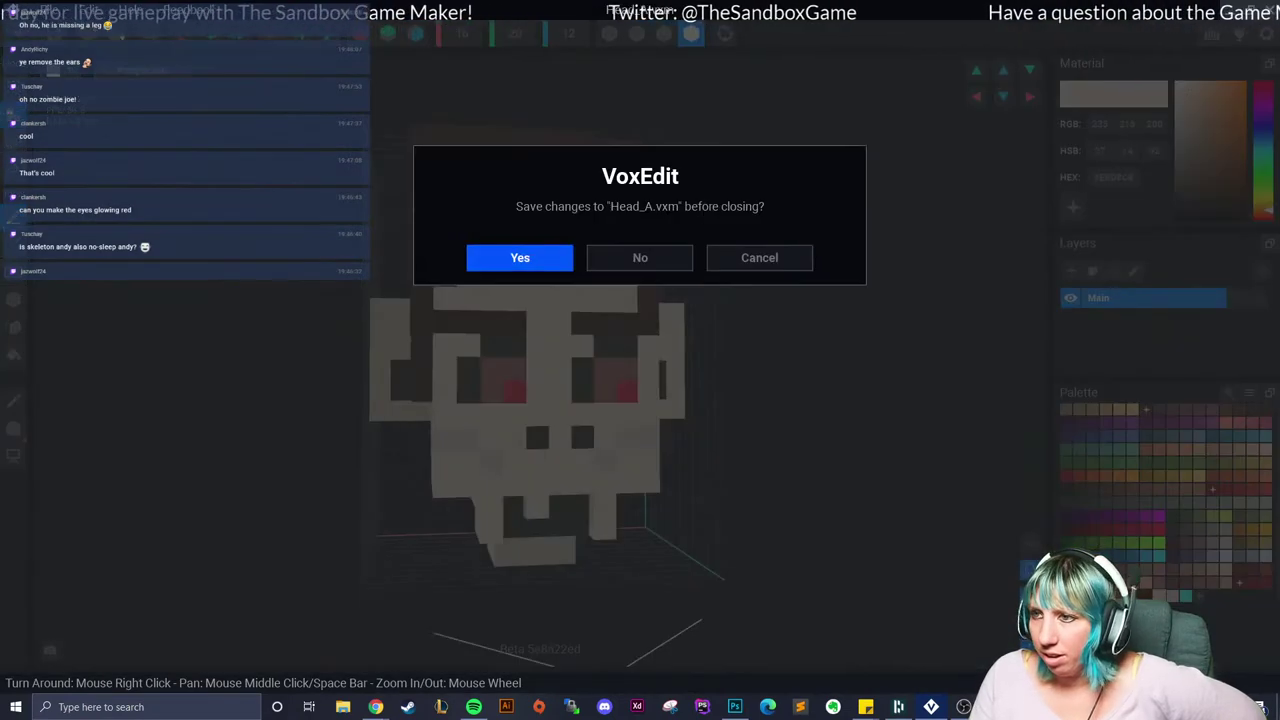
left_click(519, 257)
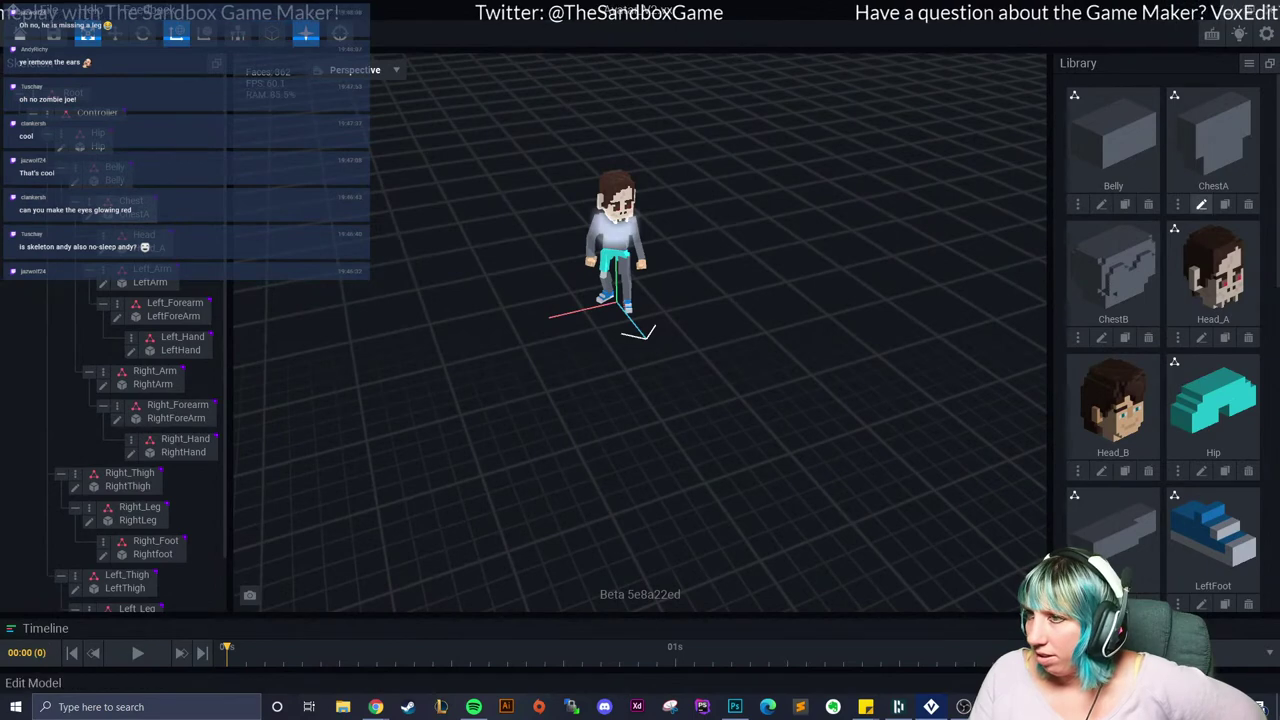
Step: Paste the copied colour #EBD8C8 as the material of the ChestA model and save it back to the project
left_click(1201, 204)
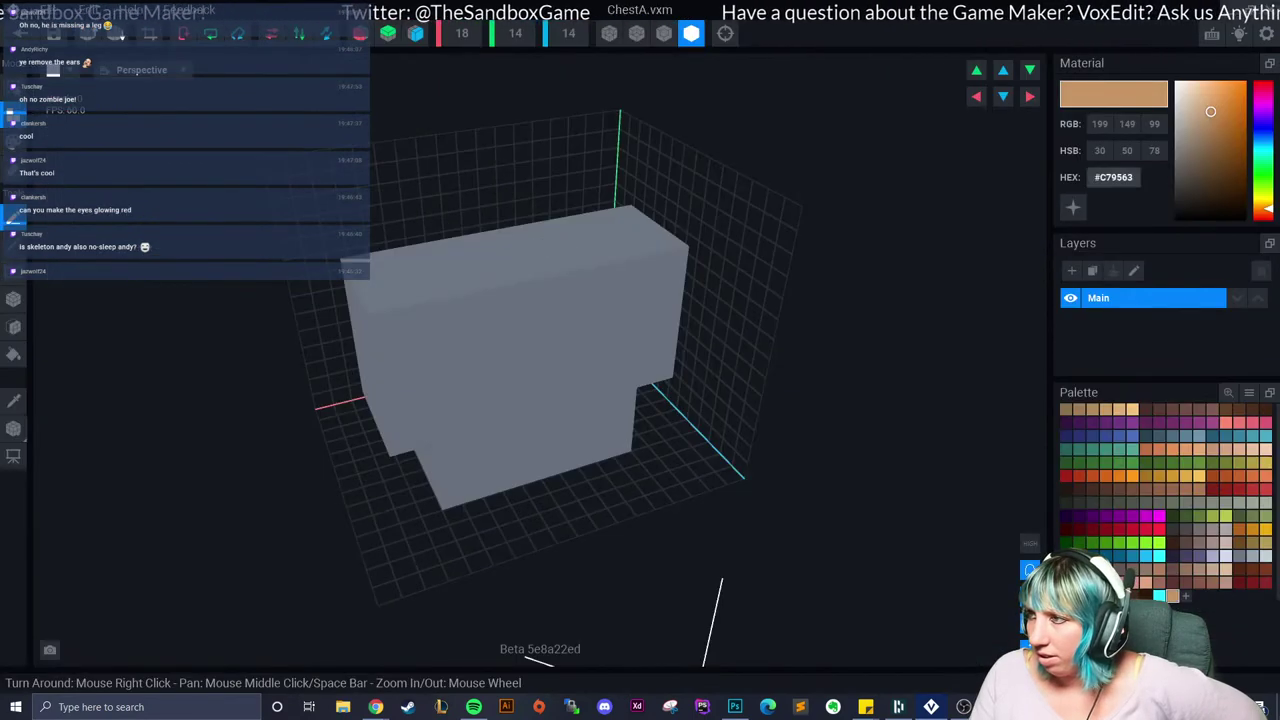
right_click(1113, 177)
left_click(1140, 206)
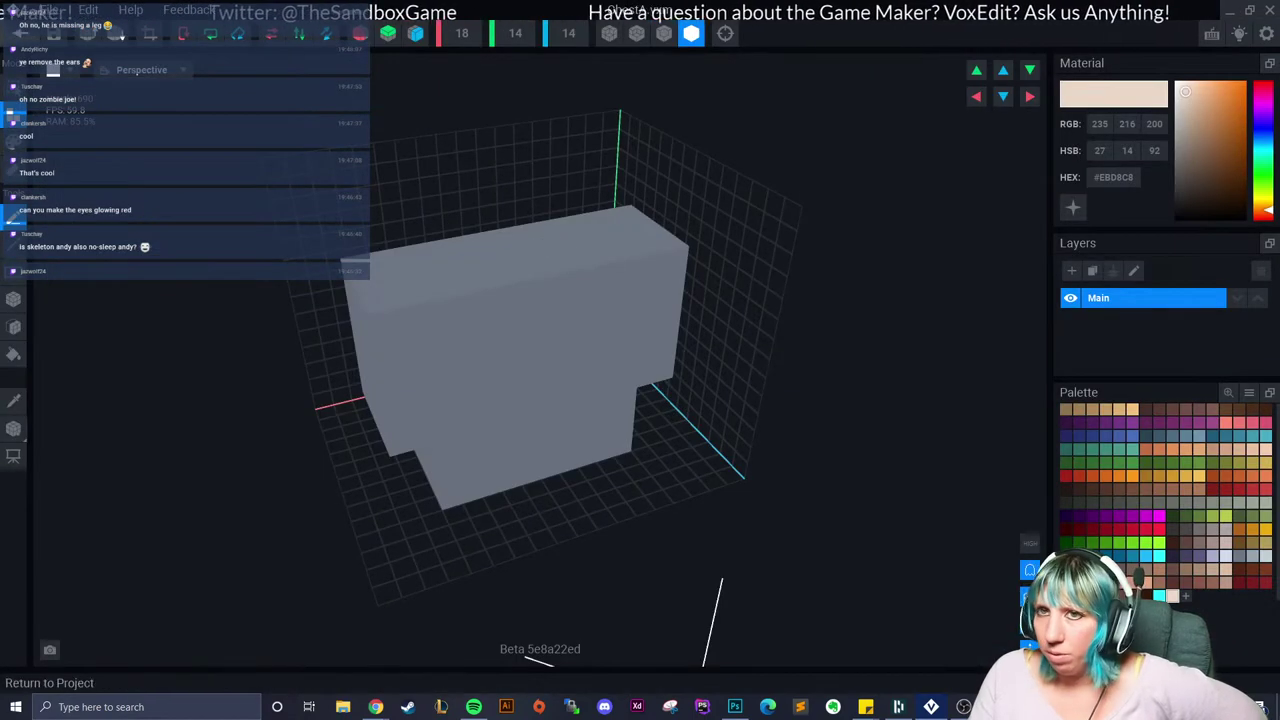
left_click(14, 12)
left_click(520, 257)
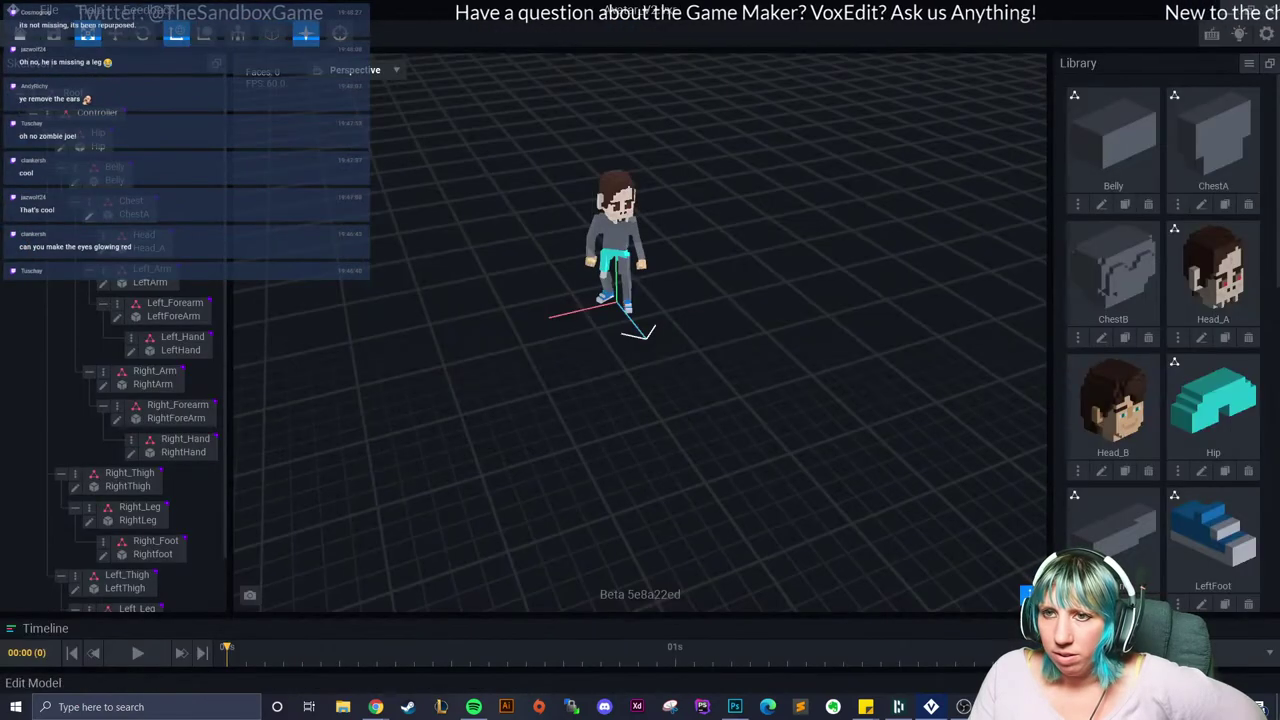
Step: Reopen the chest model within the skeleton, fill it entirely with #EBD8C8, and switch the shading to nice edges
left_click(89, 214)
scroll(507, 295, "up", 2)
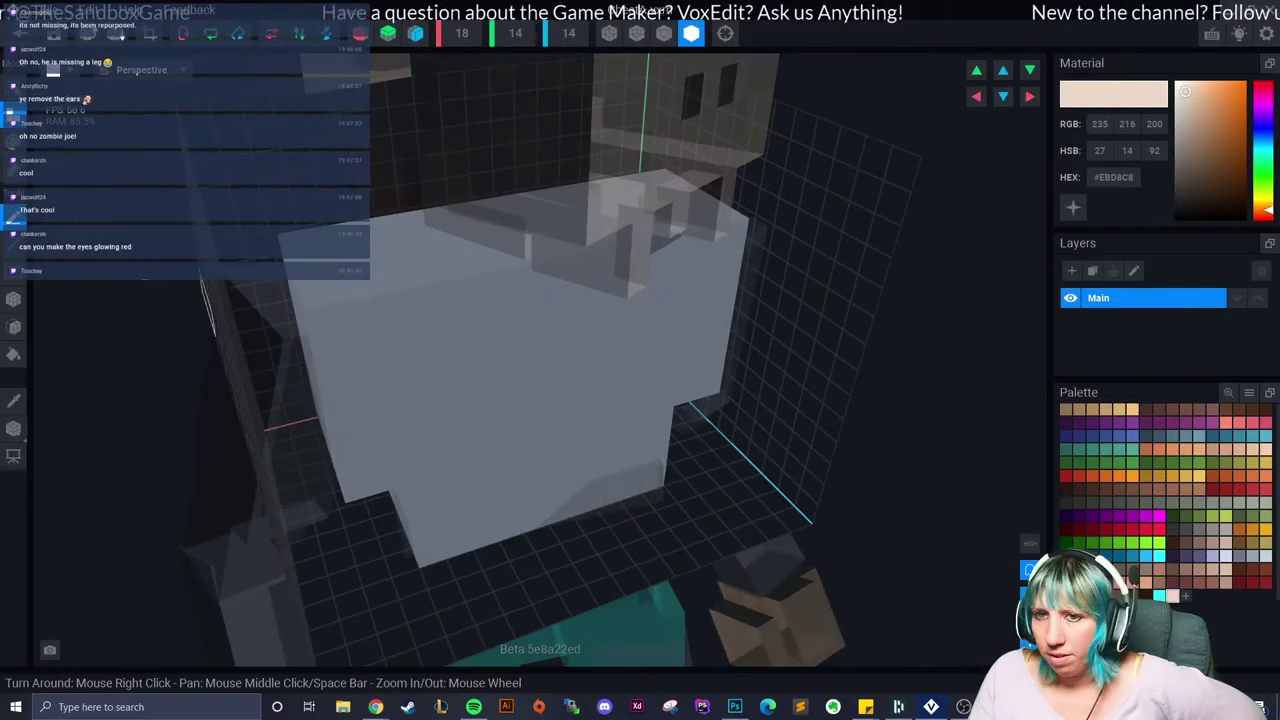
left_click(13, 354)
left_click(13, 141)
left_click(510, 300)
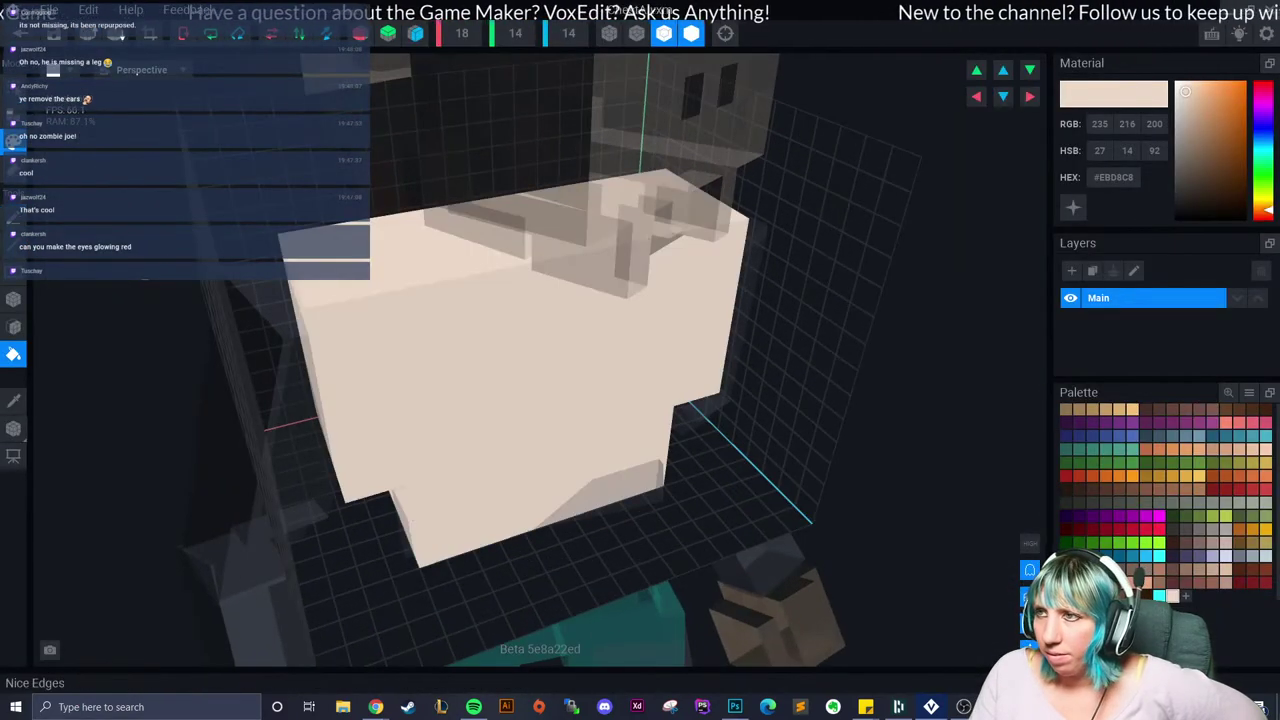
left_click(663, 33)
right_click_drag(640, 350, 571, 318)
scroll(571, 318, "up", 2)
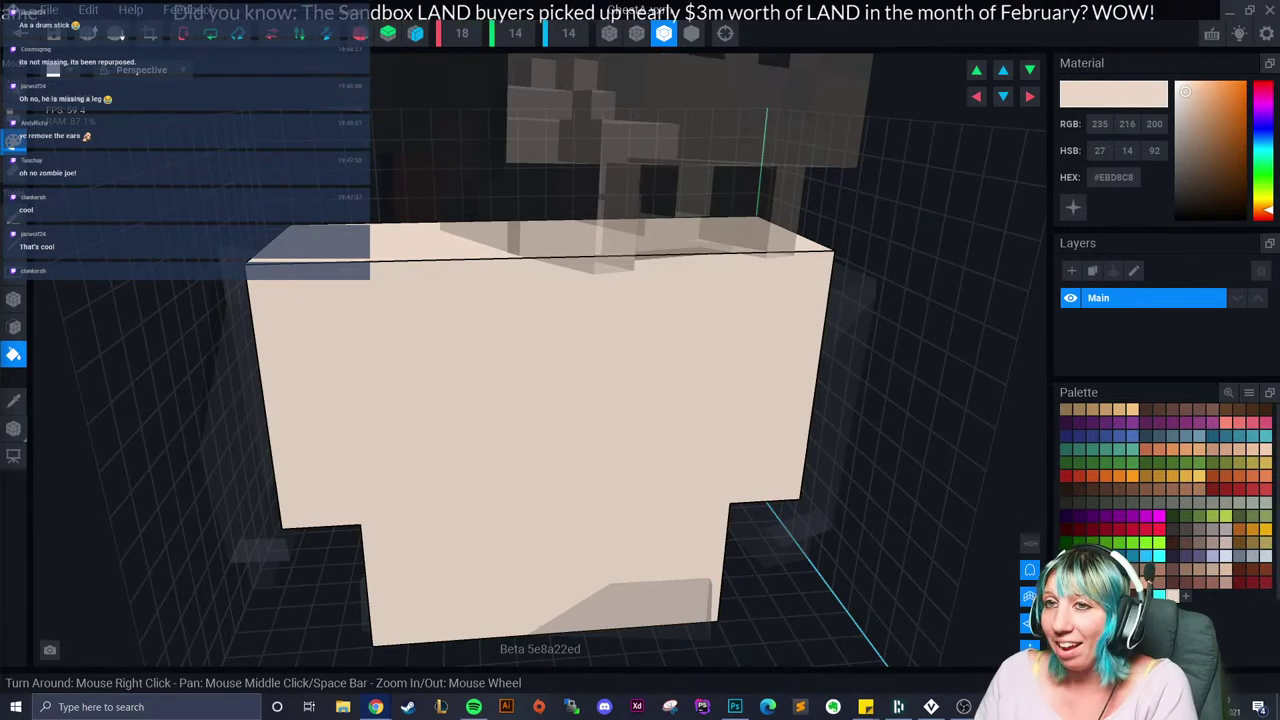
right_click_drag(342, 450, 378, 503)
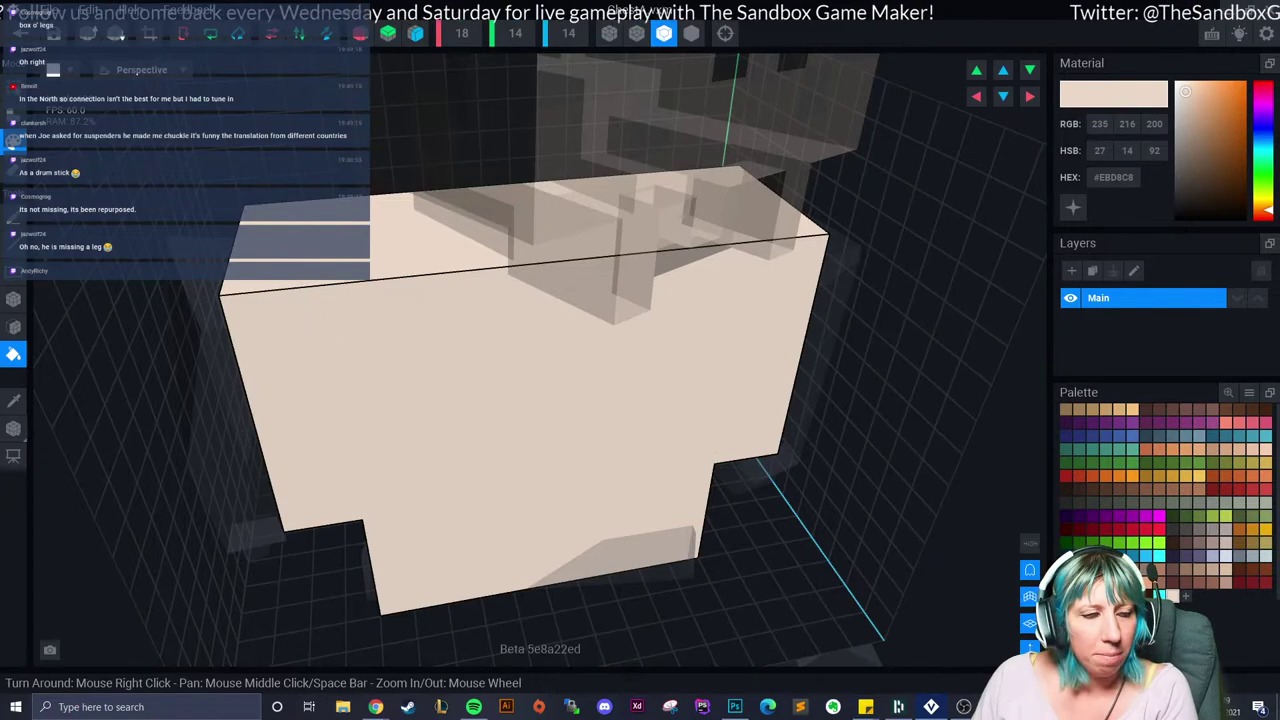
scroll(630, 370, "up", 5)
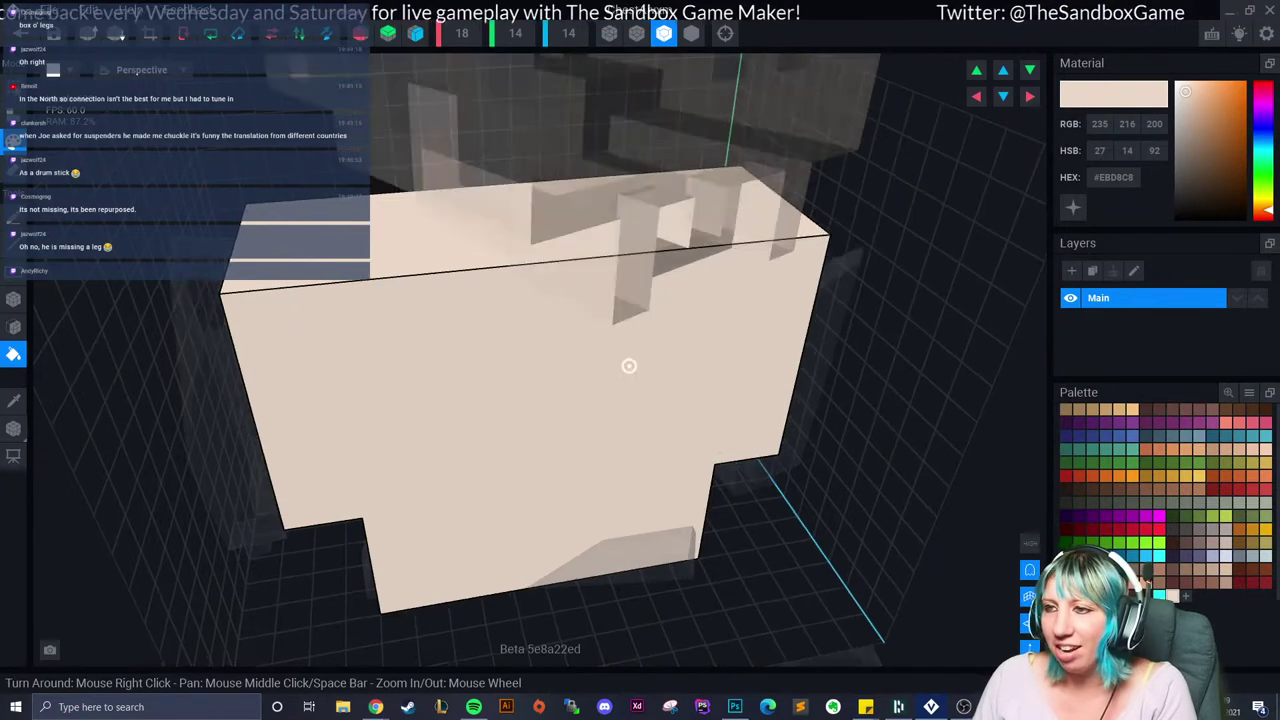
scroll(569, 415, "down", 2)
right_click_drag(569, 415, 540, 385)
scroll(603, 471, "up", 2)
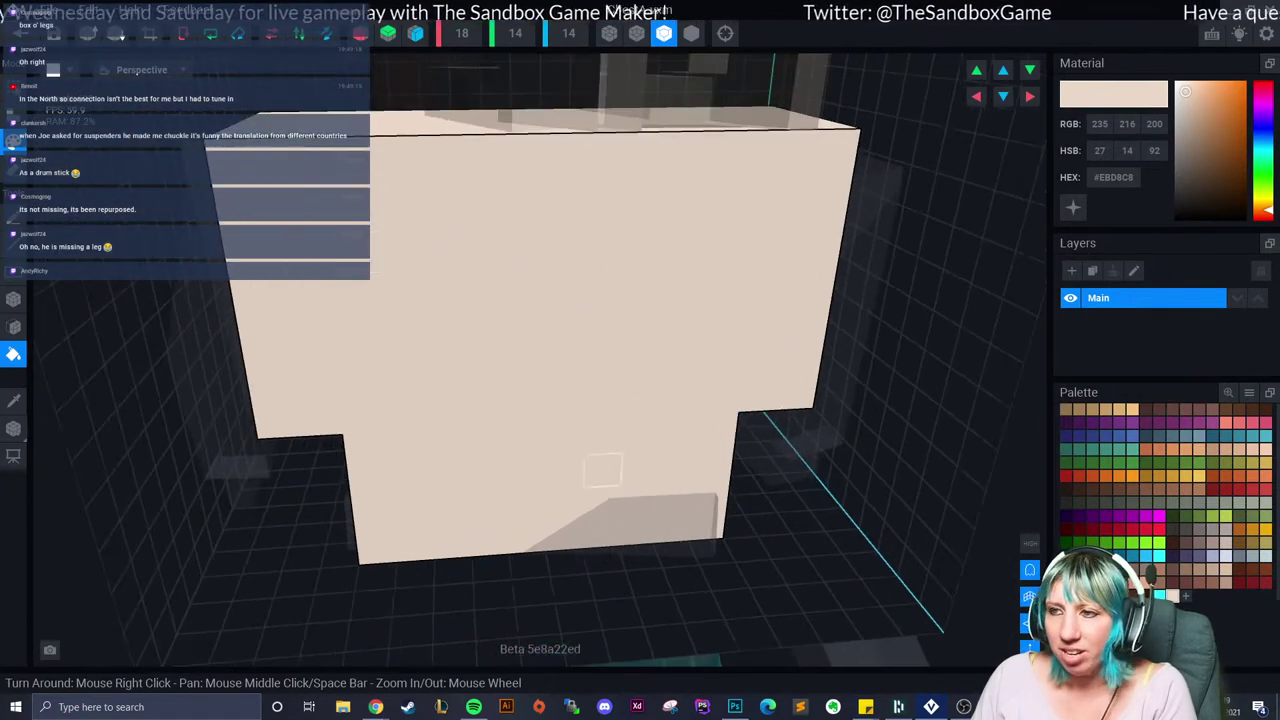
scroll(603, 471, "down", 1)
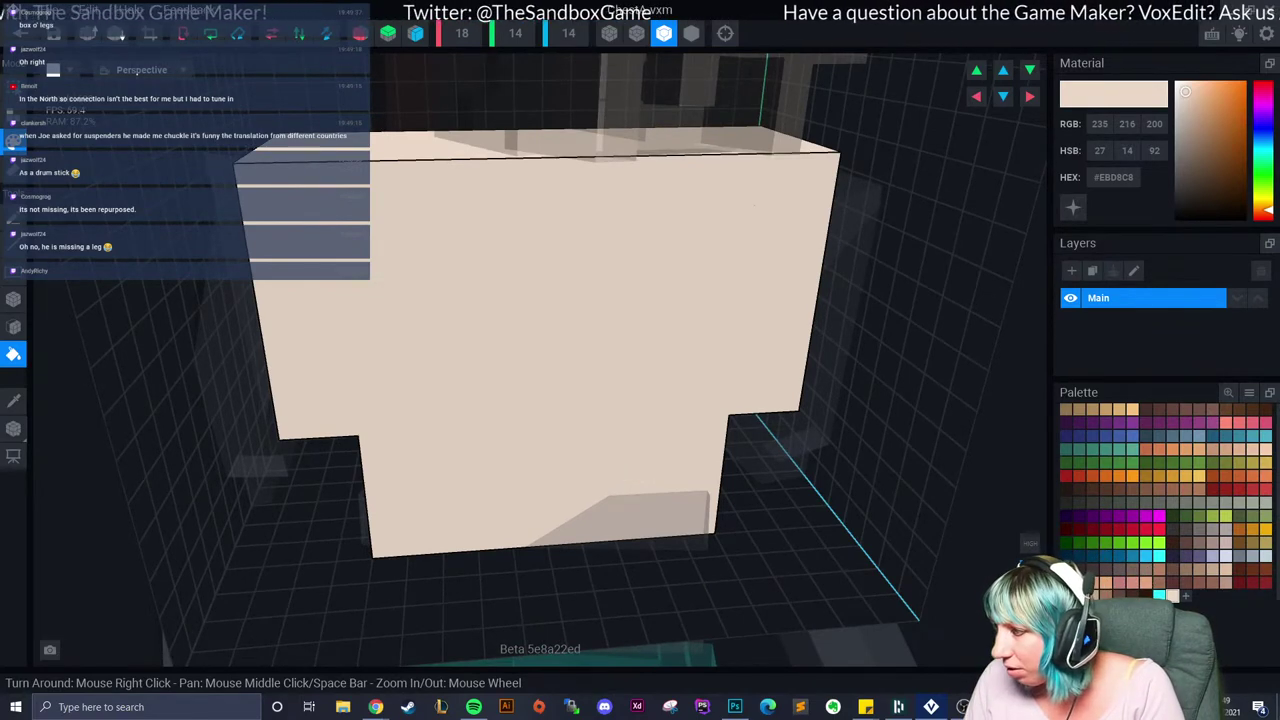
Step: Paint a one-voxel-wide strip across the shoulder top and down the chest's front in the dark purple #5D5C81
left_click(1199, 556)
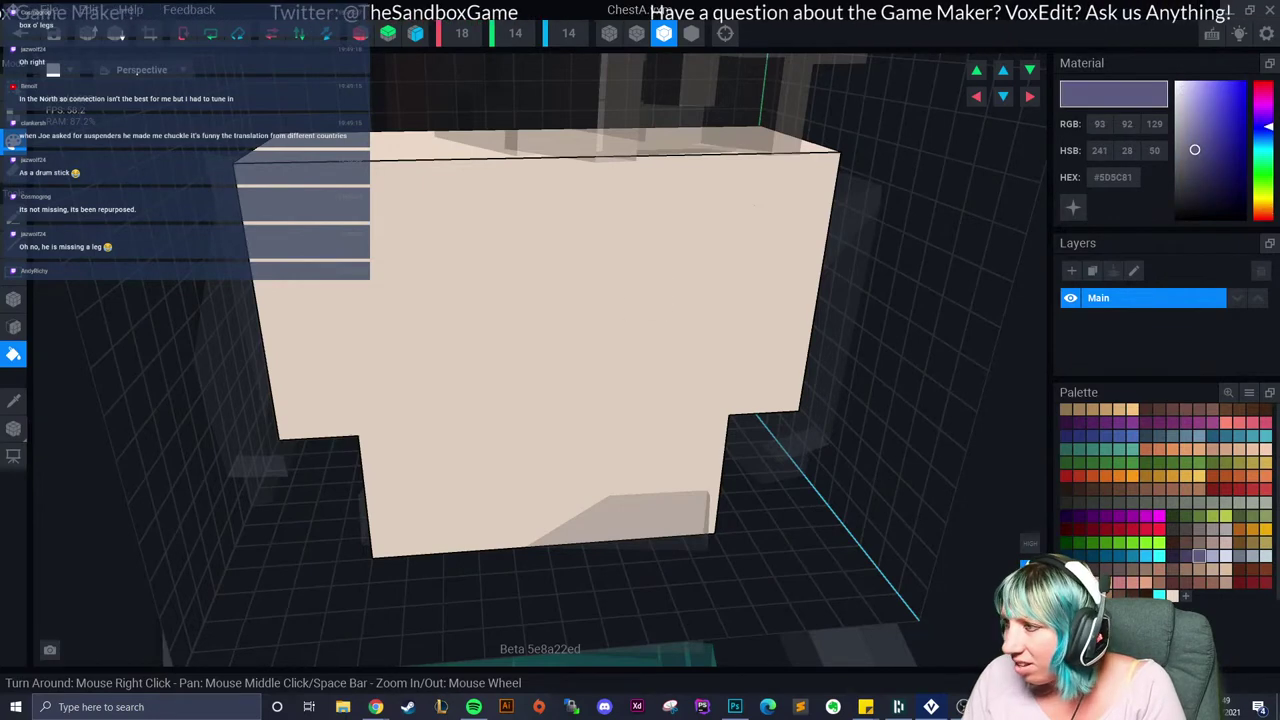
left_click(13, 299)
right_click_drag(398, 160, 398, 228)
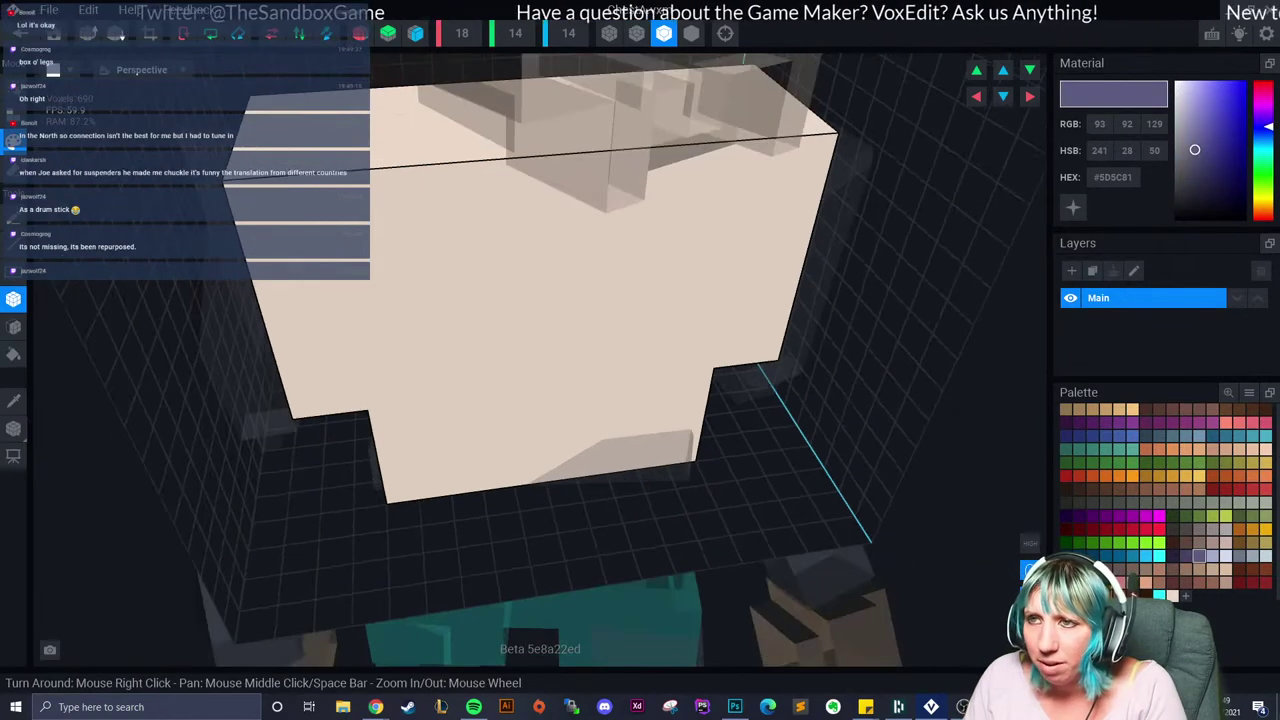
left_click_drag(388, 108, 405, 270)
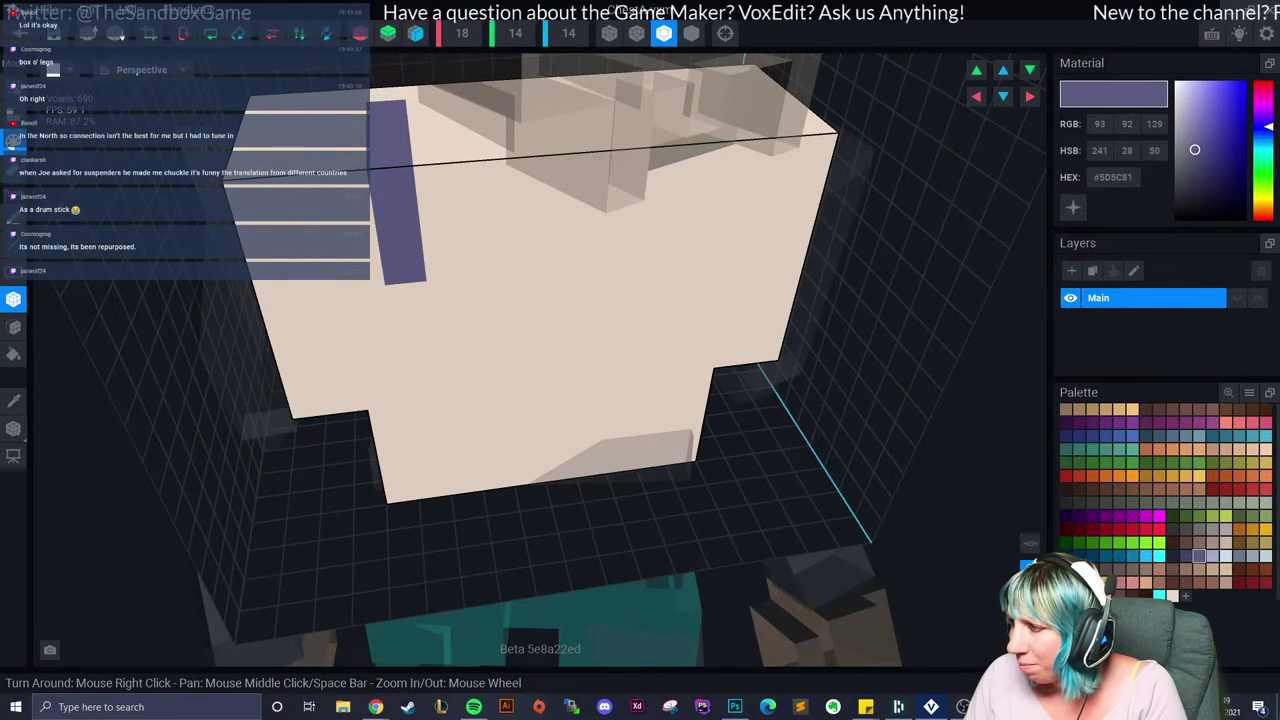
Step: Widen the strip on the upper front of the chest with the lighter #9FA6CA and darken that colour to #7B81A0
left_click(1212, 556)
left_click_drag(350, 175, 405, 272)
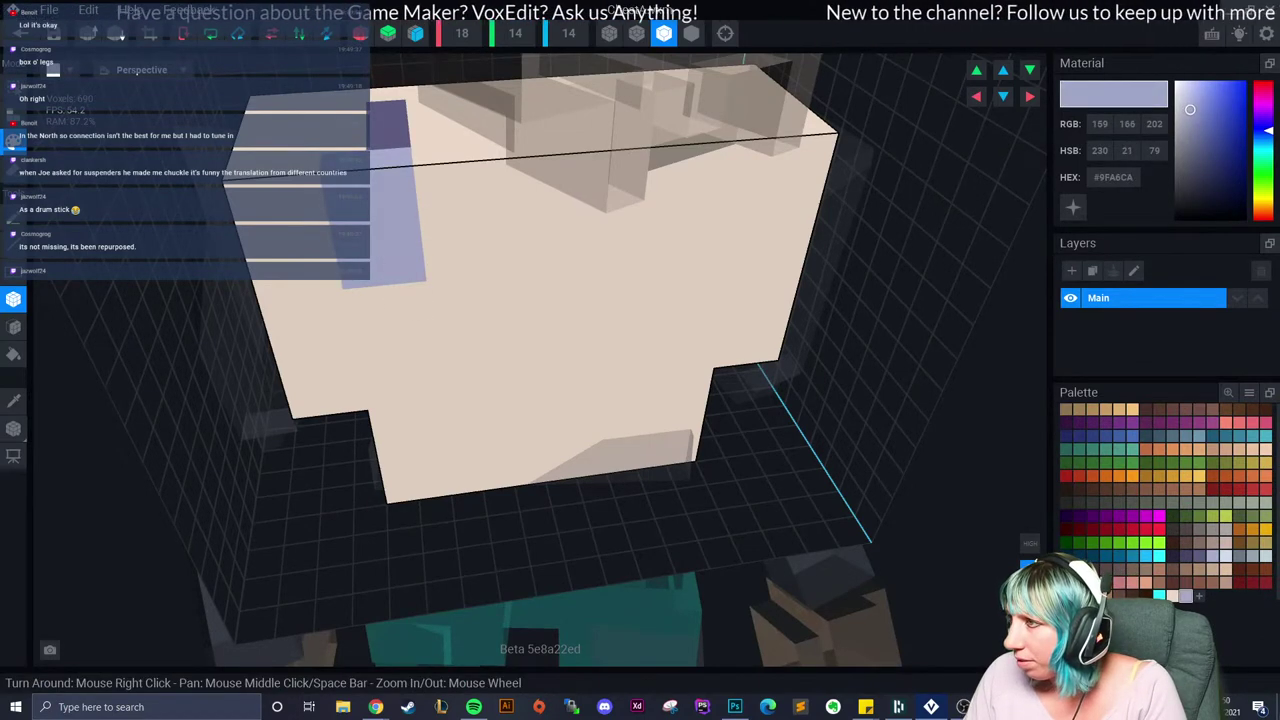
mouse_move(1190, 109)
left_mouse_down()
mouse_move(1205, 196)
mouse_move(1197, 130)
left_mouse_up()
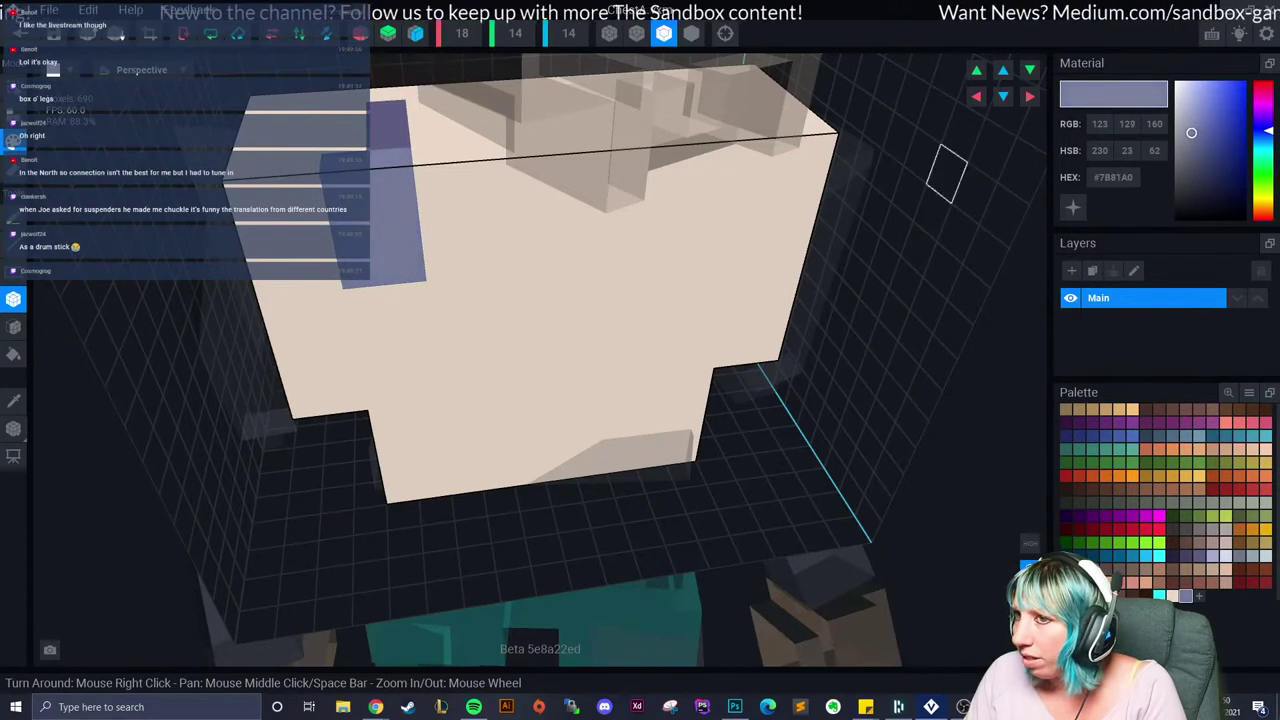
Step: Extend the strip in #7B81A0 down the chest's front and around its side, undoing one misplaced patch
left_click_drag(388, 108, 390, 143)
mouse_move(390, 190)
right_mouse_down()
mouse_move(375, 229)
mouse_move(392, 230)
right_mouse_up()
mouse_move(442, 231)
left_mouse_down()
mouse_move(443, 273)
mouse_move(491, 391)
mouse_move(457, 528)
mouse_move(492, 528)
mouse_move(380, 545)
mouse_move(375, 360)
mouse_move(445, 315)
left_mouse_up()
right_click_drag(445, 315, 311, 294)
left_click_drag(311, 294, 313, 423)
right_click_drag(313, 423, 286, 408)
key("ctrl+z")
left_click_drag(292, 443, 296, 186)
Step: Paint #7B81A0 across the chest's shoulder top, side and lower edges, undoing one misplaced voxel
right_click_drag(296, 186, 276, 221)
left_click(276, 221)
key("ctrl+z")
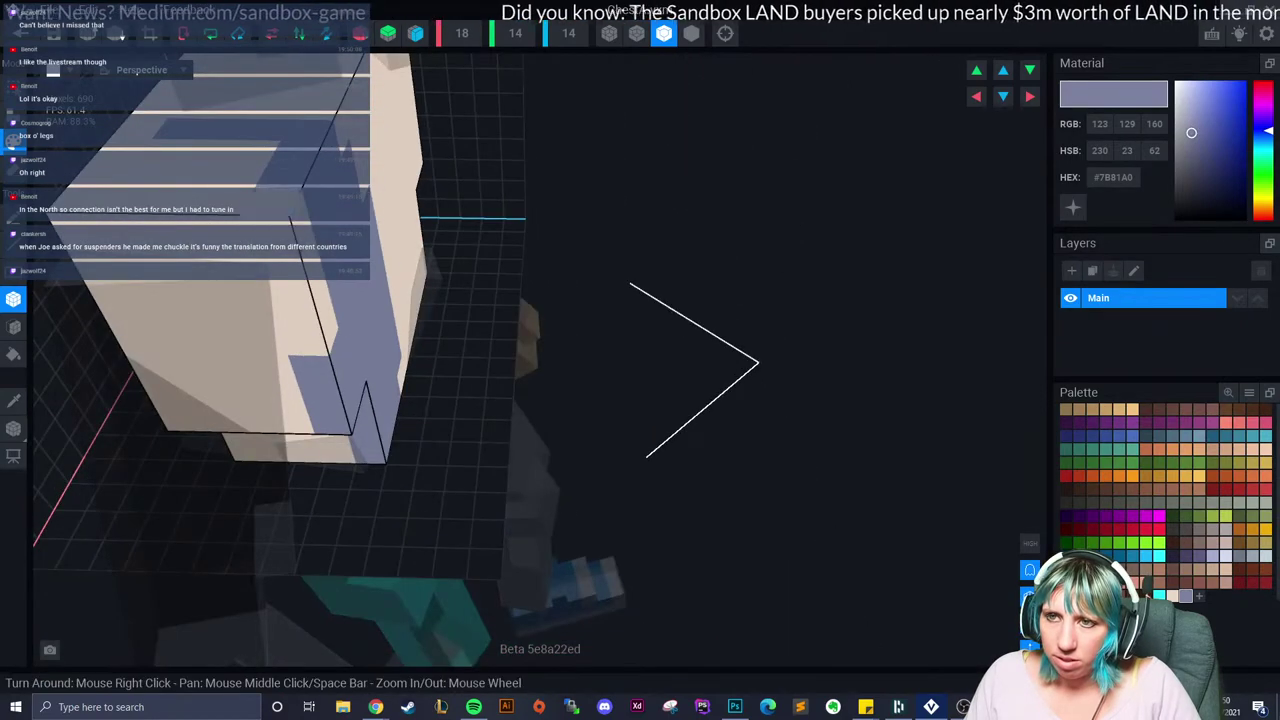
left_click_drag(276, 205, 125, 150)
right_click_drag(125, 150, 70, 115)
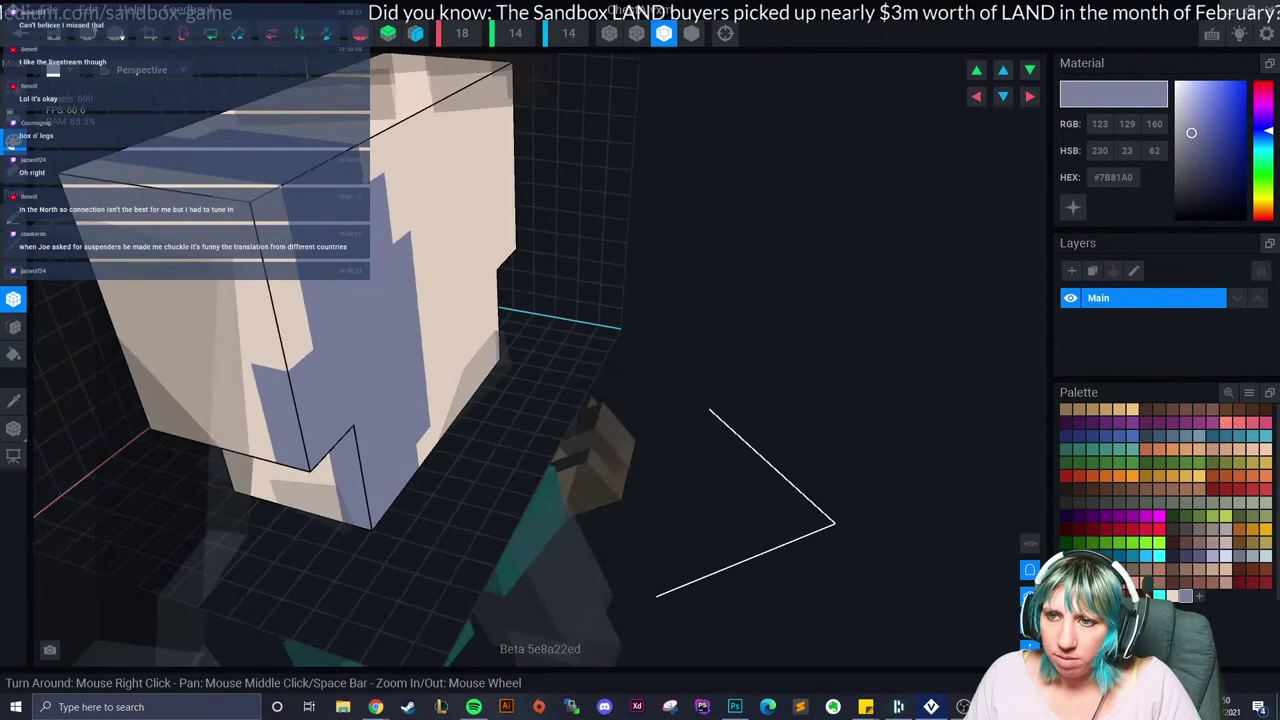
middle_click_drag(268, 382, 326, 267)
left_click_drag(326, 267, 222, 290)
right_click_drag(218, 368, 277, 322)
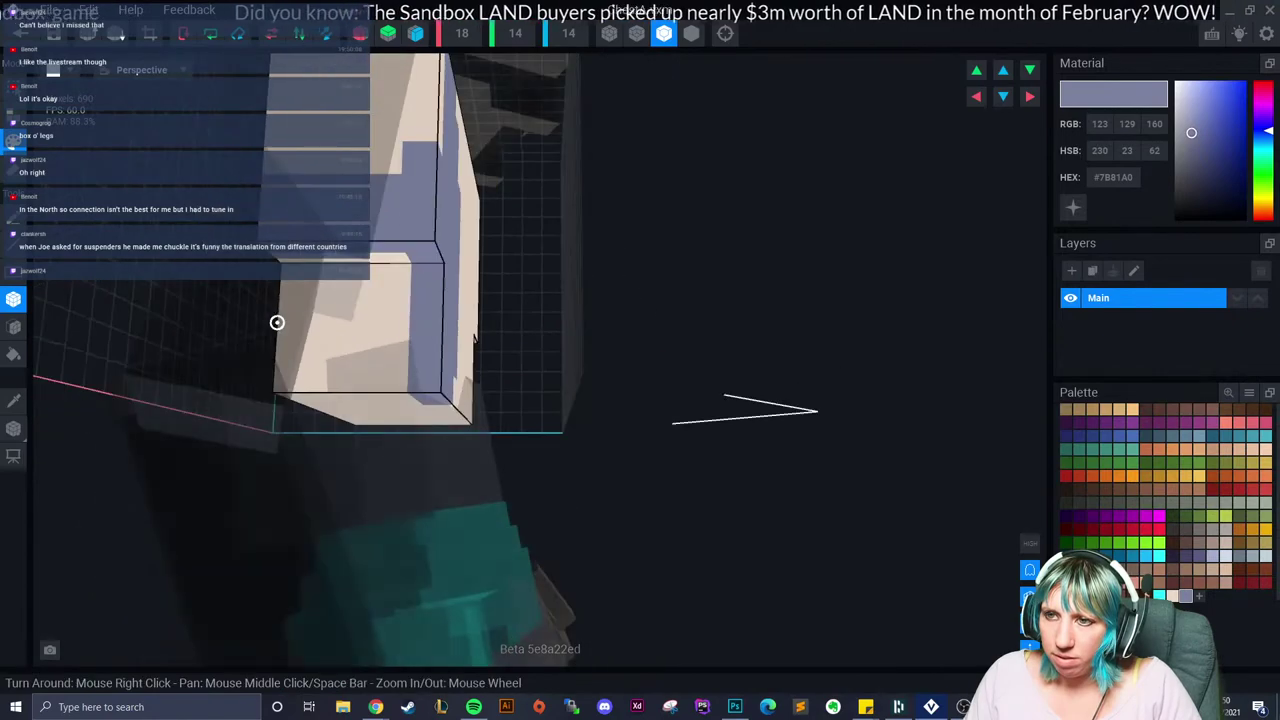
left_click_drag(294, 278, 392, 257)
right_click_drag(352, 258, 310, 340)
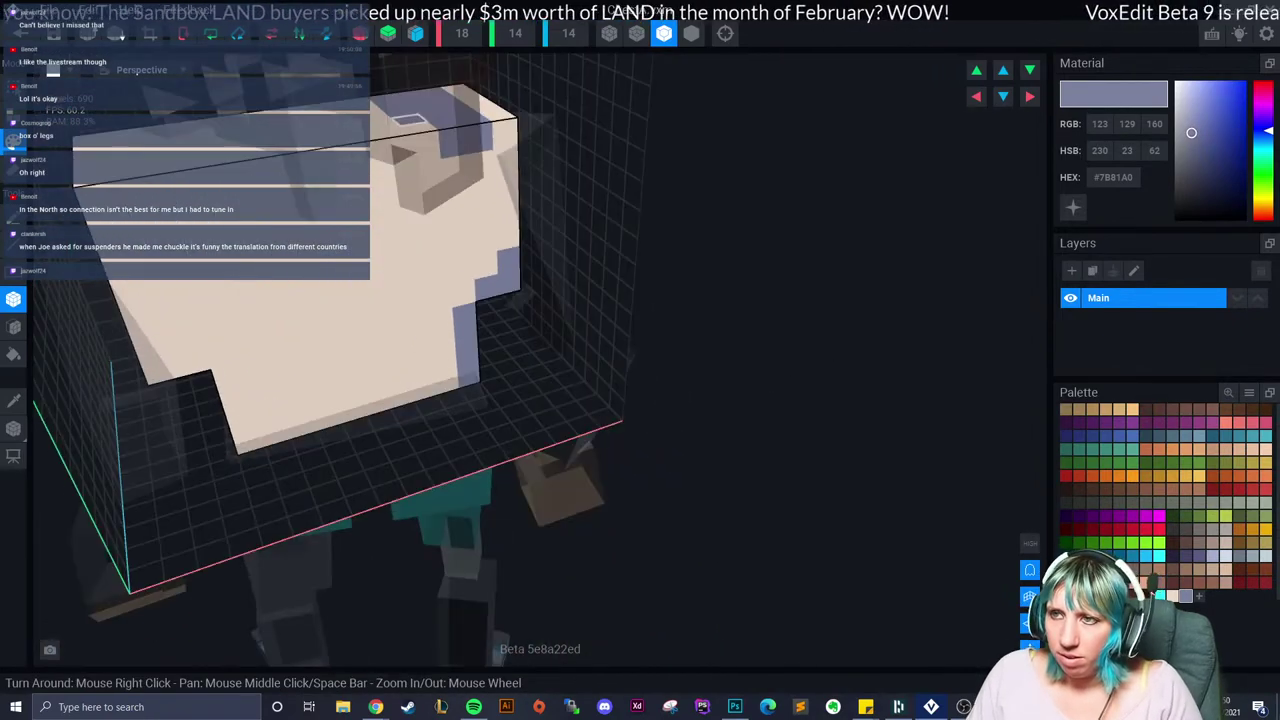
Step: Cover most of the chest's back in #7B81A0 and start a strip over the opposite shoulder, undoing the misplaced patches
mouse_move(408, 120)
left_mouse_down()
mouse_move(425, 175)
mouse_move(455, 185)
mouse_move(460, 235)
mouse_move(485, 265)
mouse_move(400, 180)
mouse_move(215, 214)
mouse_move(371, 383)
mouse_move(446, 382)
left_mouse_up()
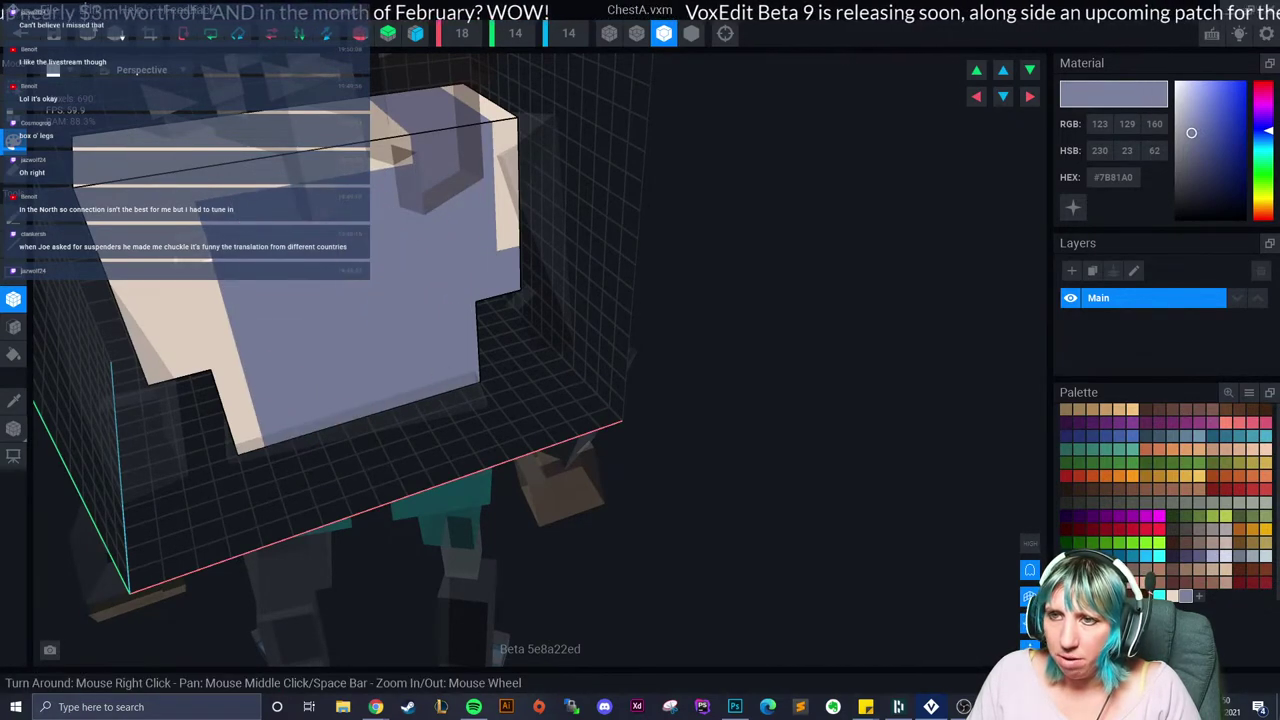
right_click_drag(446, 382, 245, 315)
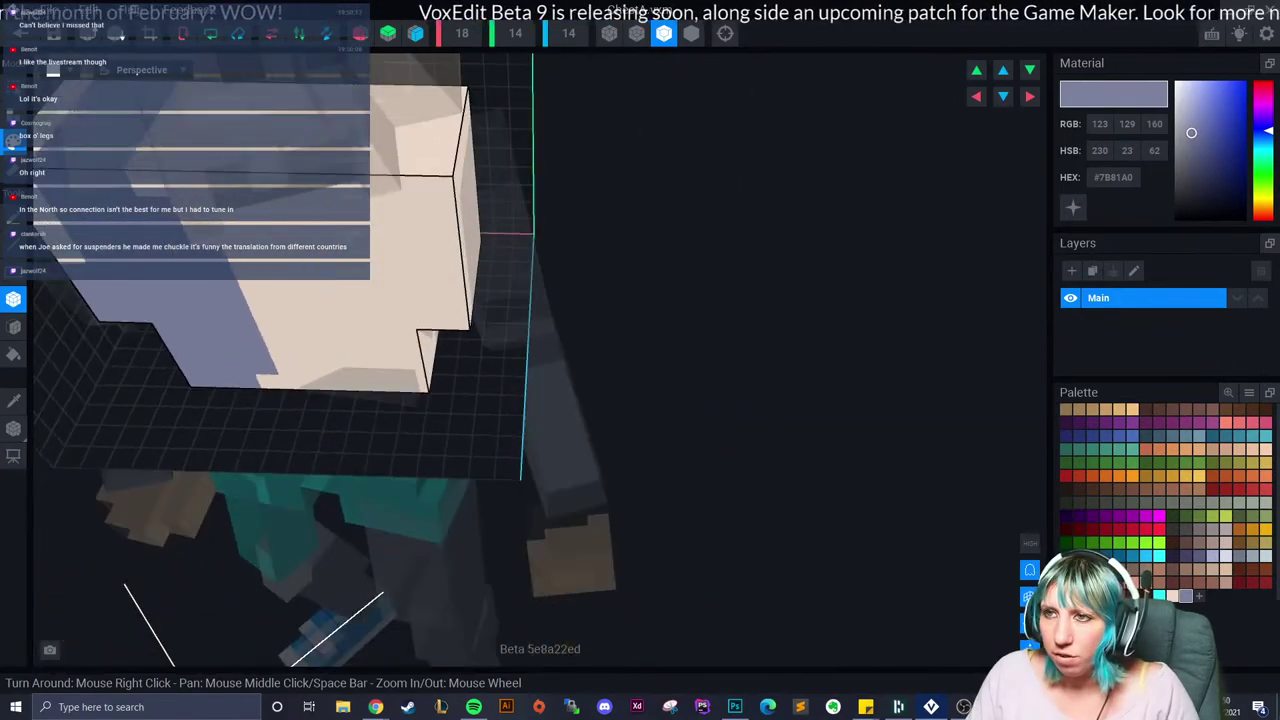
left_click_drag(408, 105, 404, 180)
left_click(432, 208)
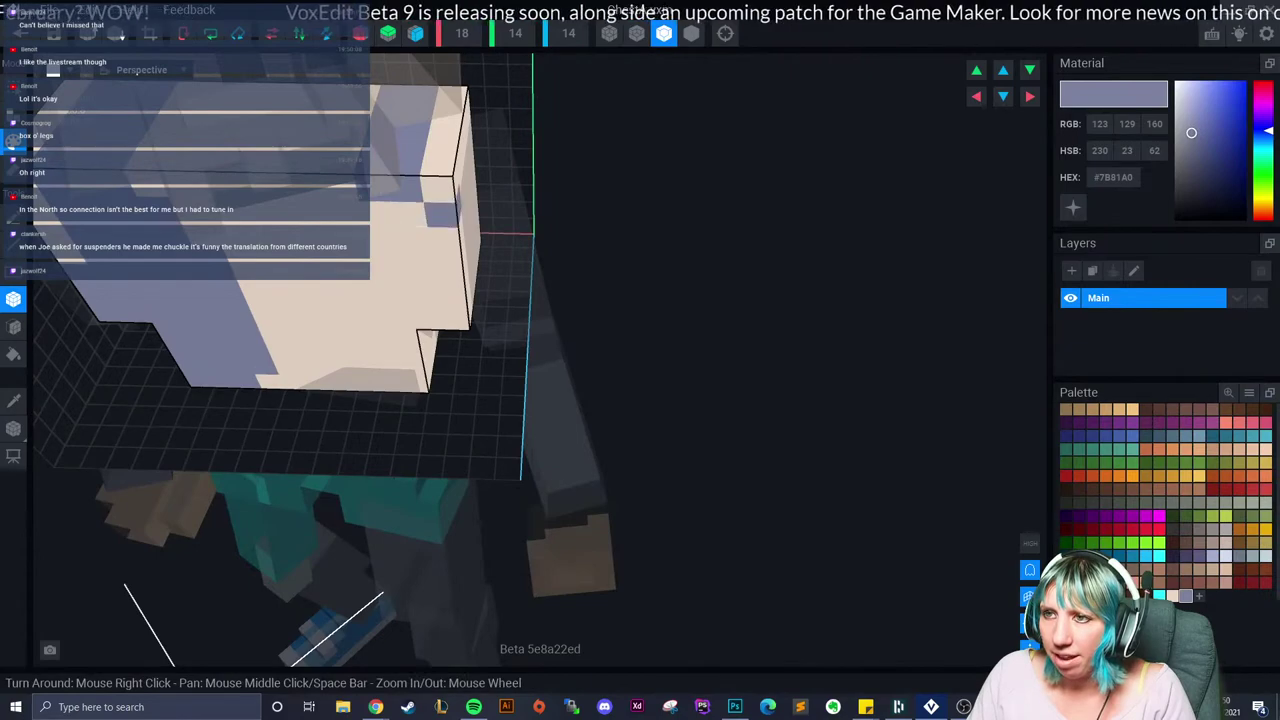
right_click_drag(432, 208, 370, 208)
right_click_drag(476, 190, 542, 194)
key("ctrl+z")
key("ctrl+z")
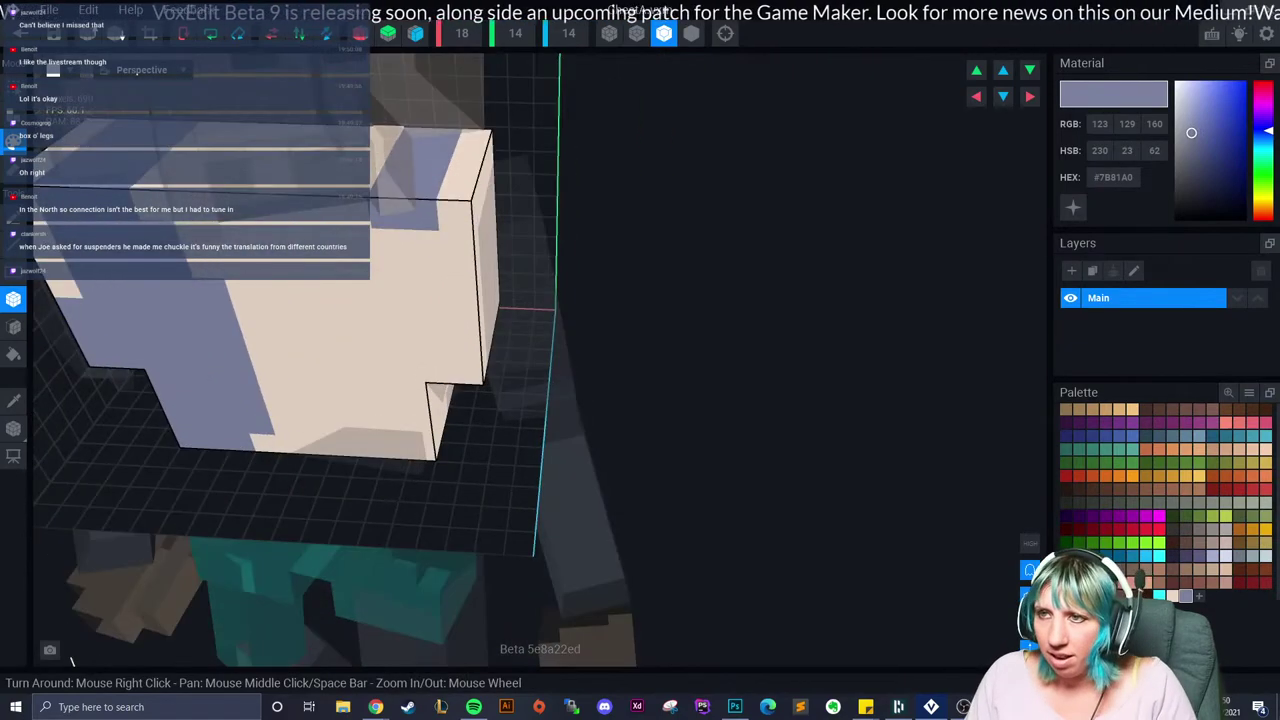
Step: Extend the opposite shoulder's #7B81A0 strip down over the edges of the chest's back and lower side
left_click_drag(389, 128, 378, 208)
mouse_move(378, 208)
right_mouse_down()
mouse_move(398, 205)
mouse_move(386, 215)
mouse_move(394, 234)
mouse_move(507, 179)
mouse_move(590, 178)
mouse_move(847, 210)
right_mouse_up()
left_click_drag(551, 250, 550, 358)
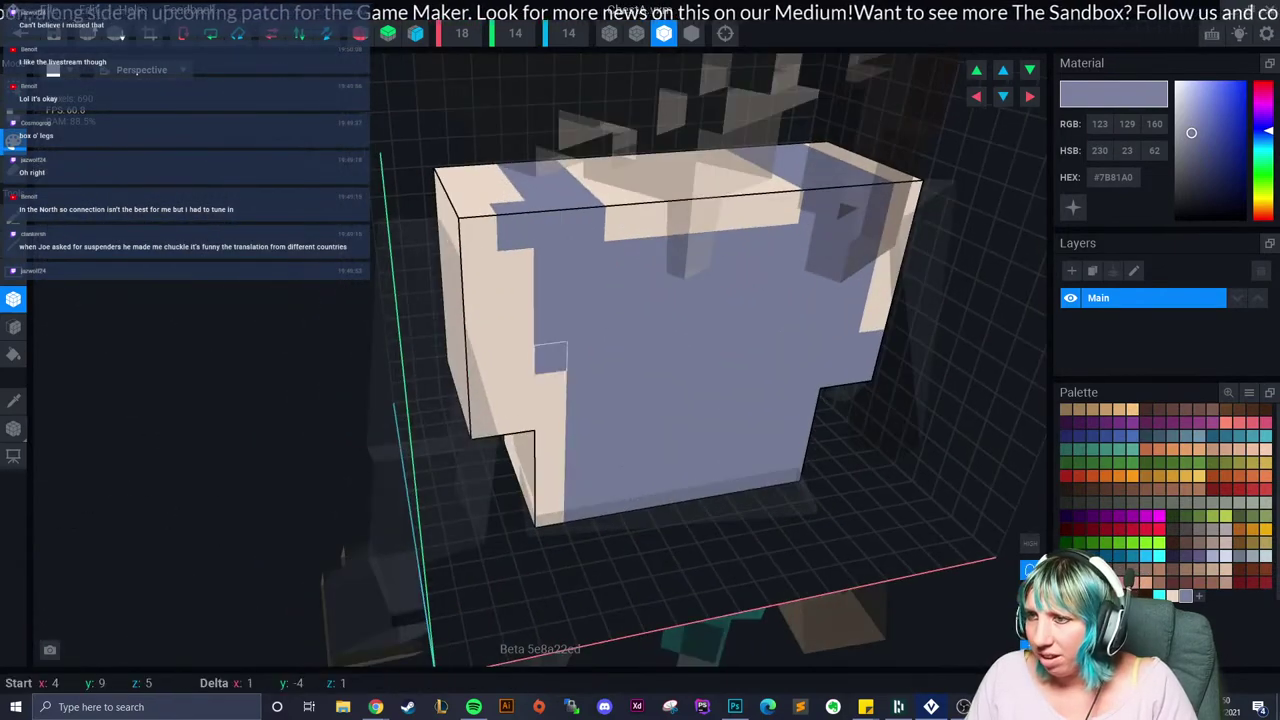
right_click_drag(550, 372, 682, 418)
mouse_move(517, 389)
left_mouse_down()
mouse_move(485, 390)
mouse_move(550, 419)
mouse_move(549, 531)
left_mouse_up()
right_click_drag(549, 531, 628, 570)
Step: Sample the bone colour #EBD8C8 and repaint the stray bottom row and the jacket panel's lower inner edge on the chest's front
left_click(13, 400)
left_click(540, 490)
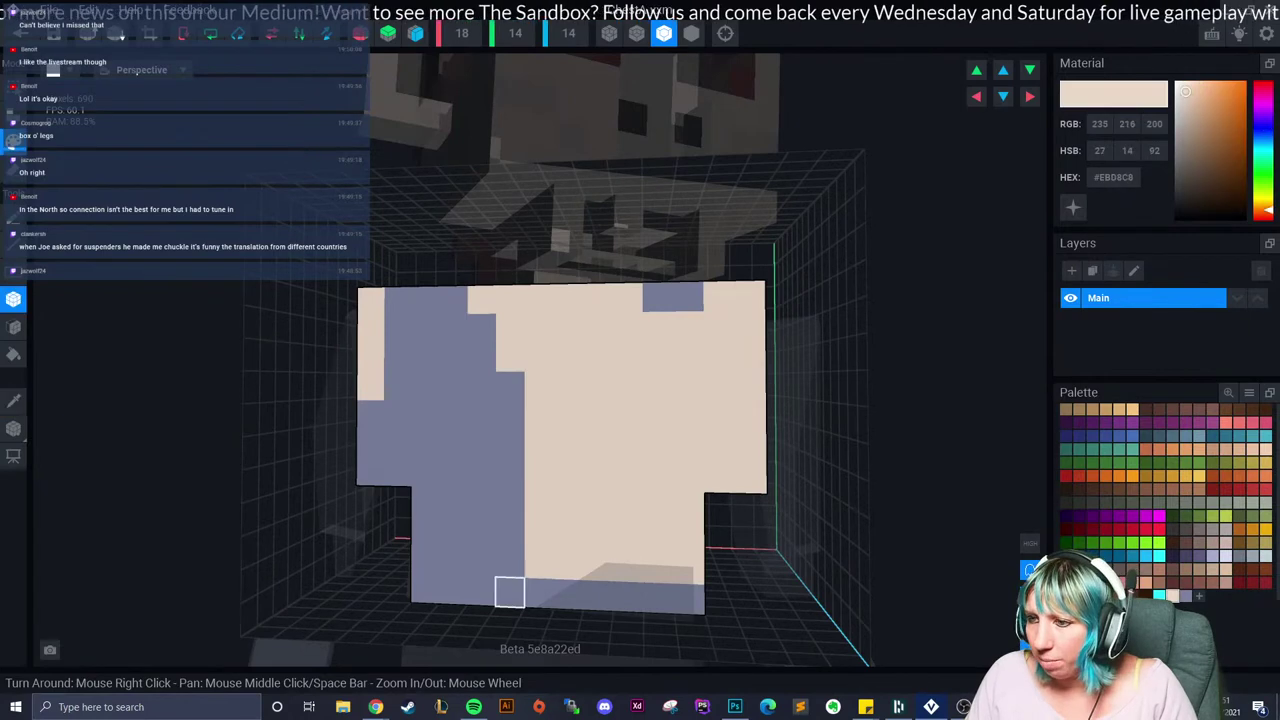
left_click_drag(509, 591, 629, 596)
left_click(509, 562)
left_click(481, 591)
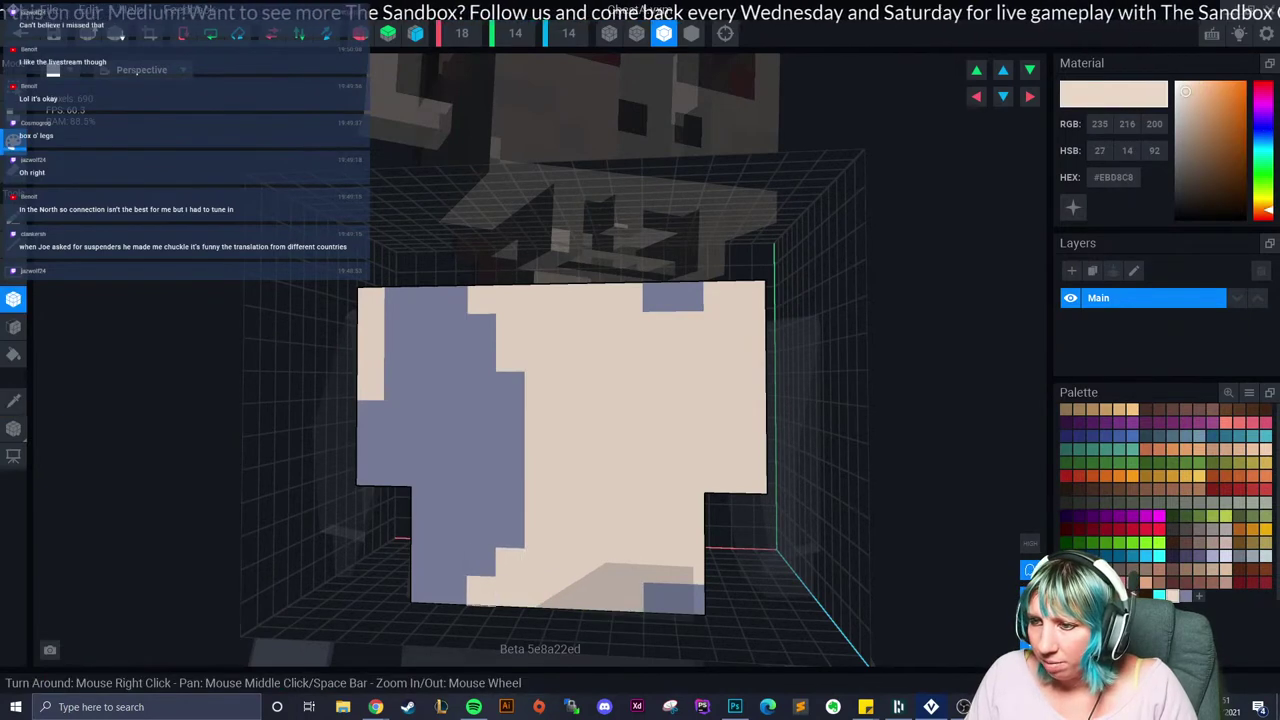
left_click(509, 533)
left_click(509, 503)
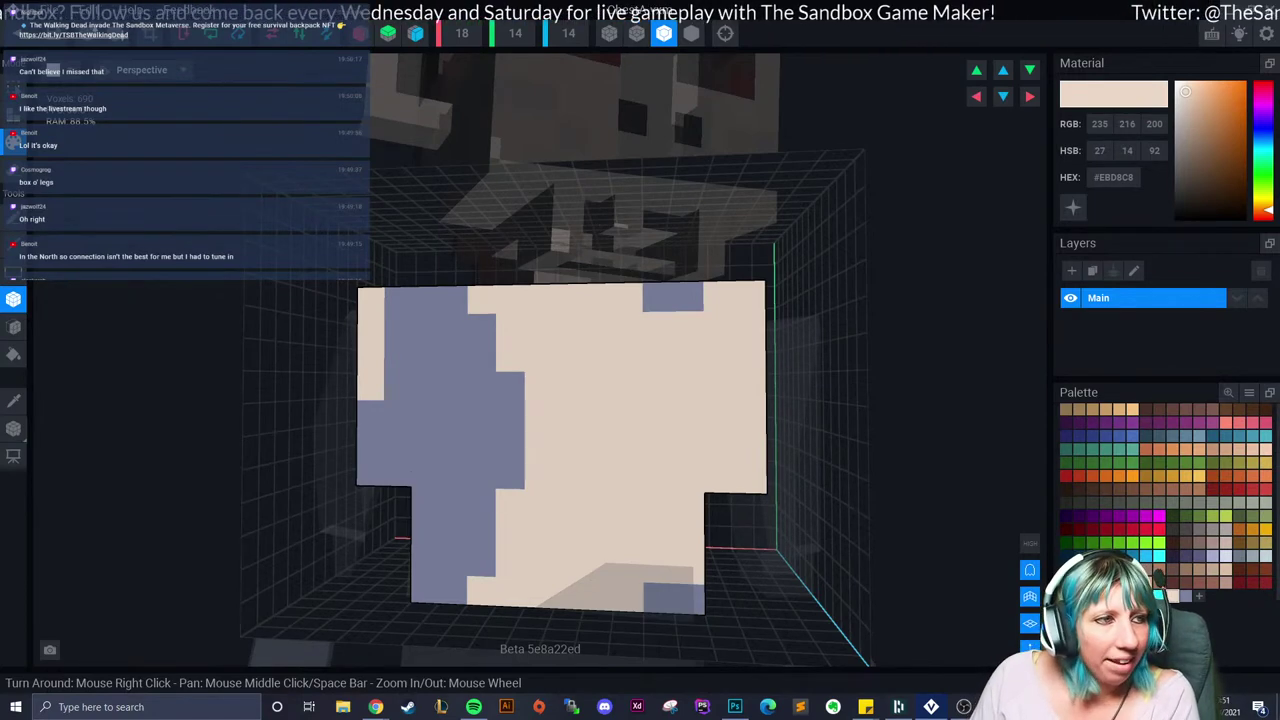
right_click_drag(539, 388, 560, 405)
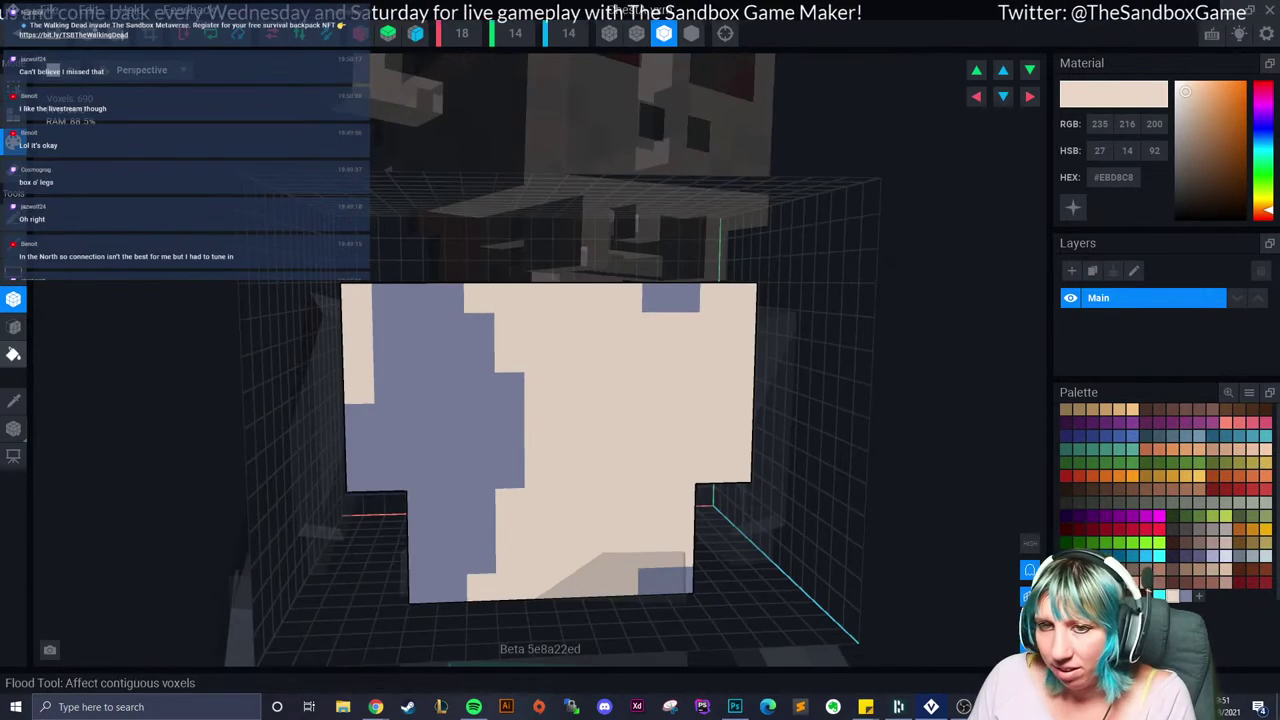
Step: Sample #7B81A0 and paint the second jacket panel from the shoulder down the chest's front and around its side
left_click(13, 400)
left_click(685, 297)
mouse_move(656, 327)
left_mouse_down()
mouse_move(683, 354)
mouse_move(656, 386)
mouse_move(737, 468)
left_mouse_up()
right_click_drag(737, 468, 758, 443)
left_click_drag(758, 443, 843, 470)
mouse_move(843, 470)
right_mouse_down()
mouse_move(849, 557)
mouse_move(835, 297)
right_mouse_up()
left_click_drag(770, 330, 801, 351)
mouse_move(801, 351)
right_mouse_down()
mouse_move(756, 418)
mouse_move(749, 469)
mouse_move(780, 462)
mouse_move(805, 303)
right_mouse_up()
left_click_drag(799, 368, 790, 460)
mouse_move(769, 474)
right_mouse_down()
mouse_move(762, 450)
mouse_move(703, 474)
right_mouse_up()
scroll(703, 474, "down", 2)
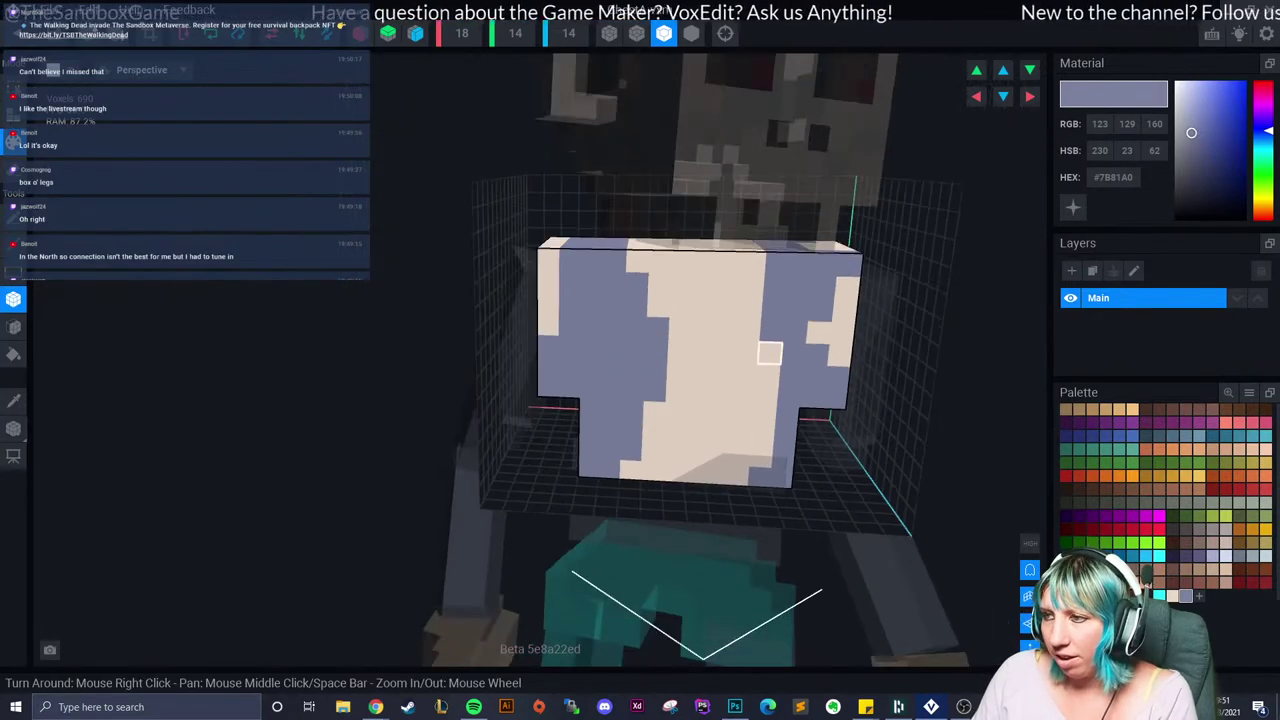
Step: Widen the second jacket panel by one voxel along its lower inner edge down to the hem
left_click_drag(769, 354, 760, 477)
left_click(738, 477)
scroll(762, 484, "down", 3)
scroll(762, 493, "up", 4)
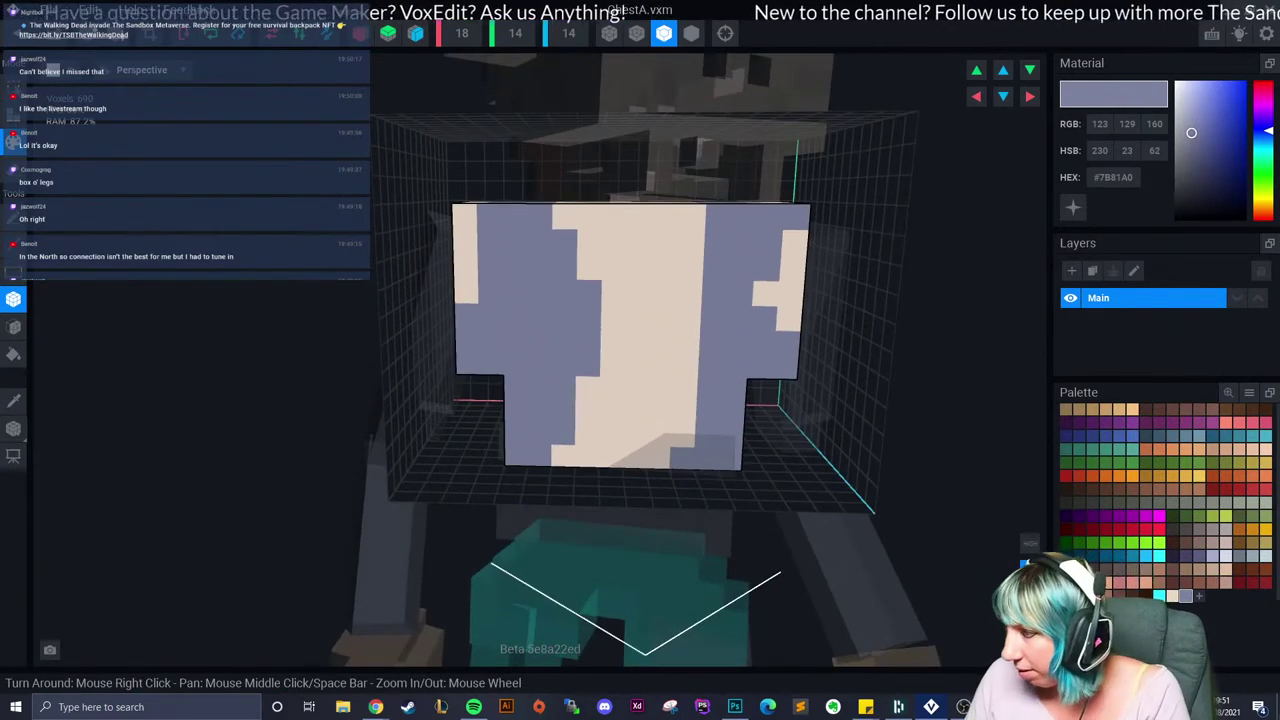
Step: Mark three pairs of single-voxel rib gaps in #2D2F2B beside the jacket panels, moving the lowest pair down one row
left_click(1079, 503)
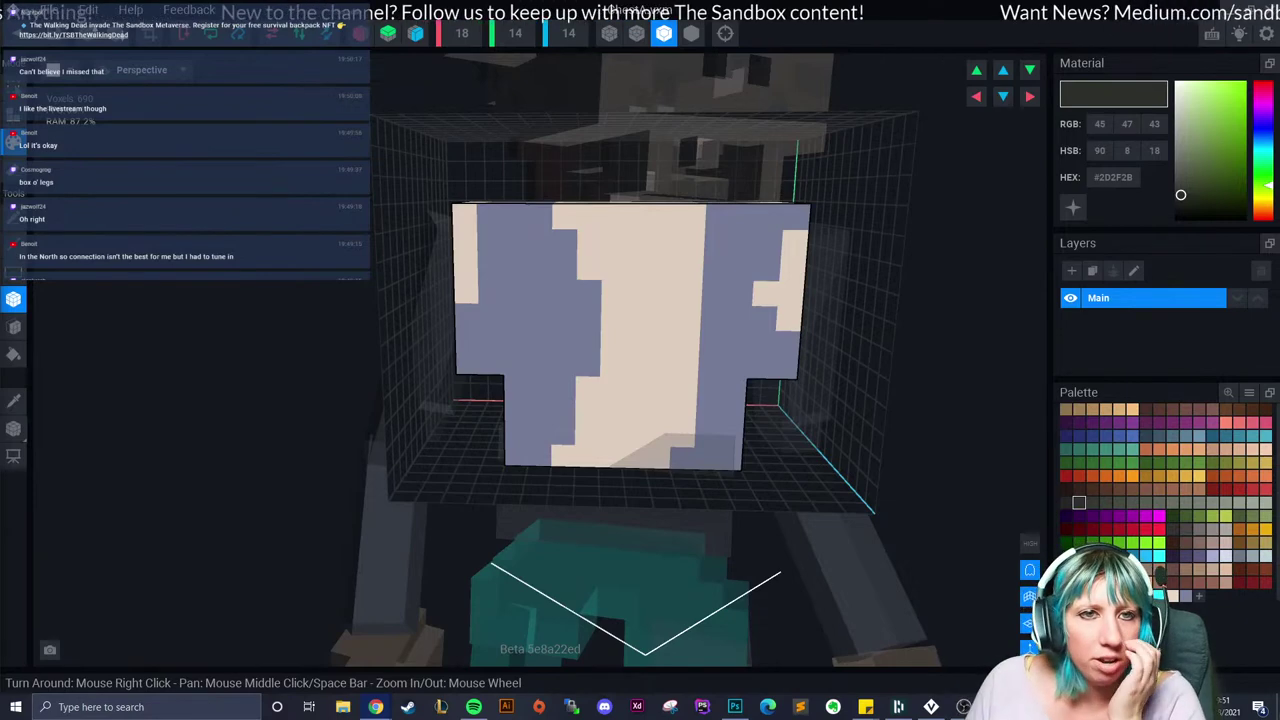
right_click_drag(543, 324, 514, 322)
left_click(589, 267)
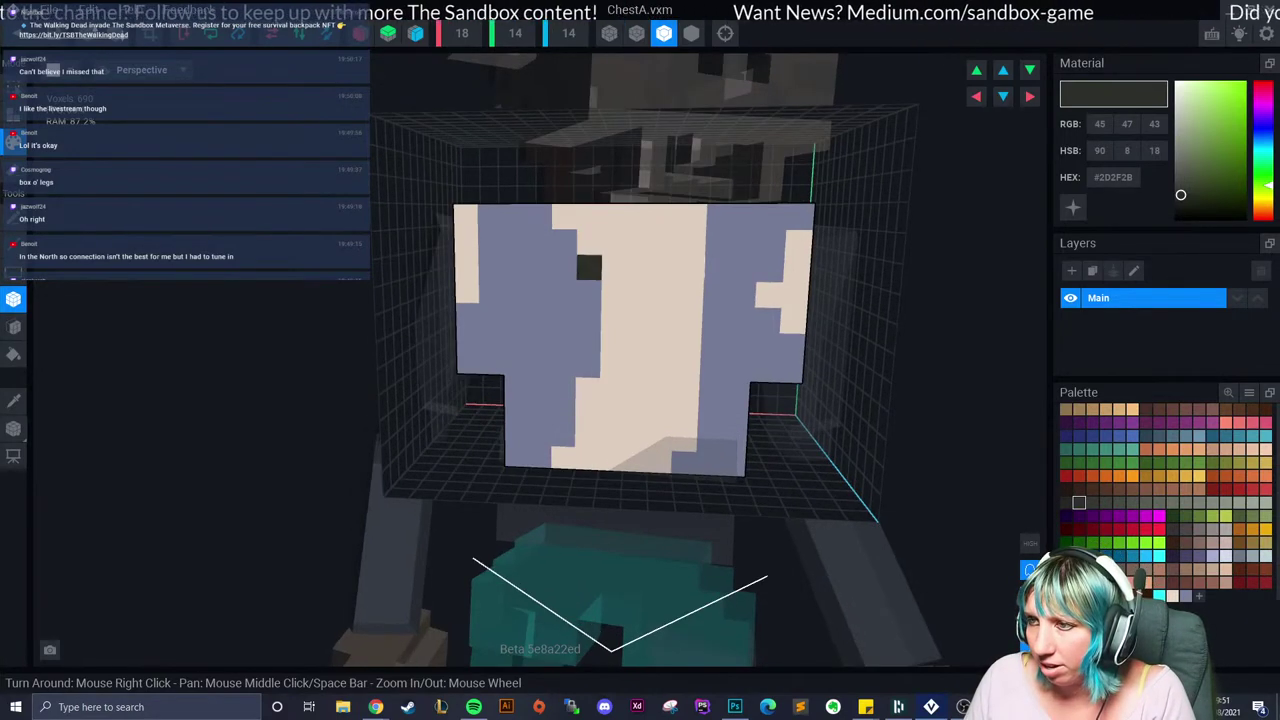
left_click(691, 268)
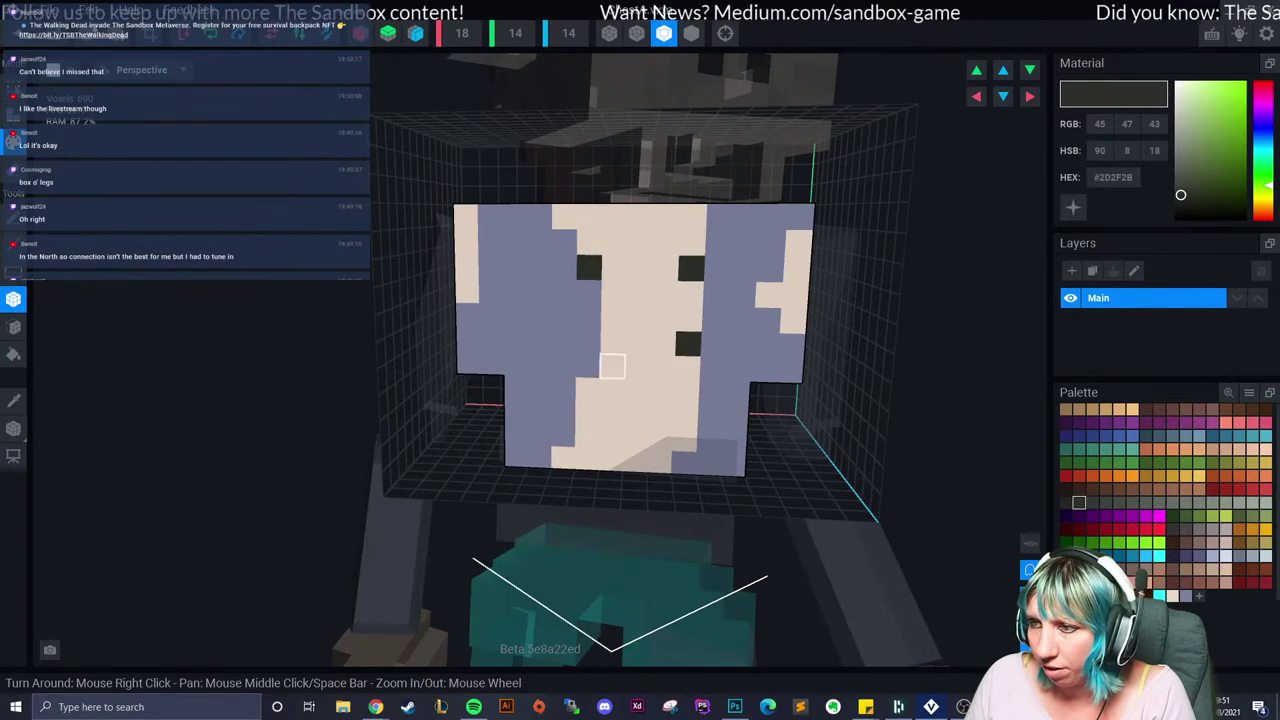
left_click(587, 389)
left_click(686, 392)
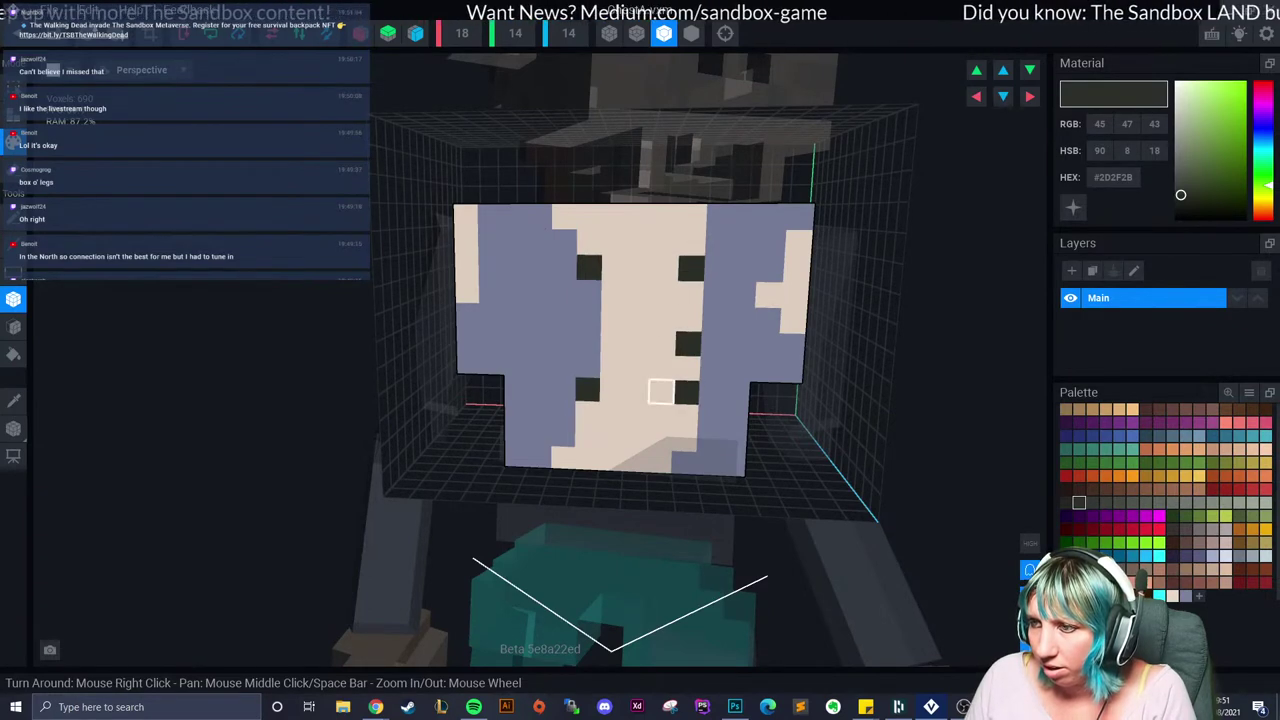
key("ctrl+z")
key("ctrl+z")
left_click(686, 416)
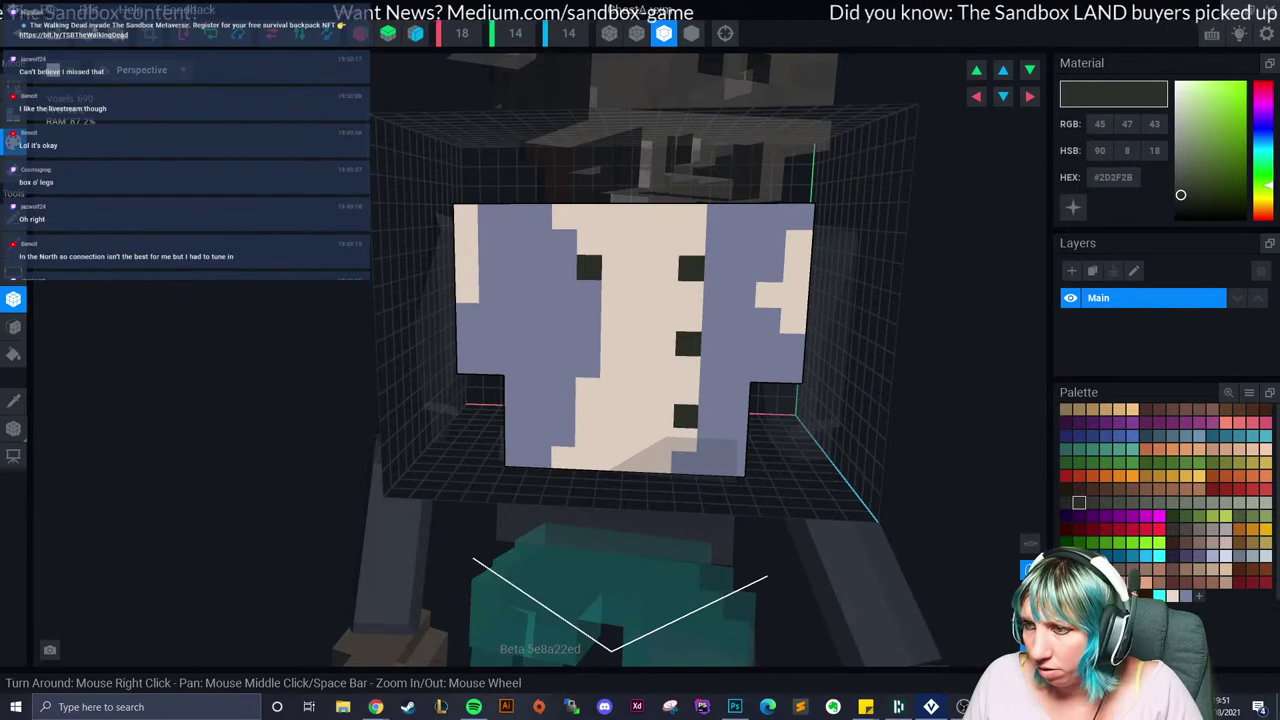
left_click(587, 413)
left_click(613, 343)
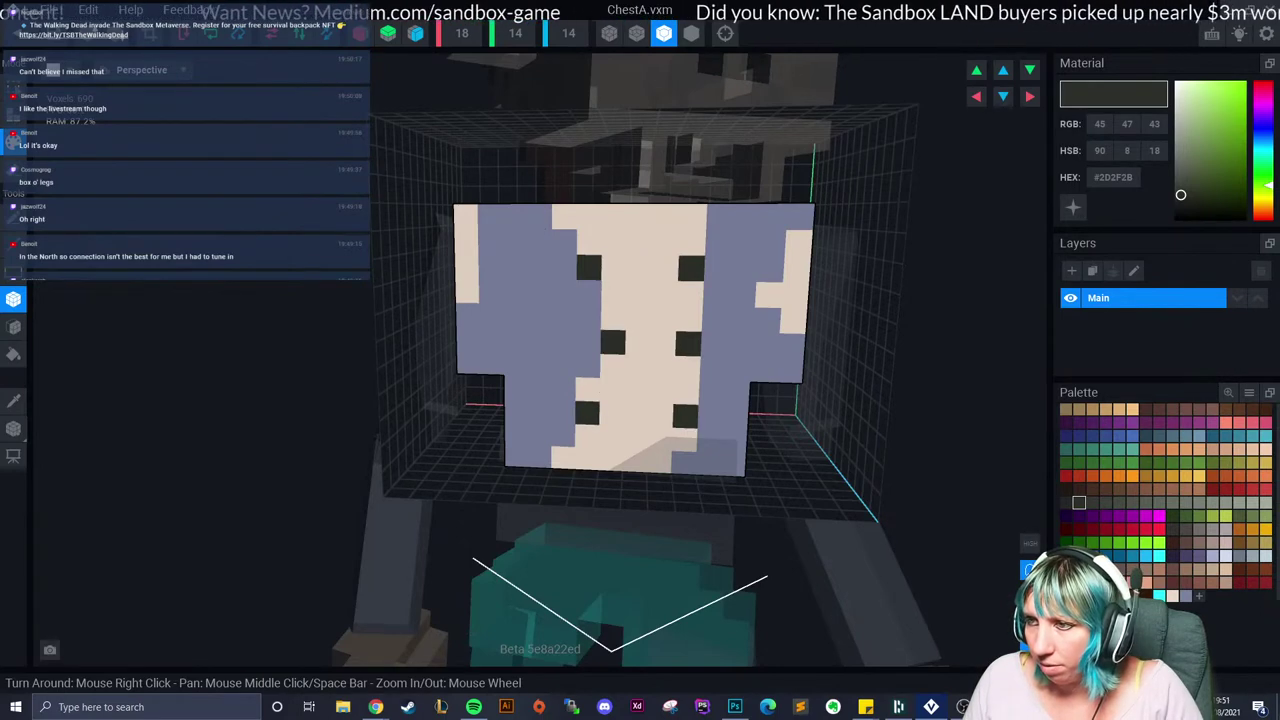
Step: Widen the dark rib gaps by one voxel toward the centre, leaving a one-voxel breastbone between them
left_click(614, 268)
left_click(665, 268)
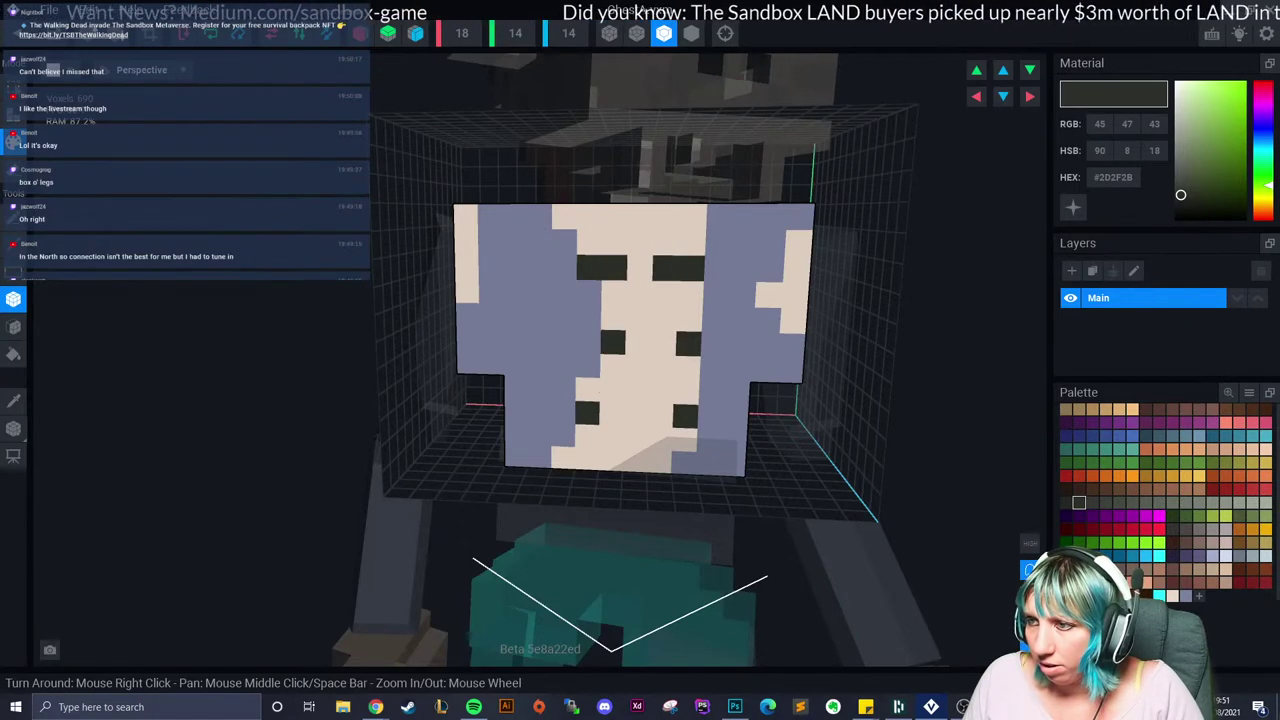
left_click(664, 343)
left_click(612, 414)
left_click(662, 416)
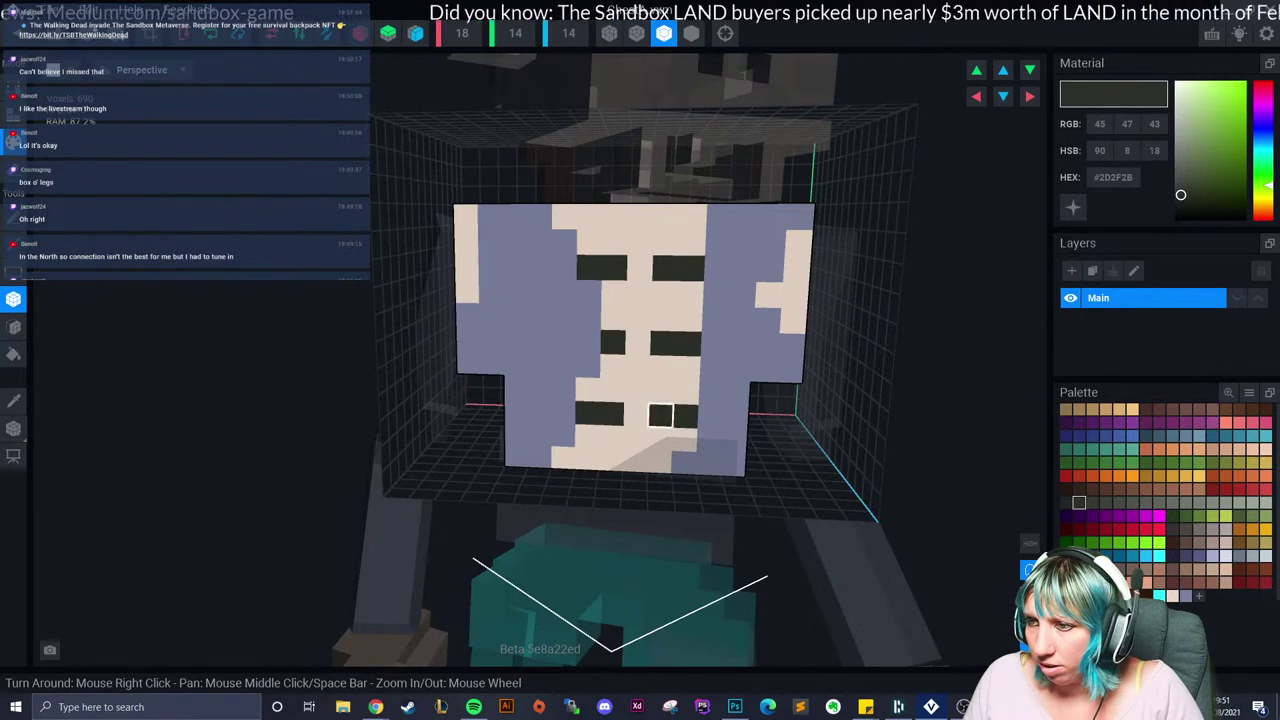
Step: Extend each dark rib gap down by one row so the gaps are two voxels high
scroll(617, 402, "down", 5)
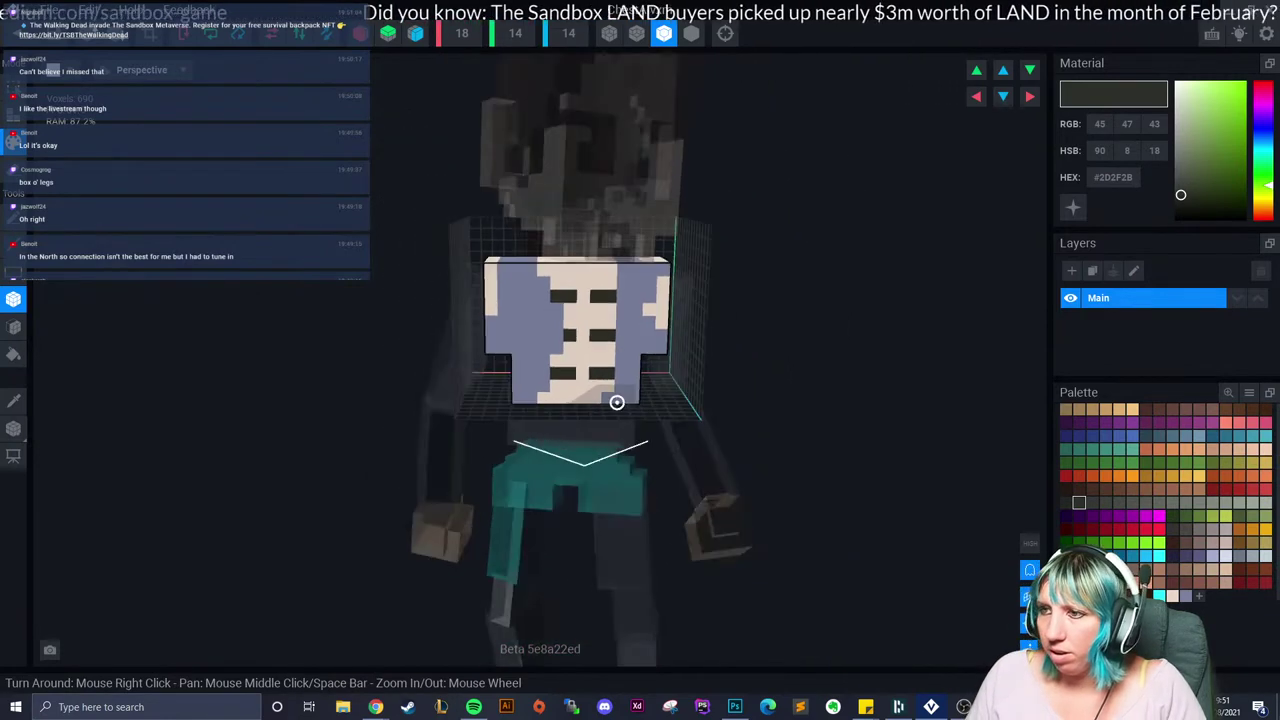
scroll(617, 402, "up", 3)
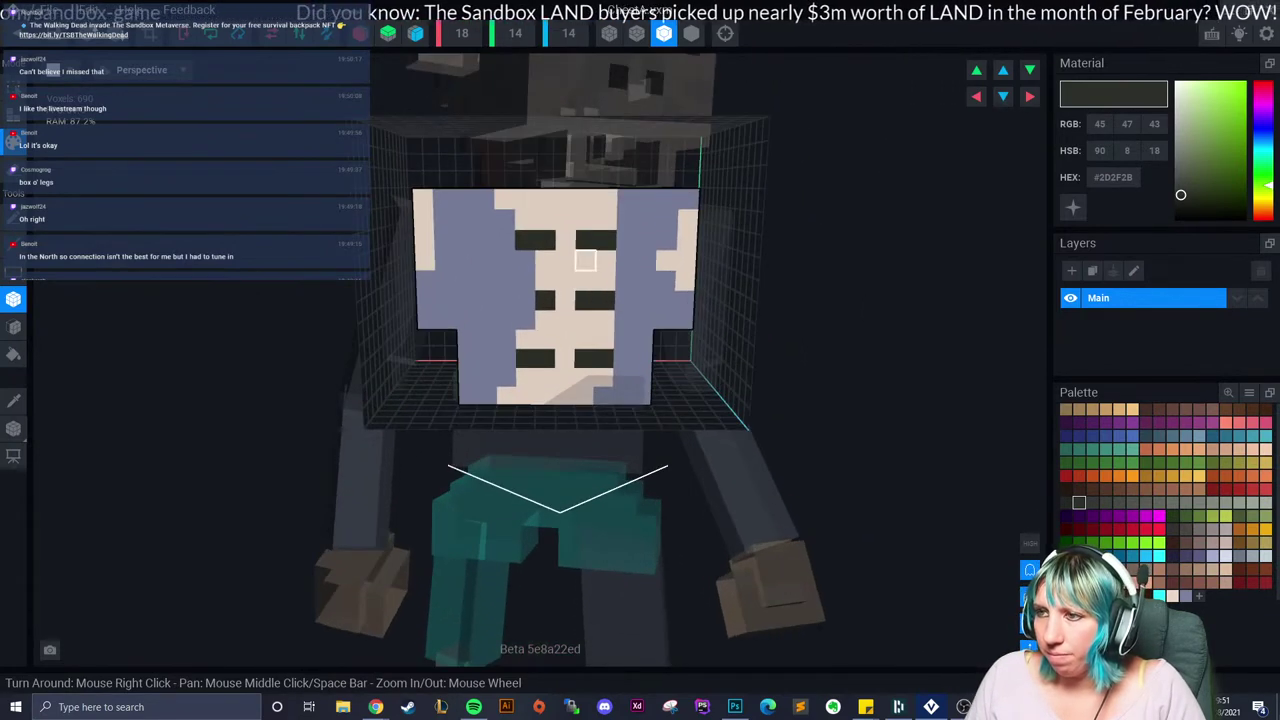
left_click(585, 260)
left_click(545, 260)
left_click(586, 320)
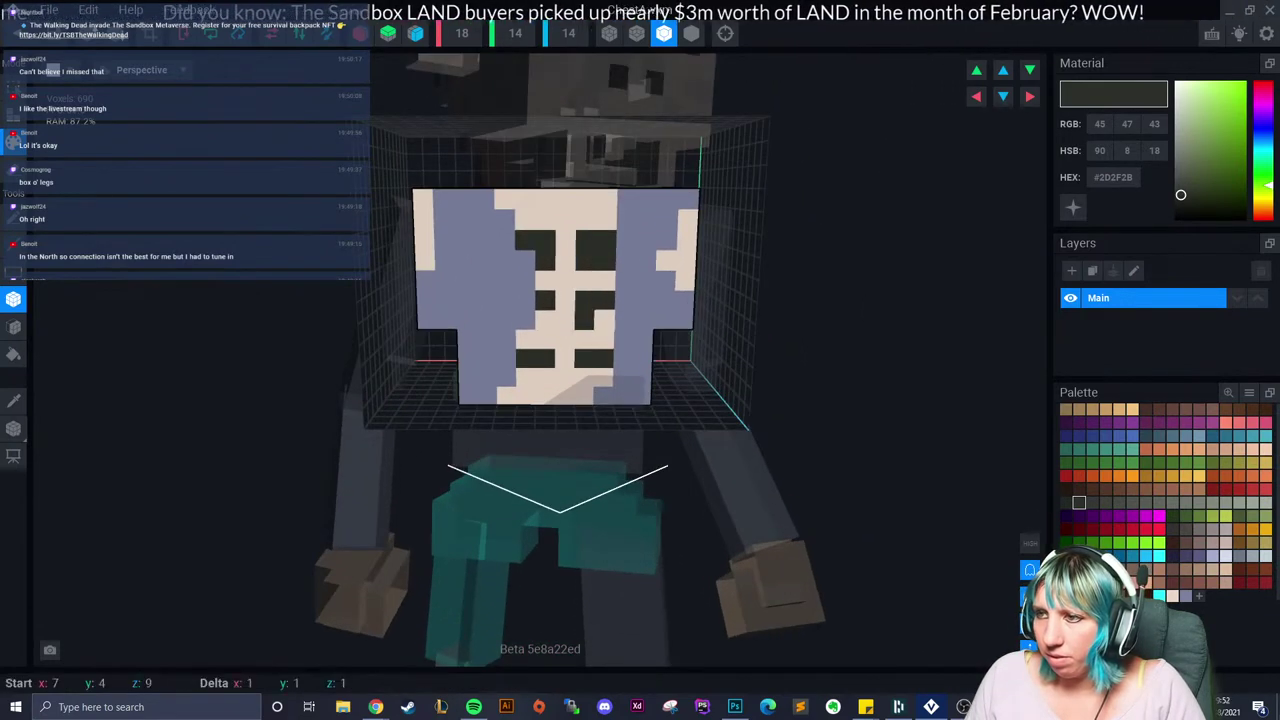
left_click_drag(586, 320, 604, 320)
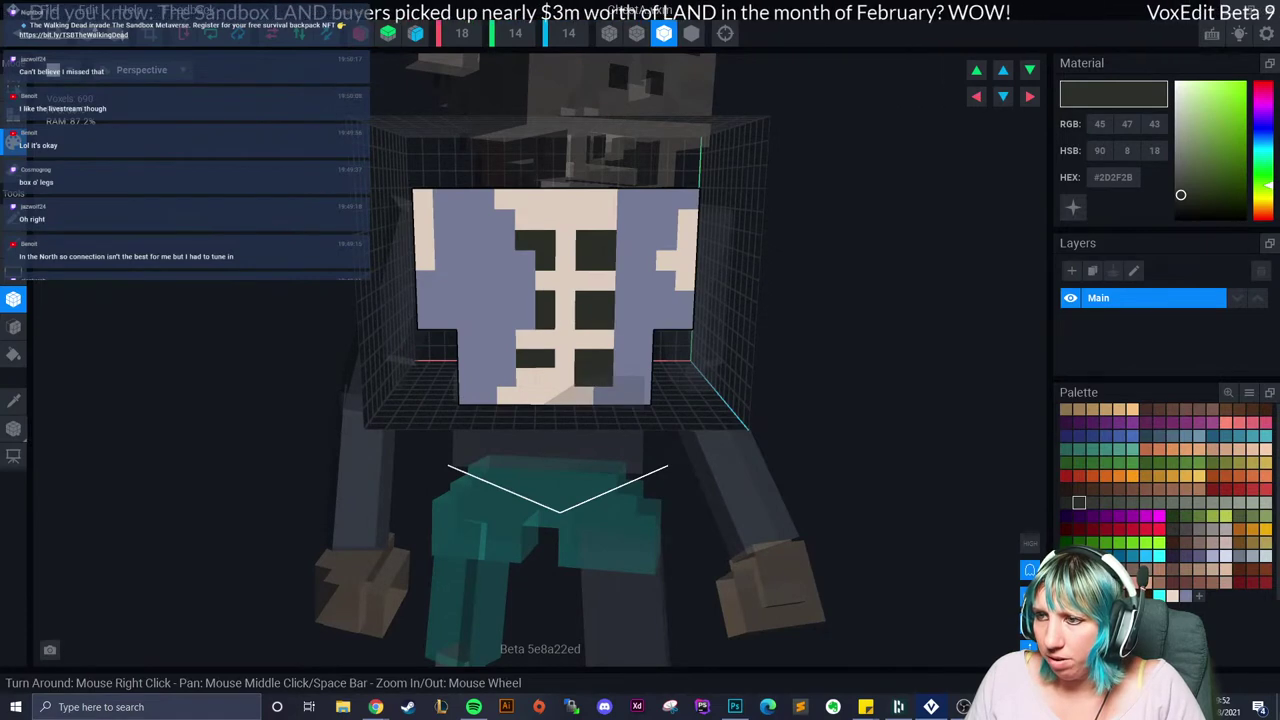
scroll(535, 377, "down", 3)
scroll(555, 405, "up", 4)
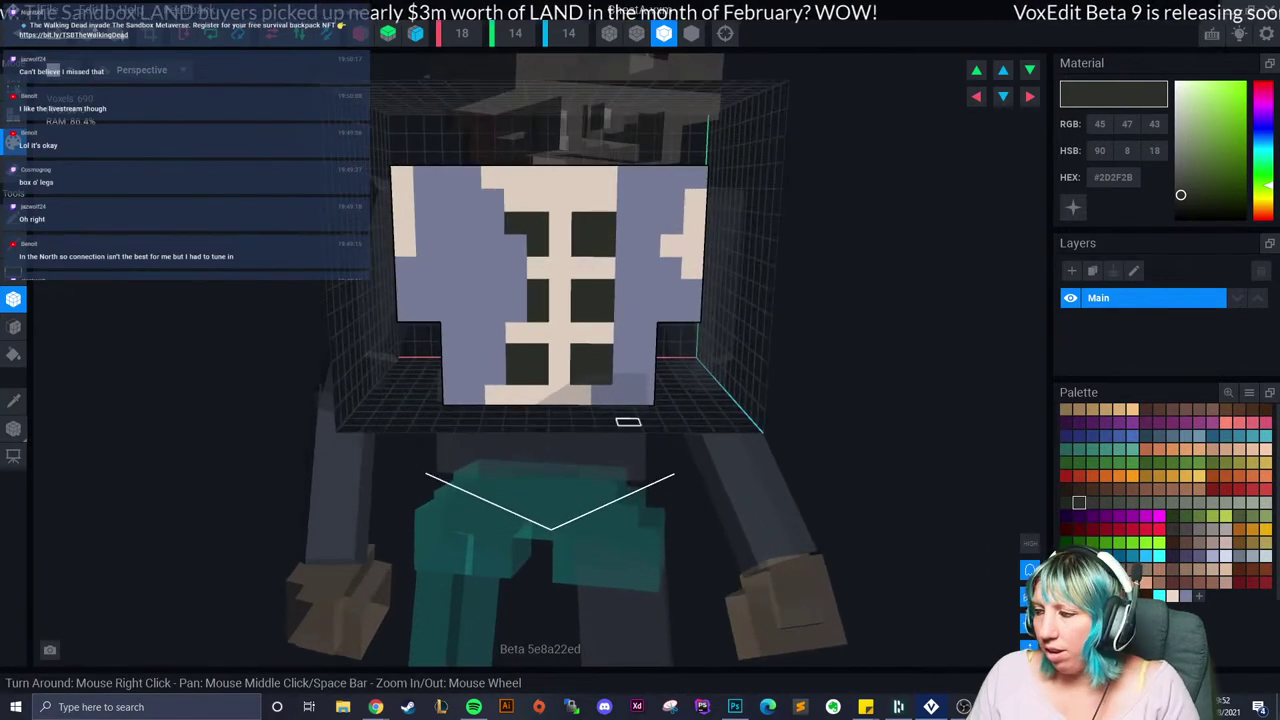
Step: Try painting the breastbone and the ribs between the dark gaps in #BFA48E
left_click(1092, 582)
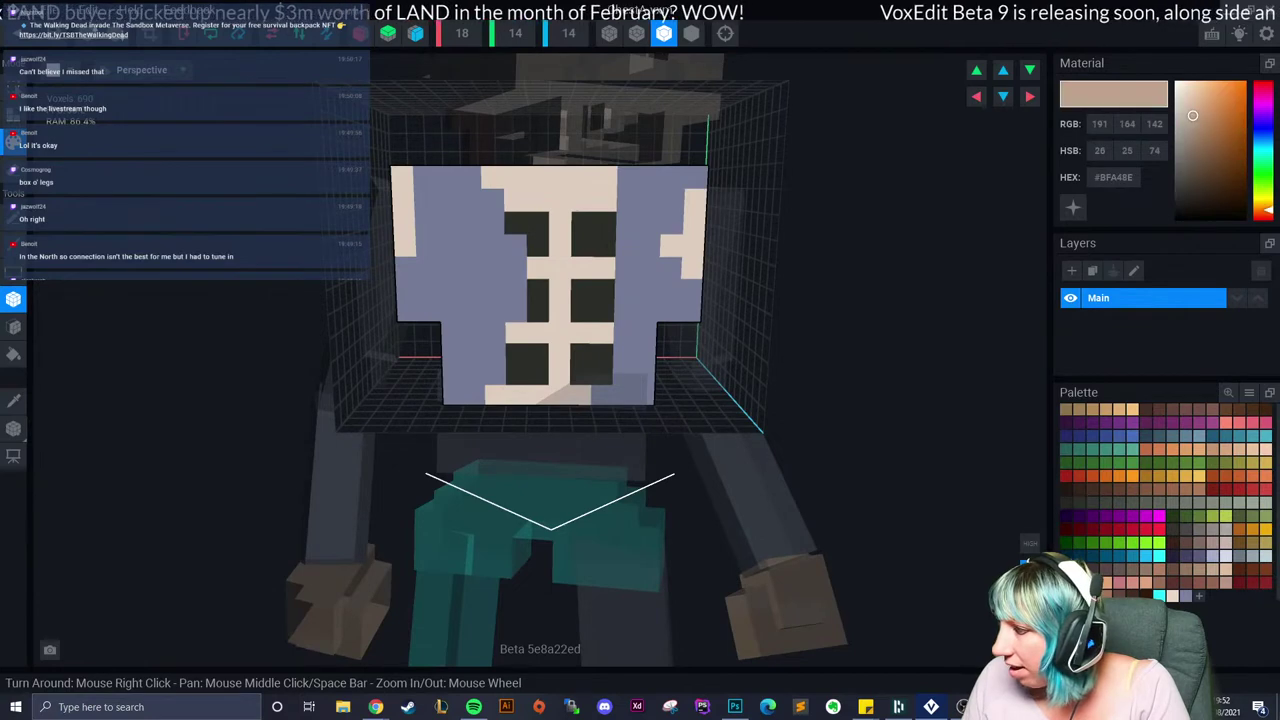
mouse_move(560, 223)
left_mouse_down()
mouse_move(582, 290)
mouse_move(560, 374)
left_mouse_up()
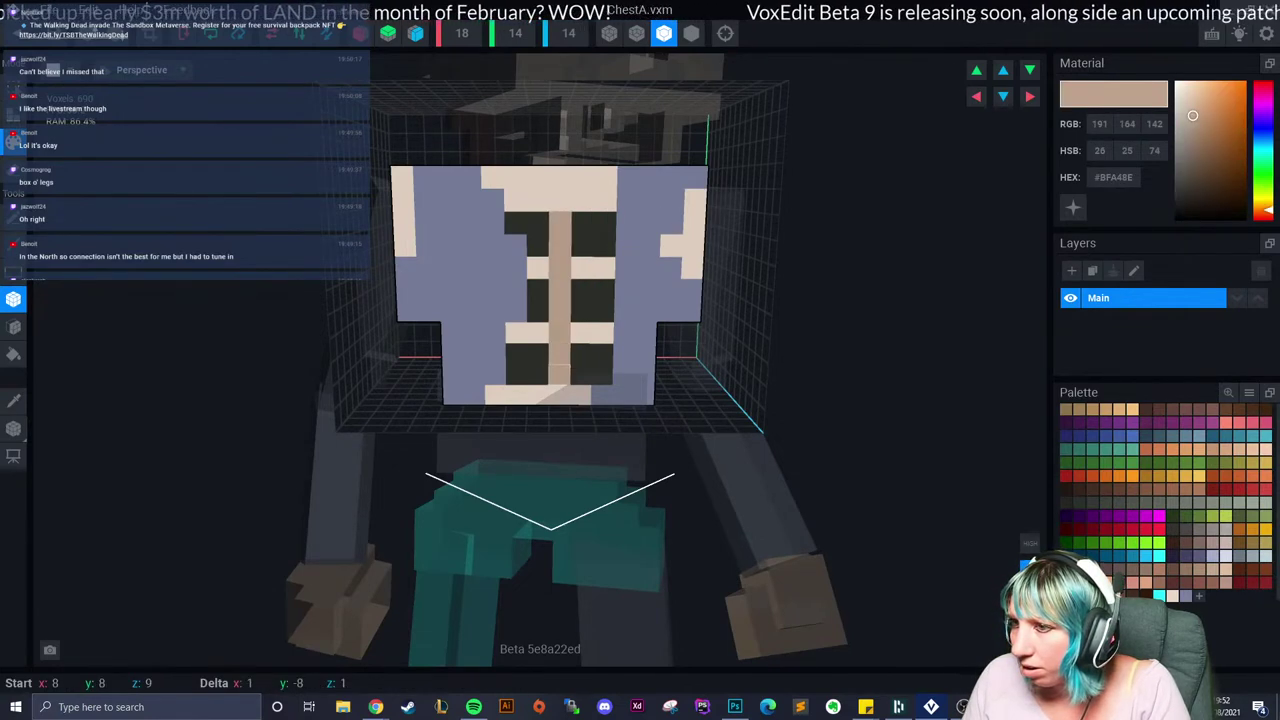
left_click(516, 332)
left_click_drag(516, 332, 602, 333)
left_click_drag(538, 267, 604, 268)
mouse_move(604, 268)
right_mouse_down()
mouse_move(612, 330)
mouse_move(540, 170)
right_mouse_up()
left_click_drag(516, 201, 604, 201)
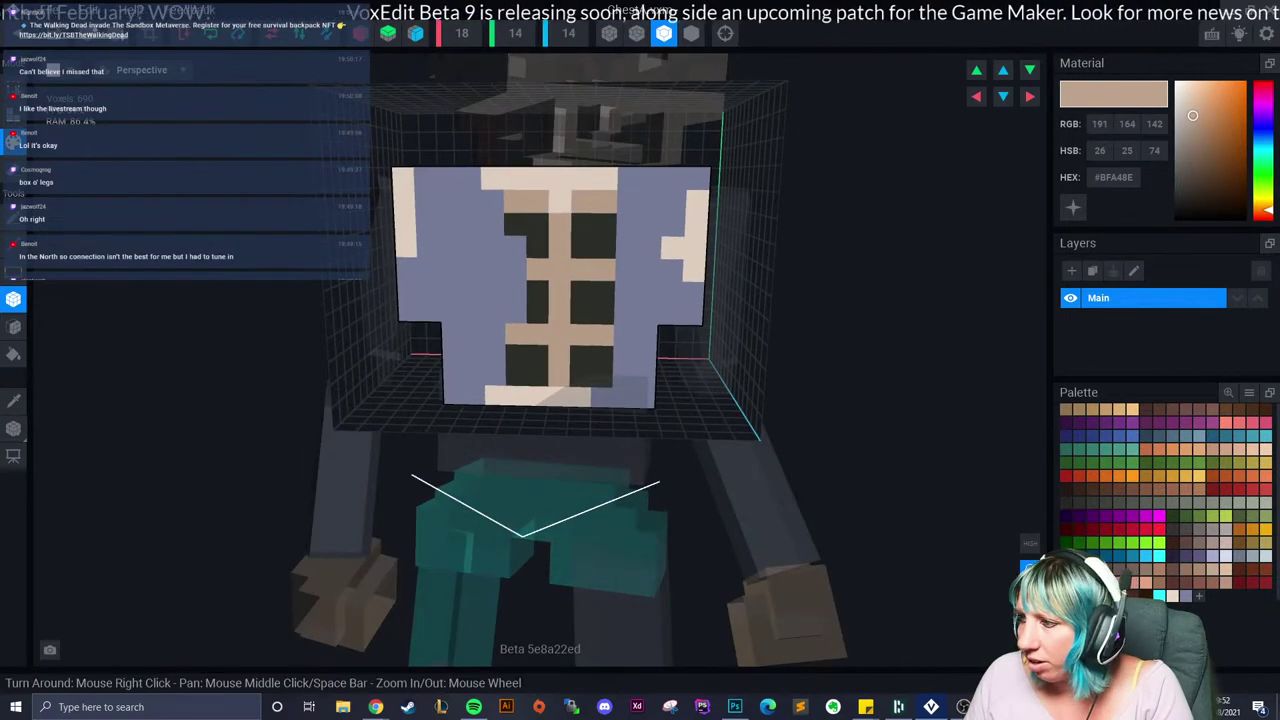
Step: Recolour the tan breastbone and ribs back to the bone colour #EBD8C8
left_click(1172, 595)
left_click(13, 327)
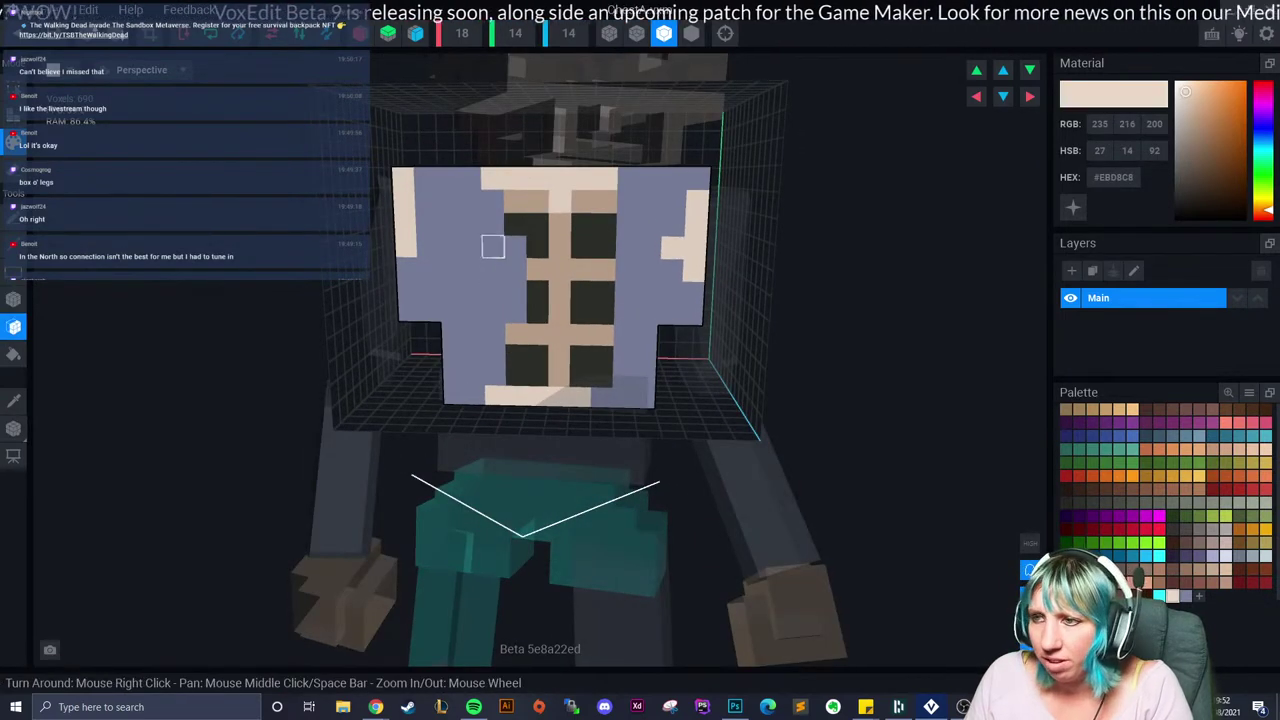
left_click(559, 269)
left_click(537, 225)
left_click(594, 202)
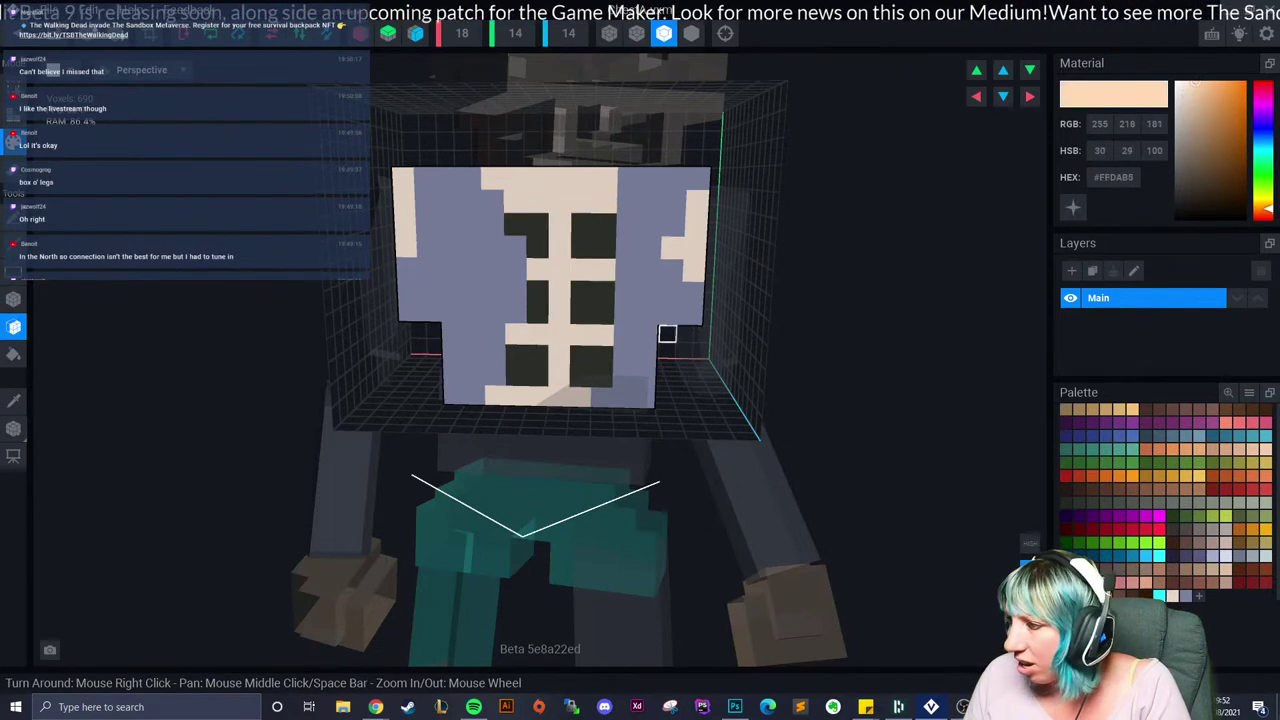
Step: Paint skin-coloured #FFDAB5 voxels along both jacket edges above the upper rib gaps, stepped on one side and a straight two-voxel column on the other
right_click_drag(667, 334, 680, 346)
left_click(13, 299)
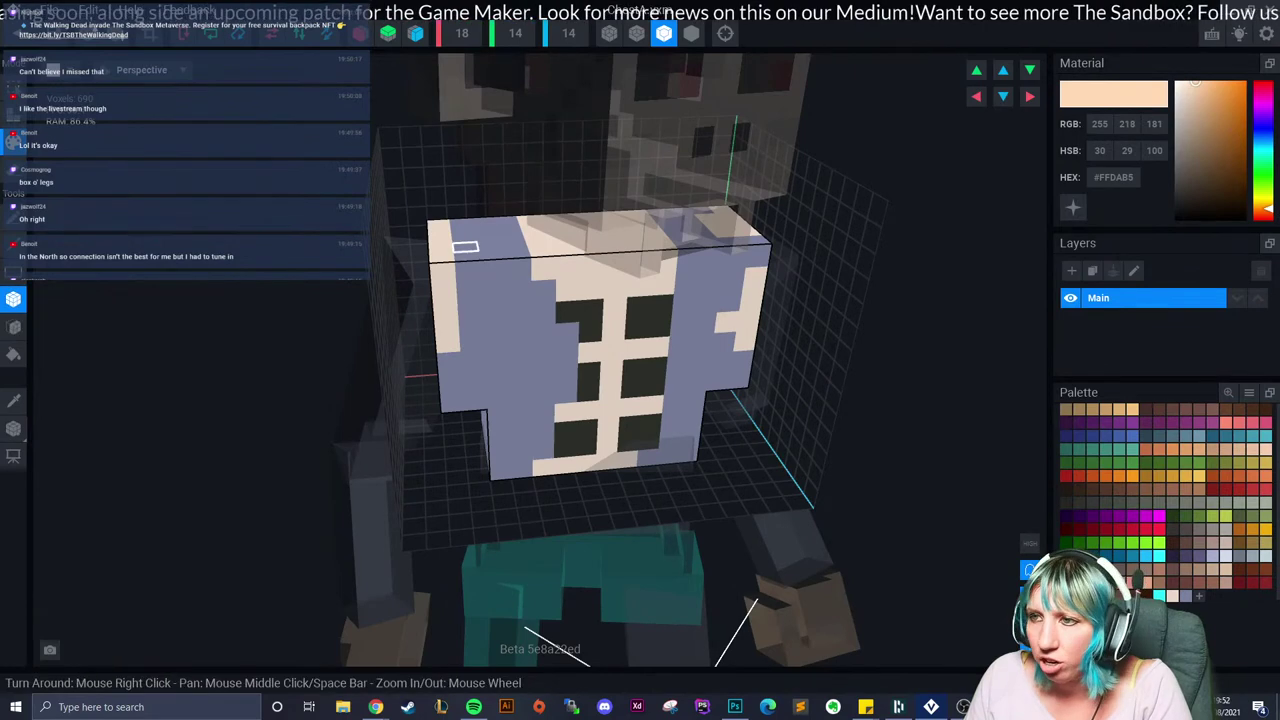
left_click_drag(527, 222, 543, 267)
left_click(567, 290)
right_click_drag(640, 305, 626, 291)
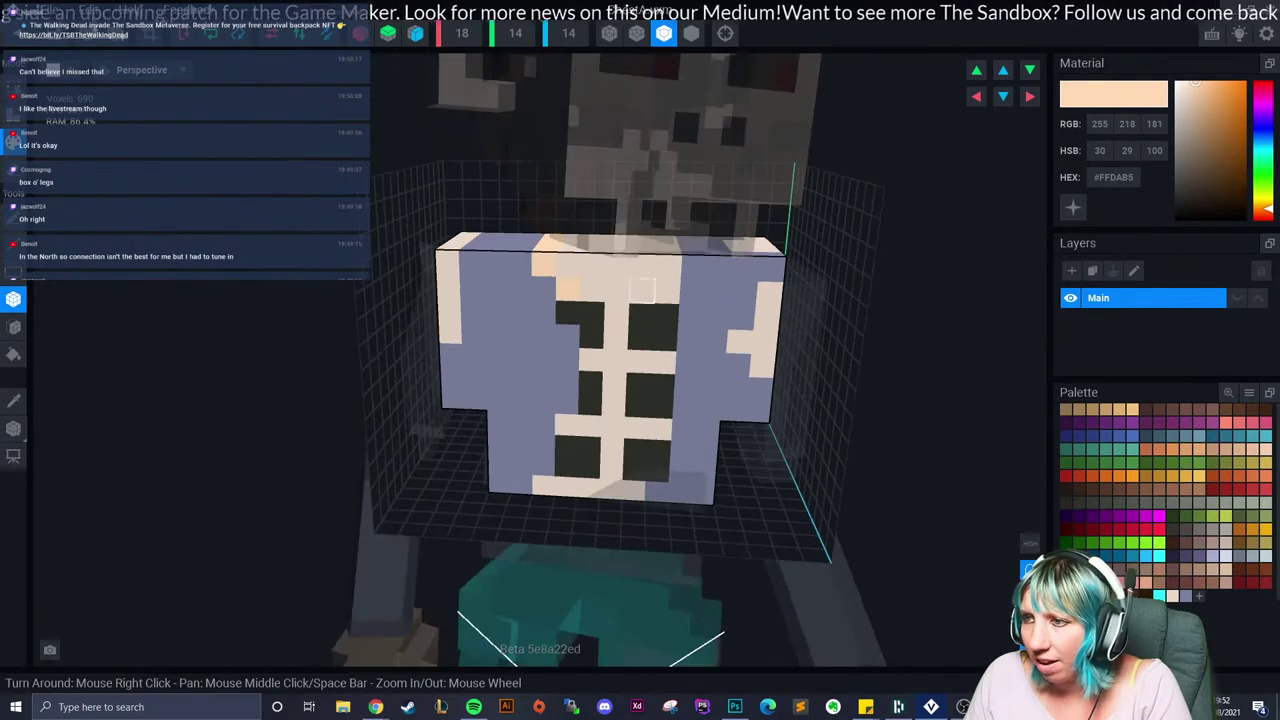
mouse_move(668, 291)
left_mouse_down()
mouse_move(668, 266)
mouse_move(692, 250)
left_mouse_up()
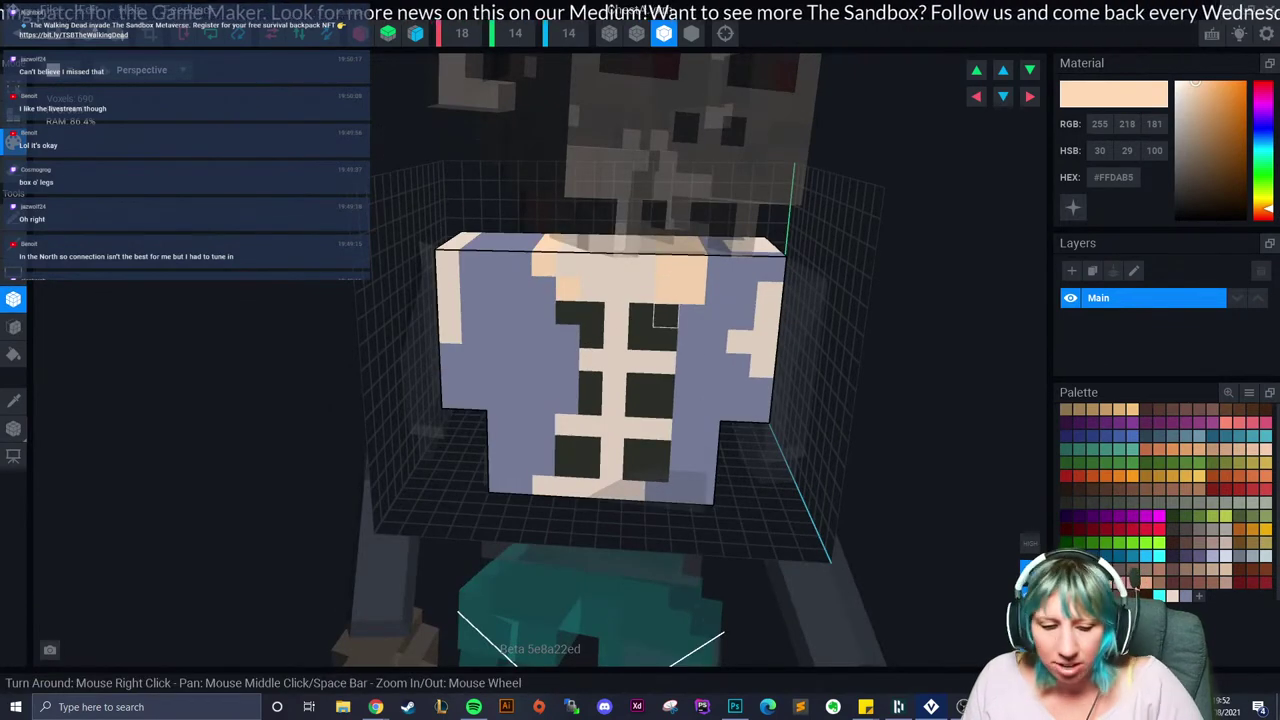
left_click_drag(667, 291, 667, 291)
left_click_drag(667, 242, 667, 242)
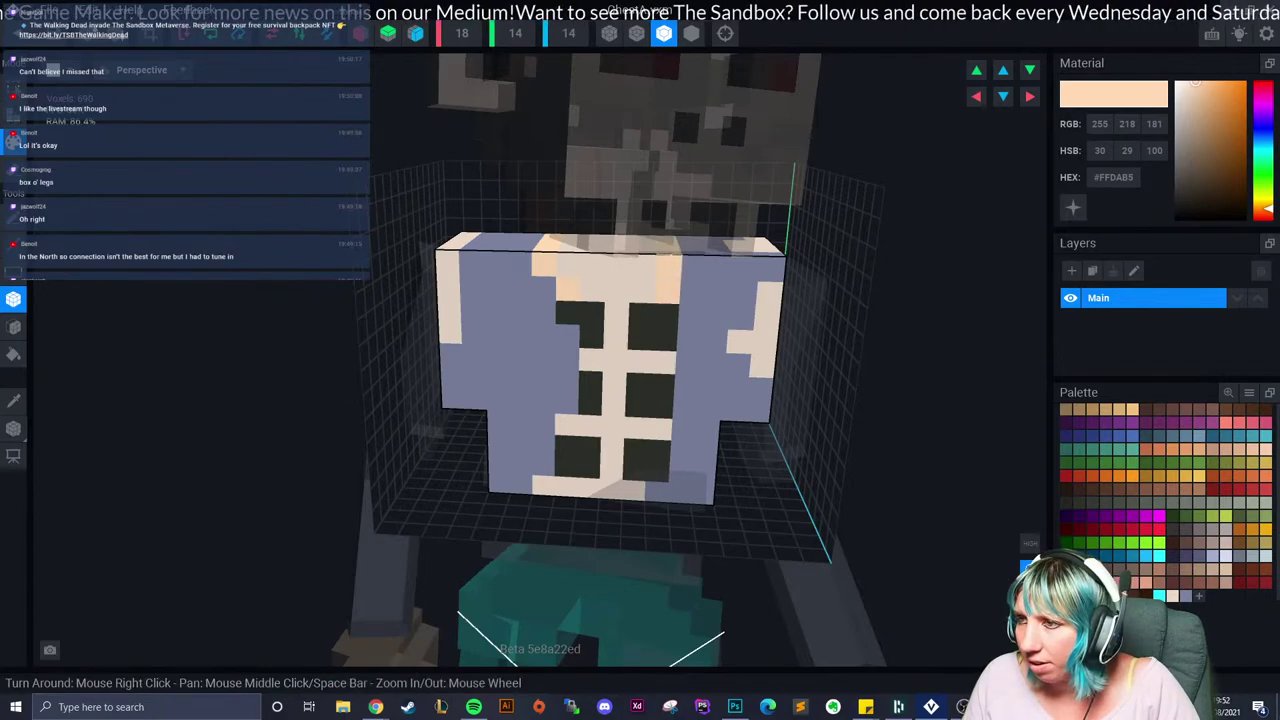
right_click_drag(669, 254, 648, 302)
left_click_drag(648, 302, 737, 315)
right_click_drag(735, 312, 616, 330)
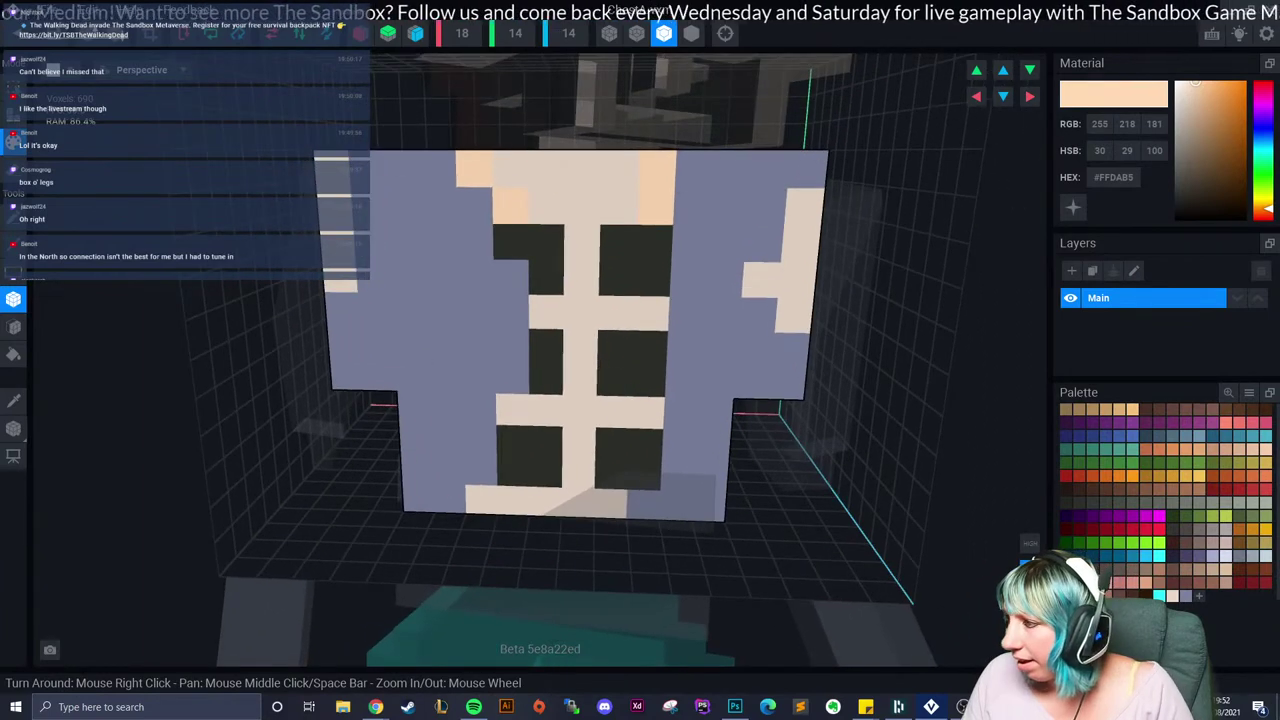
Step: Paint glowing #2AF4FF voxels on the ribs of one side, two on the upper rib and one on the outer end of the rib below
left_click(1159, 595)
left_click(1073, 207)
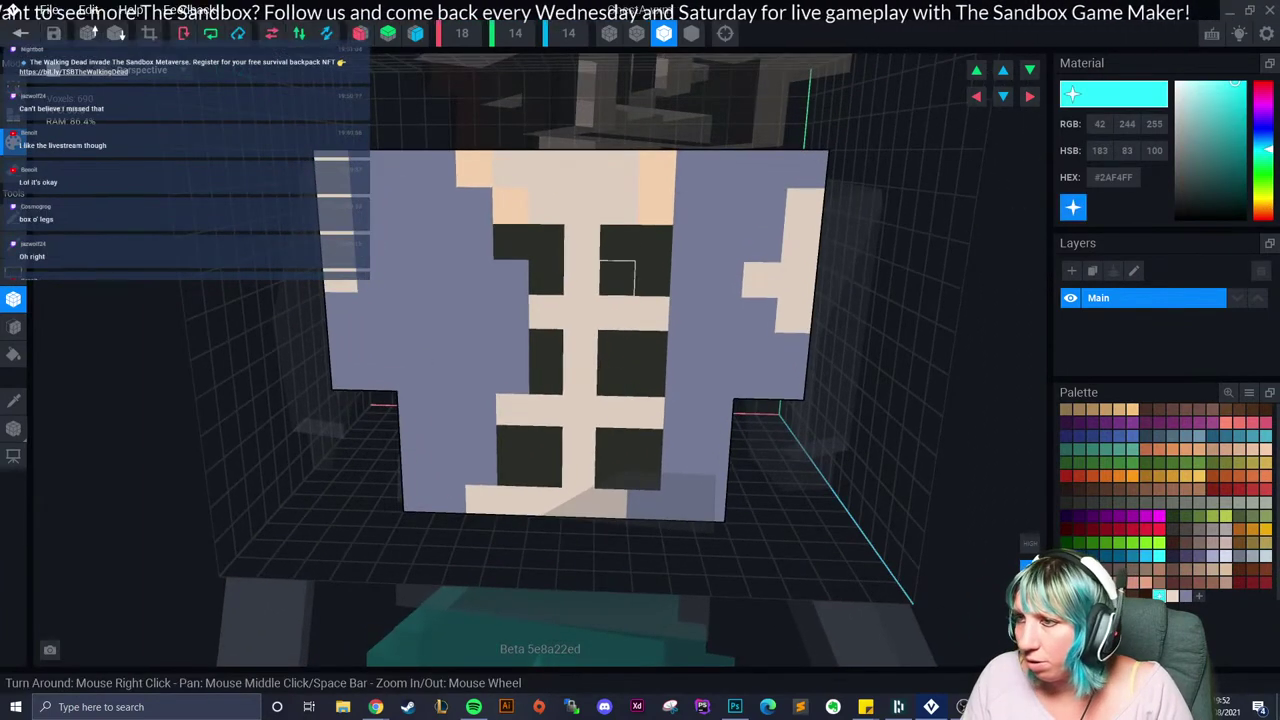
left_click(616, 312)
left_click(651, 313)
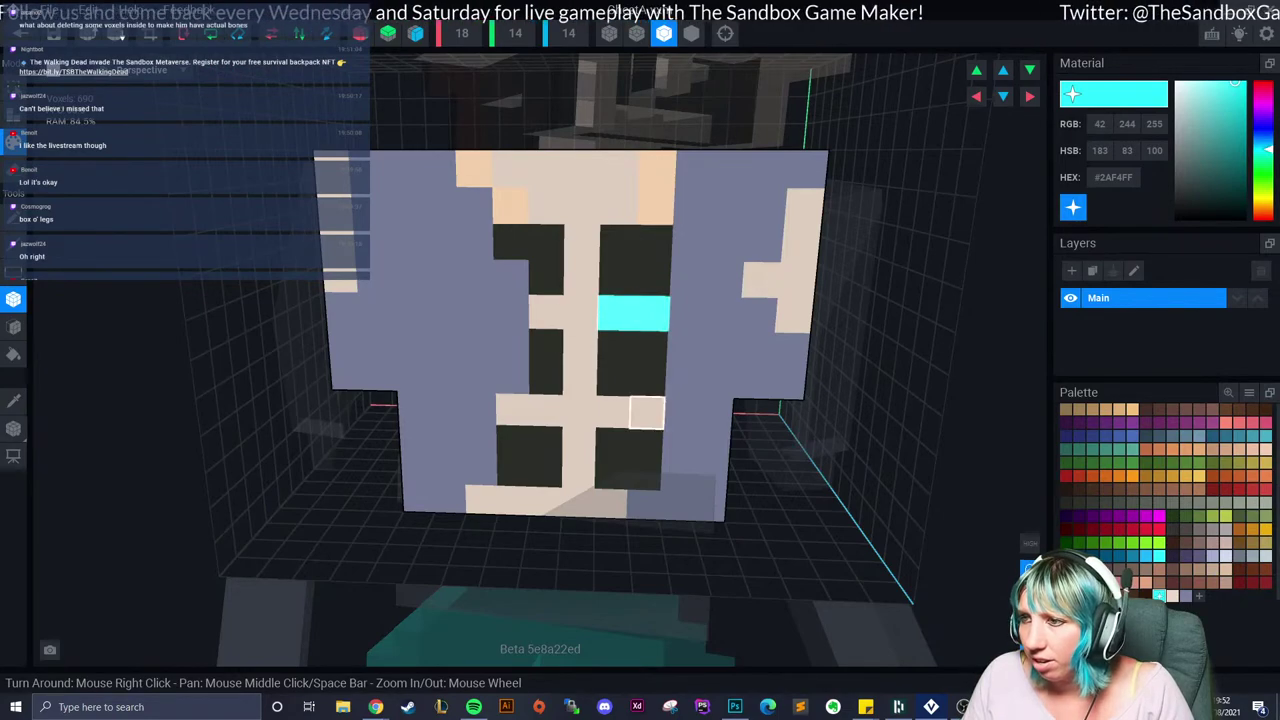
scroll(610, 503, "down", 5)
scroll(649, 466, "up", 4)
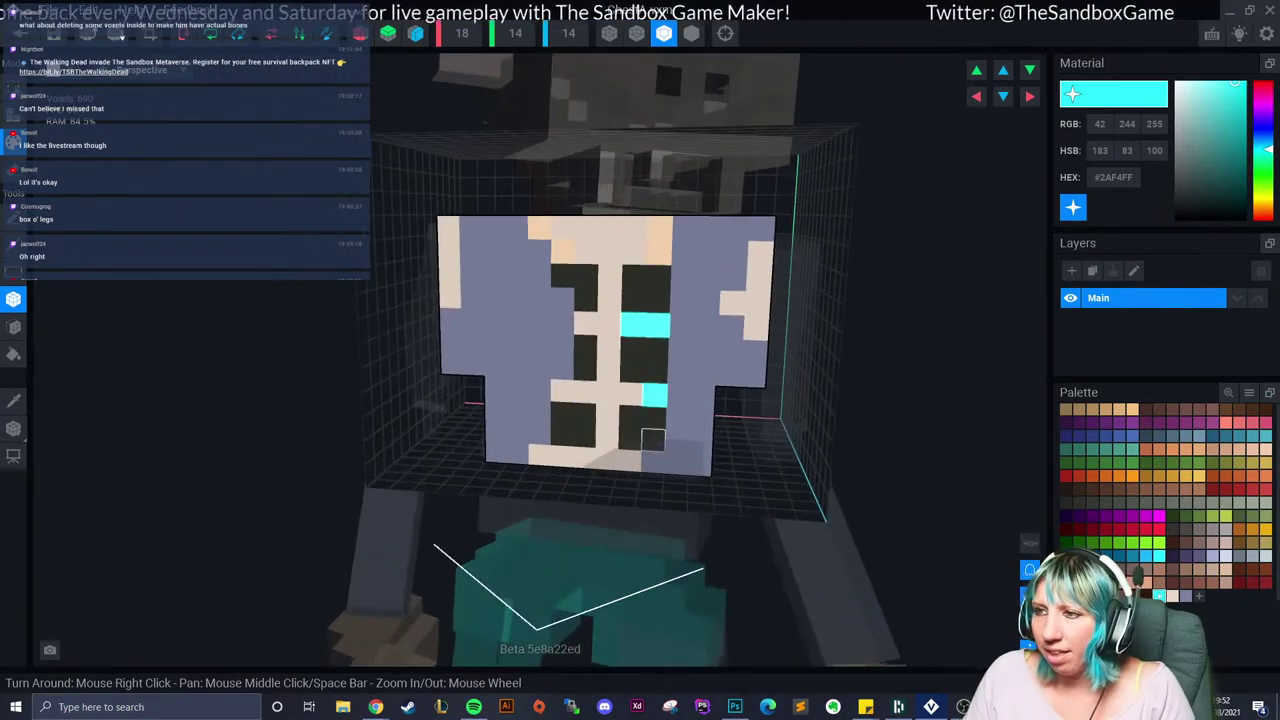
Step: Paint an #F9991C orange emblem on the wider jacket front: a two-by-two square with one voxel diagonally off each corner
left_click(1132, 476)
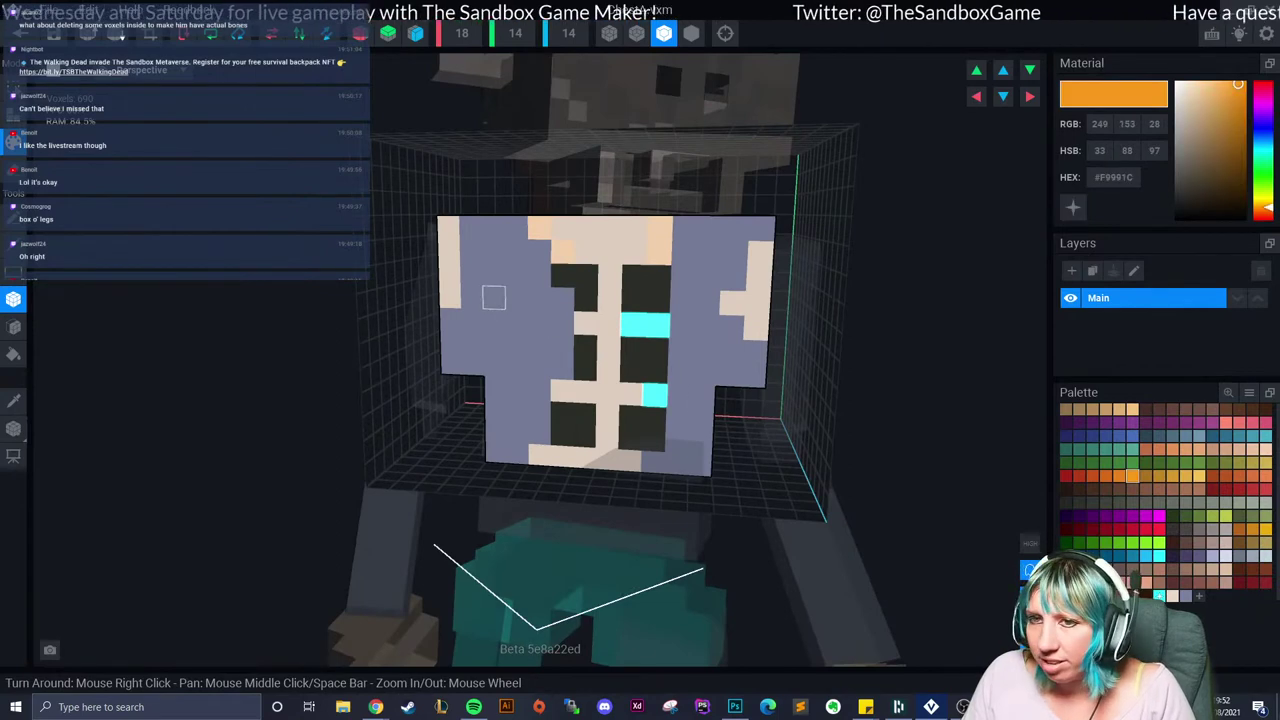
left_click(494, 297)
left_click(494, 320)
left_click(516, 298)
left_click(539, 343)
left_click(472, 343)
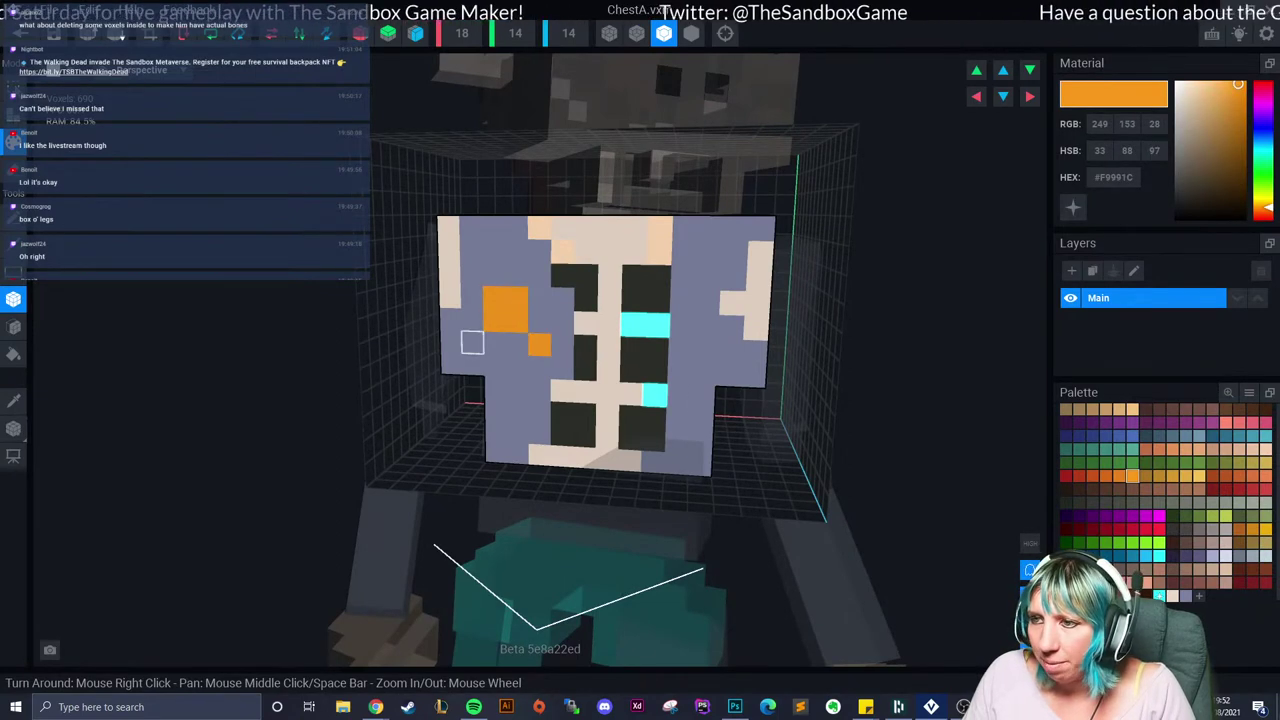
left_click(472, 275)
left_click(539, 275)
scroll(517, 410, "down", 3)
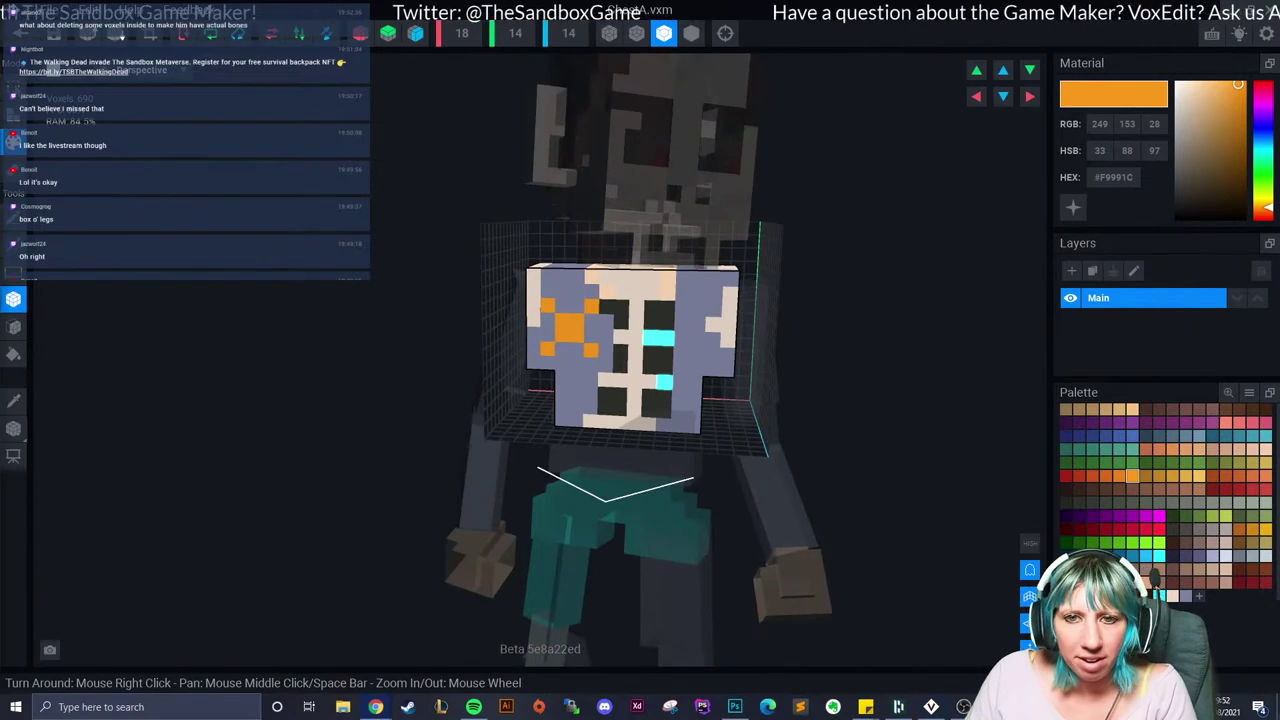
scroll(600, 340, "up", 5)
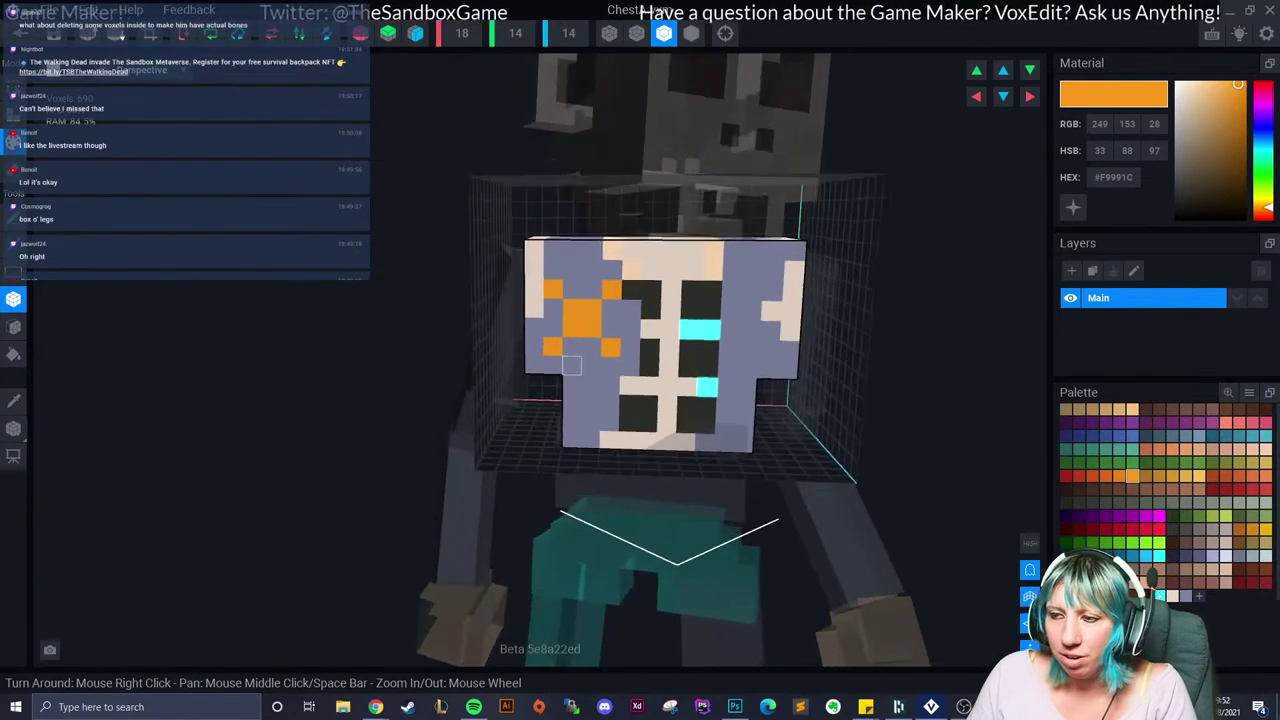
scroll(557, 346, "up", 4)
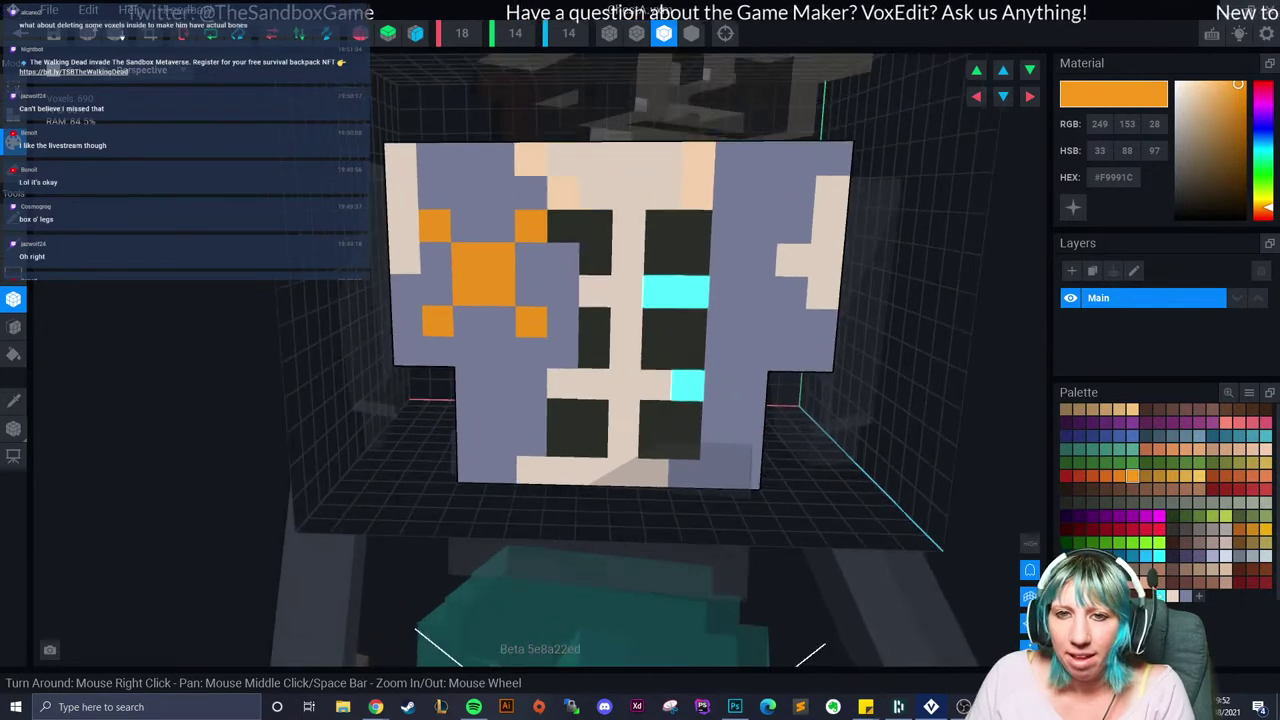
Step: Paint dark red #82221B stripes on the plain jacket front, three voxels down from the shoulder and two voxels lower beside the ribs
left_click(1212, 489)
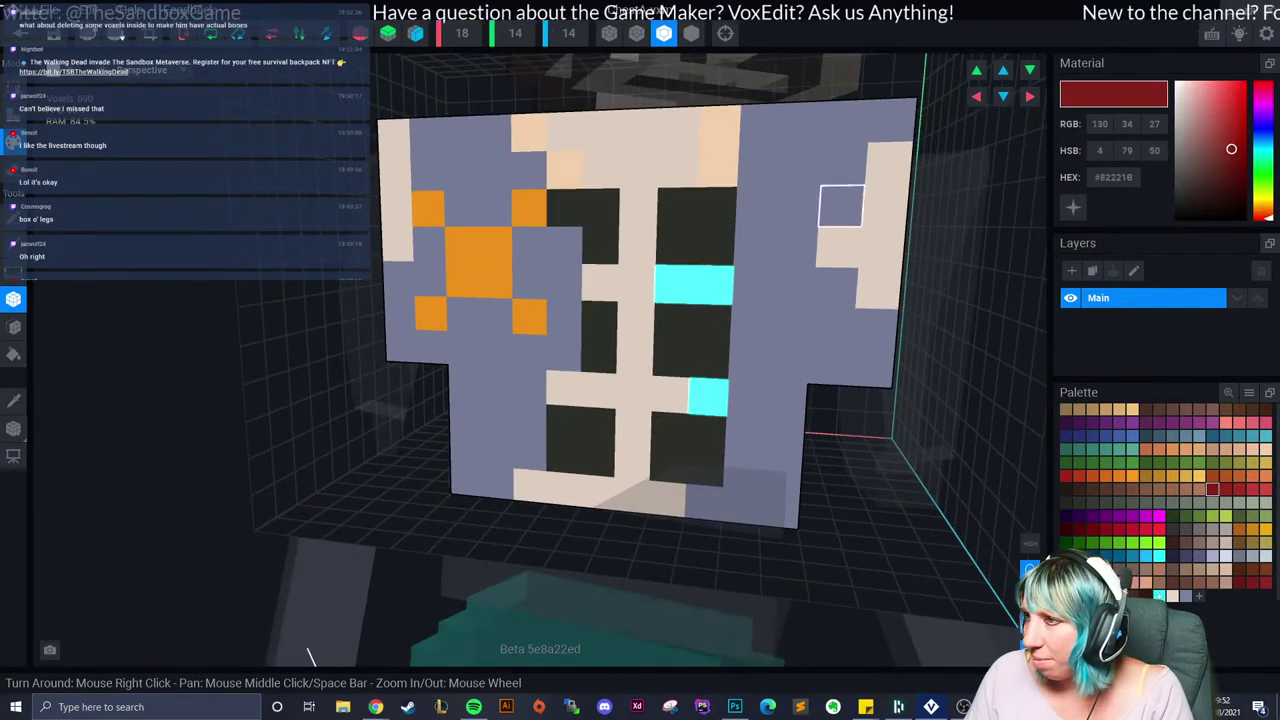
left_click(846, 121)
right_click_drag(752, 286, 752, 322)
key("ctrl+z")
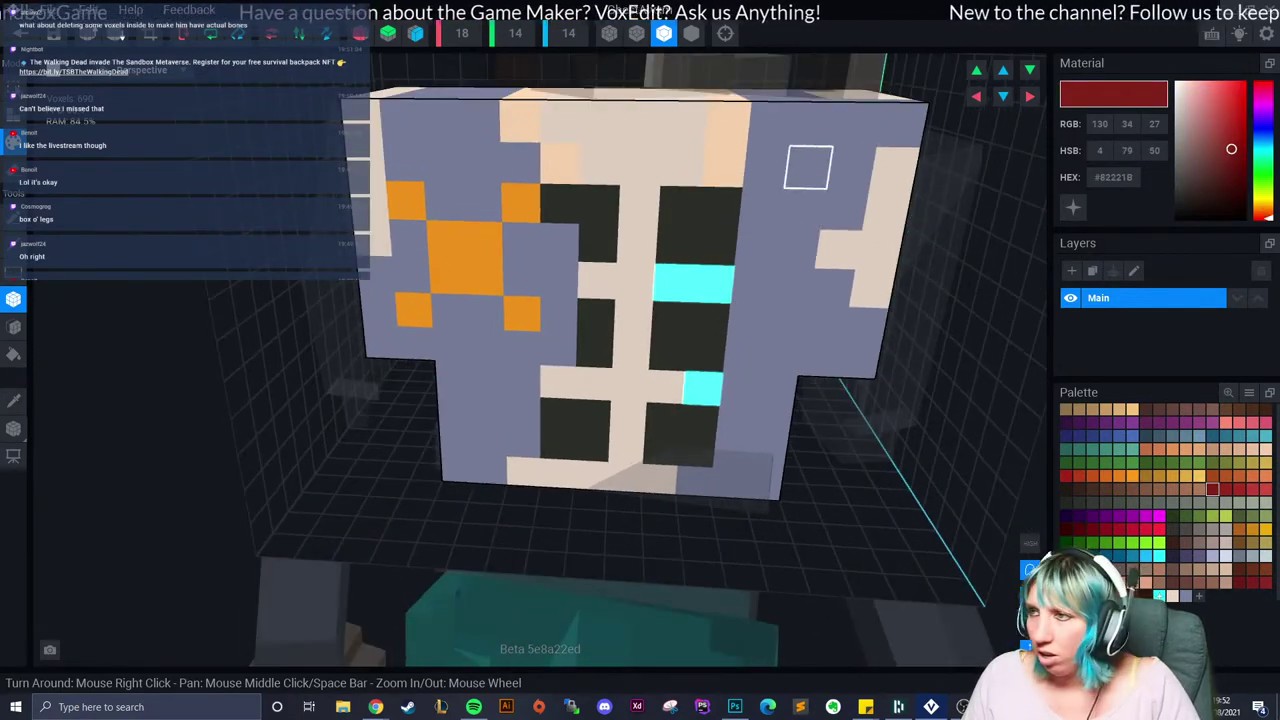
left_click(857, 122)
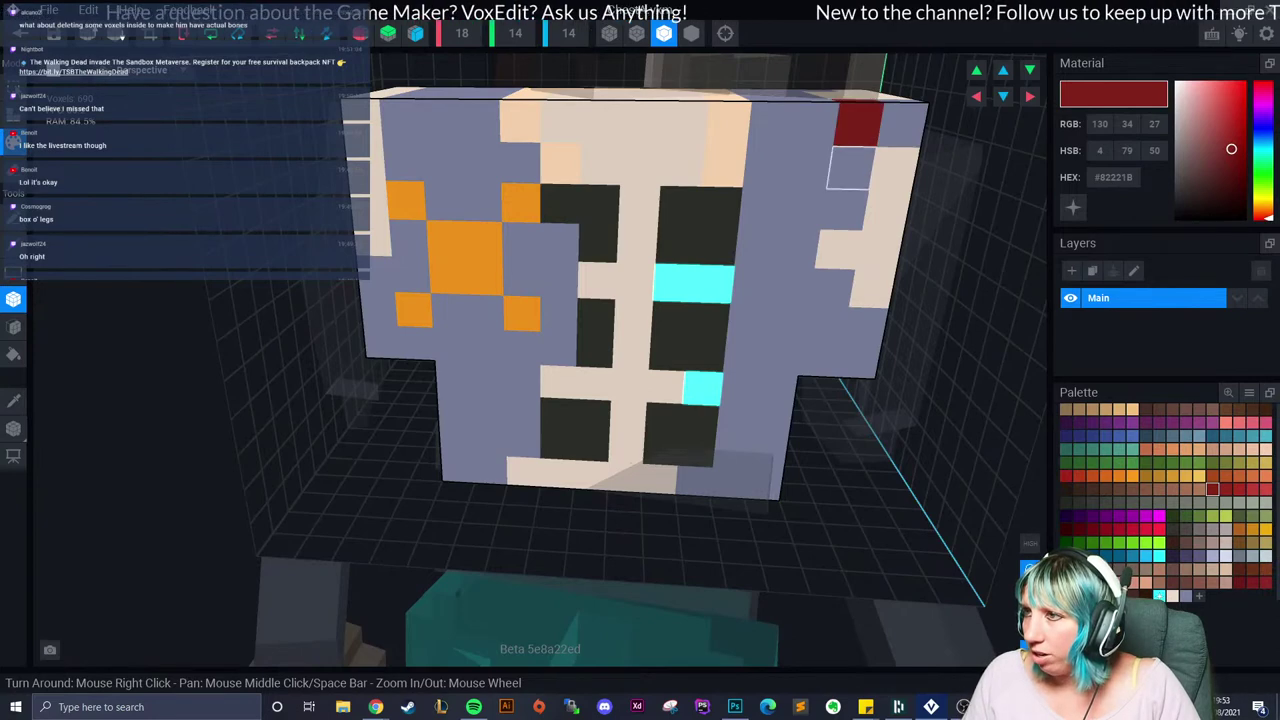
left_click(850, 168)
left_click(845, 210)
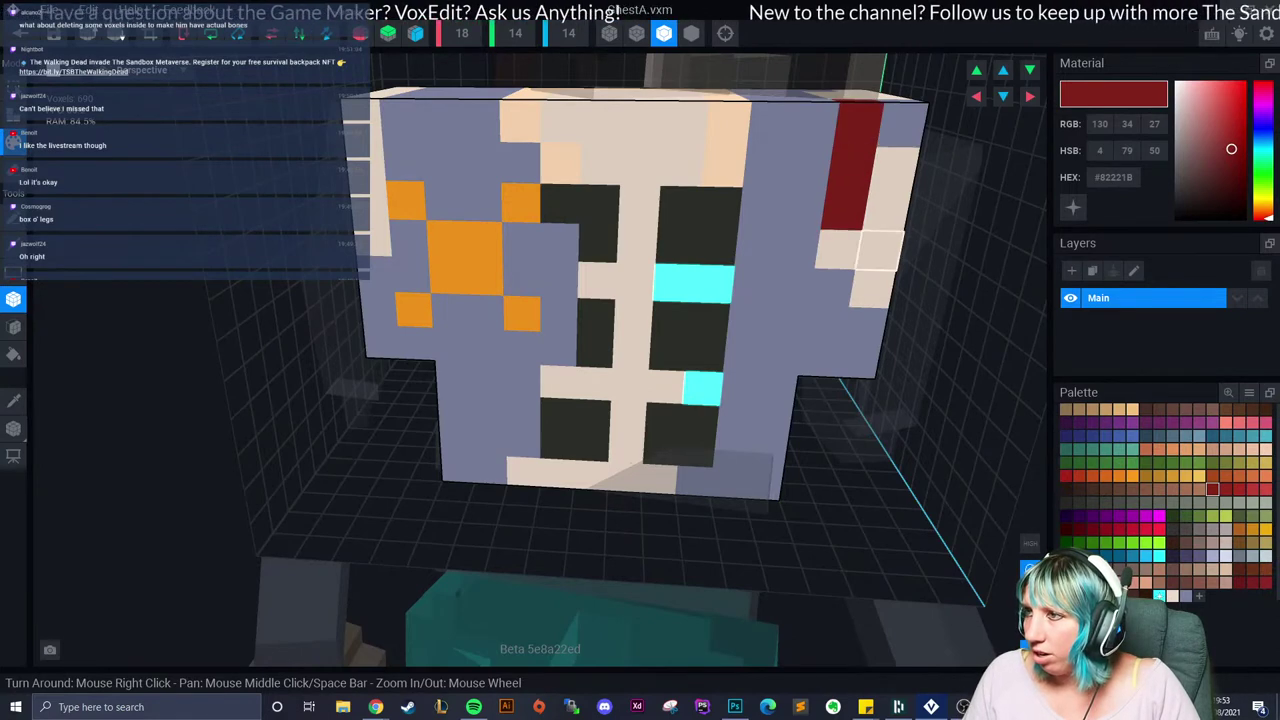
left_click(792, 287)
left_click(787, 324)
scroll(740, 395, "down", 3)
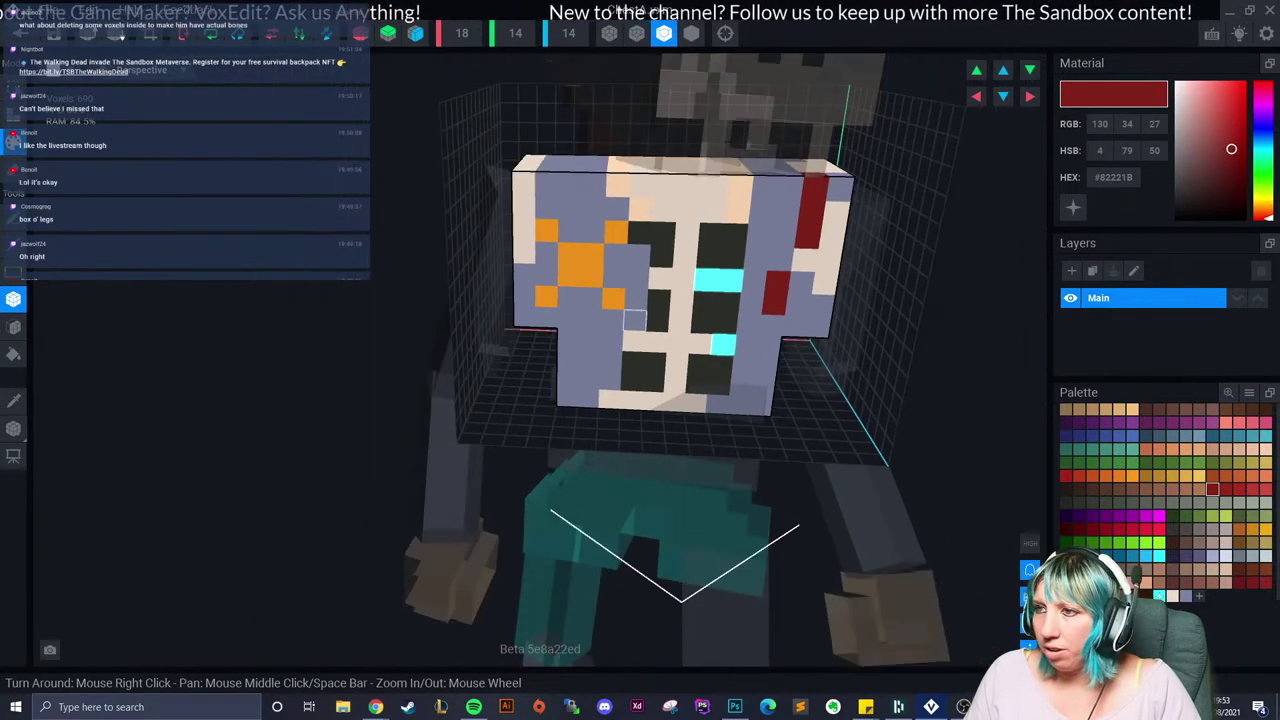
Step: Scatter four single dark red #82221B voxels diagonally above and below the orange emblem on the jacket
left_click(590, 318)
left_click(569, 208)
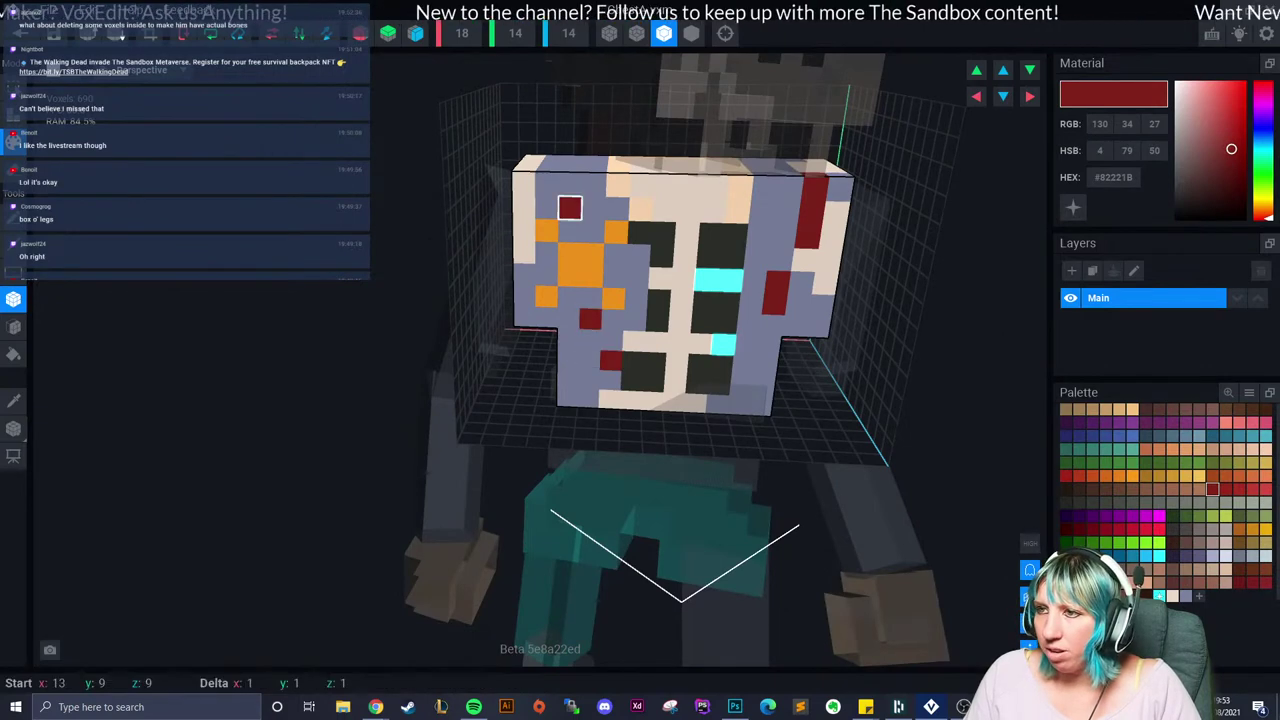
left_click(547, 183)
mouse_move(569, 253)
right_mouse_down()
mouse_move(613, 277)
mouse_move(612, 300)
right_mouse_up()
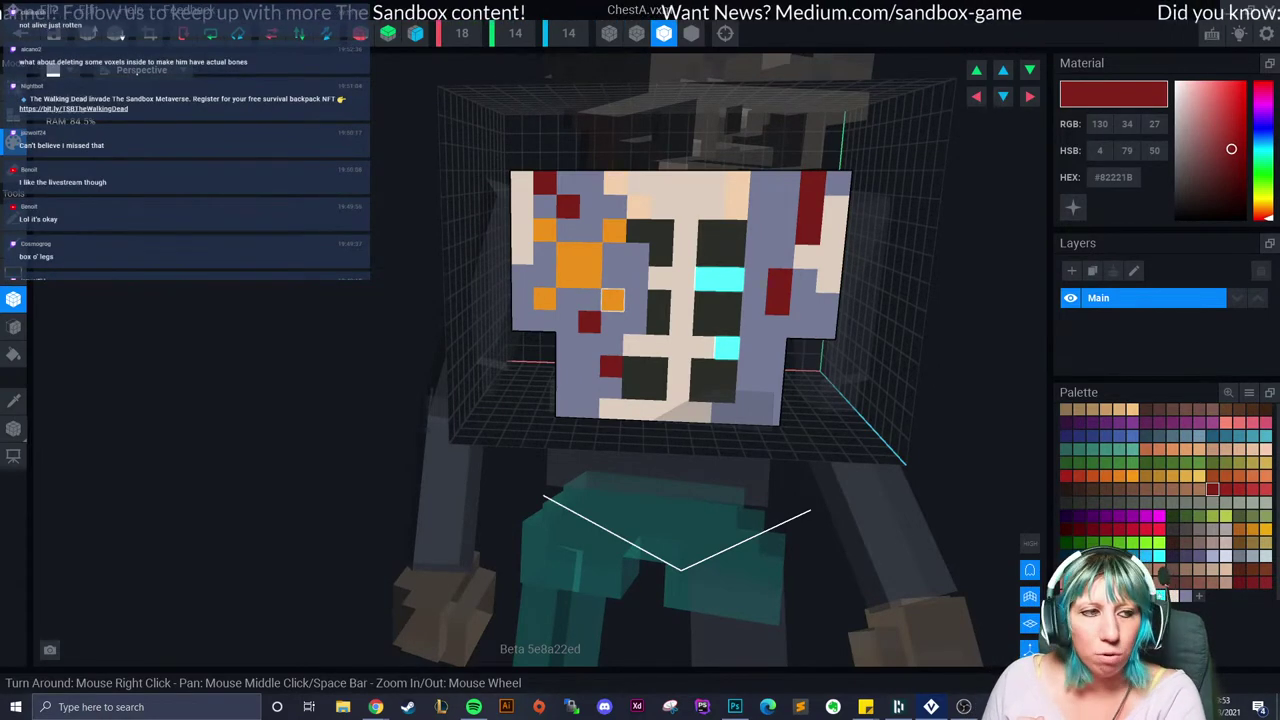
scroll(638, 232, "down", 3)
right_click_drag(638, 232, 636, 278)
scroll(636, 278, "up", 2)
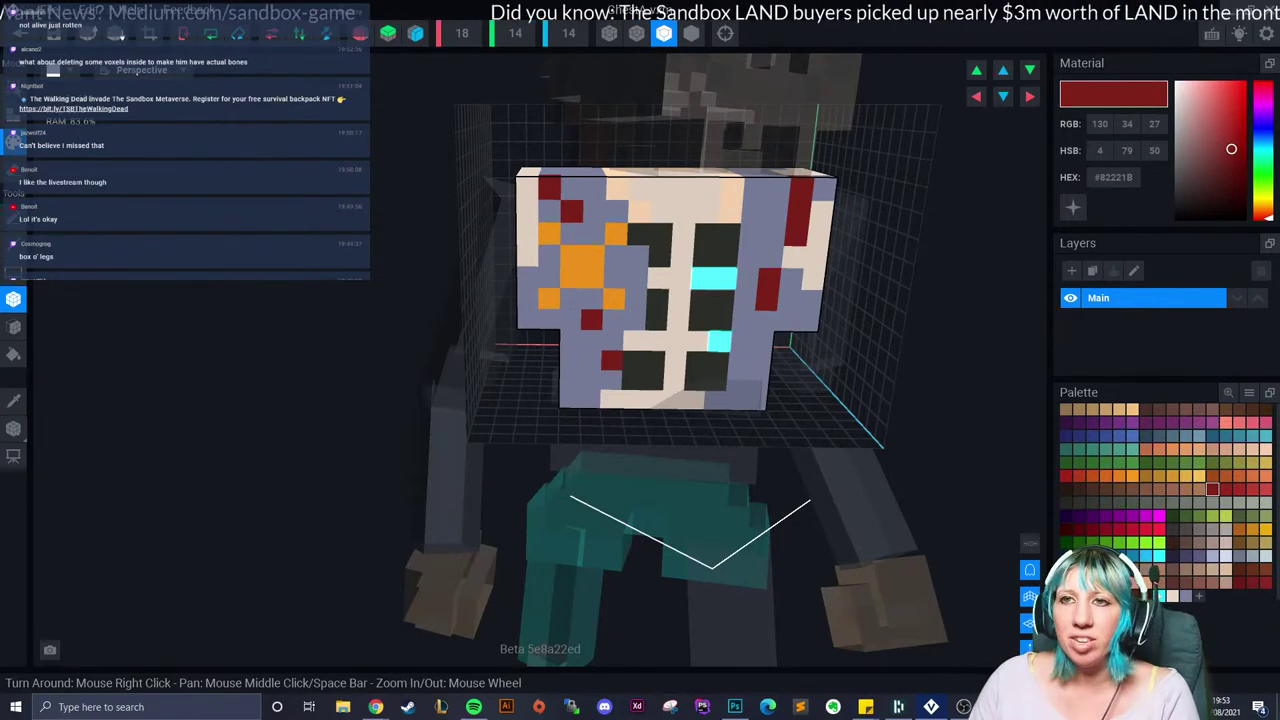
Step: Save the changes to ChestA.vxm, return to the whole avatar and review the painted chest together with the head and legs
left_click(149, 33)
left_click(20, 33)
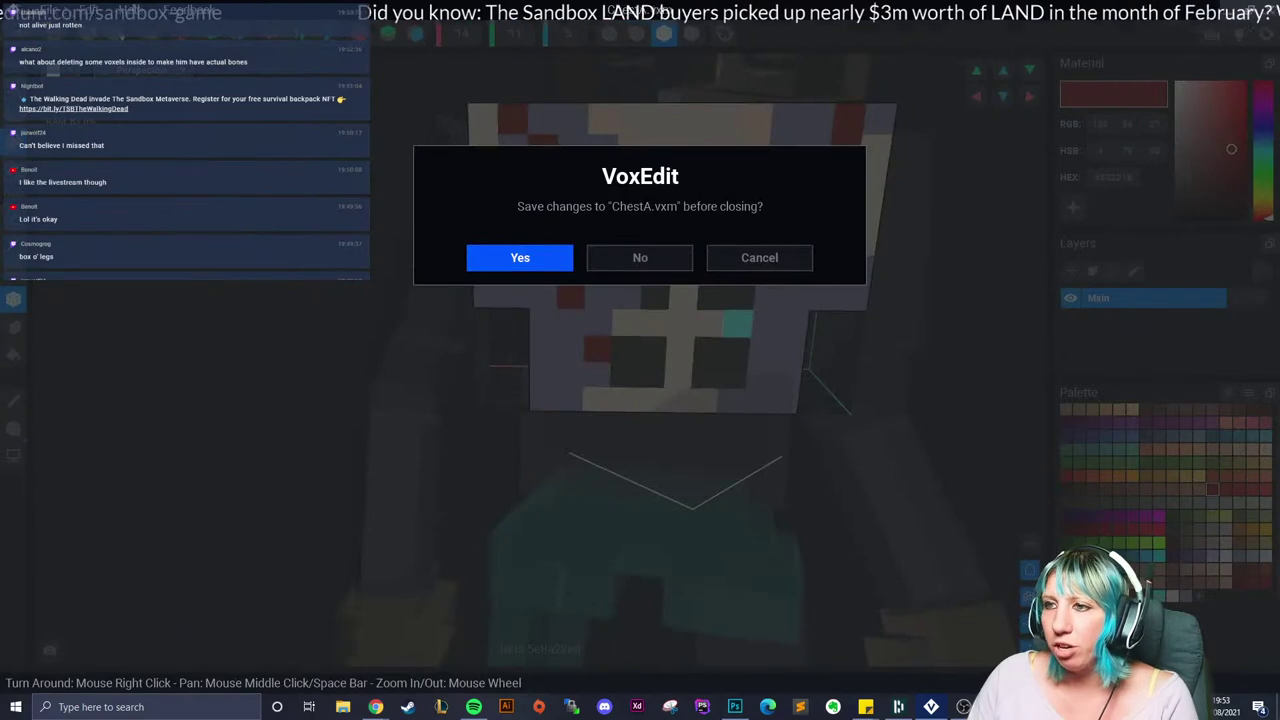
key("Return")
scroll(620, 250, "up", 4)
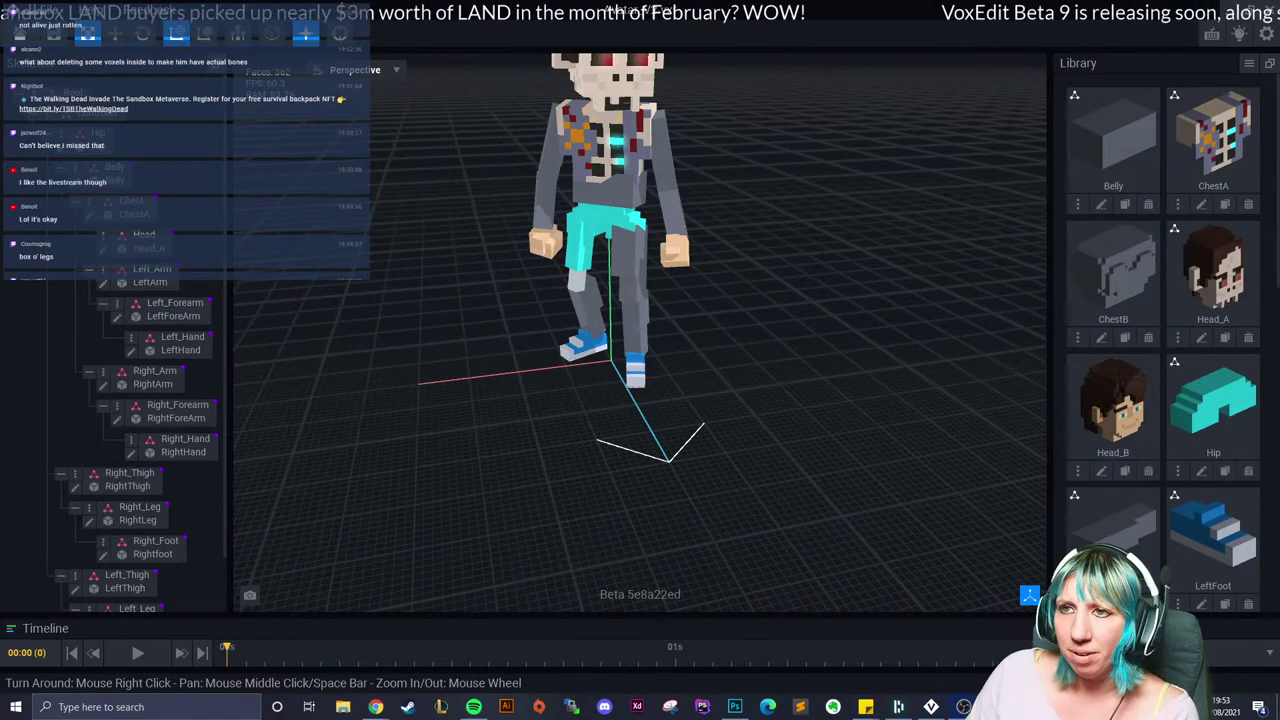
middle_click_drag(620, 250, 655, 388)
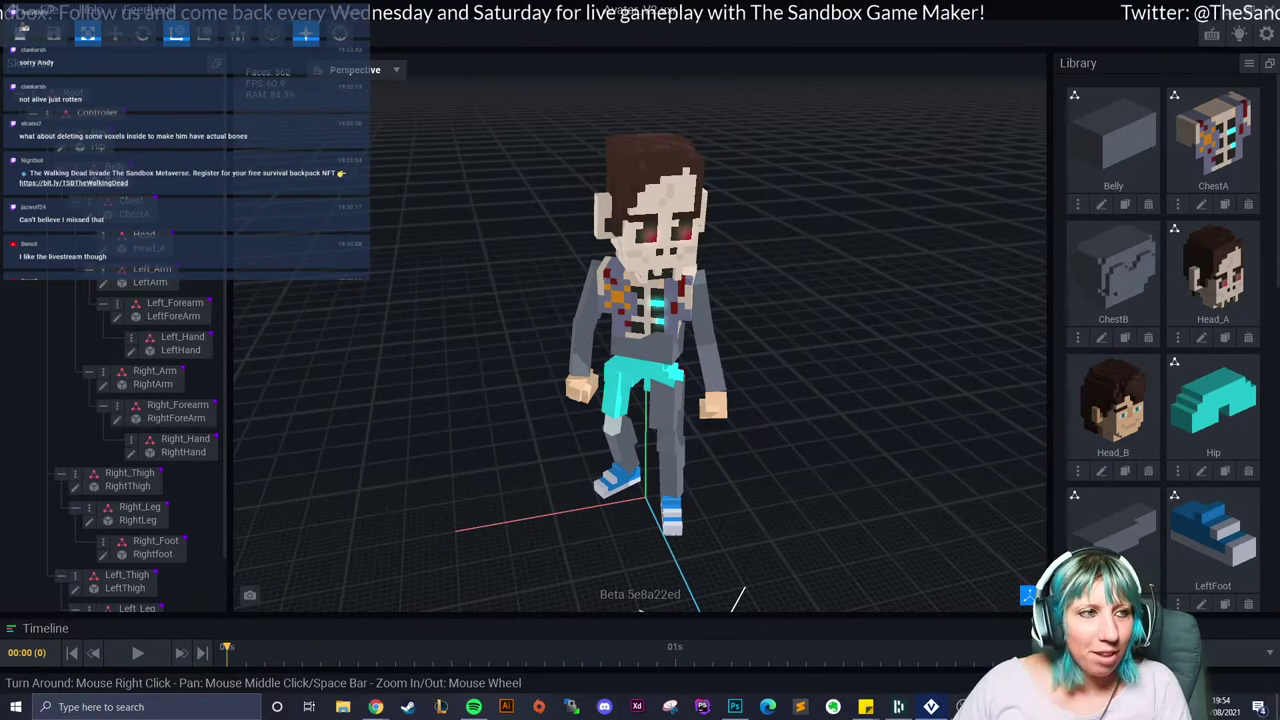
scroll(713, 434, "up", 5)
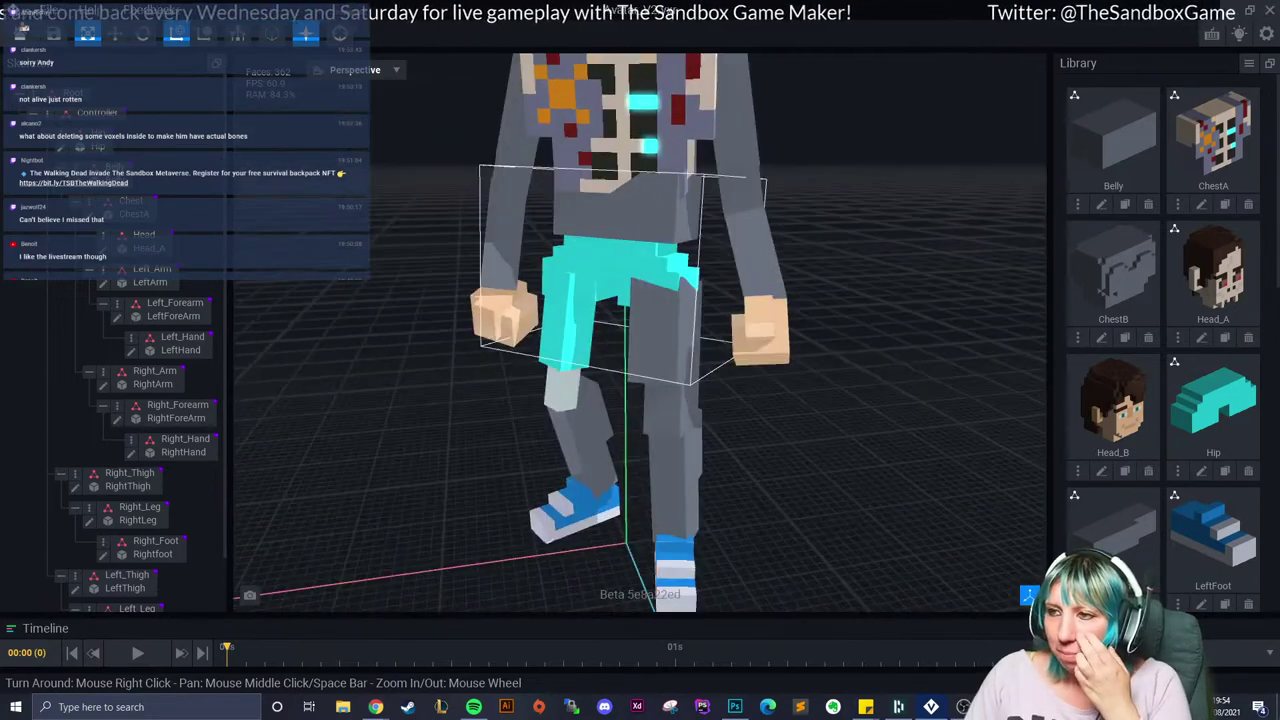
middle_click_drag(592, 216, 567, 410)
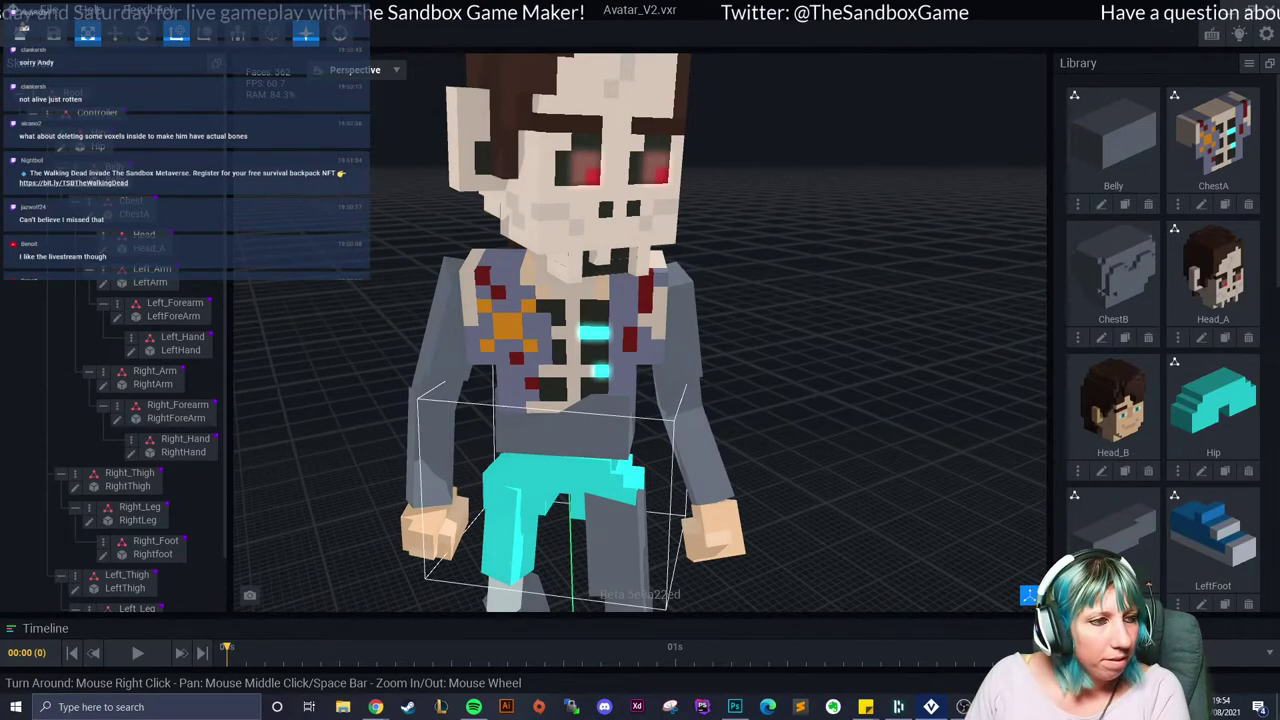
middle_click_drag(592, 388, 606, 434)
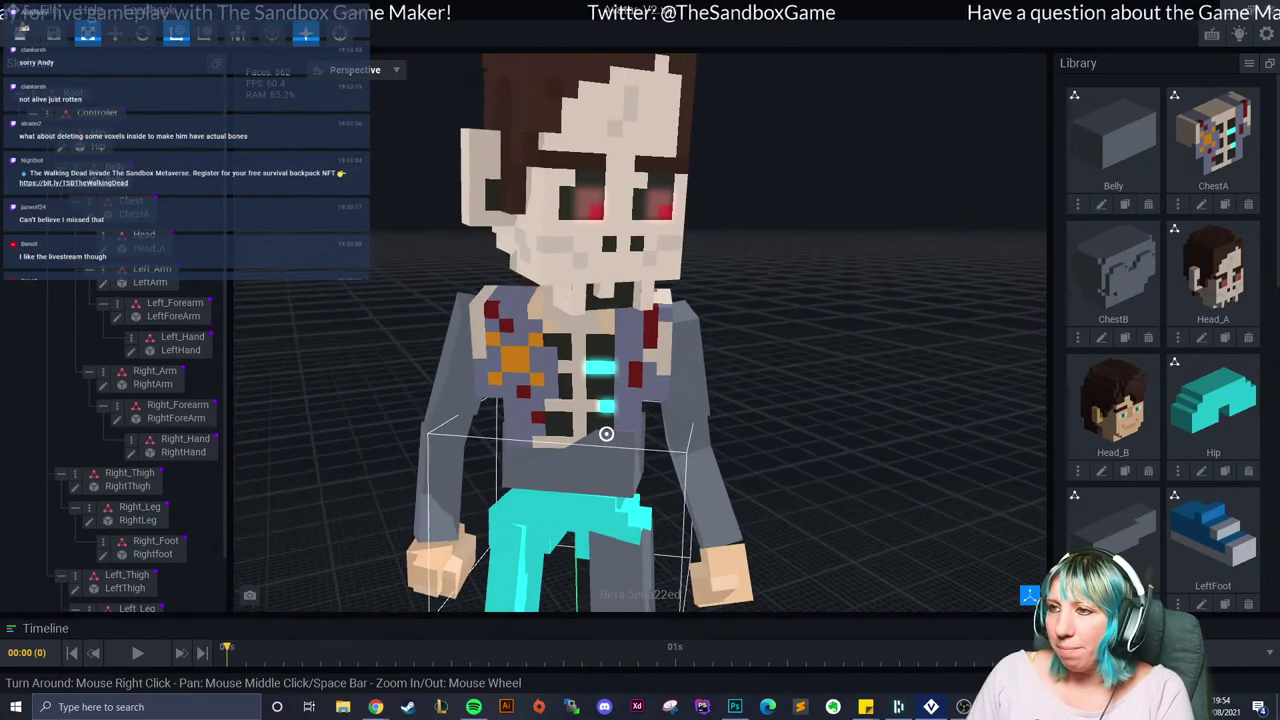
scroll(606, 434, "down", 1)
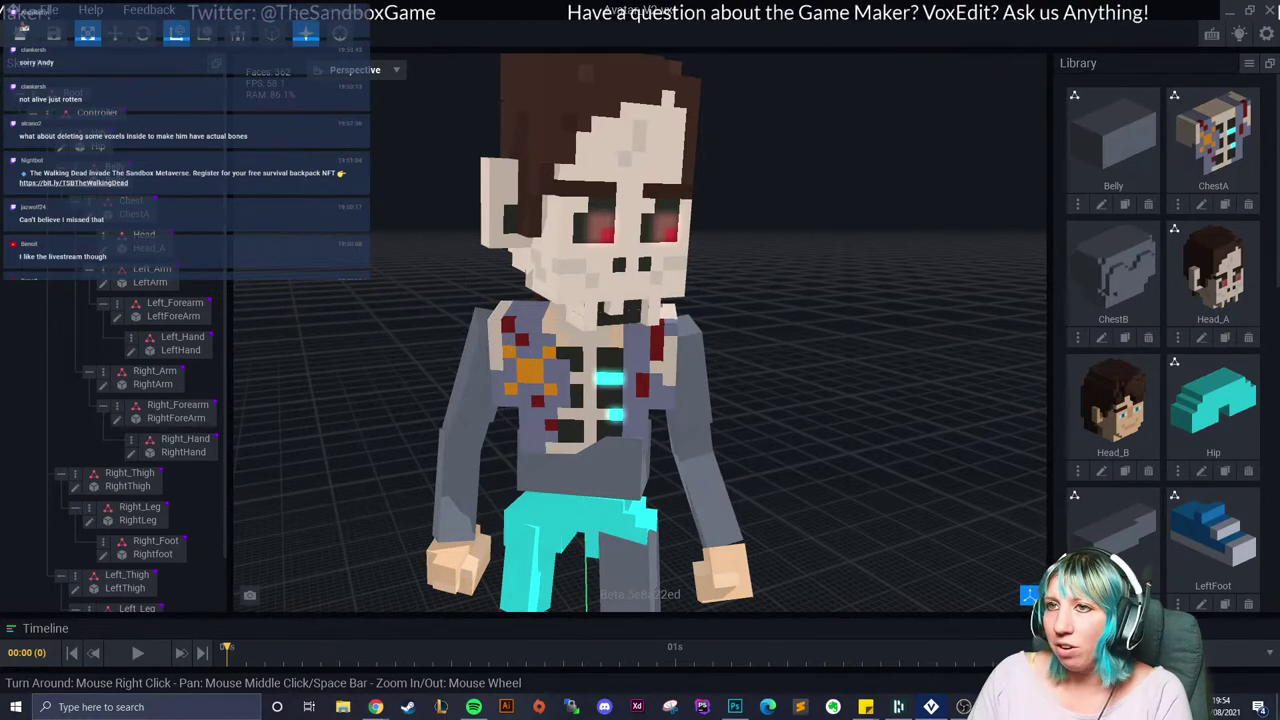
middle_click_drag(585, 430, 545, 310)
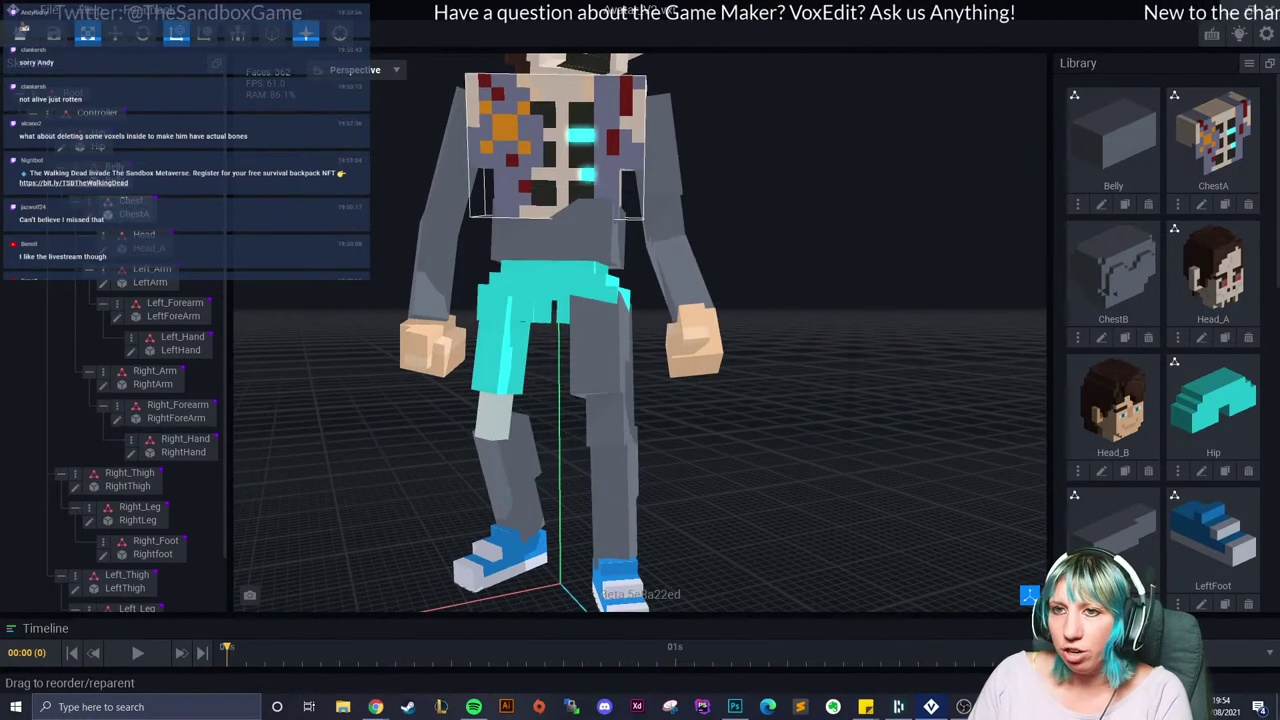
Step: Reopen the chest model for editing and erase the dark voxels of both upper rib gaps to recess them
left_click(89, 214)
right_click_drag(230, 310, 332, 329)
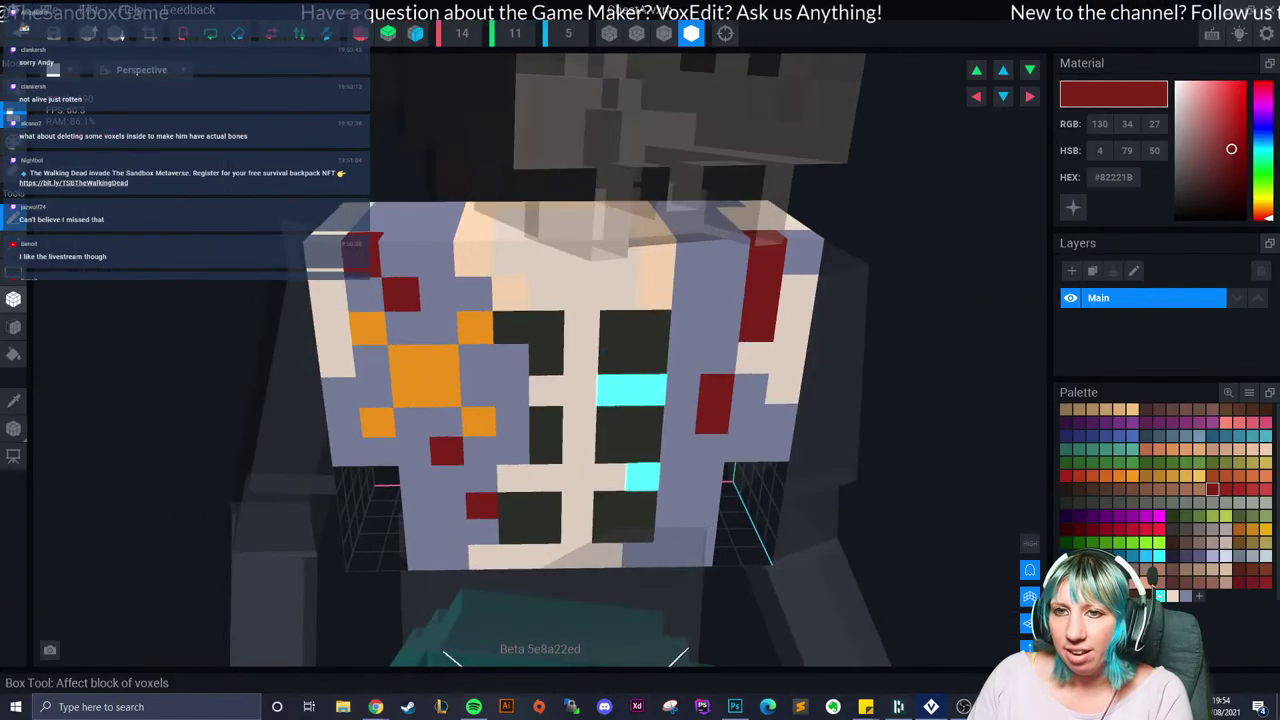
left_click(13, 170)
left_click(512, 327)
left_click(546, 327)
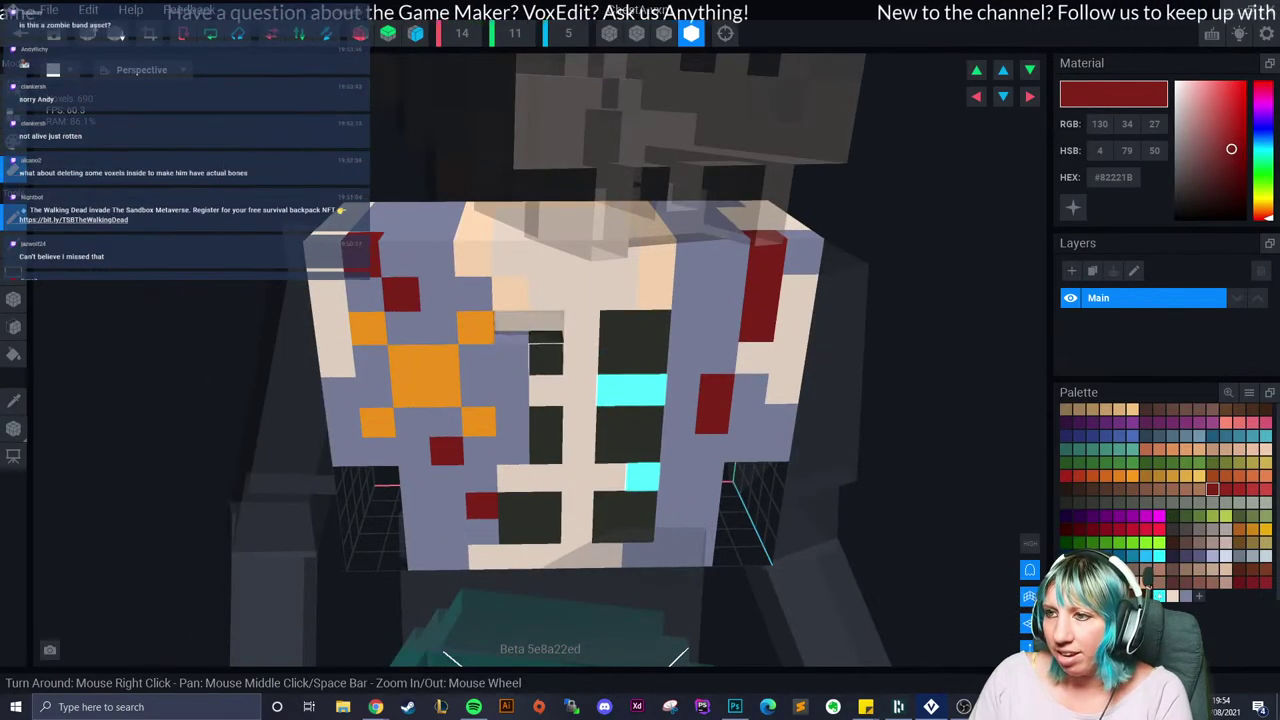
left_click(546, 358)
right_click_drag(555, 402, 585, 345)
left_click_drag(615, 322, 648, 356)
left_click(648, 322)
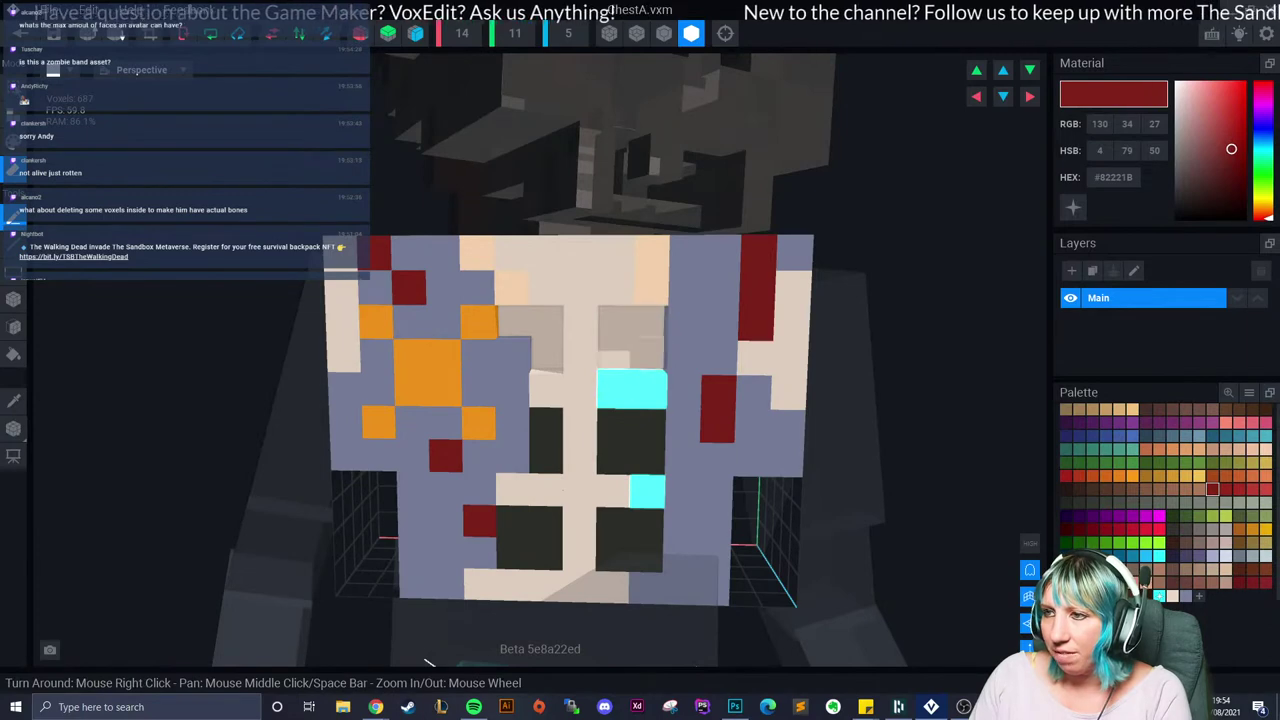
Step: Erase the dark voxels of the middle and lower rib gaps on both sides of the breastbone
left_click(545, 440)
left_click(630, 440)
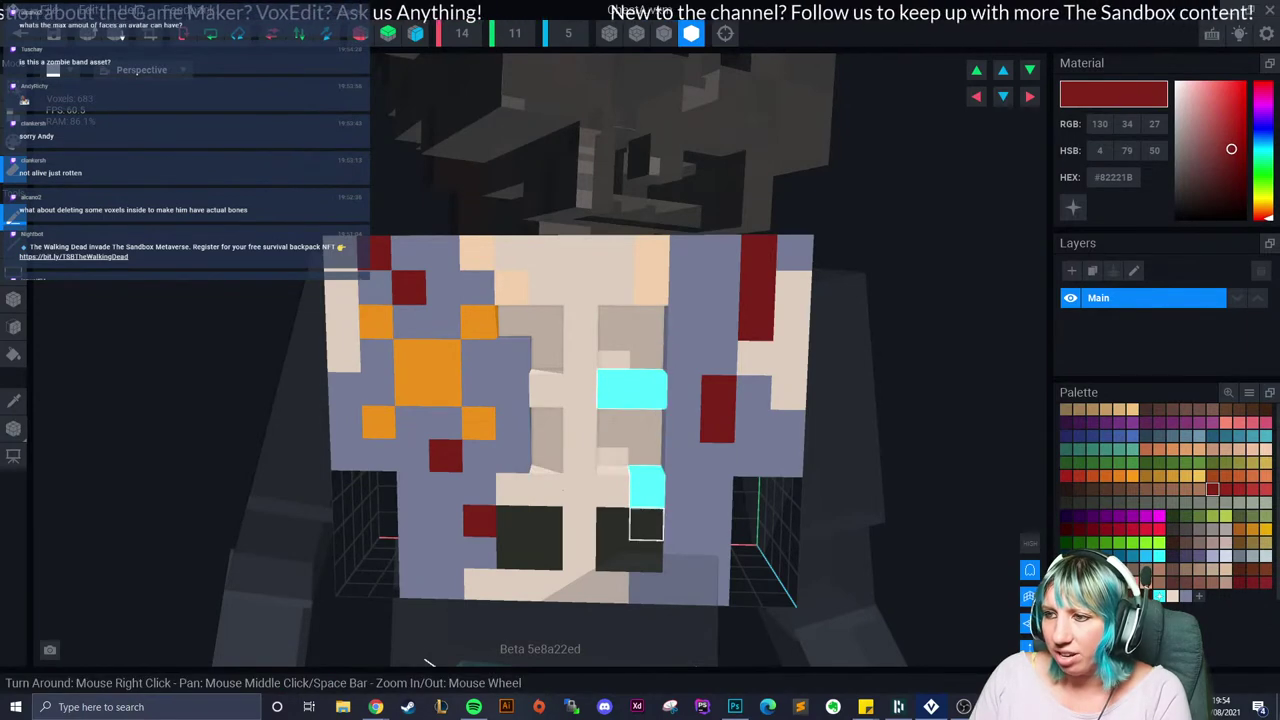
left_click_drag(646, 523, 613, 554)
left_click(644, 546)
left_click_drag(512, 523, 545, 555)
Step: Paint the recessed back faces of all six rib gaps dark #242623 and add a slightly lighter #2D2F2B accent inside them
left_click(1066, 502)
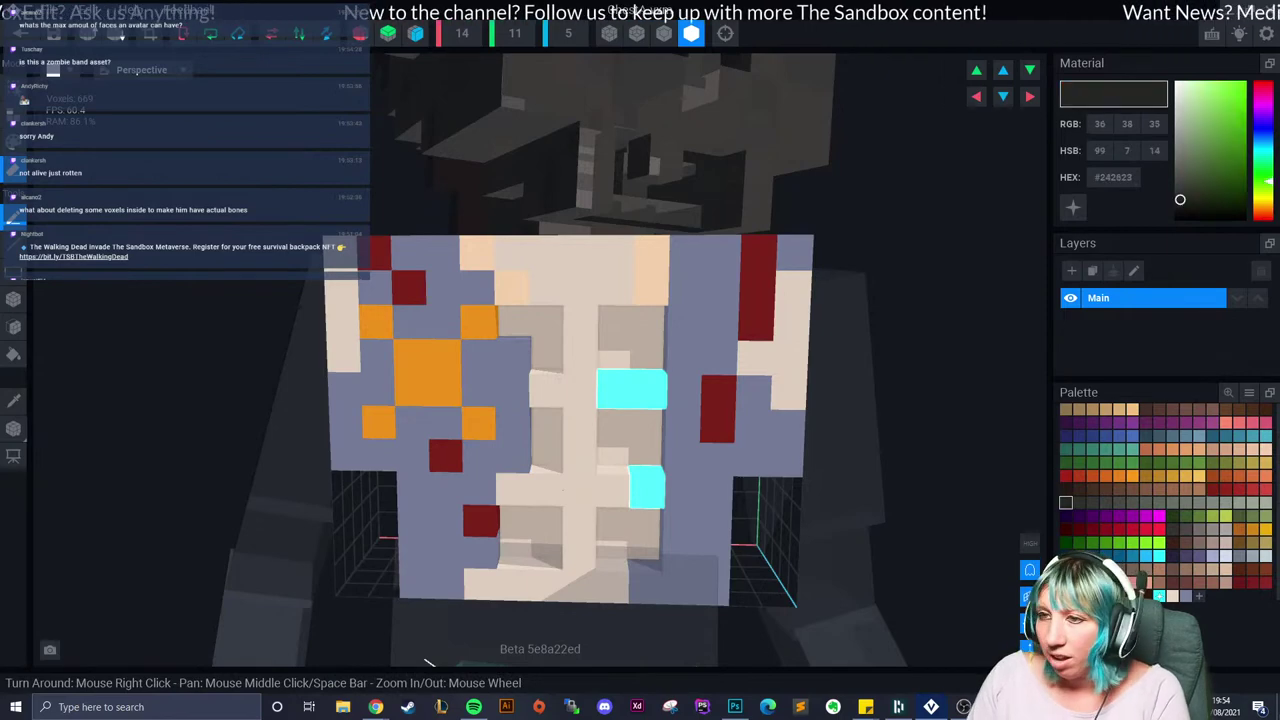
left_click(13, 327)
left_click(530, 336)
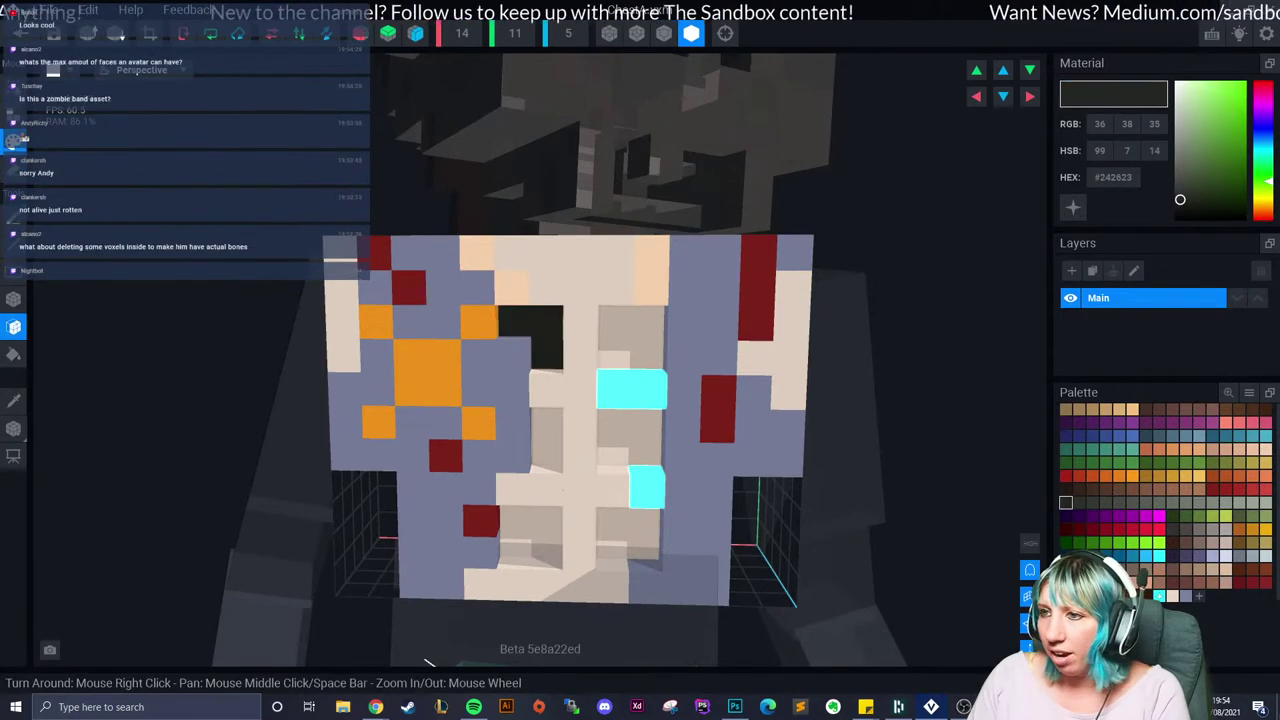
left_click(630, 336)
left_click(630, 437)
left_click(547, 437)
left_click_drag(516, 541, 547, 520)
left_click_drag(612, 520, 644, 543)
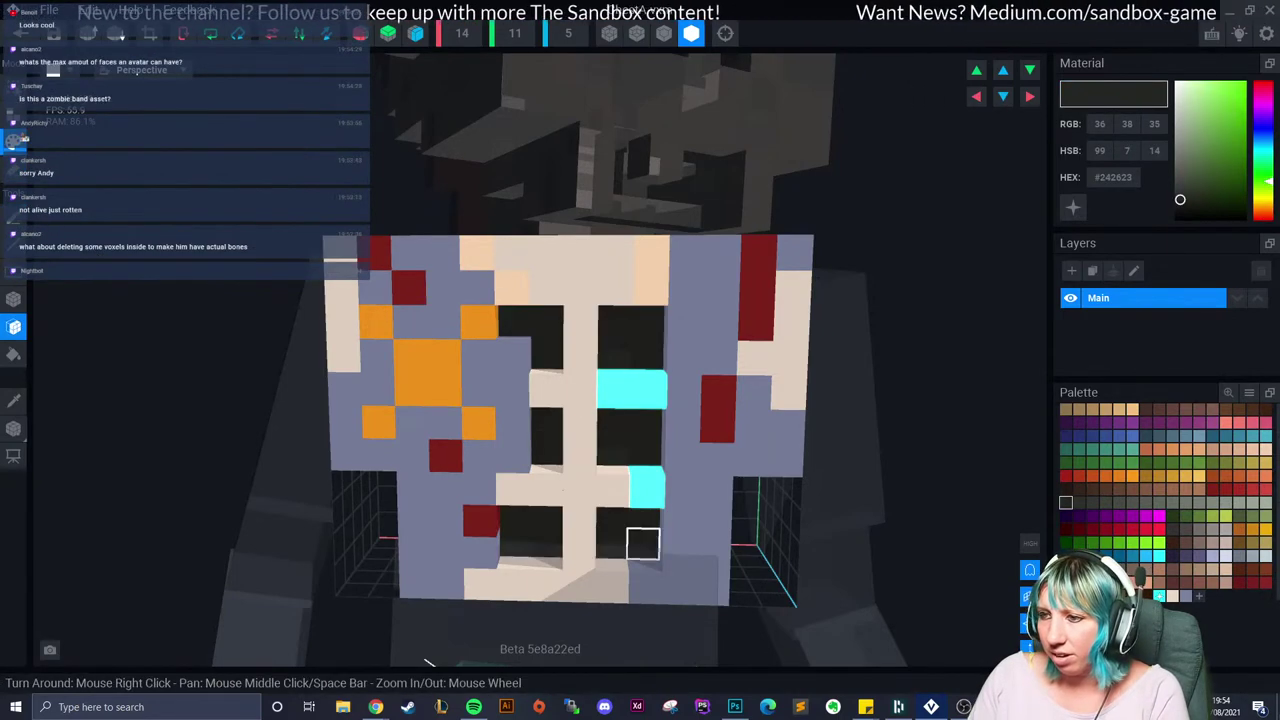
left_click(1079, 502)
left_click(645, 450)
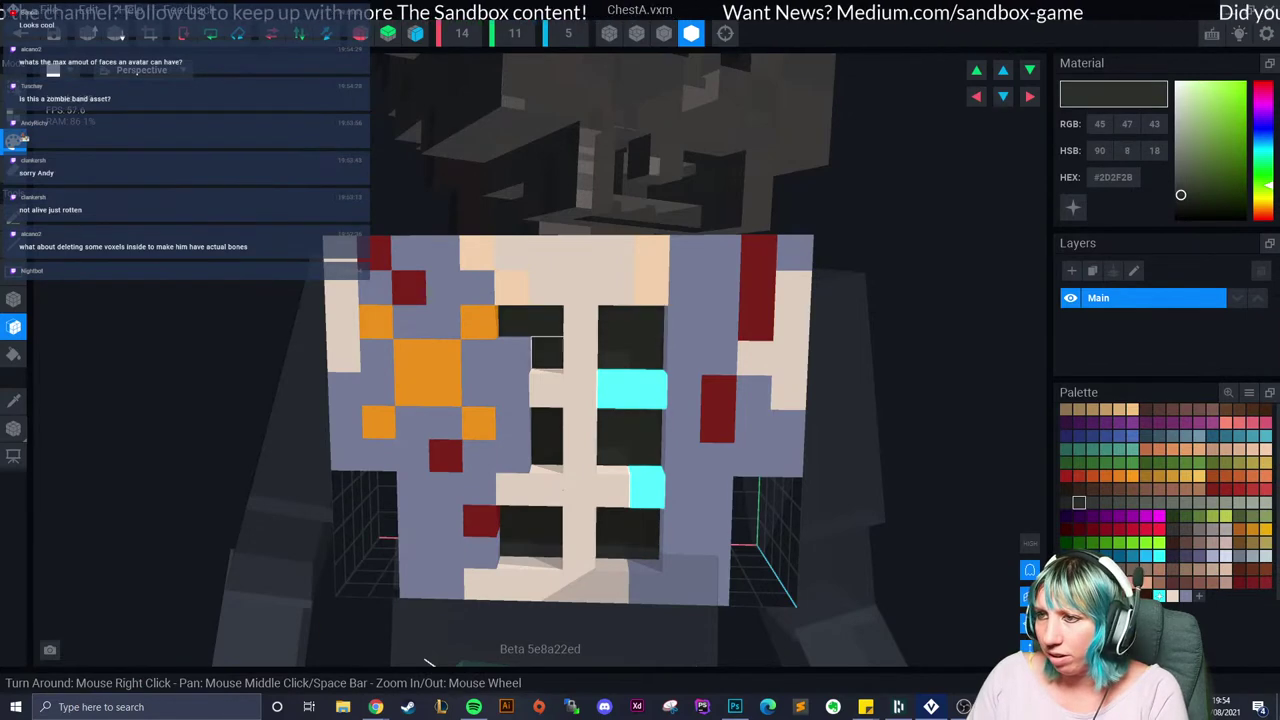
Step: Save the changes to ChestA.vxm and review the dark rib gaps on the whole avatar
scroll(627, 543, "down", 2)
scroll(627, 543, "down", 3)
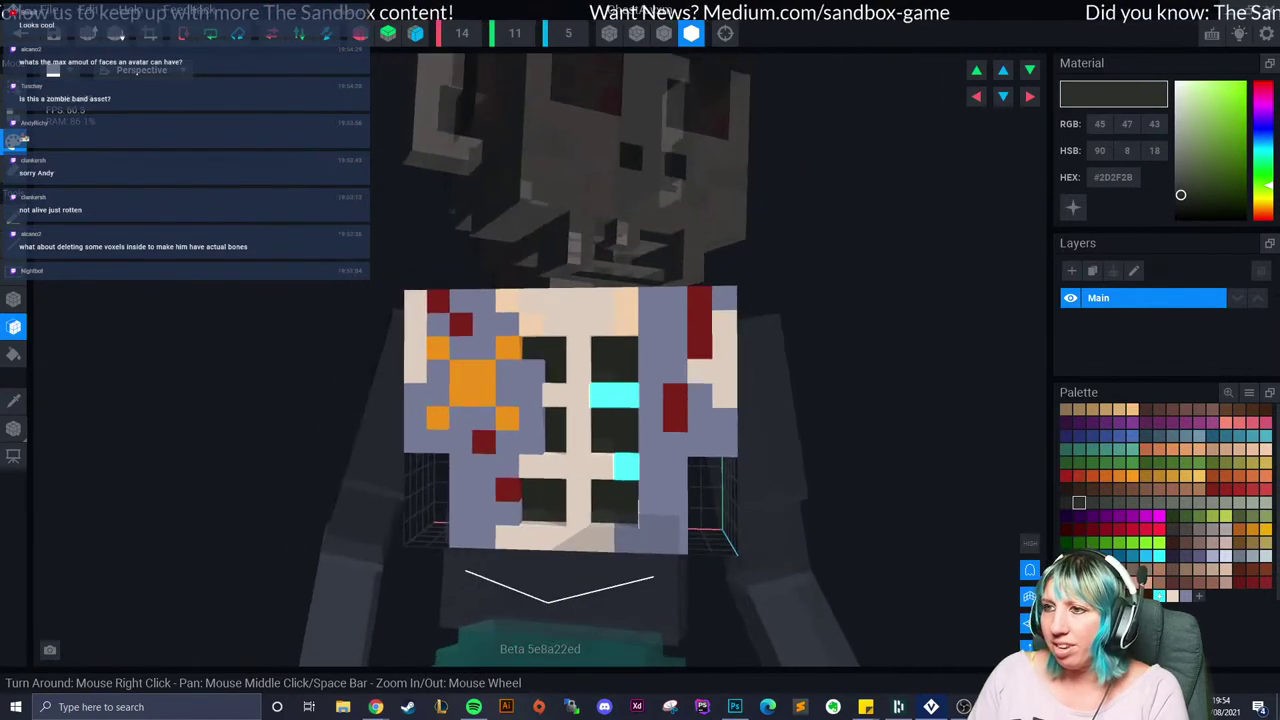
left_click(20, 33)
key("Return")
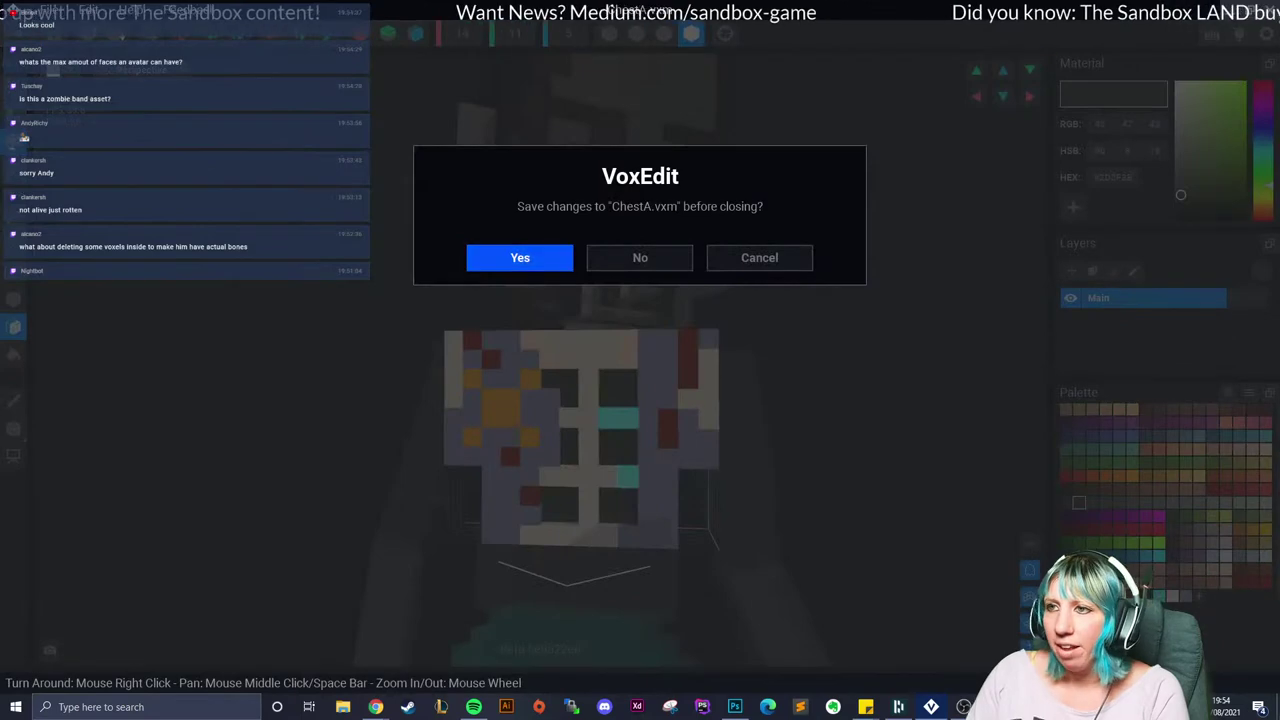
scroll(630, 300, "up", 2)
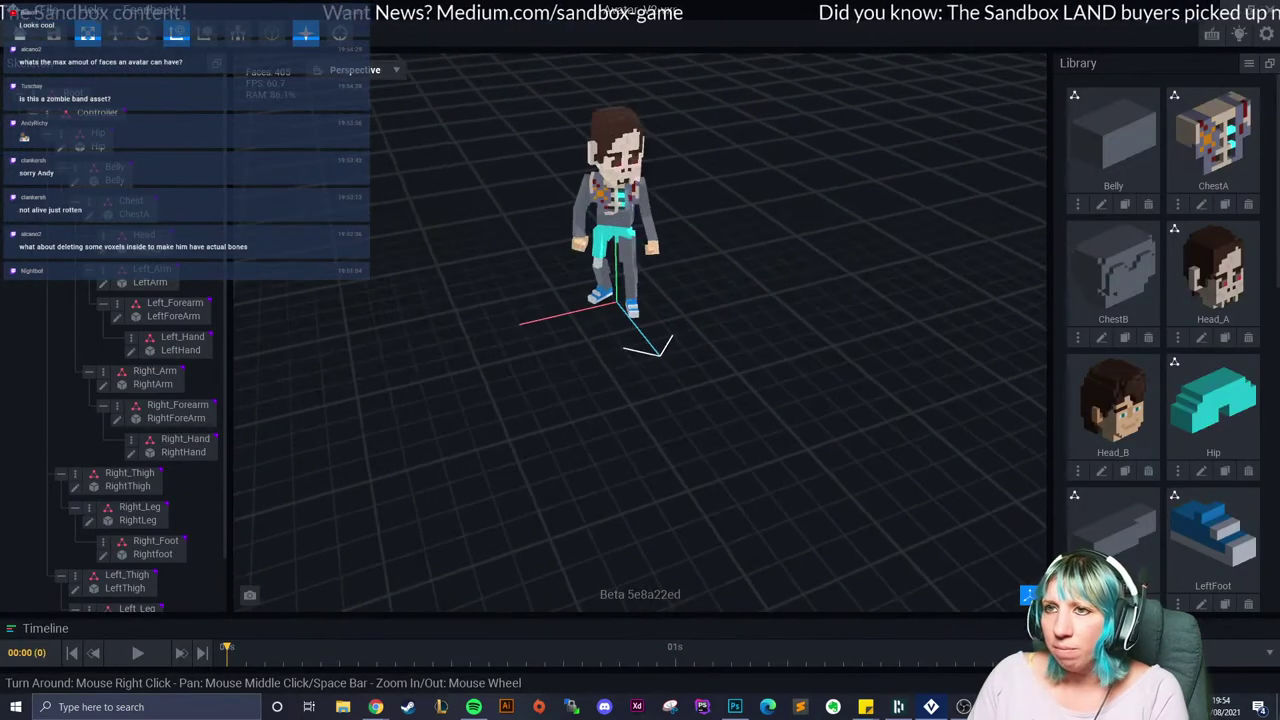
scroll(630, 300, "up", 5)
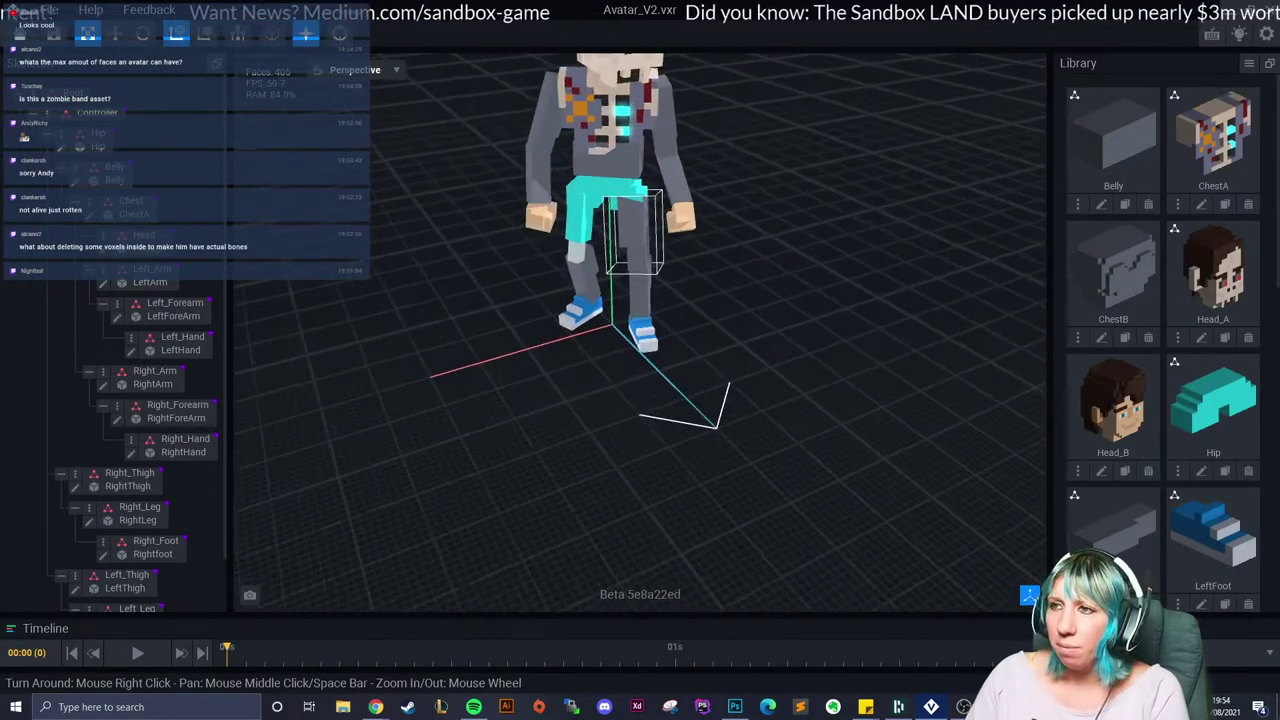
scroll(640, 280, "up", 2)
right_click_drag(640, 280, 672, 237)
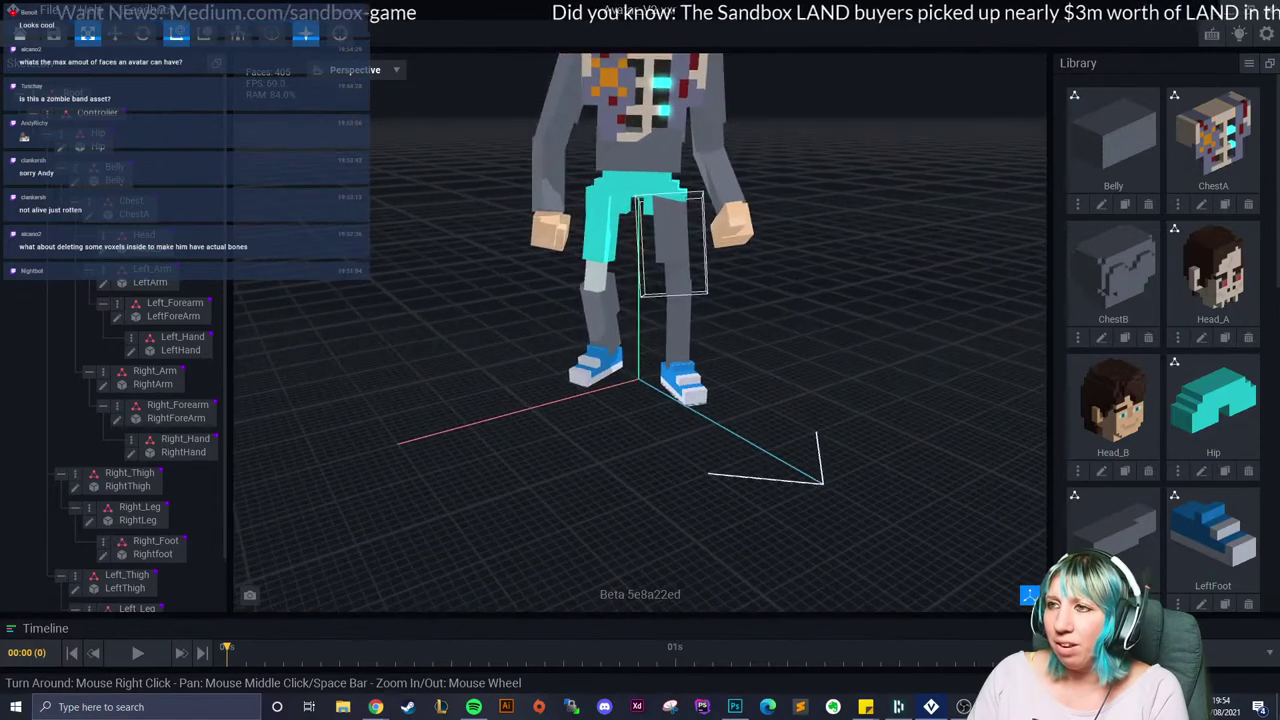
middle_click_drag(672, 237, 661, 308)
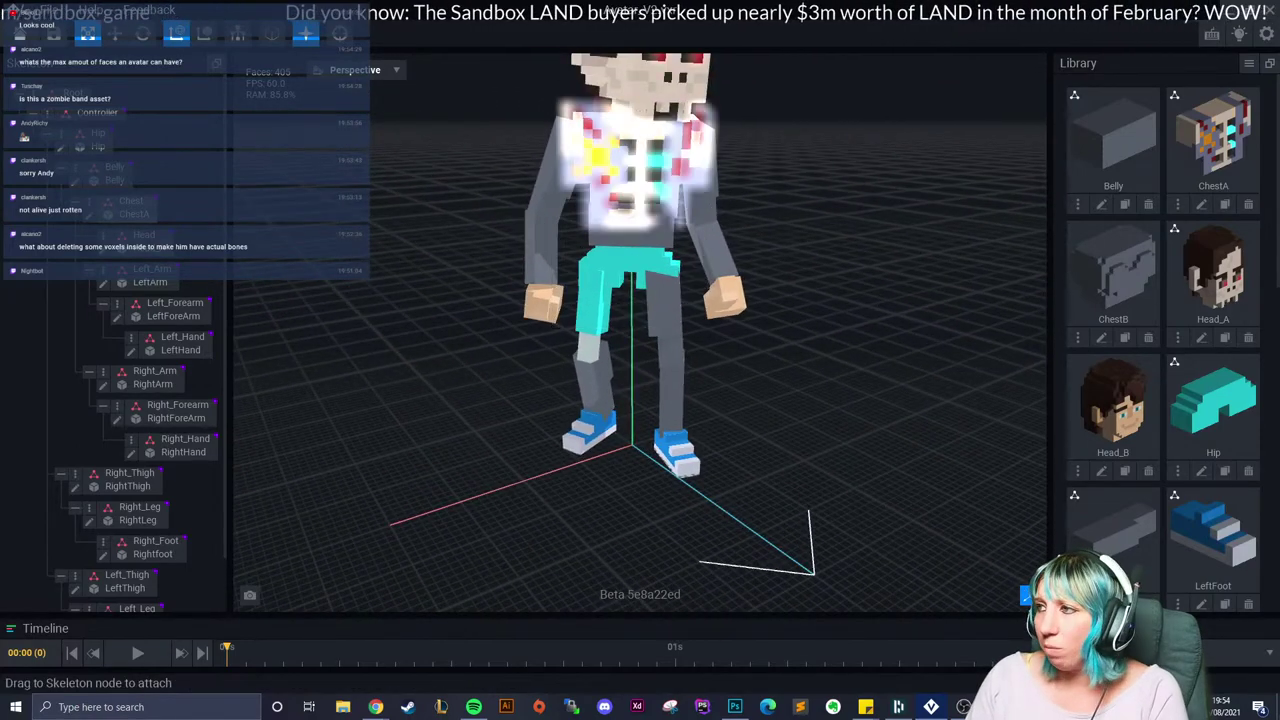
Step: Reopen the chest model, sample its bone colour, copy the hex value #EBD8C8, and close the model with its changes saved
left_click(1201, 204)
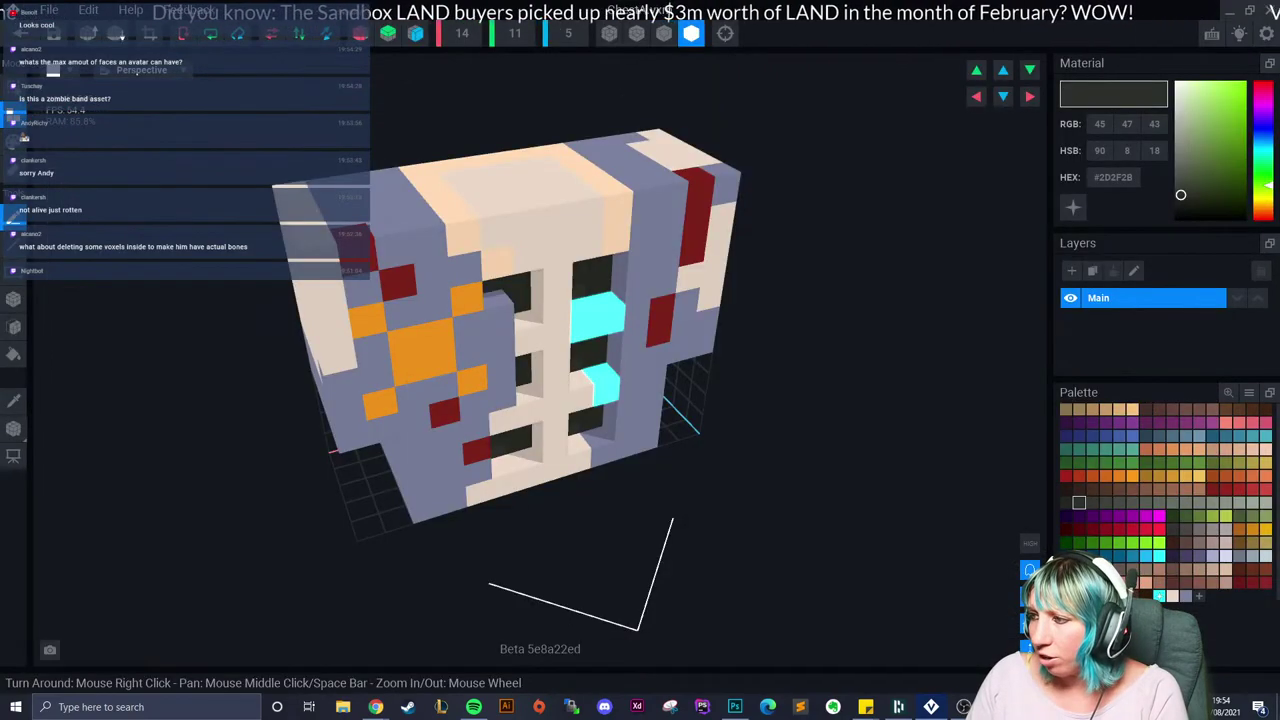
right_click(1114, 180)
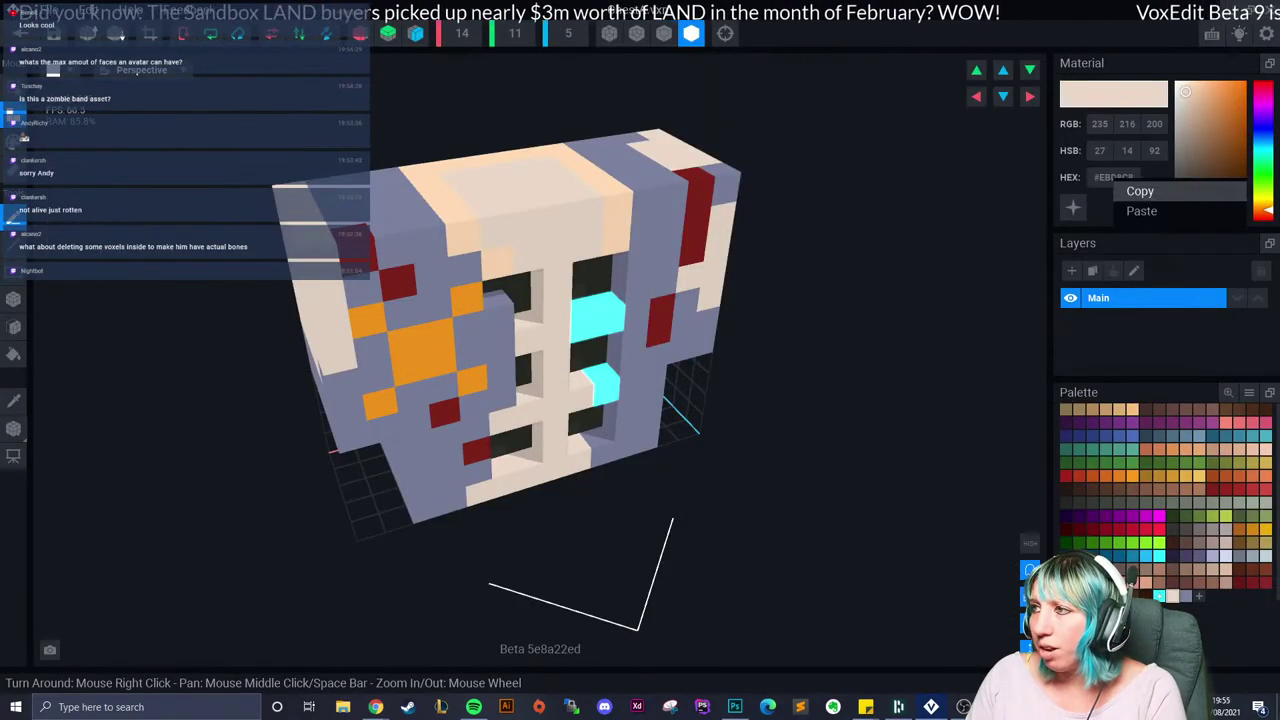
left_click(1140, 191)
left_click(20, 33)
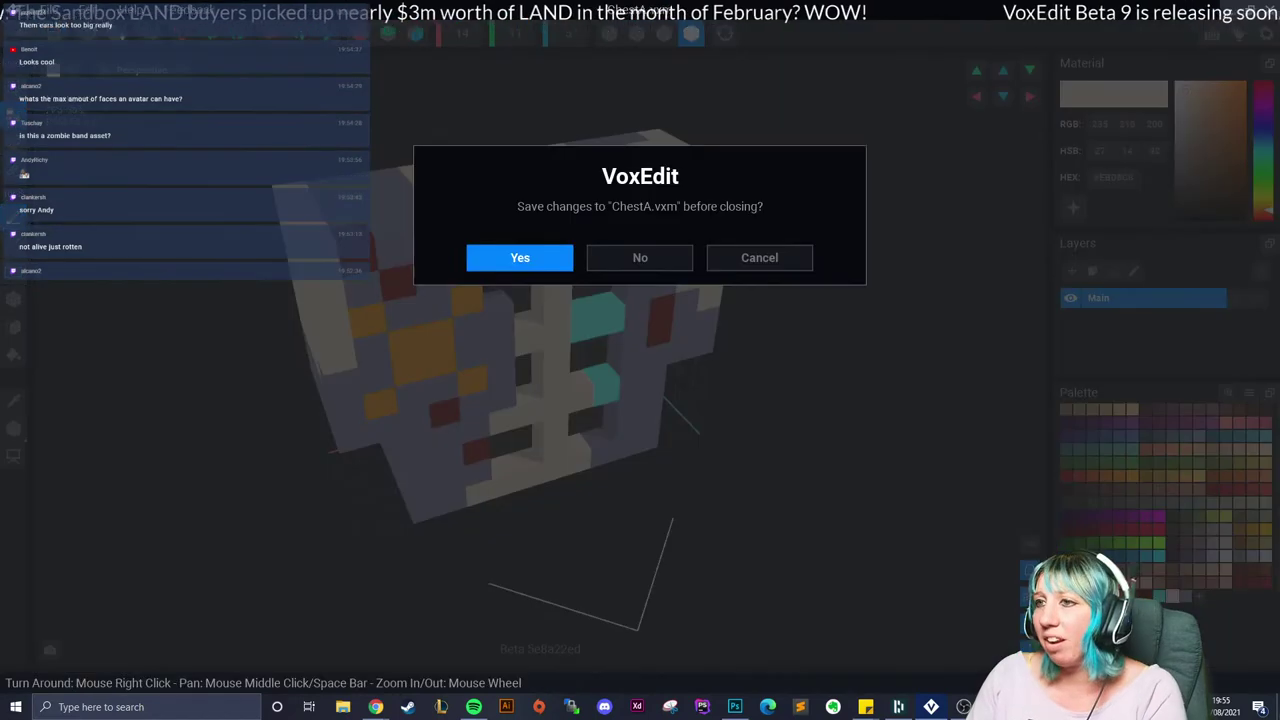
key("Return")
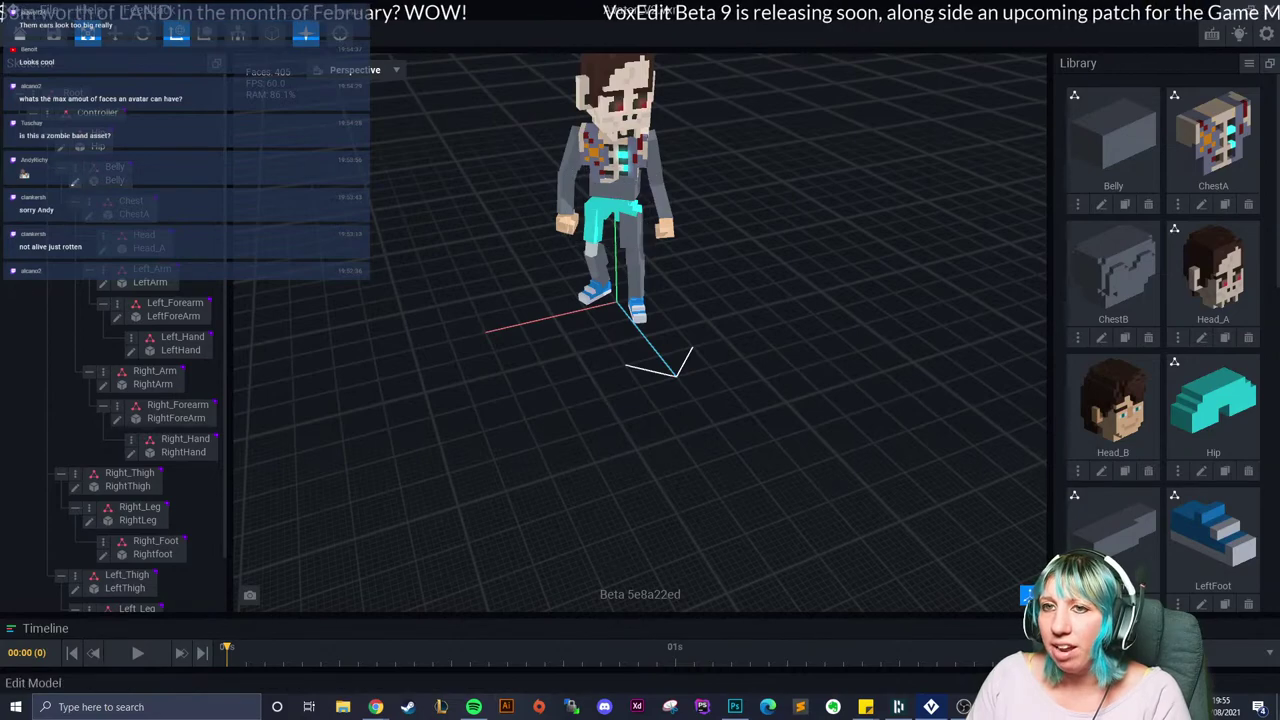
Step: Open the belly model, paste the bone colour #EBD8C8 and paint the whole top of the grey block with it
left_click(75, 180)
right_click_drag(620, 300, 545, 220)
right_click_drag(421, 244, 574, 278)
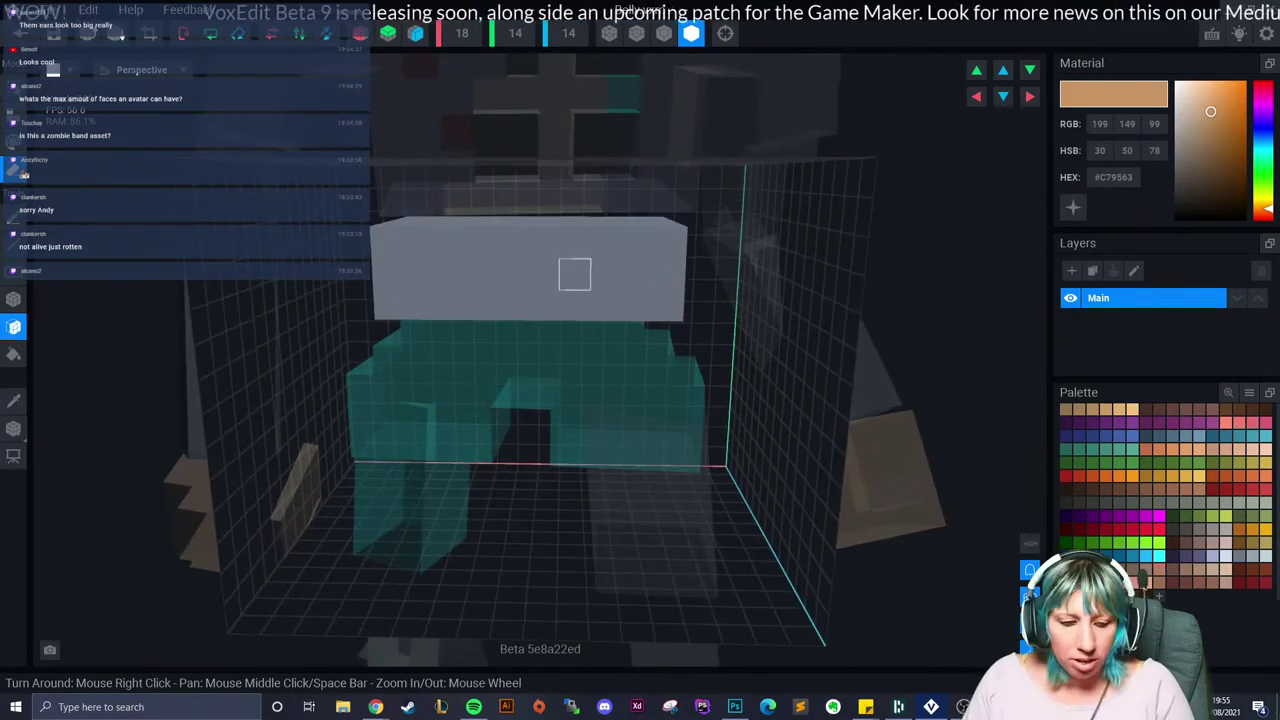
key("ctrl+z")
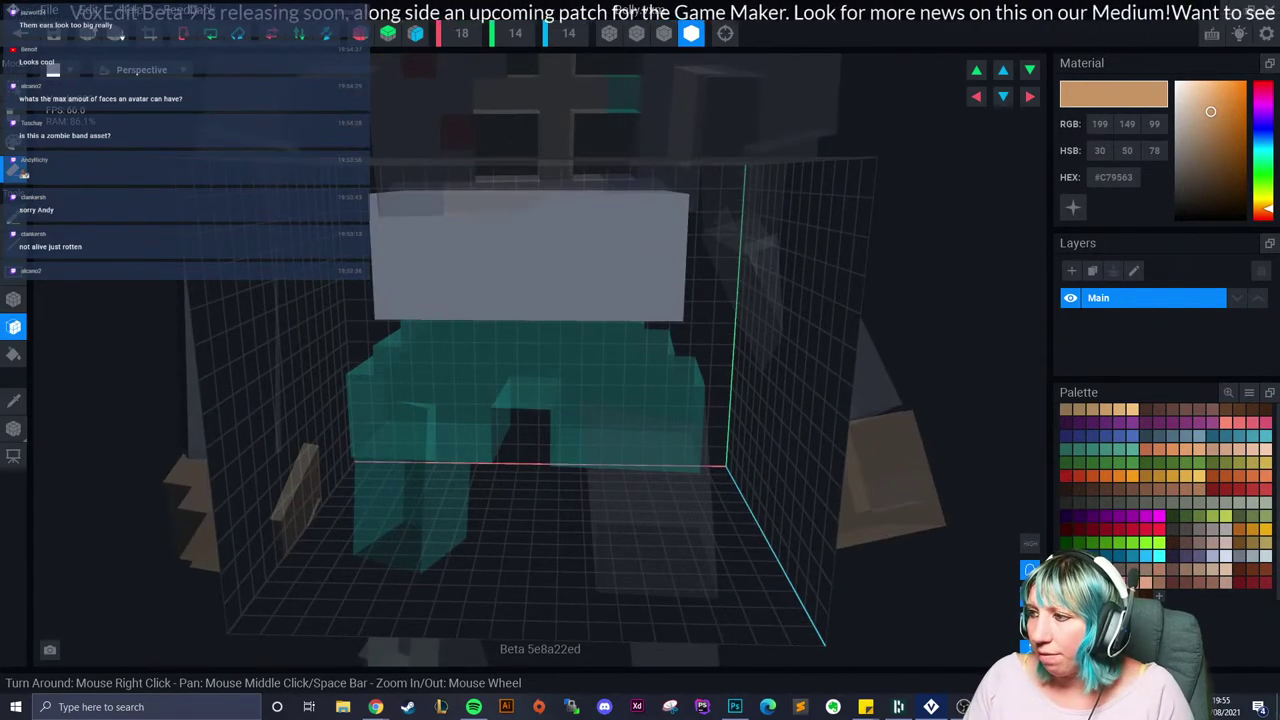
right_click(1112, 177)
left_click(1140, 211)
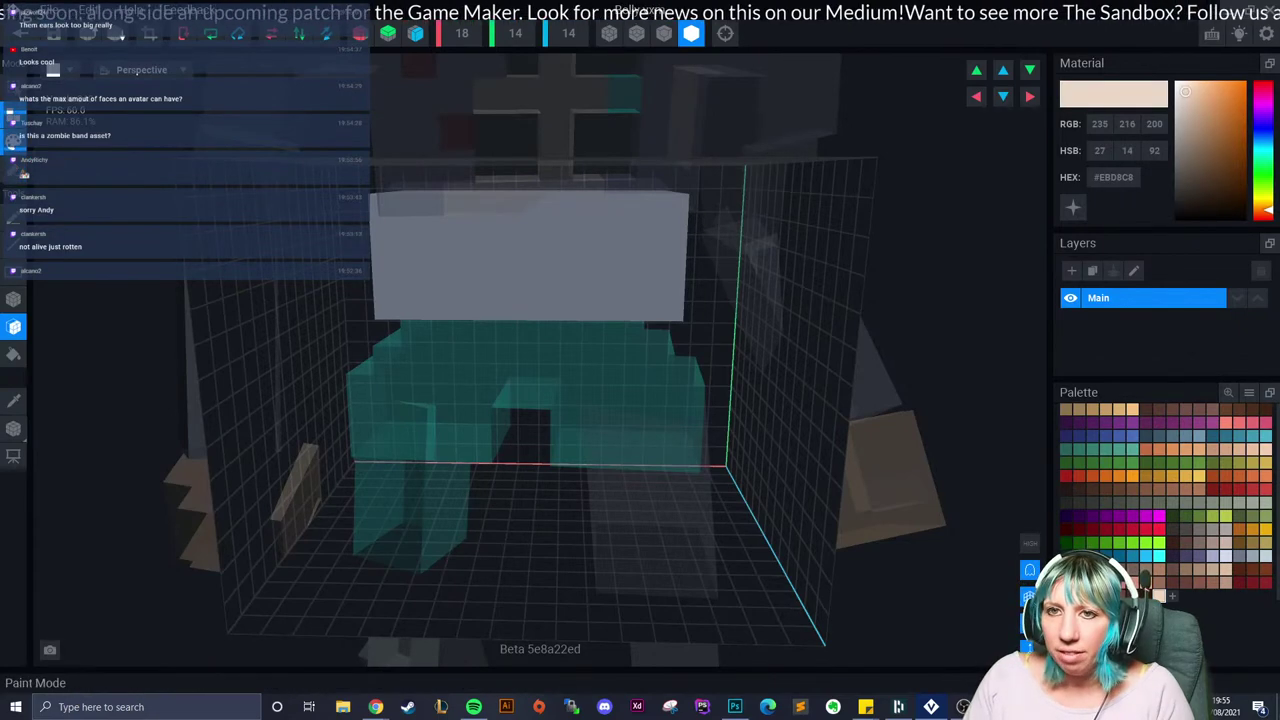
left_click(13, 299)
right_click_drag(384, 205, 384, 262)
left_click_drag(408, 220, 670, 284)
right_click_drag(666, 283, 430, 325)
Step: Check the painted belly block from several sides, save its changes and return to the whole avatar
left_click(13, 170)
left_click(13, 327)
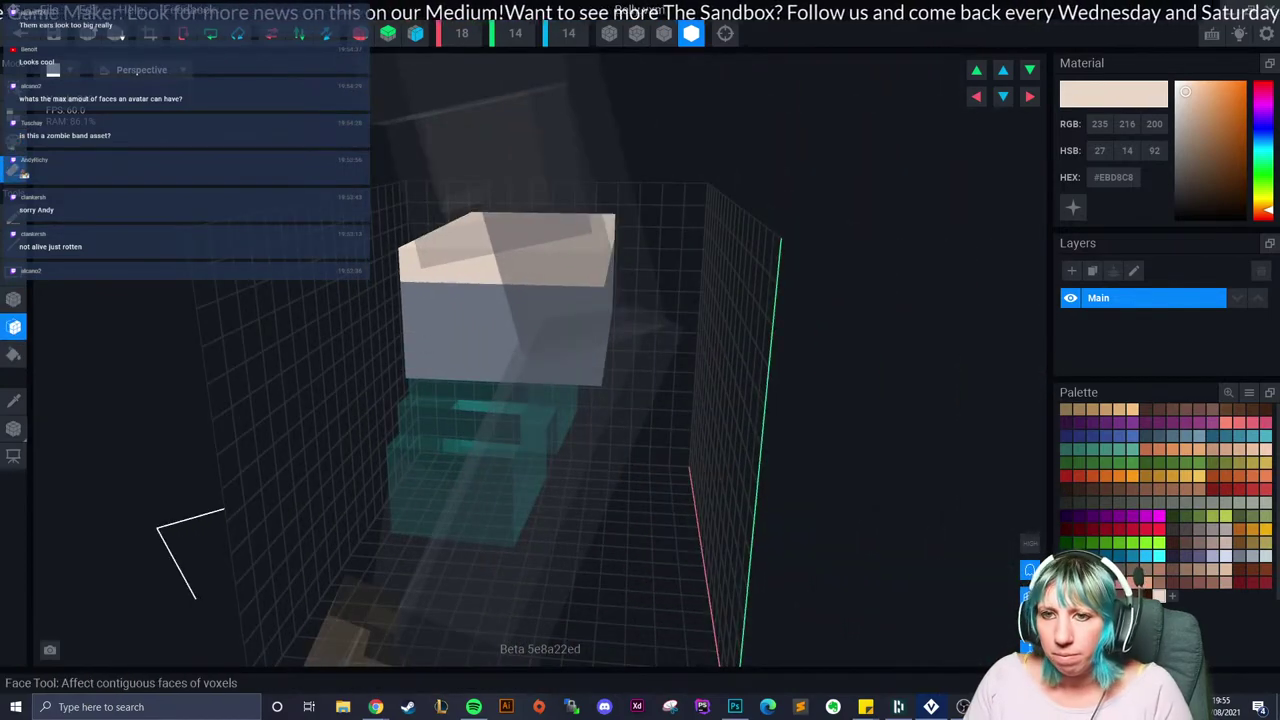
right_click_drag(740, 295, 600, 270)
right_click_drag(597, 334, 597, 349)
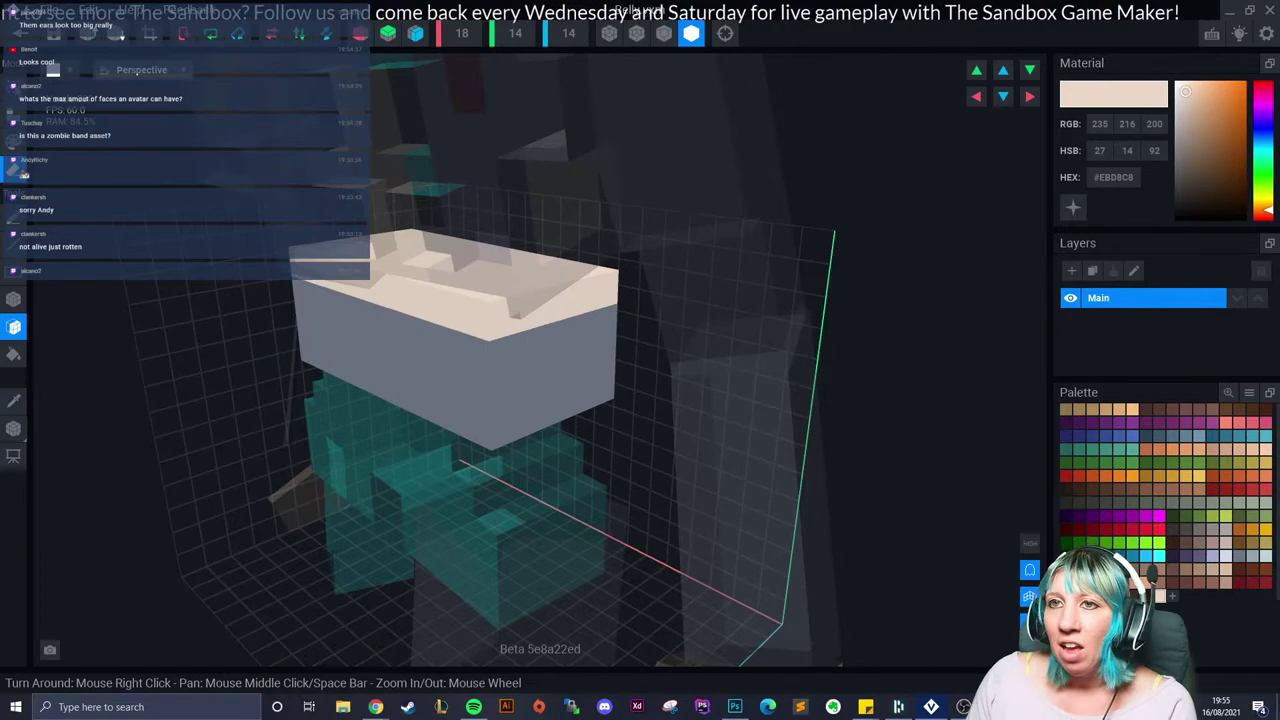
left_click(20, 33)
left_click(520, 258)
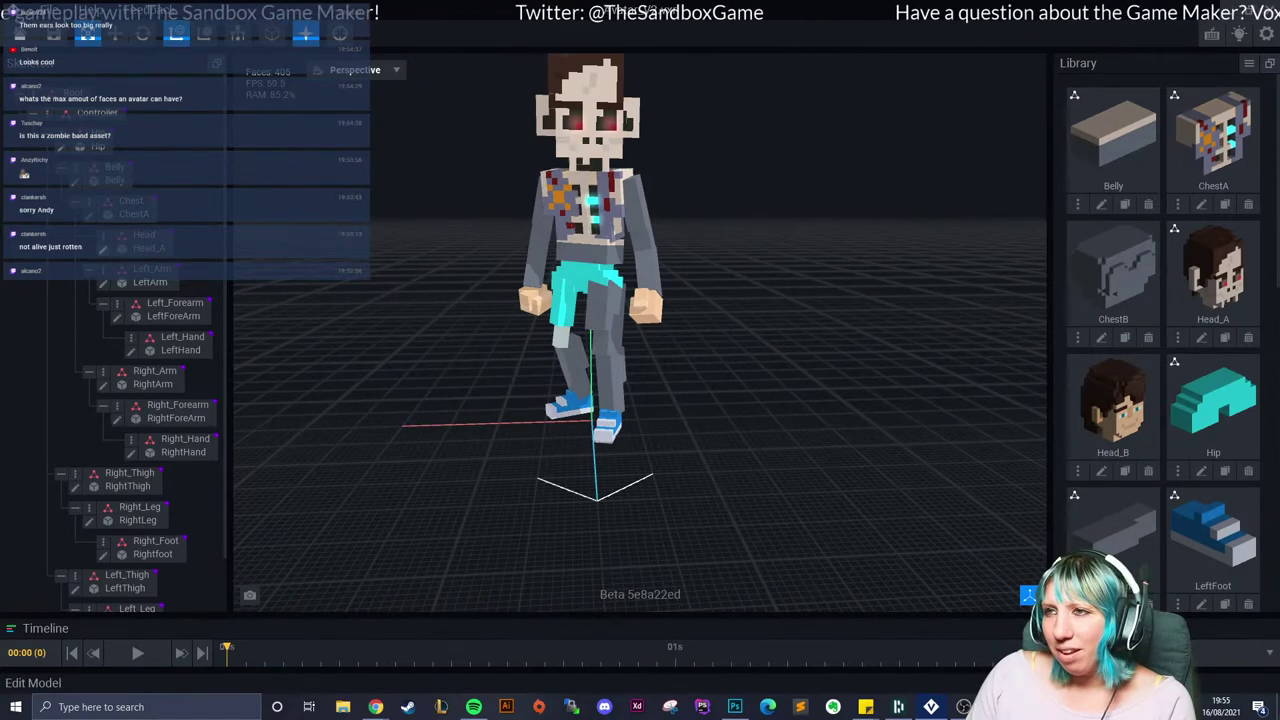
Step: Open the head model, trim the upper outer corner of both ears and save the changes to Head_A.vxm
left_click(103, 248)
scroll(390, 294, "up", 2)
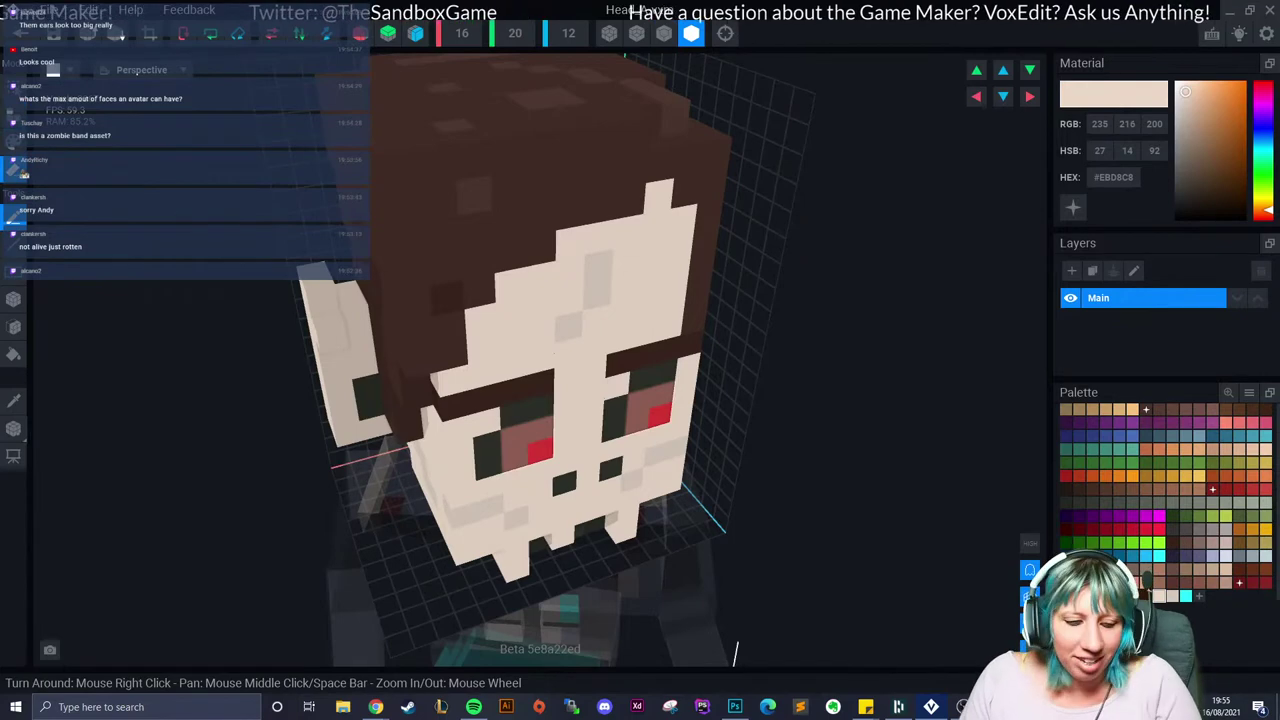
right_click_drag(323, 311, 420, 353)
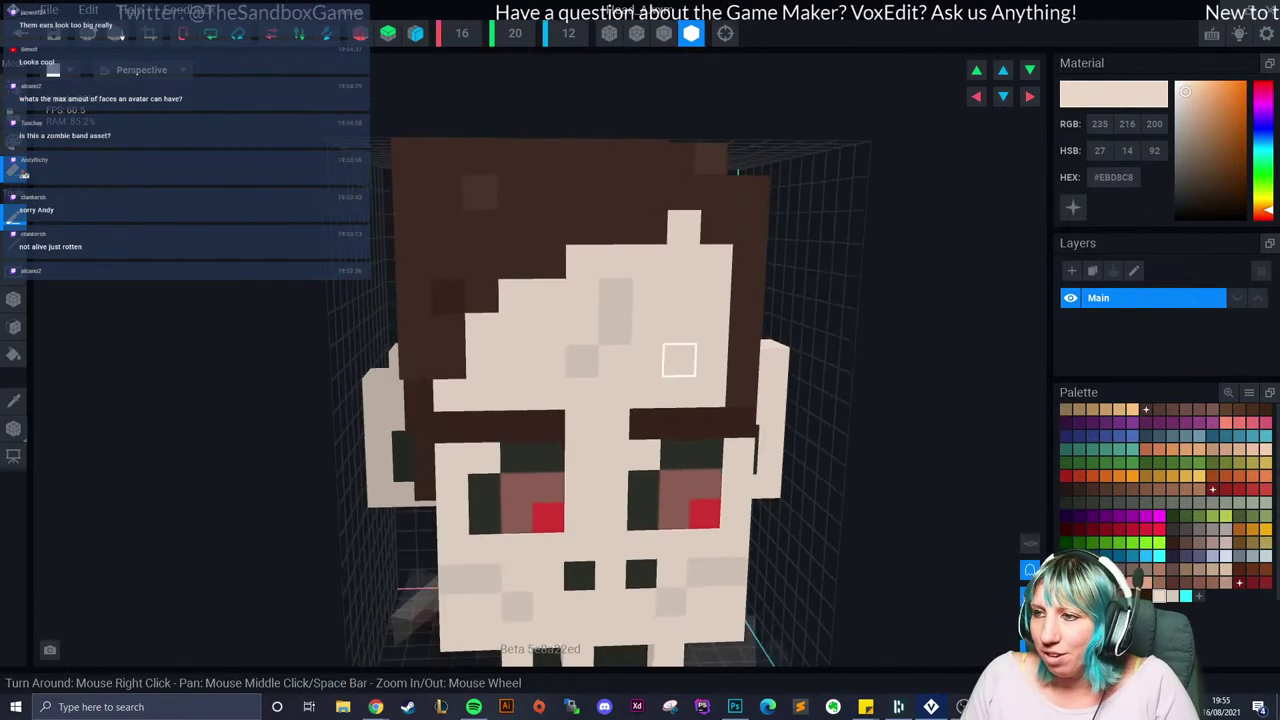
right_click_drag(679, 360, 775, 371)
left_click(786, 348)
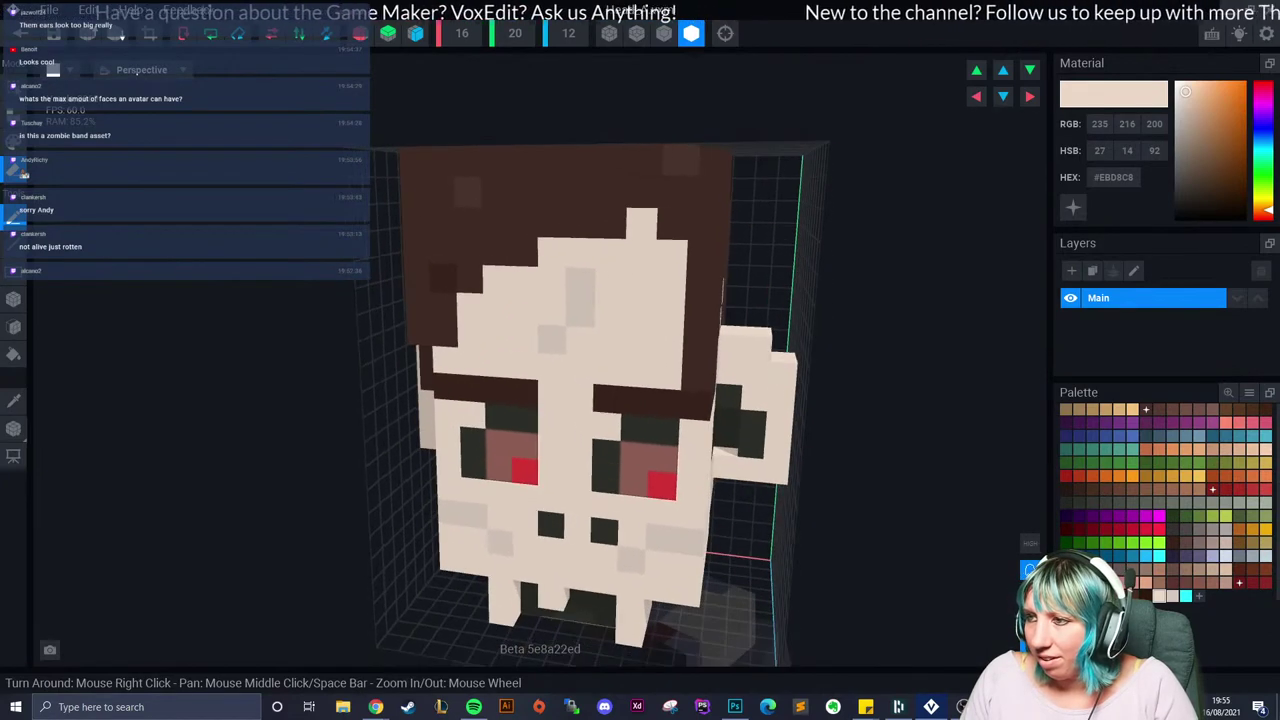
left_click(20, 33)
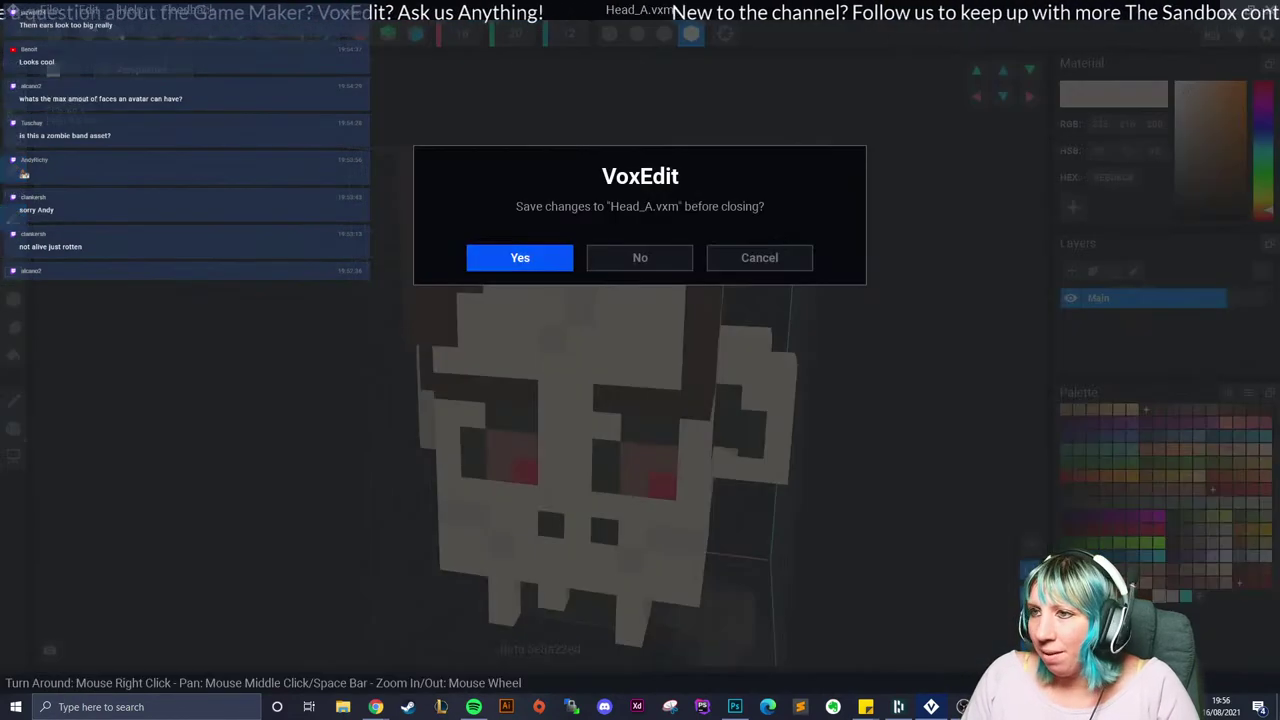
left_click(520, 256)
Step: Examine the whole avatar from the front, checking the trimmed ears, ribcage and belly
scroll(566, 271, "up", 4)
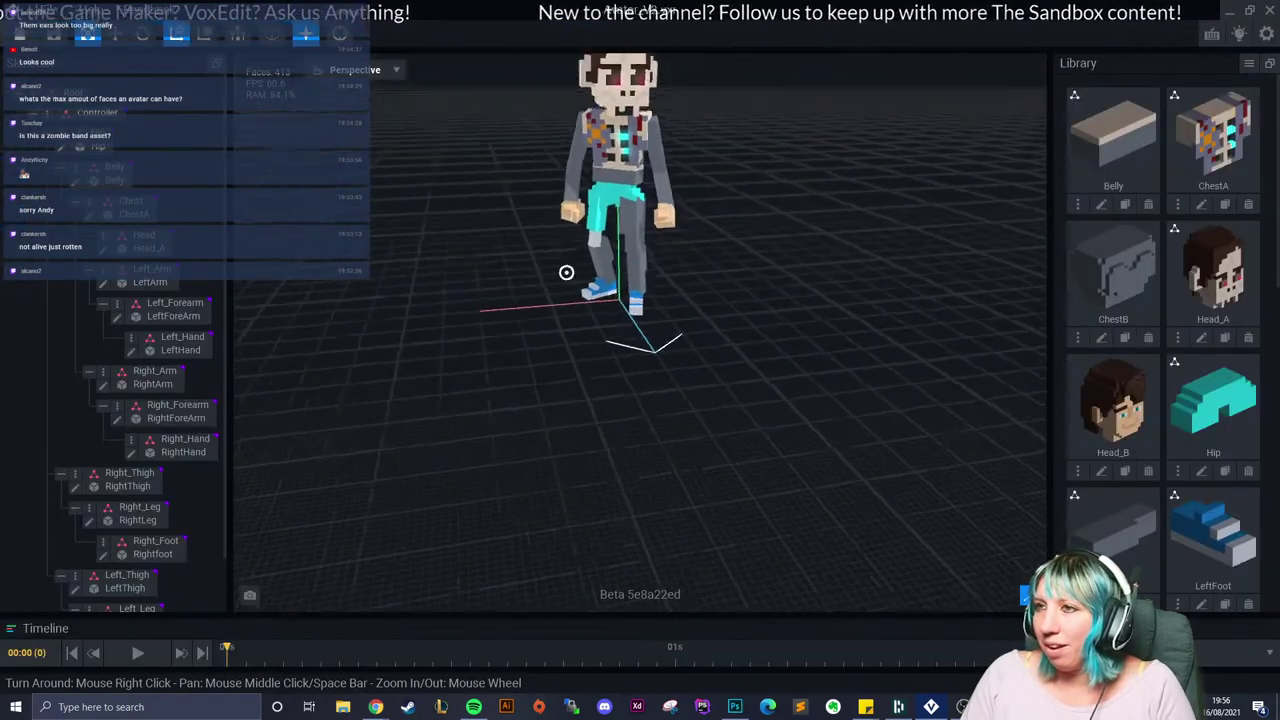
right_click_drag(566, 271, 552, 252)
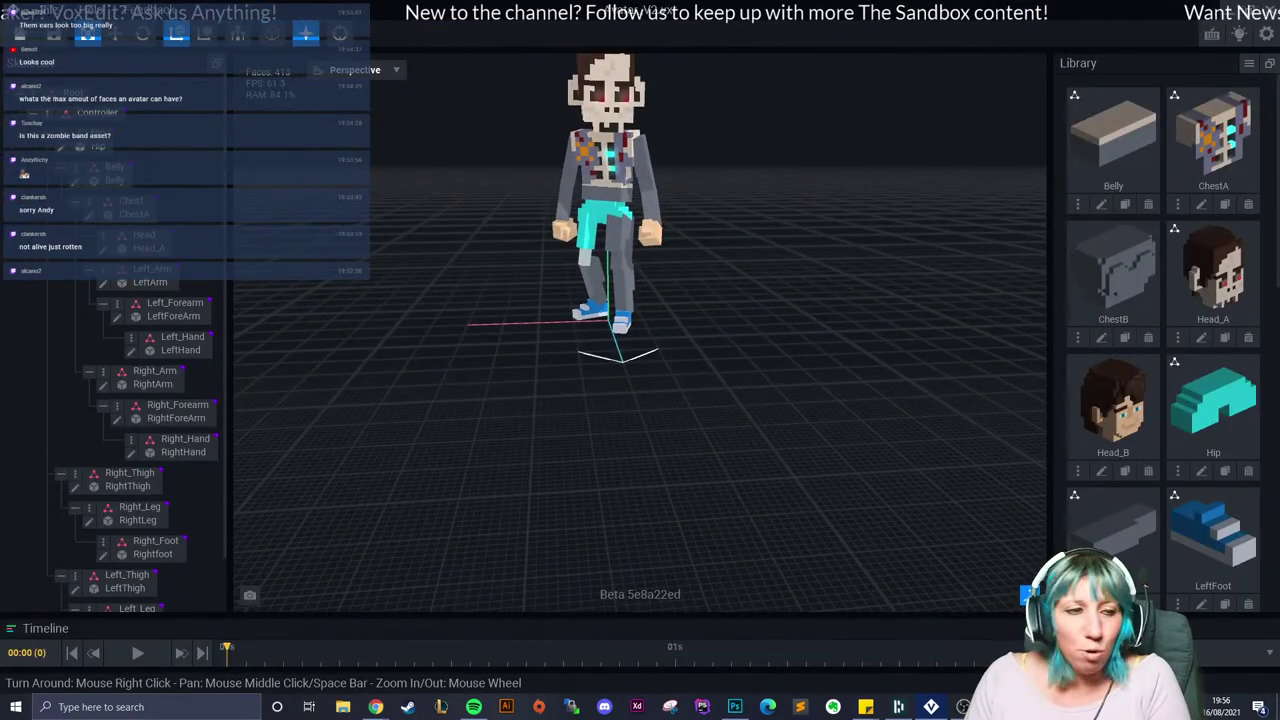
mouse_move(646, 290)
right_mouse_down()
mouse_move(680, 276)
mouse_move(648, 280)
right_mouse_up()
scroll(630, 330, "up", 2)
middle_click_drag(630, 330, 622, 380)
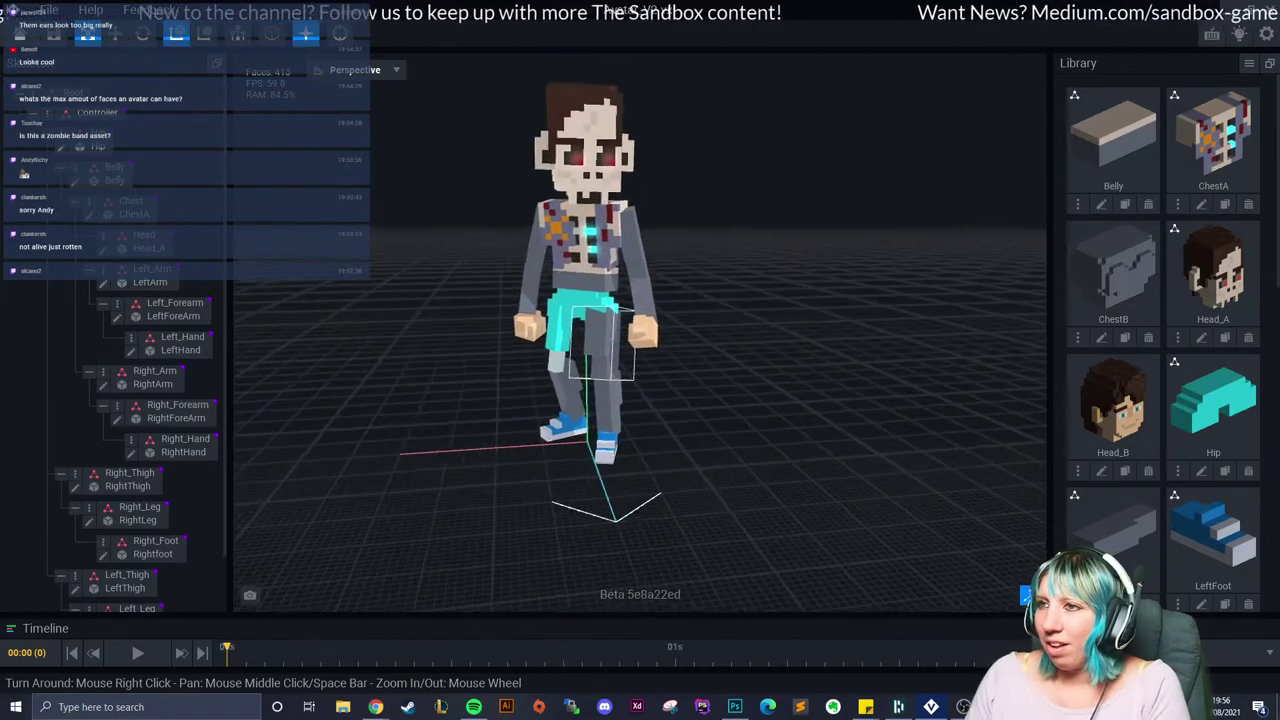
right_click_drag(622, 380, 610, 384)
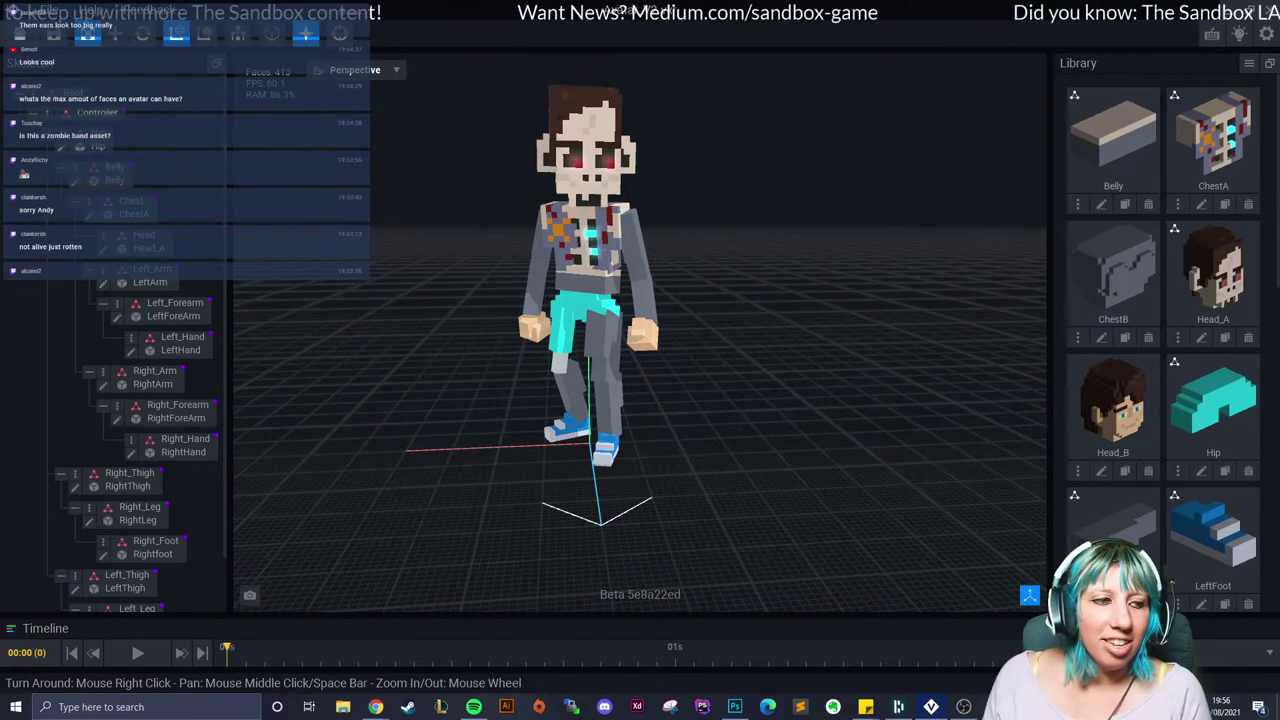
scroll(590, 310, "up", 1)
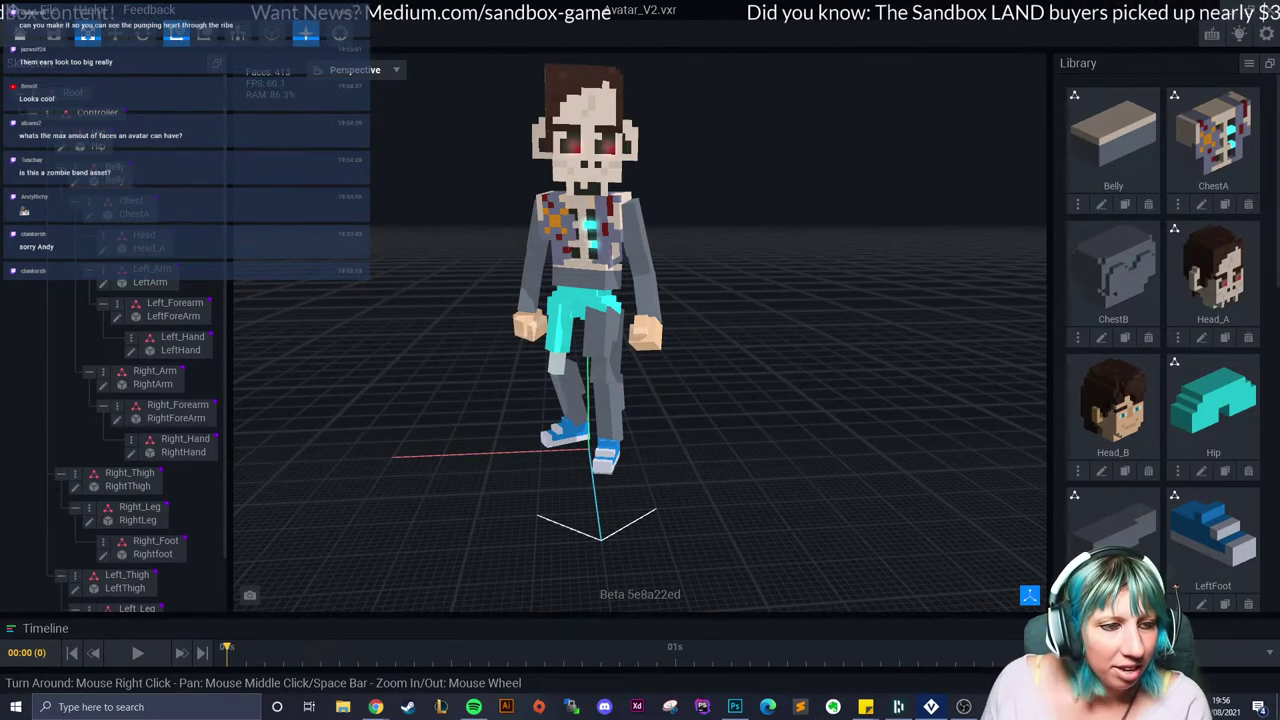
scroll(620, 283, "up", 4)
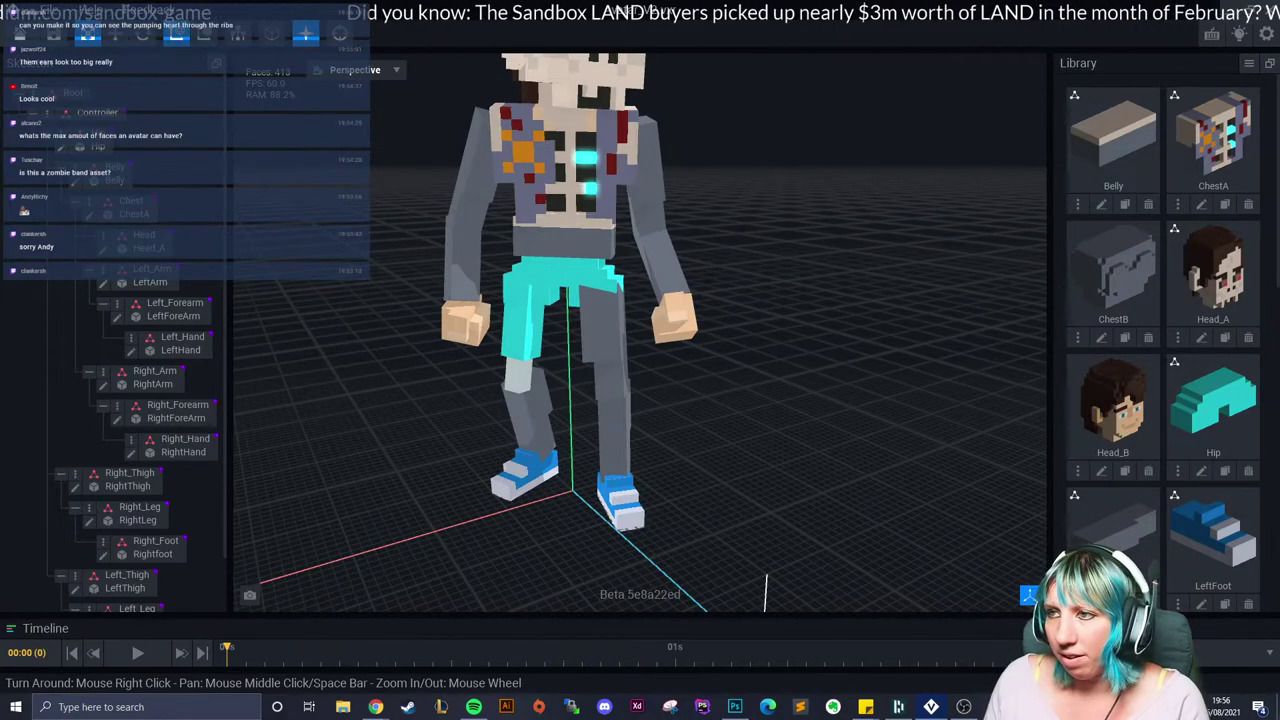
Step: Open the chest model, check the glowing ribcage with cyan #2AF4FF selected, save ChestA.vxm and view the whole avatar
left_click(1201, 204)
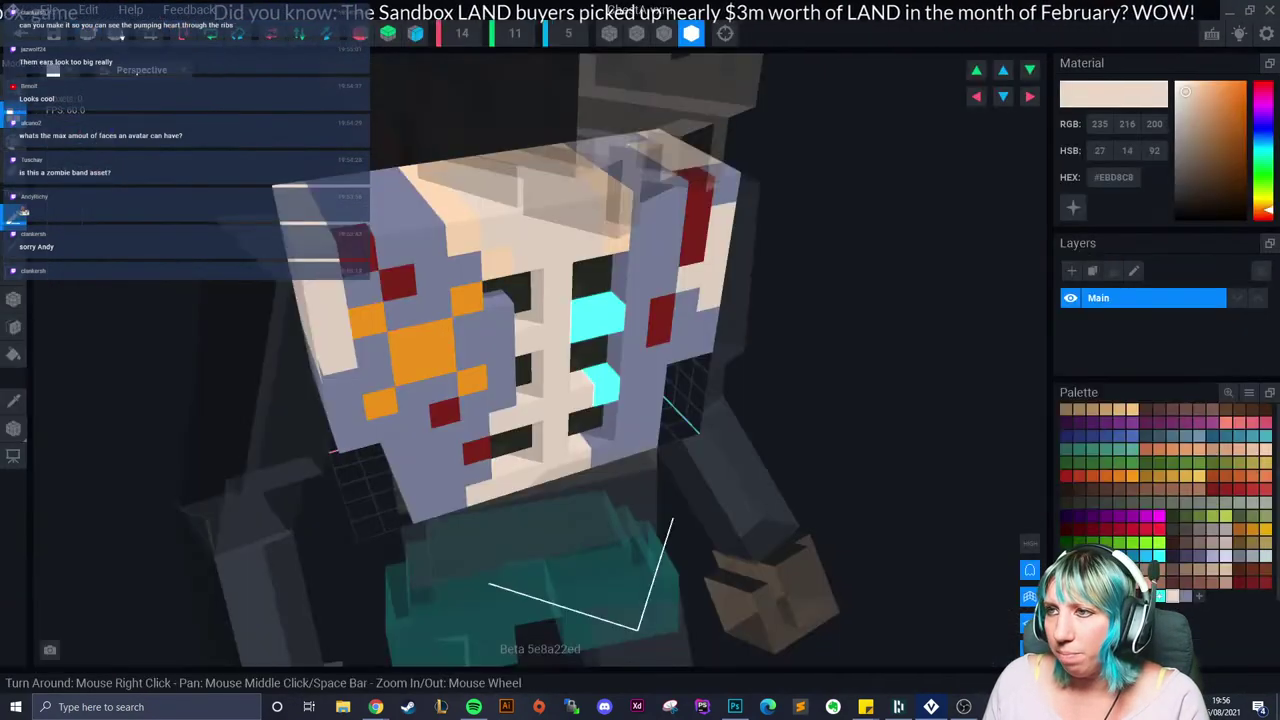
right_click_drag(481, 360, 466, 343)
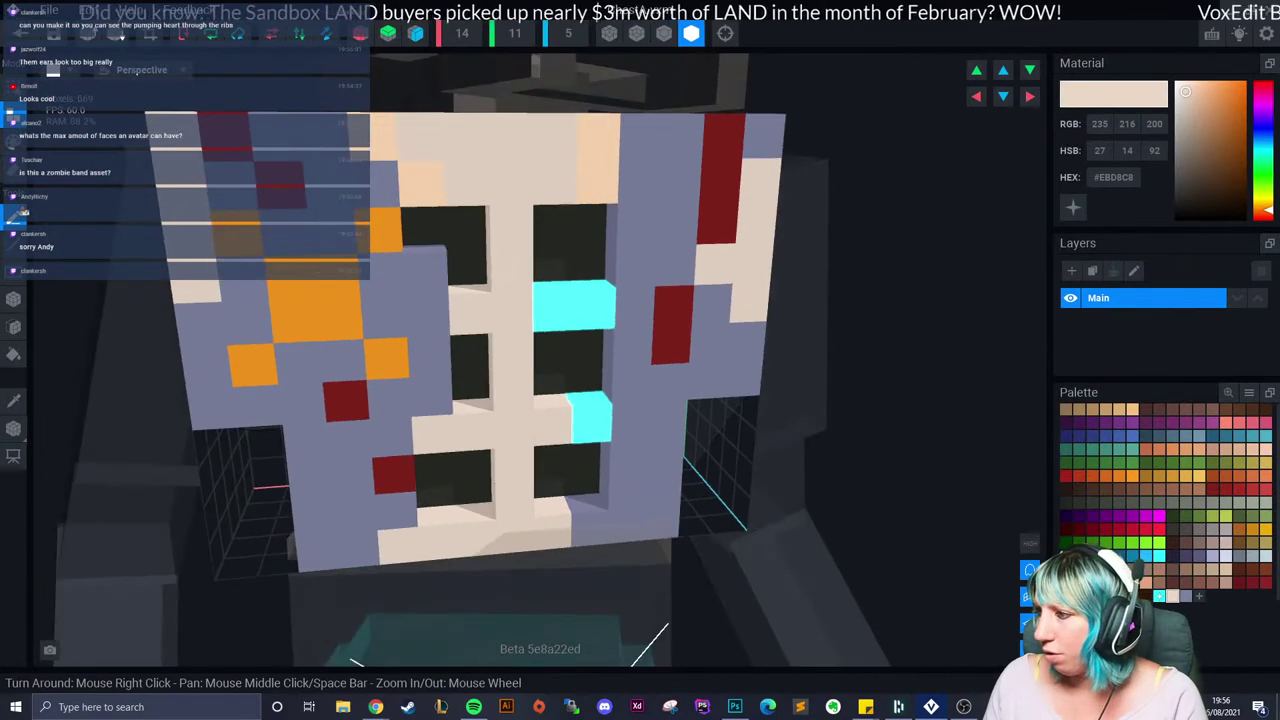
left_click(1159, 596)
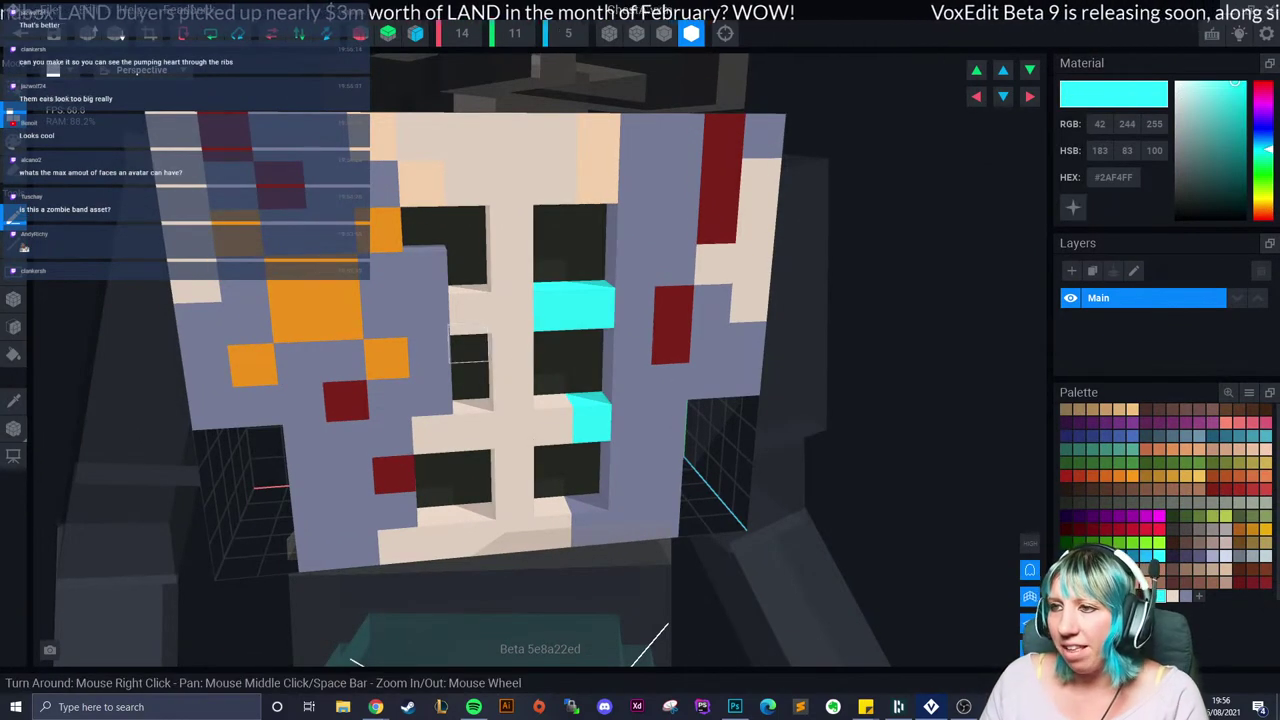
right_click_drag(470, 345, 634, 391)
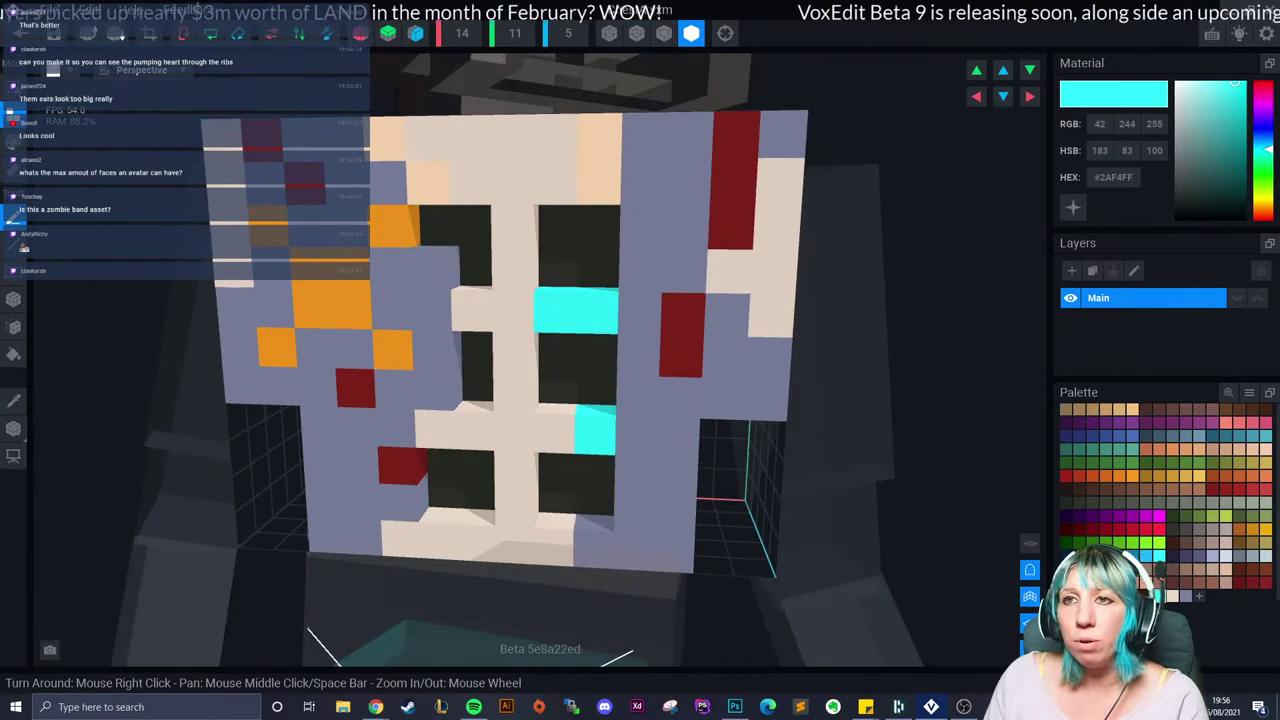
right_click_drag(520, 311, 556, 311)
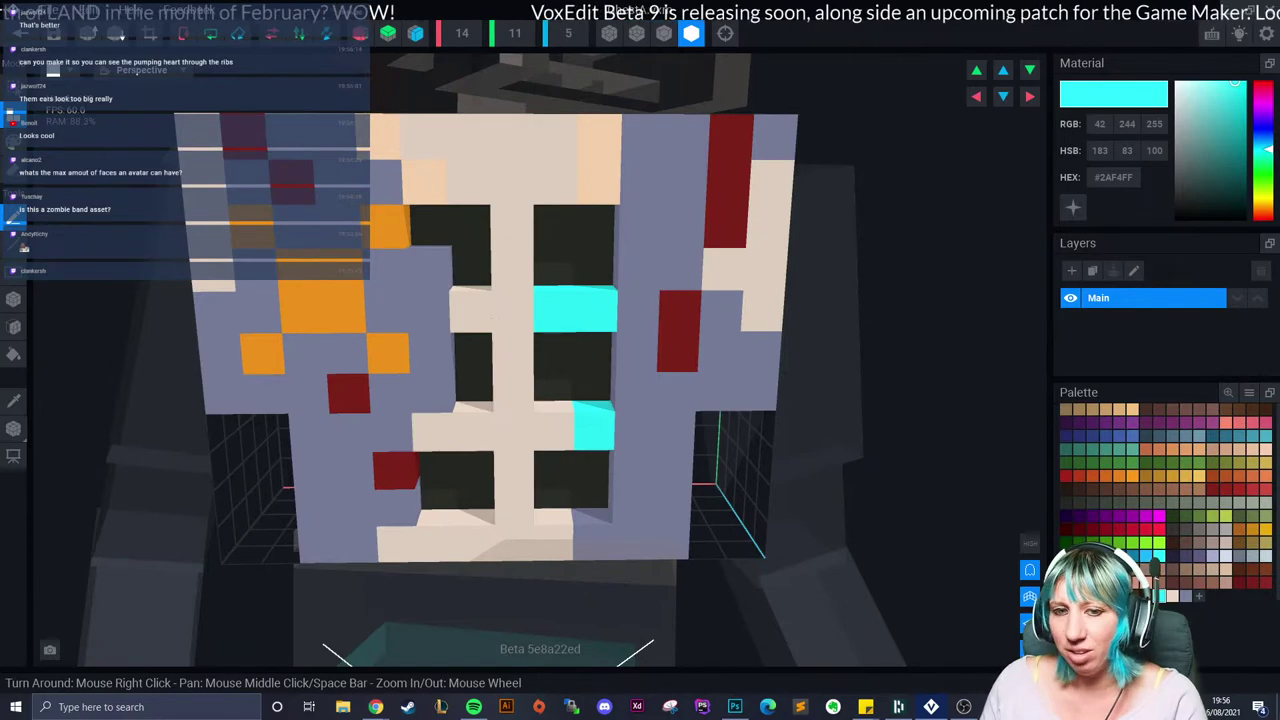
left_click(20, 33)
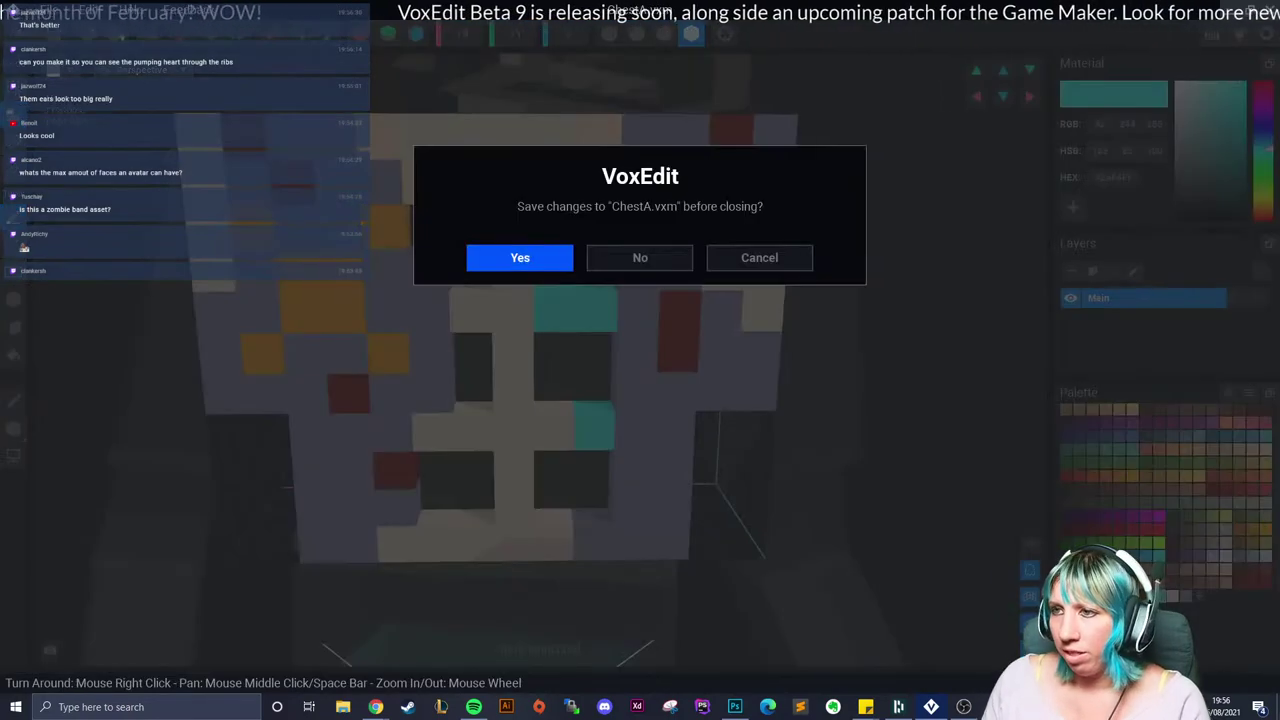
left_click(519, 257)
right_click_drag(577, 282, 595, 271)
scroll(594, 271, "up", 5)
middle_click_drag(594, 271, 580, 348)
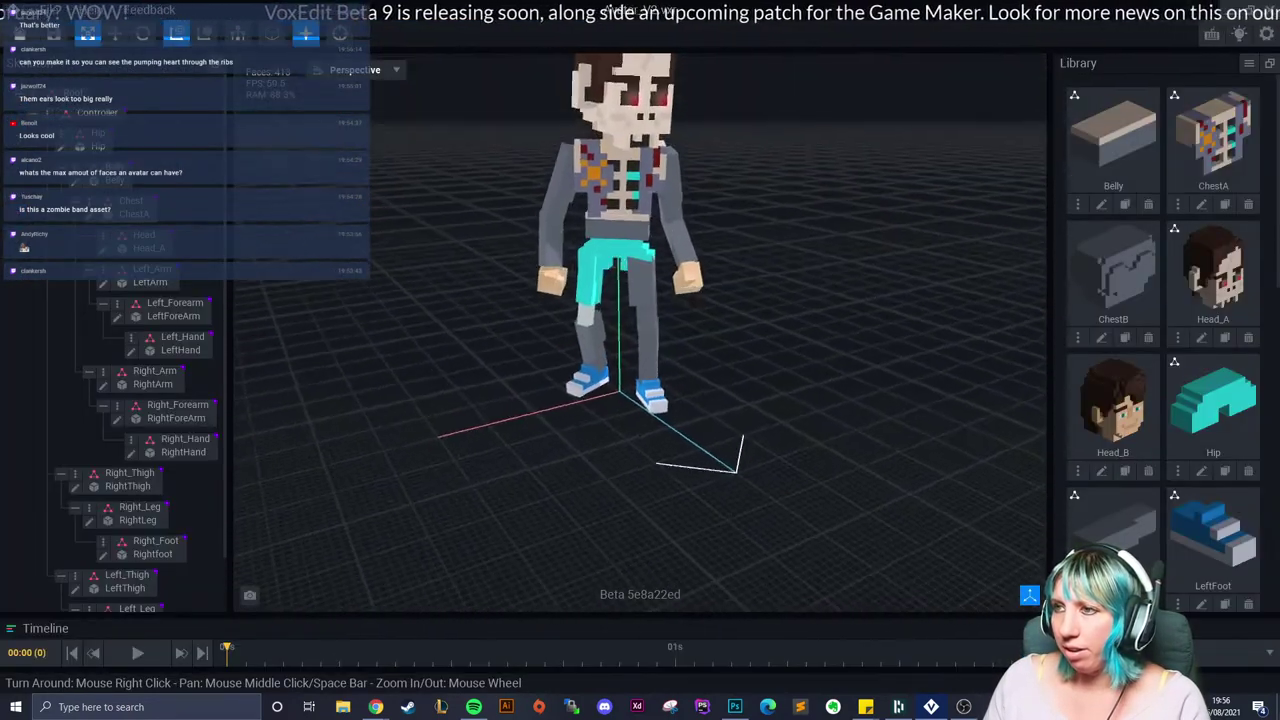
Step: Open the belly model and fill its remaining grey sides with the bone colour #EBD8C8
left_click(75, 180)
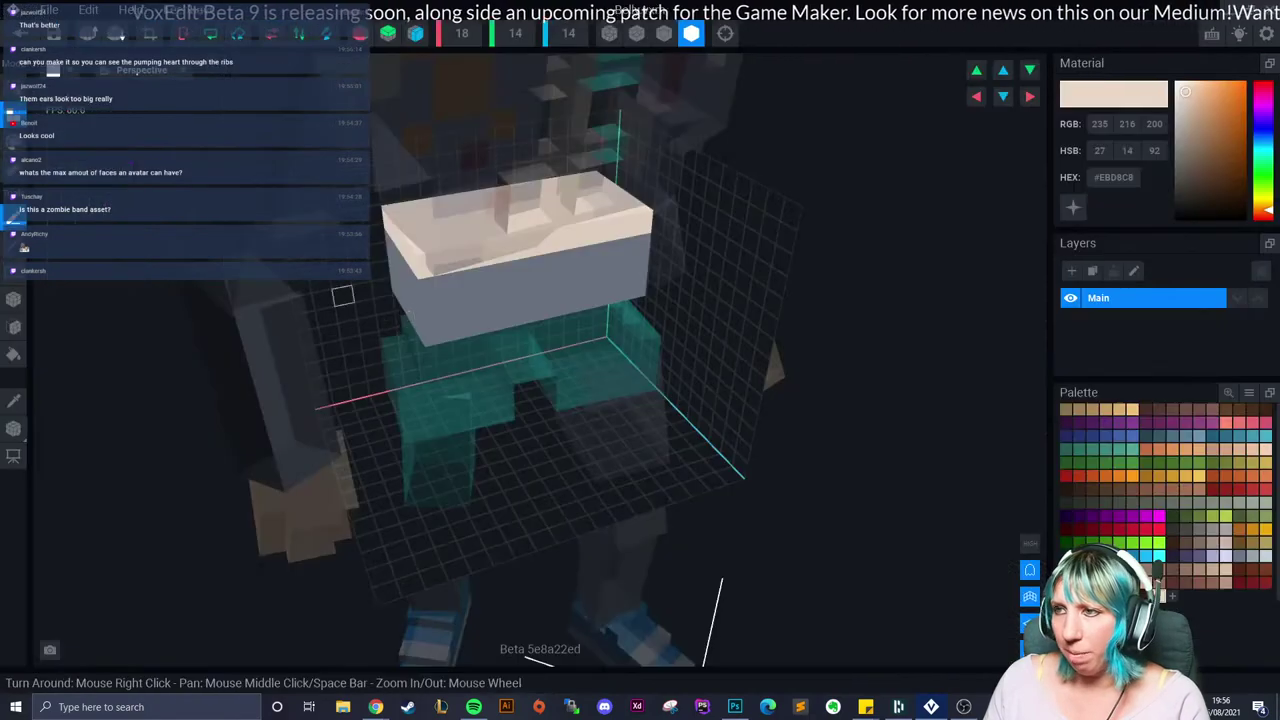
scroll(478, 360, "up", 2)
left_click(13, 401)
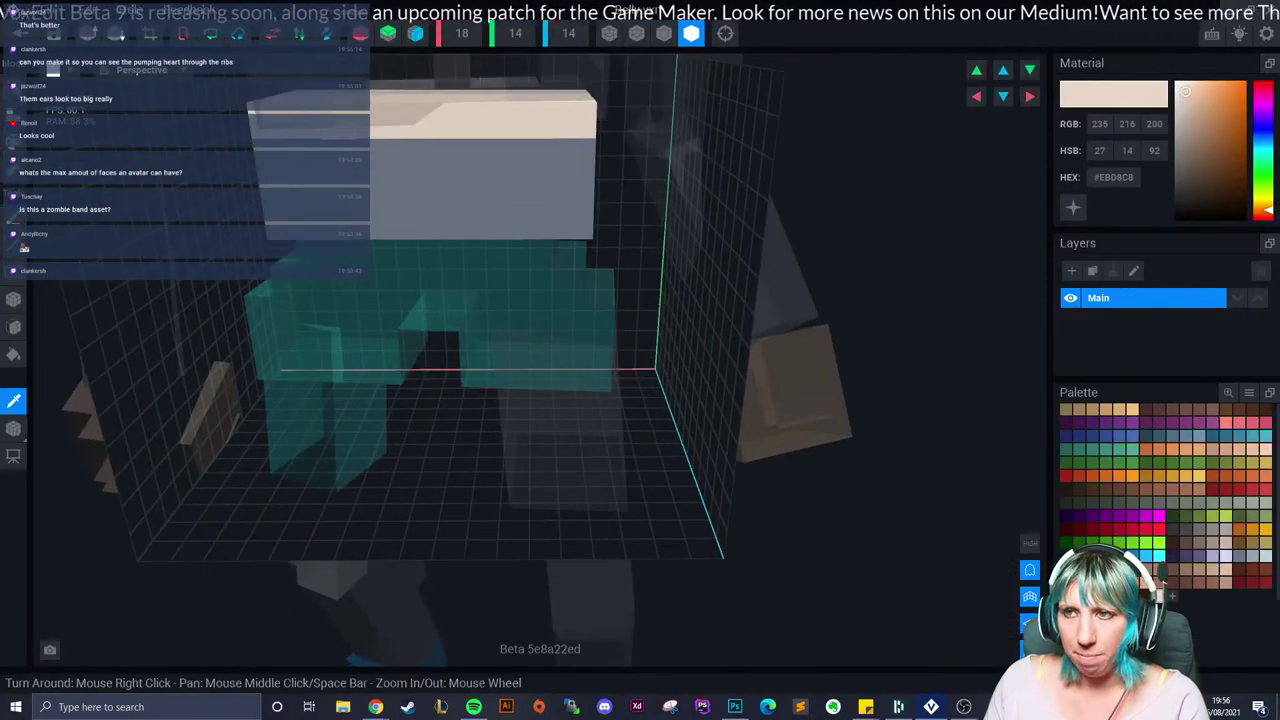
left_click(13, 218)
left_click(13, 141)
left_click(13, 354)
left_click(380, 190)
mouse_move(380, 190)
right_mouse_down()
mouse_move(323, 196)
mouse_move(362, 267)
mouse_move(546, 314)
right_mouse_up()
middle_click_drag(546, 314, 563, 334)
right_click_drag(563, 334, 532, 321)
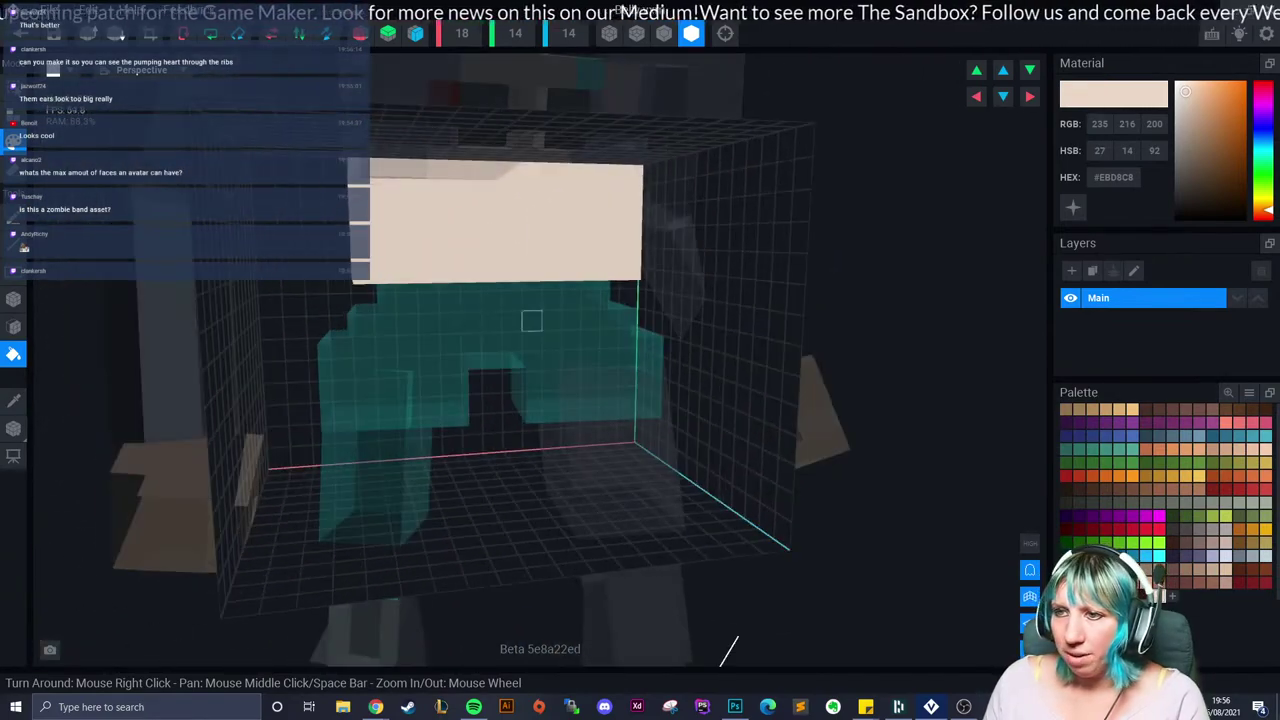
Step: Erase the lower edge of the belly block on one side to leave a one-voxel notch
left_click(13, 170)
left_click(13, 299)
right_click_drag(262, 290, 336, 284)
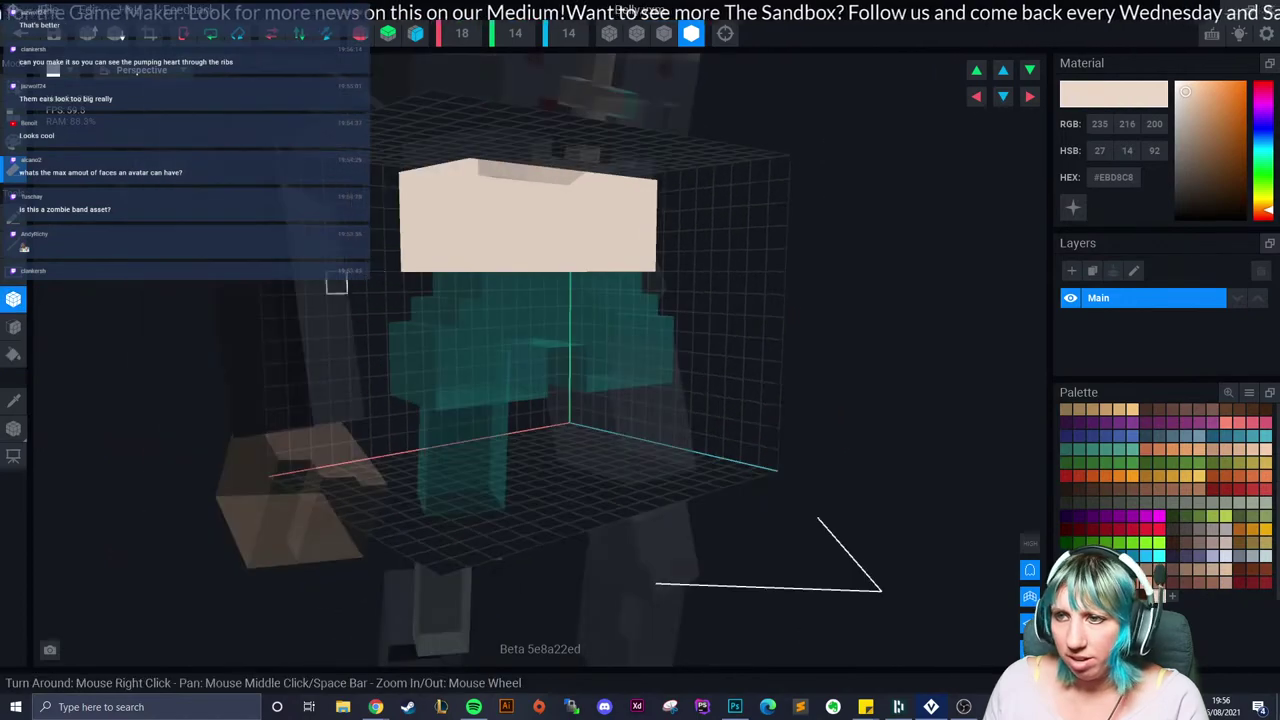
left_click_drag(414, 259, 486, 262)
mouse_move(486, 262)
right_mouse_down()
mouse_move(463, 274)
mouse_move(488, 256)
right_mouse_up()
right_click_drag(560, 140, 586, 126)
Step: Erase the matching lower edge on the opposite side of the belly block so it tapers towards the hips
left_click(14, 326)
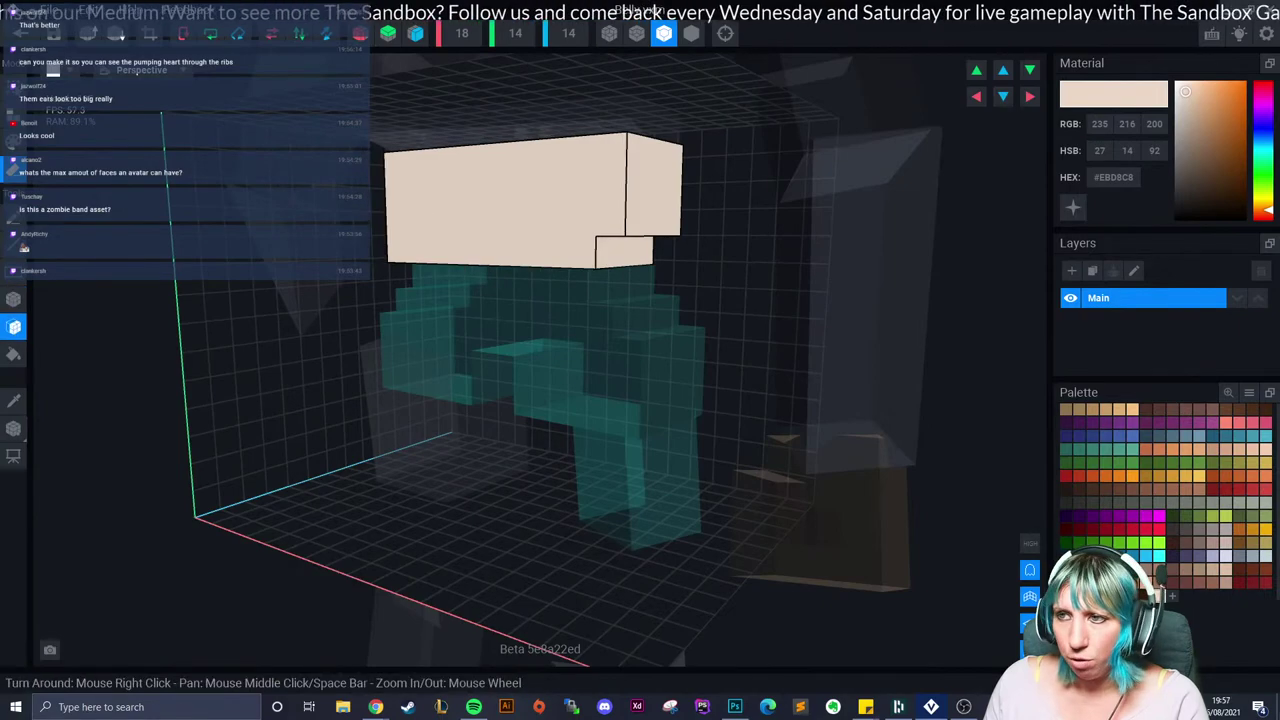
right_click_drag(420, 232, 446, 223)
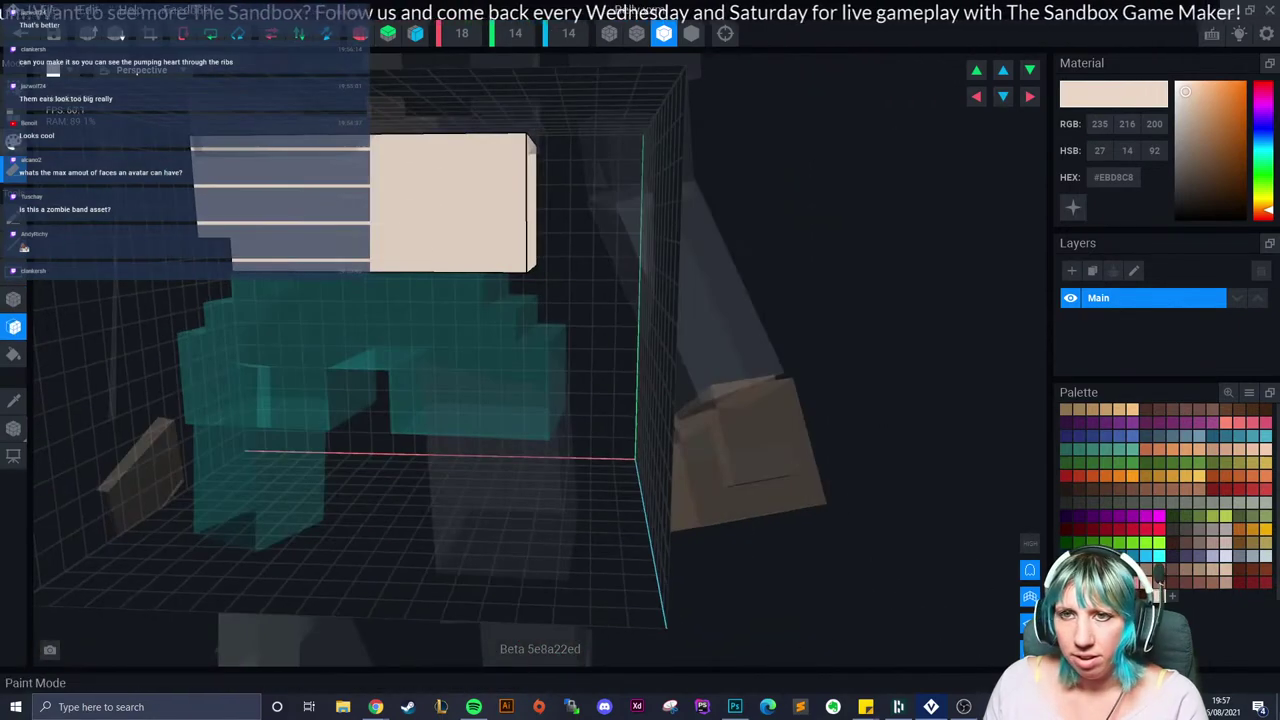
left_click(14, 298)
right_click_drag(370, 290, 237, 289)
middle_click_drag(162, 267, 298, 299)
left_click_drag(161, 300, 297, 300)
right_click_drag(297, 300, 288, 300)
middle_click_drag(288, 300, 391, 331)
scroll(391, 331, "down", 5)
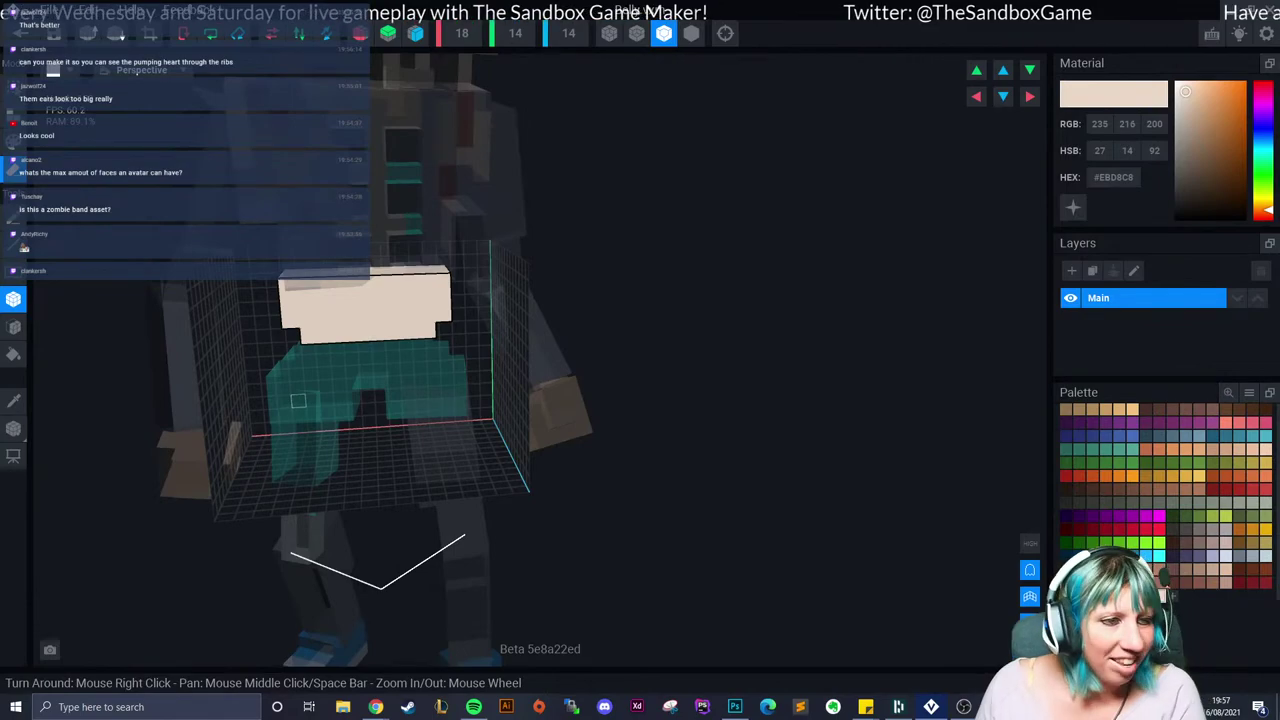
Step: Try to erase a two-by-two-voxel recess at the upper front edge of the belly
scroll(409, 418, "up", 8)
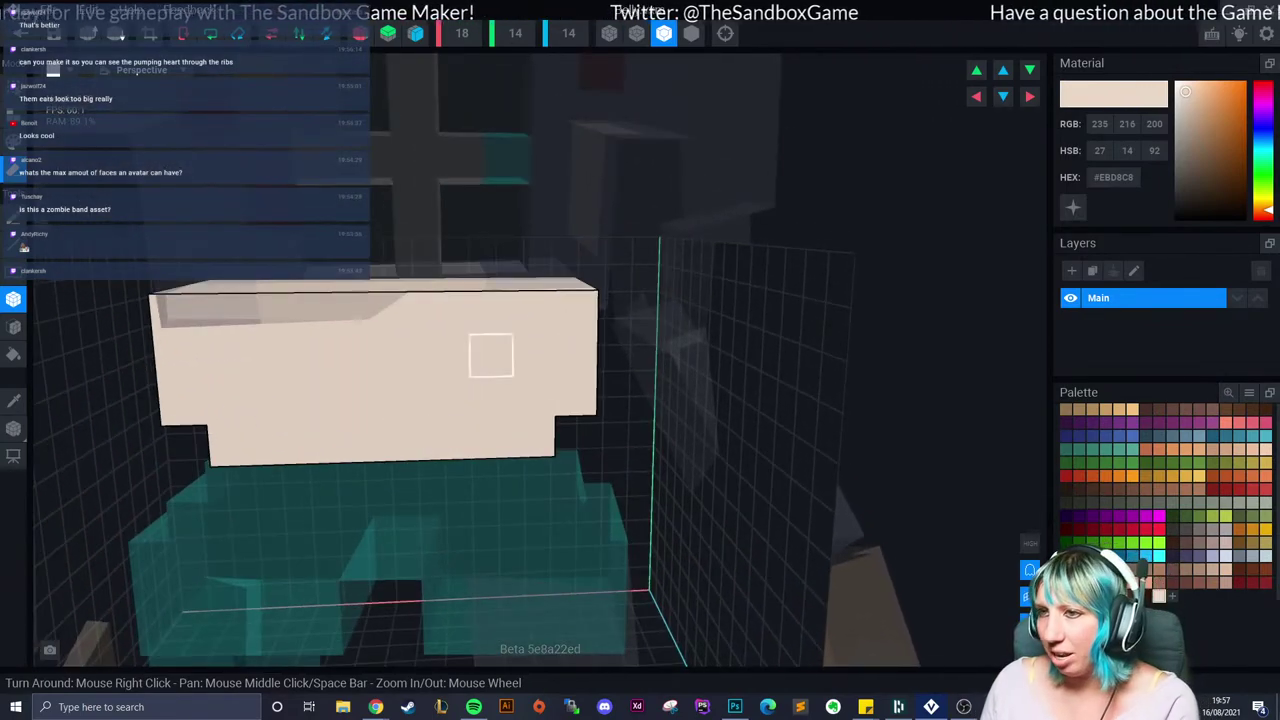
right_click_drag(491, 355, 448, 355)
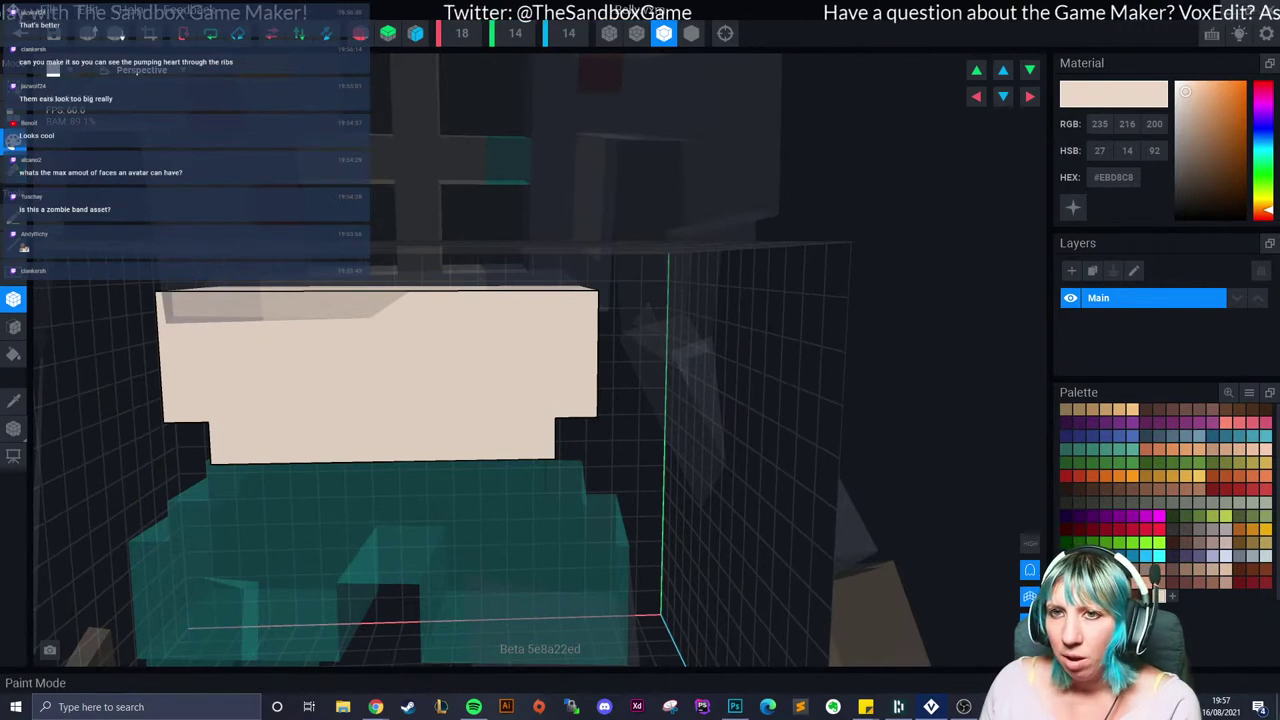
left_click_drag(315, 313, 360, 356)
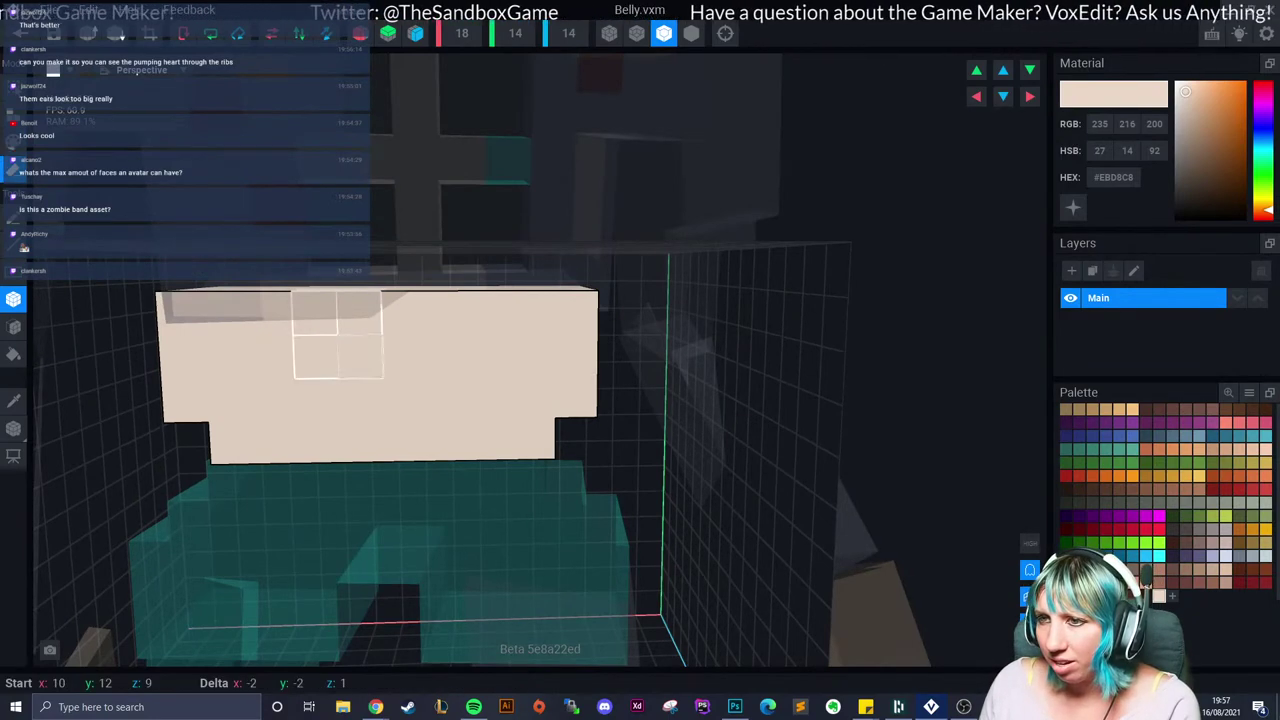
left_click_drag(315, 312, 315, 312)
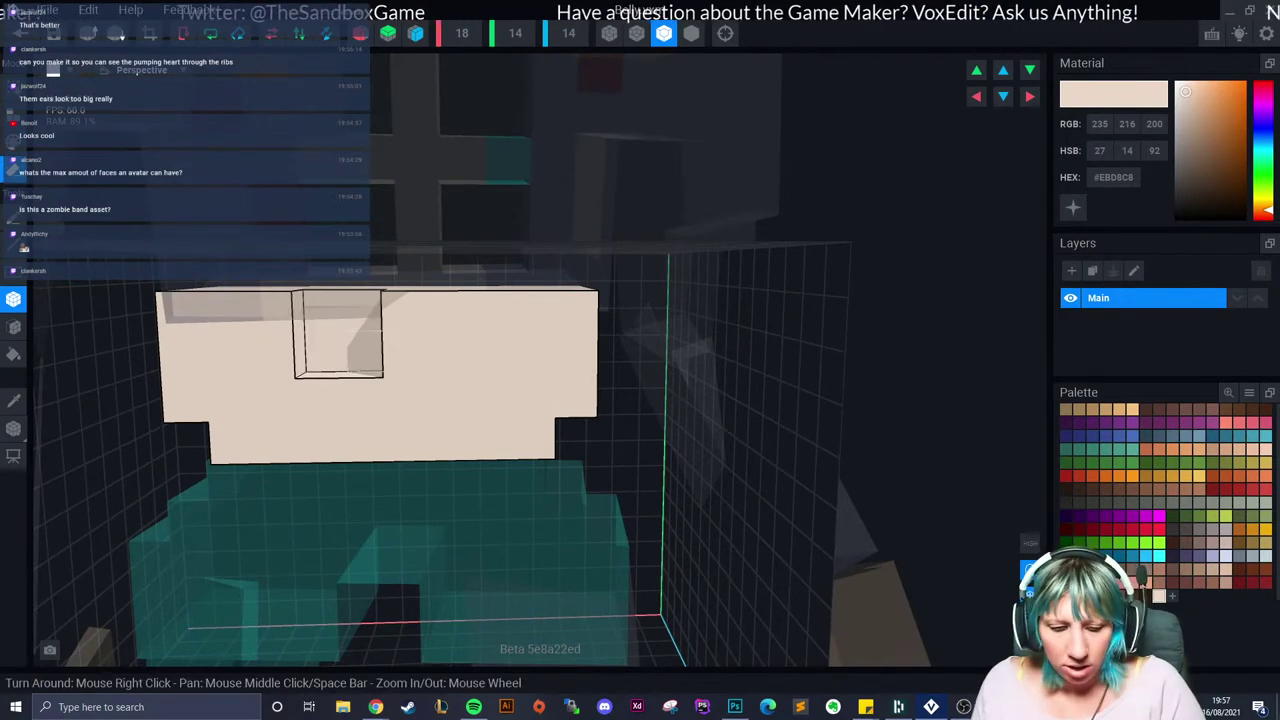
key("ctrl+z")
Step: Erase two recesses, each two voxels wide and one voxel high, side by side in the belly's front face
mouse_move(315, 356)
left_mouse_down()
mouse_move(360, 356)
mouse_move(315, 357)
left_mouse_up()
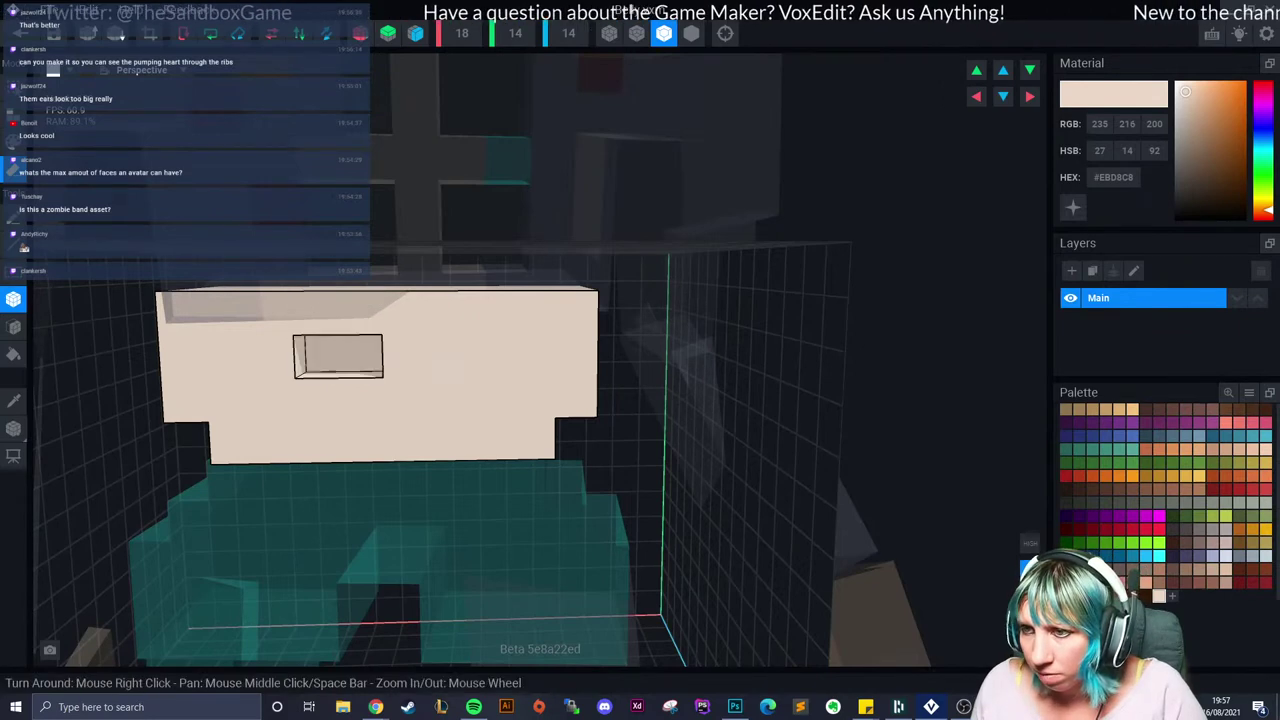
left_click_drag(492, 355, 535, 355)
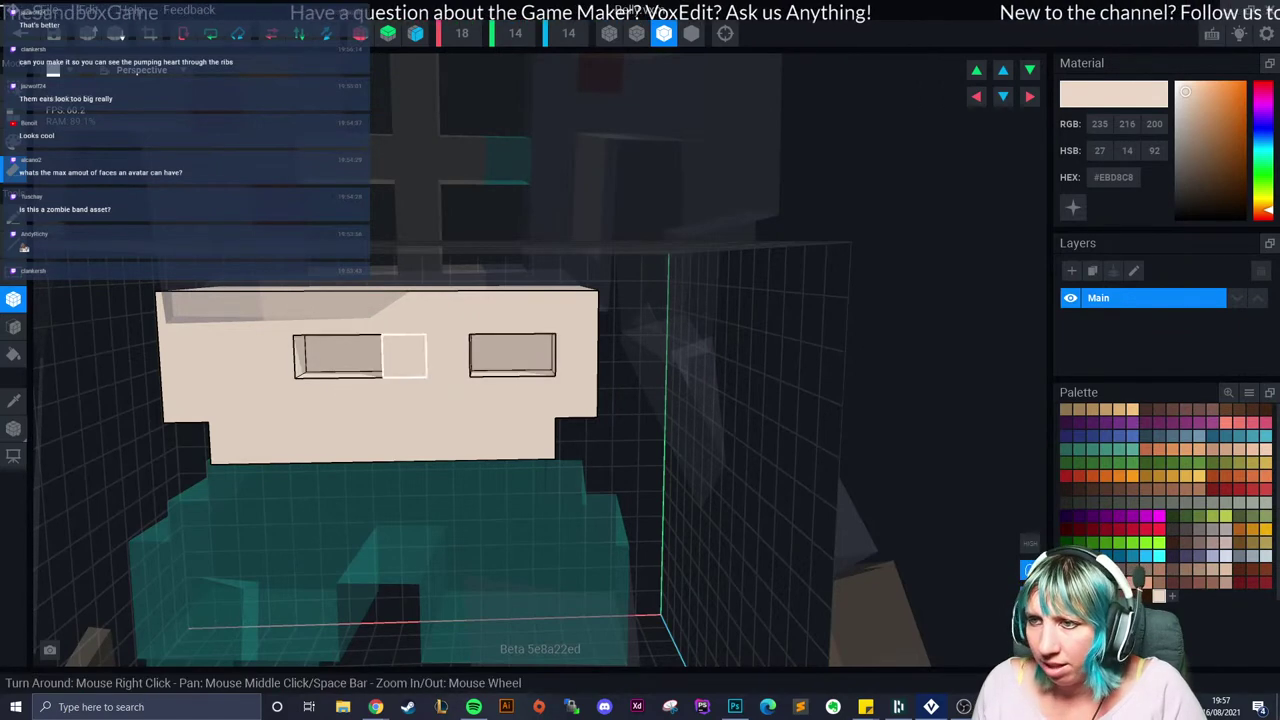
right_click_drag(404, 356, 420, 400)
scroll(449, 360, "down", 1)
scroll(450, 387, "down", 1)
left_click_drag(250, 320, 340, 386)
right_click_drag(340, 386, 291, 390)
key("ctrl+z")
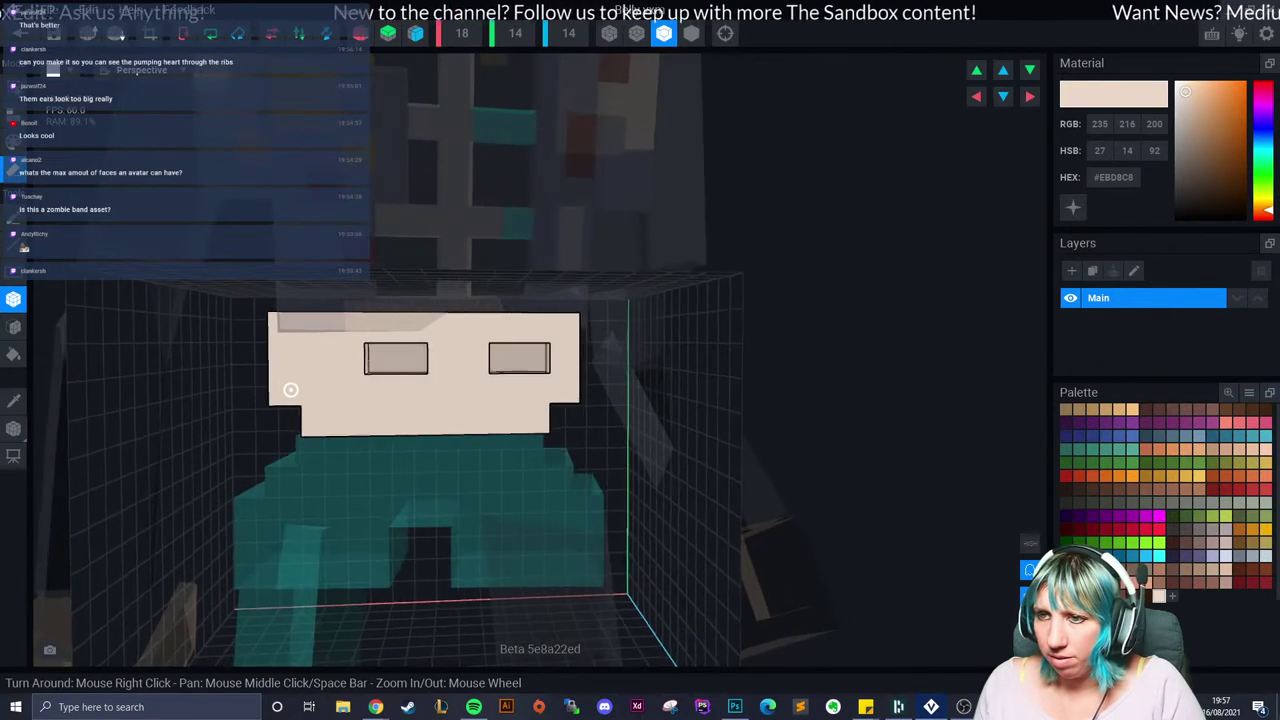
right_click_drag(290, 390, 290, 390)
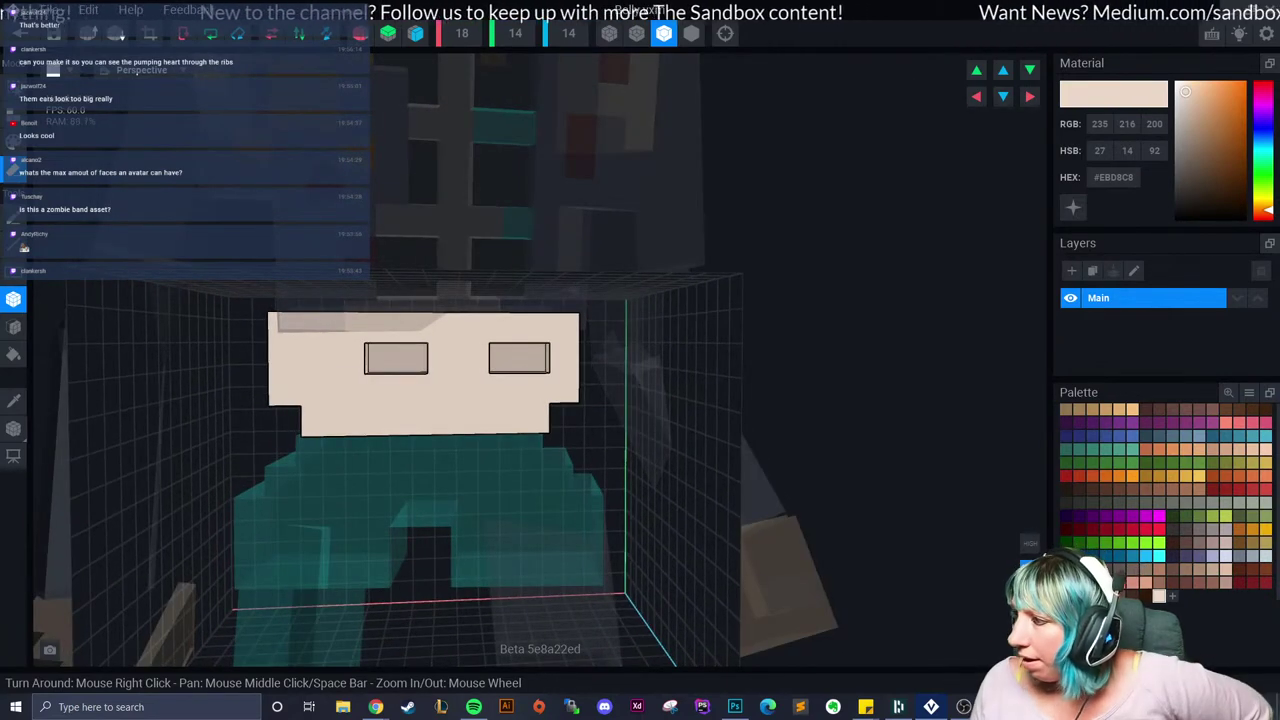
Step: Paint the back voxels of both belly recesses in the dark grey #2D2F2B
scroll(440, 385, "up", 3)
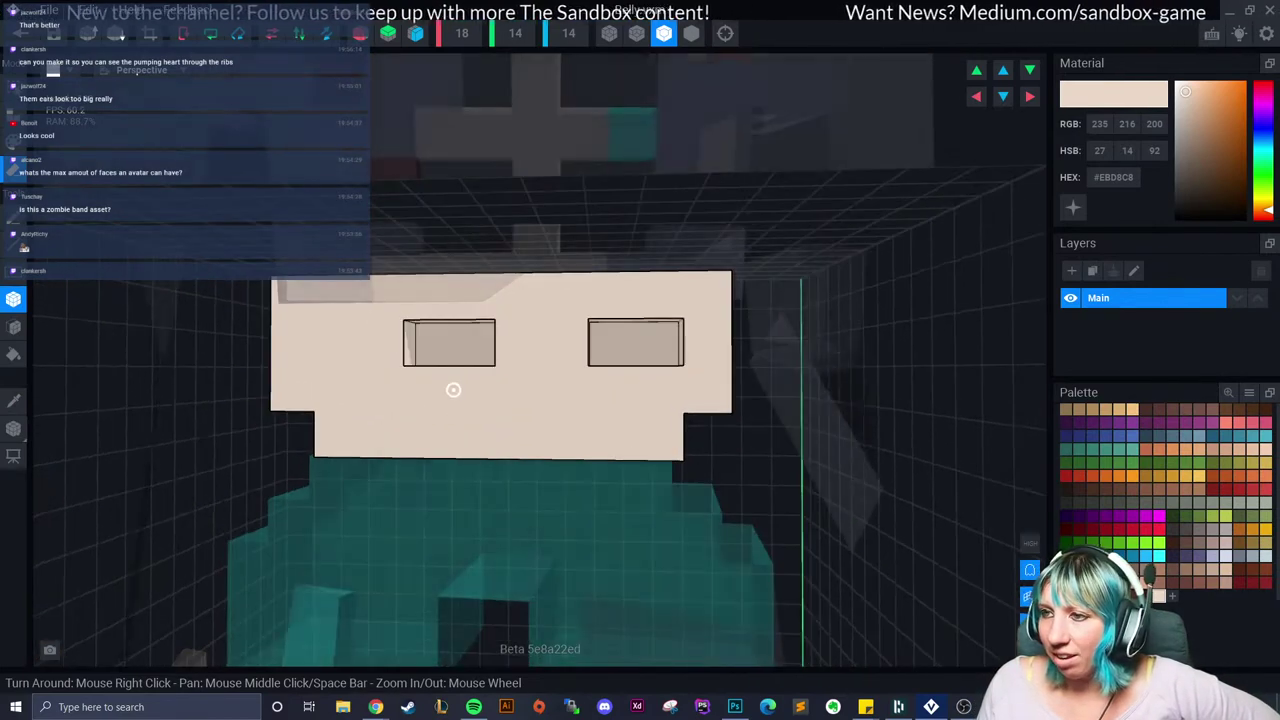
left_click(1079, 502)
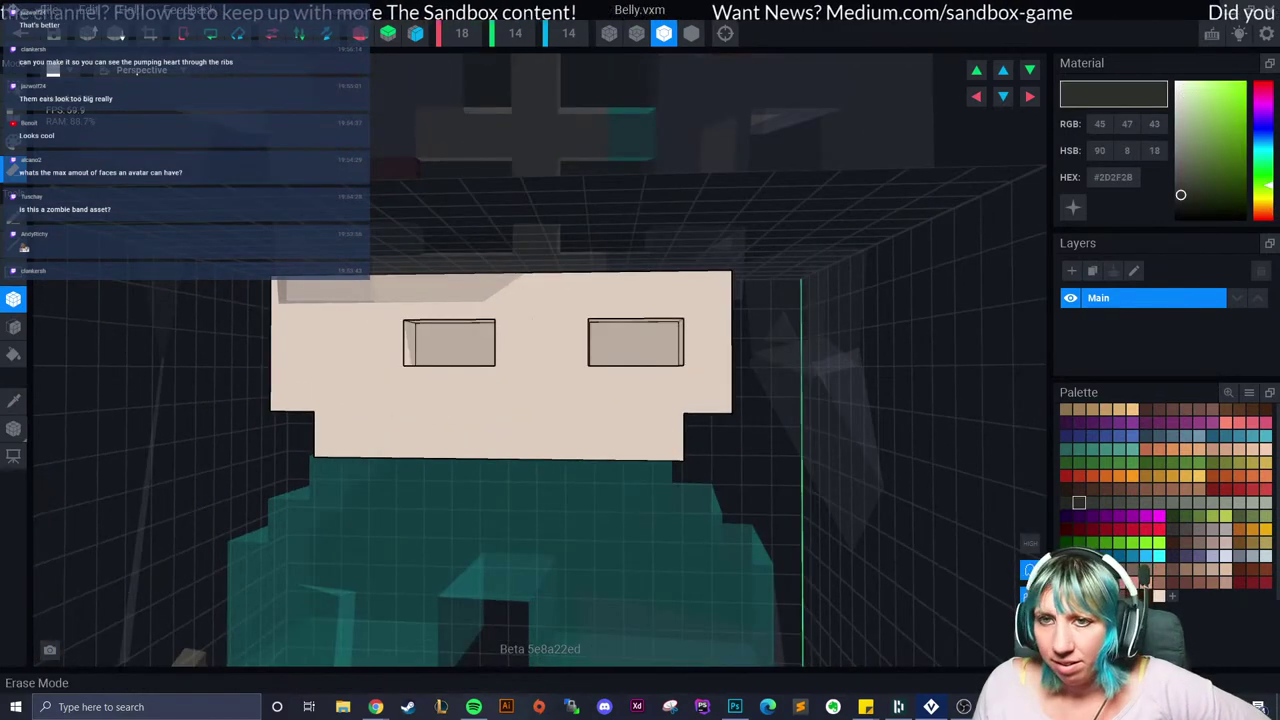
left_click(13, 141)
left_click(436, 343)
left_click(476, 343)
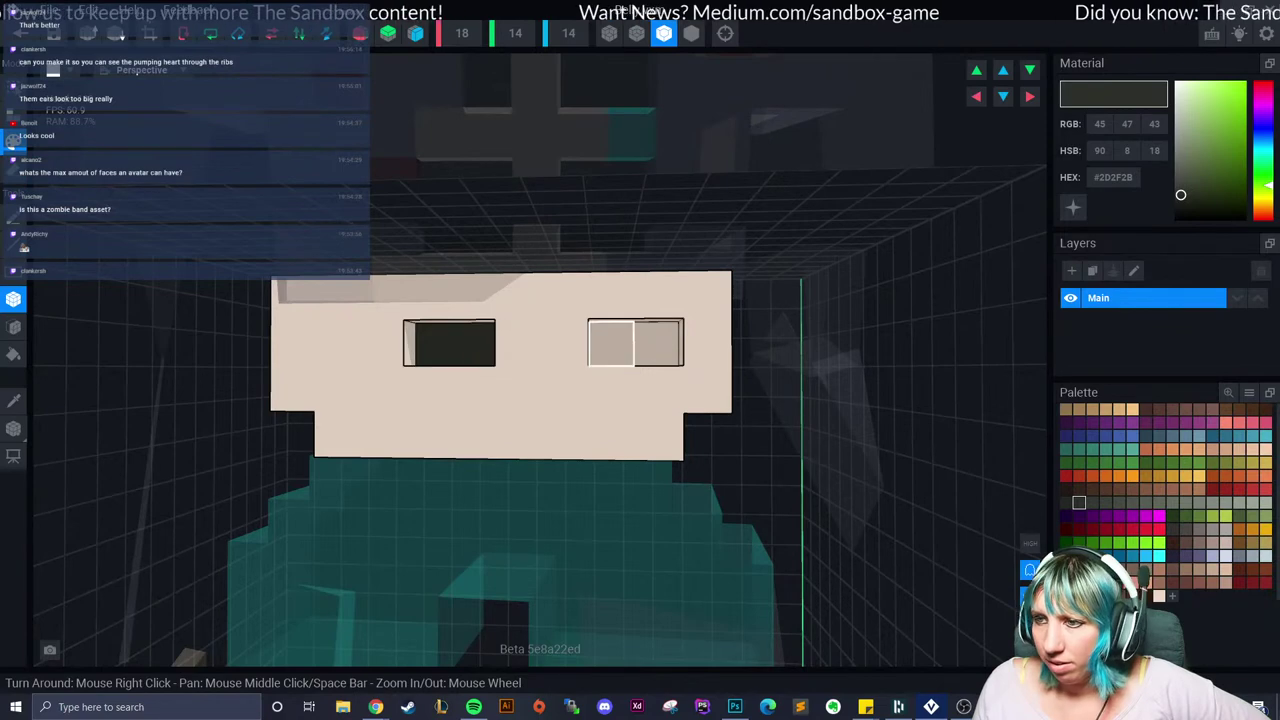
left_click(611, 343)
left_click(657, 343)
right_click_drag(657, 343, 650, 400)
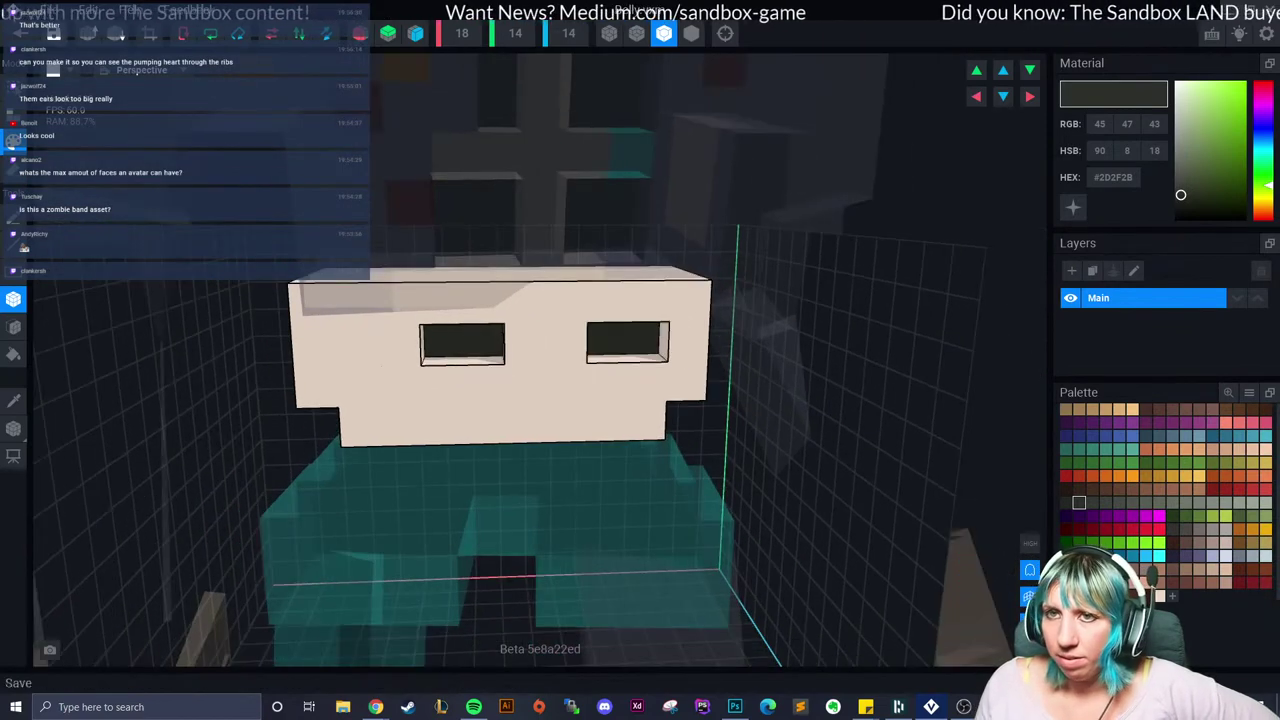
Step: Check the dark belly recesses up close, save the changes to Belly.vxm and return to the whole avatar
left_click(20, 33)
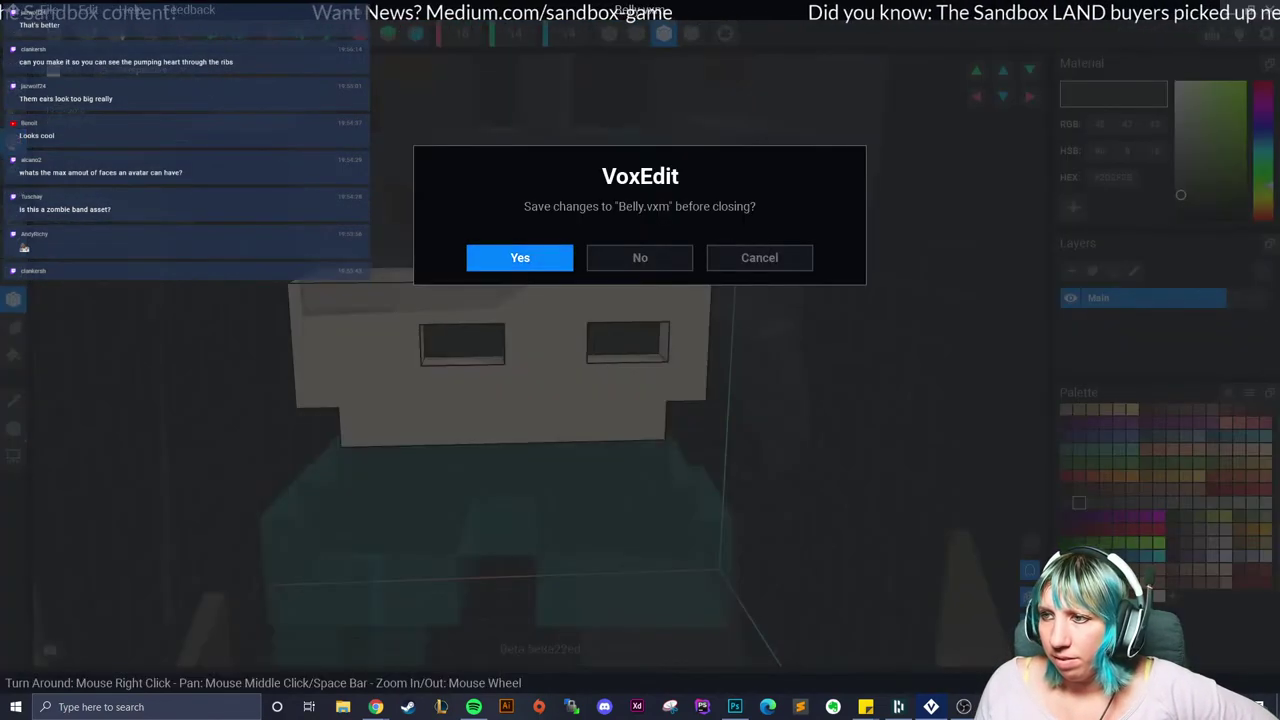
left_click(759, 257)
right_click_drag(566, 303, 571, 288)
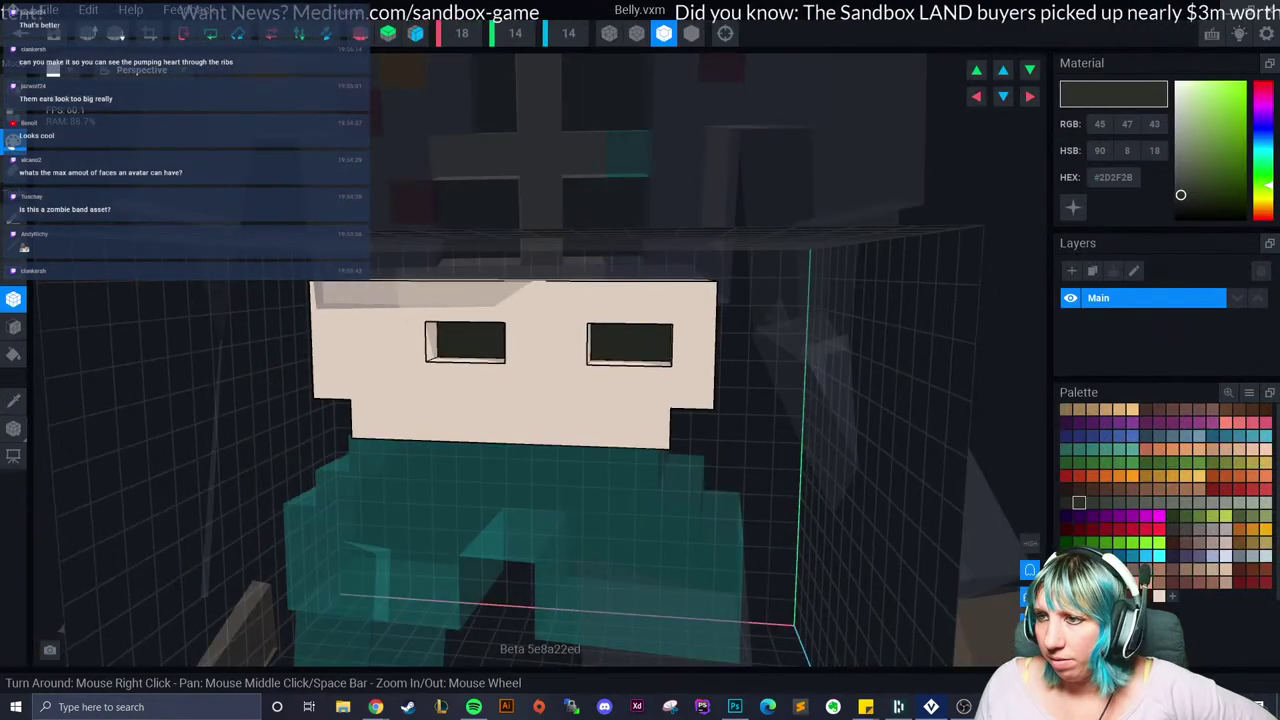
scroll(520, 340, "up", 2)
right_click_drag(520, 352, 476, 342)
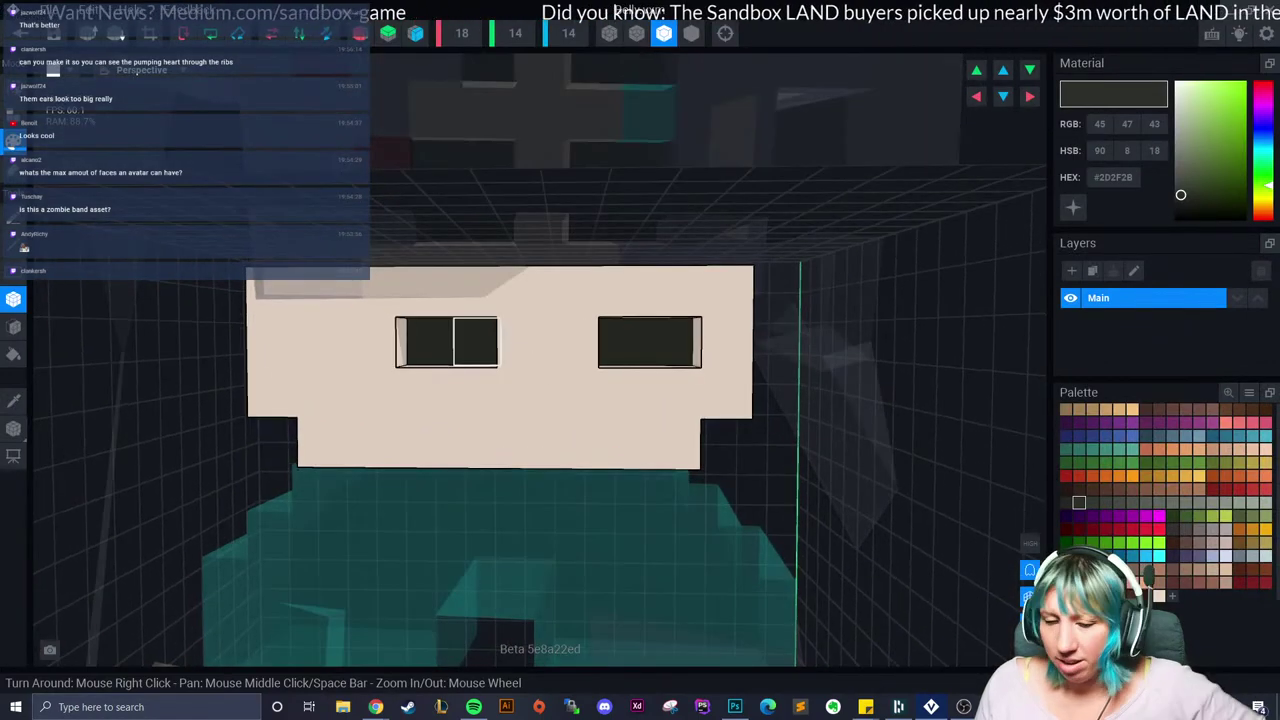
left_click(25, 33)
left_click(520, 258)
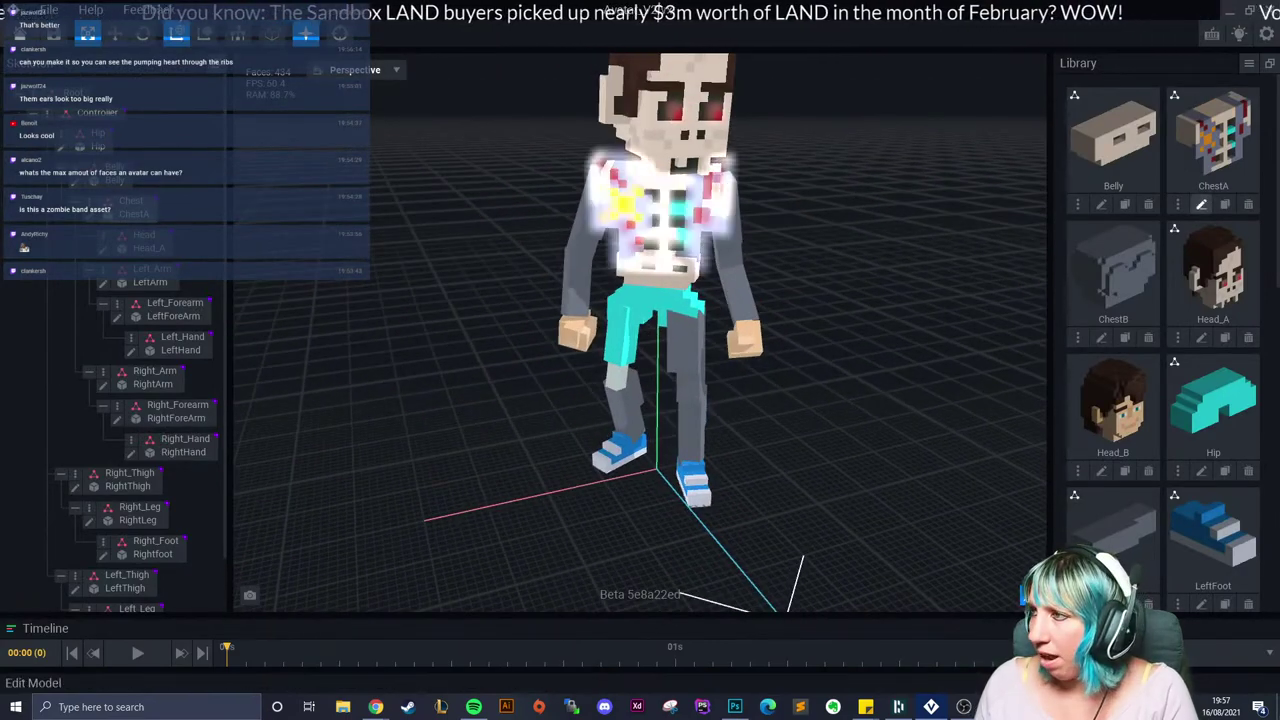
Step: Open the chest model, sample the blue-grey jacket colour #7B81A0 and copy its hex code
left_click(1201, 204)
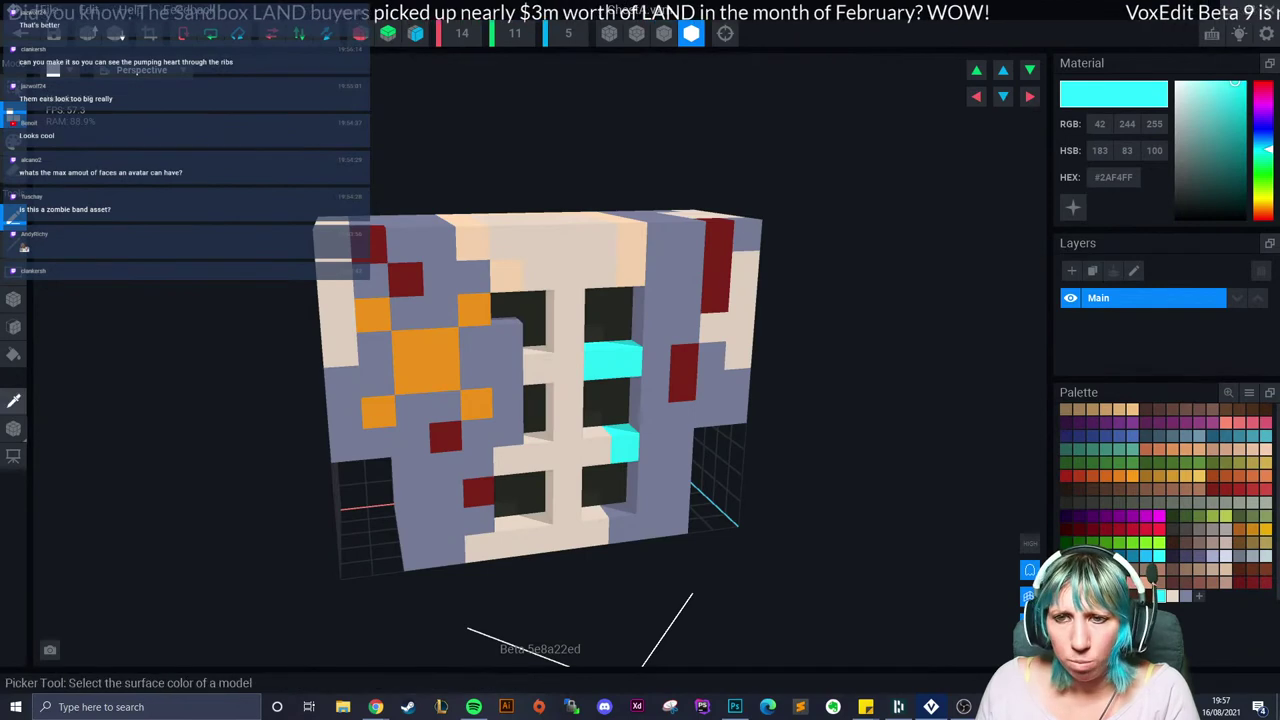
left_click(14, 401)
right_click_drag(522, 474, 466, 446)
left_click(446, 494)
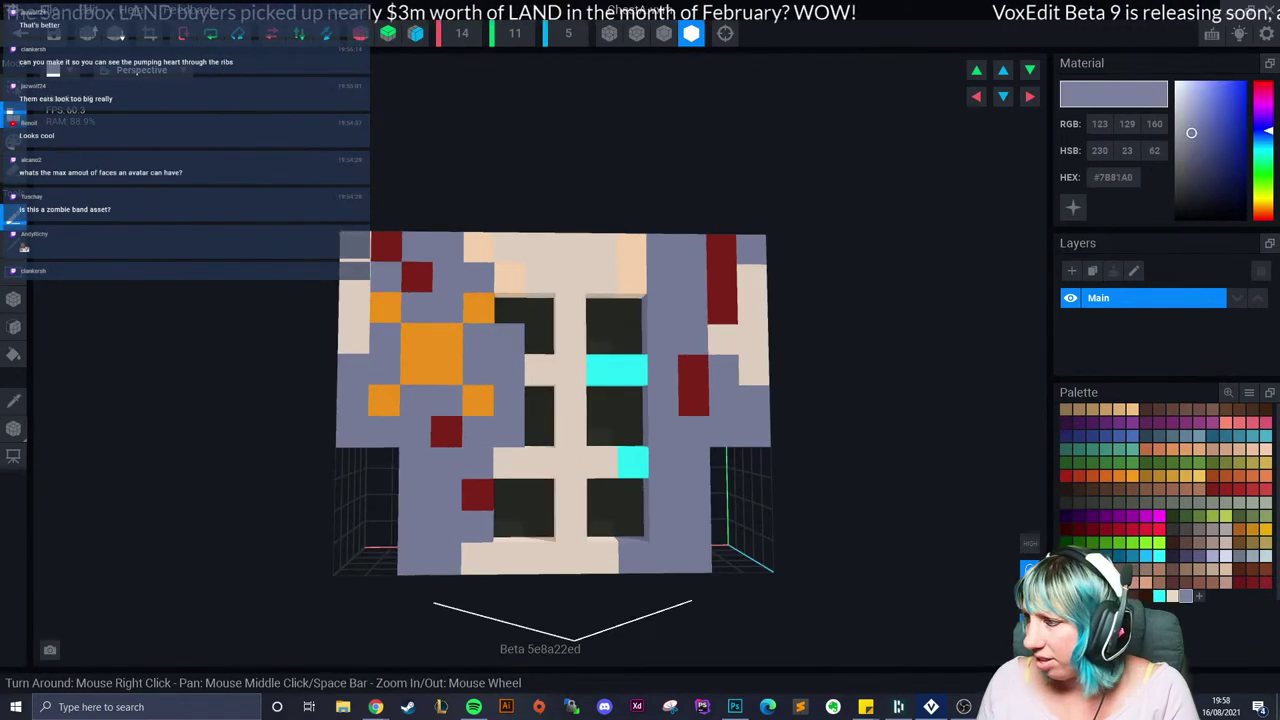
right_click(1114, 181)
left_click(1137, 194)
right_click_drag(626, 313, 539, 341)
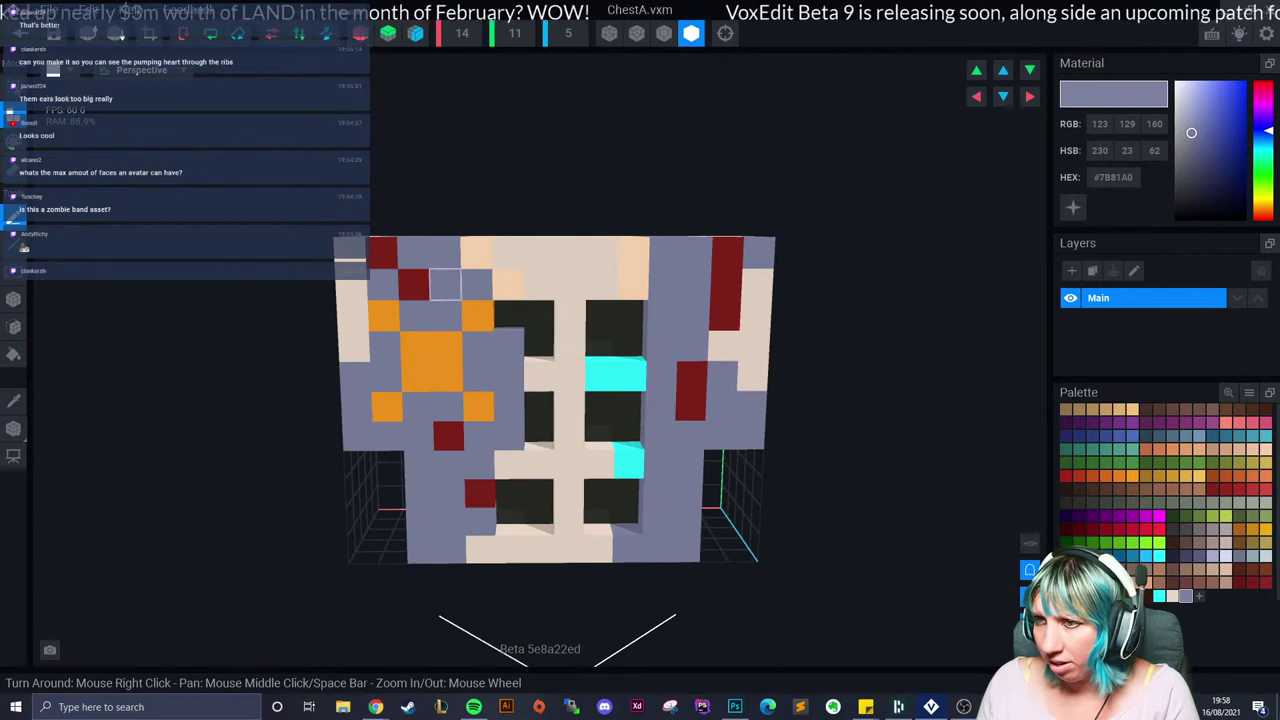
Step: Sample the skin colour #FFDAB5 above the ribs, save ChestA.vxm and return to the whole avatar
left_click(14, 401)
left_click(508, 284)
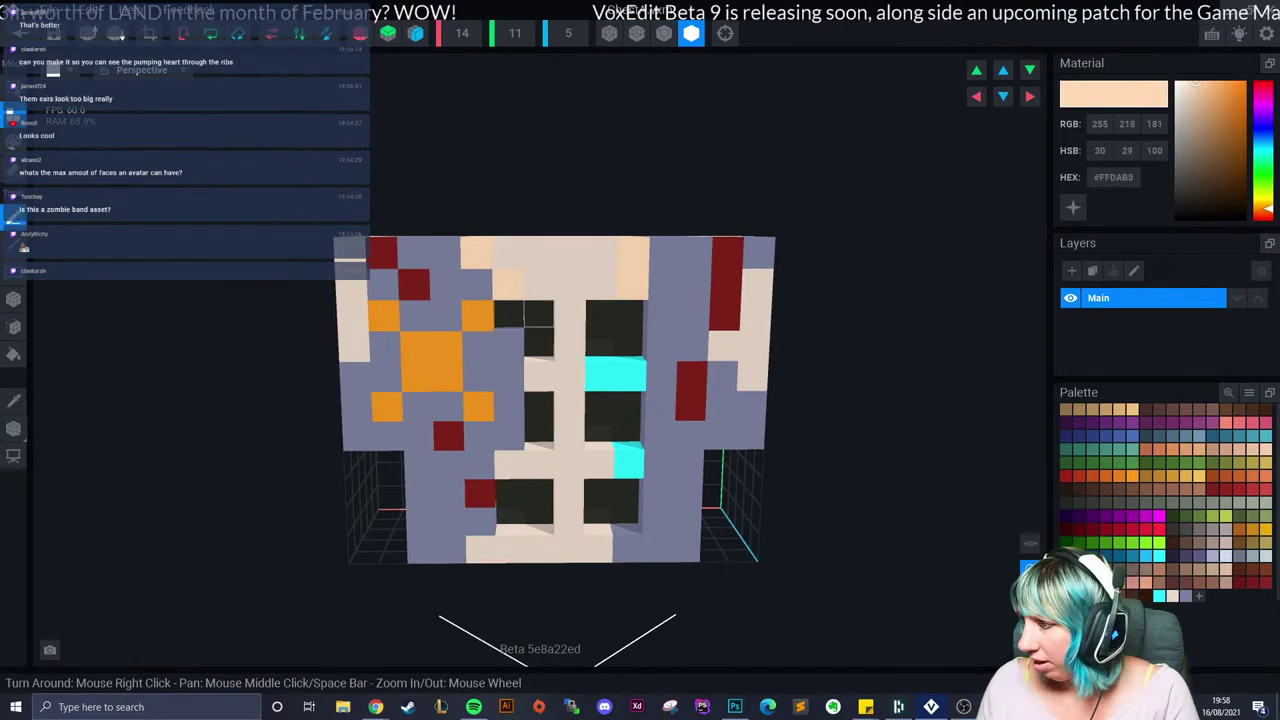
left_click(20, 33)
left_click(520, 257)
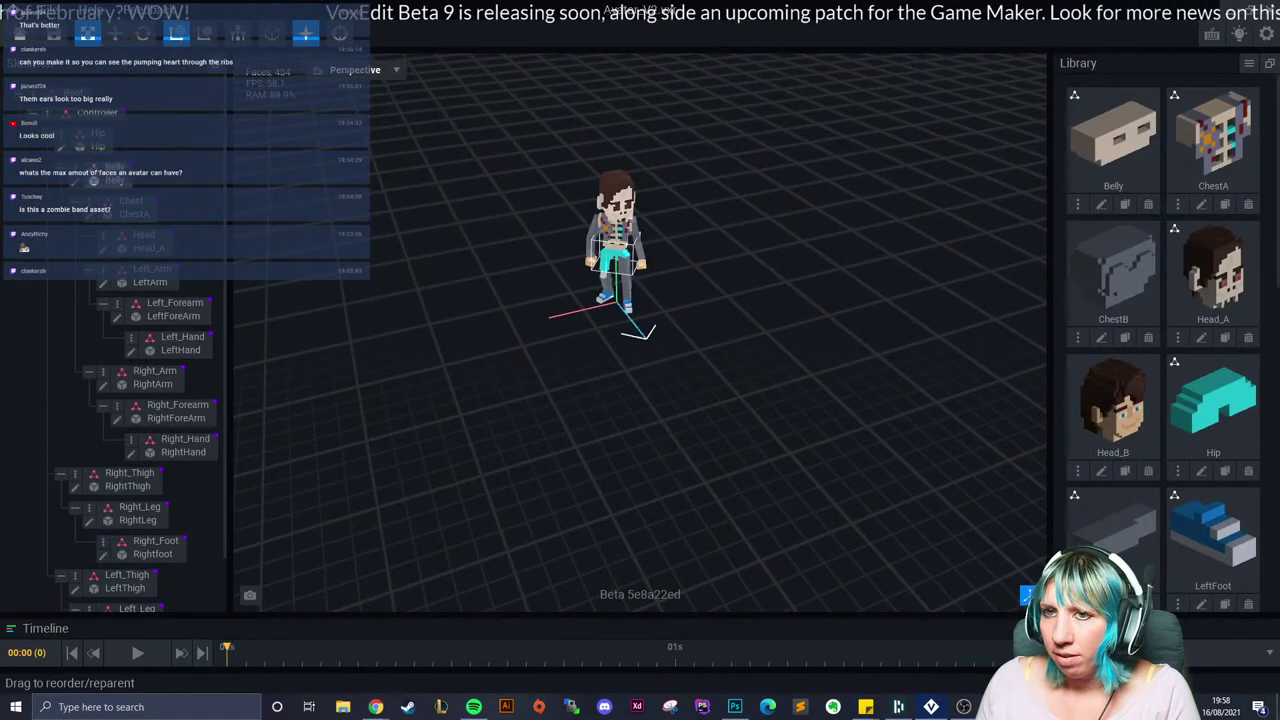
Step: Open the Belly model and set the paint colour to the copied jacket blue-grey #7B81A0
left_click(75, 180)
right_click_drag(560, 305, 527, 320)
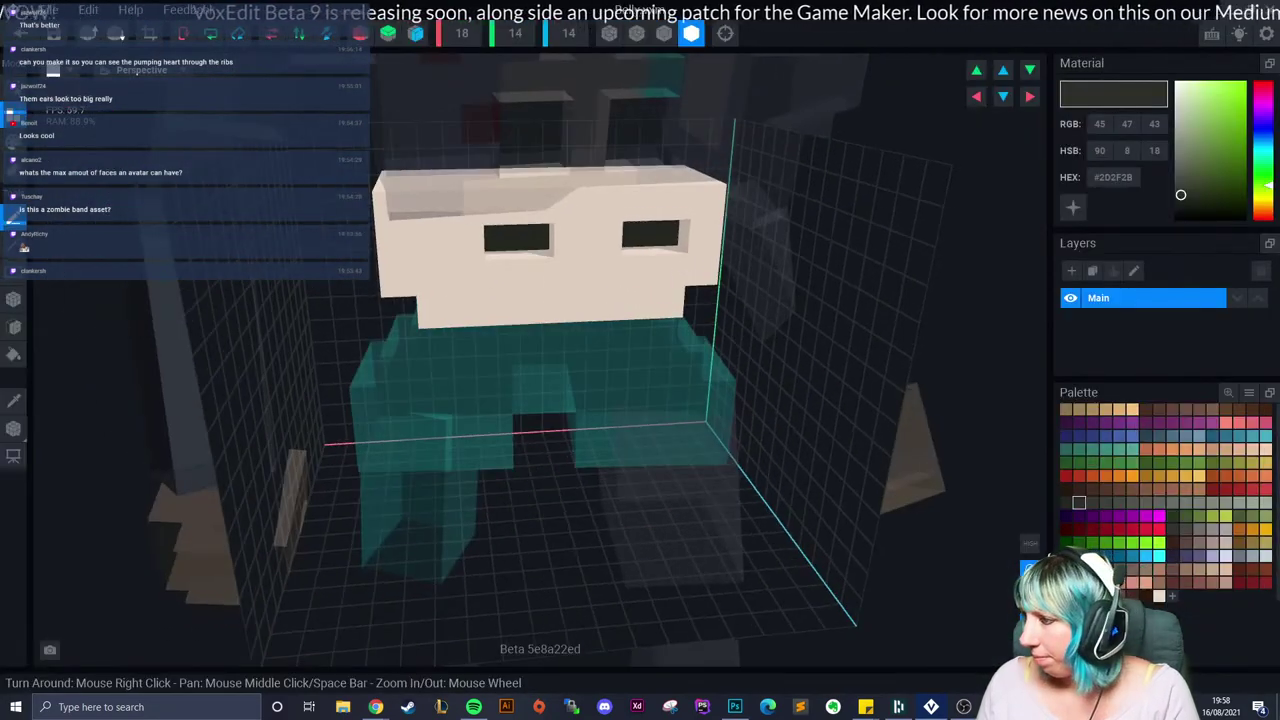
right_click(1113, 184)
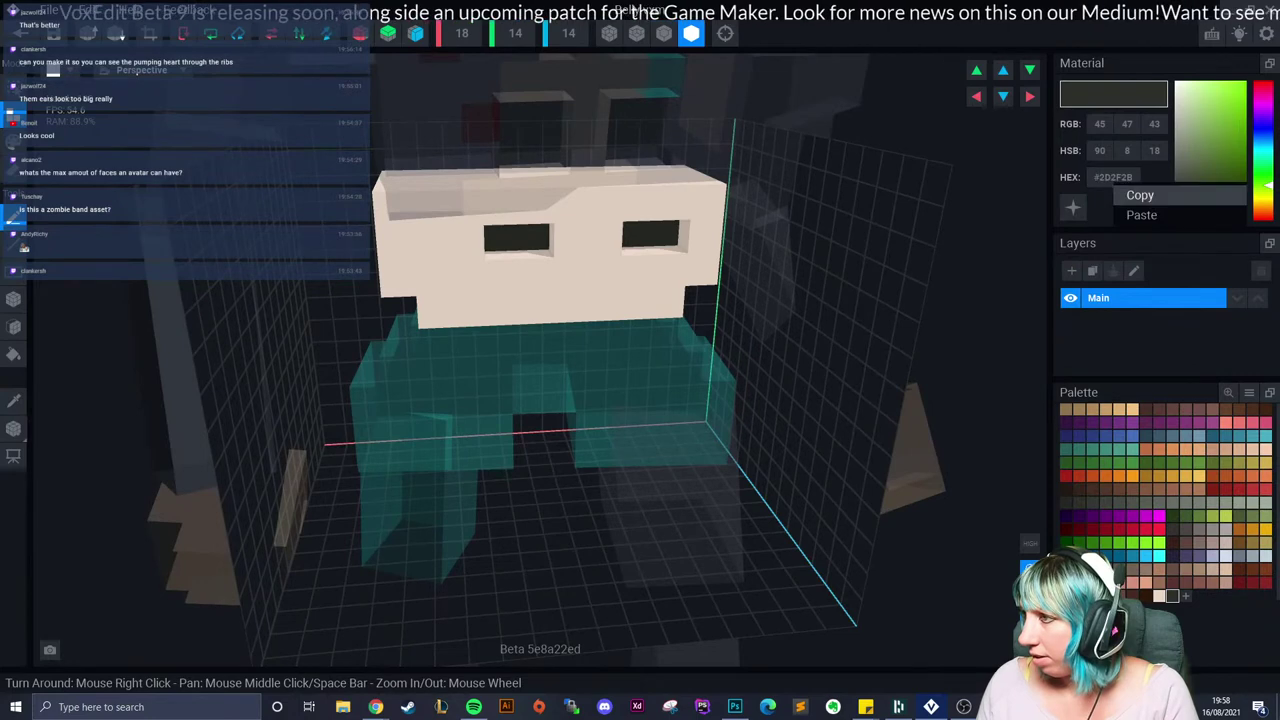
left_click(1140, 214)
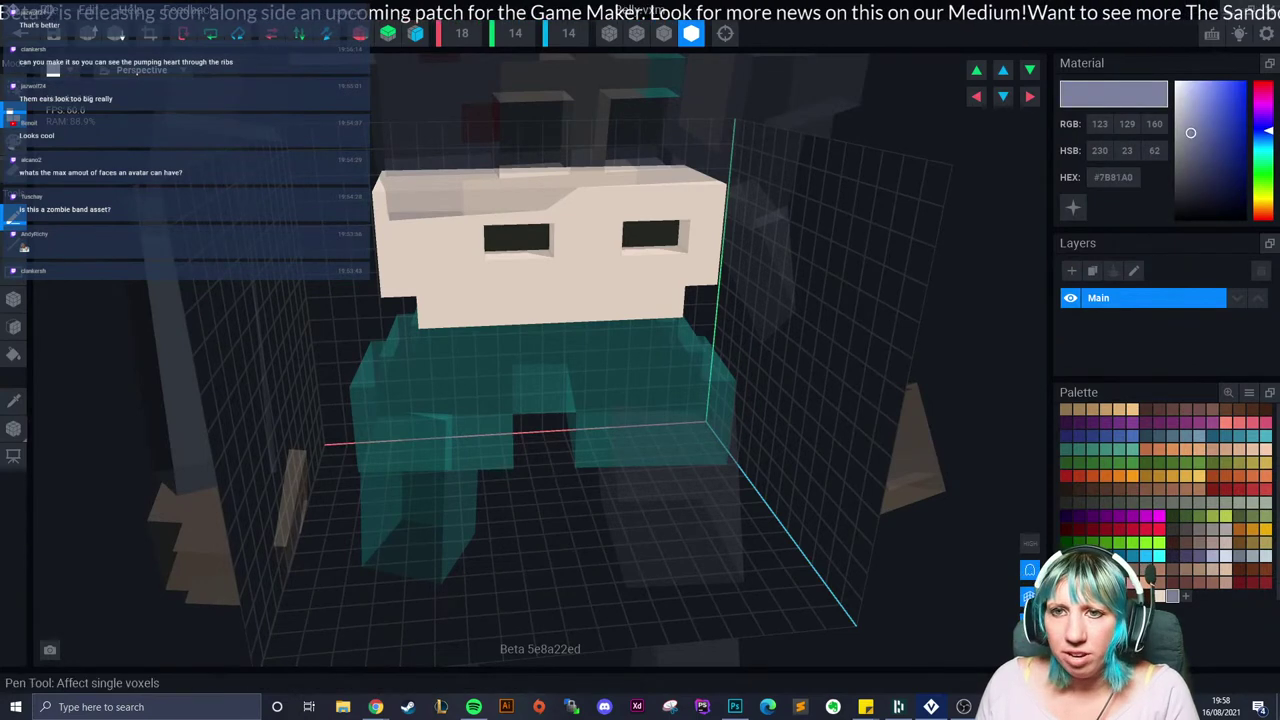
Step: Paint the front edge strip and the whole adjoining side of the belly in the blue-grey jacket colour
left_click(13, 298)
right_click_drag(250, 290, 388, 317)
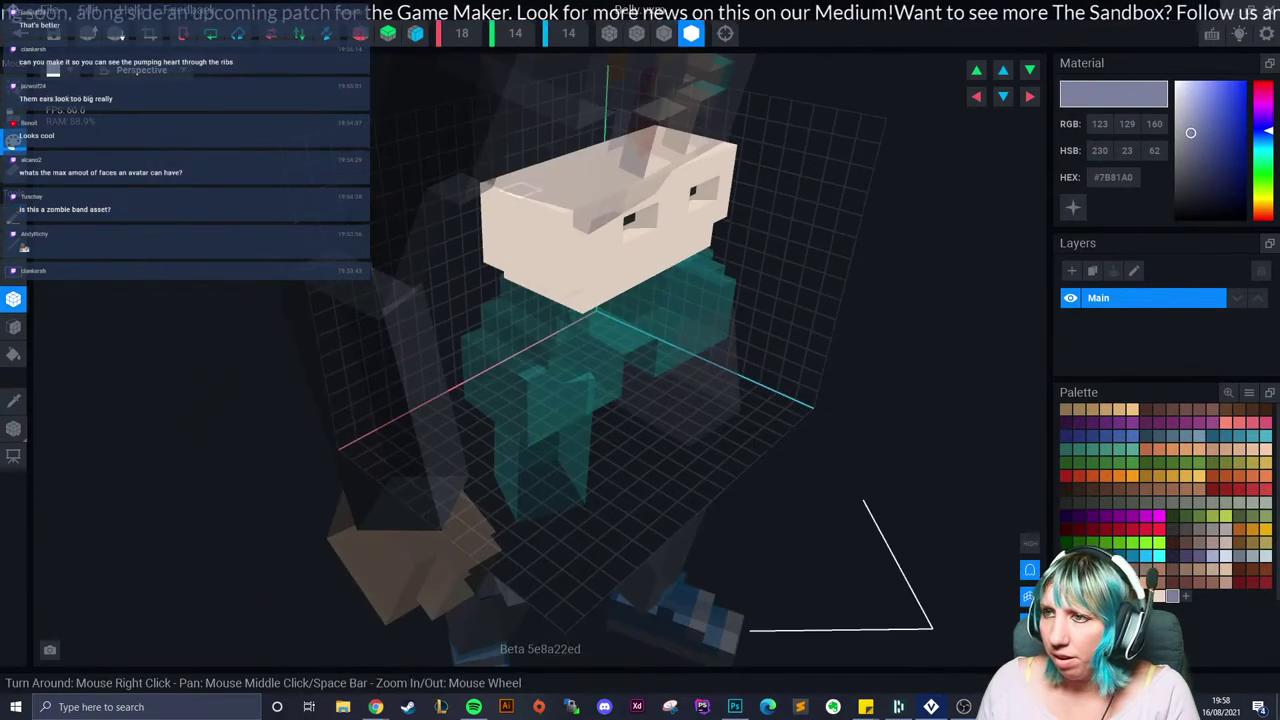
left_click_drag(520, 188, 553, 280)
mouse_move(553, 280)
right_mouse_down()
mouse_move(534, 274)
mouse_move(580, 209)
right_mouse_up()
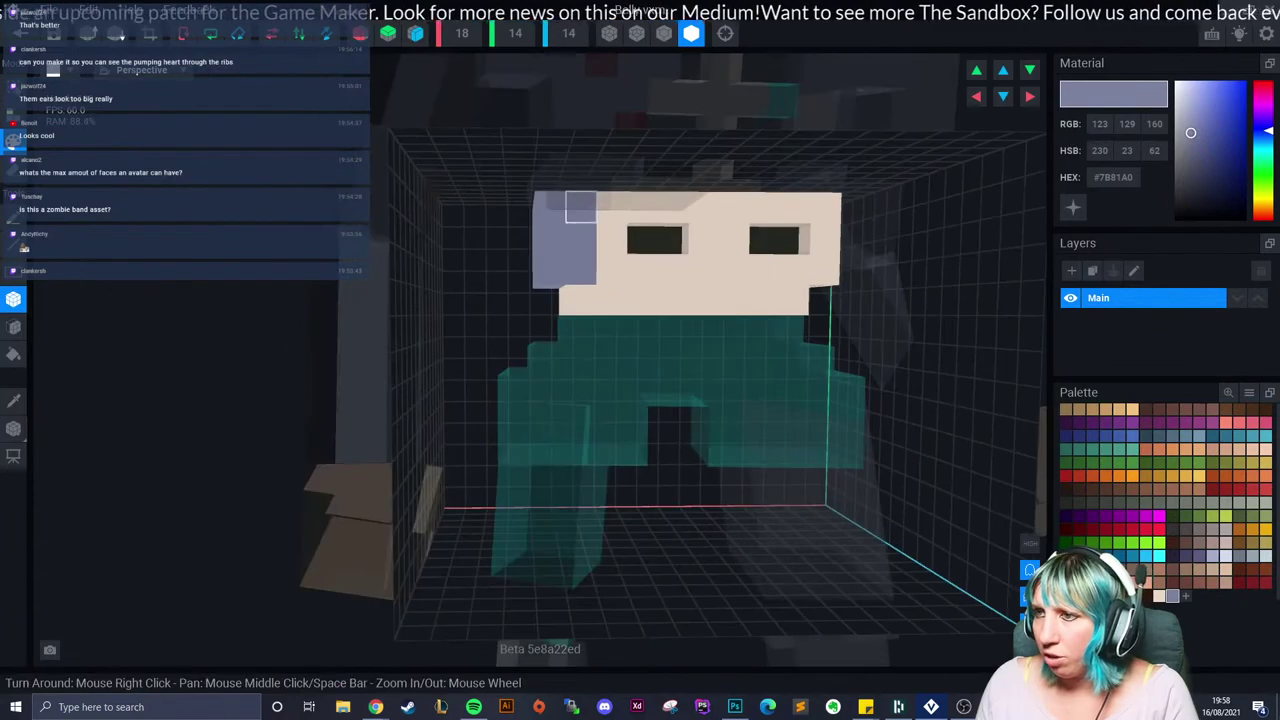
left_click_drag(580, 208, 581, 300)
right_click_drag(580, 208, 560, 298)
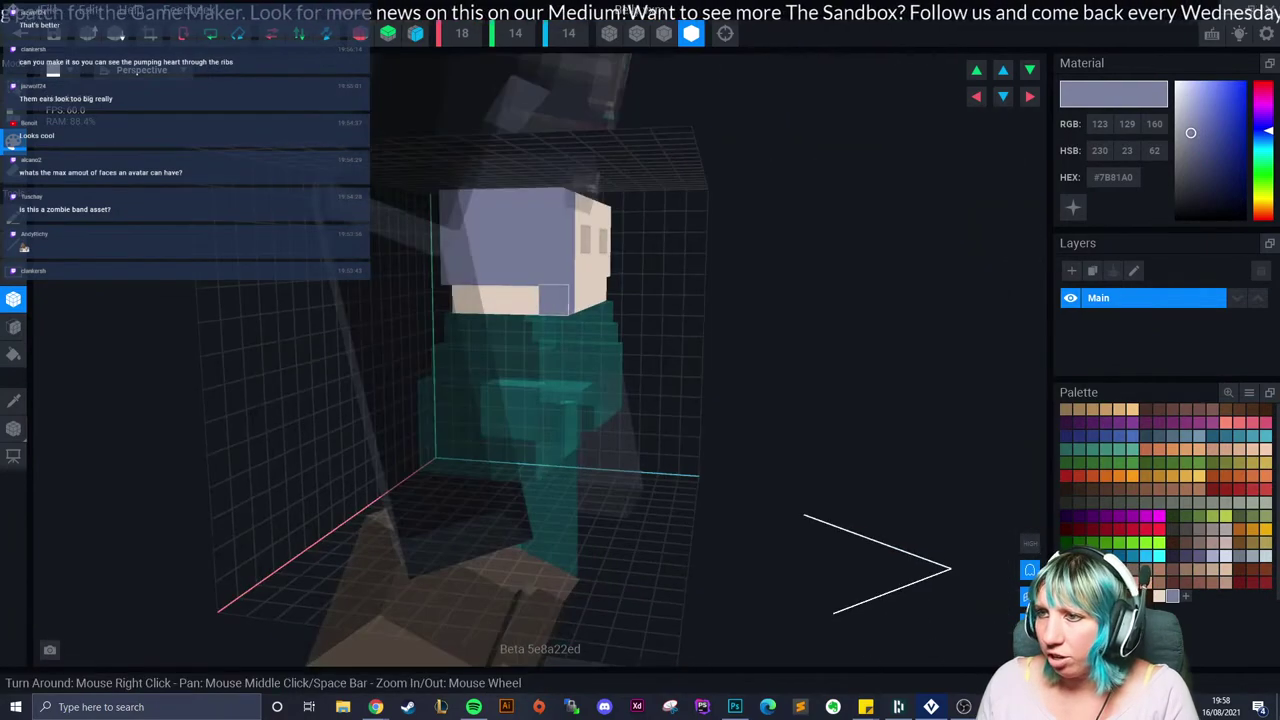
left_click_drag(560, 298, 466, 298)
Step: Paint the belly's back and its other side, including the narrower lower row, in the blue-grey jacket colour
right_click_drag(466, 298, 450, 206)
left_click_drag(420, 206, 420, 298)
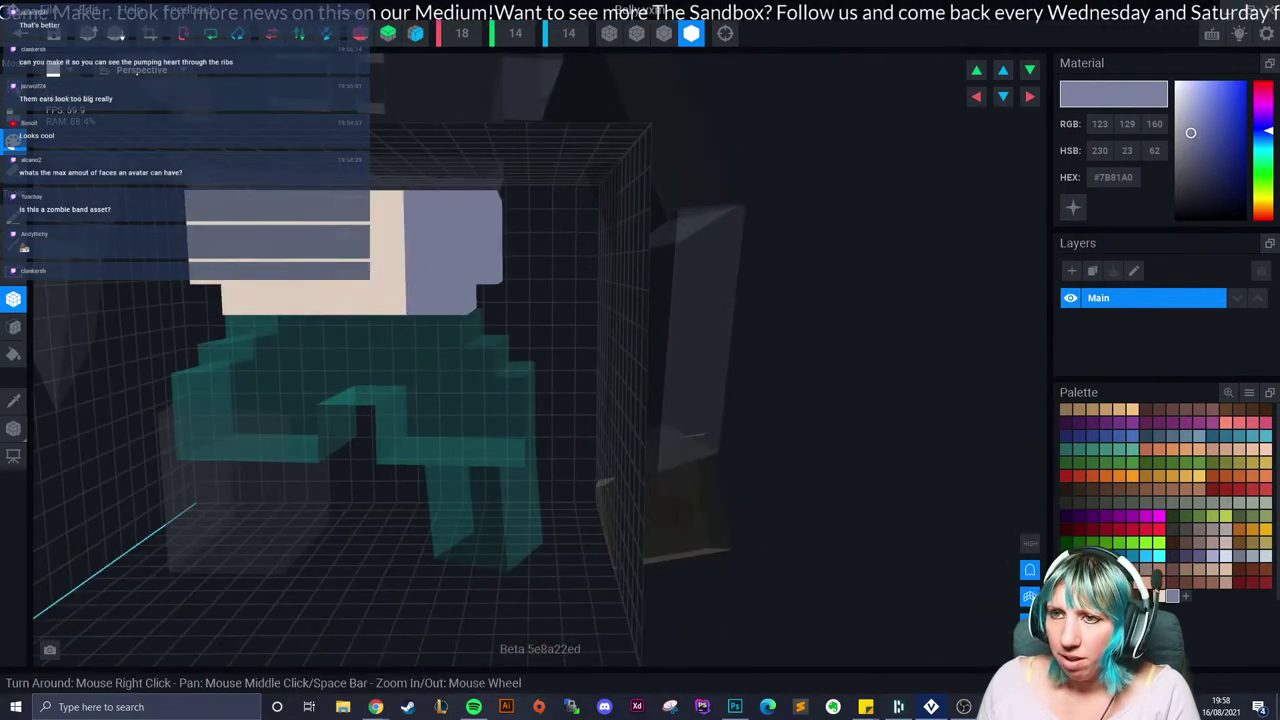
left_click_drag(202, 206, 420, 268)
mouse_move(420, 268)
right_mouse_down()
mouse_move(411, 306)
mouse_move(434, 274)
right_mouse_up()
left_click_drag(386, 200, 466, 271)
right_click_drag(466, 271, 463, 271)
left_click_drag(422, 300, 449, 306)
right_click_drag(449, 306, 434, 334)
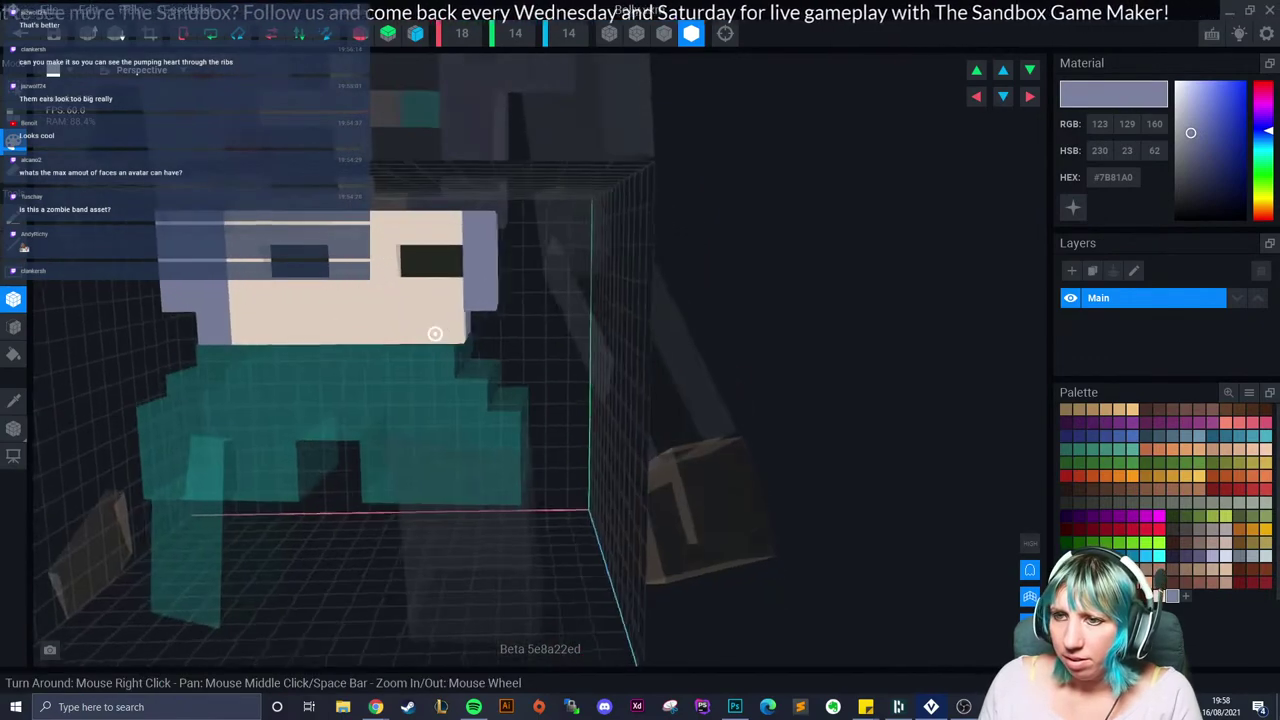
Step: Set the colour to the trouser cyan #2AF4FF and paint the belly's lowest row all the way around
scroll(460, 403, "up", 3)
right_click_drag(460, 403, 432, 412)
scroll(432, 411, "down", 3)
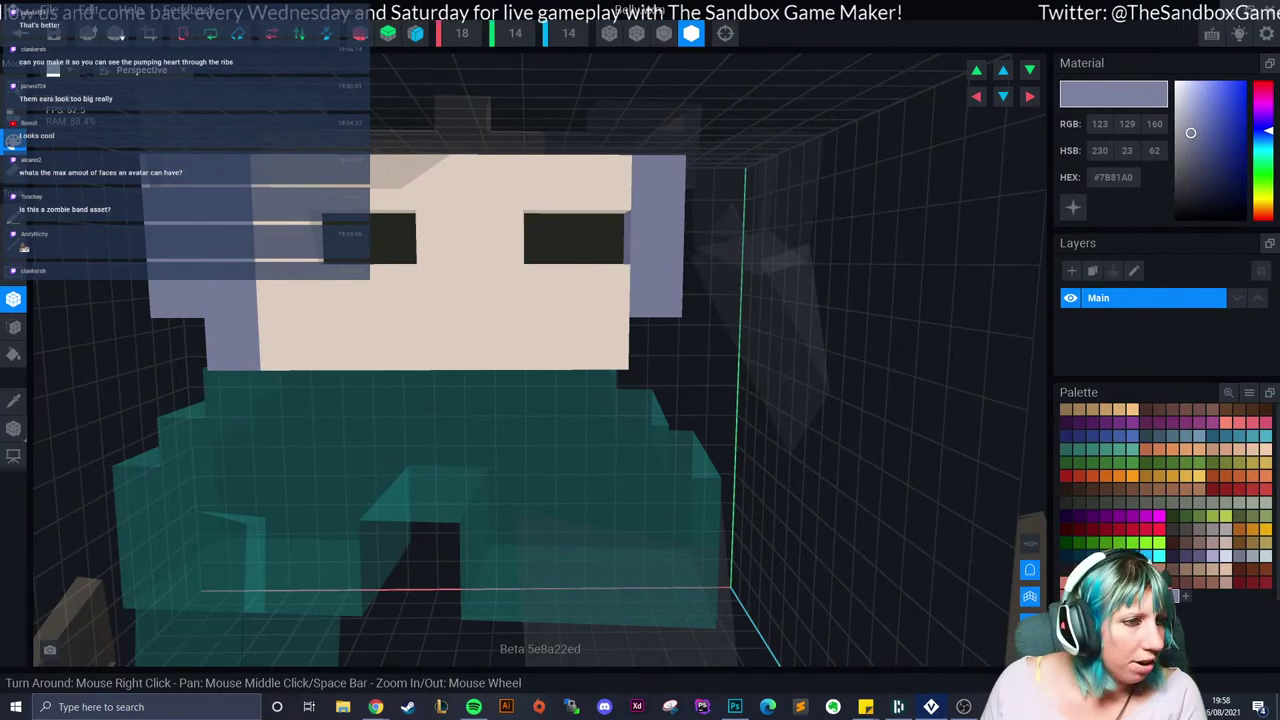
scroll(623, 428, "down", 2)
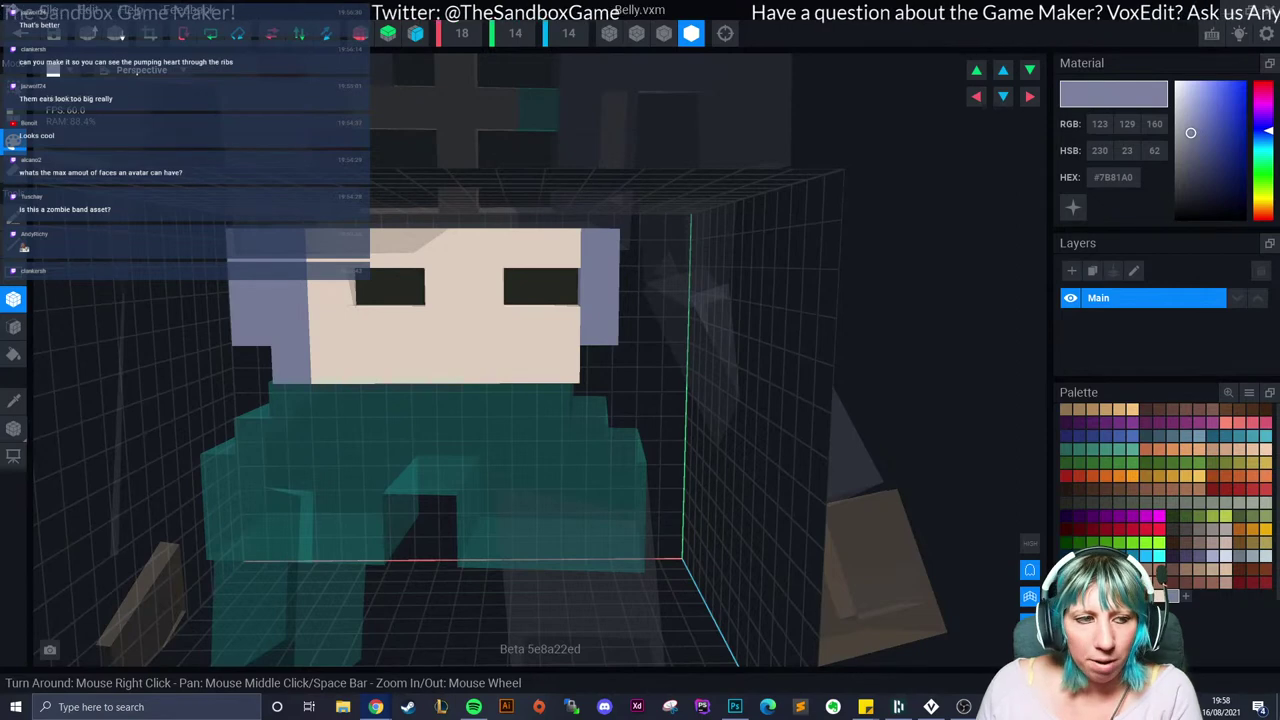
right_click_drag(400, 366, 412, 378)
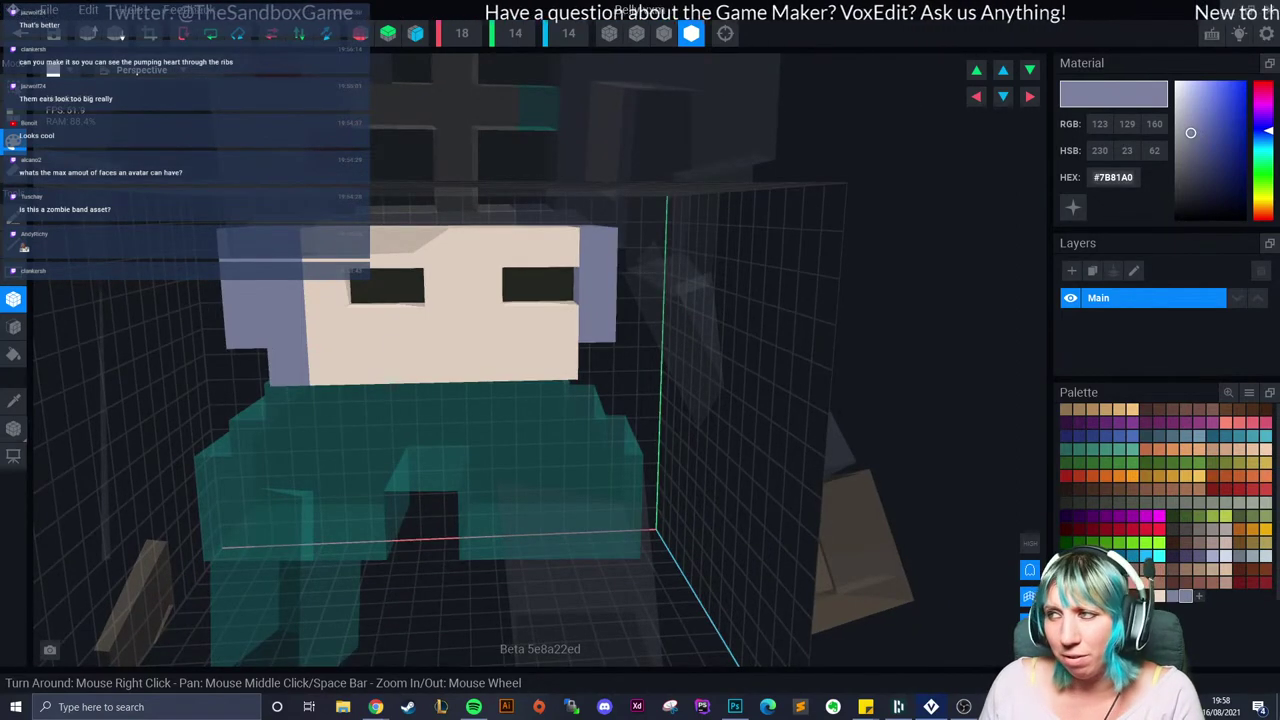
right_click(1112, 177)
left_click(1110, 213)
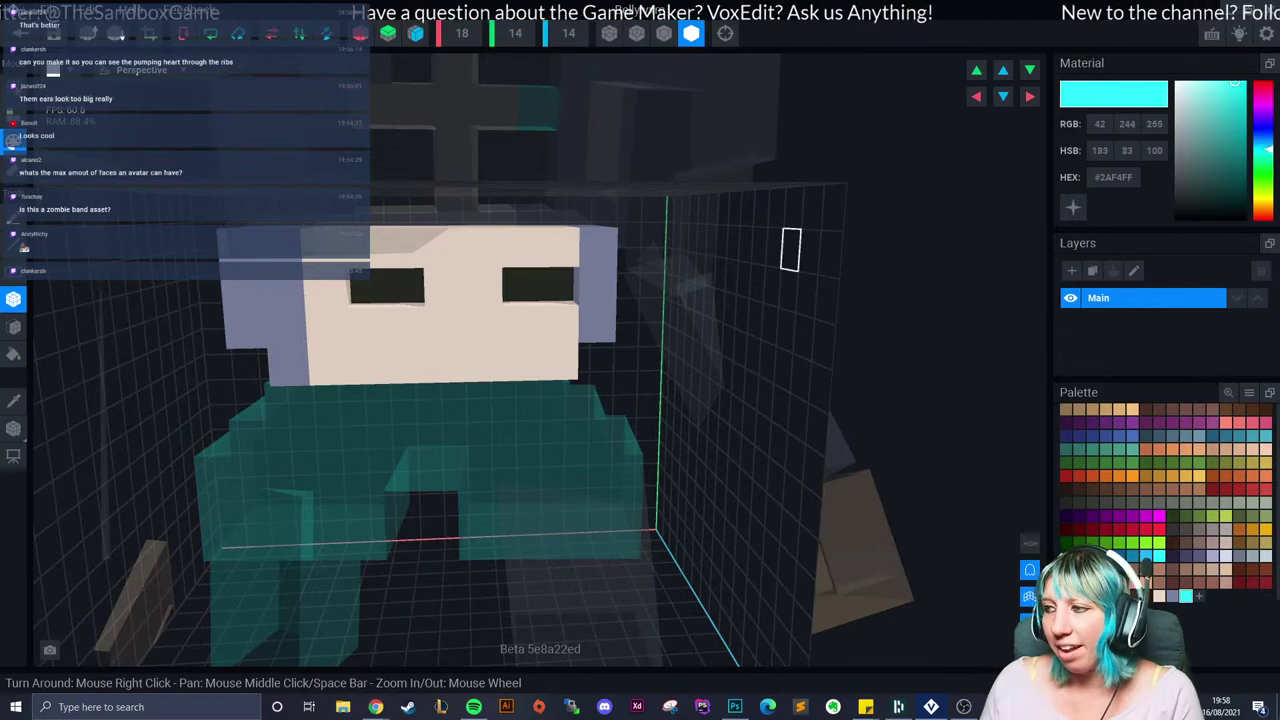
left_click_drag(288, 366, 561, 362)
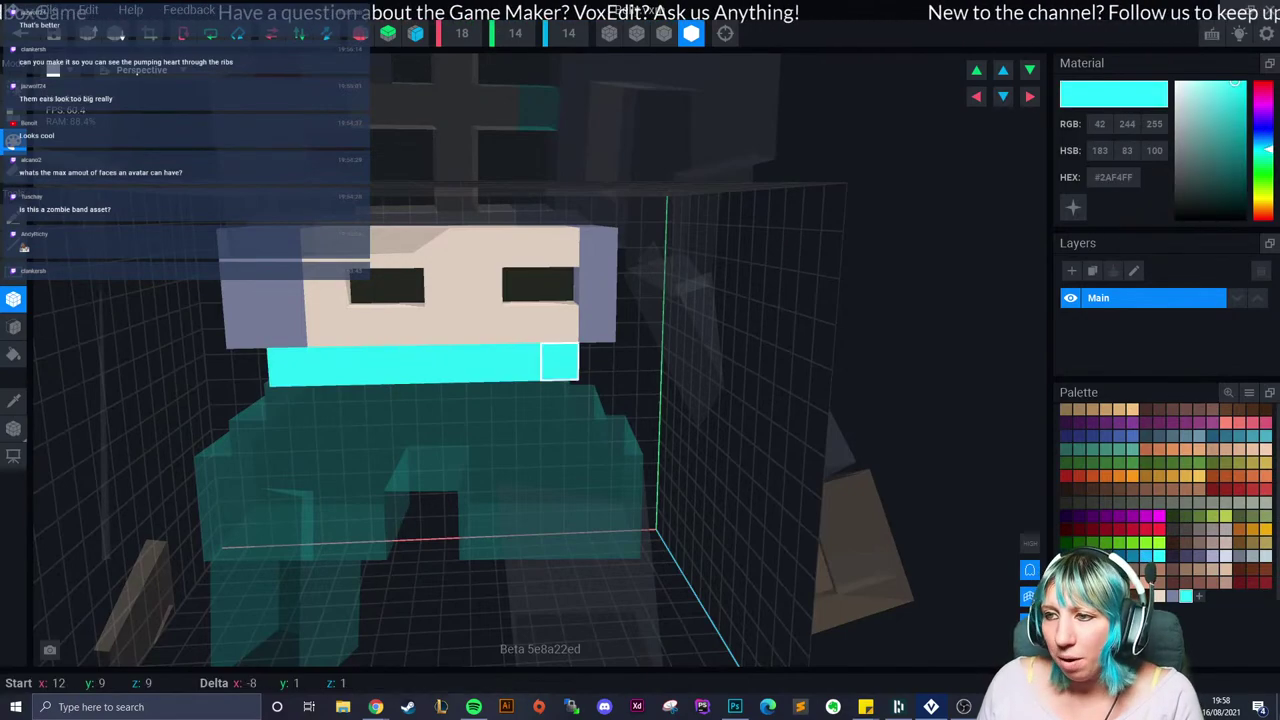
right_click_drag(562, 362, 571, 360)
left_click_drag(586, 360, 706, 358)
mouse_move(706, 358)
right_mouse_down()
mouse_move(686, 377)
mouse_move(680, 356)
right_mouse_up()
left_click_drag(680, 356, 990, 336)
middle_click_drag(990, 336, 790, 318)
mouse_move(651, 294)
right_mouse_down()
mouse_move(675, 372)
mouse_move(666, 406)
mouse_move(598, 342)
right_mouse_up()
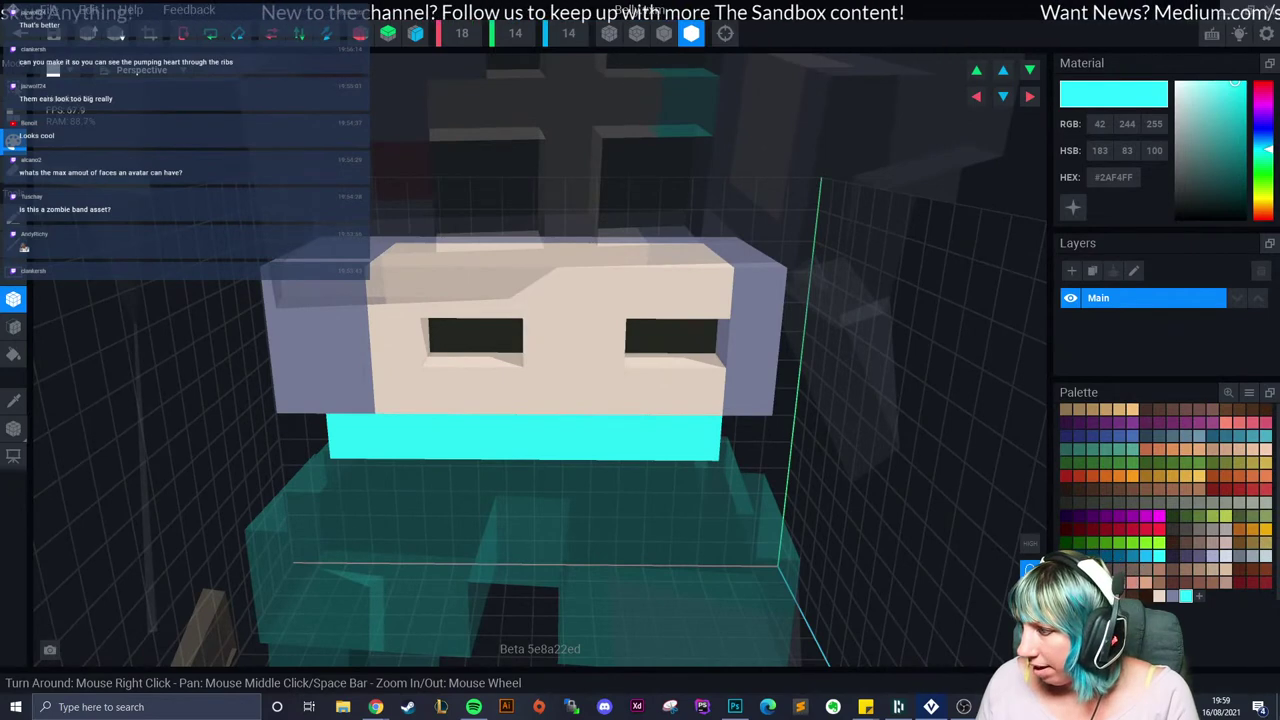
Step: Paint skin patches in #FFDAB5 on the belly front, above and below the first recess
left_click(1066, 569)
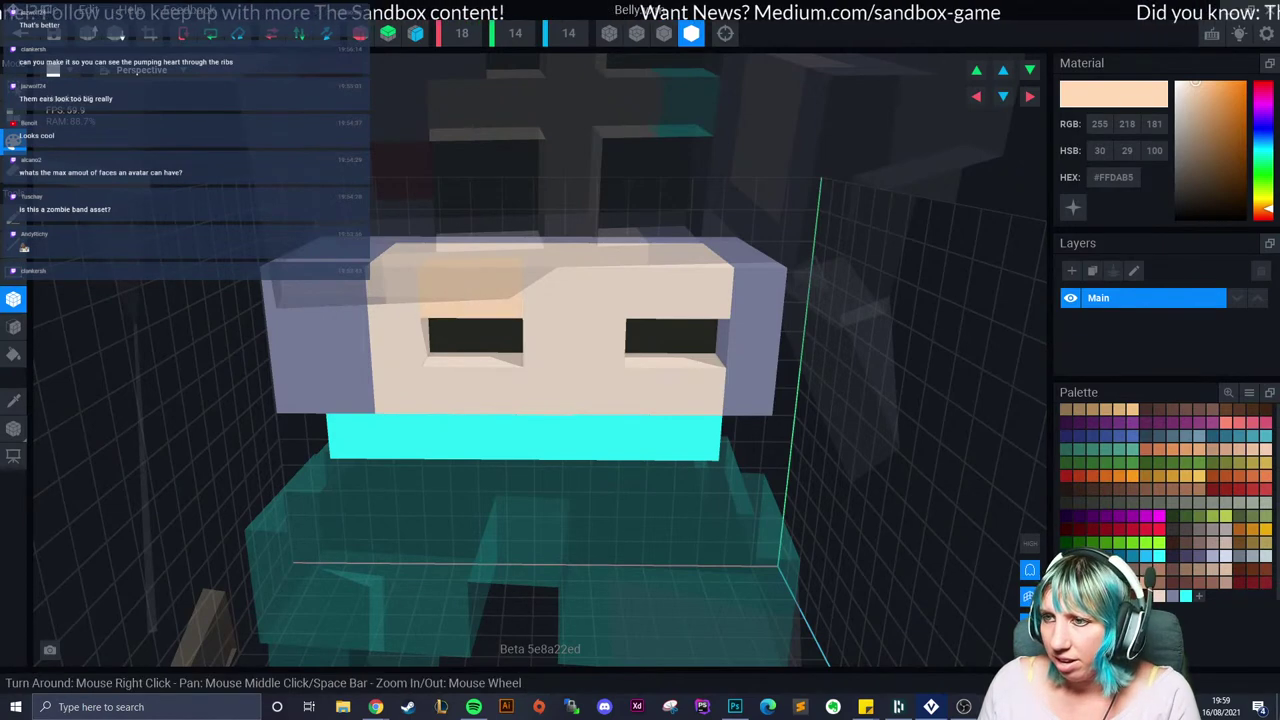
scroll(575, 390, "down", 3)
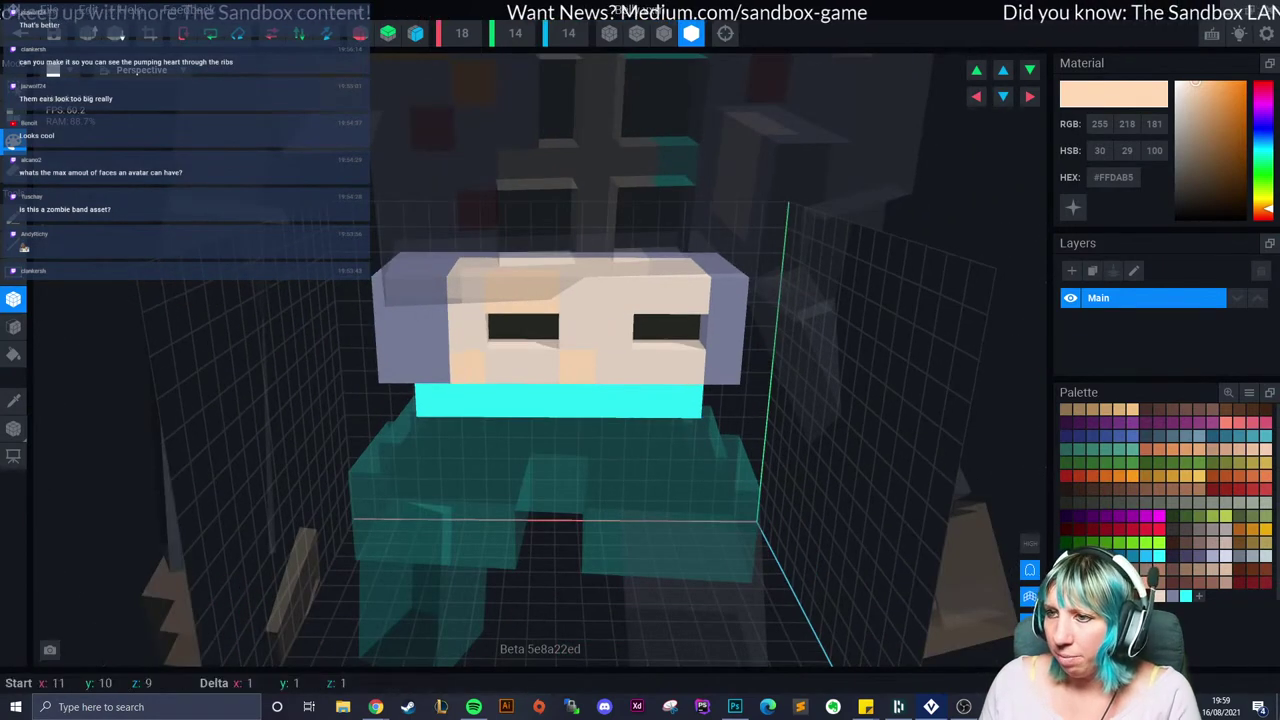
scroll(691, 389, "down", 3)
right_click_drag(691, 450, 691, 389)
scroll(691, 389, "up", 4)
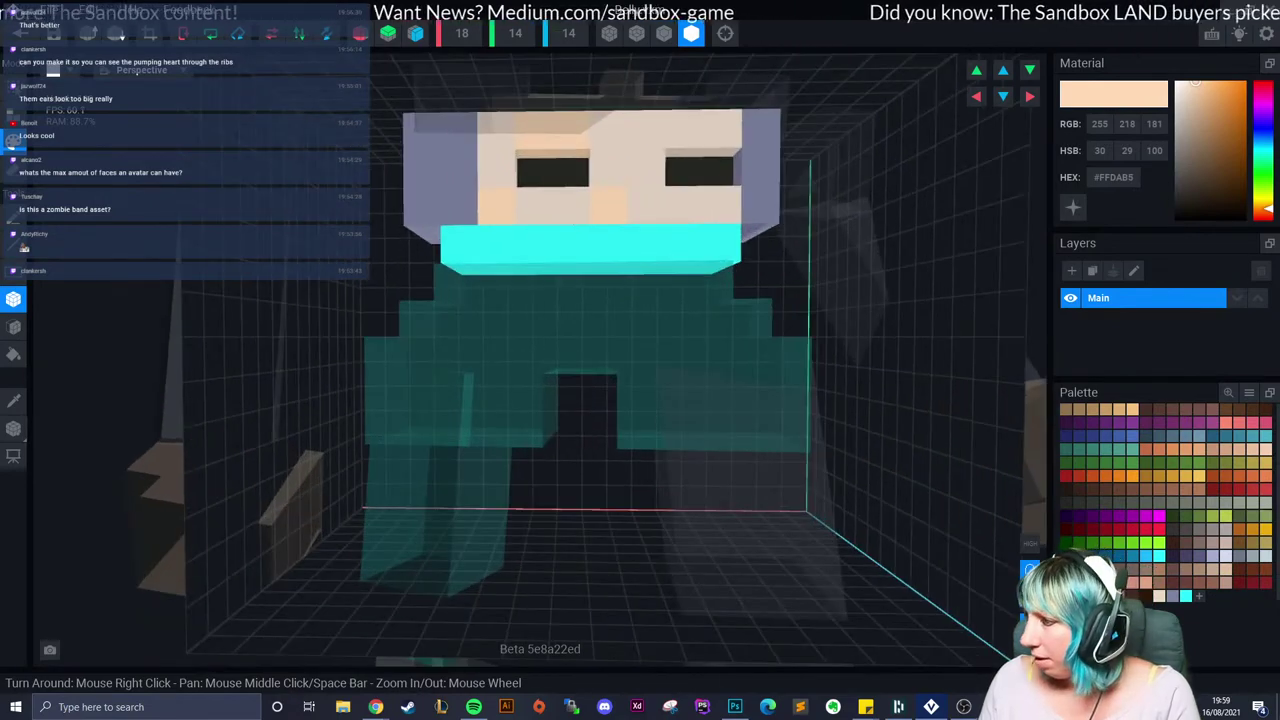
Step: Pick the dusty pink #D49080 and paint the voxel at the outer end of the first belly recess
left_click(1133, 582)
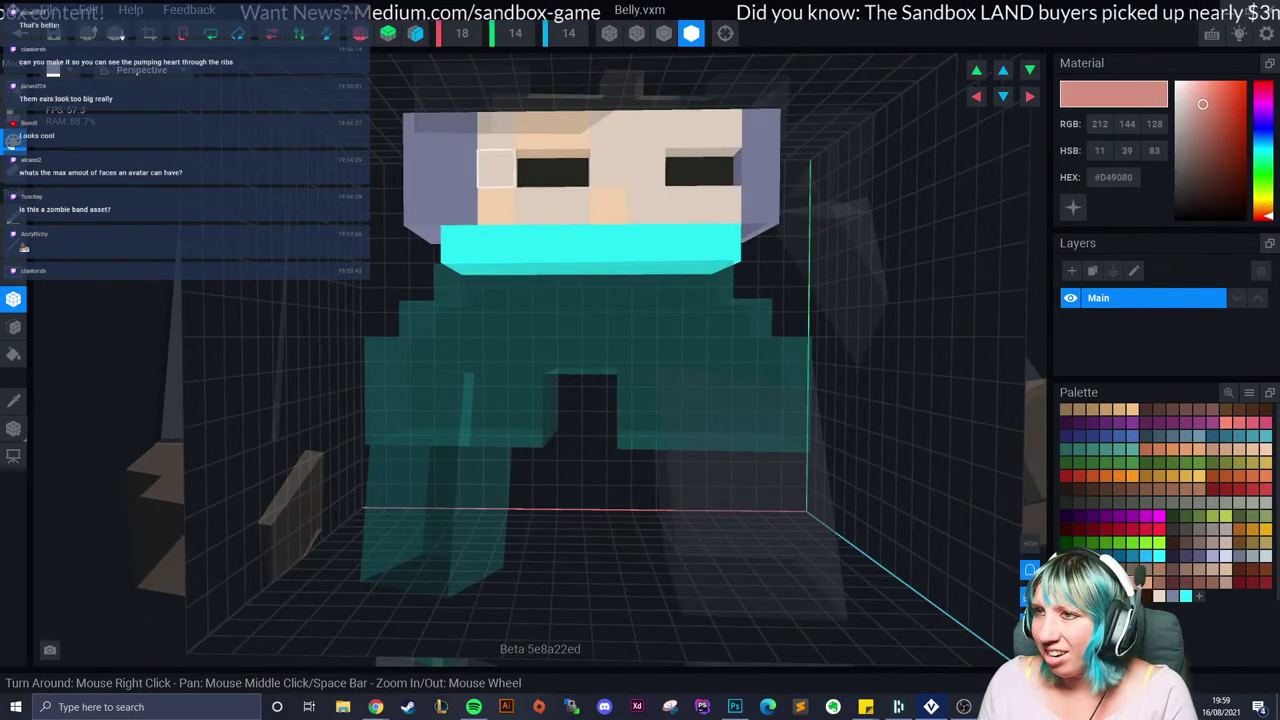
left_click(496, 168)
right_click_drag(609, 205, 690, 205)
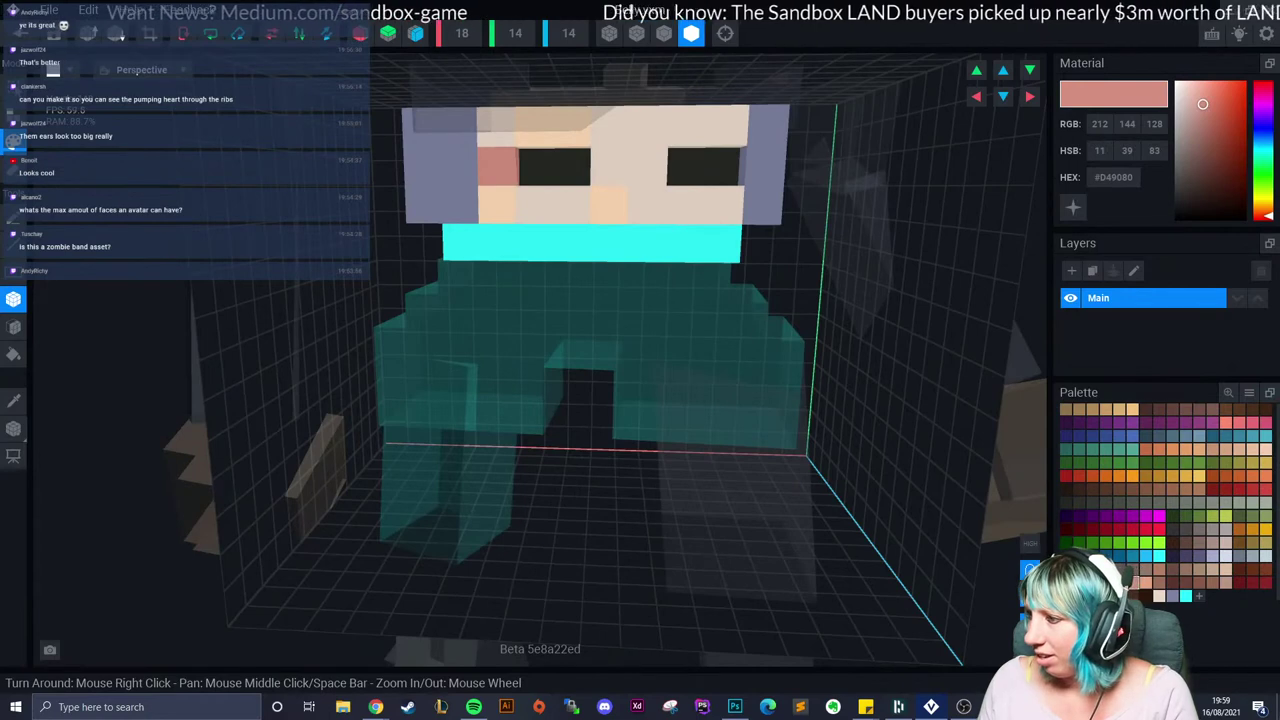
Step: Set the colour to red #CD5D5D, undo the trial voxel below the first recess and paint the voxel at the second recess's inner end
left_click(1239, 422)
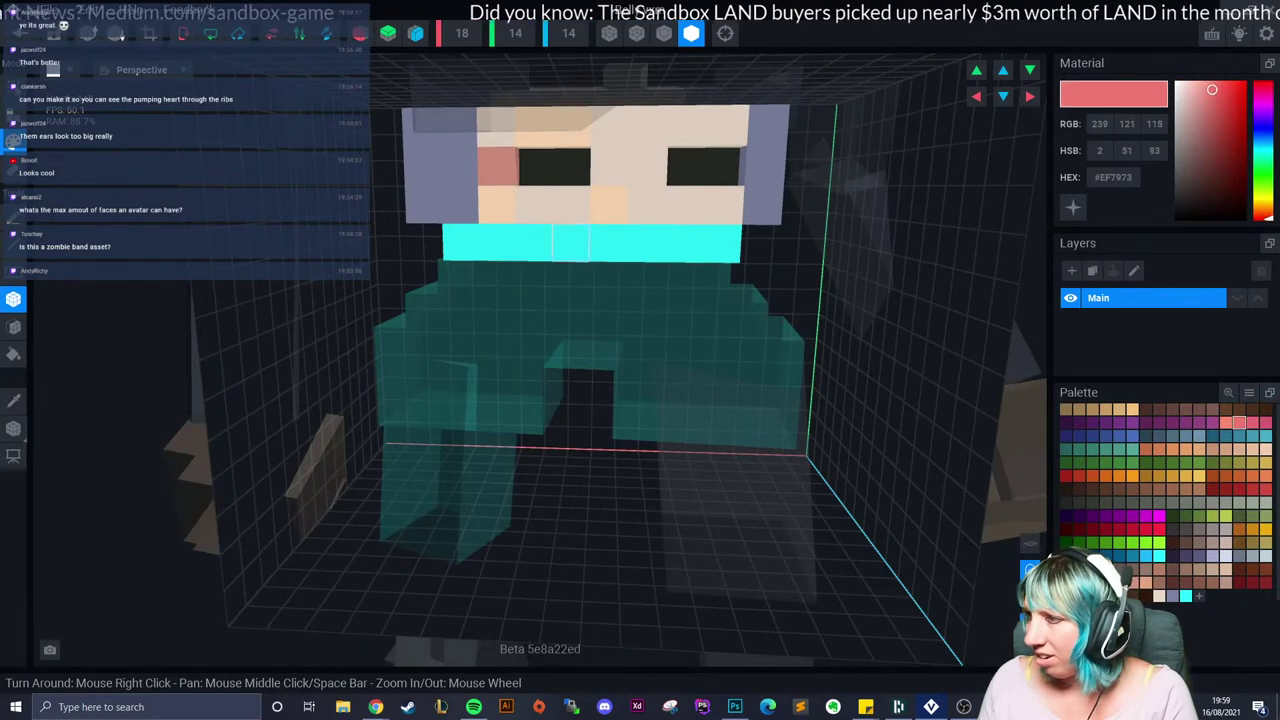
left_click(1214, 108)
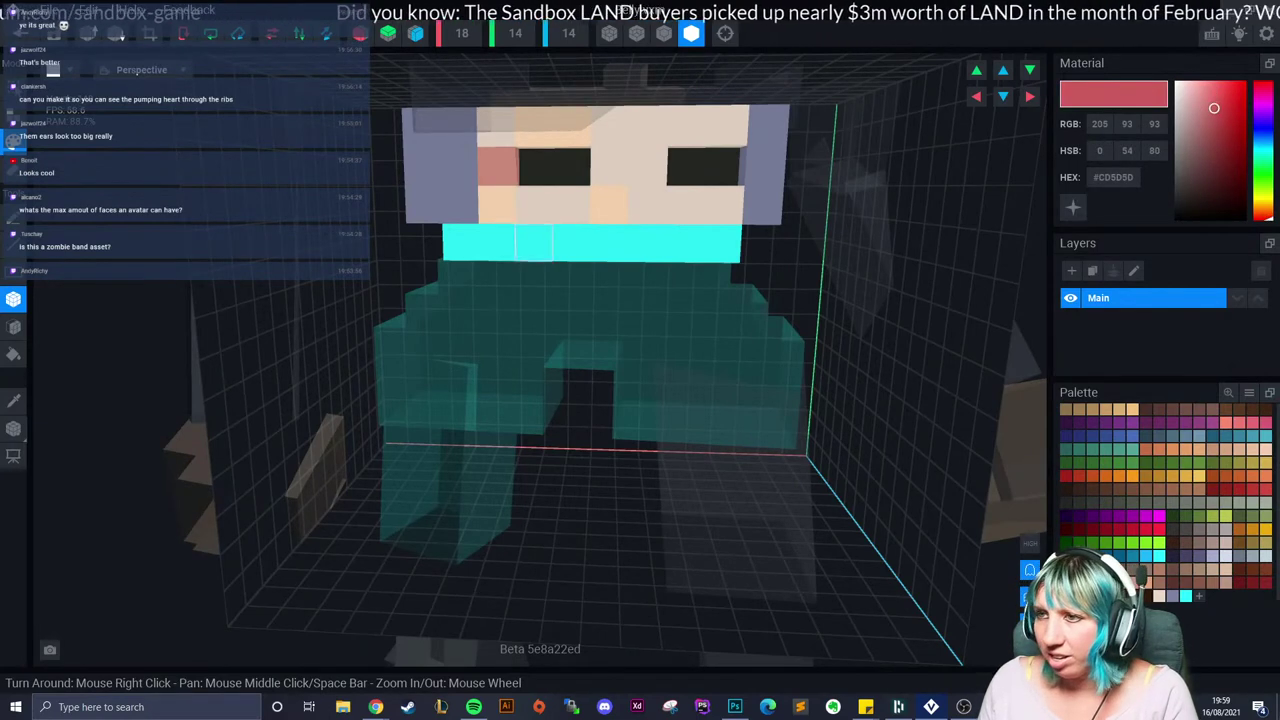
left_click(534, 205)
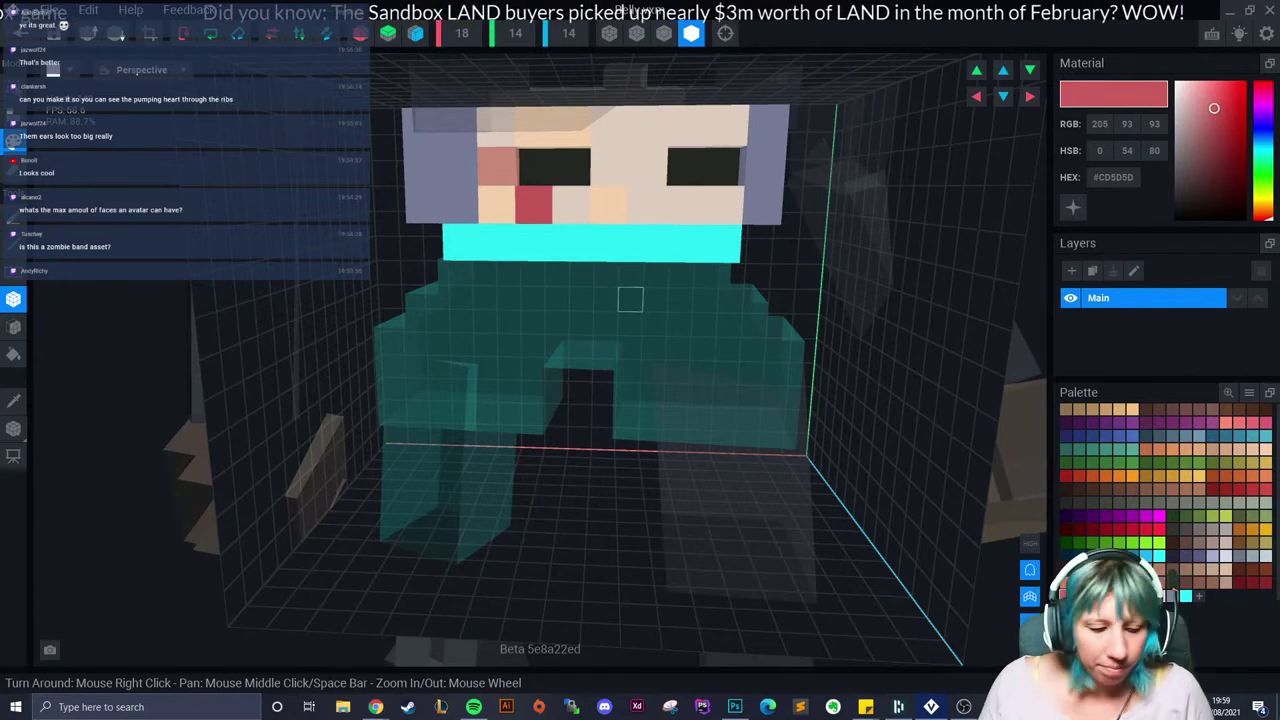
key("ctrl+z")
middle_click_drag(609, 167, 614, 229)
scroll(614, 192, "down", 3)
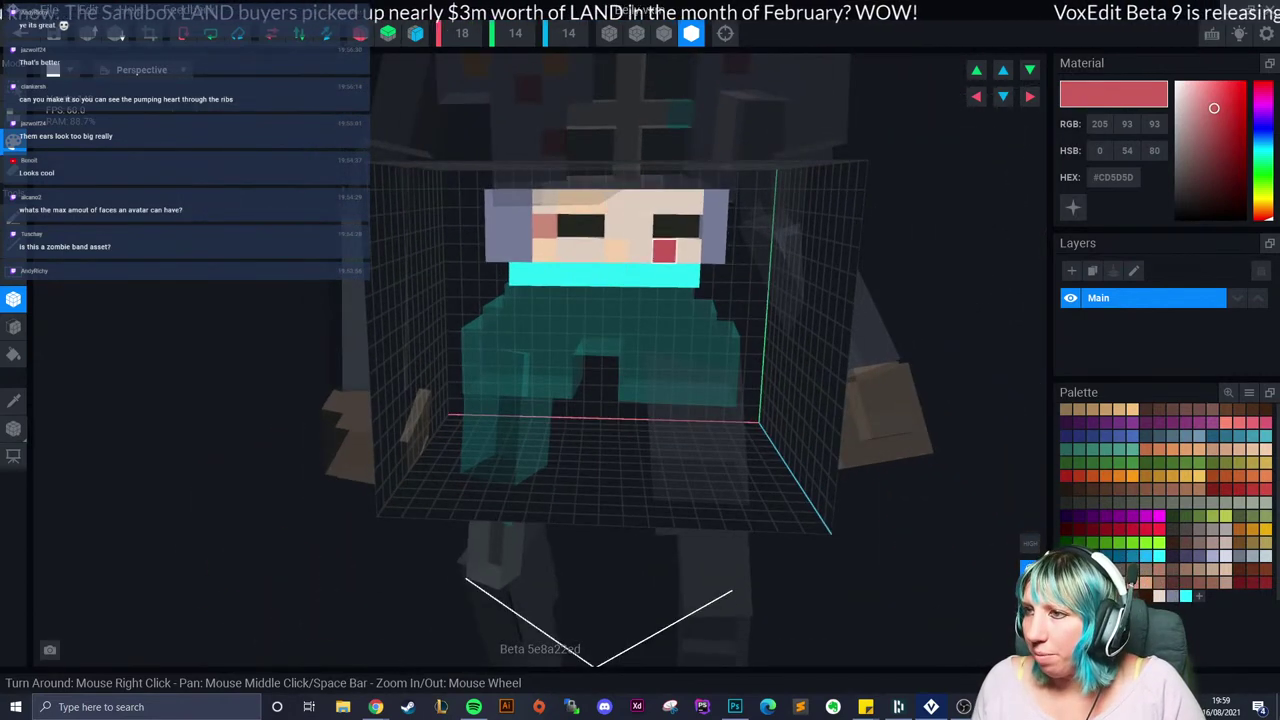
left_click(641, 226)
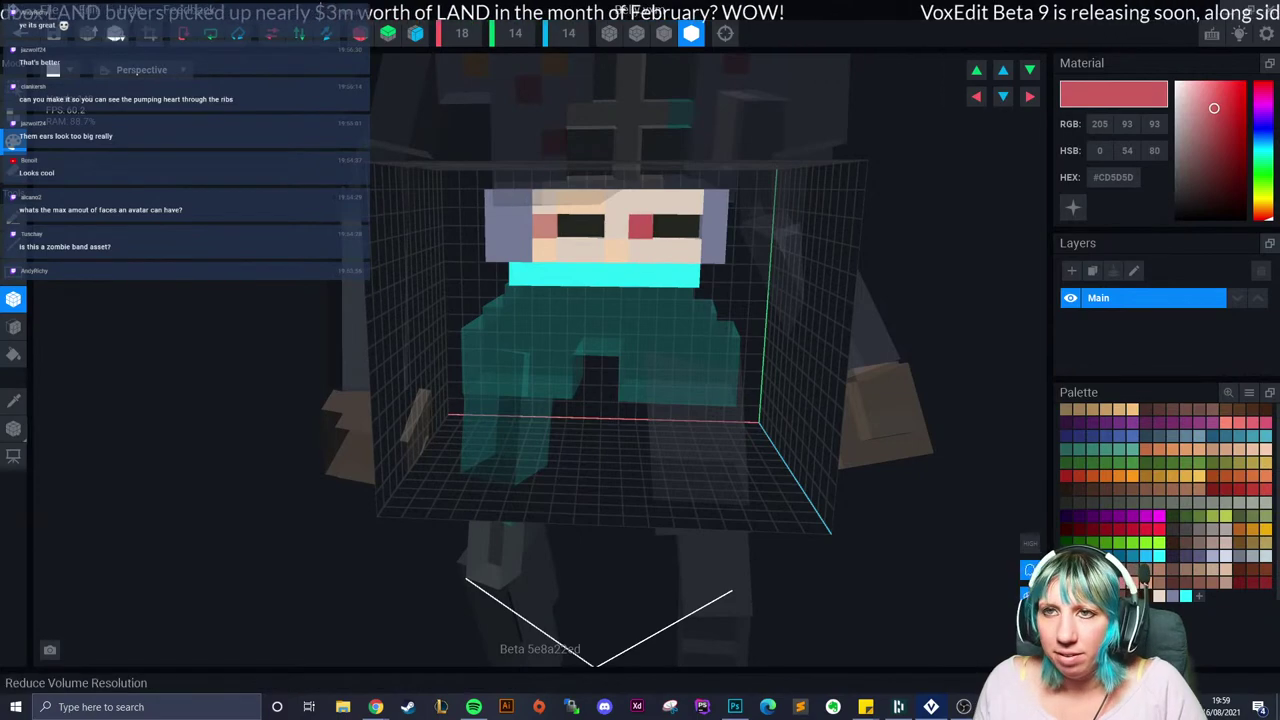
Step: Save the changes to Belly.vxm and return to the whole avatar
scroll(640, 226, "up", 3)
left_click(20, 33)
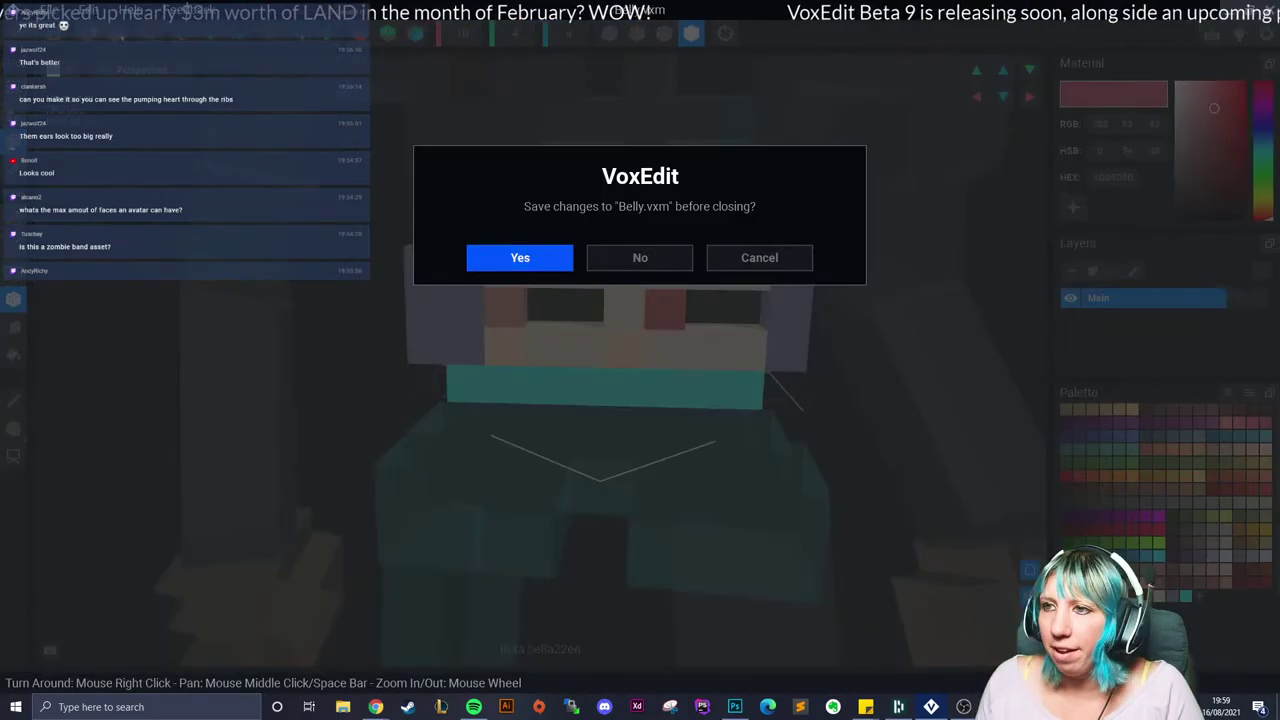
left_click(520, 257)
Step: Examine how the repainted belly meets the jacket, ribs and trousers on the avatar from several angles
scroll(640, 343, "up", 3)
scroll(640, 230, "up", 3)
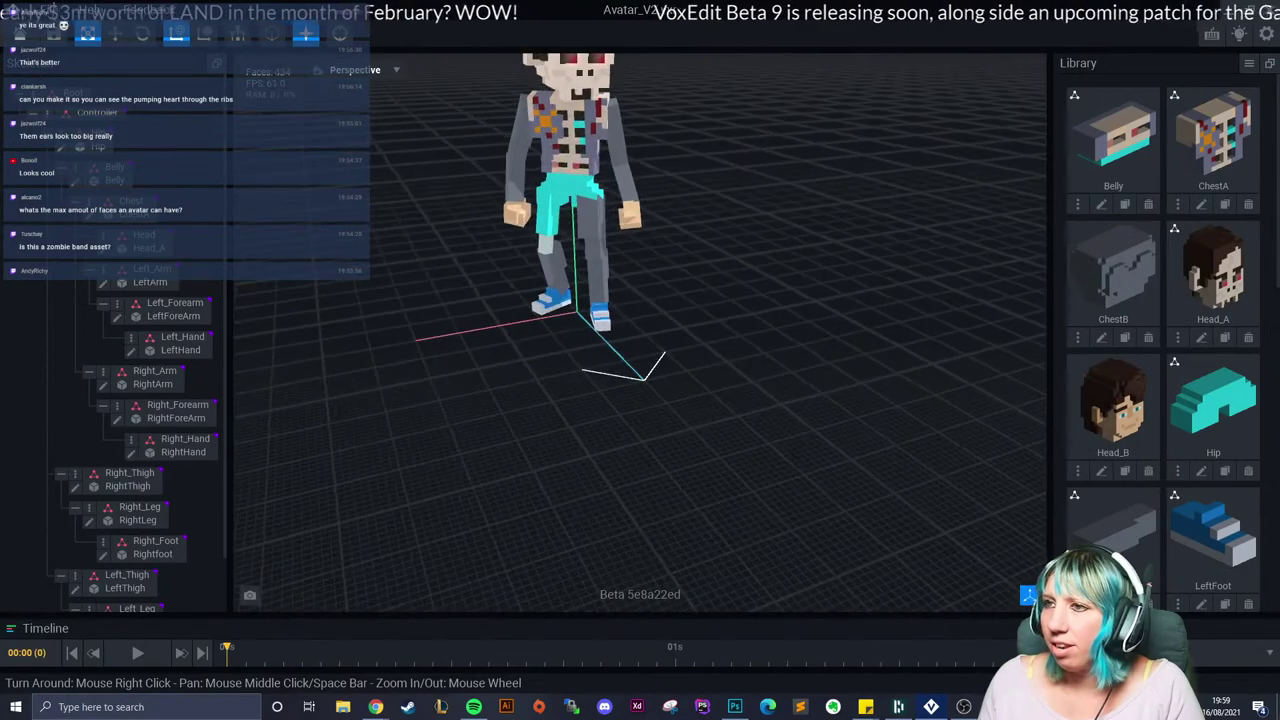
right_click_drag(620, 233, 659, 233)
middle_click_drag(659, 233, 690, 305)
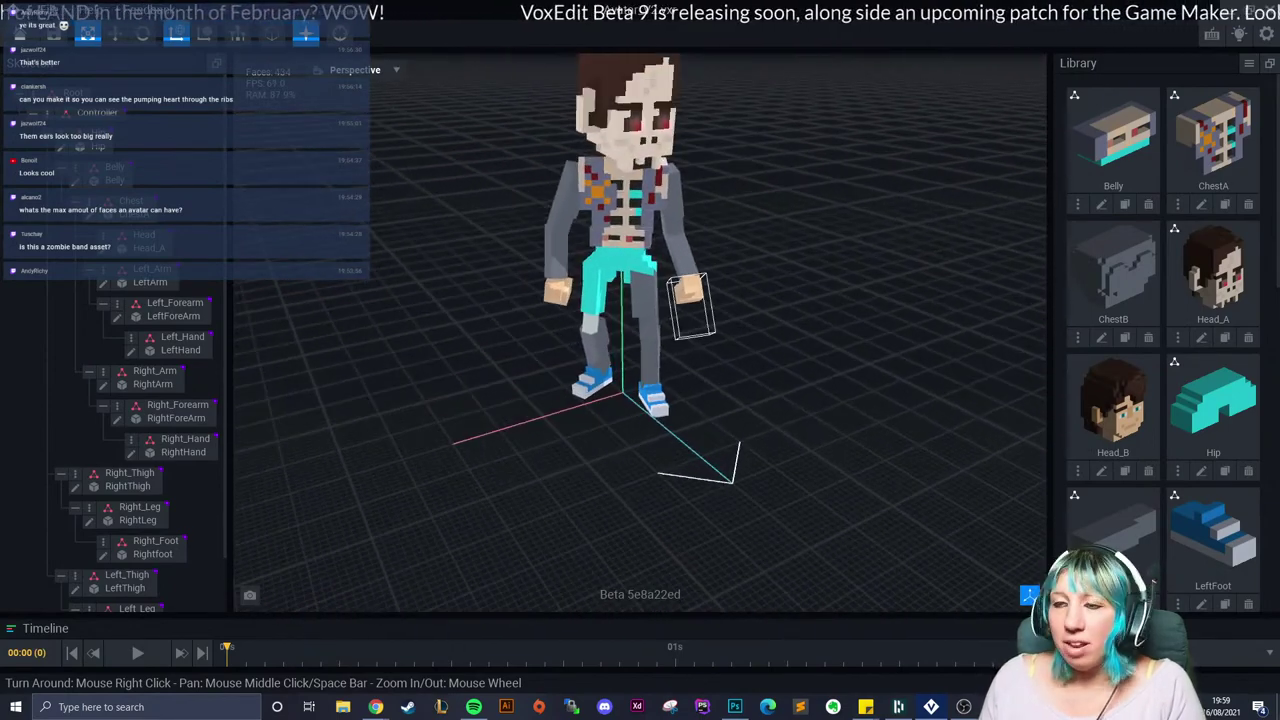
scroll(680, 268, "up", 5)
scroll(680, 268, "down", 3)
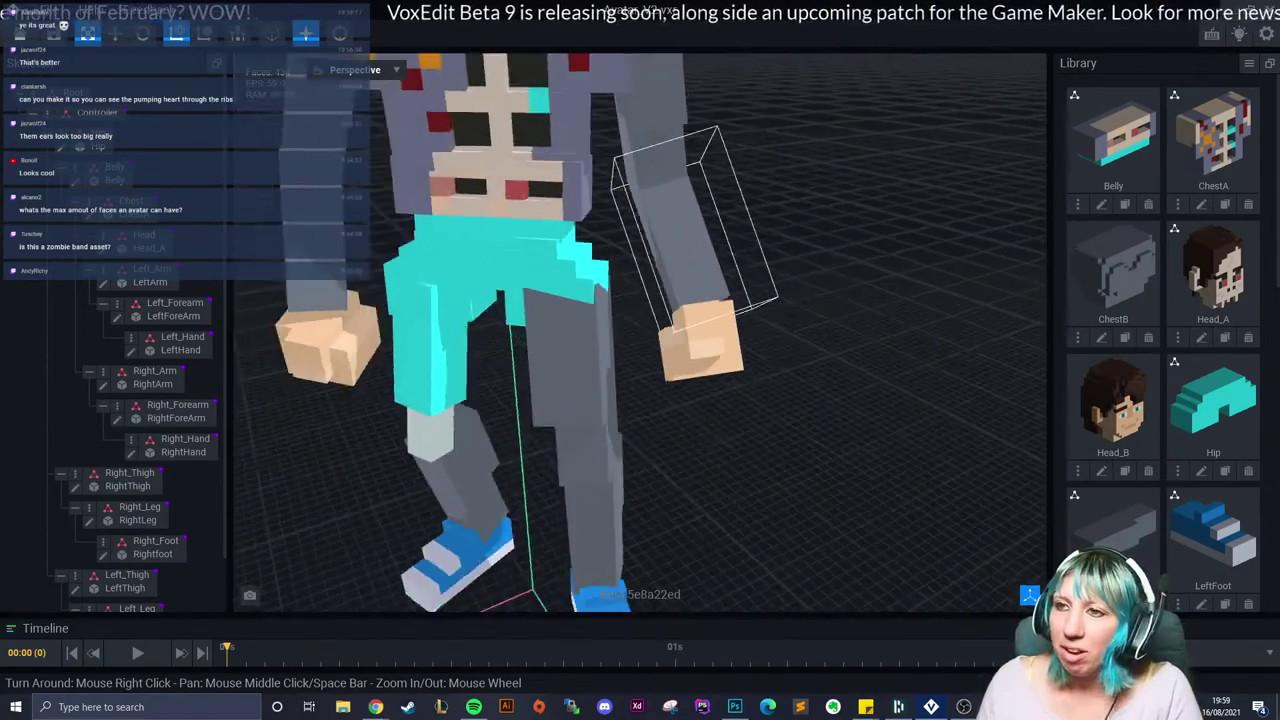
scroll(640, 280, "up", 3)
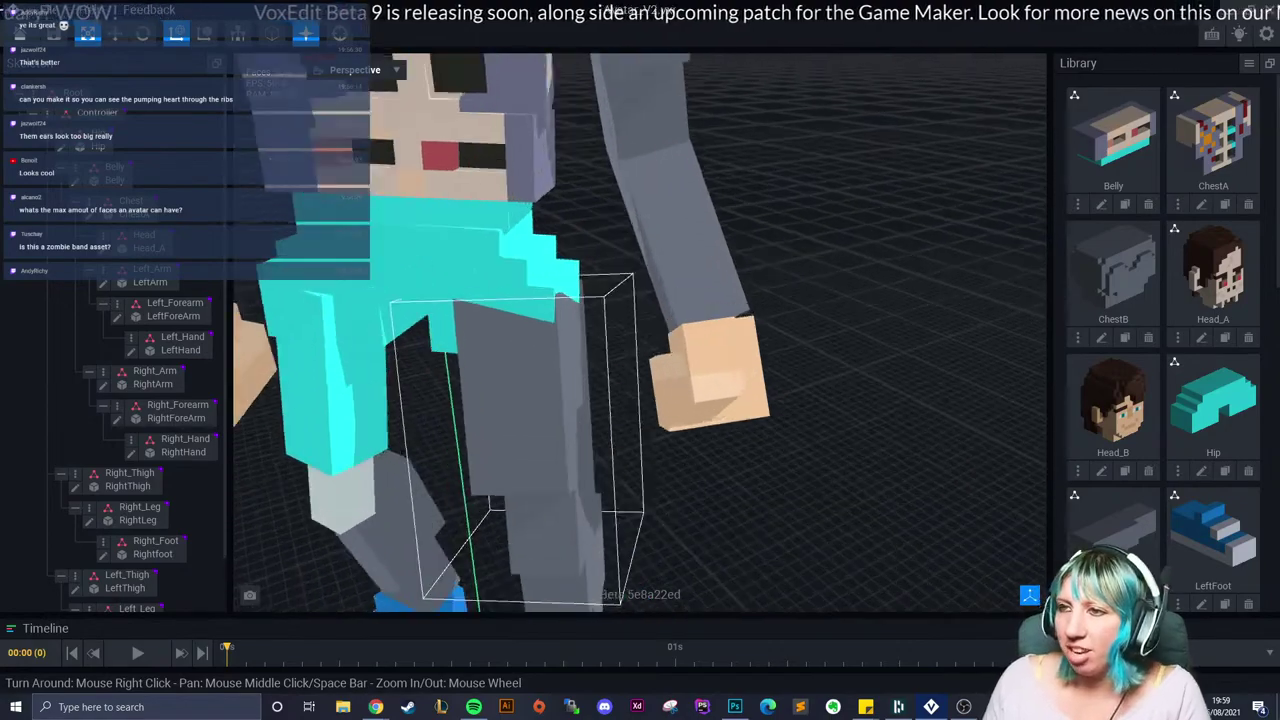
middle_click_drag(600, 330, 780, 330)
scroll(694, 357, "down", 5)
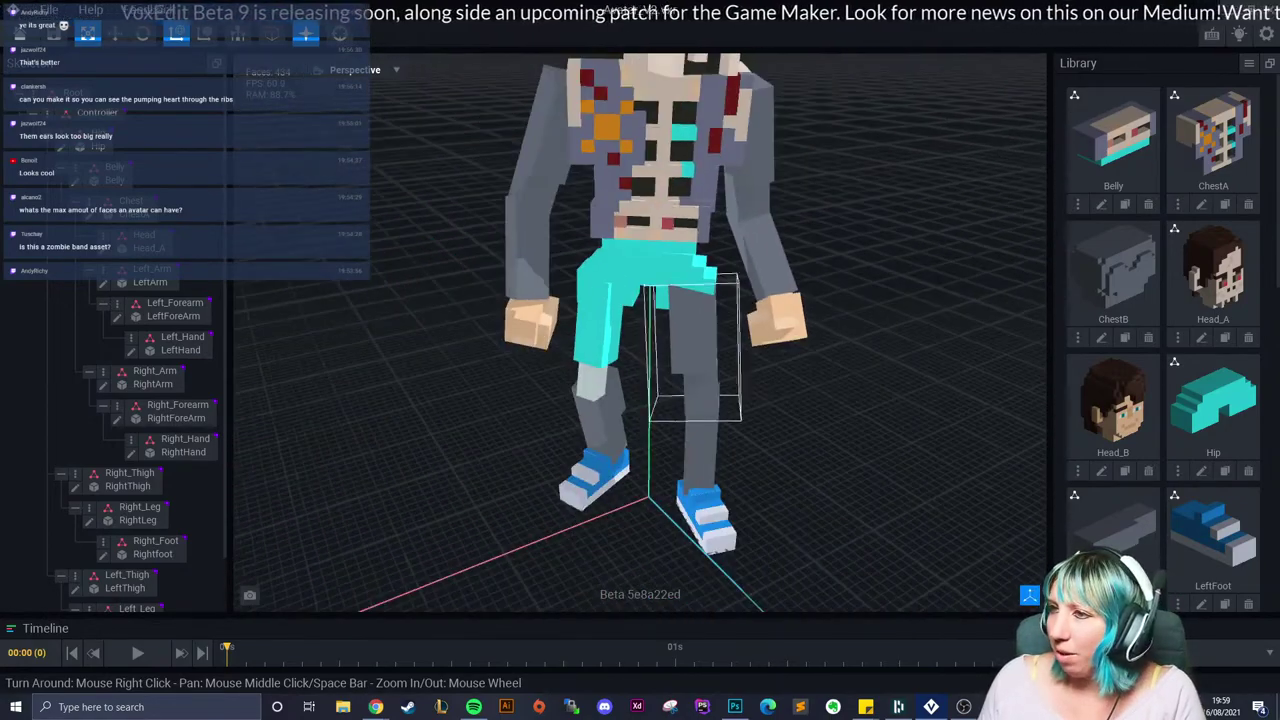
right_click_drag(694, 357, 739, 412)
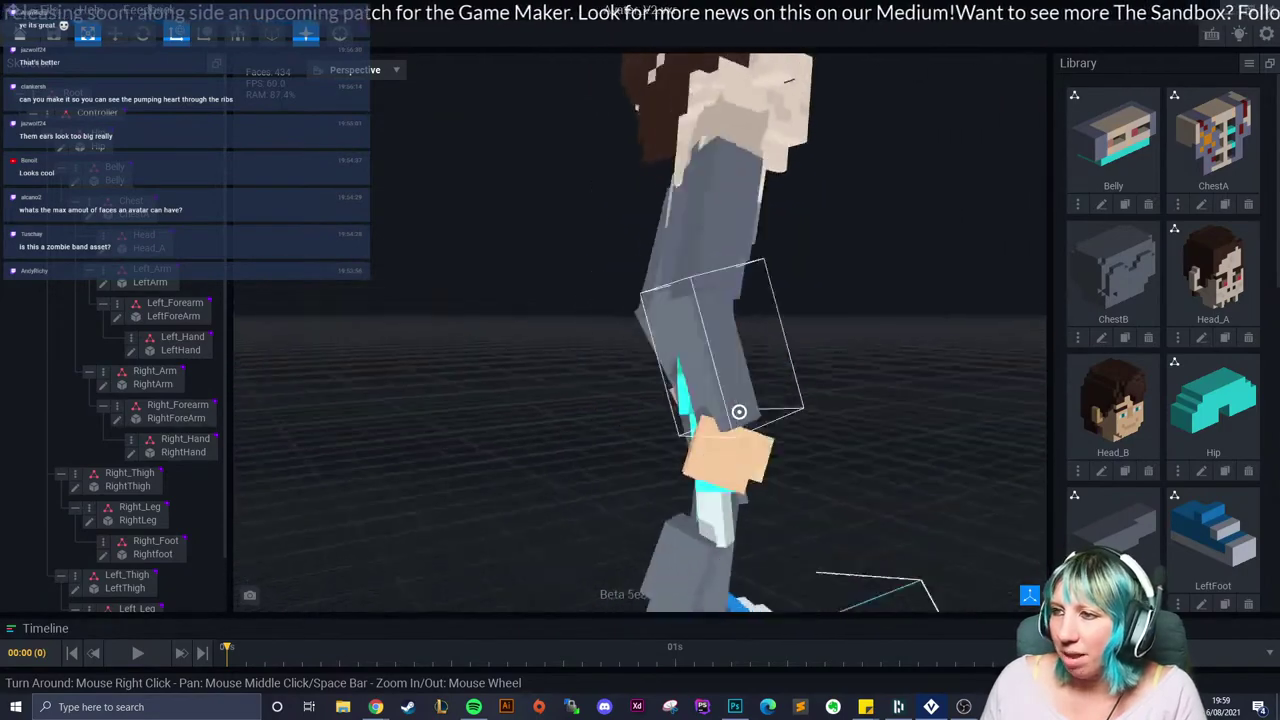
right_click_drag(738, 411, 738, 411)
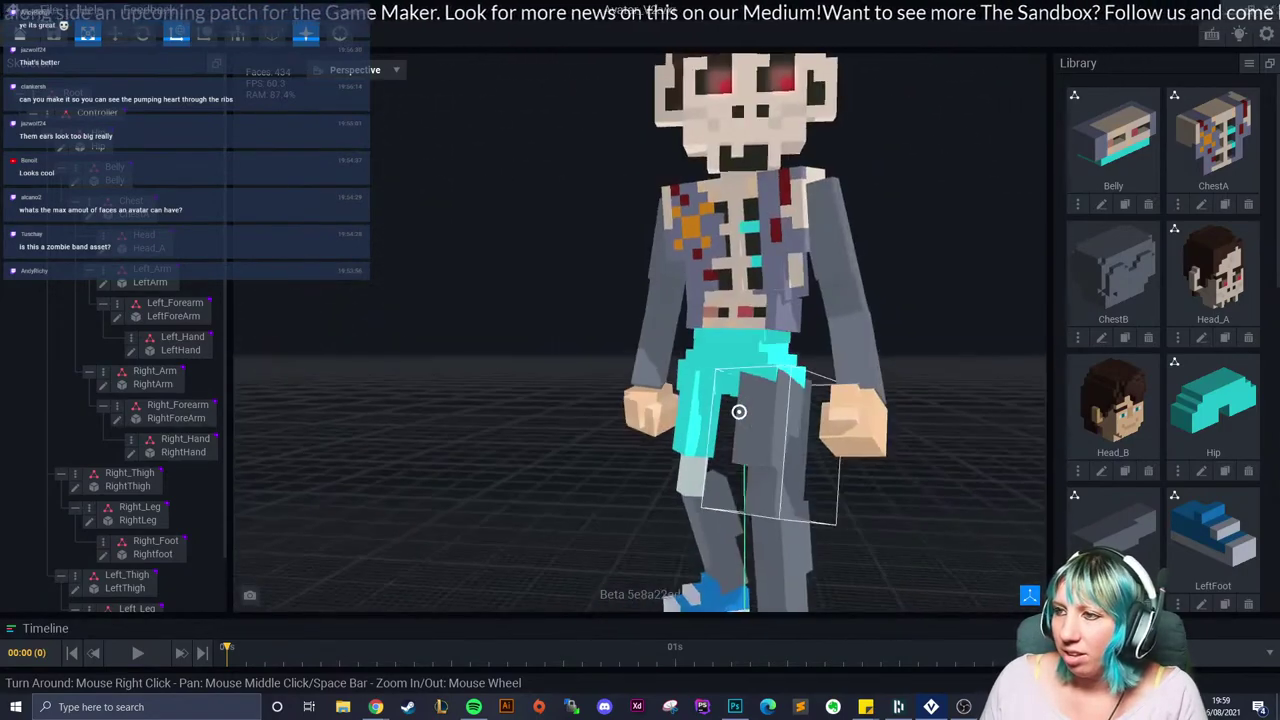
right_click_drag(739, 412, 739, 412)
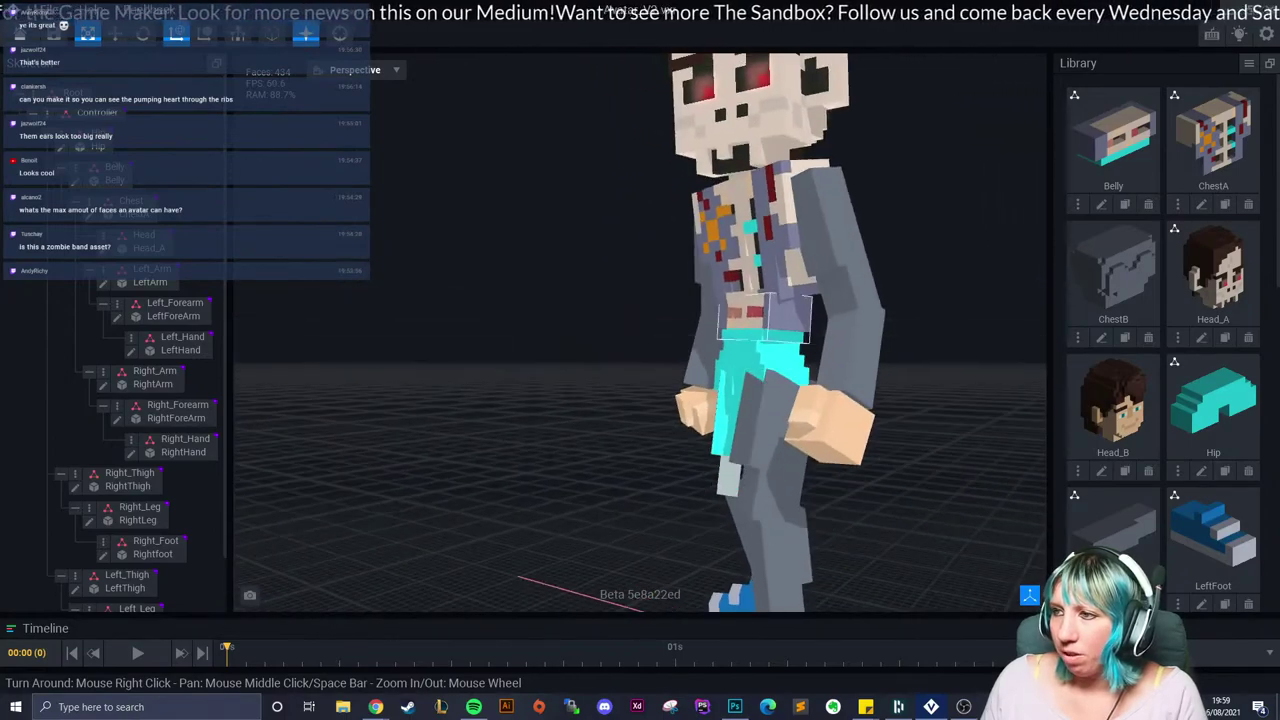
right_click_drag(783, 274, 783, 274)
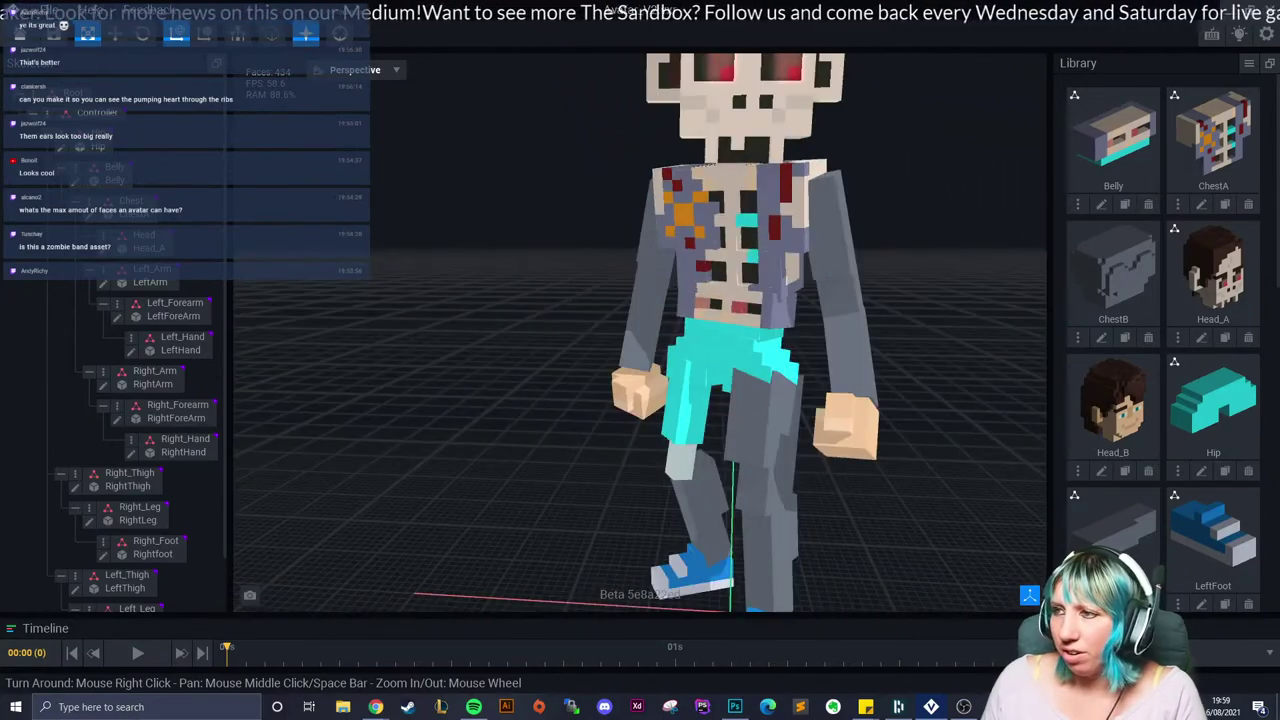
Step: Open ChestA, pick the jacket colour #7B81A0 and paint over bone voxels in the lower patch on the chest's side
left_click(114, 180)
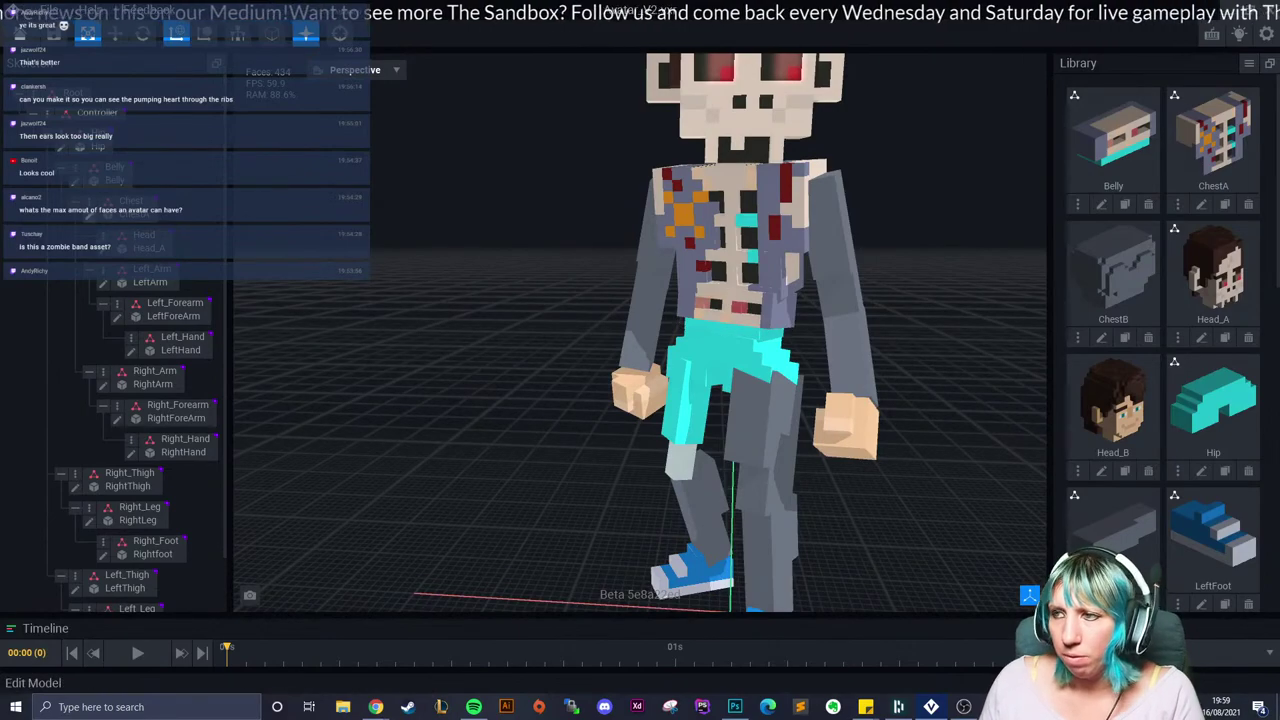
left_click(89, 214)
right_click_drag(589, 386, 589, 386)
left_click(13, 400)
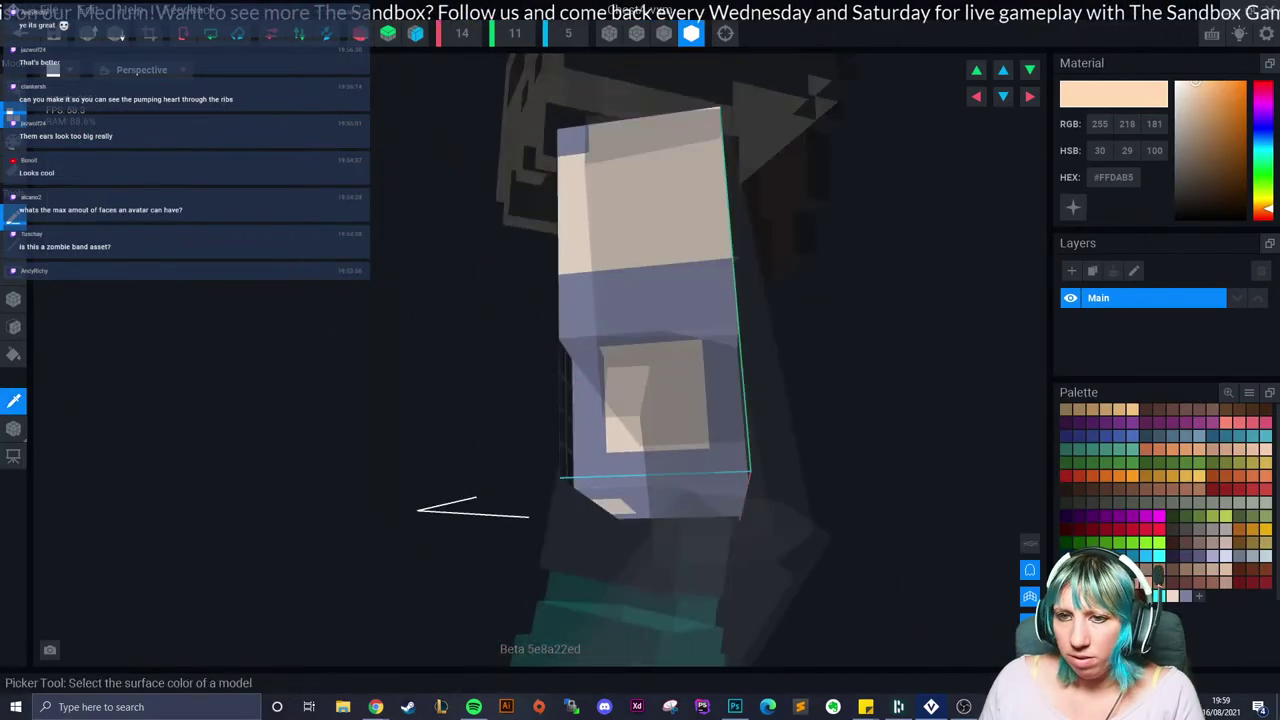
left_click(586, 398)
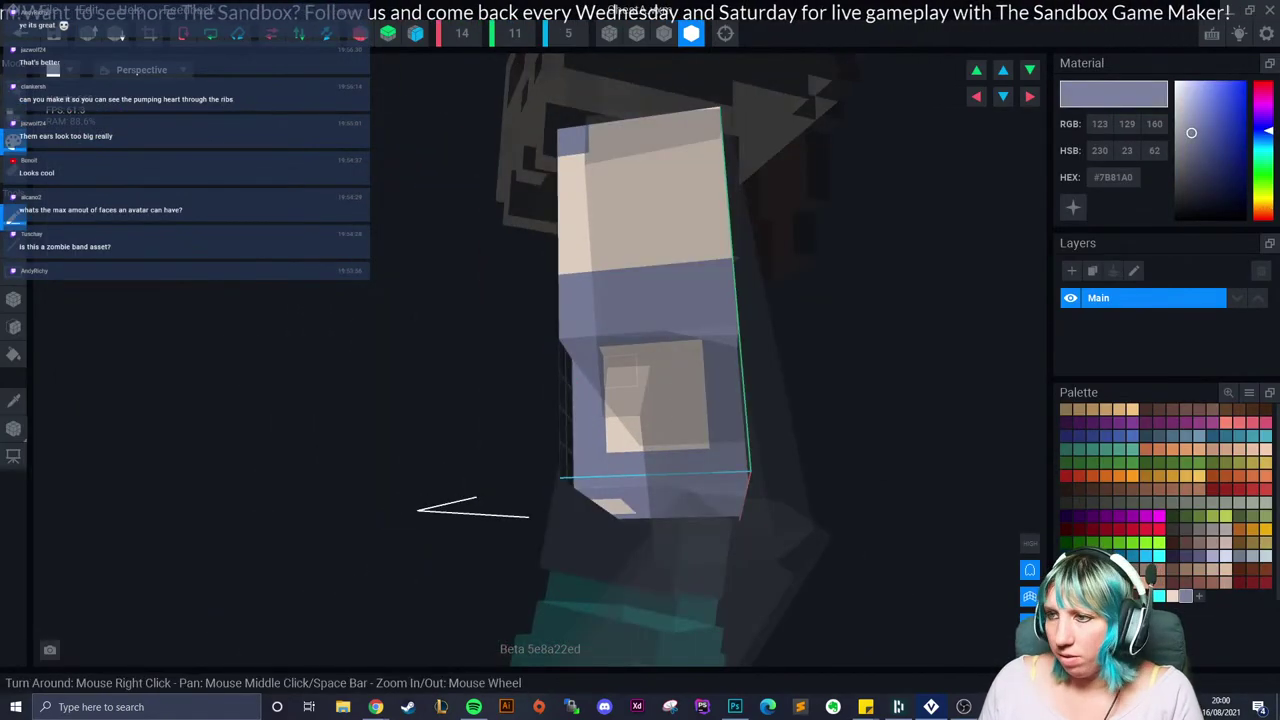
mouse_move(640, 380)
left_mouse_down()
mouse_move(690, 430)
mouse_move(651, 366)
mouse_move(622, 435)
left_mouse_up()
right_click_drag(622, 435, 640, 440)
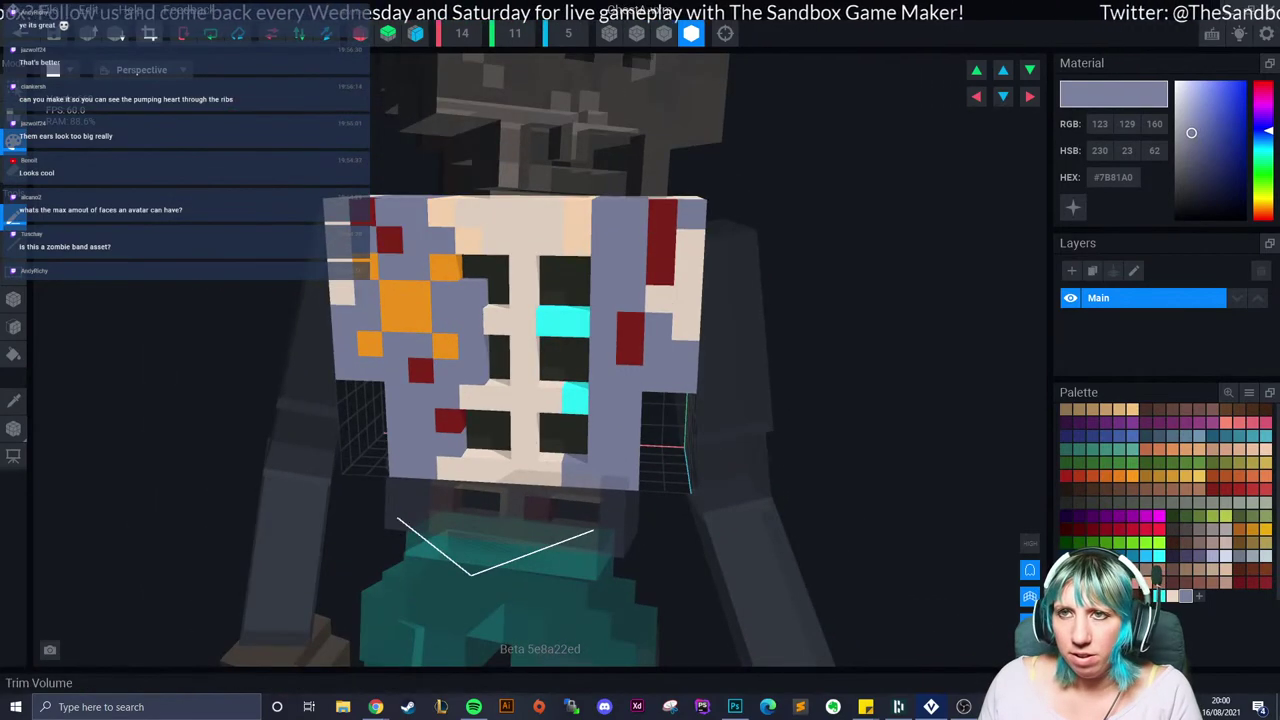
Step: Save the chest changes and return to the whole avatar
left_click(20, 33)
left_click(520, 258)
scroll(620, 290, "up", 6)
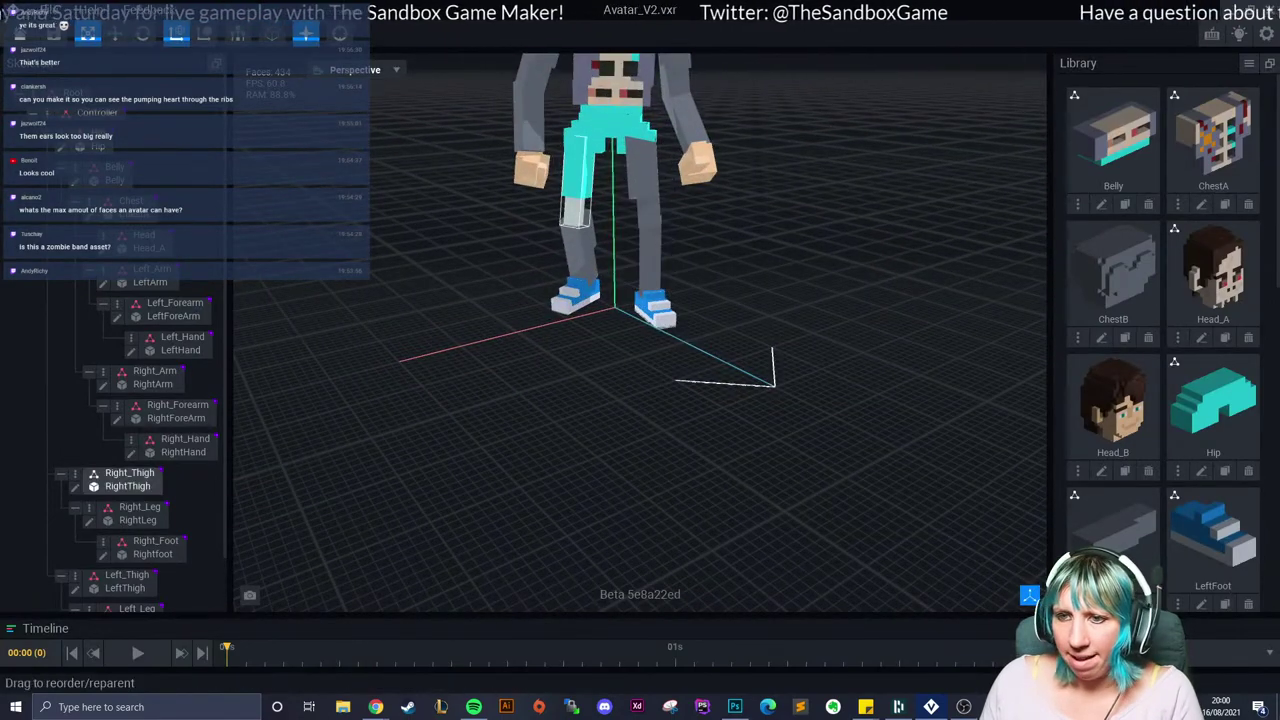
Step: Open LeftThigh, set the colour to cyan #2AF4FF and paint the thigh's wide upper section, leaving the narrower knee end grey
double_click(118, 581)
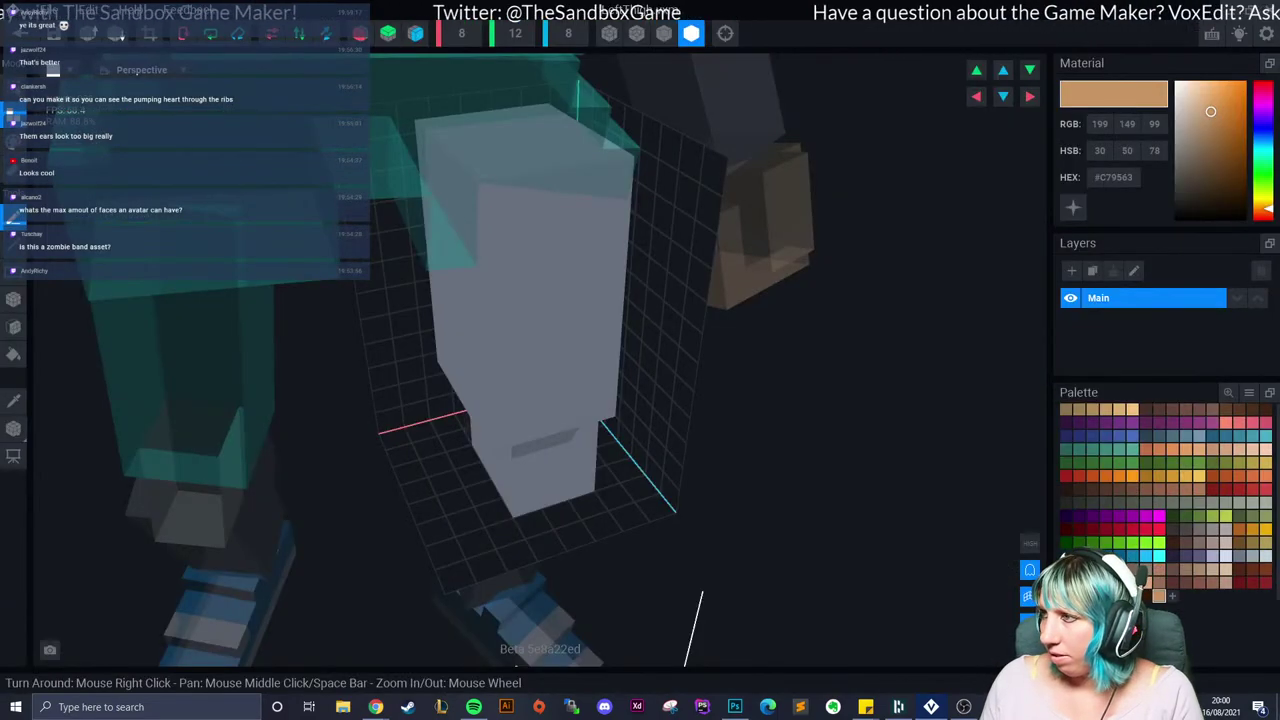
right_click(1112, 178)
left_click(1136, 208)
right_click_drag(655, 205, 545, 203)
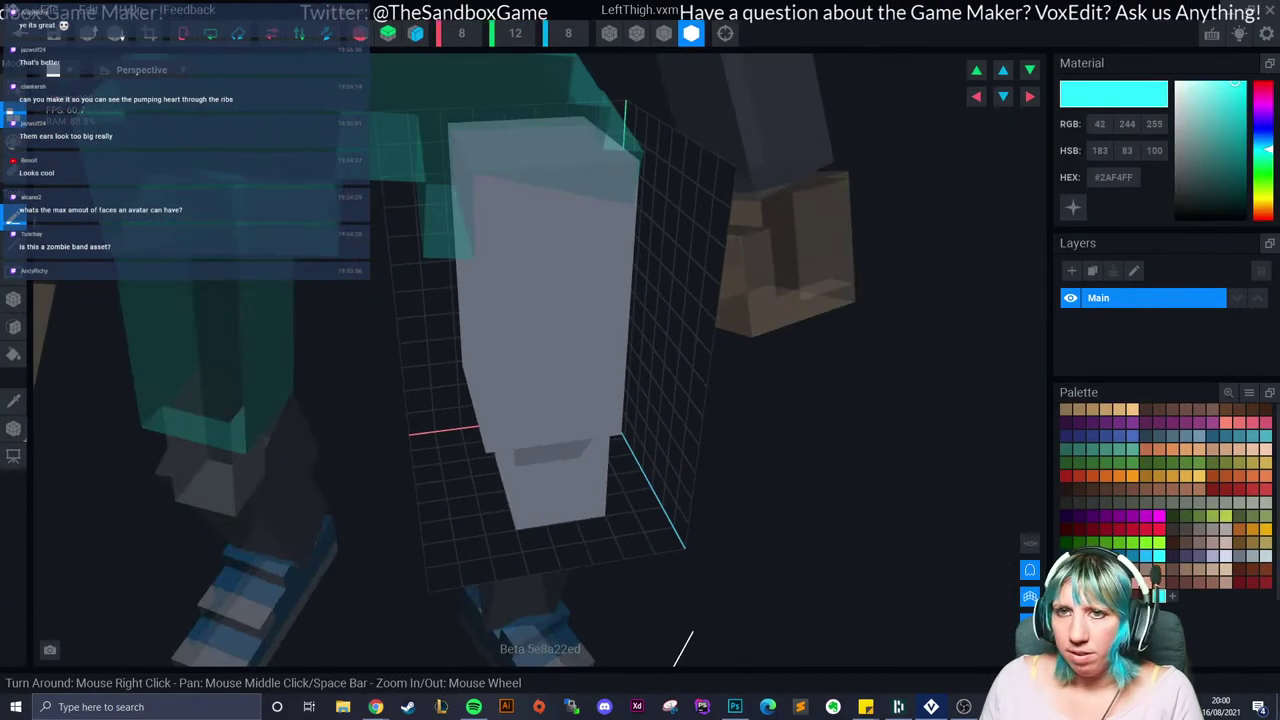
left_click_drag(472, 134, 606, 420)
right_click_drag(606, 420, 549, 417)
Step: Trim the left thigh's volume to its voxels, save LeftThigh.vxm and return to the whole avatar
scroll(611, 409, "down", 3)
scroll(607, 420, "down", 2)
scroll(580, 425, "down", 3)
left_click(149, 33)
left_click(20, 33)
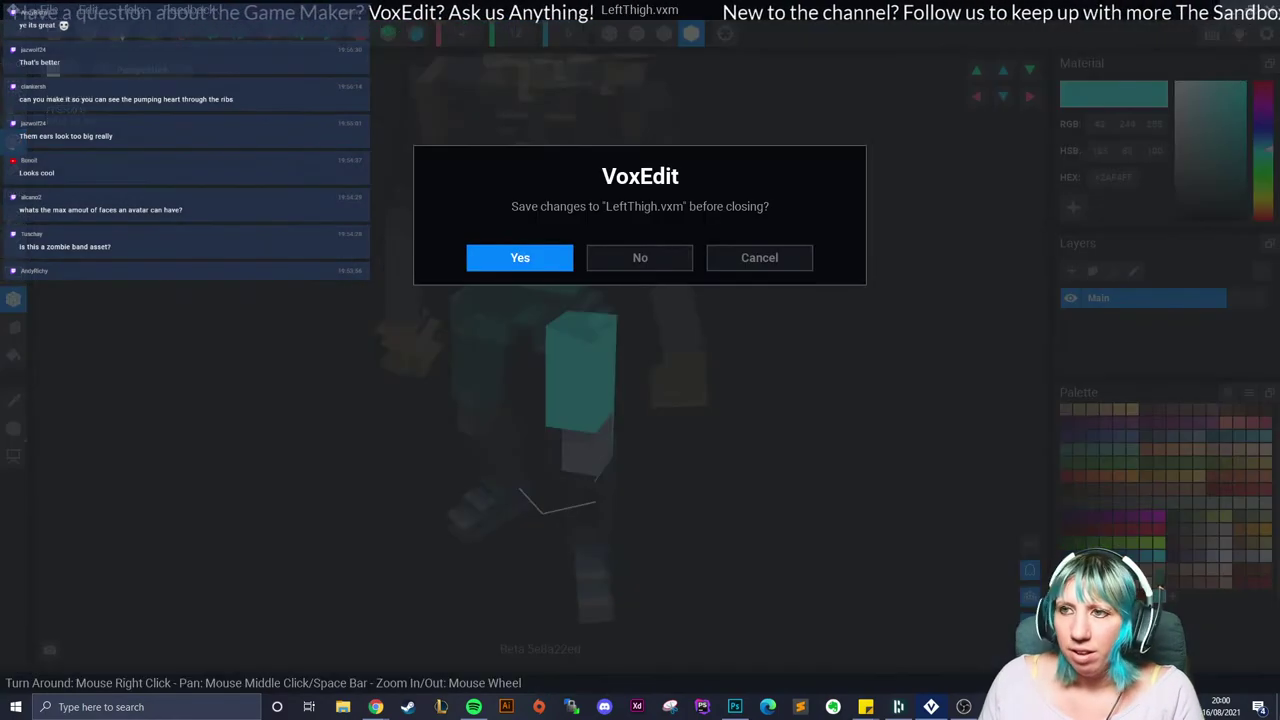
left_click(519, 257)
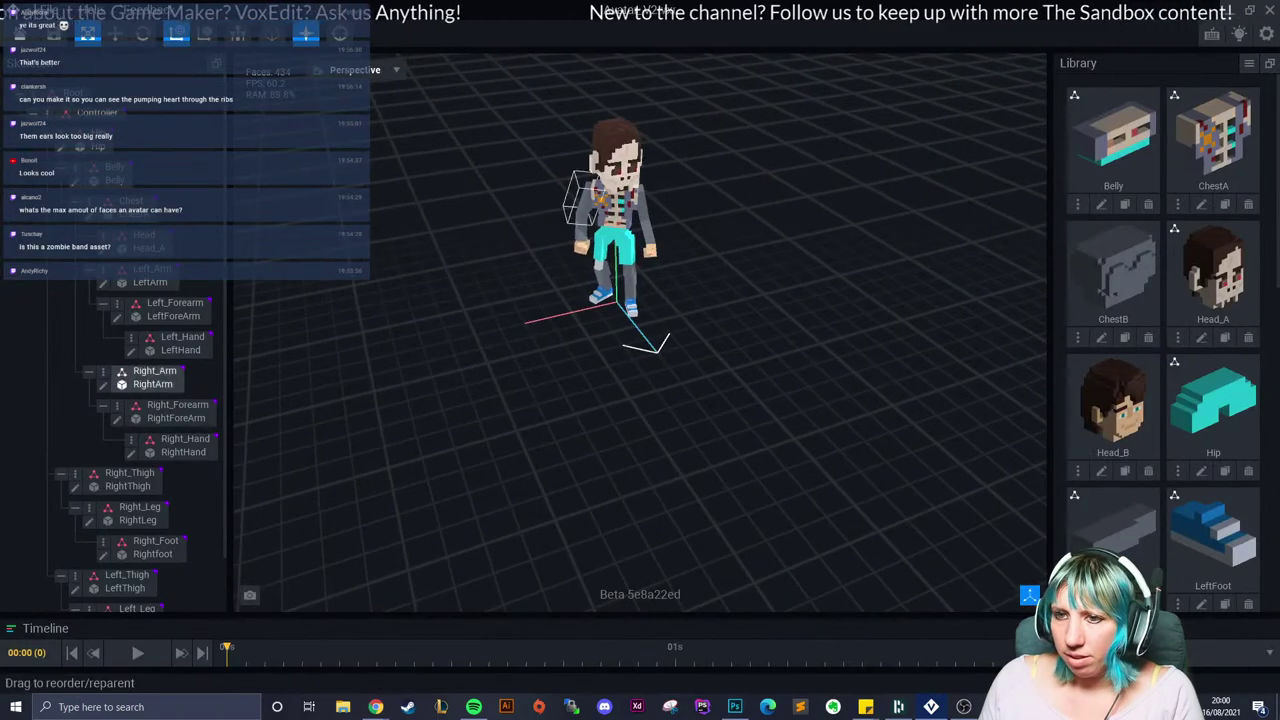
Step: Open RightThigh, examine its shape for comparison with the left thigh and return to the whole avatar
left_click(74, 486)
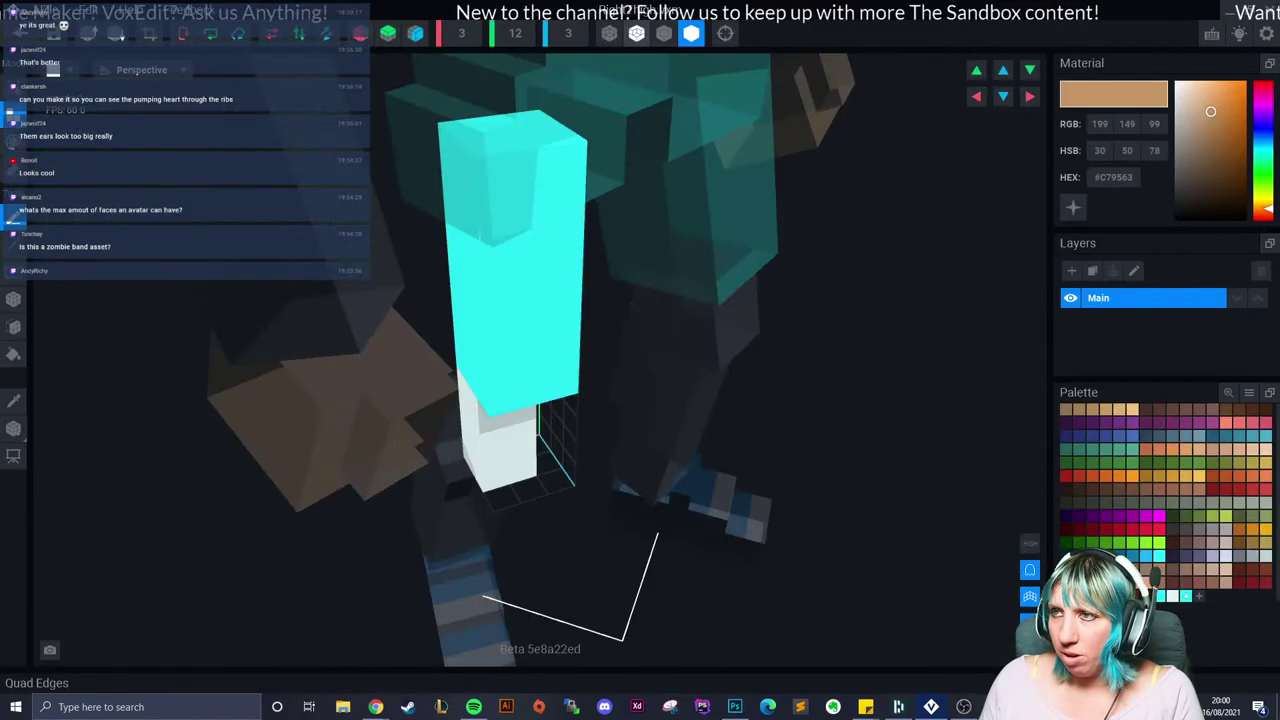
right_click_drag(514, 326, 514, 323)
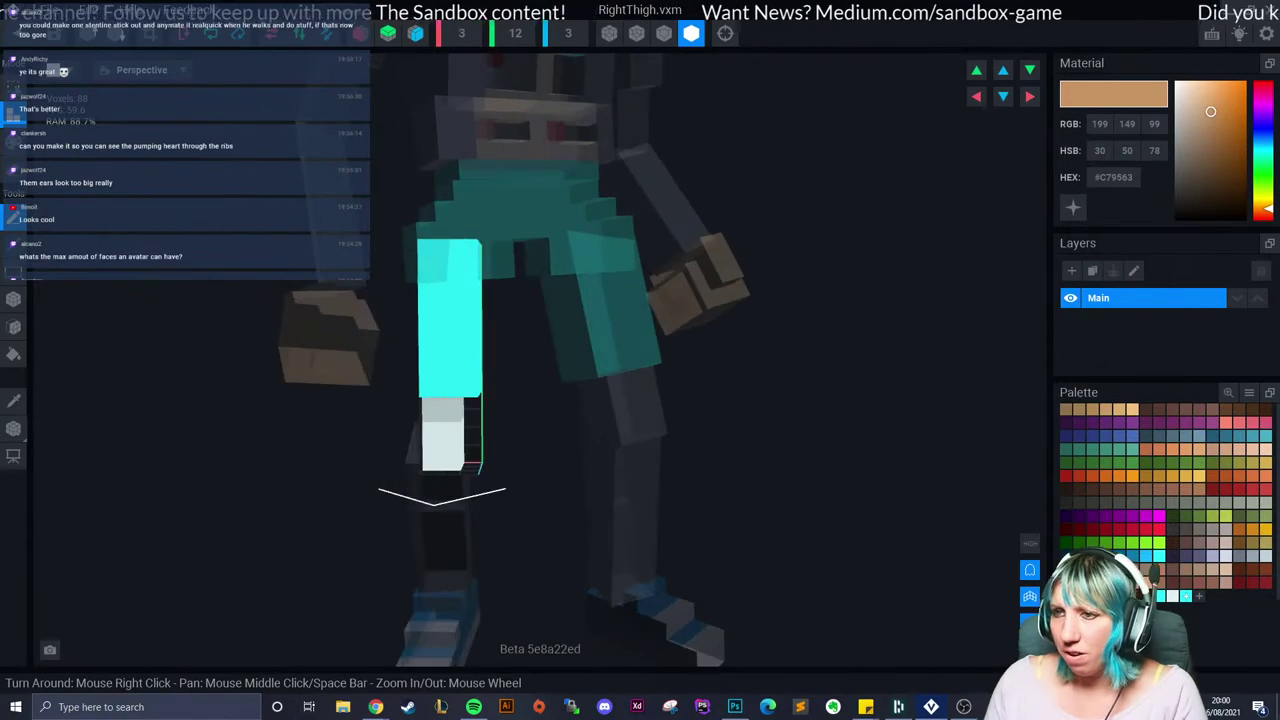
left_click(16, 33)
left_click(518, 257)
scroll(135, 552, "down", 1)
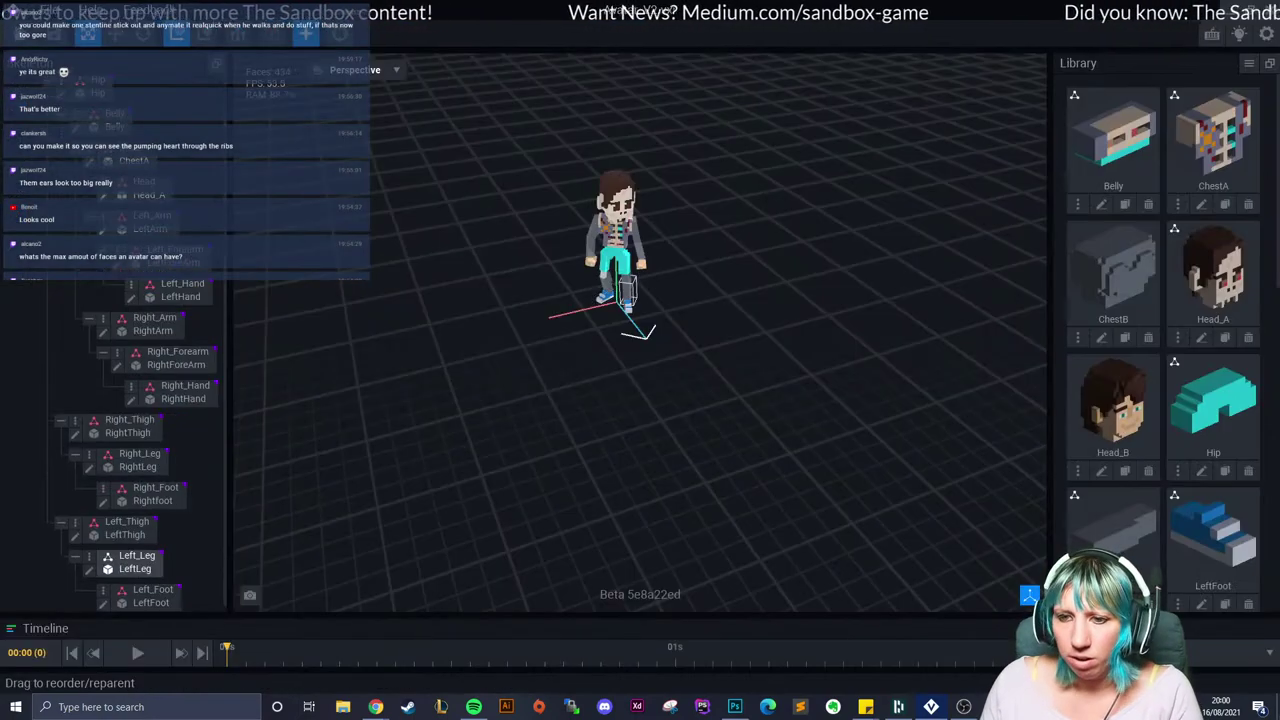
Step: Reopen LeftThigh and erase one layer of voxels from two of its side faces to slim the thigh
left_click(75, 534)
right_click_drag(455, 367, 455, 367)
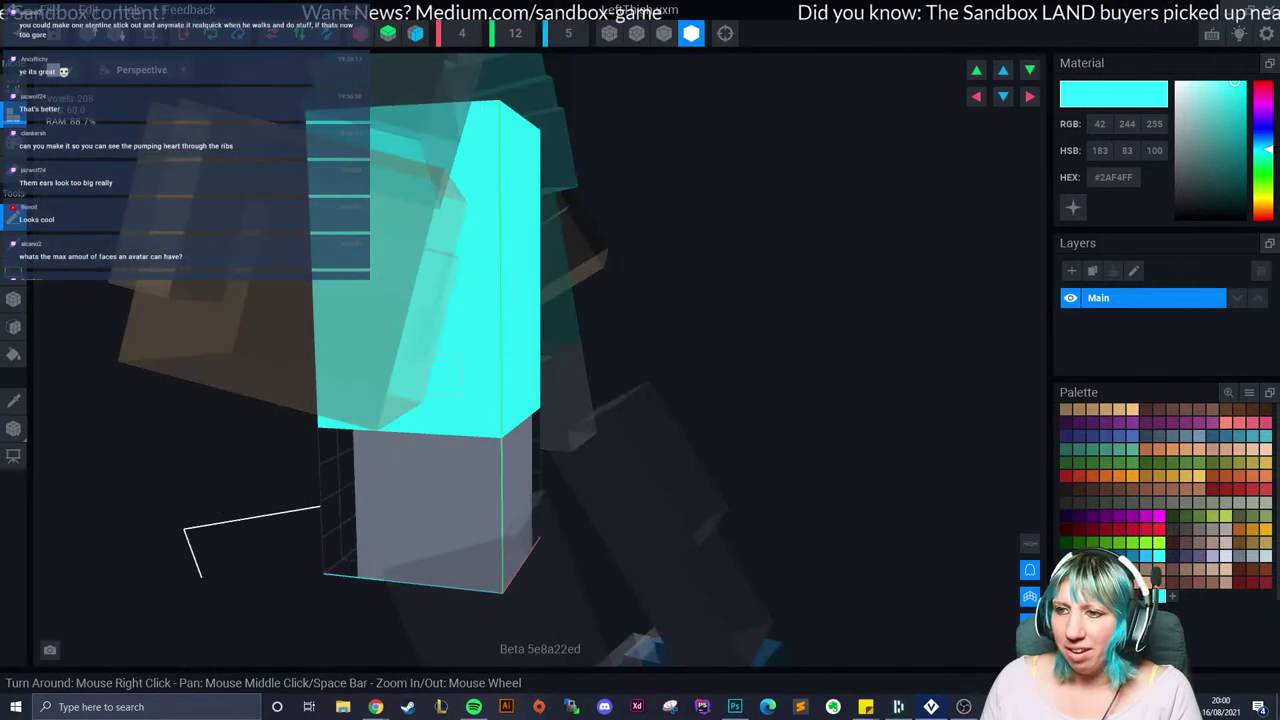
left_click(13, 327)
left_click(13, 170)
right_click_drag(551, 334, 531, 346)
left_click(551, 334)
left_click(586, 402)
right_click_drag(530, 405, 490, 512)
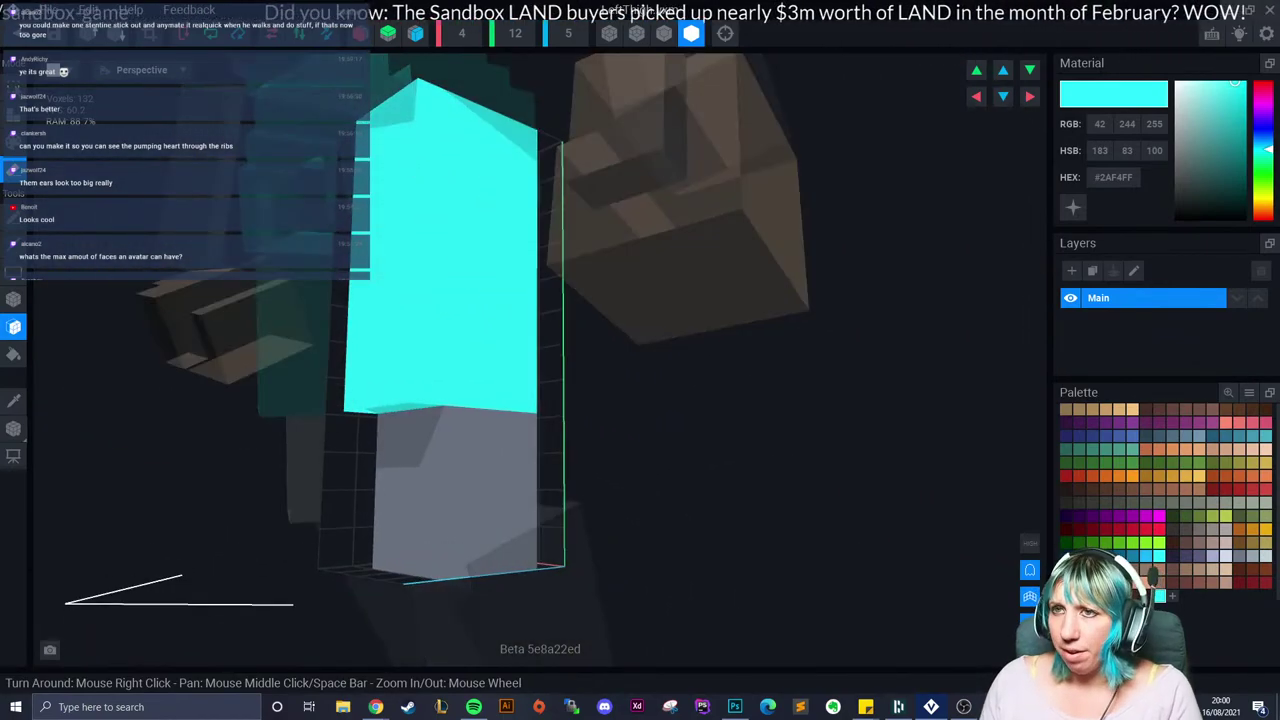
Step: Trim the slimmed left thigh's volume again and save LeftThigh.vxm before going back to the avatar
left_click(150, 33)
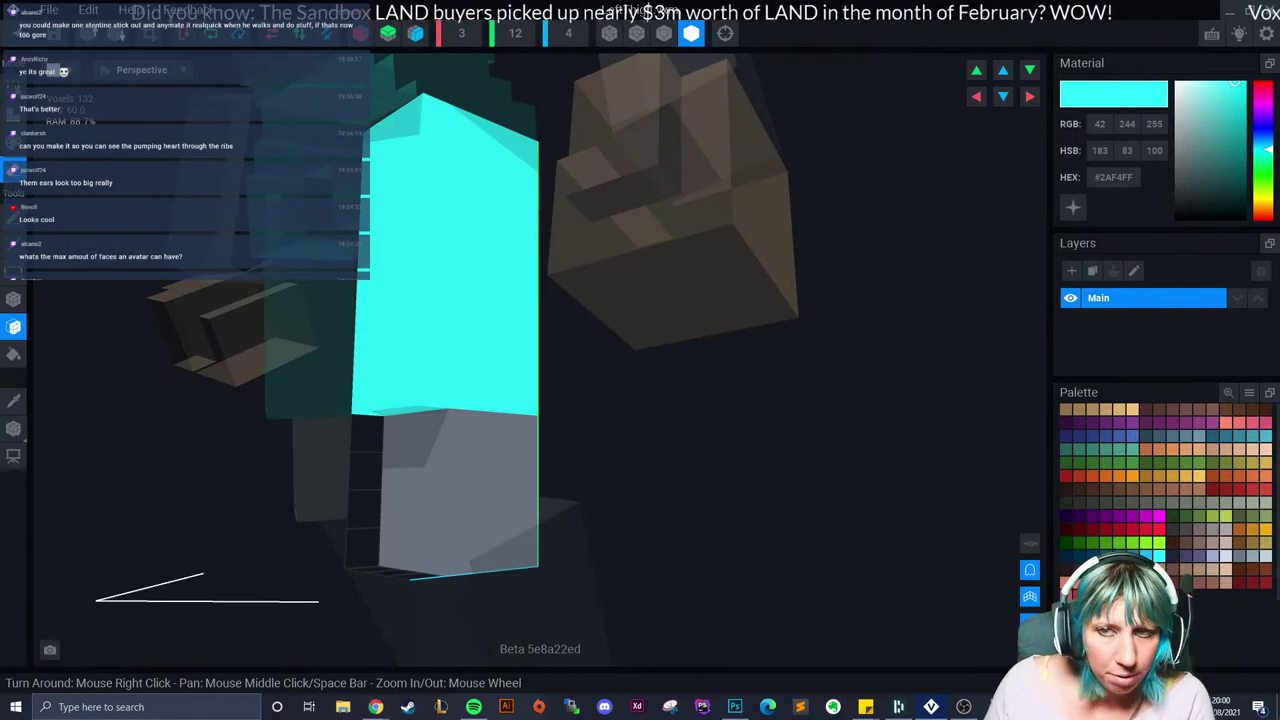
left_click(20, 33)
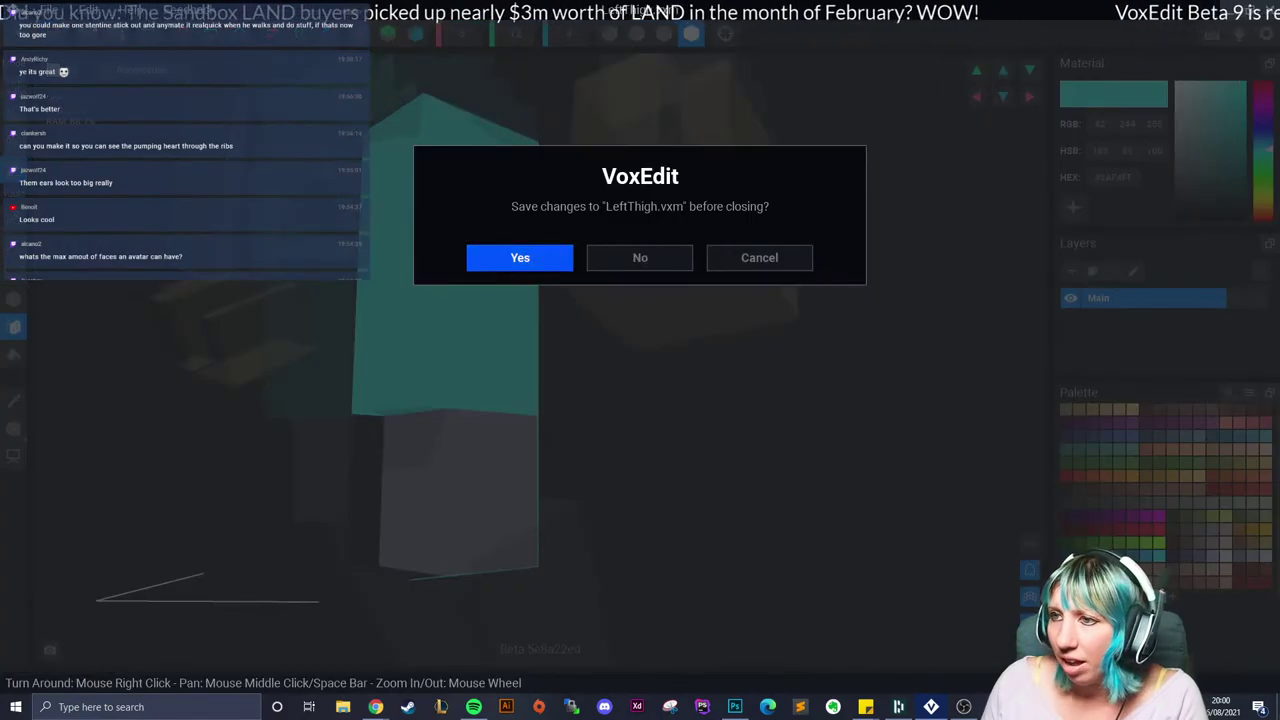
left_click(518, 257)
Step: Examine the matching cyan shorts and both legs on the avatar from the front and the back
scroll(640, 332, "up", 5)
middle_click_drag(720, 343, 540, 360)
scroll(540, 360, "down", 2)
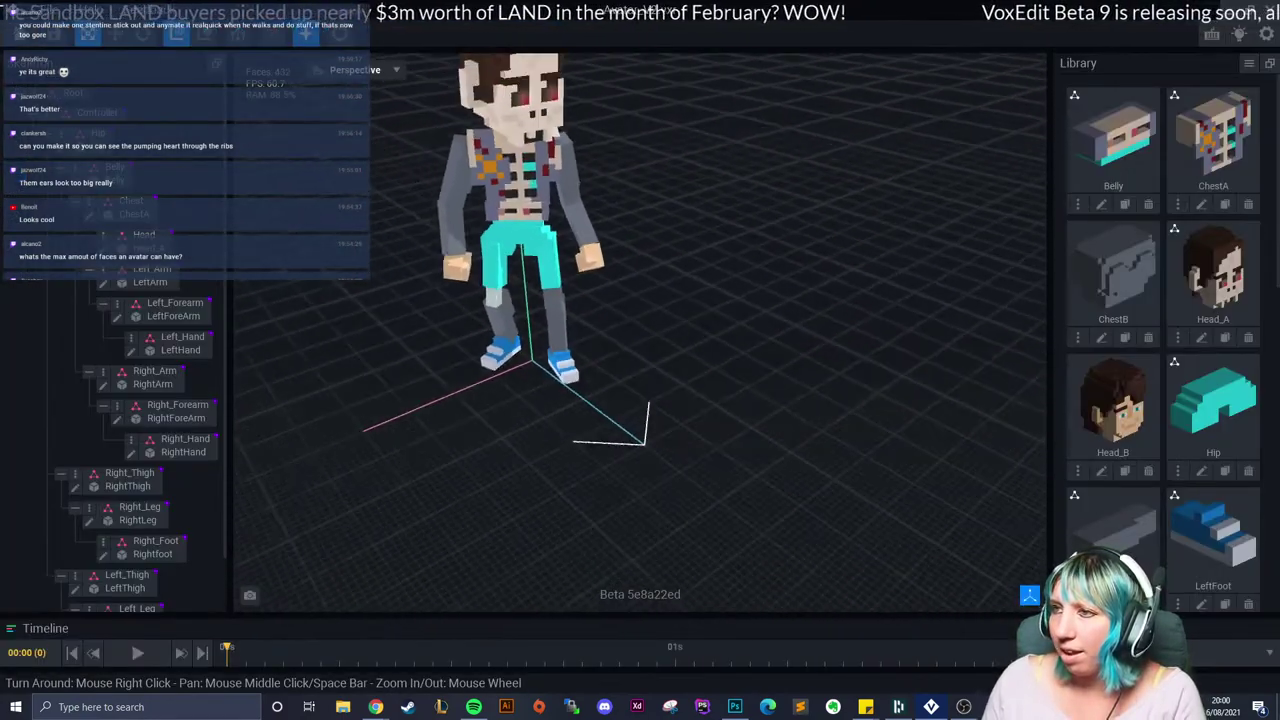
right_click_drag(540, 360, 480, 340)
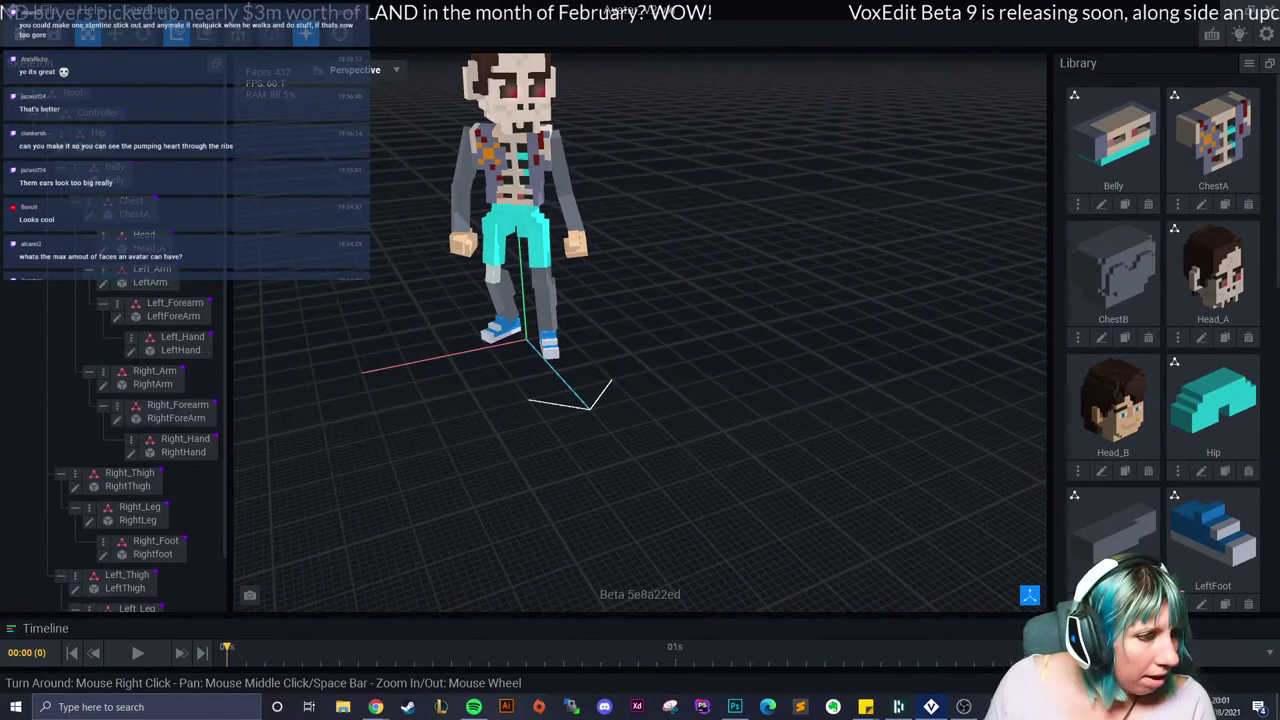
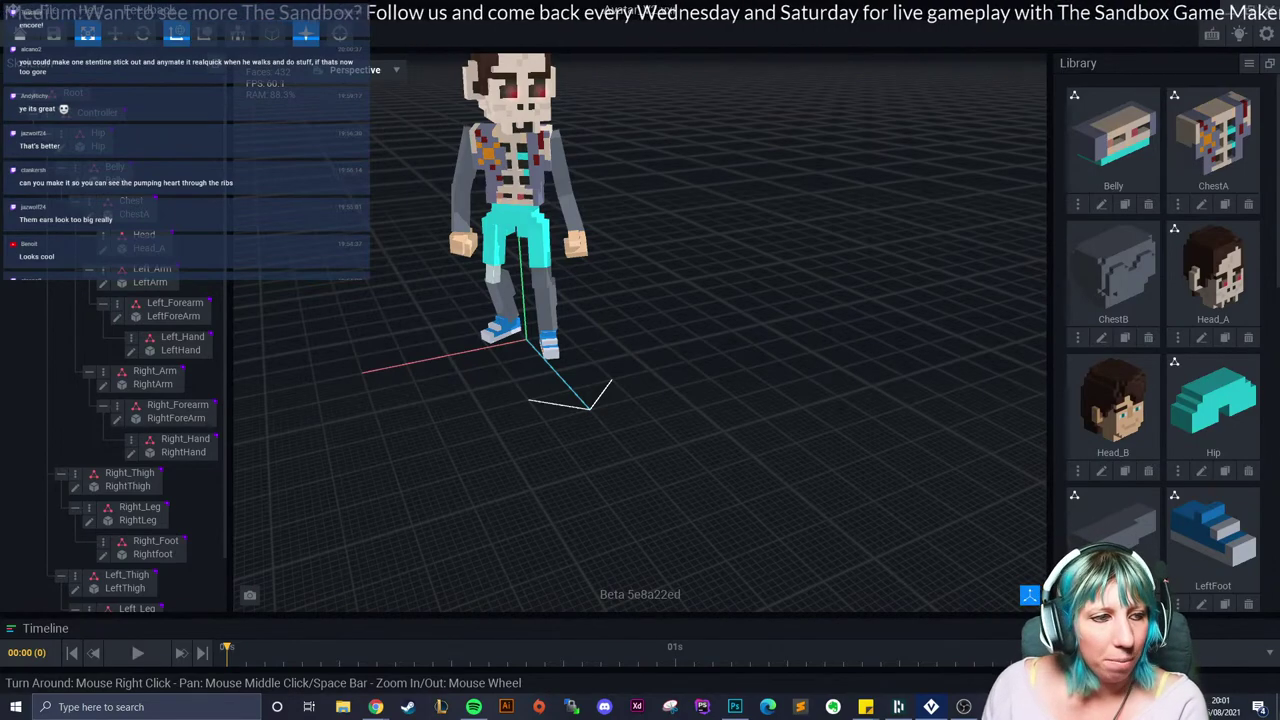
scroll(640, 330, "up", 4)
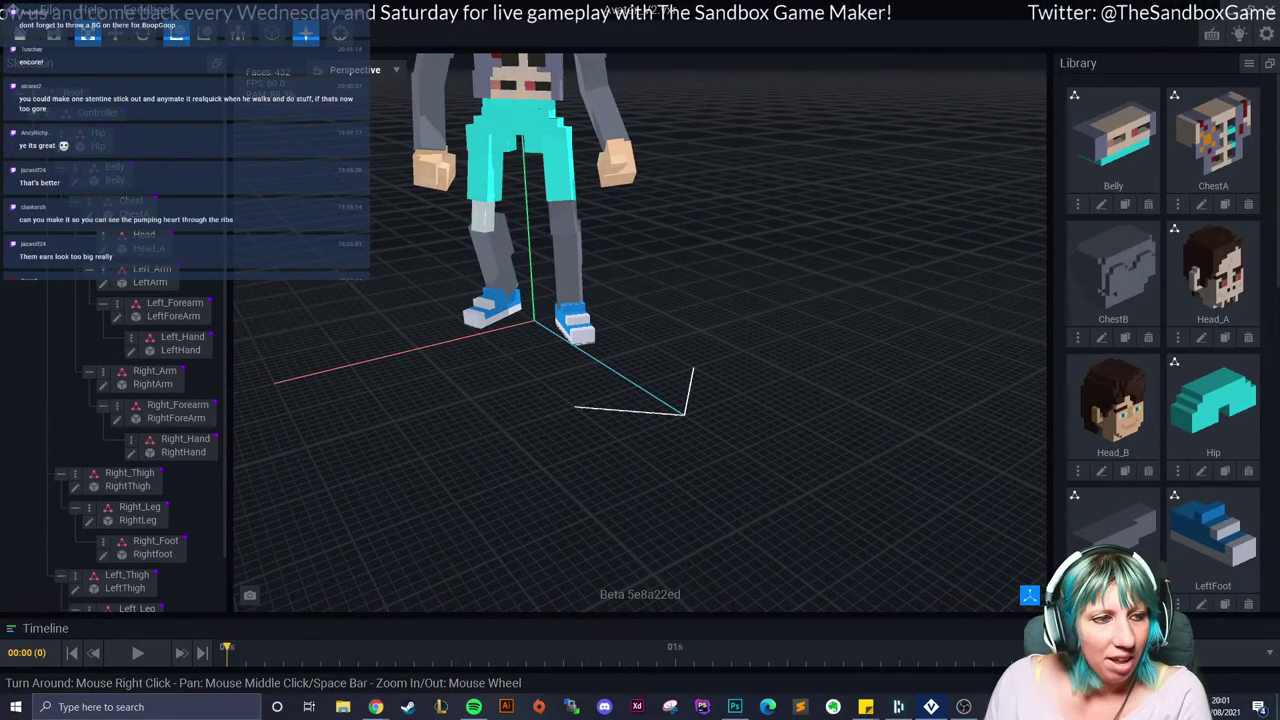
right_click_drag(368, 270, 440, 170)
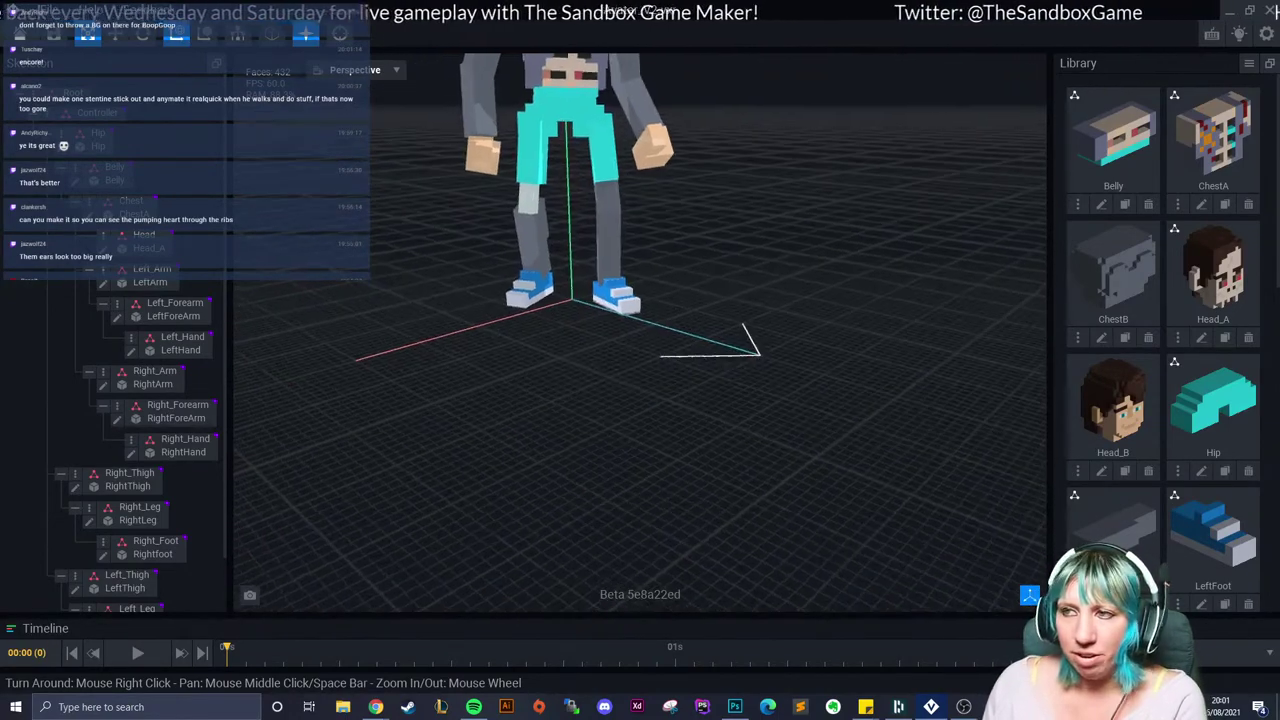
middle_click_drag(440, 170, 388, 262)
scroll(390, 270, "up", 2)
scroll(640, 330, "up", 3)
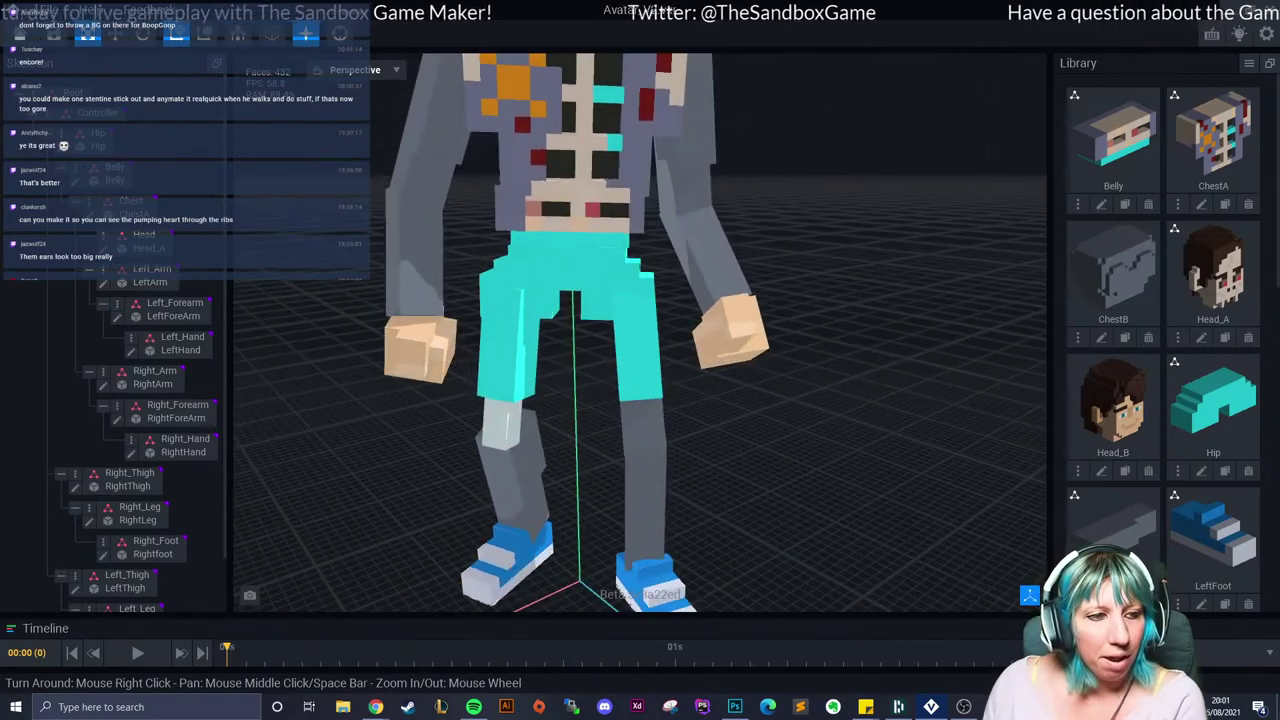
right_click_drag(509, 377, 680, 420)
scroll(502, 406, "down", 2)
middle_click_drag(680, 420, 549, 412)
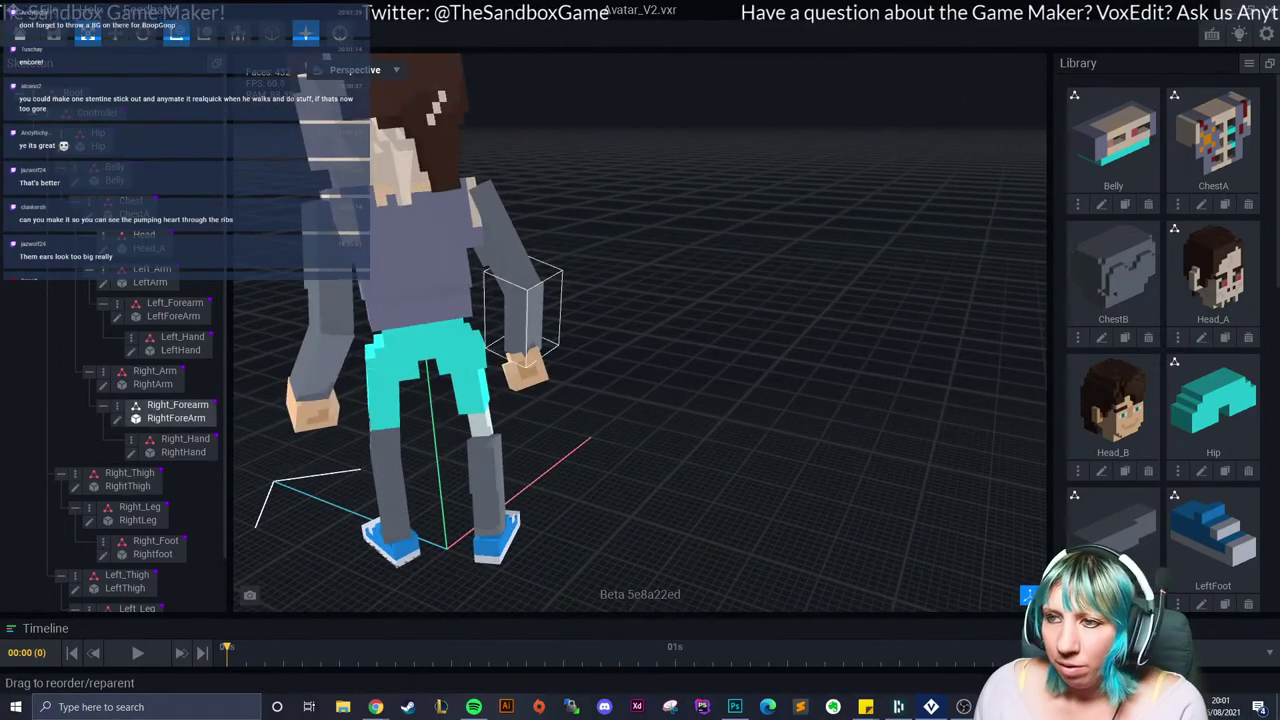
Step: Open ChestA for editing with the back of the jacket facing the view
left_click(144, 234)
left_click(131, 201)
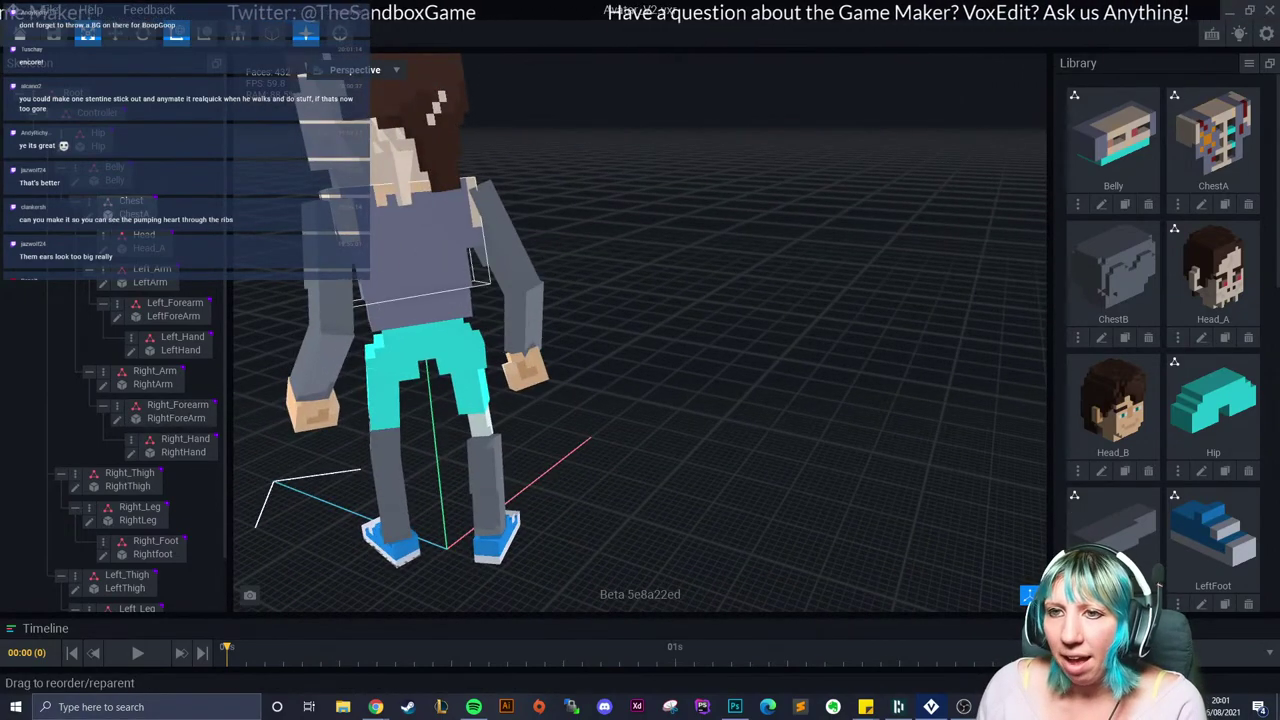
left_click(89, 214)
right_click_drag(494, 397, 335, 411)
scroll(335, 411, "up", 2)
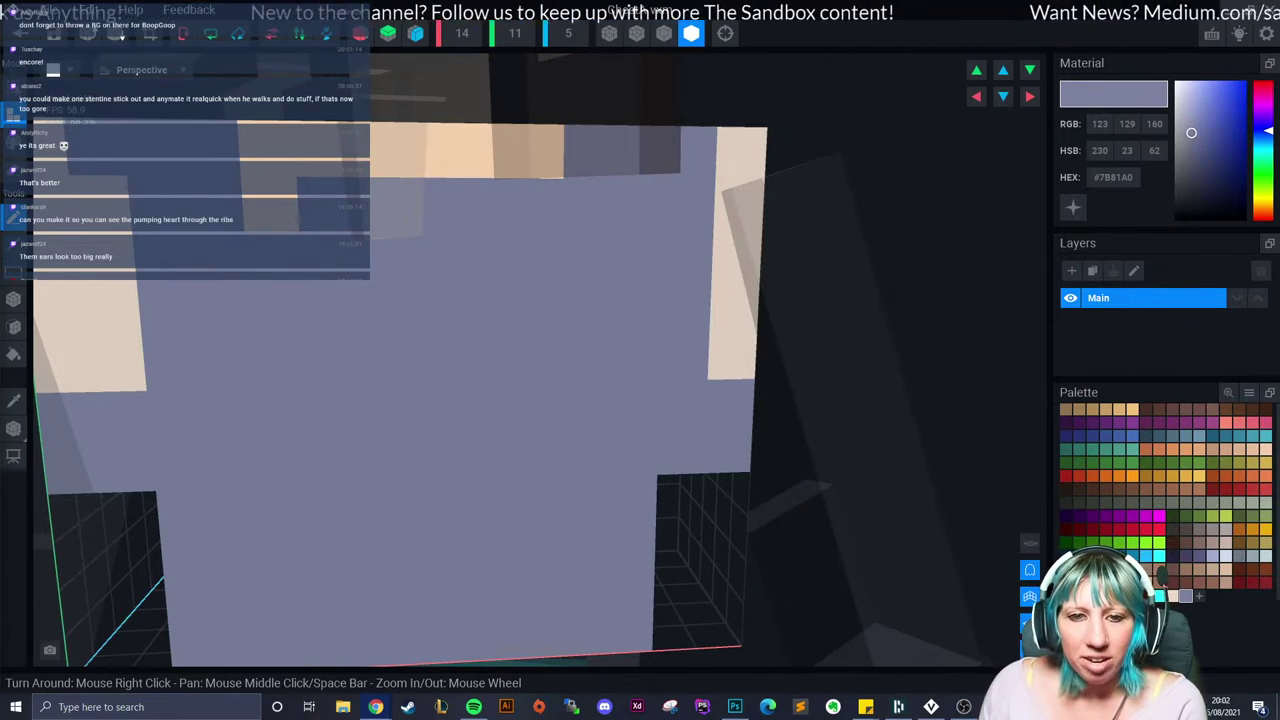
scroll(376, 439, "down", 4)
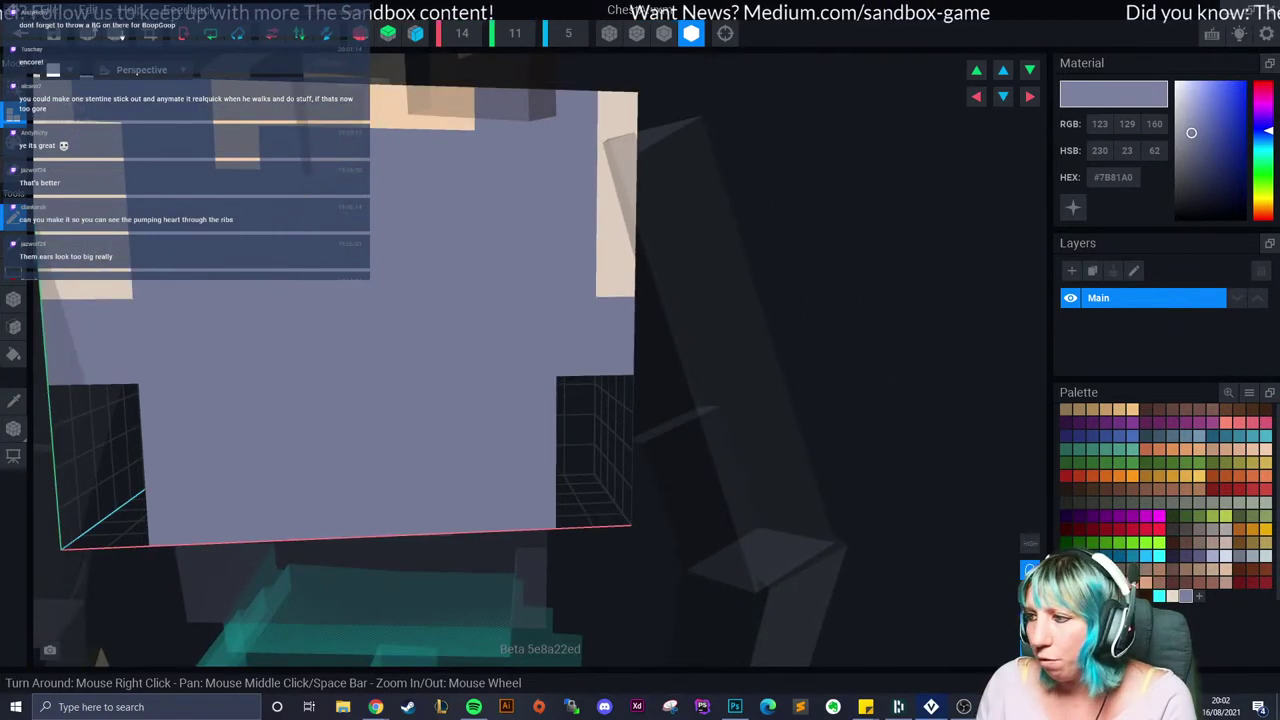
Step: Try to paint the outline of a letter B across the jacket's back in dark grey #353834
left_click(1092, 502)
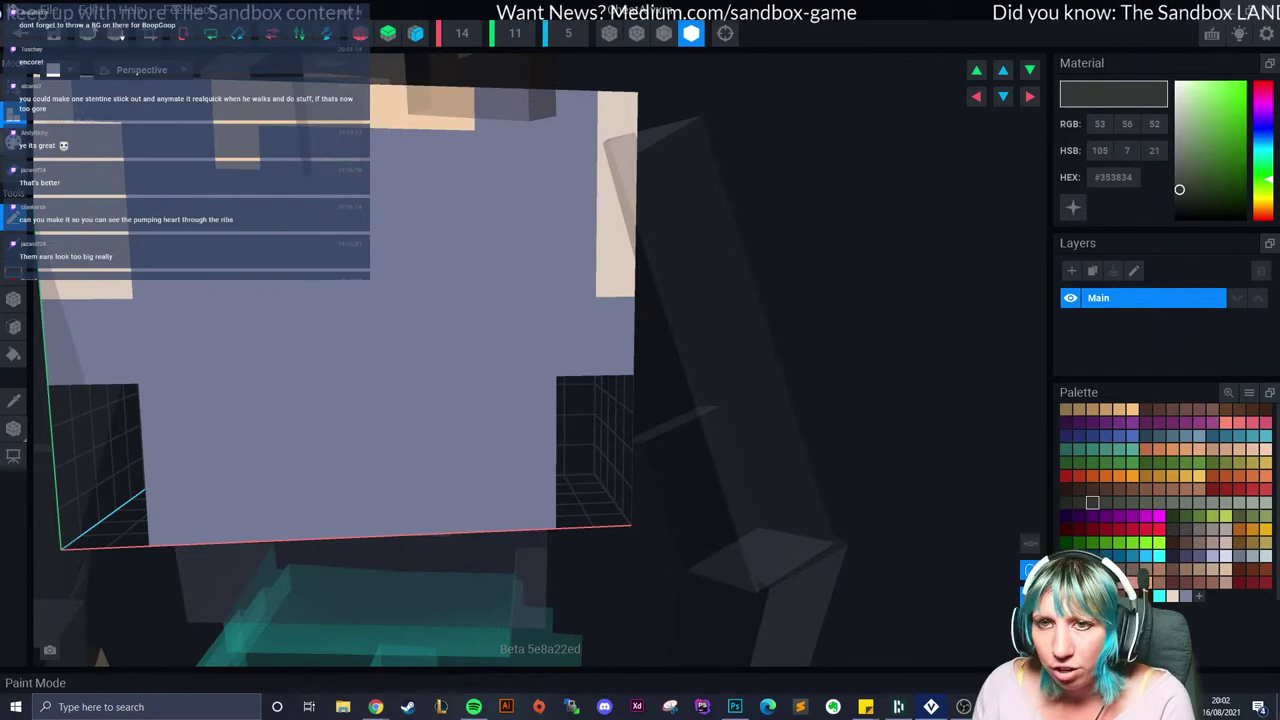
left_click(13, 142)
left_click(13, 299)
left_click_drag(285, 235, 292, 455)
left_click_drag(328, 193, 453, 193)
mouse_move(496, 236)
left_mouse_down()
mouse_move(496, 278)
mouse_move(455, 318)
mouse_move(373, 318)
left_mouse_up()
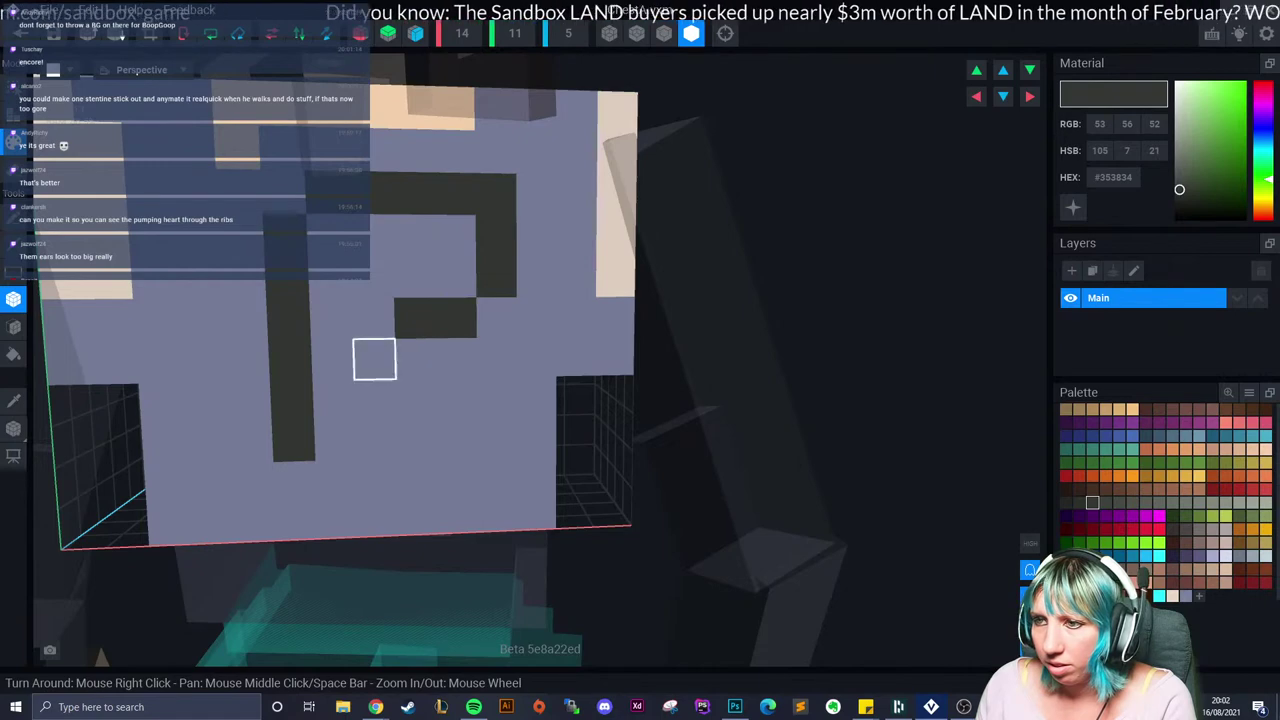
left_click_drag(496, 358, 497, 437)
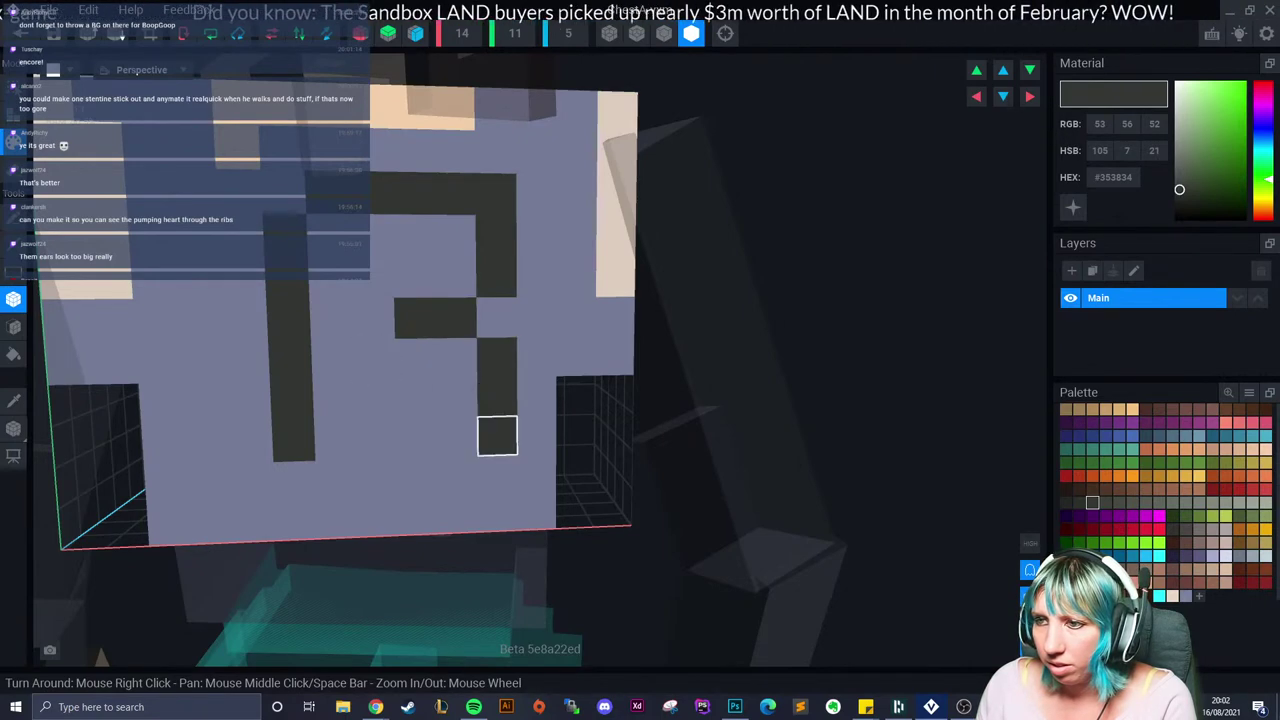
left_click_drag(337, 479, 458, 479)
scroll(458, 477, "down", 3)
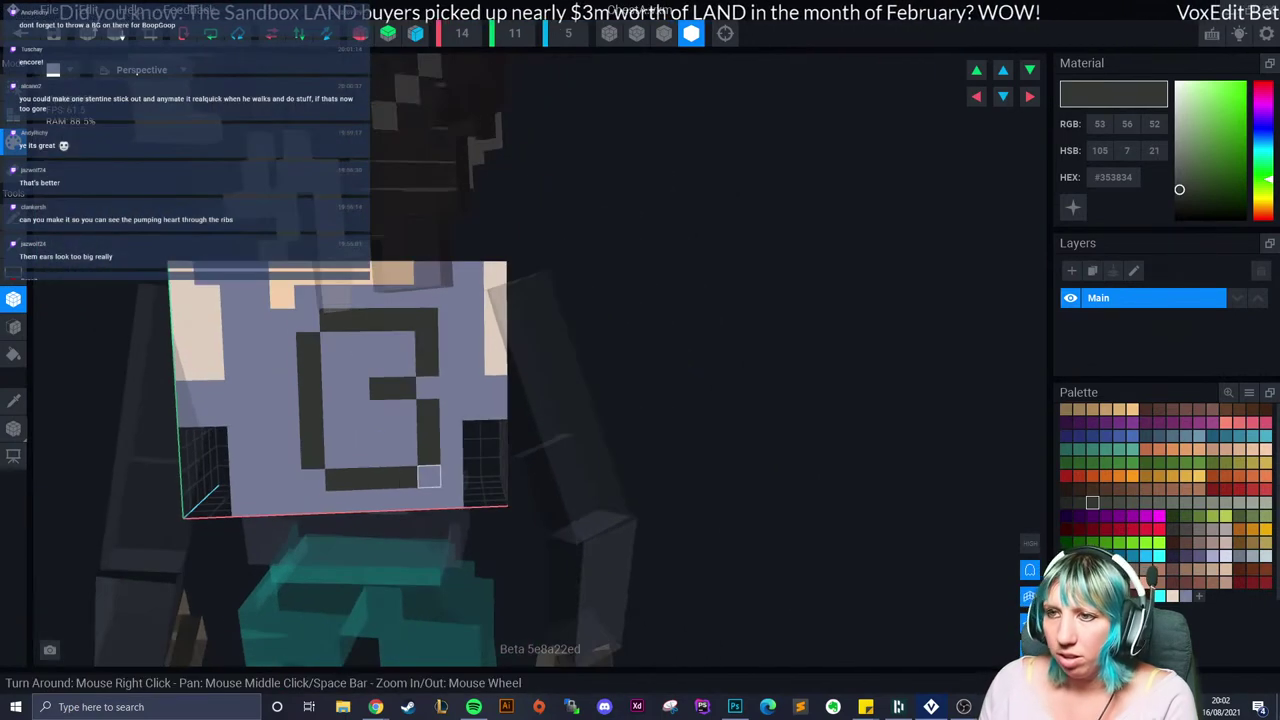
Step: Undo the dark grey letter strokes and paint the leftover voxels over with the jacket colour #7B81A0
key("ctrl+z")
key("ctrl+z")
key("ctrl+z")
key("ctrl+z")
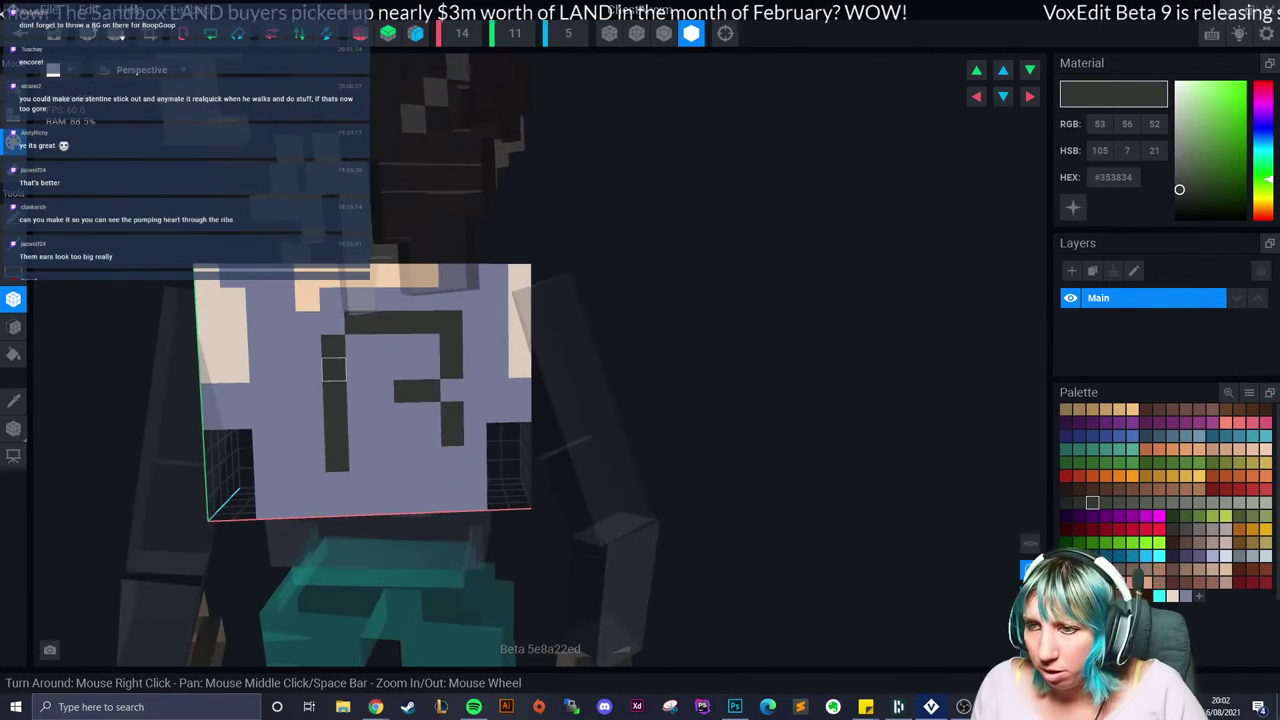
key("ctrl+z")
key("ctrl+z")
key("ctrl+z")
key("ctrl+z")
key("ctrl+z")
key("ctrl+z")
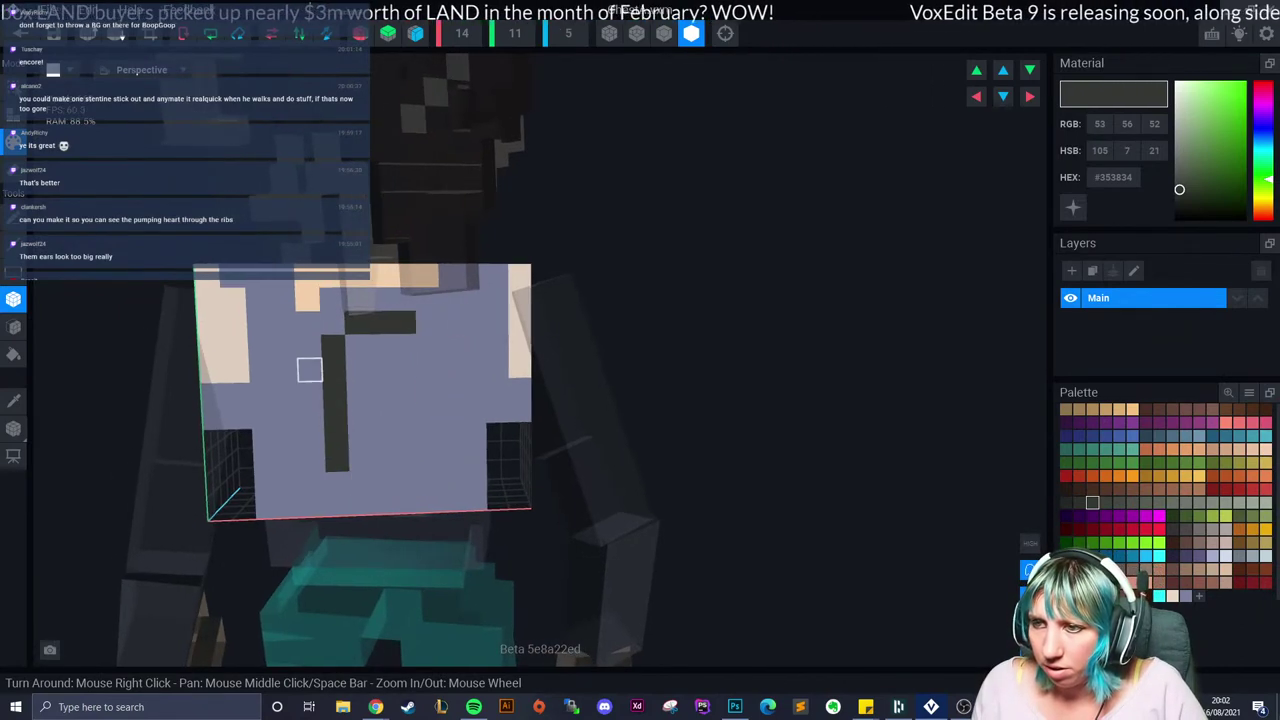
left_click(383, 414, "alt")
mouse_move(404, 322)
left_mouse_down()
mouse_move(380, 323)
mouse_move(337, 462)
left_mouse_up()
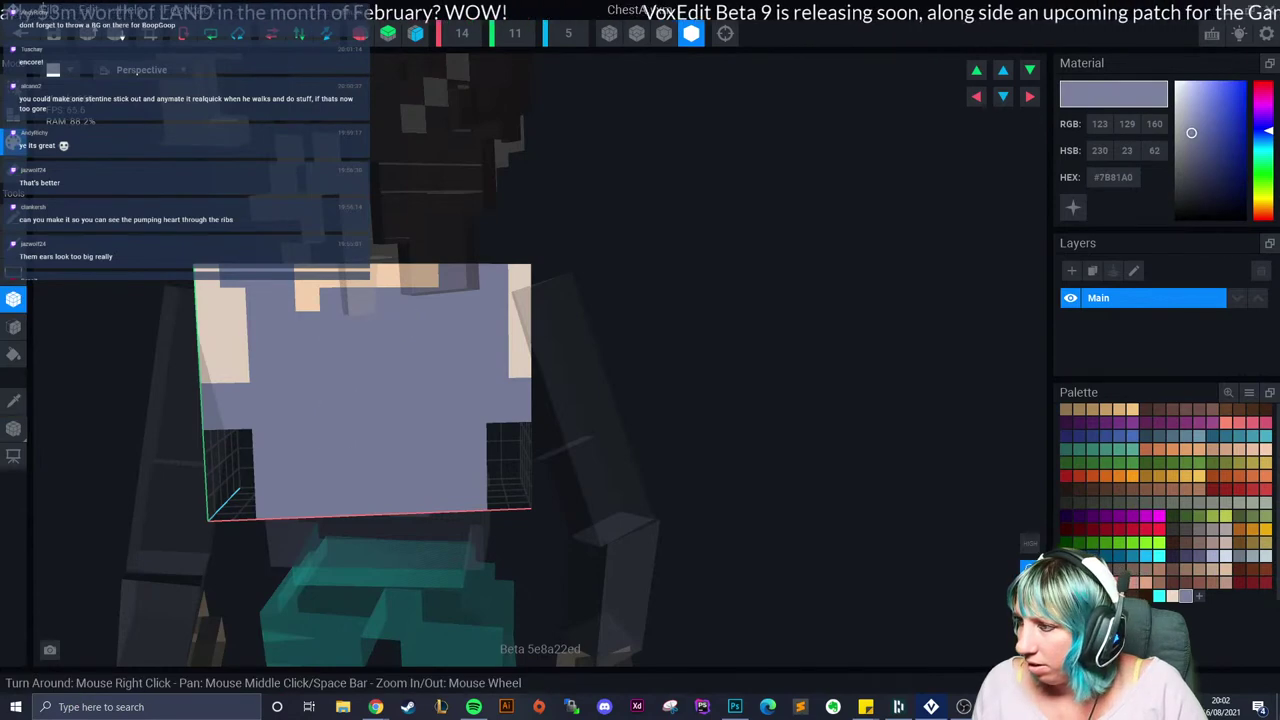
Step: Try to paint a rounded outline of a letter B across the jacket's back in bright cyan #2AF4FF
left_click(1092, 502)
left_click(1159, 596)
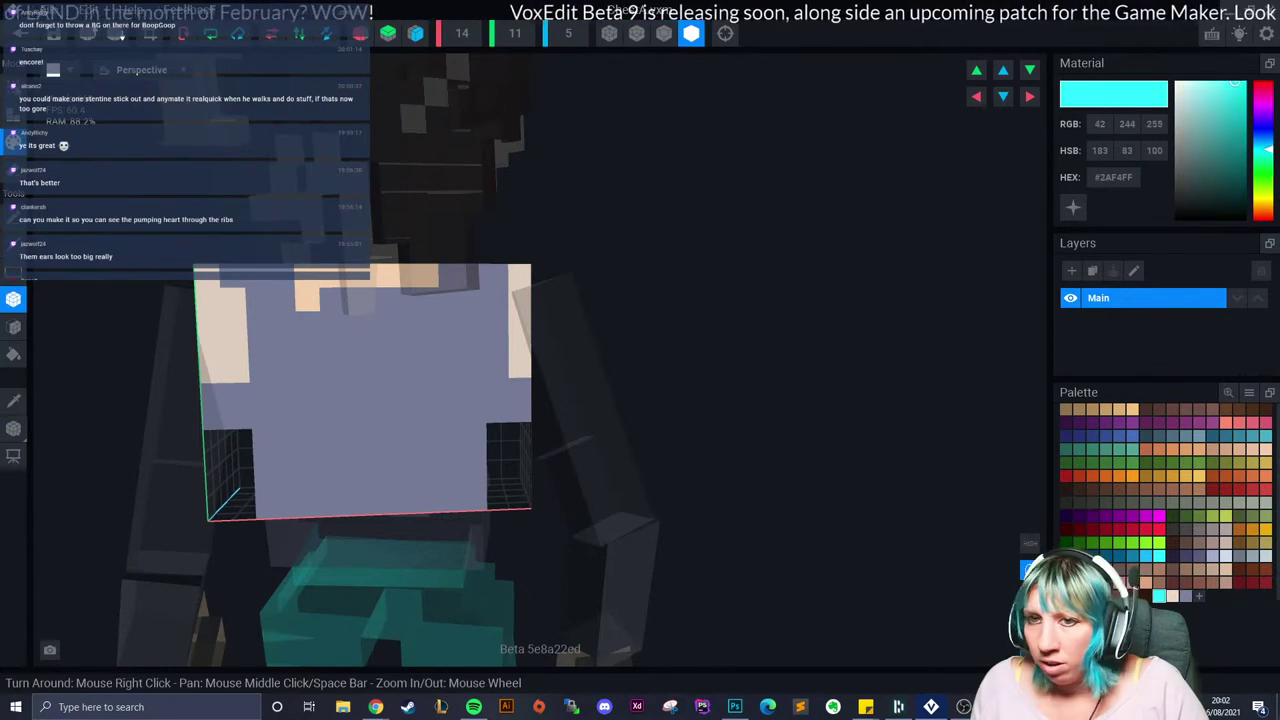
left_click_drag(309, 346, 313, 486)
key("ctrl+z")
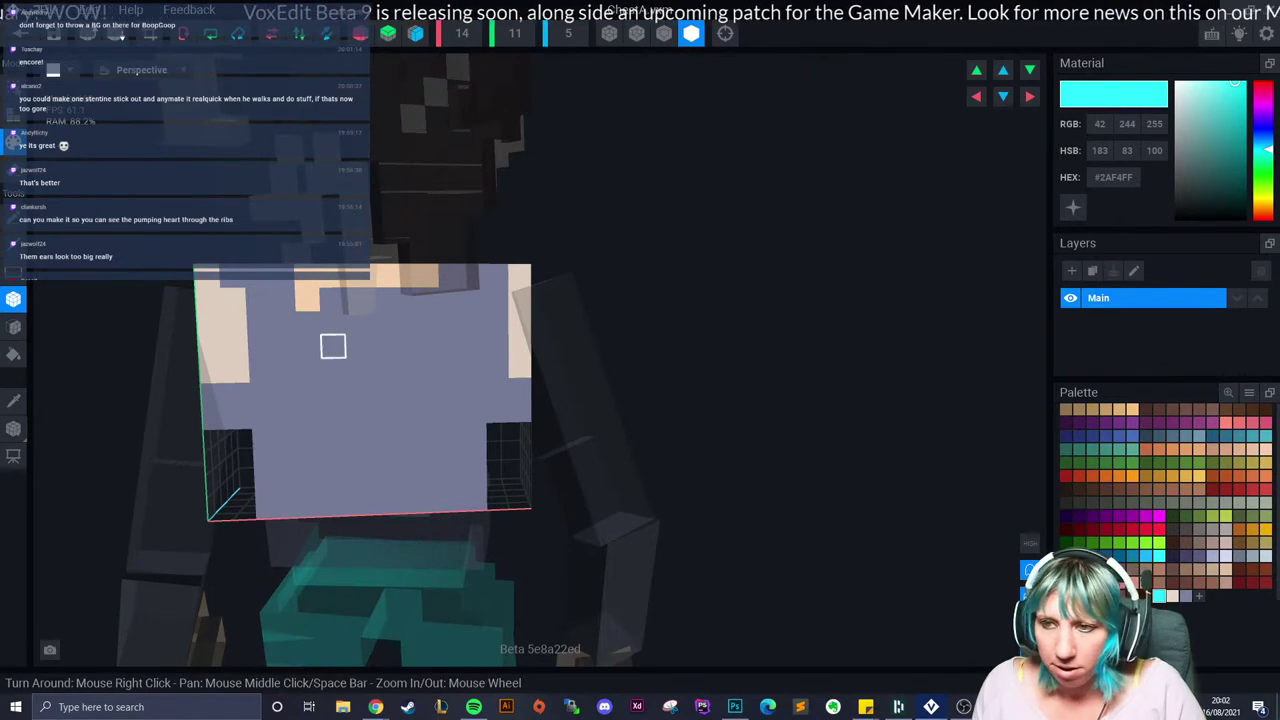
left_click_drag(310, 370, 312, 460)
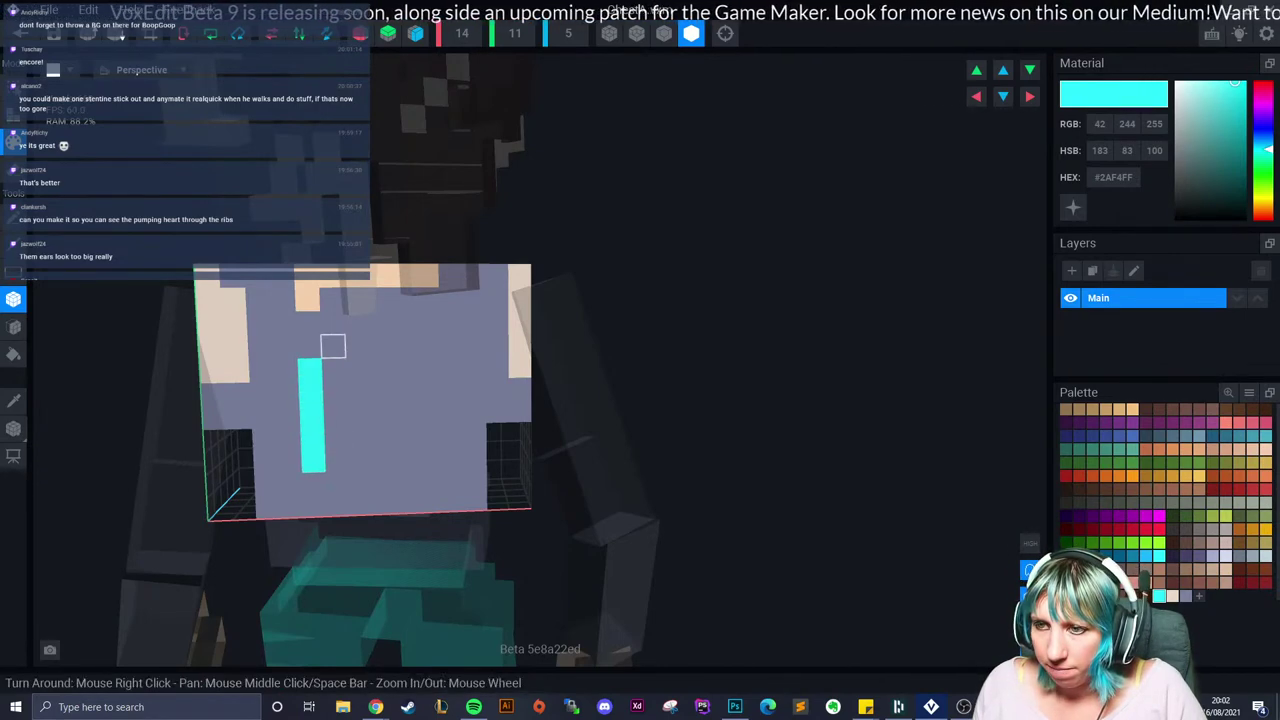
mouse_move(333, 346)
left_mouse_down()
mouse_move(404, 345)
mouse_move(429, 392)
mouse_move(383, 414)
mouse_move(429, 448)
mouse_move(429, 466)
left_mouse_up()
left_click_drag(337, 483, 408, 483)
scroll(491, 531, "up", 2)
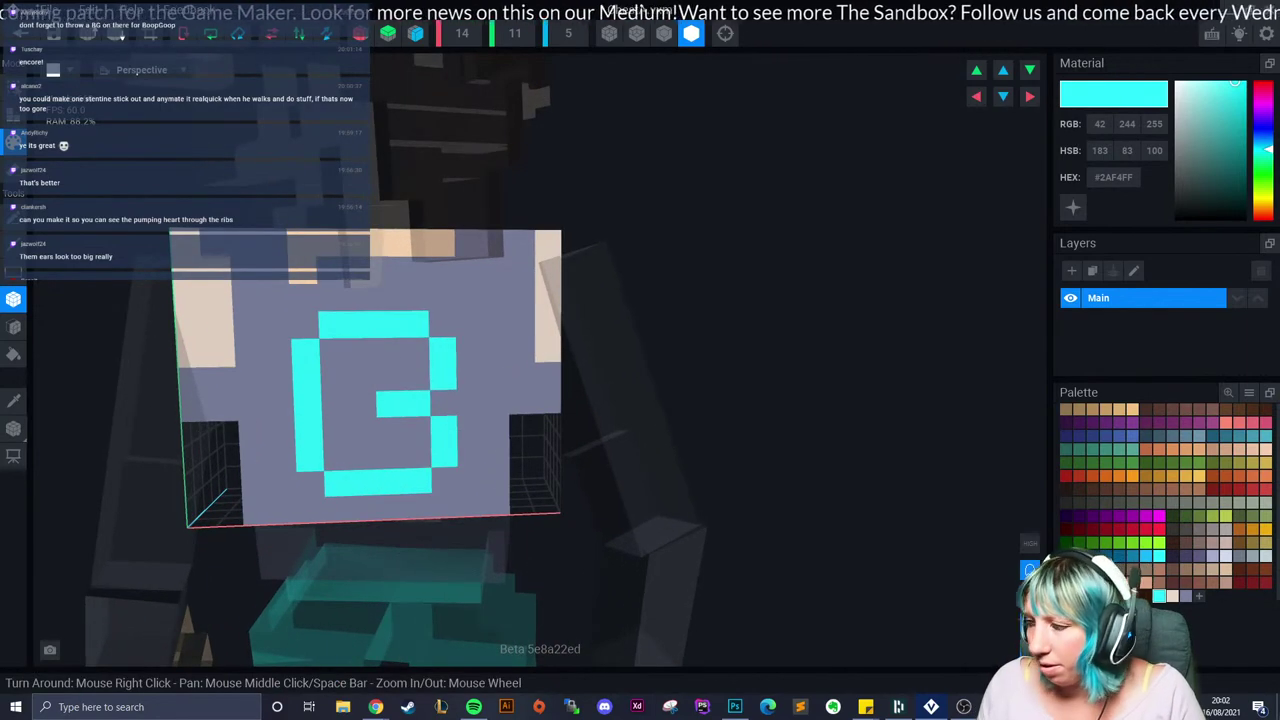
scroll(440, 405, "down", 2)
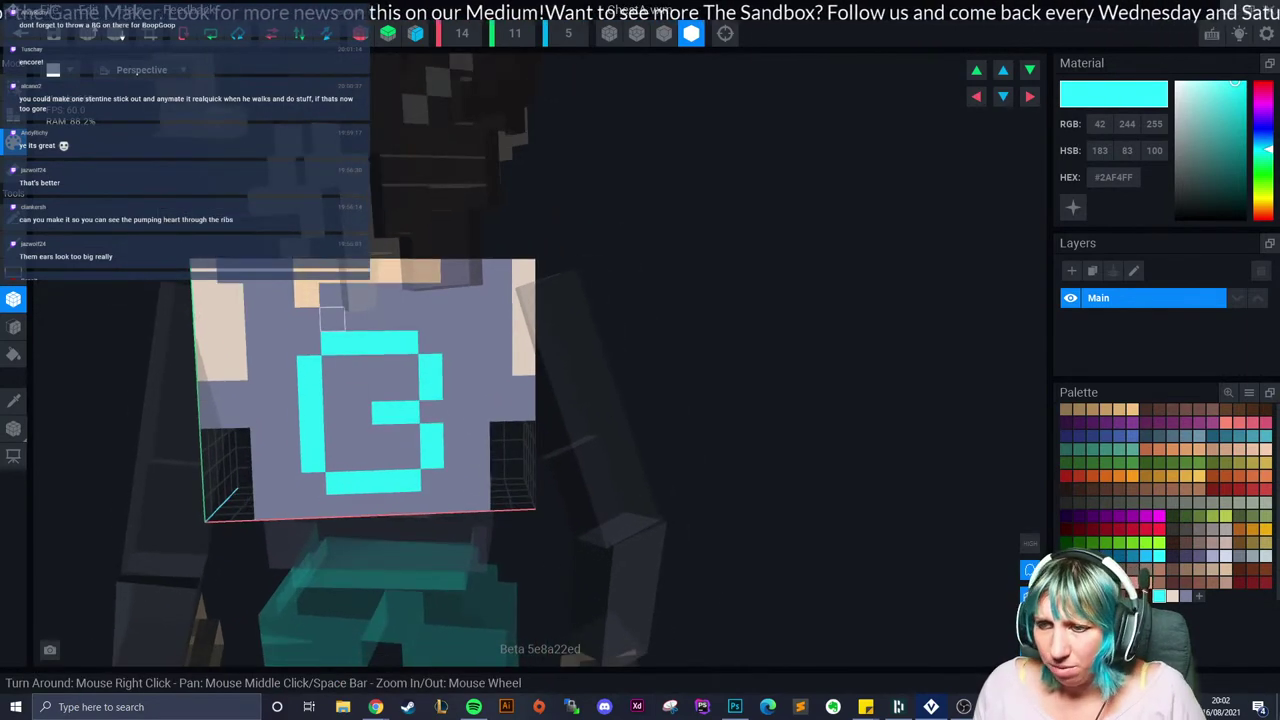
Step: Undo the cyan letter's top, right, middle and bottom strokes, keeping only its vertical stroke
key("ctrl+z")
key("ctrl+z")
key("ctrl+z")
key("ctrl+z")
key("ctrl+z")
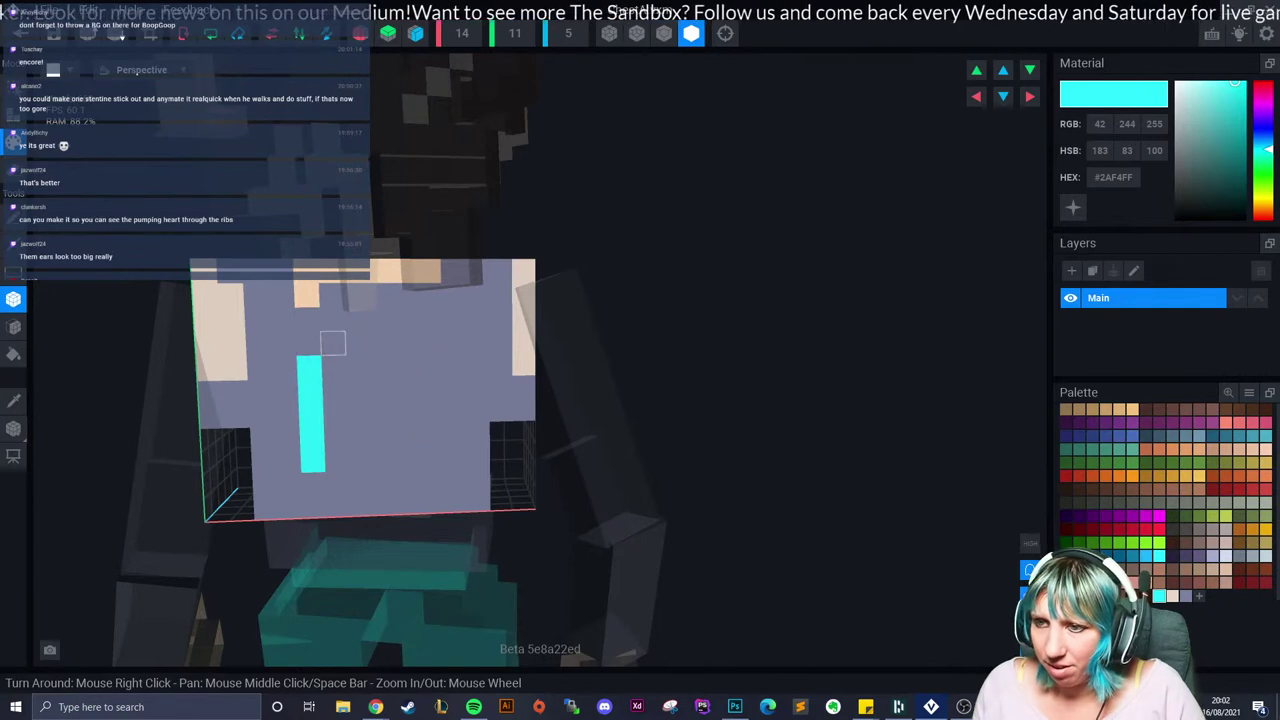
Step: Try a taller cyan letter B by raising its vertical and top strokes one voxel and reworking the lower bowl
mouse_move(308, 343)
left_mouse_down()
mouse_move(331, 314)
mouse_move(405, 318)
mouse_move(429, 365)
mouse_move(383, 390)
left_mouse_up()
mouse_move(337, 483)
left_mouse_down()
mouse_move(409, 483)
mouse_move(431, 435)
left_mouse_up()
key("ctrl+z")
key("ctrl+z")
key("ctrl+z")
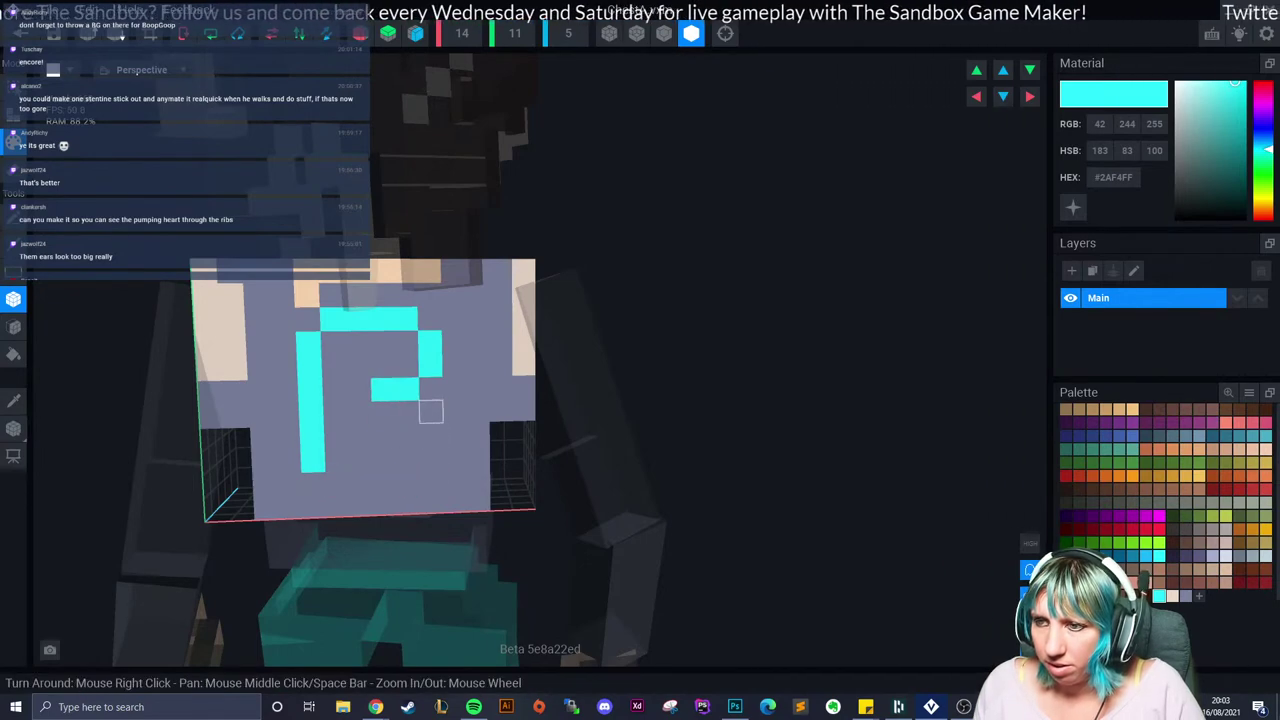
left_click_drag(337, 483, 409, 483)
mouse_move(431, 457)
left_mouse_down()
mouse_move(431, 434)
mouse_move(382, 411)
mouse_move(407, 389)
mouse_move(383, 389)
mouse_move(431, 435)
left_mouse_up()
key("ctrl+z")
key("ctrl+z")
key("ctrl+z")
key("ctrl+z")
left_click(432, 457)
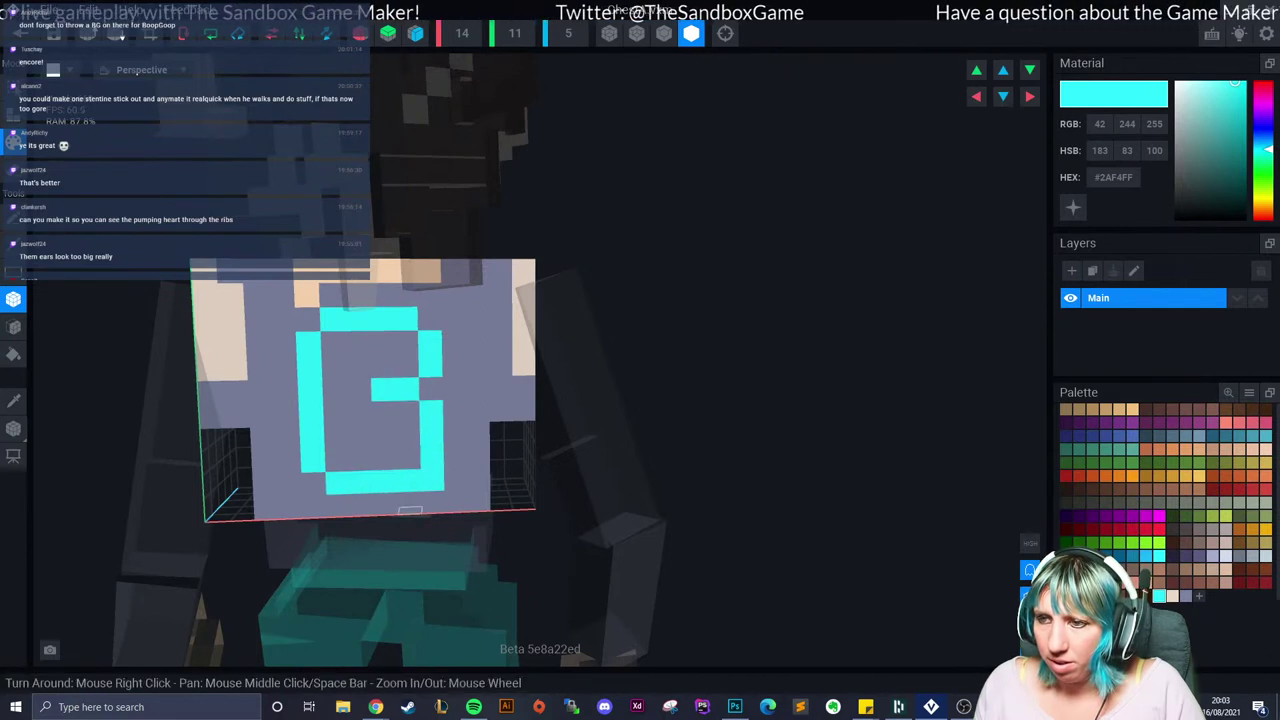
Step: Undo the taller letter's strokes back to the original short vertical stroke
key("ctrl+z")
key("ctrl+z")
key("ctrl+z")
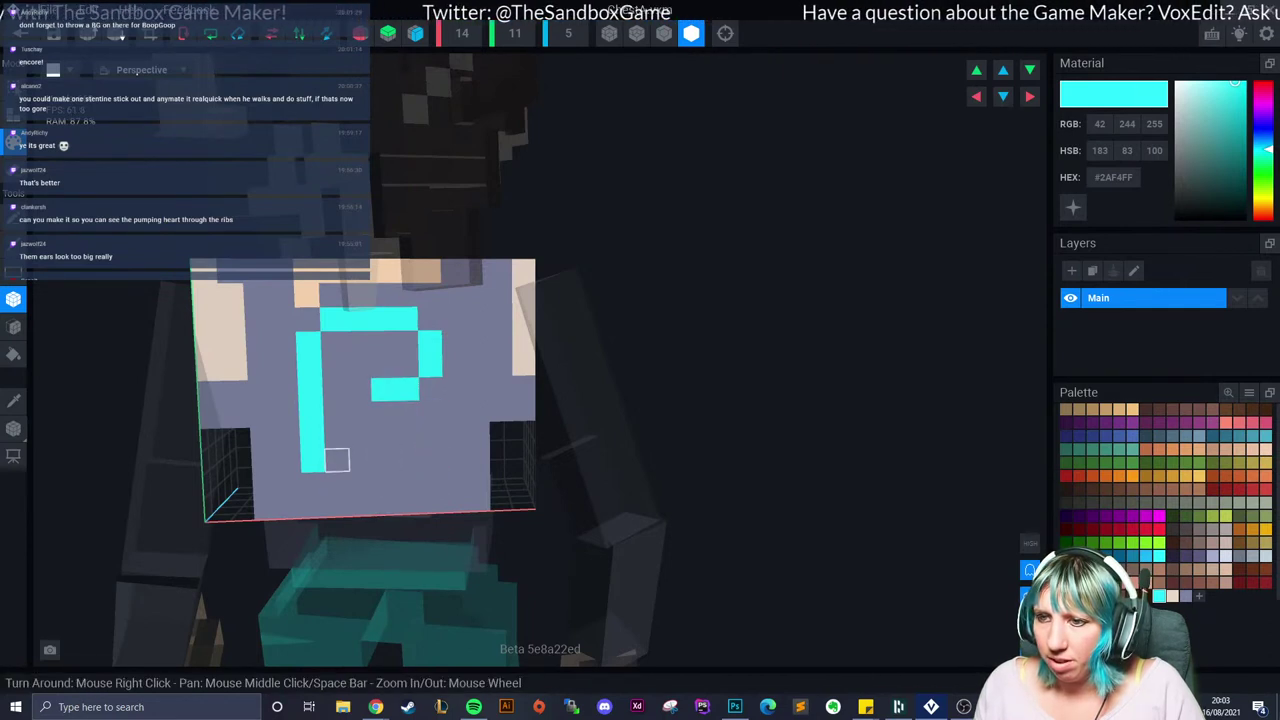
key("ctrl+z")
key("ctrl+z")
key("ctrl+z")
key("ctrl+z")
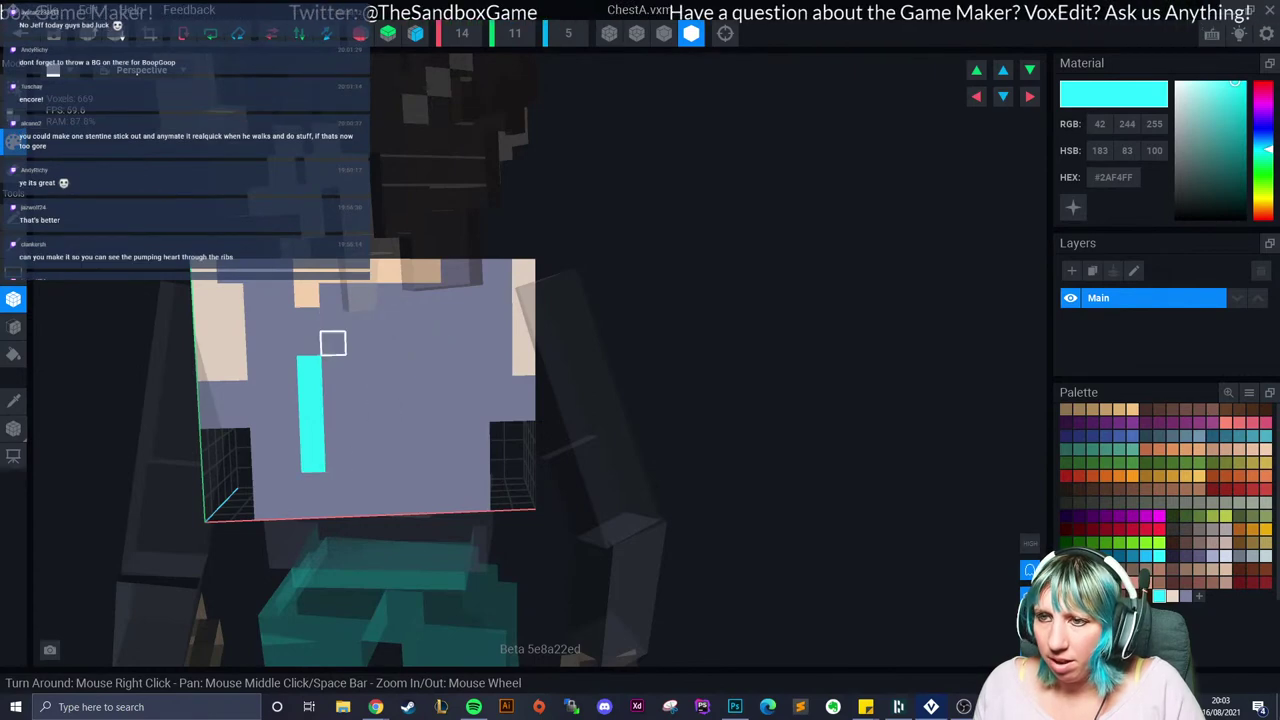
Step: Repaint the cyan letter B's top, right curves, bottom and short middle bar around the existing vertical stroke
left_click_drag(333, 343, 406, 343)
left_click(430, 366)
left_click(430, 389)
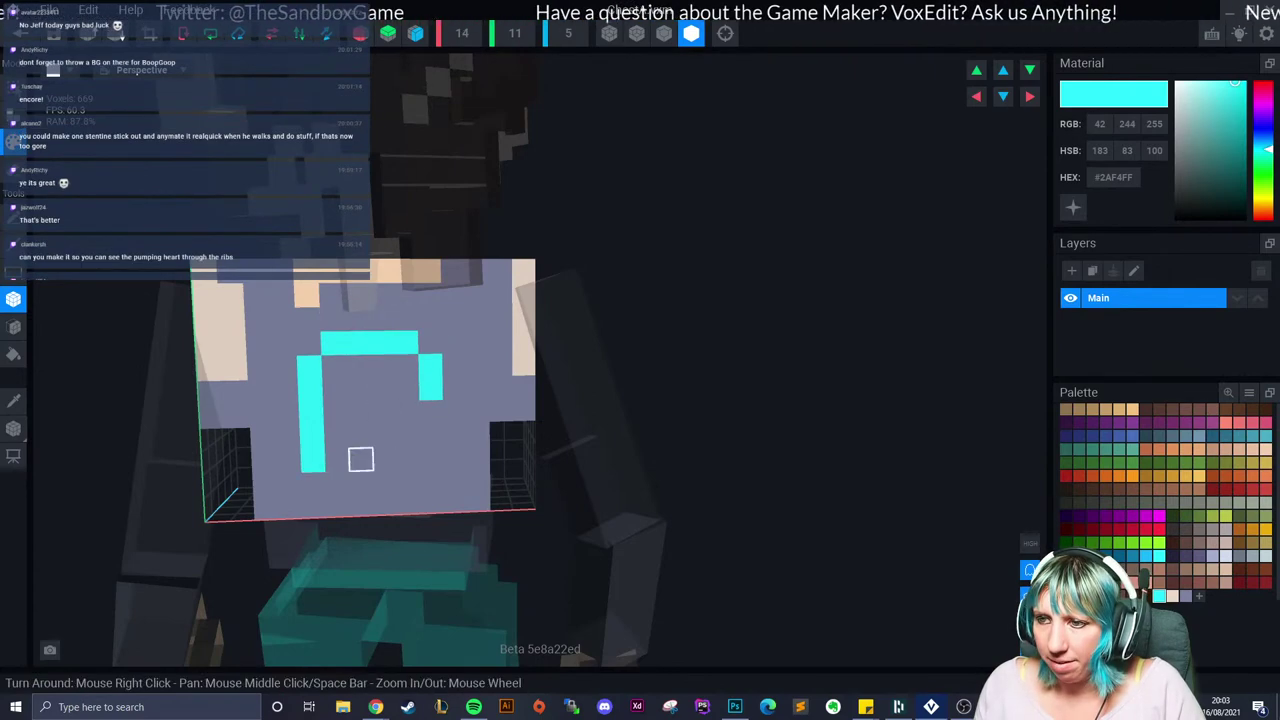
left_click_drag(338, 482, 410, 481)
left_click(431, 457)
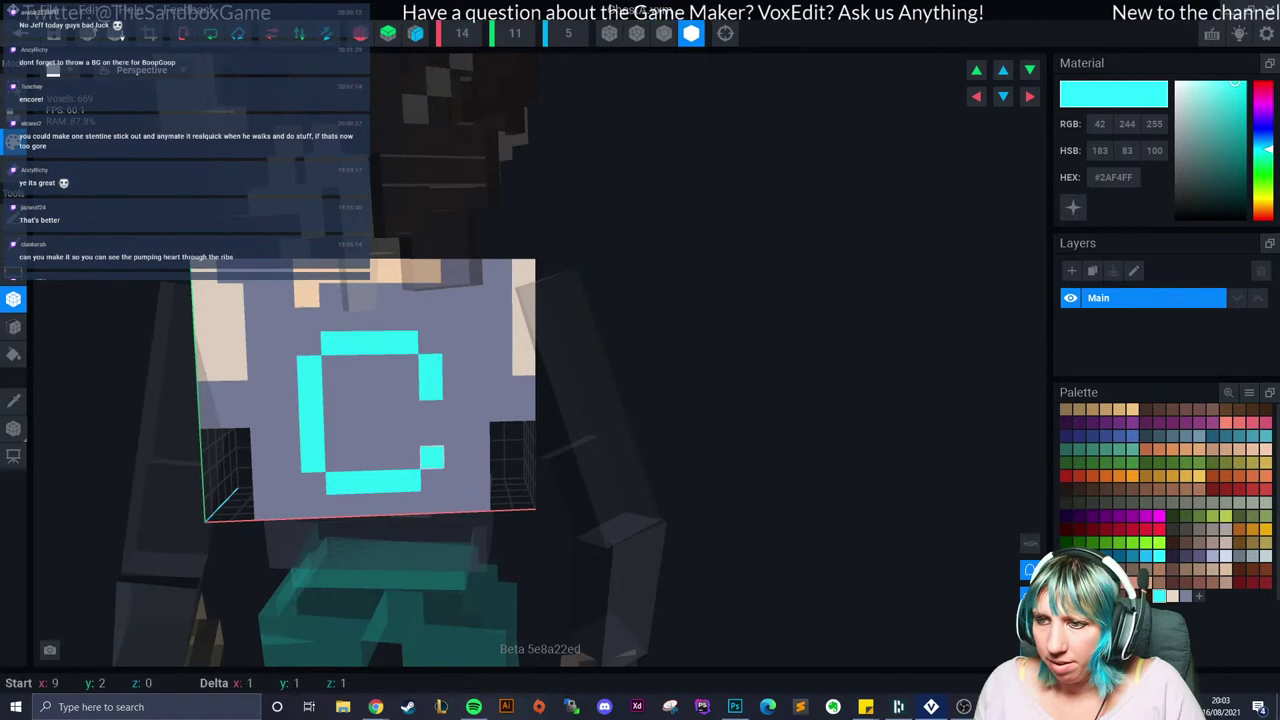
left_click(431, 435)
left_click(408, 412)
left_click(384, 412)
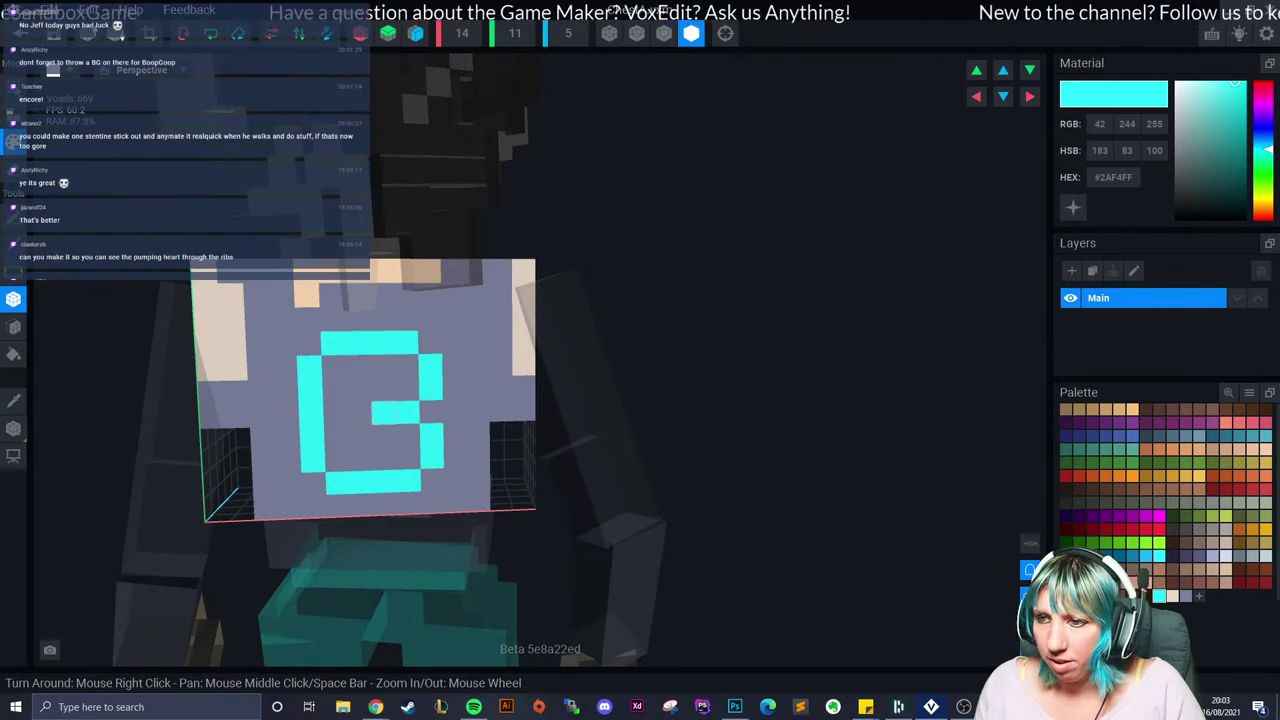
scroll(405, 430, "up", 3)
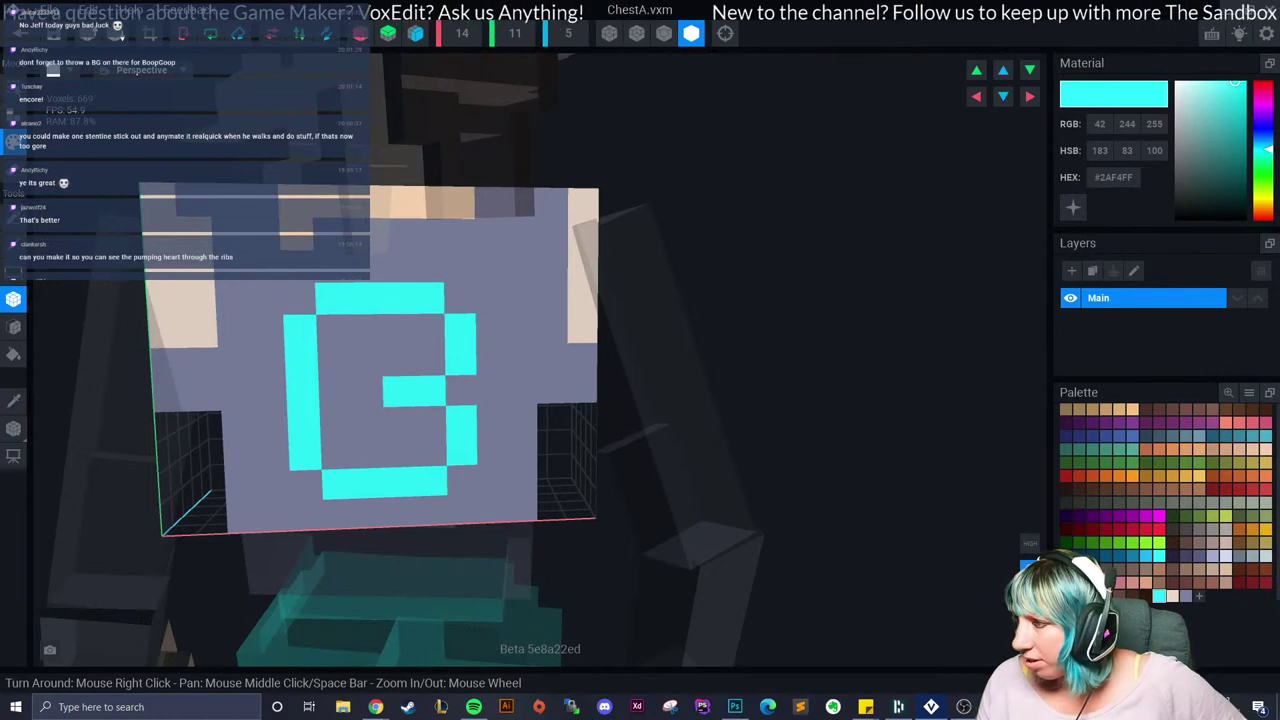
left_click(1132, 449)
left_click(299, 298)
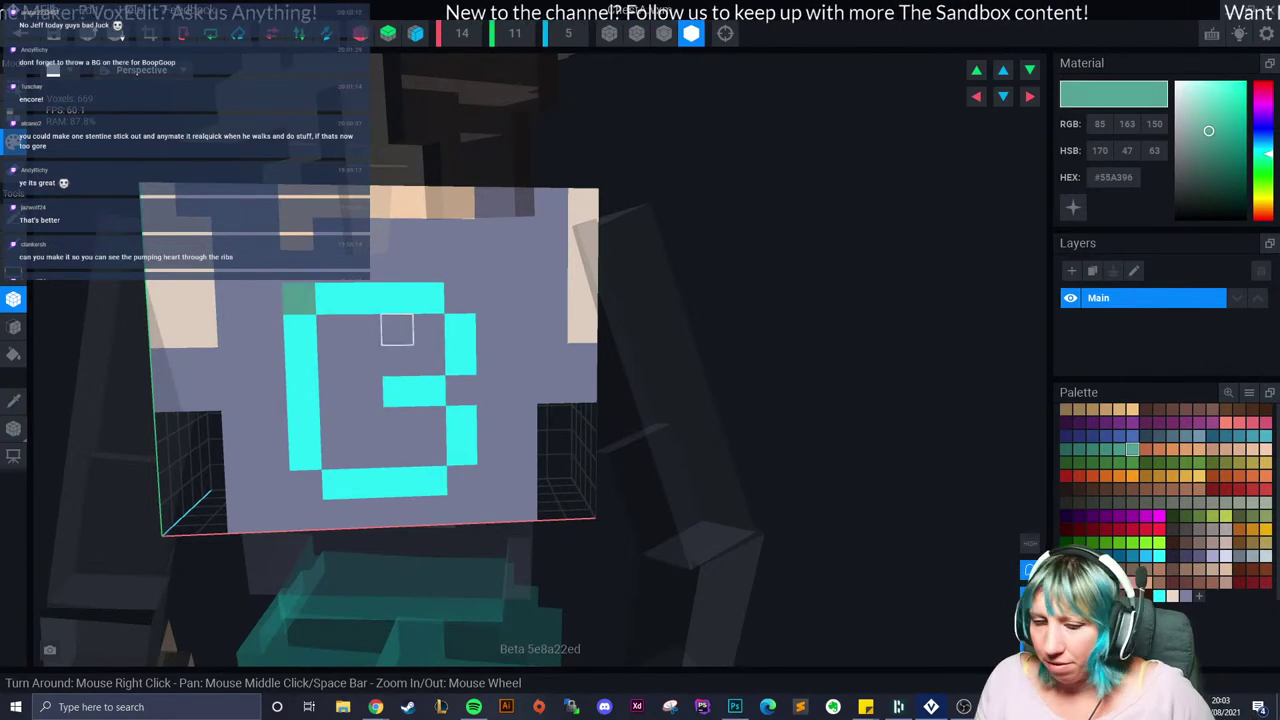
key("ctrl+z")
Step: Add a softer cyan shade #42D9E1 and paint it along the letter's outer left, top and bottom edges and its corners
left_click(1159, 596)
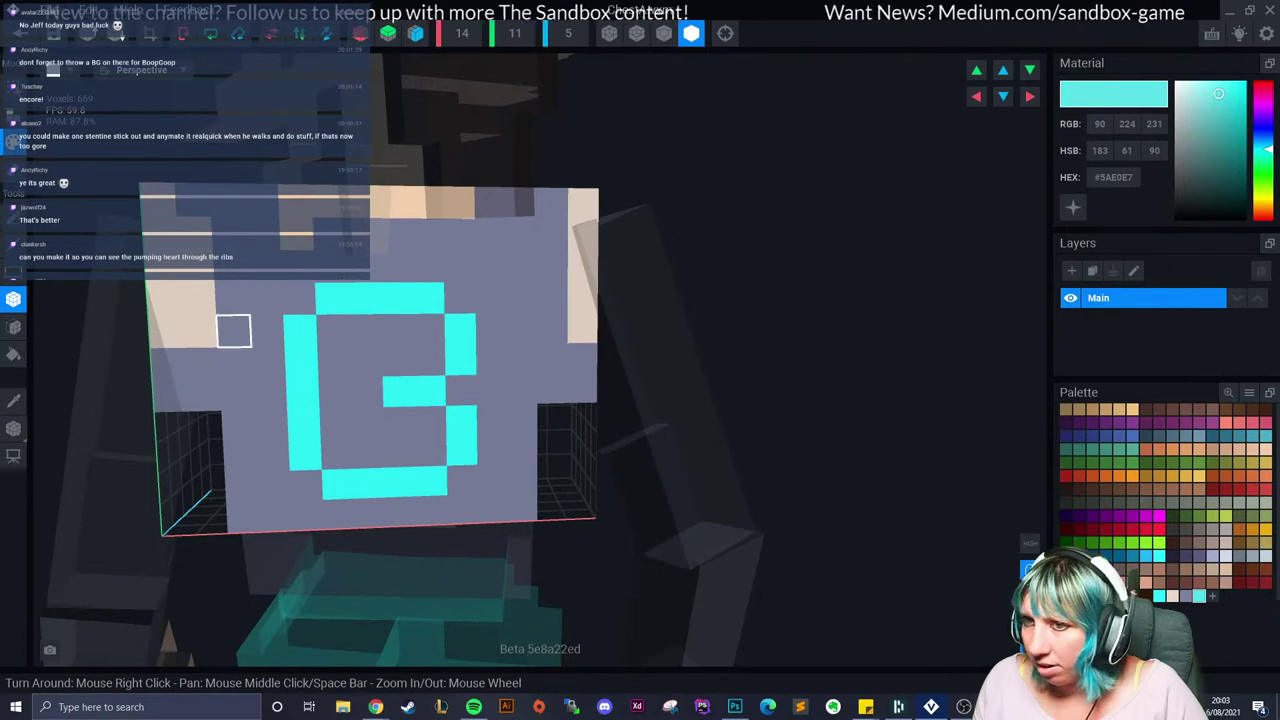
left_click_drag(268, 332, 272, 456)
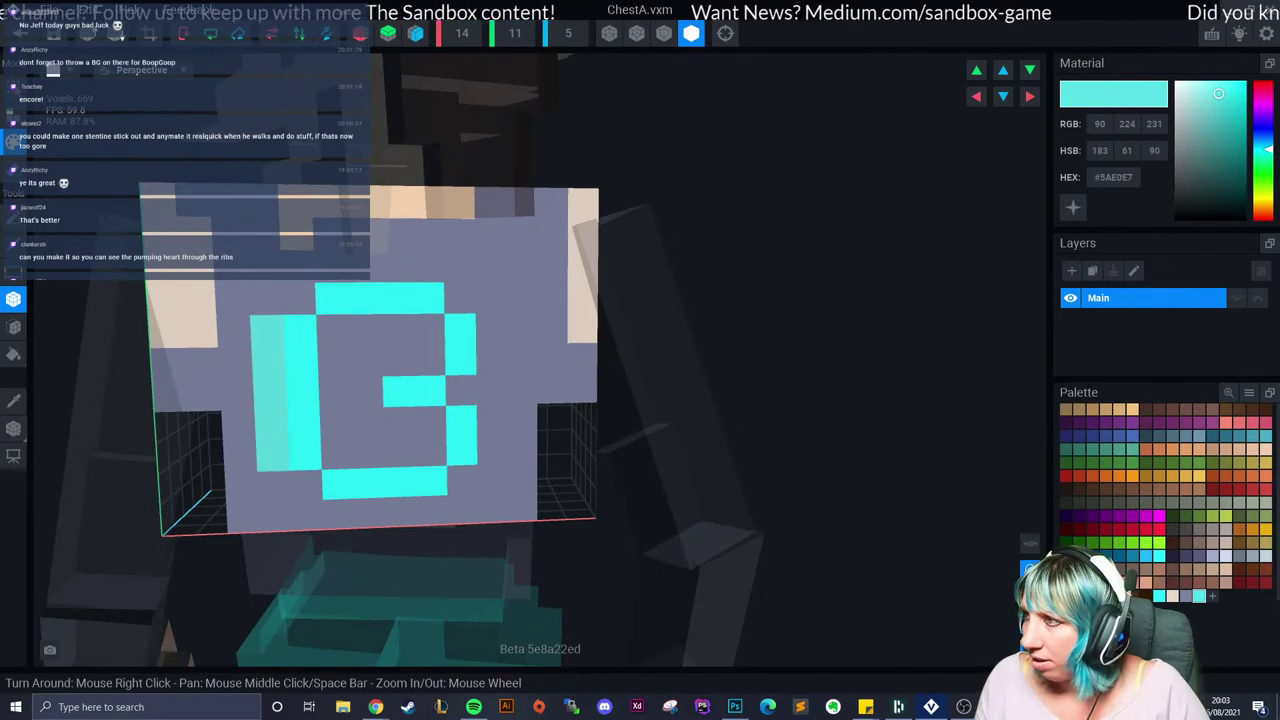
left_click_drag(1218, 94, 1224, 95)
left_click(300, 298)
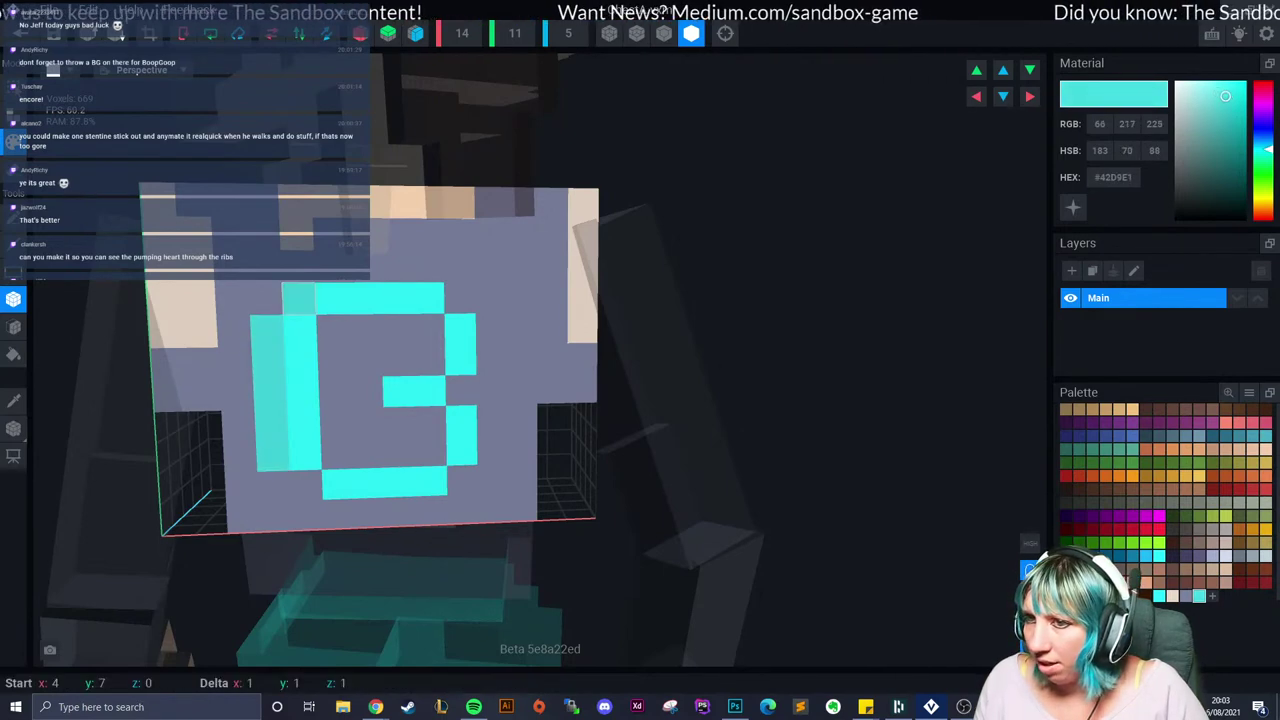
left_click_drag(332, 267, 429, 267)
left_click(459, 298)
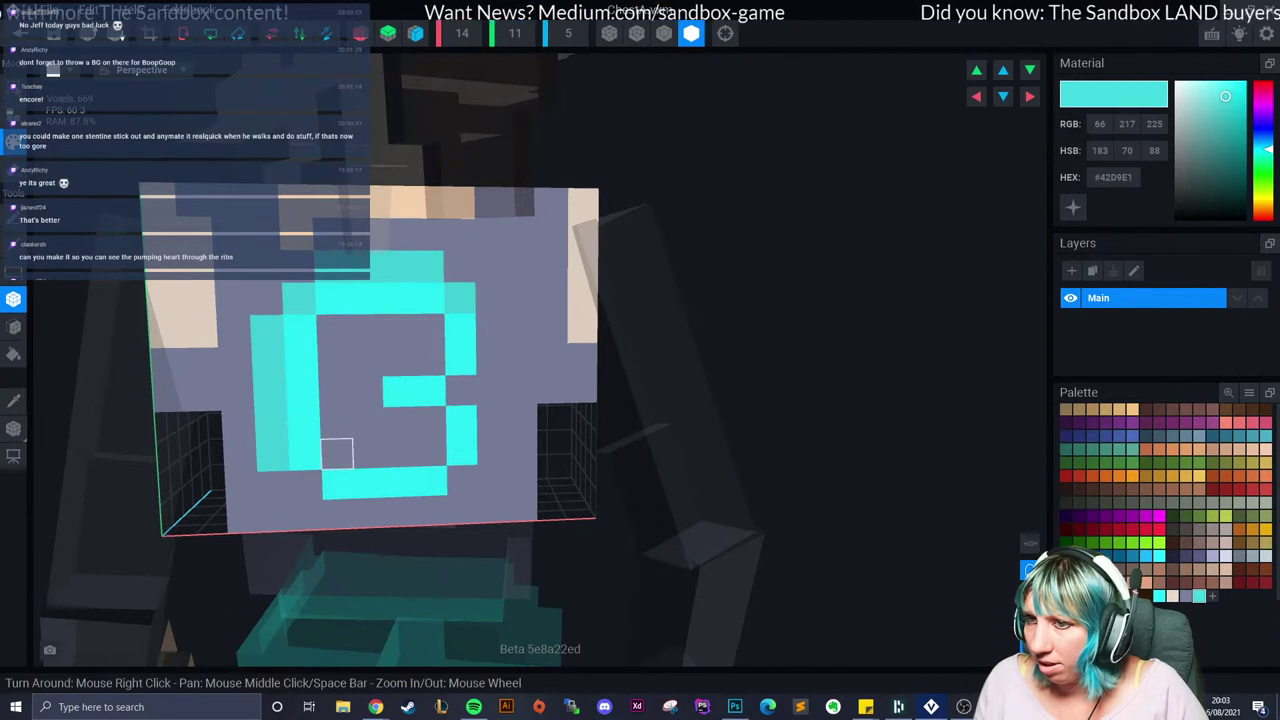
left_click(306, 485)
left_click_drag(339, 513, 434, 510)
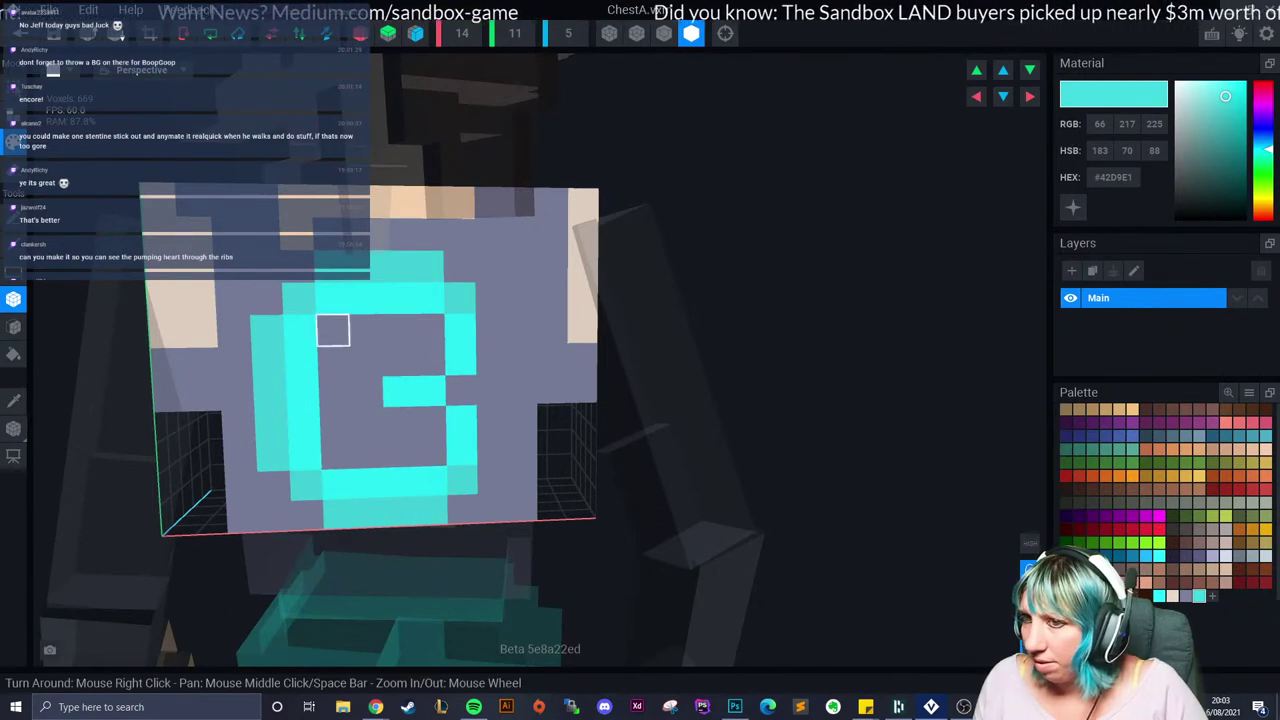
Step: Try shading the letter's inner edge, undo it, and darken the outline shade to #30C9D2
left_click_drag(333, 329, 338, 452)
key("ctrl+z")
scroll(340, 451, "down", 5)
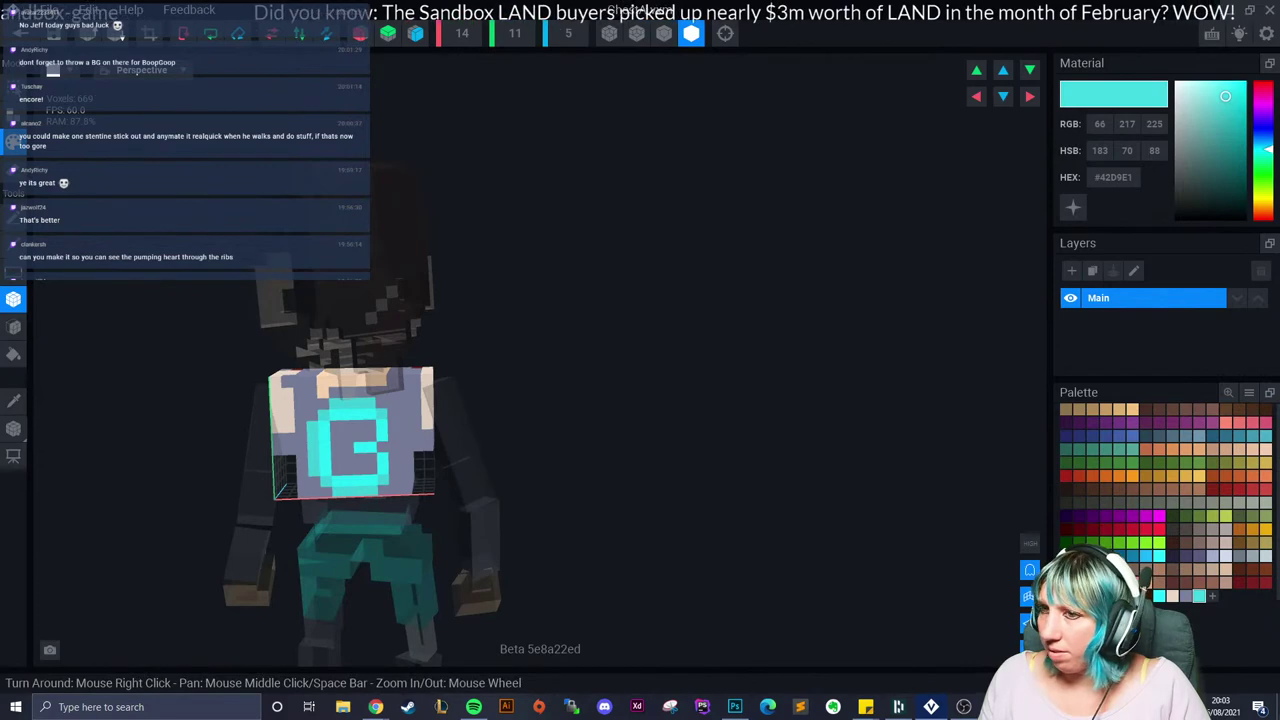
left_click_drag(1225, 96, 1227, 101)
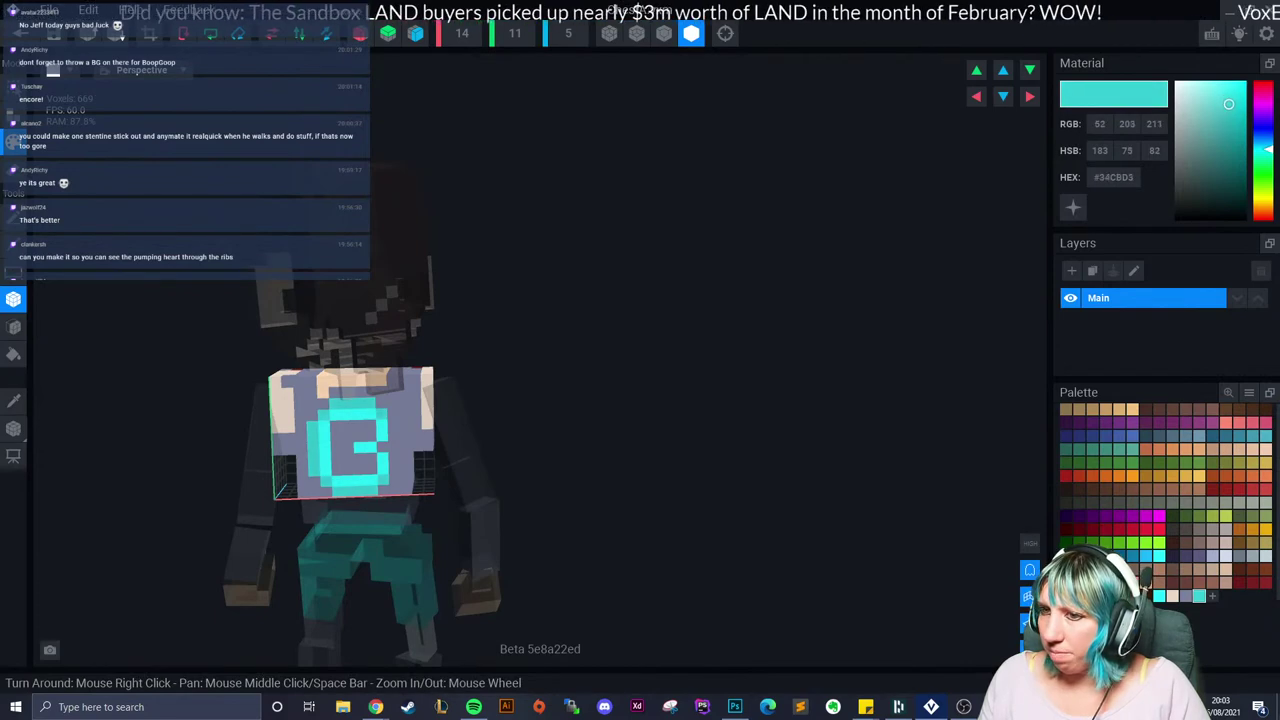
scroll(355, 430, "up", 4)
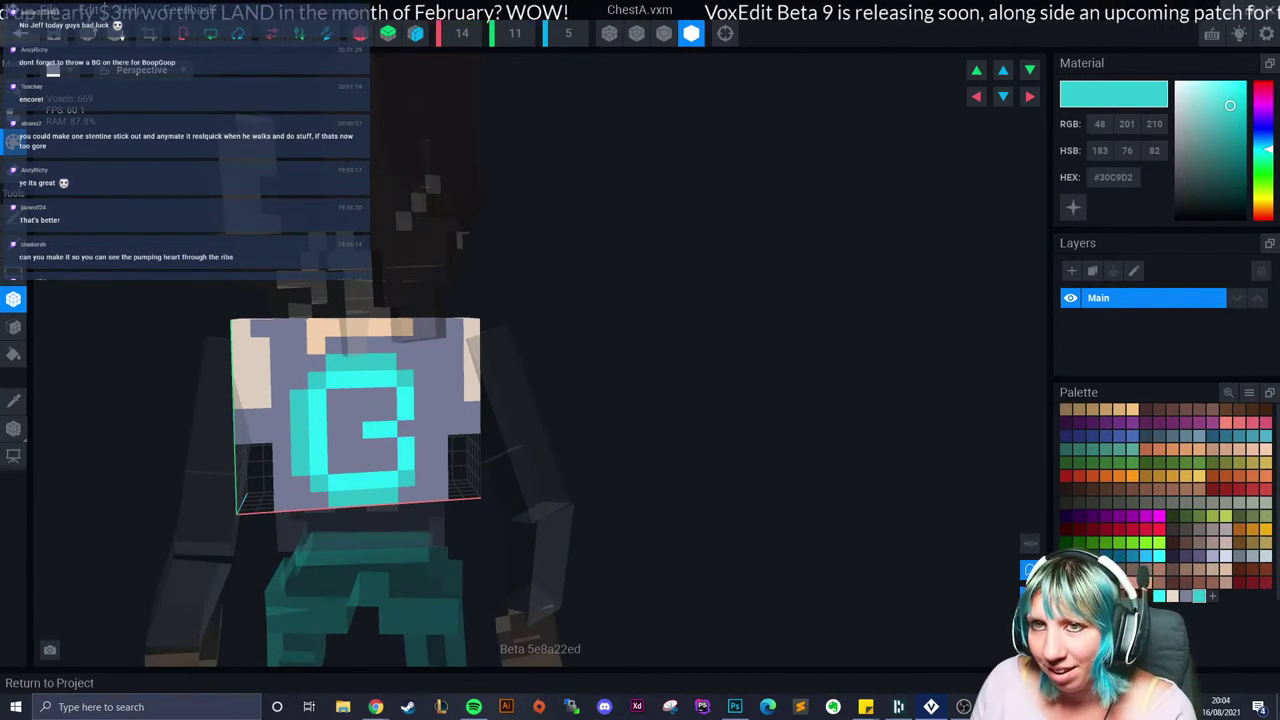
Step: Return to the full avatar and examine the letter emblem on the jacket's back
left_click(20, 33)
left_click(520, 257)
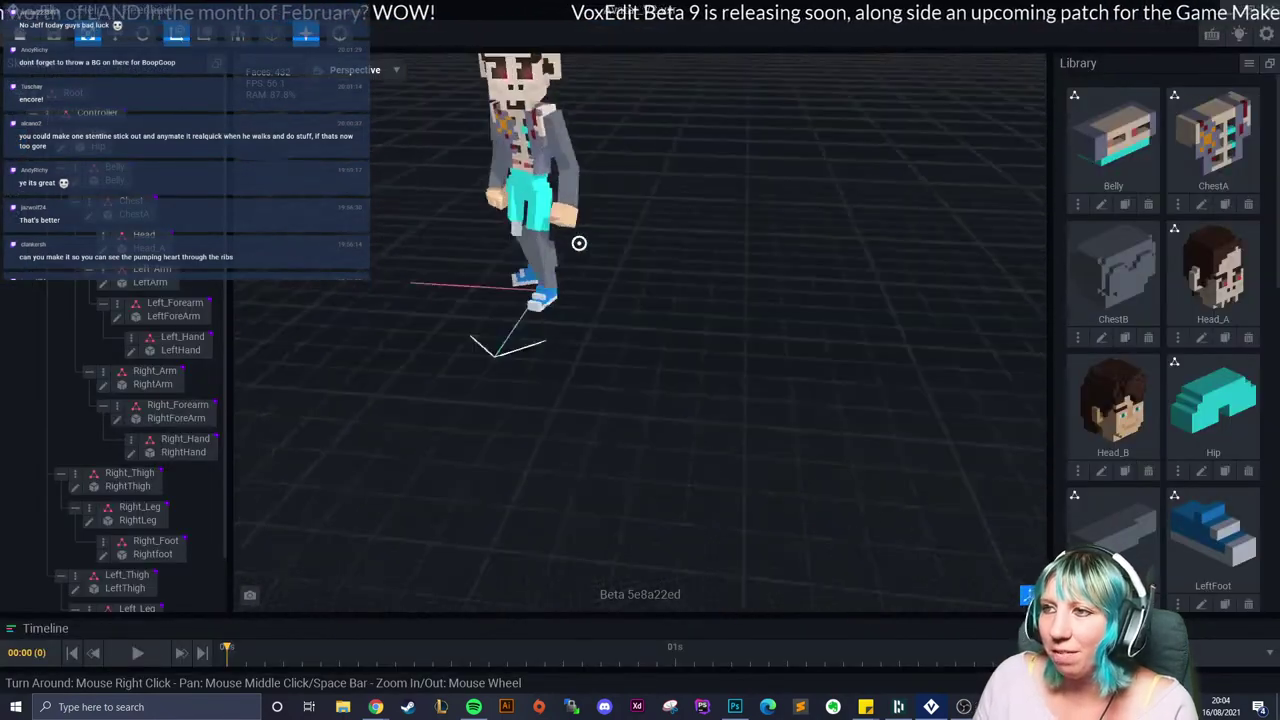
right_click_drag(579, 243, 608, 251)
scroll(590, 251, "up", 3)
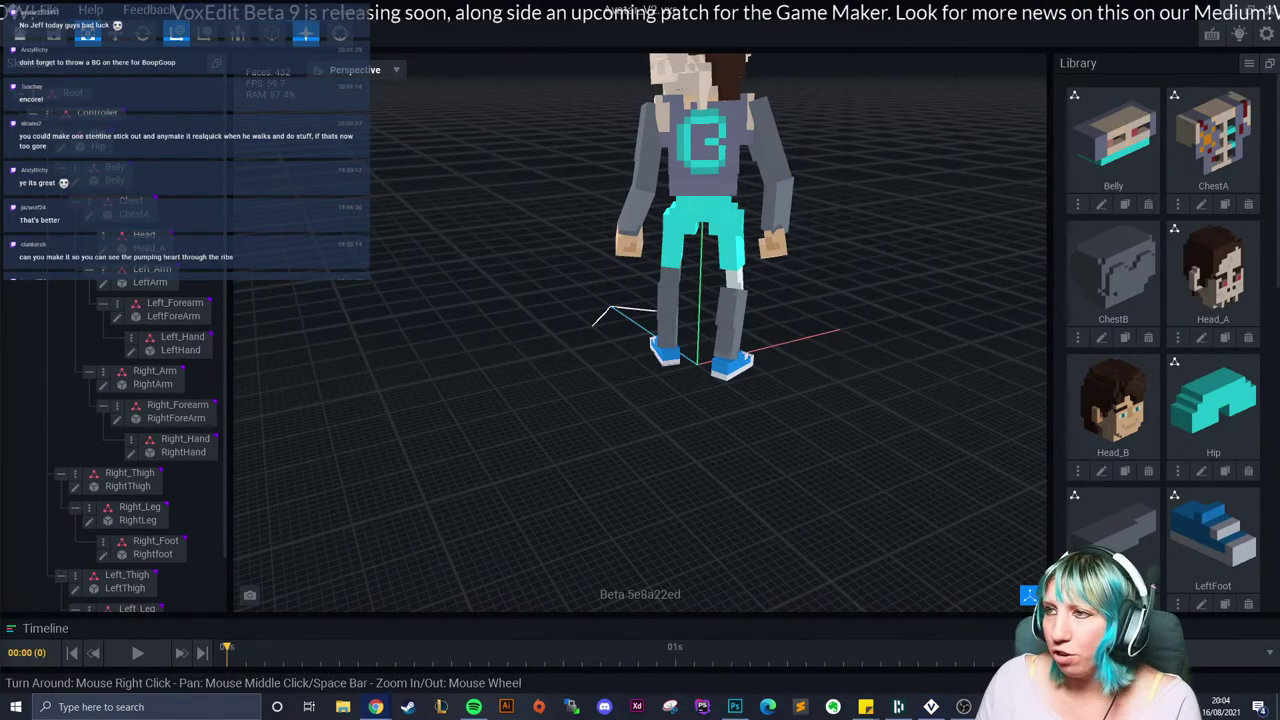
right_click_drag(670, 174, 709, 204)
scroll(670, 174, "up", 2)
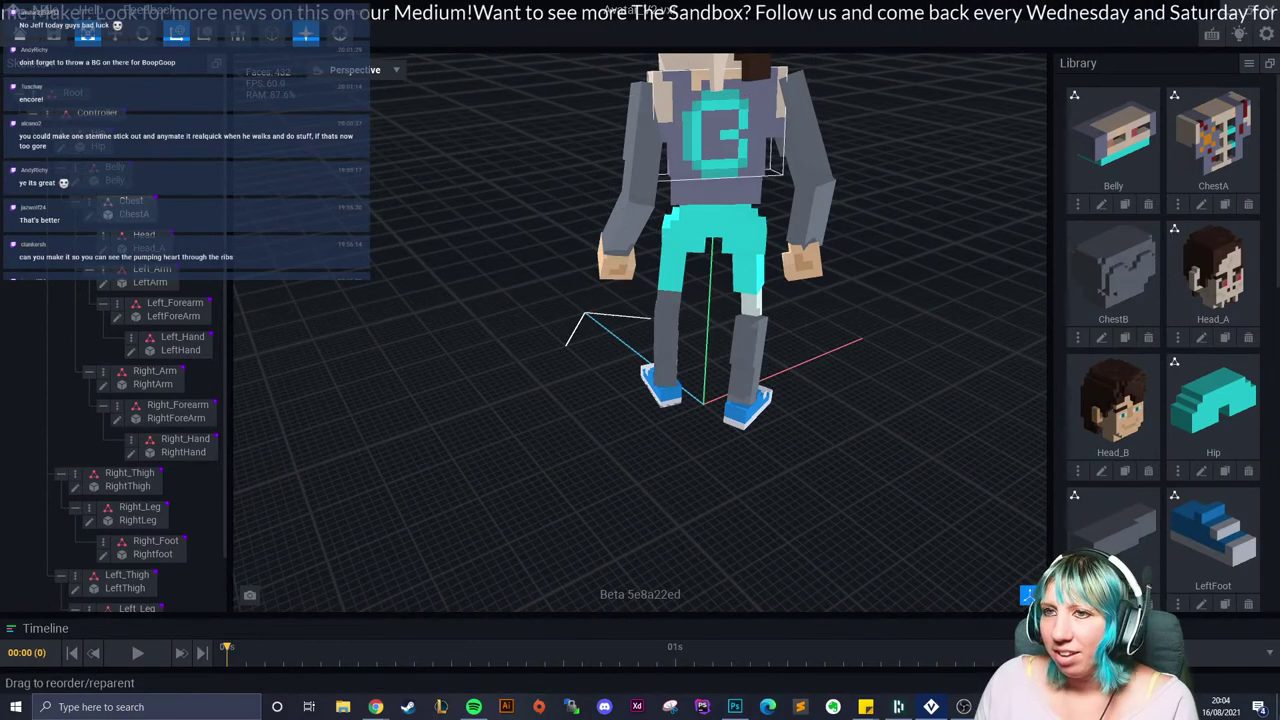
Step: Reopen ChestA for editing with the back of the jacket brought into close view
left_click(89, 214)
right_click_drag(593, 234, 593, 234)
middle_click_drag(593, 234, 560, 274)
scroll(560, 274, "up", 2)
scroll(560, 274, "down", 2)
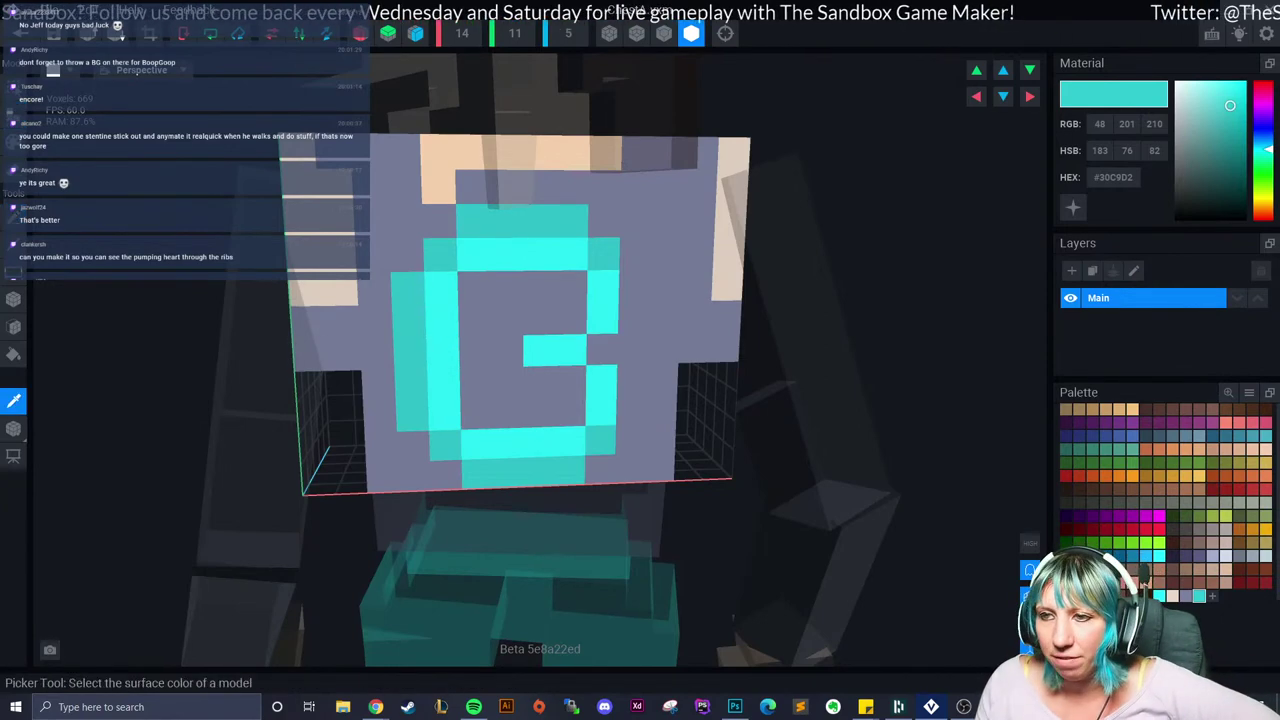
Step: Sample the jacket colour #7B81A0 and paint over the whole shaded letter on the back
left_click(407, 255, "alt")
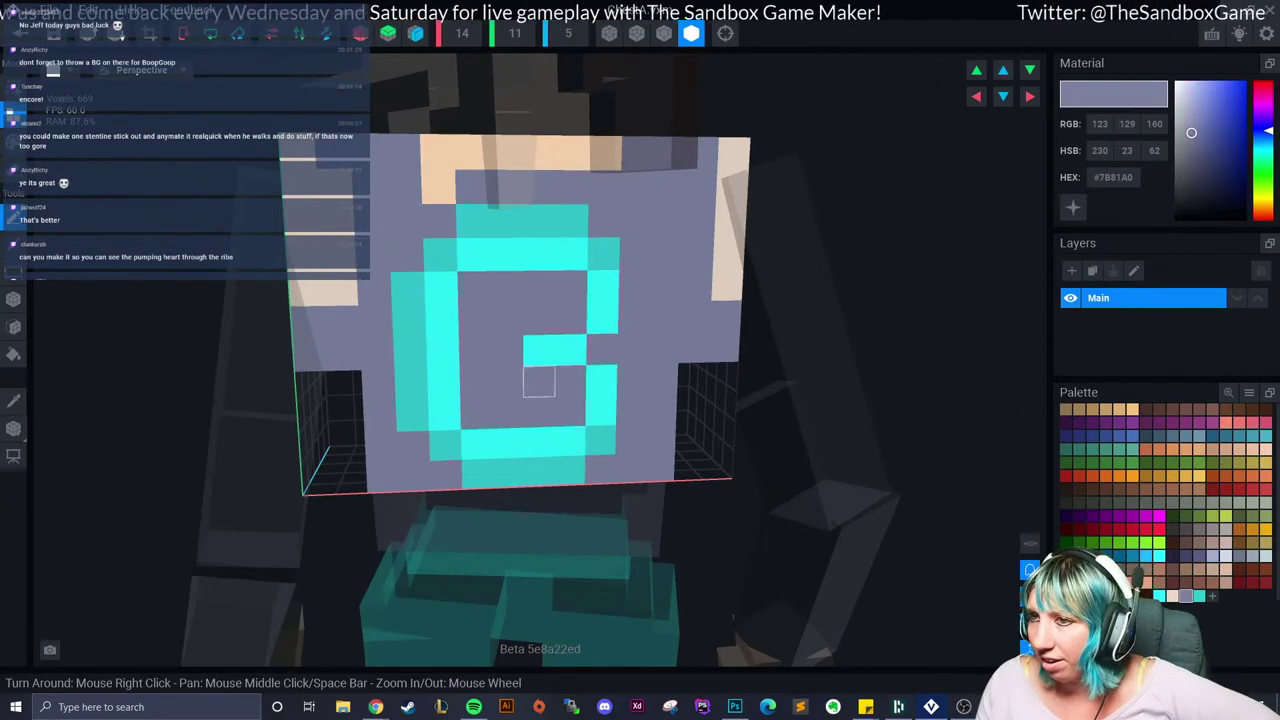
mouse_move(406, 214)
left_mouse_down()
mouse_move(569, 377)
mouse_move(600, 440)
left_mouse_up()
mouse_move(409, 257)
left_mouse_down()
mouse_move(600, 437)
mouse_move(470, 455)
left_mouse_up()
left_click_drag(537, 217, 472, 220)
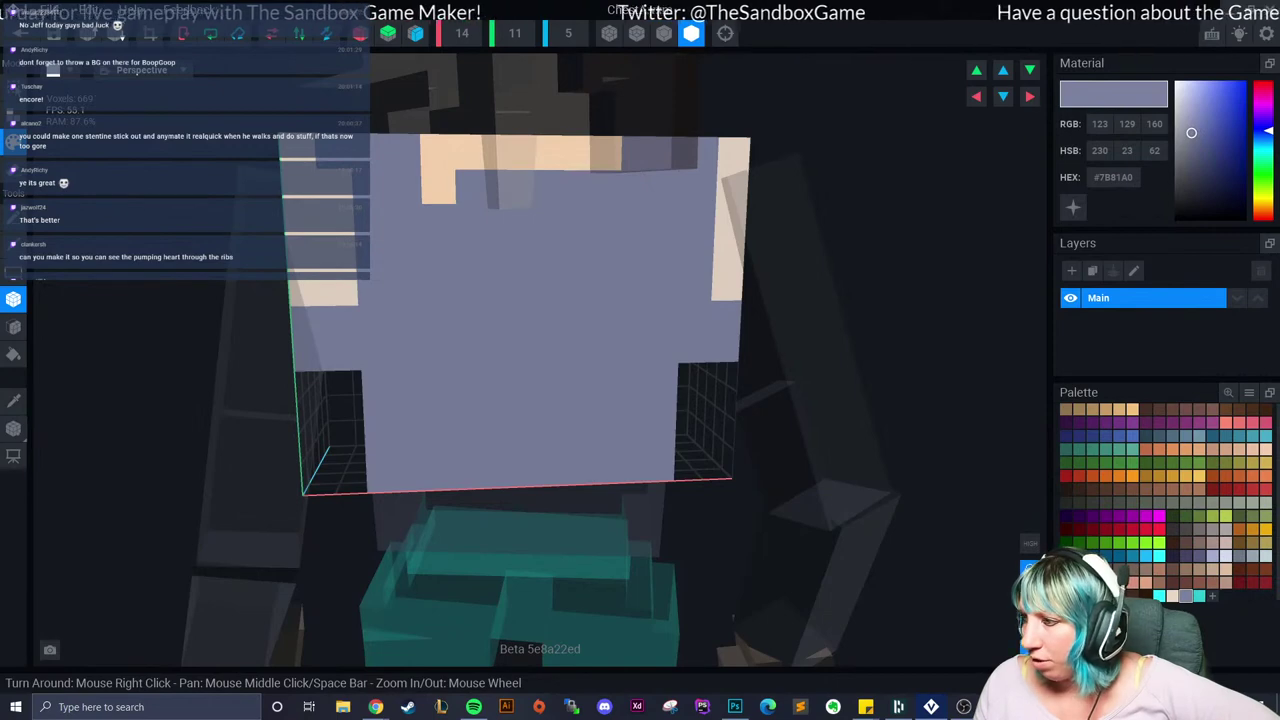
Step: Paint the vertical stroke, two-voxel top and upper right curve of a narrower letter in cyan #2AF4FF on the jacket's back
left_click(1159, 595)
left_click(13, 114)
left_click(13, 142)
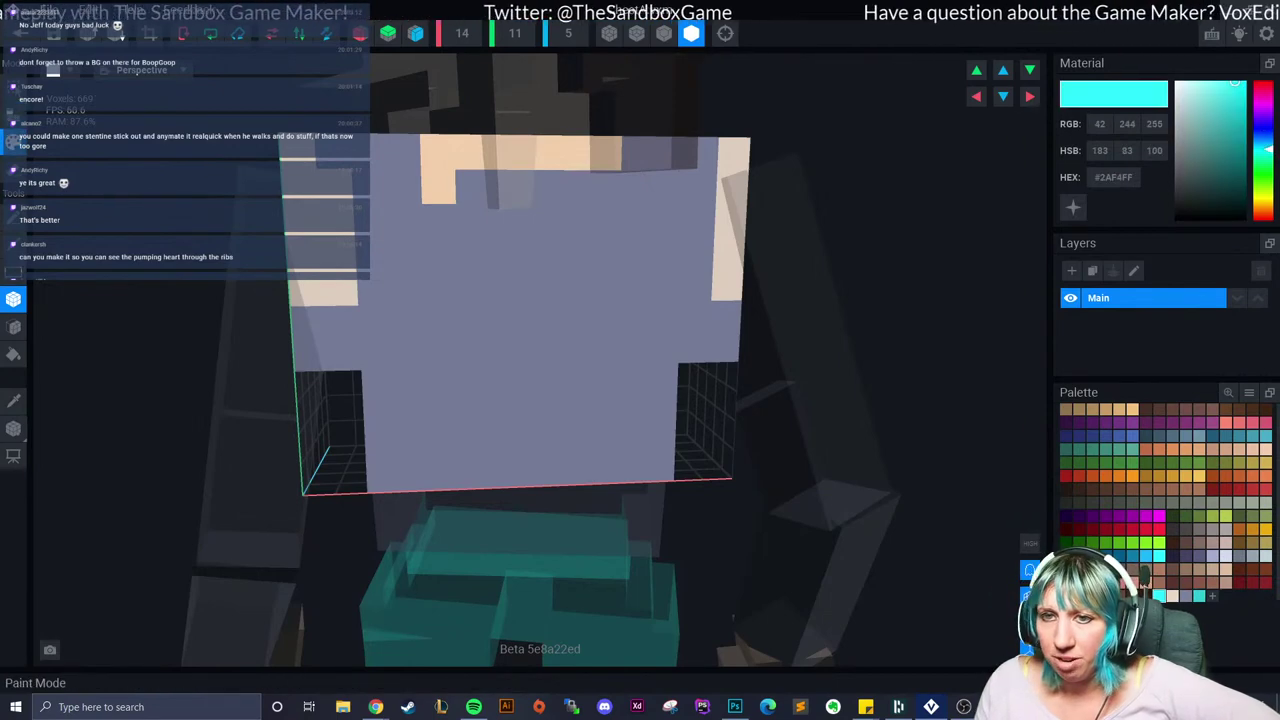
left_click_drag(408, 285, 411, 385)
left_click(440, 254)
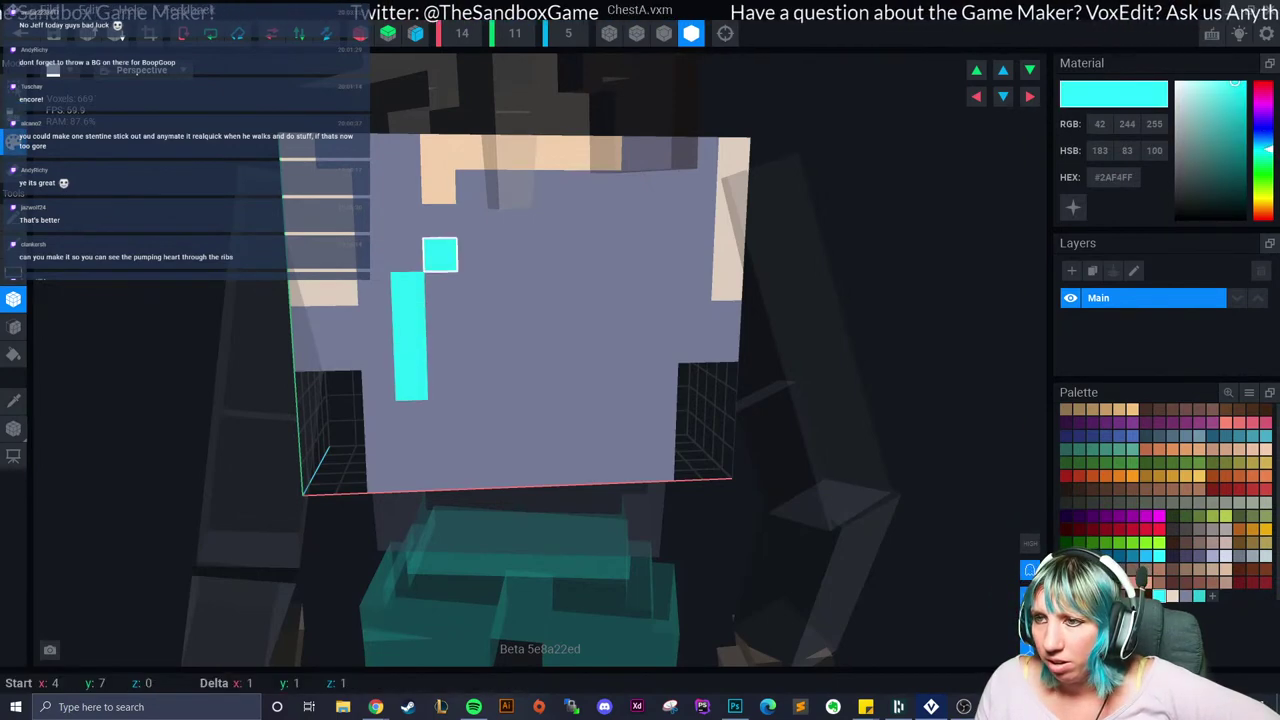
mouse_move(440, 254)
left_mouse_down()
mouse_move(473, 254)
mouse_move(507, 320)
left_mouse_up()
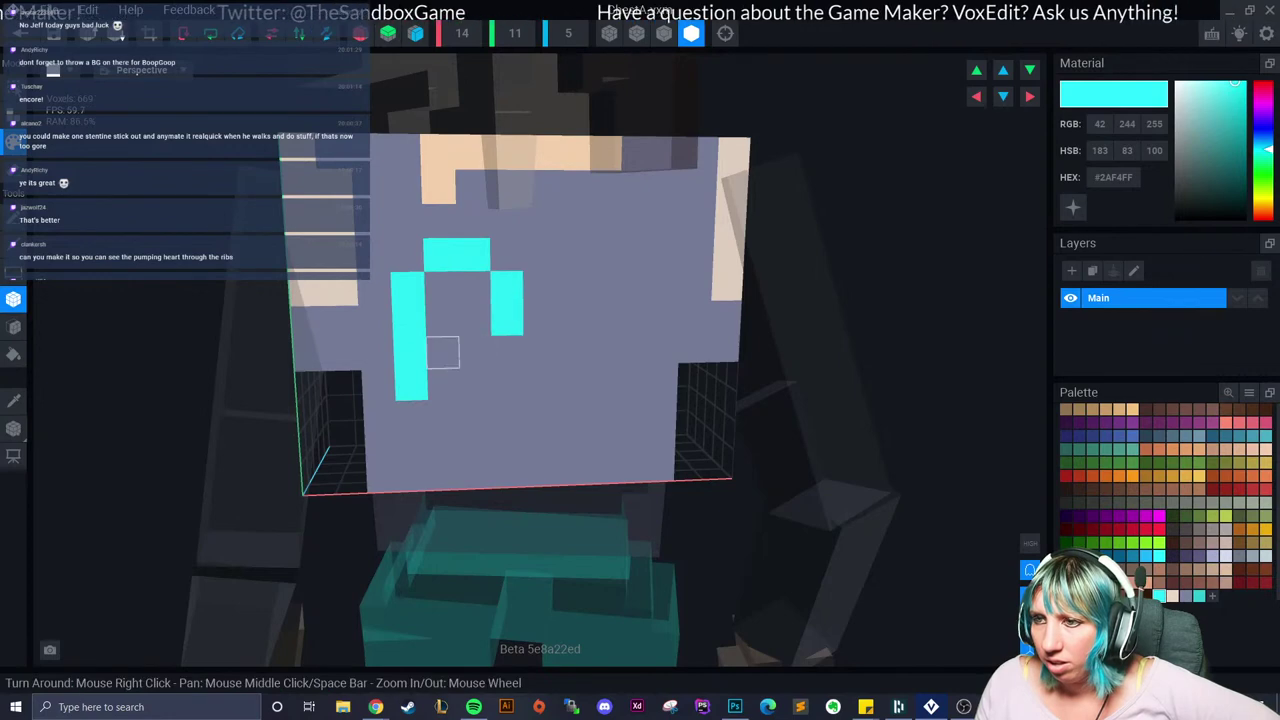
left_click_drag(444, 415, 476, 415)
left_click(507, 383)
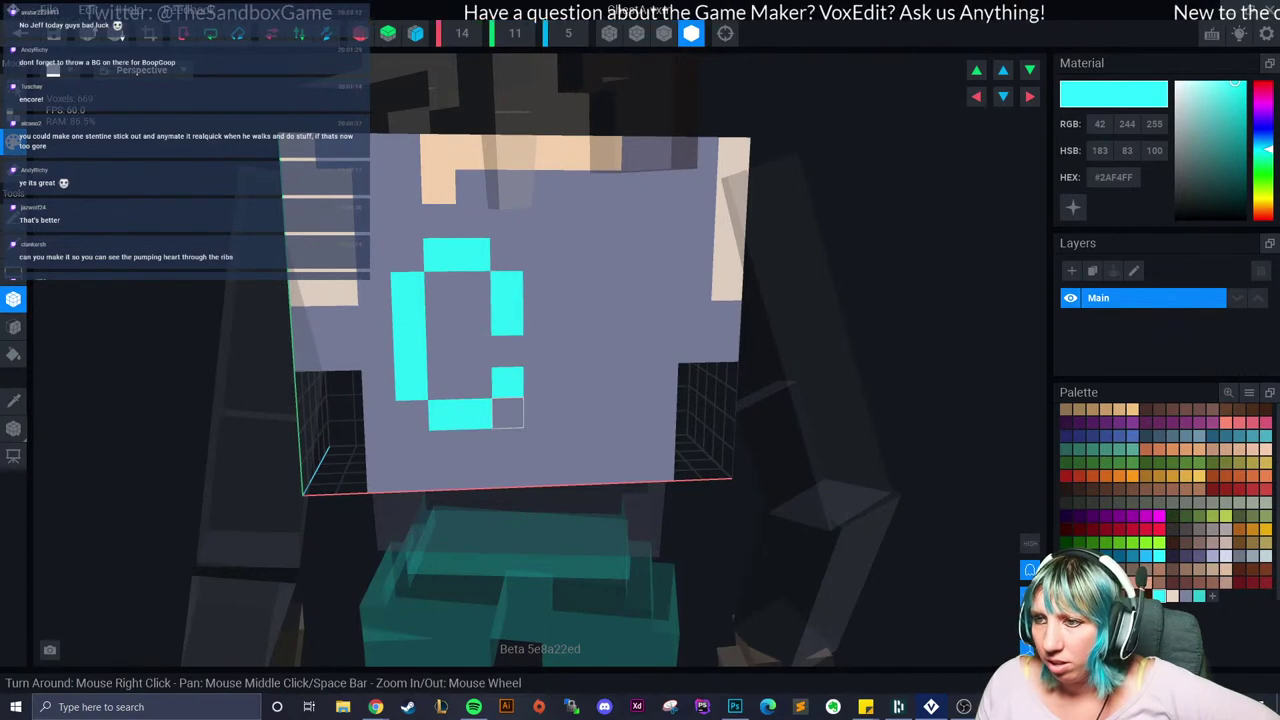
key("ctrl+z")
key("ctrl+z")
key("ctrl+z")
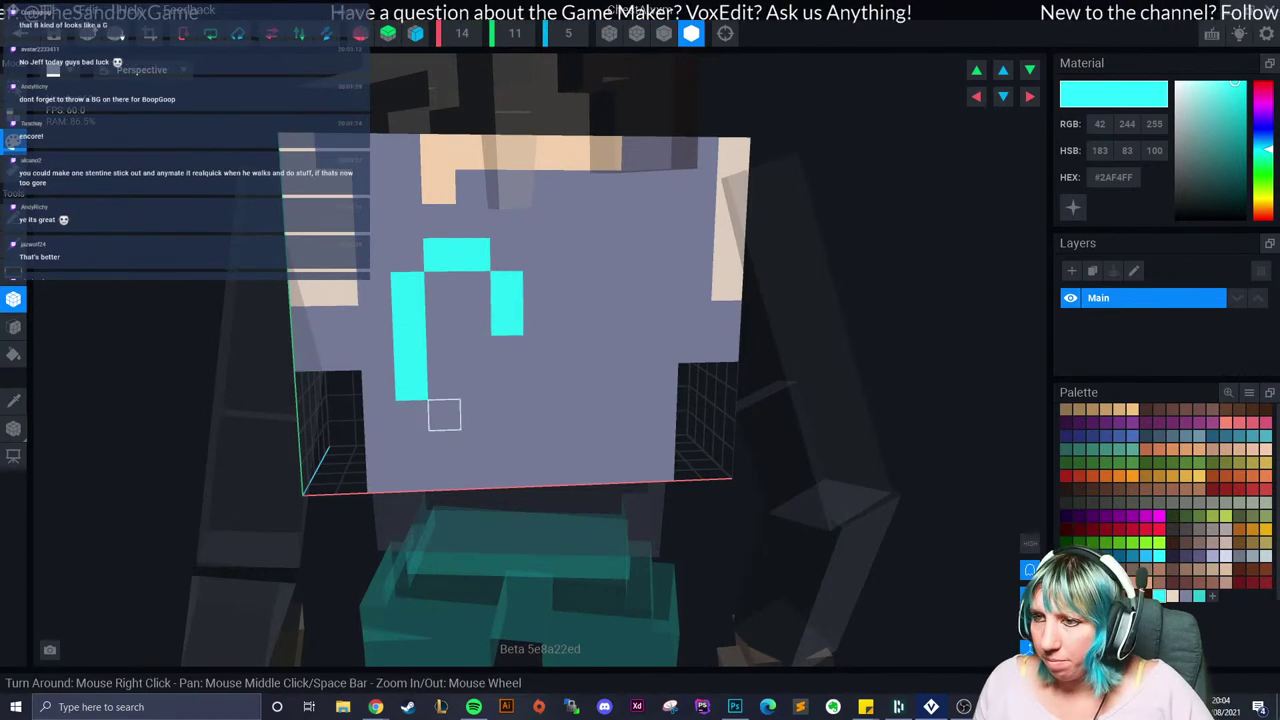
Step: Finish the cyan B on the jacket's back with its bottom stroke, lower right curve and single middle voxel
left_click_drag(444, 444, 507, 444)
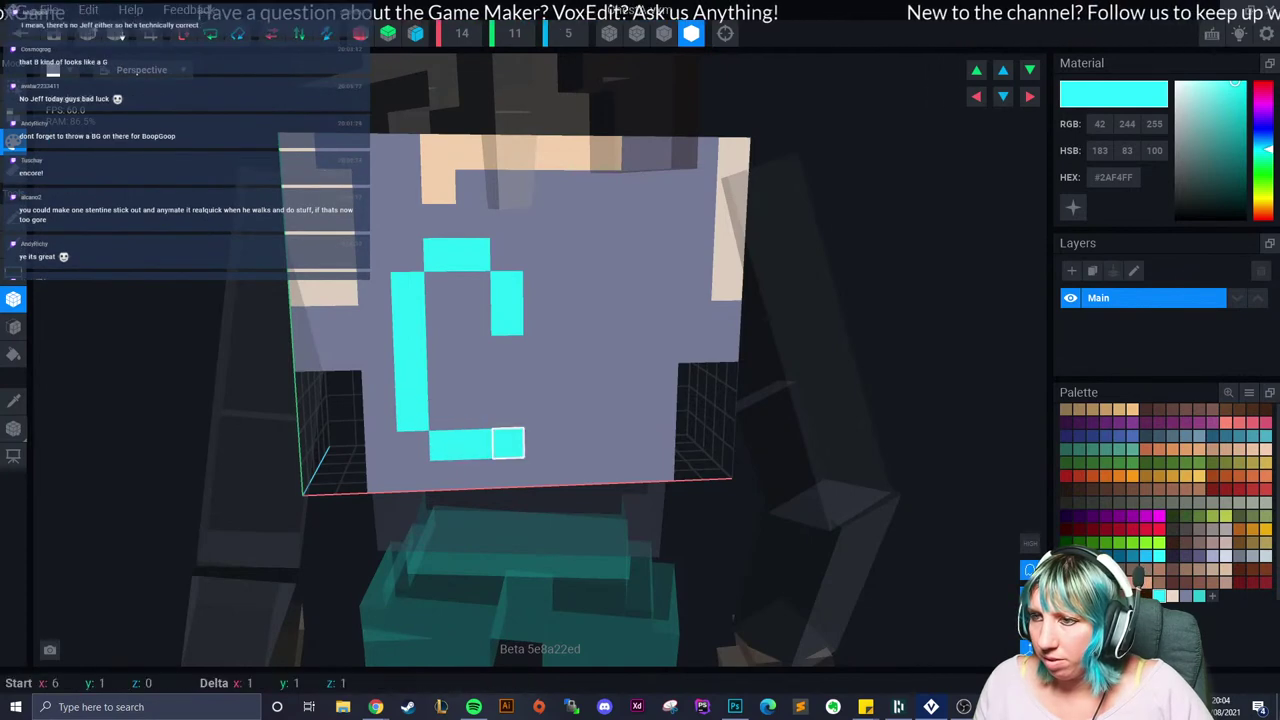
left_click(507, 415)
left_click(507, 383)
left_click(474, 350)
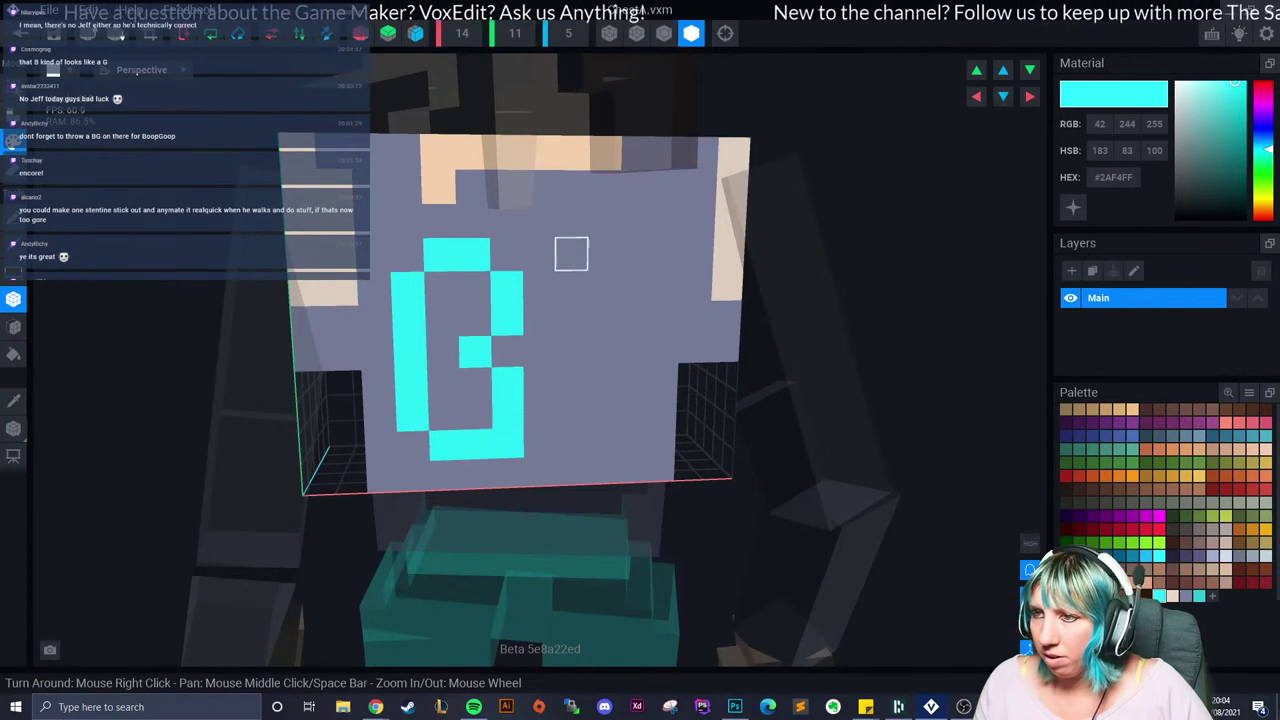
Step: Paint a letter G in cyan #2AF4FF beside the B on the jacket's back
mouse_move(635, 253)
left_mouse_down()
mouse_move(571, 253)
mouse_move(571, 440)
mouse_move(631, 440)
mouse_move(662, 379)
left_mouse_up()
left_click(632, 348)
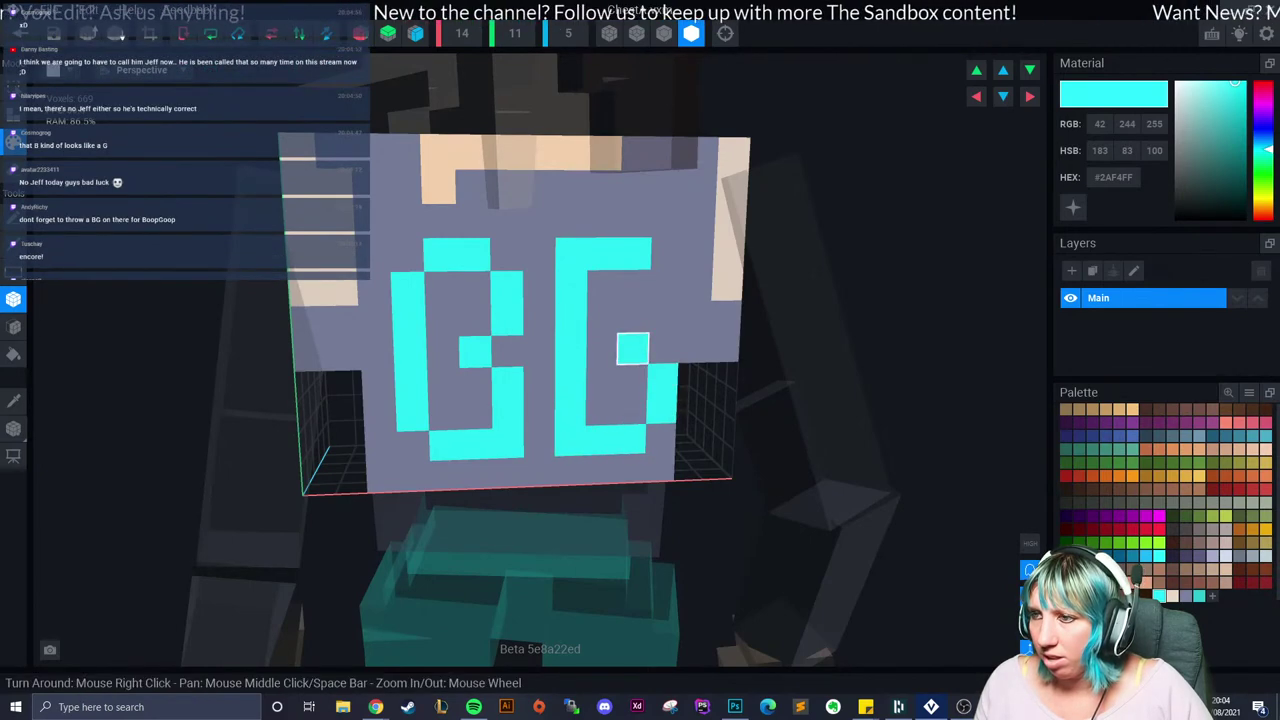
scroll(655, 455, "down", 3)
scroll(666, 425, "up", 4)
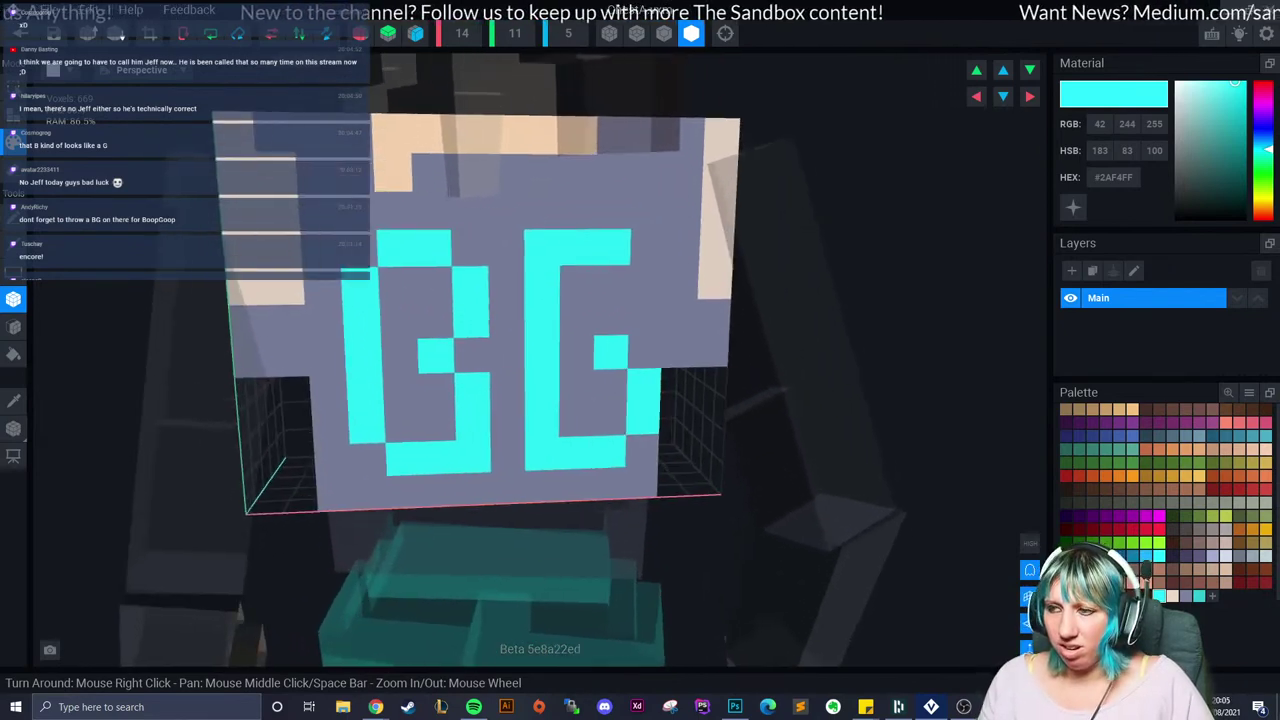
mouse_move(600, 352)
right_mouse_down()
mouse_move(606, 397)
mouse_move(566, 381)
right_mouse_up()
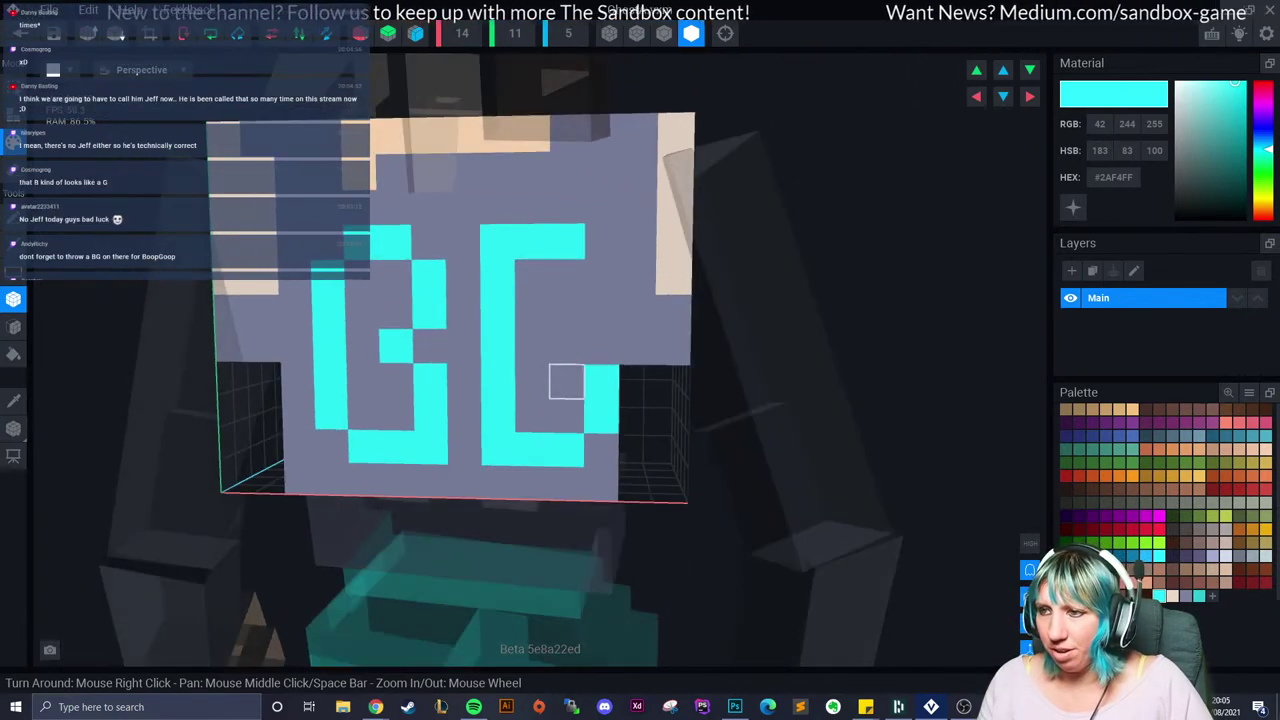
Step: Try a narrower lower curve on the G, with its right side one voxel further in
key("ctrl+z")
left_click_drag(566, 414, 566, 381)
left_click(532, 347)
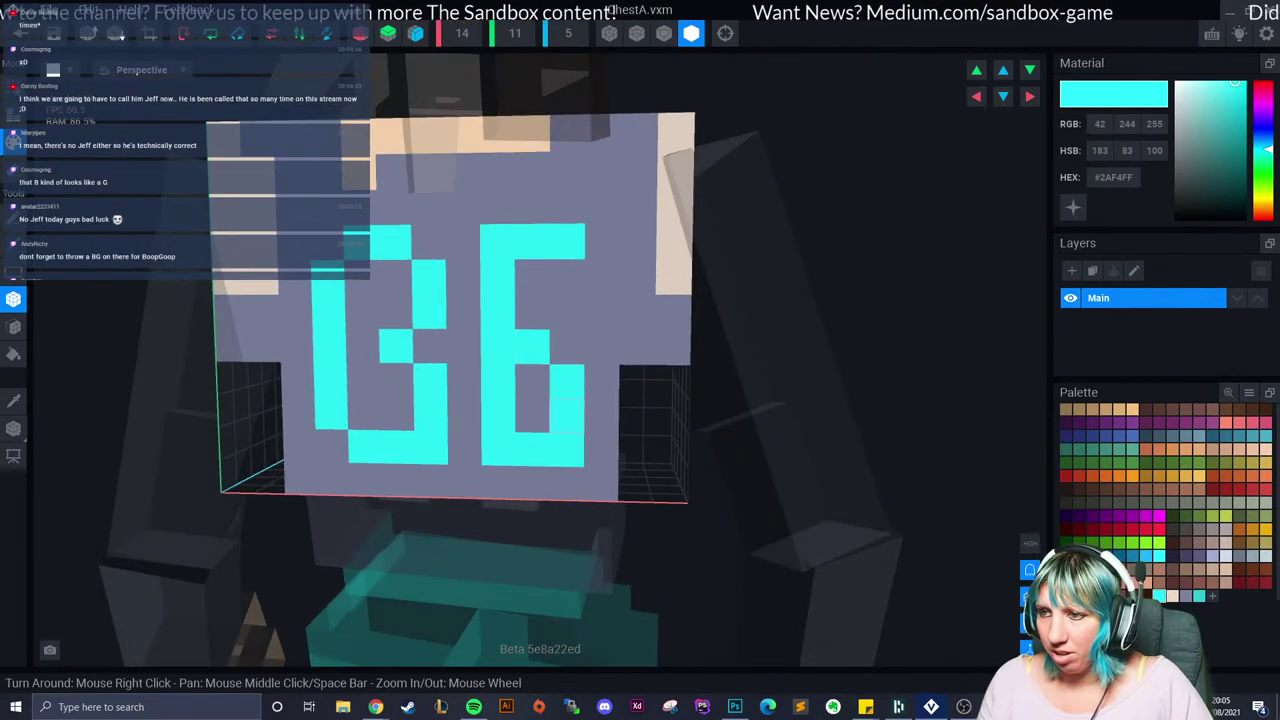
key("ctrl+z")
key("ctrl+z")
Step: Paint the G's lower right side and a two-voxel crossbar above it in cyan #2AF4FF
left_click_drag(600, 414, 600, 381)
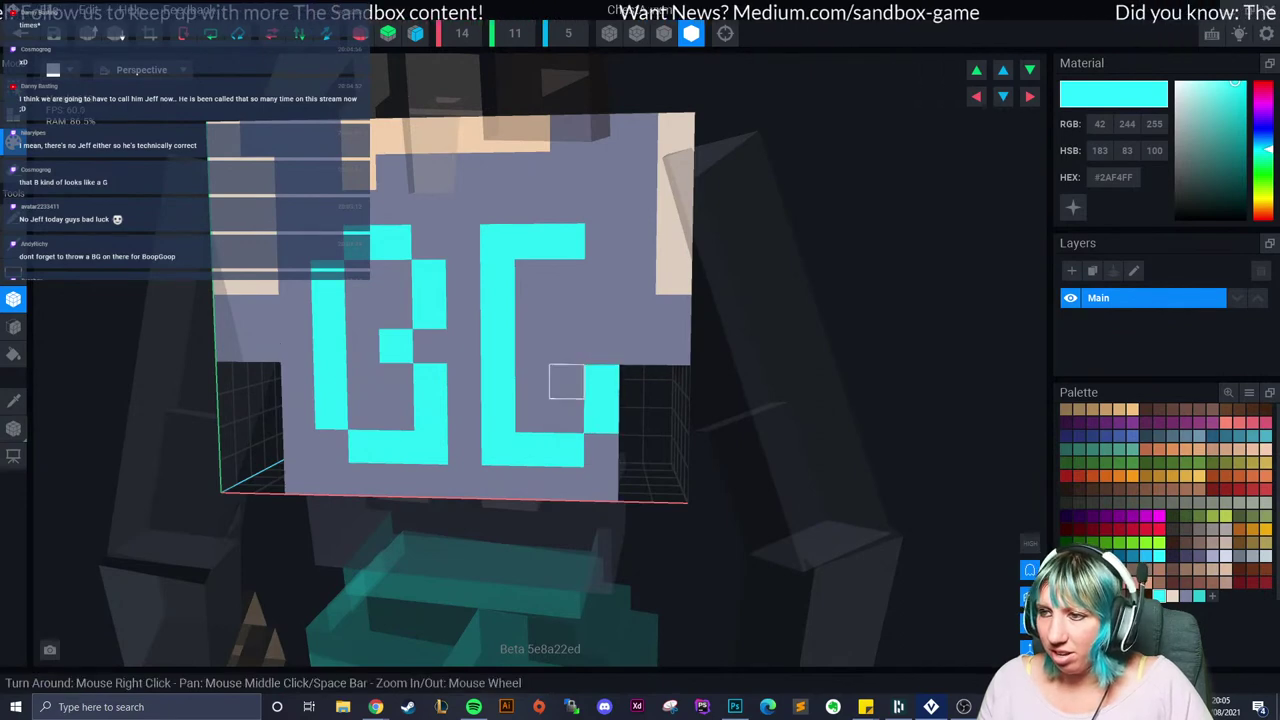
left_click(567, 347)
left_click(603, 347)
scroll(533, 483, "down", 2)
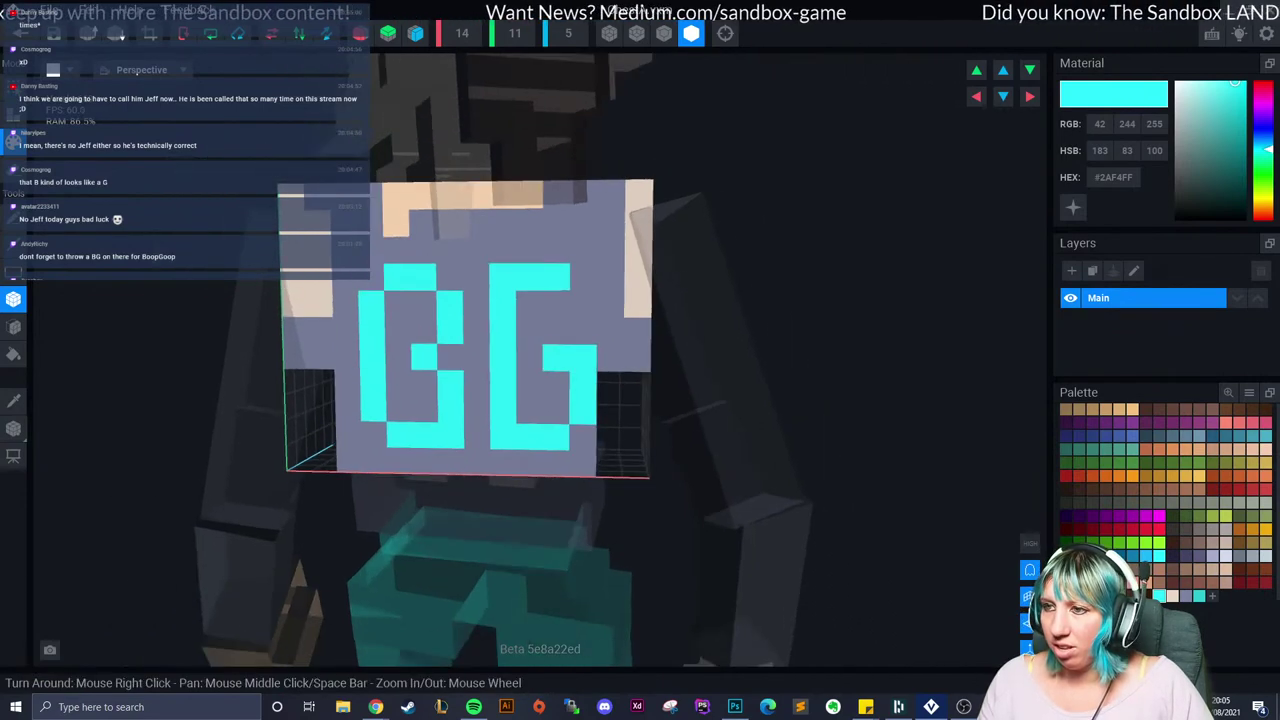
Step: Shade the outer left edge of the B and the undersides of both letters in darker cyan #30C9D2
scroll(533, 450, "down", 2)
right_click_drag(525, 450, 549, 449)
scroll(549, 449, "up", 3)
left_click(1199, 596)
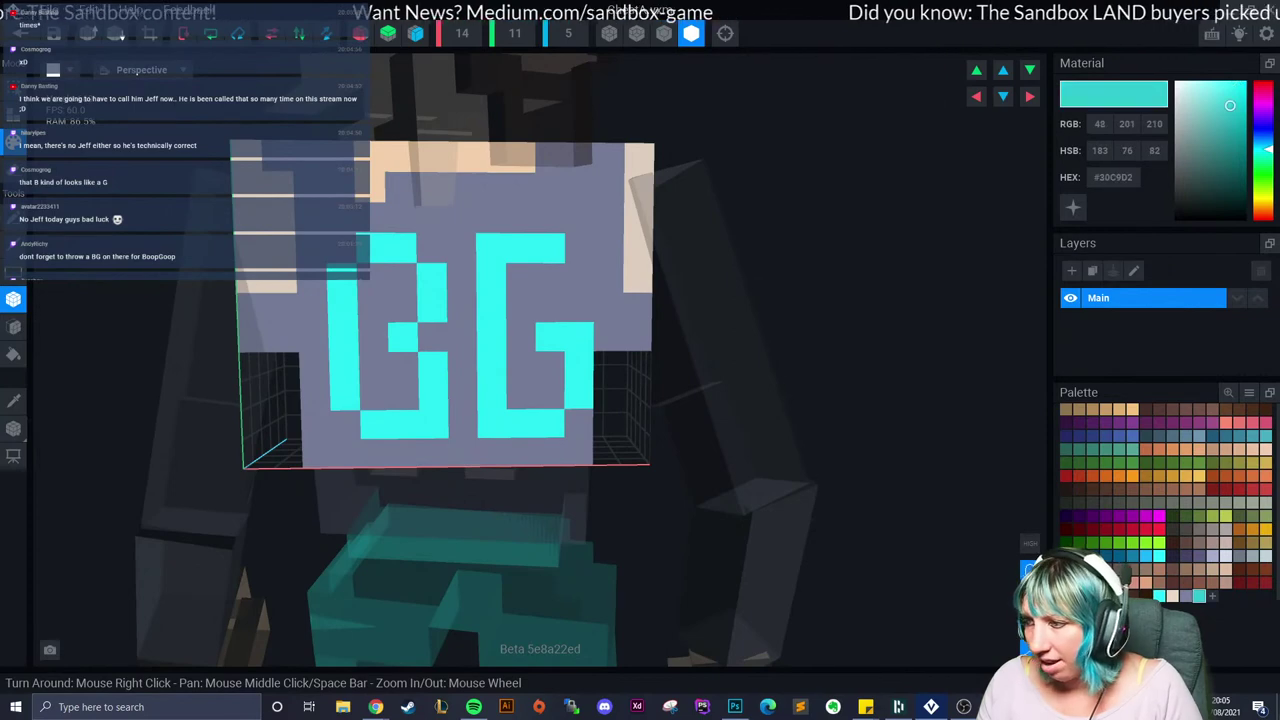
mouse_move(341, 284)
left_mouse_down()
mouse_move(314, 280)
mouse_move(314, 396)
mouse_move(330, 420)
mouse_move(375, 452)
mouse_move(551, 452)
left_mouse_up()
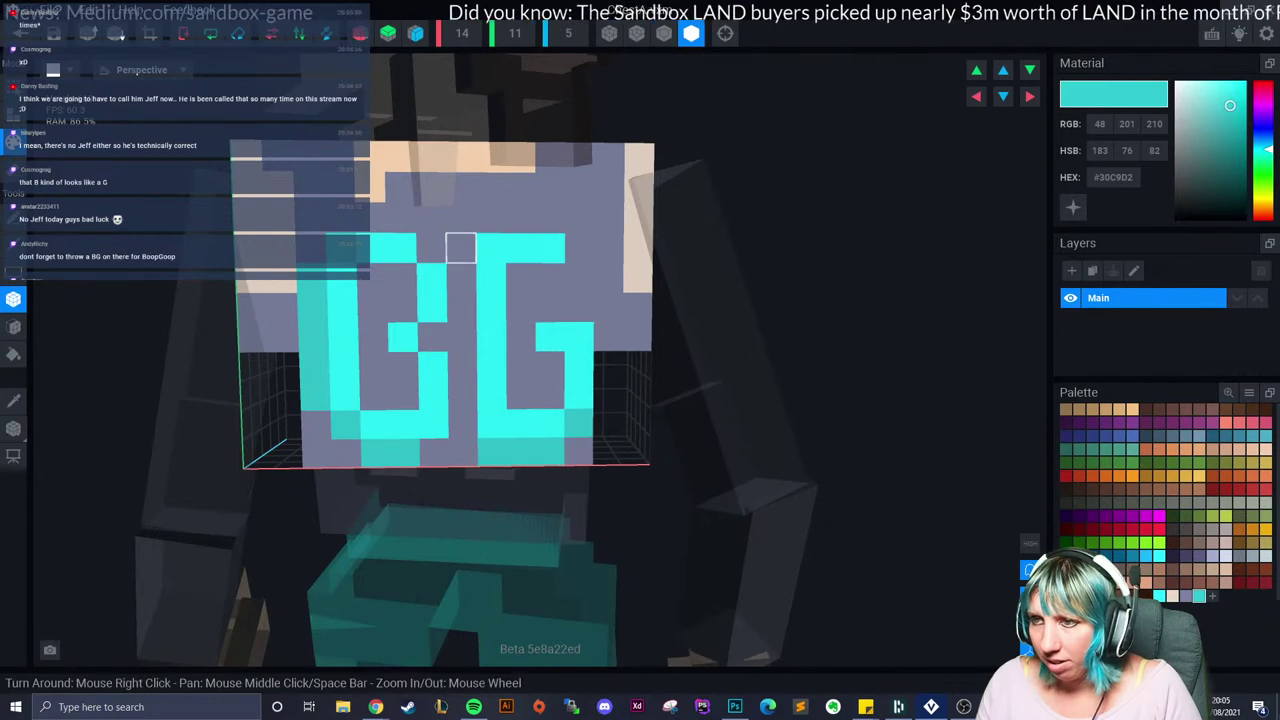
Step: Try shading the column between the B and the G in darker cyan #30C9D2
left_click_drag(461, 248, 463, 424)
scroll(463, 424, "down", 5)
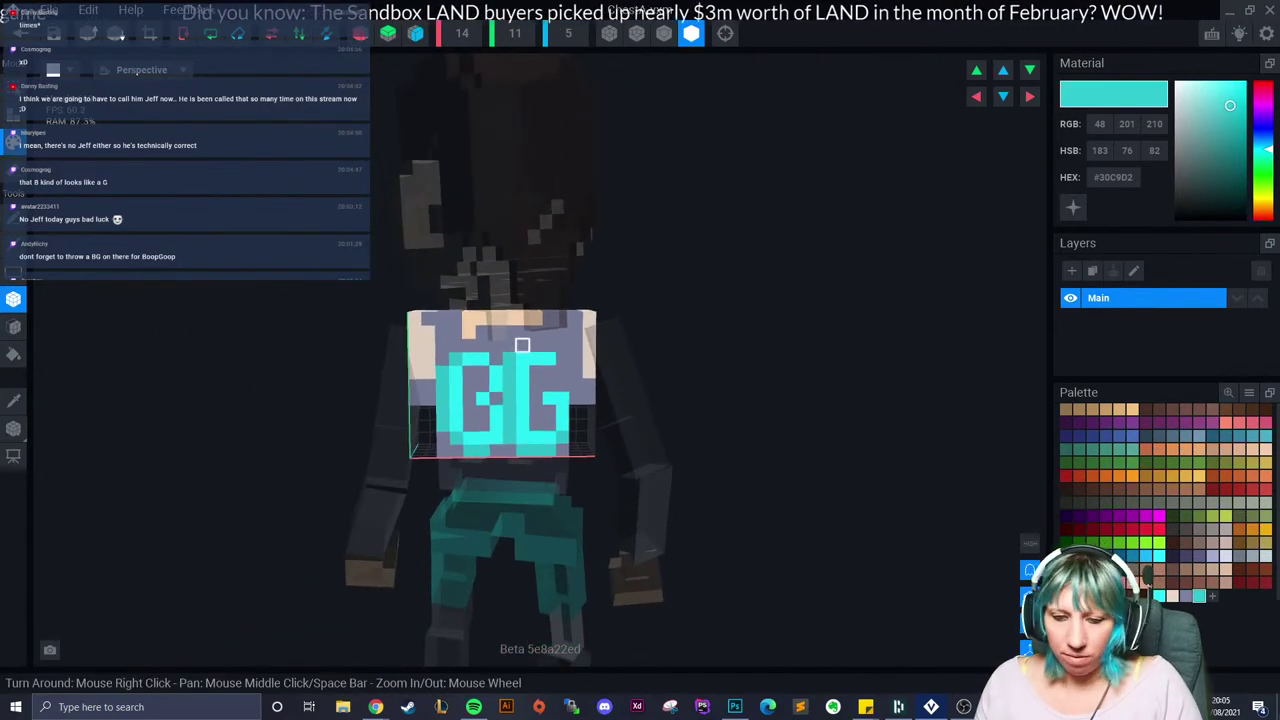
key("ctrl+z")
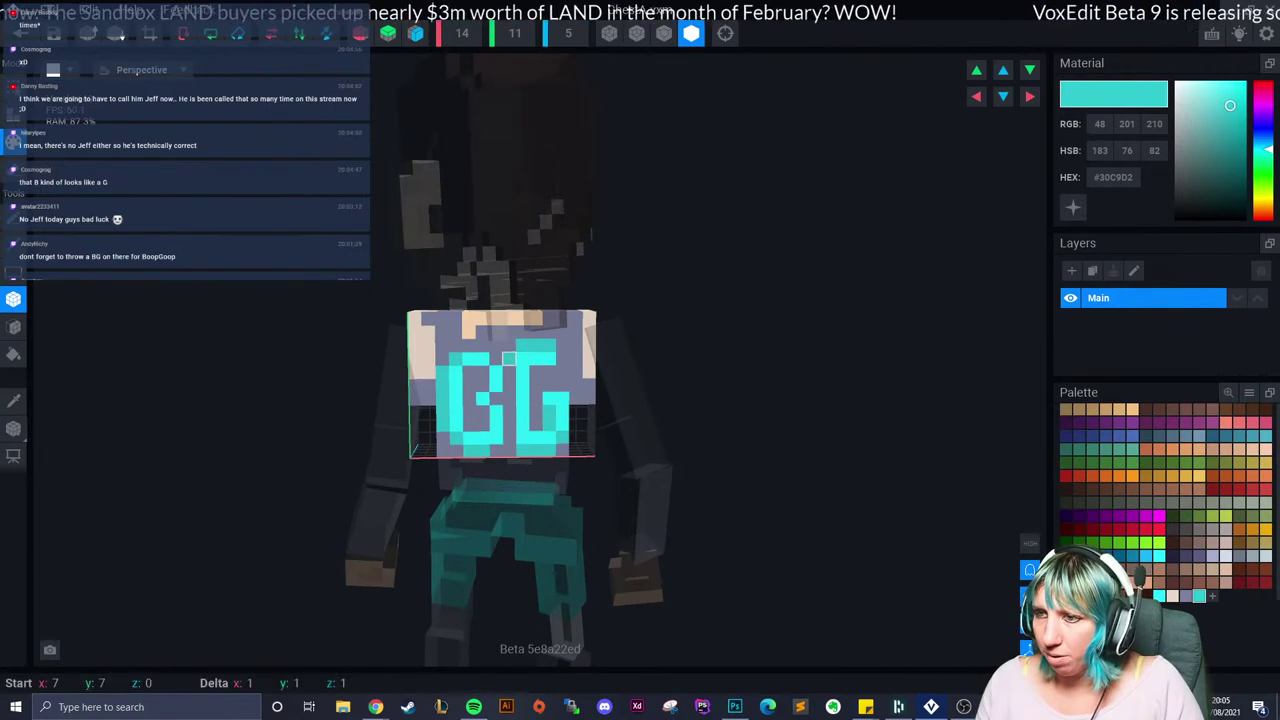
Step: Add darker cyan #30C9D2 shading above both letters and inside the G below its crossbar
scroll(510, 372, "up", 1)
scroll(549, 418, "down", 2)
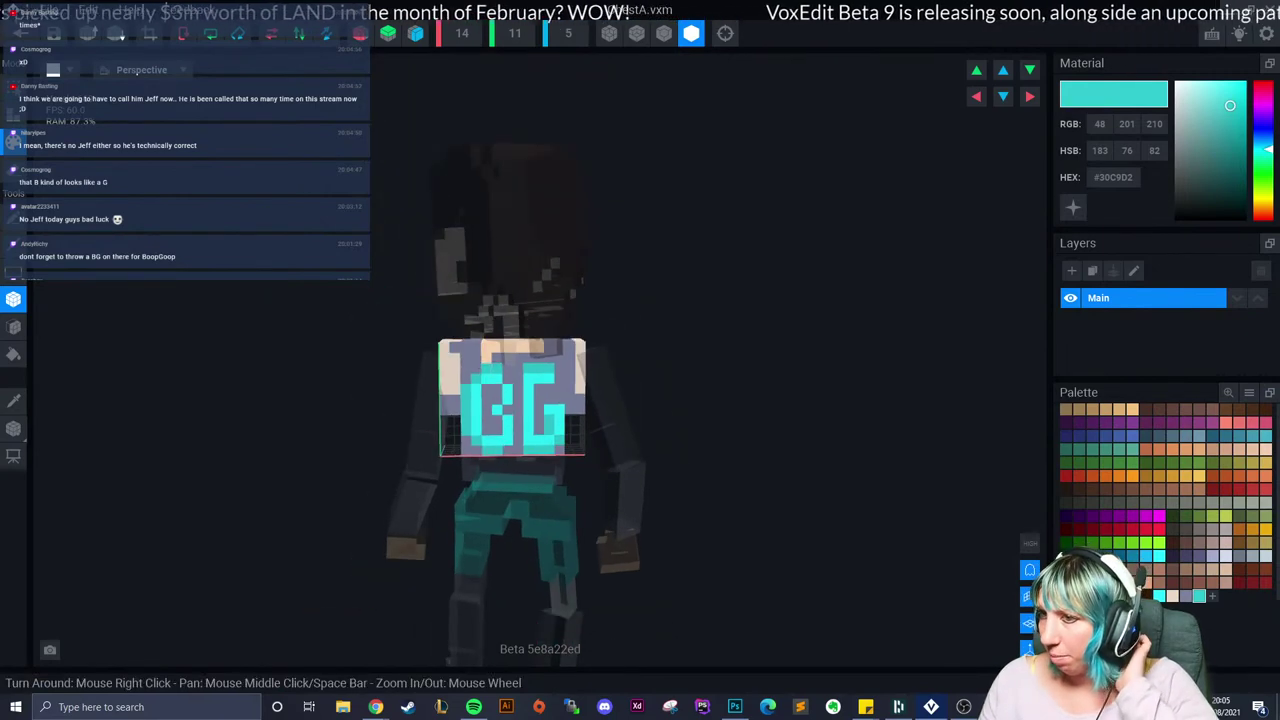
scroll(549, 446, "up", 2)
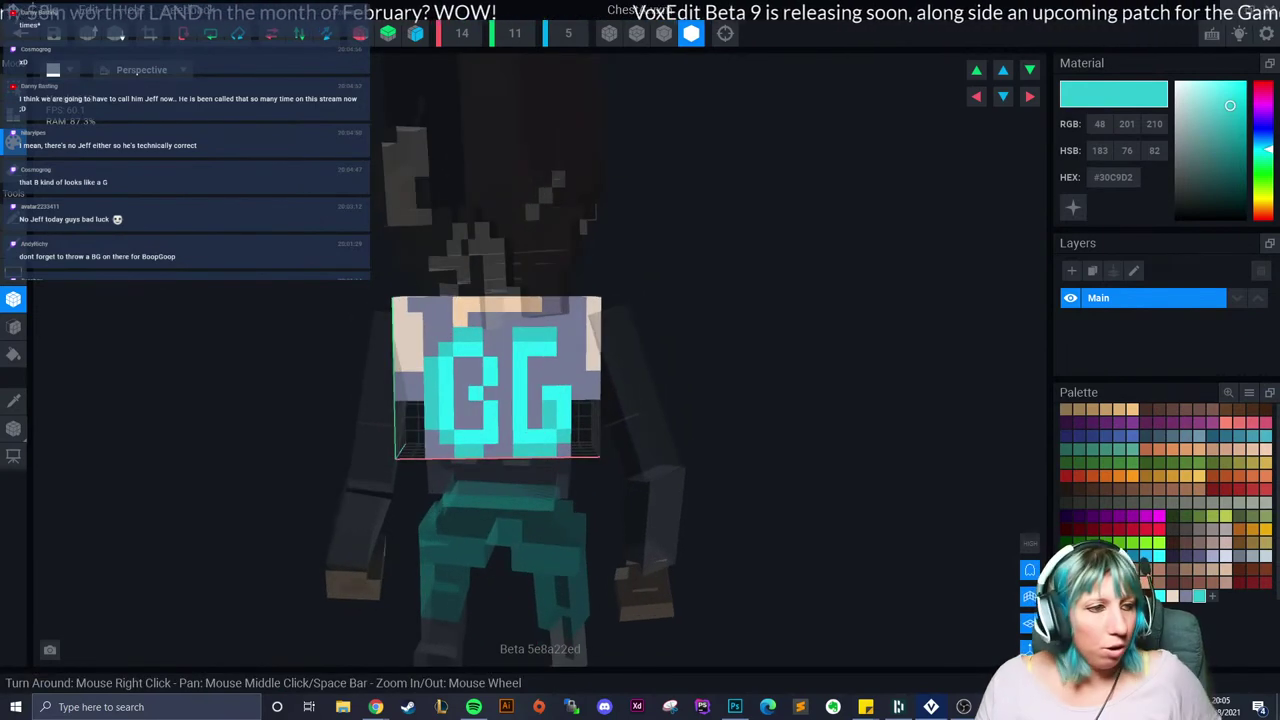
scroll(551, 453, "up", 3)
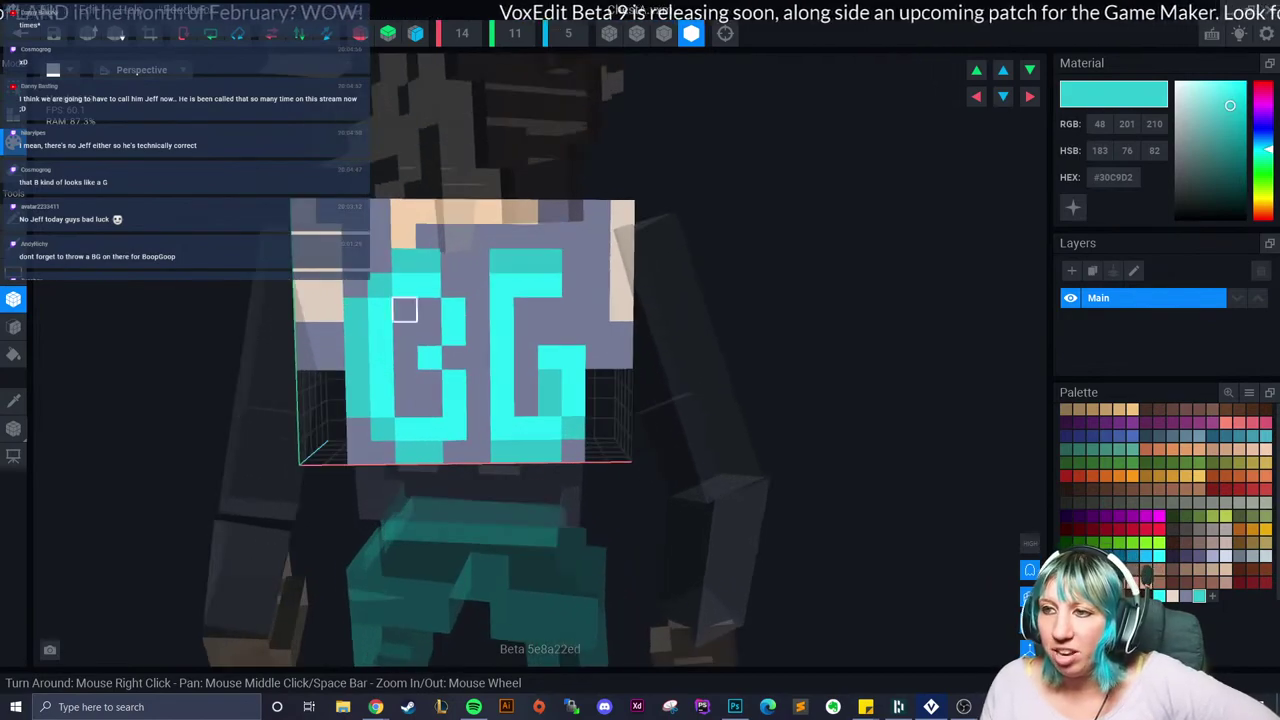
Step: Save the changes to ChestA and return to the full avatar to view it from the back and front
left_click(20, 33)
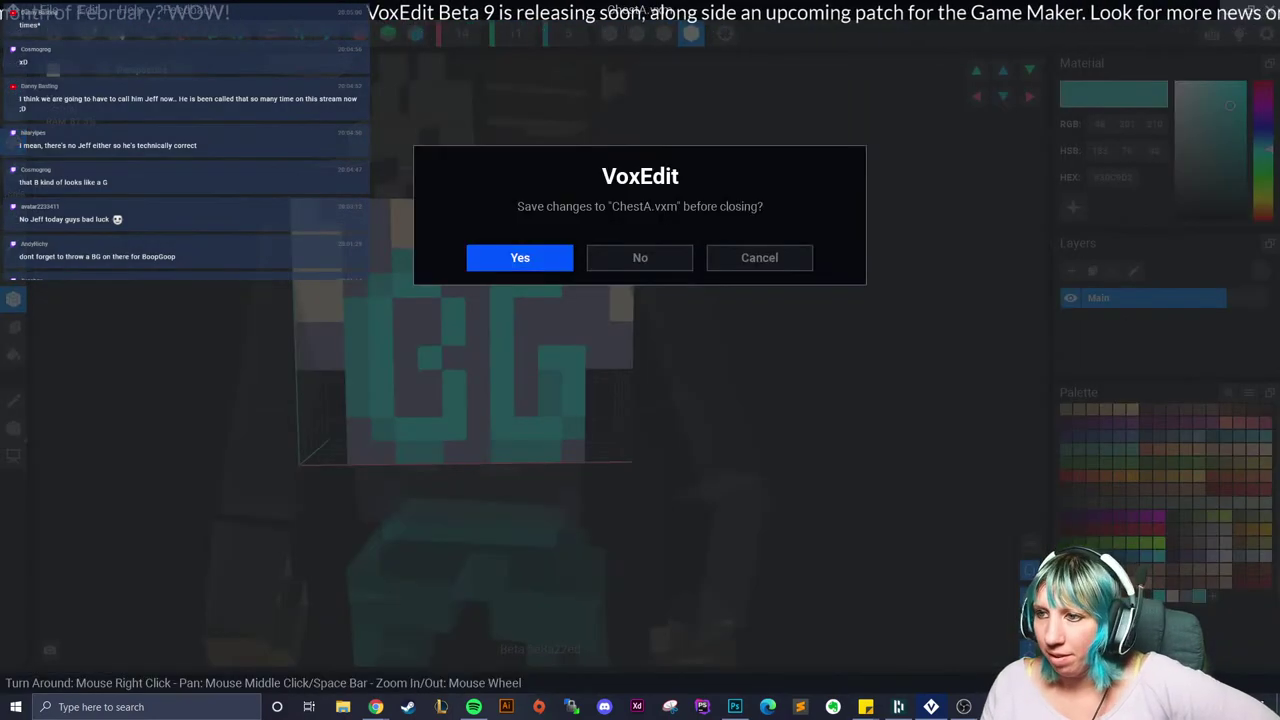
left_click(519, 257)
right_click_drag(671, 297, 465, 297)
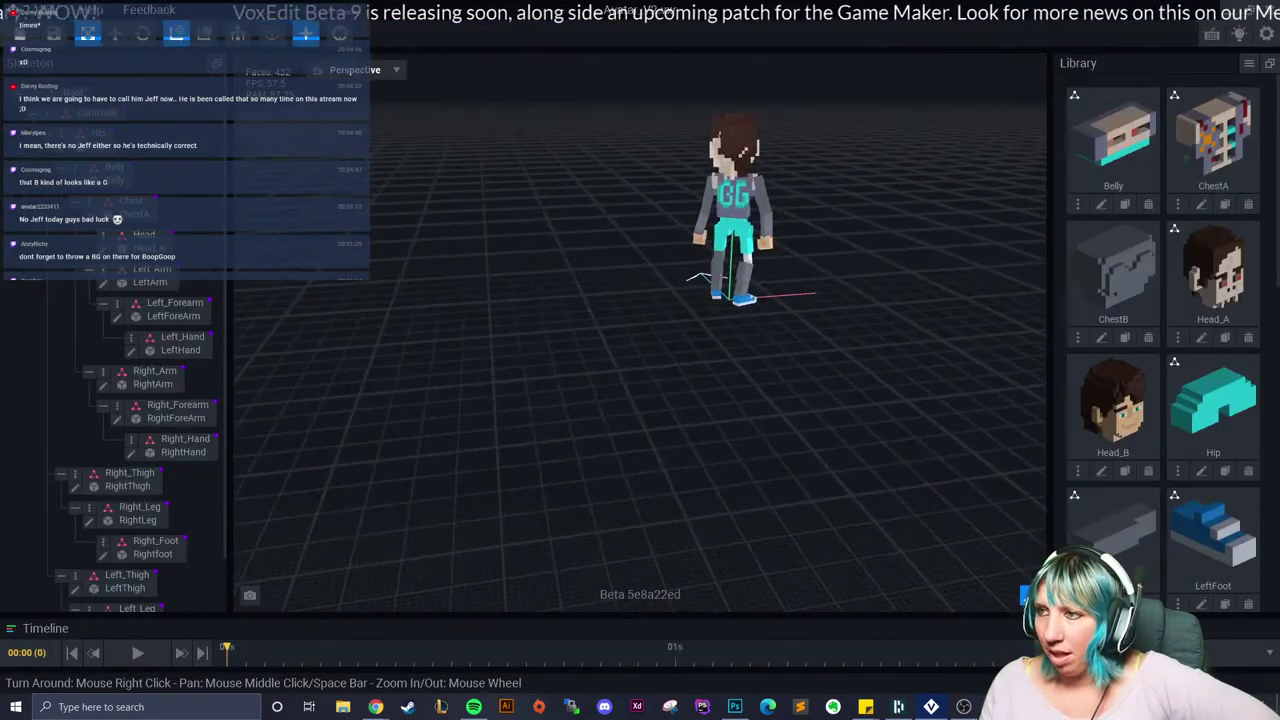
scroll(746, 298, "up", 3)
right_click_drag(740, 297, 540, 255)
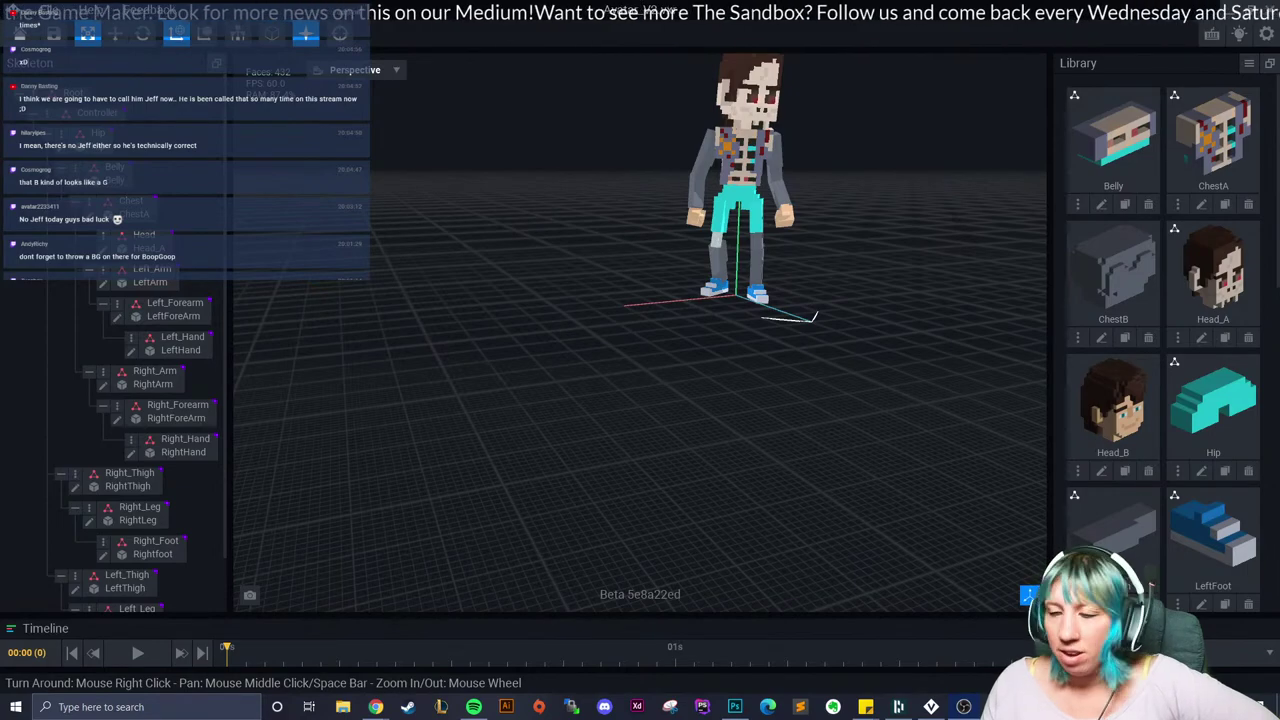
middle_click_drag(748, 105, 700, 210)
right_click_drag(700, 210, 651, 210)
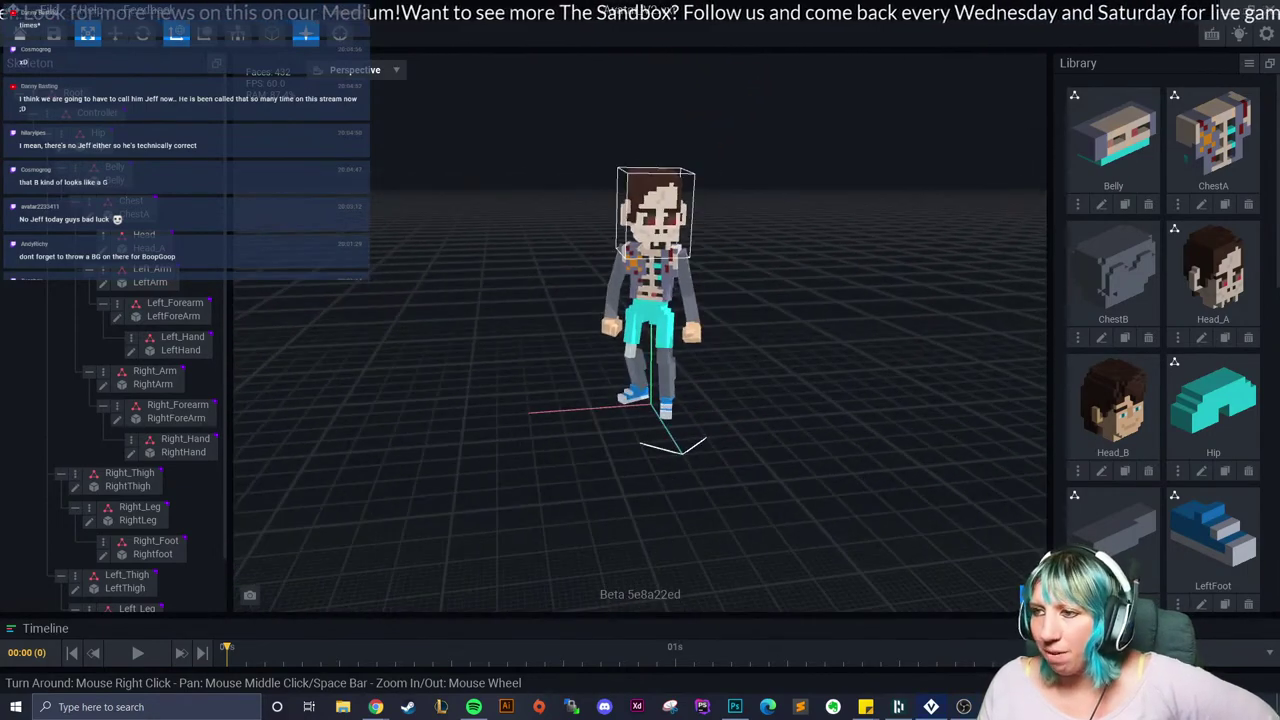
scroll(637, 296, "up", 1)
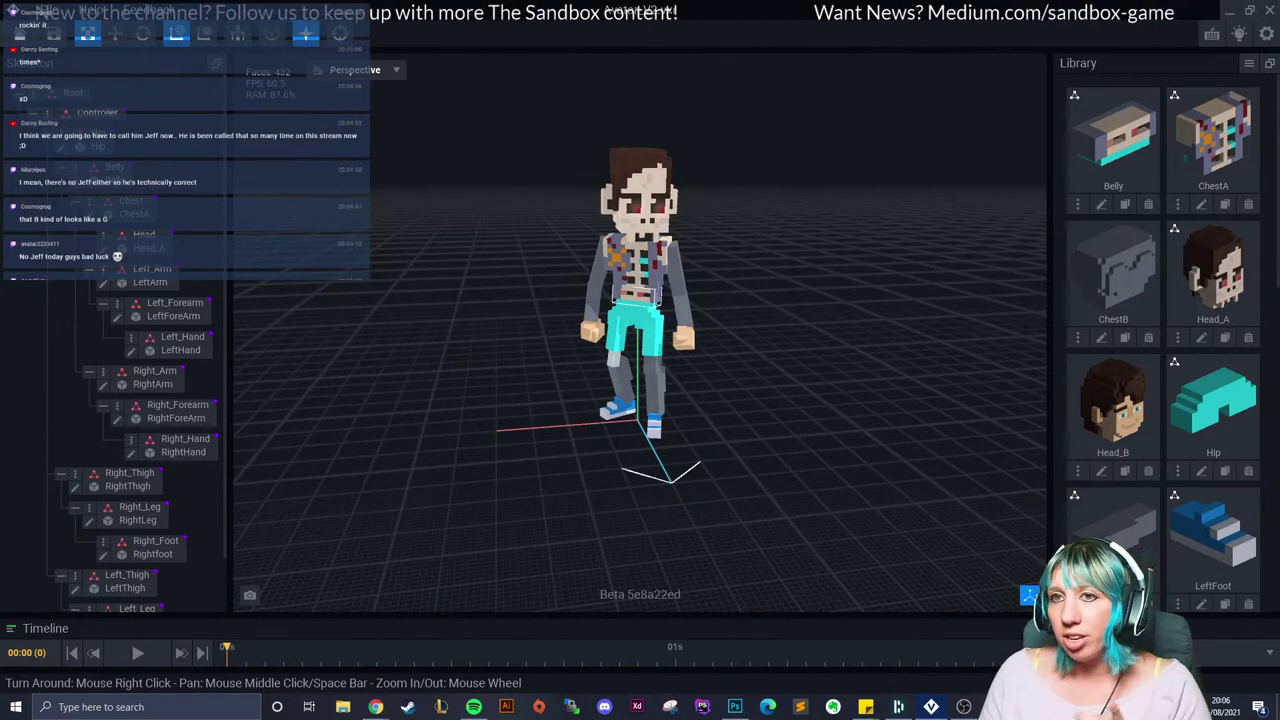
Step: Close Avatar_V2.vxr and save its changes
left_click(20, 33)
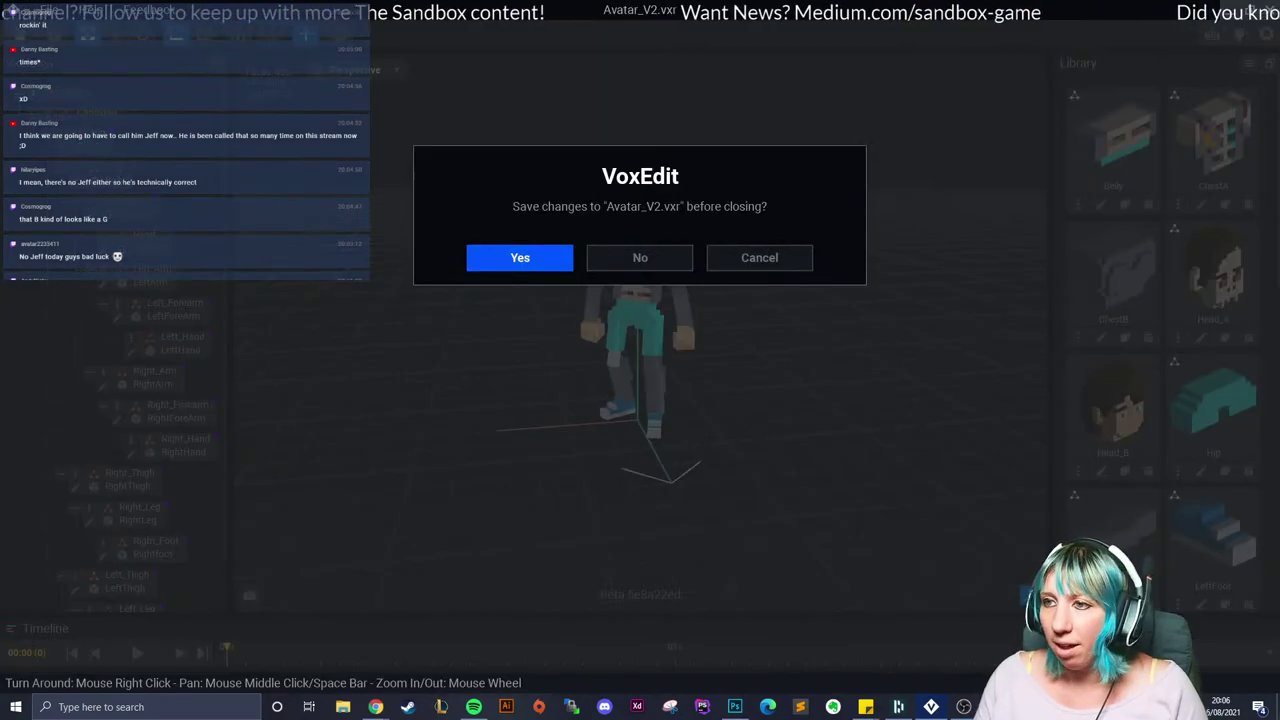
left_click(520, 257)
Step: Open amp and guitar.vxr from the guitar setup folder inside the july assignment folder in VoxEdit
left_click(626, 116)
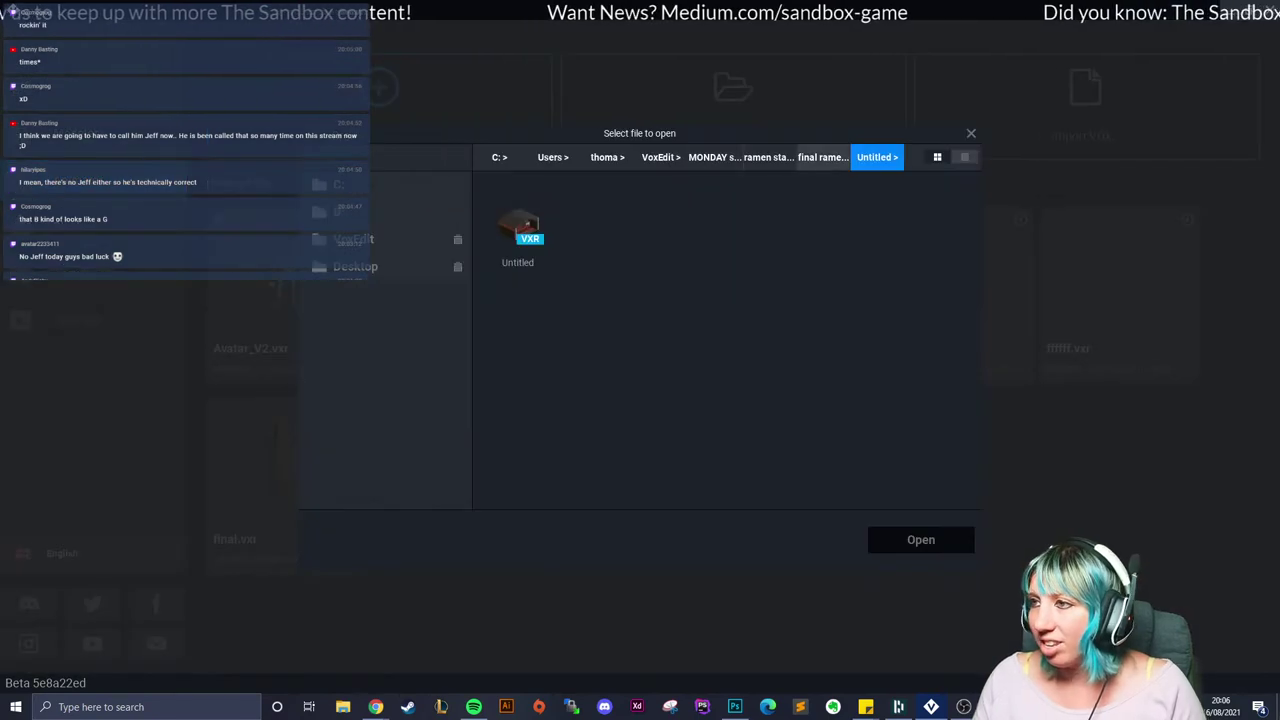
left_click(823, 157)
left_click(769, 157)
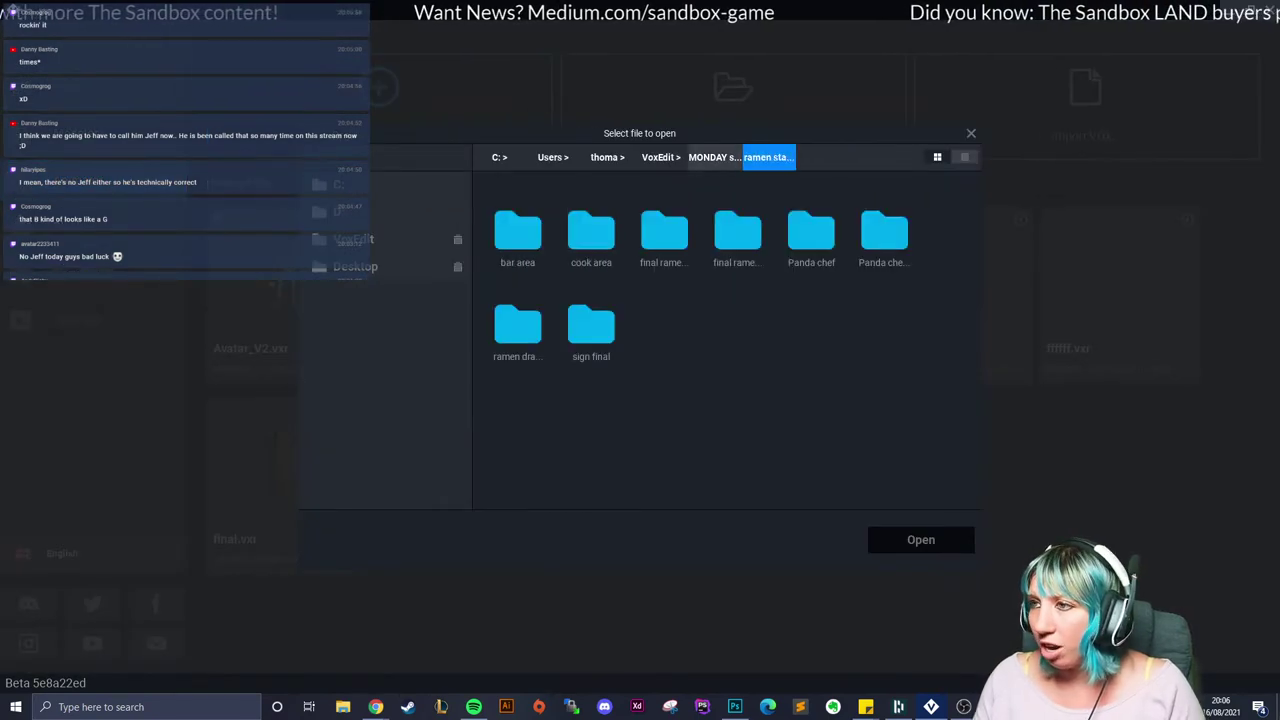
left_click(714, 157)
left_click(660, 157)
double_click(518, 231)
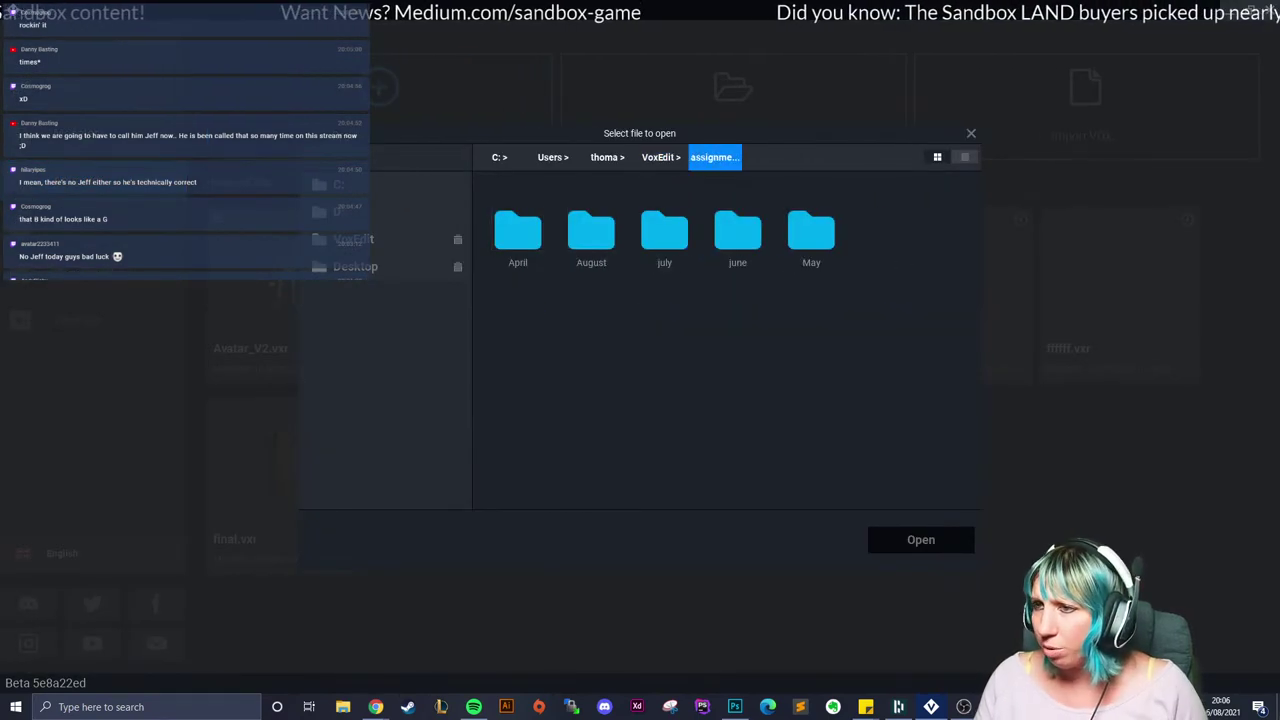
double_click(665, 231)
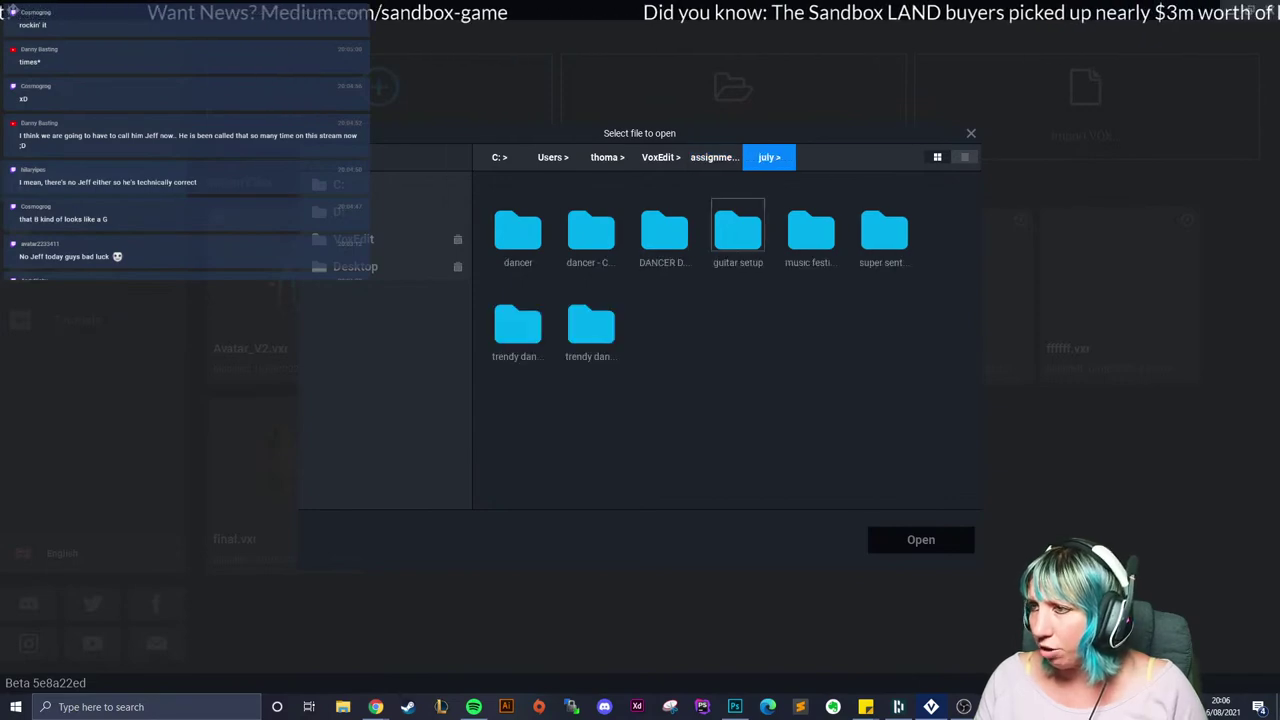
double_click(738, 231)
double_click(518, 231)
double_click(518, 229)
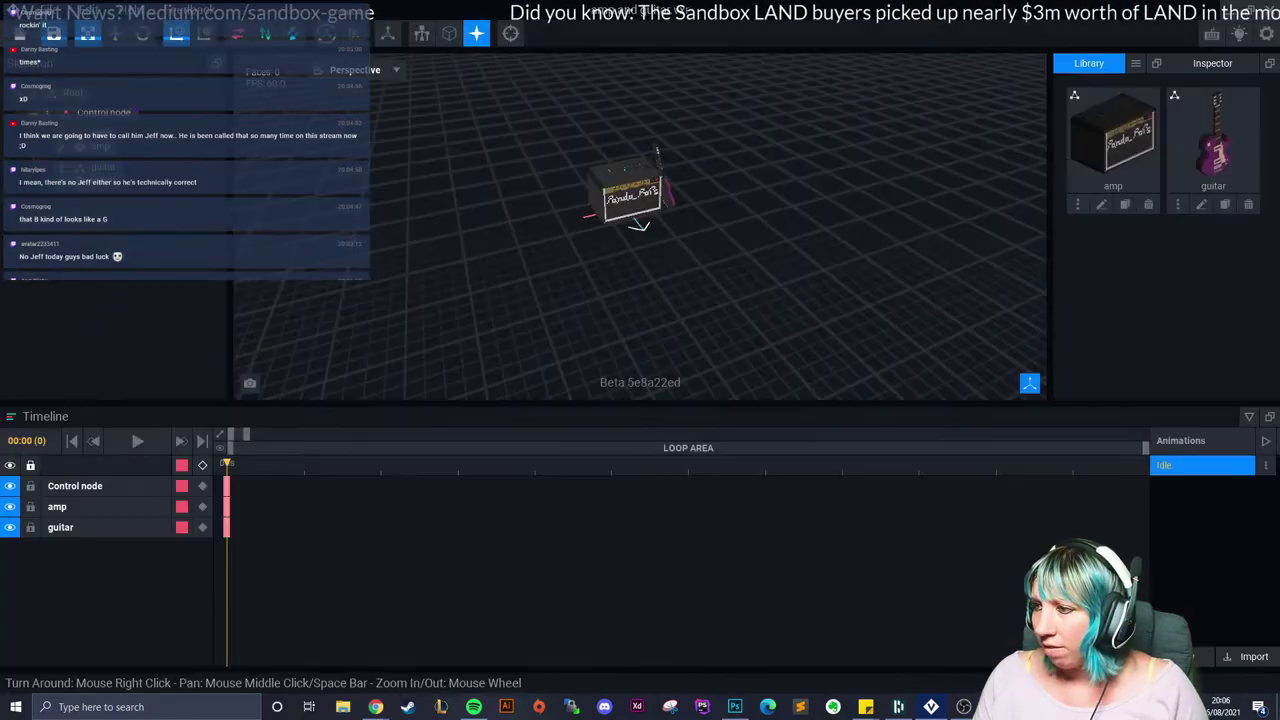
Step: Examine the purple guitar and the amp from several angles, close up and from a distance
middle_click_drag(742, 205, 701, 177)
scroll(620, 185, "up", 5)
right_click_drag(701, 177, 531, 194)
middle_click_drag(531, 194, 551, 262)
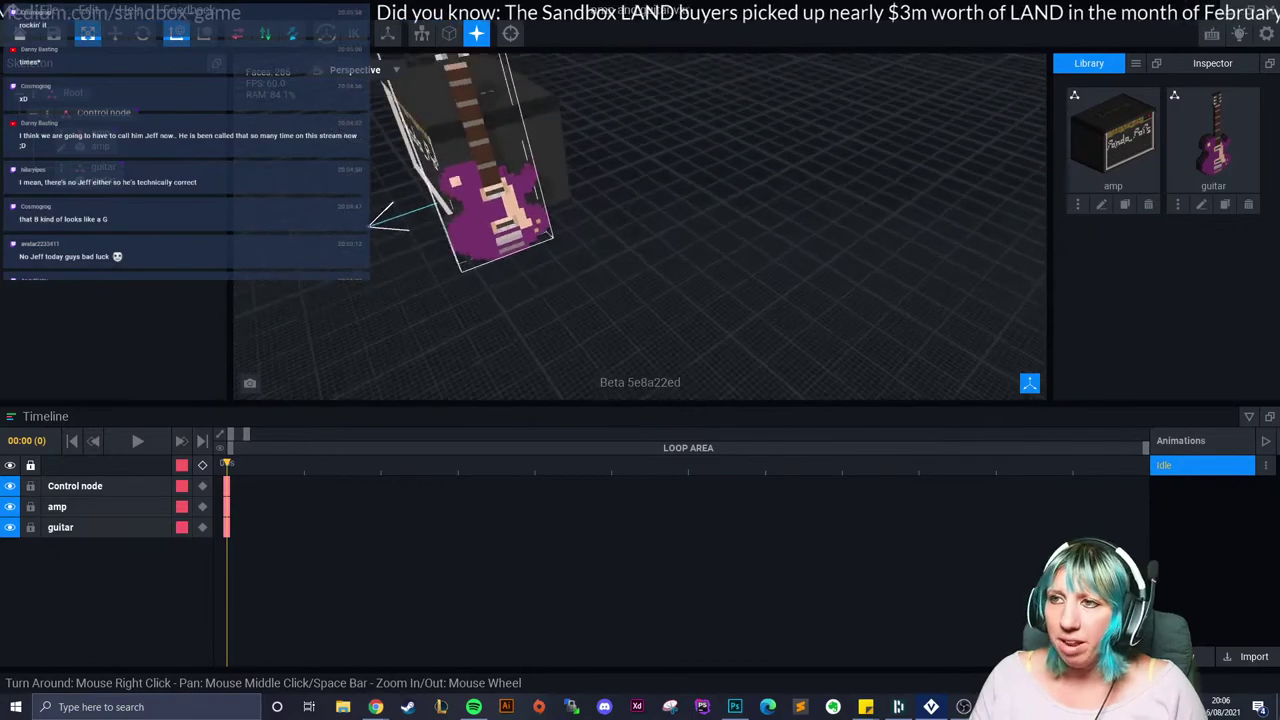
scroll(551, 262, "up", 2)
right_click_drag(551, 262, 690, 240)
scroll(650, 212, "down", 2)
scroll(690, 240, "down", 3)
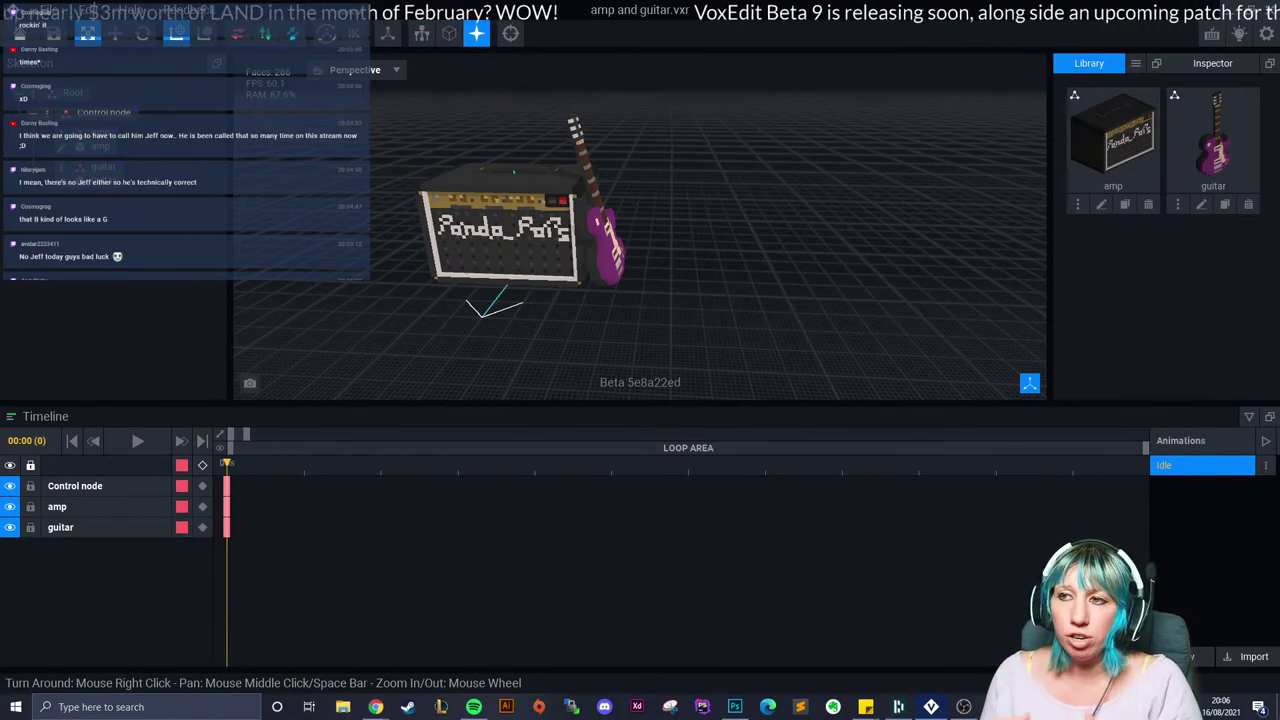
right_click_drag(683, 237, 733, 296)
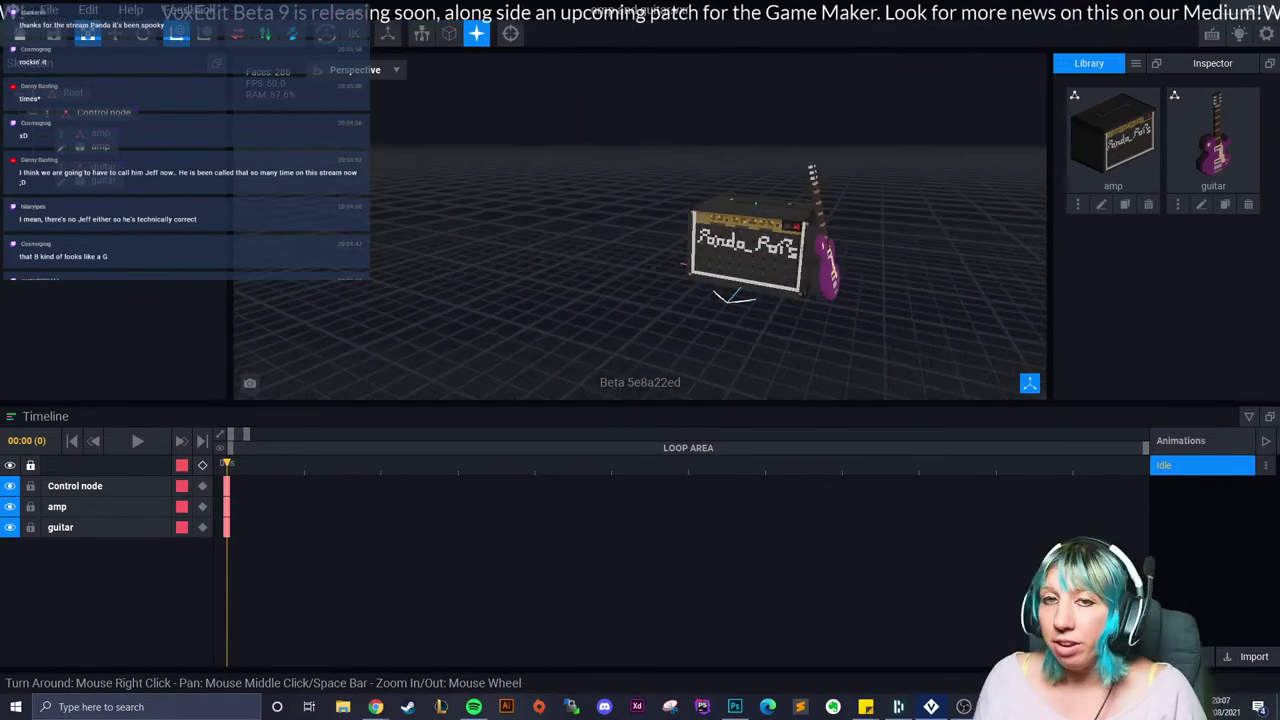